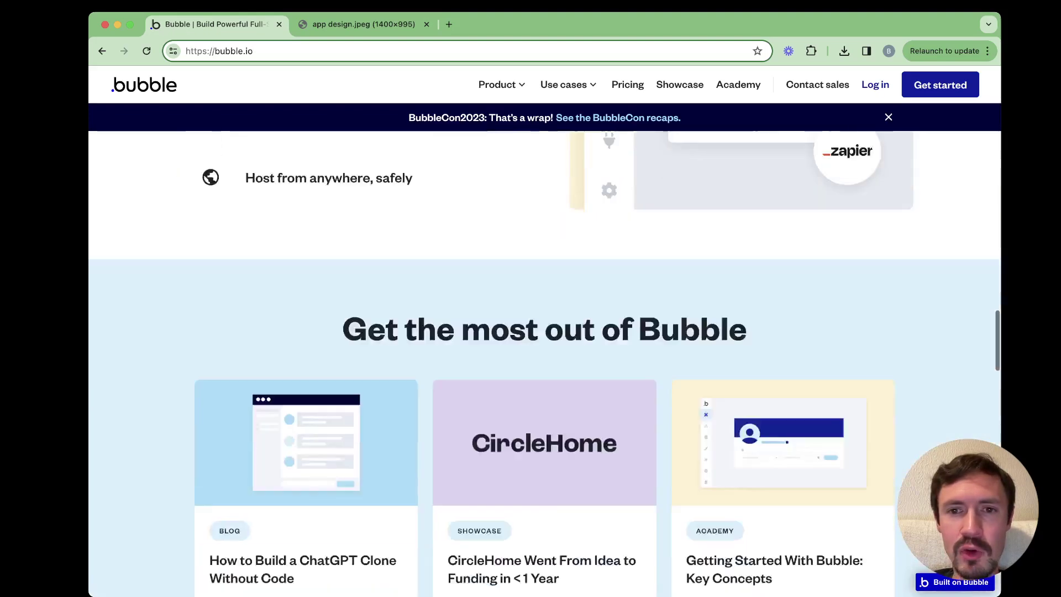
scroll(544, 359, up, 3)
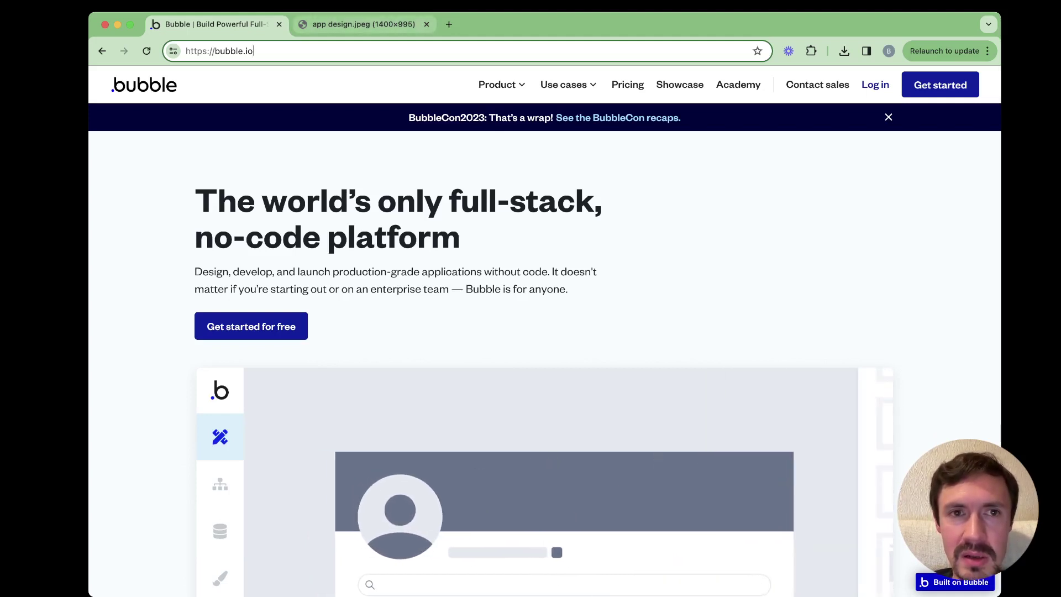
Switch to the browser tab showing the to-do app design mockup
key(ctrl+Tab)
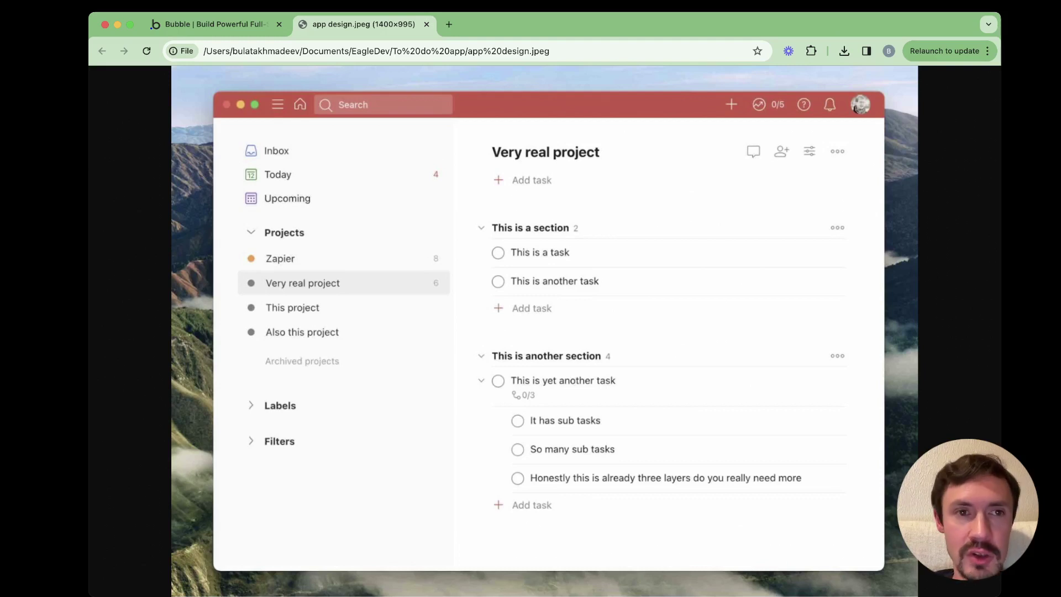
Return to the Bubble tab and load the bubble.io login page to sign in
key(ctrl+shift+Tab)
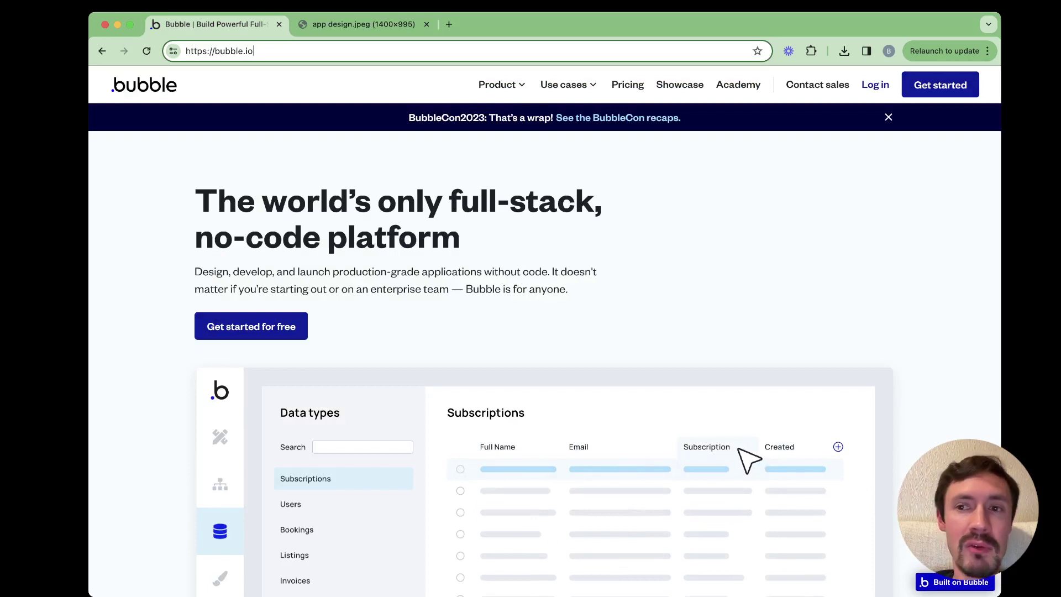
key(Return)
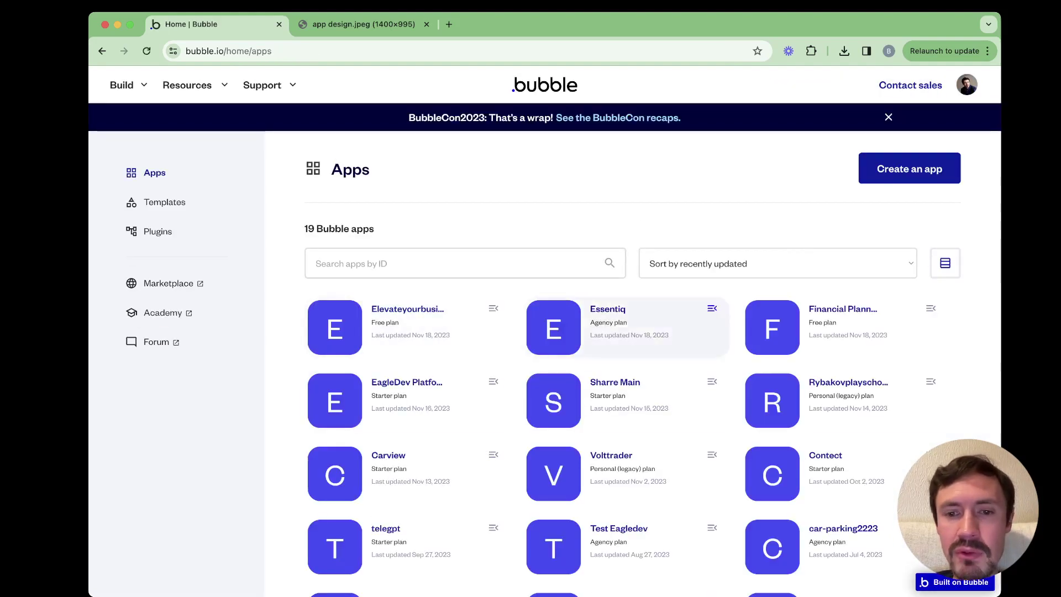
Create a new Bubble app named 'New to-do app'
scroll(873, 403, down, 5)
scroll(873, 404, up, 5)
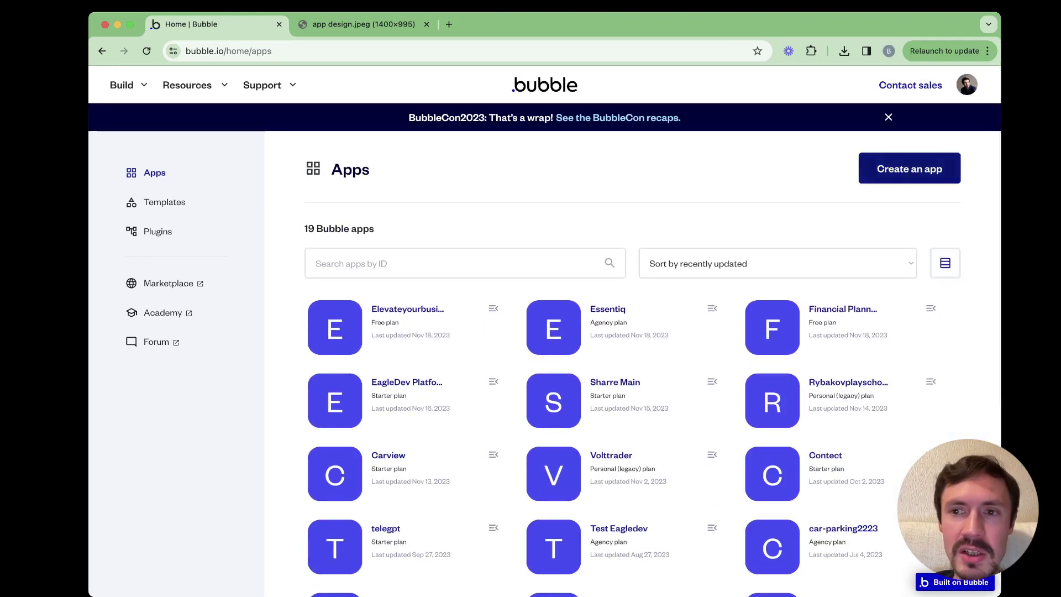
click(909, 169)
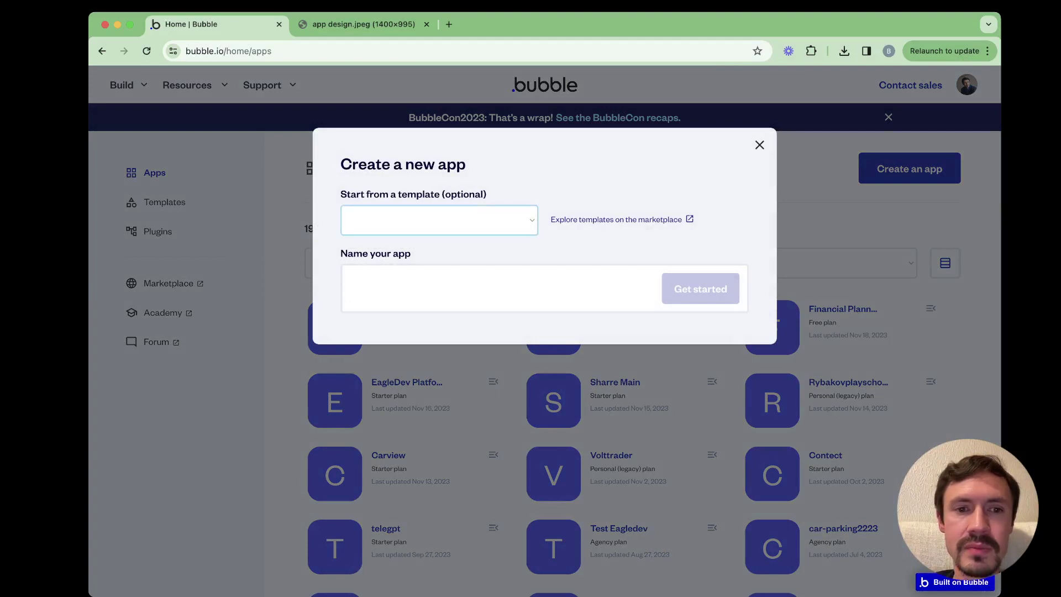
click(354, 289)
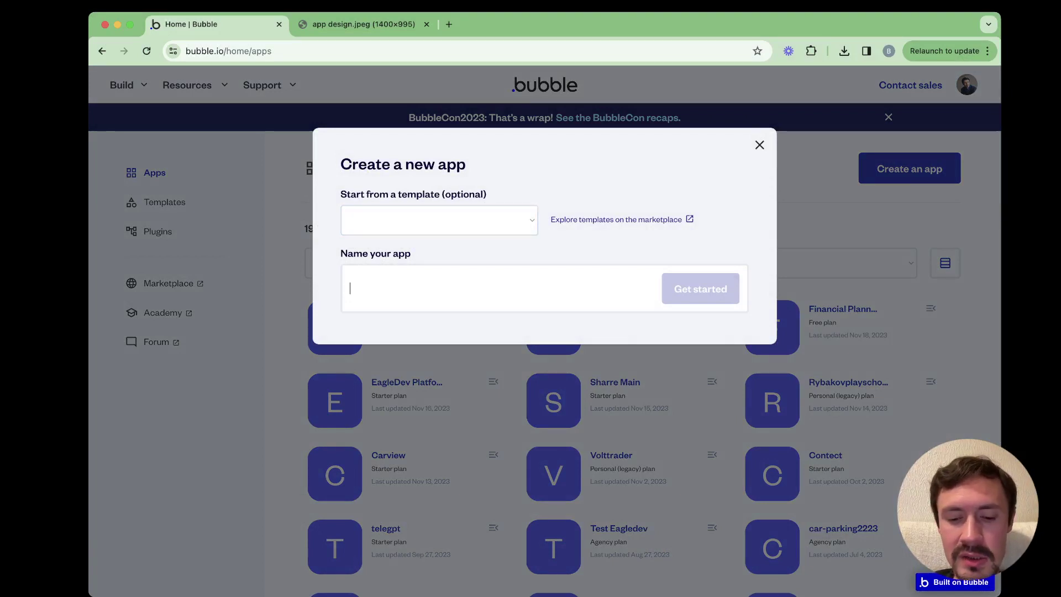
text(New)
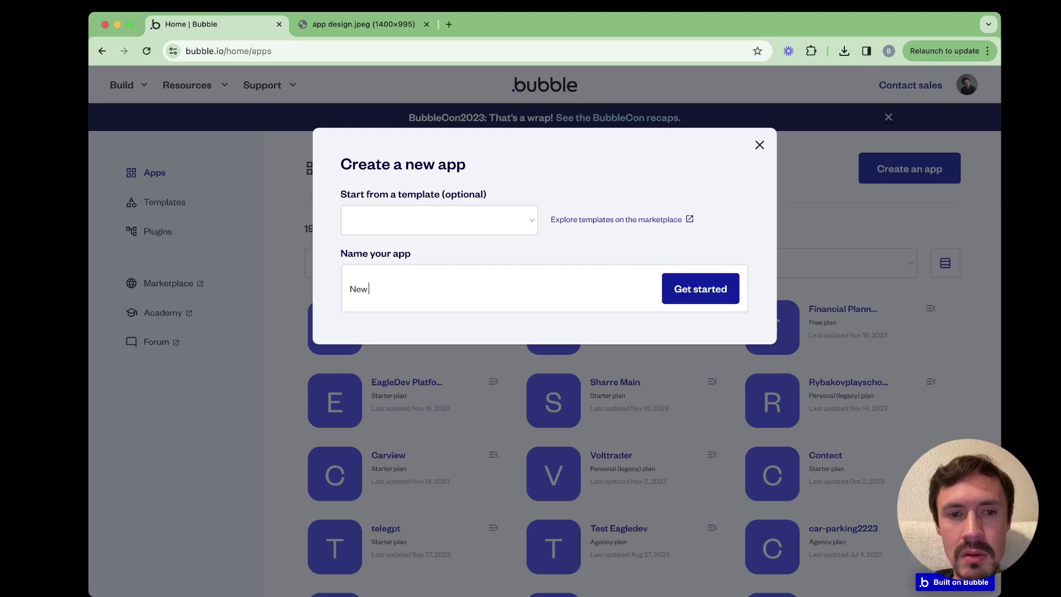
text( to-do app)
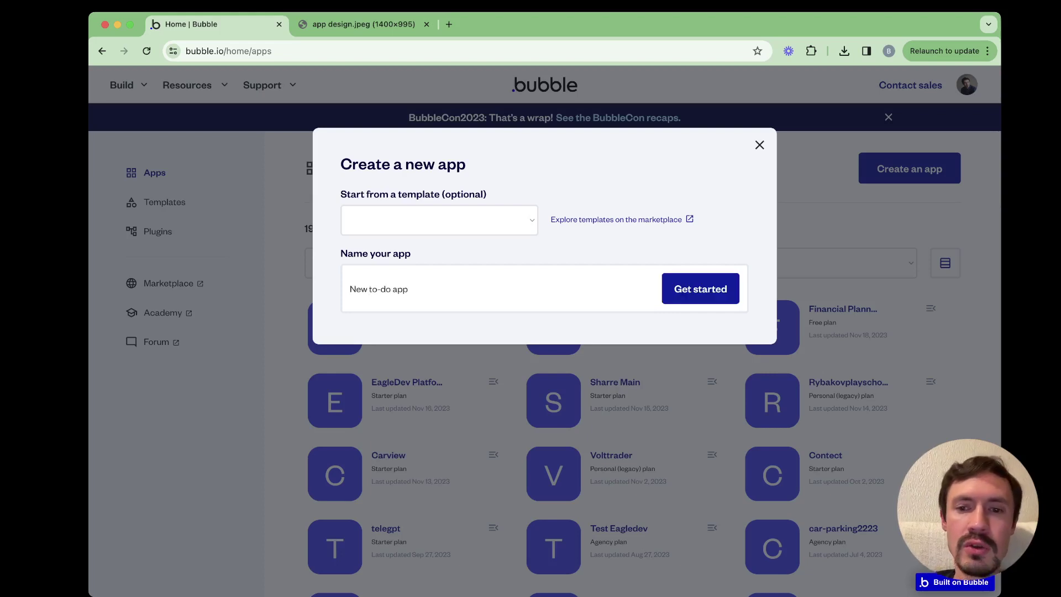
key(Return)
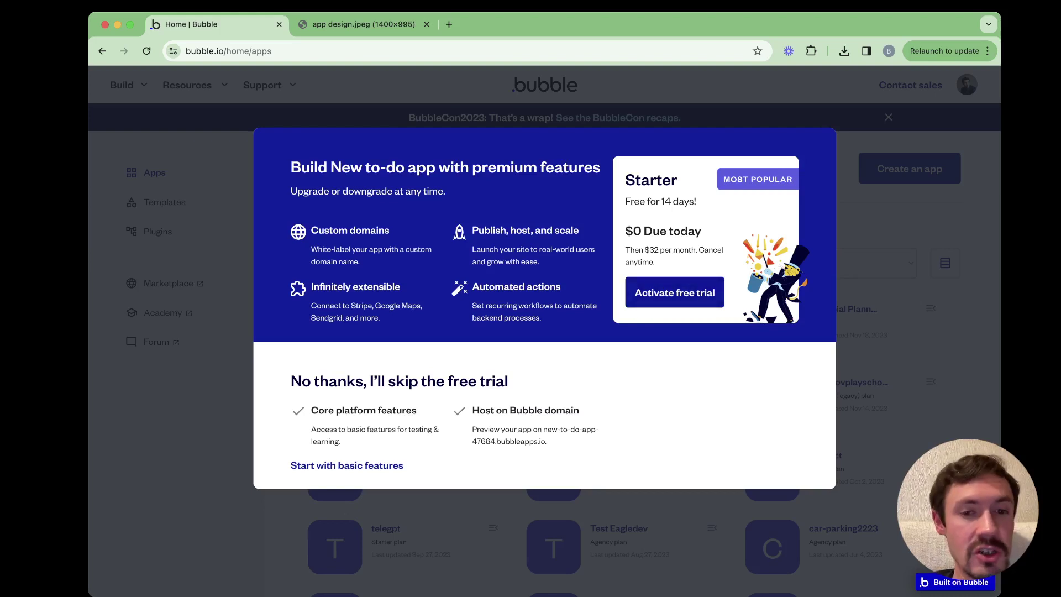
Decline the 14-day Starter trial by choosing Start with basic features
click(347, 466)
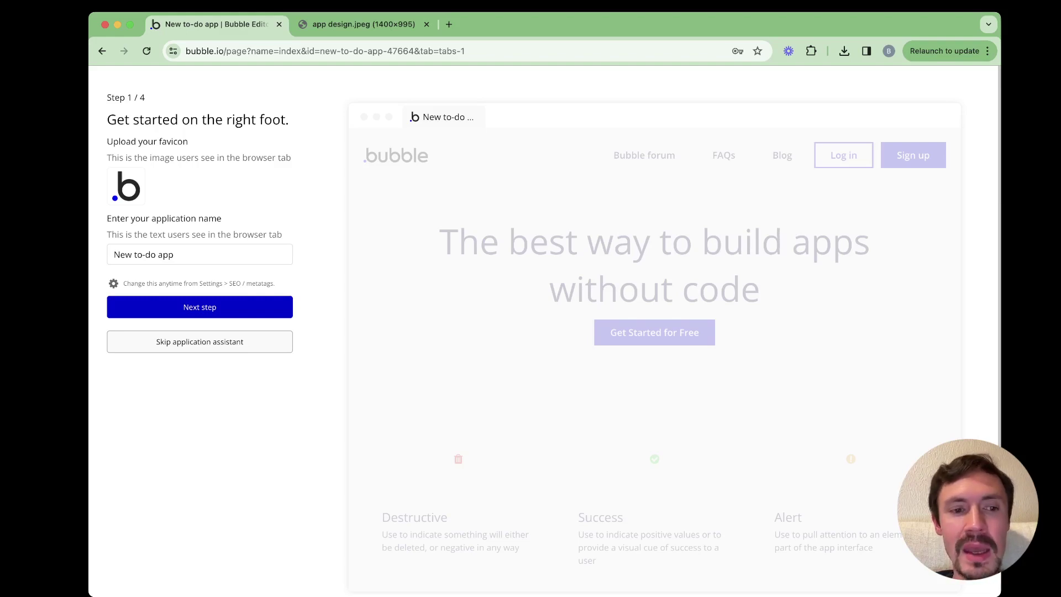
Skip the application assistant to reach the blank index page
click(200, 346)
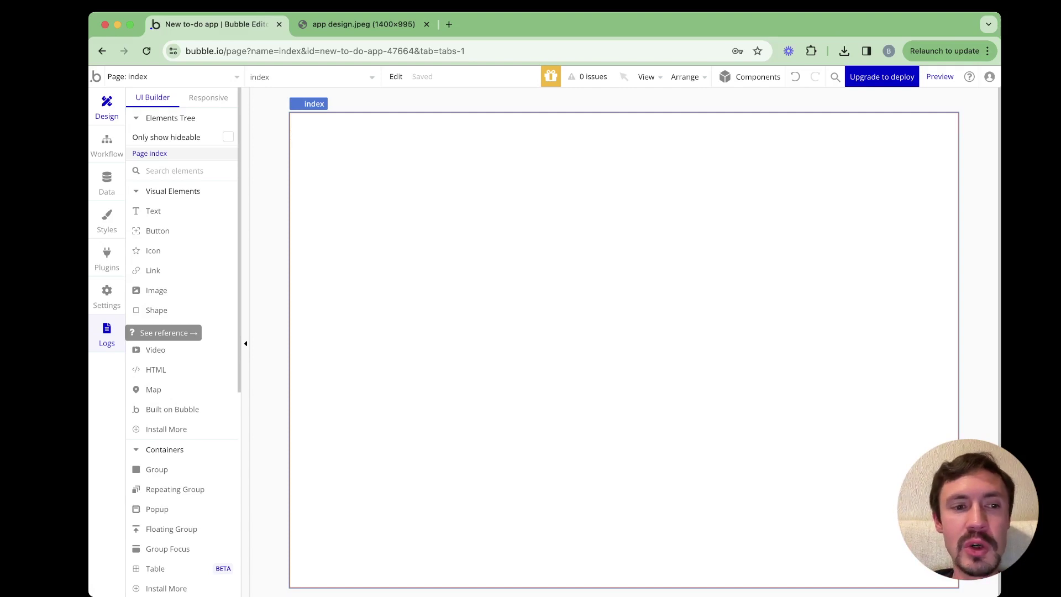
Place a Button and a text Input element on the index page
click(158, 231)
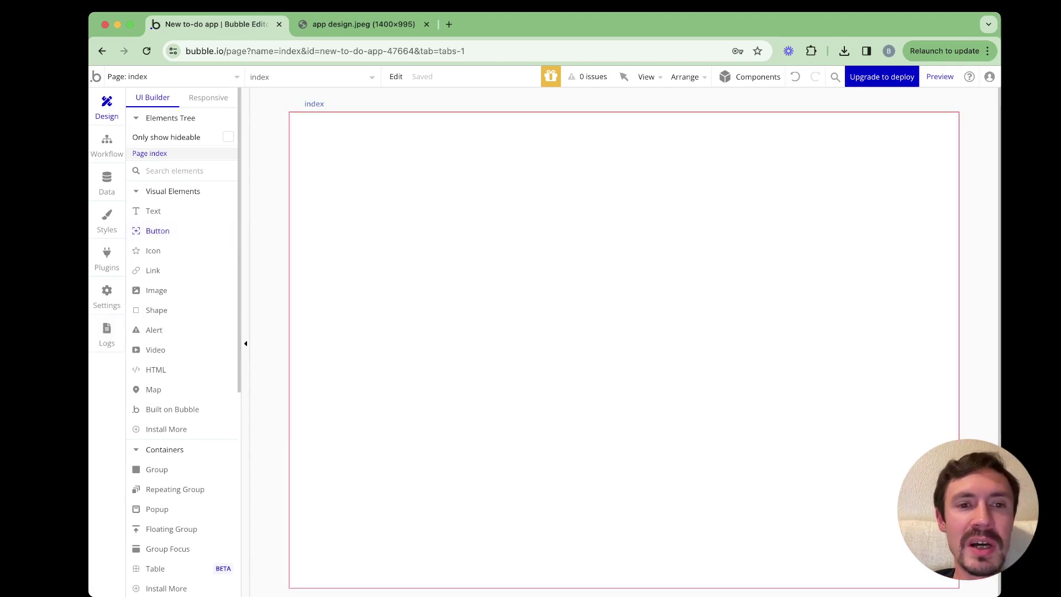
drag(358, 178, 442, 222)
scroll(182, 331, down, 5)
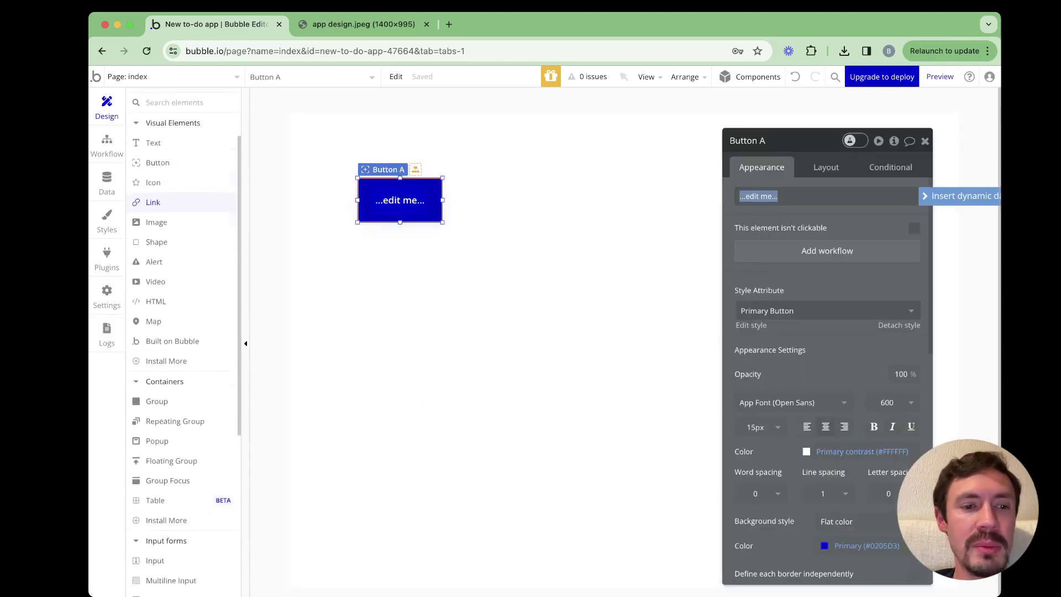
click(155, 472)
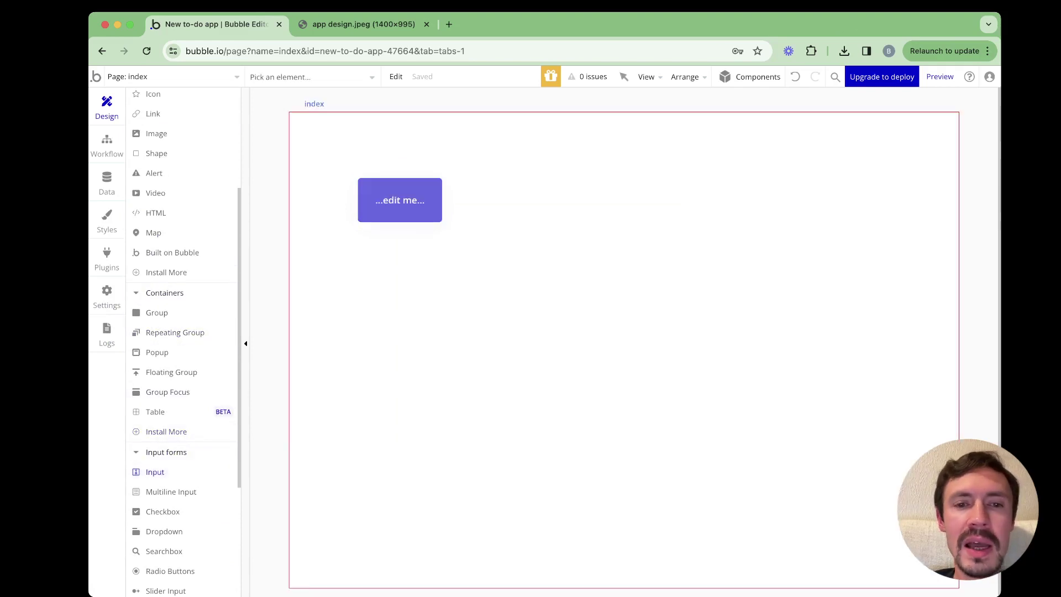
drag(586, 228, 603, 250)
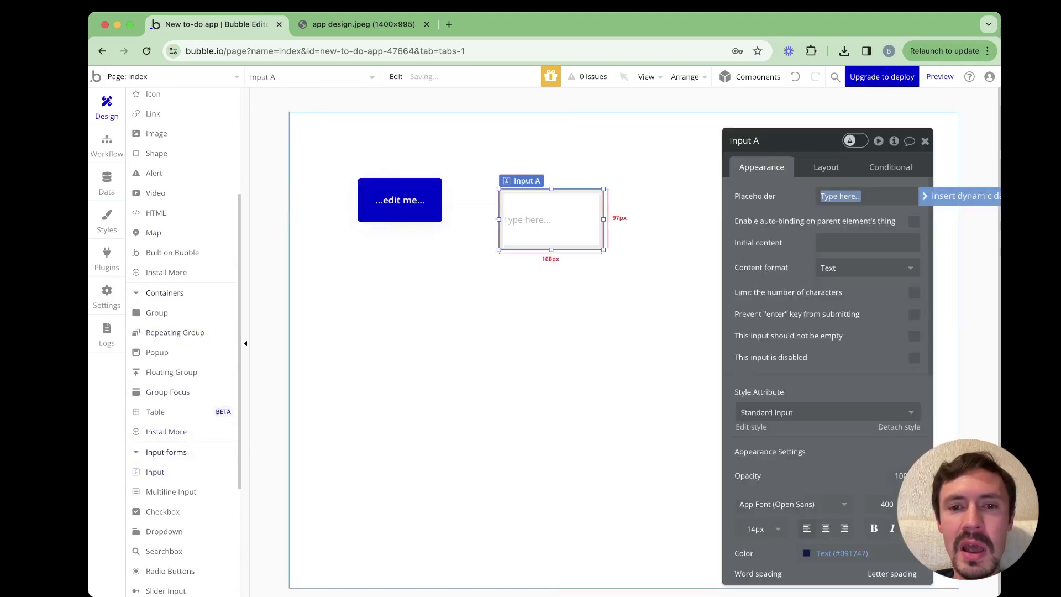
Reposition the input below the button and shift the button back left
drag(551, 199, 485, 285)
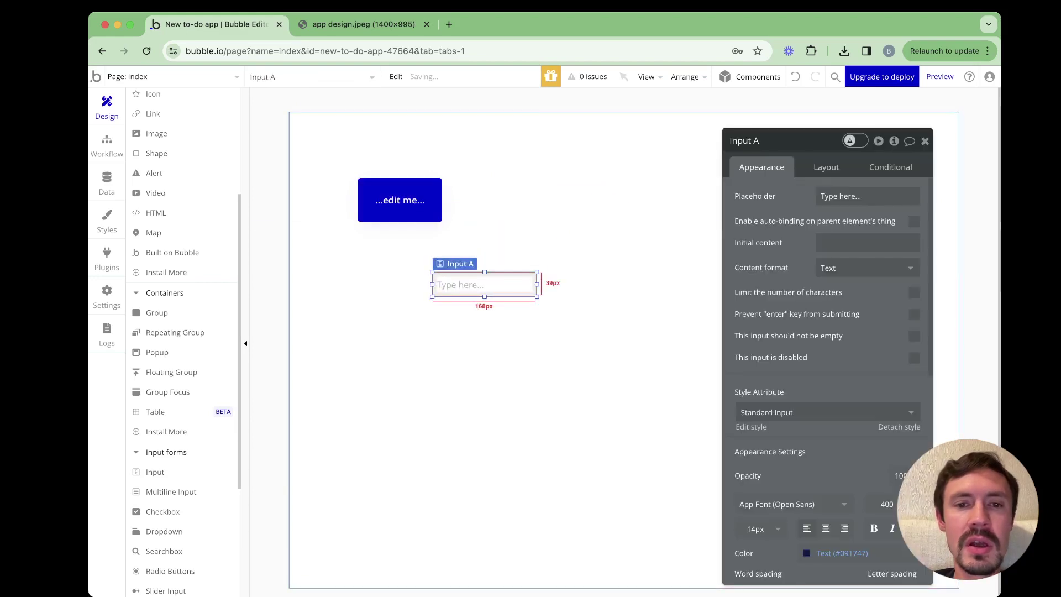
drag(400, 200, 487, 179)
click(485, 285)
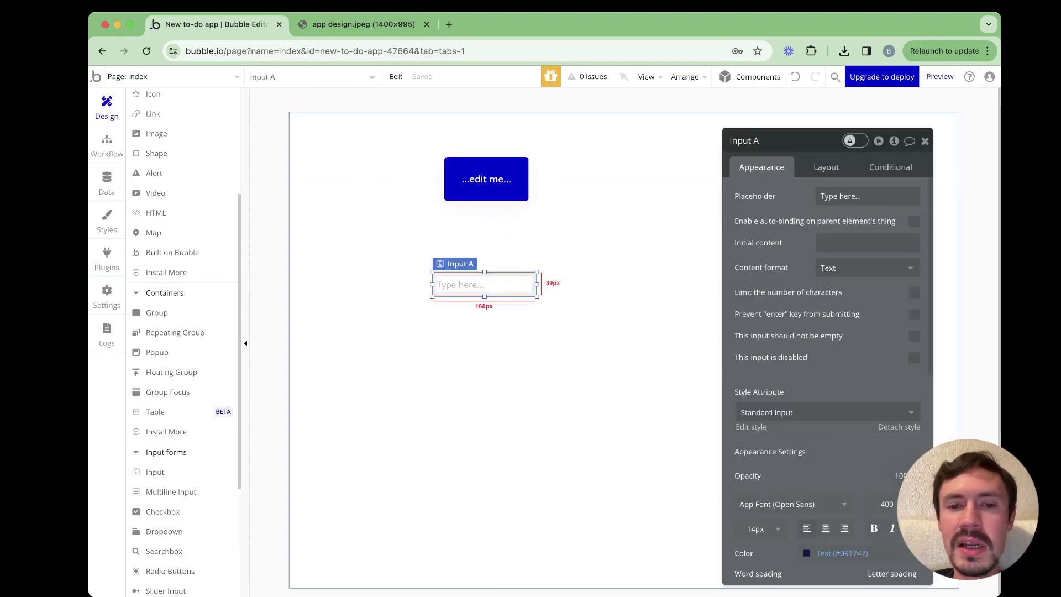
drag(484, 285, 496, 286)
click(486, 179)
drag(486, 179, 389, 182)
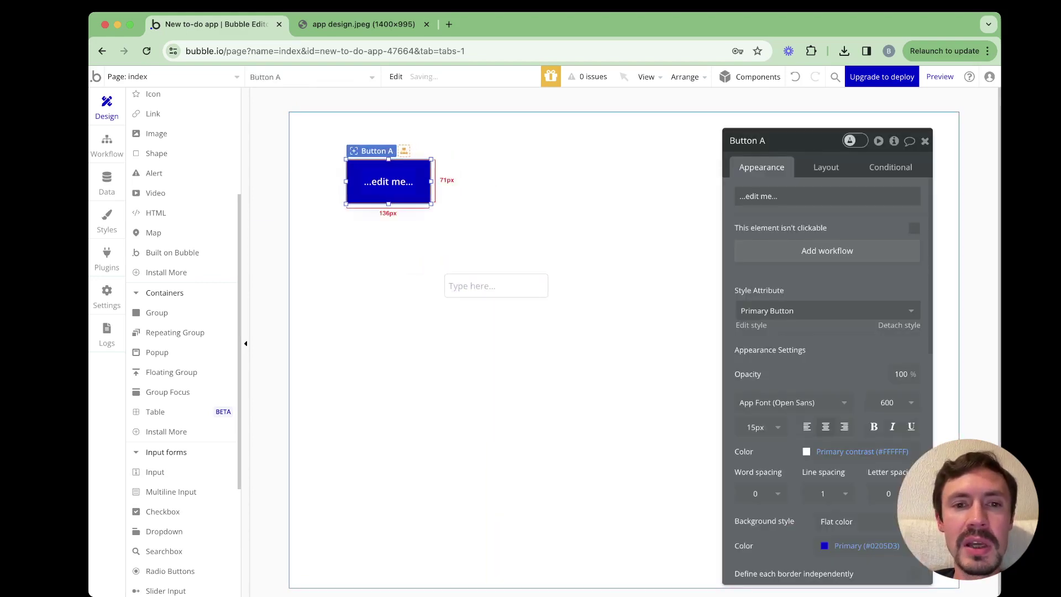
key(Escape)
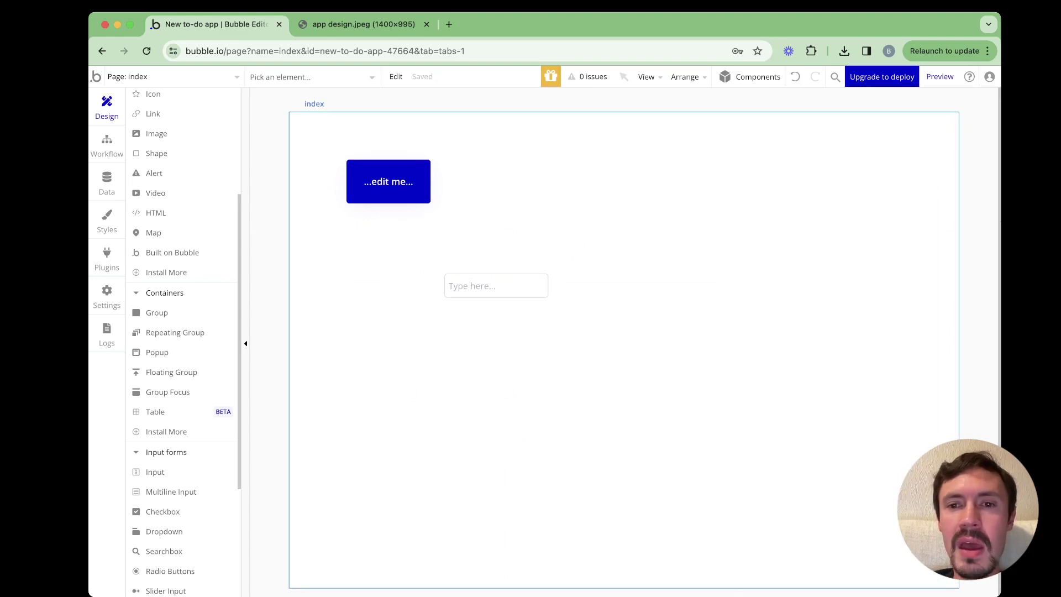
Bring up the index page's container layout options
click(608, 415)
click(826, 167)
click(867, 196)
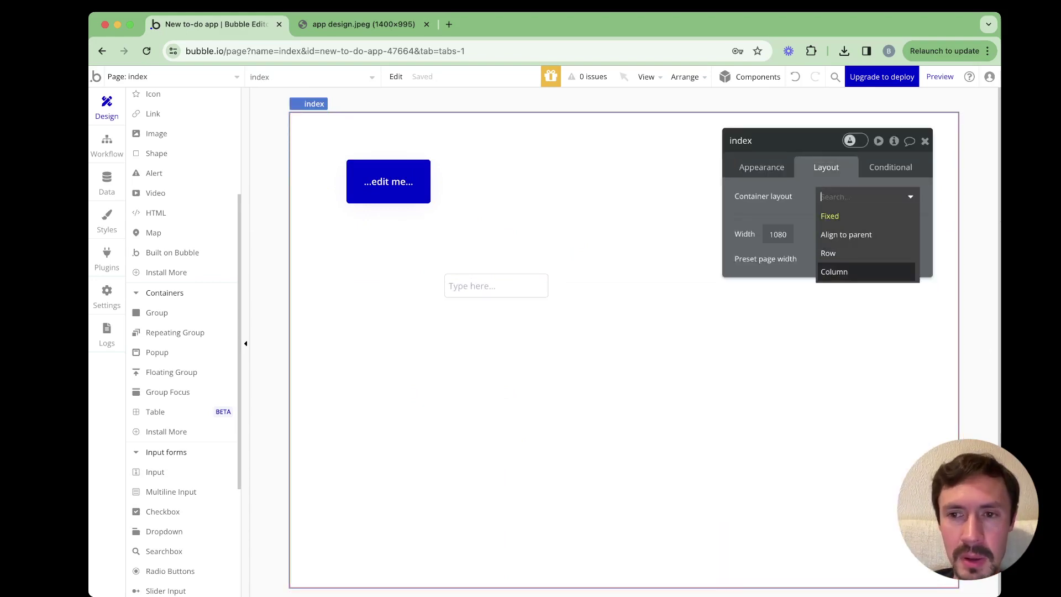
Change the page's container layout from Column to Row, then view the empty workflows
click(834, 271)
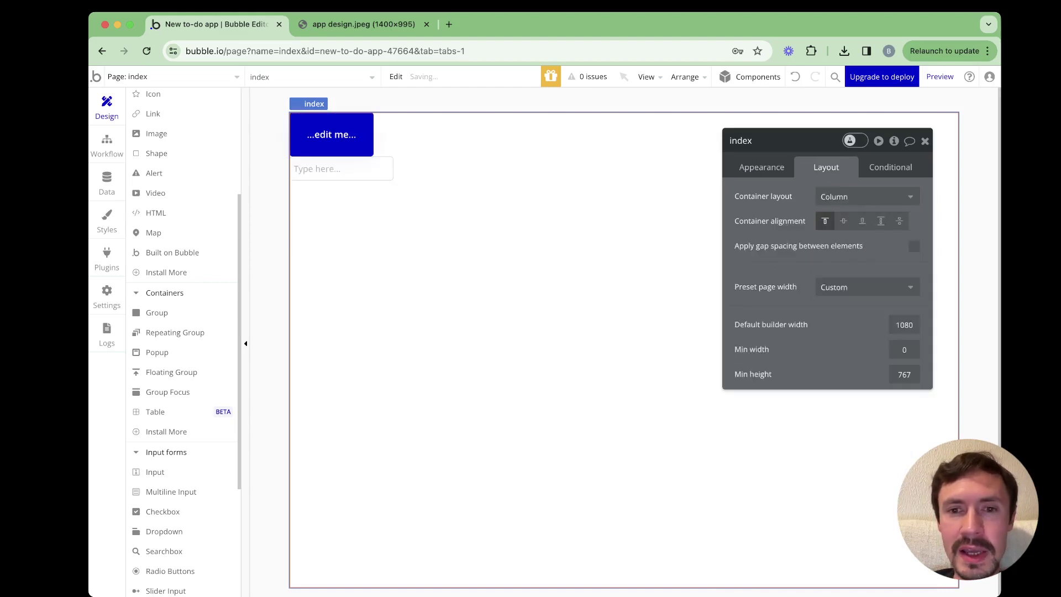
click(868, 197)
click(830, 251)
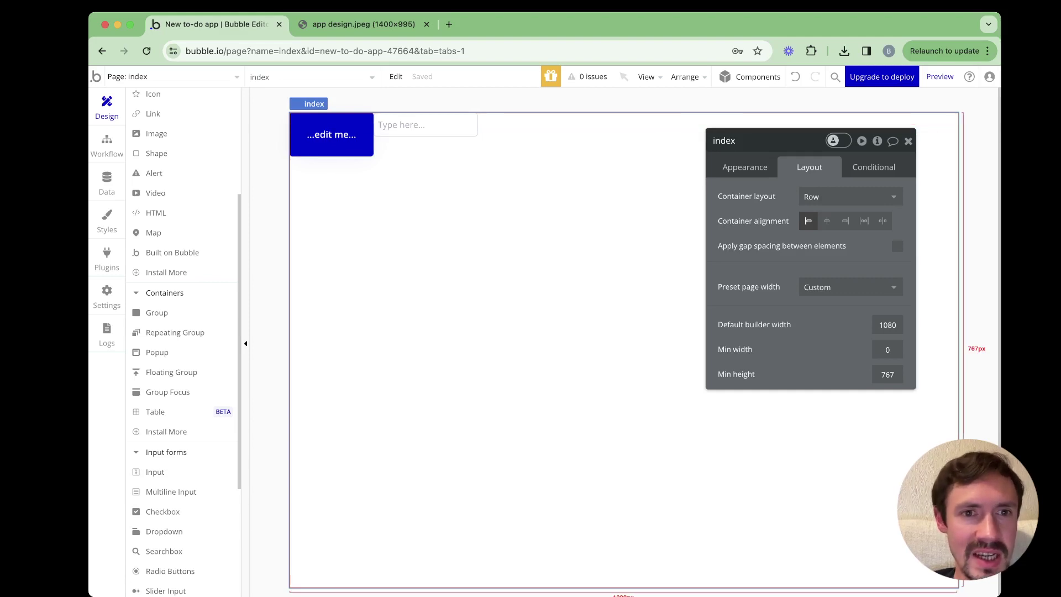
scroll(183, 343, up, 5)
scroll(183, 342, down, 3)
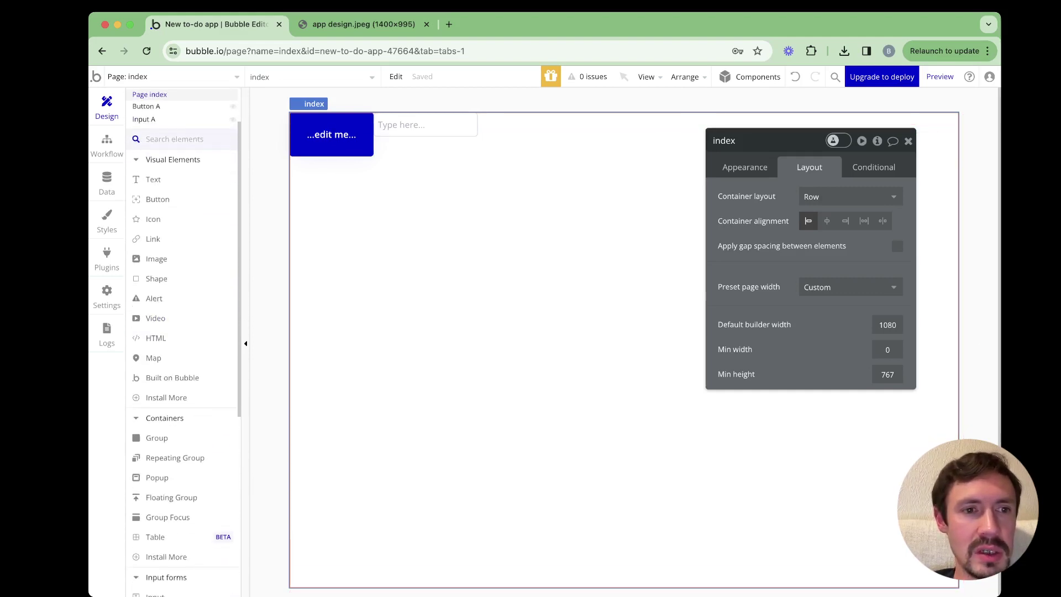
scroll(182, 260, up, 2)
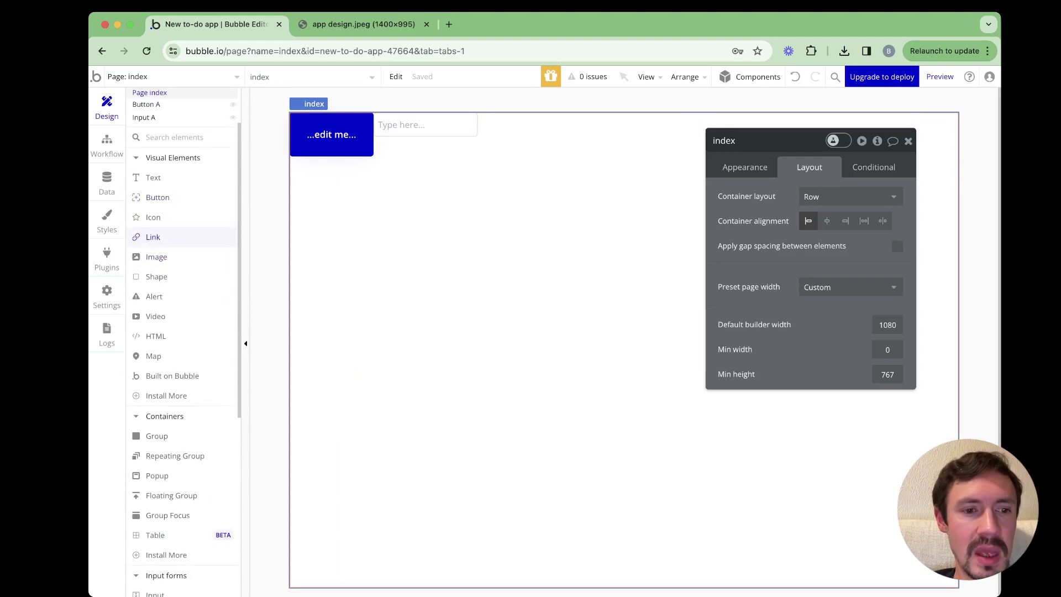
scroll(182, 260, down, 4)
scroll(183, 470, down, 5)
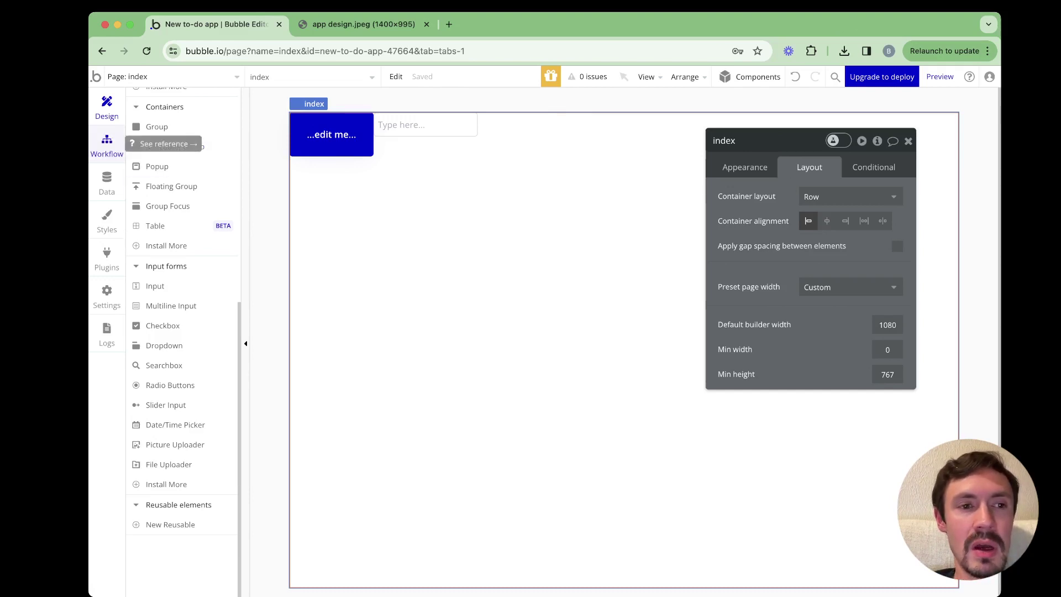
click(106, 145)
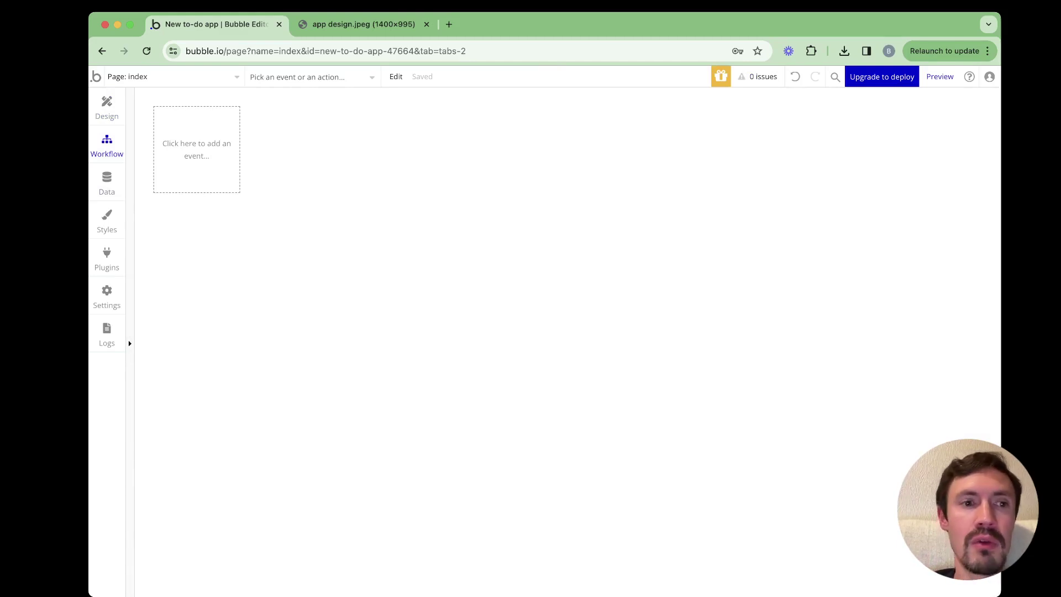
Relabel the button 'Start' and add a click workflow for Button Start
key(super+bracketleft)
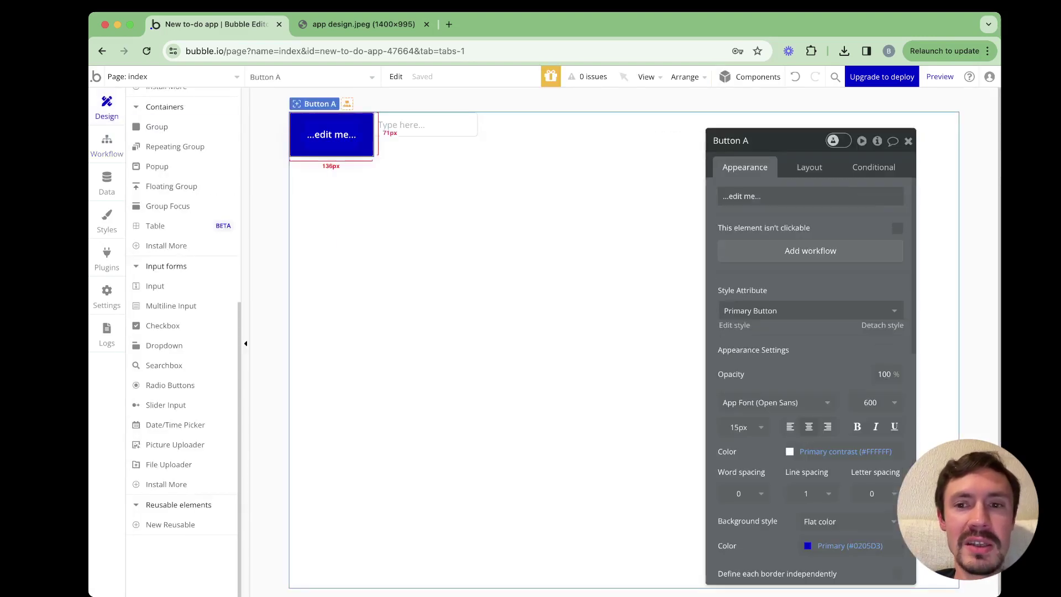
click(774, 197)
key(super+a)
text(Sta)
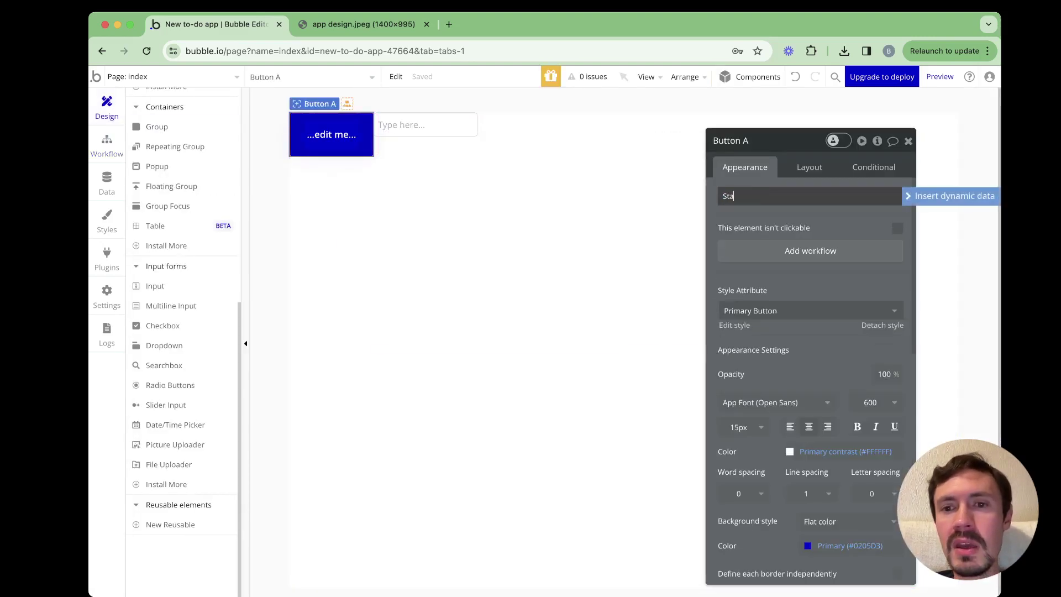
text(rt)
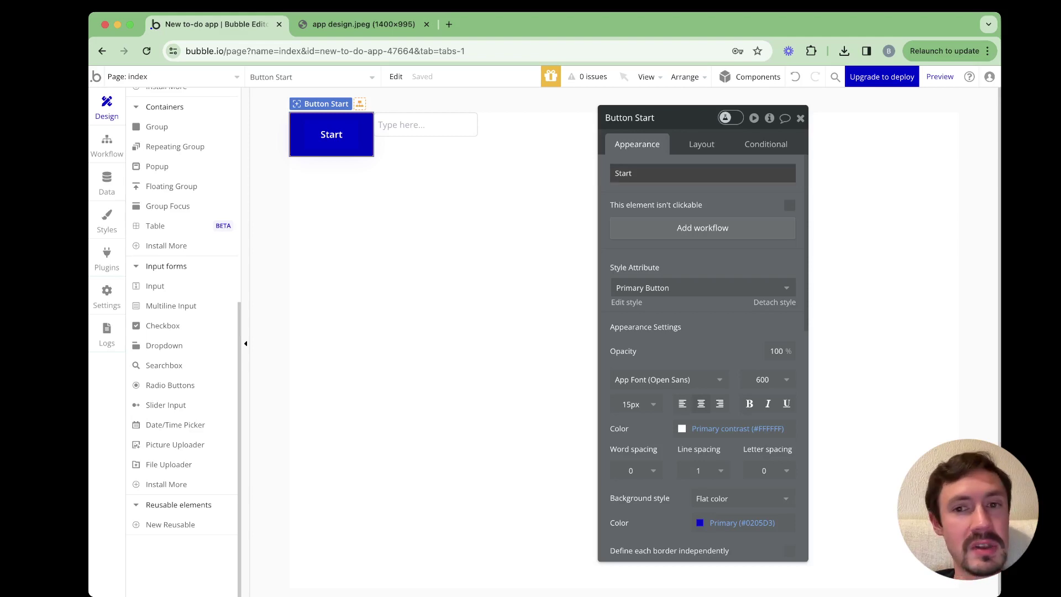
double_click(623, 173)
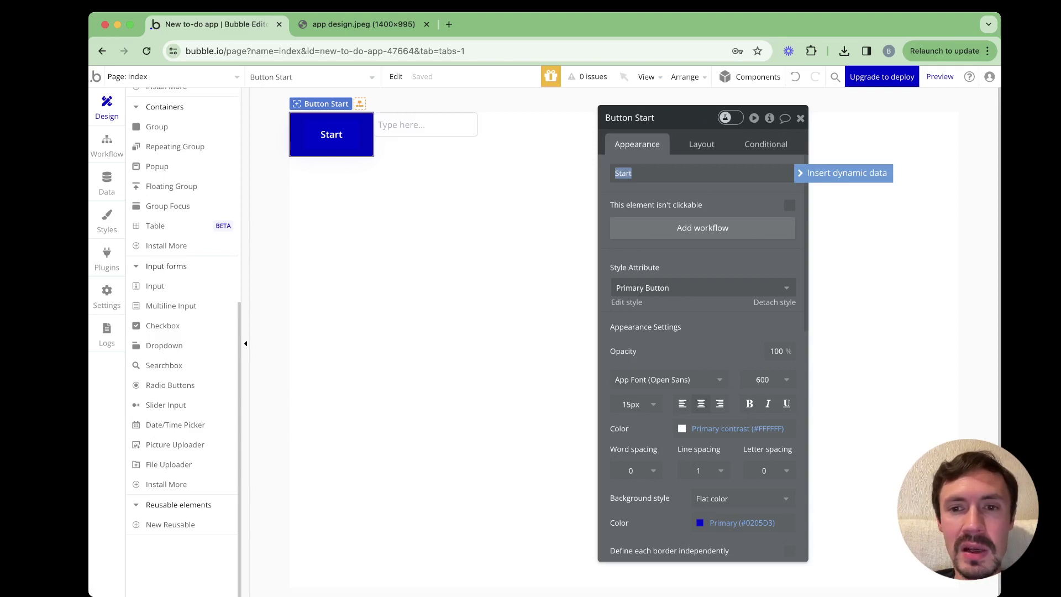
click(702, 228)
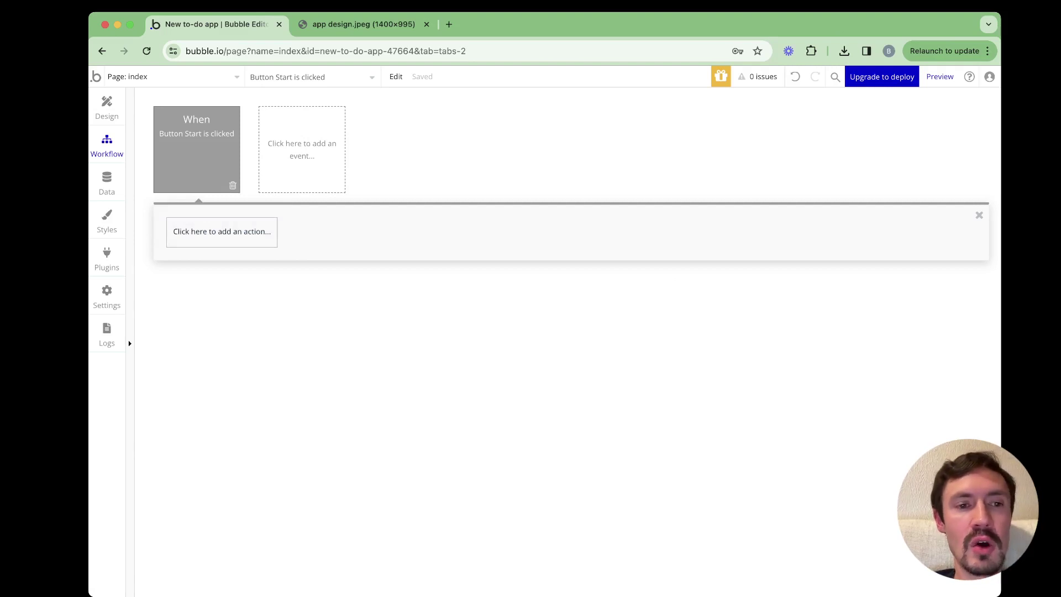
Add a 'Create a new thing' action as Step 1, leaving its type unchosen
click(221, 232)
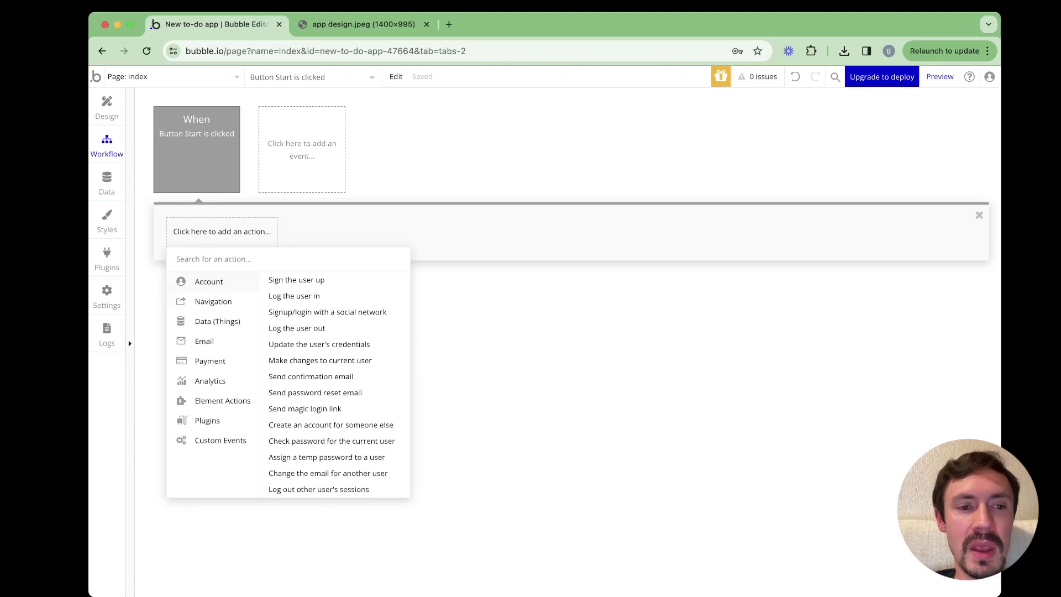
mouse_move(217, 322)
click(295, 280)
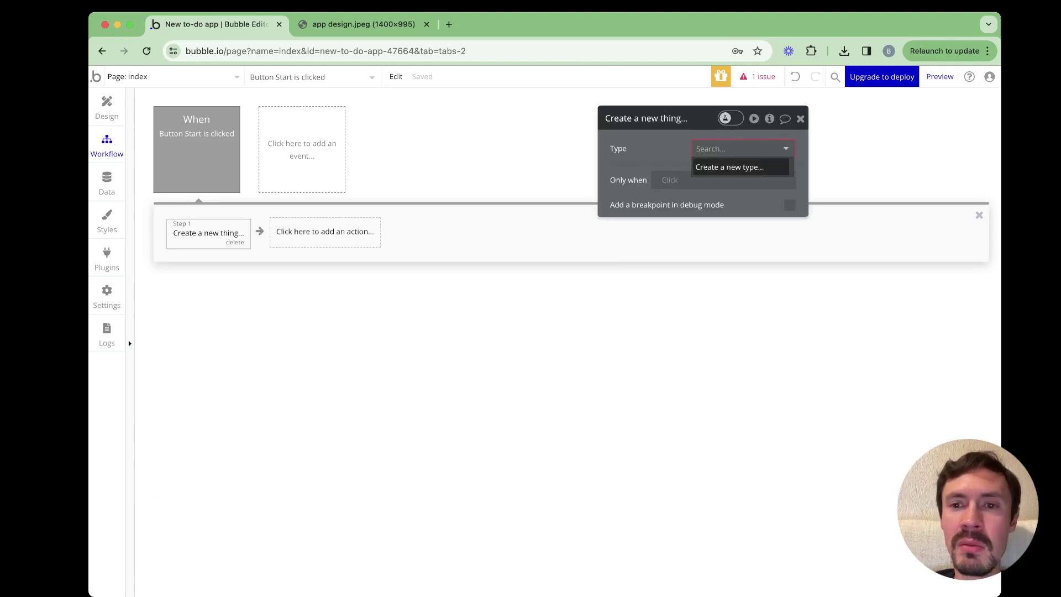
key(Return)
click(128, 340)
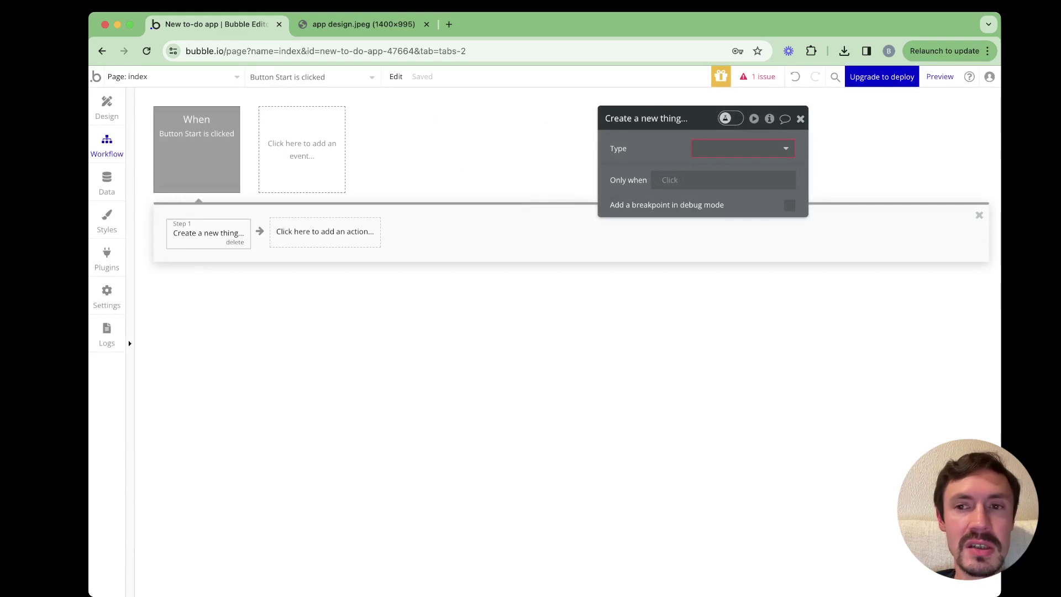
key(Escape)
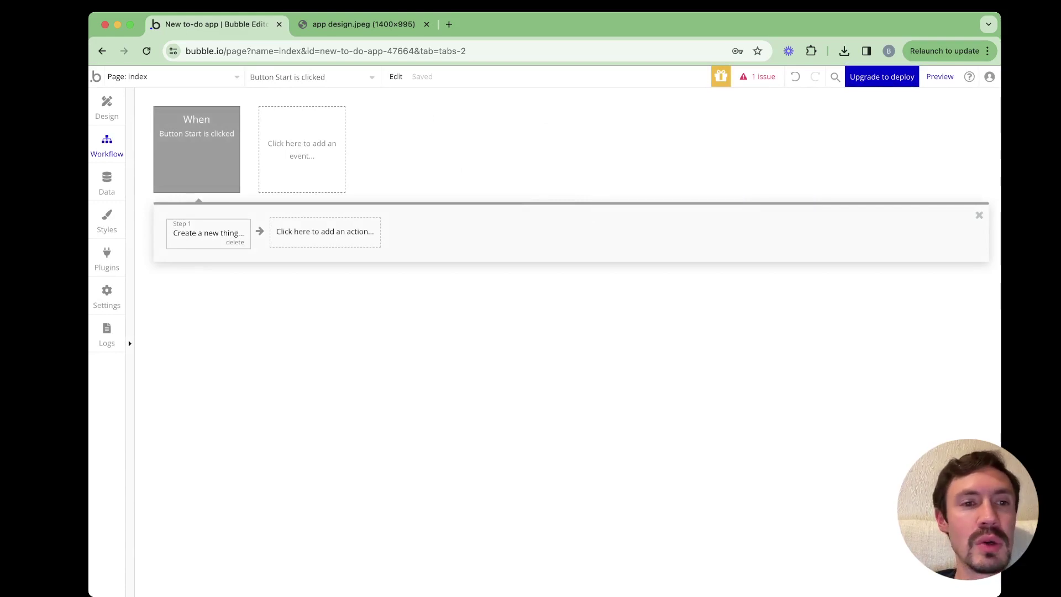
Delete the Create a new thing step and browse the action categories without adding one
click(235, 242)
click(221, 231)
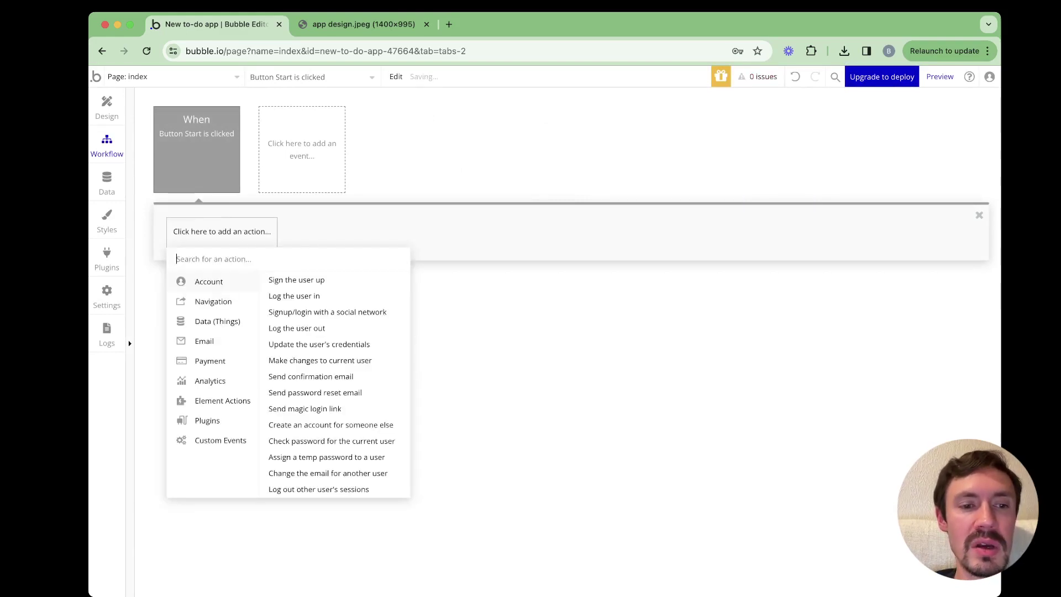
mouse_move(204, 341)
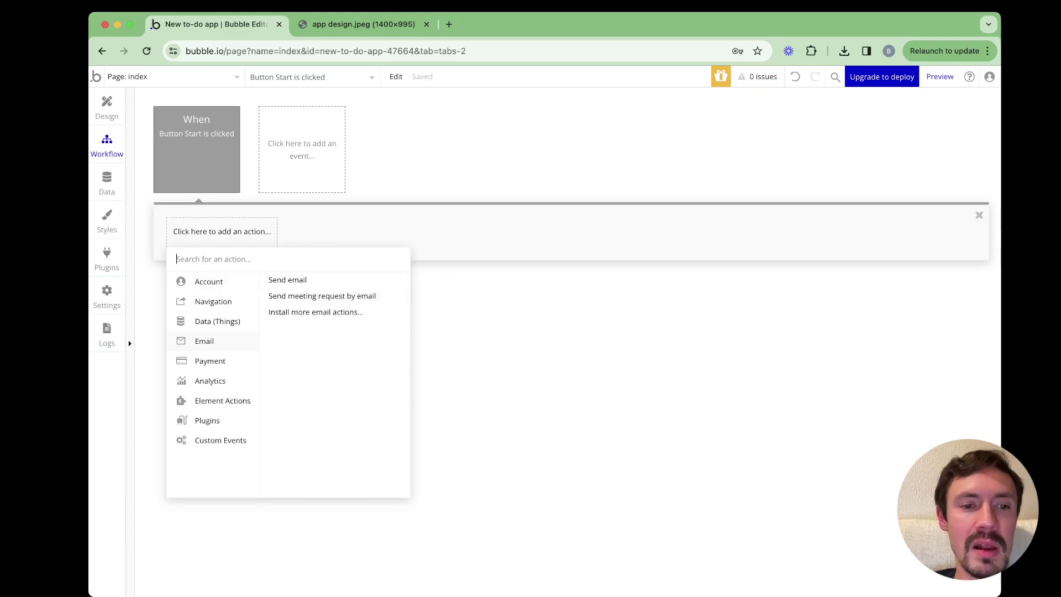
mouse_move(211, 361)
mouse_move(210, 381)
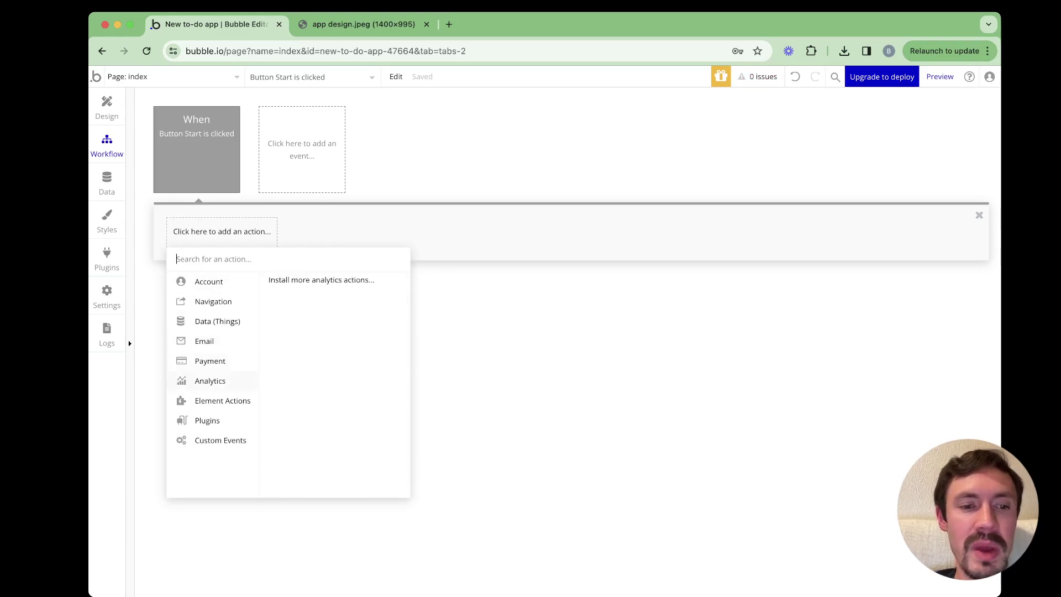
mouse_move(209, 282)
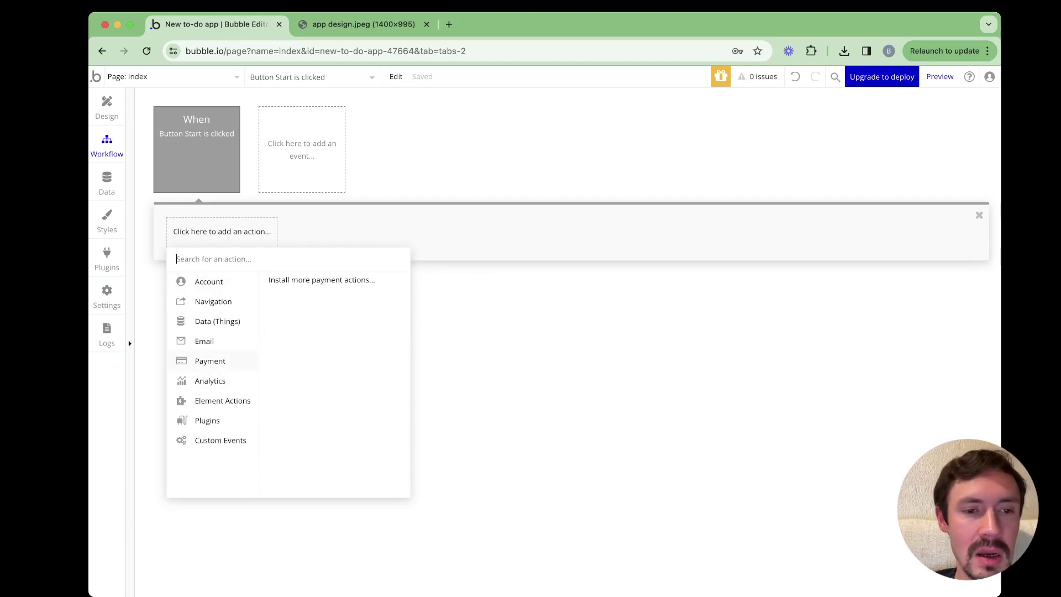
mouse_move(222, 401)
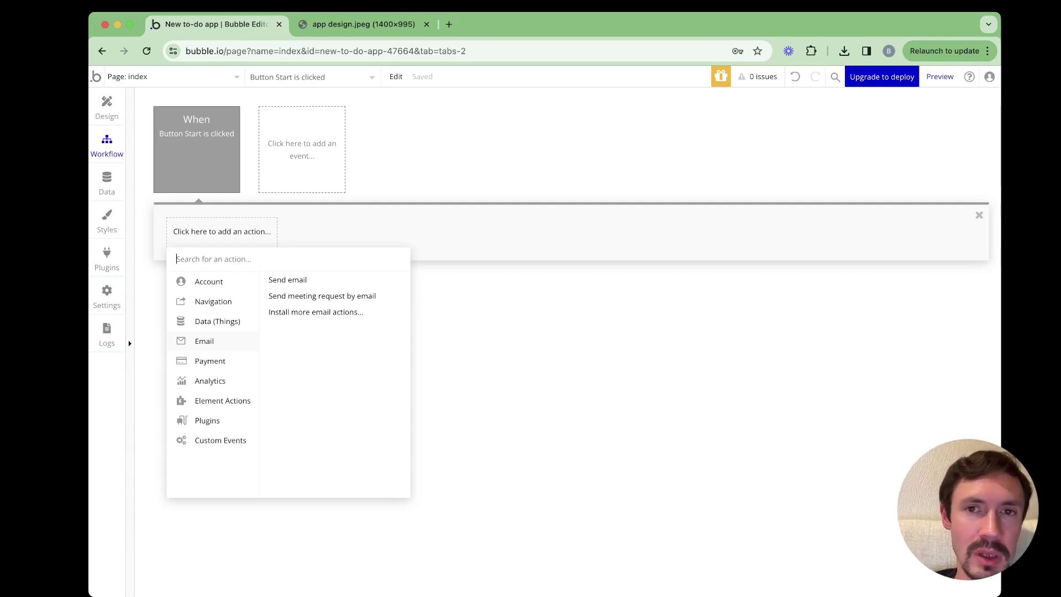
key(Escape)
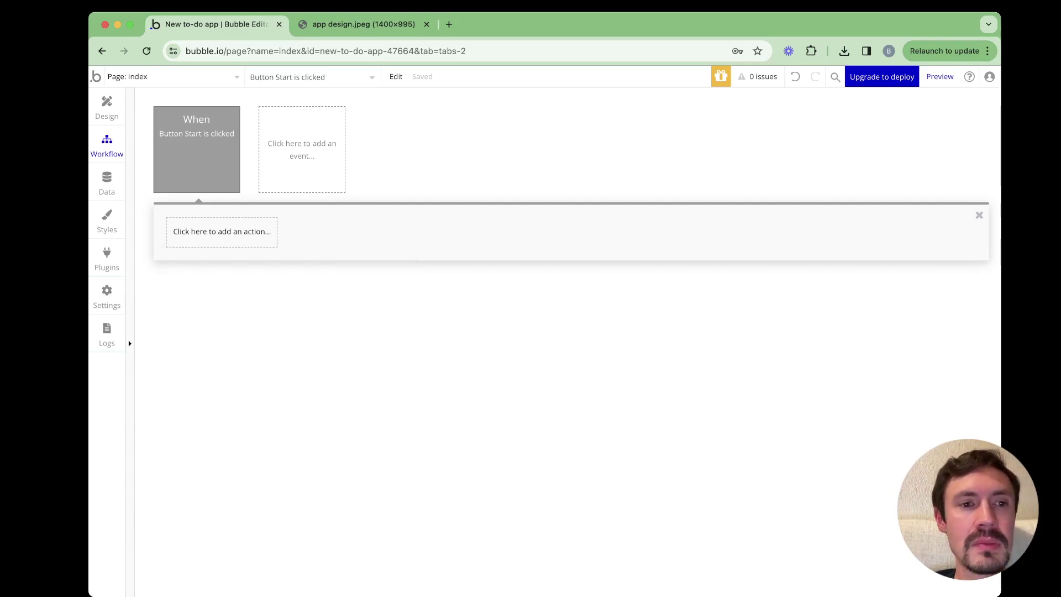
Delete the Button Start click event and return to the Design view
click(197, 150)
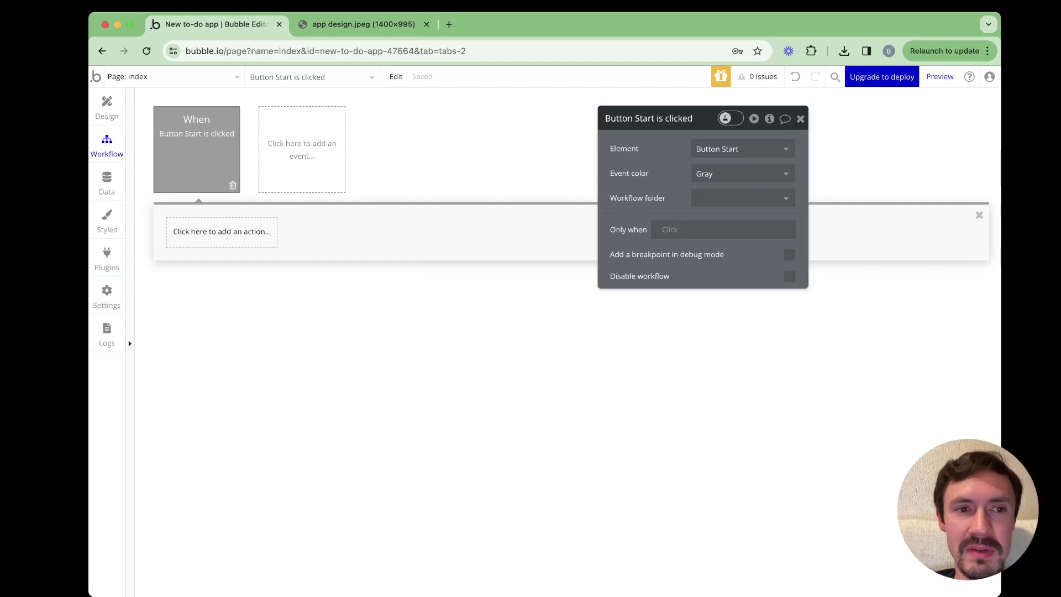
key(Delete)
click(107, 108)
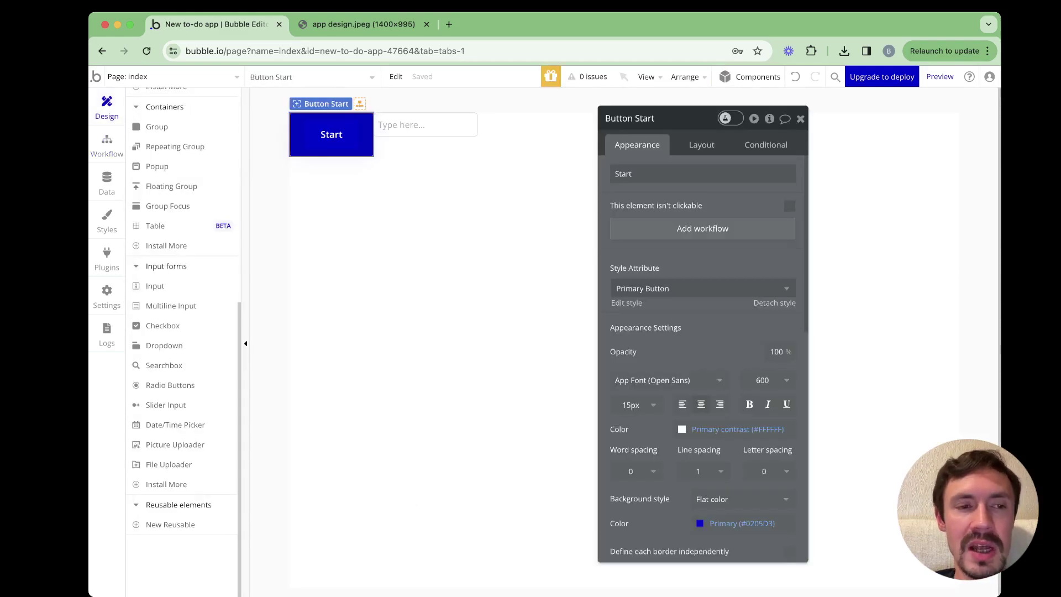
mouse_move(143, 146)
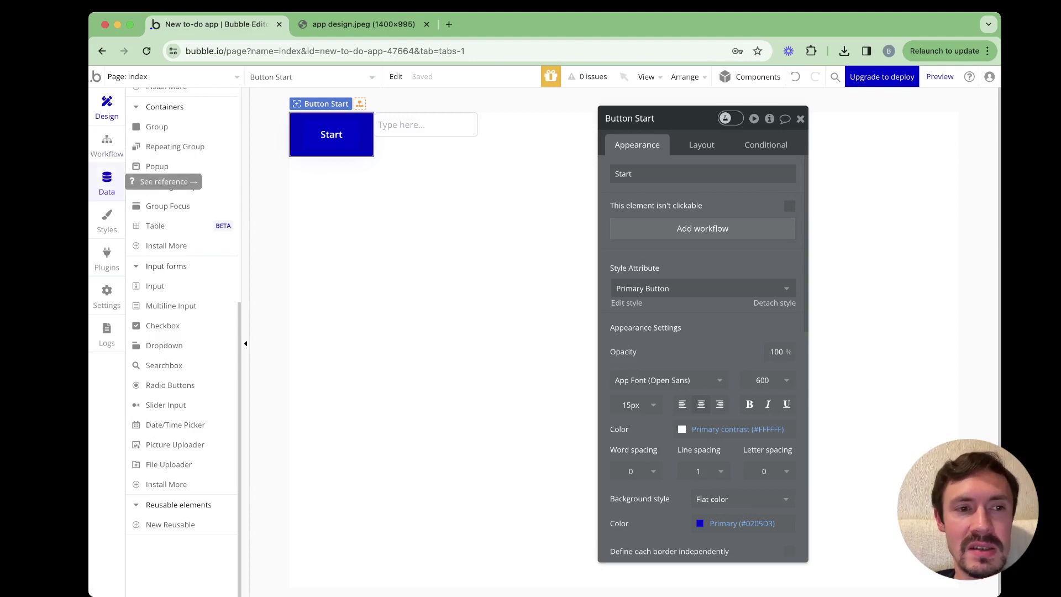
Show the app's data types with the User fields, then start a new browser tab
click(106, 181)
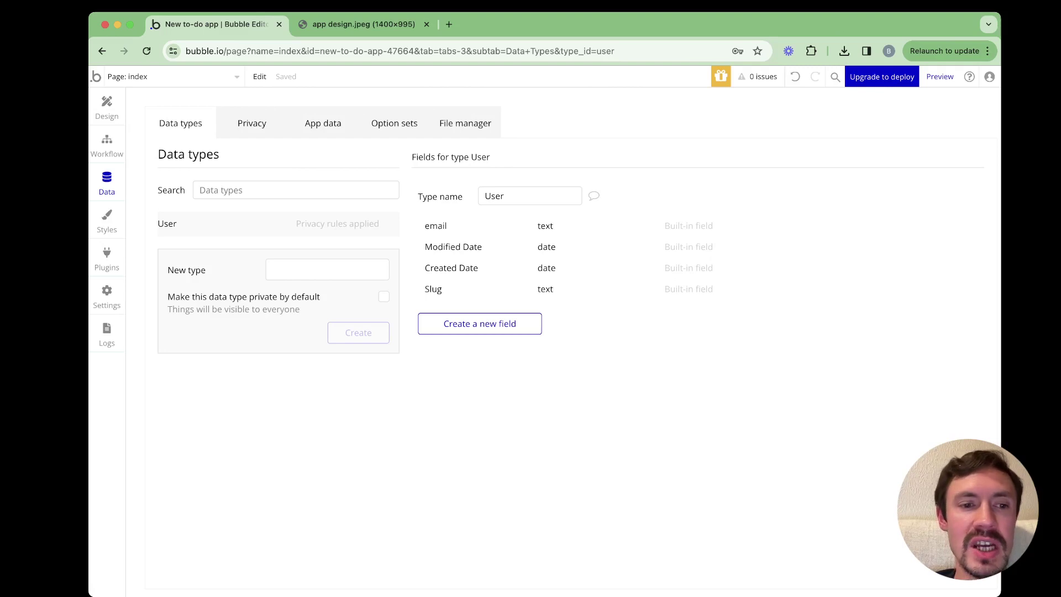
click(327, 270)
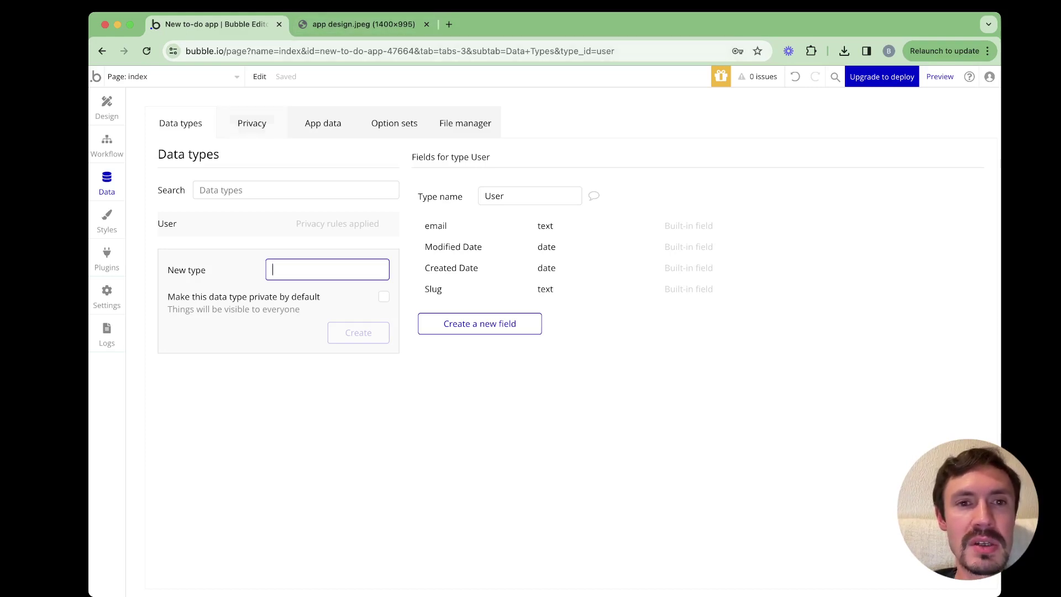
key(super+t)
Create a blank Google Sheets spreadsheet titled 'DB structure', view the app design, then return to Bubble
text(s)
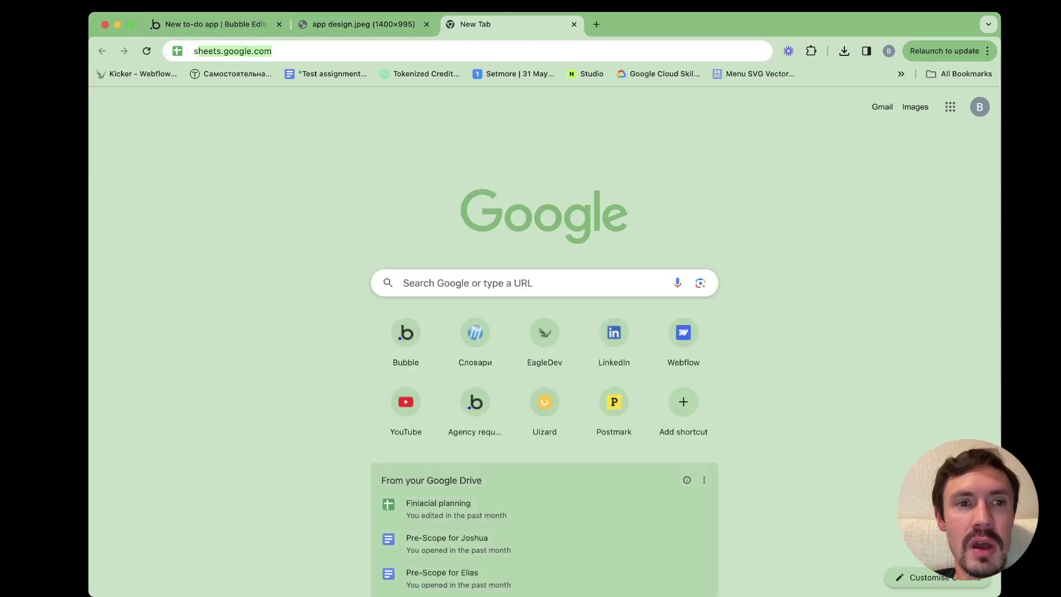
key(Return)
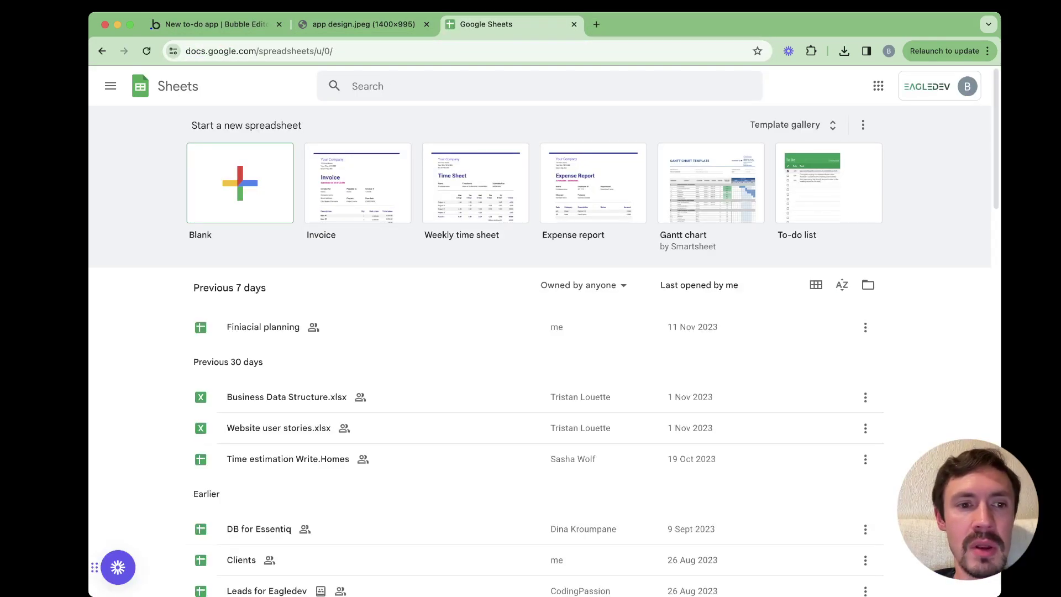
click(240, 182)
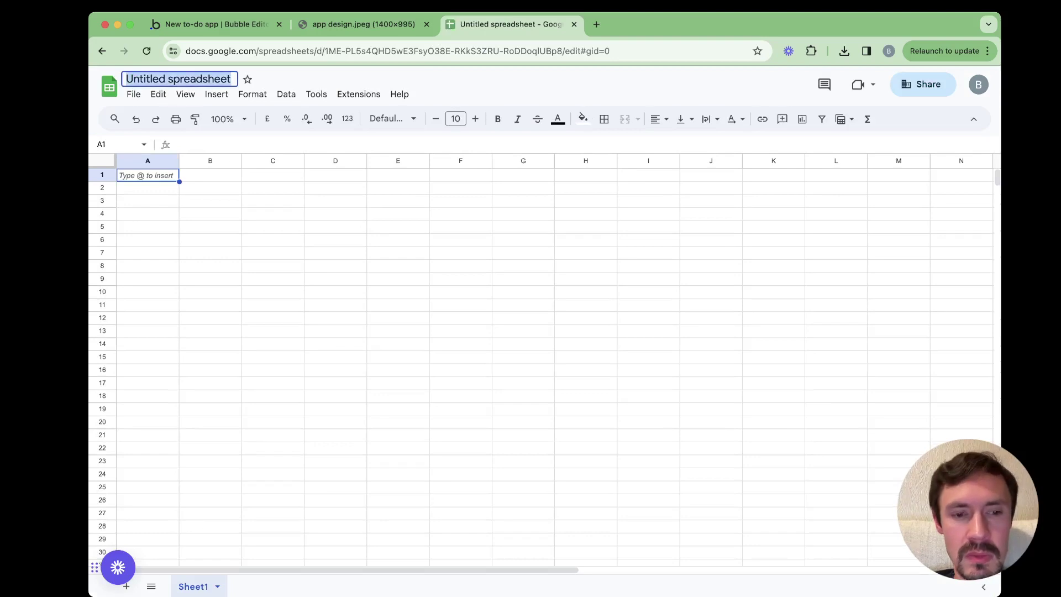
text(DB sr)
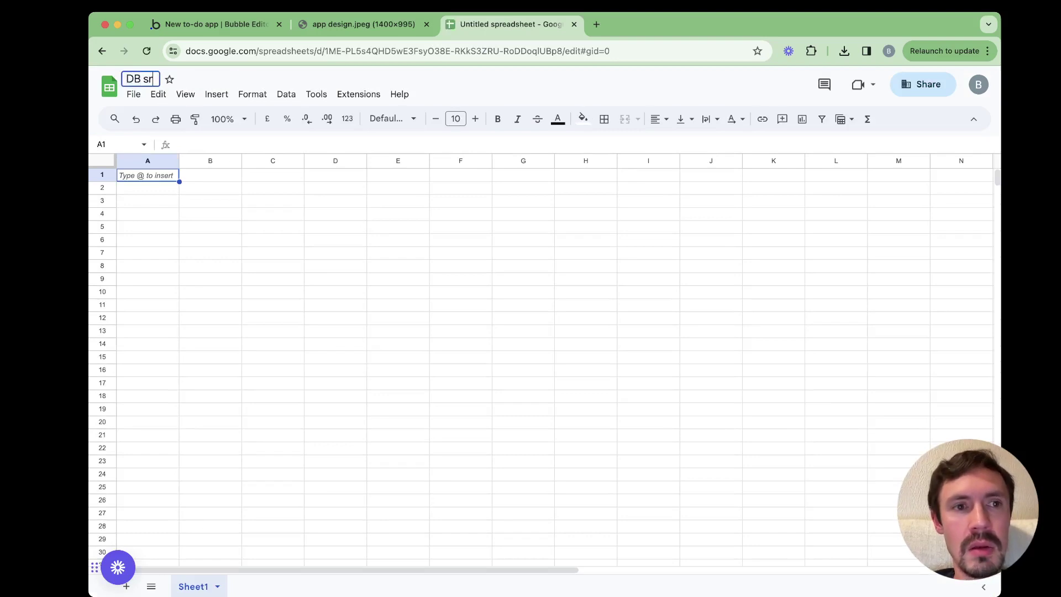
key(BackSpace)
text(tructure)
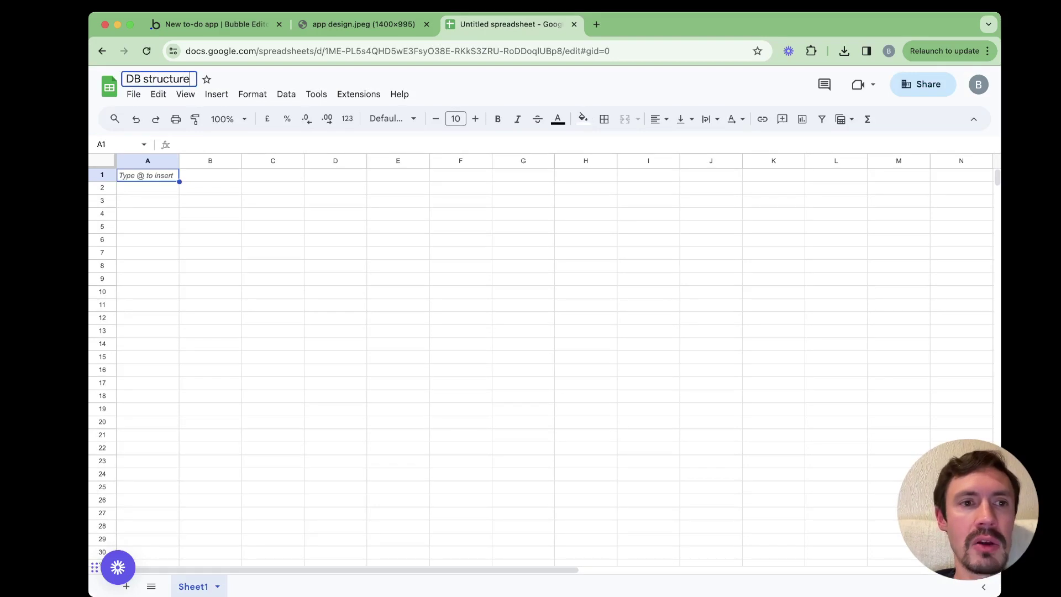
click(210, 201)
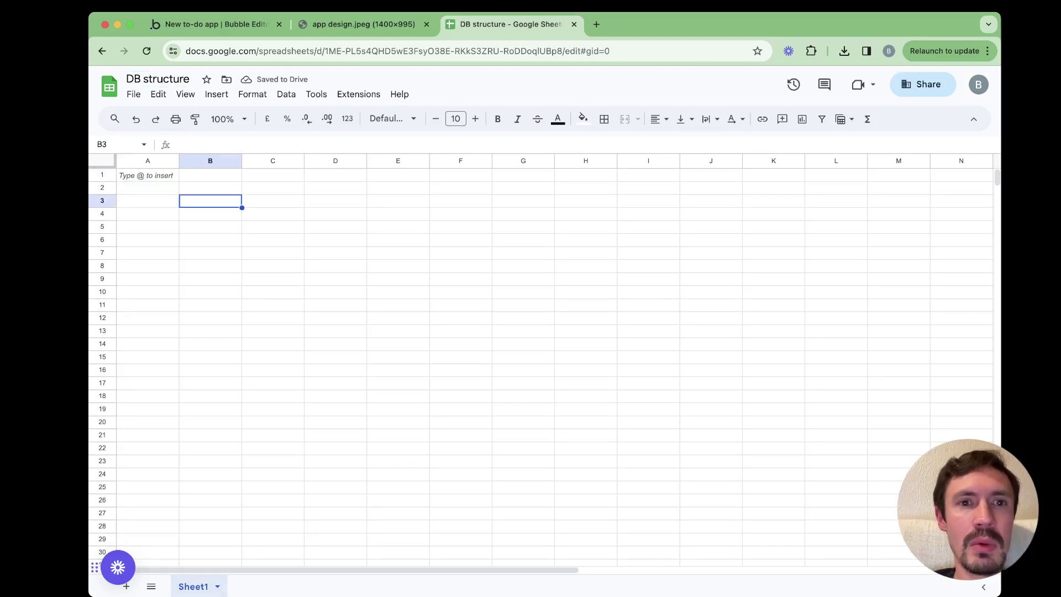
key(ctrl+Tab)
key(ctrl+Tab)
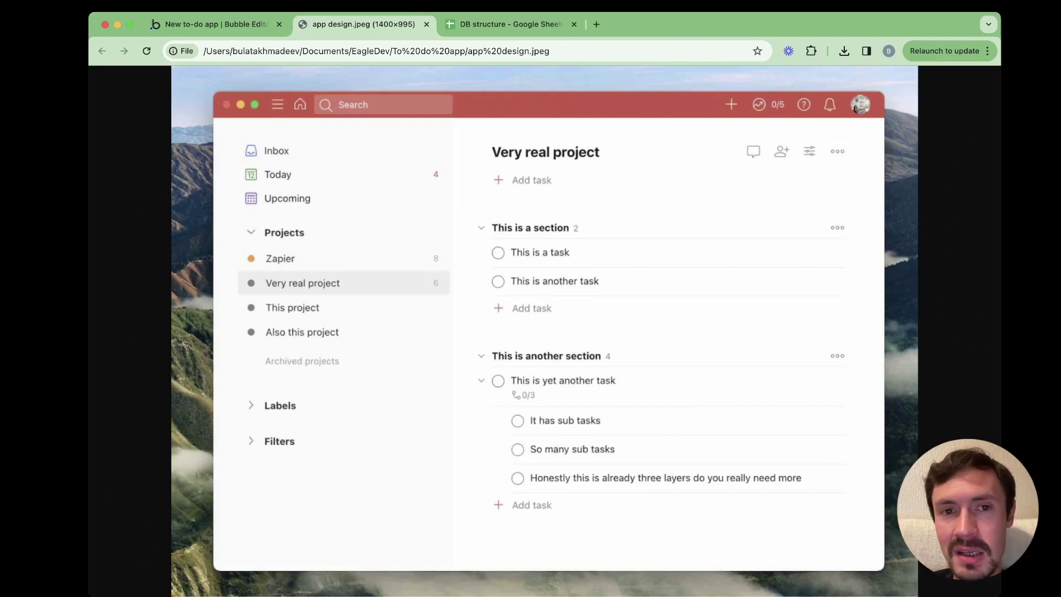
click(216, 24)
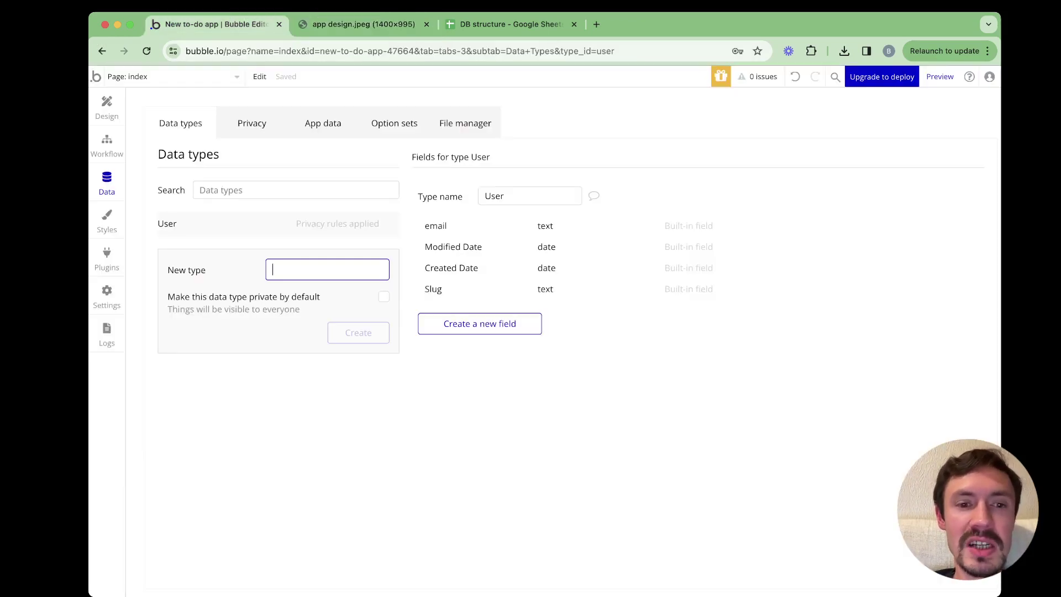
Create a 'Task' data type, then select User to view its fields
text(Task)
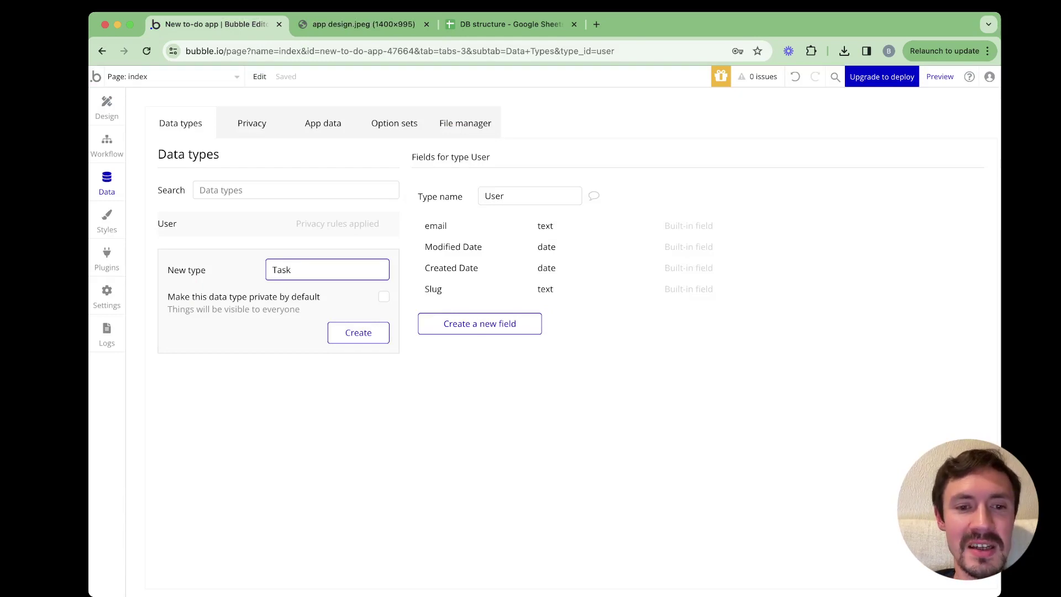
key(Return)
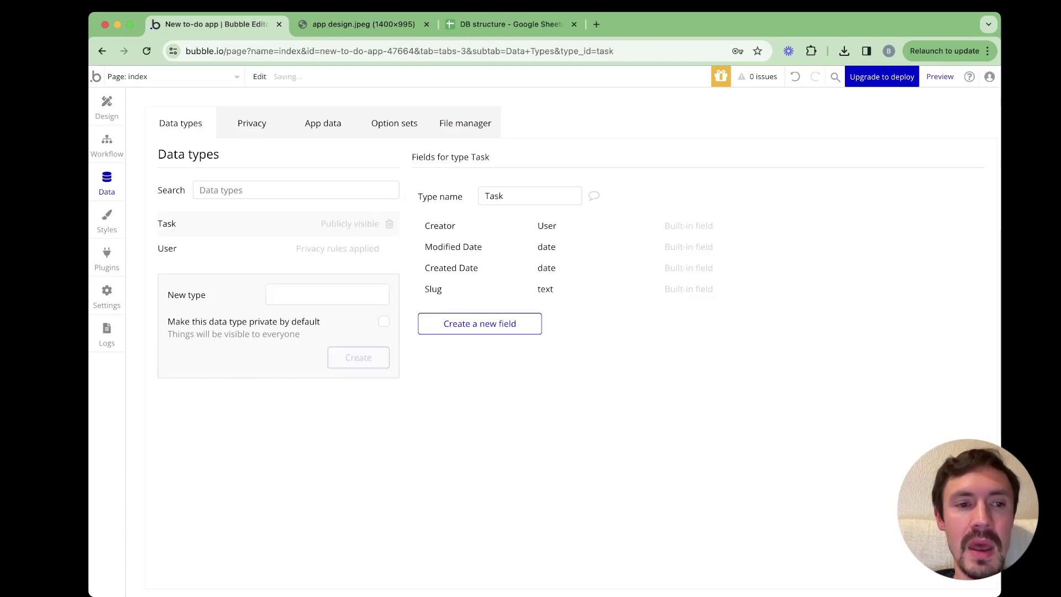
click(168, 249)
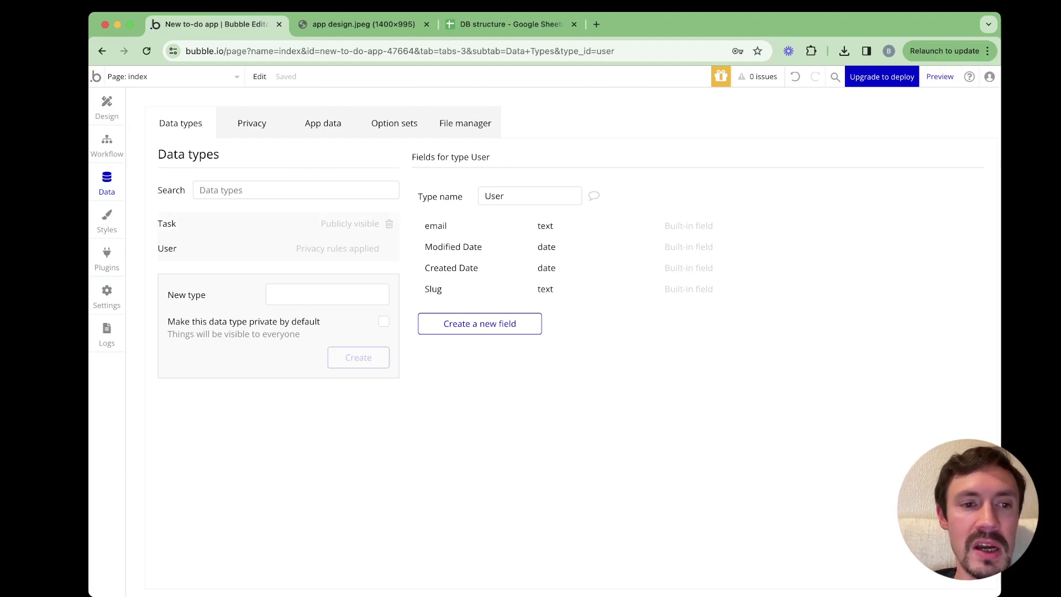
Compare the Task and User data types' fields, ending on Task
click(167, 224)
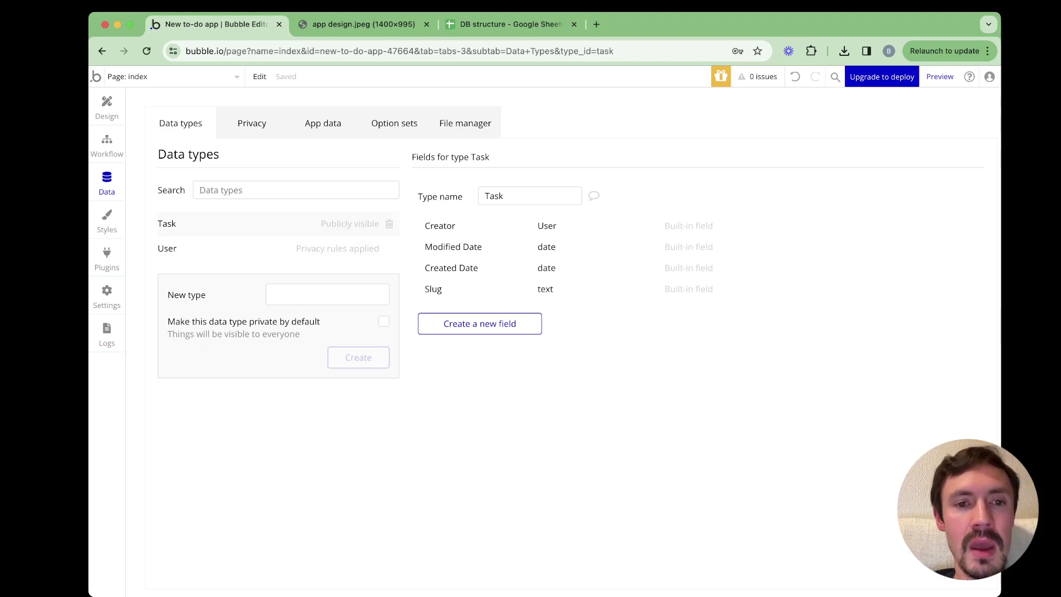
click(167, 248)
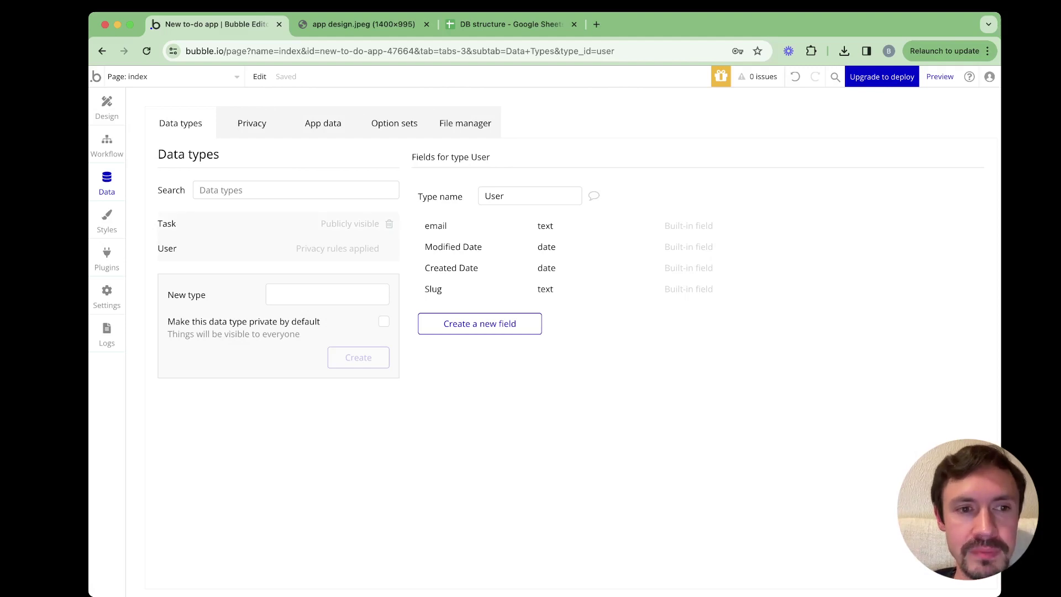
click(167, 224)
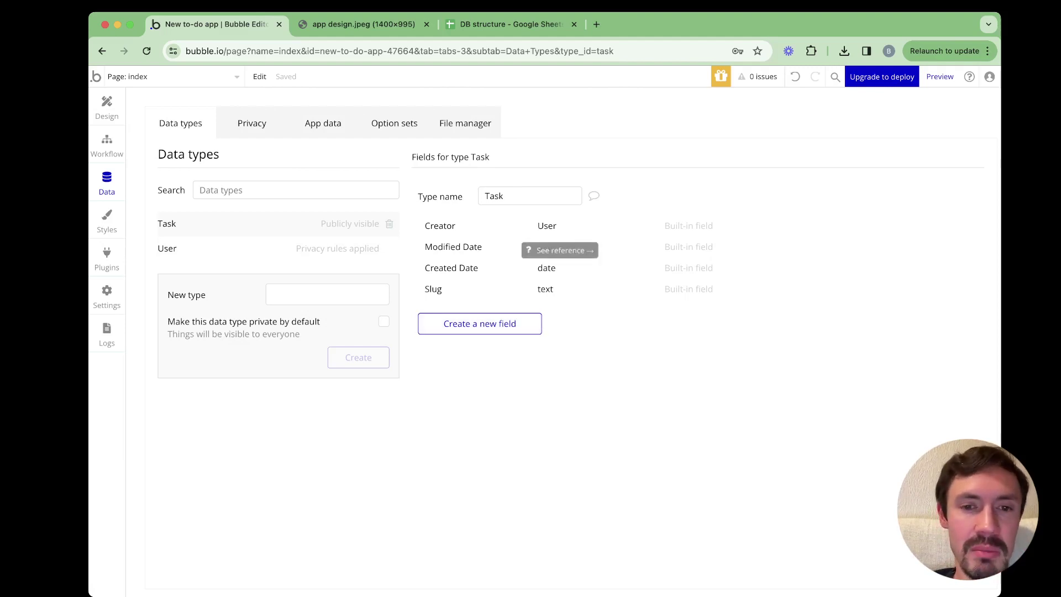
Create a Task field named 'Title' with field type text
click(480, 324)
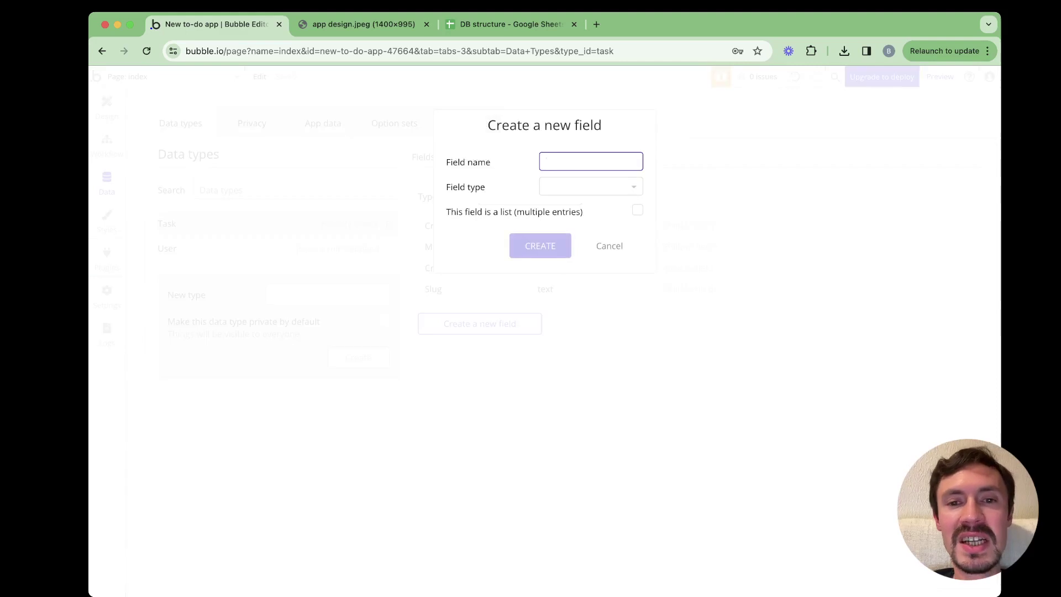
text(Title)
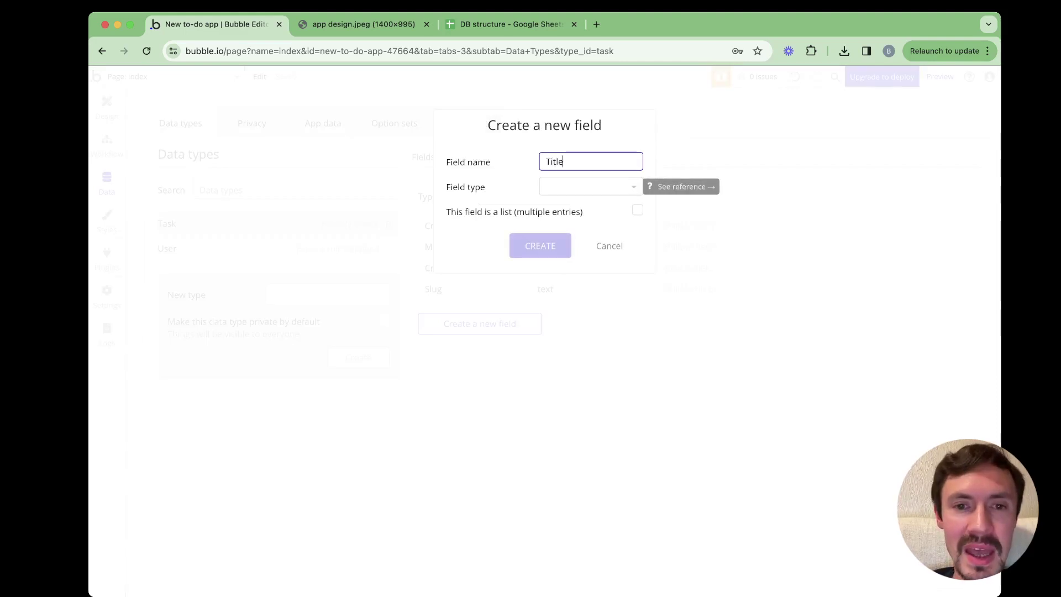
key(super+a)
key(Right)
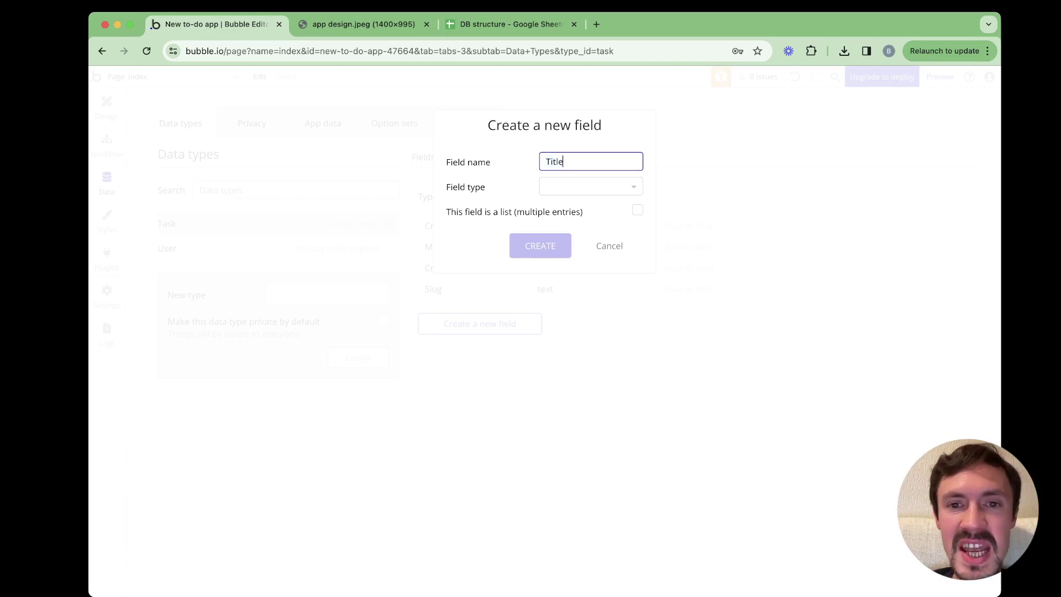
click(591, 186)
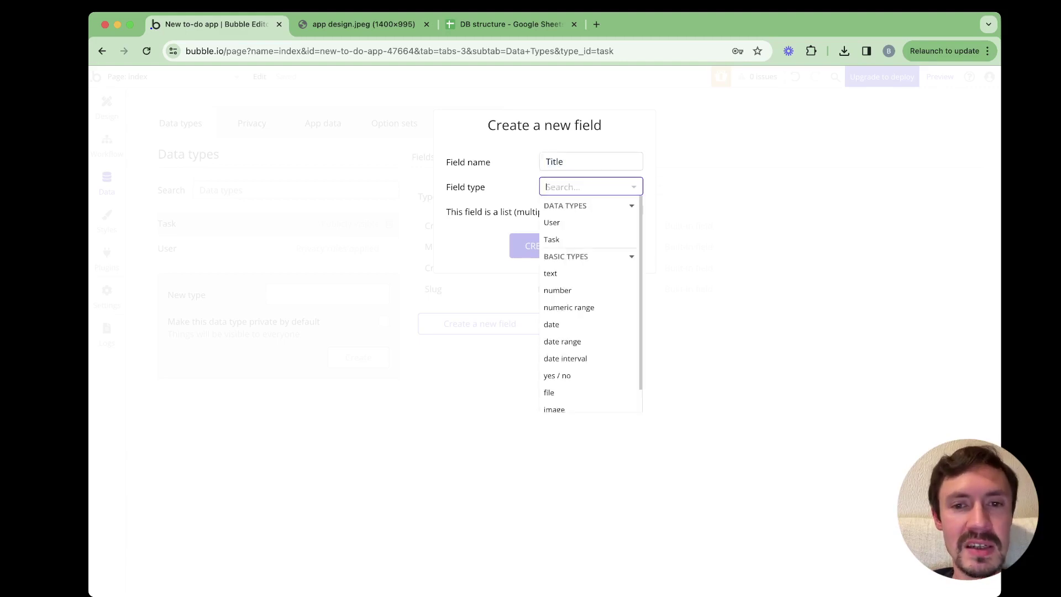
scroll(590, 307, down, 1)
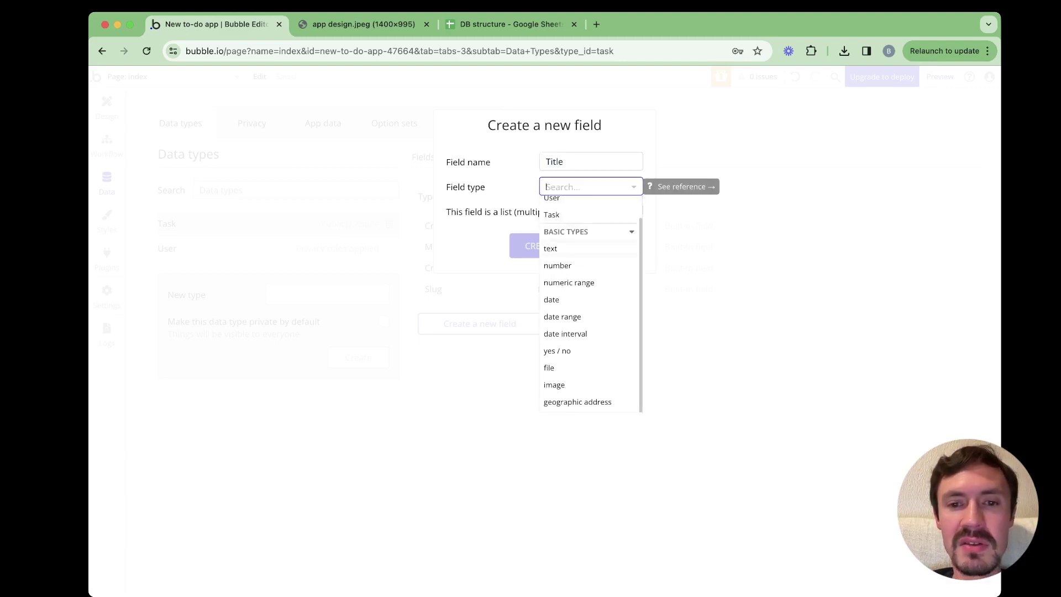
scroll(591, 307, up, 1)
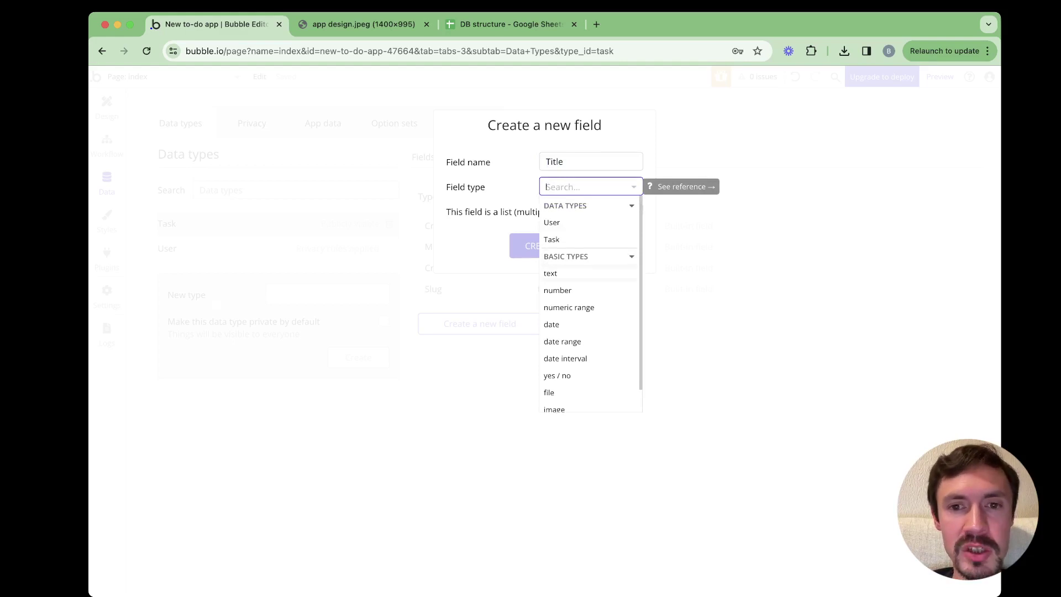
scroll(591, 307, down, 1)
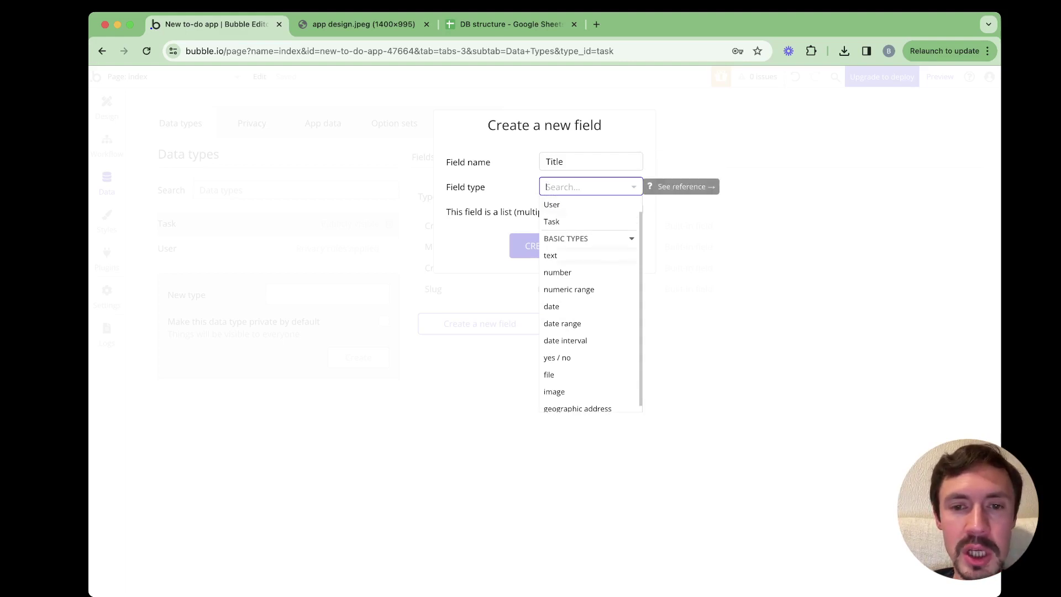
click(550, 256)
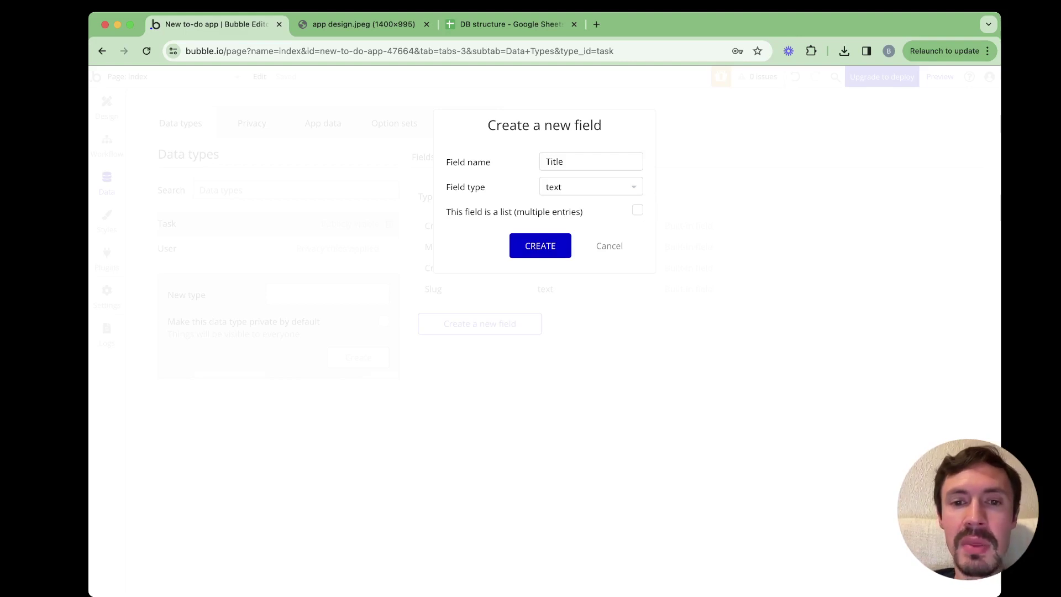
key(Return)
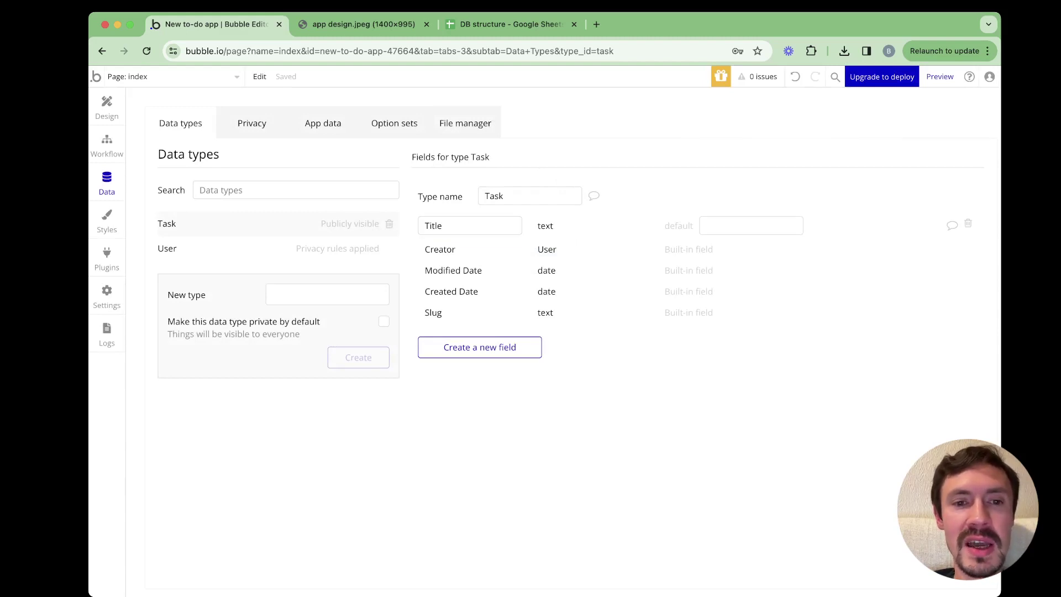
Add a yes / no field named 'Done?' to the Task data type
click(470, 226)
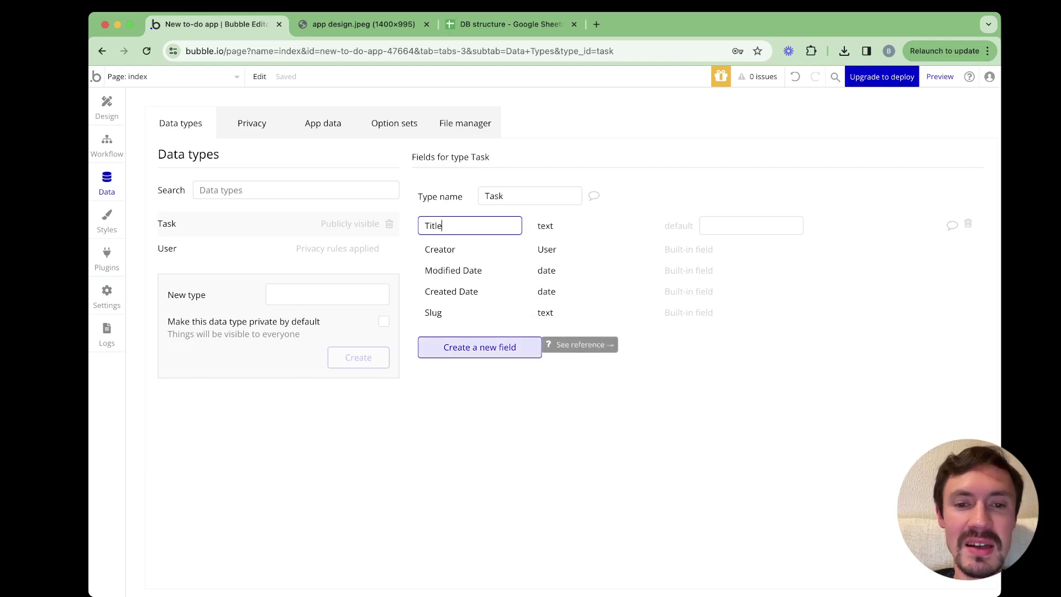
click(531, 348)
text(Done)
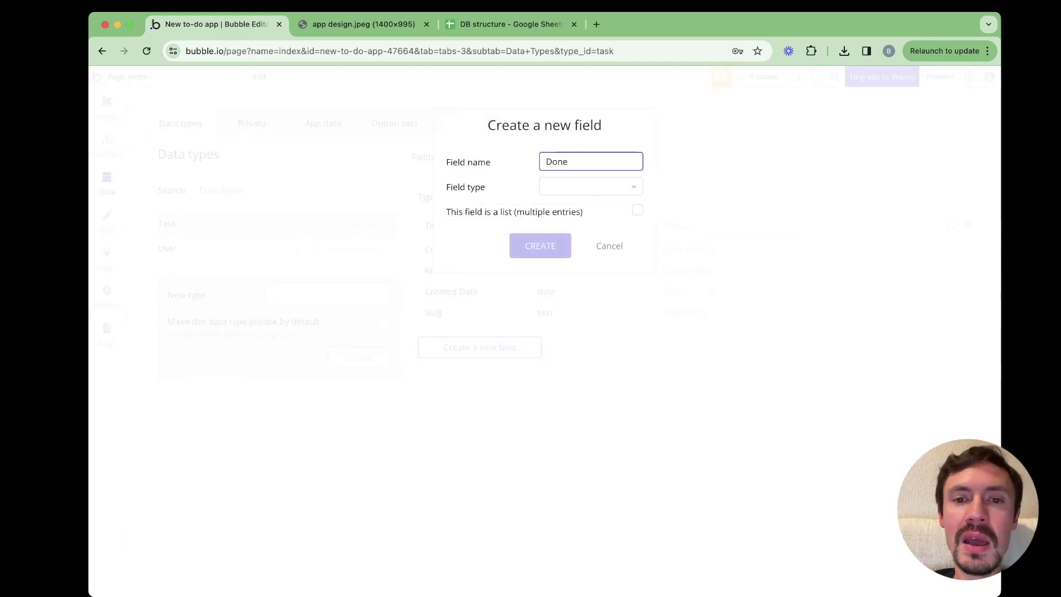
text(?)
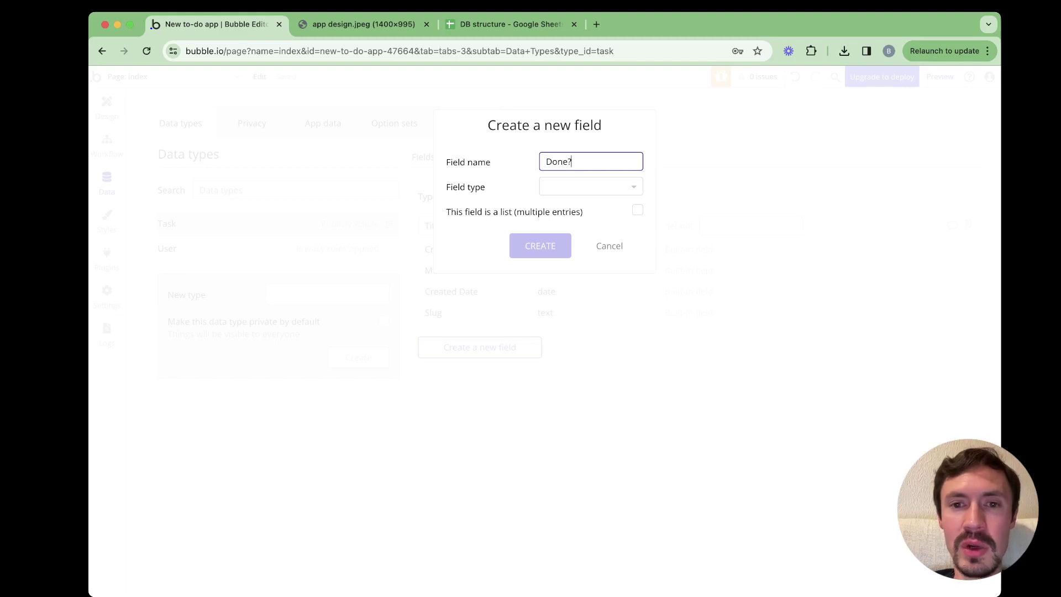
click(591, 186)
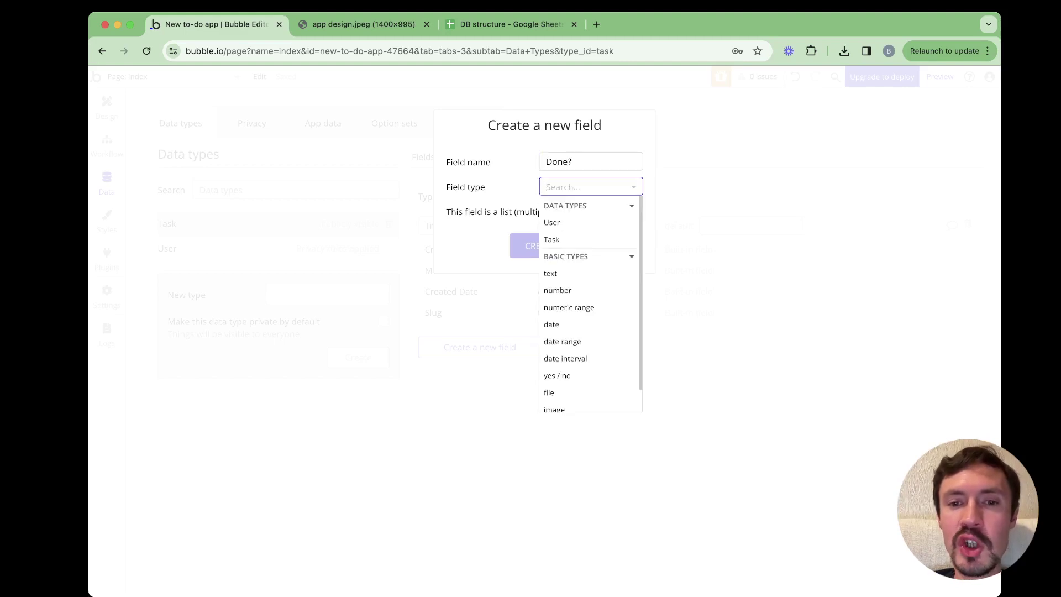
scroll(590, 304, down, 1)
click(558, 350)
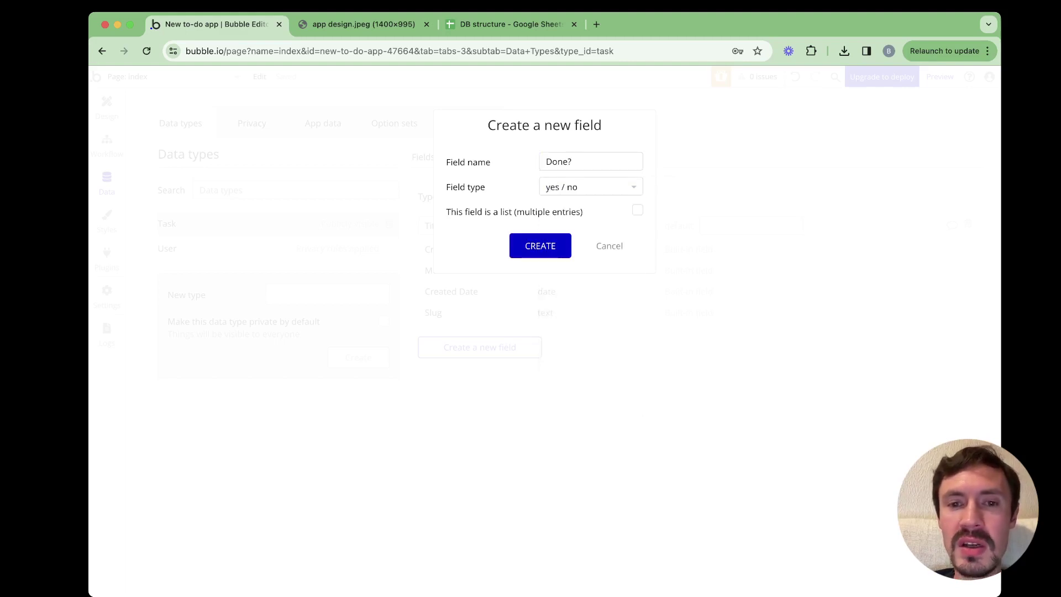
key(Return)
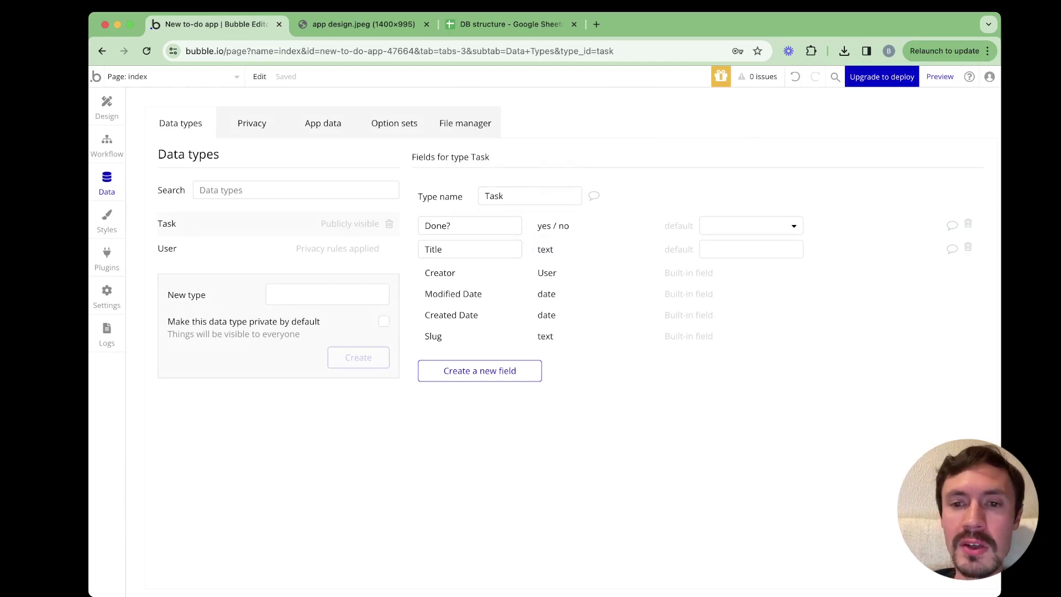
Make Done? default to no, then switch to the DB structure spreadsheet
click(751, 226)
click(712, 265)
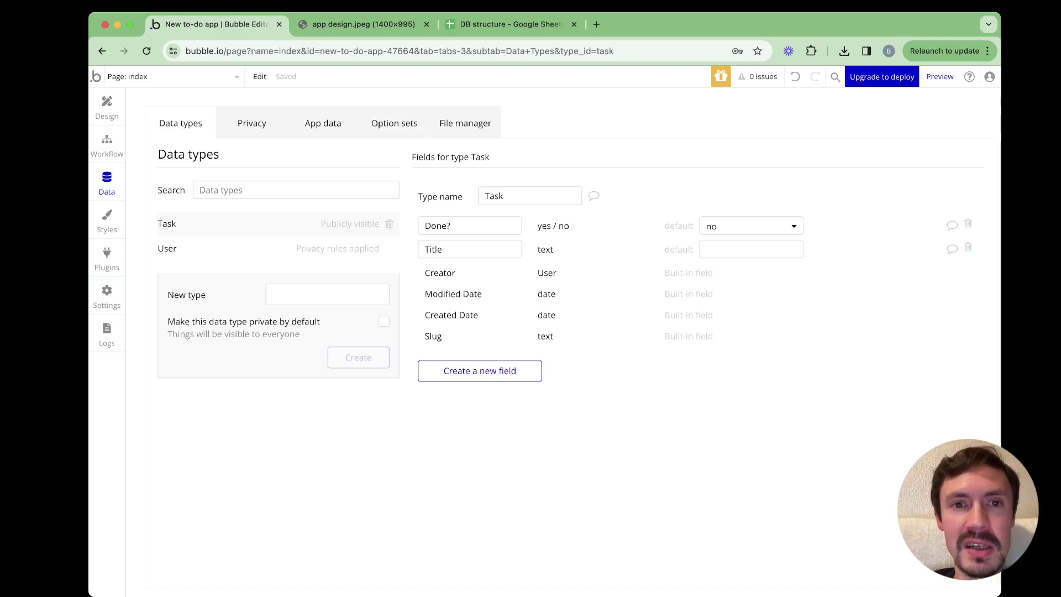
click(512, 24)
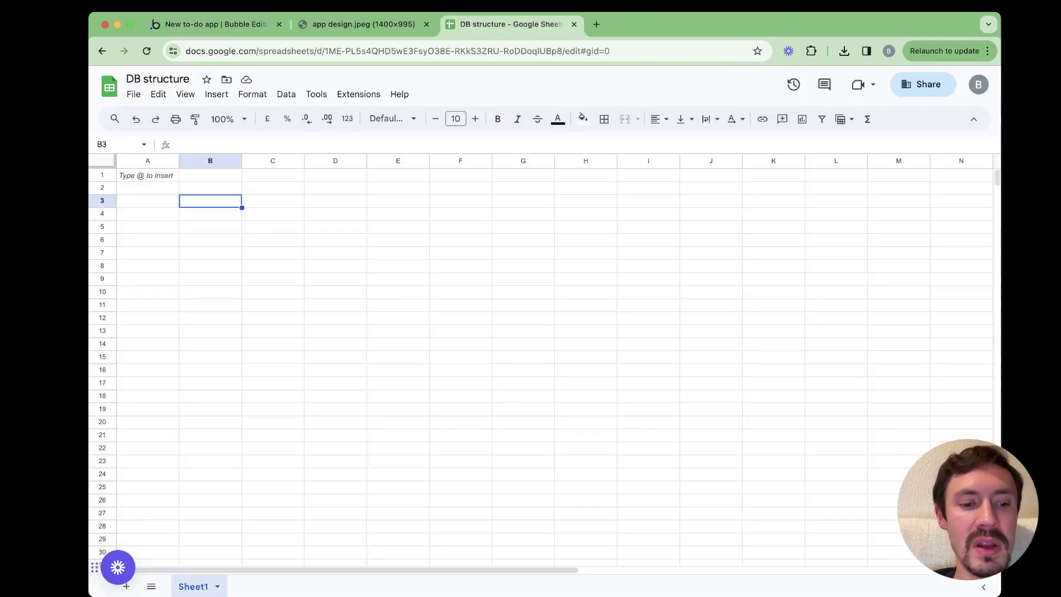
double_click(193, 586)
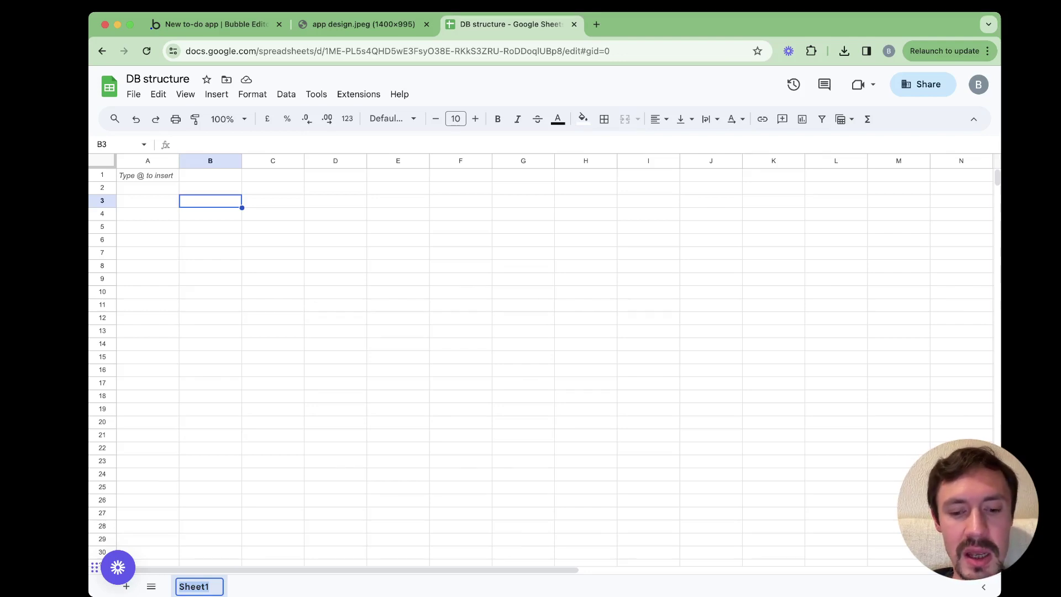
text(Task)
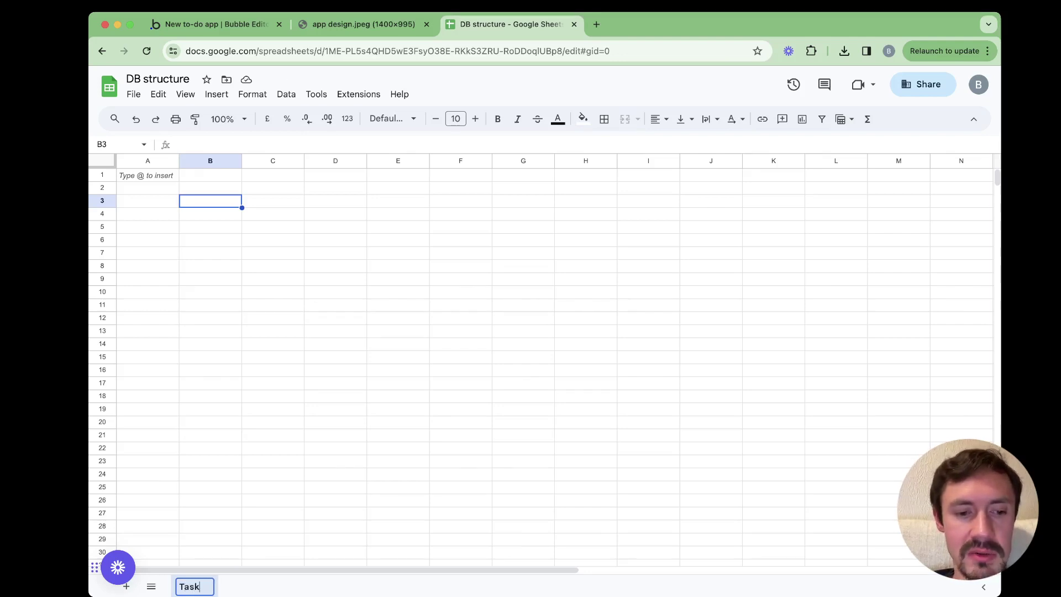
key(Return)
click(147, 175)
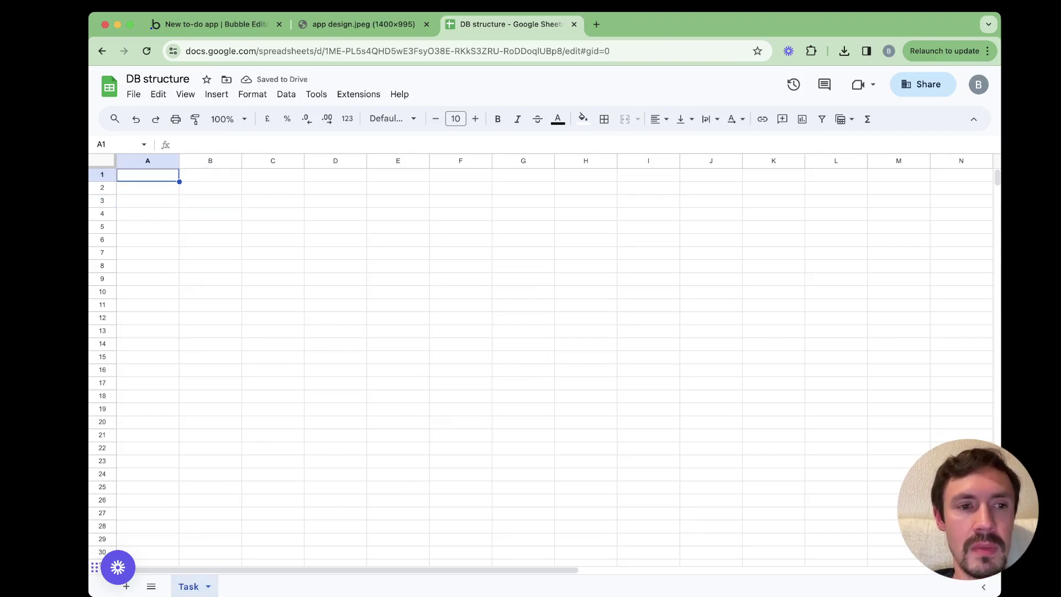
text(Titel)
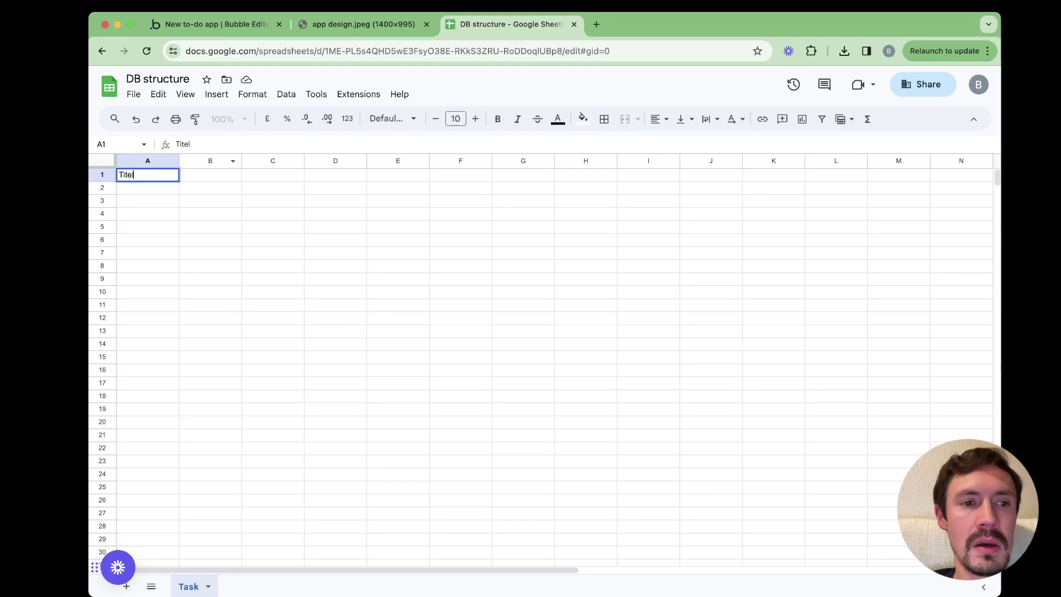
key(BackSpace)
key(BackSpace)
text(le)
key(Tab)
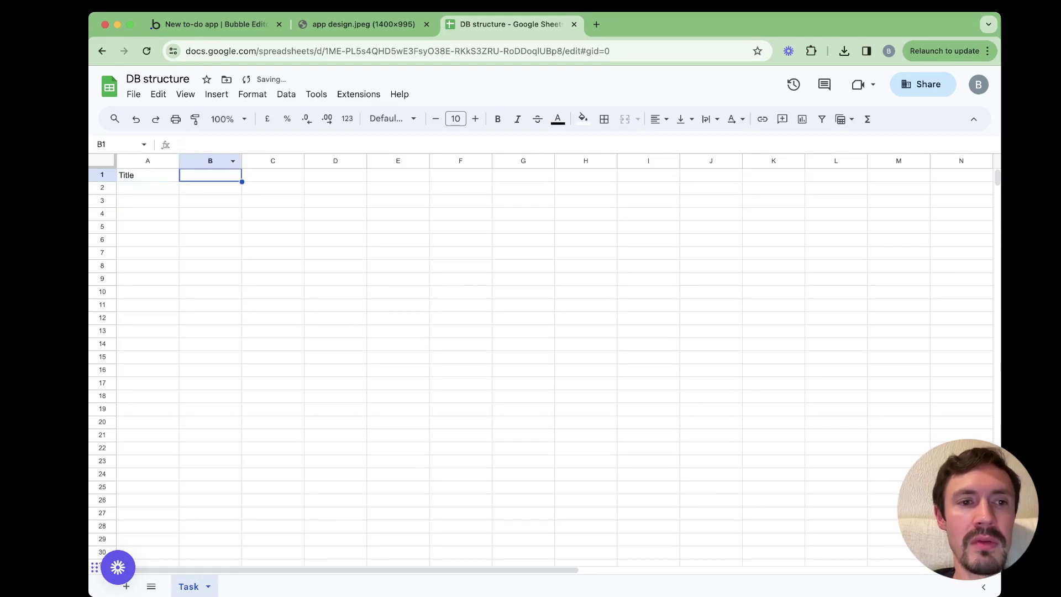
text(Done?)
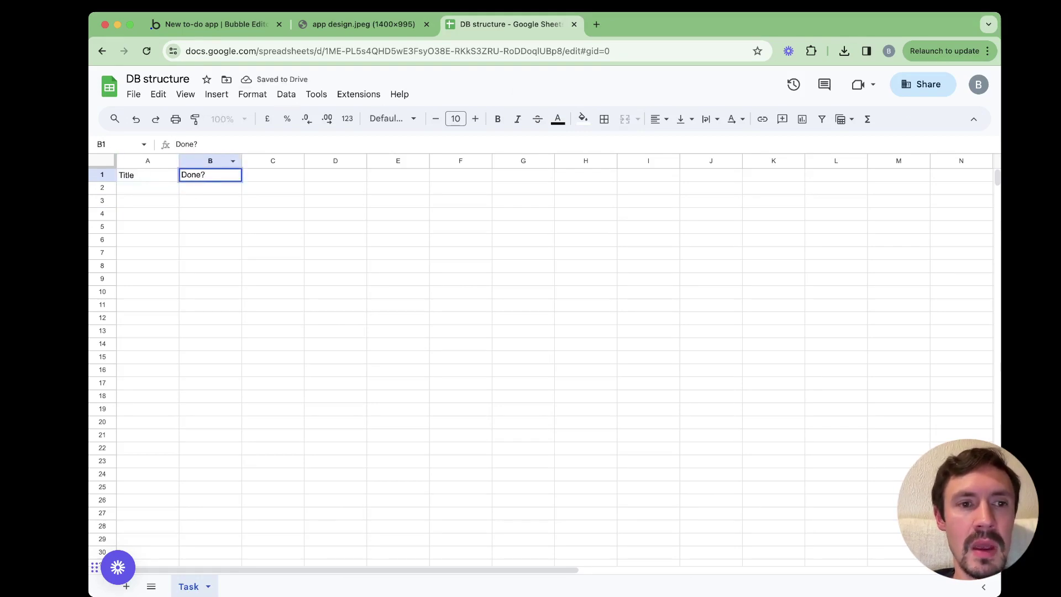
key(Tab)
key(ctrl+shift+Tab)
key(ctrl+shift+Tab)
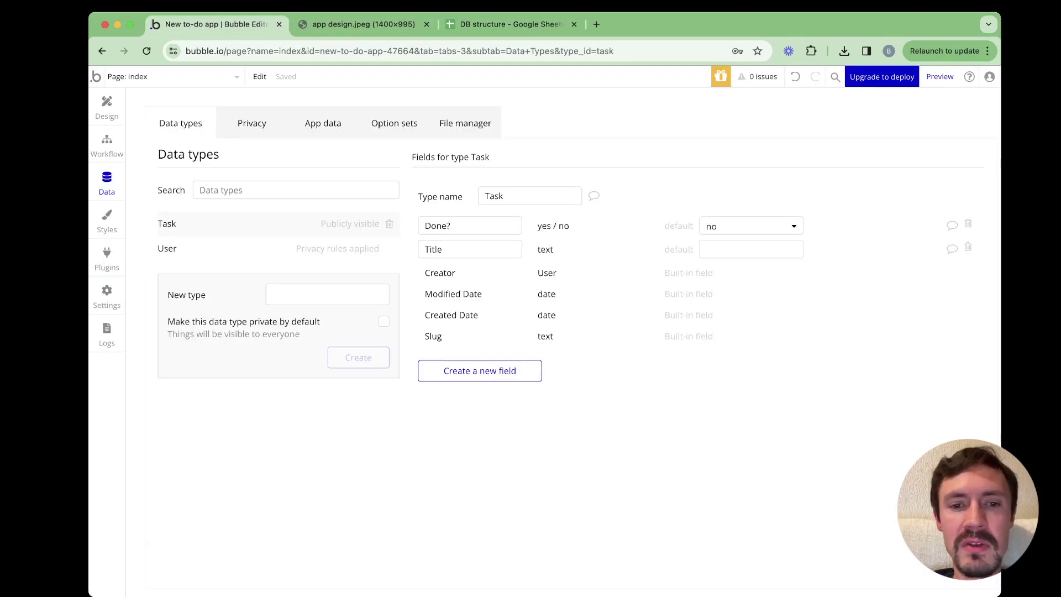
key(ctrl+Tab)
key(ctrl+Tab)
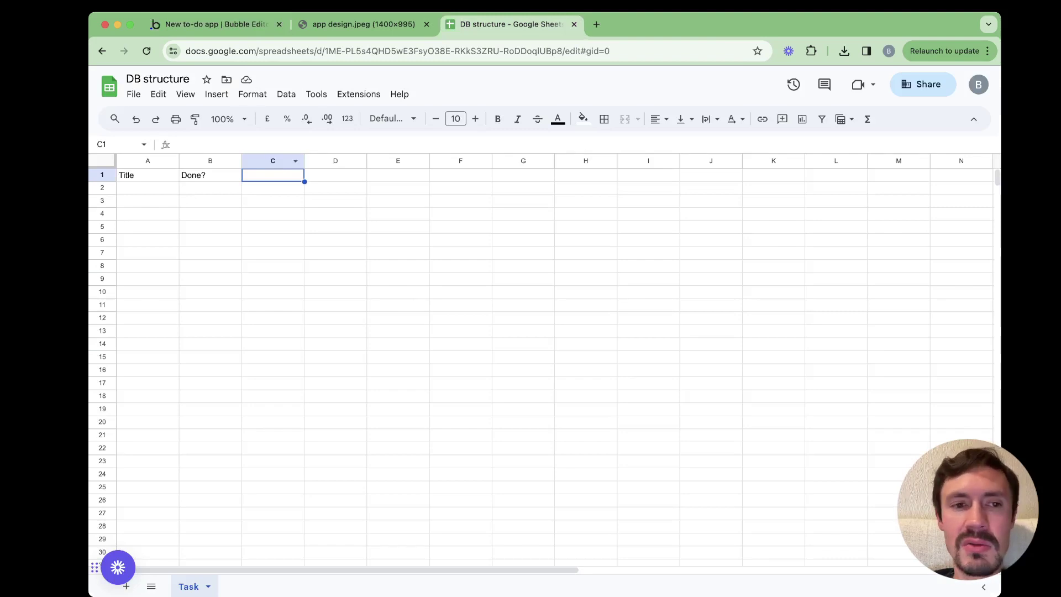
key(ctrl+shift+Tab)
key(ctrl+shift+Tab)
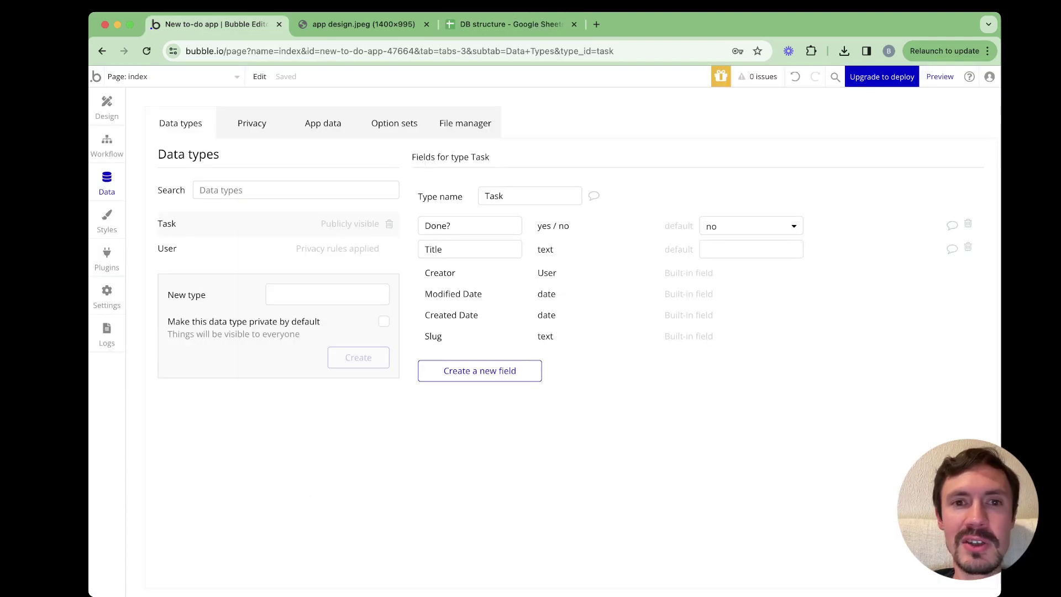
key(ctrl+Tab)
key(ctrl+Tab)
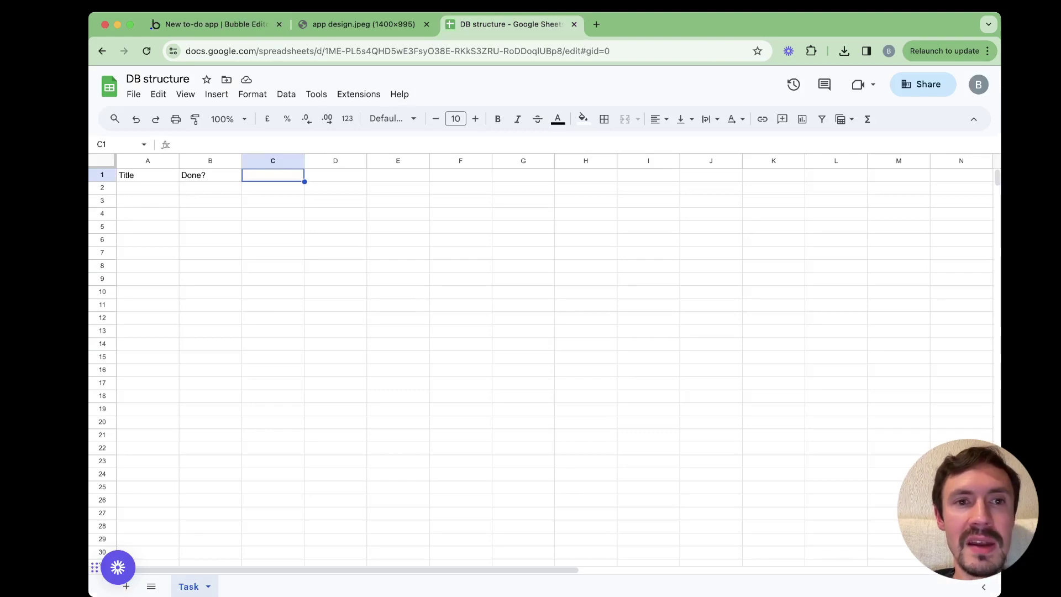
key(ctrl+shift+Tab)
key(ctrl+shift+Tab)
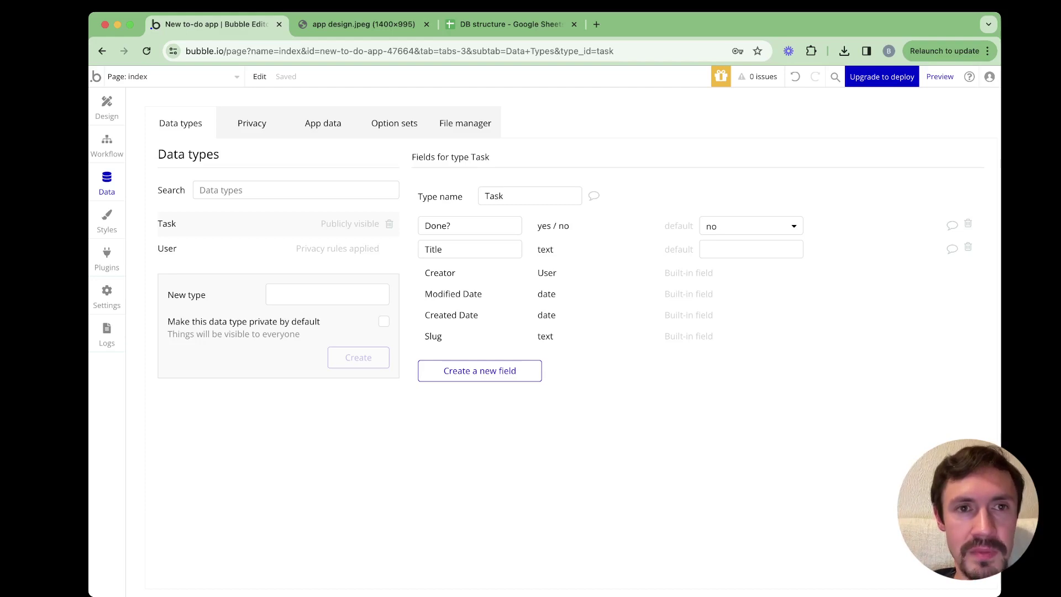
key(ctrl+Tab)
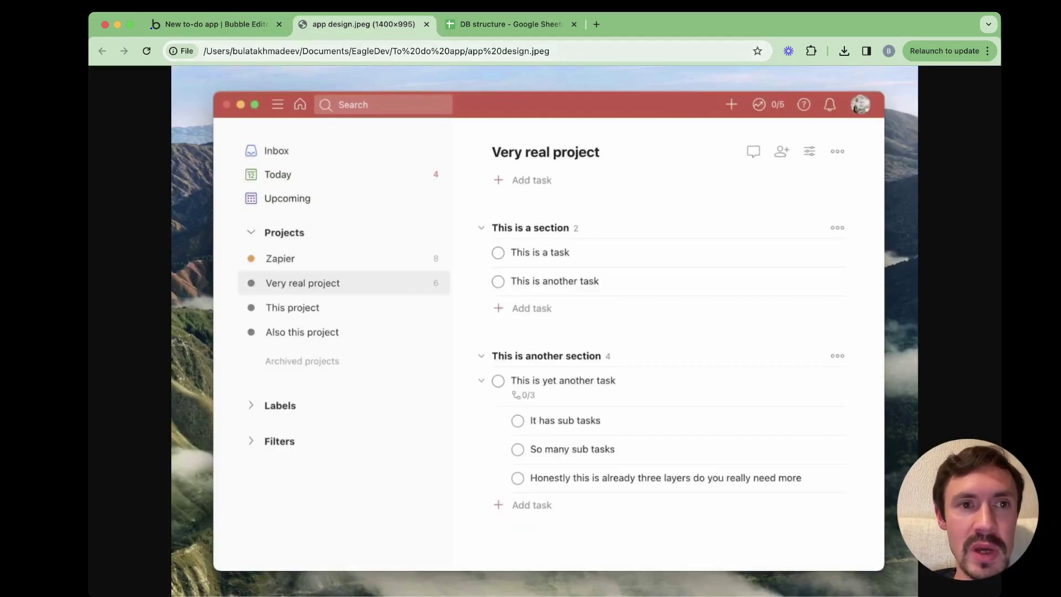
key(ctrl+shift+Tab)
Create a 'Project' data type, then view the to-do app design image
click(327, 294)
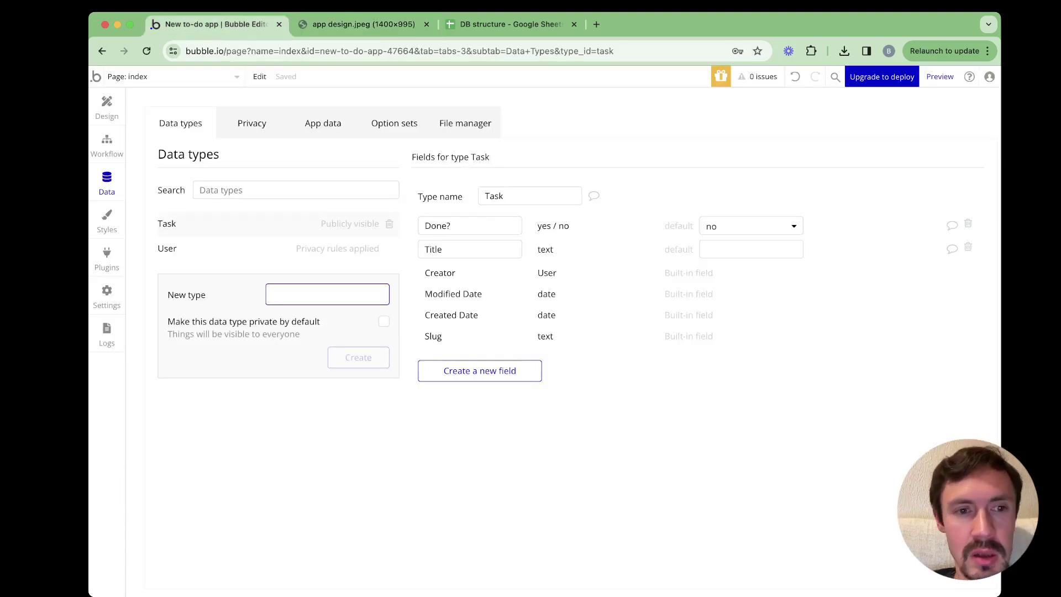
text(Projec)
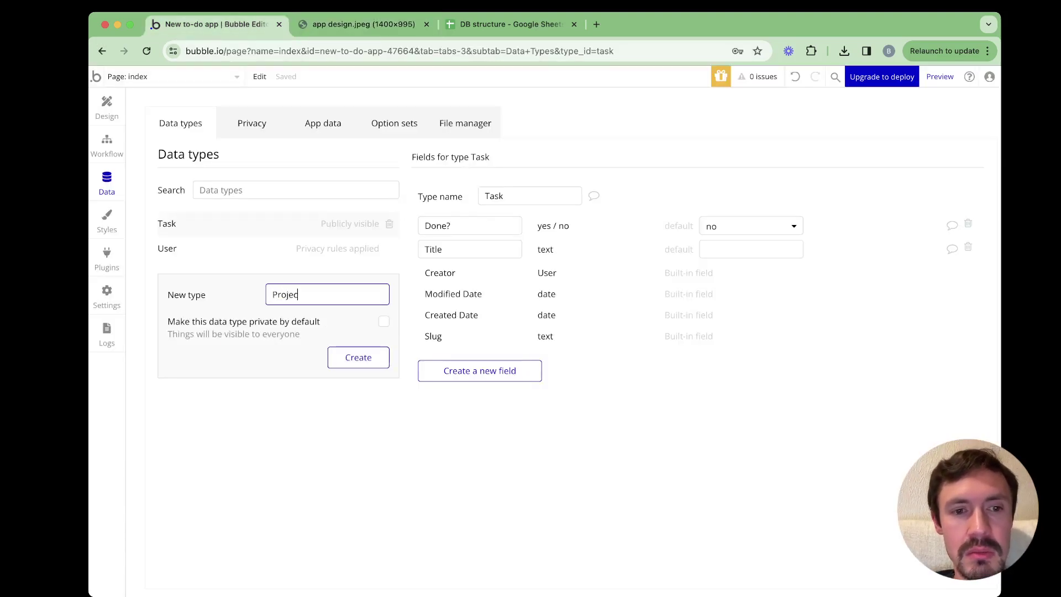
text(t)
click(359, 357)
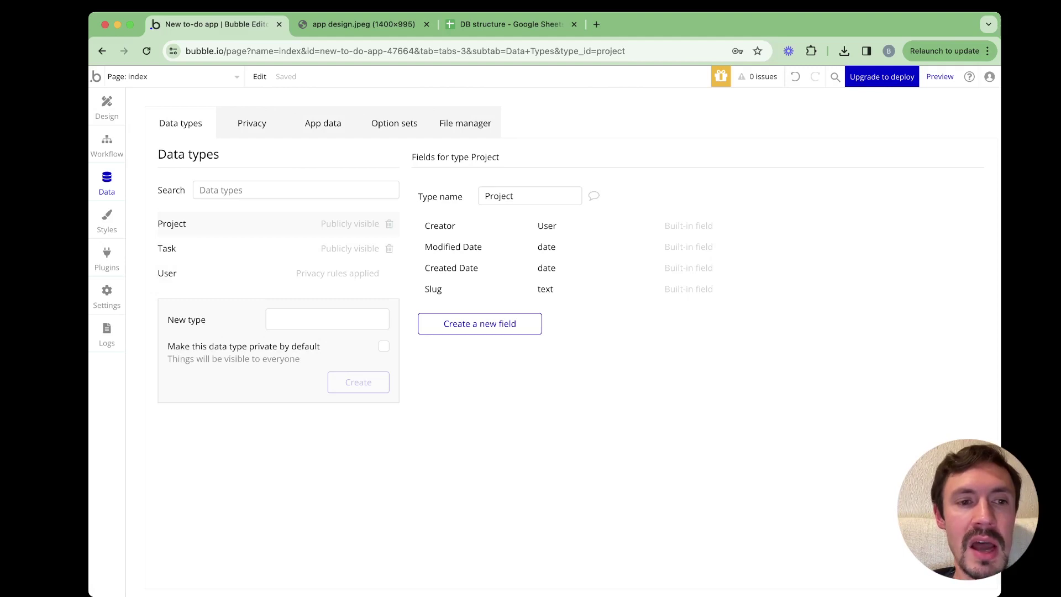
key(ctrl+Tab)
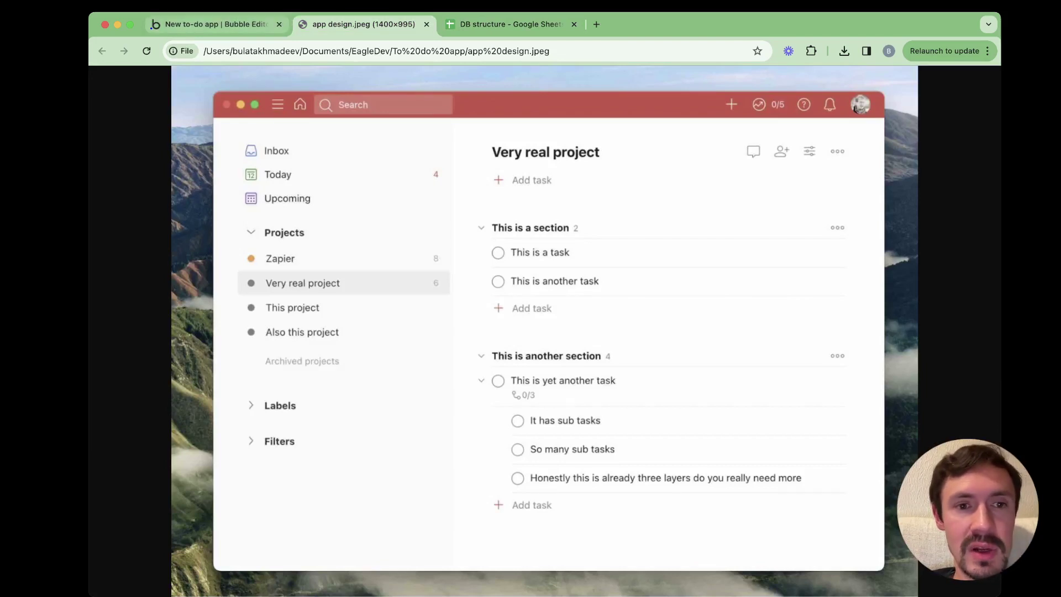
Give the Project data type a 'Title' field of type text
click(215, 24)
click(480, 323)
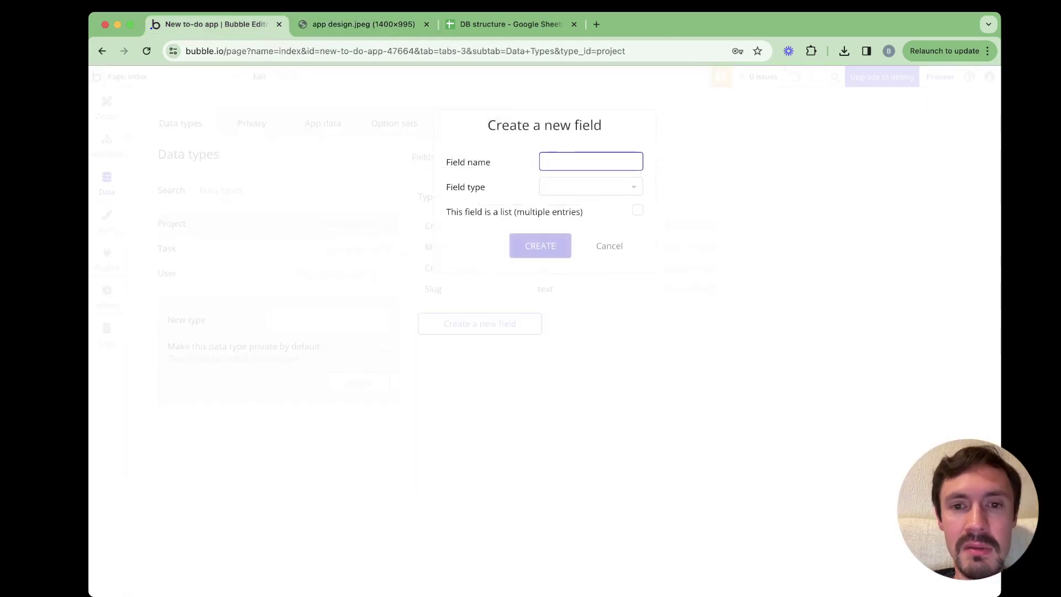
text(Title)
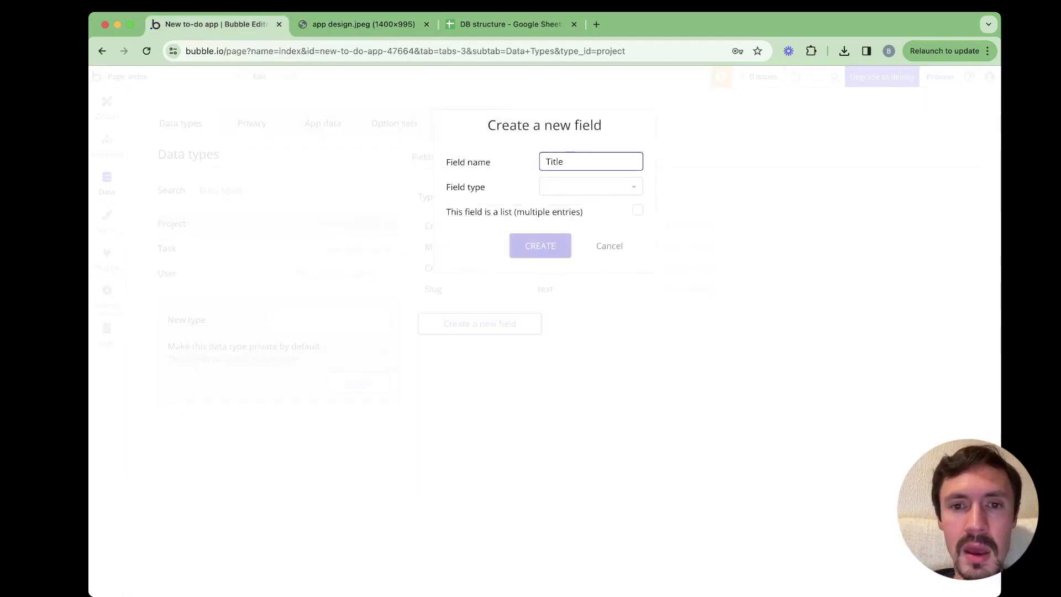
key(Tab)
text(e)
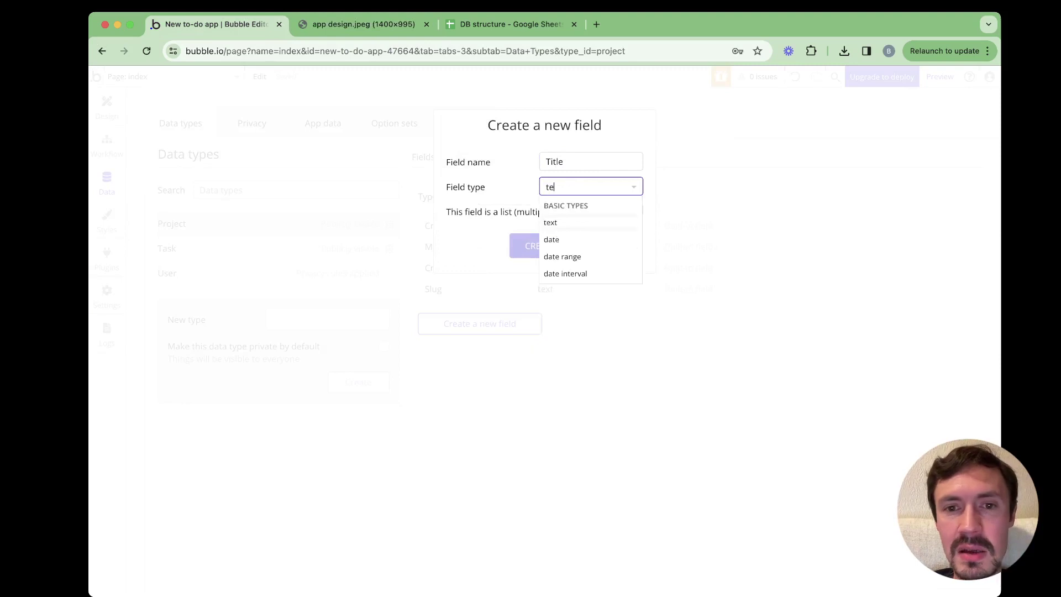
text(xt)
key(Return)
key(Return)
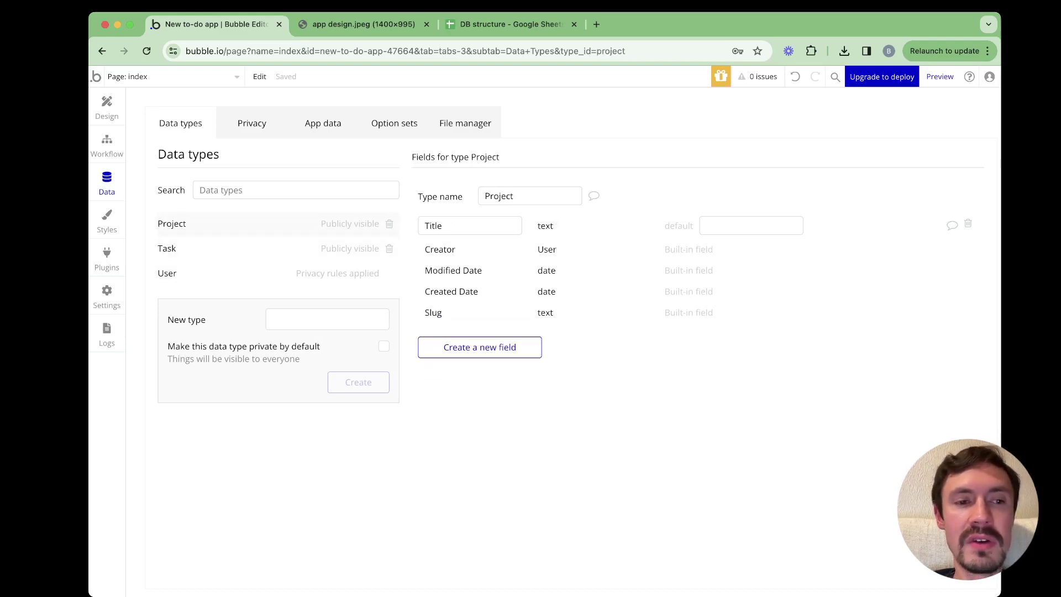
key(ctrl+Tab)
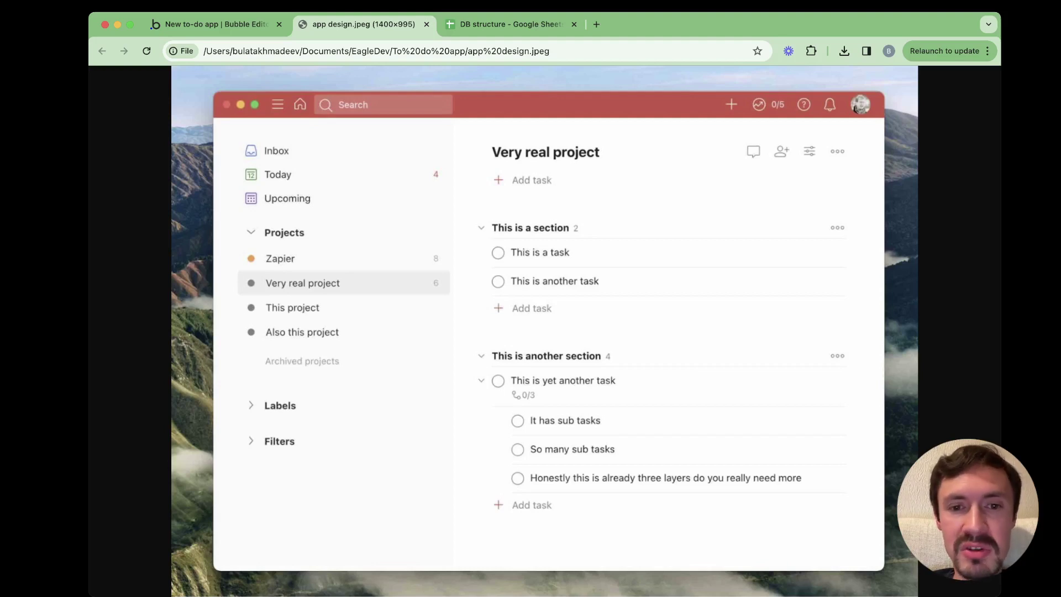
key(ctrl+shift+Tab)
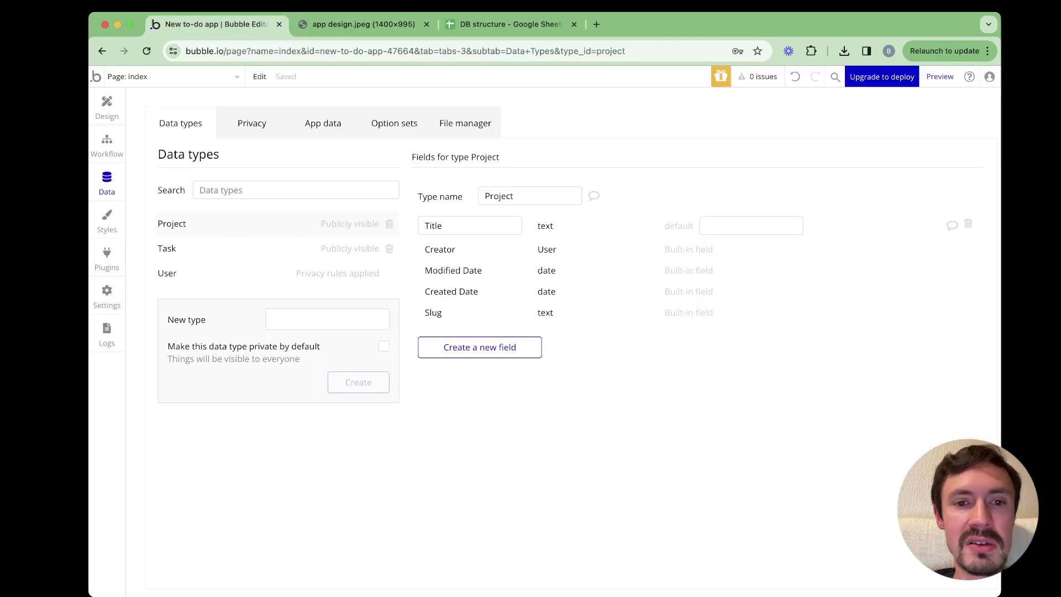
Add a 'Tasks' field to Project holding a list of Task entries, then view the design
click(480, 347)
text(Tak)
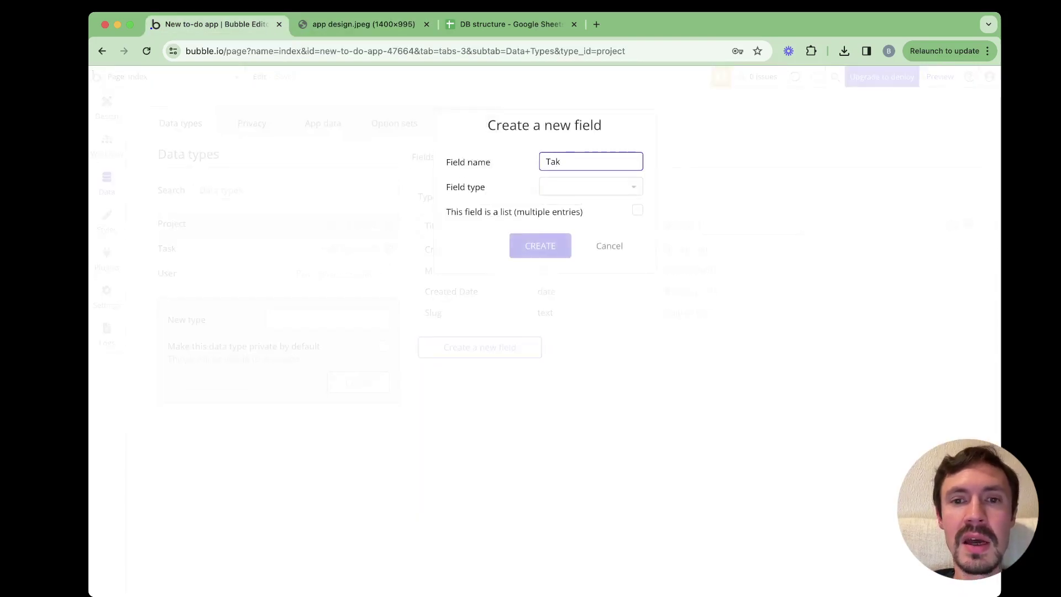
key(BackSpace)
text(sks)
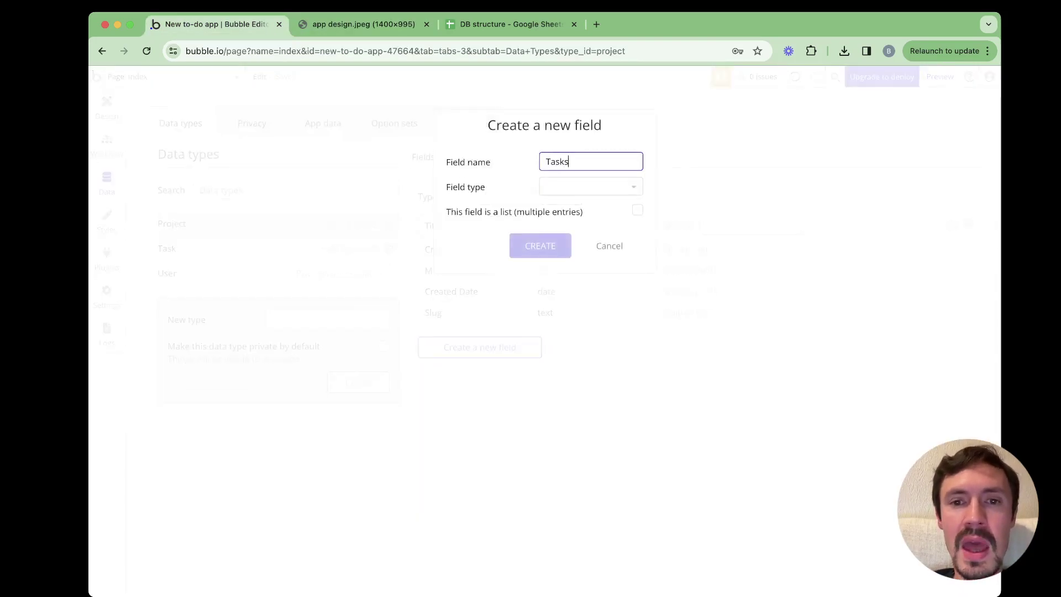
key(Tab)
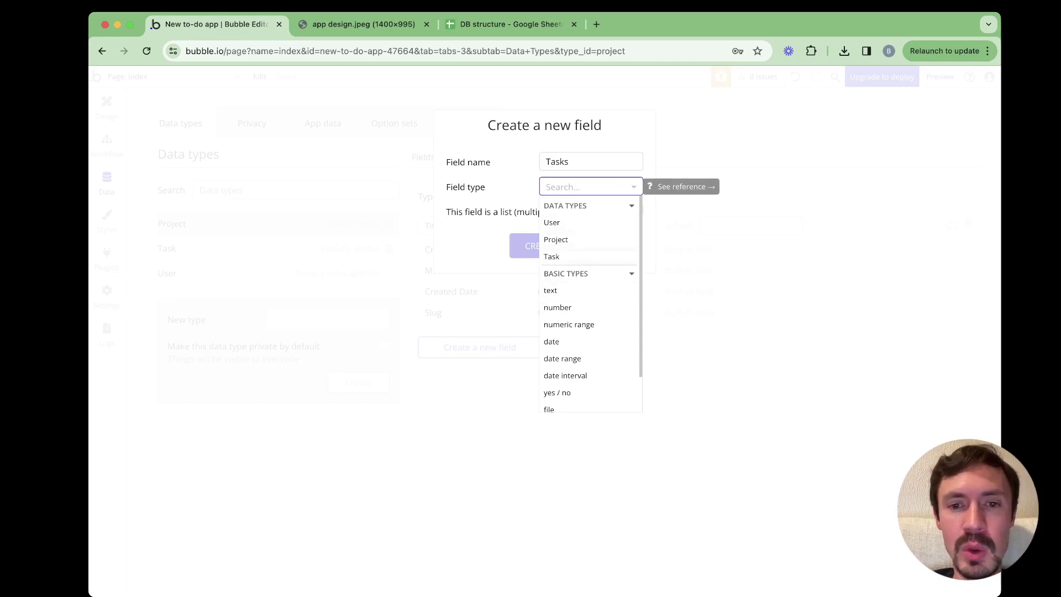
click(552, 256)
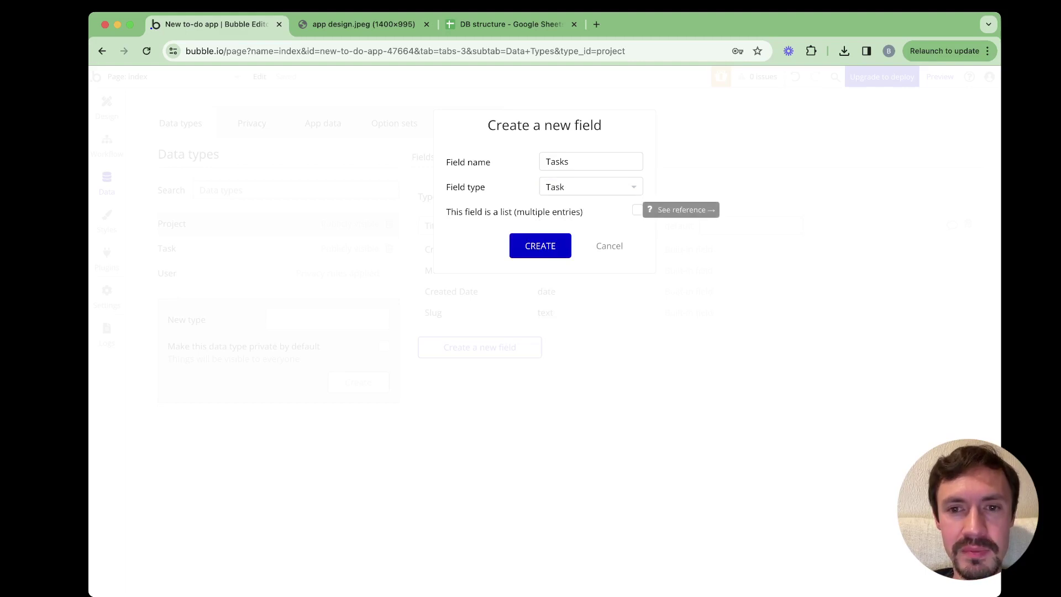
click(637, 211)
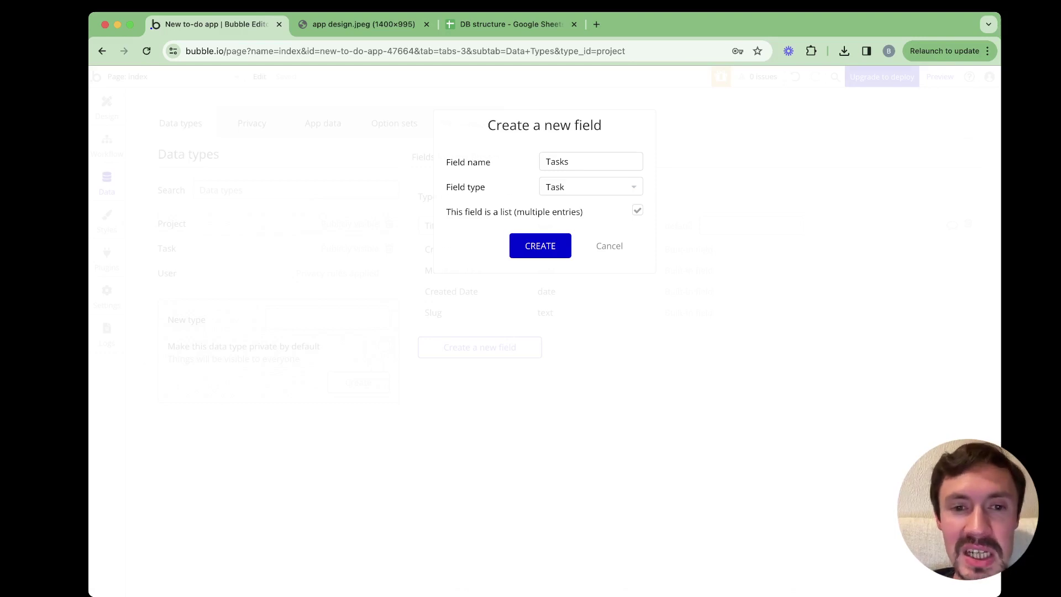
key(Return)
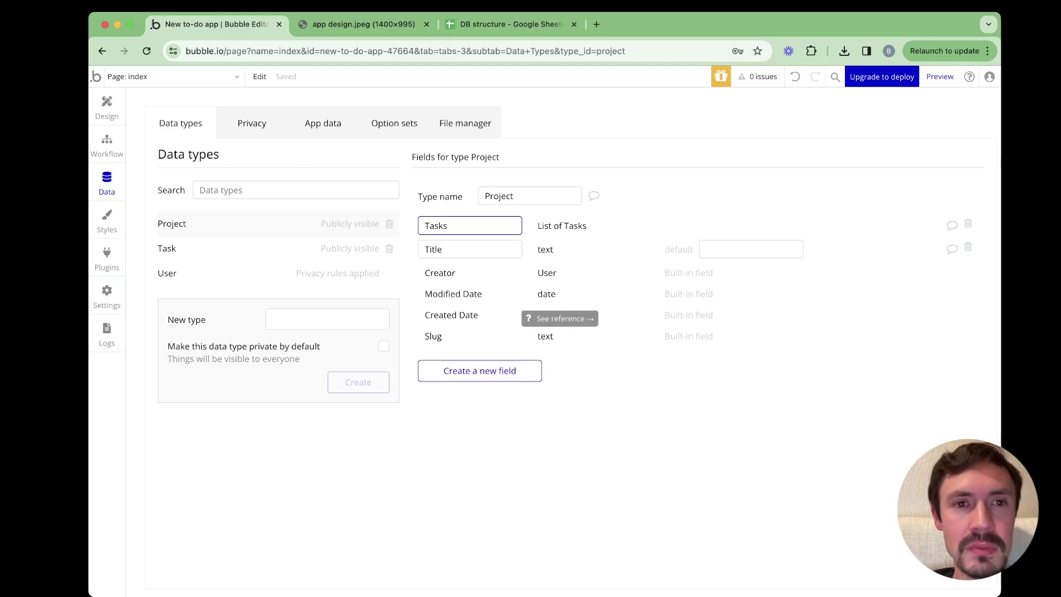
key(ctrl+Tab)
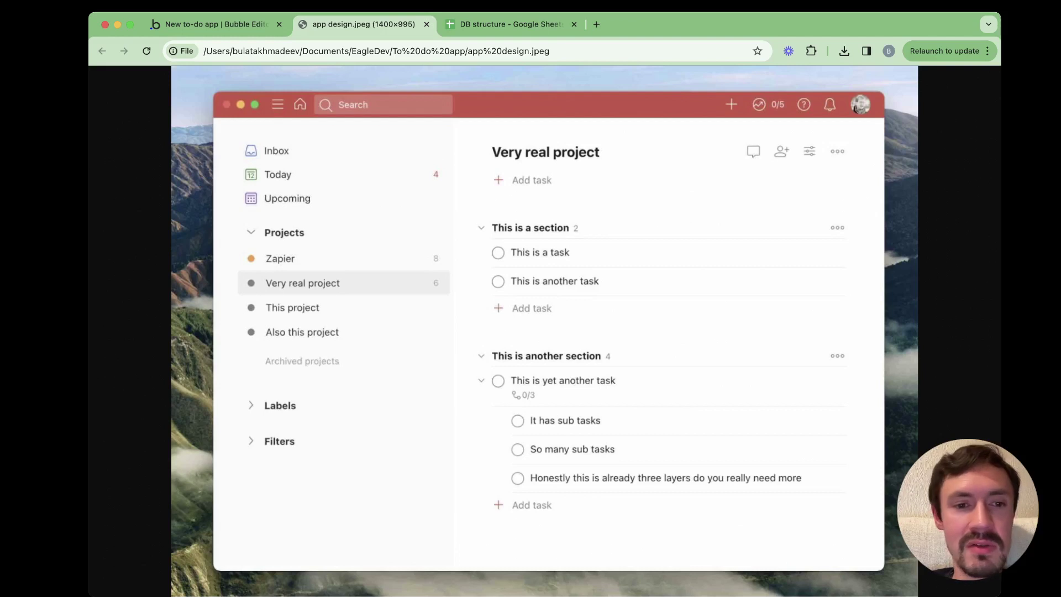
Back in Bubble, select the Tasks field name, then show Task's Done? and Title fields
key(ctrl+shift+Tab)
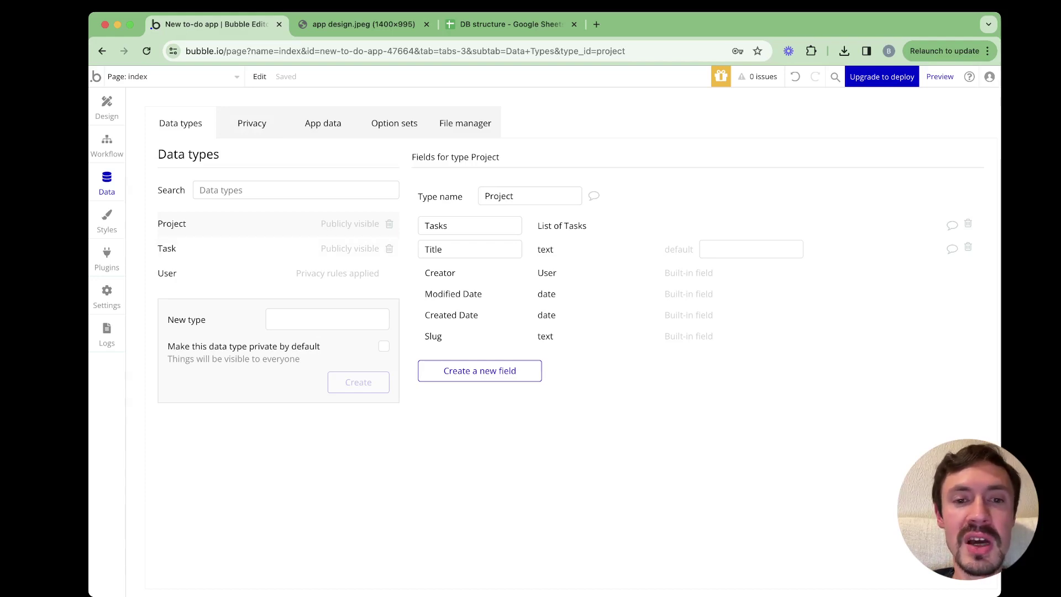
click(426, 226)
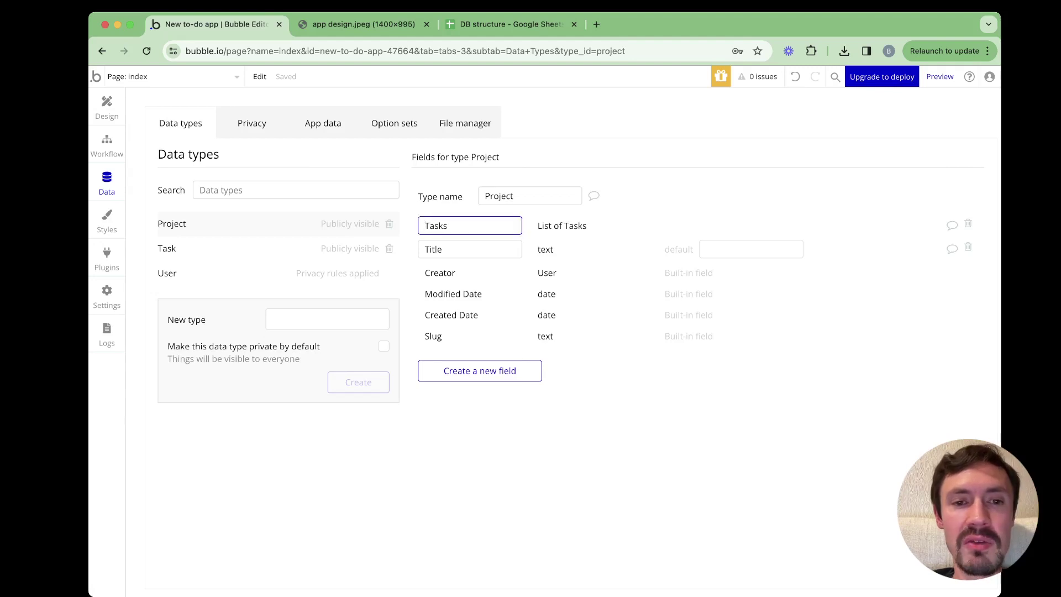
key(super+a)
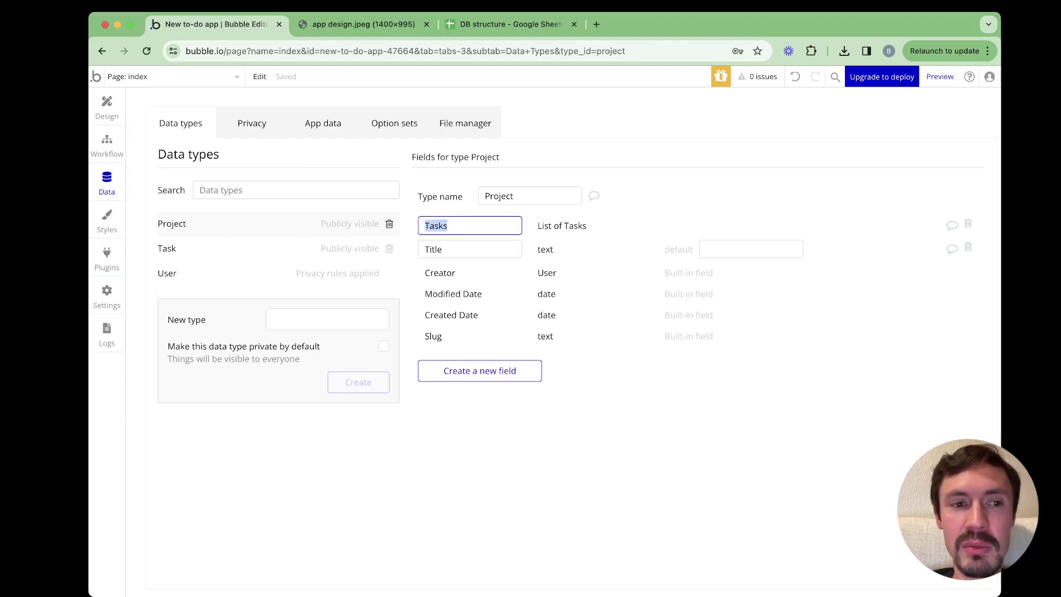
click(167, 248)
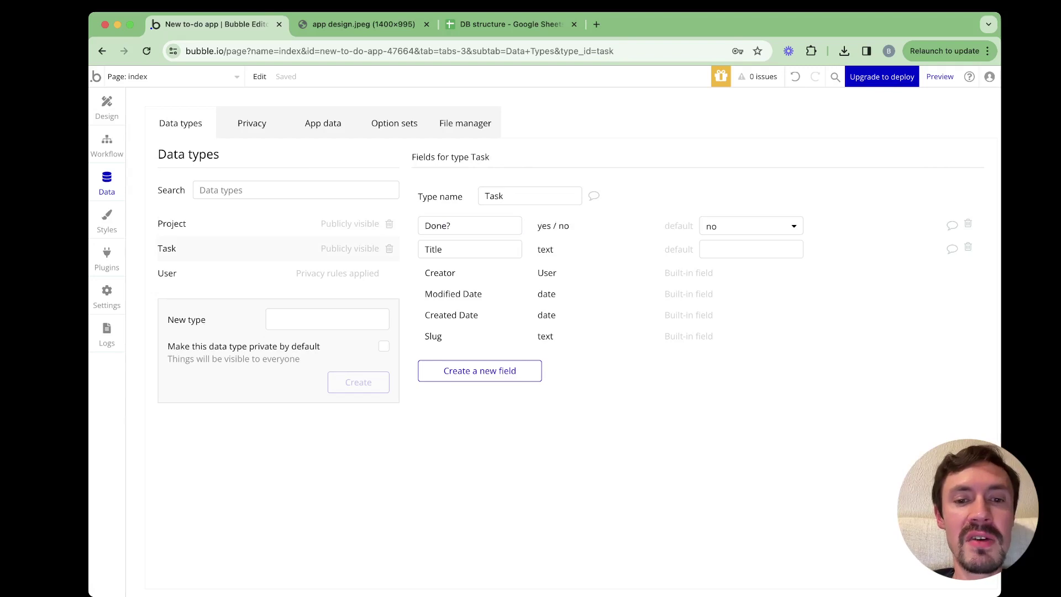
Add a field named Project, of type Project, to the Task data type, then show Project's fields
click(479, 370)
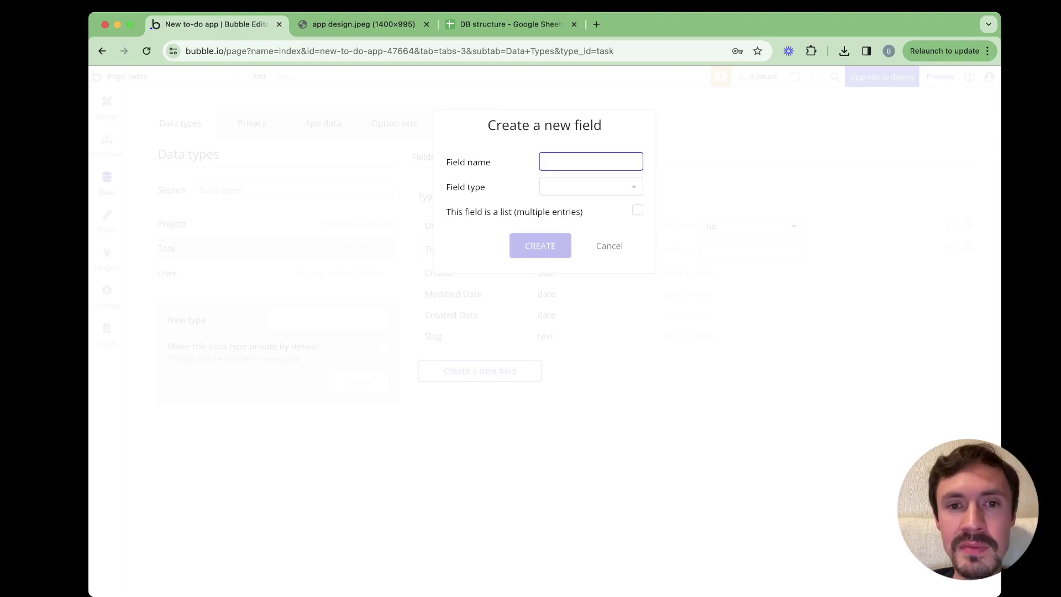
text(Project)
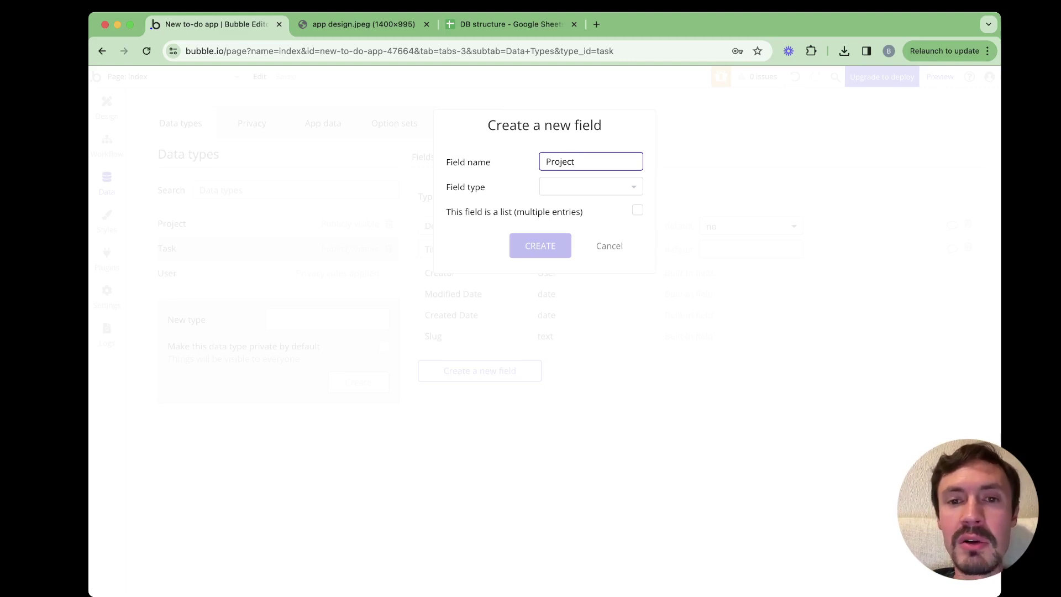
key(Tab)
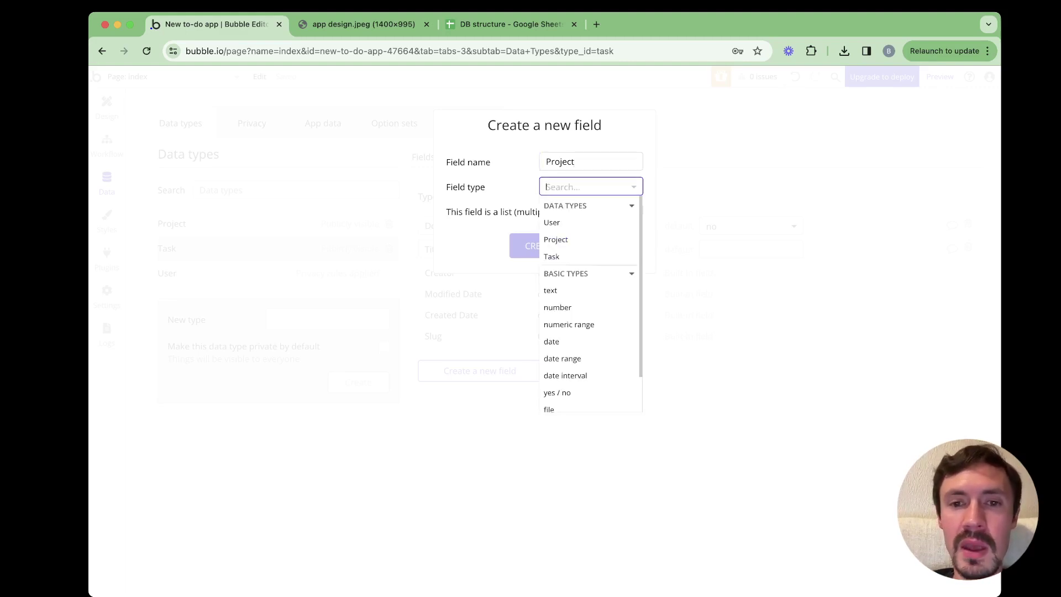
text(pro)
key(Return)
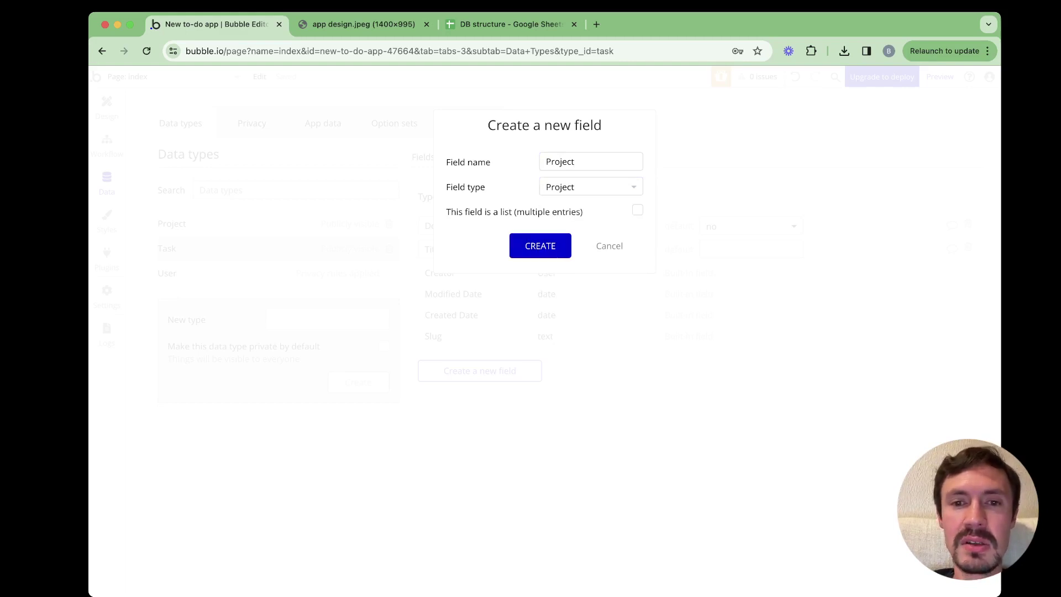
key(Return)
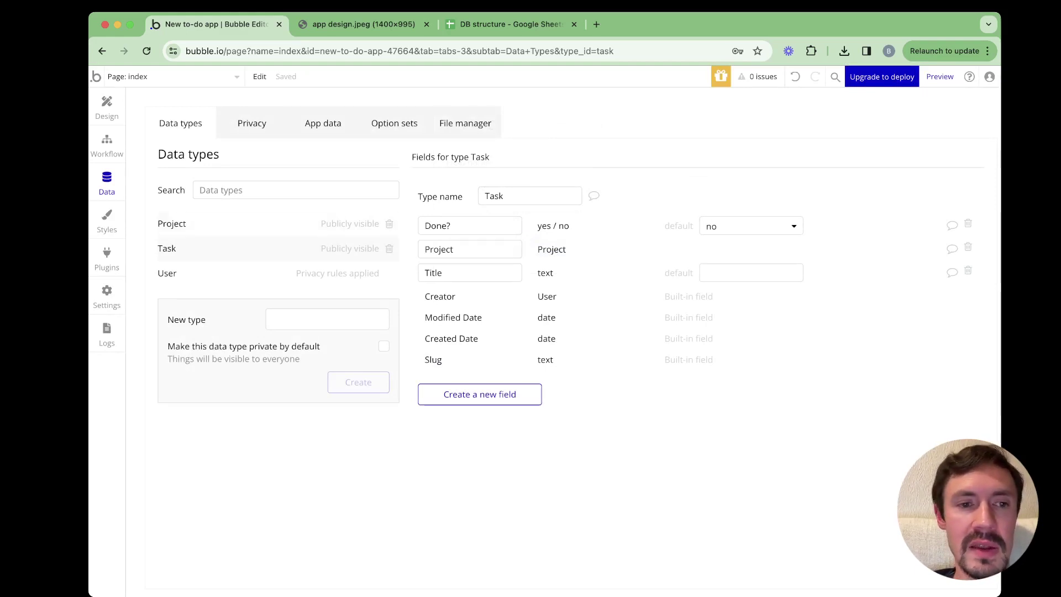
click(172, 223)
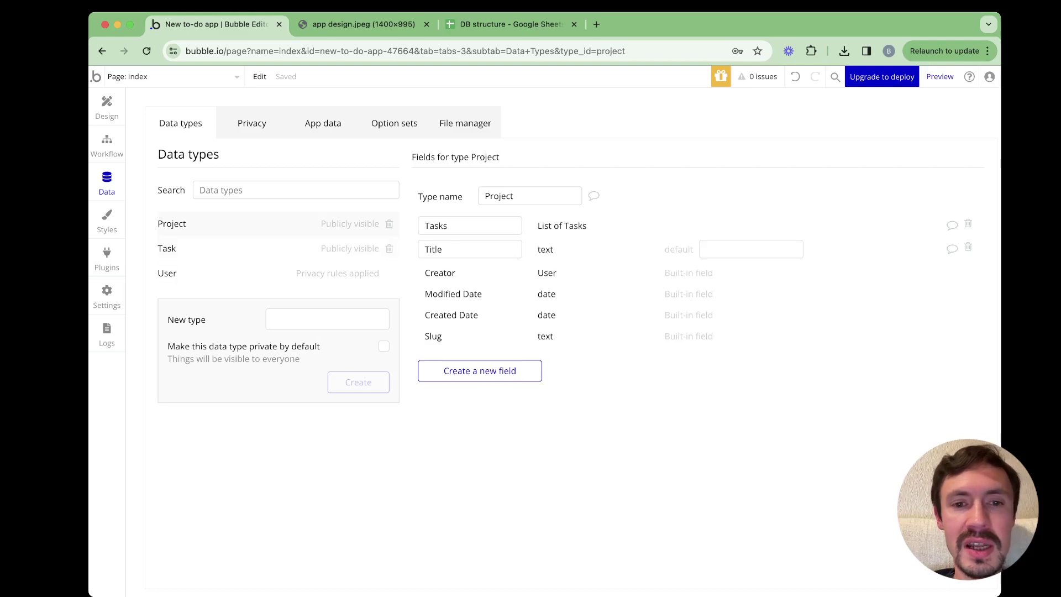
Create a 'Completed?' field of type date on Project and go back to the Task type
click(480, 370)
text(Completed)
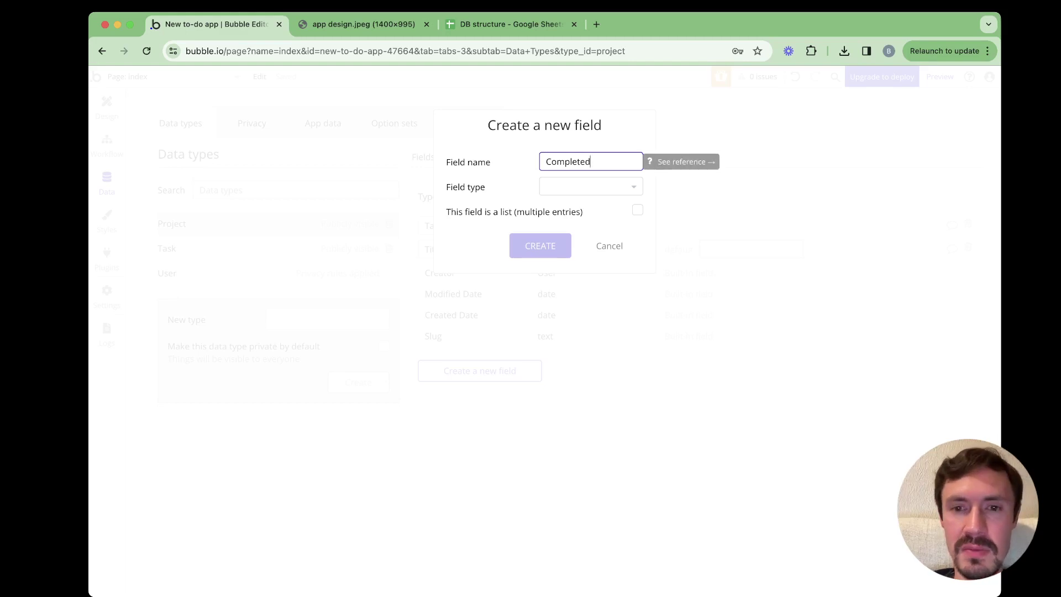
text(?)
key(Tab)
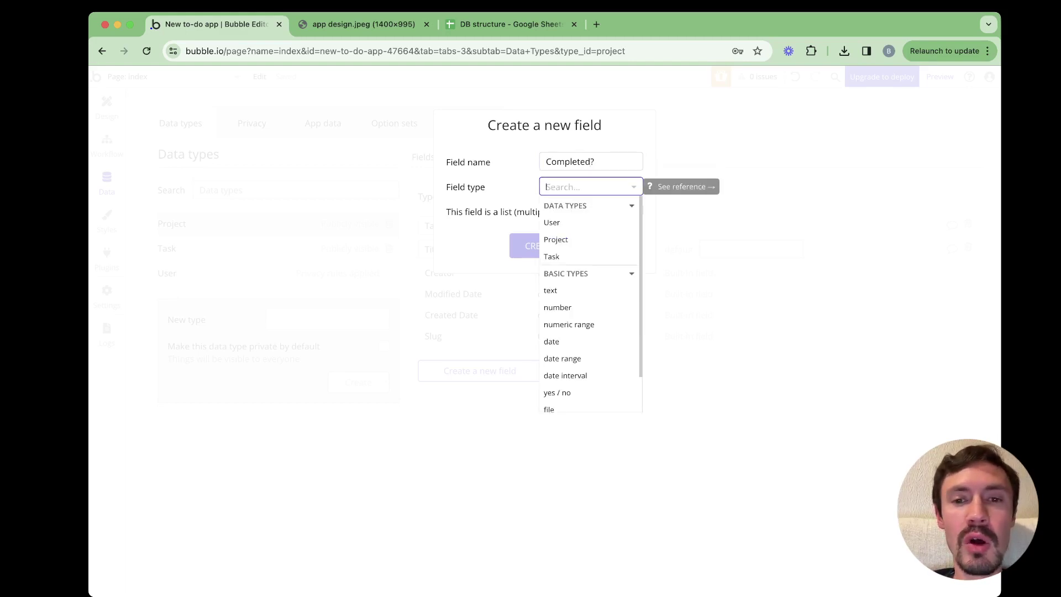
scroll(591, 304, down, 2)
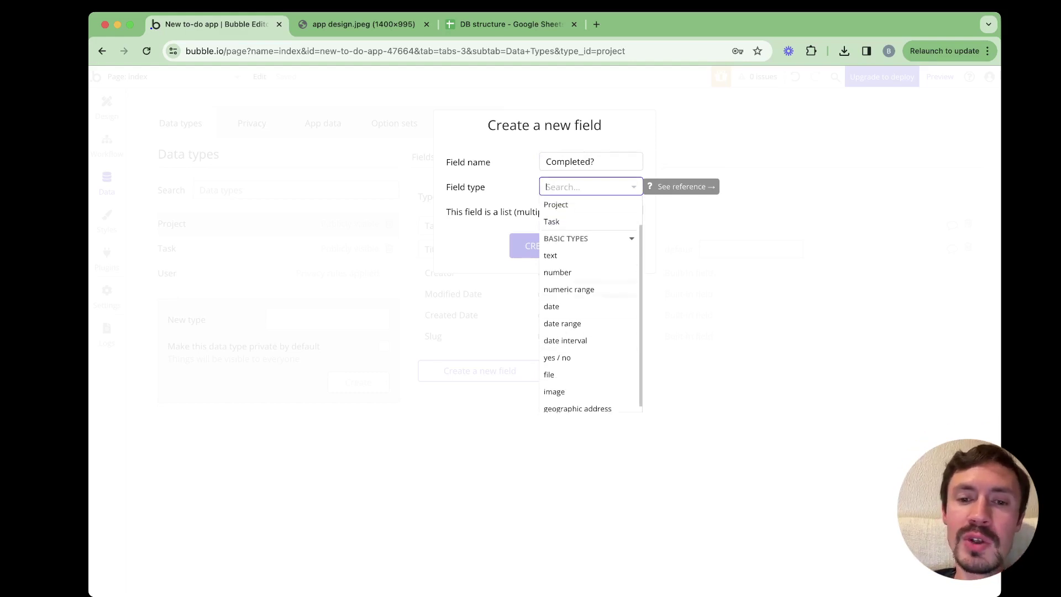
click(552, 307)
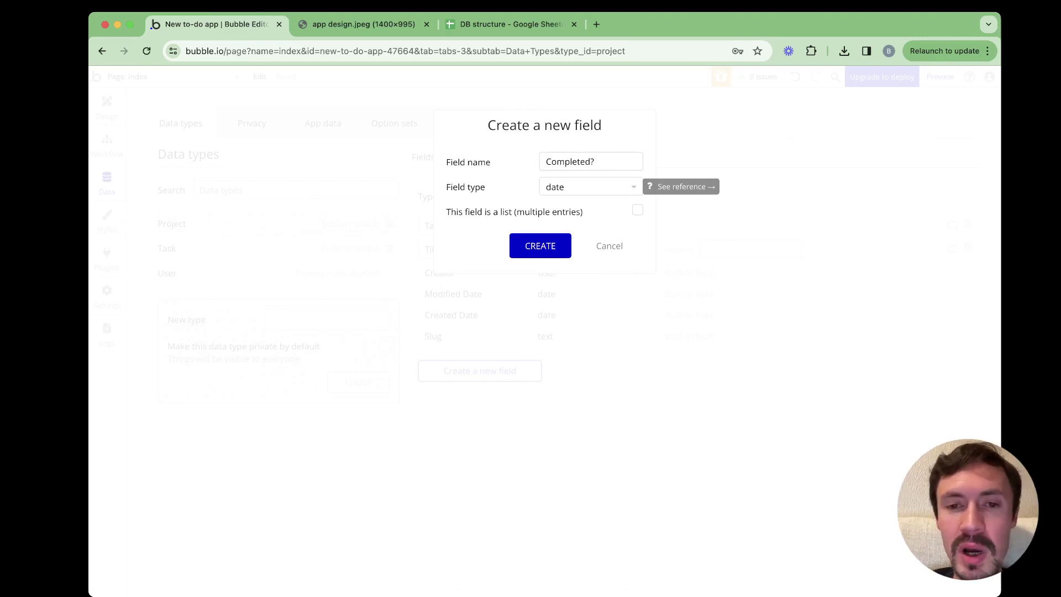
key(Return)
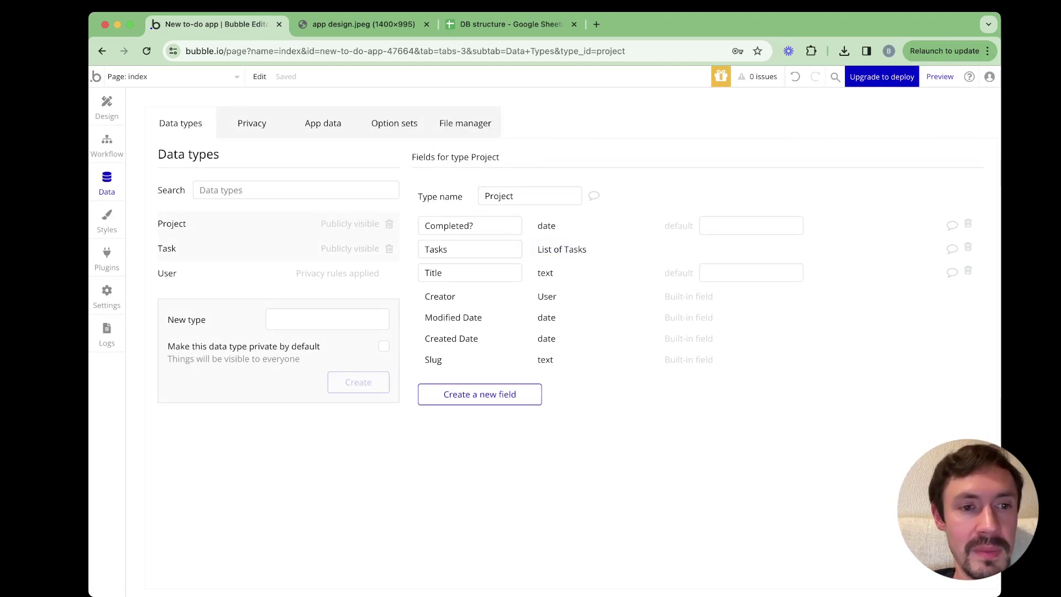
click(167, 248)
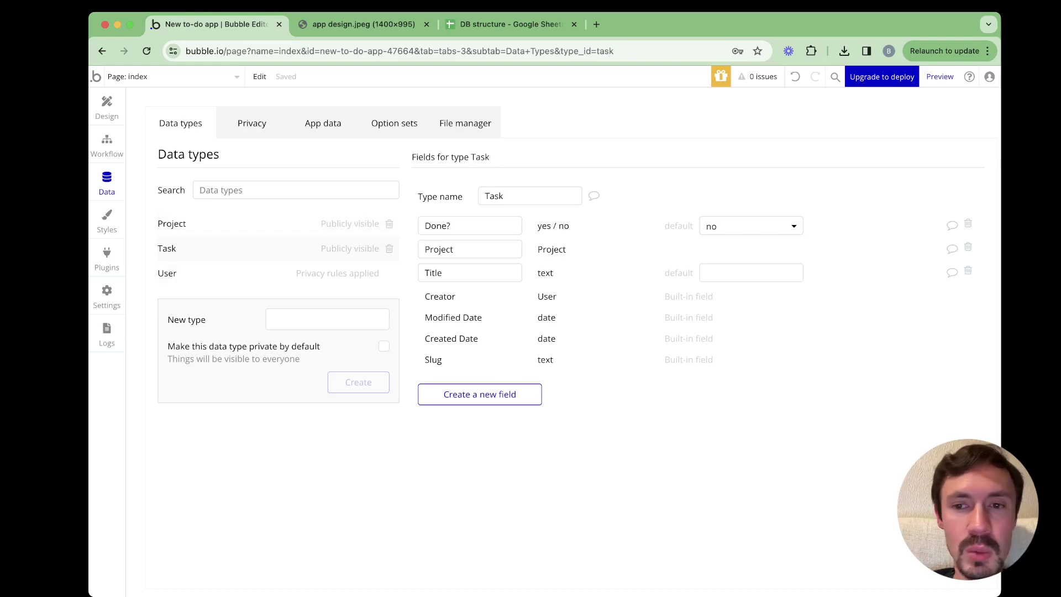
Delete the Task type's yes/no Done? field
click(449, 226)
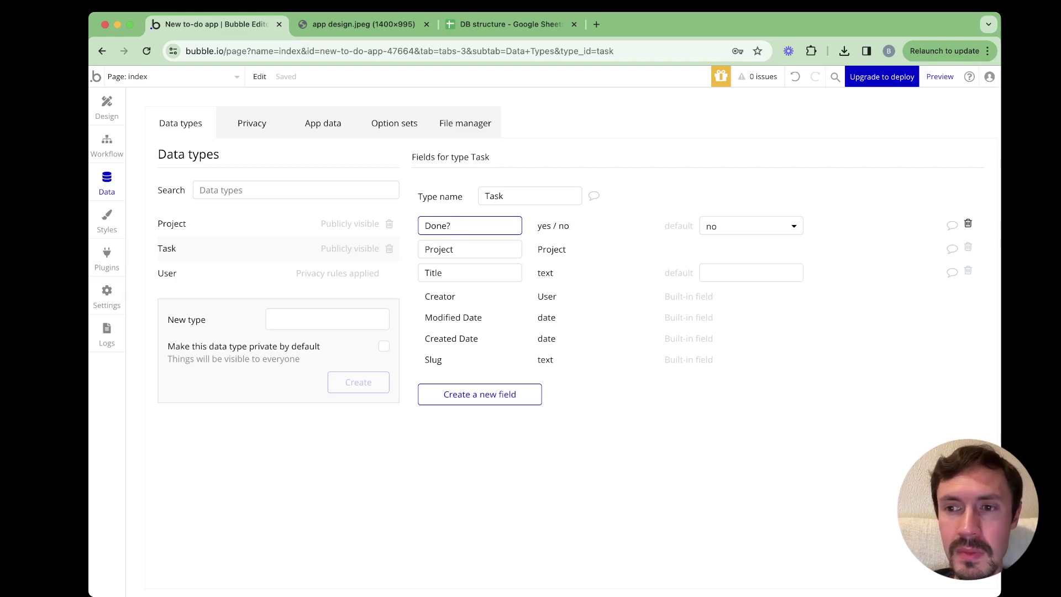
click(968, 224)
click(539, 247)
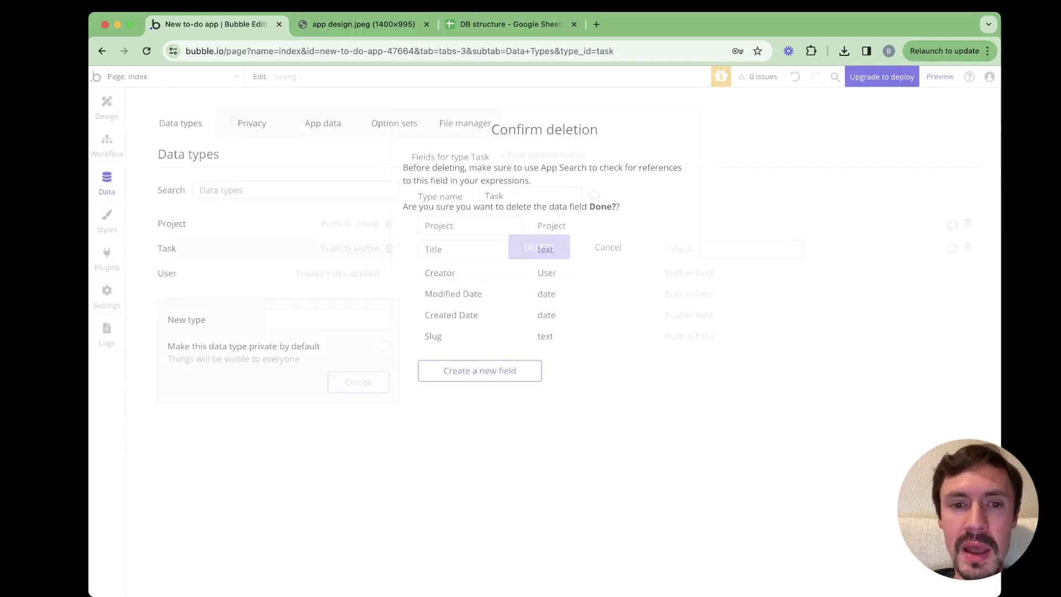
Recreate Done? on Task as a date field, then go to the DB structure spreadsheet
click(480, 371)
text(Done?)
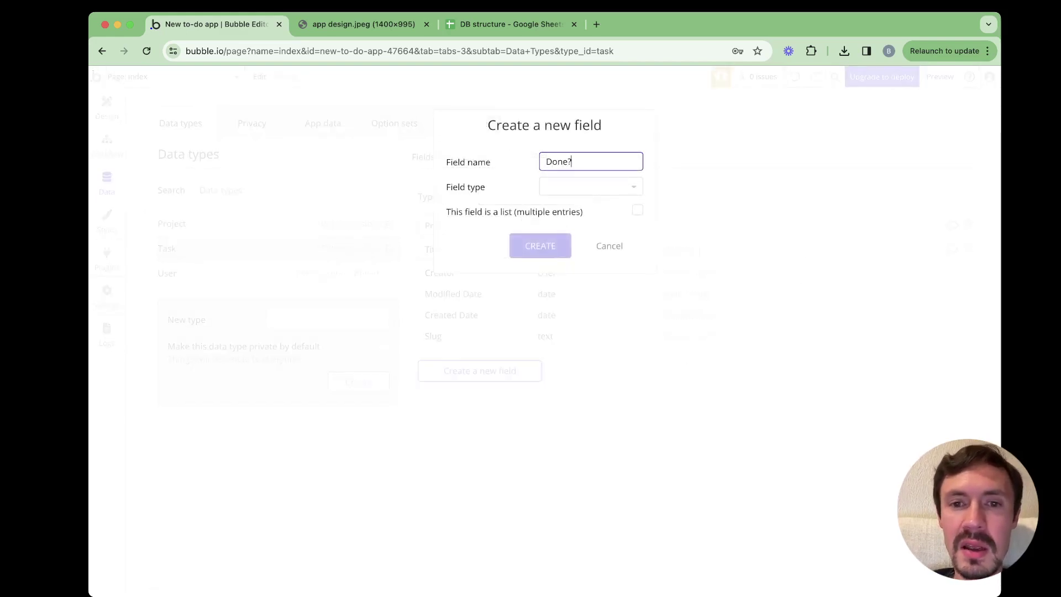
key(Tab)
text(da)
key(Return)
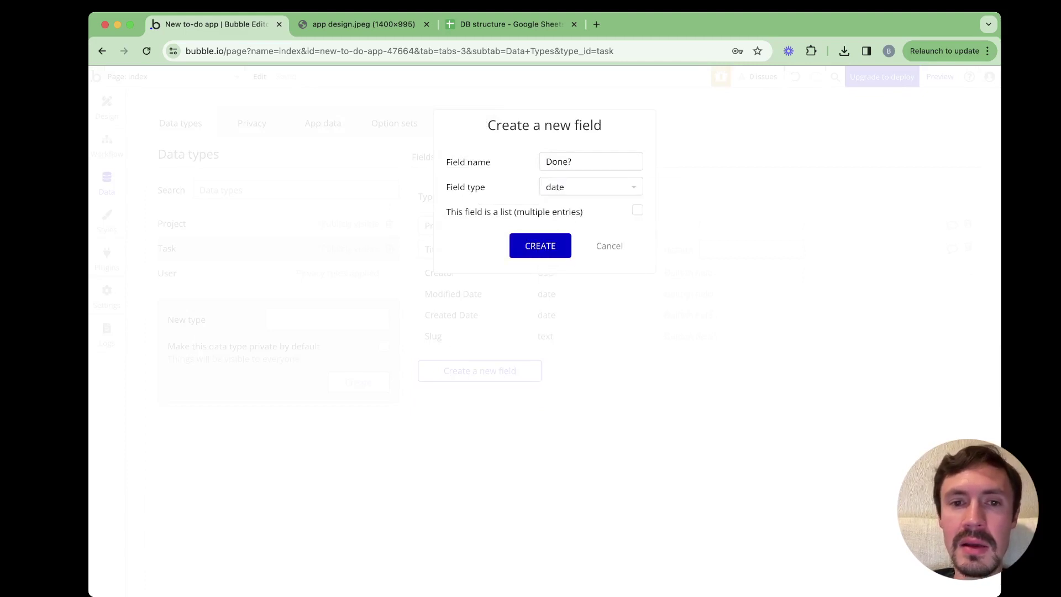
key(Return)
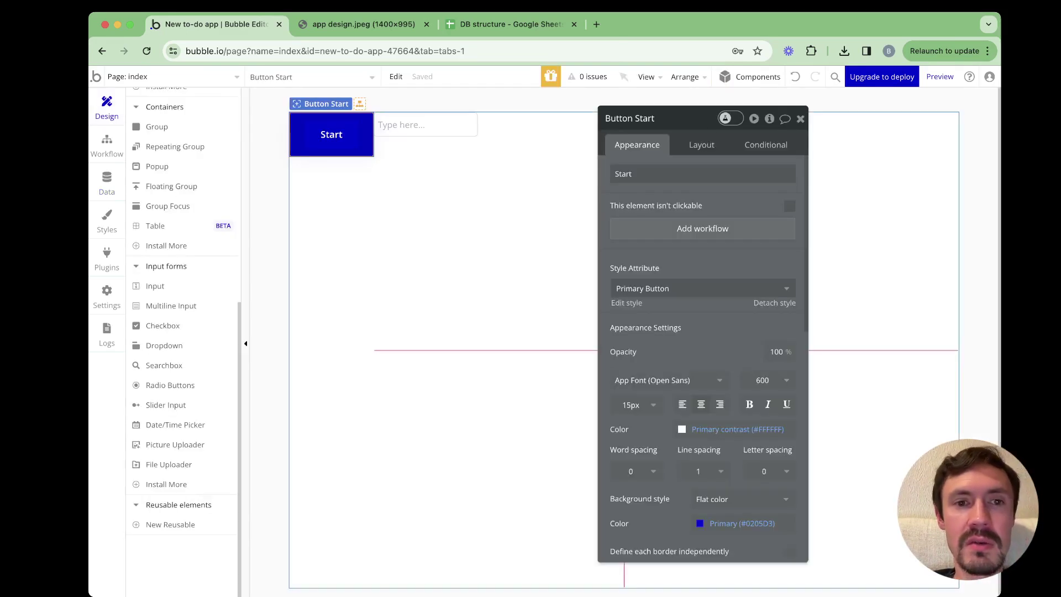
click(107, 183)
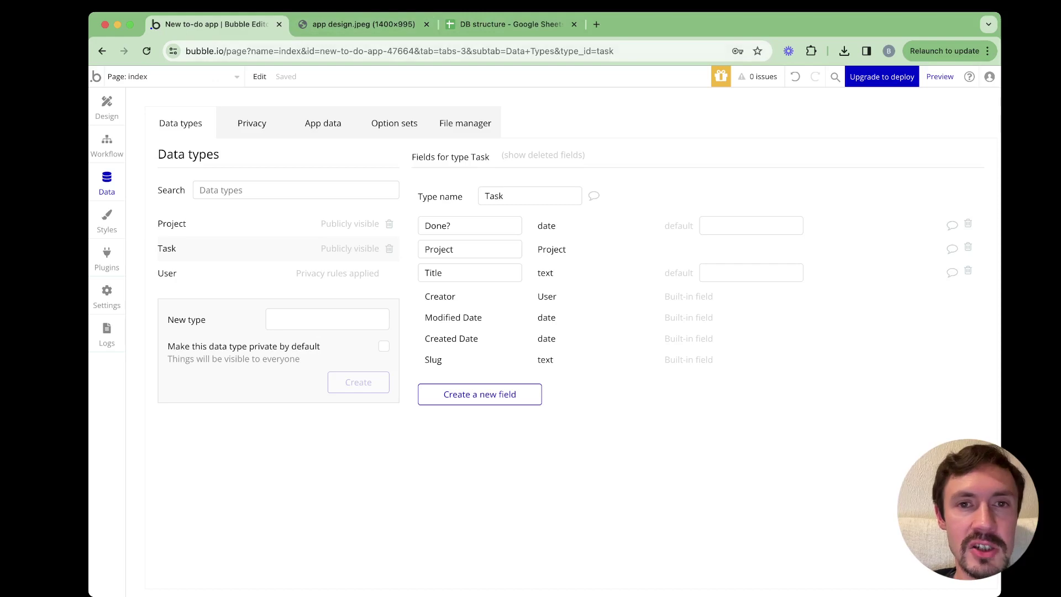
click(512, 24)
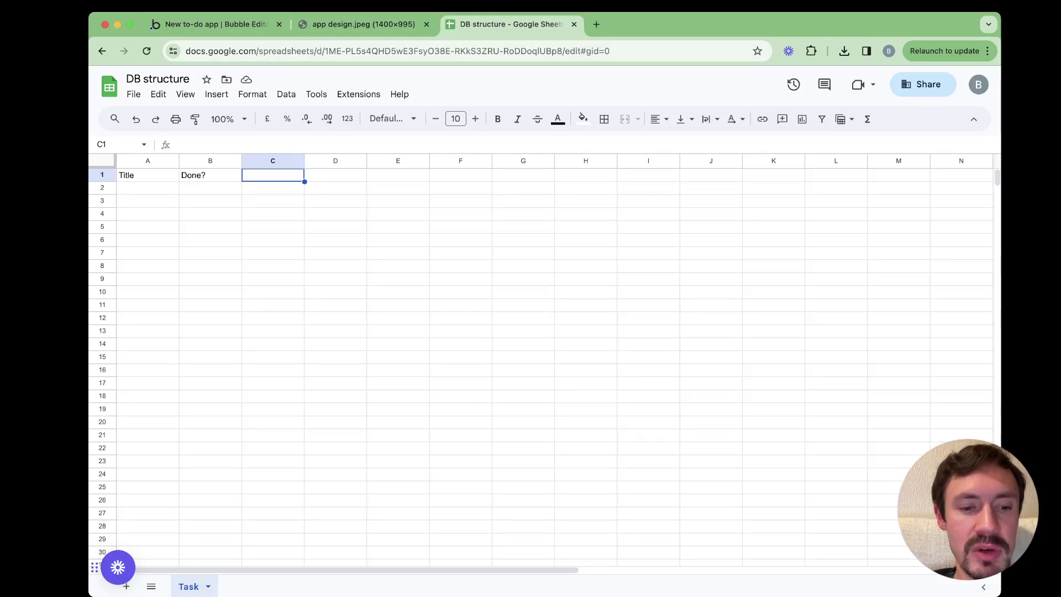
Add a new sheet named Project to the DB structure spreadsheet
click(208, 587)
key(Escape)
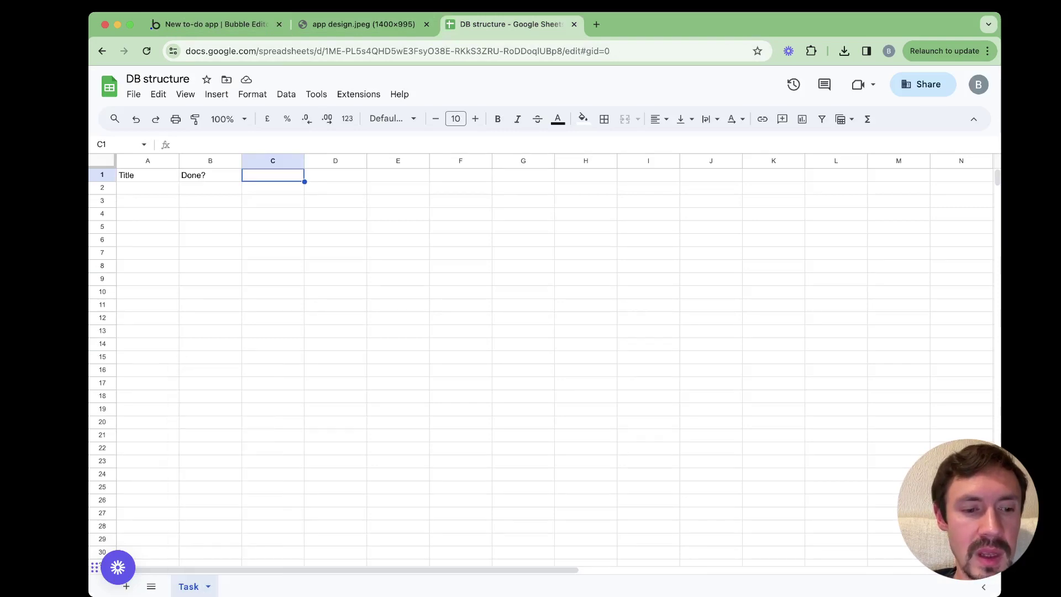
click(126, 586)
double_click(241, 587)
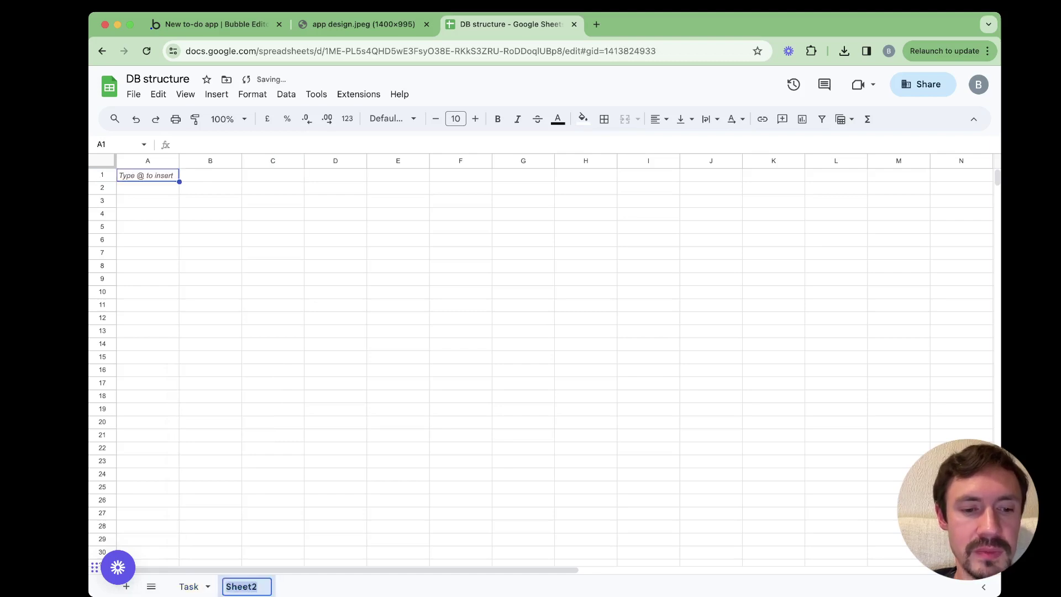
text(Projct)
key(BackSpace)
key(BackSpace)
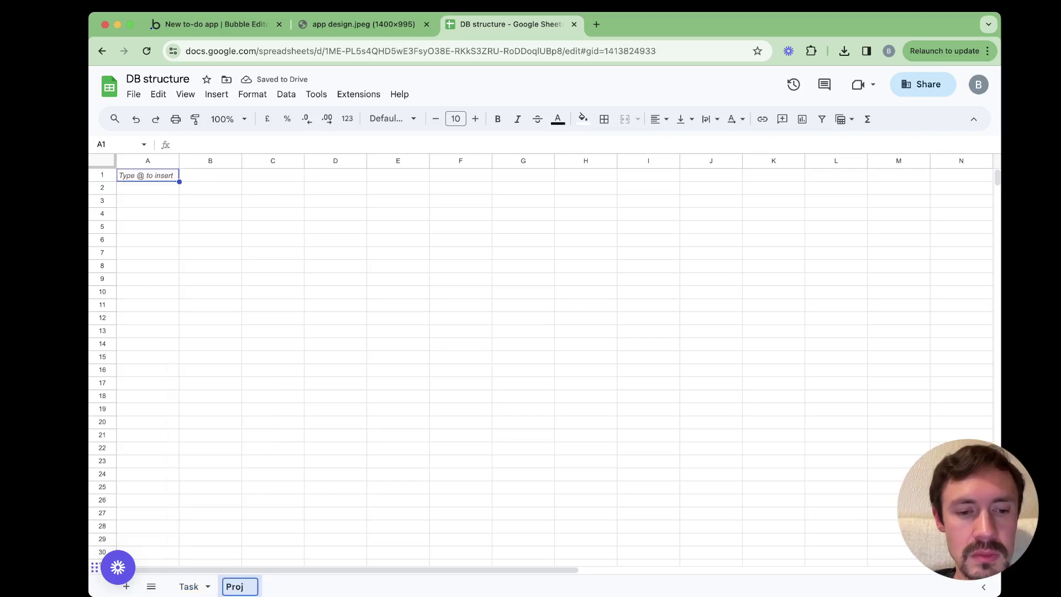
text(ect)
key(Return)
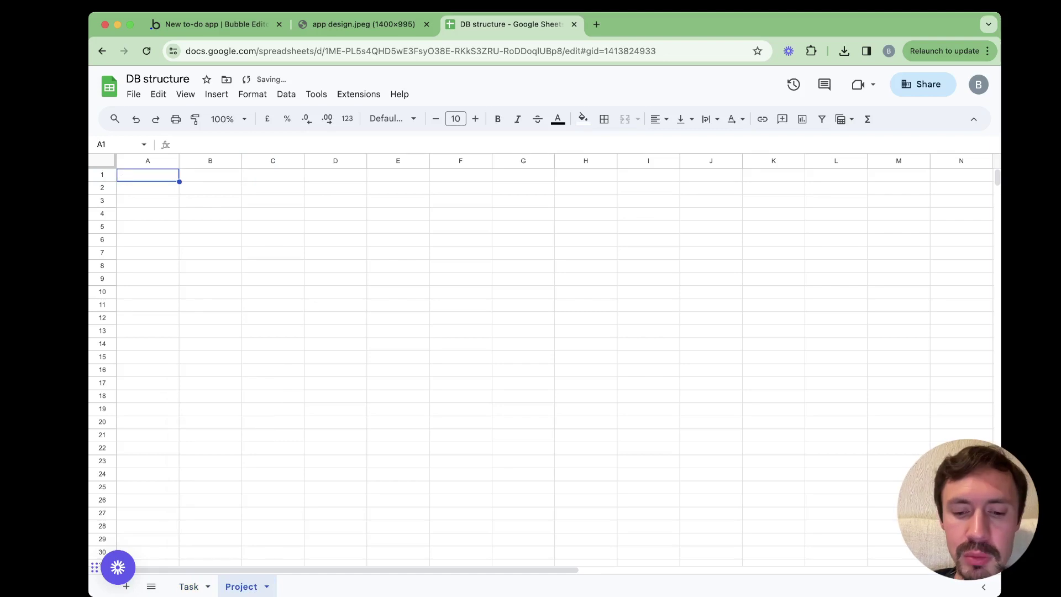
Enter the Project sheet headers Title, Tasks (list of tasks) and Completed? (date)
text(Title)
key(Tab)
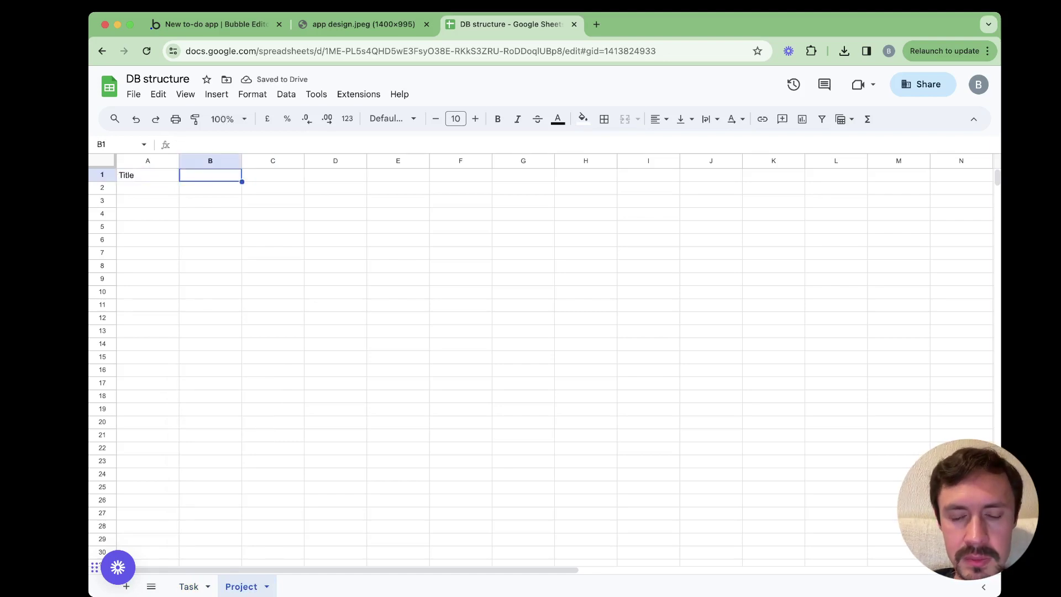
text(Ta)
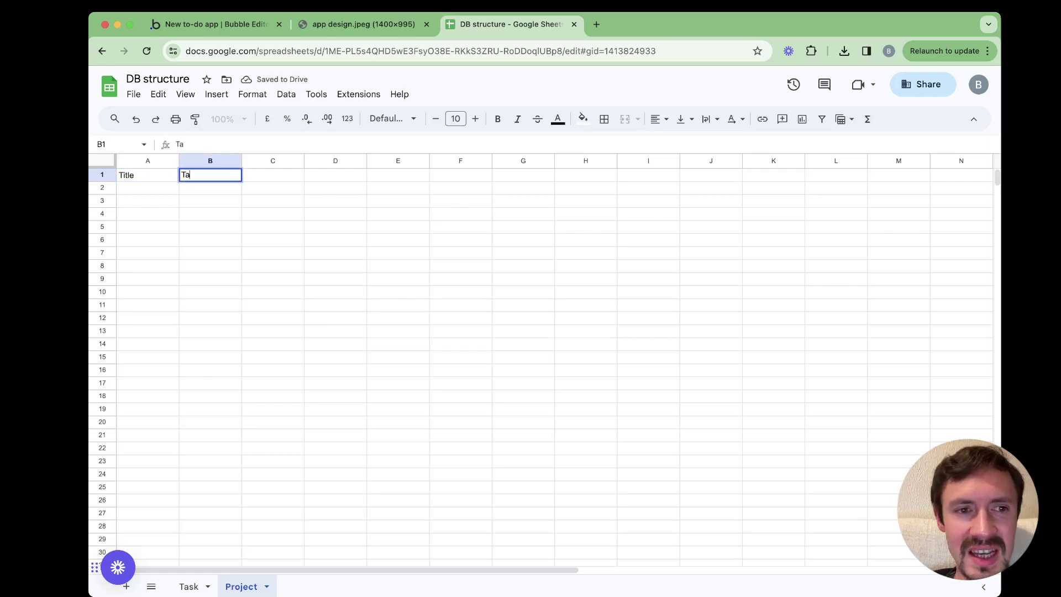
text(sks (list)
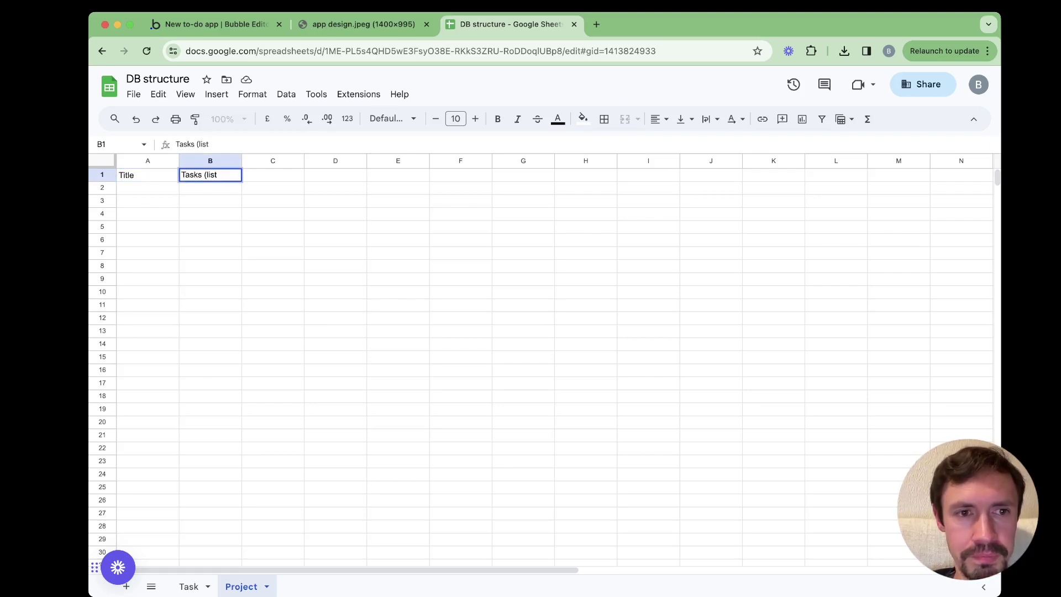
text( of tasks))
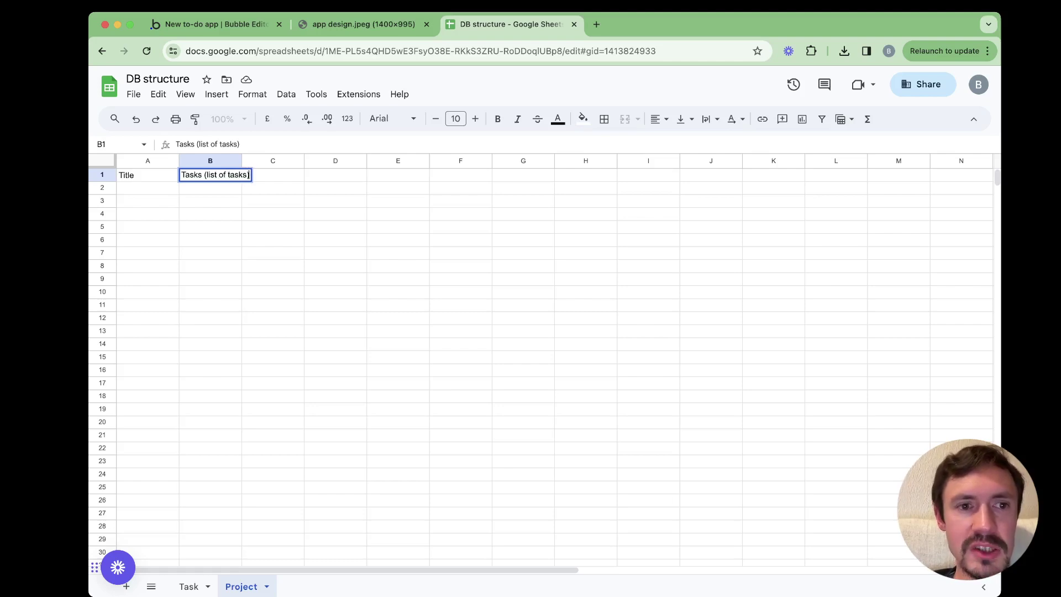
key(Tab)
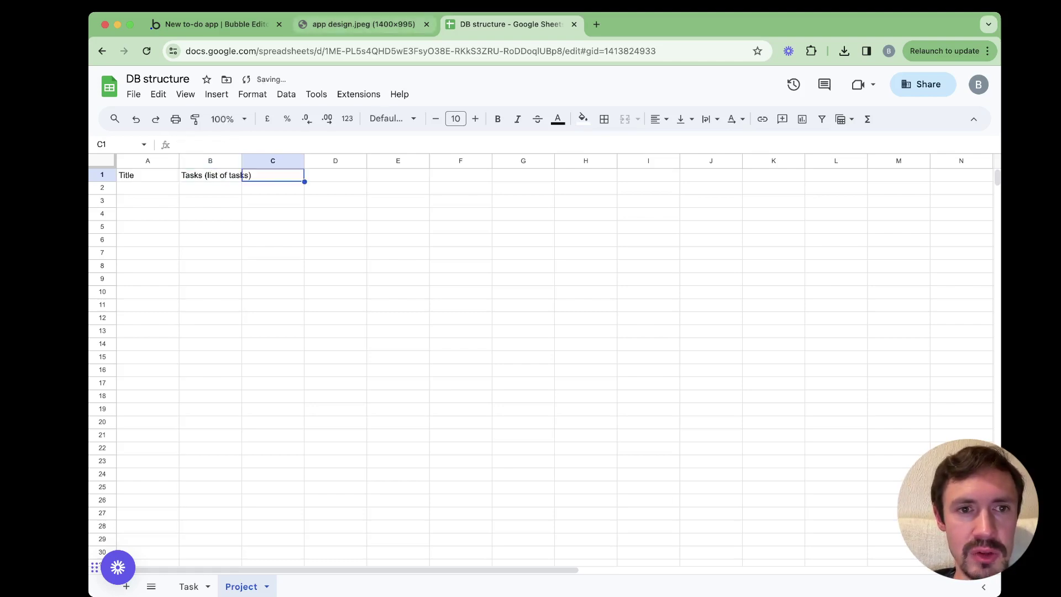
text(Comp)
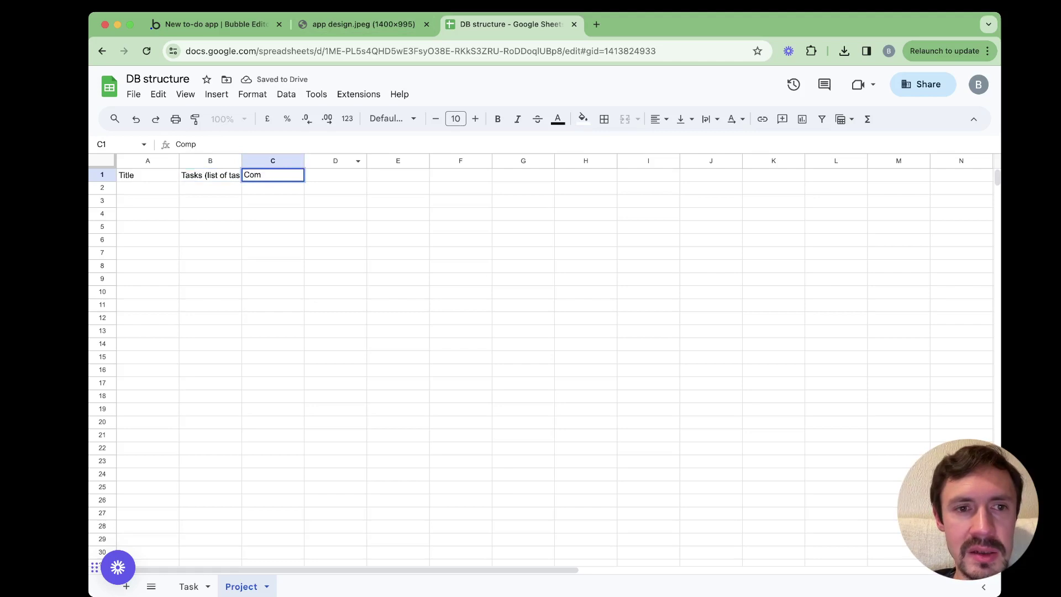
text(leted)
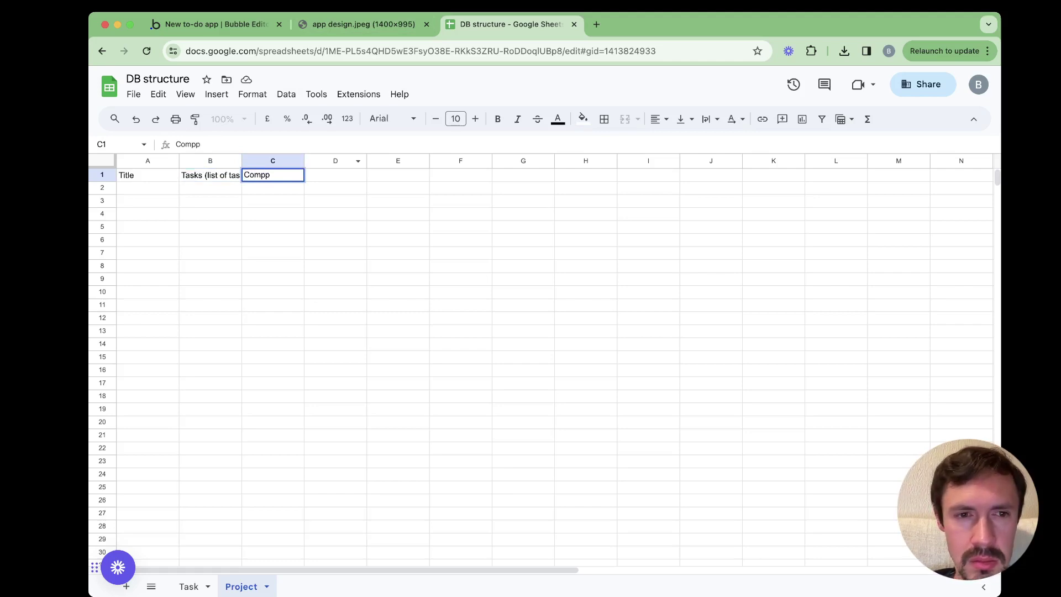
text(? (date)_)
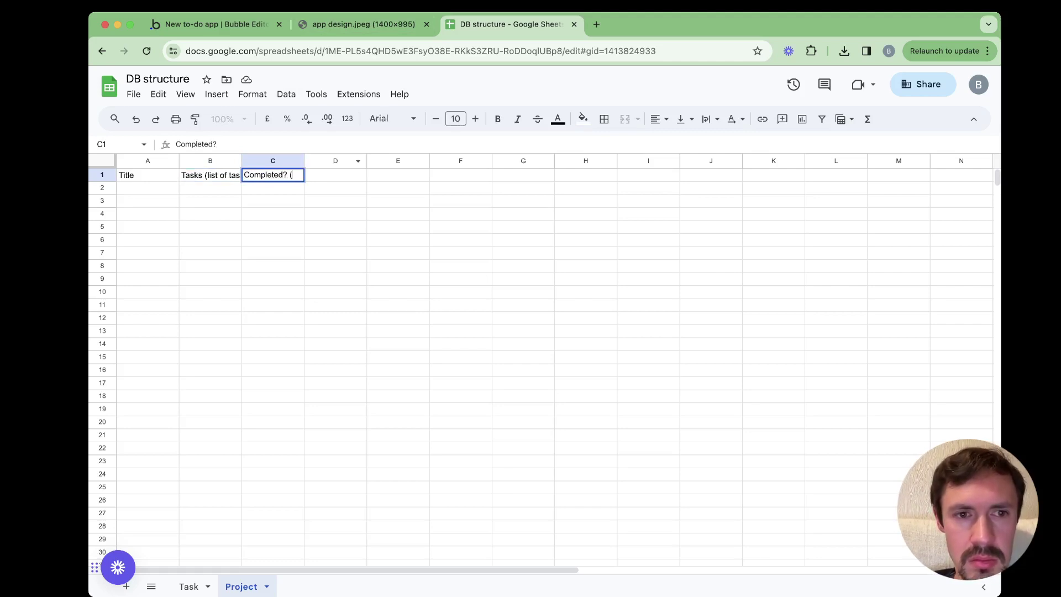
key(Return)
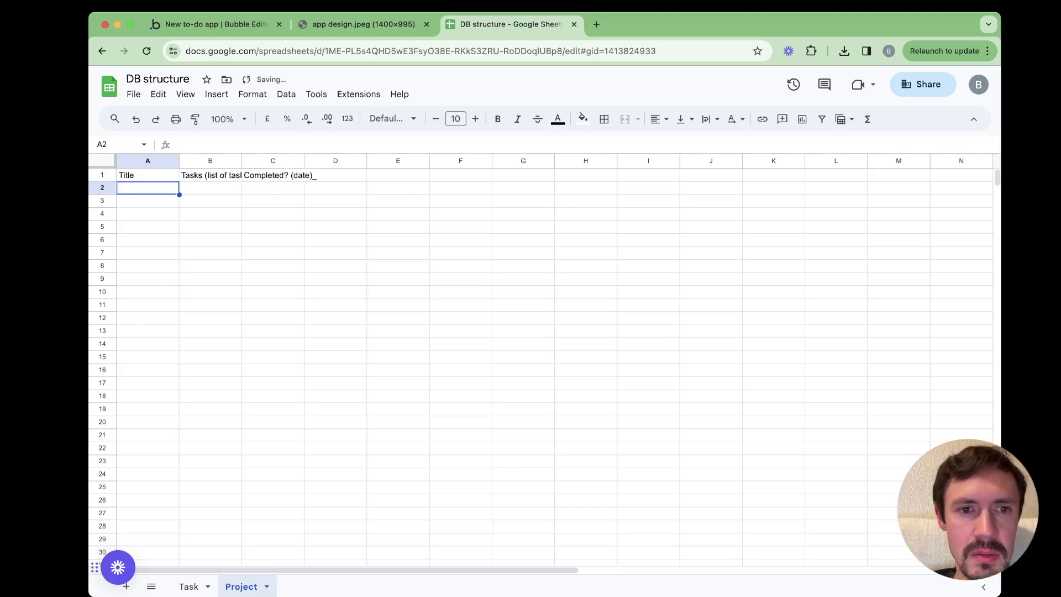
double_click(326, 175)
double_click(282, 175)
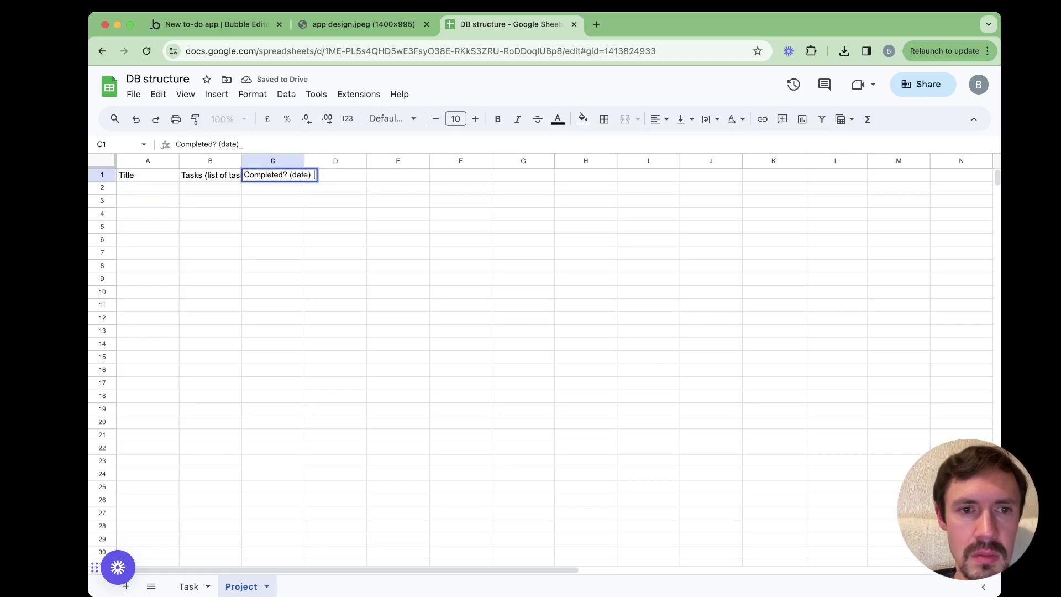
key(BackSpace)
key(Return)
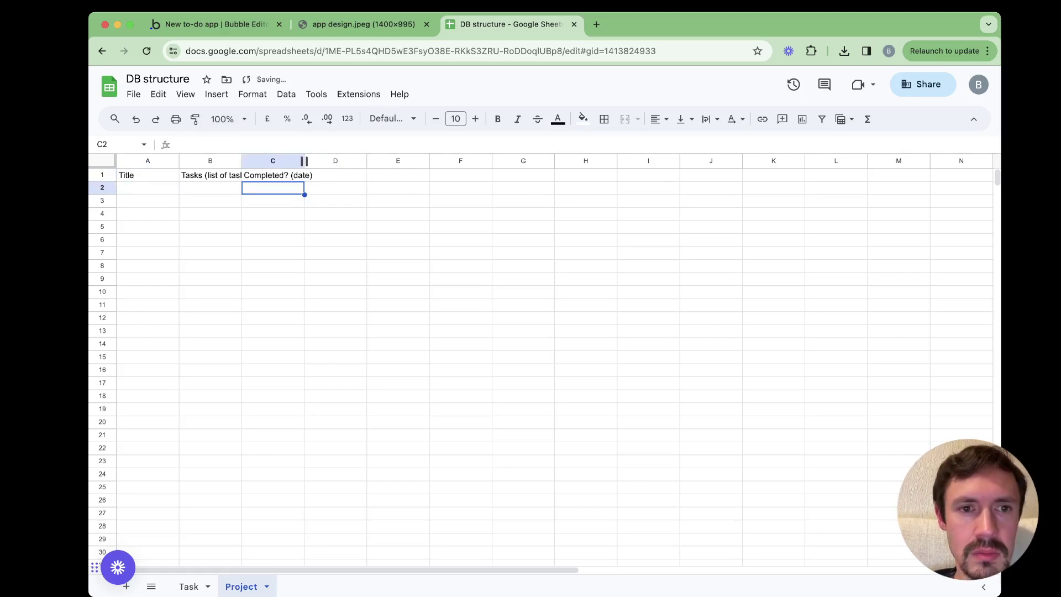
Widen columns C and B, and change the A1 header to Title (text)
drag(304, 161, 317, 161)
double_click(145, 175)
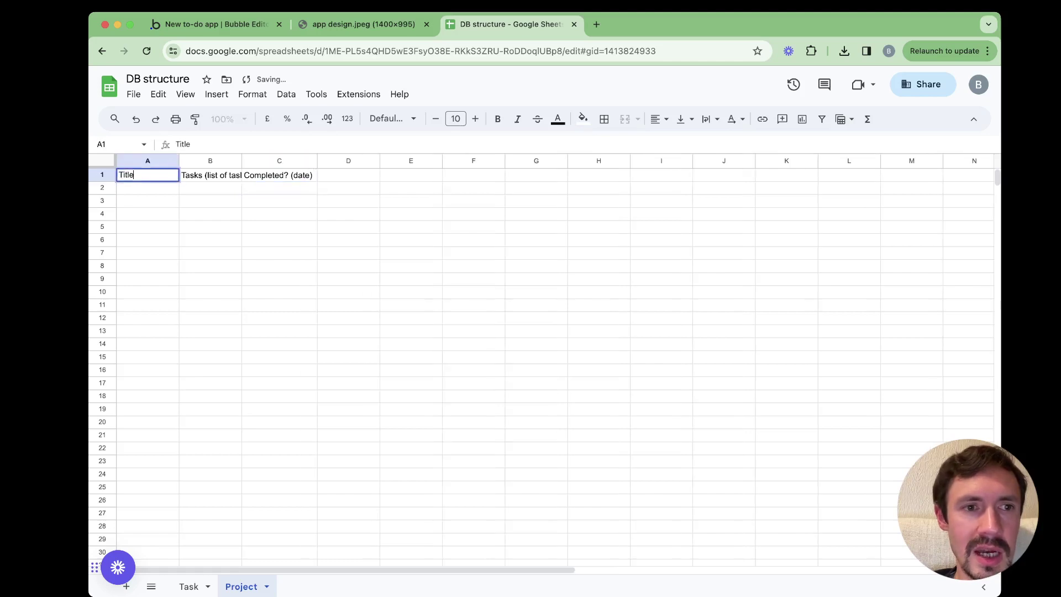
text((text))
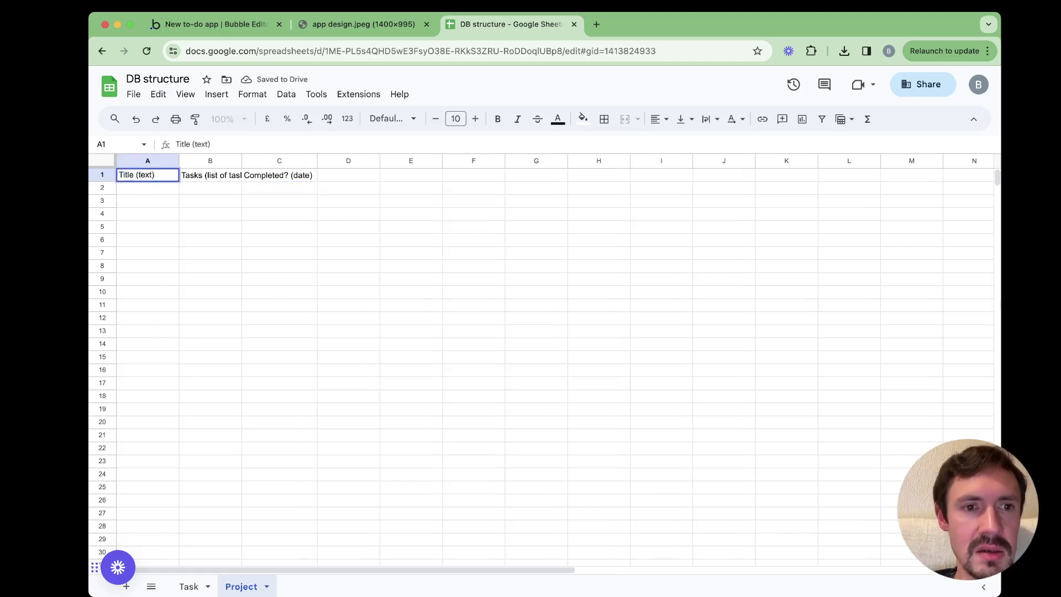
key(Return)
drag(241, 161, 263, 161)
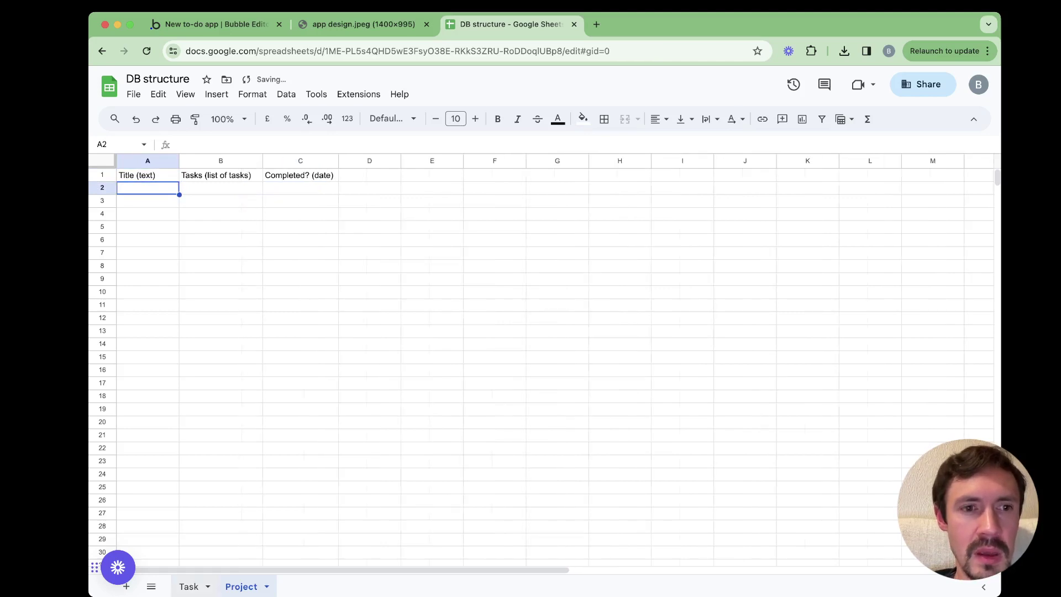
On the Task sheet, change headers to Title (text) and Done? (date), and add Project (Project) in C1
click(189, 587)
click(210, 174)
key(Return)
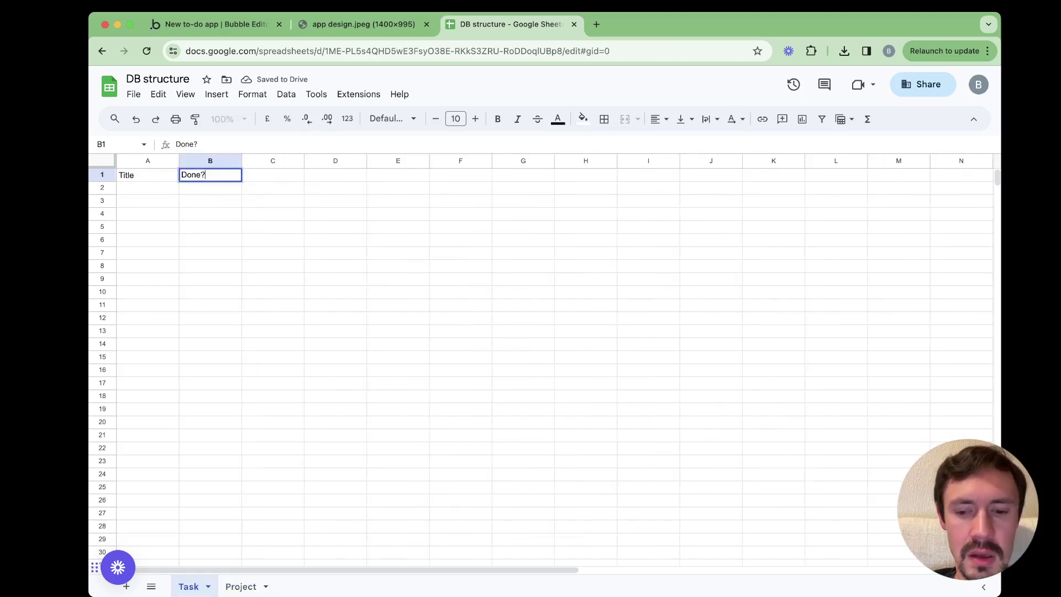
text((date))
click(147, 175)
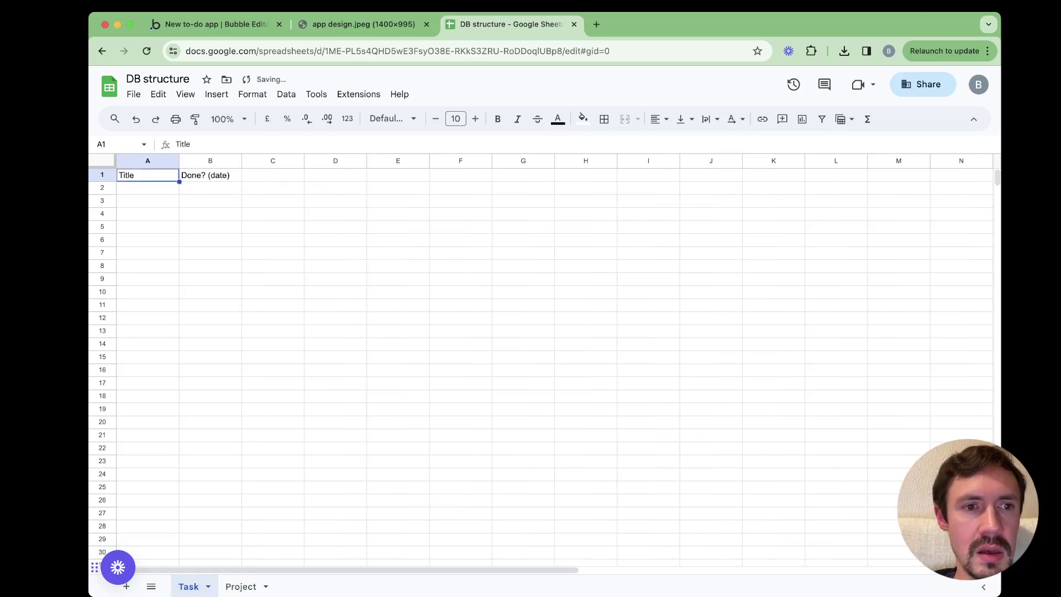
key(Return)
text(()
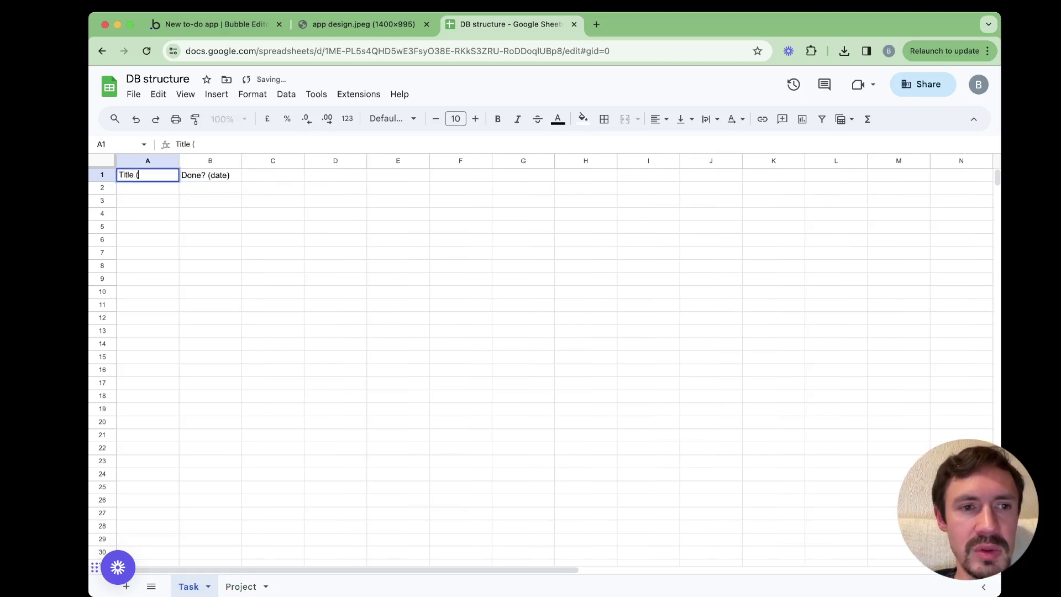
text(text))
click(272, 175)
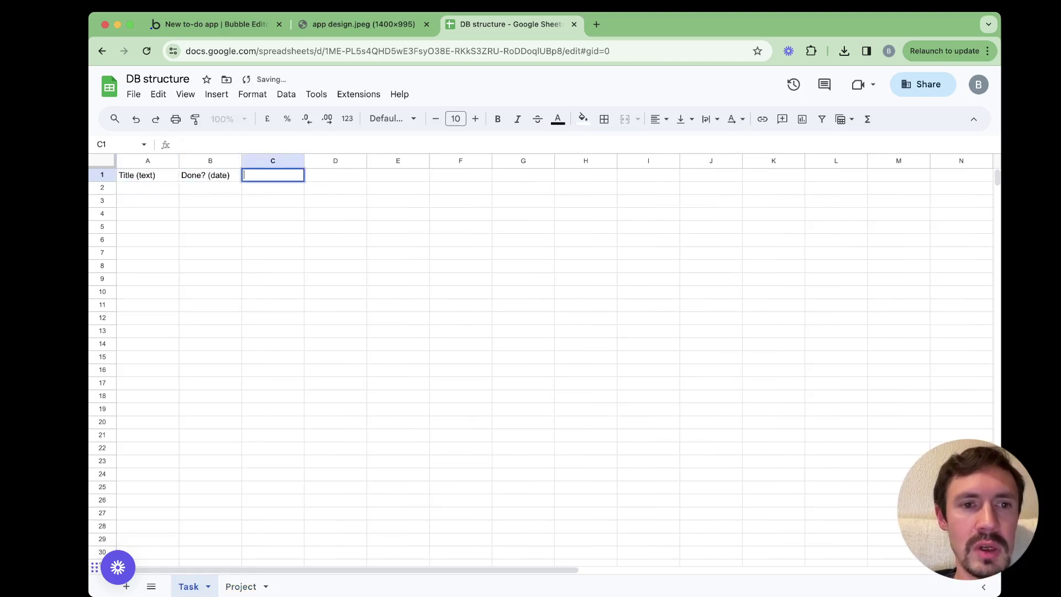
text(Proje)
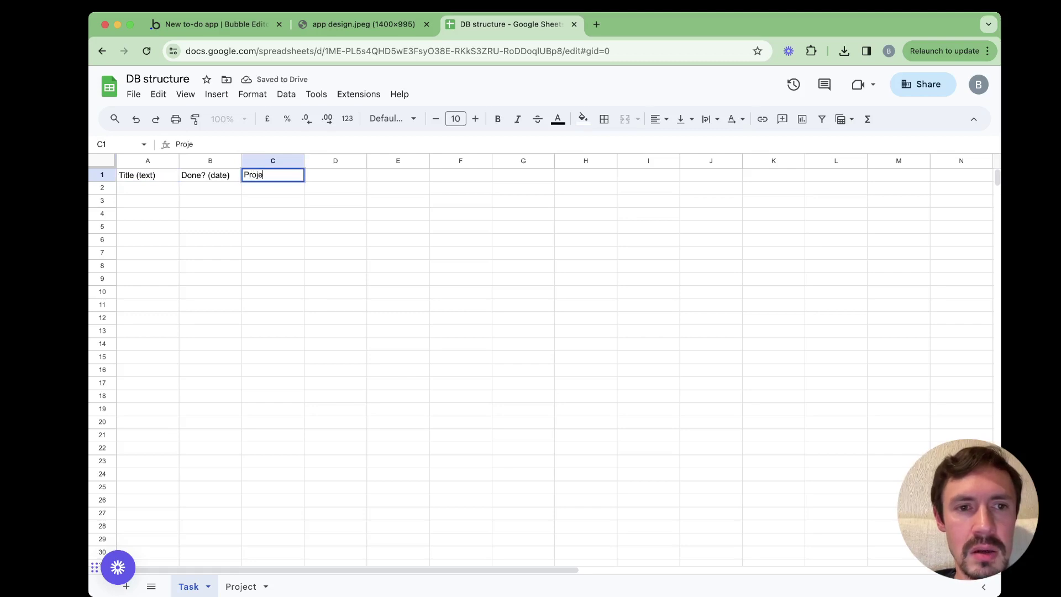
text(ct (Project (Pr)
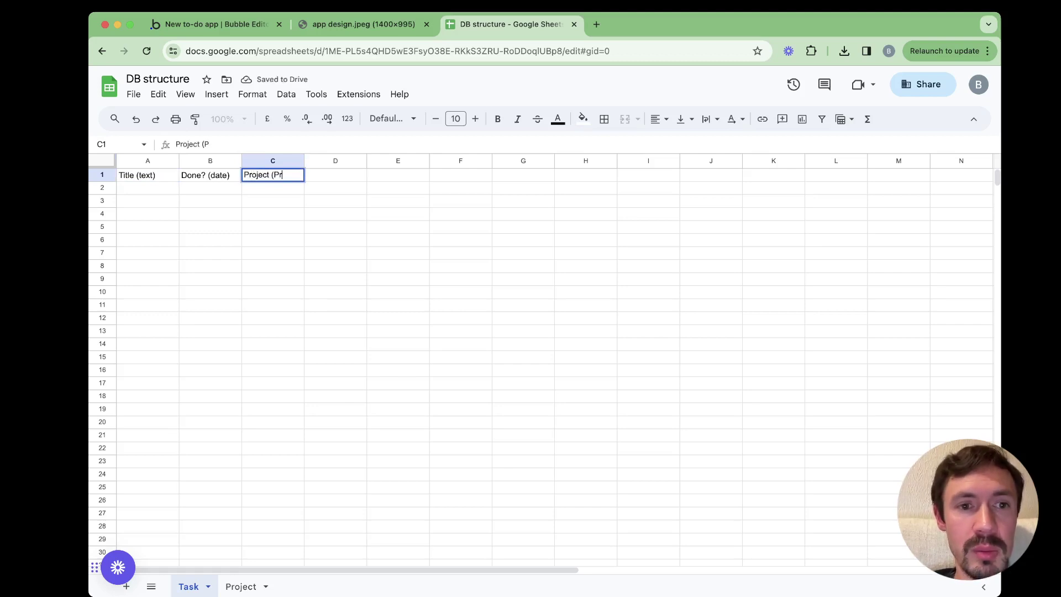
text())
key(Return)
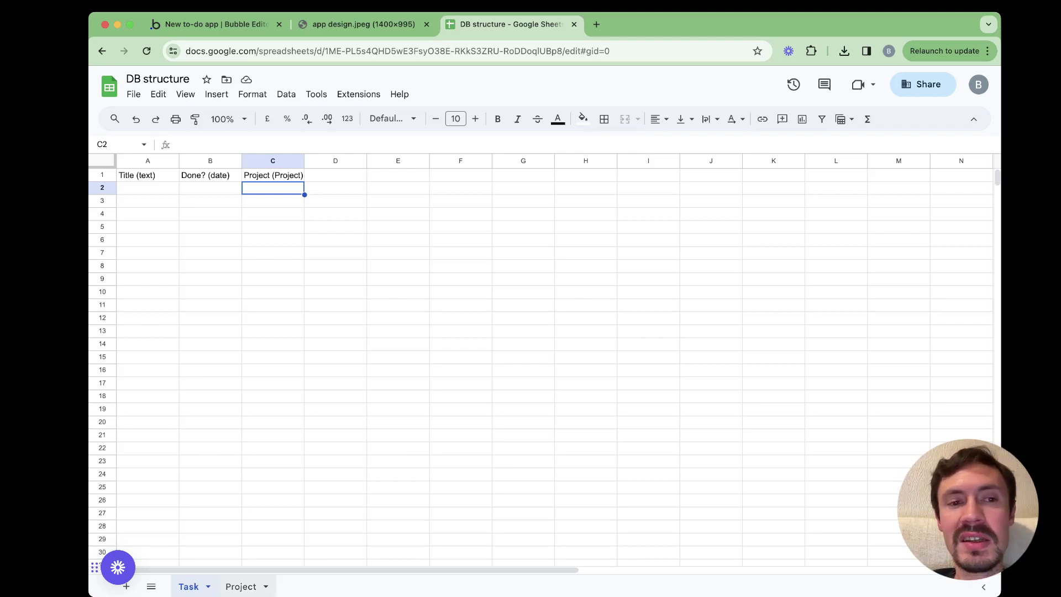
click(241, 587)
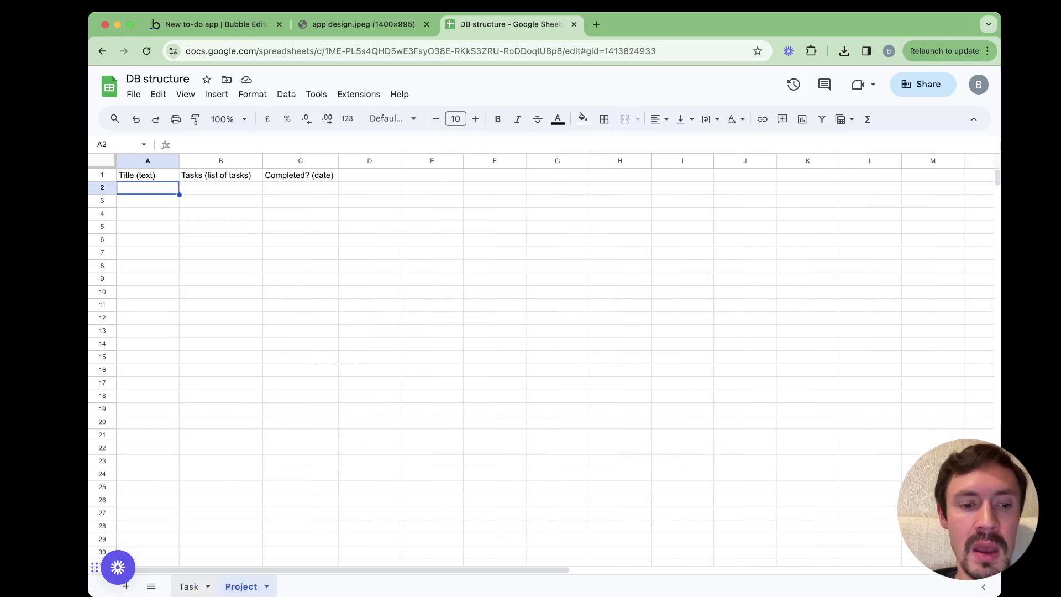
Enter the project To do app in A2 on the Project sheet and bold its header row
click(189, 587)
click(241, 586)
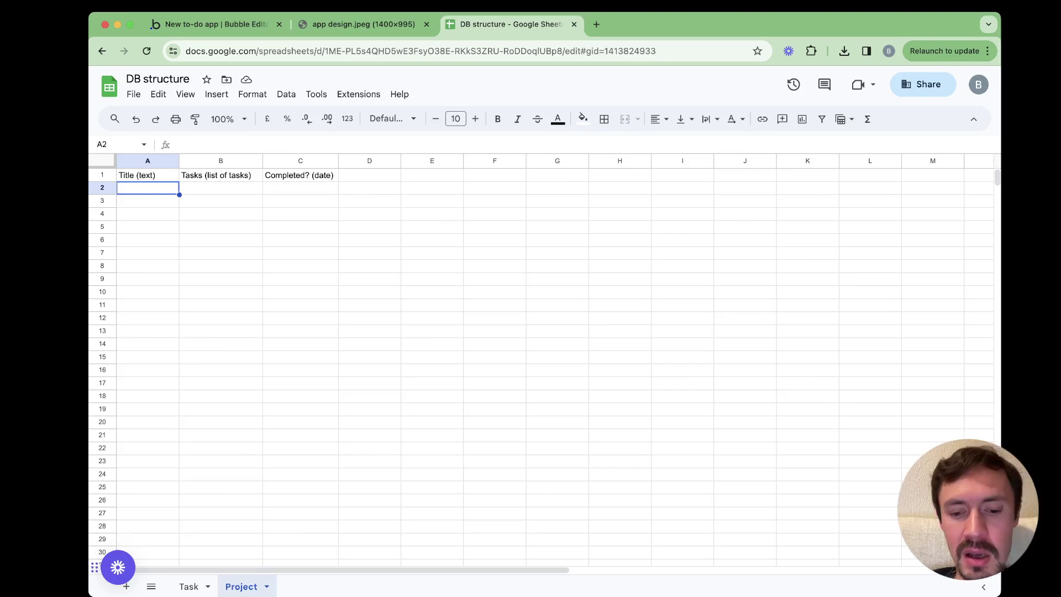
text(Ti)
key(BackSpace)
key(BackSpace)
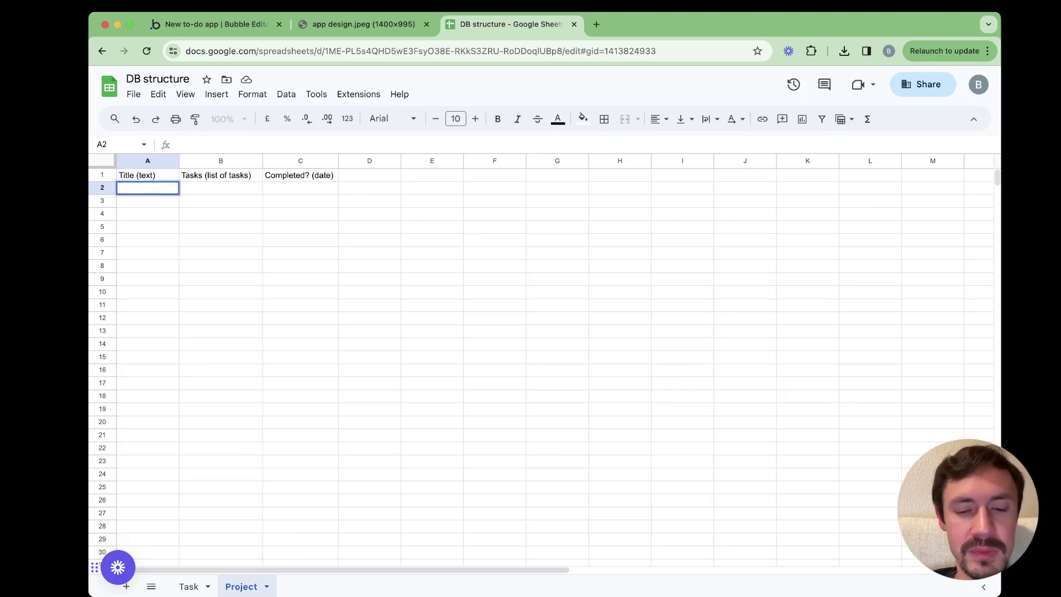
text(To d)
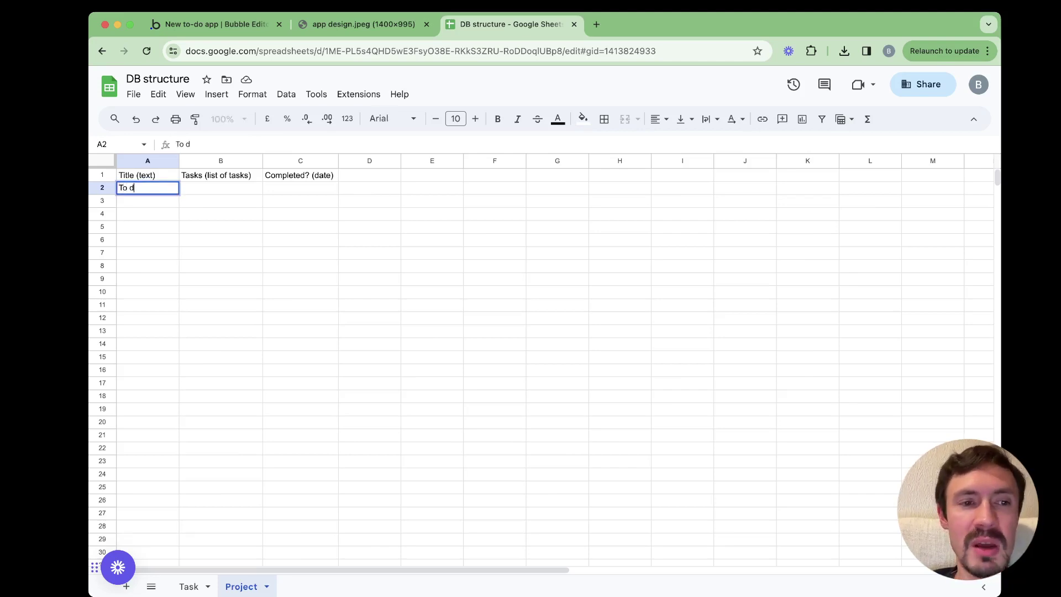
text(o )
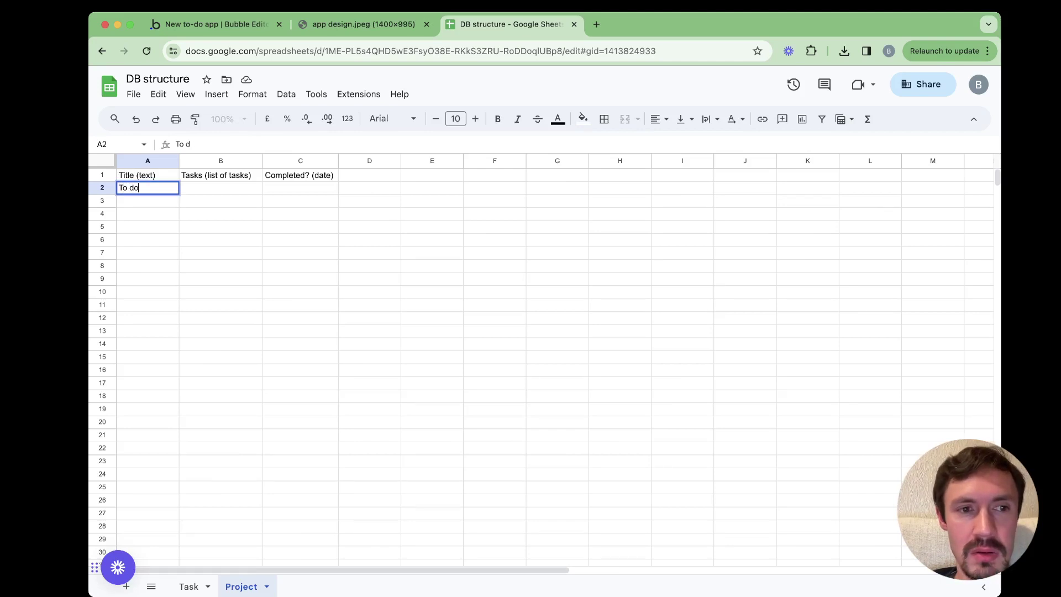
text(app)
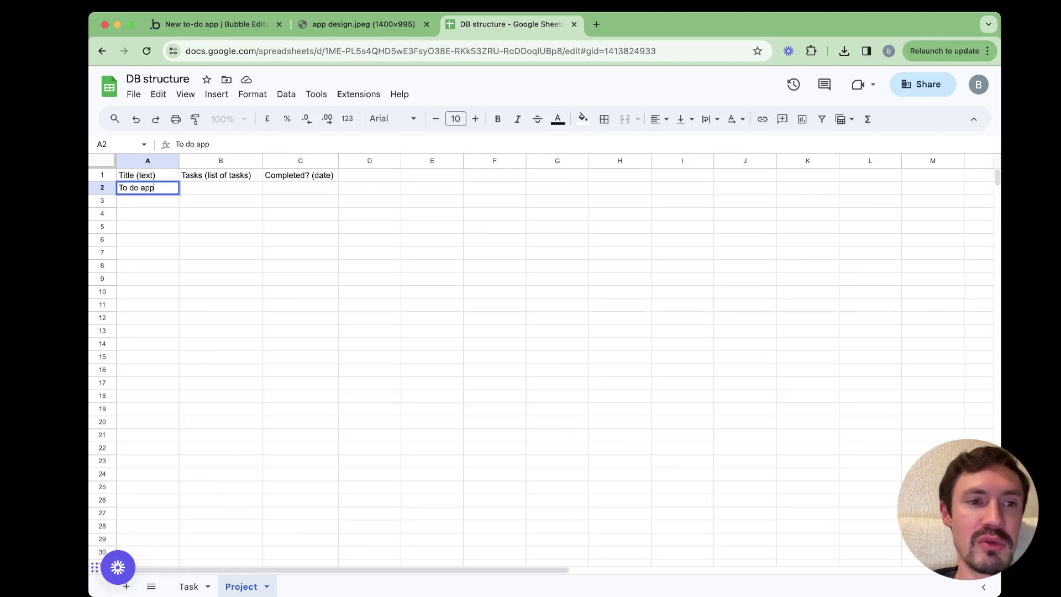
click(102, 175)
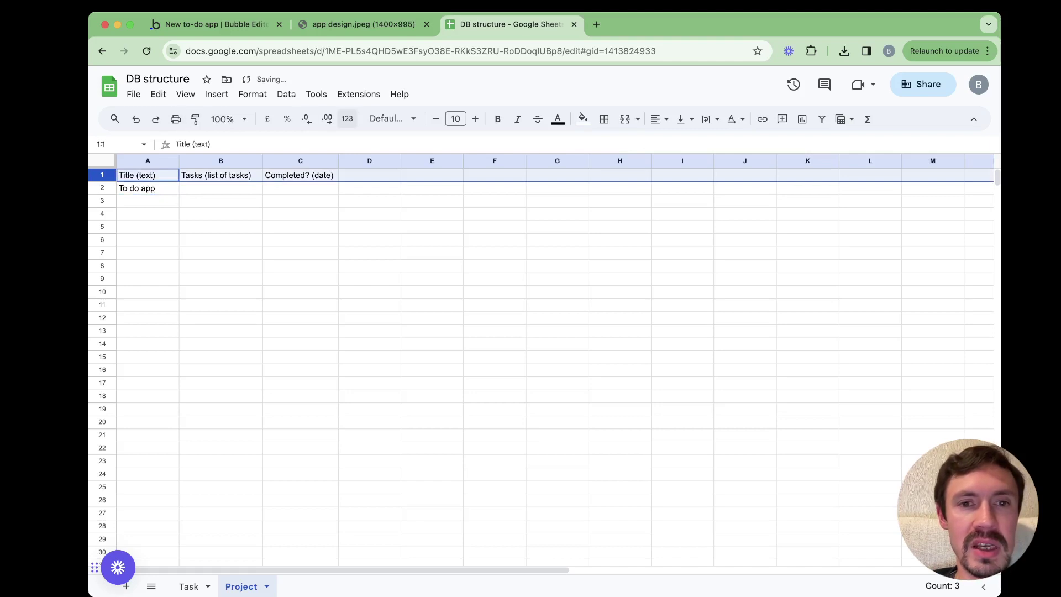
click(498, 119)
click(221, 188)
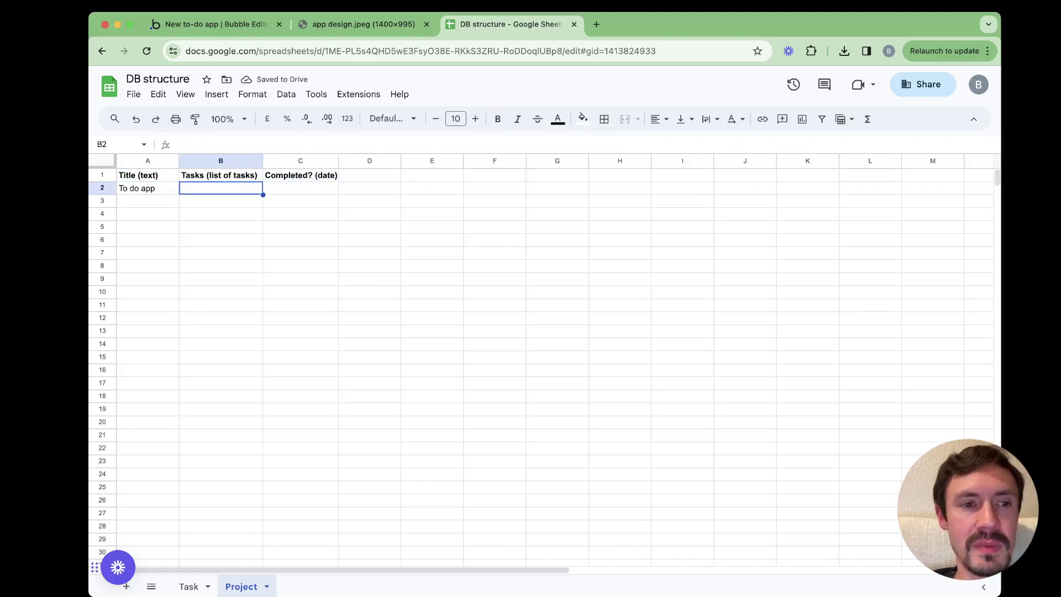
Add tasks Create a DB and Create a disign on the Task sheet, both under project To do app
click(188, 587)
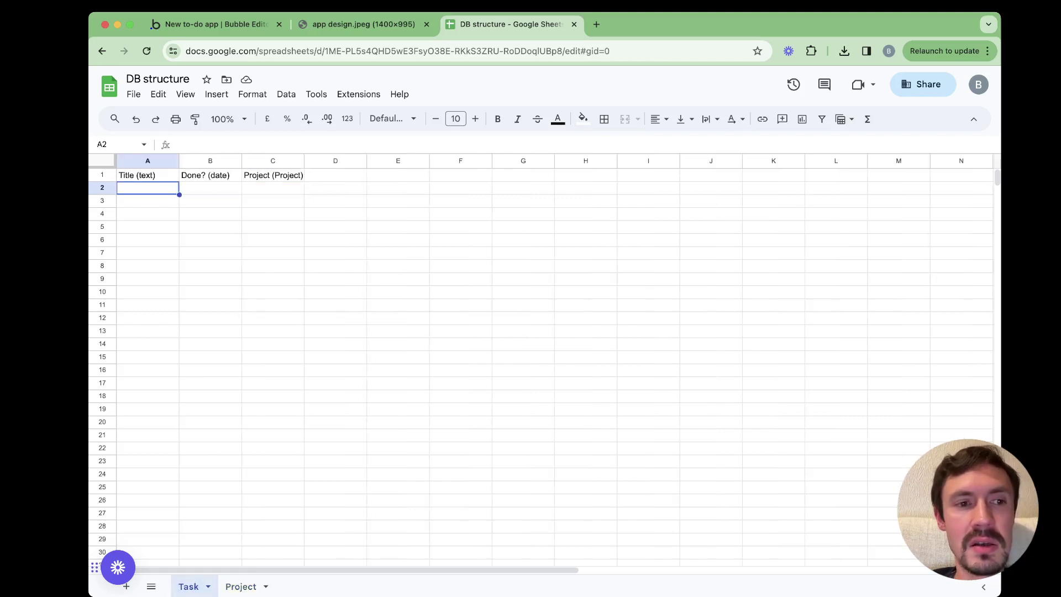
text(Create a )
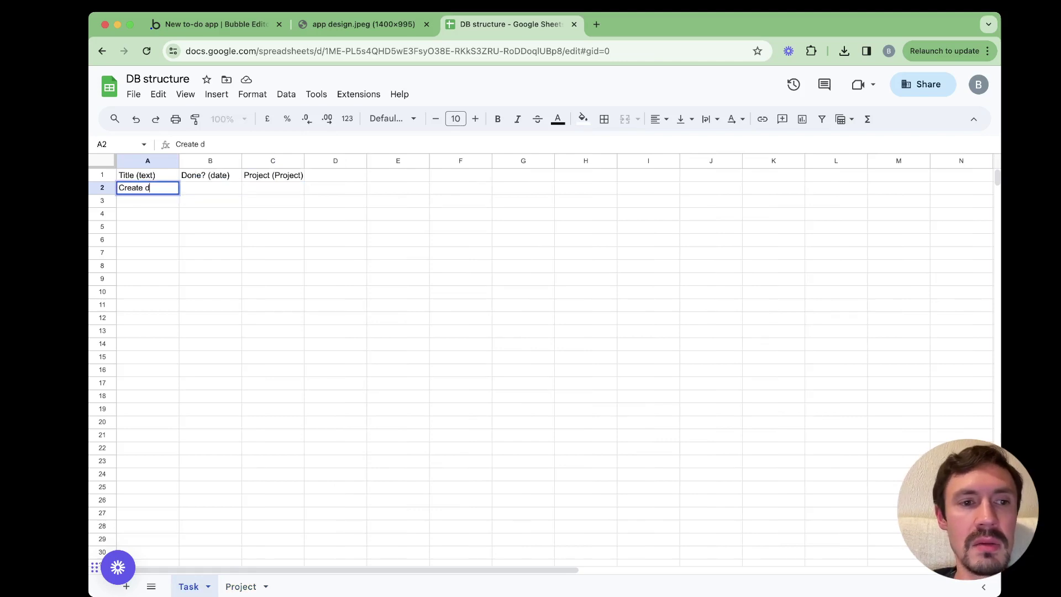
text(DB)
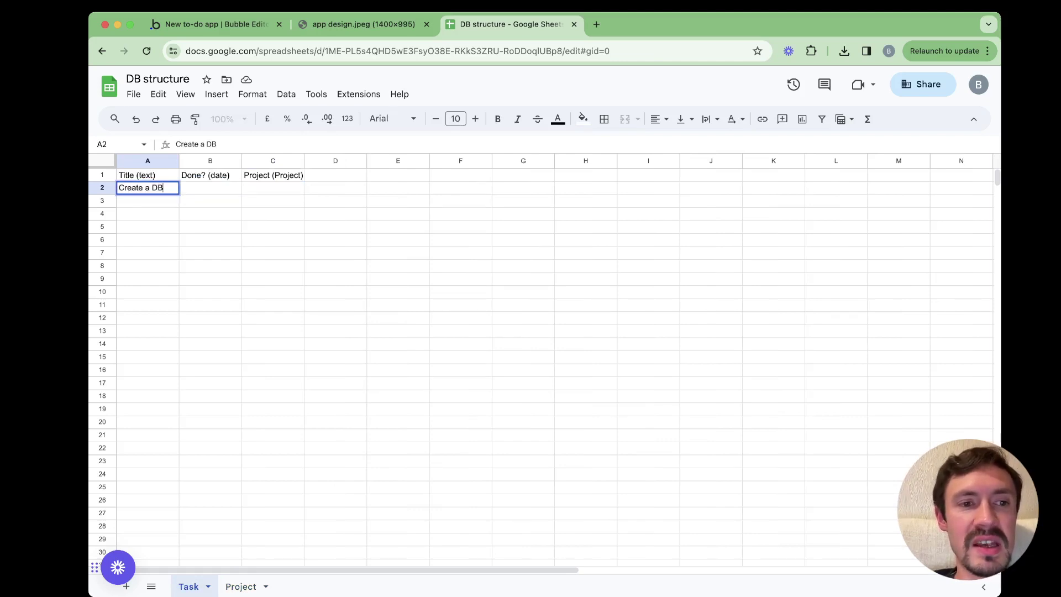
key(Tab)
key(Tab)
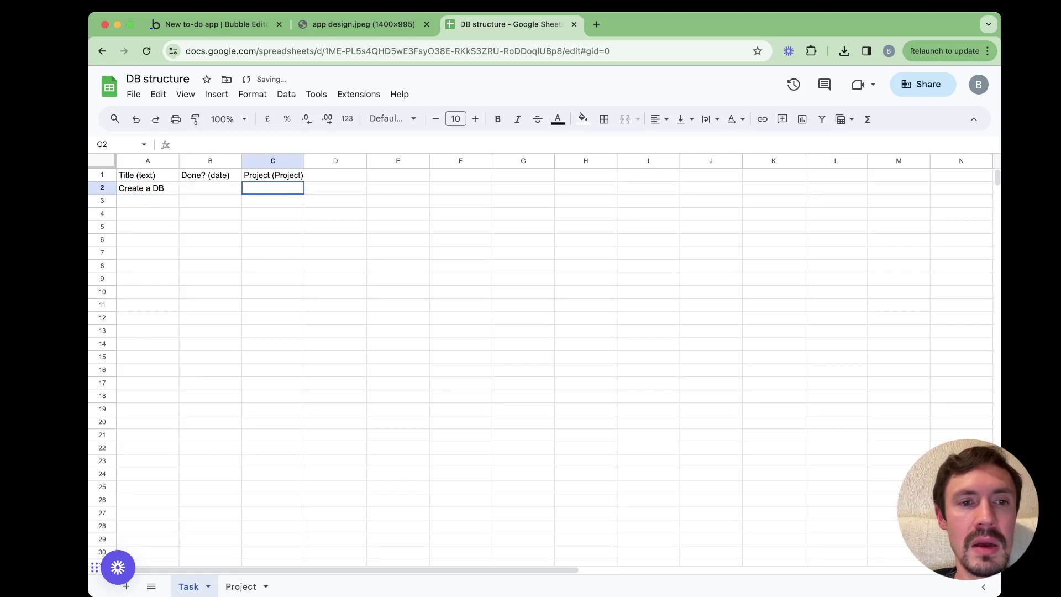
key(Return)
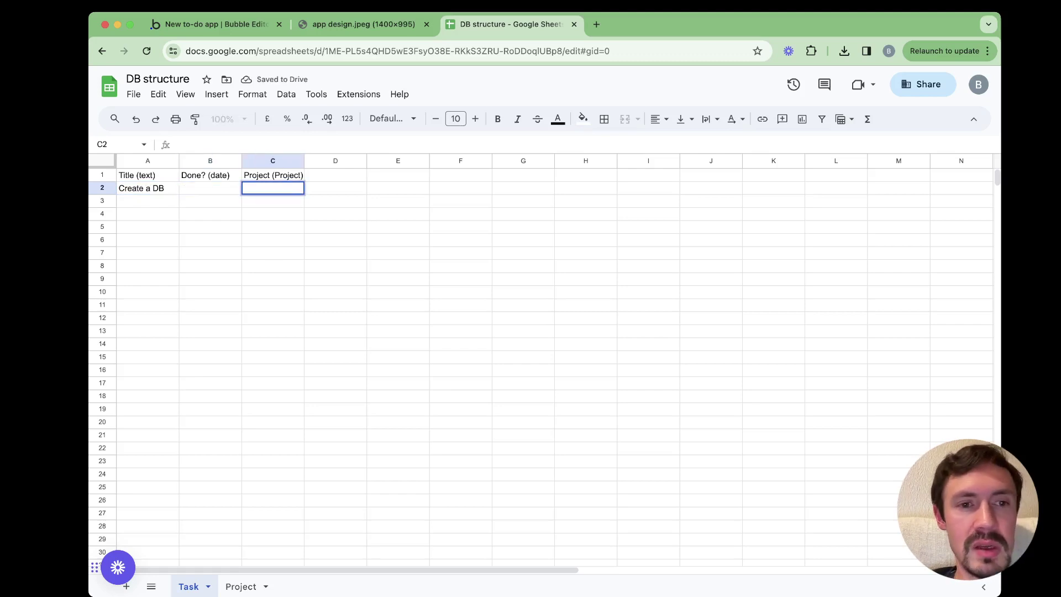
text(To do app)
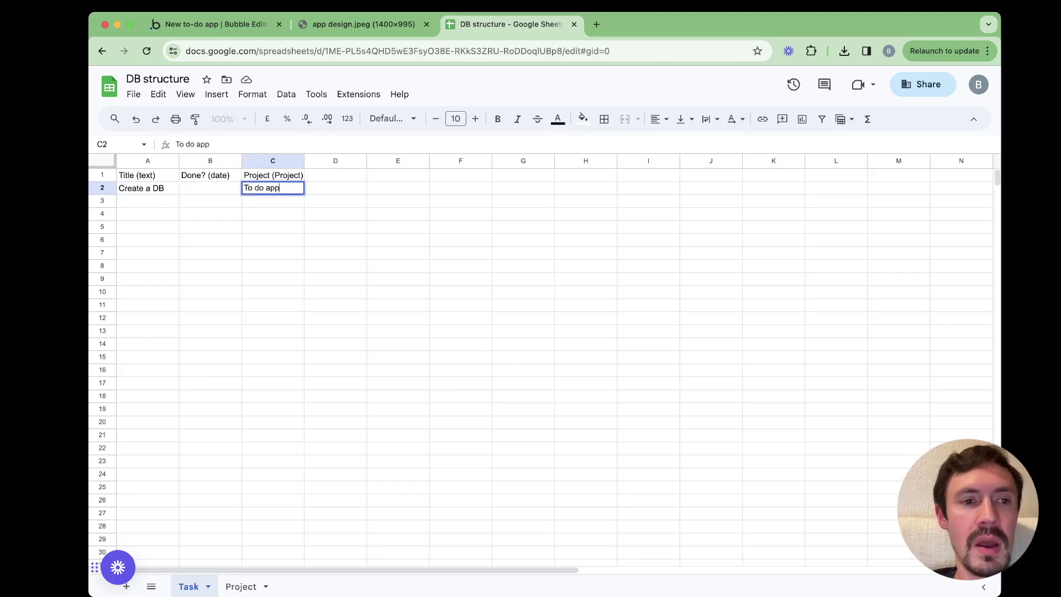
key(Return)
click(147, 200)
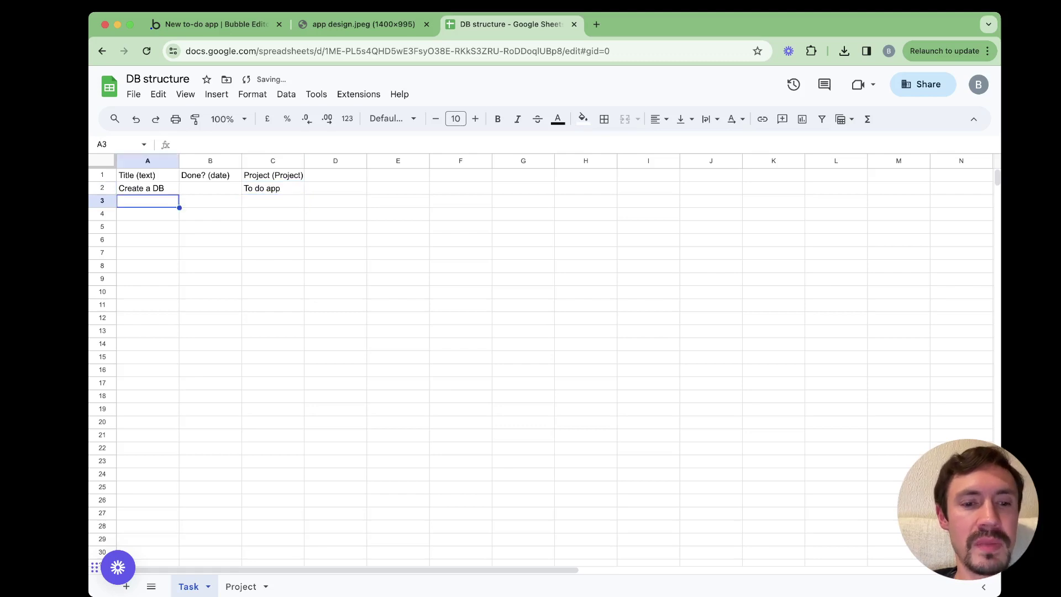
text(Create )
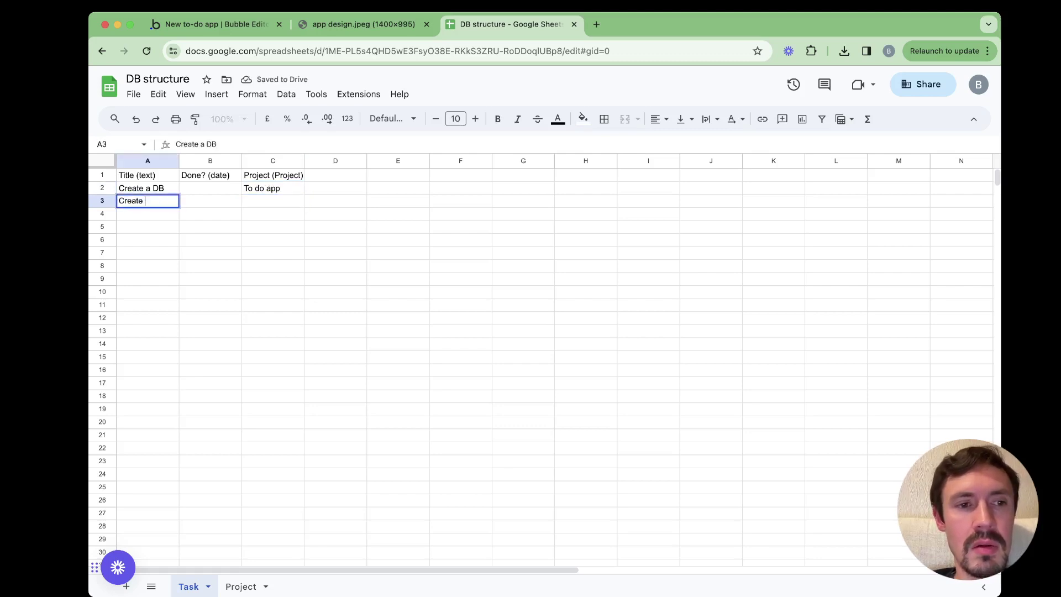
text(a disign)
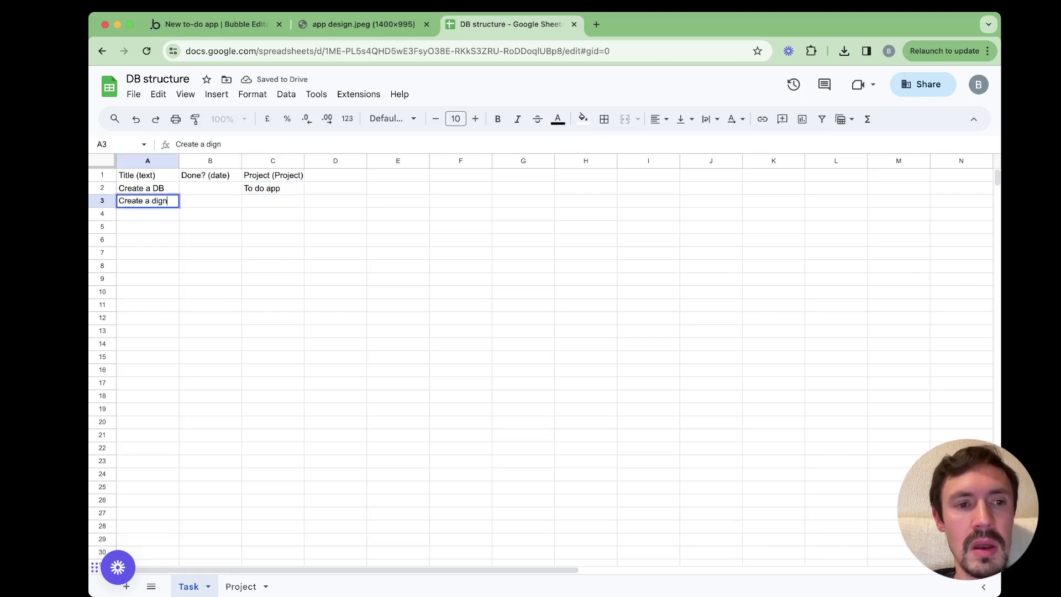
key(Tab)
key(Tab)
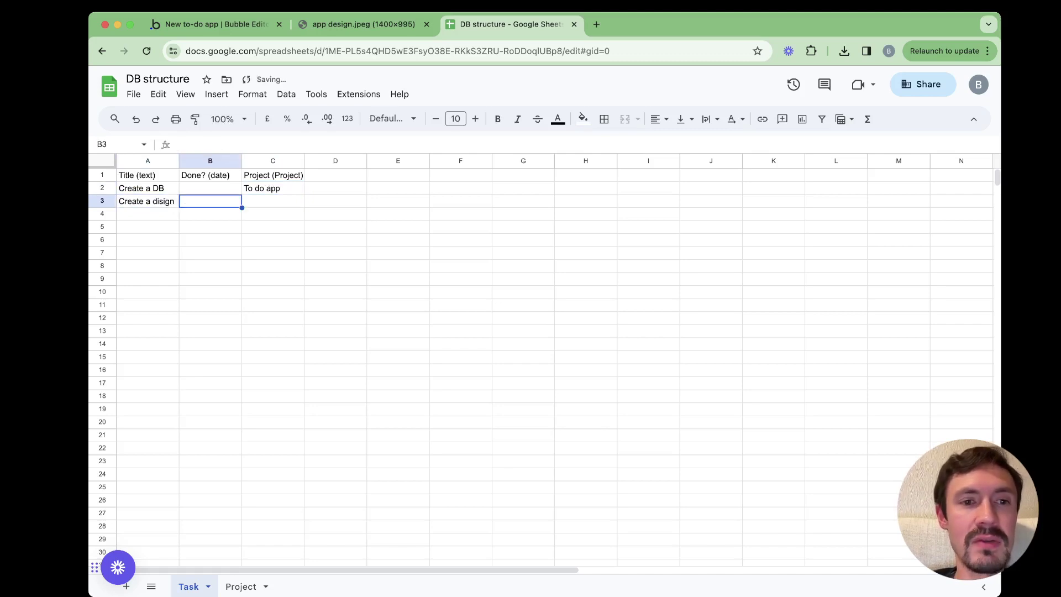
text(To do app)
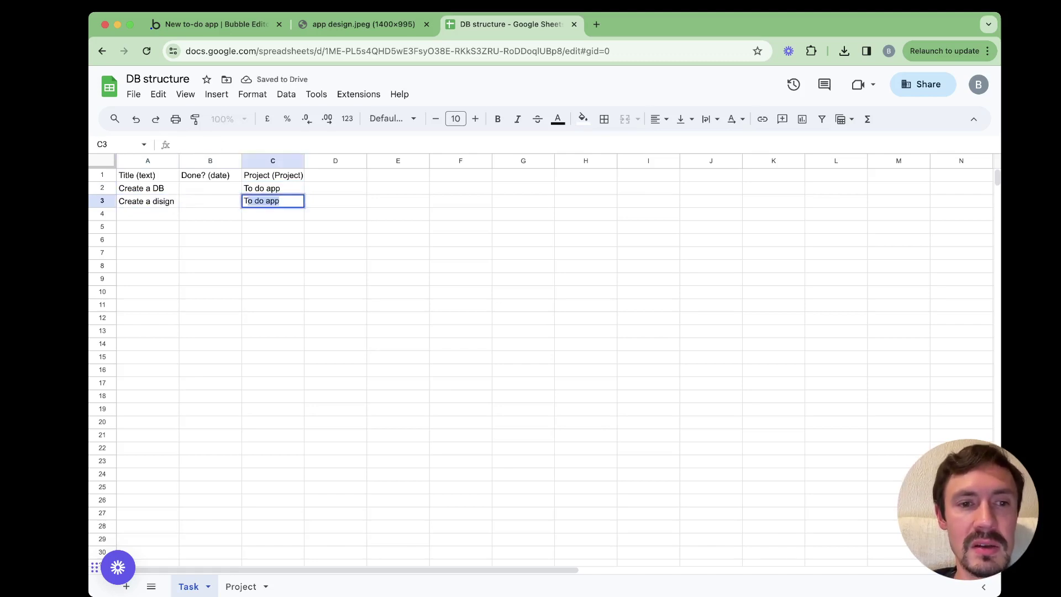
key(Tab)
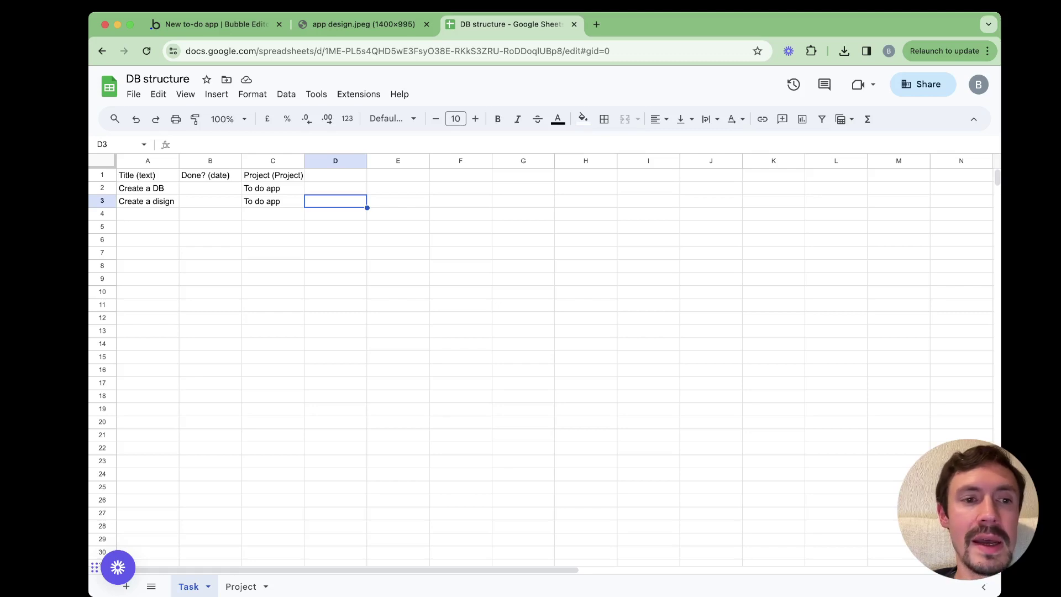
Add a fourth-row task Create workflows with project To do app
key(Return)
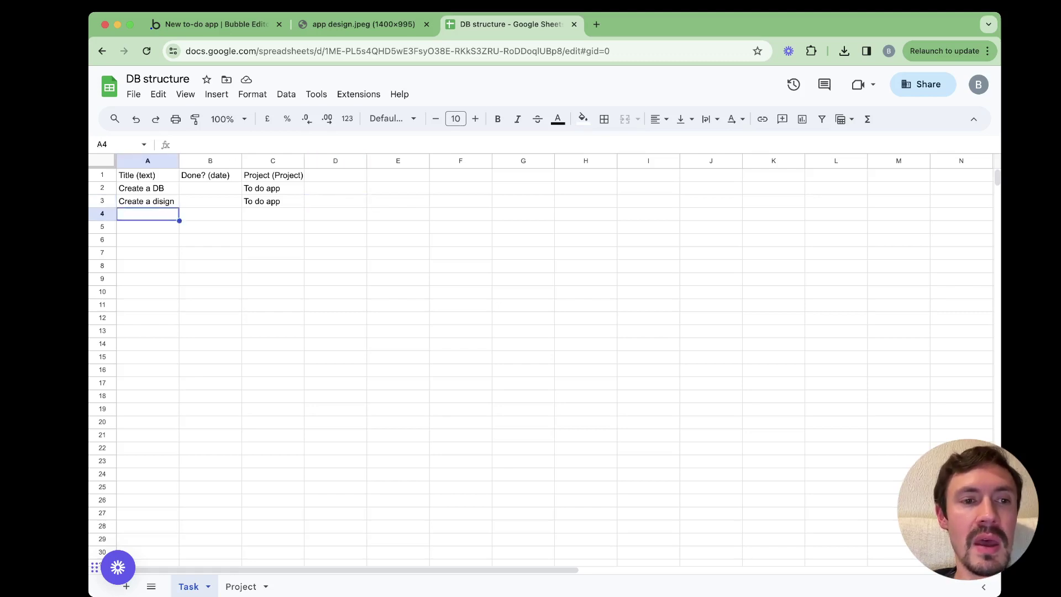
key(Return)
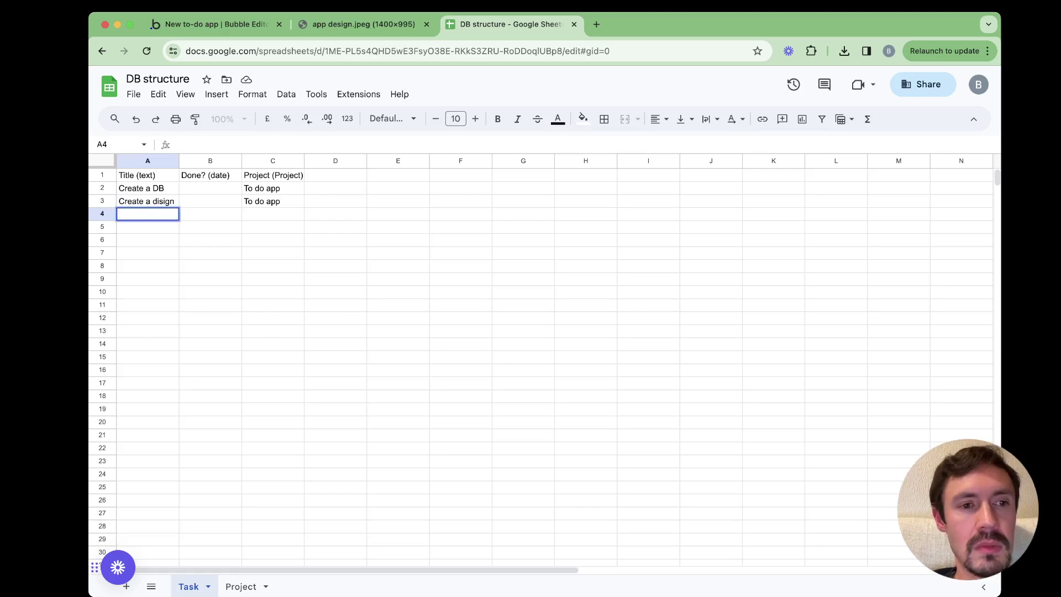
text(Create wor)
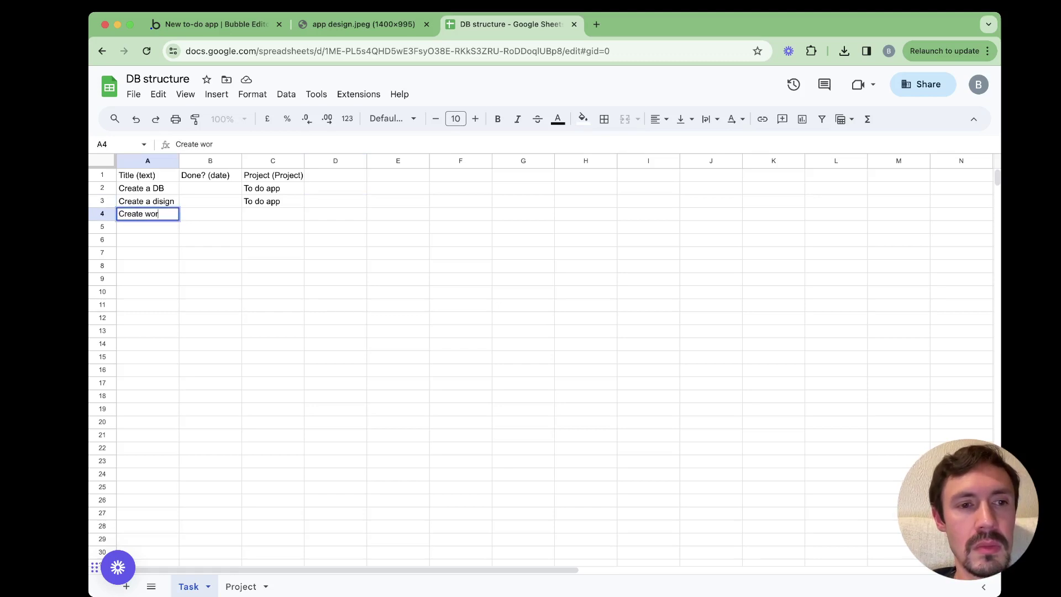
text(kflows)
key(Return)
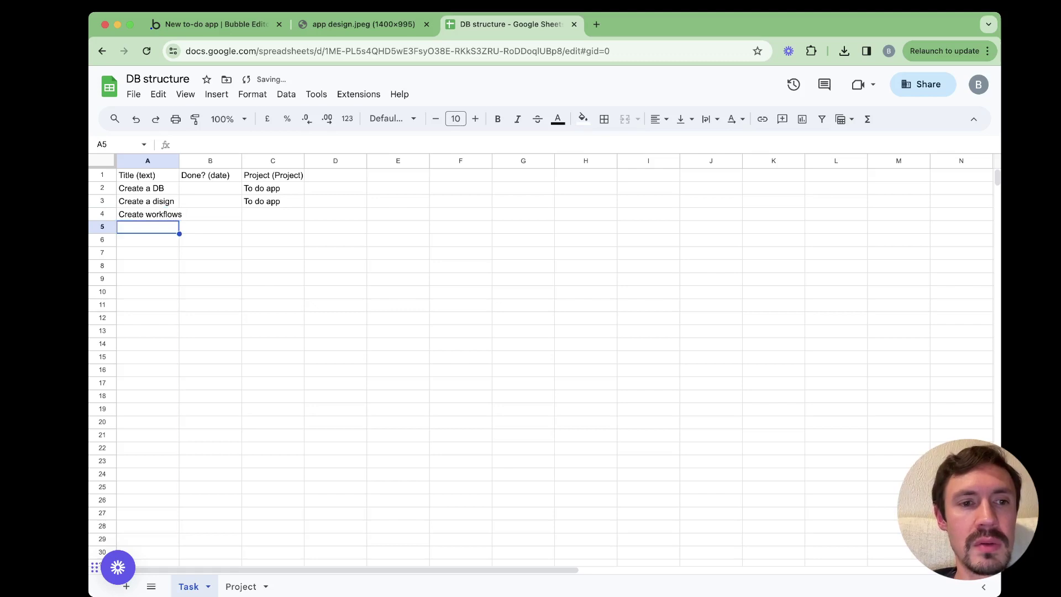
click(273, 214)
text(To do app)
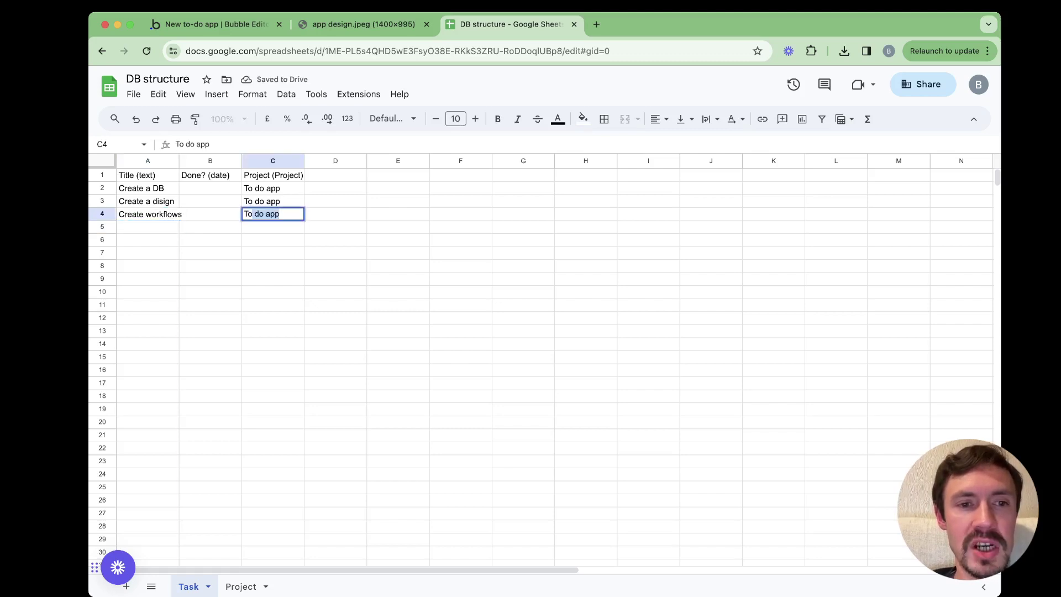
key(Return)
click(241, 587)
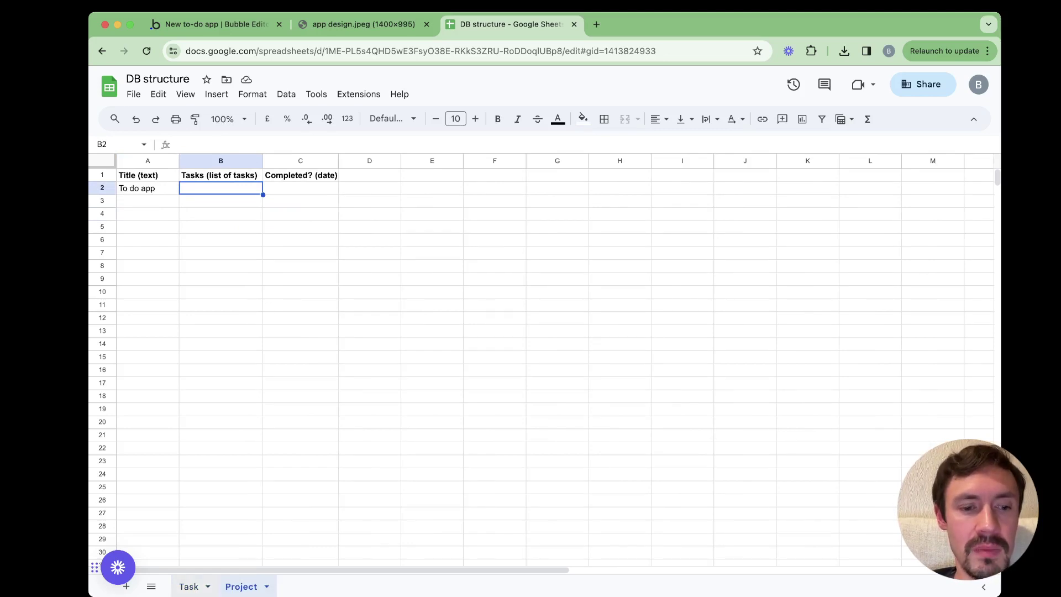
Copy the three task titles from the Task sheet into the To do app project's Tasks cell
click(189, 586)
drag(147, 188, 148, 214)
key(super+c)
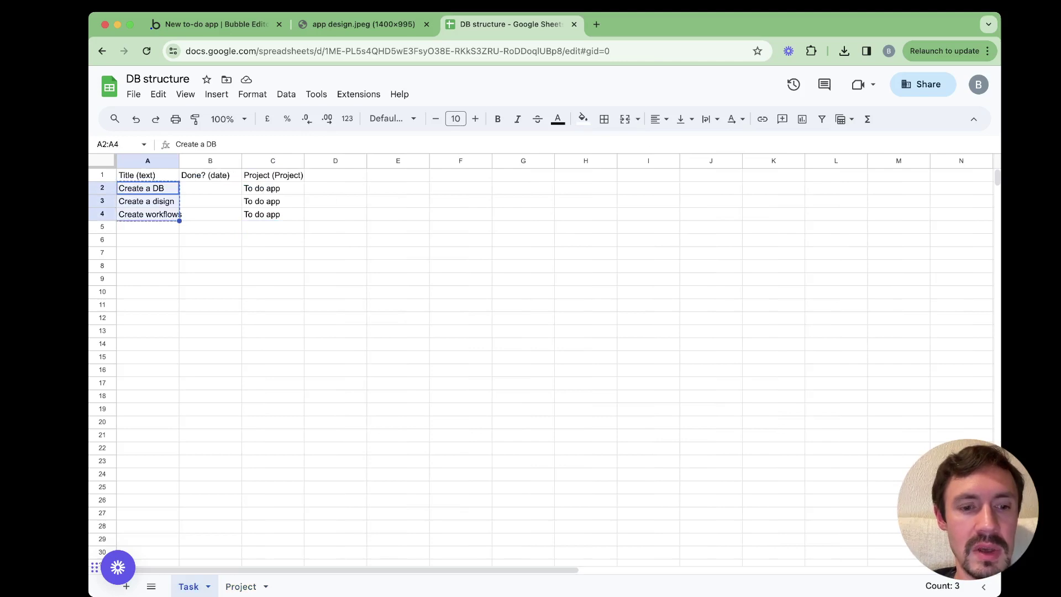
key(alt+Down)
key(Return)
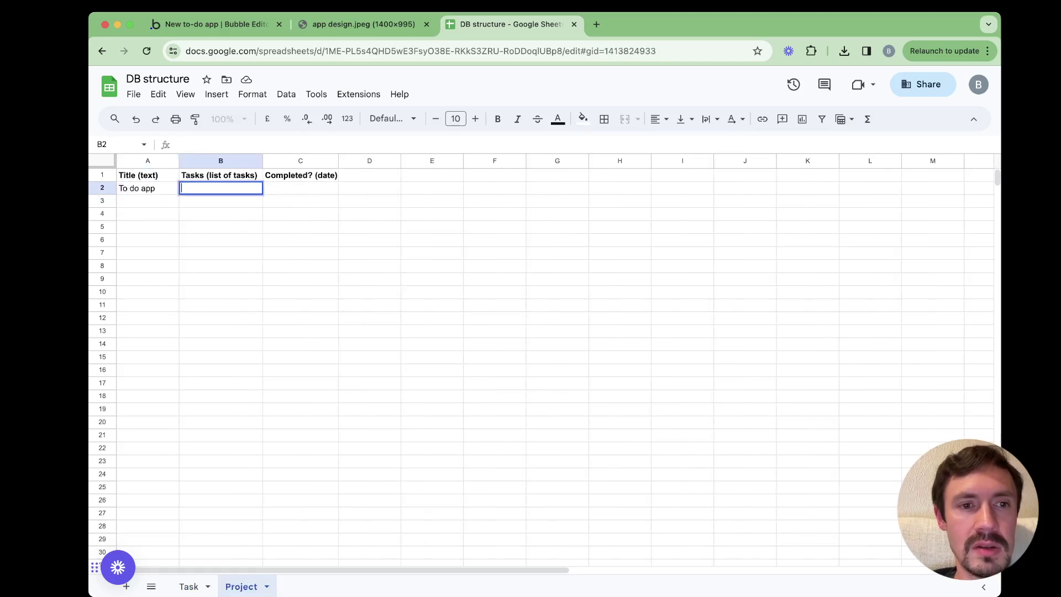
key(super+v)
key(Return)
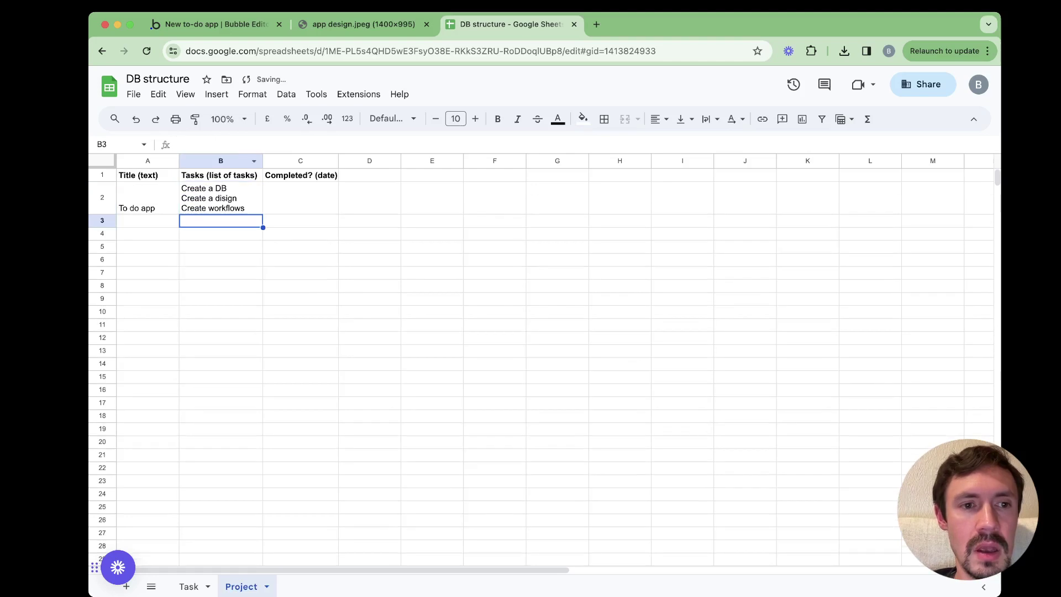
Correct 'disign' to 'design' in the project's task list and in the Task sheet's A3
click(220, 198)
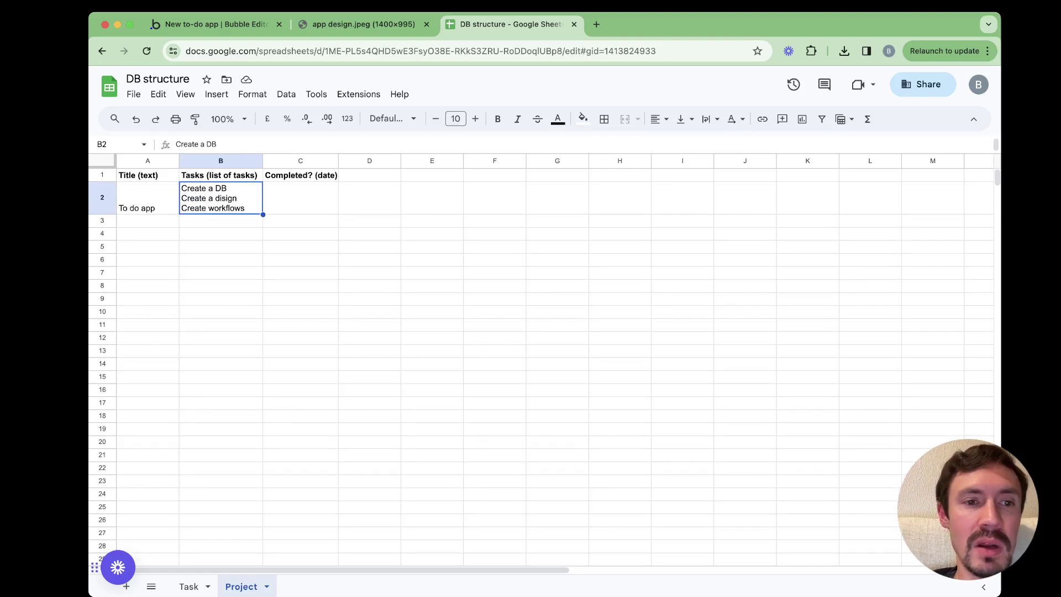
key(Return)
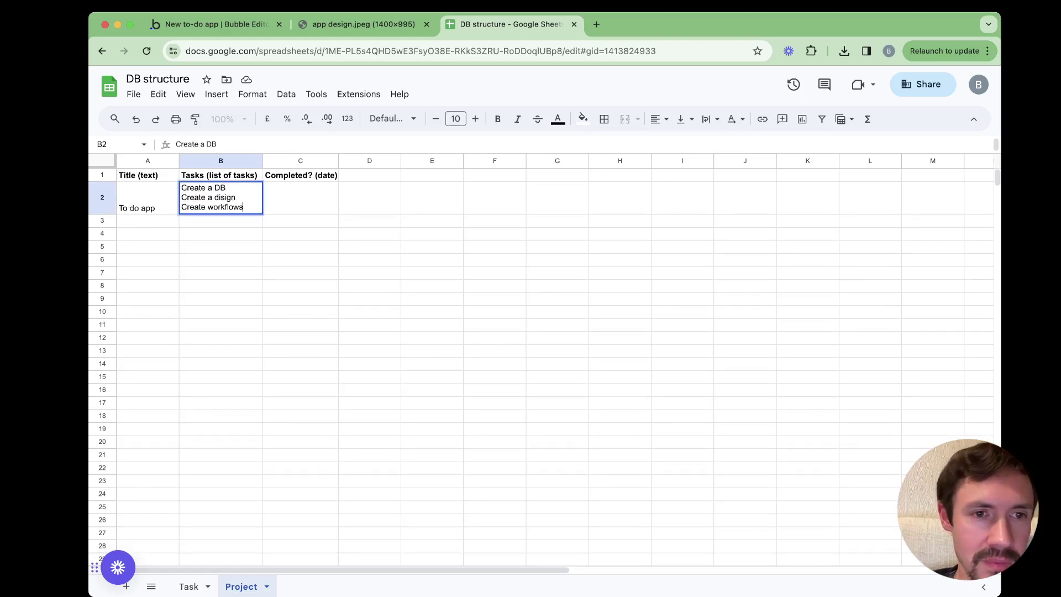
click(220, 197)
key(BackSpace)
text(e)
key(Return)
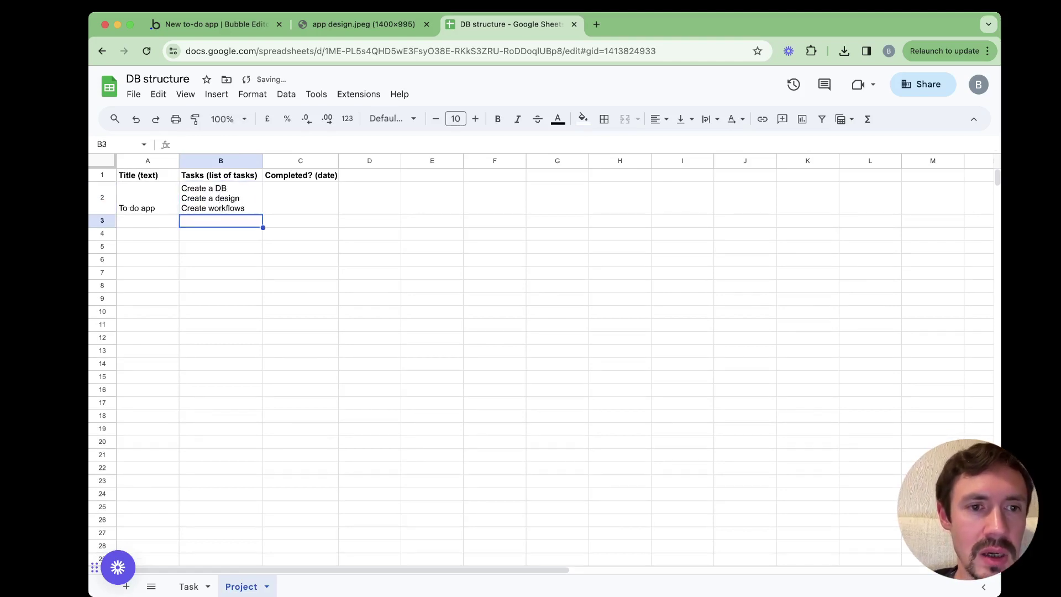
click(189, 587)
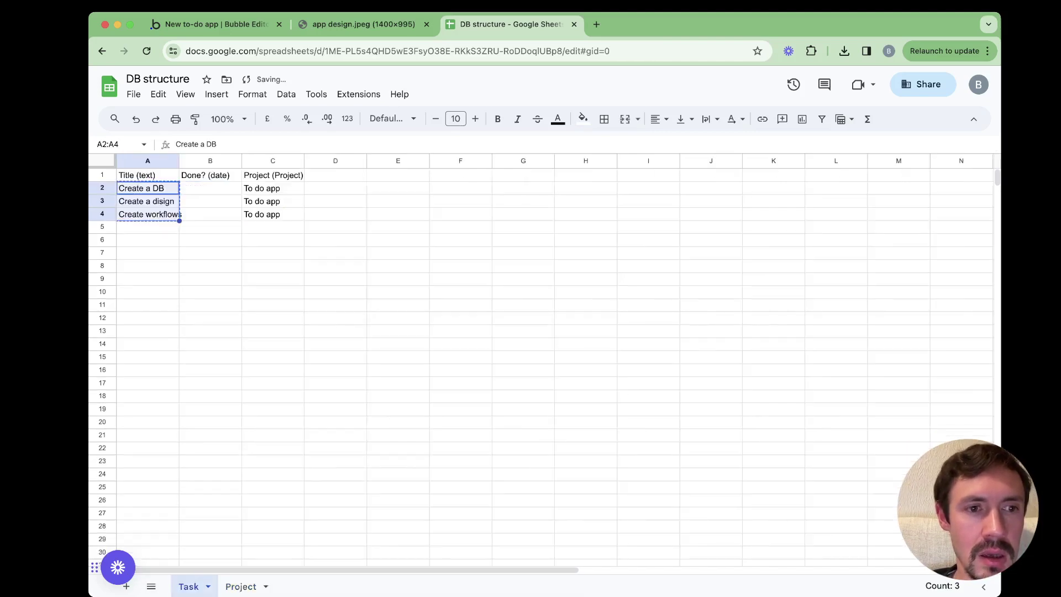
click(160, 200)
double_click(160, 200)
key(BackSpace)
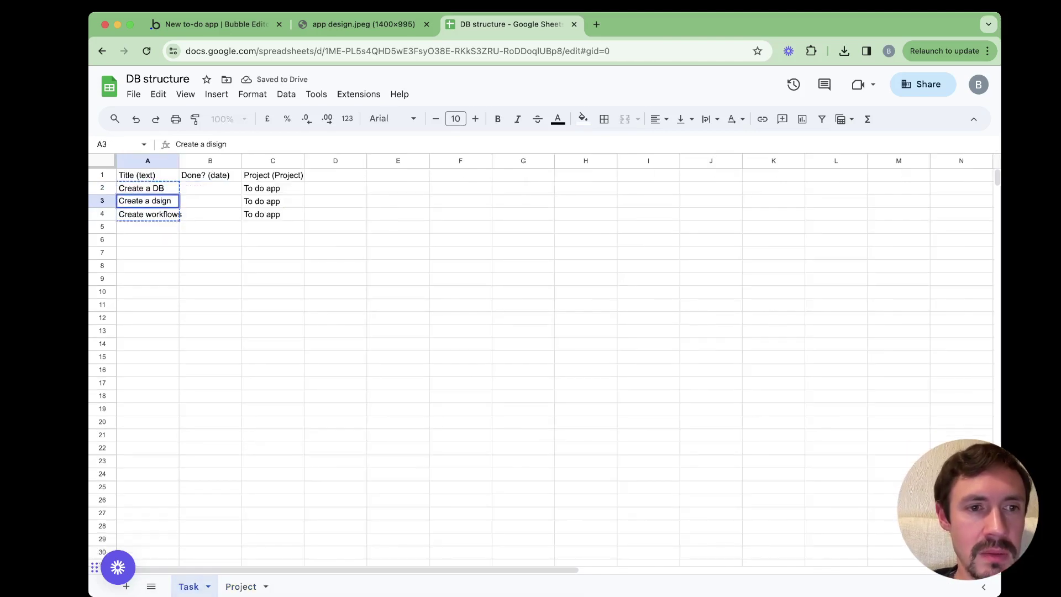
text(e)
key(Return)
Review the To do app project's title and task list on the Project sheet
click(241, 586)
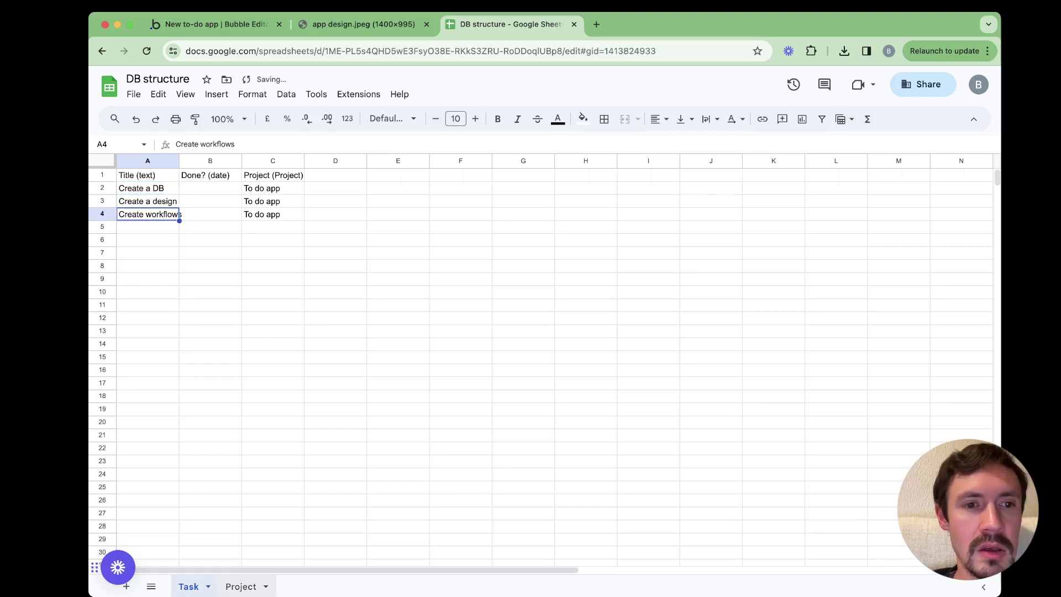
click(148, 198)
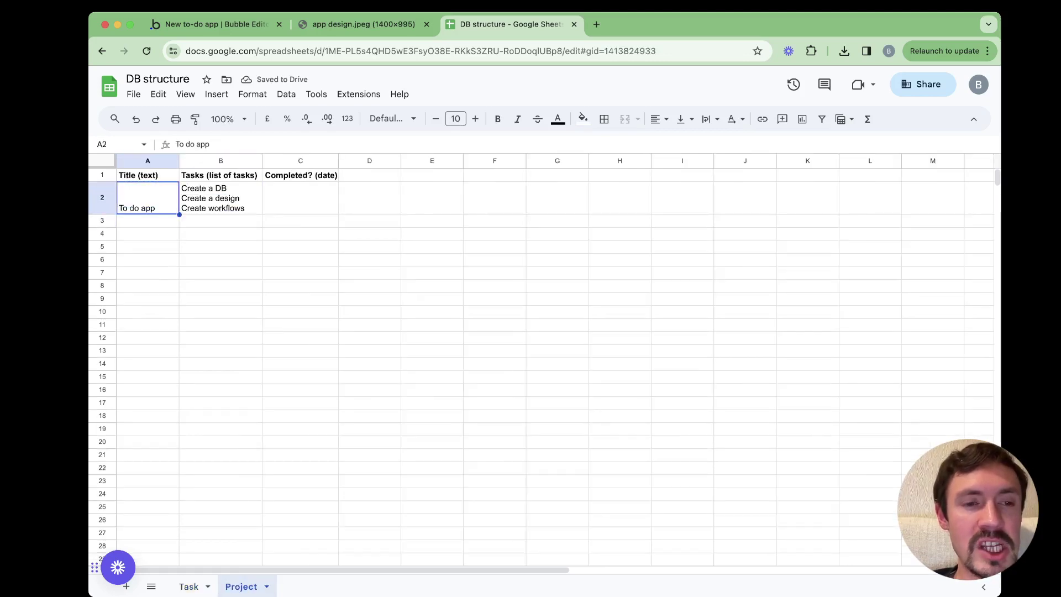
click(220, 198)
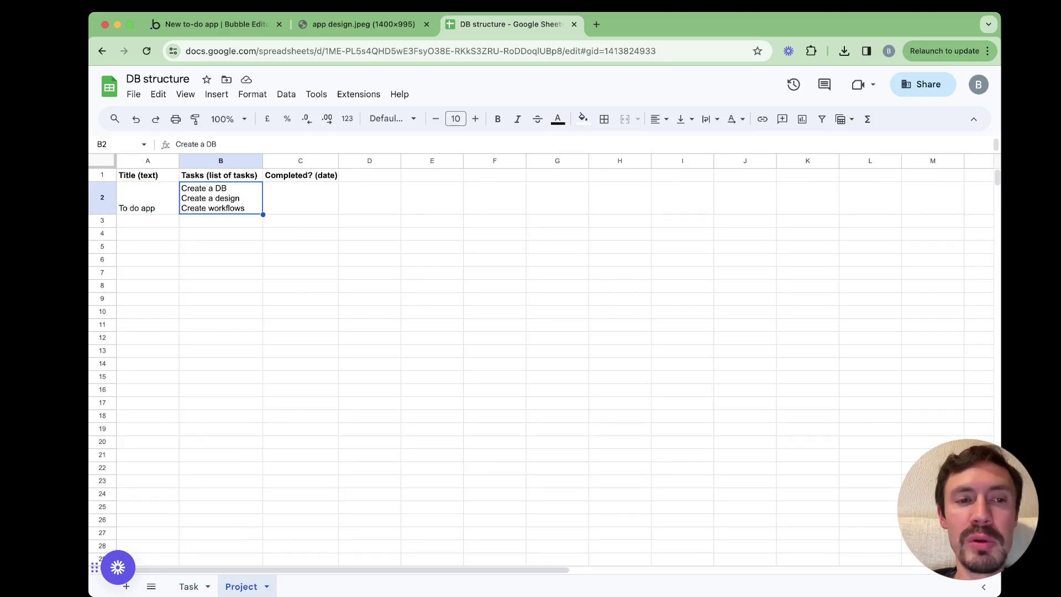
click(147, 197)
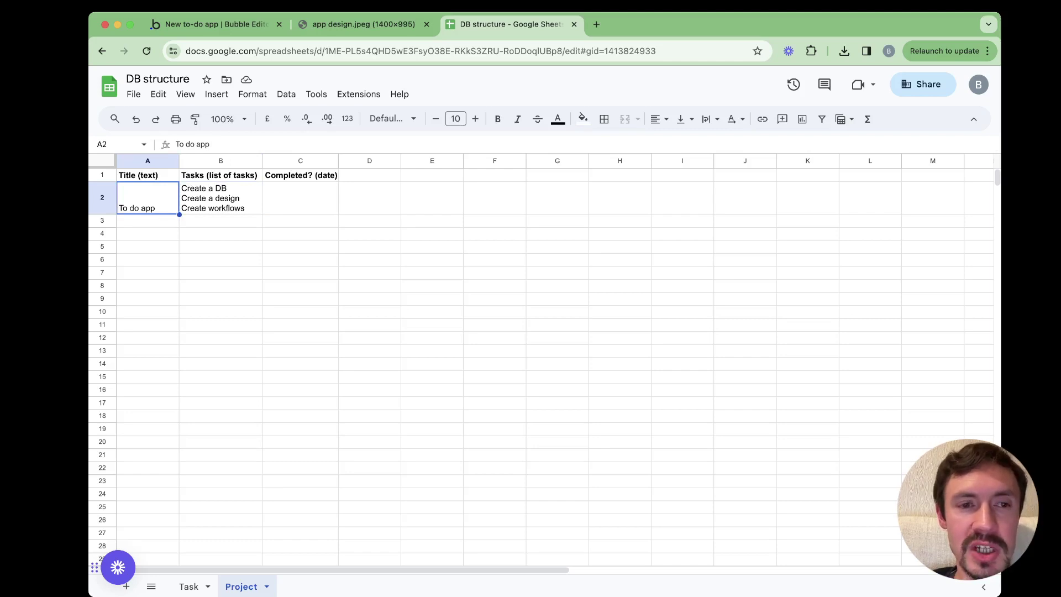
click(220, 198)
Enter 18 Nov 2023 as the To do app project's Completed? date
click(301, 197)
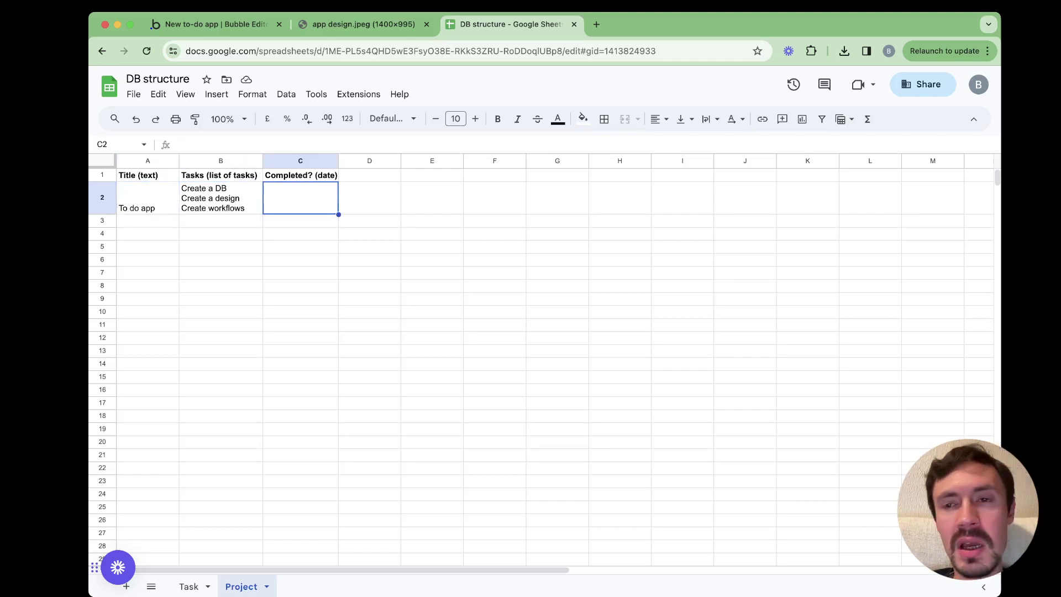
key(Return)
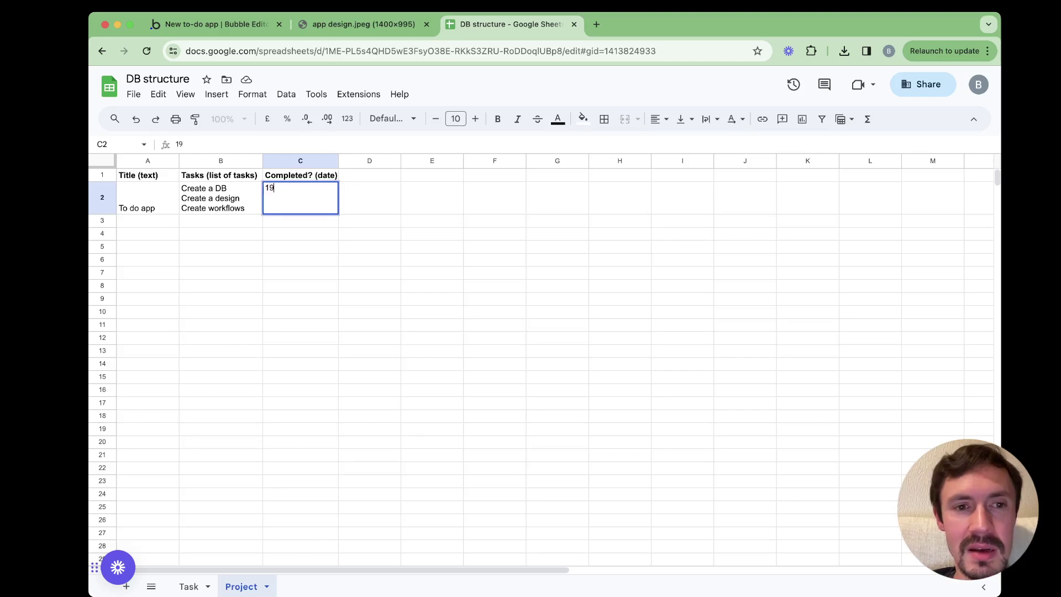
text(18 Nov)
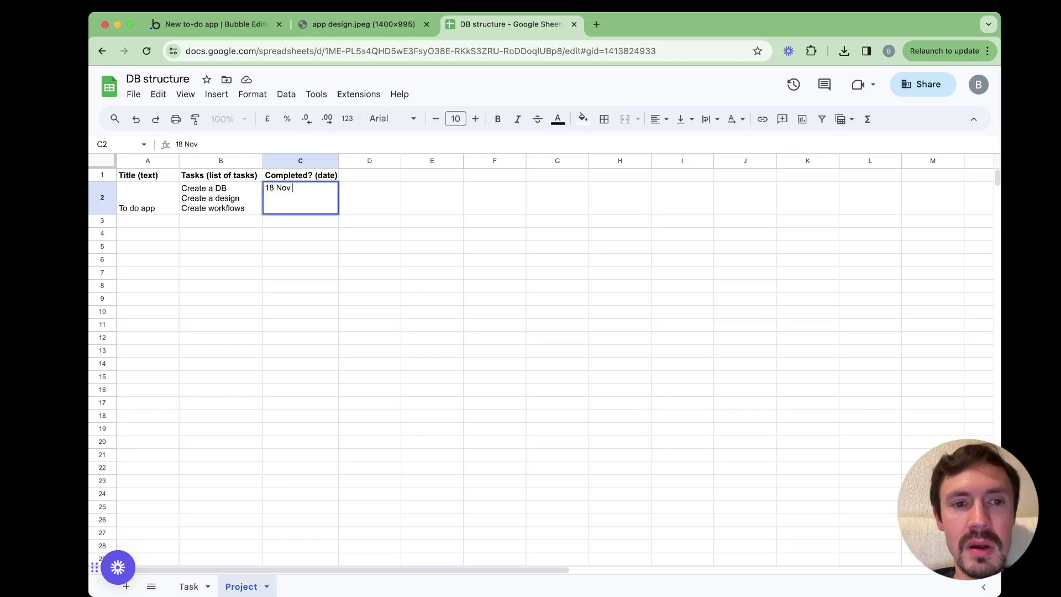
text( 2023)
key(Return)
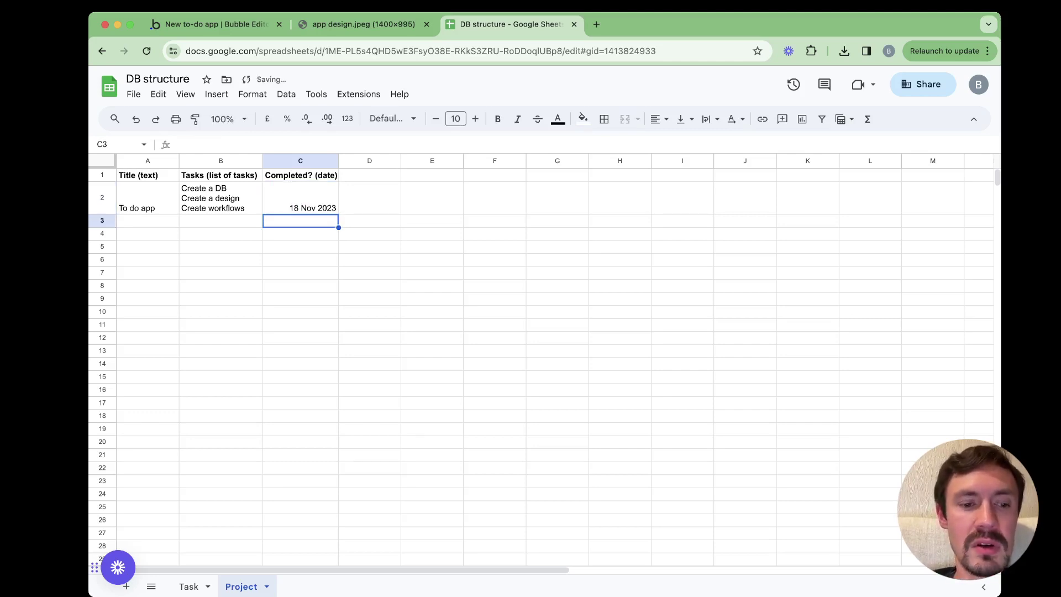
Set done dates 10 Nov 2023 for Create a DB and 15 Nov 2023 for Create a design, leaving Create workflows blank
click(188, 586)
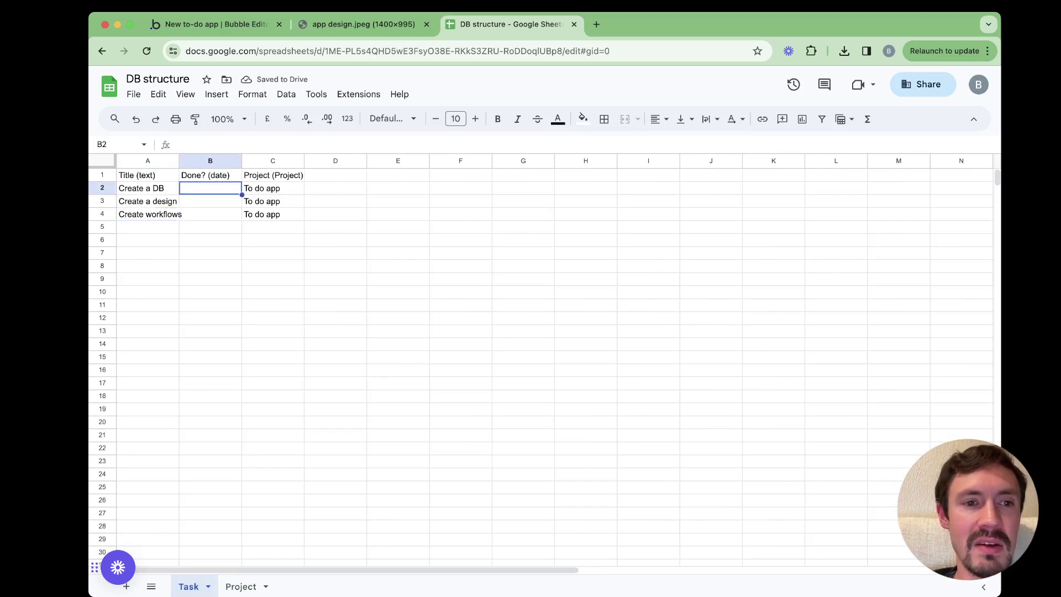
text(10)
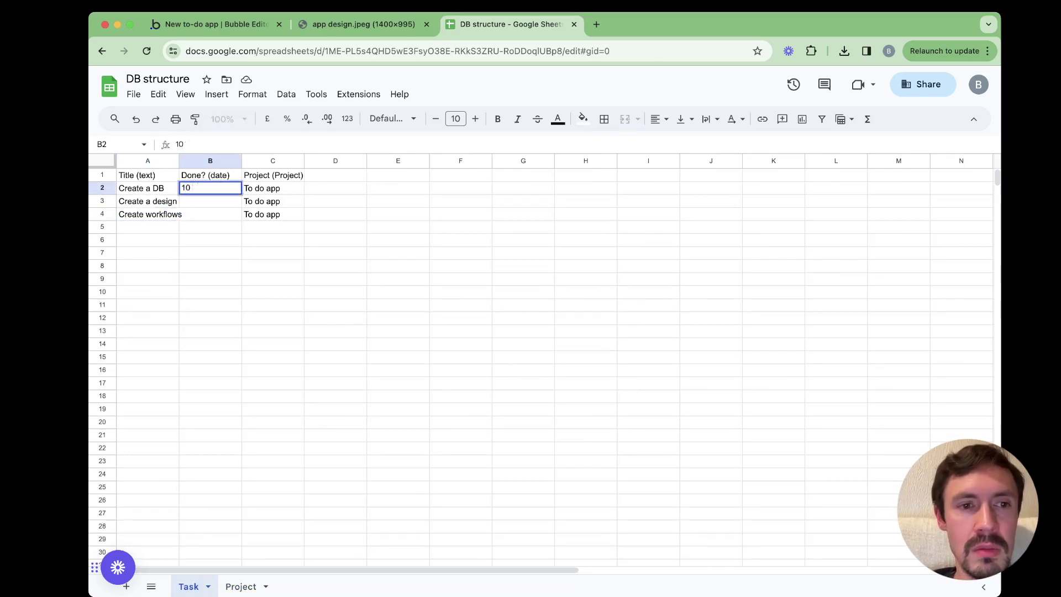
text( Nov 2023)
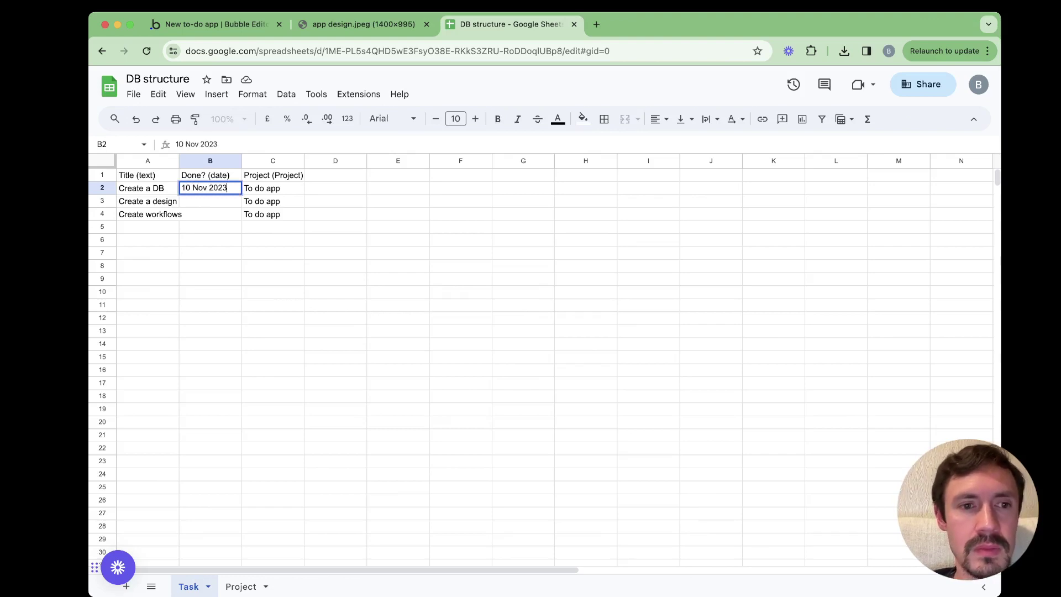
key(Return)
text(15)
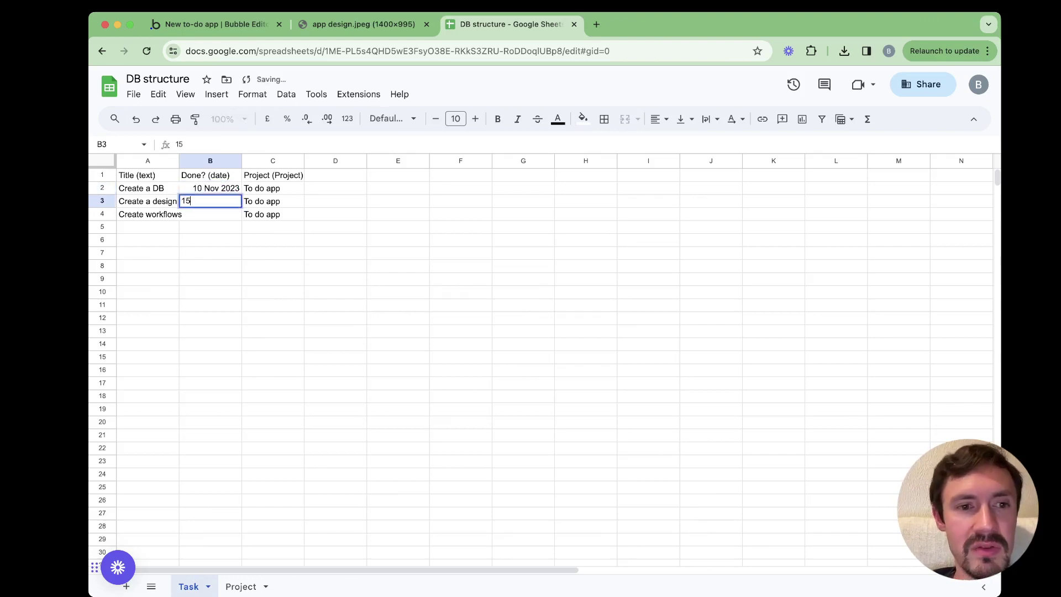
text( Ni)
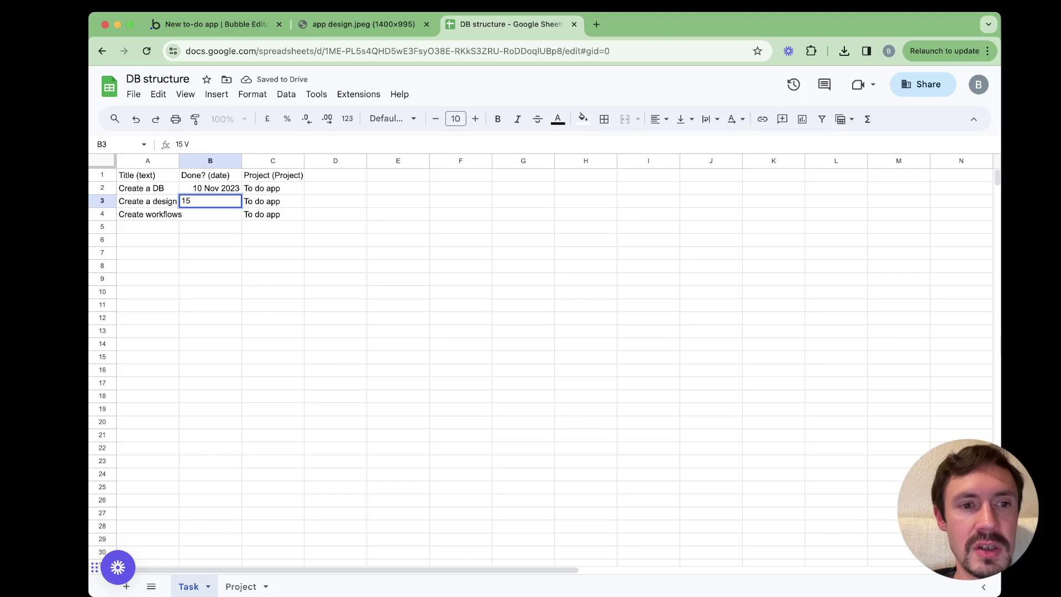
text(ov 2023)
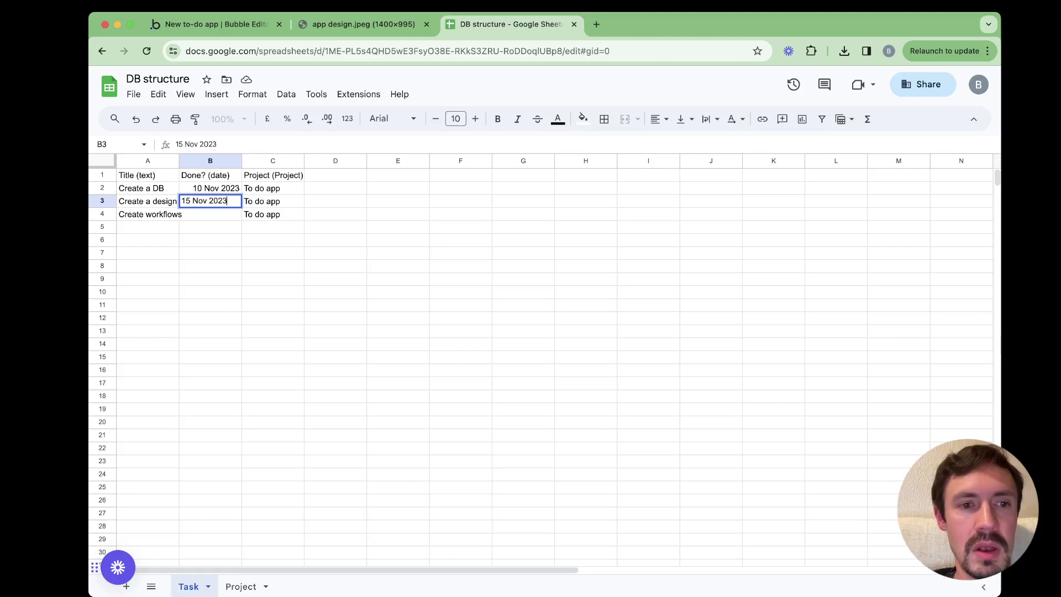
key(Return)
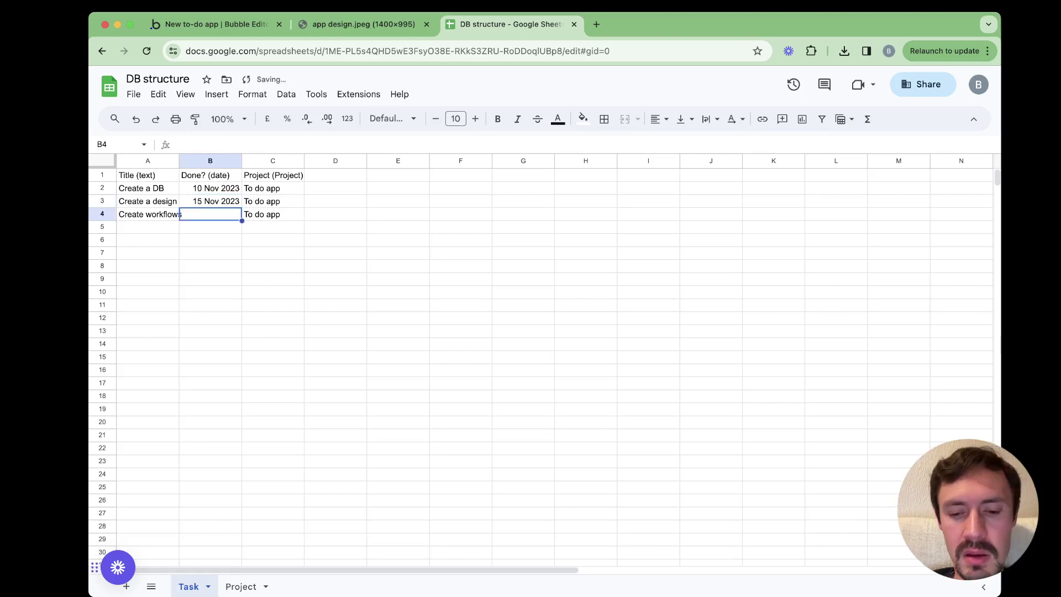
text(18 Nov)
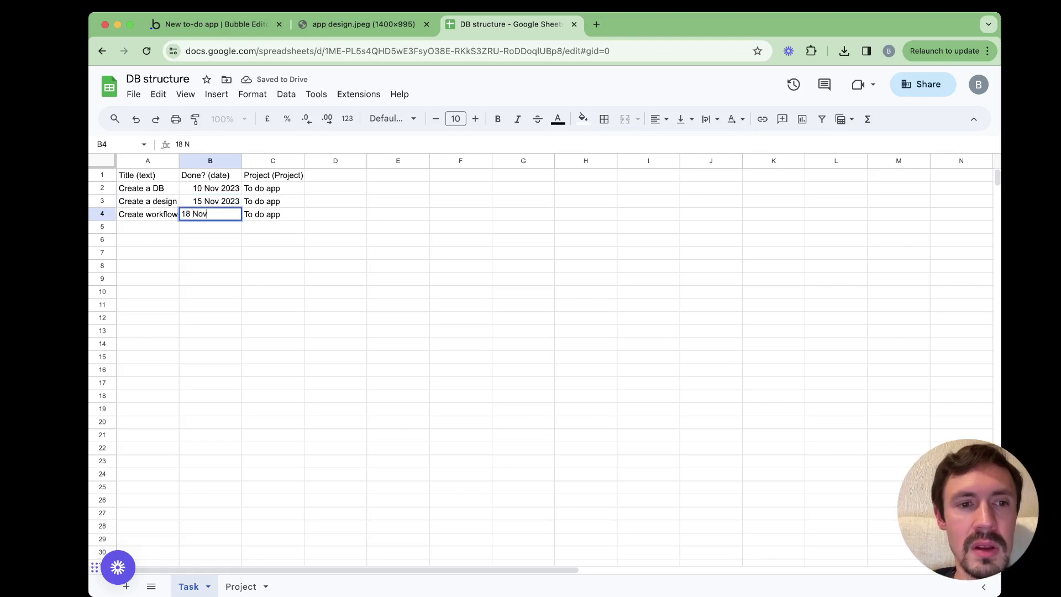
text( 203)
key(BackSpace)
key(BackSpace)
key(BackSpace)
key(BackSpace)
key(BackSpace)
key(BackSpace)
key(BackSpace)
key(BackSpace)
key(BackSpace)
key(BackSpace)
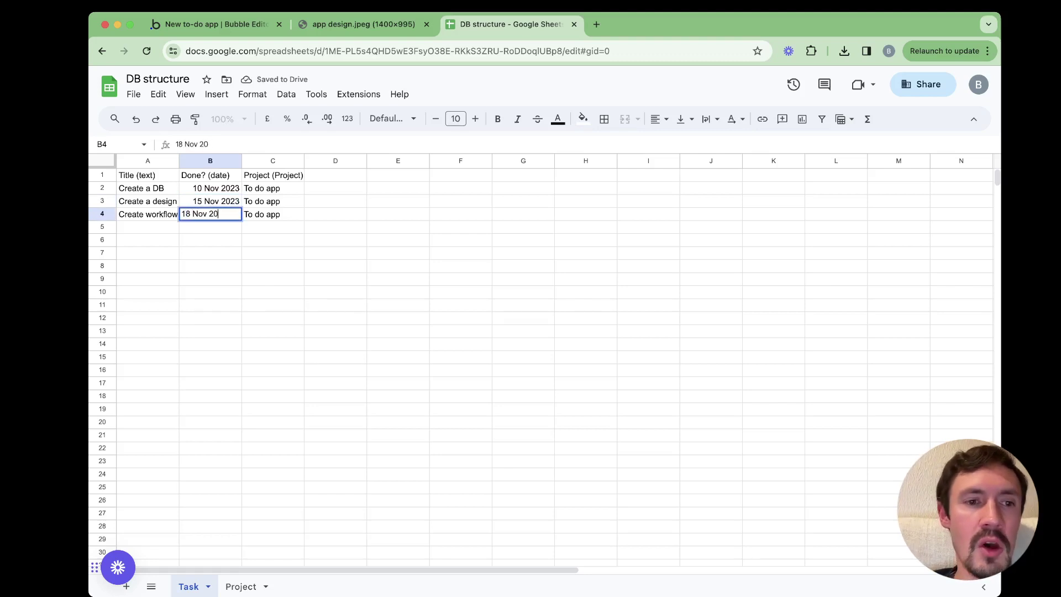
key(Return)
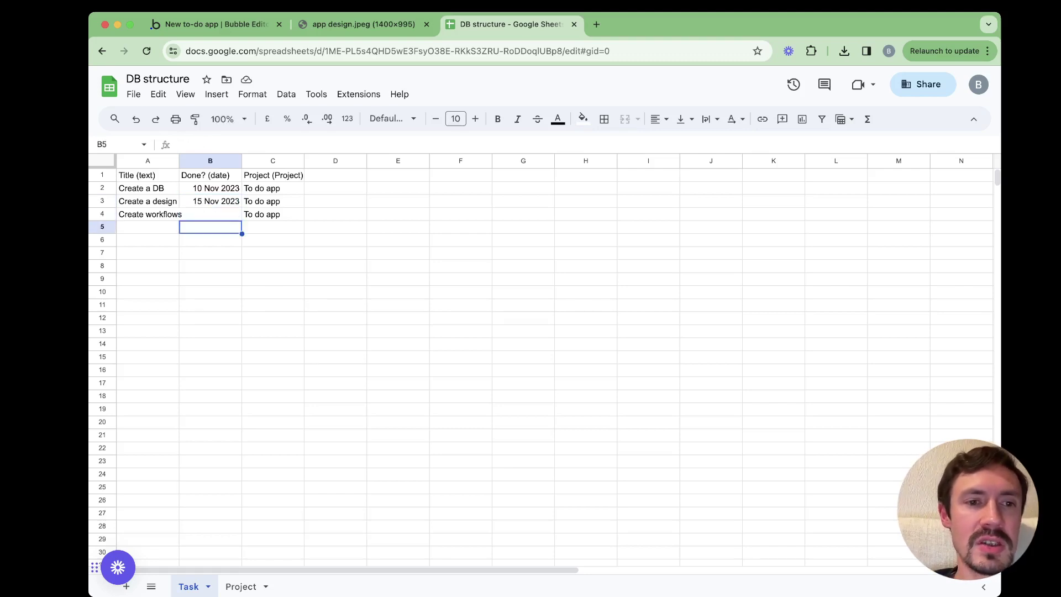
click(211, 215)
Clear the project's Completed? date on the Project sheet
click(241, 587)
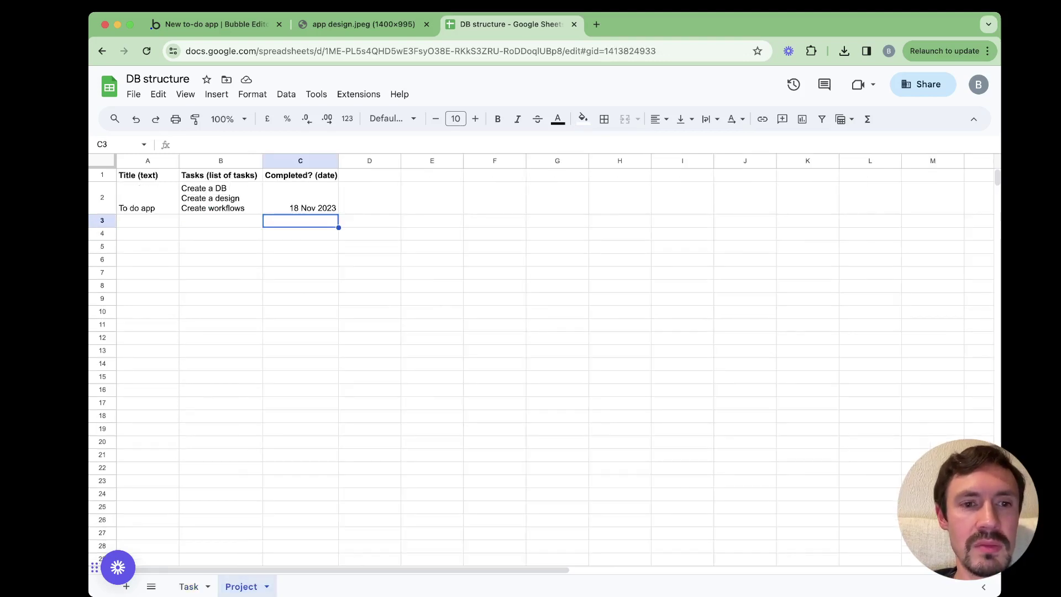
click(300, 198)
key(Delete)
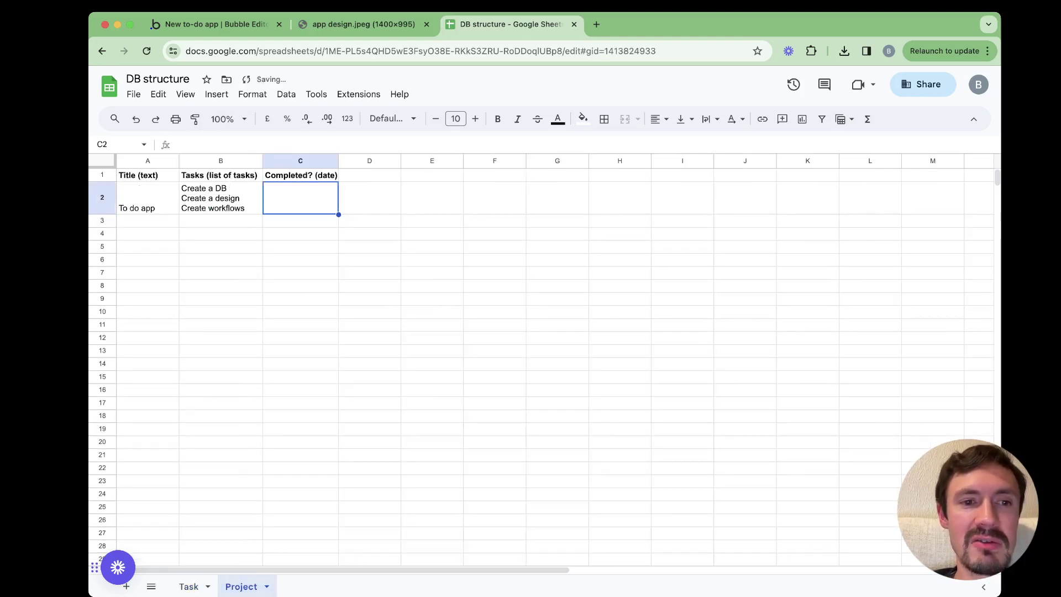
click(301, 233)
click(189, 587)
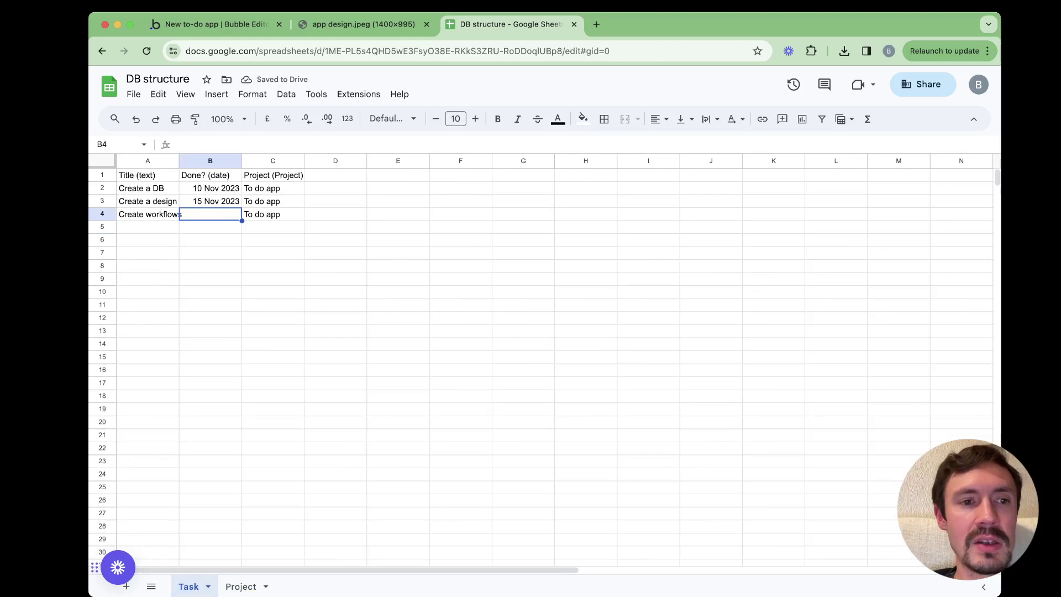
click(241, 586)
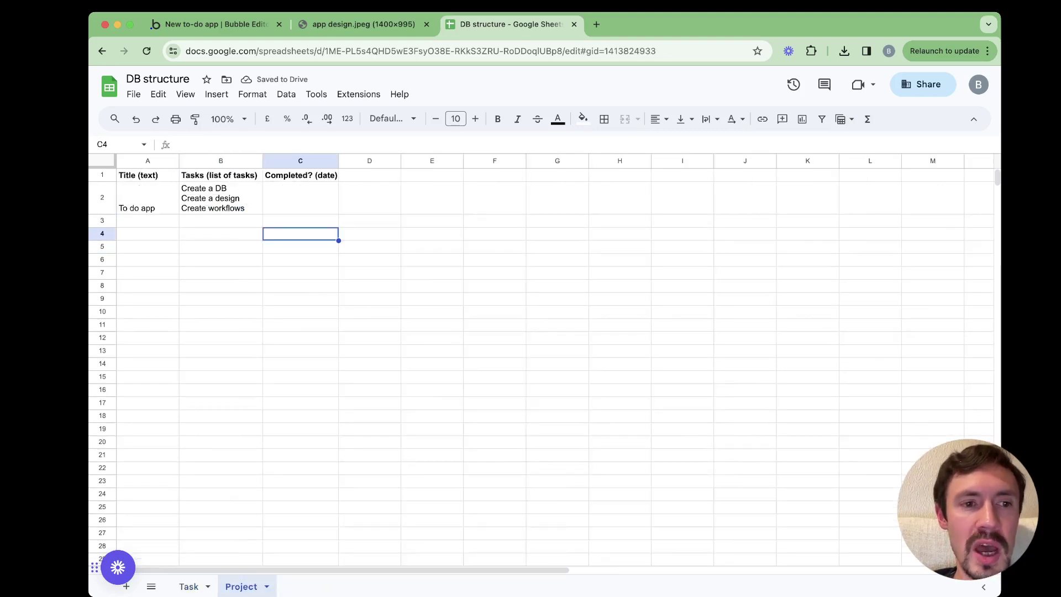
click(189, 587)
Bold the Task sheet's header row and check the tasks' done dates
click(102, 175)
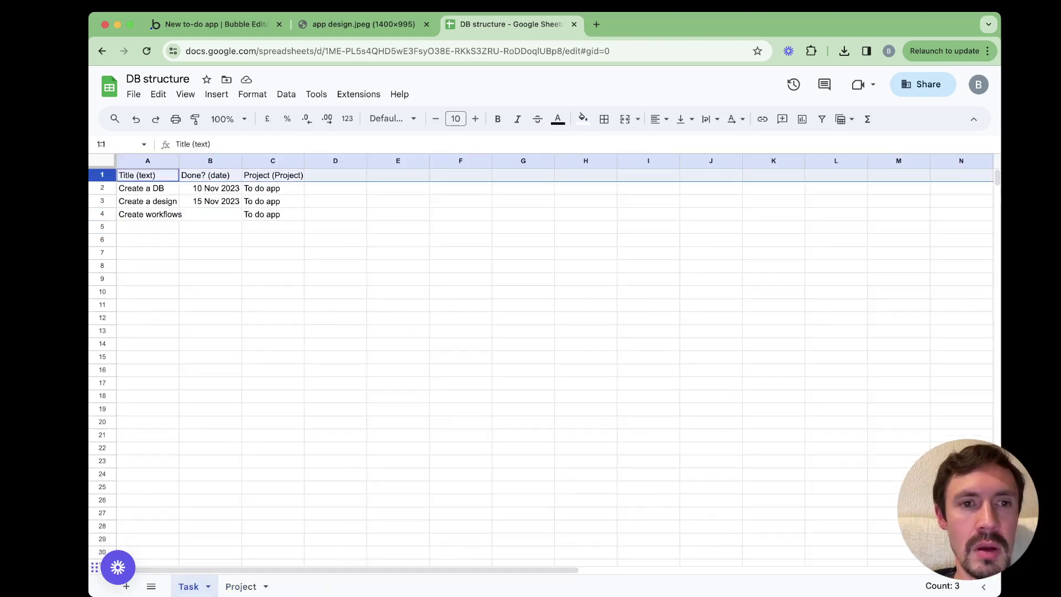
click(498, 119)
click(273, 202)
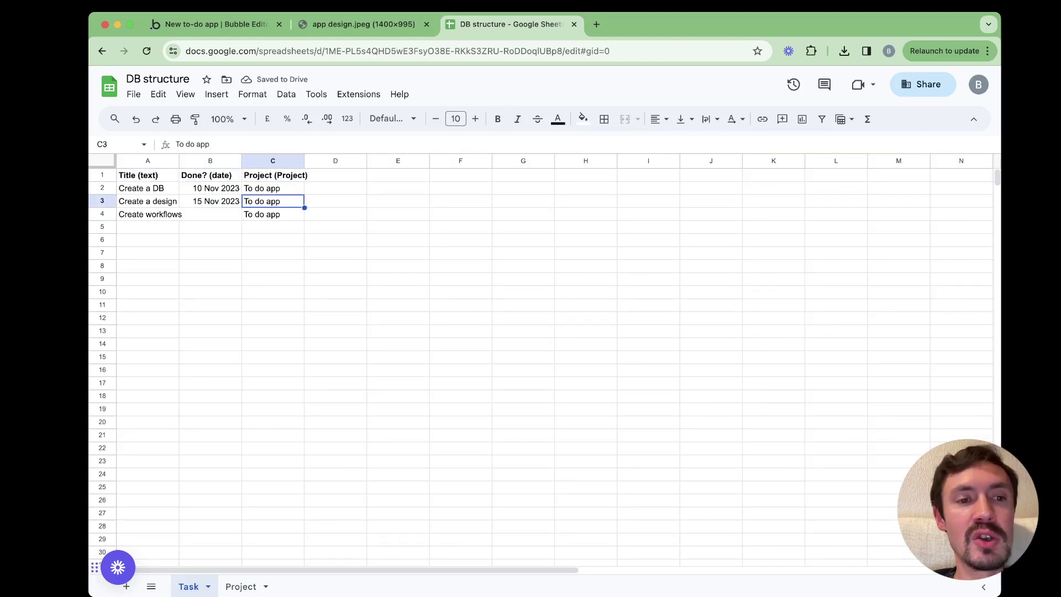
click(210, 188)
click(210, 201)
click(210, 189)
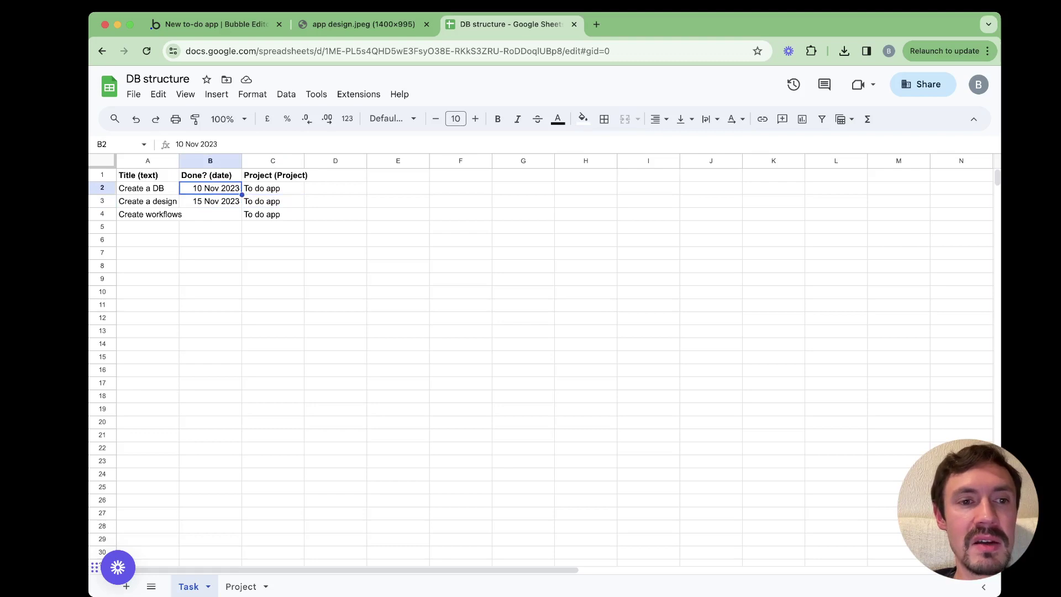
click(210, 215)
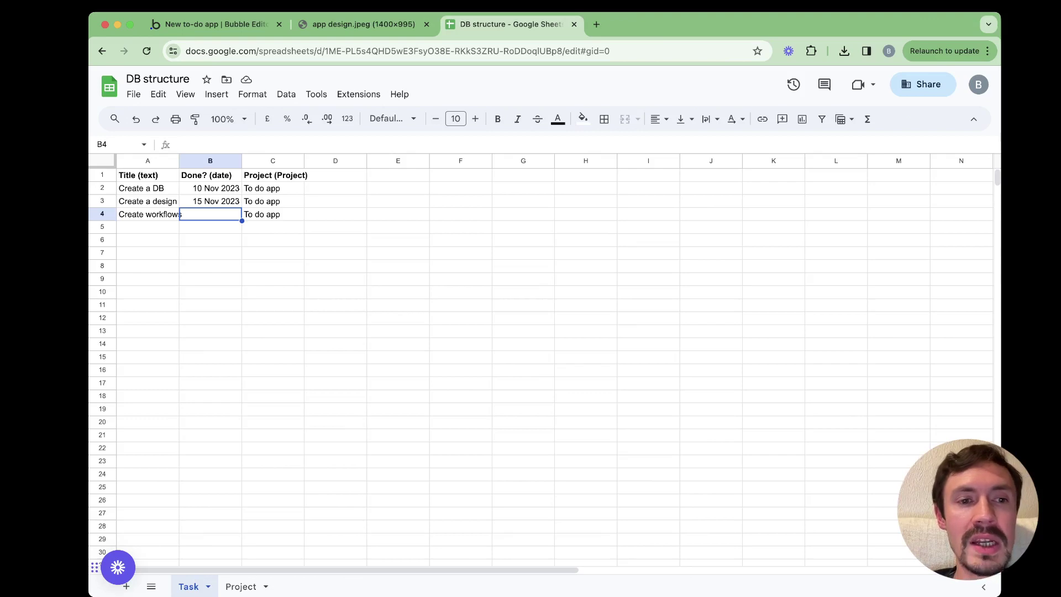
Enter 18 Nov 2023 as the completed date for Create workflows and the To do app project
text(18)
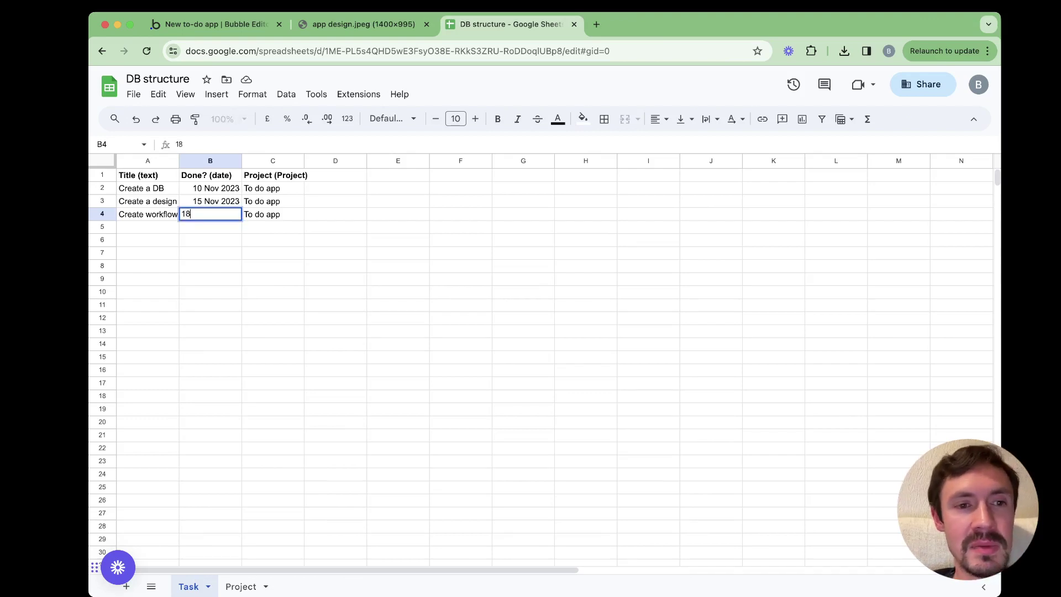
text( Nov 2023)
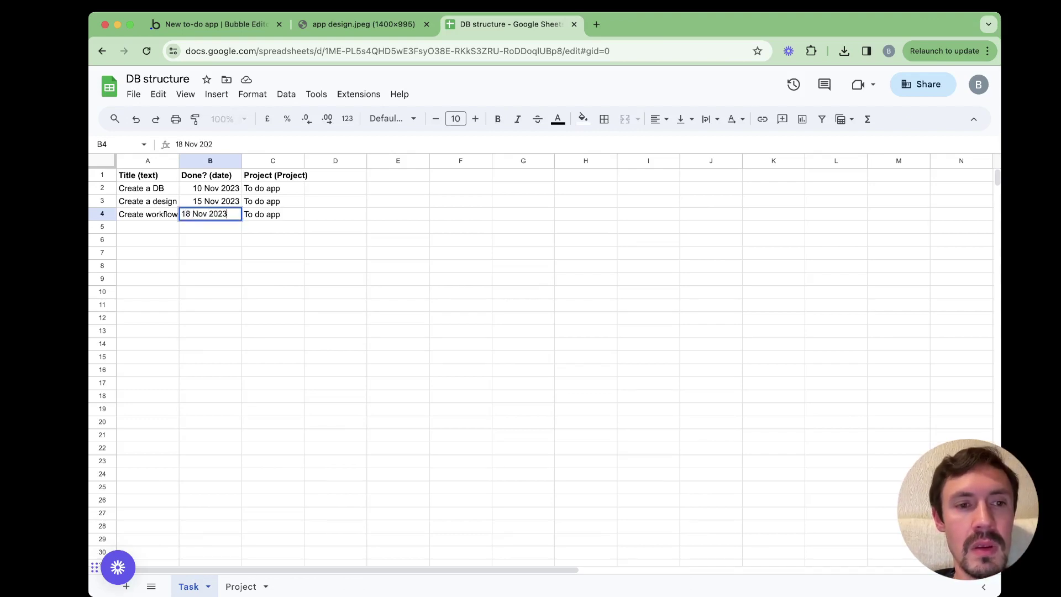
key(Return)
click(241, 587)
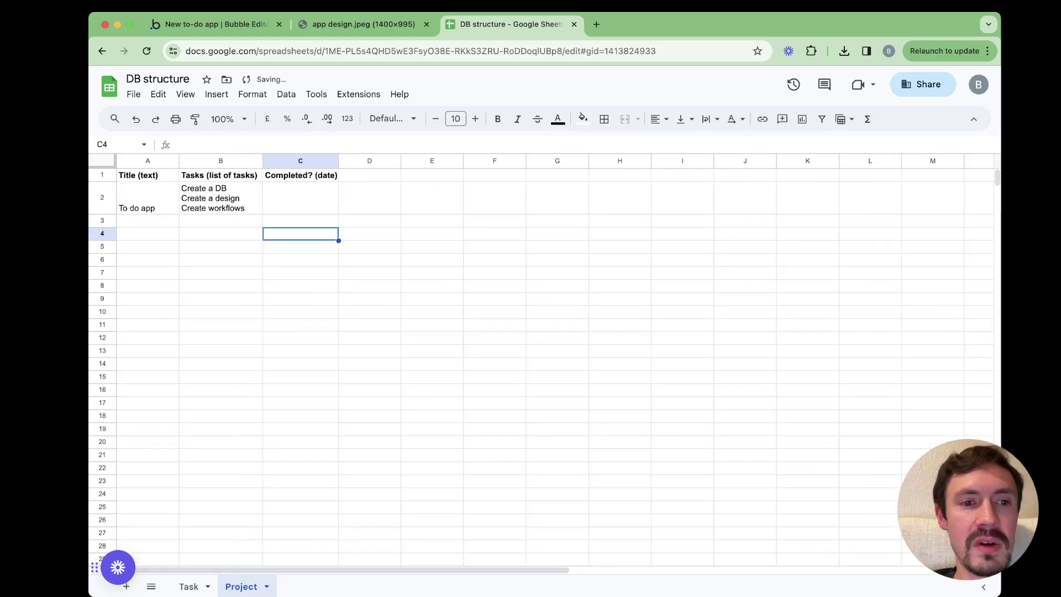
key(Return)
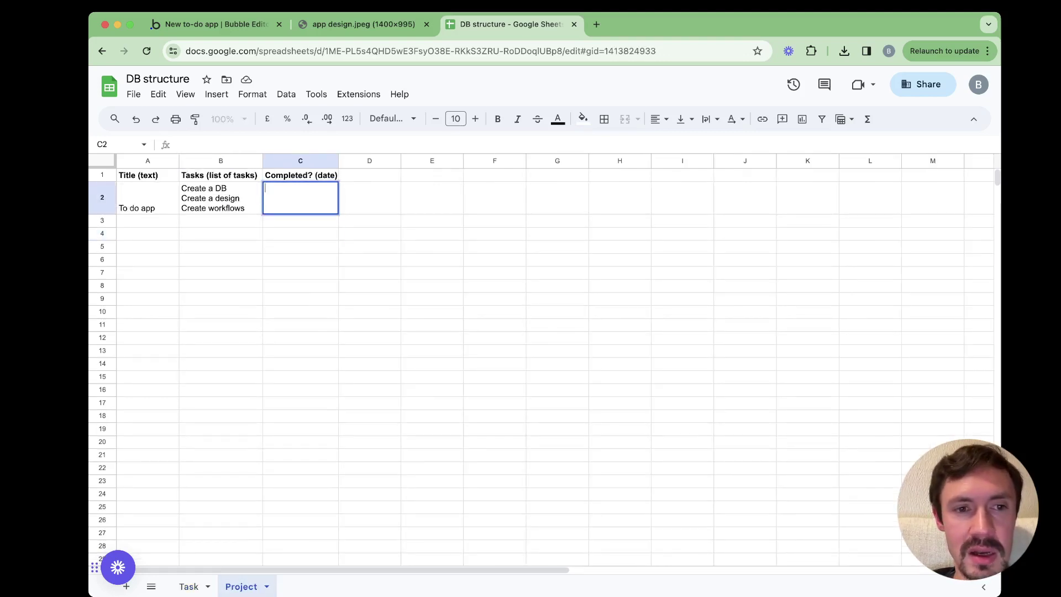
text(18 Nov)
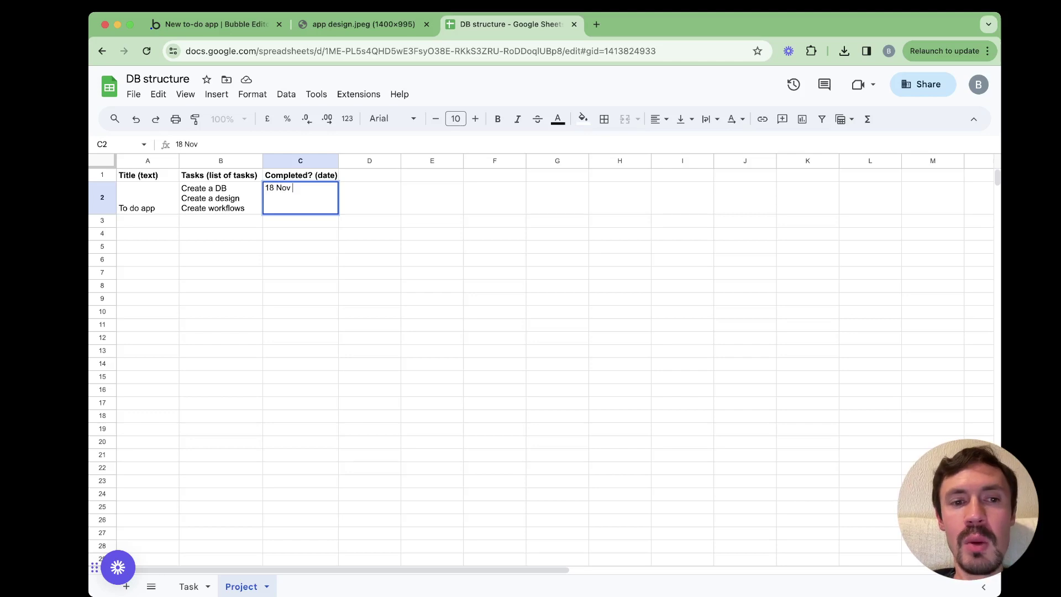
text( 2023)
key(Return)
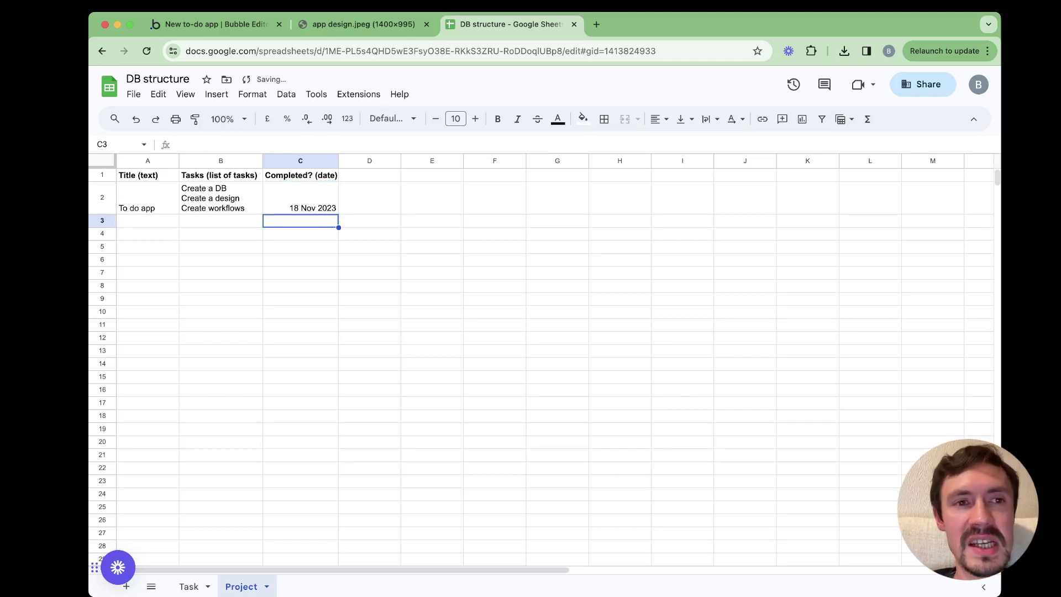
key(super+1)
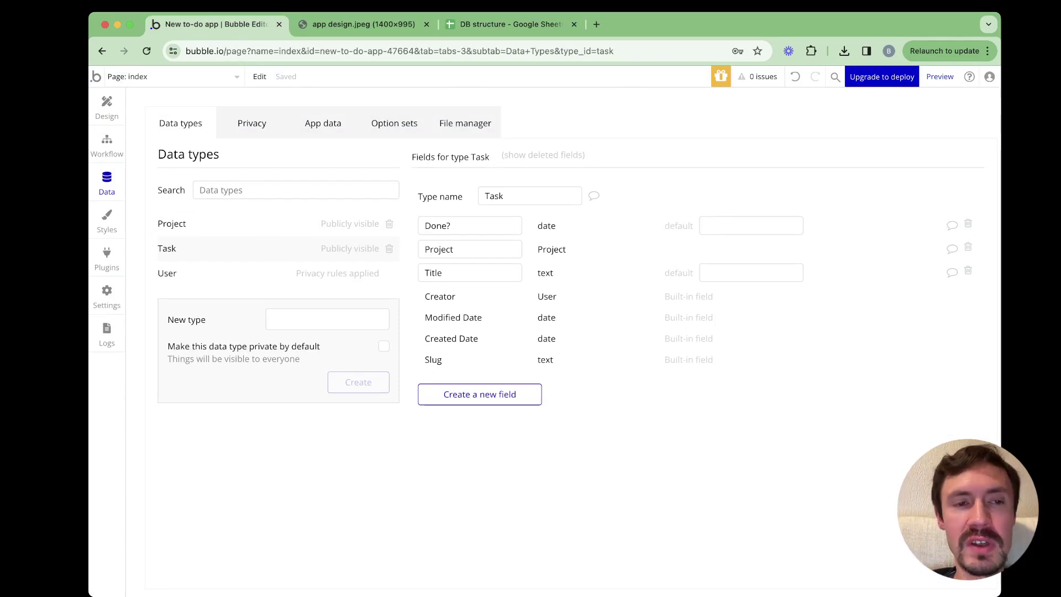
Review the Title, Tasks and Completed? headers in the DB structure spreadsheet
click(511, 25)
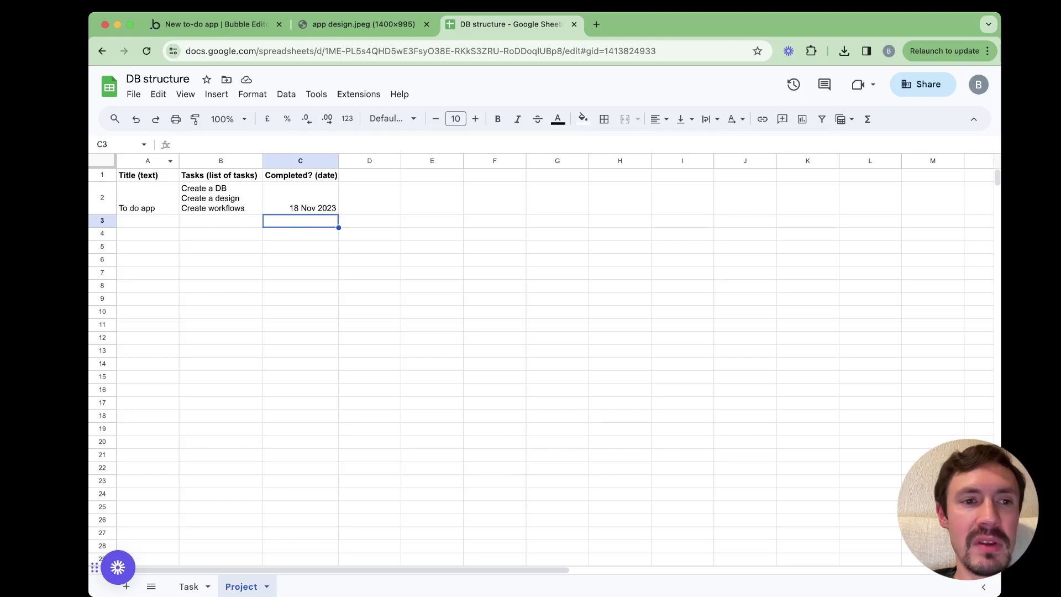
click(147, 175)
click(221, 175)
click(300, 175)
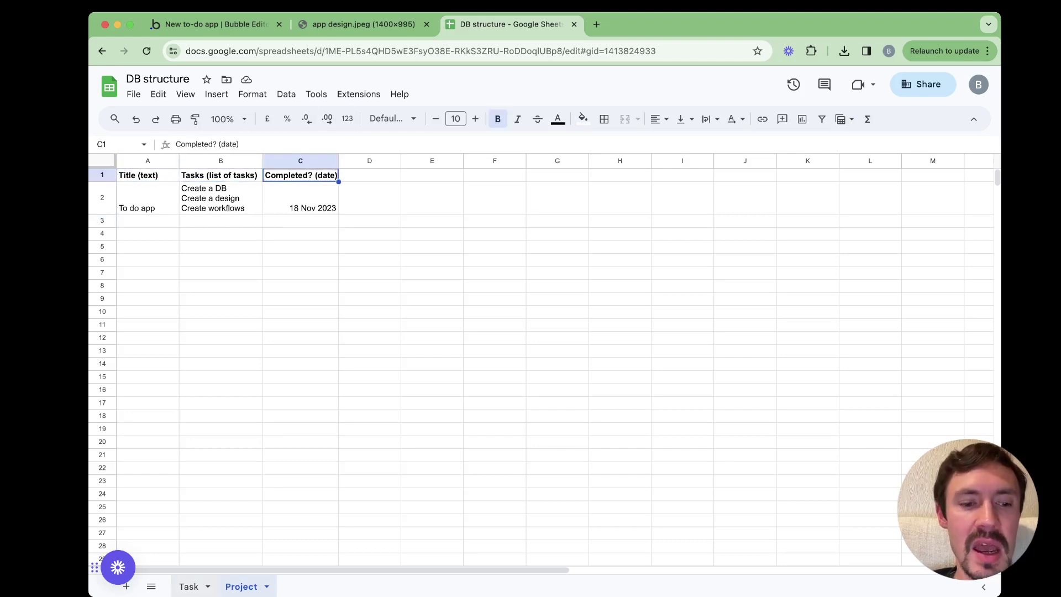
Compare the Task and Project sheets' sample rows, then open Bubble's App data
click(189, 587)
key(alt+Down)
key(alt+Up)
key(alt+Down)
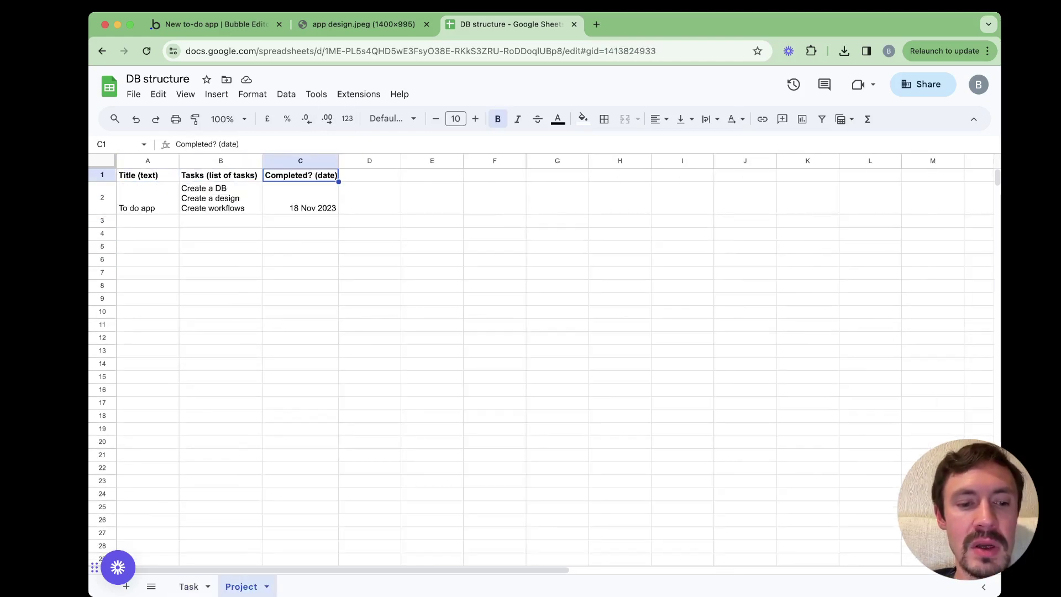
key(alt+Up)
key(alt+Down)
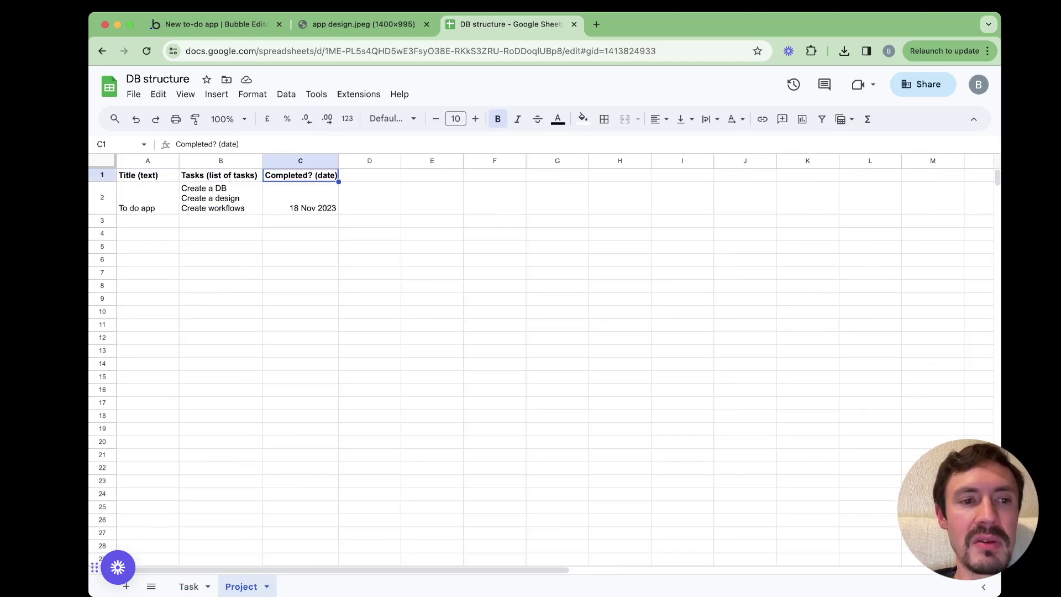
click(147, 198)
click(220, 198)
key(super+1)
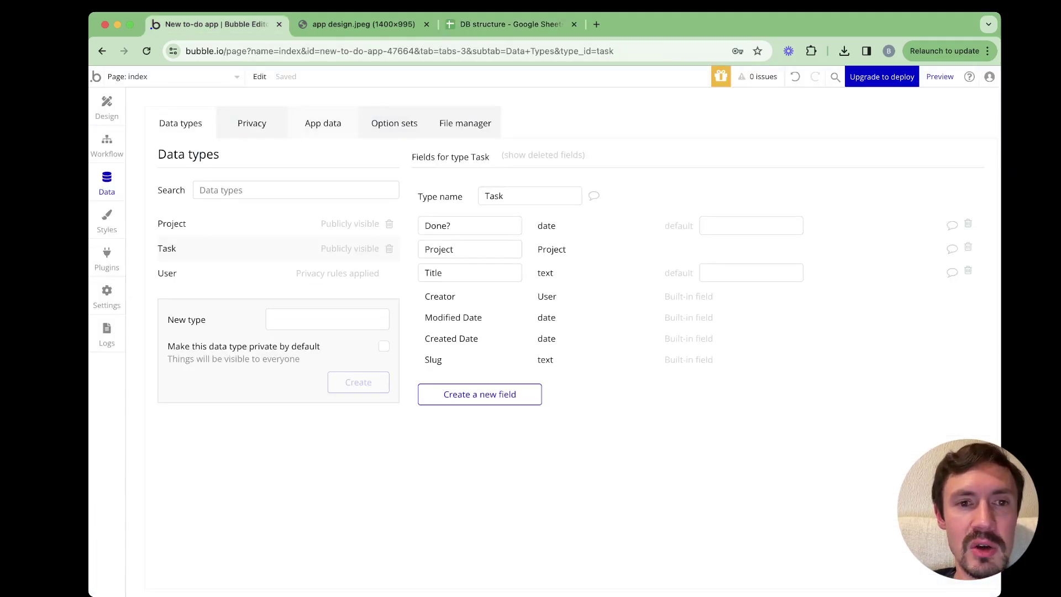
click(323, 122)
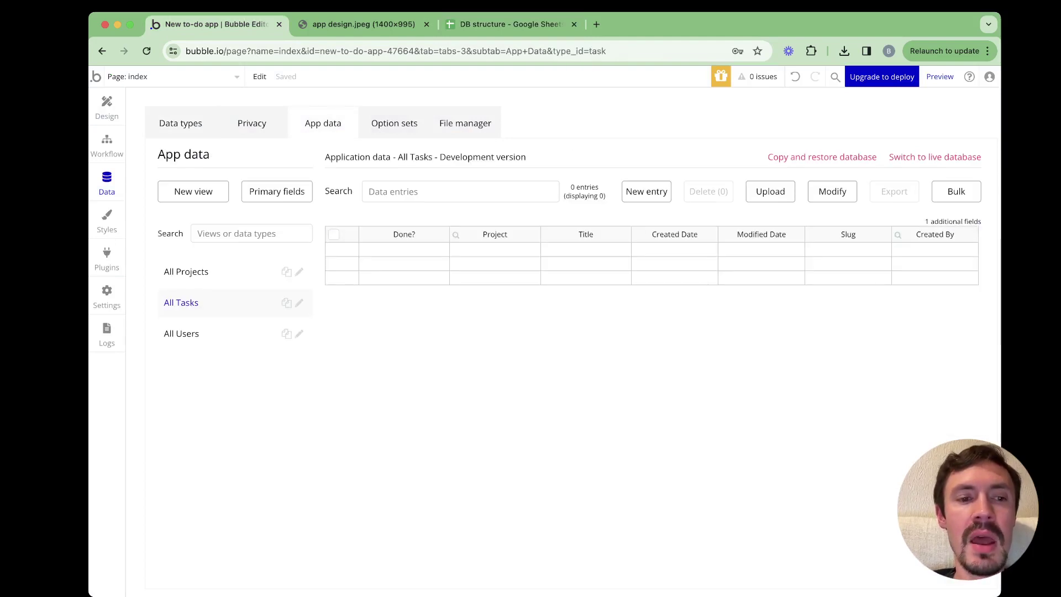
Browse the All Projects, All Tasks and All Users views, then start a new Project entry
click(186, 272)
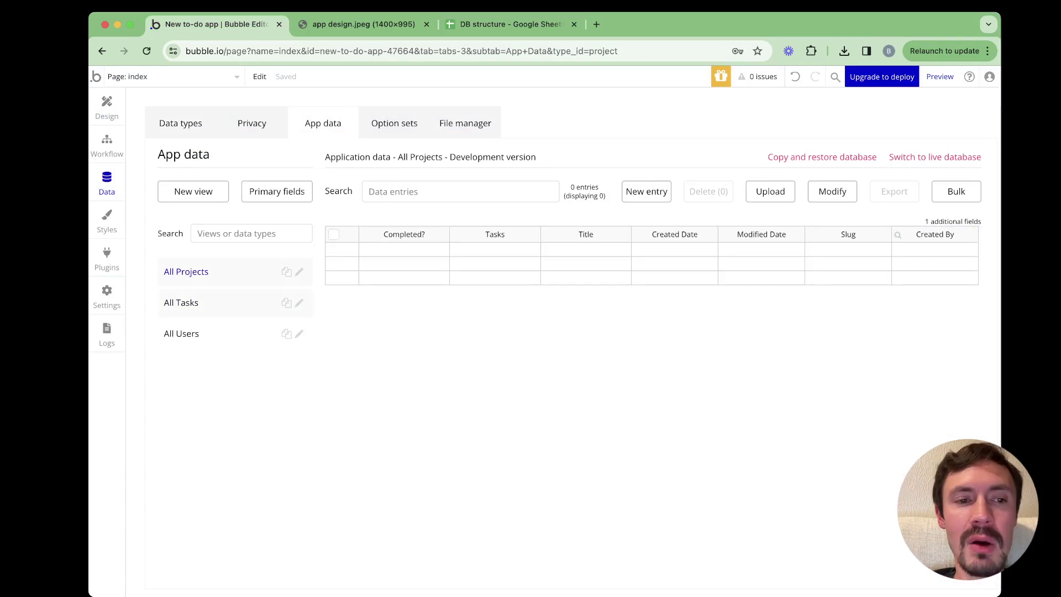
click(181, 302)
click(181, 334)
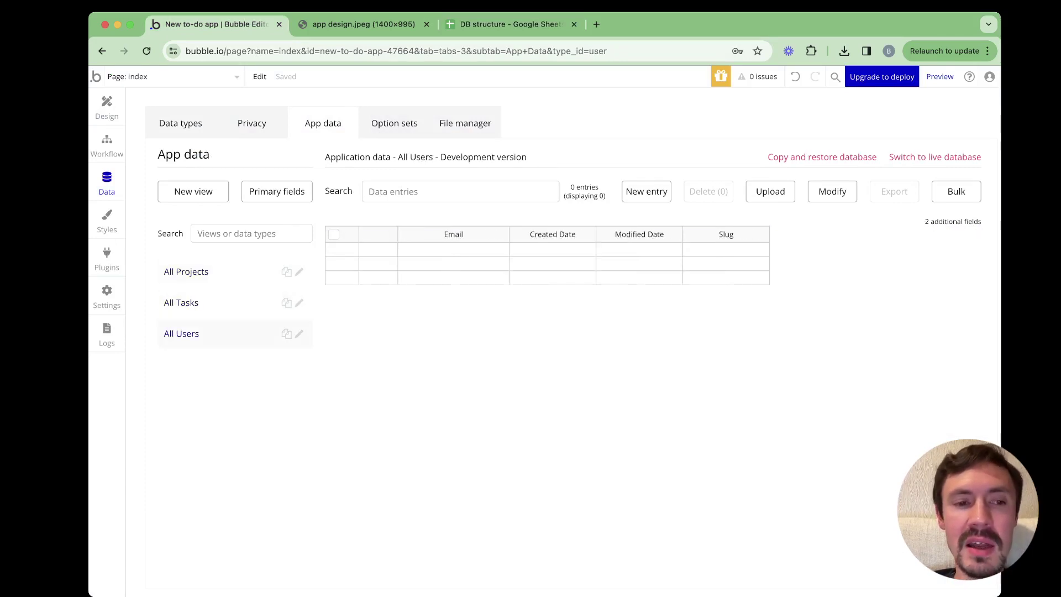
click(186, 271)
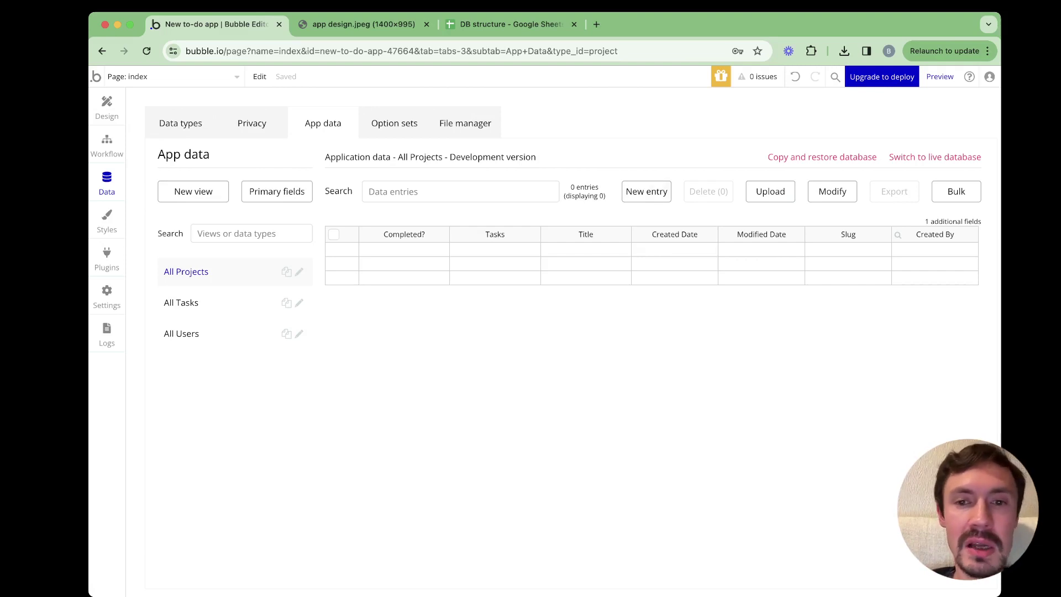
click(646, 192)
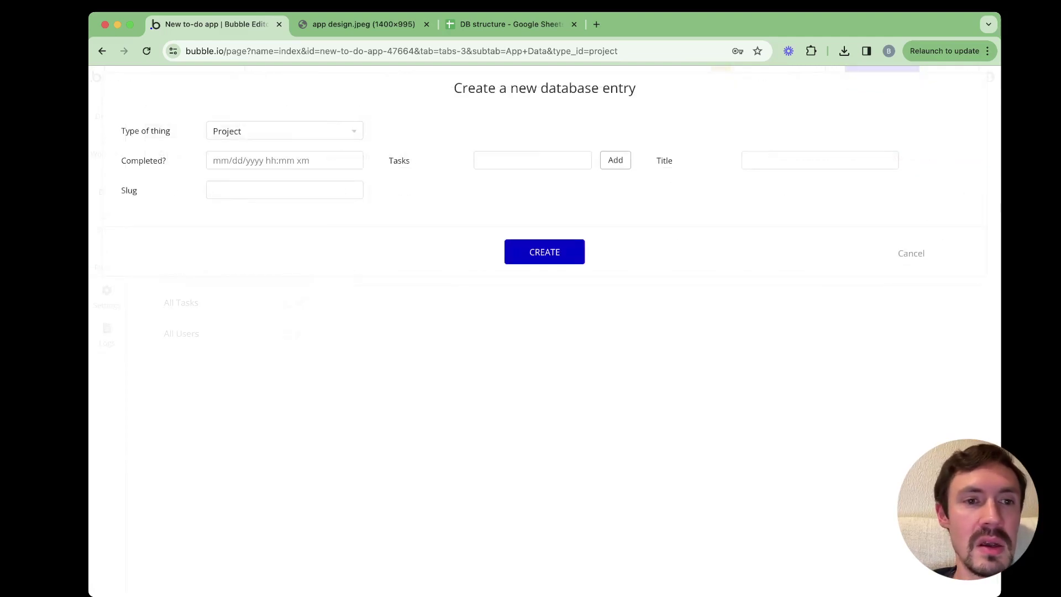
Create a Project entry titled 'To do app', silence the success message, and view All Tasks
click(820, 160)
text(To do app)
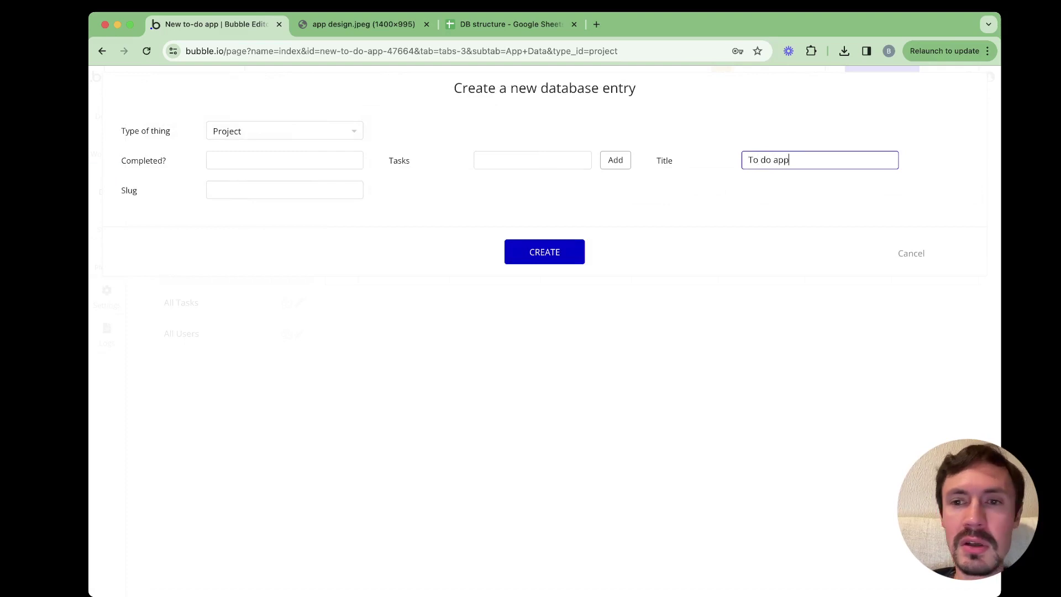
key(Return)
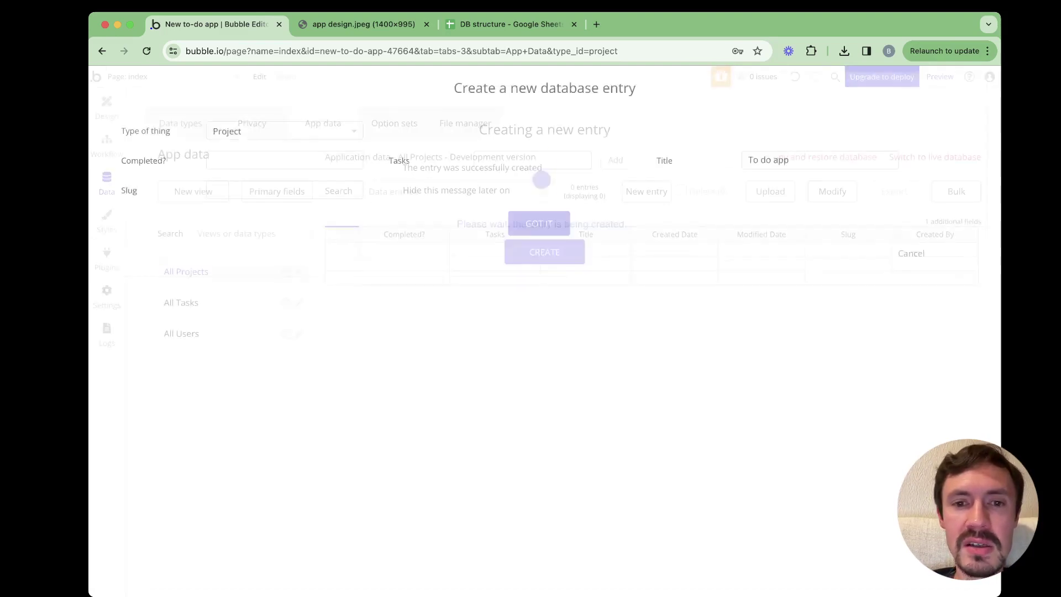
click(681, 191)
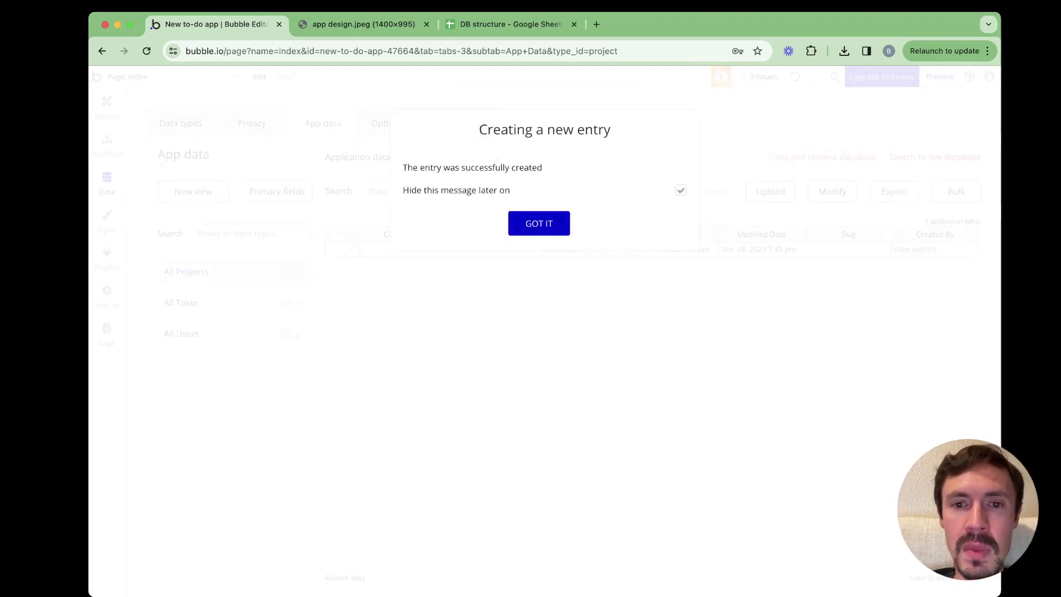
click(539, 224)
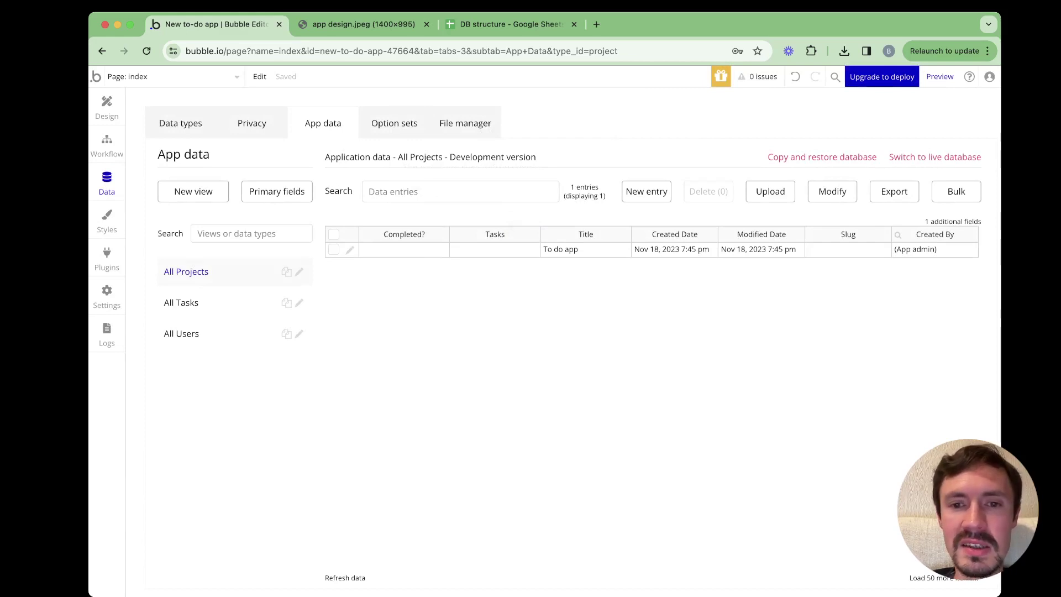
click(586, 250)
click(181, 303)
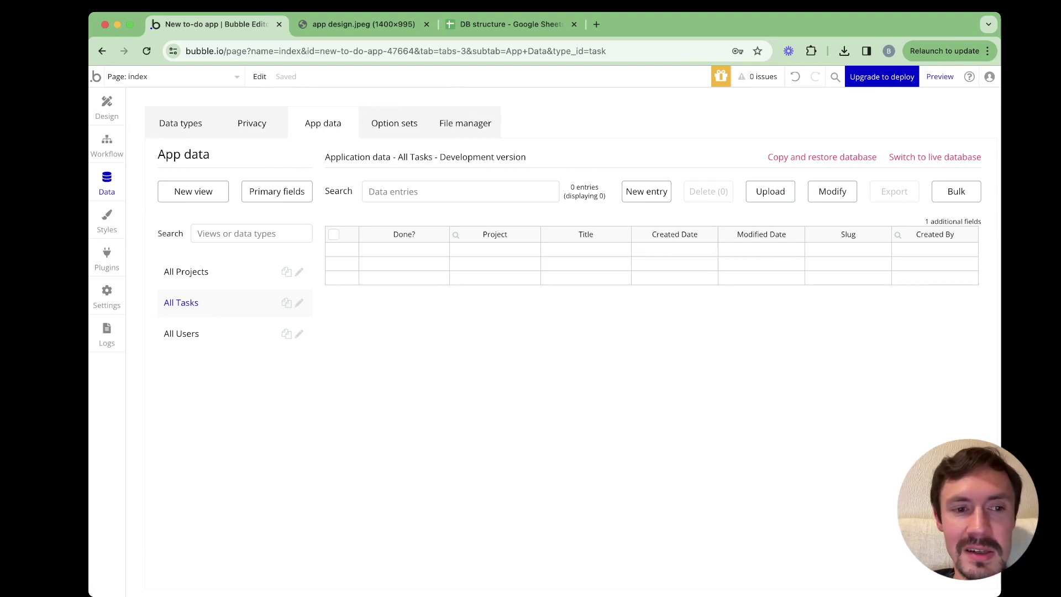
Copy 'Create a DB' from the Task sheet into the new Task entry's Title
click(511, 24)
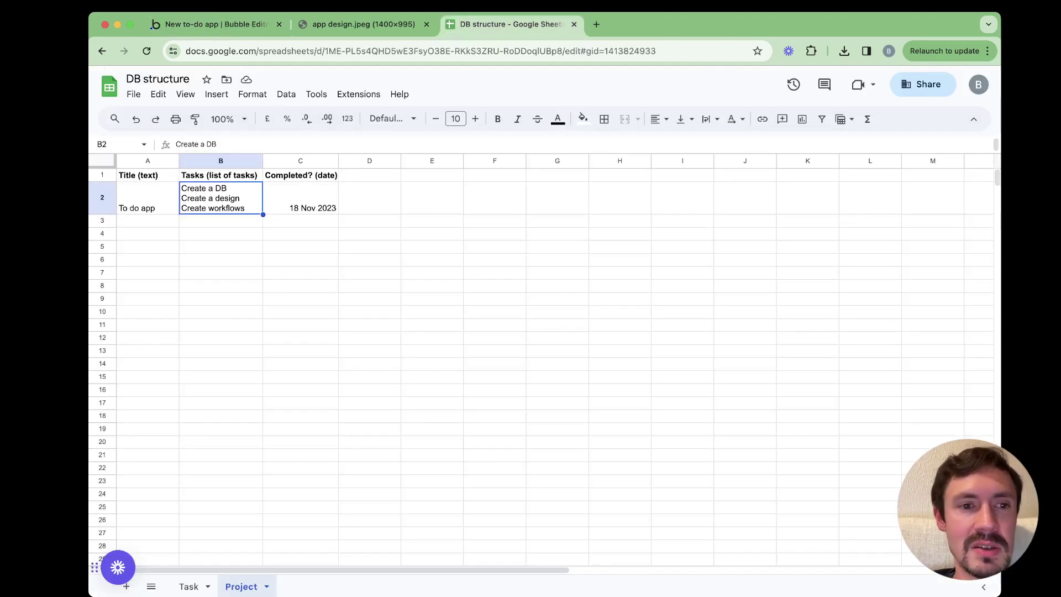
click(189, 586)
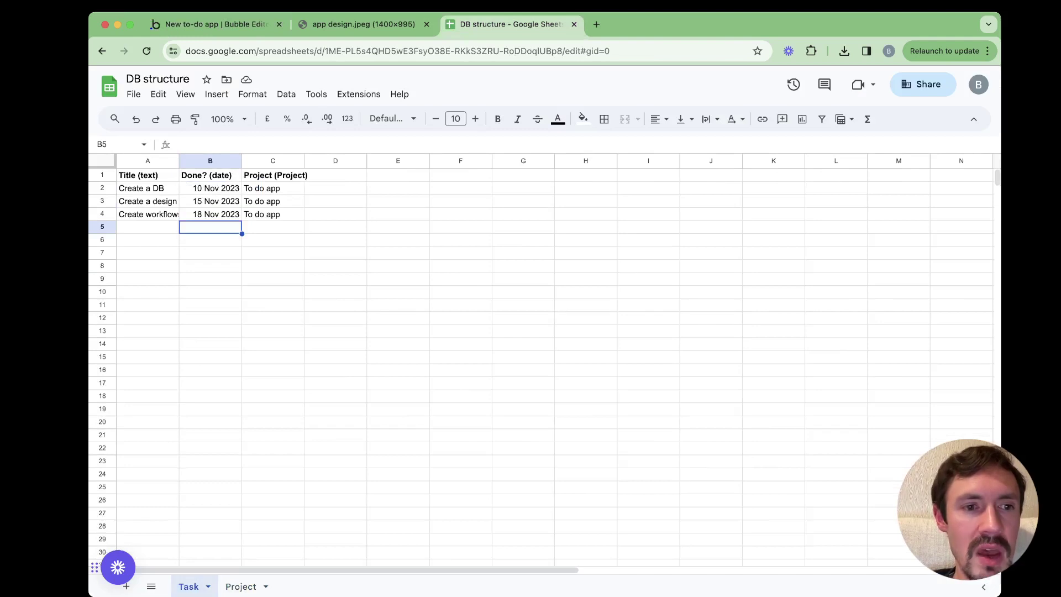
click(147, 188)
key(super+c)
click(217, 24)
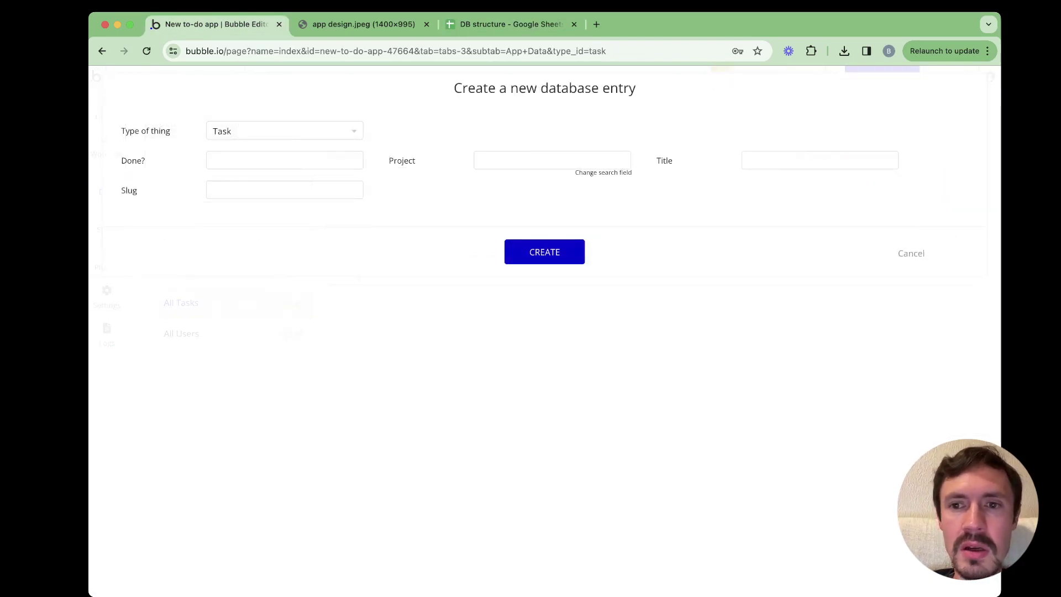
click(820, 160)
key(super+v)
Type 'to do' in the Project field and bring up the primary display field settings
click(552, 160)
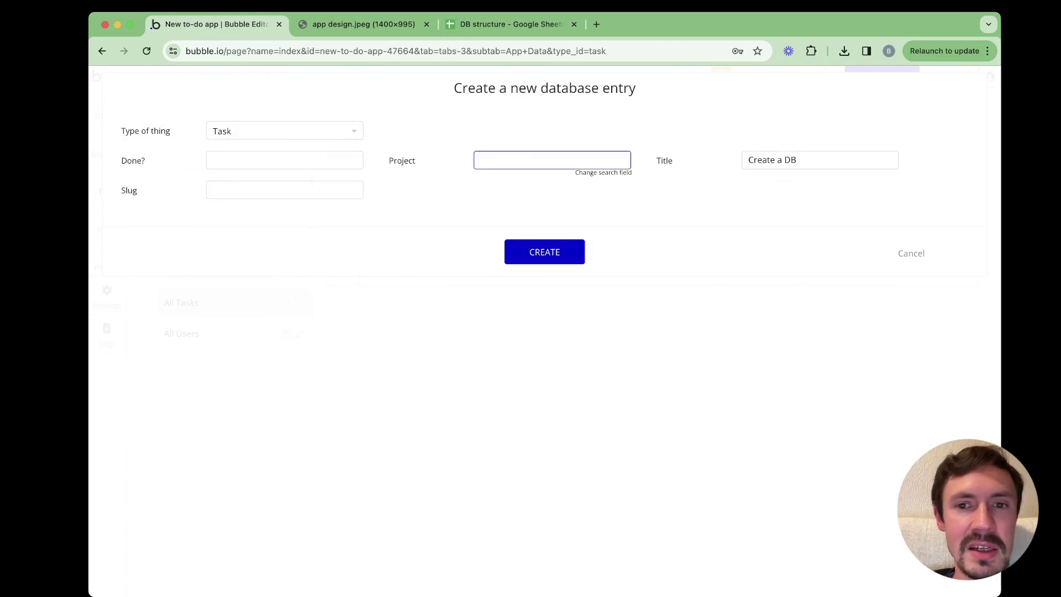
text(to do)
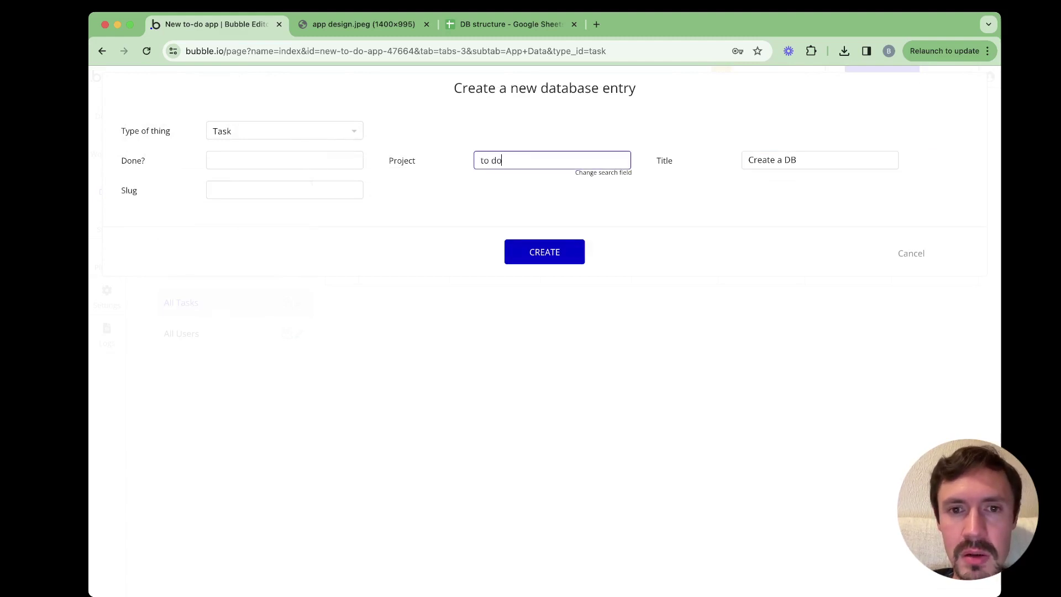
click(603, 172)
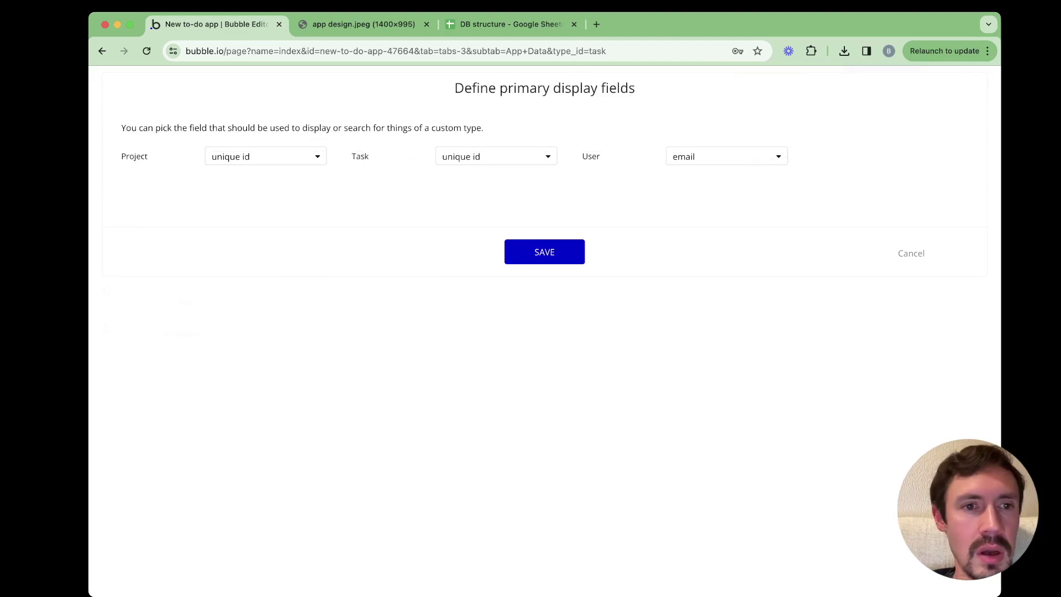
Set Title as the primary display field for both Project and Task
click(266, 156)
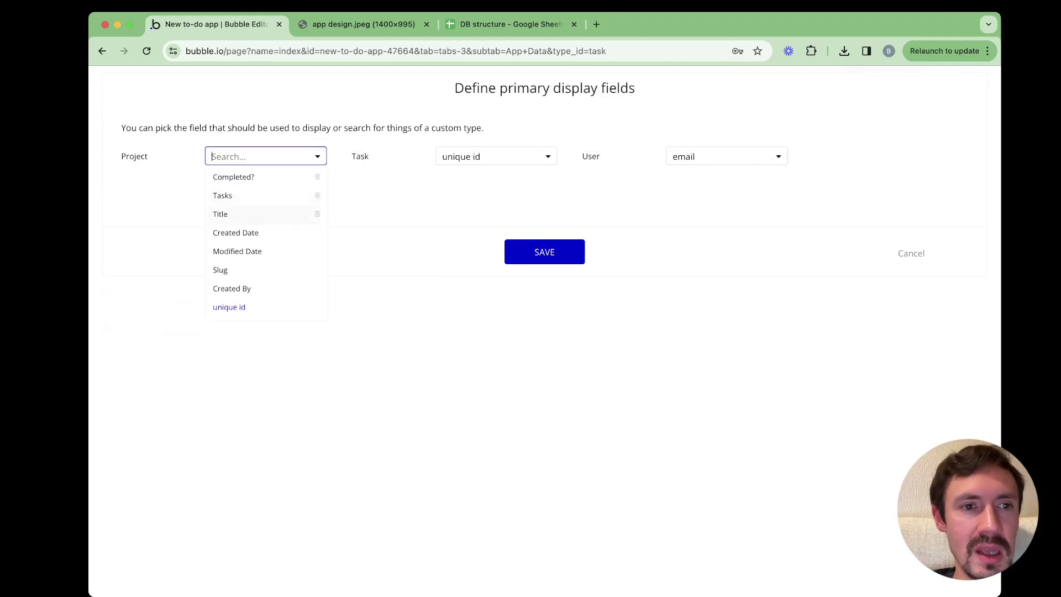
click(232, 214)
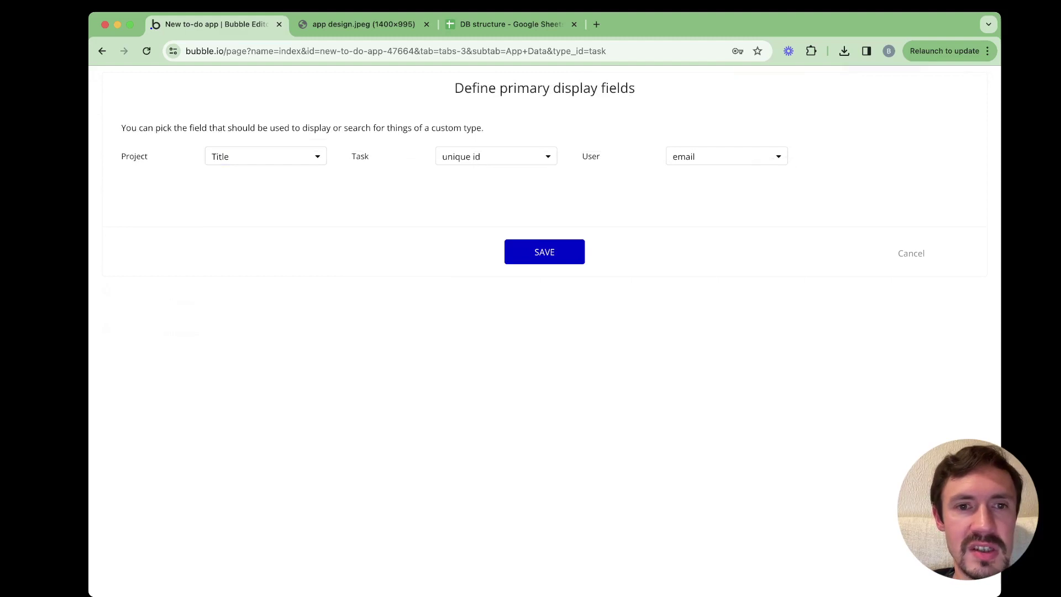
click(495, 157)
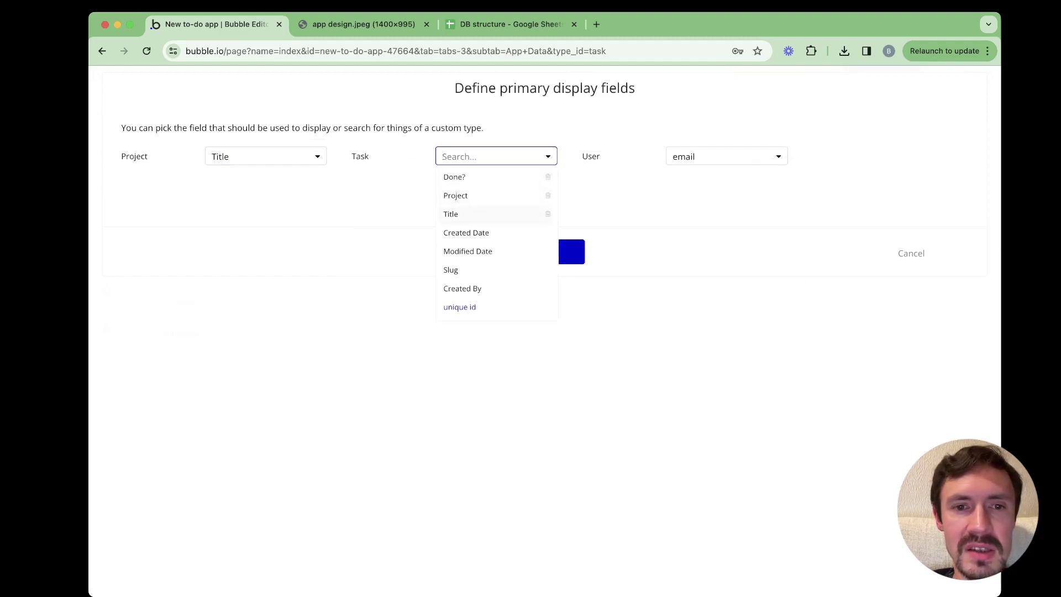
click(486, 214)
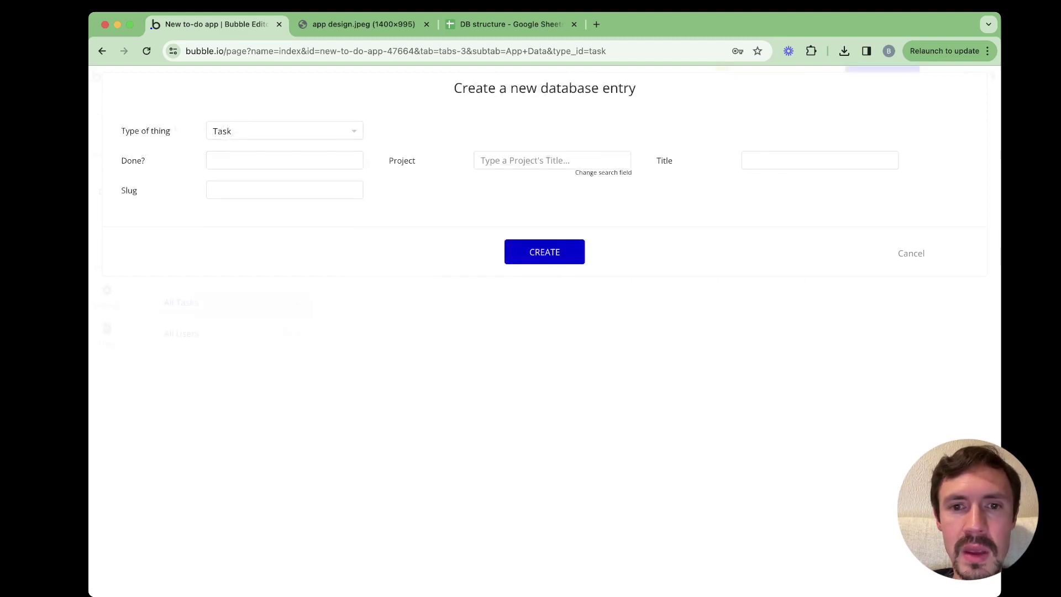
Enter 'To do app' as the task's Project and create the entry
click(552, 160)
text(t)
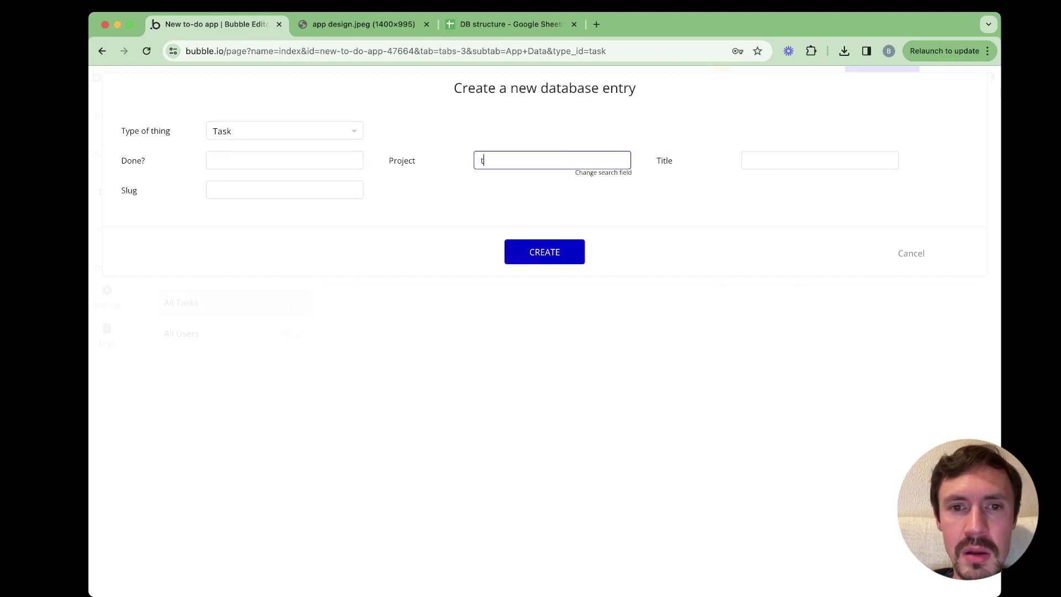
text(o do)
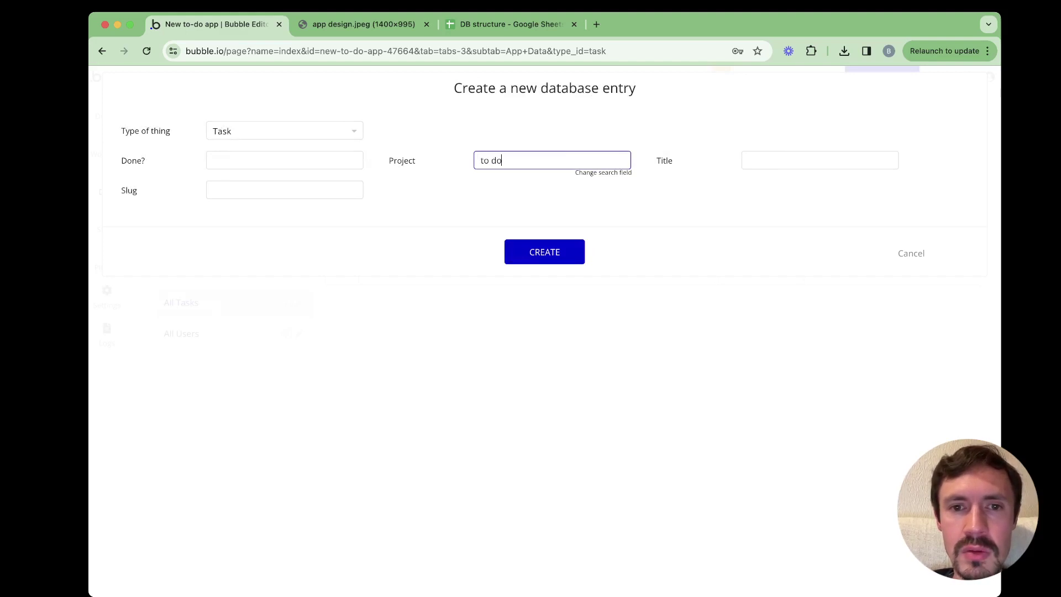
key(BackSpace)
key(BackSpace)
key(BackSpace)
key(BackSpace)
key(BackSpace)
text(To)
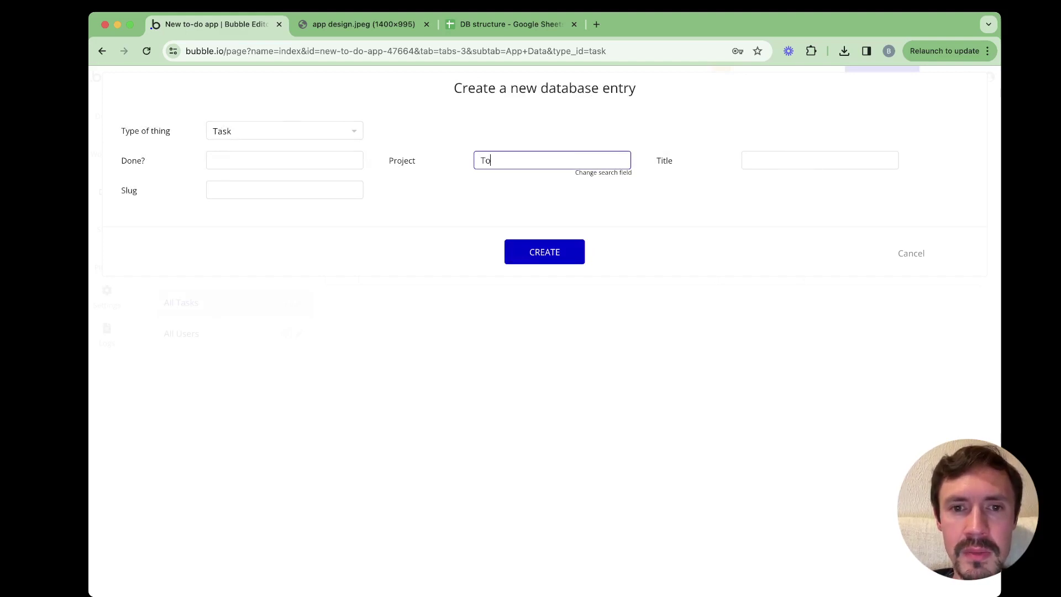
text( do app)
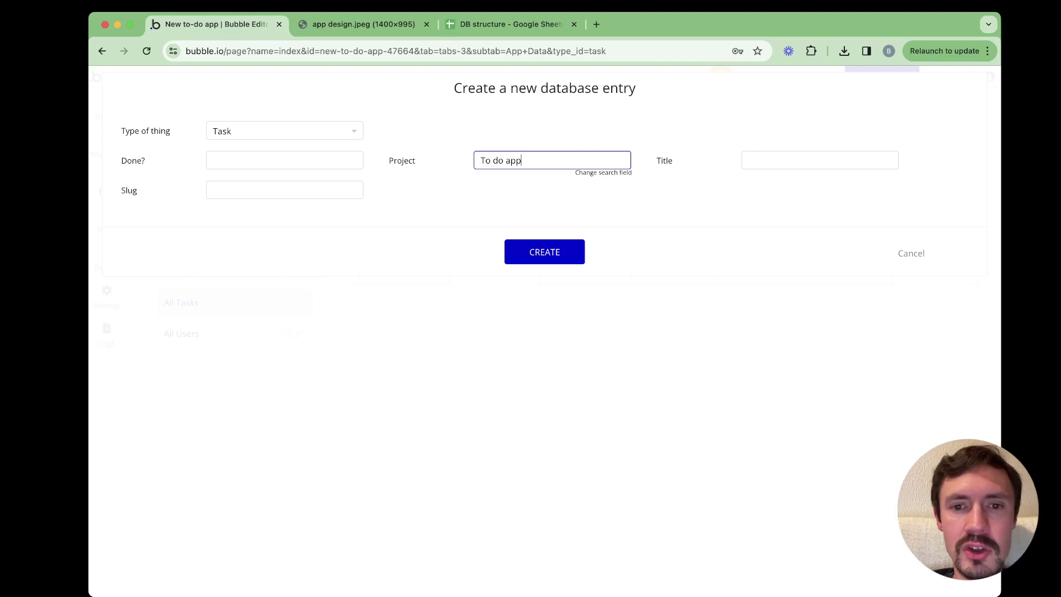
key(Return)
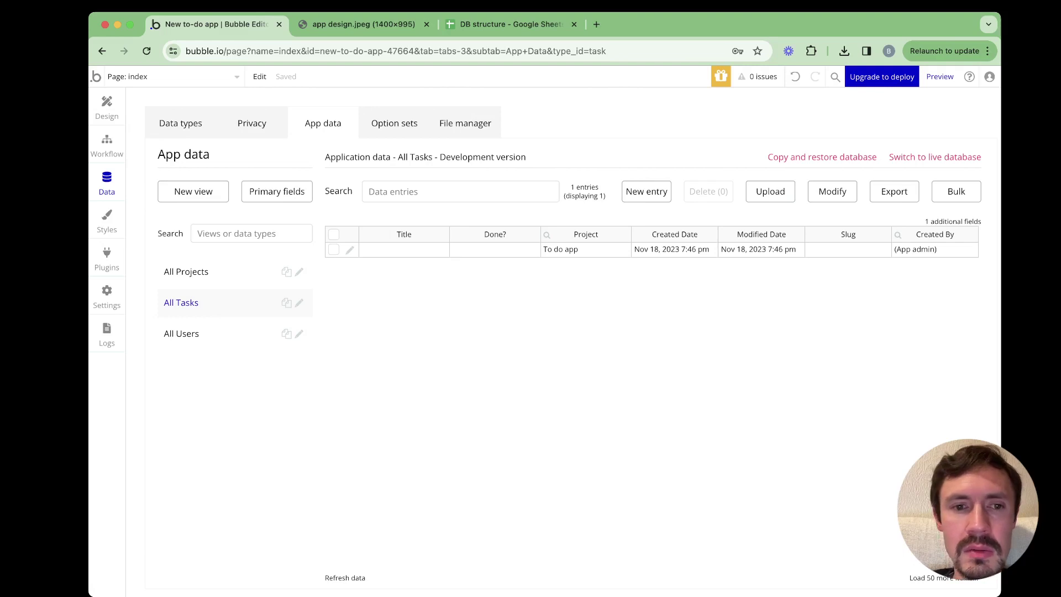
Edit the existing task entry to give it the title 'Create a DB' and save
click(350, 250)
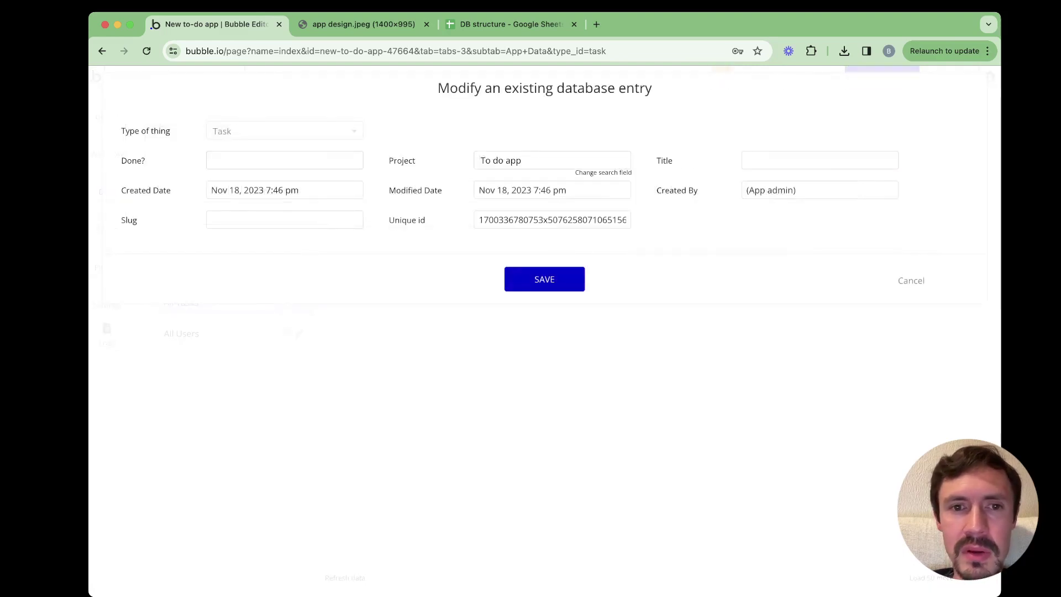
key(Escape)
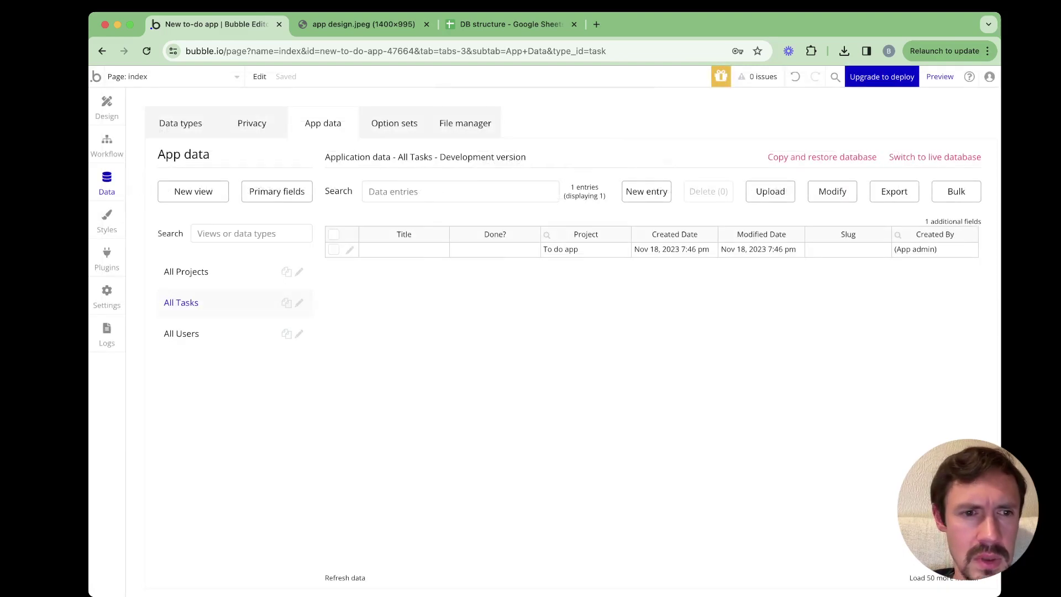
key(super+3)
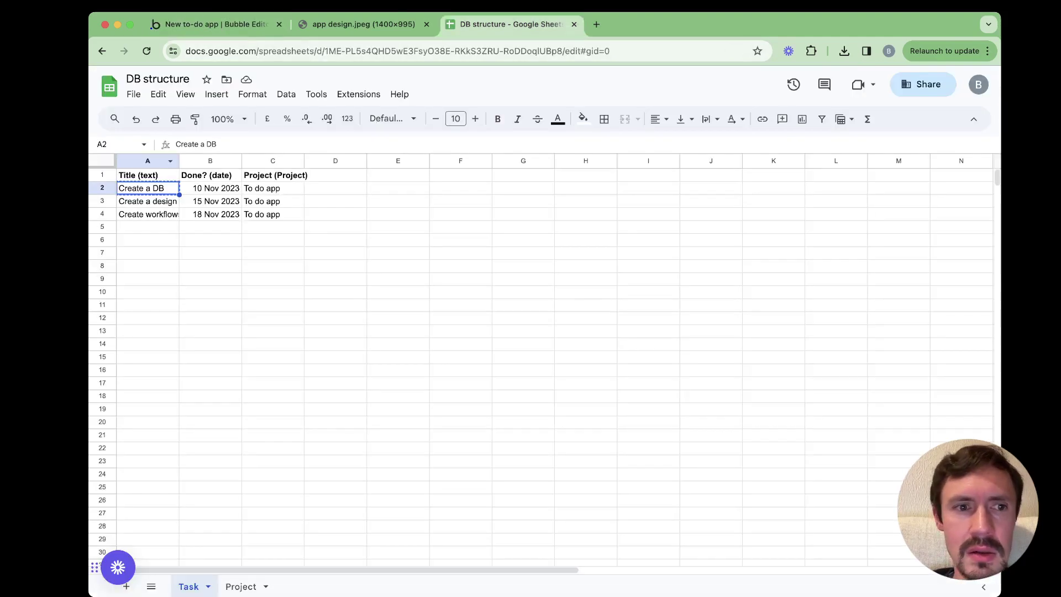
key(super+1)
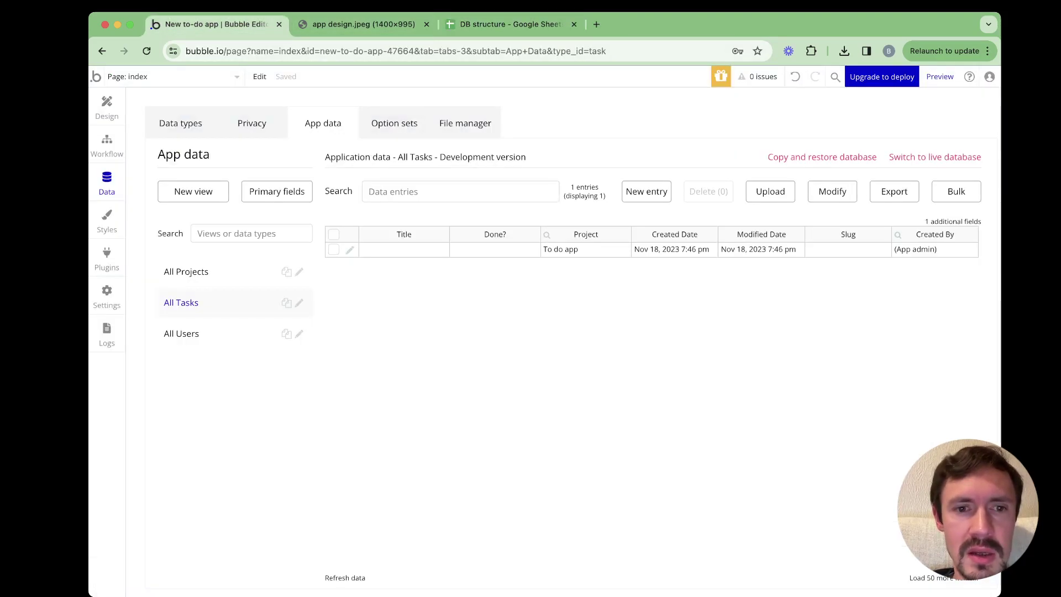
click(350, 250)
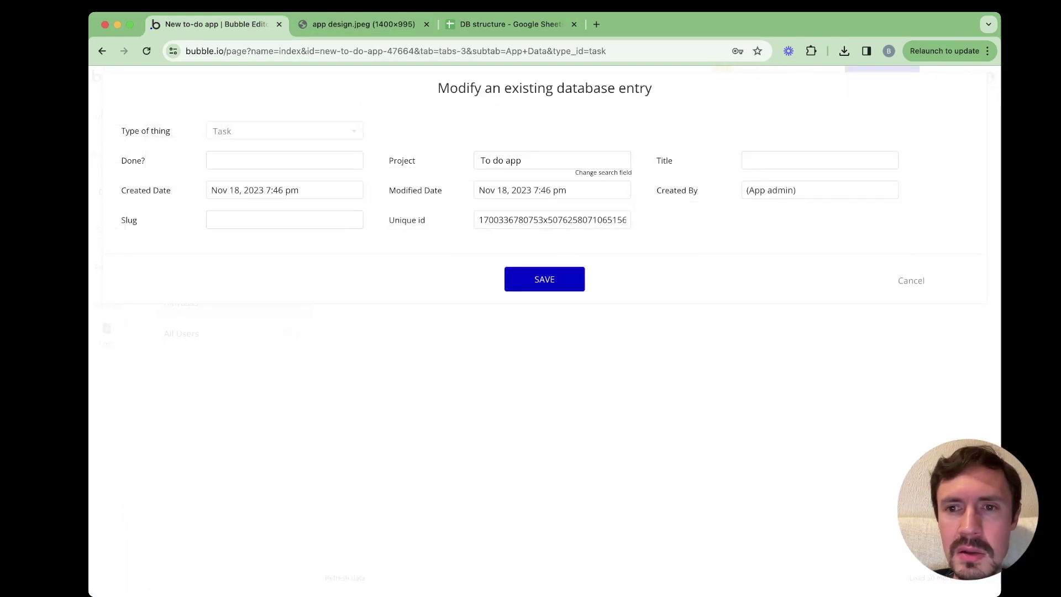
click(820, 160)
text(Create a DB)
key(Return)
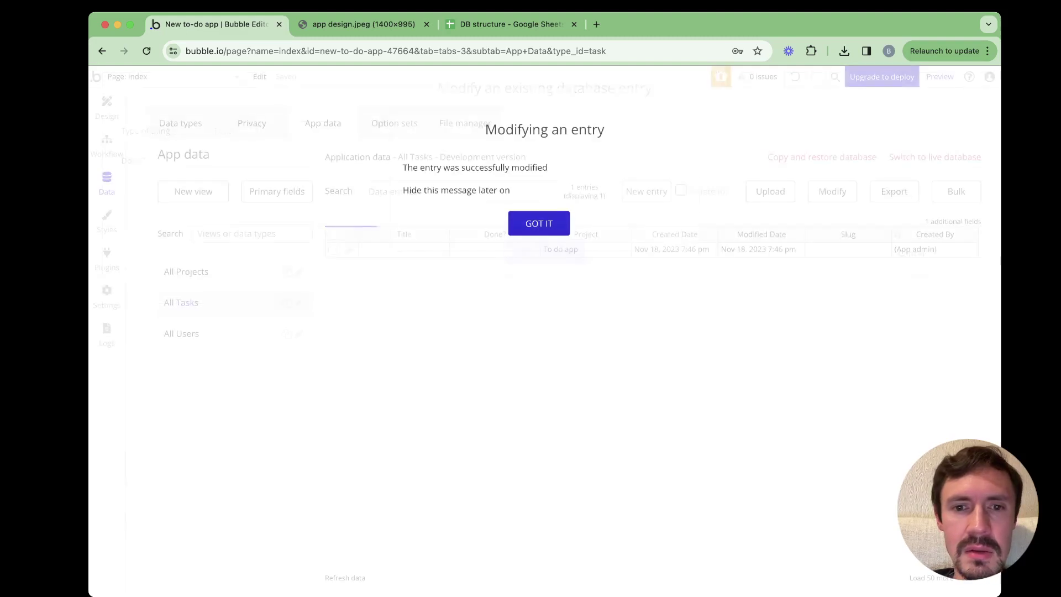
click(681, 190)
click(539, 224)
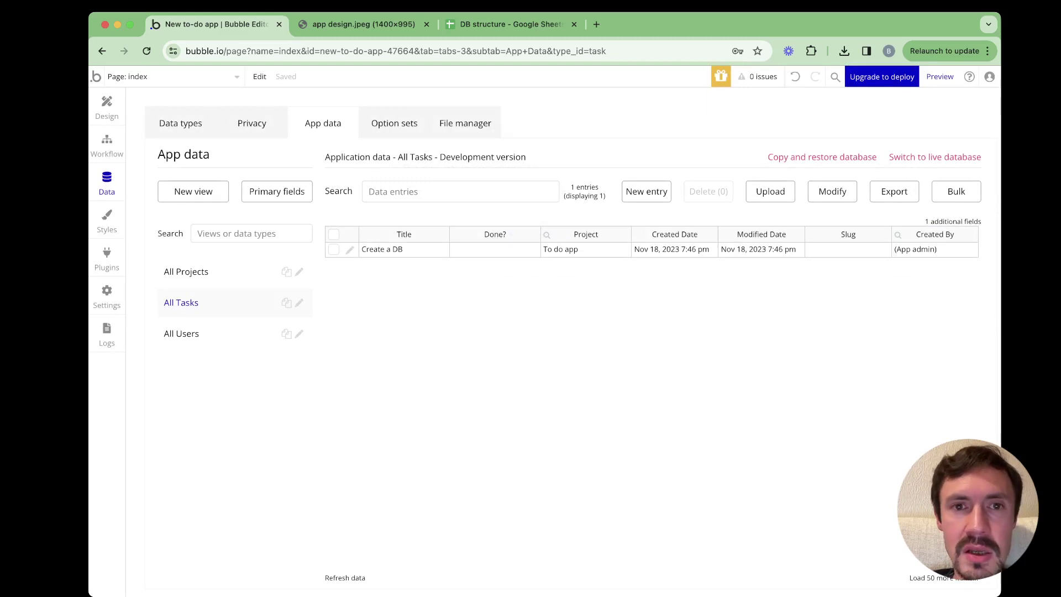
Copy 'Create a design' from the Task sheet and start a new Task entry
key(super+3)
click(147, 202)
key(ctrl+c)
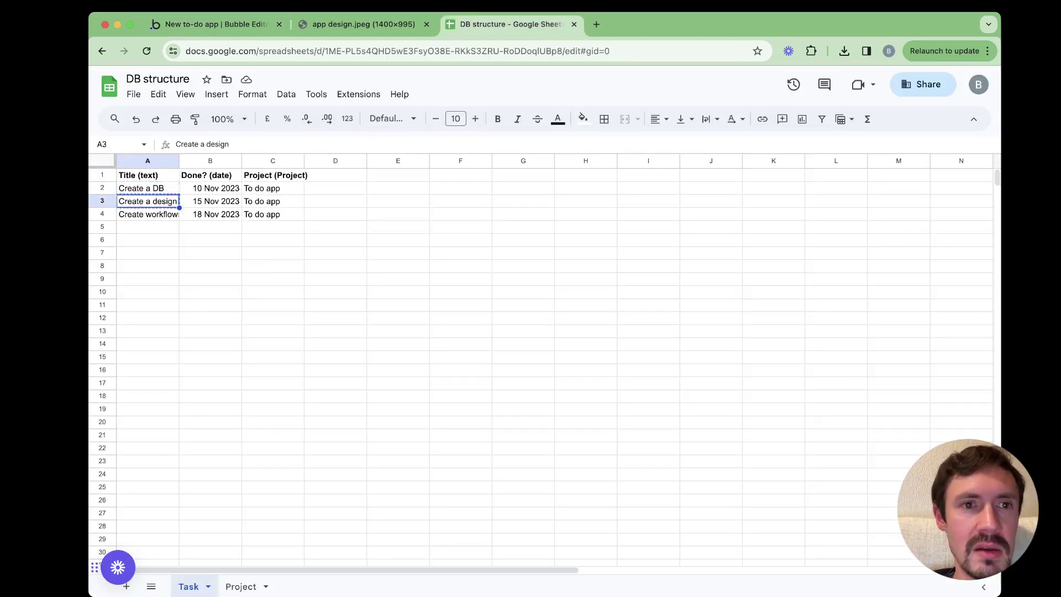
key(super+1)
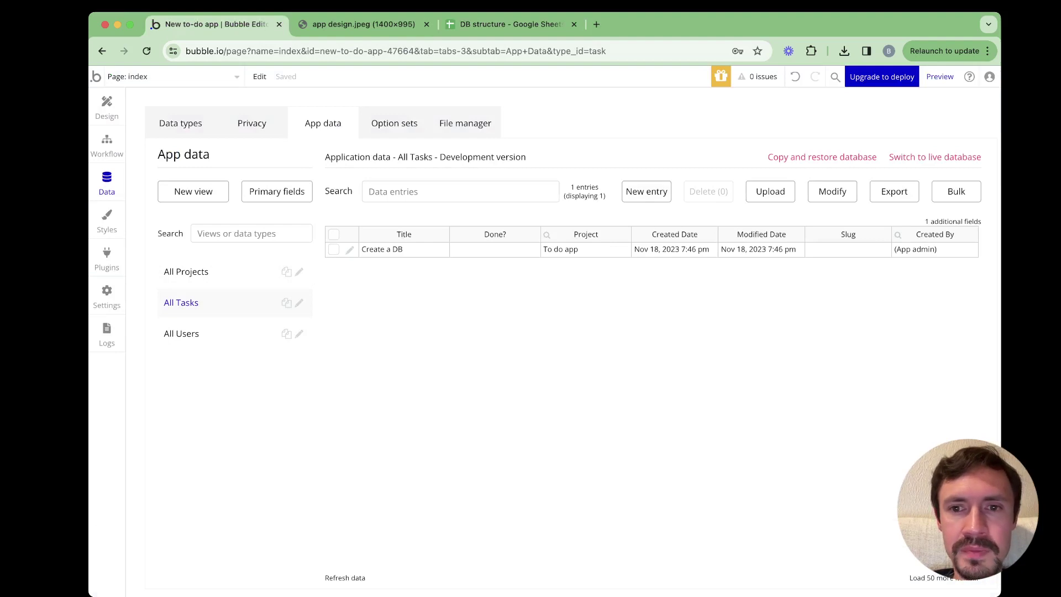
click(647, 191)
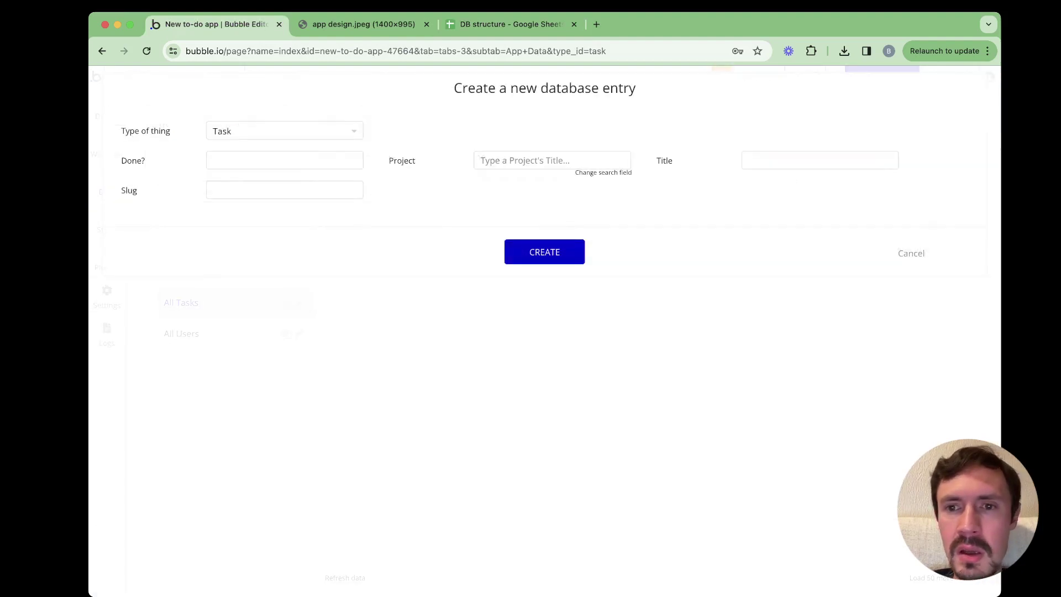
Create the 'Create a design' task linked to To do app, then show All Projects
click(820, 160)
key(super+v)
click(552, 160)
text(to)
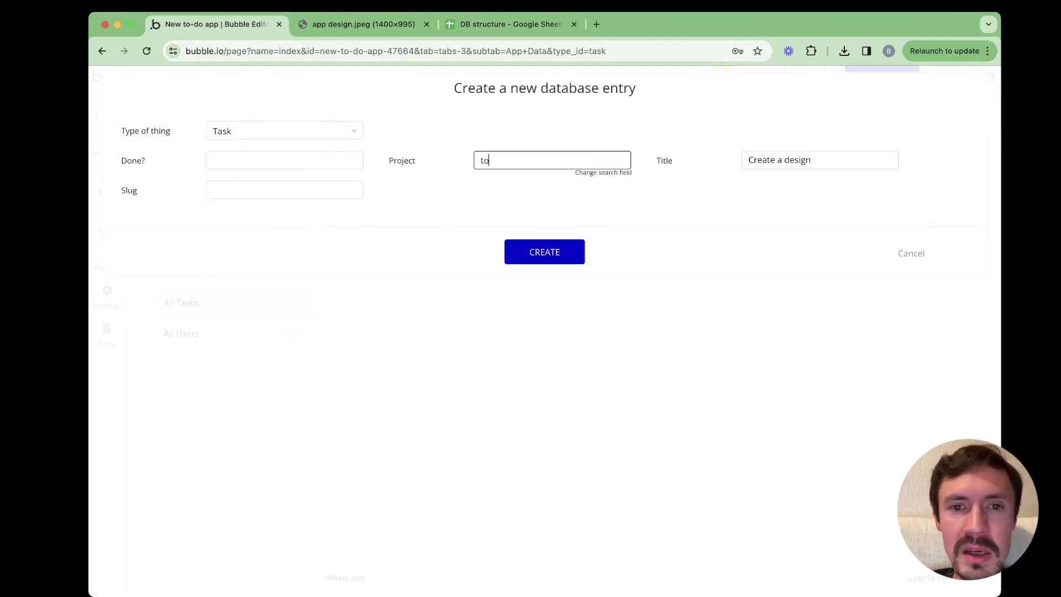
text( do app)
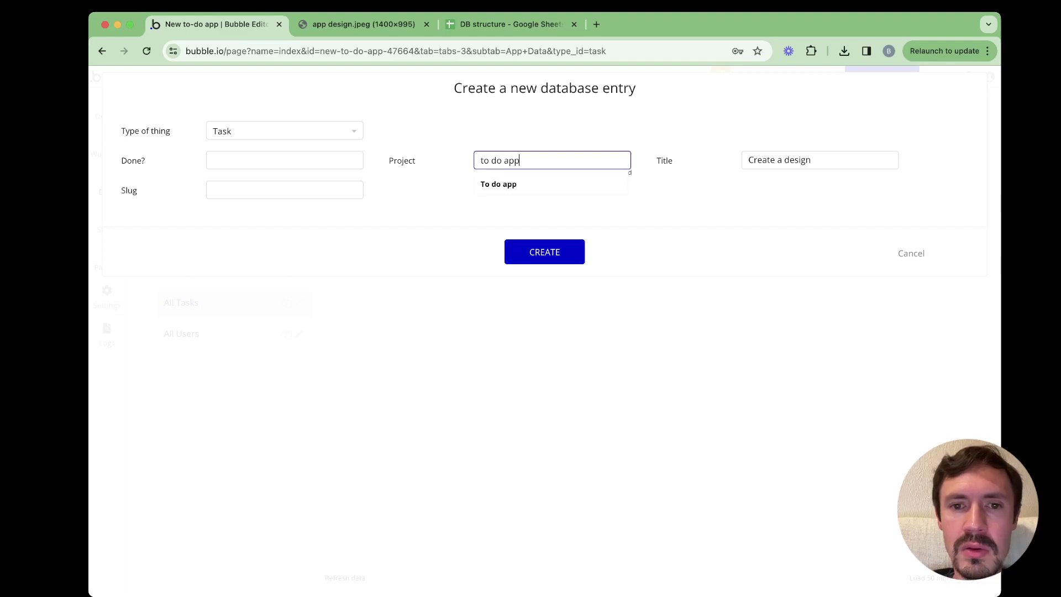
key(Return)
key(Return)
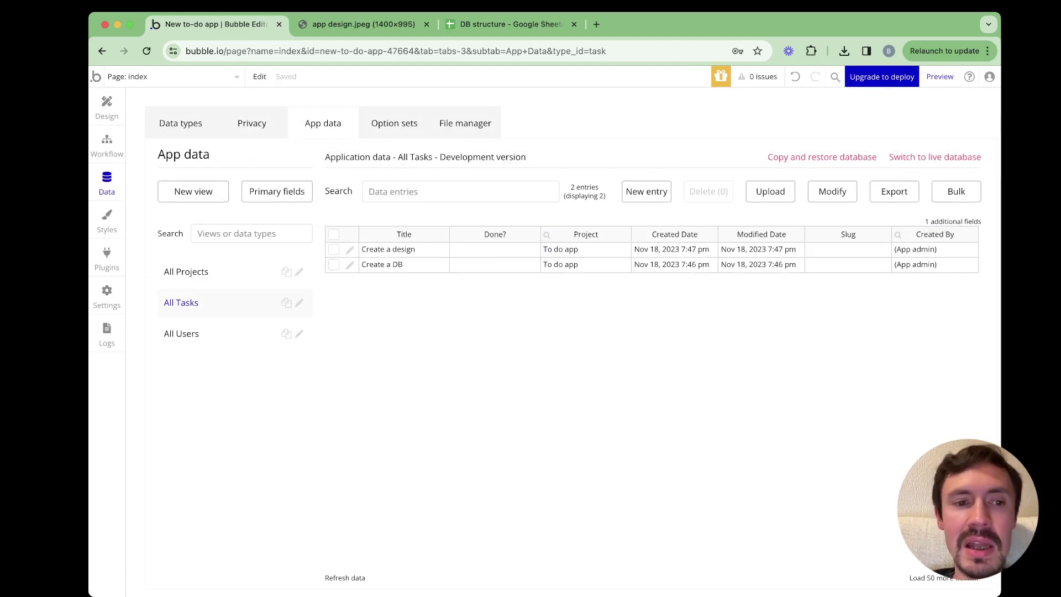
click(187, 271)
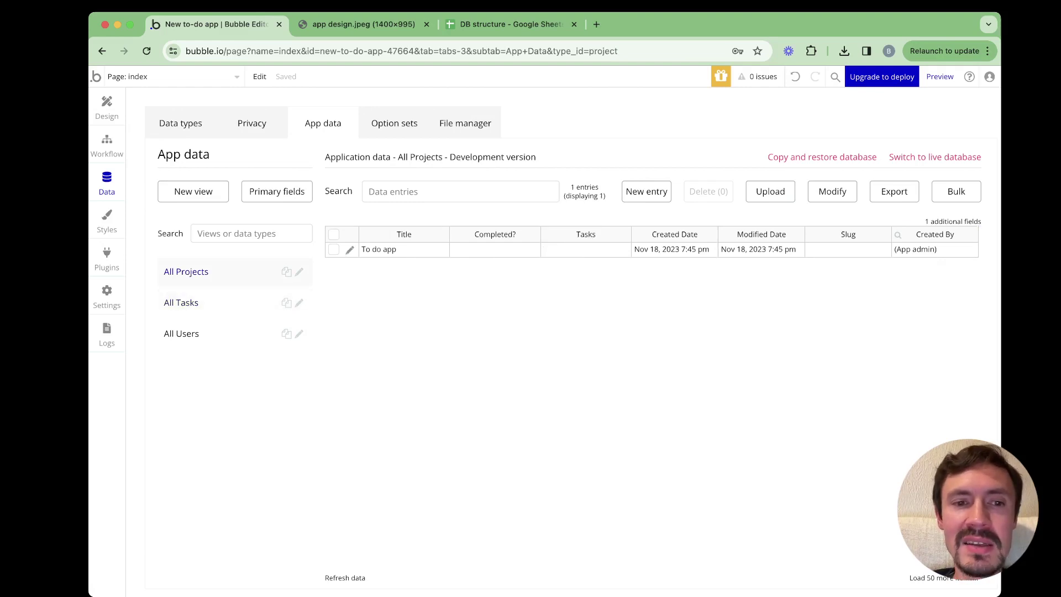
Add Create a DB and Create a design to the To do app project's Tasks and save
click(350, 249)
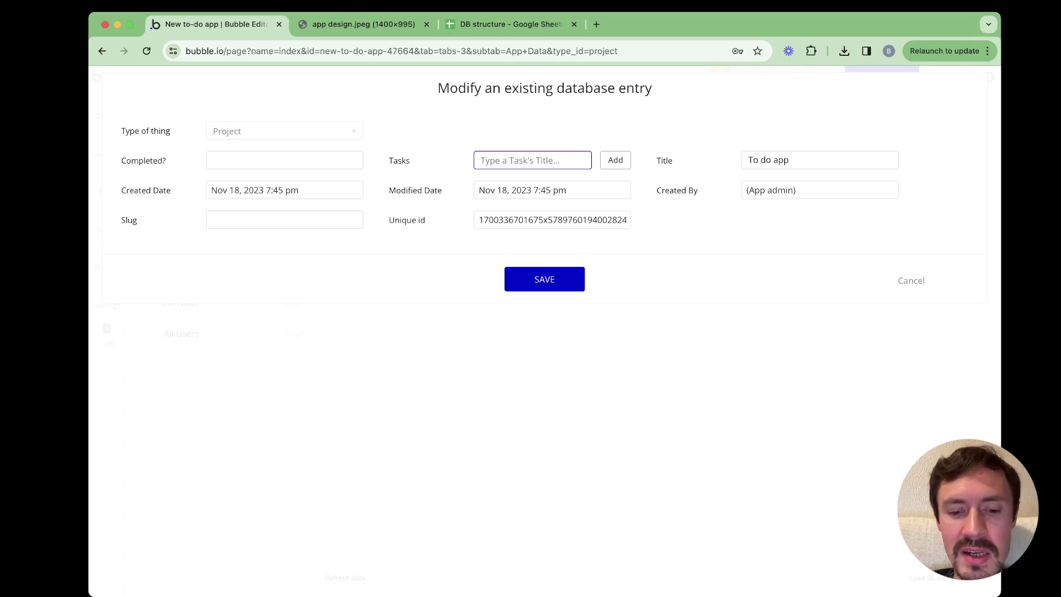
text(t)
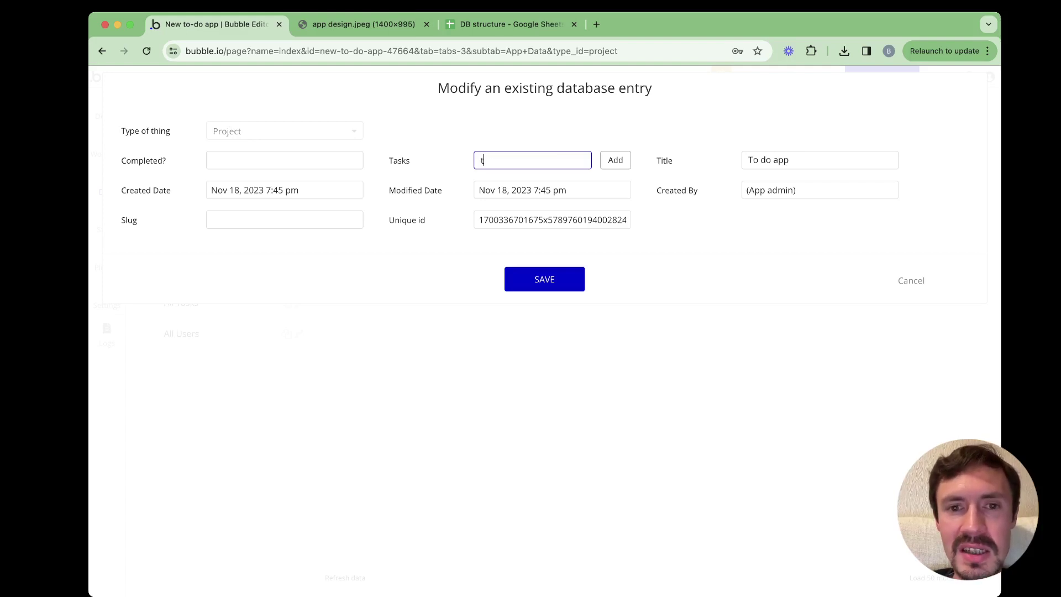
text(o)
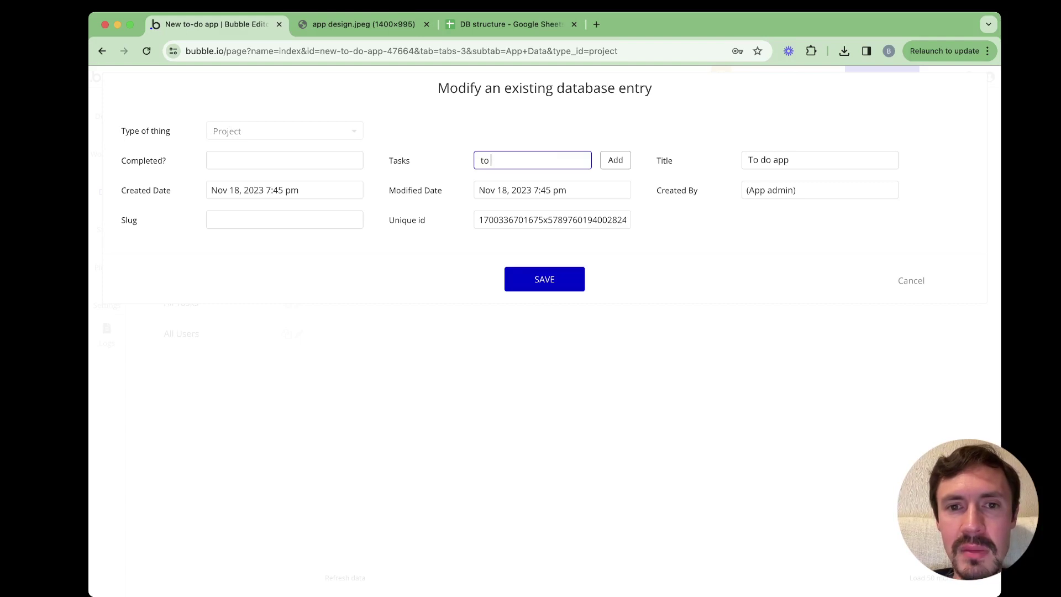
key(BackSpace)
key(BackSpace)
key(BackSpace)
text(creat)
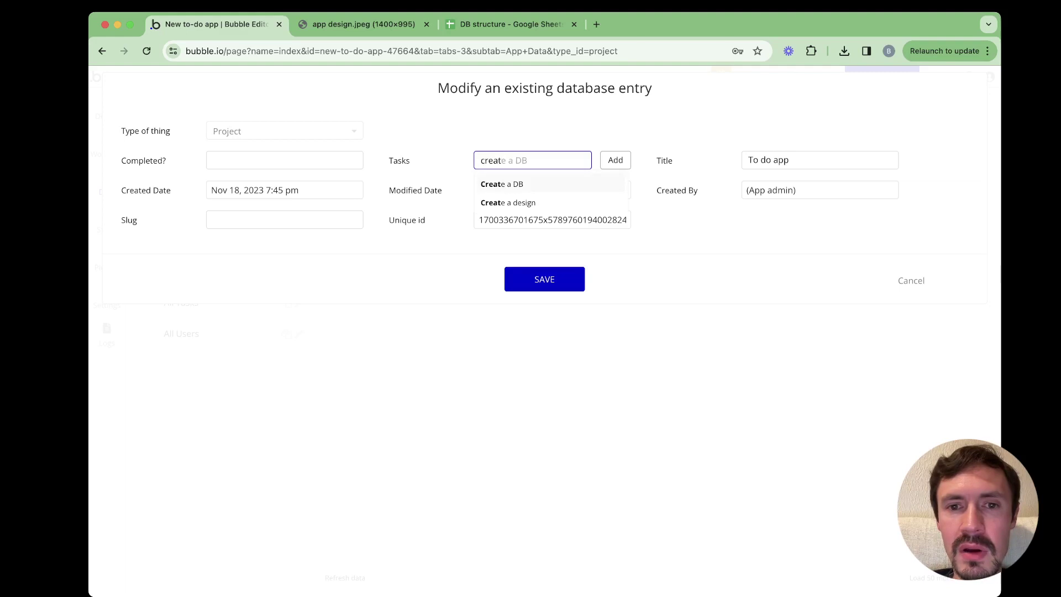
key(Return)
key(Return)
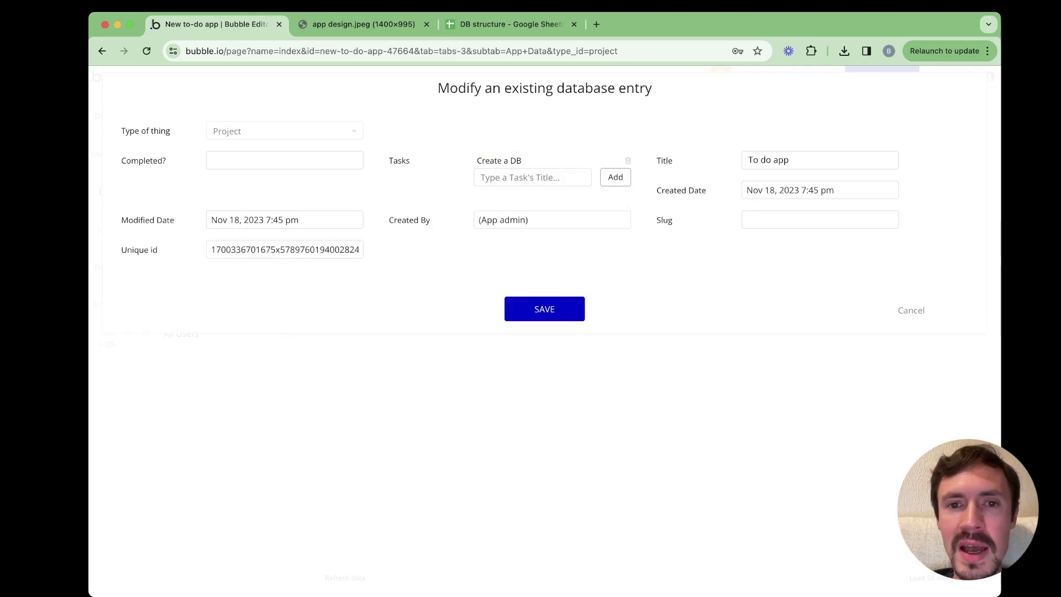
text(cre)
key(Return)
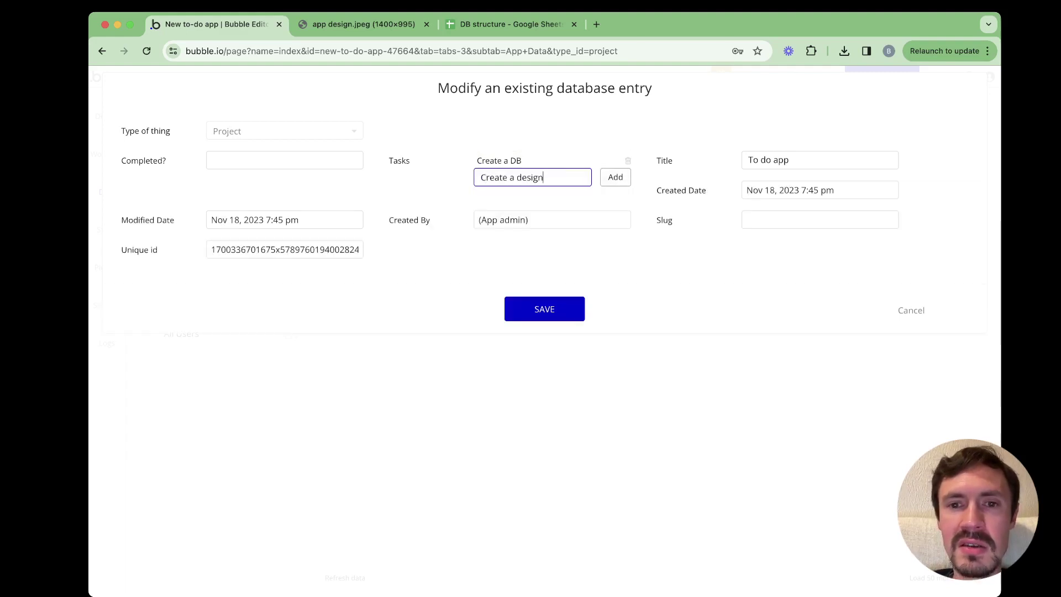
key(Return)
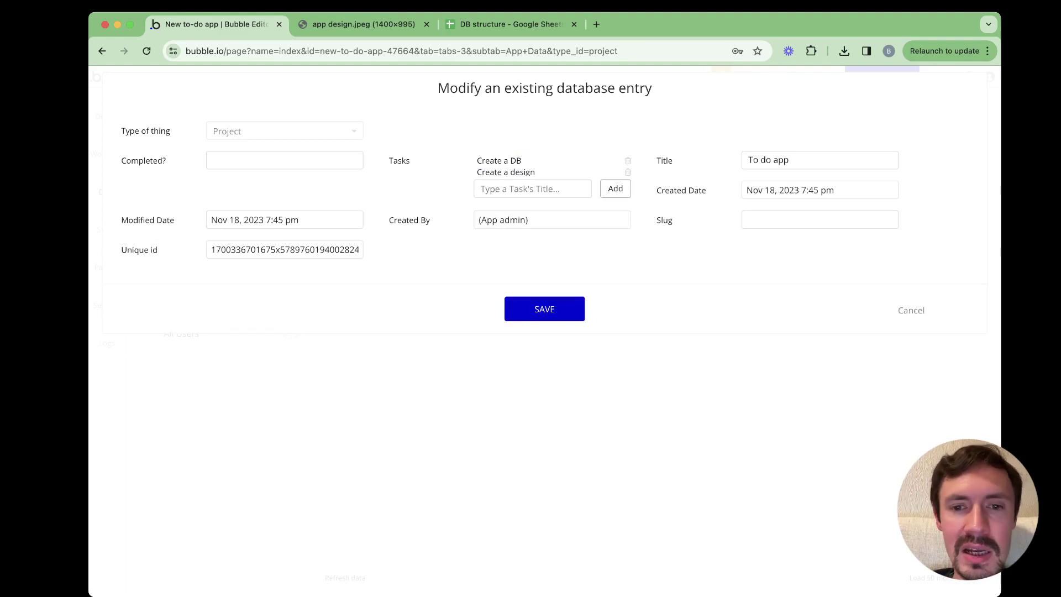
click(545, 309)
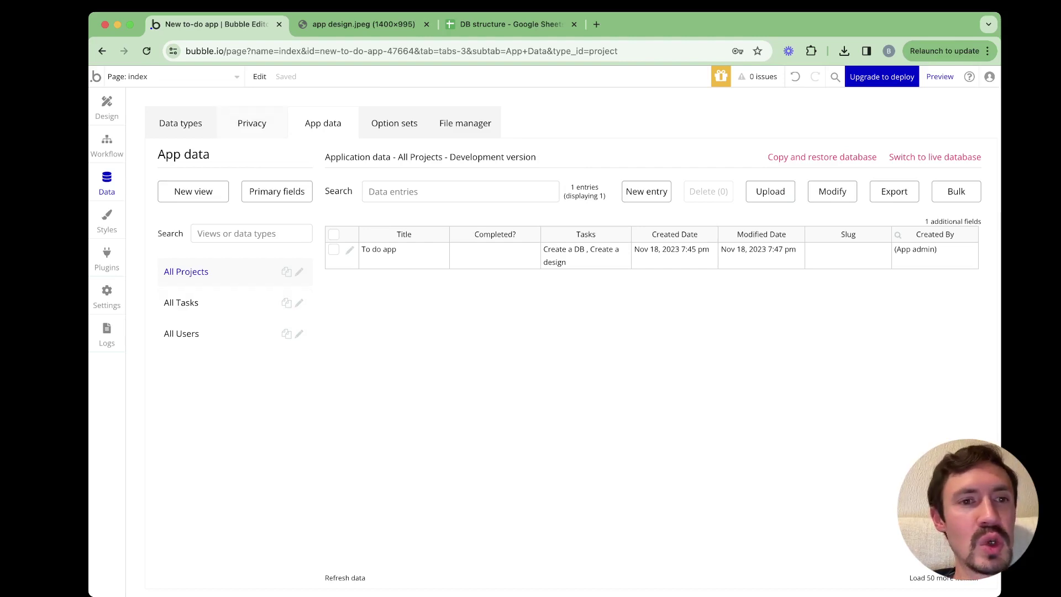
Open the Data section's Privacy tab to view the rules for the Project type
click(251, 123)
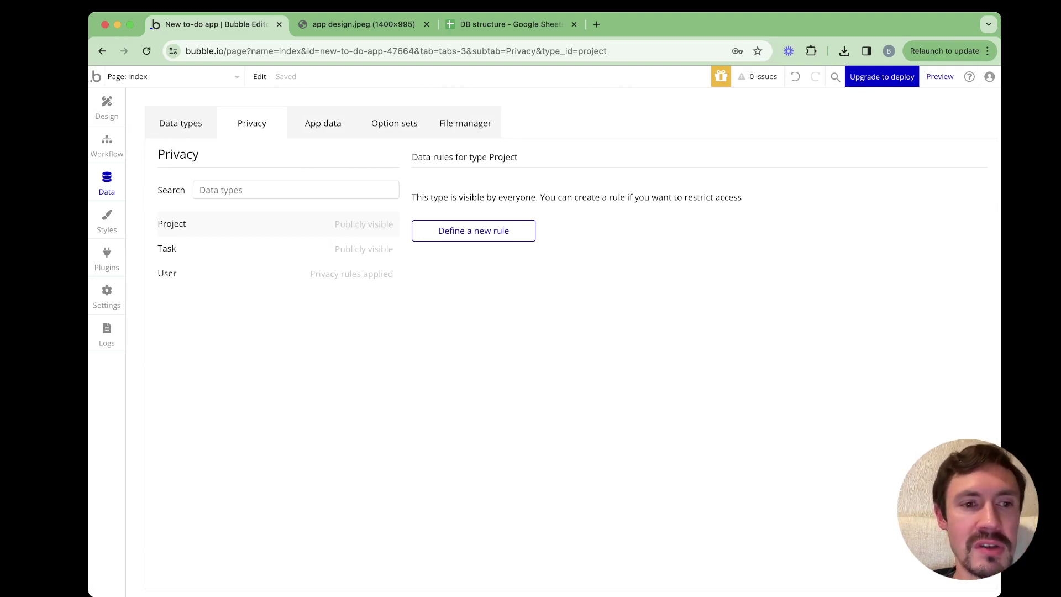
Create a Project privacy rule named 'Owner' with condition This Project's Creator is Current User
click(474, 231)
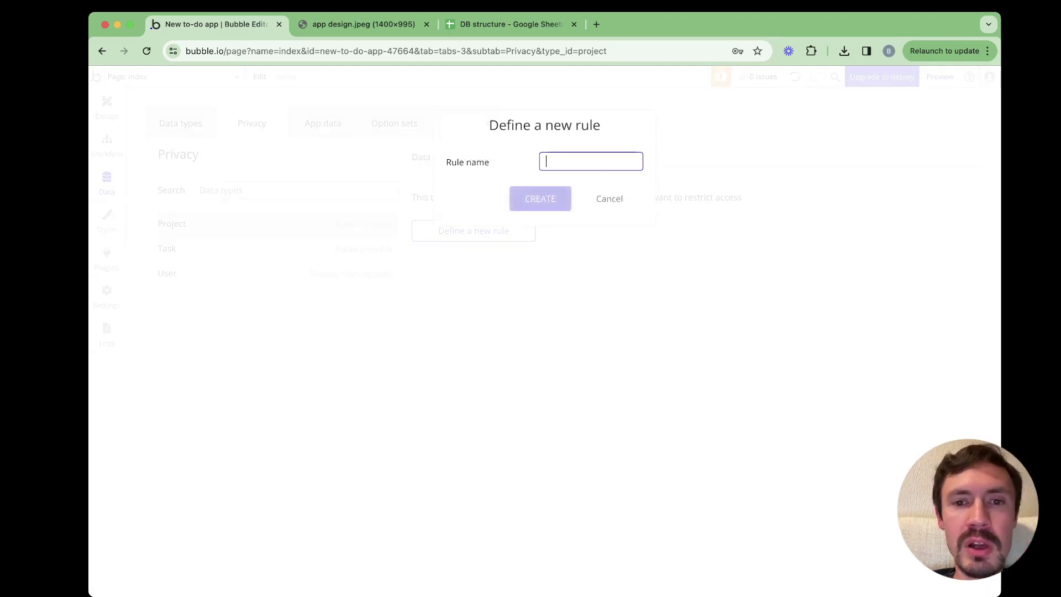
text(Owner)
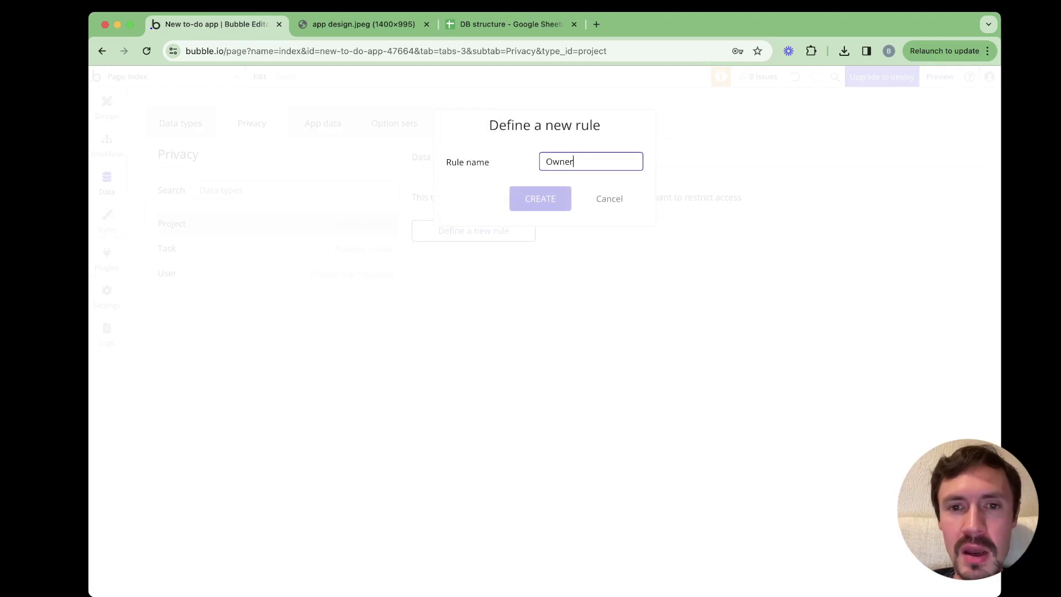
key(Return)
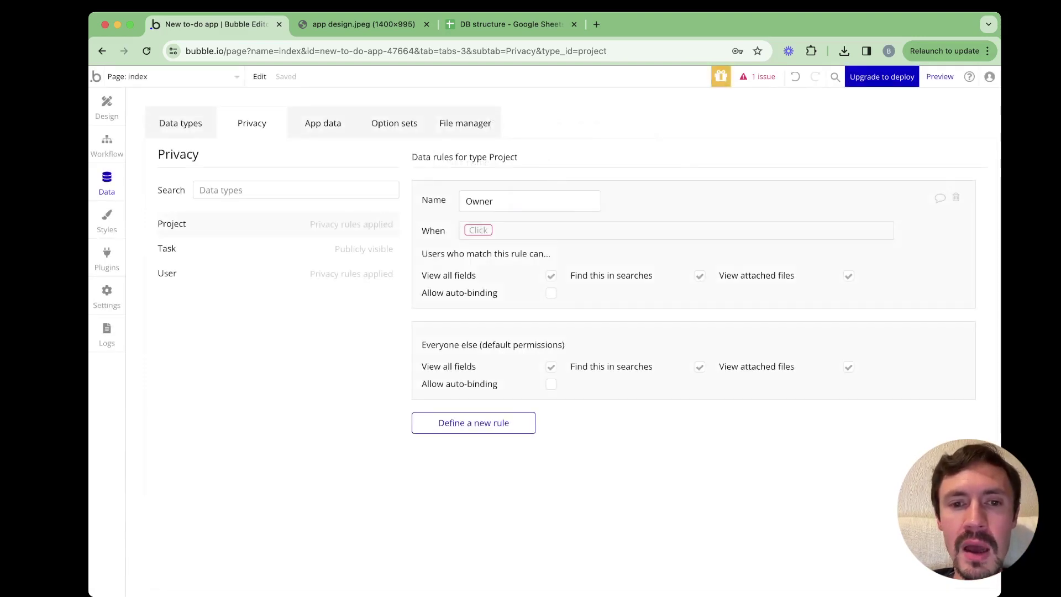
click(478, 230)
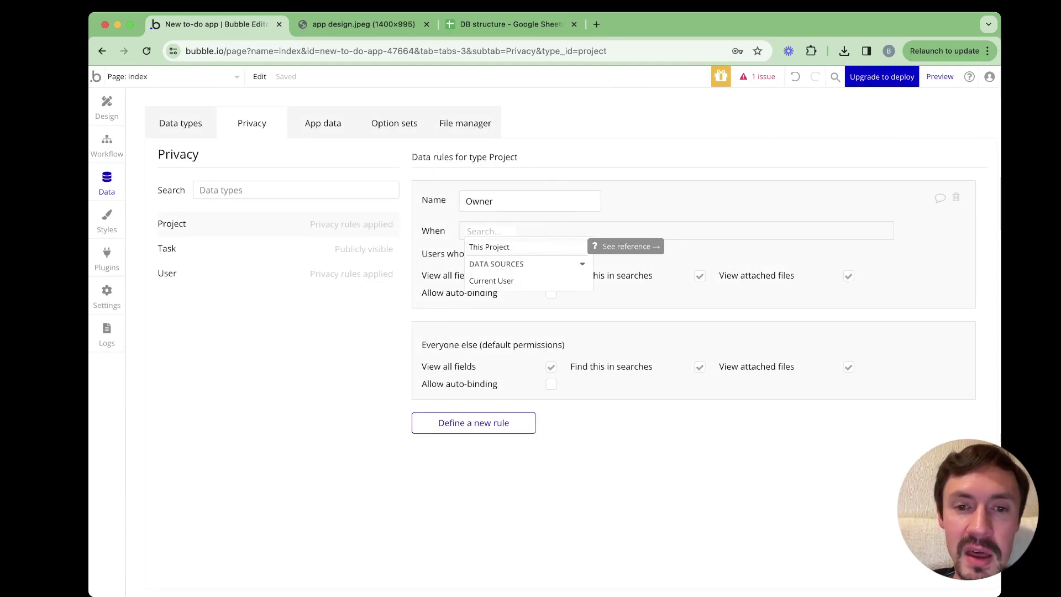
key(Return)
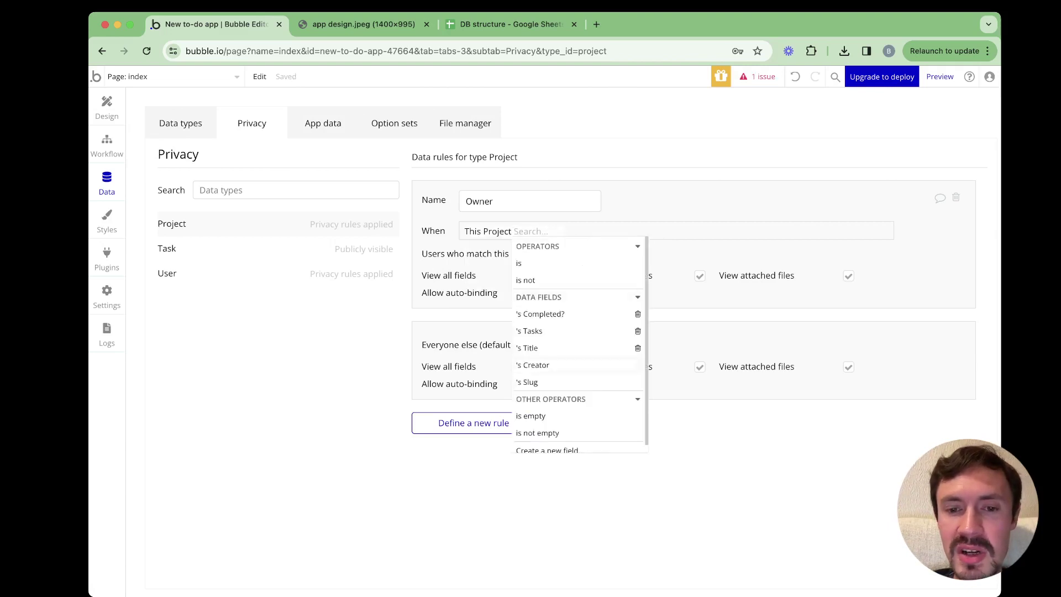
key(Return)
key(Return)
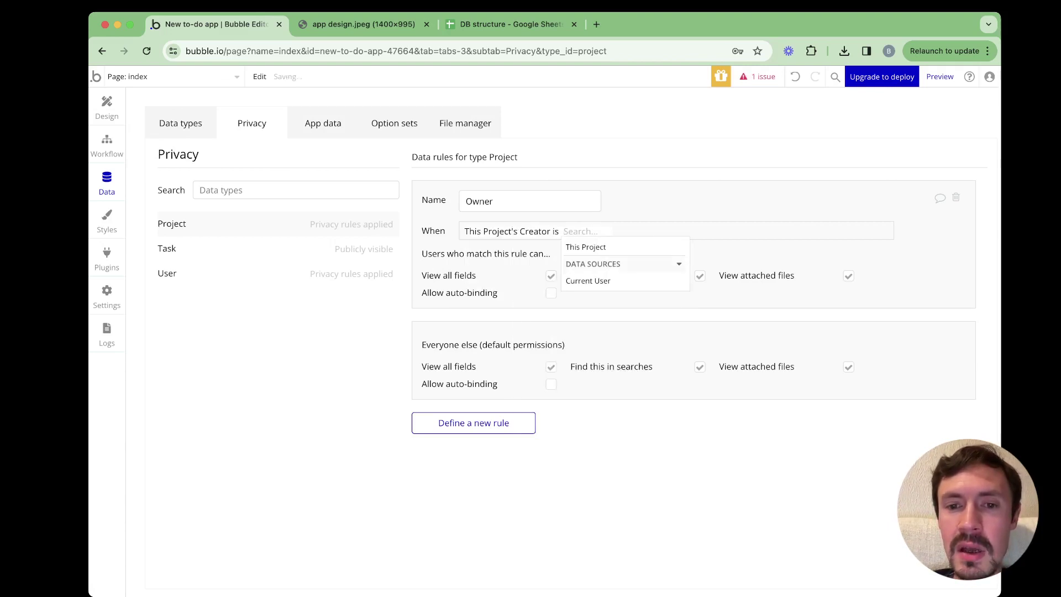
key(Return)
key(Escape)
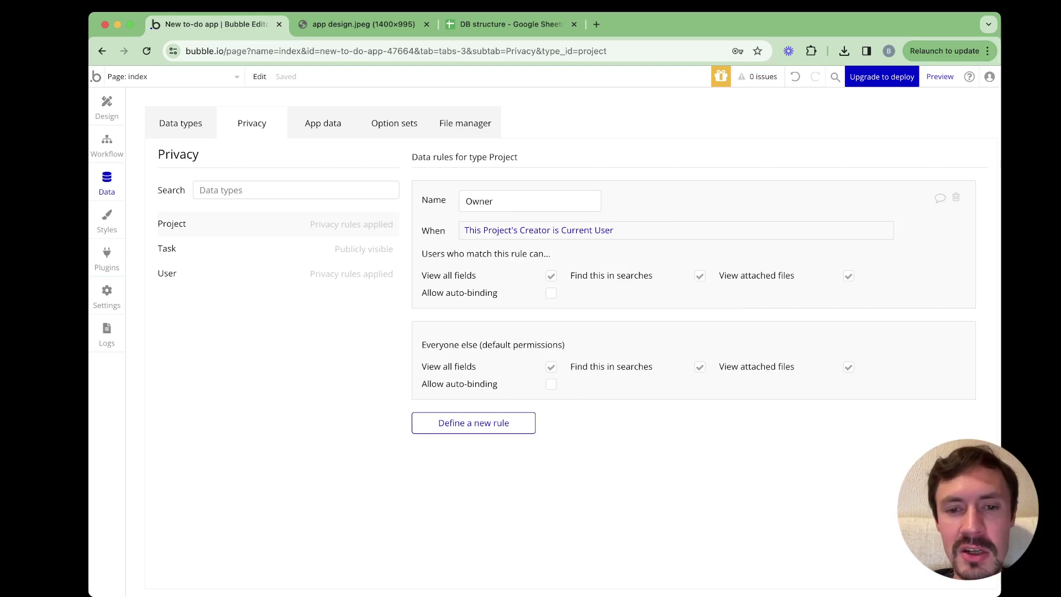
Revoke View all fields, Find this in searches and View attached files for everyone else on Project
click(551, 367)
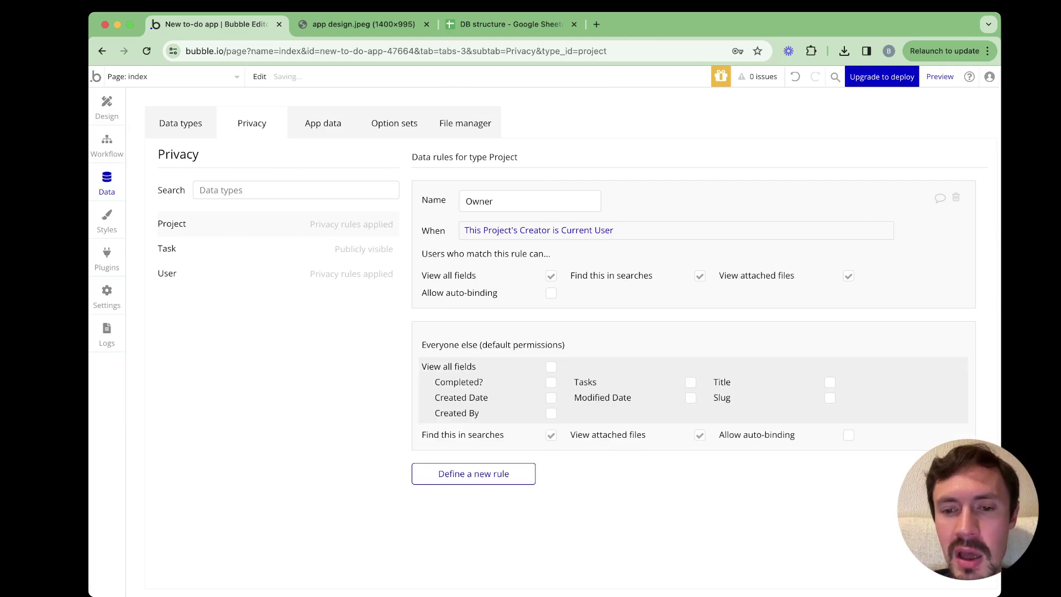
click(552, 435)
click(700, 435)
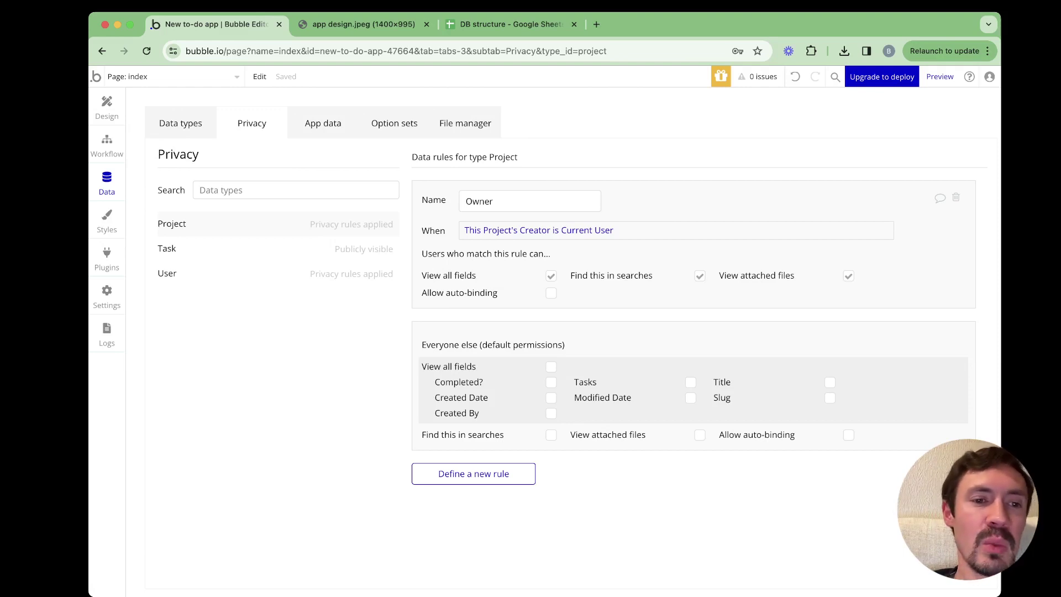
Check the Task rules, then delete Project's Owner privacy rule
click(167, 248)
click(171, 223)
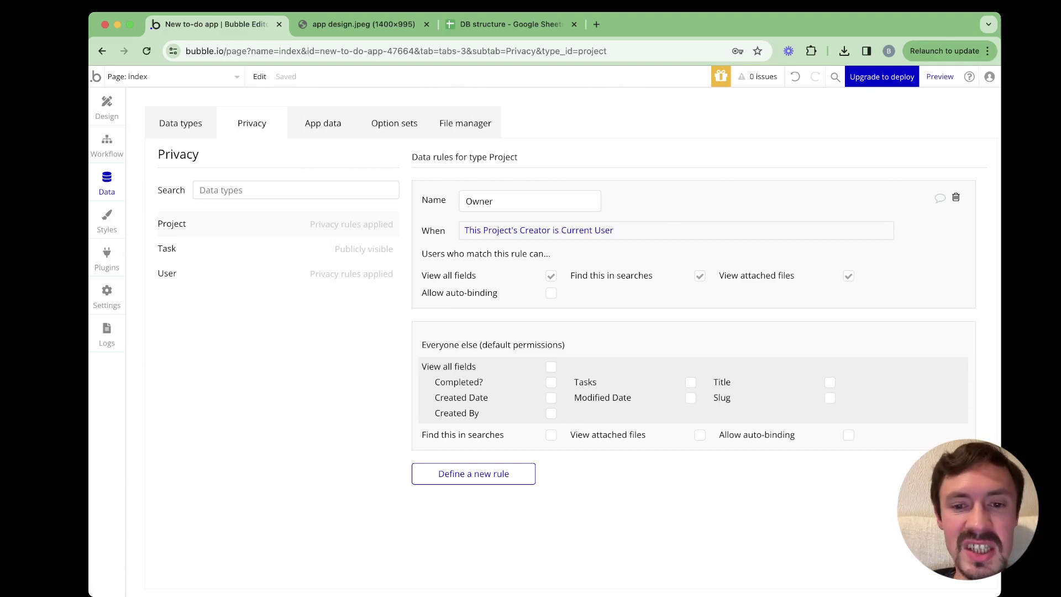
click(956, 197)
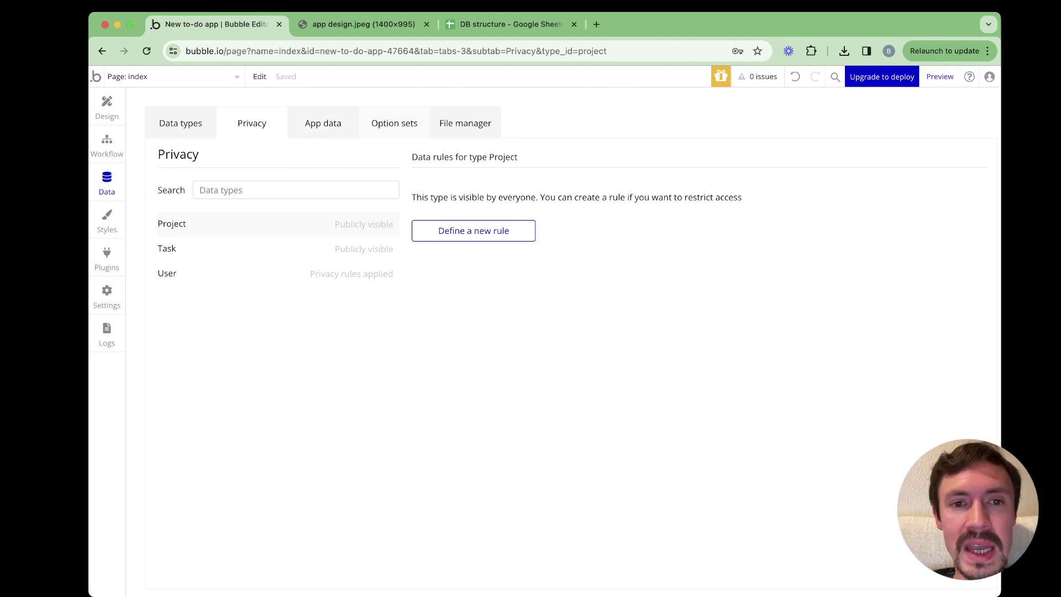
Glance at Option sets, then return to Data types to see Project's fields
click(395, 123)
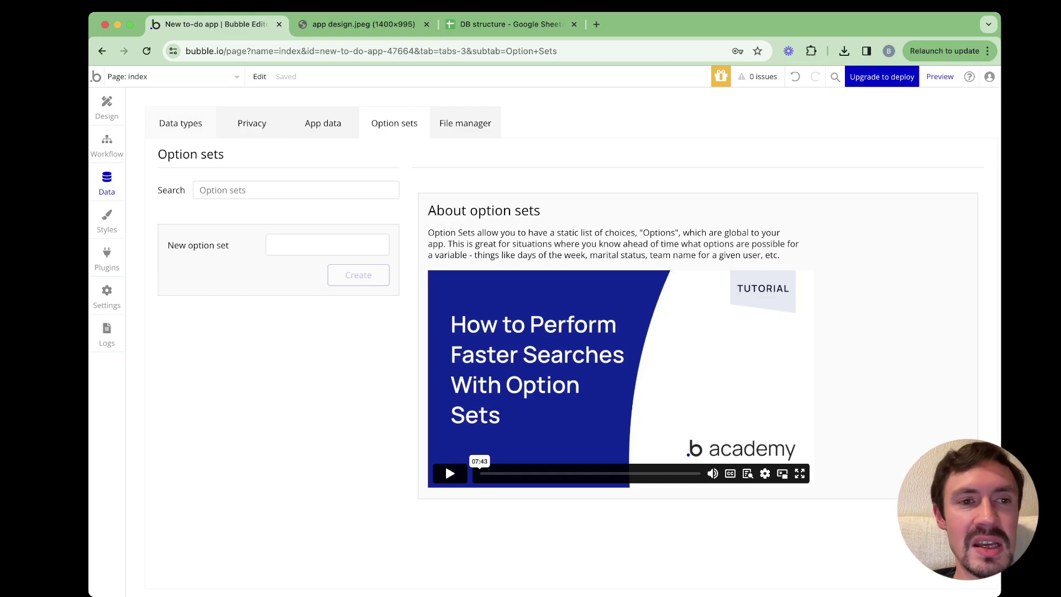
click(181, 123)
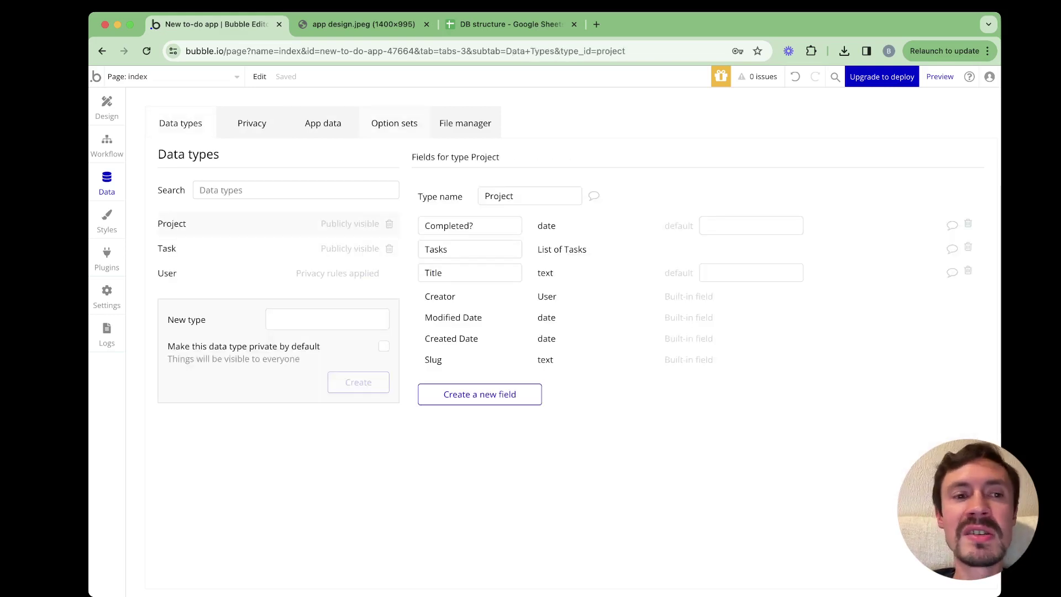
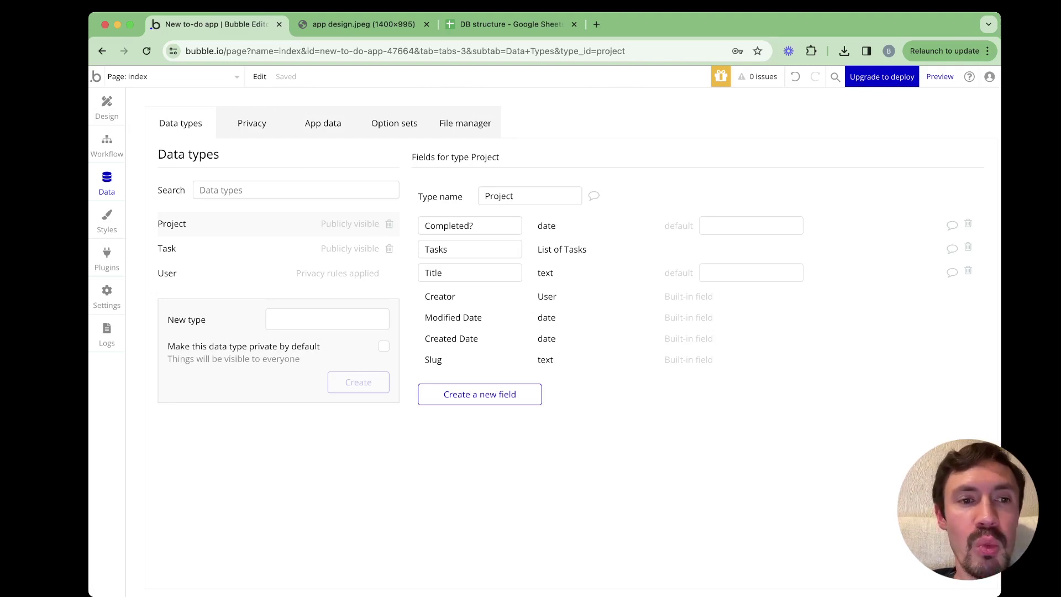
Go to Option sets and put the cursor in the New option set field
click(394, 123)
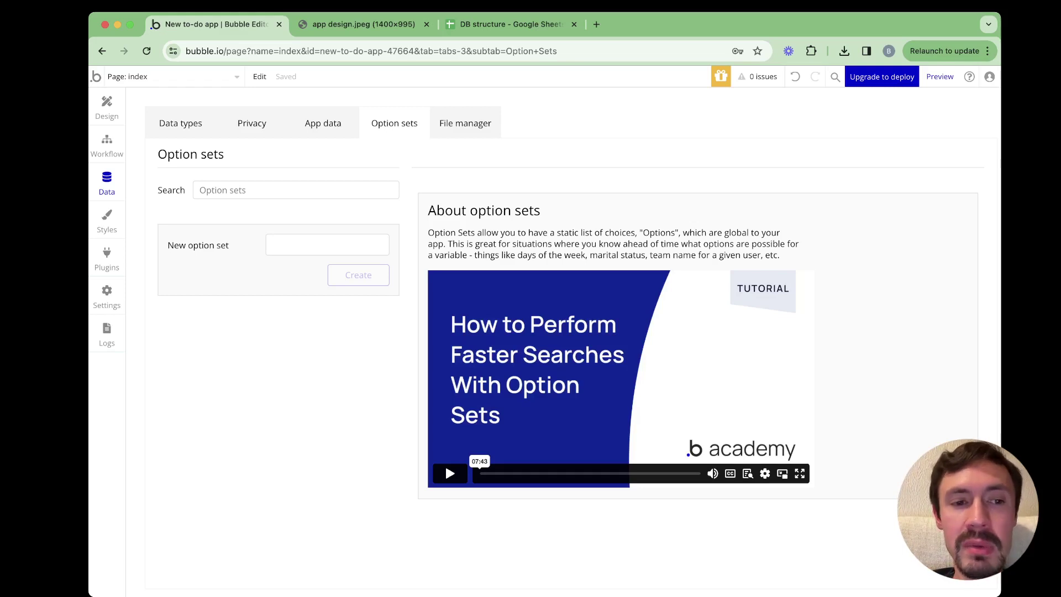
key(Tab)
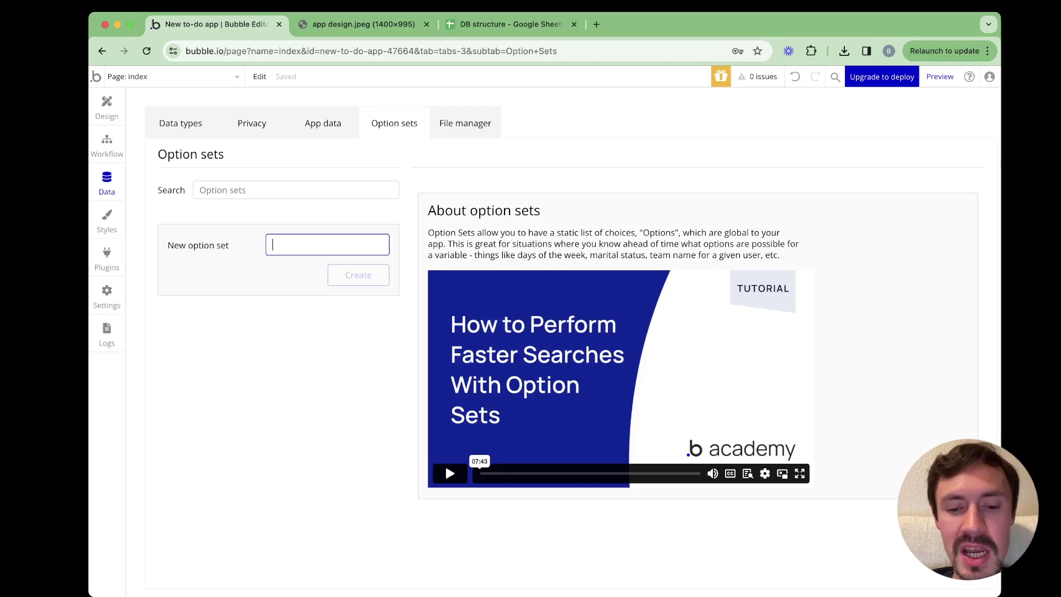
Create a Status option set and add the options Pending, In progress and Done
text(Status)
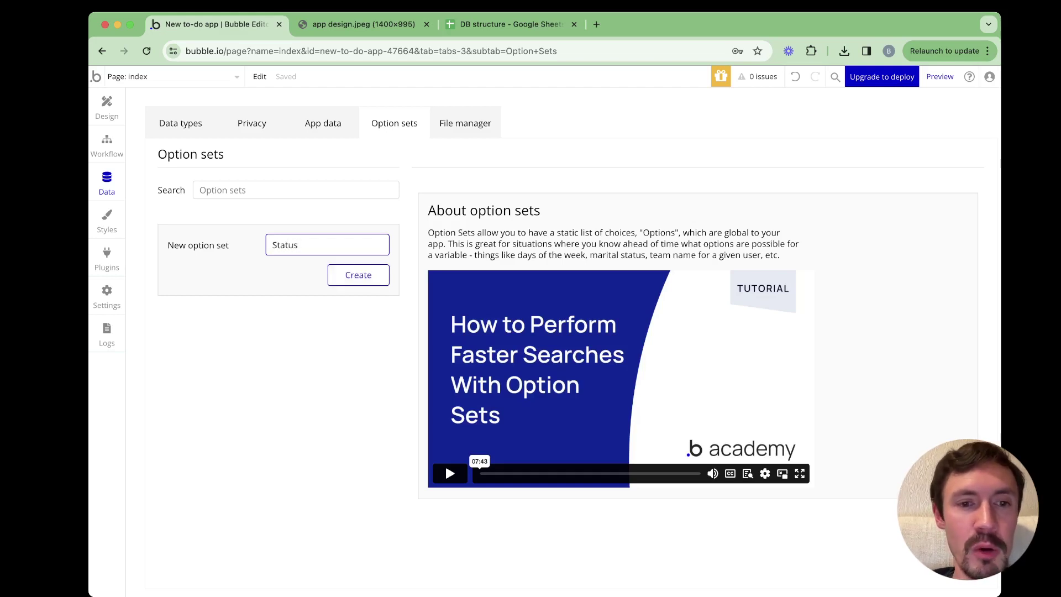
key(Return)
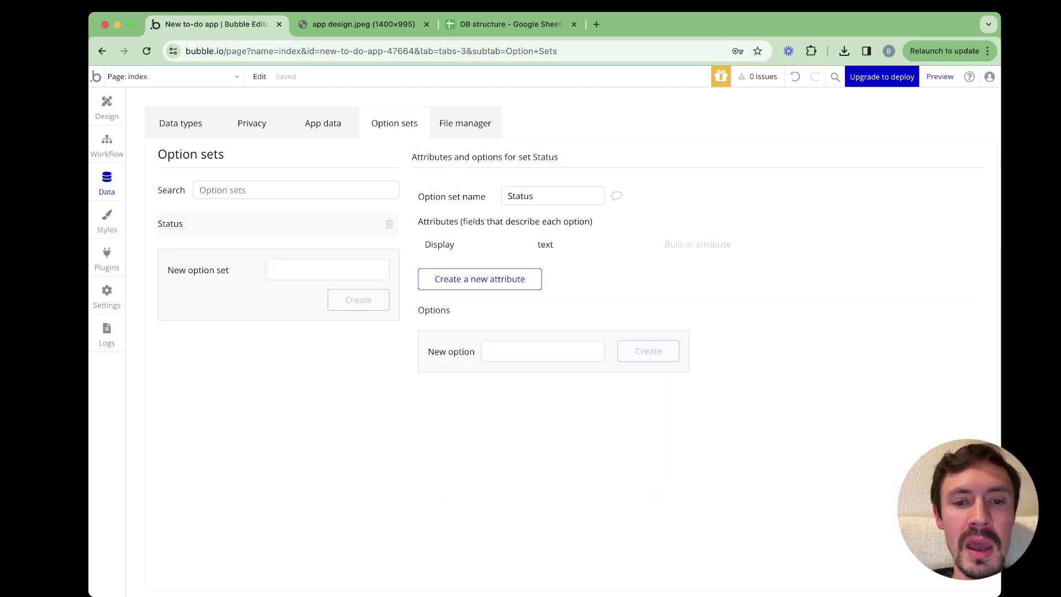
click(542, 351)
text(Pending)
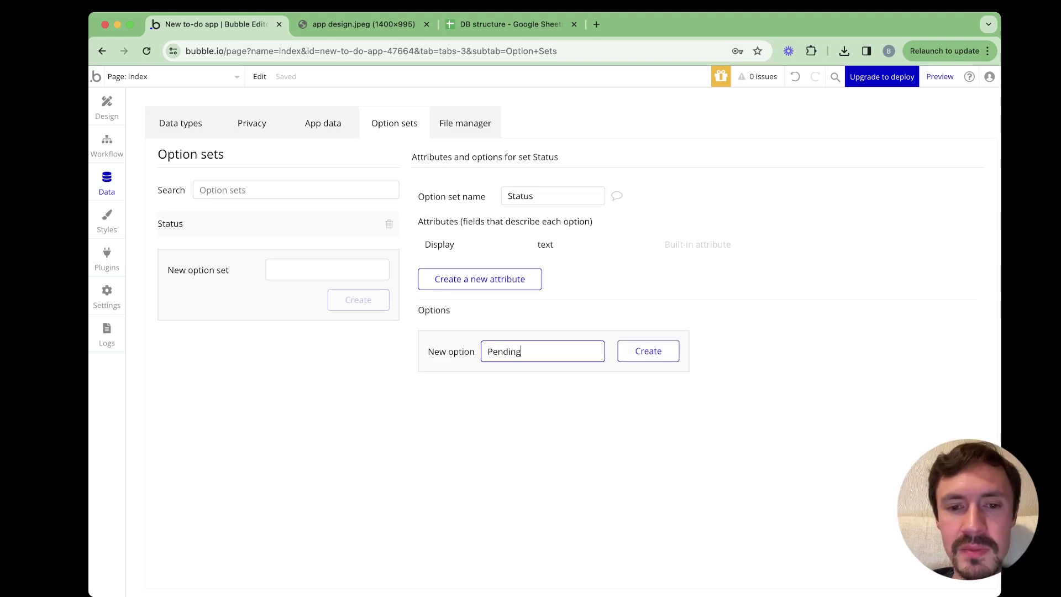
key(Return)
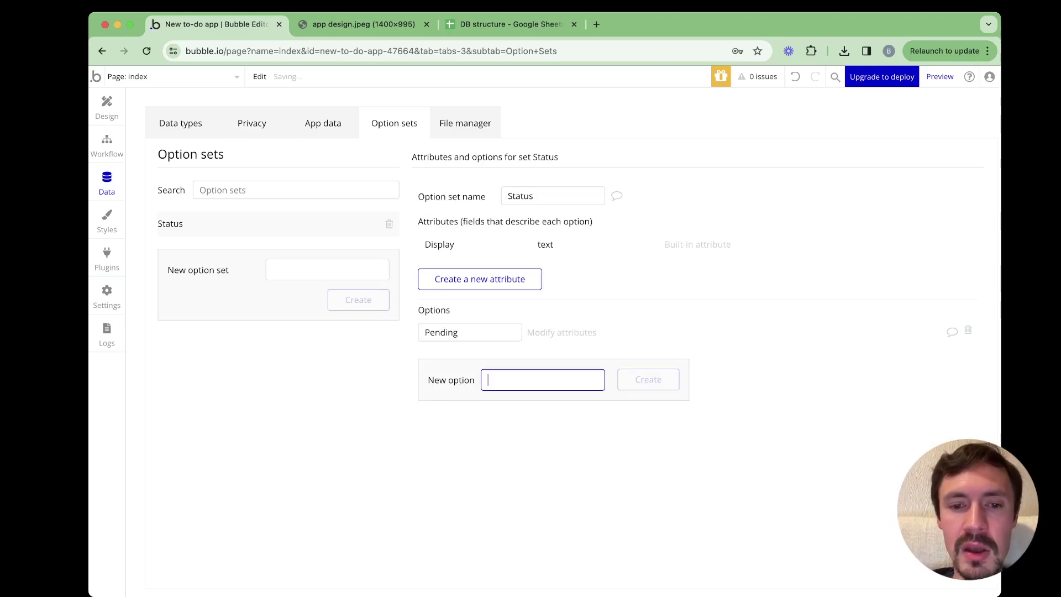
text(In prof)
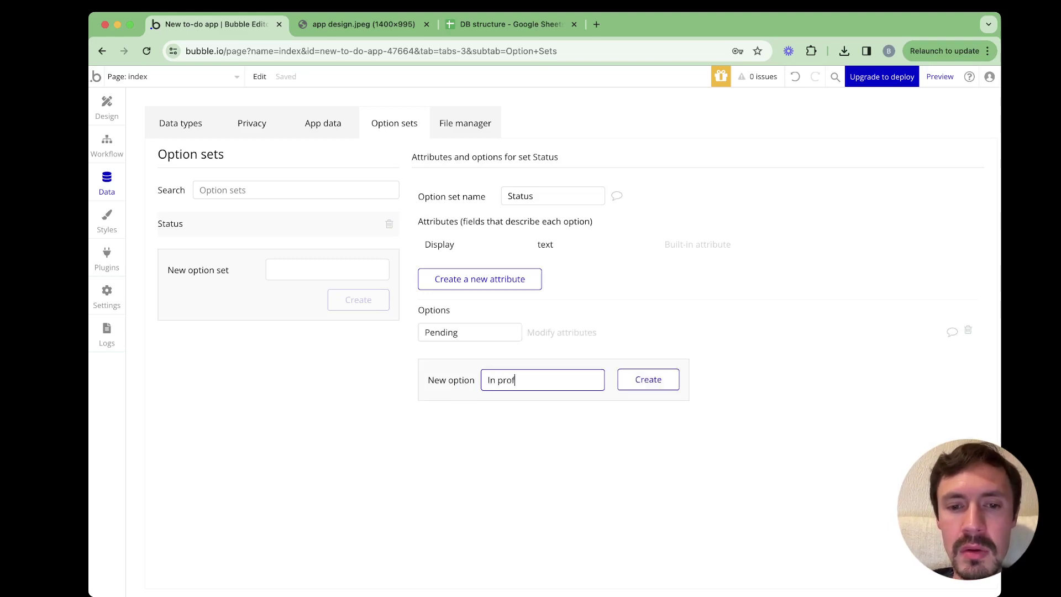
key(BackSpace)
text(gress)
key(Return)
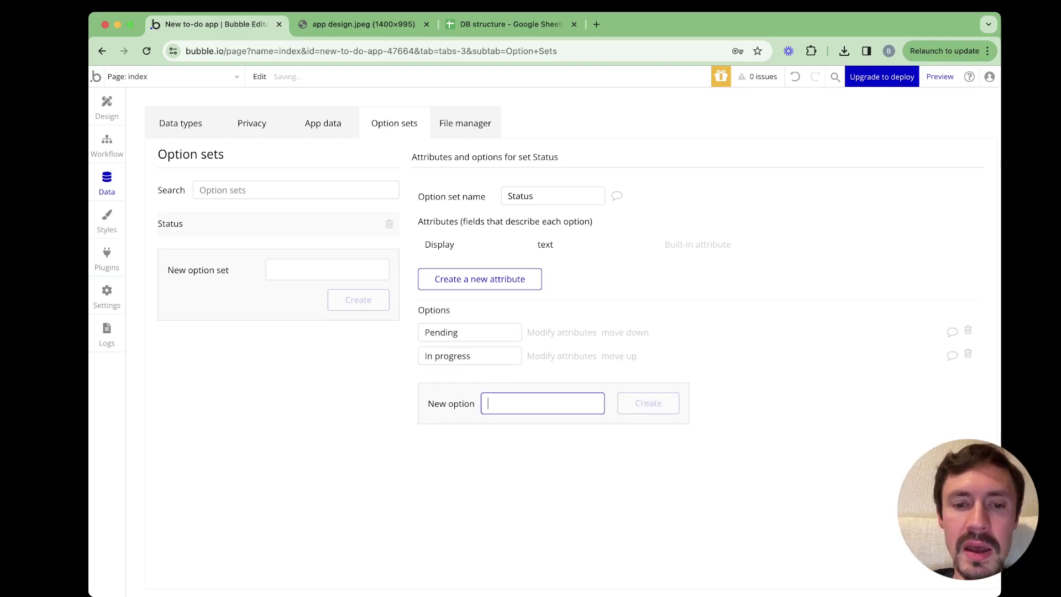
text(Done)
key(Return)
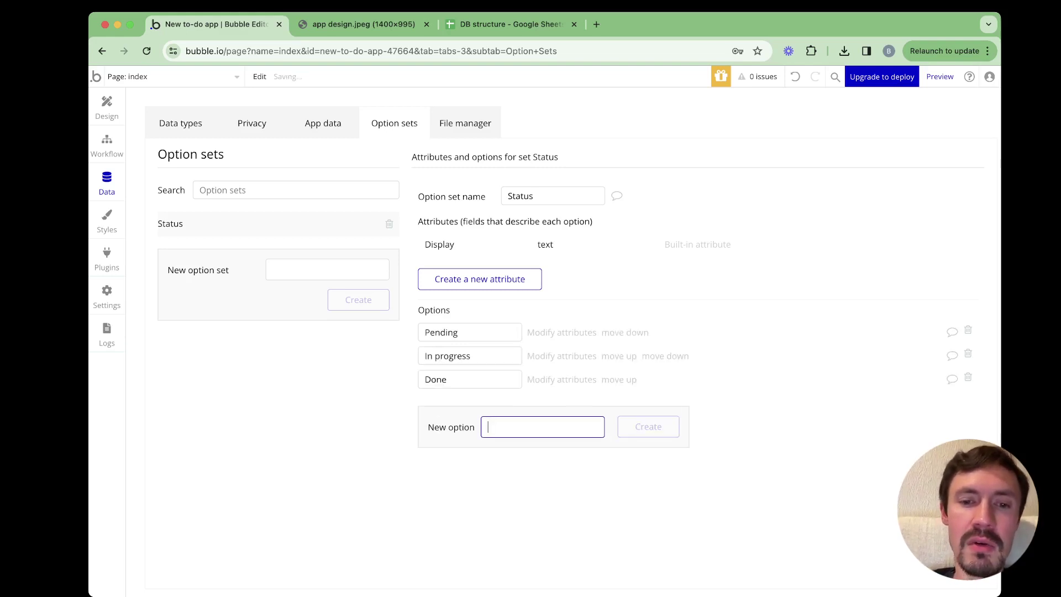
Check the names of the Pending, In progress and Done options
click(450, 332)
click(450, 356)
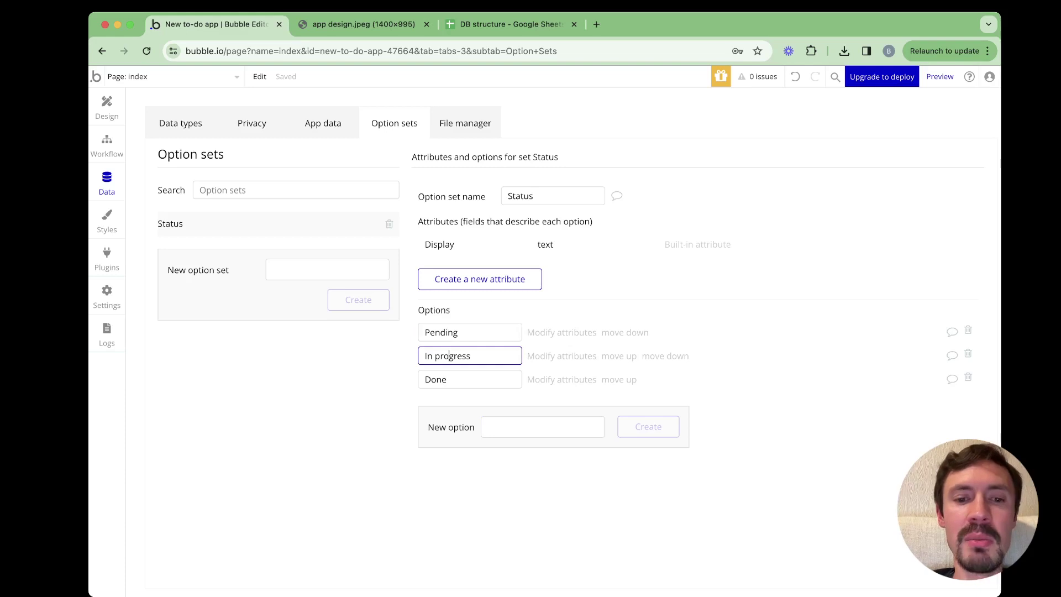
click(450, 379)
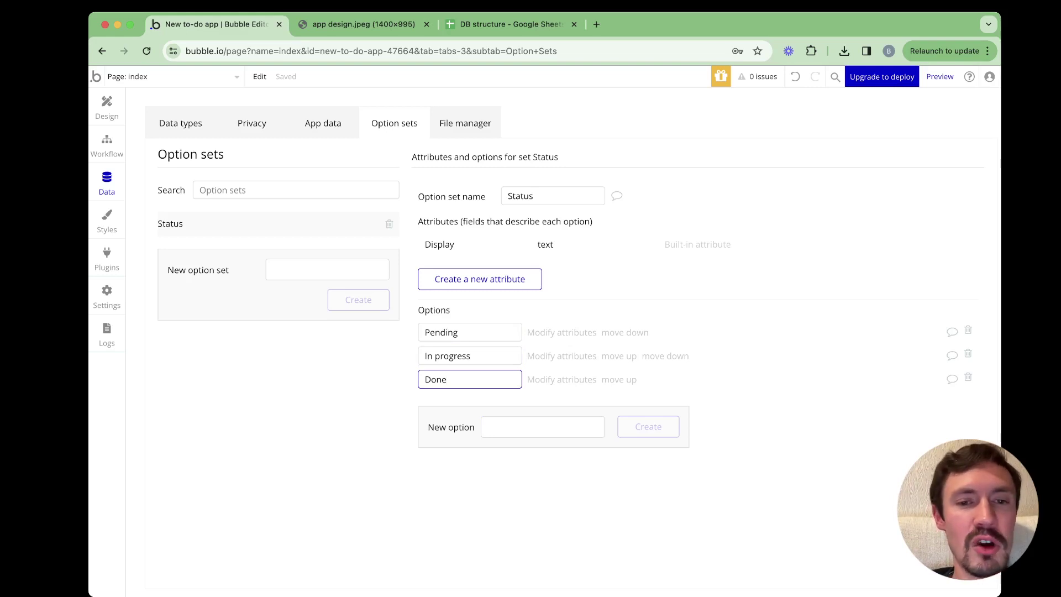
click(435, 332)
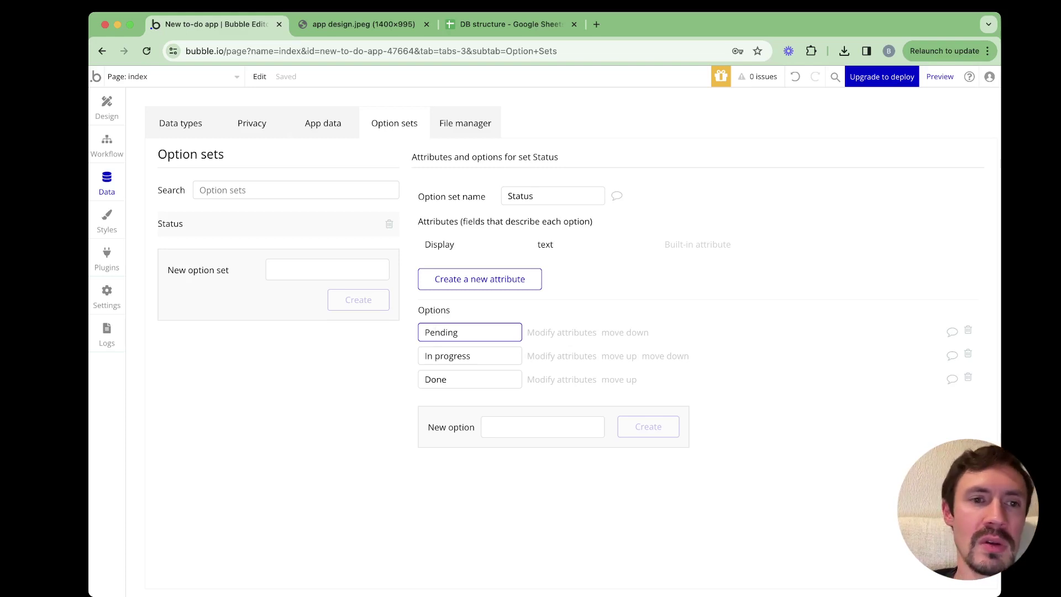
Open App data to see the All Projects records, including 'To do app'
click(323, 124)
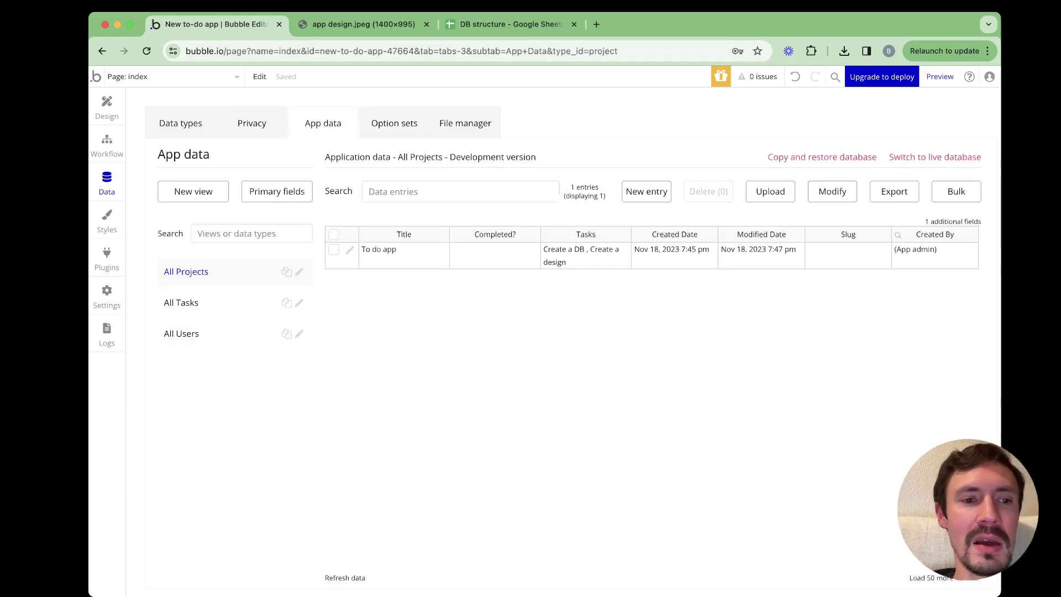
Look through the All Tasks and All Users tables, then go back to Option sets
click(181, 302)
click(181, 333)
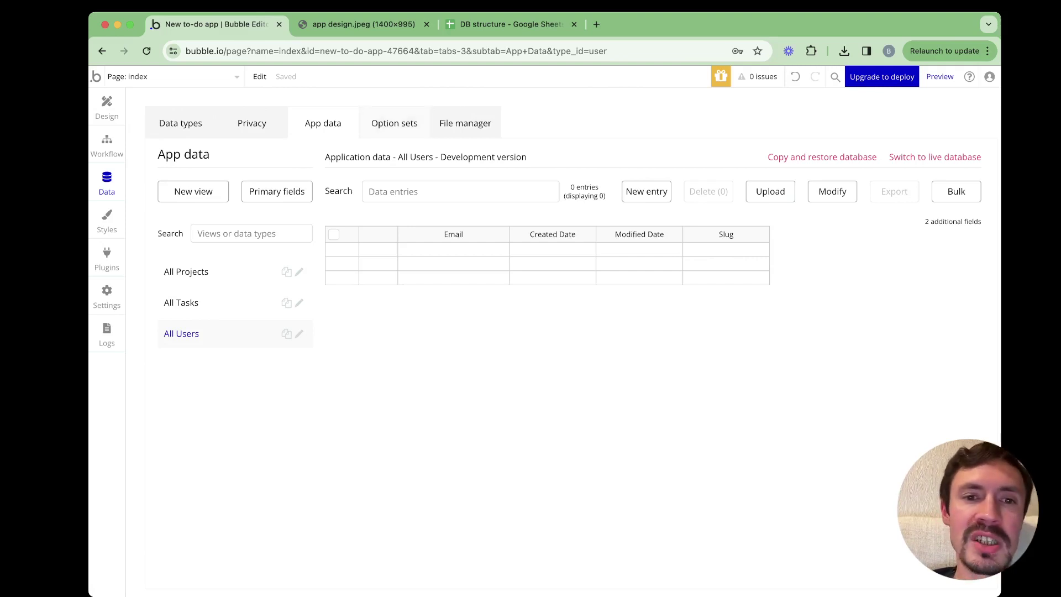
click(395, 123)
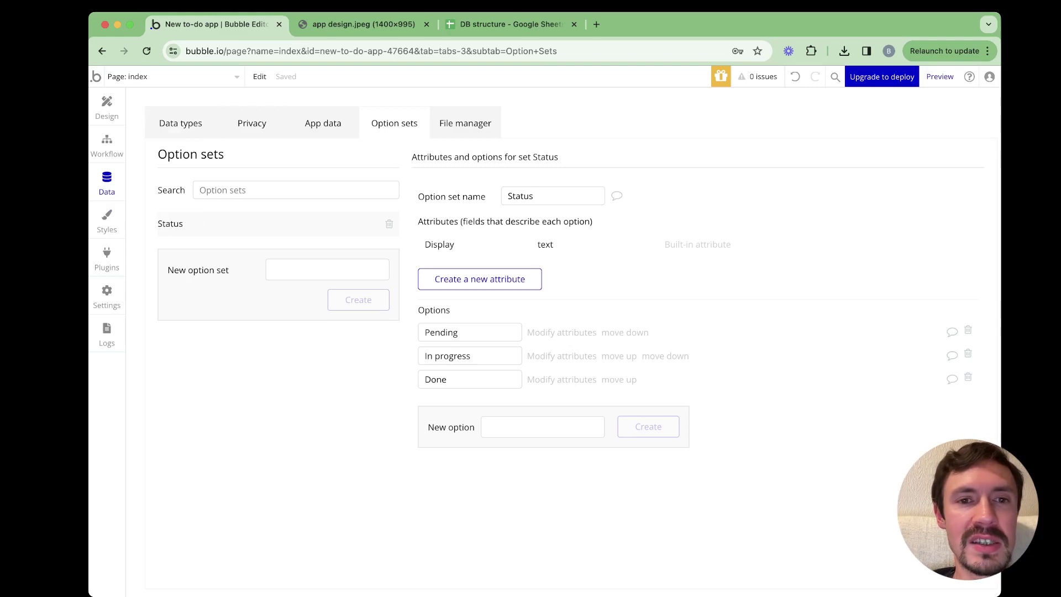
Show the Element styles list with Standard Alert, Flat Button and Primary Button
click(465, 122)
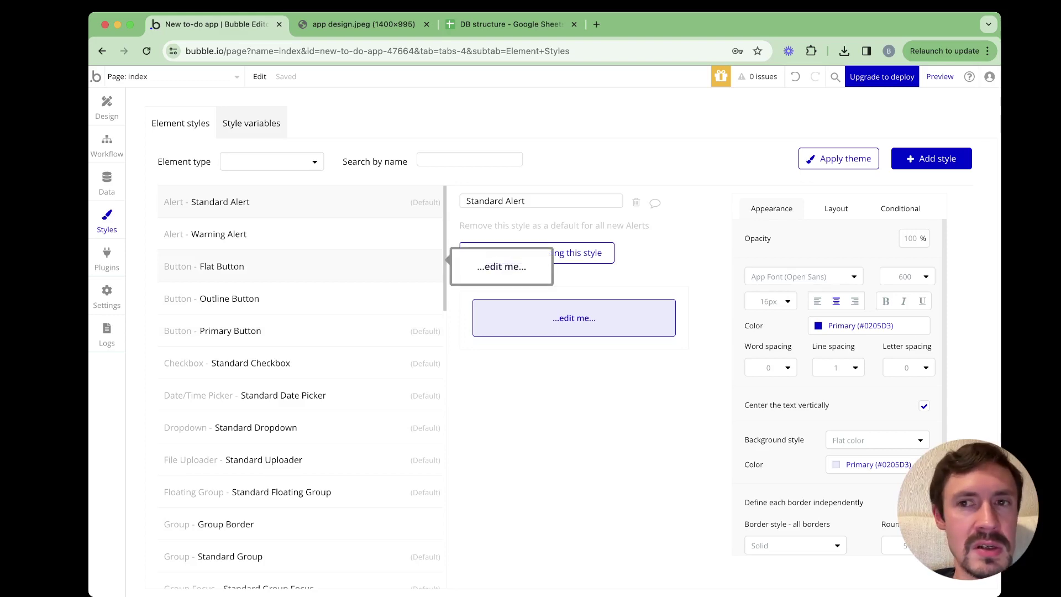
Try Flat Button and Outline Button on Start, keep Primary Button, and edit that style
click(106, 107)
click(155, 286)
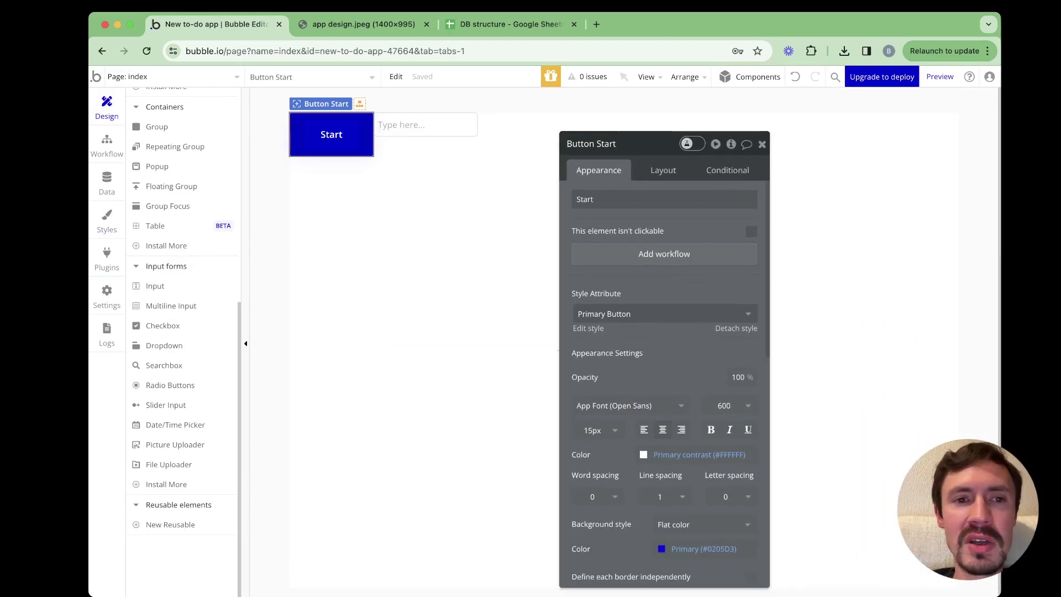
click(663, 314)
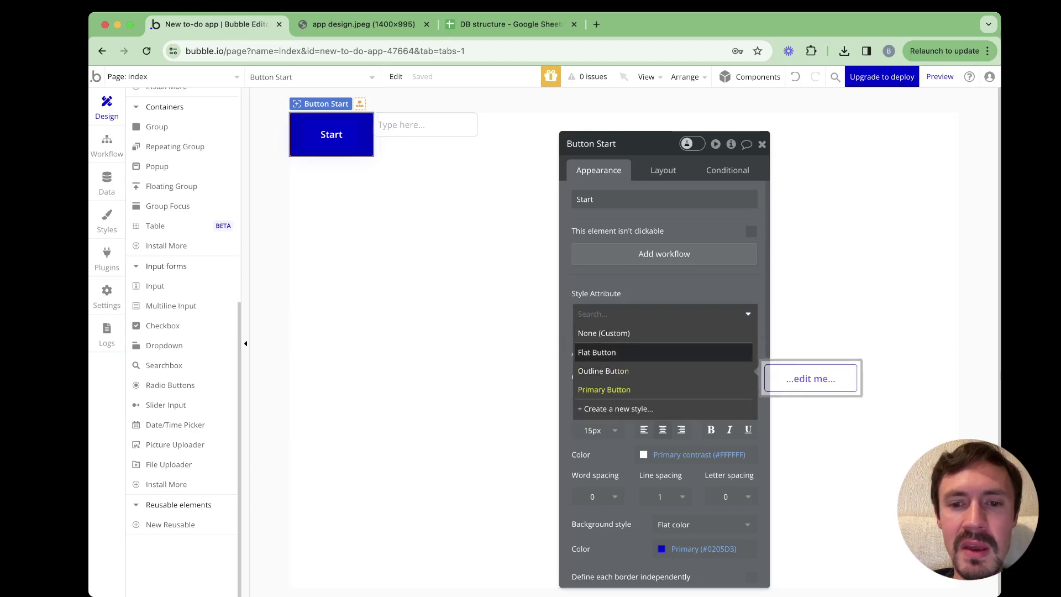
click(608, 352)
click(664, 313)
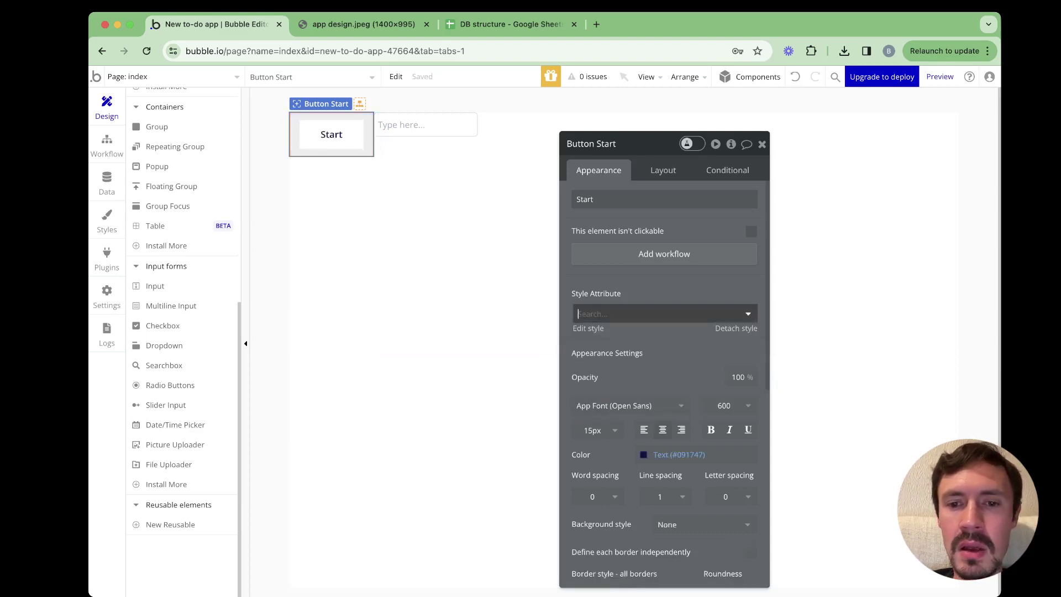
click(603, 370)
click(663, 313)
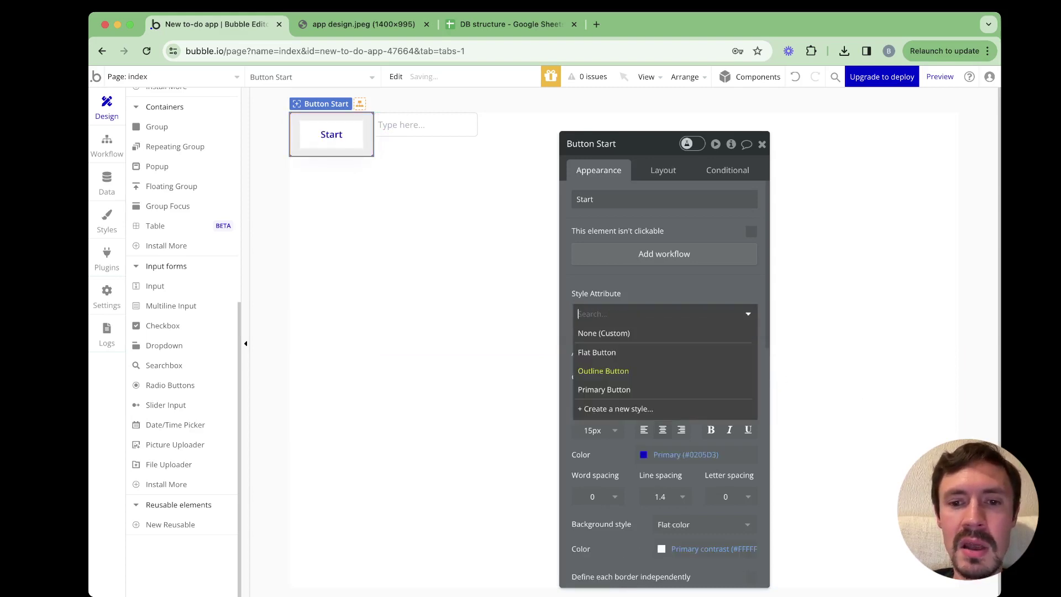
click(609, 388)
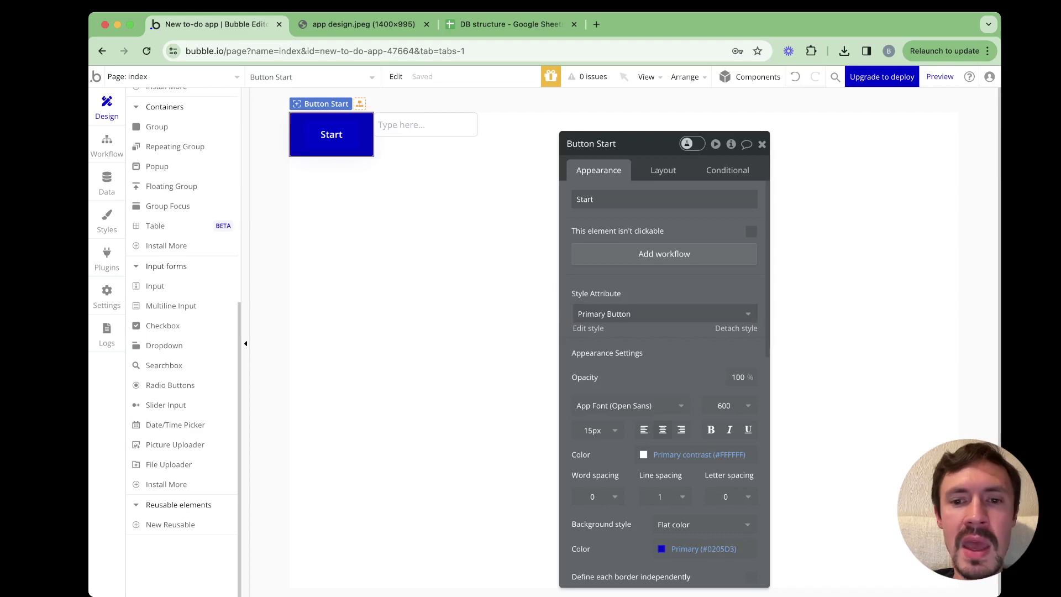
click(588, 329)
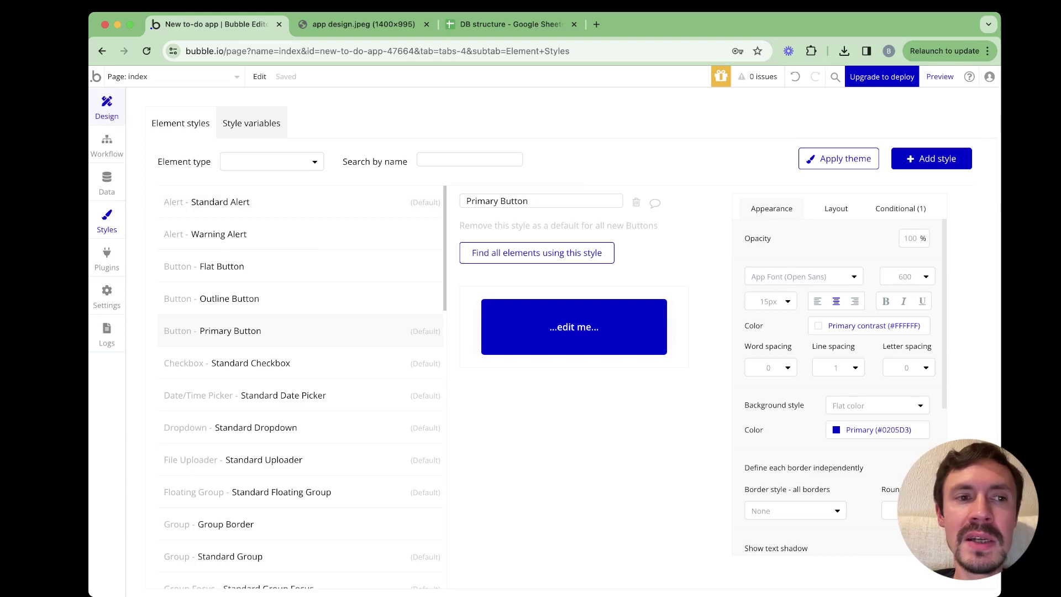
Paste a copy of the Start button onto the page
click(106, 107)
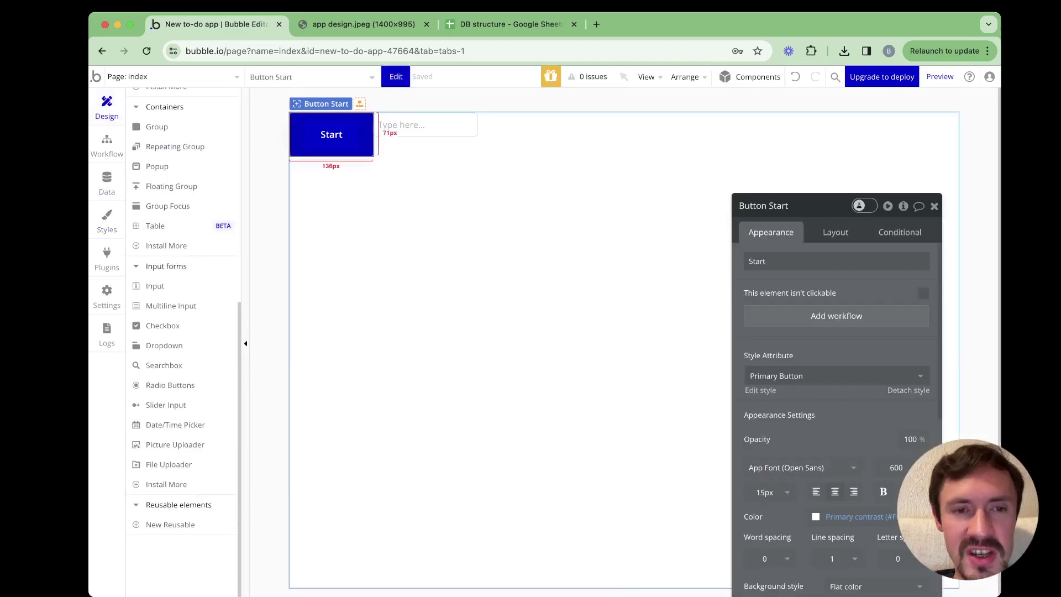
click(520, 138)
key(ctrl+v)
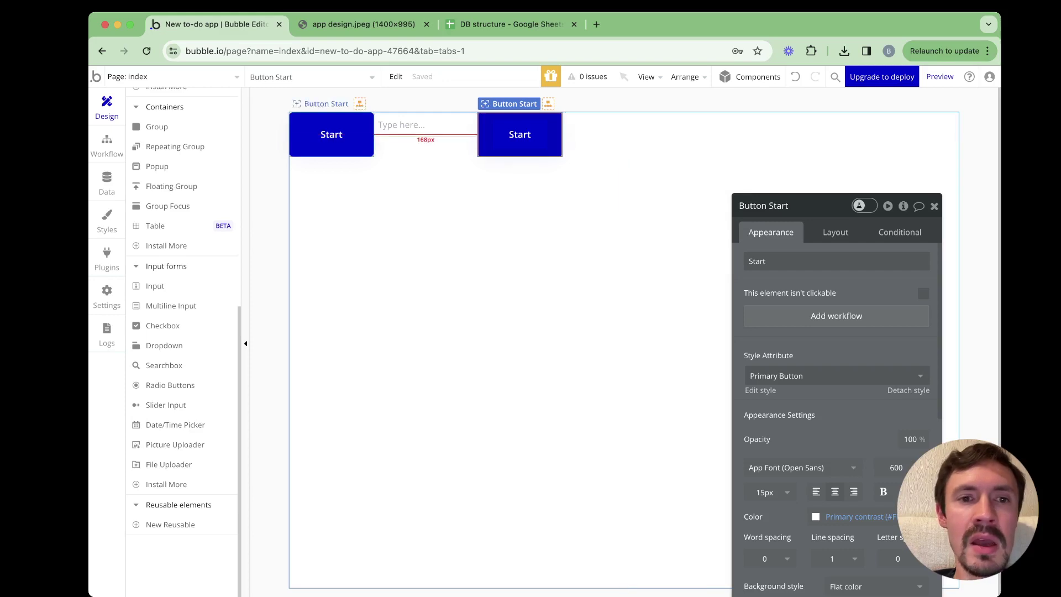
Change the Primary Button style's background to Destructive red and compare both buttons
click(332, 135)
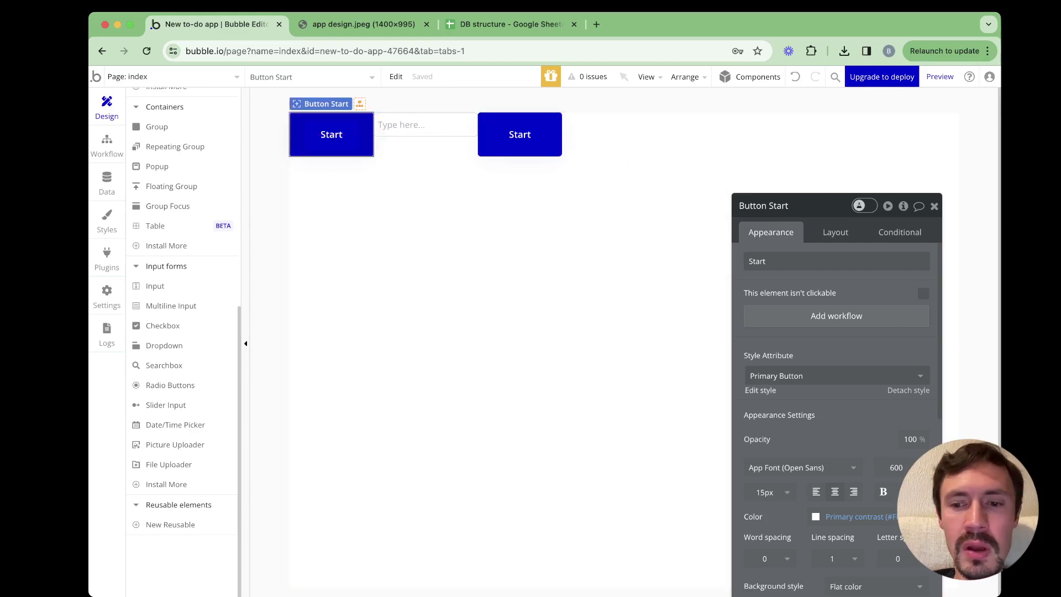
click(761, 391)
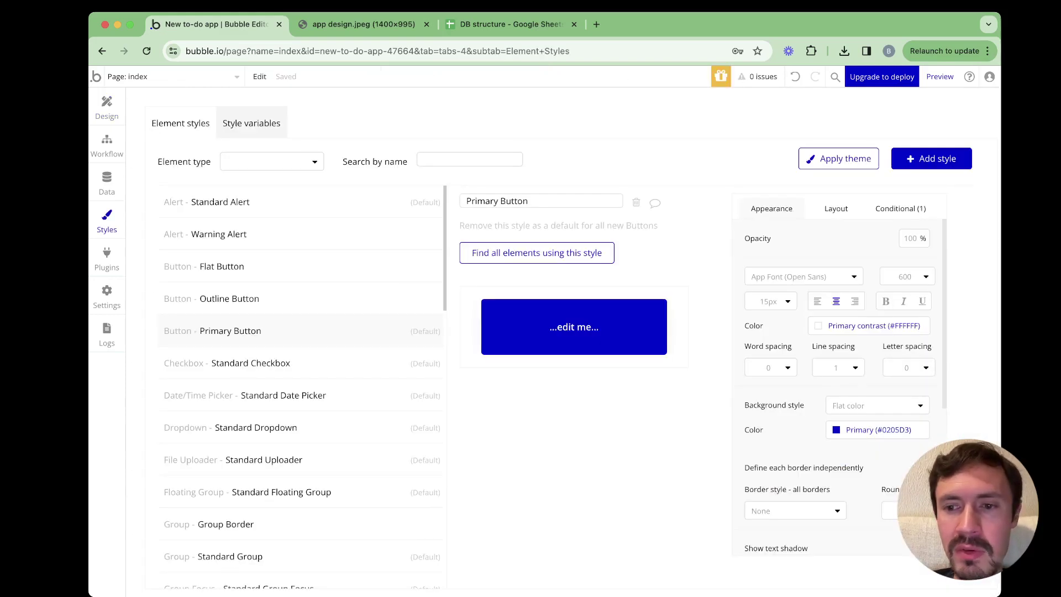
click(862, 430)
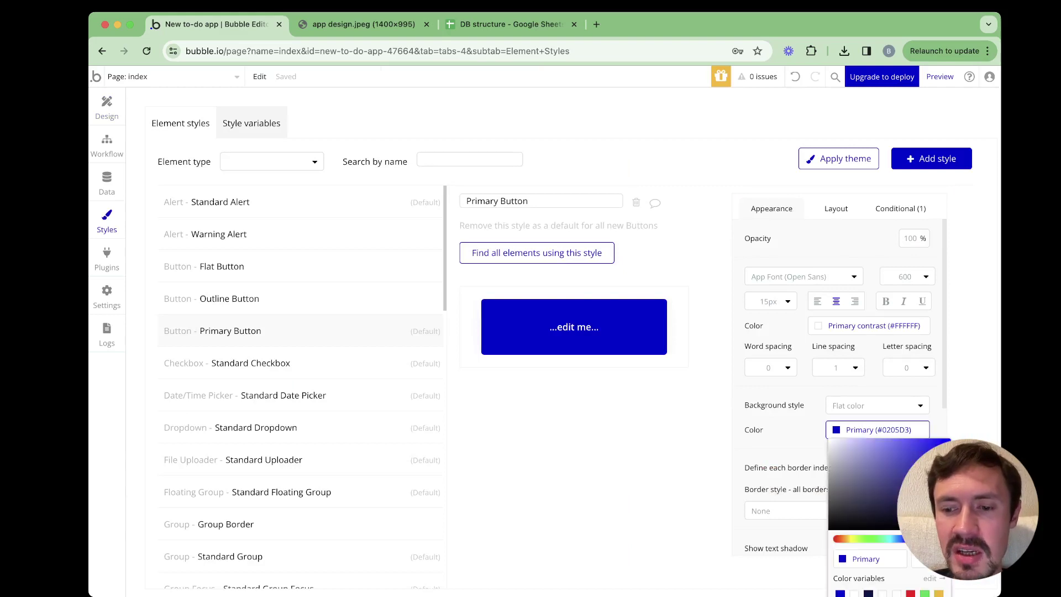
click(911, 593)
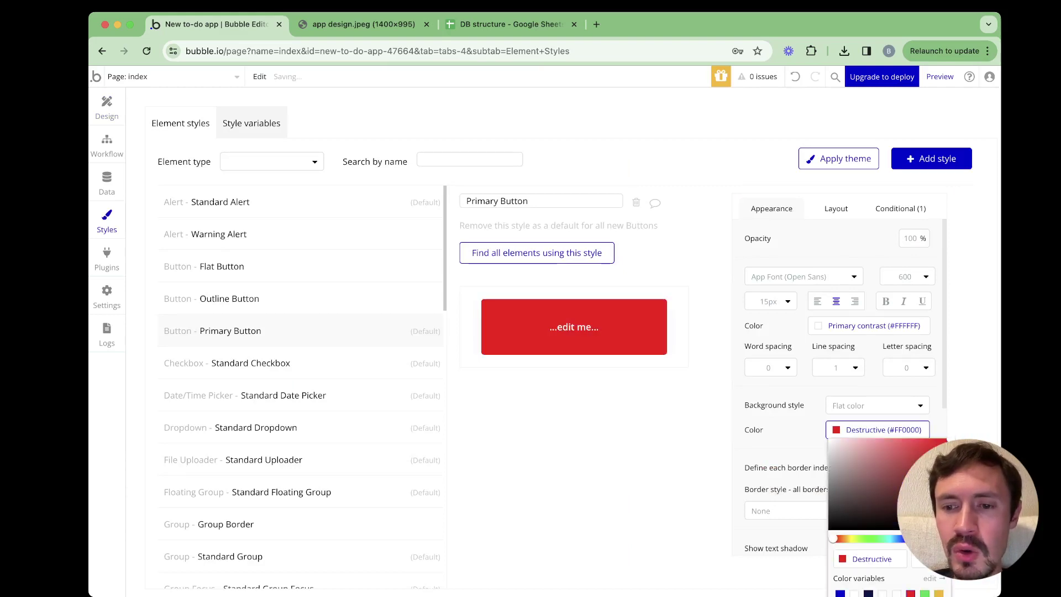
click(107, 108)
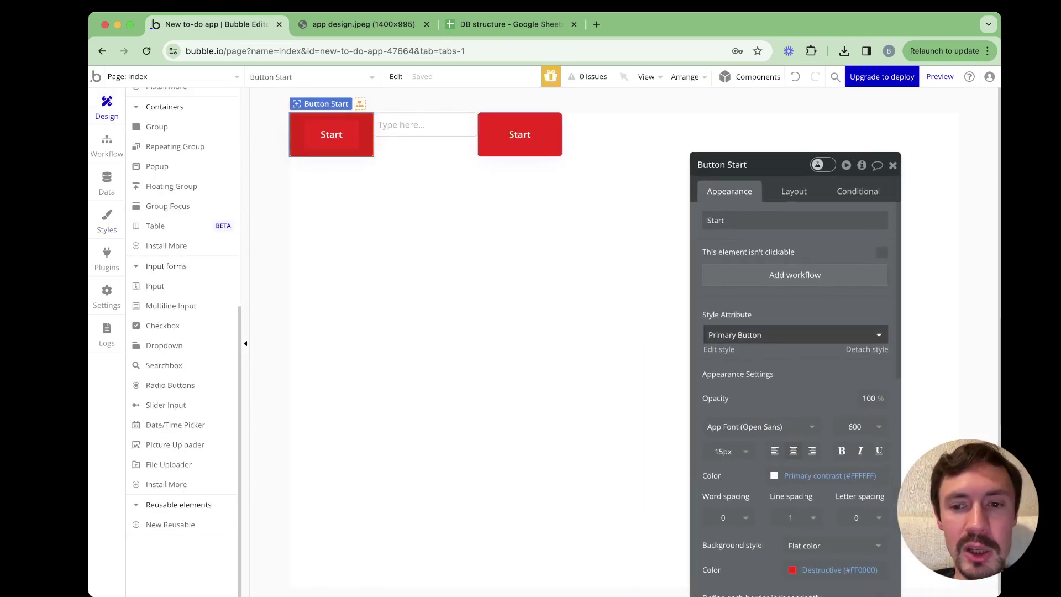
Set the Primary Button style's background back to Primary #0205D3 blue
click(795, 335)
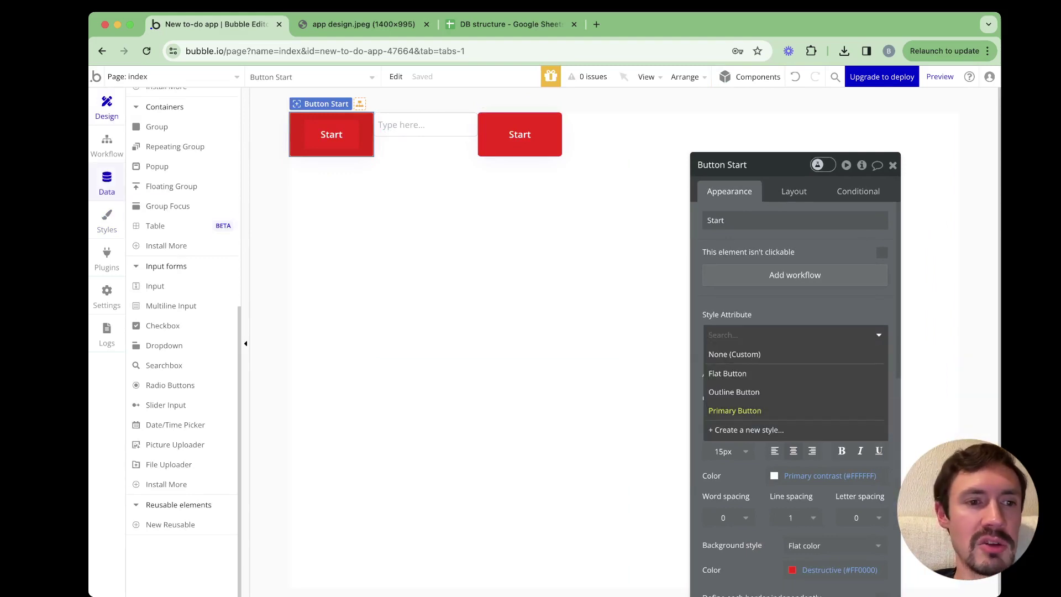
click(106, 220)
click(878, 430)
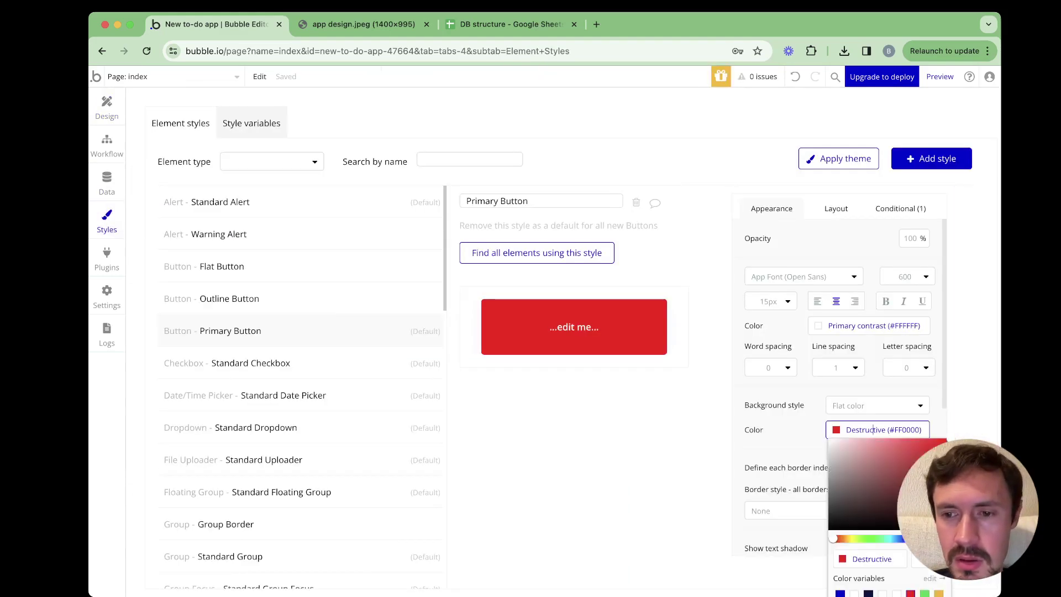
click(840, 594)
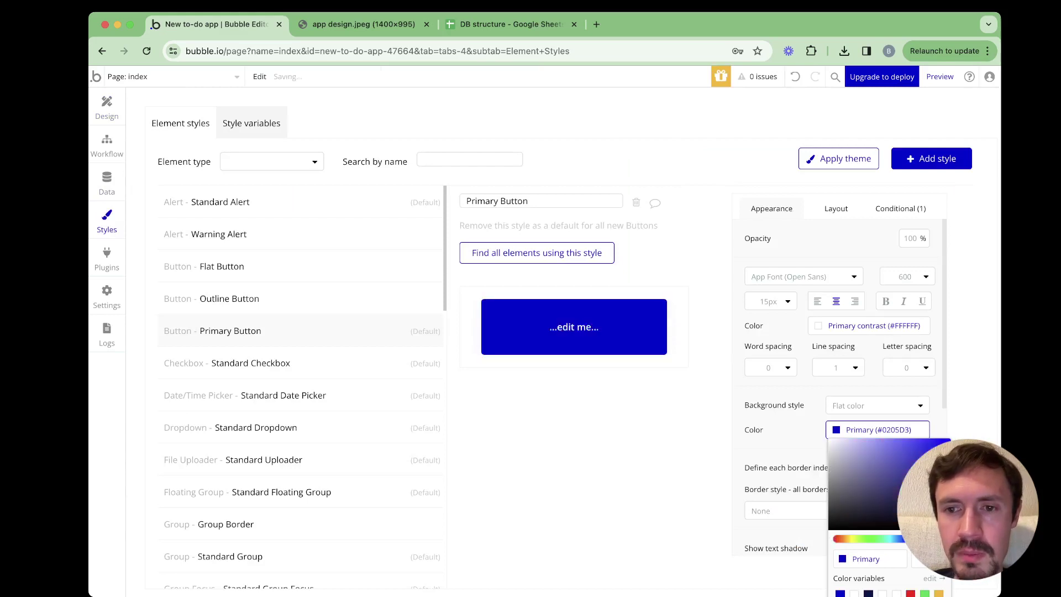
click(642, 453)
click(107, 107)
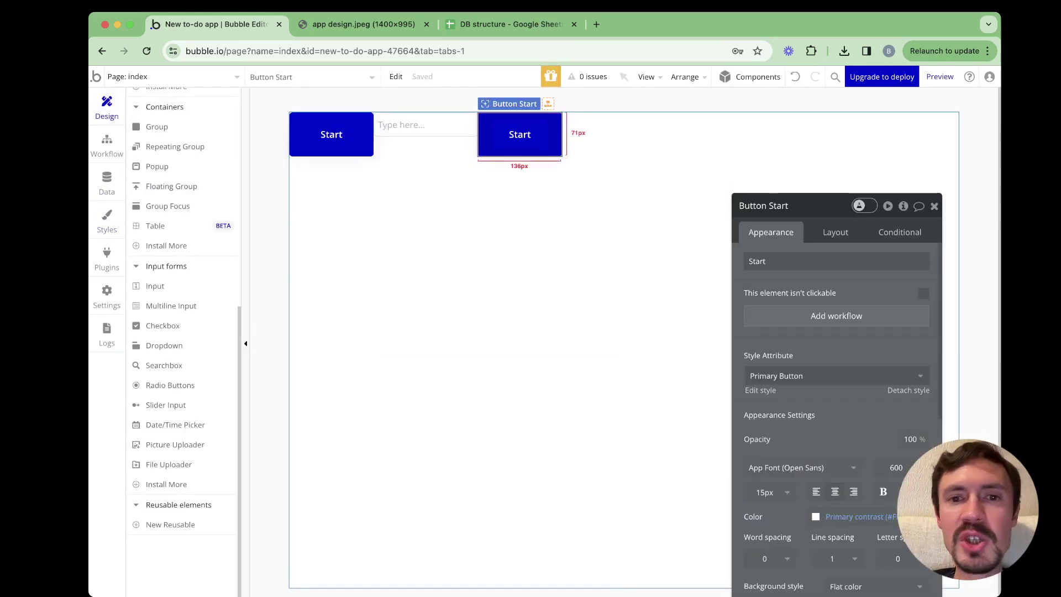
Detach the right Start button from Primary Button so its style becomes None (Custom)
drag(796, 206, 676, 95)
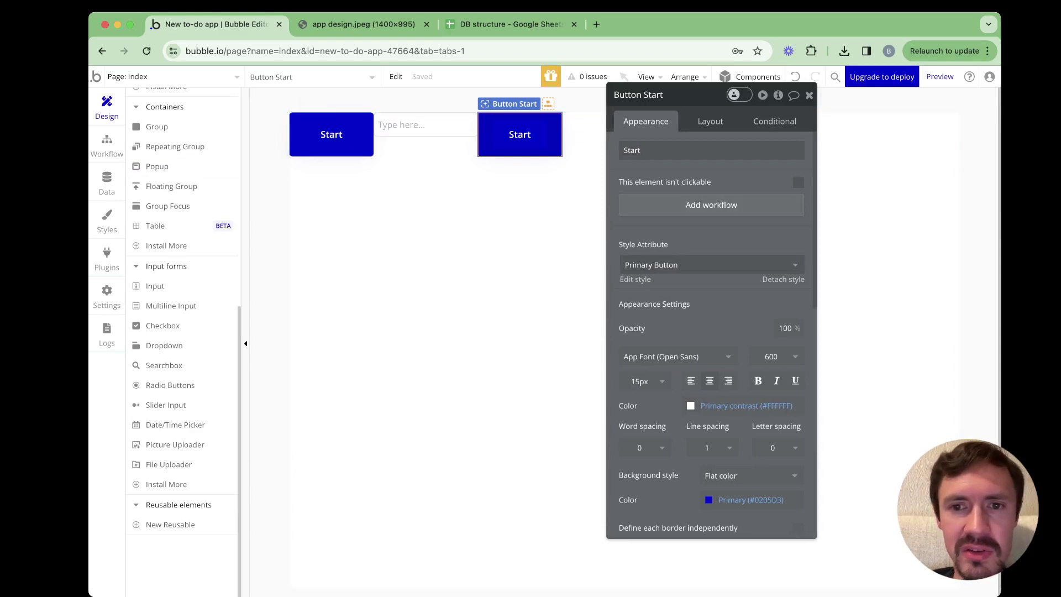
click(663, 150)
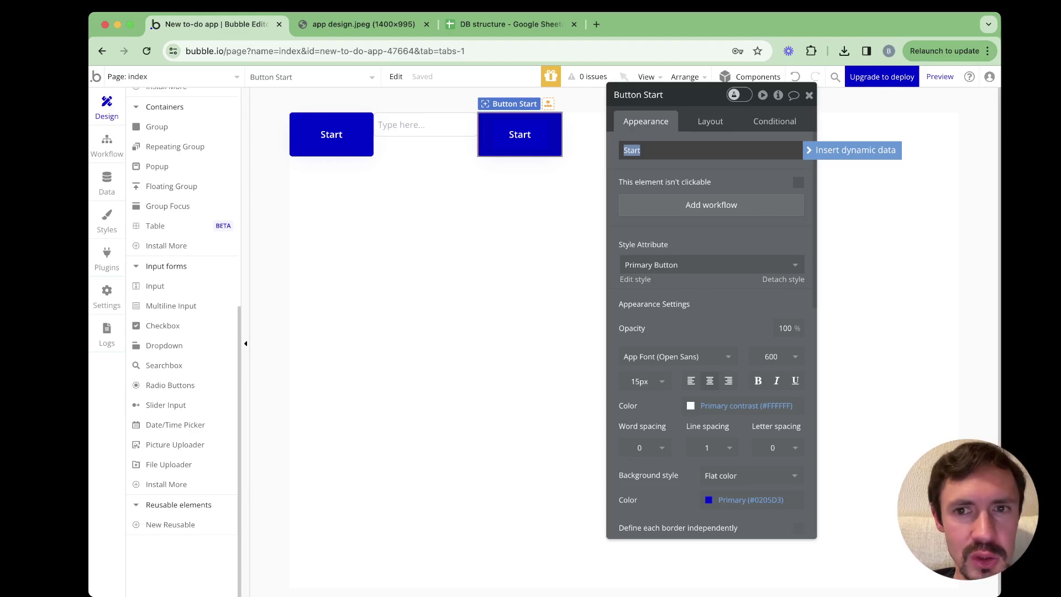
click(712, 265)
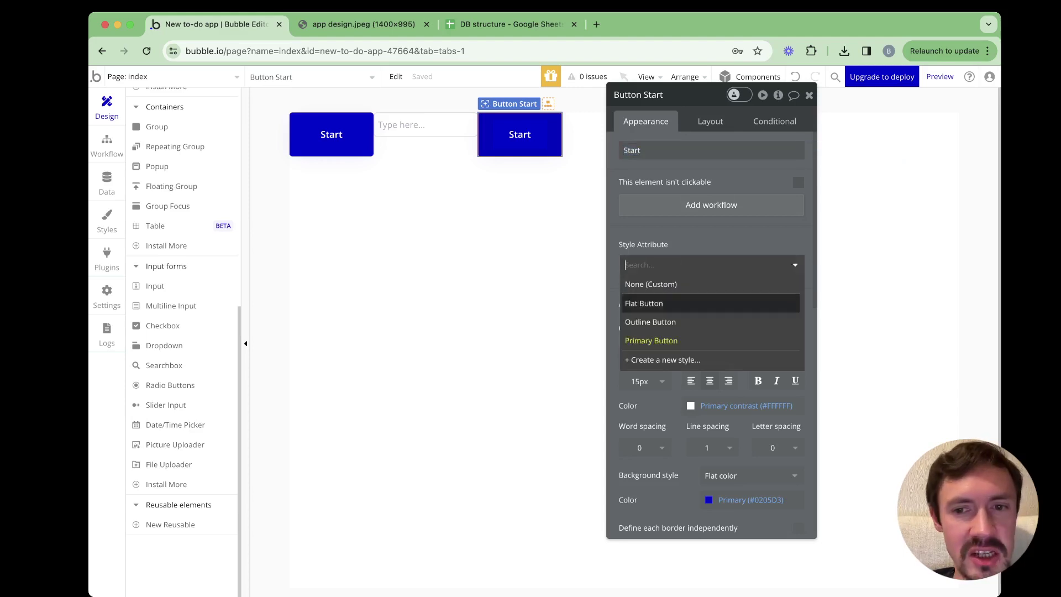
click(658, 339)
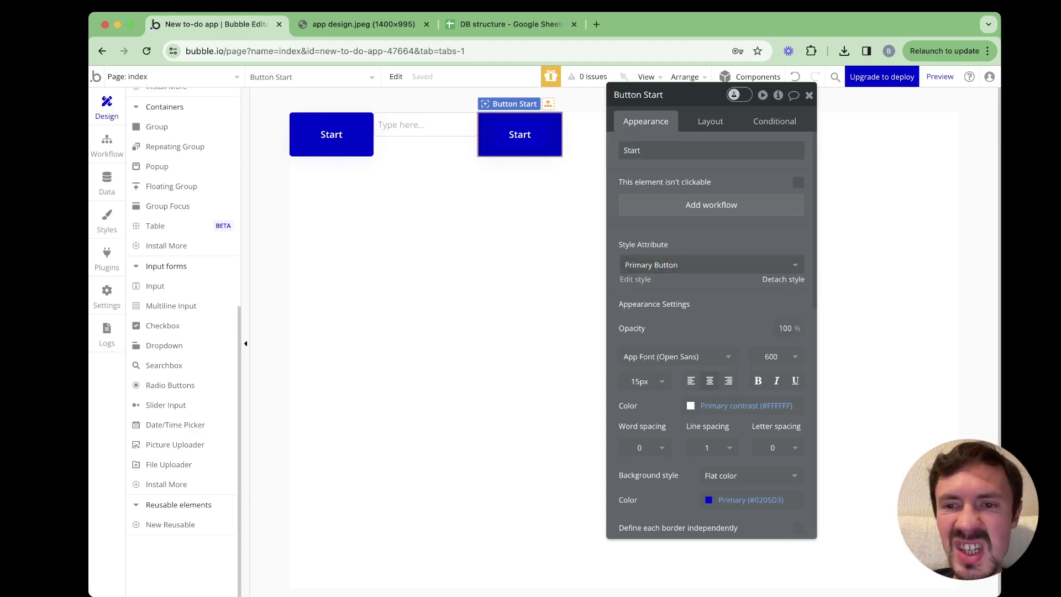
click(783, 279)
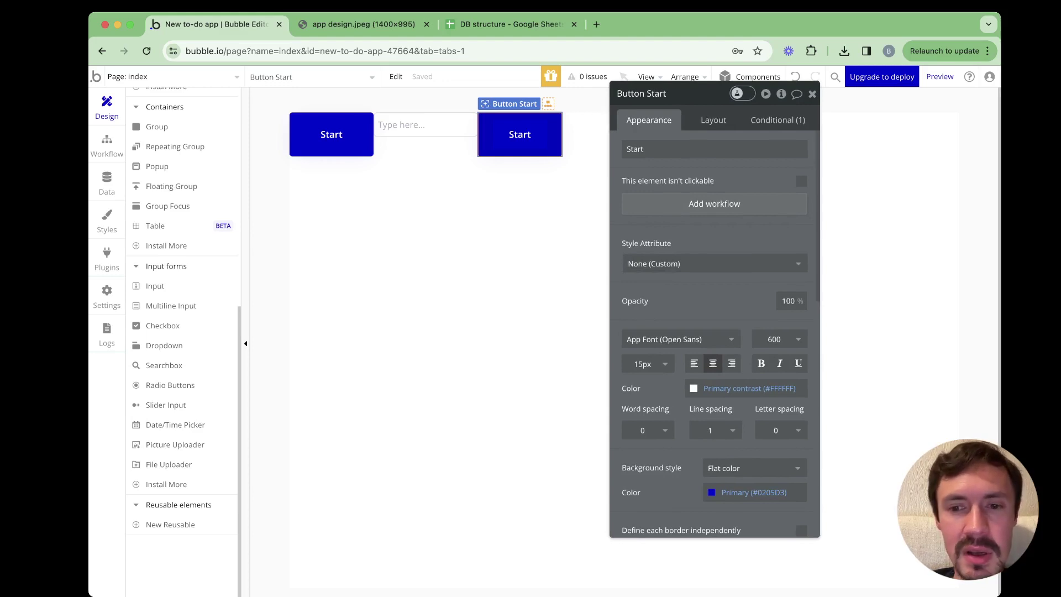
Give the right Start button a Destructive red background, leaving the other one blue
scroll(746, 388, down, 2)
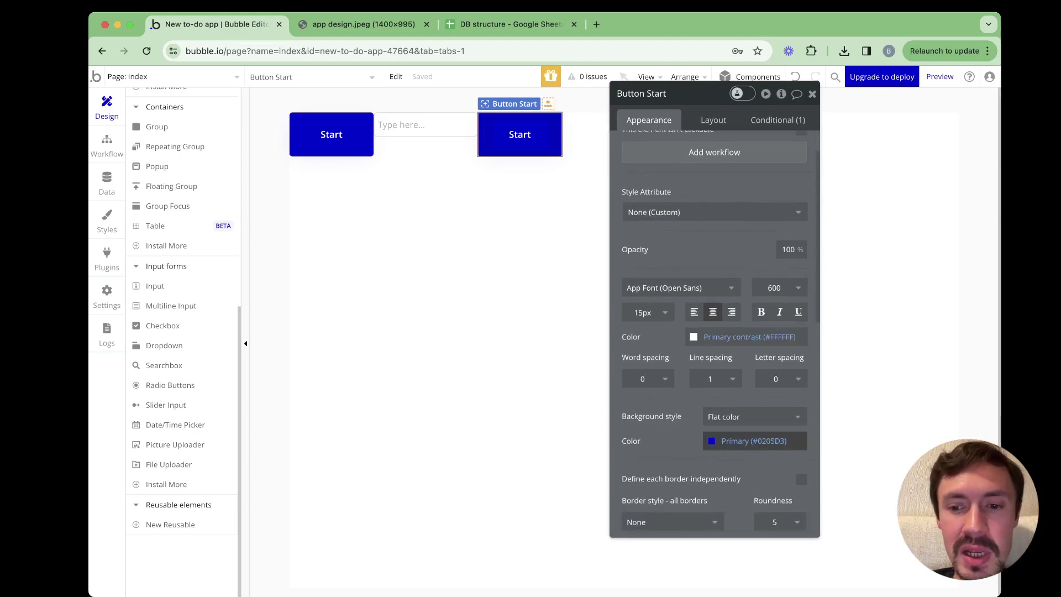
click(752, 441)
click(786, 583)
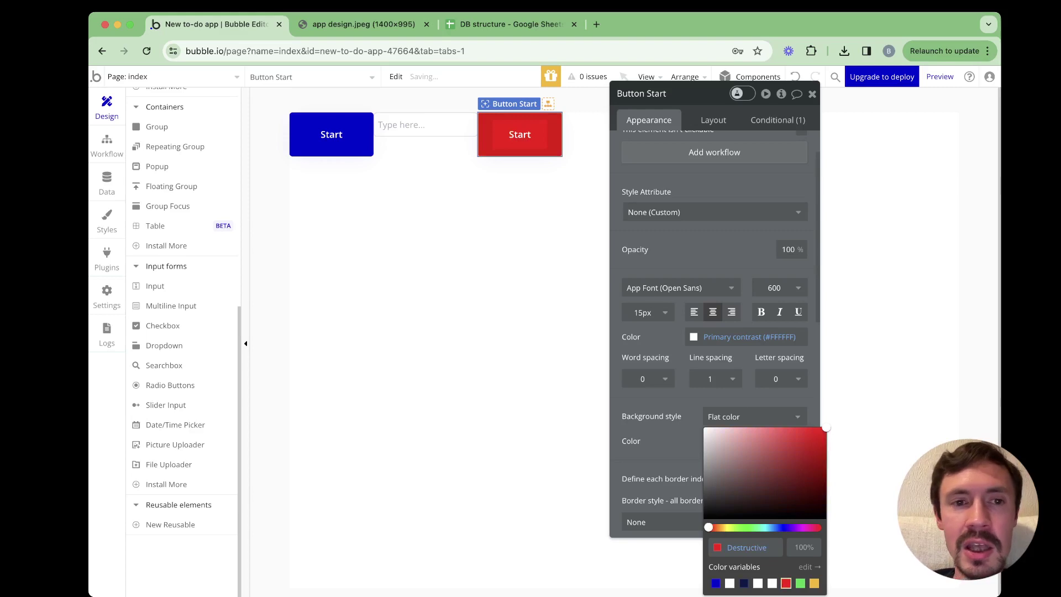
click(332, 134)
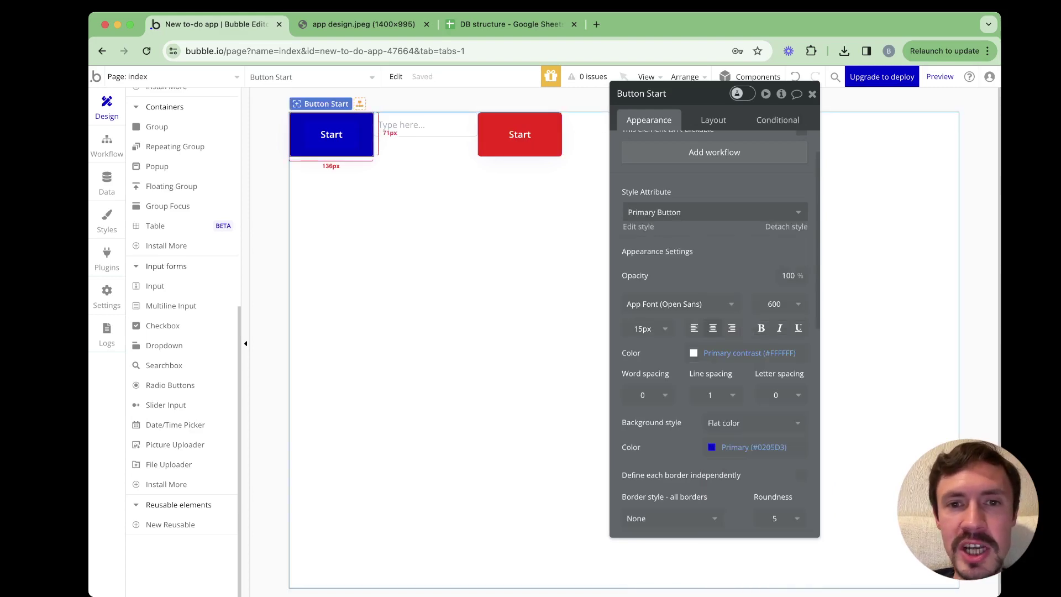
click(520, 134)
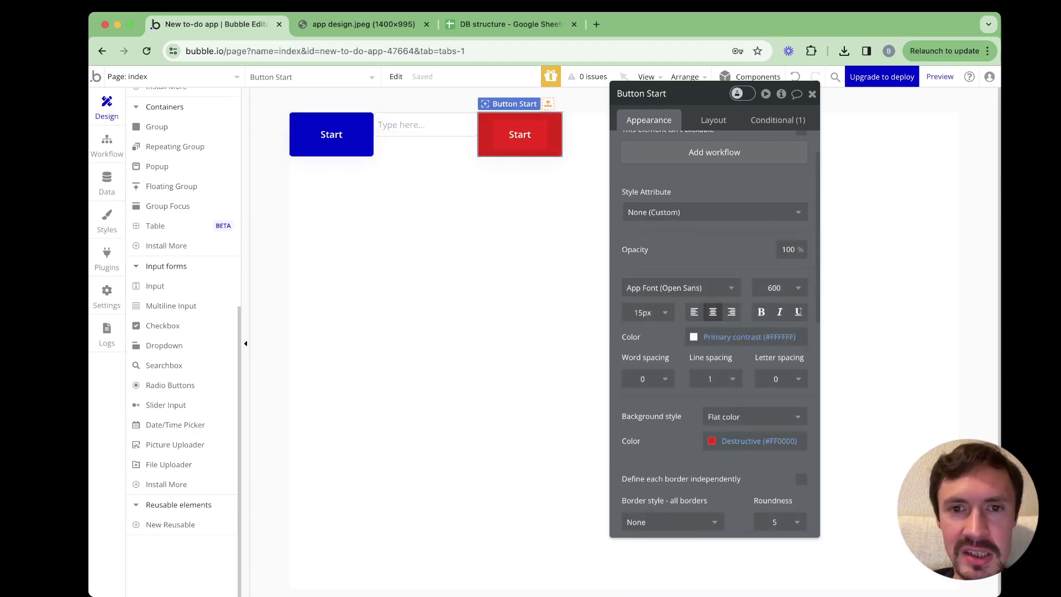
Set the red button's label font to Cousine with centre alignment
click(694, 312)
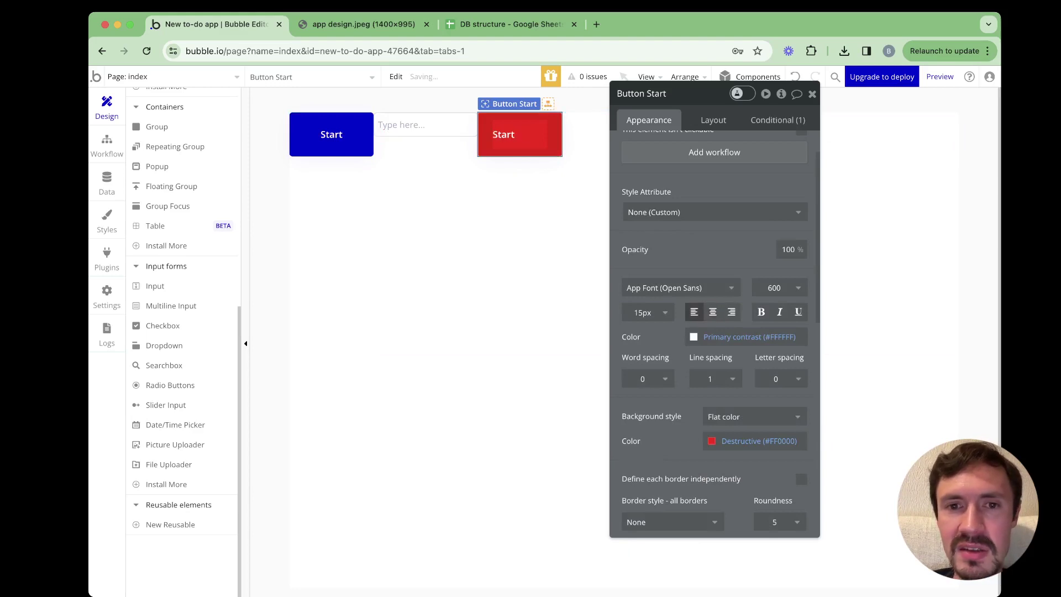
click(732, 313)
click(713, 312)
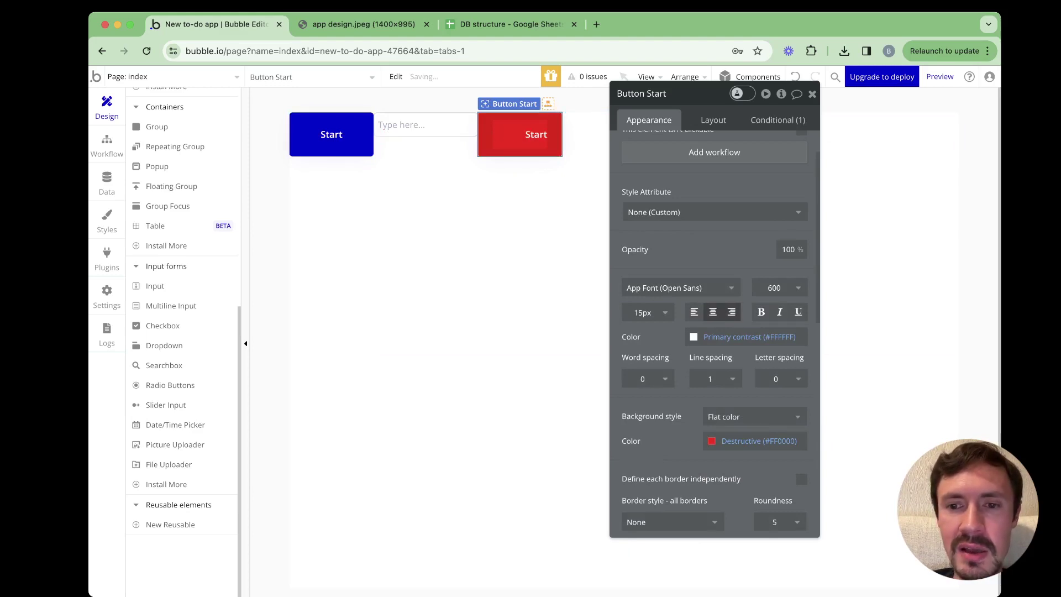
click(694, 313)
click(680, 288)
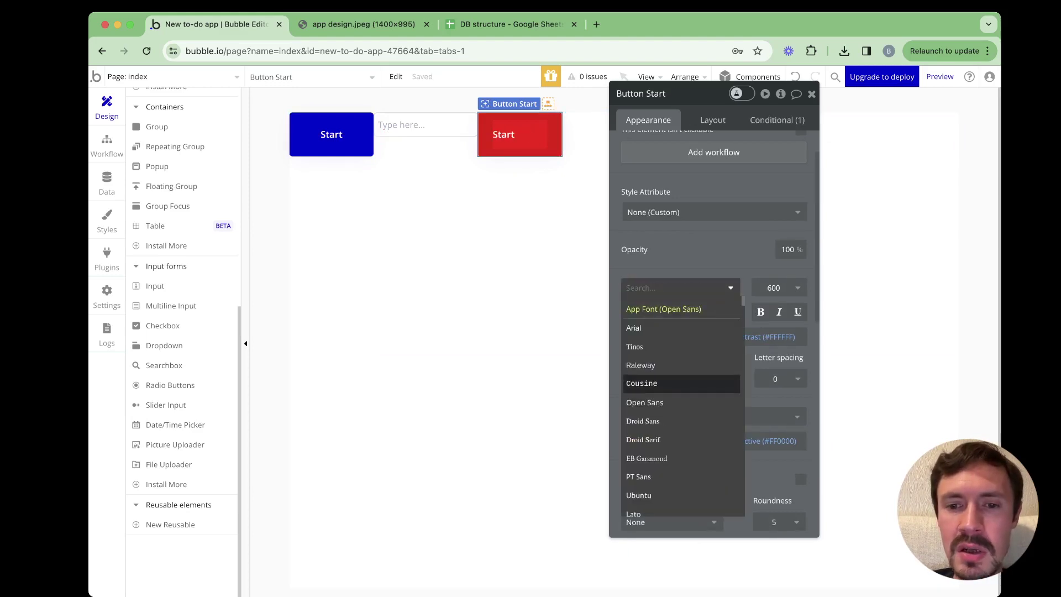
click(644, 384)
click(713, 313)
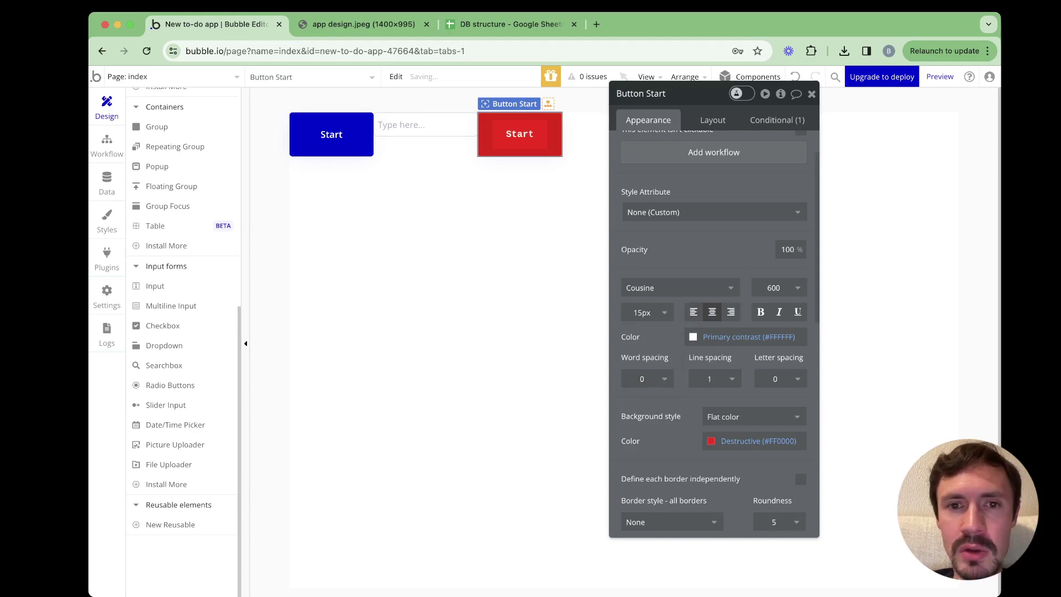
Keep the red button's border style as None and review its remaining settings
drag(663, 94, 681, 88)
scroll(772, 354, down, 5)
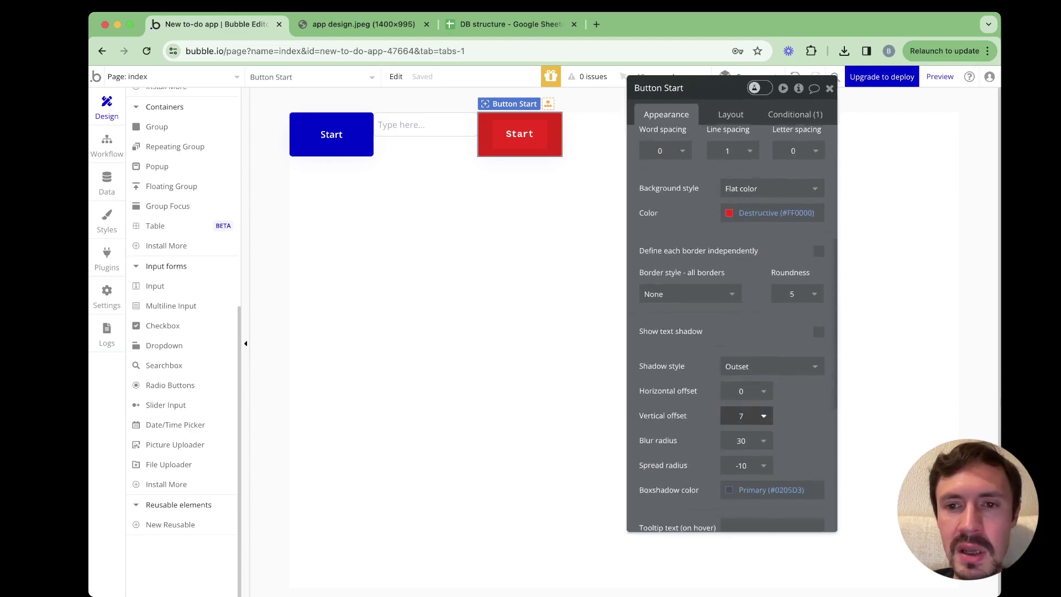
scroll(772, 354, up, 4)
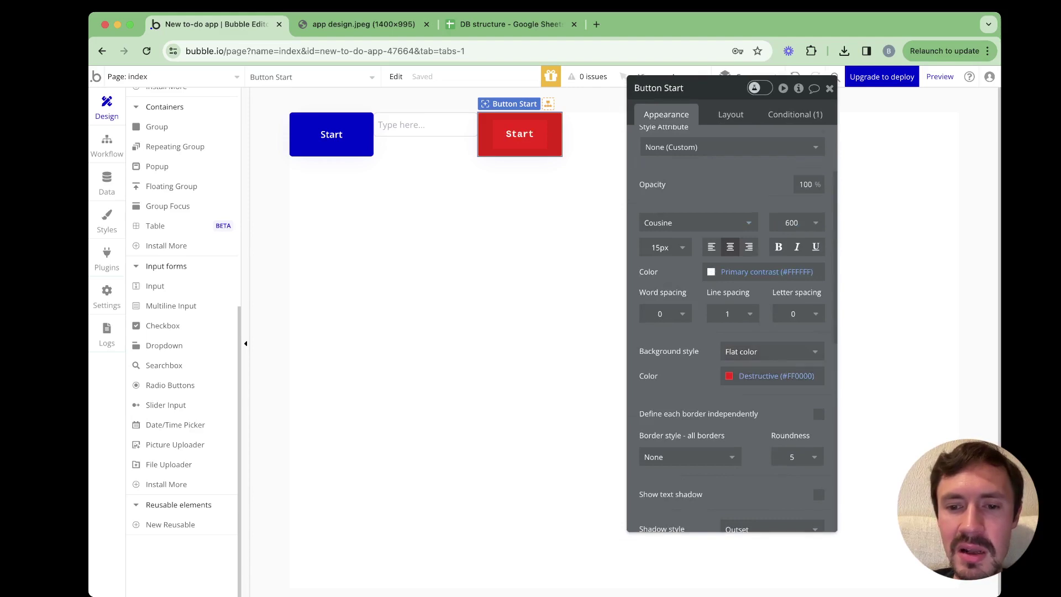
scroll(772, 354, down, 3)
click(688, 325)
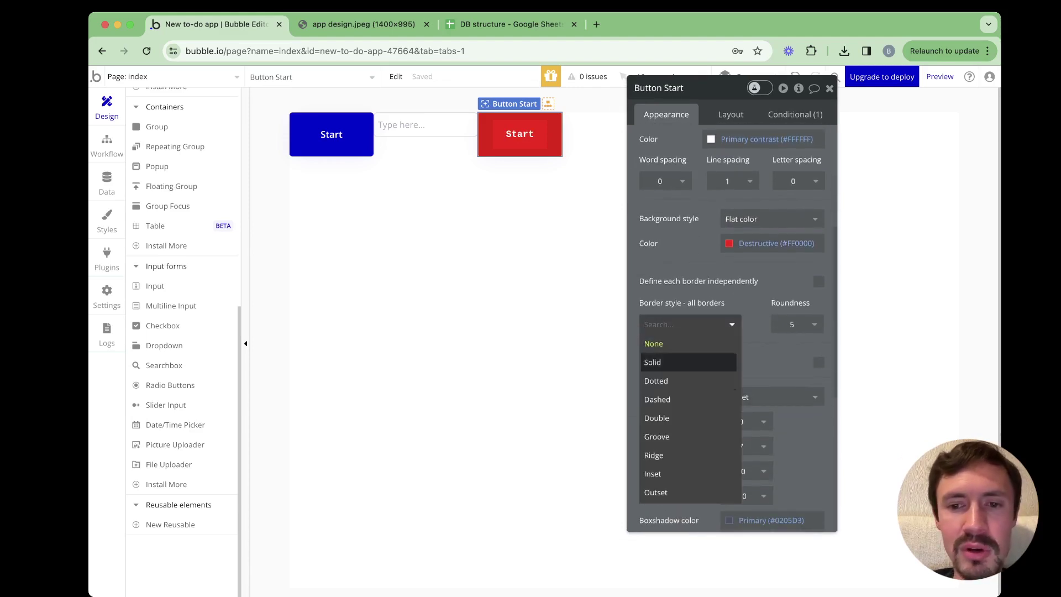
click(689, 324)
scroll(772, 320, down, 6)
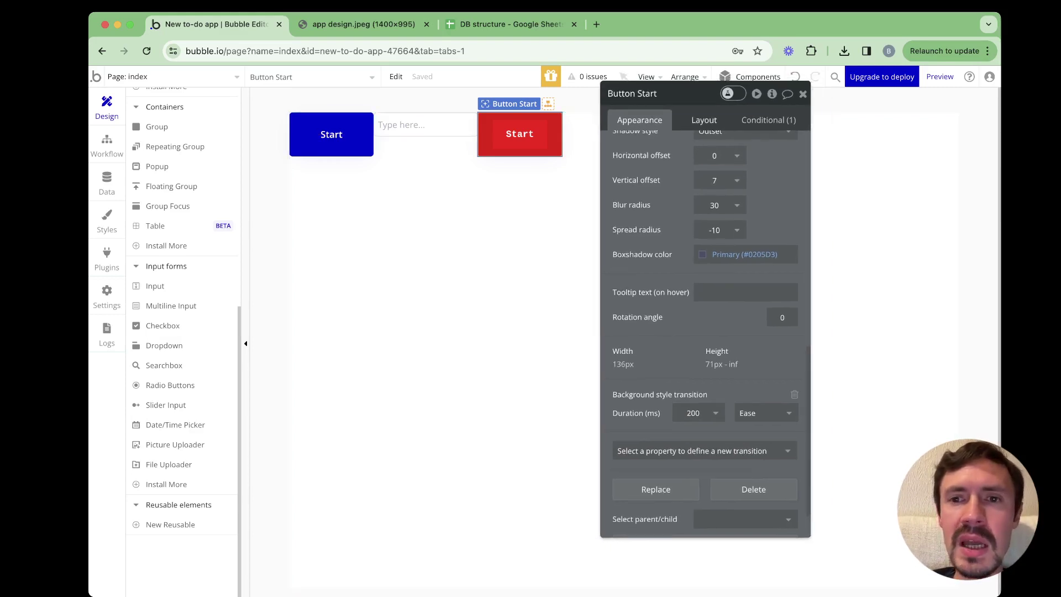
click(705, 120)
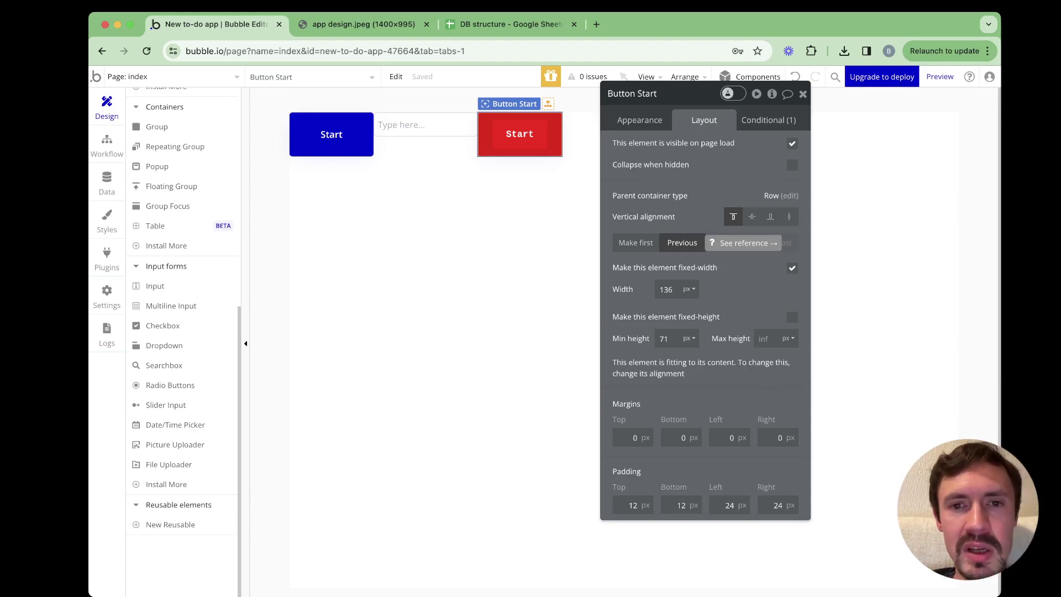
Inspect the 'This Button is hovered' rule turning the background Primary blue, then close the editor
click(768, 120)
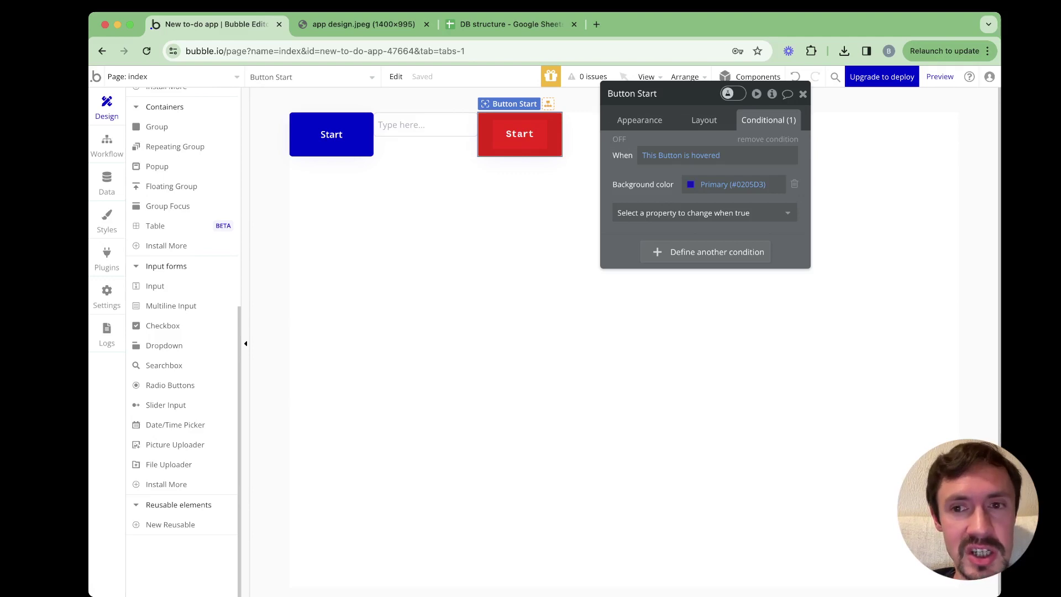
click(706, 155)
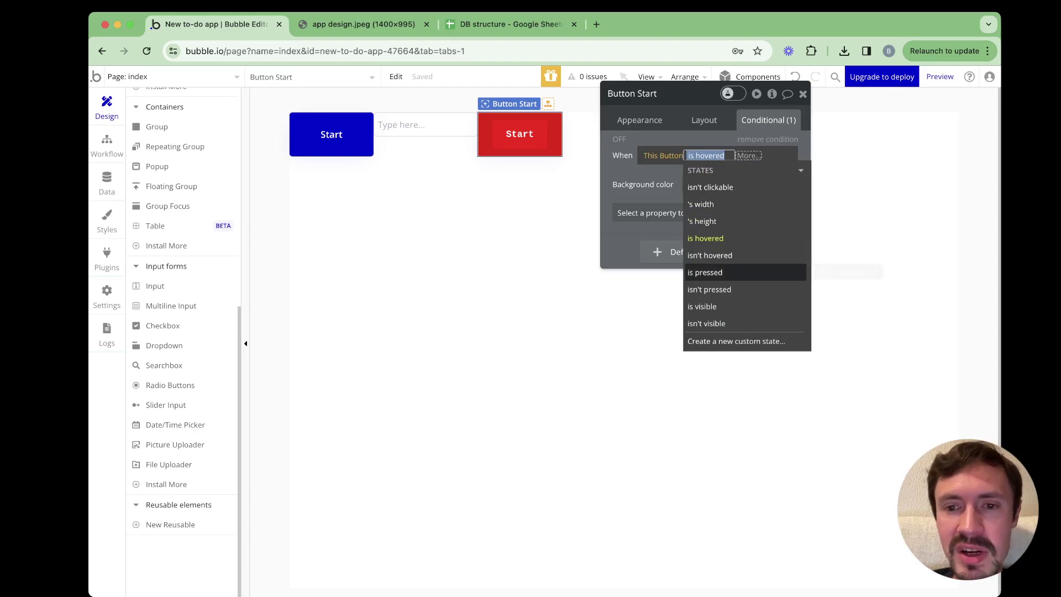
key(Escape)
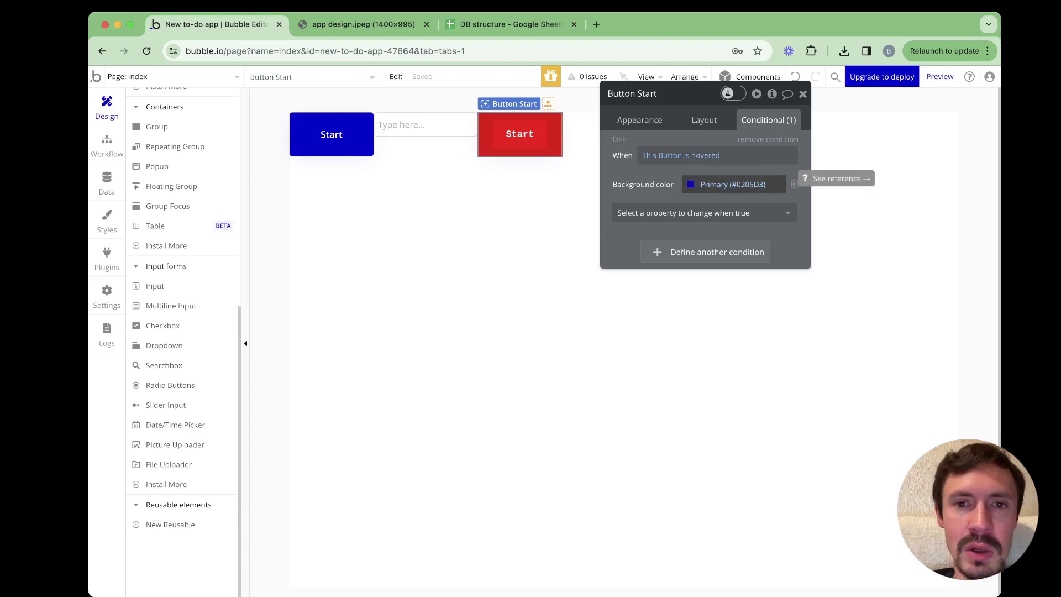
click(803, 94)
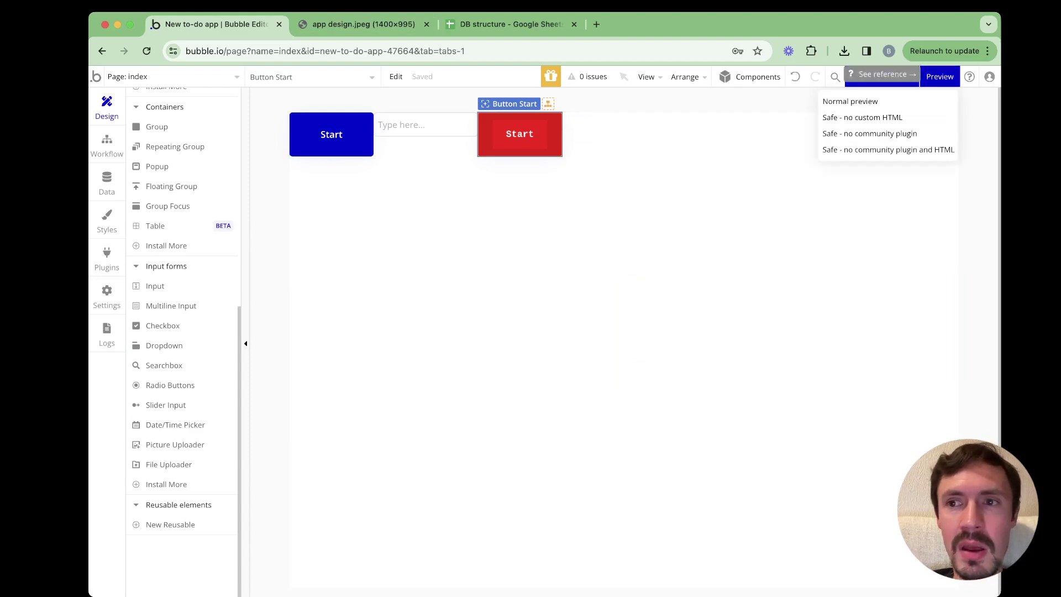
Preview the red Cousine 600 Start button live, then return to the editor
click(939, 76)
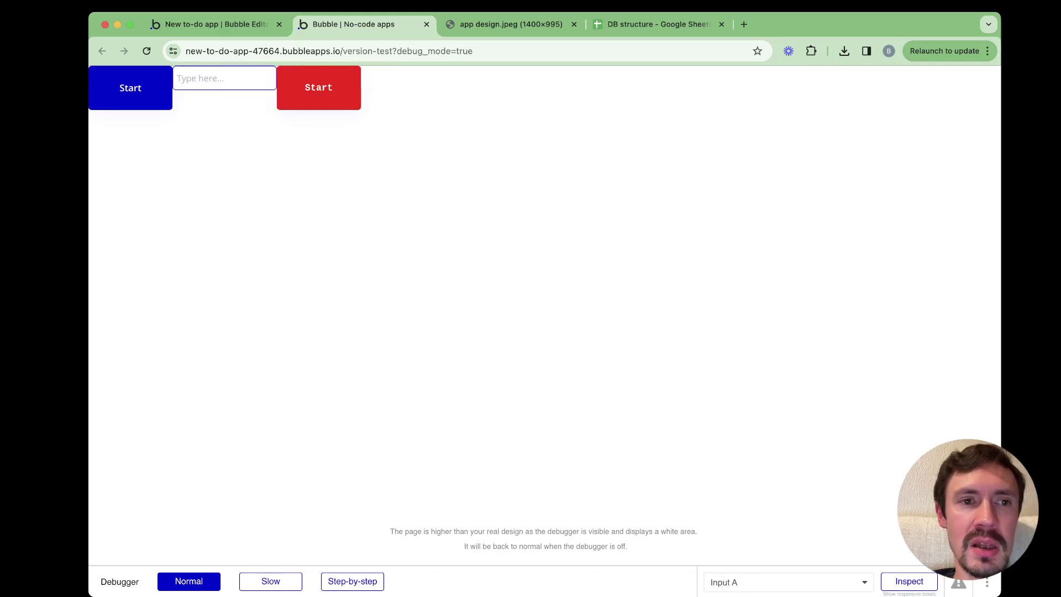
key(super+1)
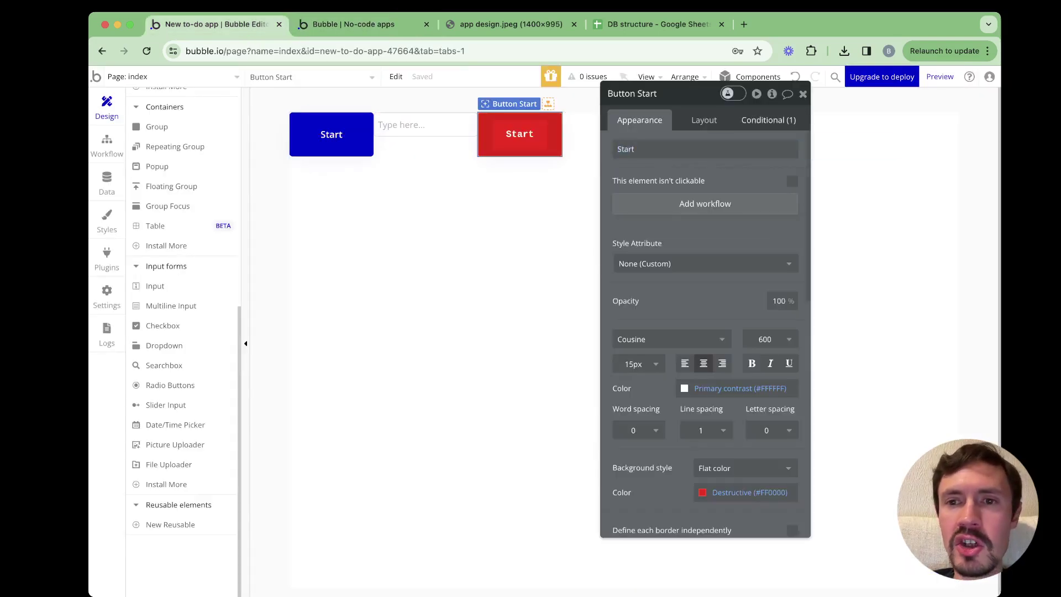
Add a second conditional so the Start button's background turns Success green (#17DB4E) when pressed
click(768, 120)
drag(632, 94, 709, 100)
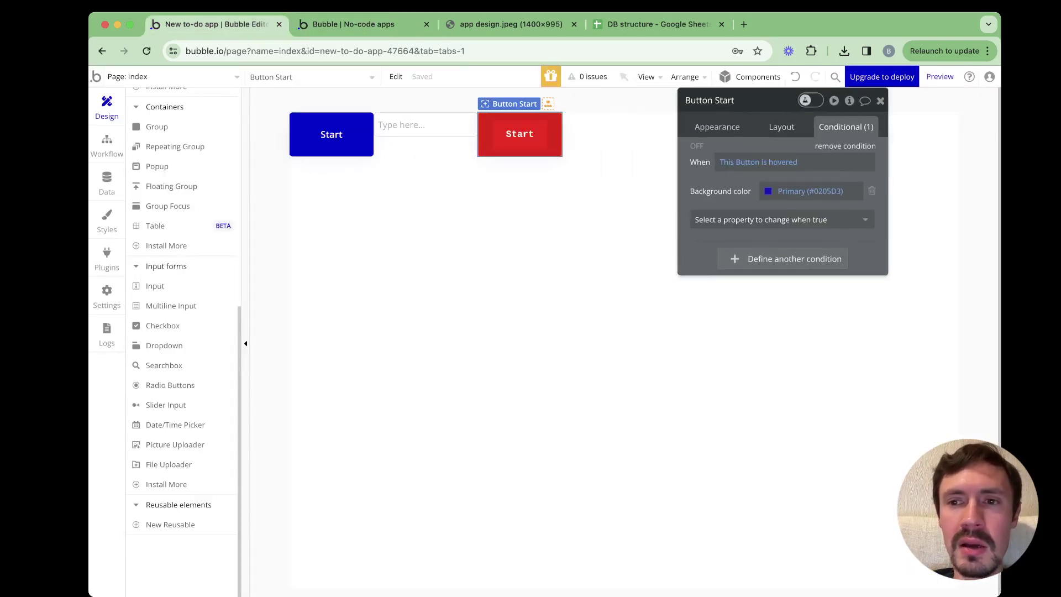
click(783, 258)
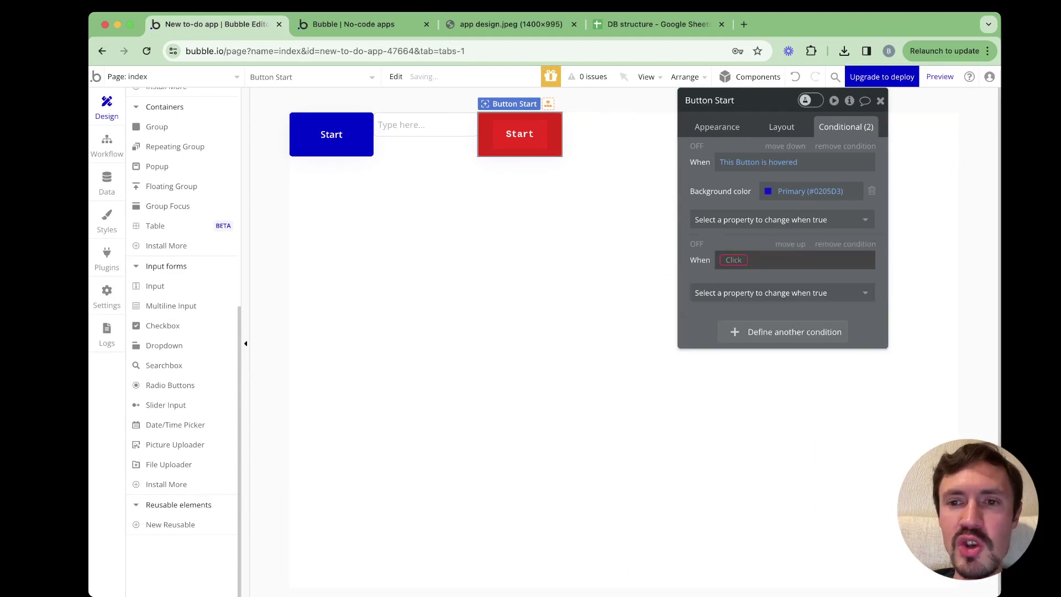
click(733, 259)
click(738, 275)
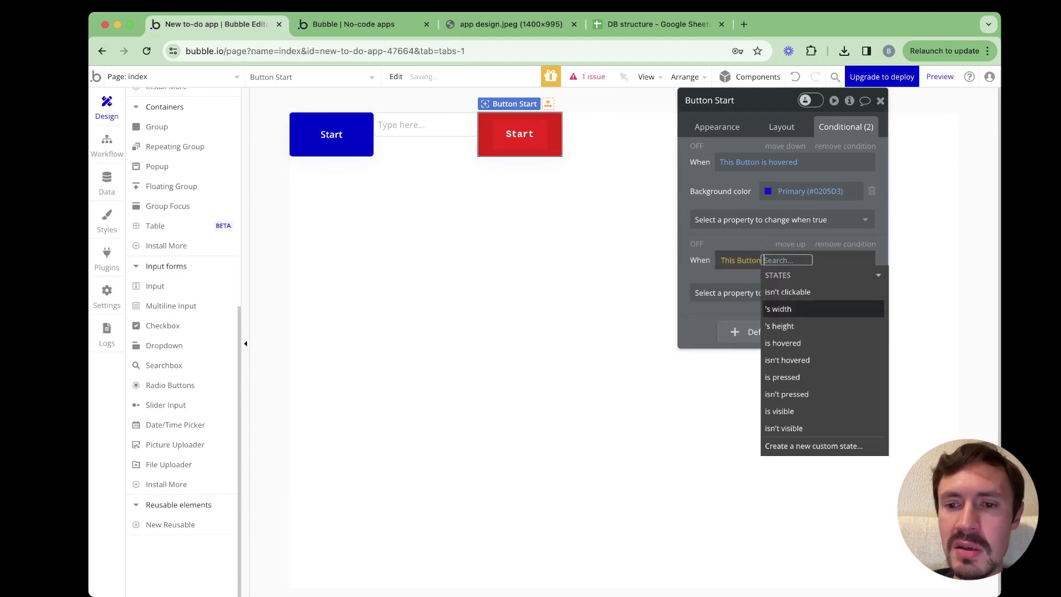
click(782, 377)
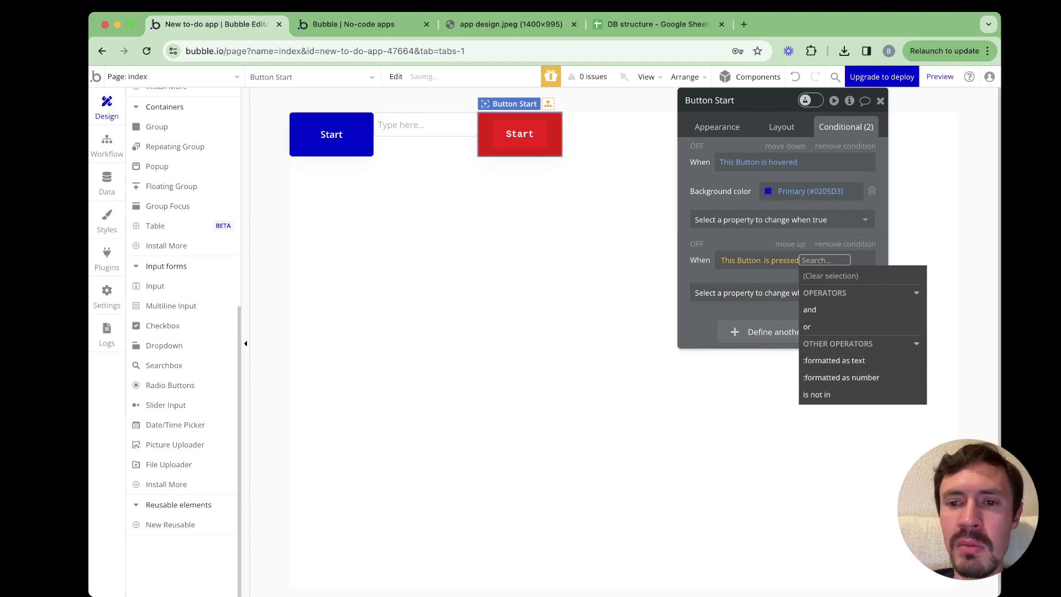
click(741, 293)
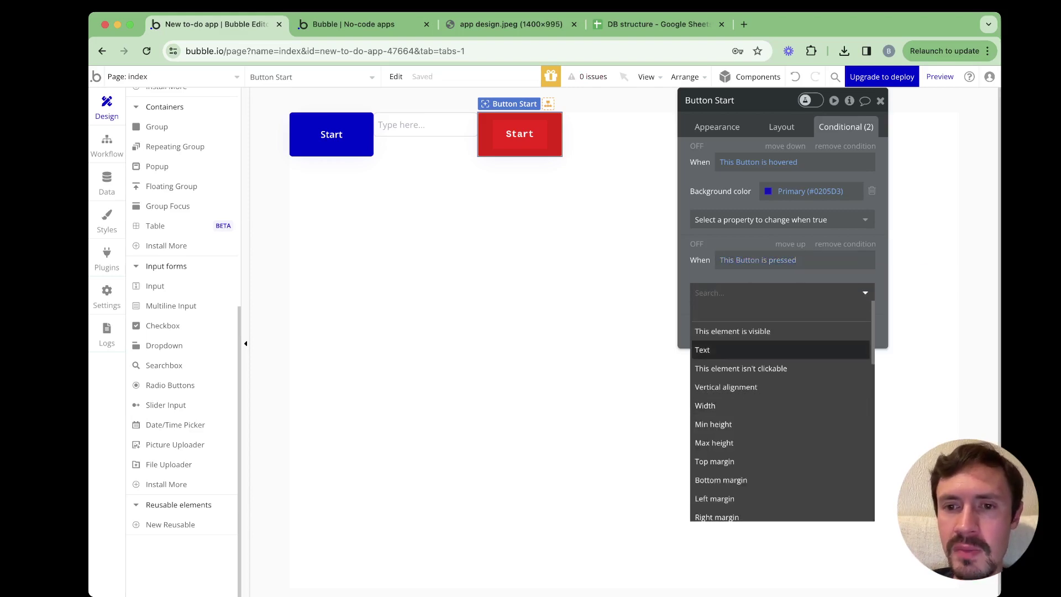
text(back)
key(Return)
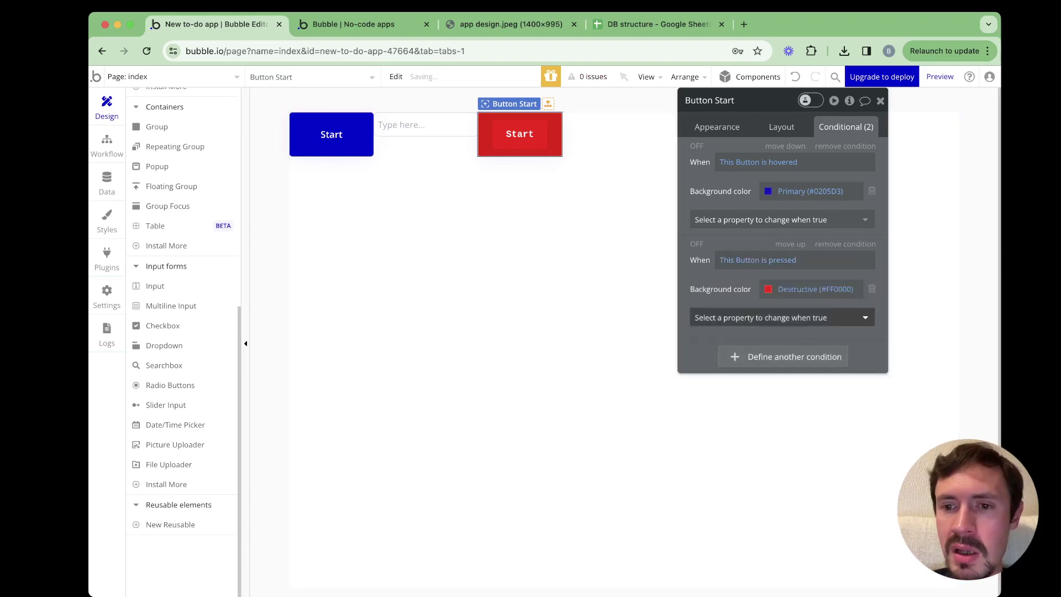
click(813, 289)
click(857, 455)
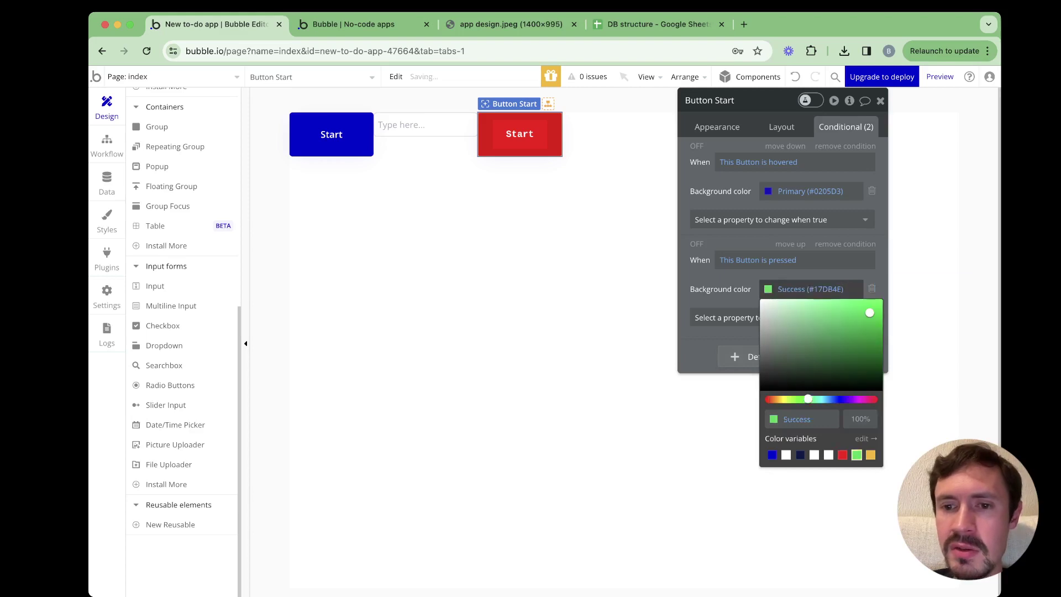
Reload the app preview to test the pressed colour, then return to the editor
click(376, 24)
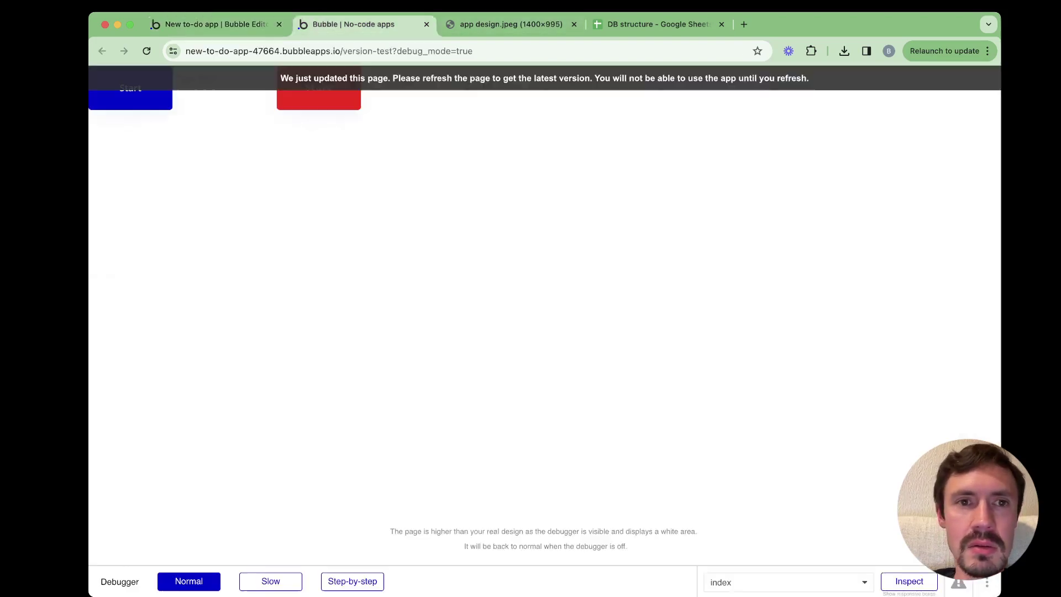
key(super+r)
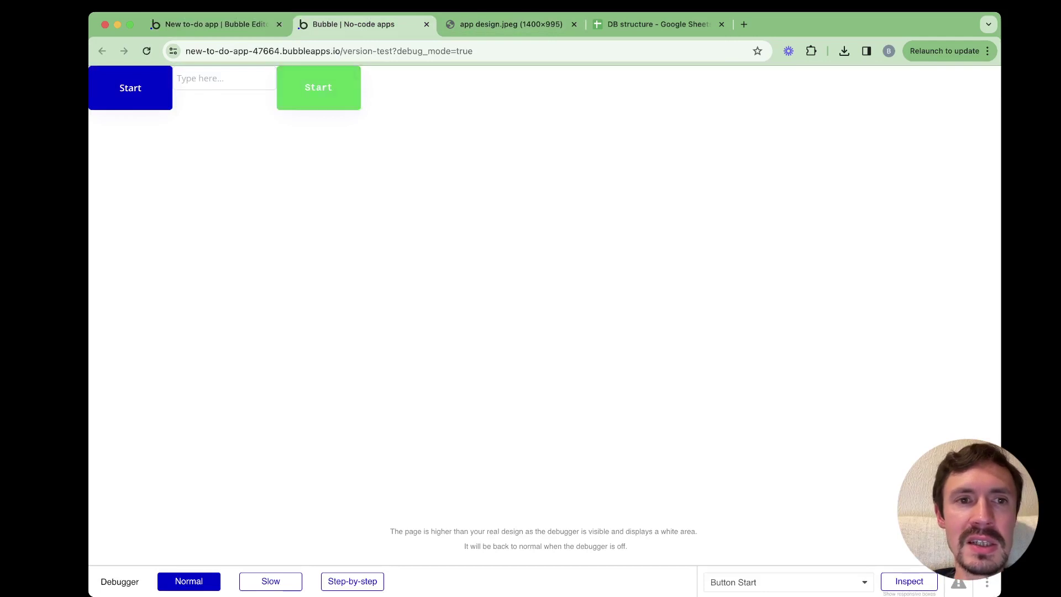
key(ctrl+shift+Tab)
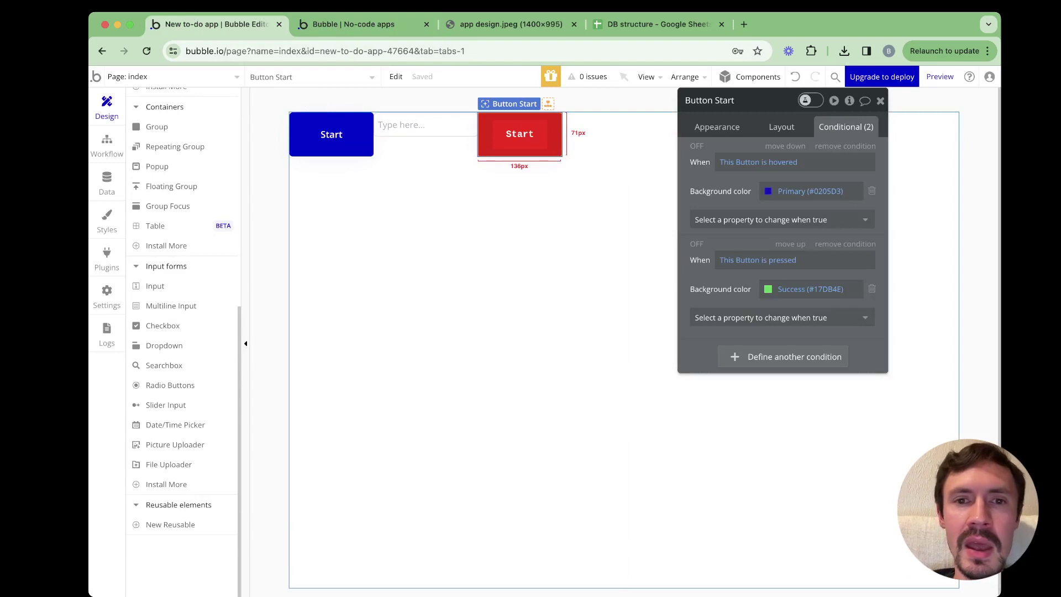
Delete the red and blue Start buttons and the text input, then glance at Styles and Plugins
key(super+z)
key(super+z)
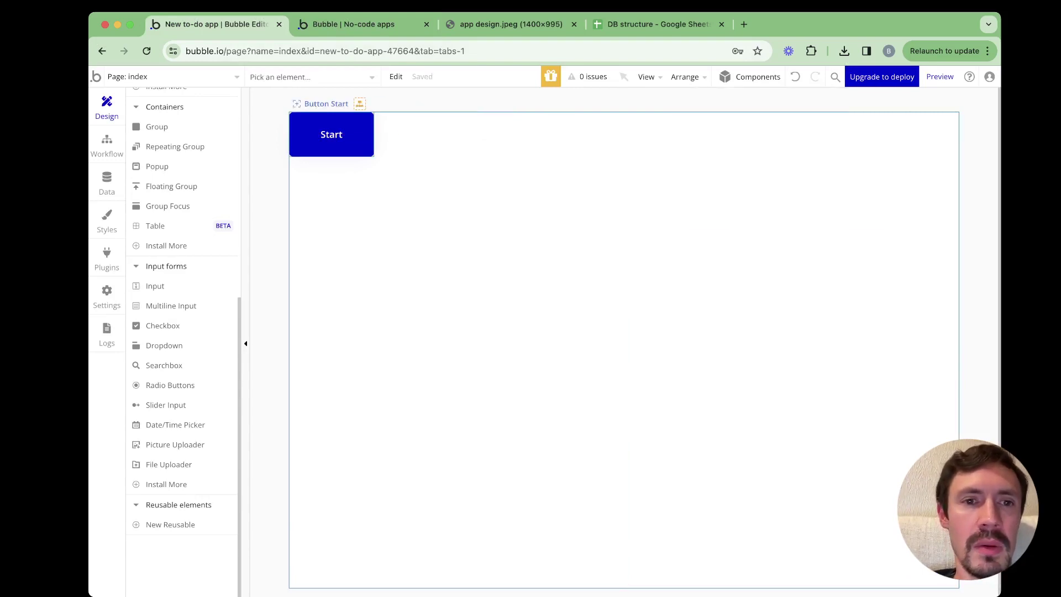
key(Escape)
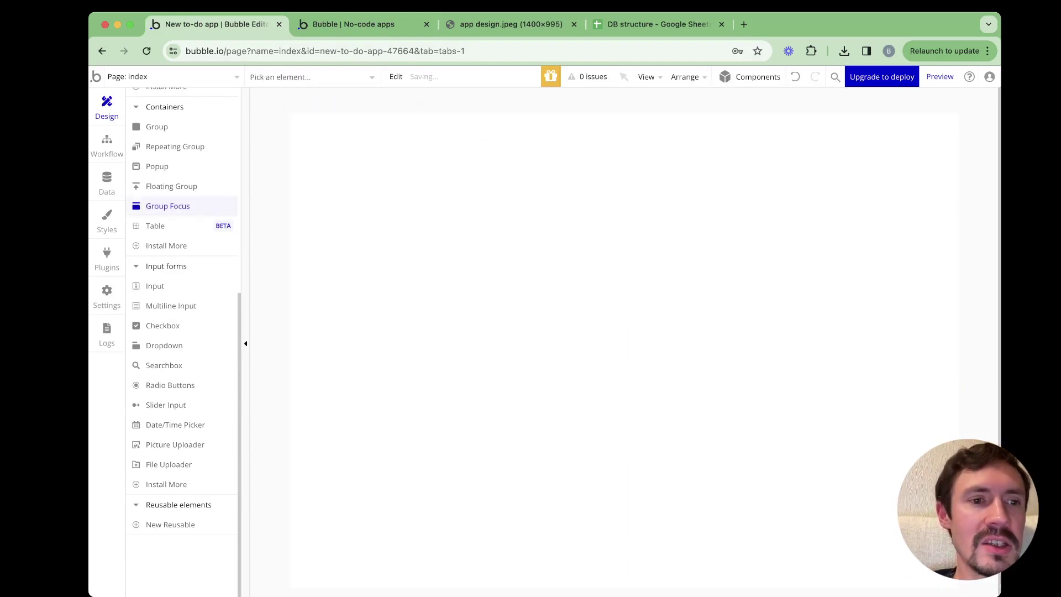
click(106, 220)
click(107, 258)
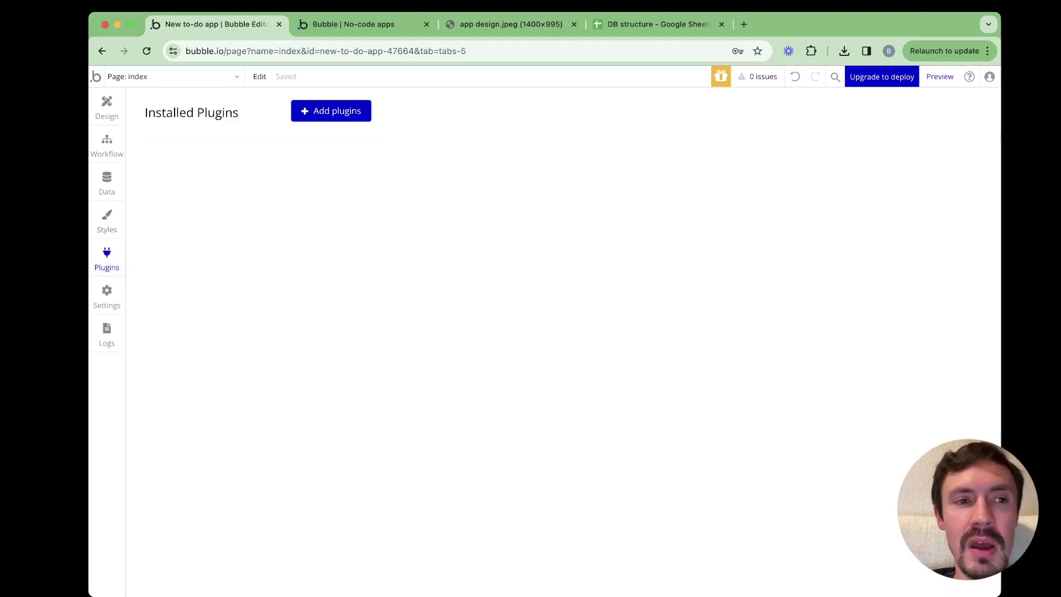
Return to the index page design, then bring up the empty Installed Plugins list
click(107, 107)
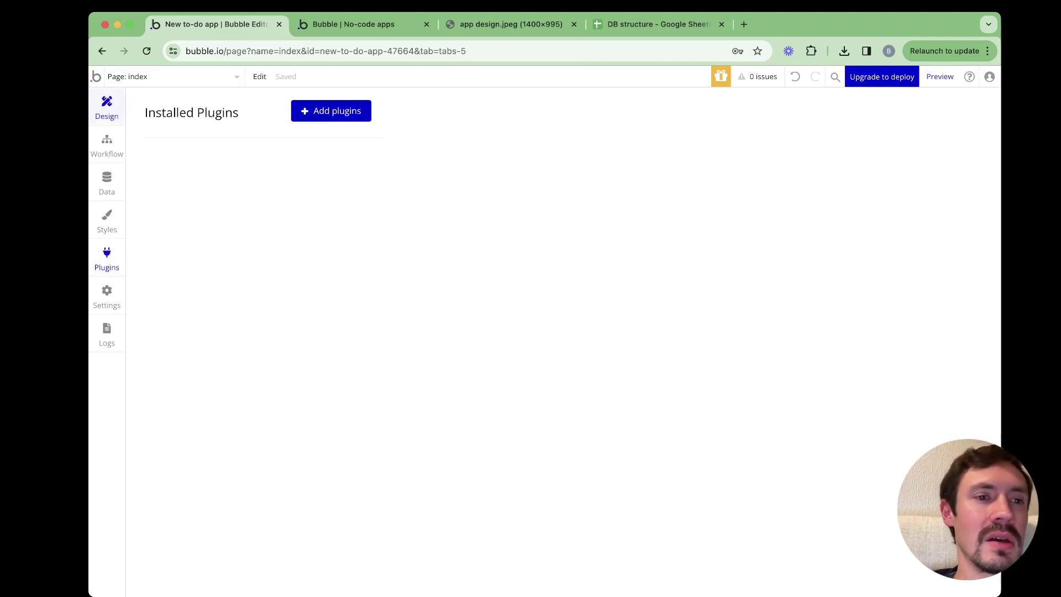
scroll(166, 386, up, 6)
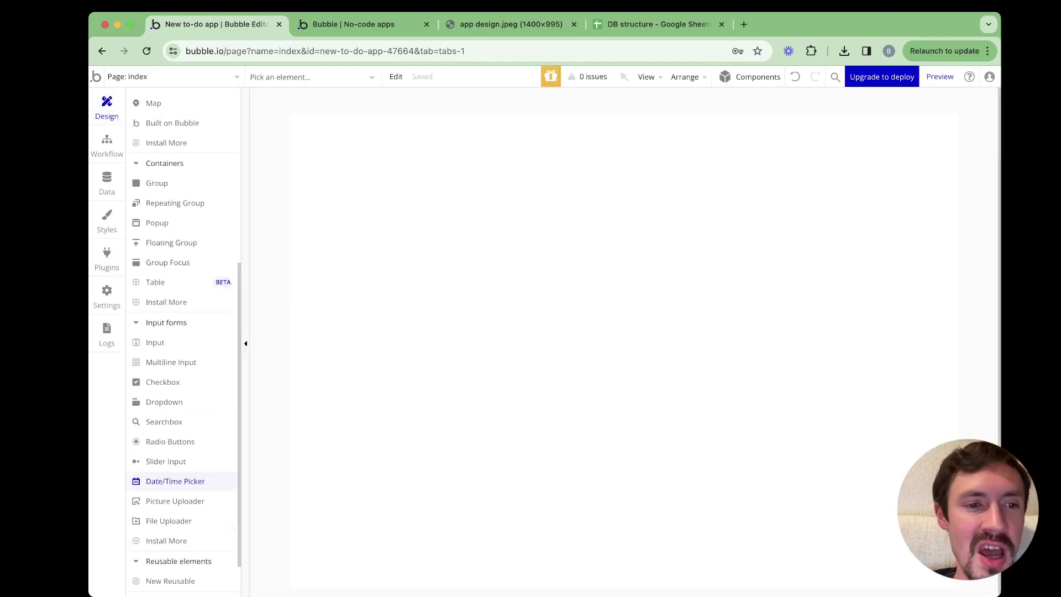
scroll(166, 409, down, 6)
scroll(165, 409, down, 1)
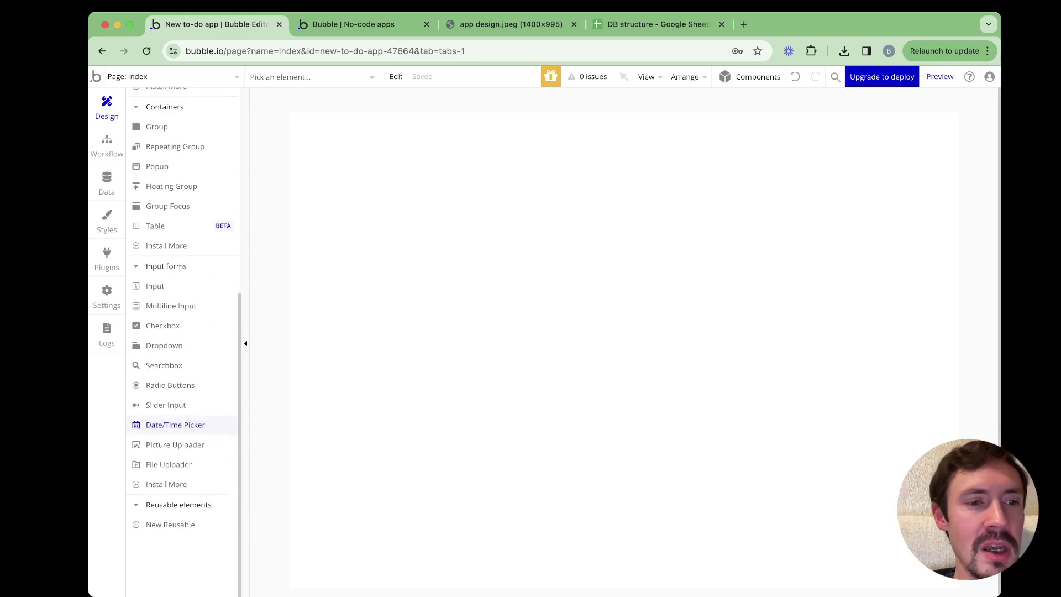
scroll(166, 387, up, 6)
click(107, 258)
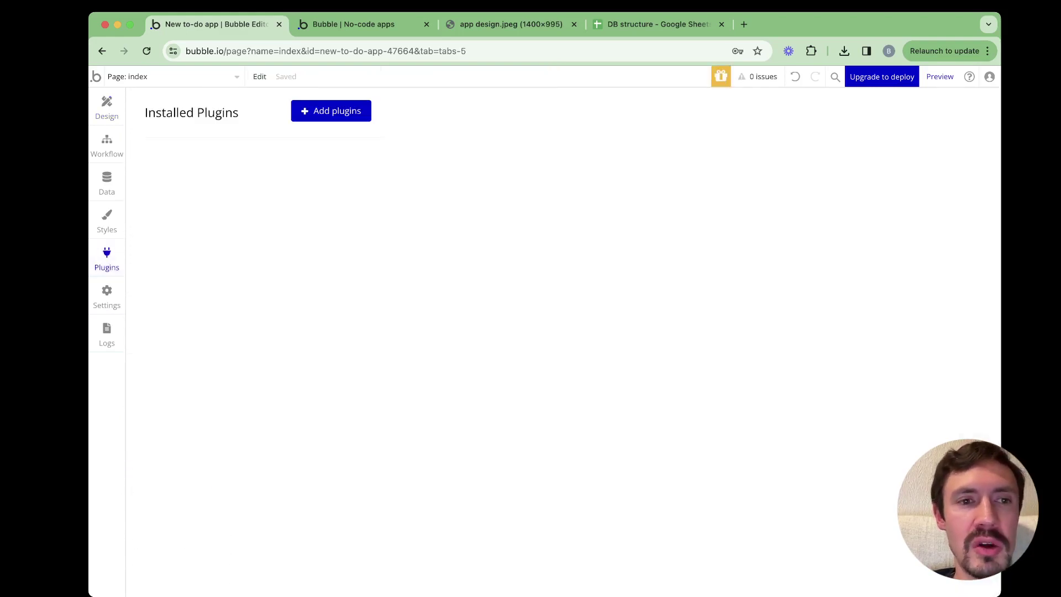
Scroll through the Install New Plugins catalogue, close it, and open Settings on the Free plan
click(331, 111)
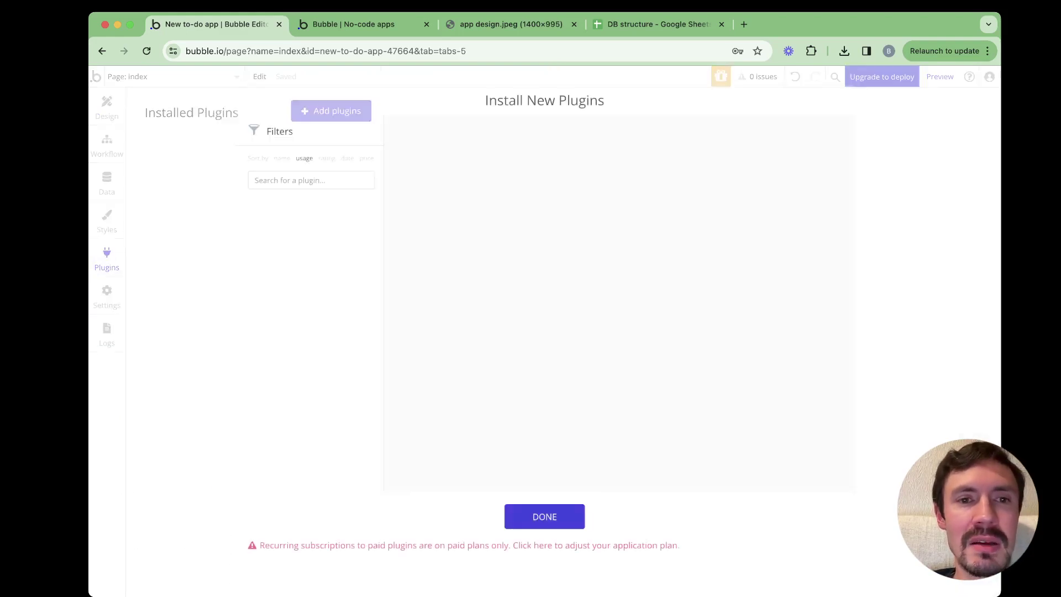
scroll(619, 304, down, 10)
scroll(619, 304, up, 10)
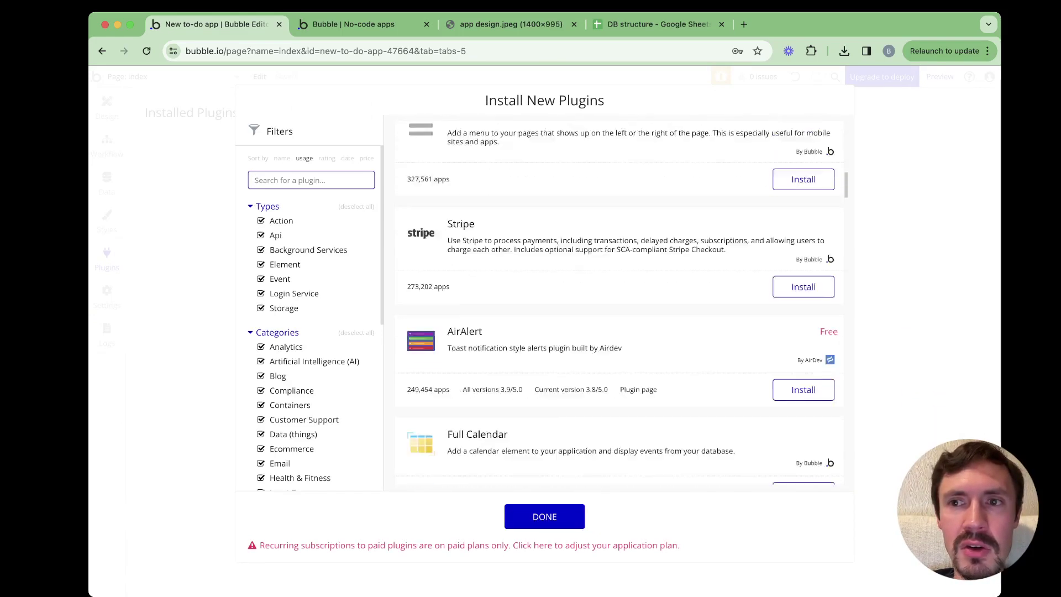
scroll(619, 304, down, 8)
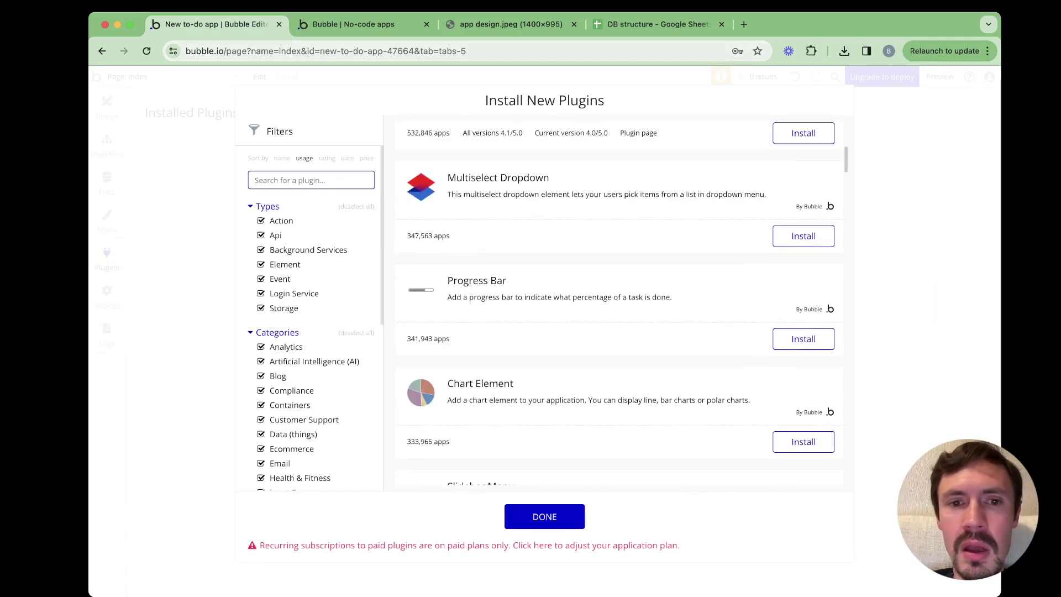
key(Escape)
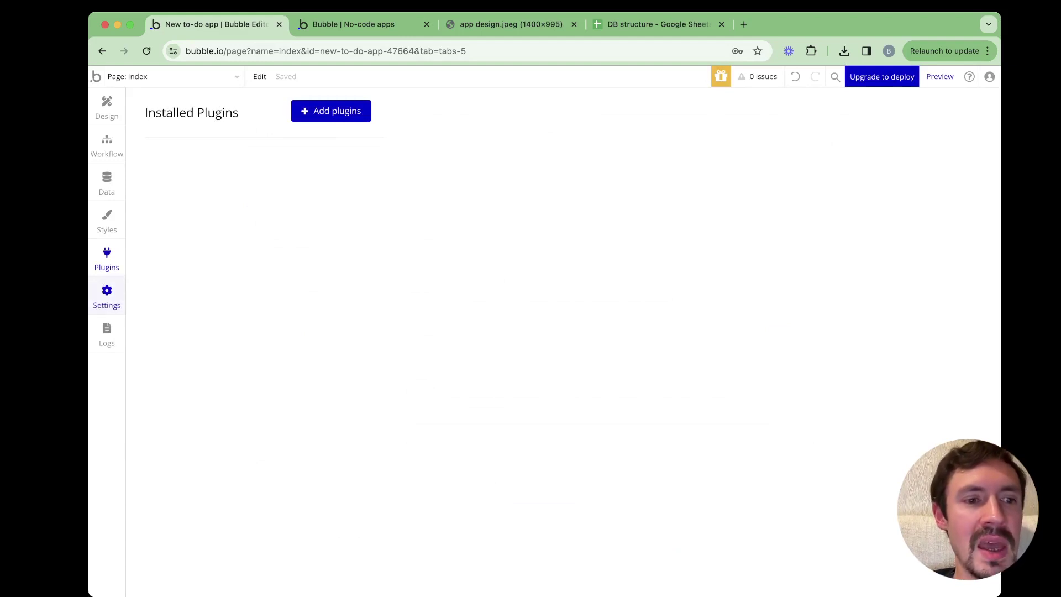
click(107, 297)
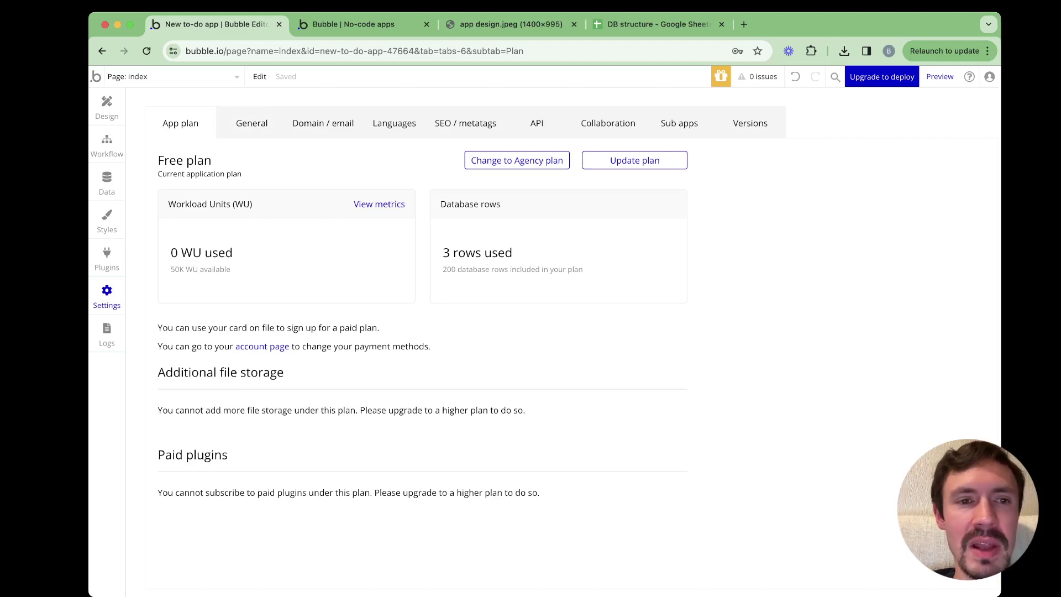
Scroll through the General settings, then view Domain / email, where custom domains need a paid plan
click(252, 123)
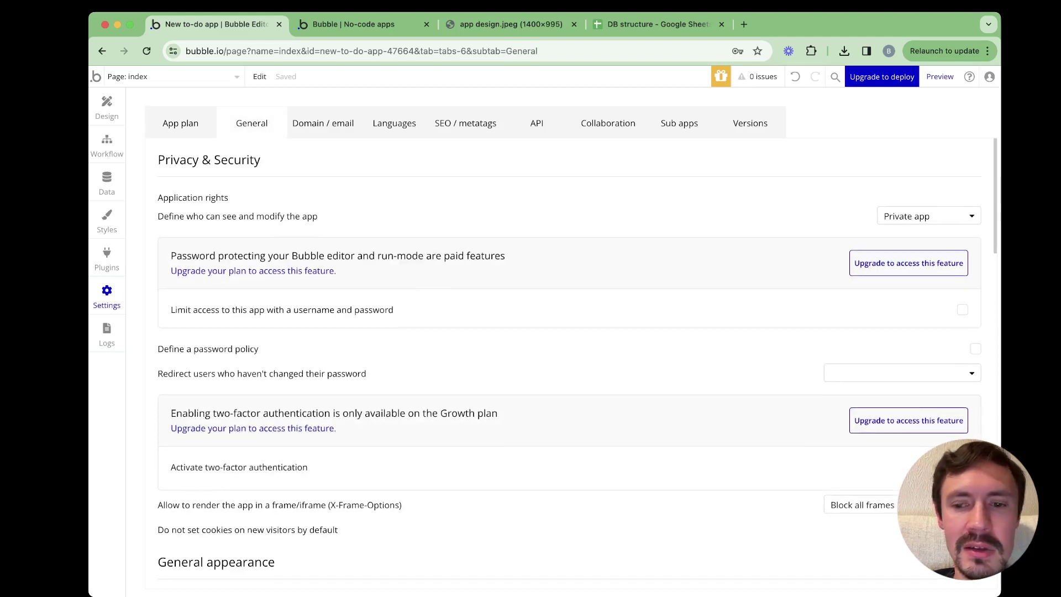
scroll(569, 360, down, 5)
scroll(569, 359, up, 5)
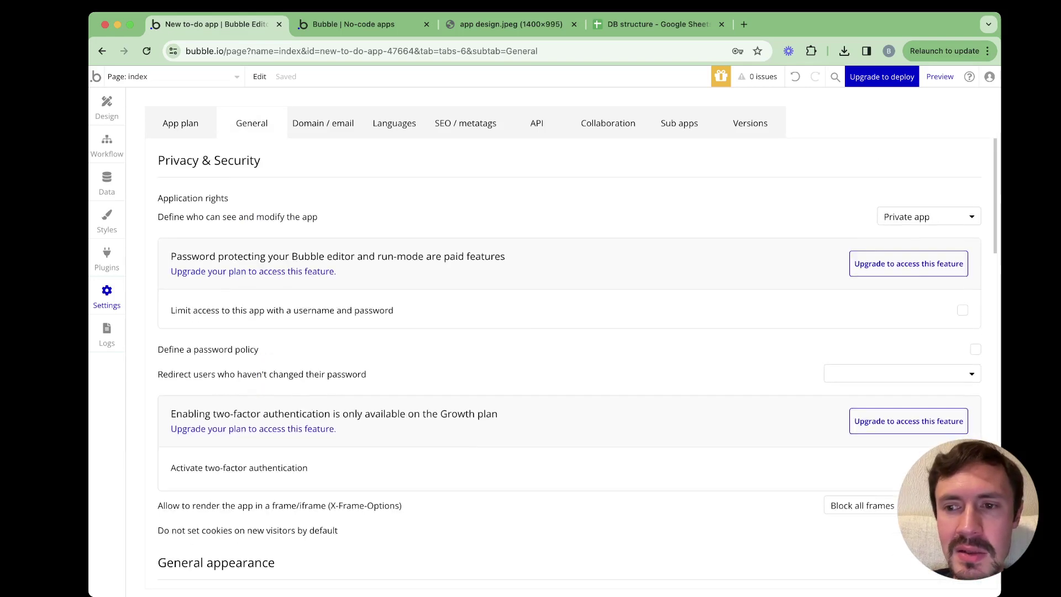
scroll(577, 362, down, 8)
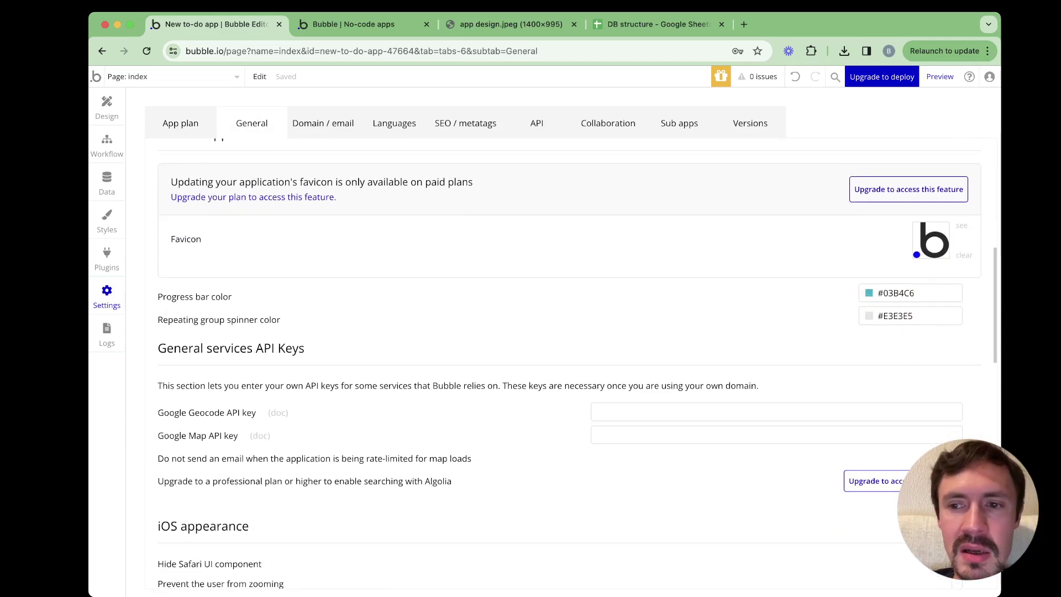
scroll(570, 359, down, 6)
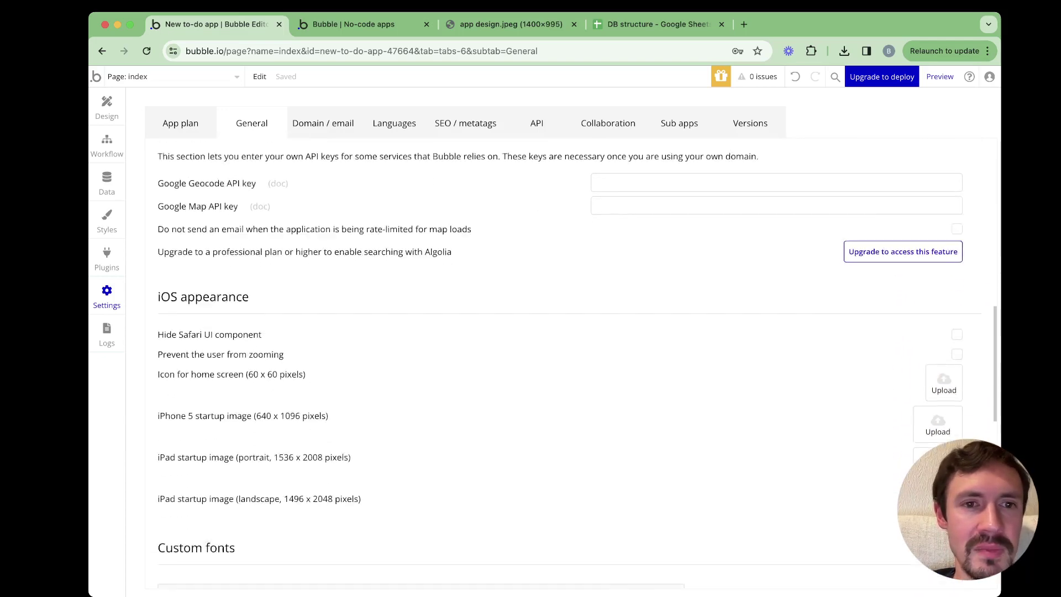
click(323, 122)
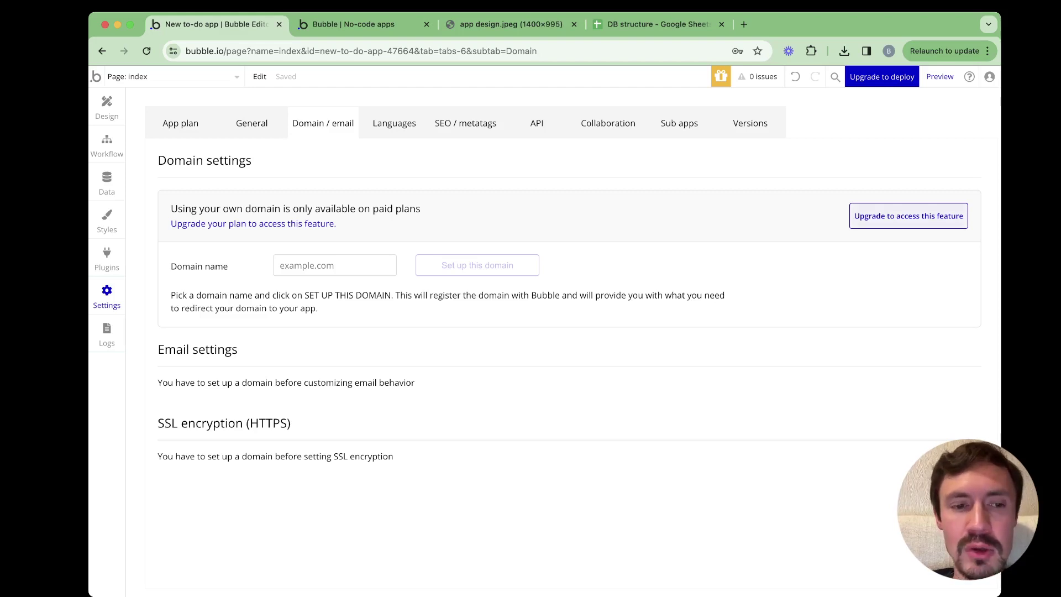
Look over Languages and SEO / metatags, ending on the API tab with plan-locked public endpoints
click(394, 123)
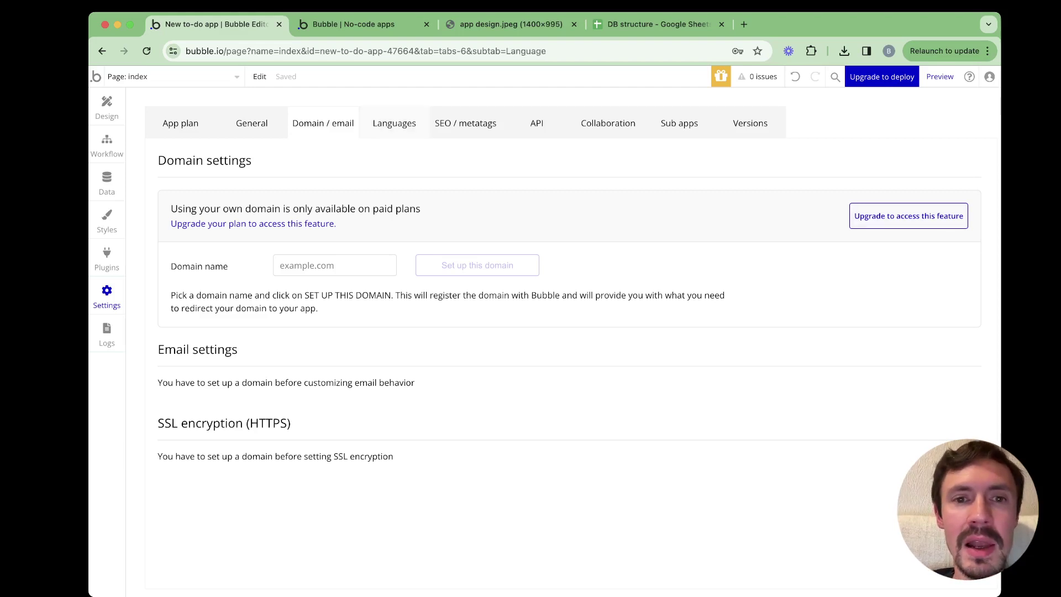
click(465, 123)
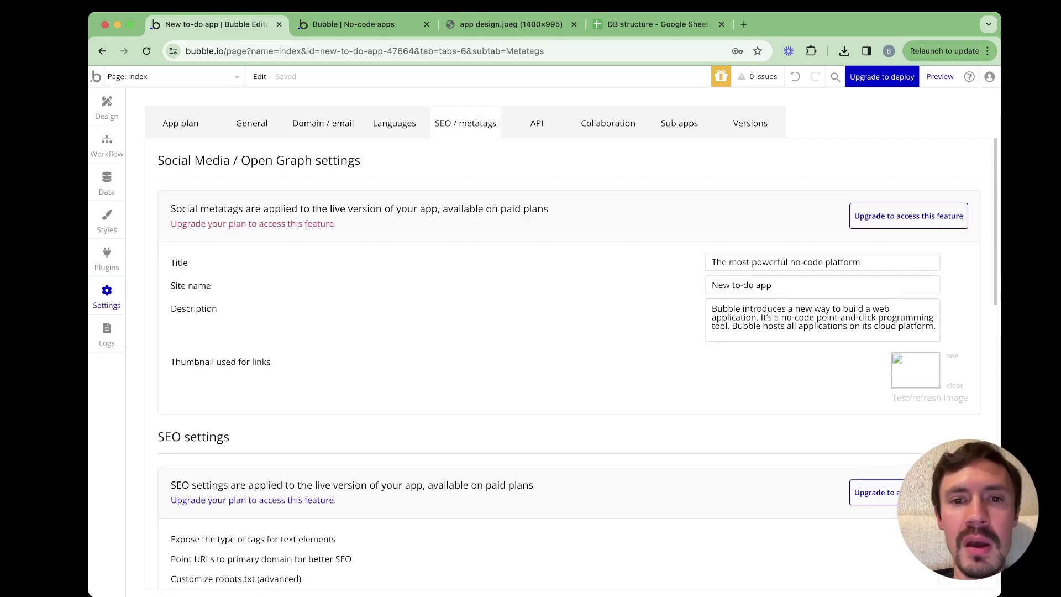
scroll(570, 348, down, 9)
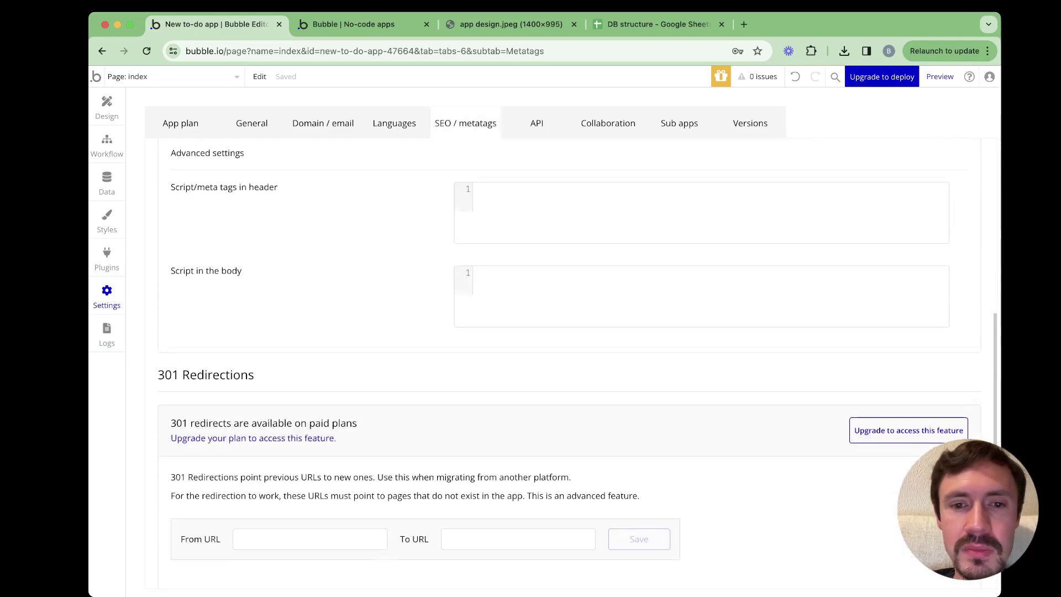
scroll(569, 348, up, 1)
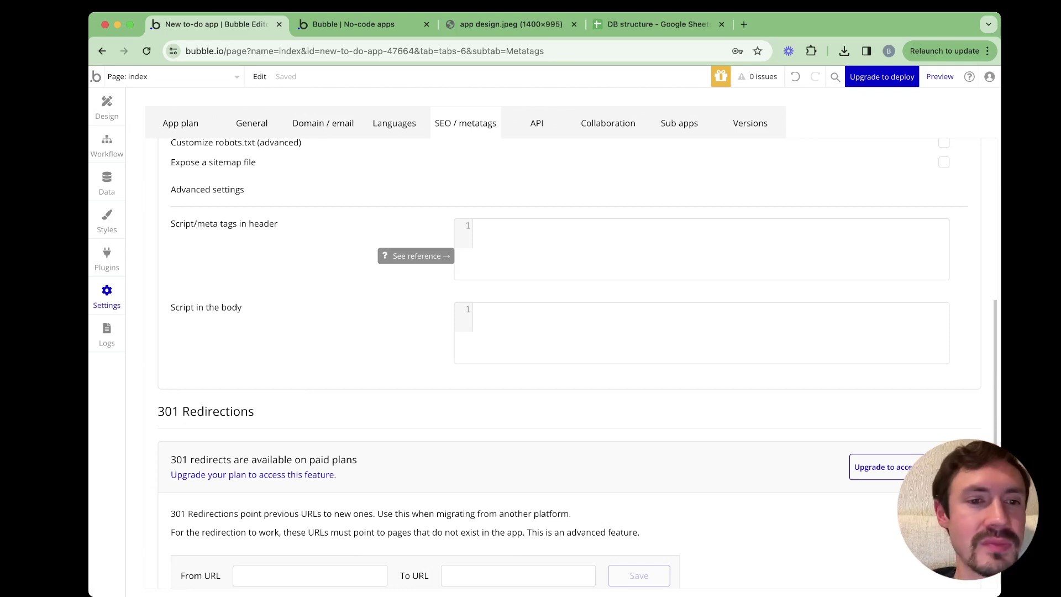
click(536, 123)
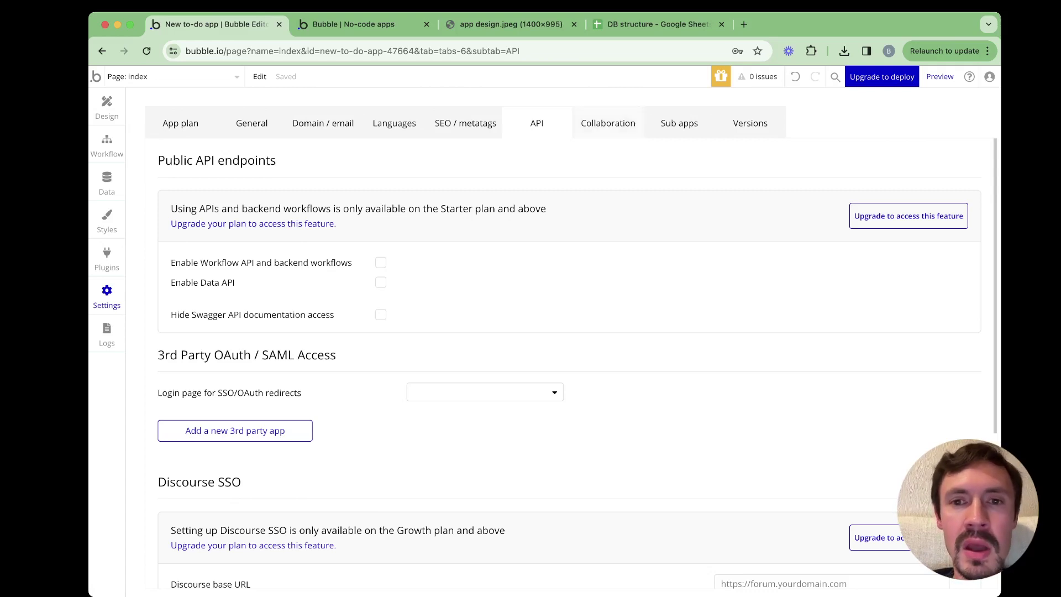
Browse the Collaboration, Sub-apps and Versions settings, then return to the app plan page
click(608, 122)
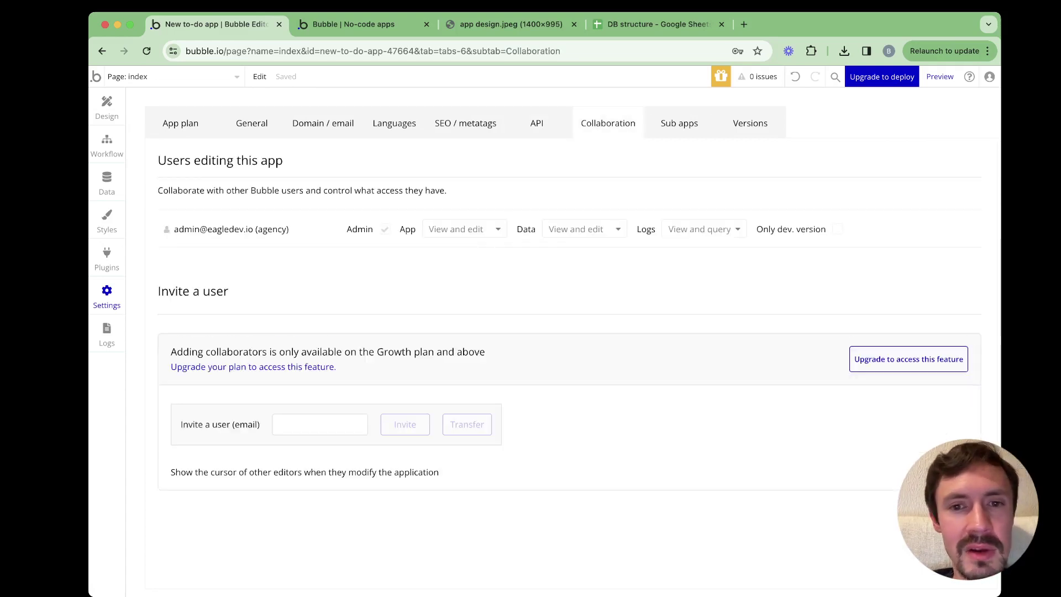
click(680, 123)
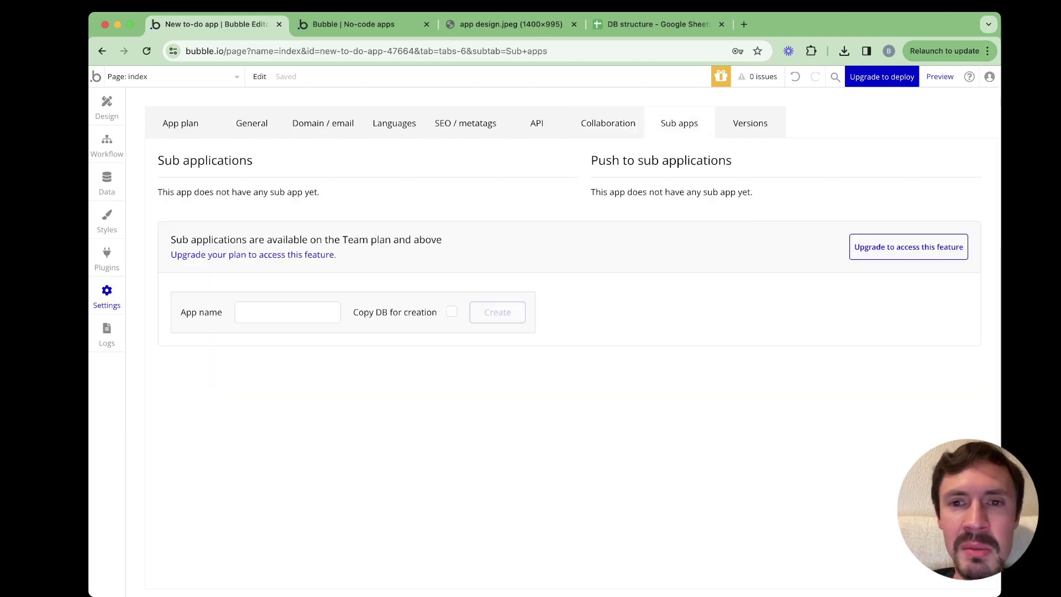
click(751, 123)
scroll(570, 365, down, 1)
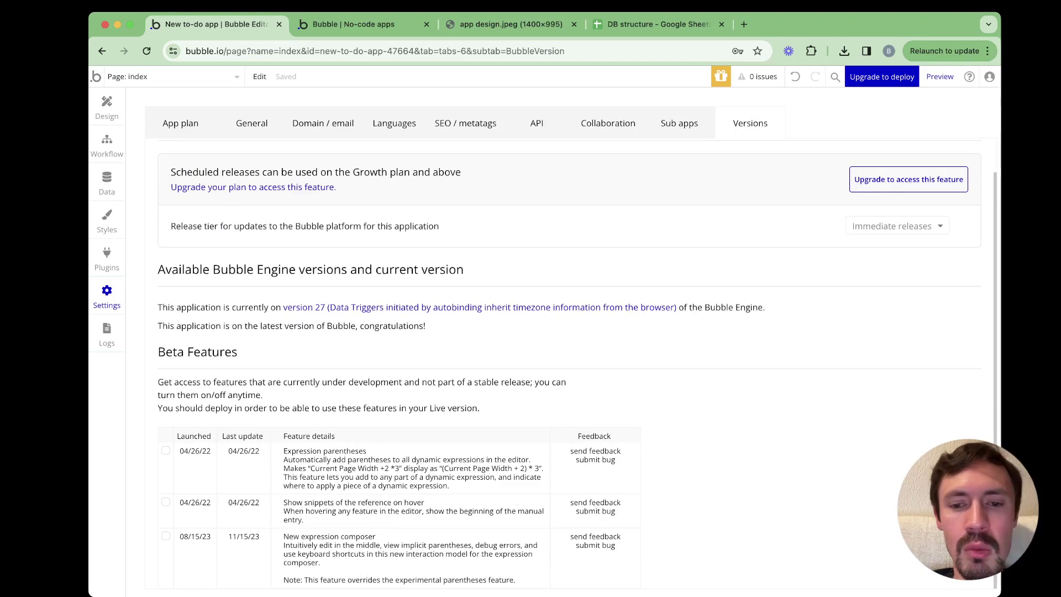
scroll(580, 362, up, 1)
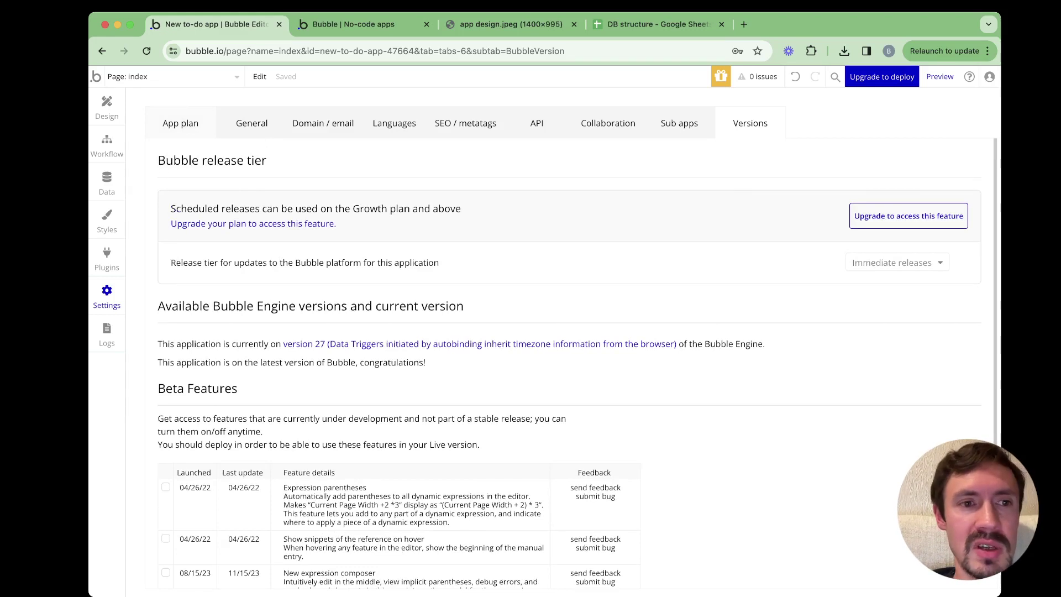
click(180, 122)
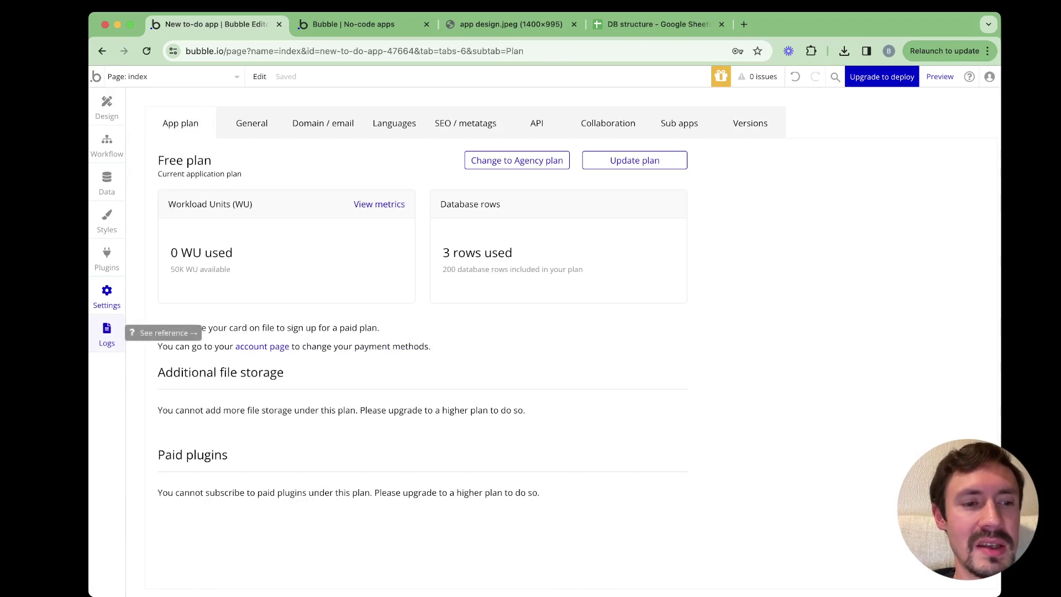
Review the logs, server logs and scheduled workflows, then view the app design.jpeg mockup
click(107, 331)
scroll(536, 342, down, 10)
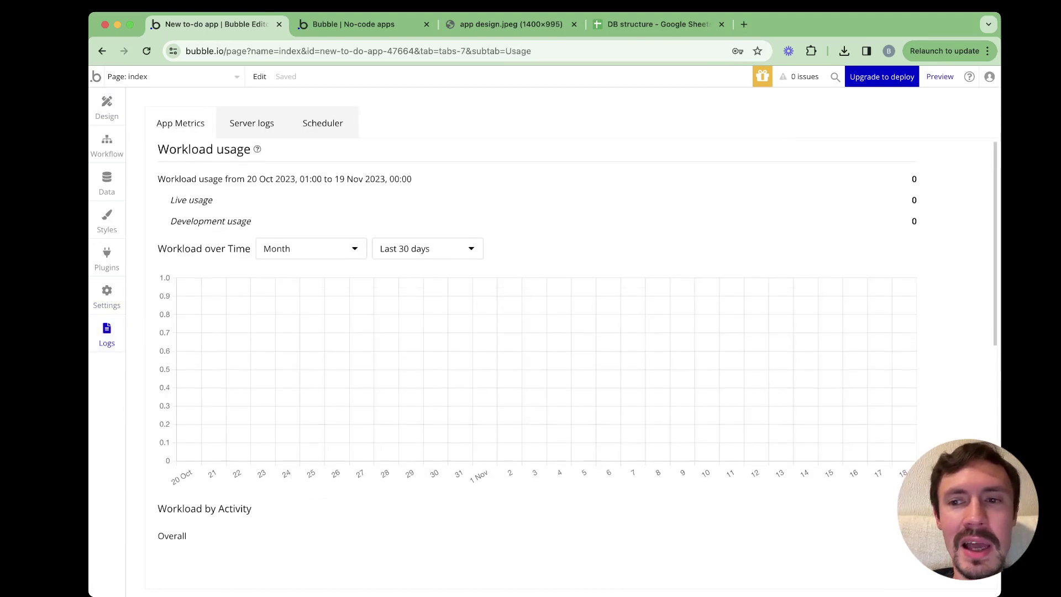
scroll(537, 343, down, 4)
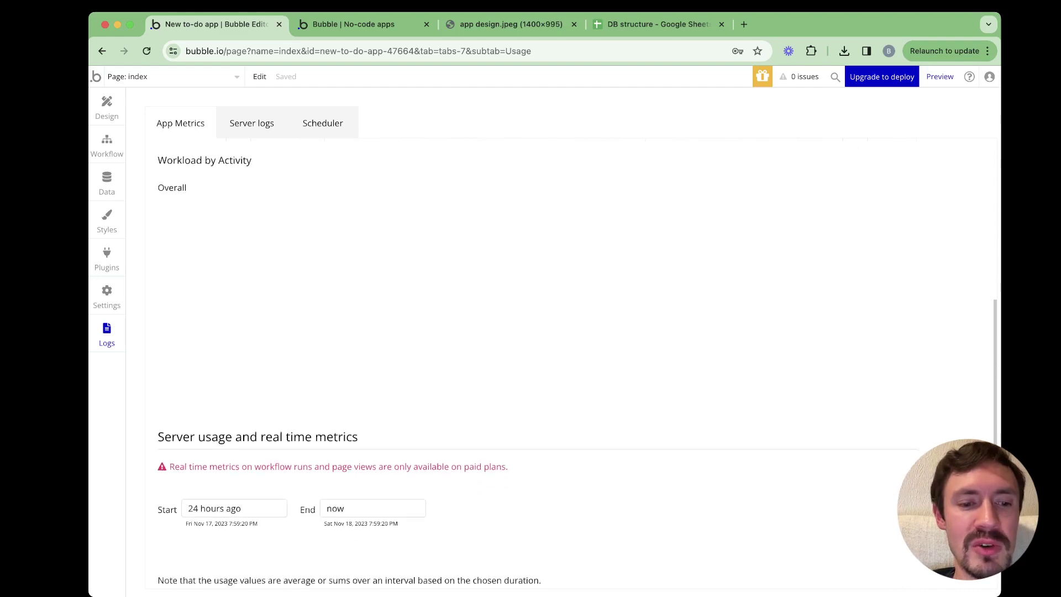
scroll(536, 343, up, 10)
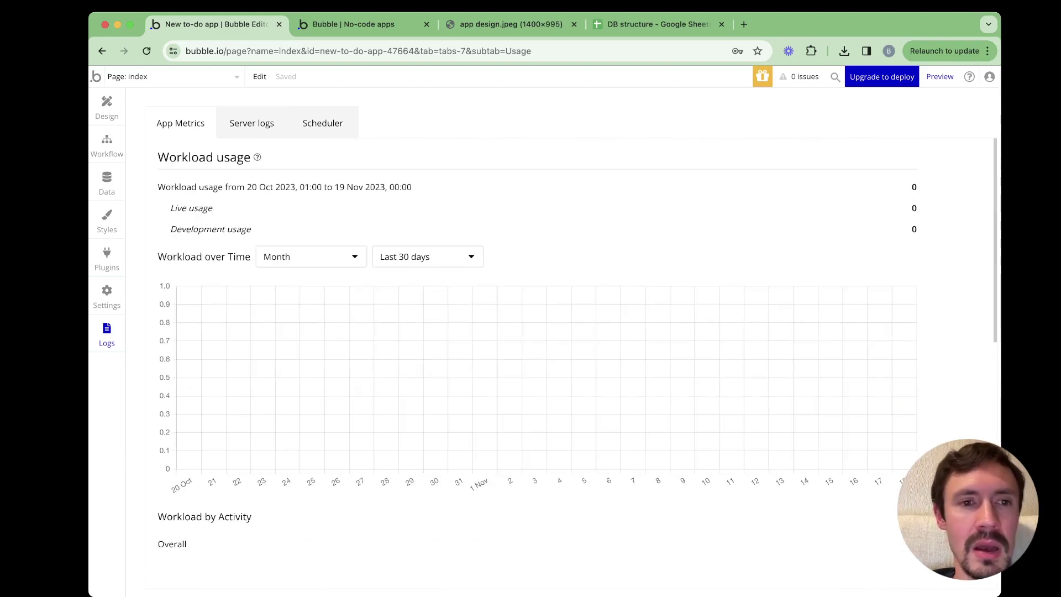
click(252, 123)
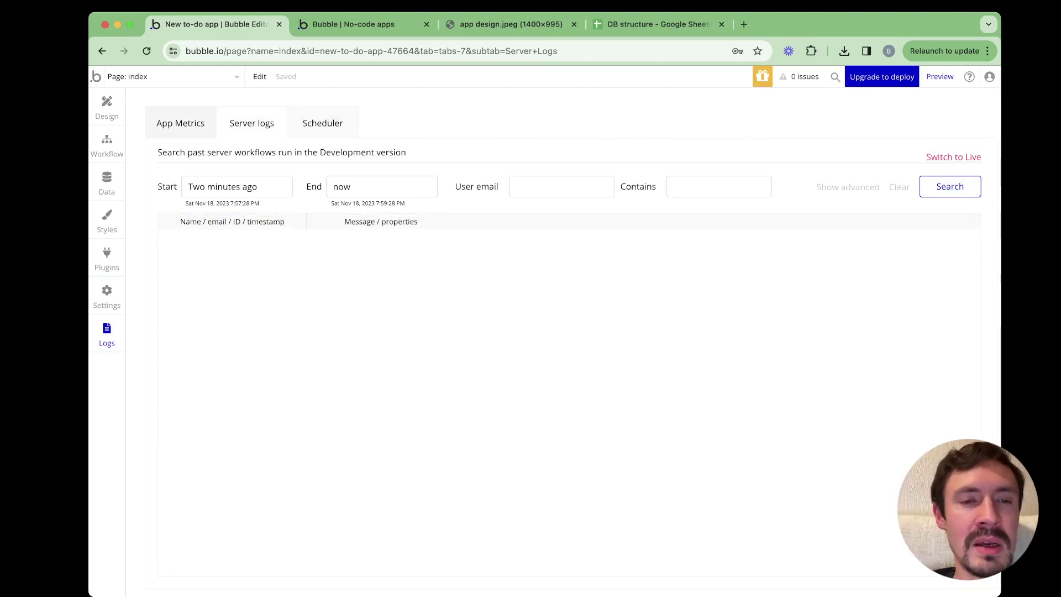
click(323, 123)
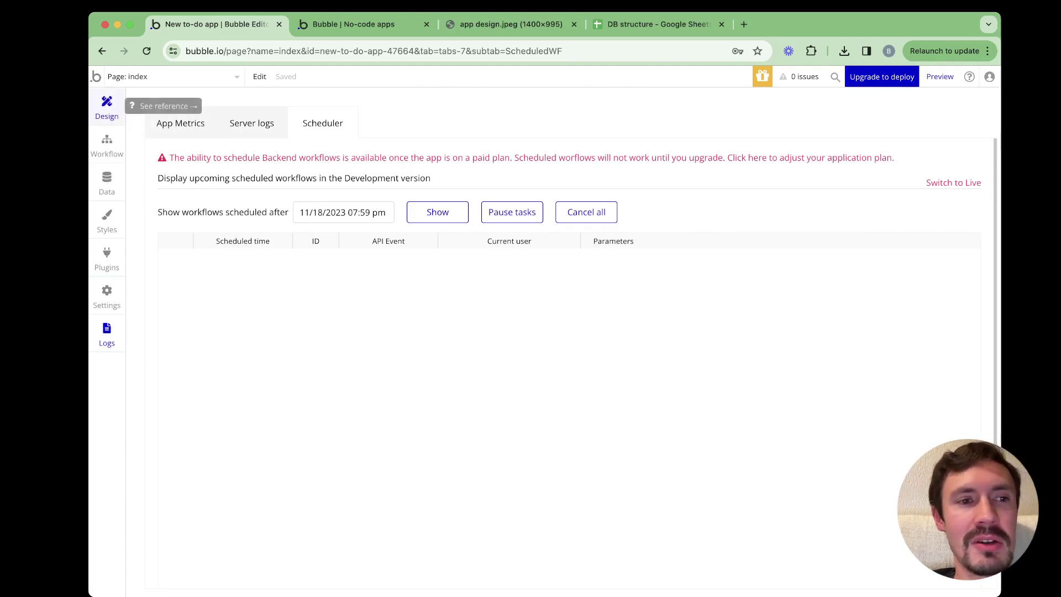
click(107, 106)
click(511, 24)
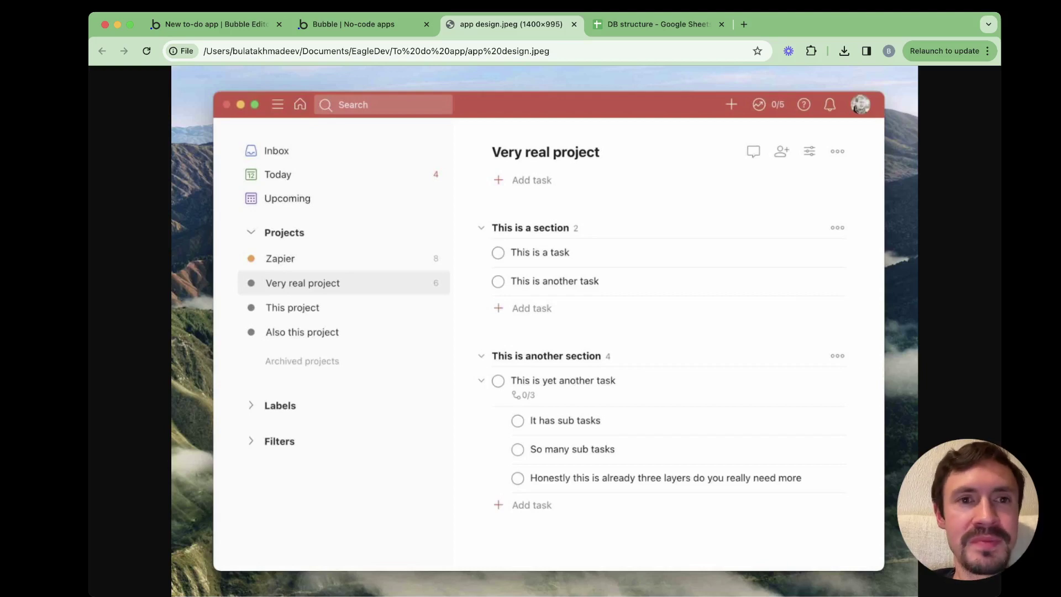
Inspect the Project and Task data types and the stored To do app project entry
click(347, 24)
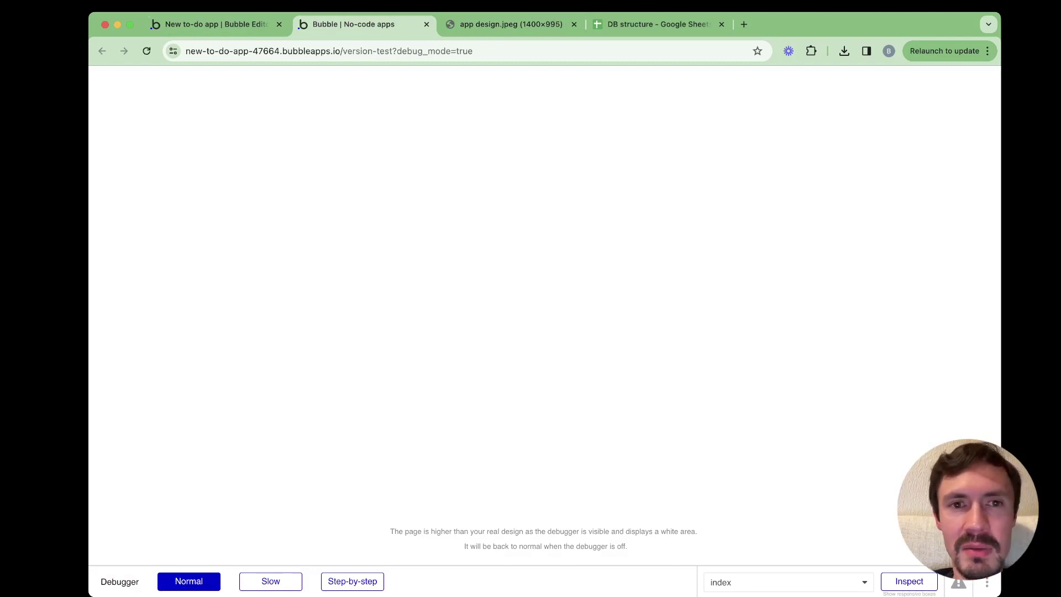
key(super+alt+Left)
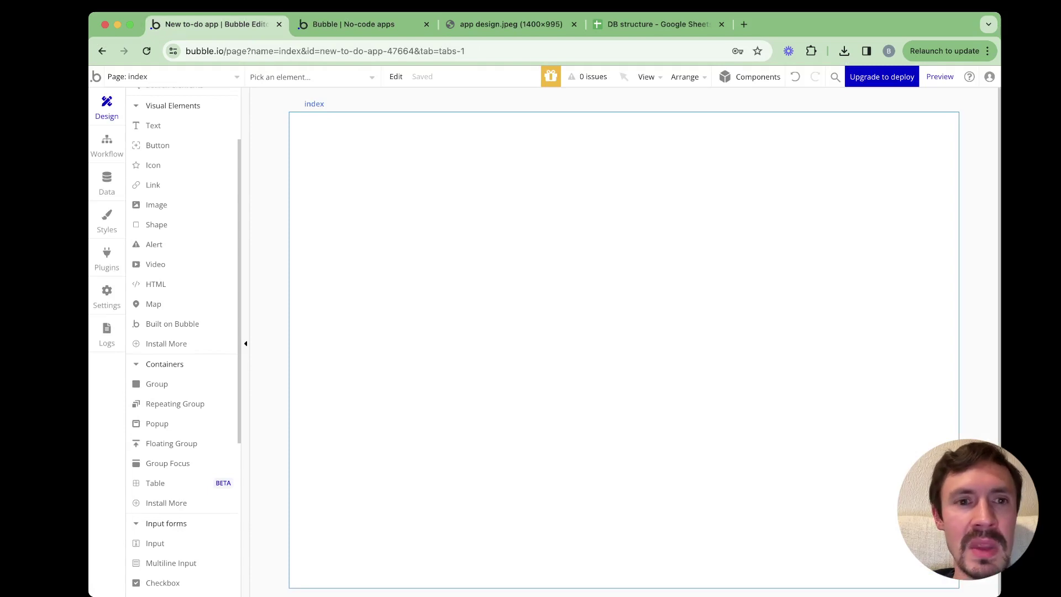
click(106, 181)
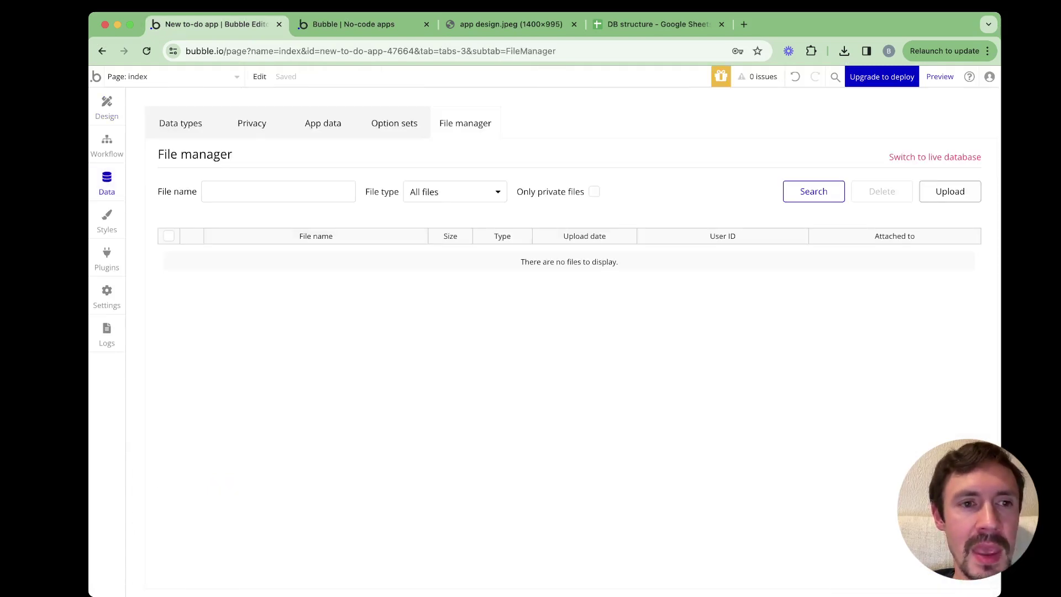
click(181, 123)
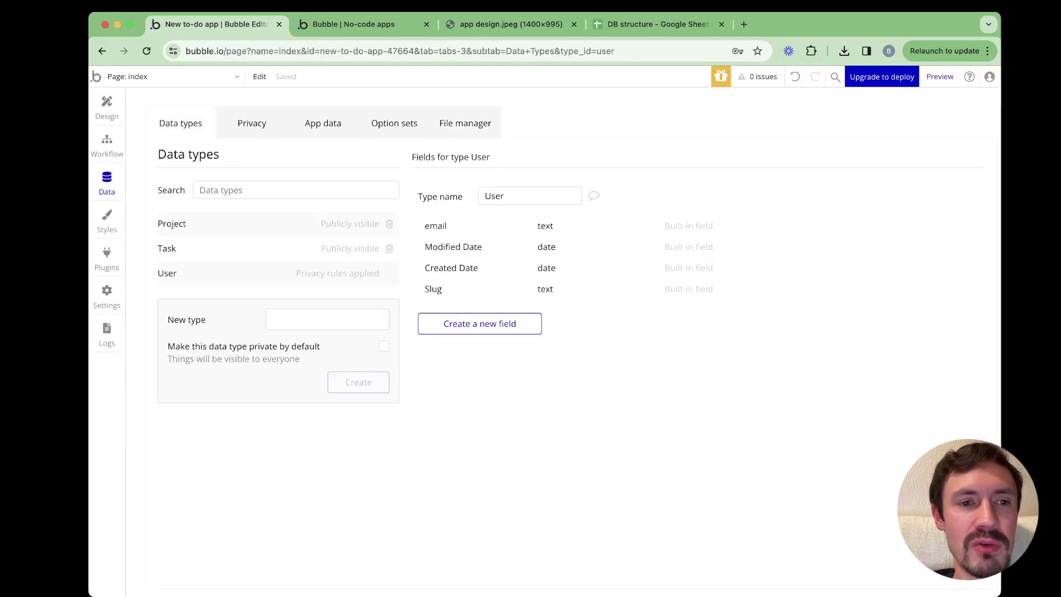
click(172, 224)
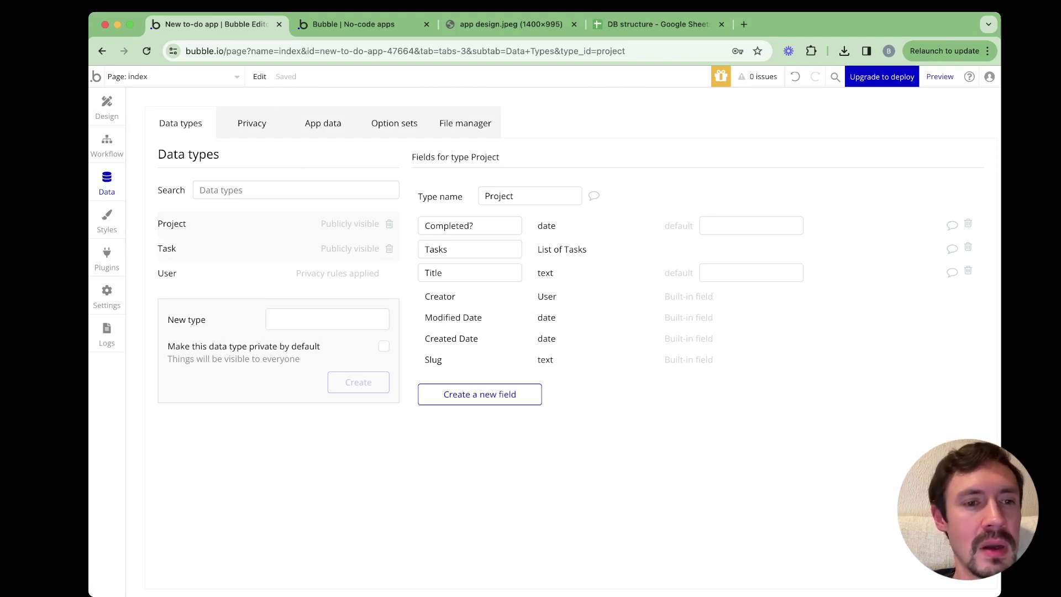
click(167, 248)
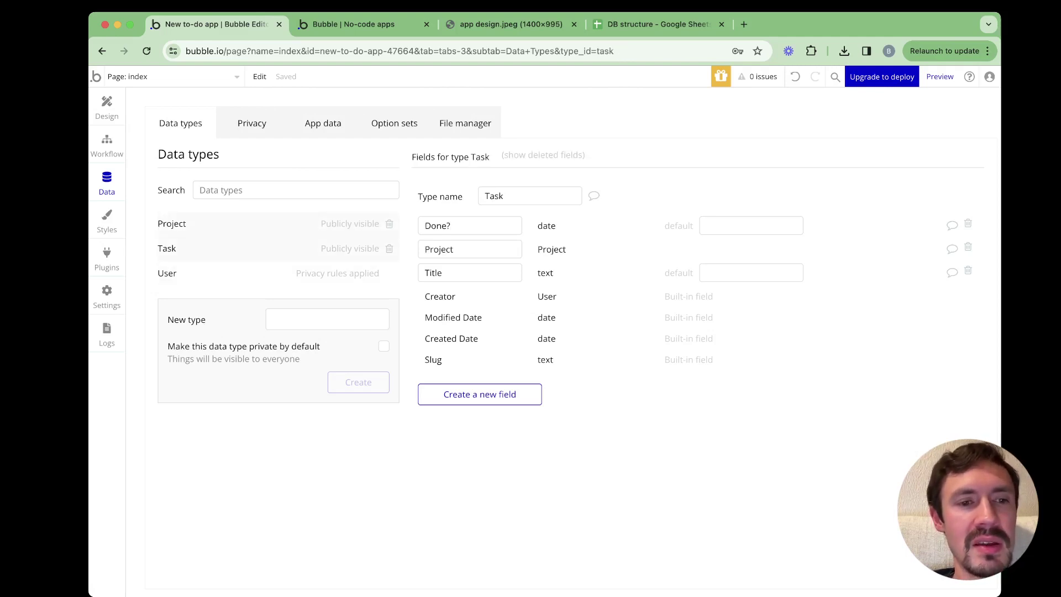
click(172, 224)
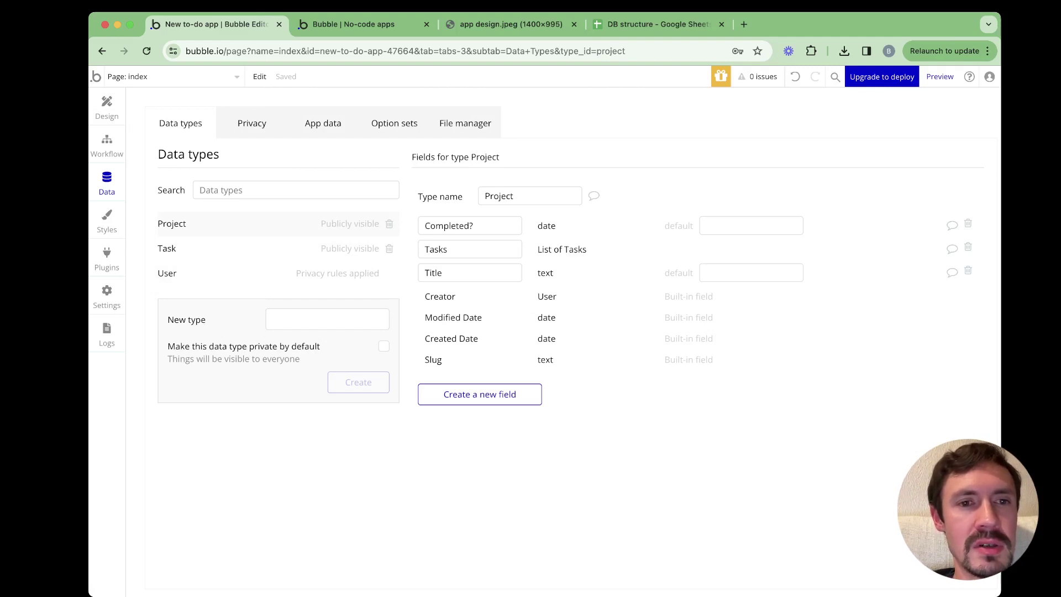
click(323, 123)
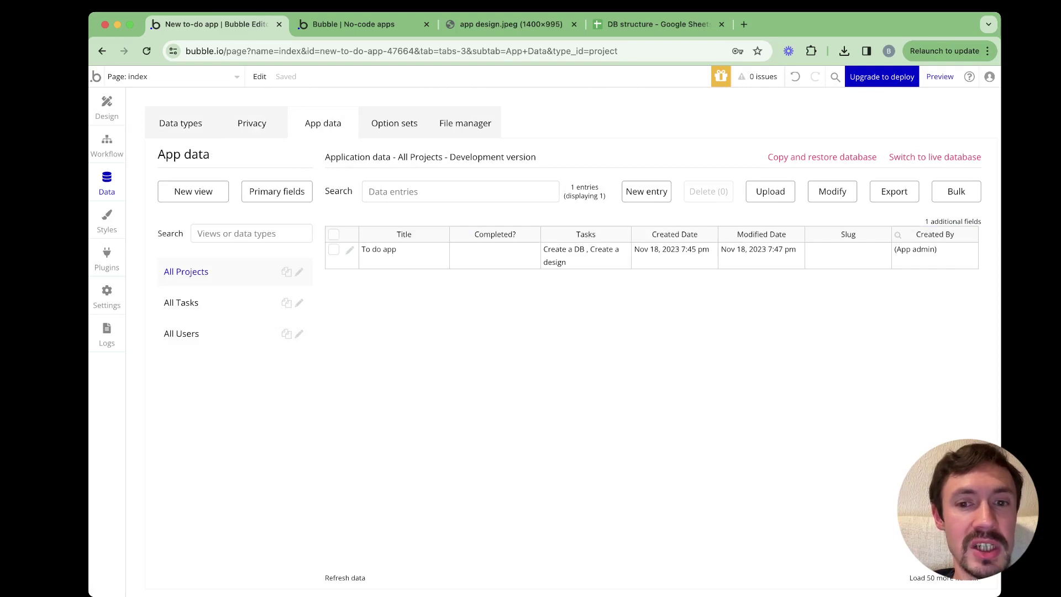
Compare the design mockup and debug preview, then return to the index page in the editor
click(107, 106)
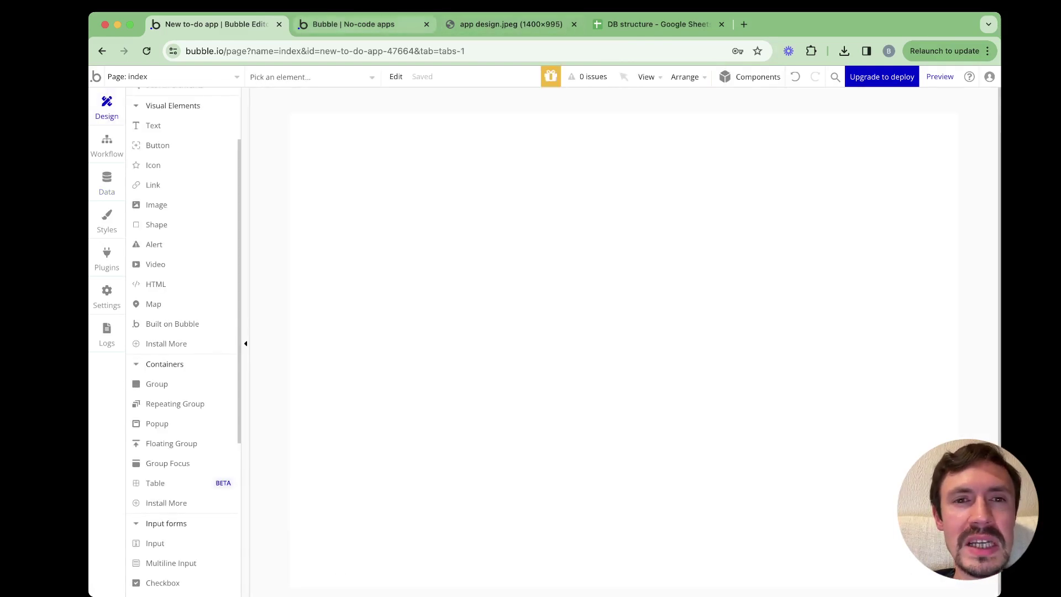
click(511, 24)
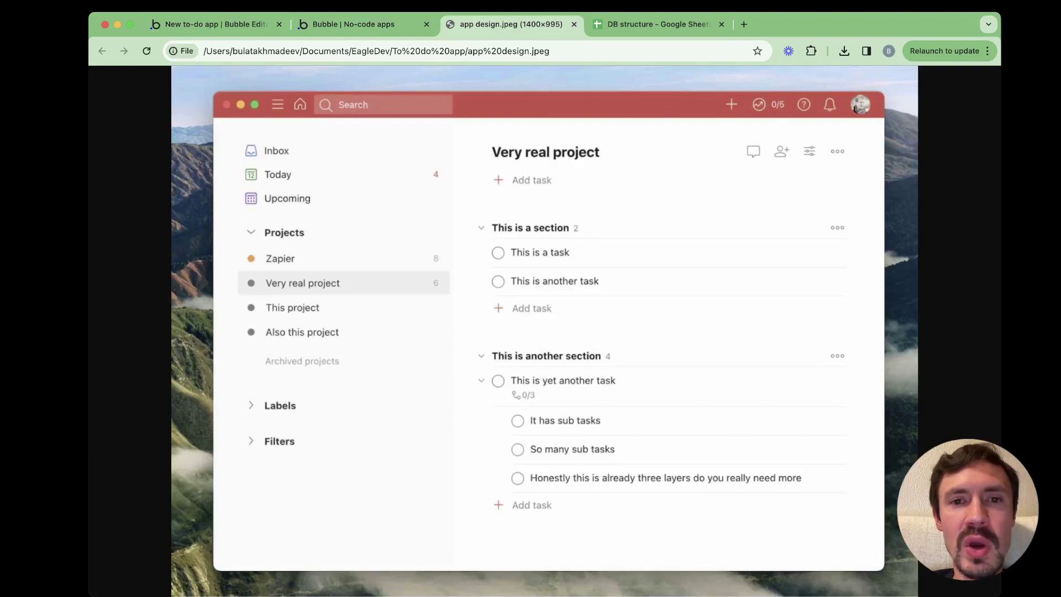
click(348, 24)
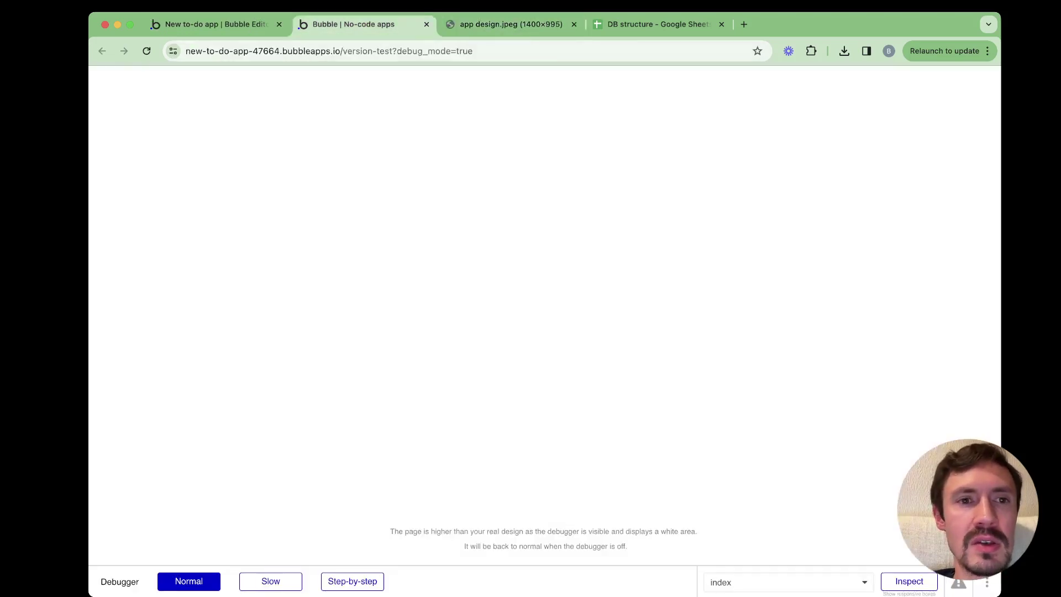
click(216, 24)
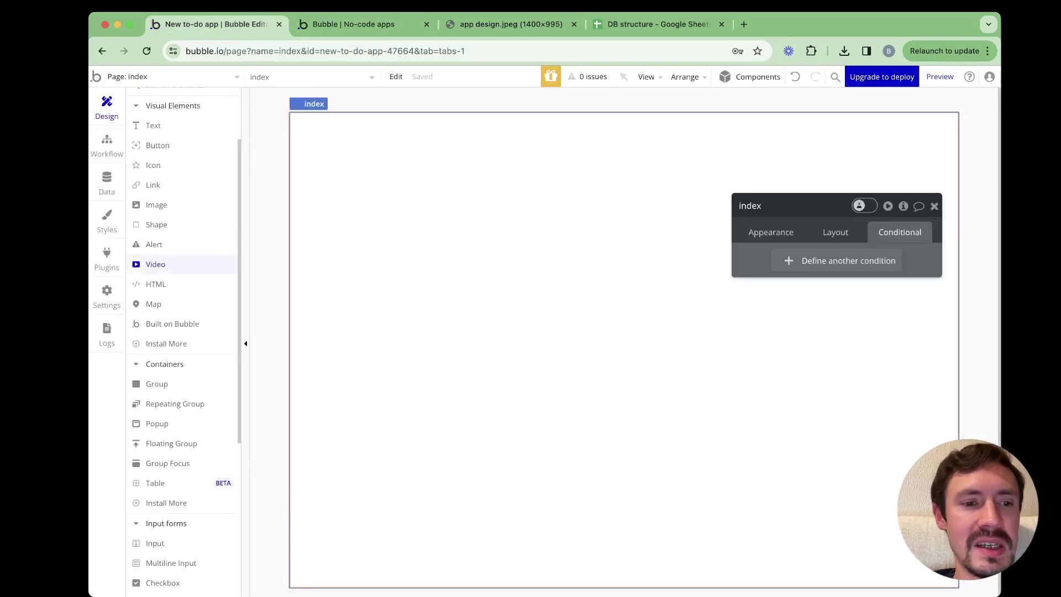
Draw a new group across the page's top-left area and name it Group Main
scroll(166, 268, down, 2)
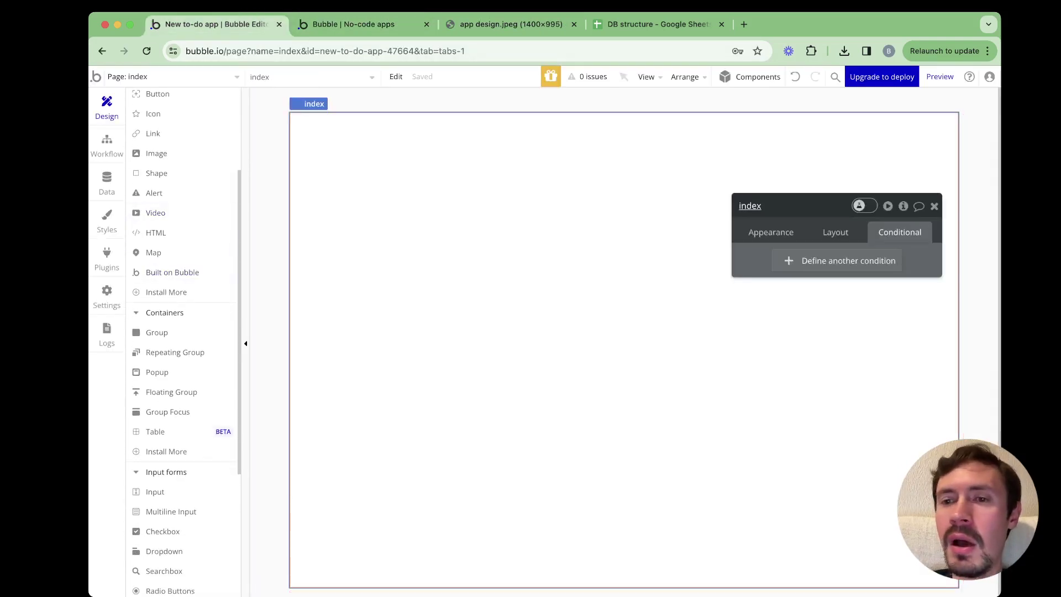
drag(751, 205, 791, 106)
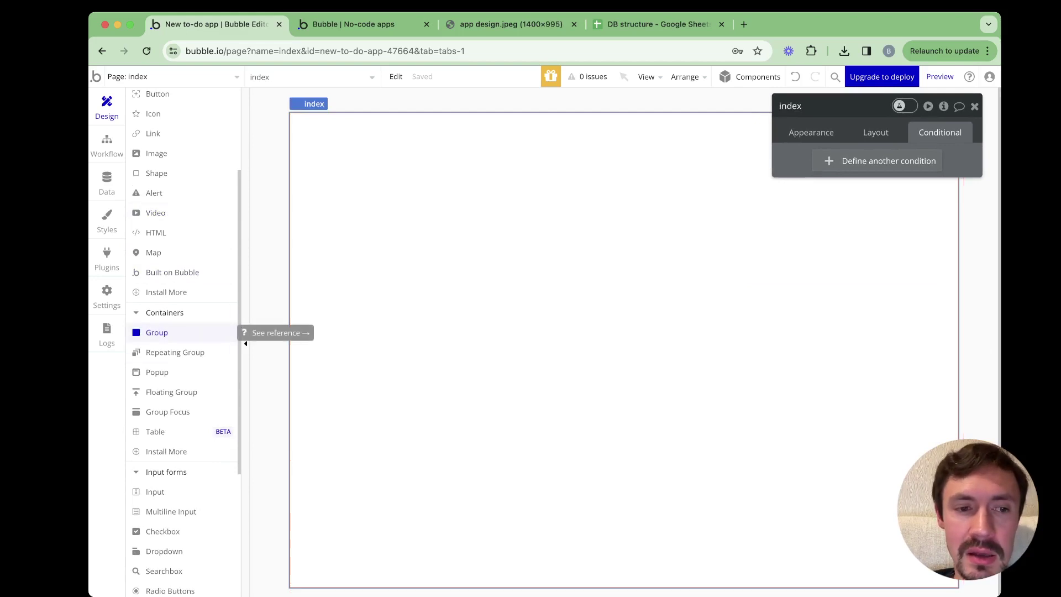
click(157, 332)
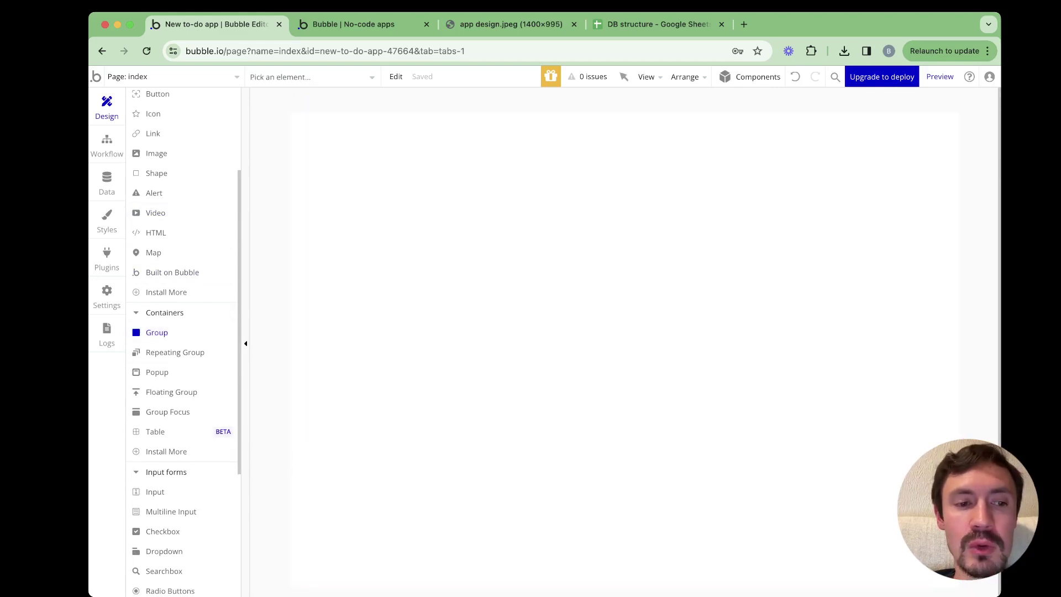
drag(356, 158, 788, 372)
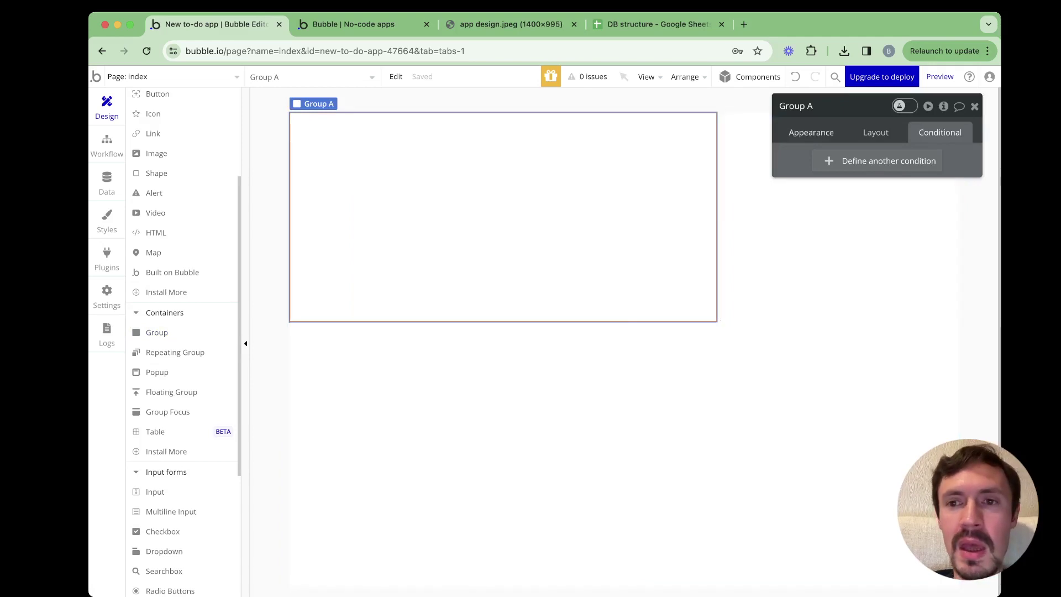
drag(812, 133, 796, 138)
click(781, 110)
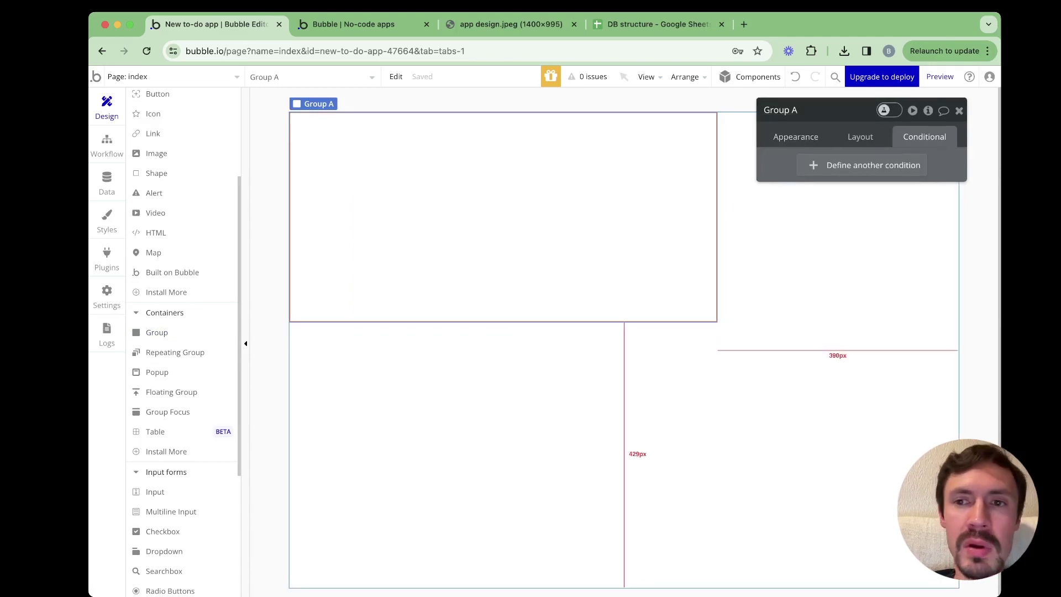
key(BackSpace)
text(Main)
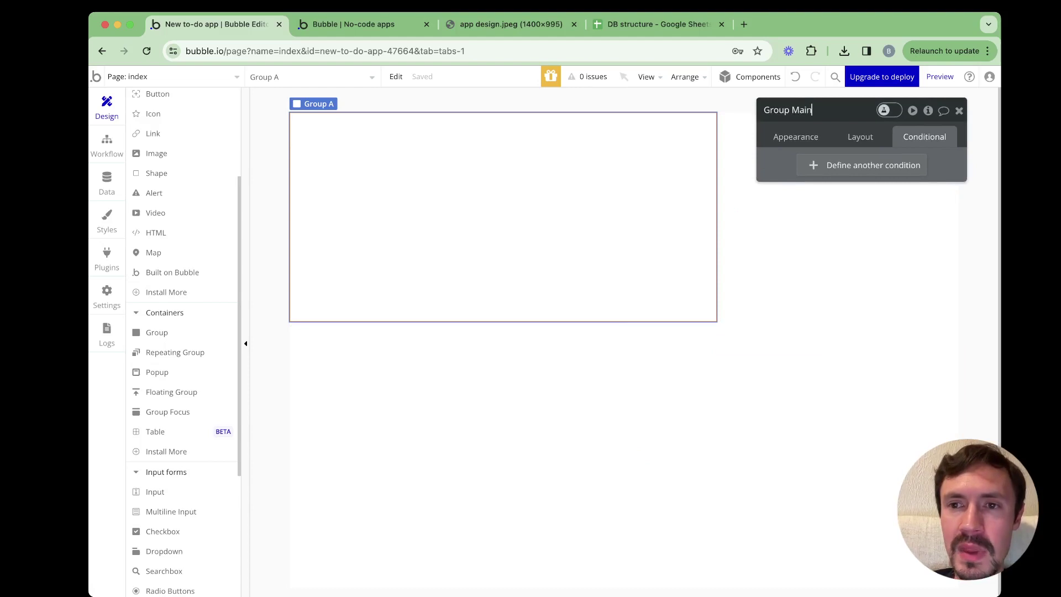
key(Return)
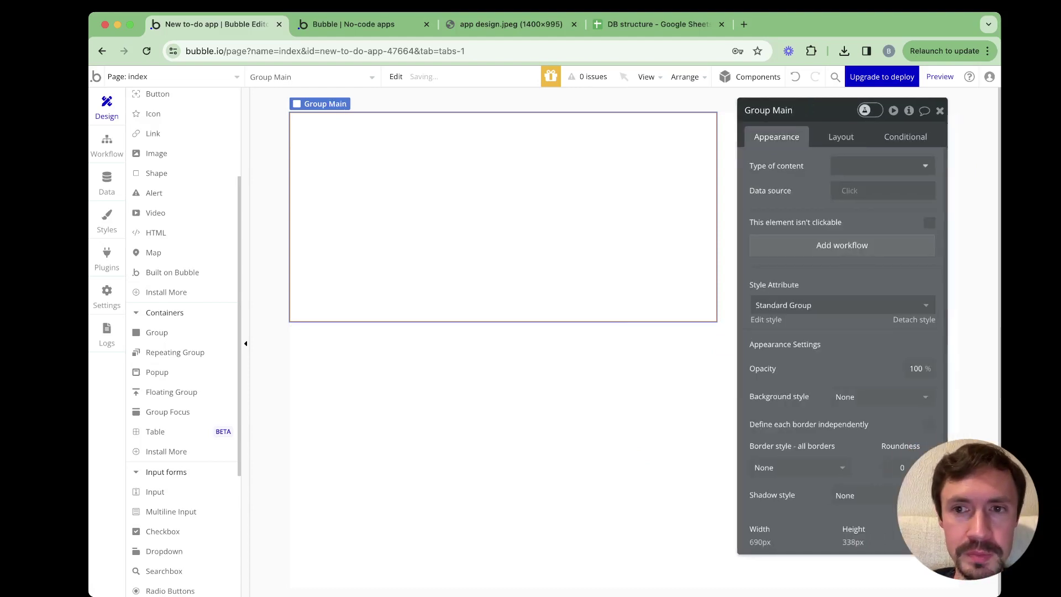
Set Group Main's container layout to Row and let it stretch beyond a fixed width
click(636, 464)
click(503, 215)
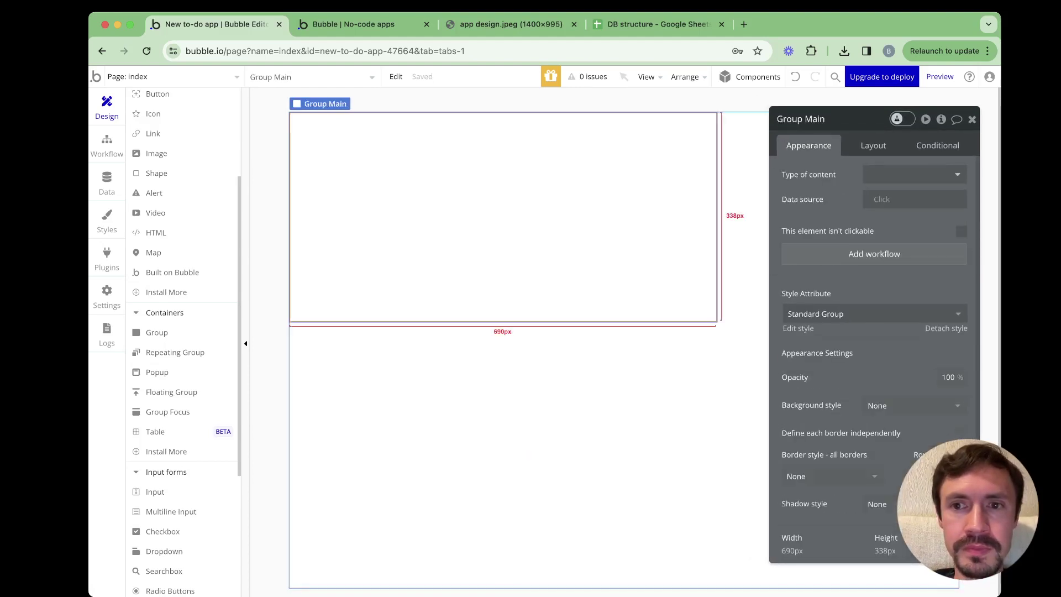
click(828, 135)
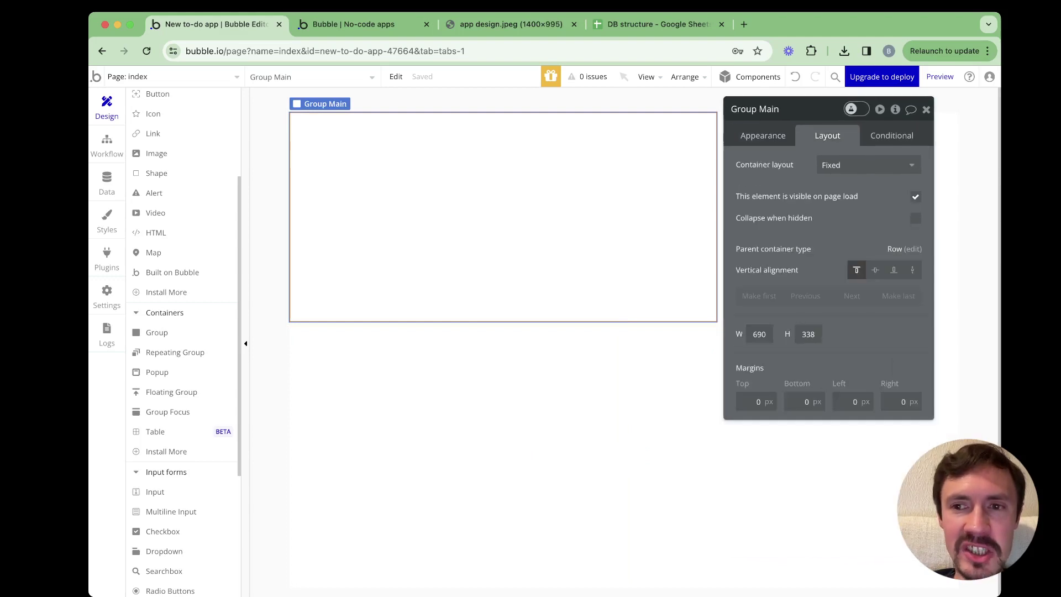
drag(807, 109, 837, 84)
click(899, 141)
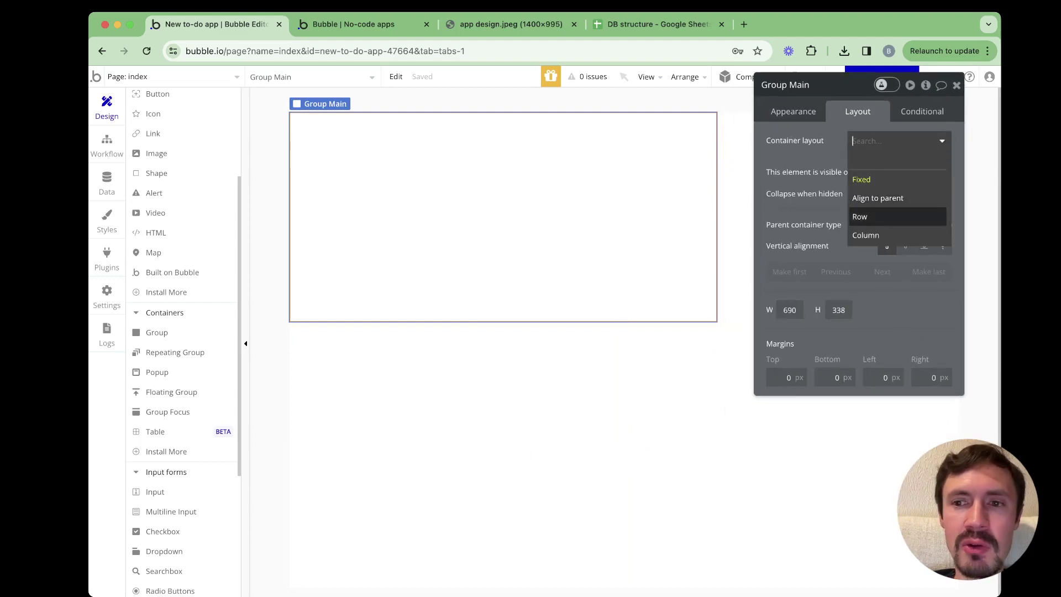
click(860, 217)
click(899, 141)
click(860, 217)
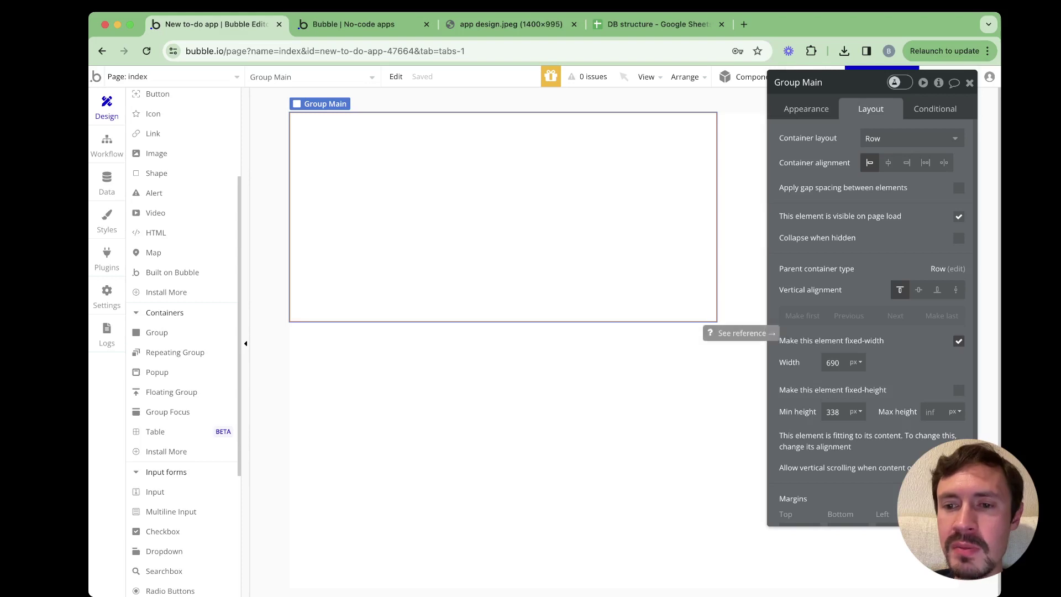
click(960, 341)
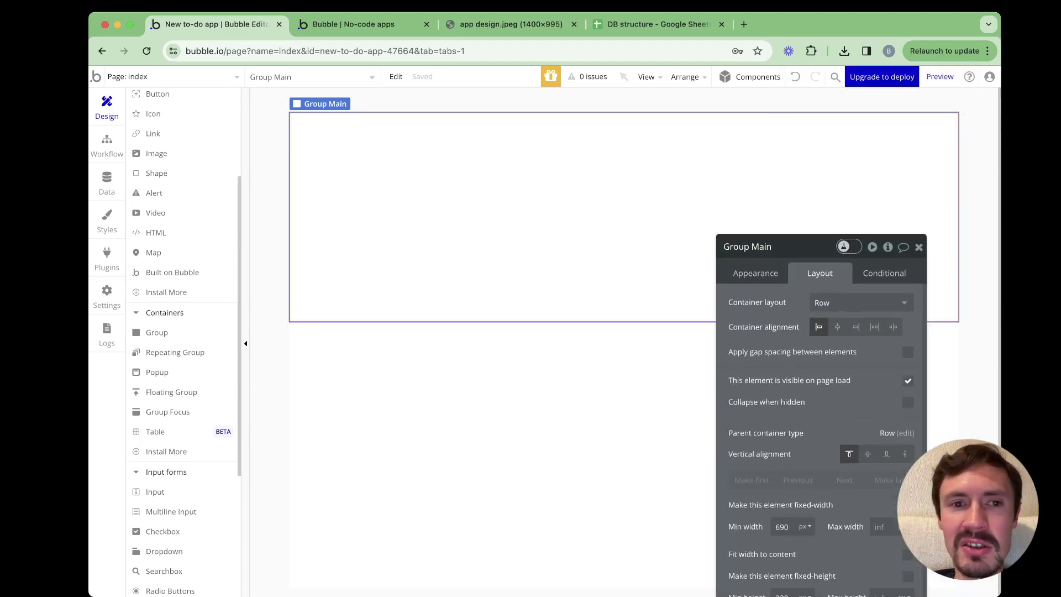
Give Group Main a 600 px minimum height, then view the design mockup
scroll(746, 343, down, 3)
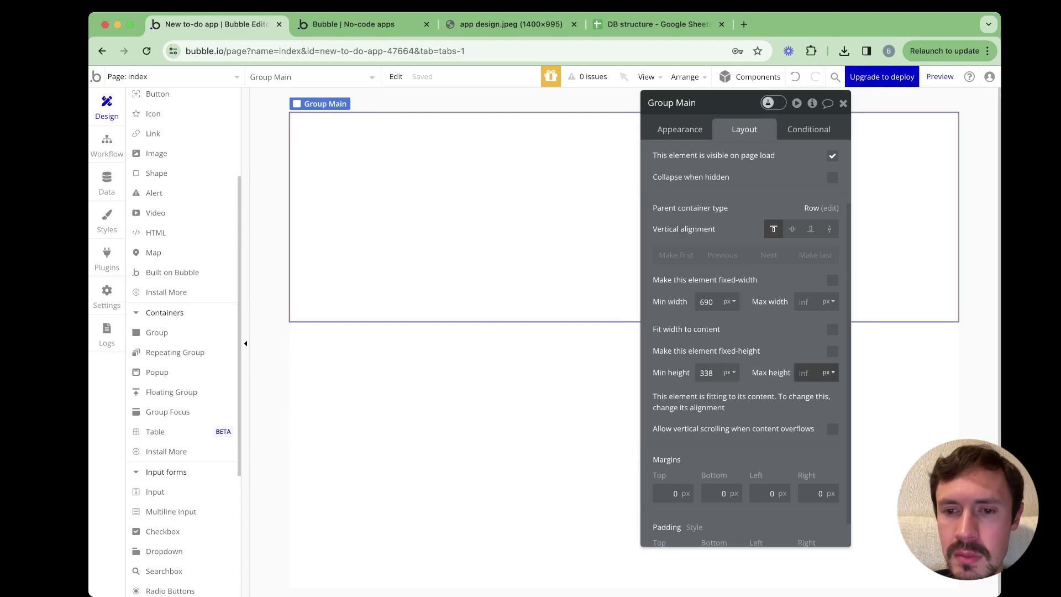
click(832, 429)
click(832, 429)
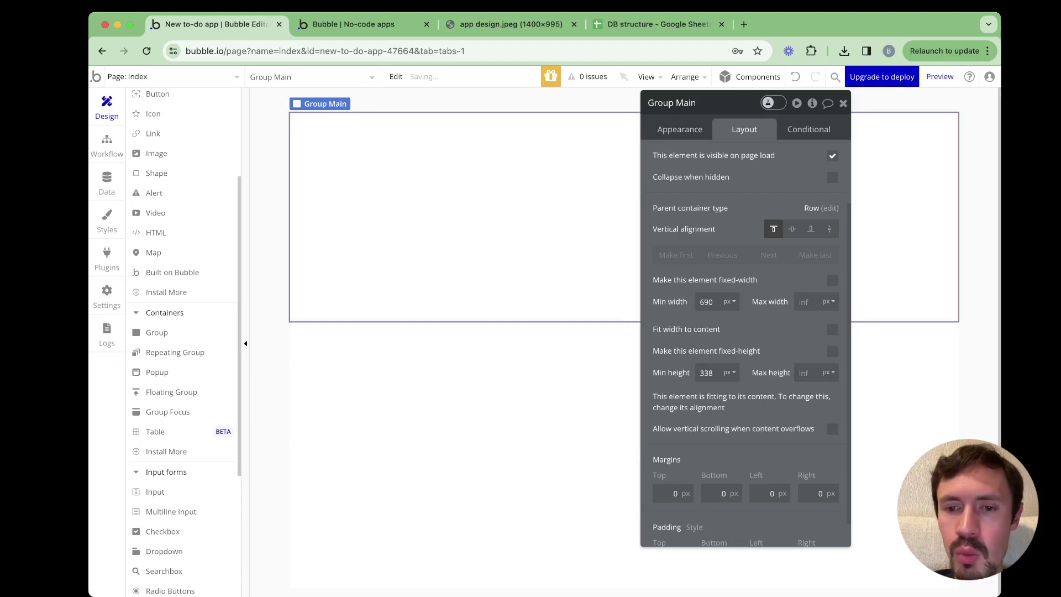
click(707, 373)
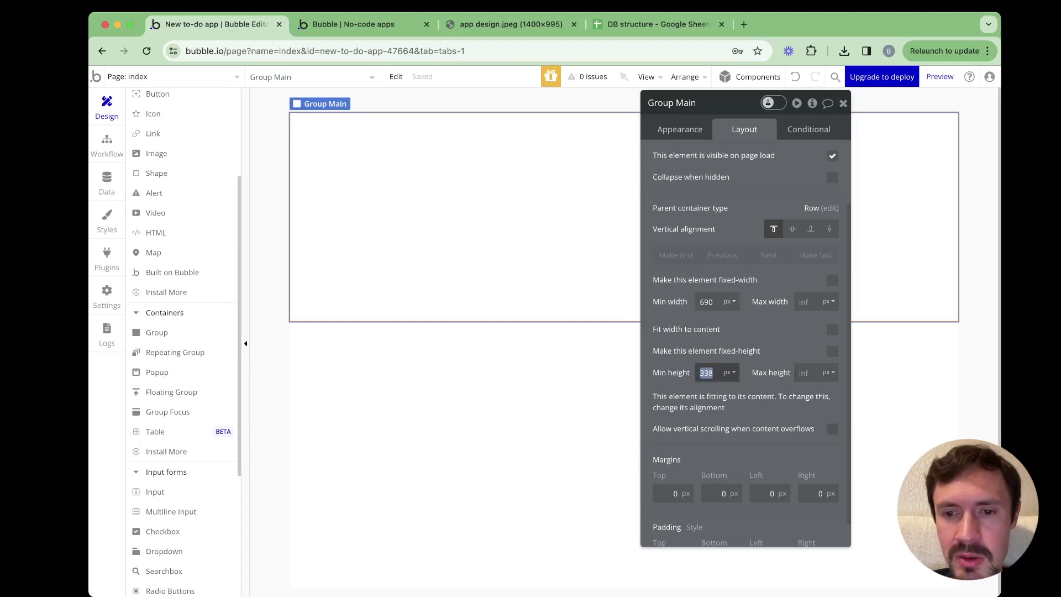
text(10)
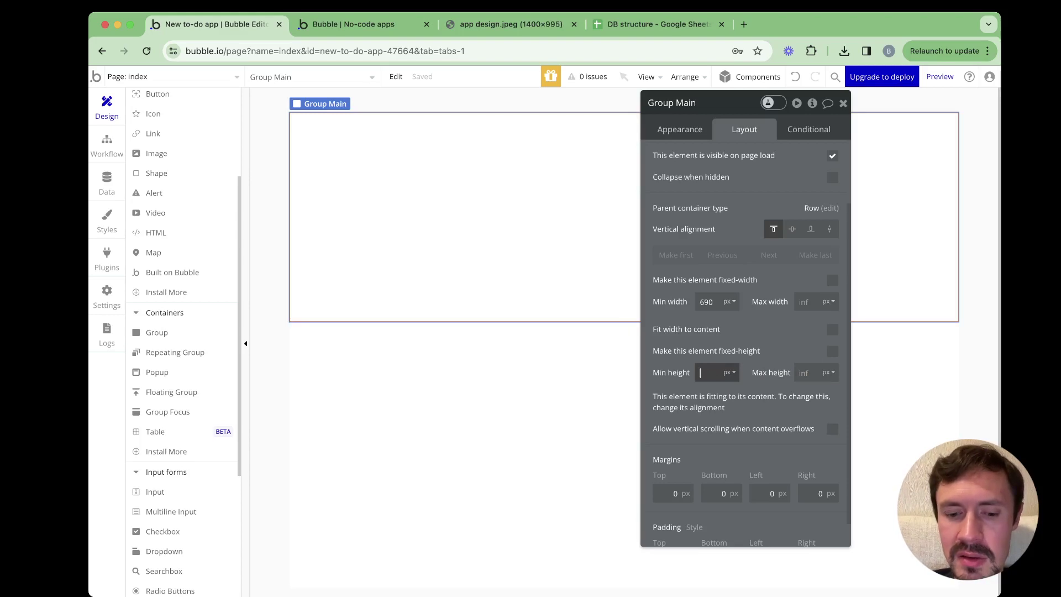
text(600)
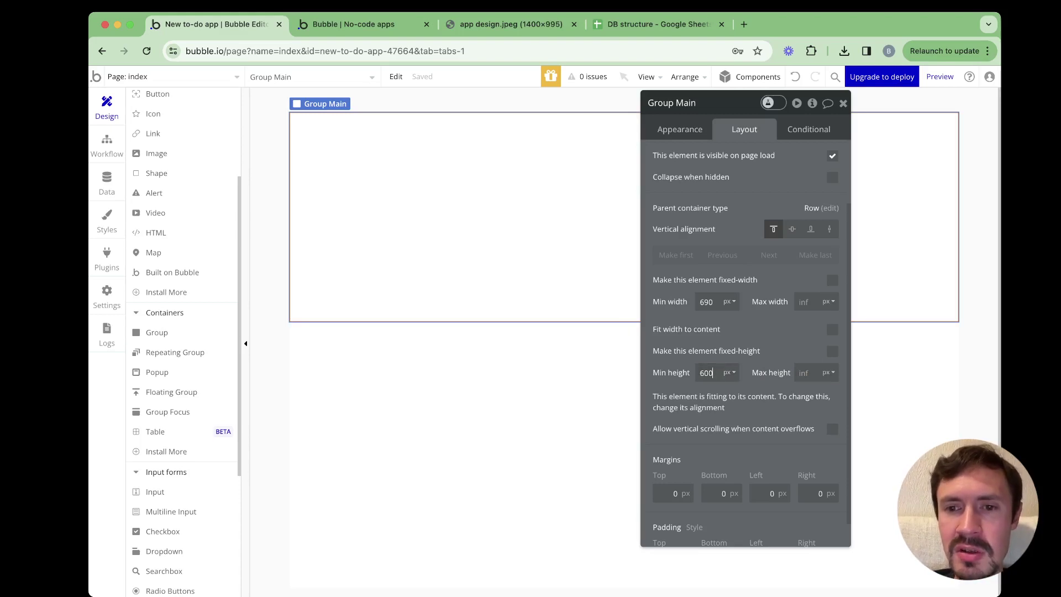
key(Return)
drag(713, 103, 730, 103)
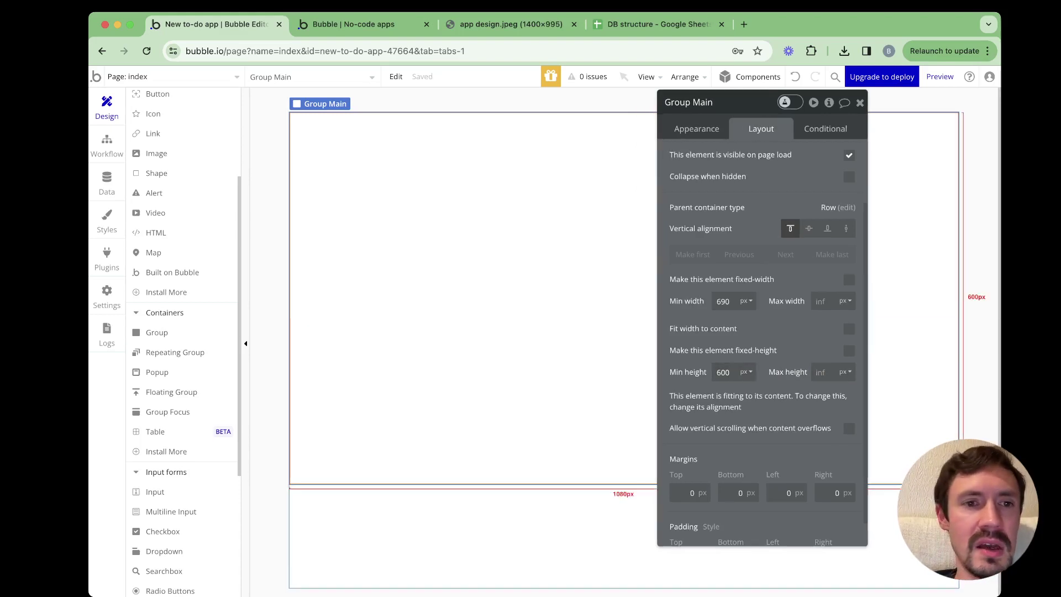
scroll(188, 273, up, 3)
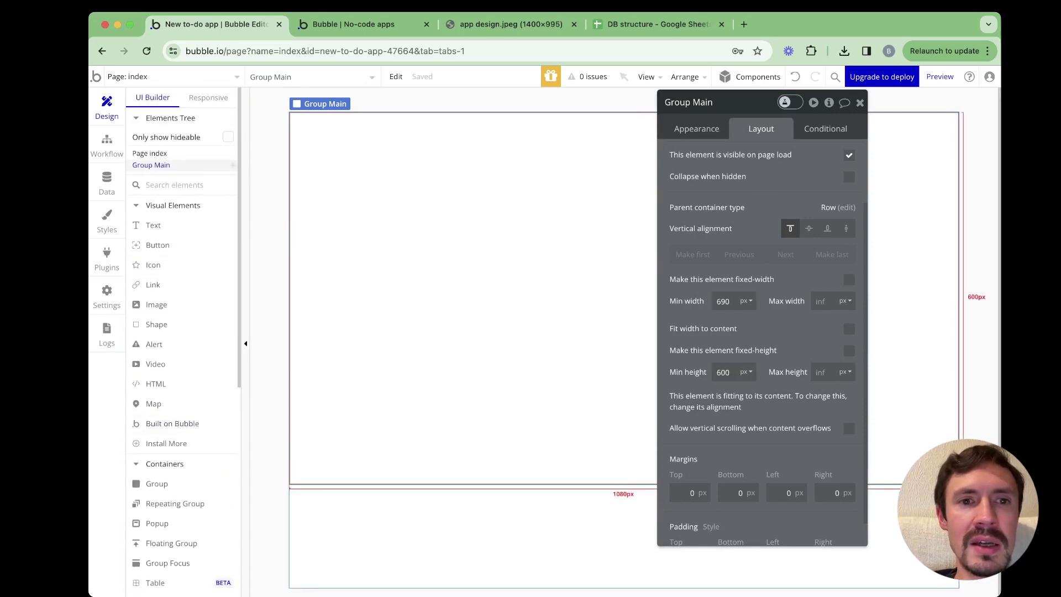
click(511, 24)
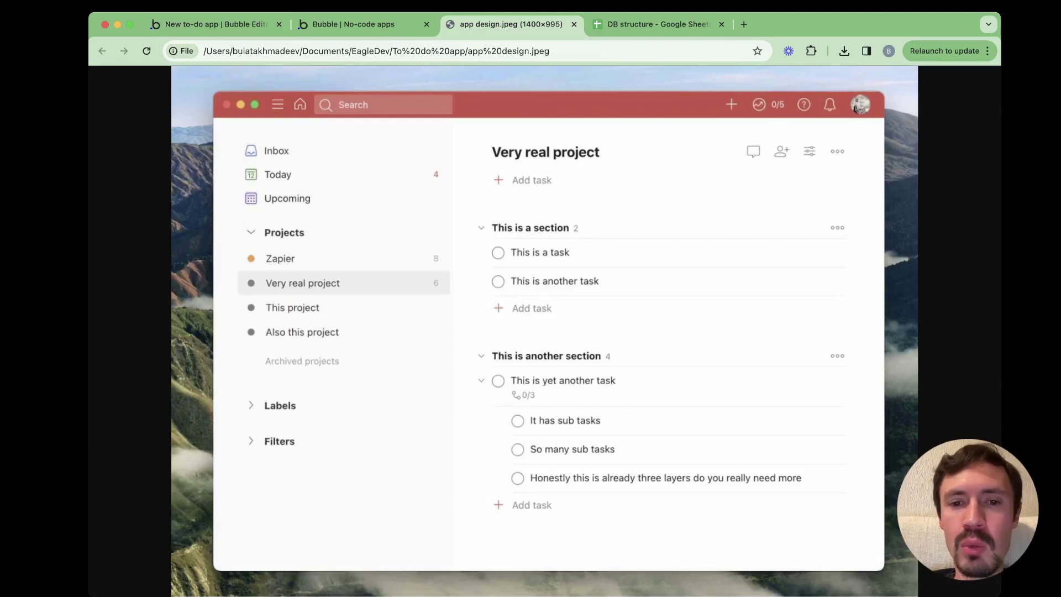
Reload the app preview to check Group Main, then return to the editor
key(ctrl+shift+Tab)
key(ctrl+Tab)
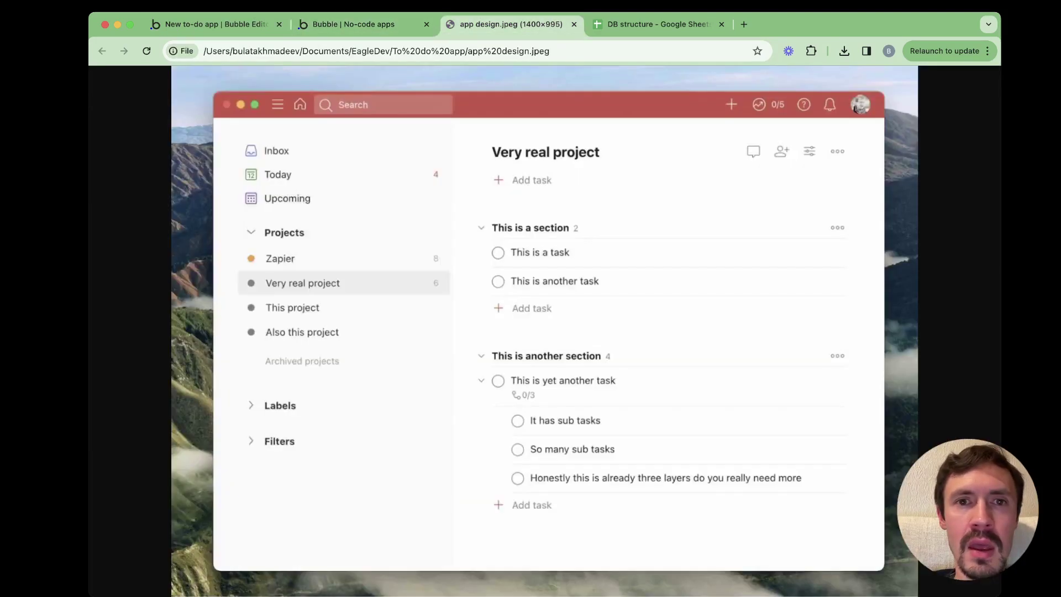
key(ctrl+shift+Tab)
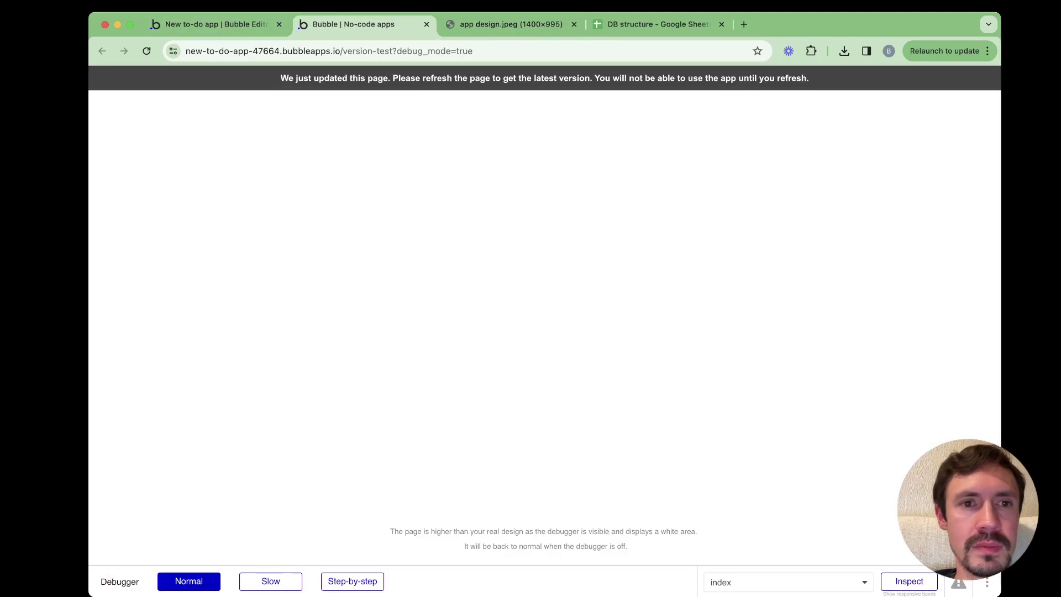
key(super+r)
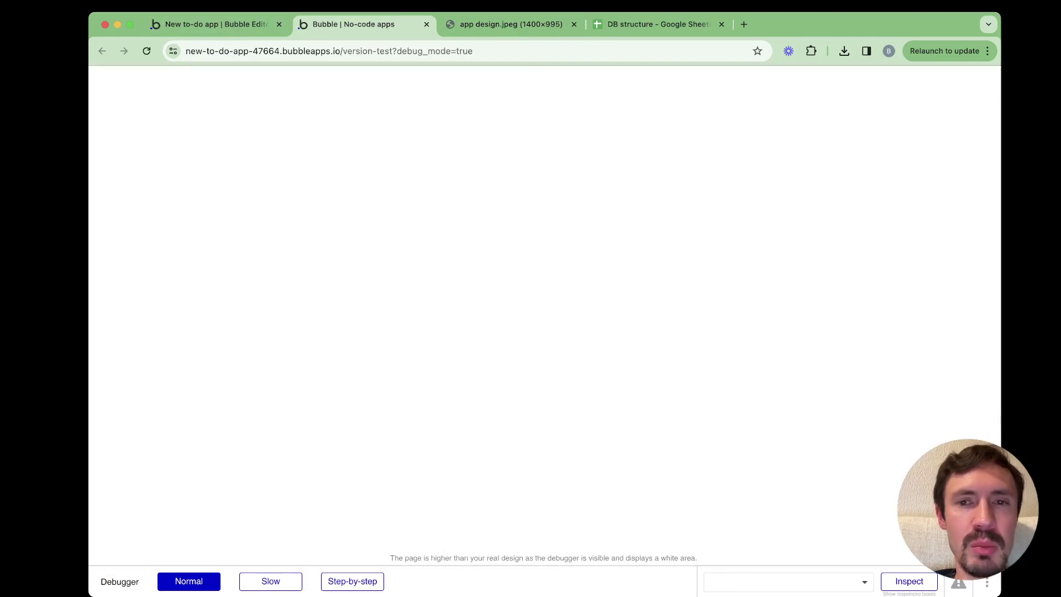
key(ctrl+shift+Tab)
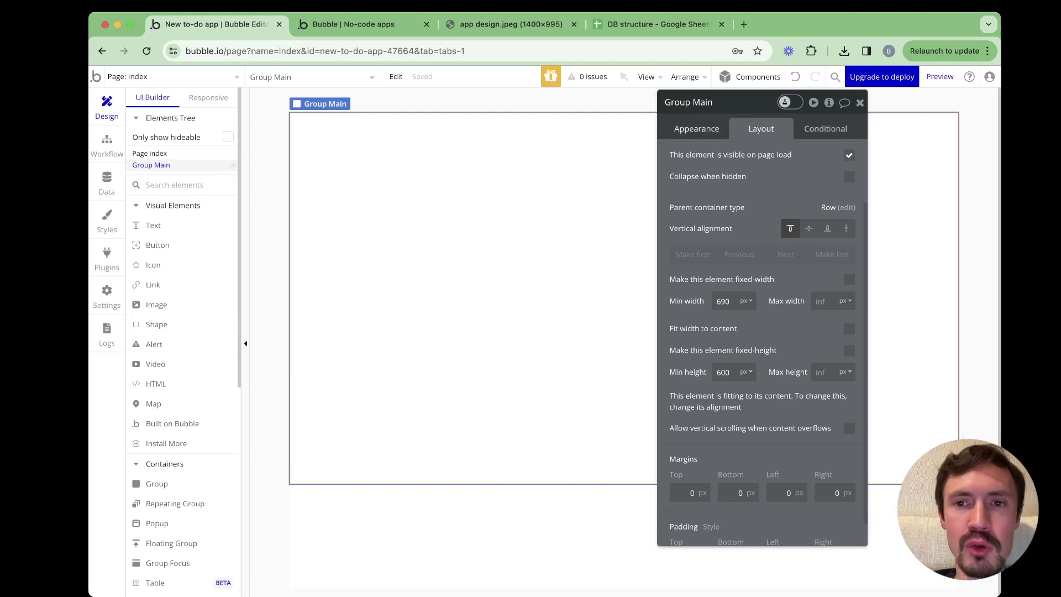
Draw a 419×479 group in Group Main's left part, name it Group Projects, and copy it
scroll(182, 332, down, 5)
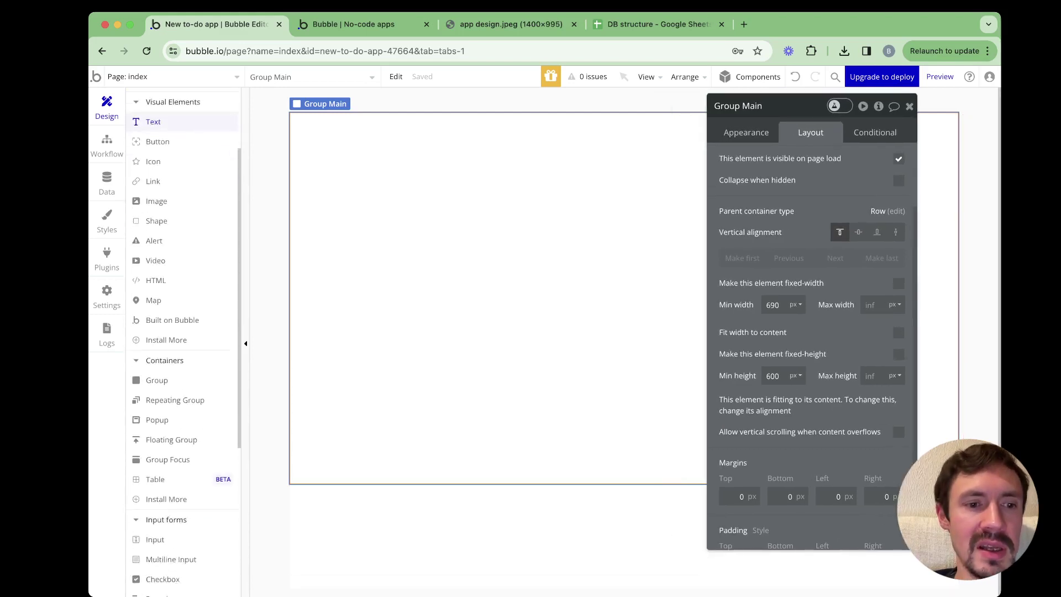
key(Escape)
mouse_move(309, 137)
mouse_down()
mouse_move(427, 331)
mouse_move(525, 431)
mouse_move(572, 438)
mouse_up()
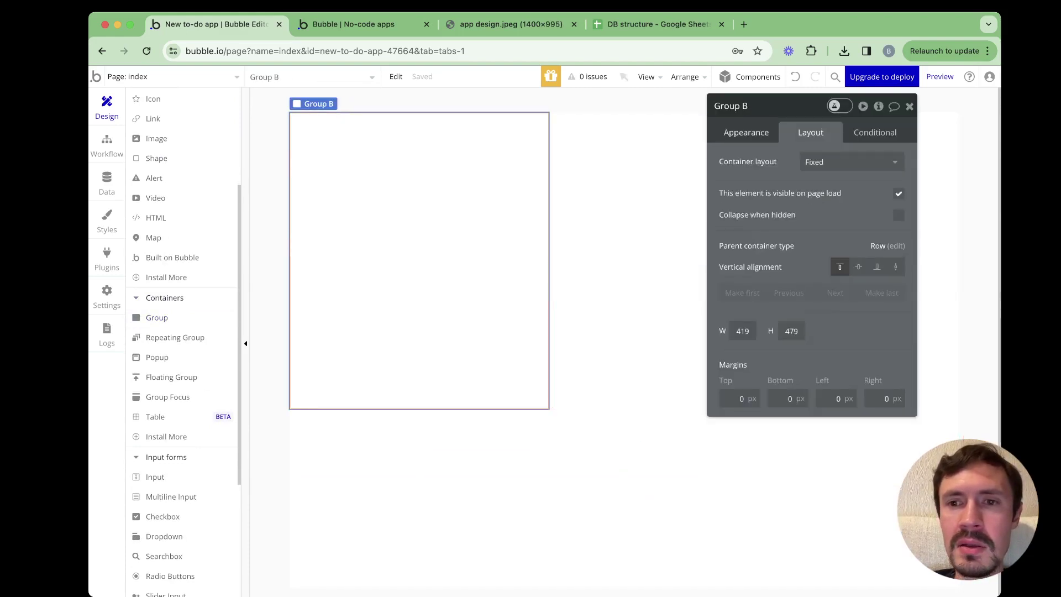
key(BackSpace)
text(P)
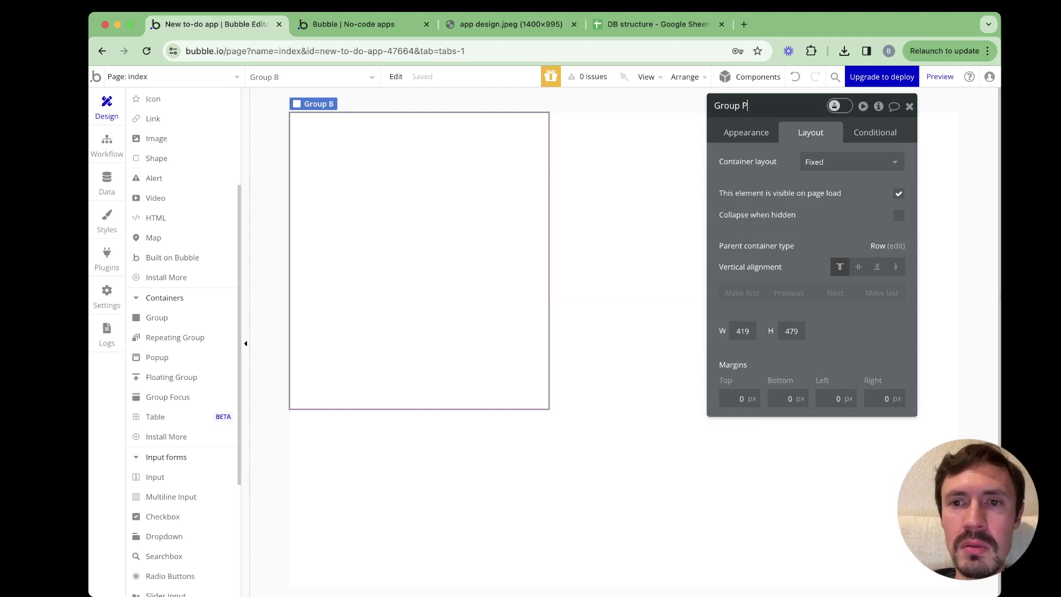
text(roje)
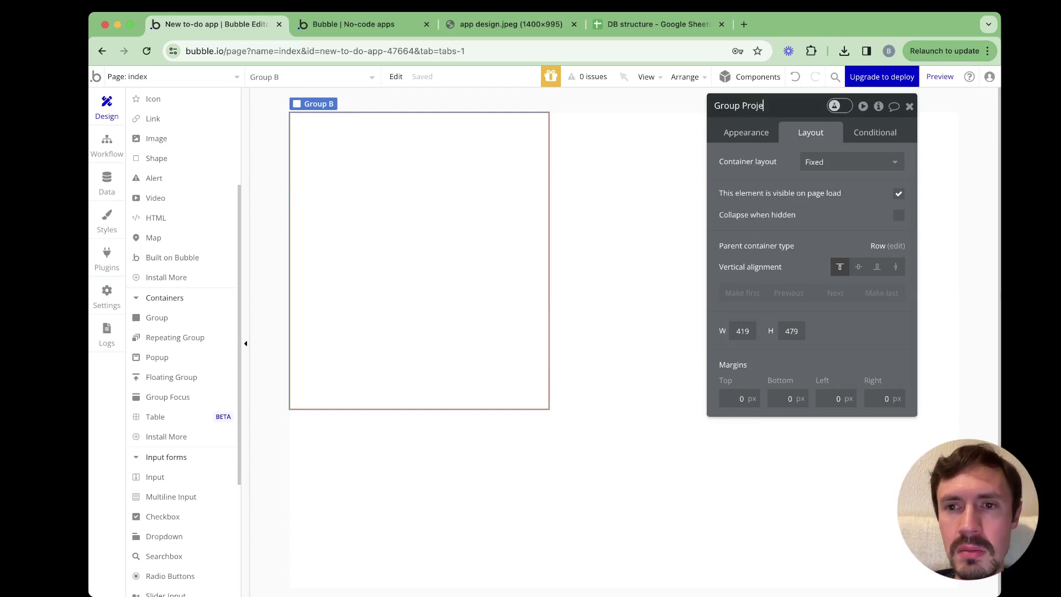
text(cts)
key(Return)
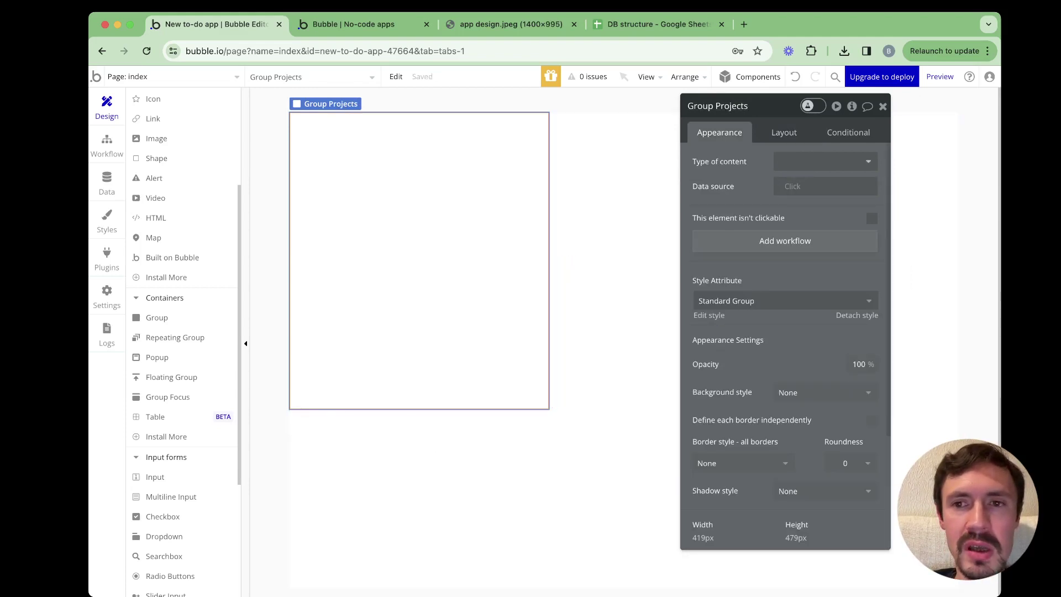
key(alt+shift+Right)
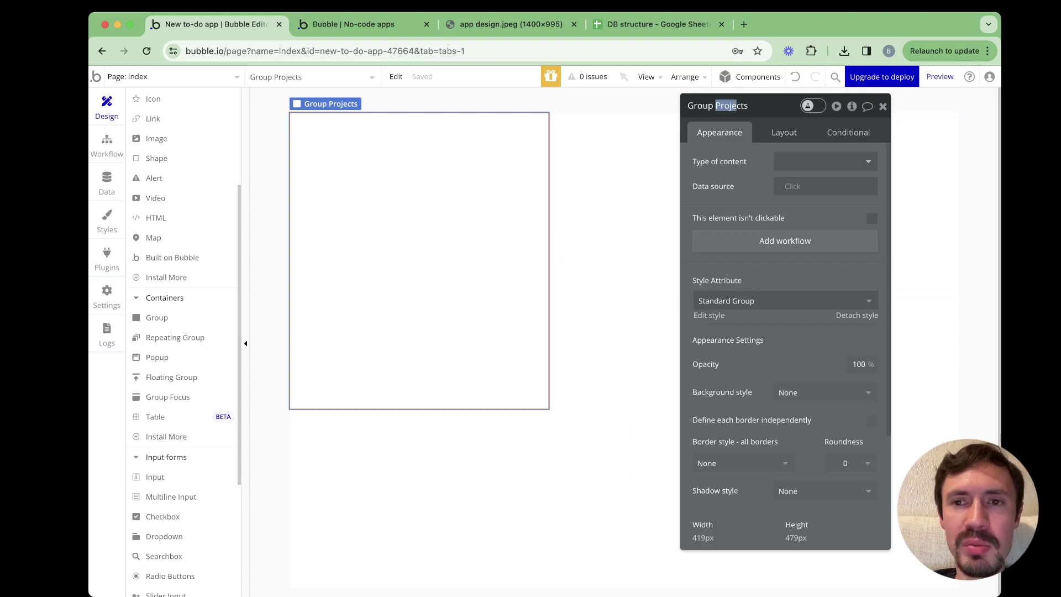
key(Right)
mouse_move(772, 105)
mouse_down()
mouse_move(824, 95)
mouse_move(788, 96)
mouse_up()
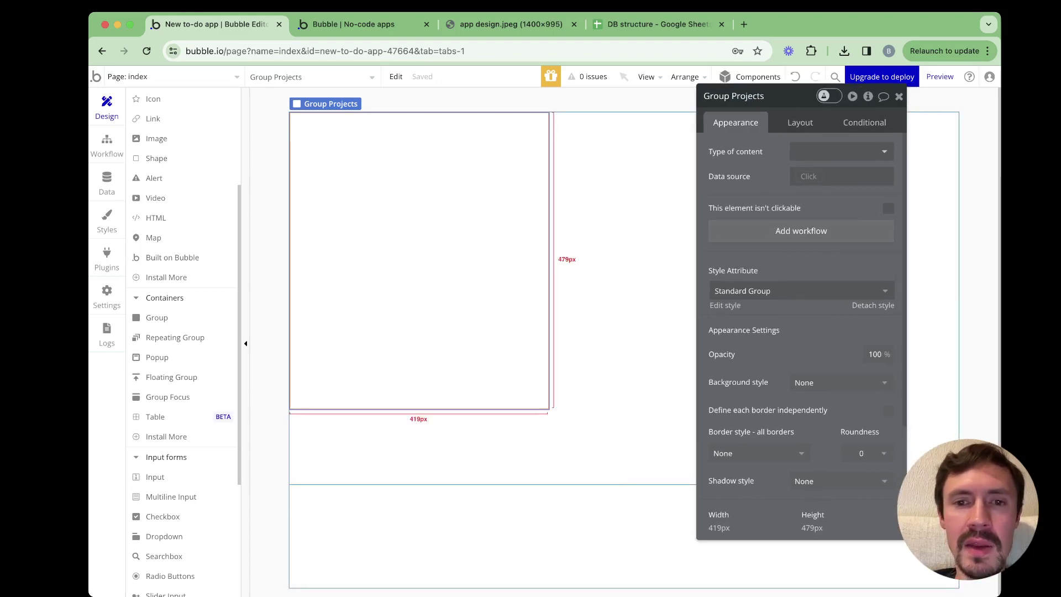
key(super+c)
Paste a copy of Group Projects into Group Main beside the original
click(608, 447)
key(super+v)
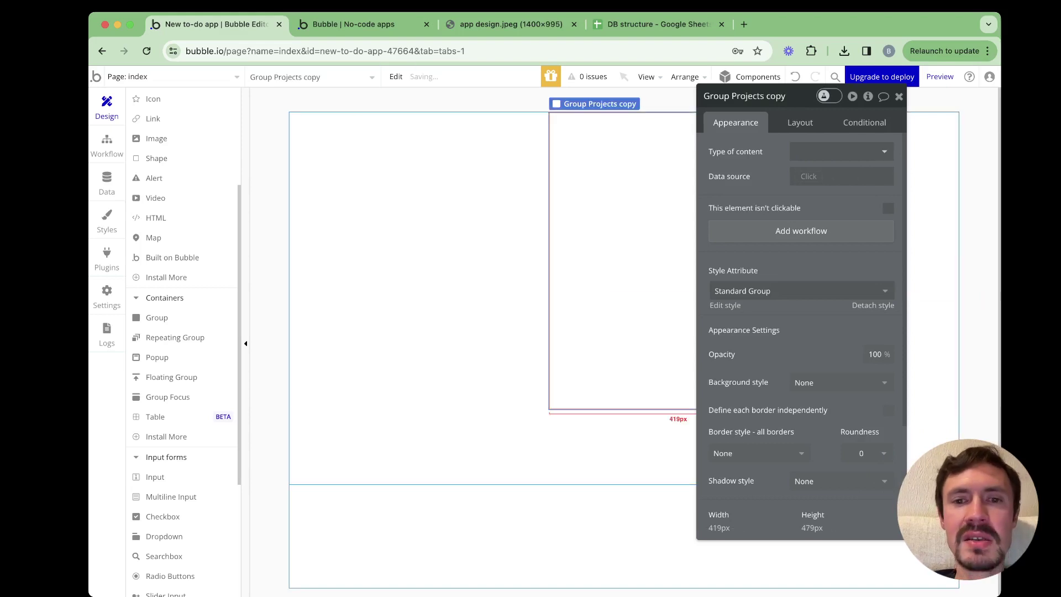
drag(741, 96, 791, 365)
click(476, 288)
click(679, 260)
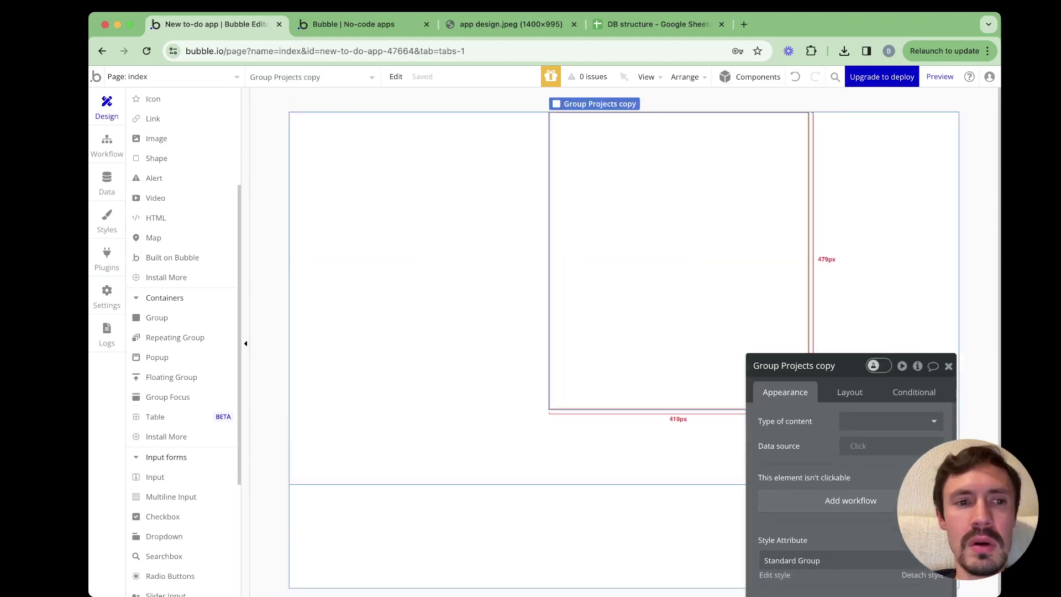
drag(790, 366, 829, 106)
Expand Group Main in the Elements Tree and open the index page's settings
click(414, 448)
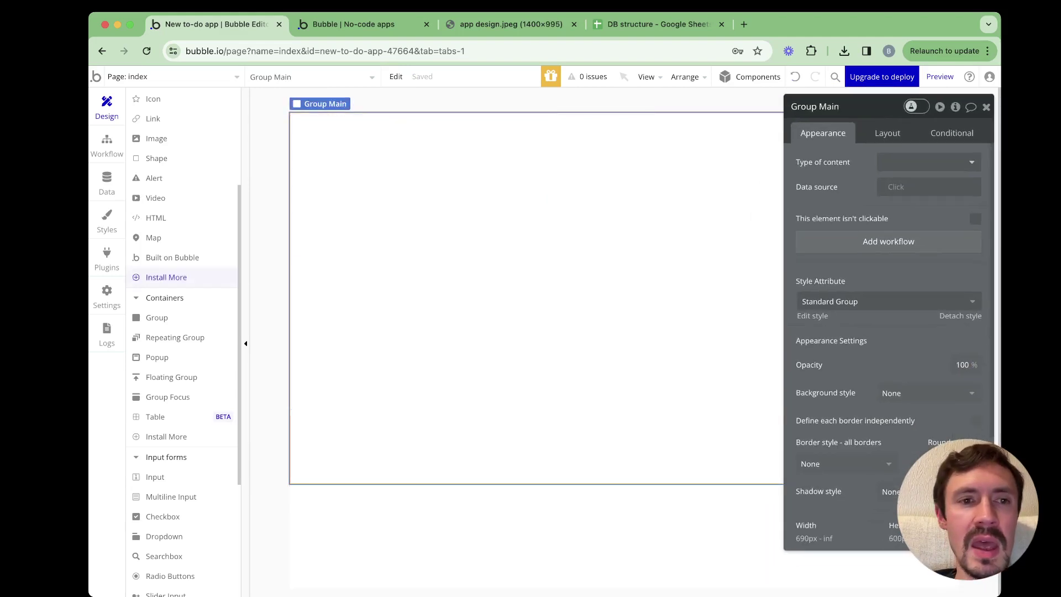
scroll(166, 278, up, 3)
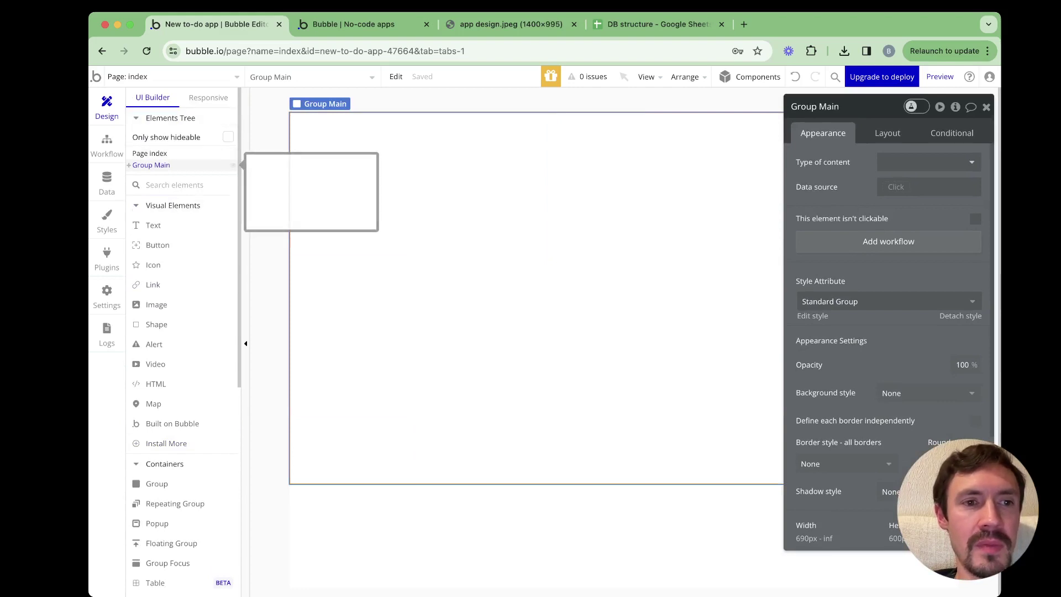
click(129, 165)
click(149, 154)
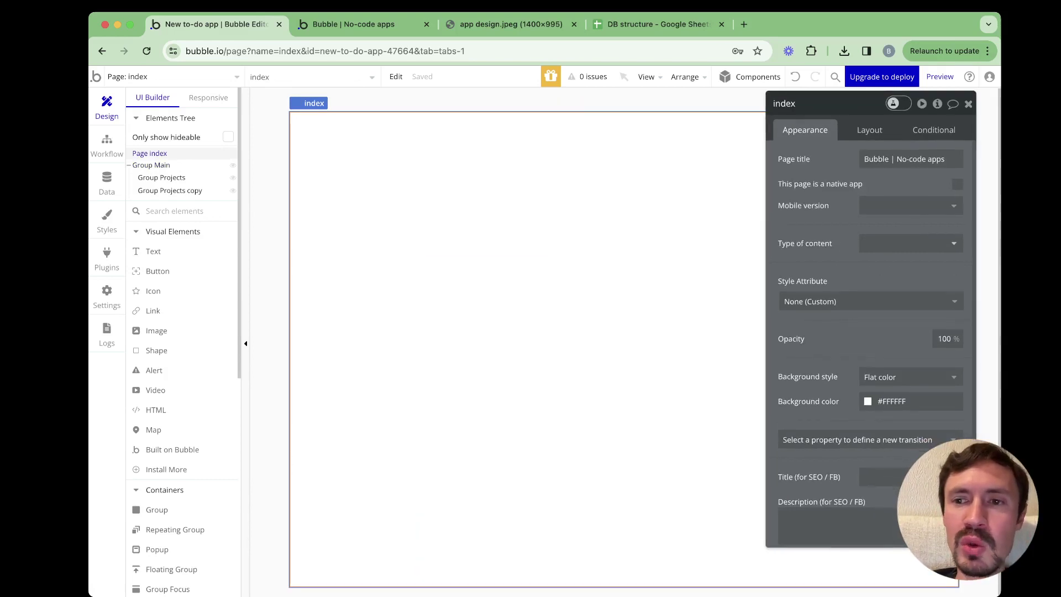
Set the page title to 'To do app'
click(905, 159)
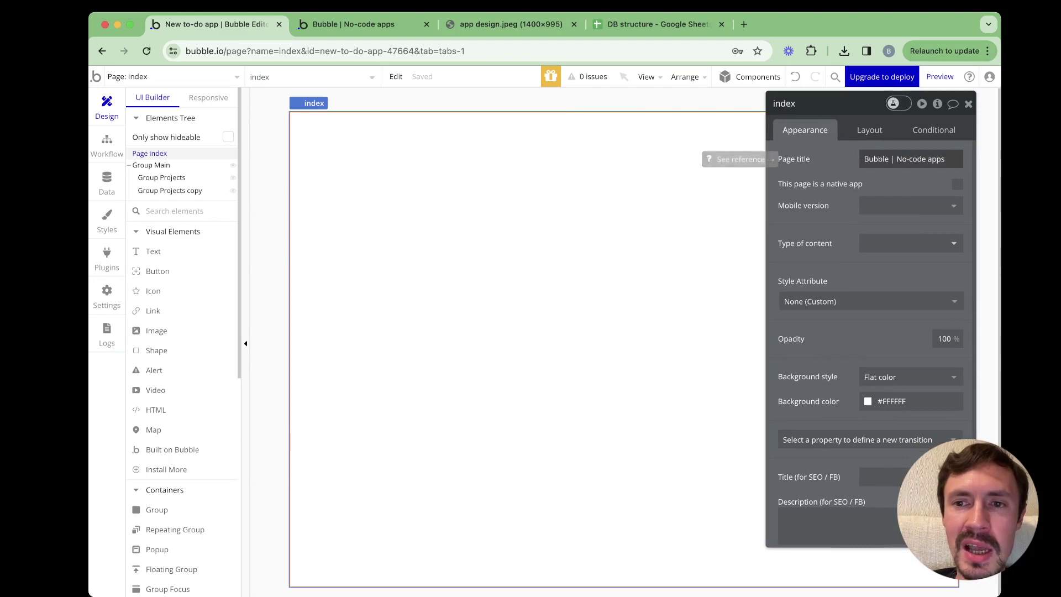
text(To d)
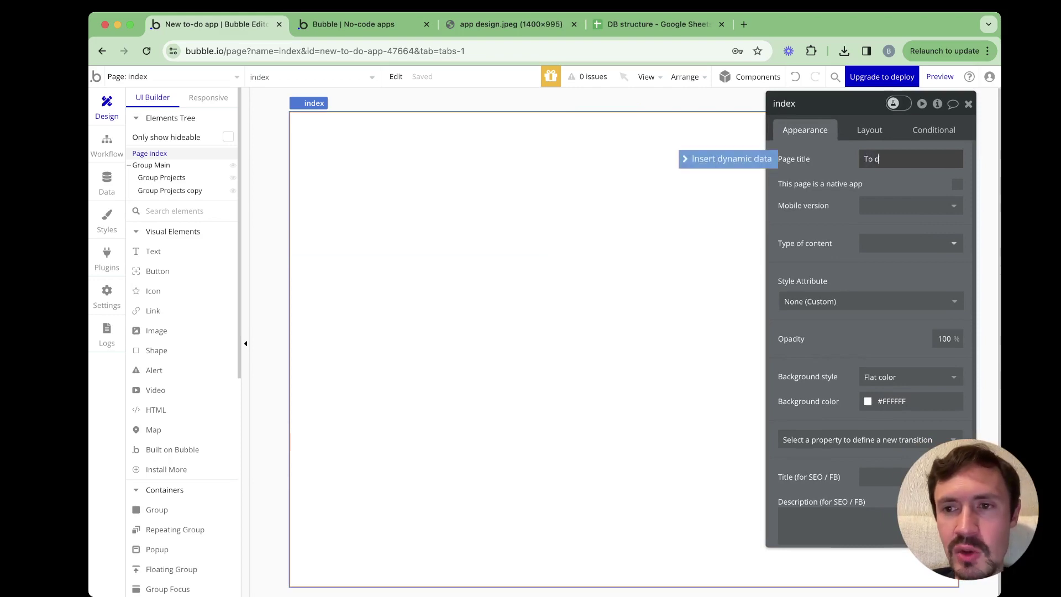
text(o app)
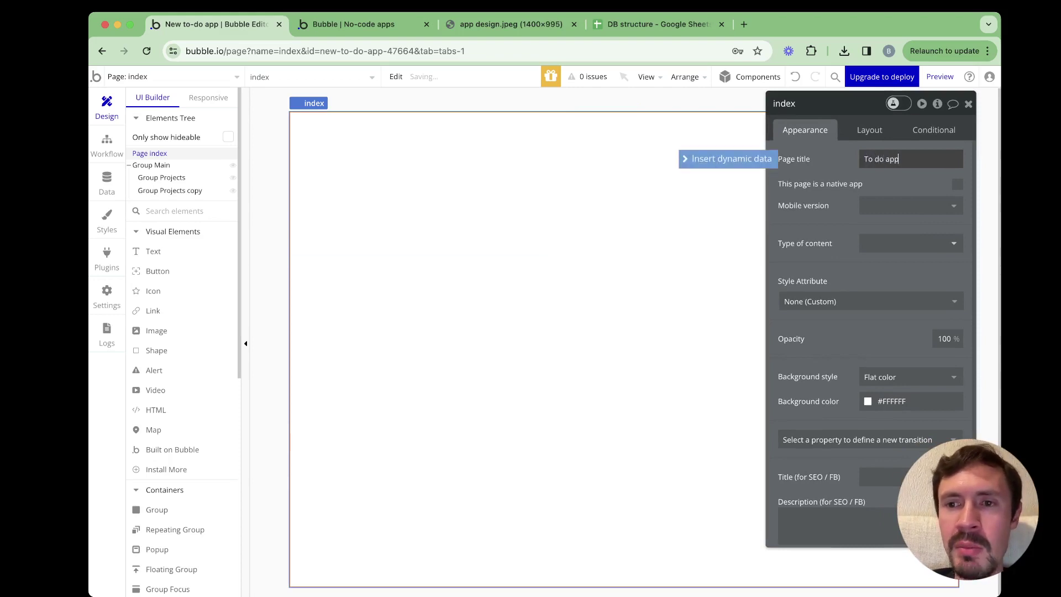
click(151, 165)
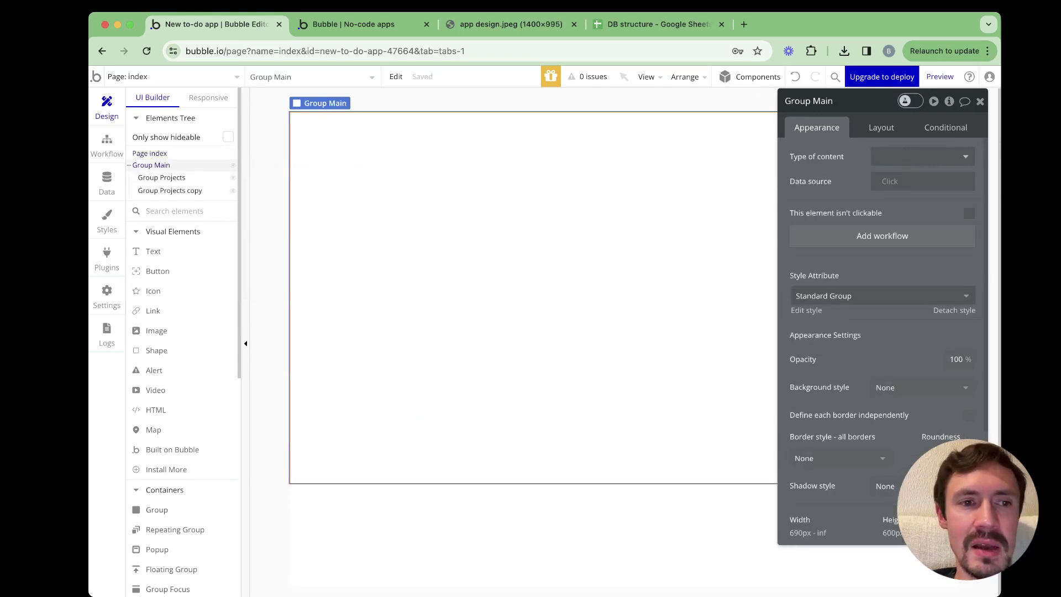
Rename 'Group Projects copy' to 'Group Tasks'
click(162, 178)
click(169, 191)
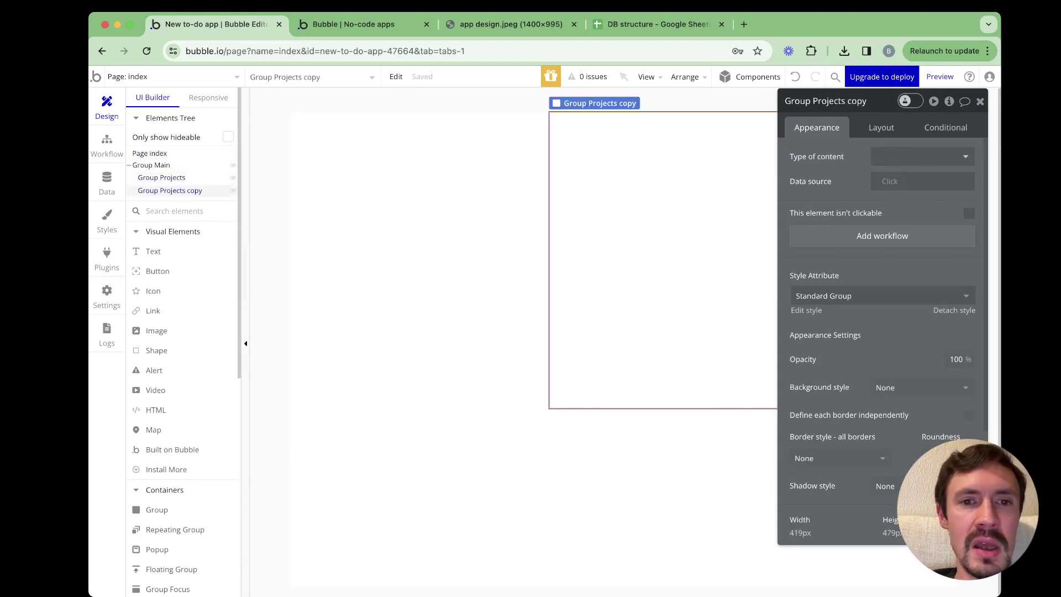
drag(813, 101, 866, 101)
text(Tasks)
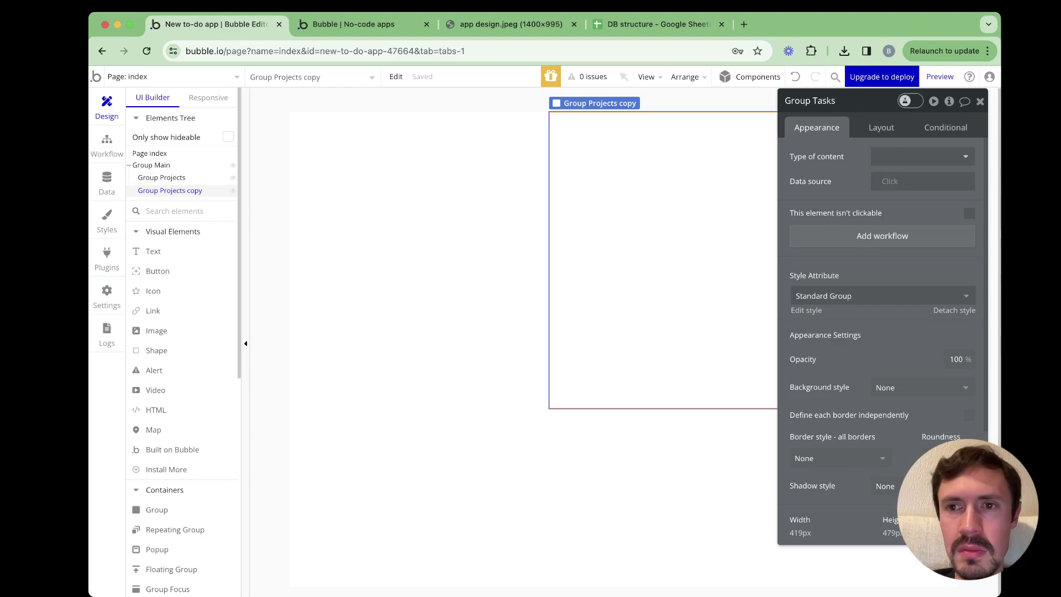
key(Return)
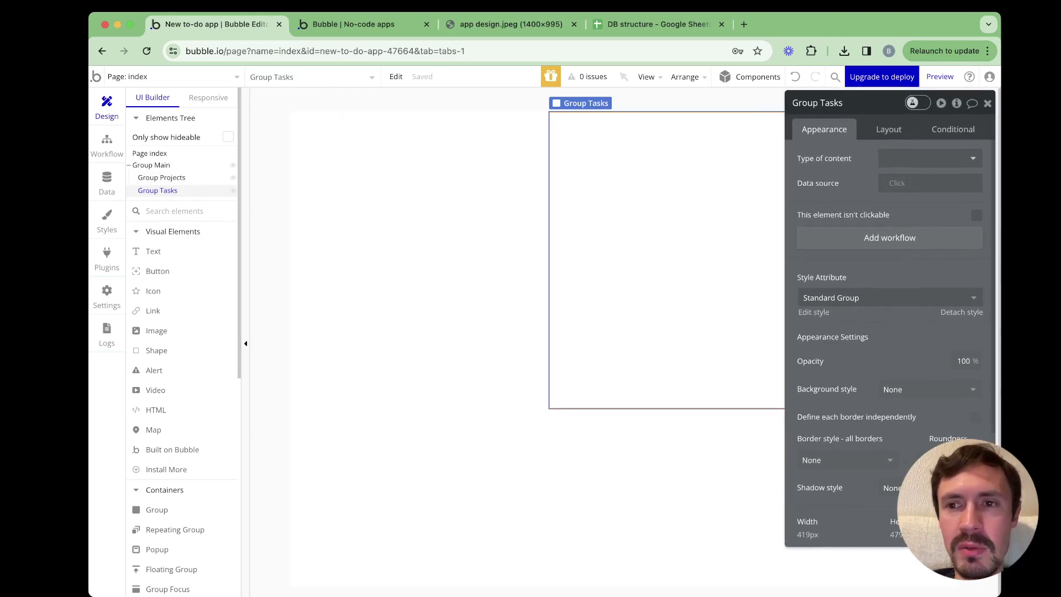
drag(873, 103, 794, 143)
Give Group Tasks a Column container layout that is no longer fixed-width
click(795, 182)
click(856, 198)
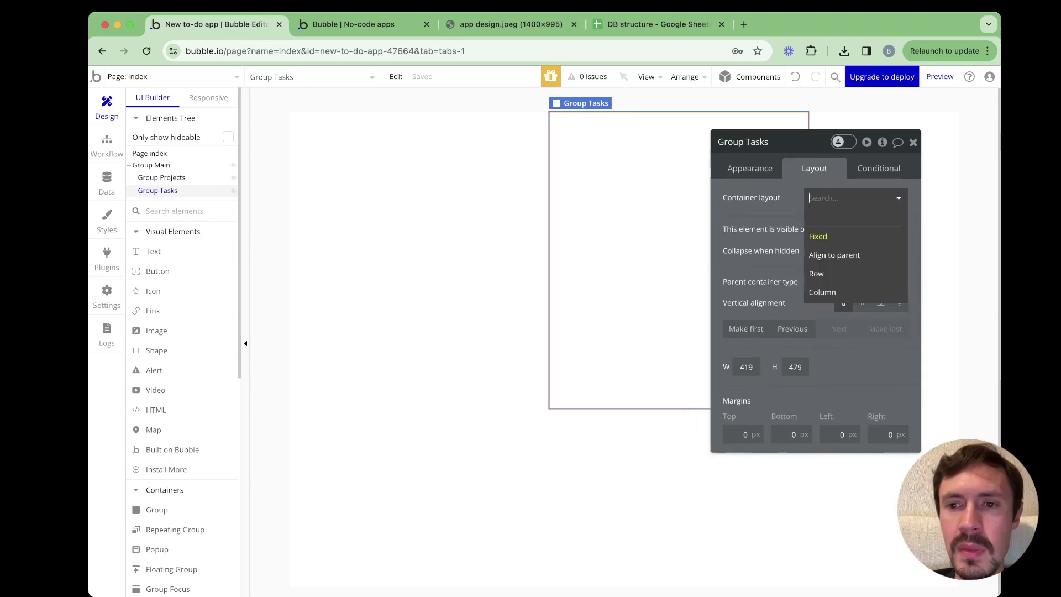
click(823, 291)
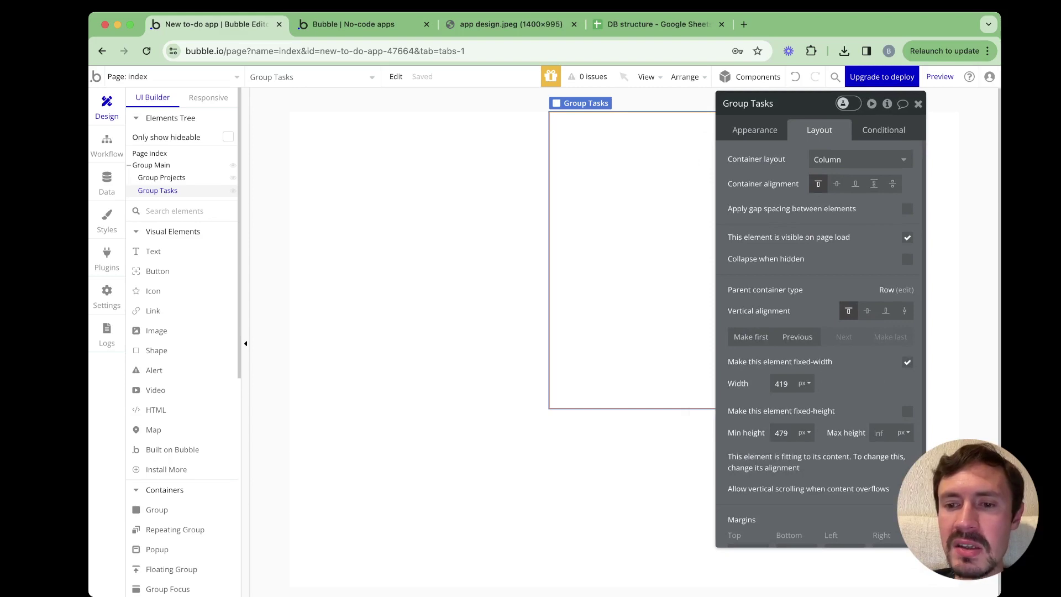
click(908, 362)
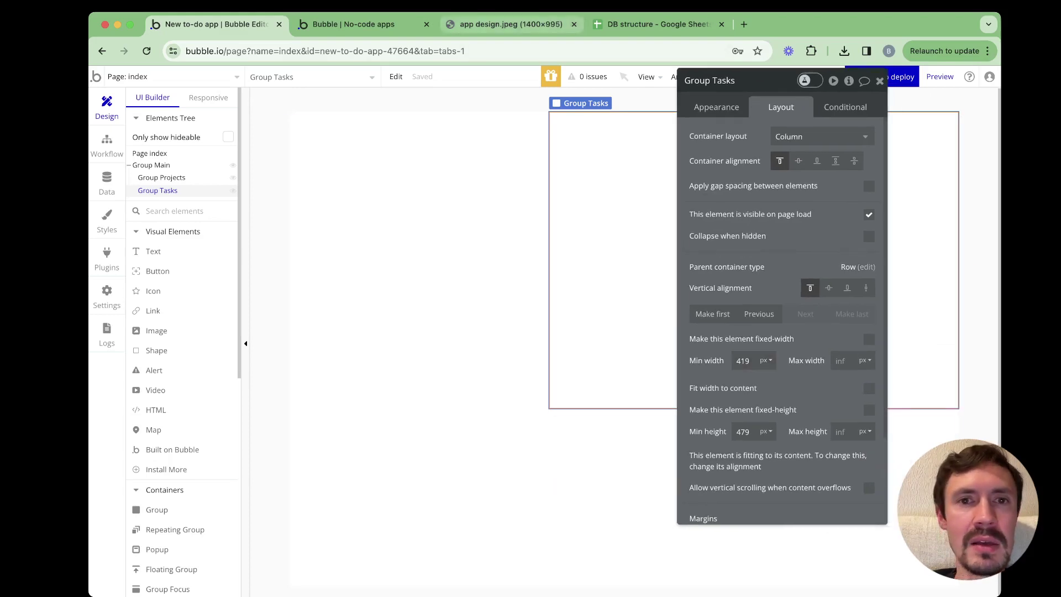
Compare against the design mockup and app preview, then select Group Projects in the editor
click(511, 24)
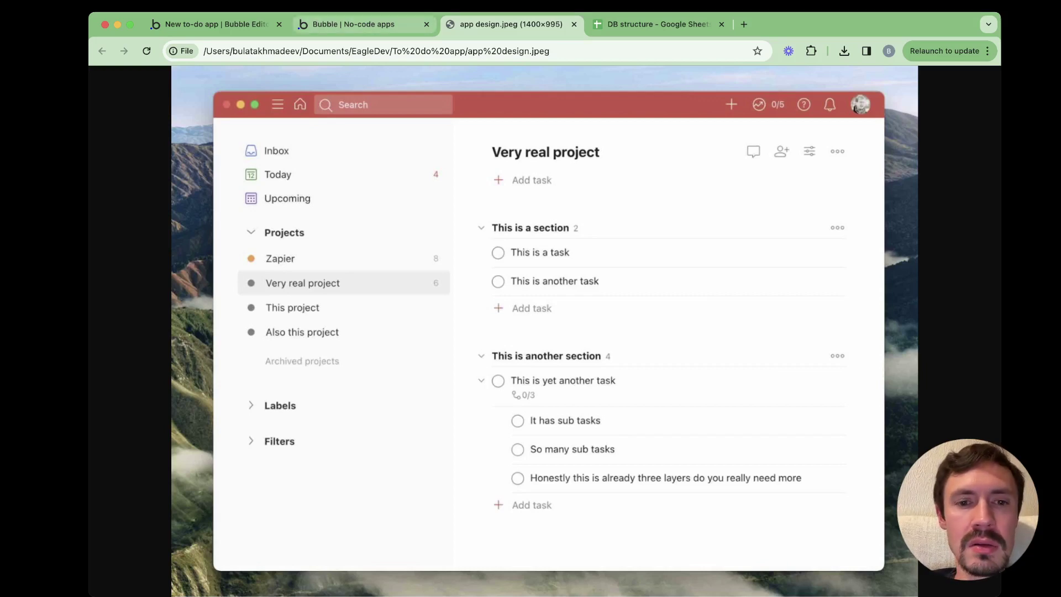
click(354, 24)
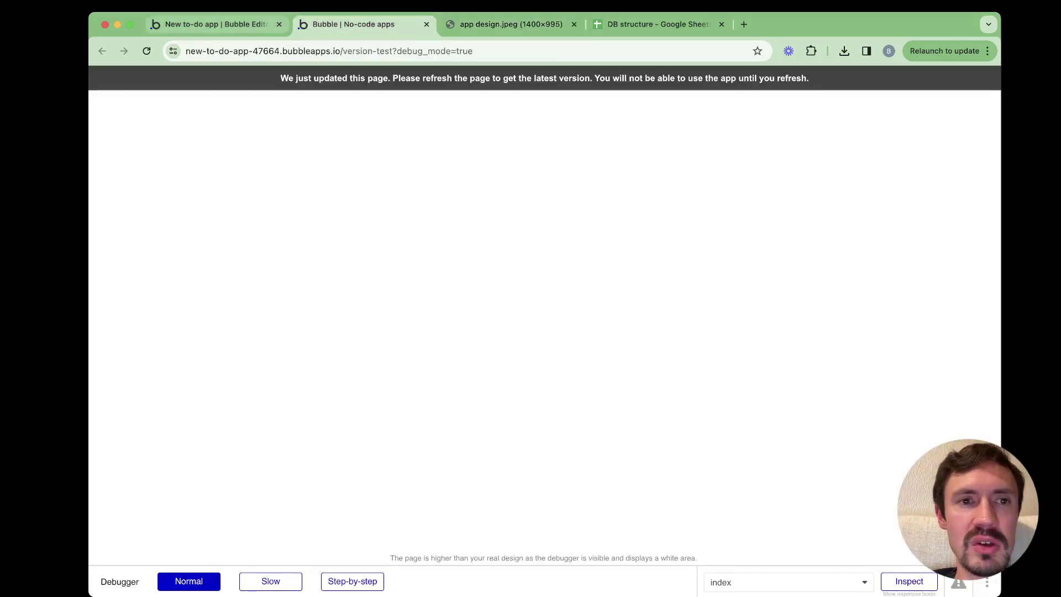
click(210, 24)
click(162, 177)
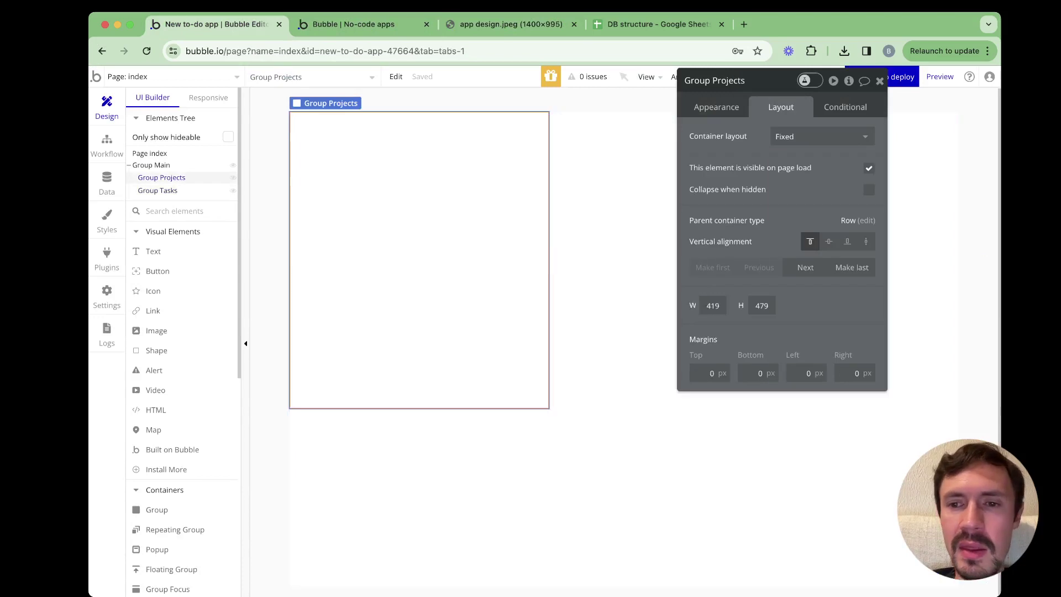
Make Group Projects a Column layout with flexible width: max 300 px, min 200 px
click(765, 135)
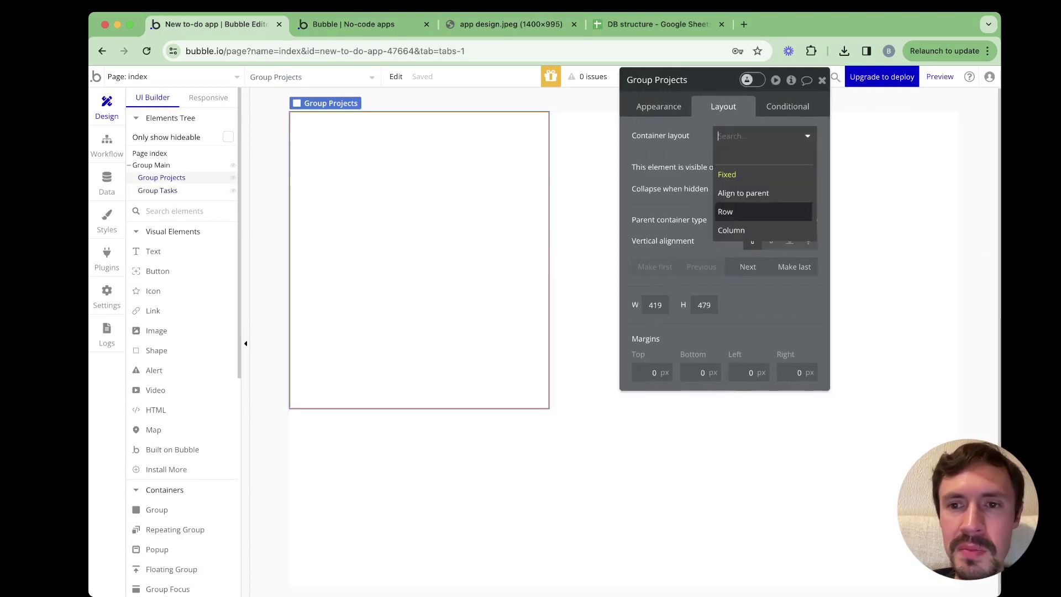
click(724, 229)
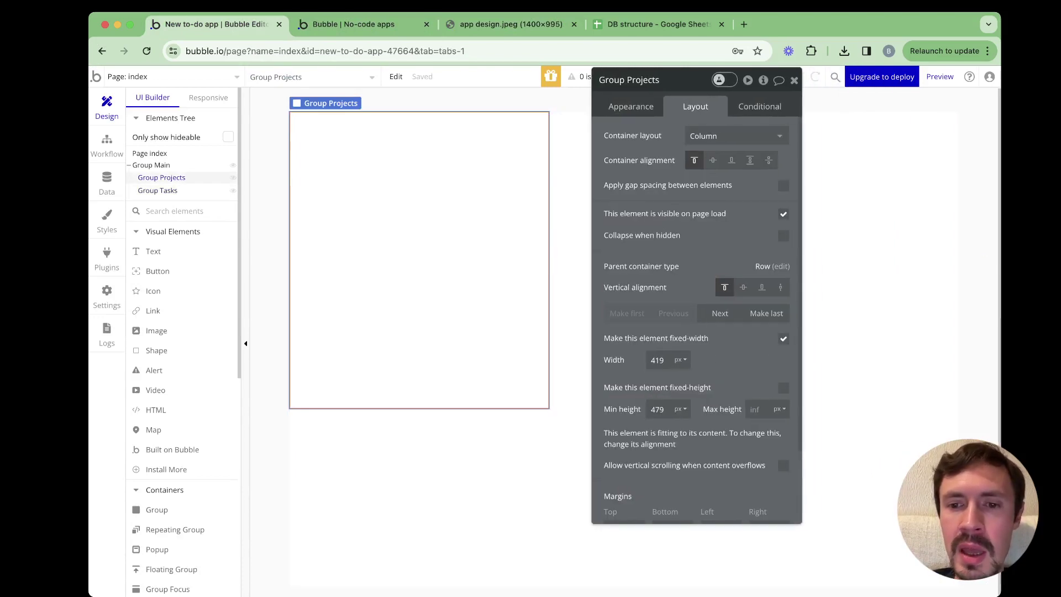
click(783, 338)
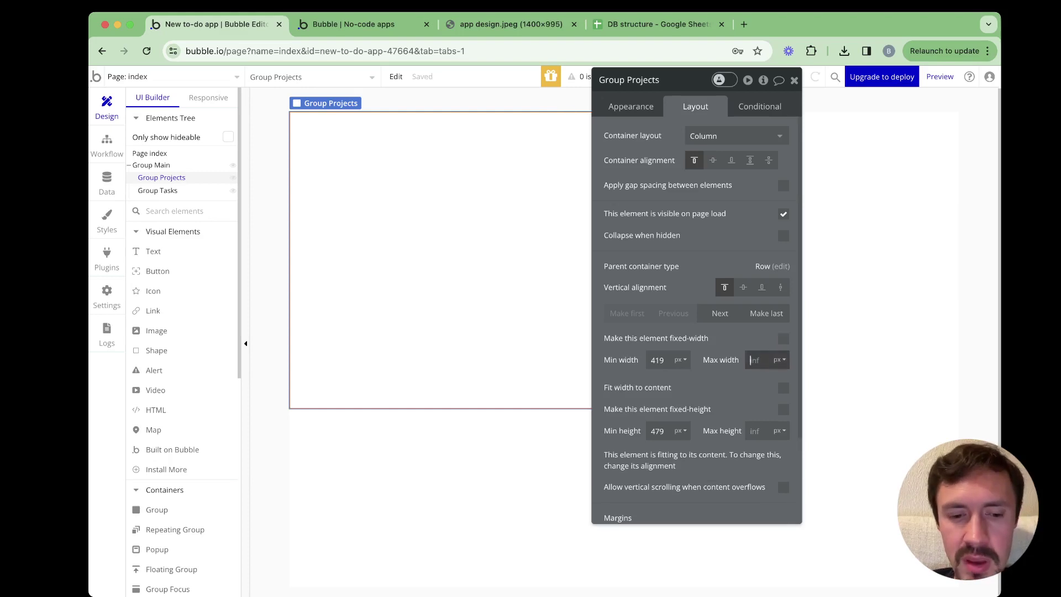
text(300)
key(Return)
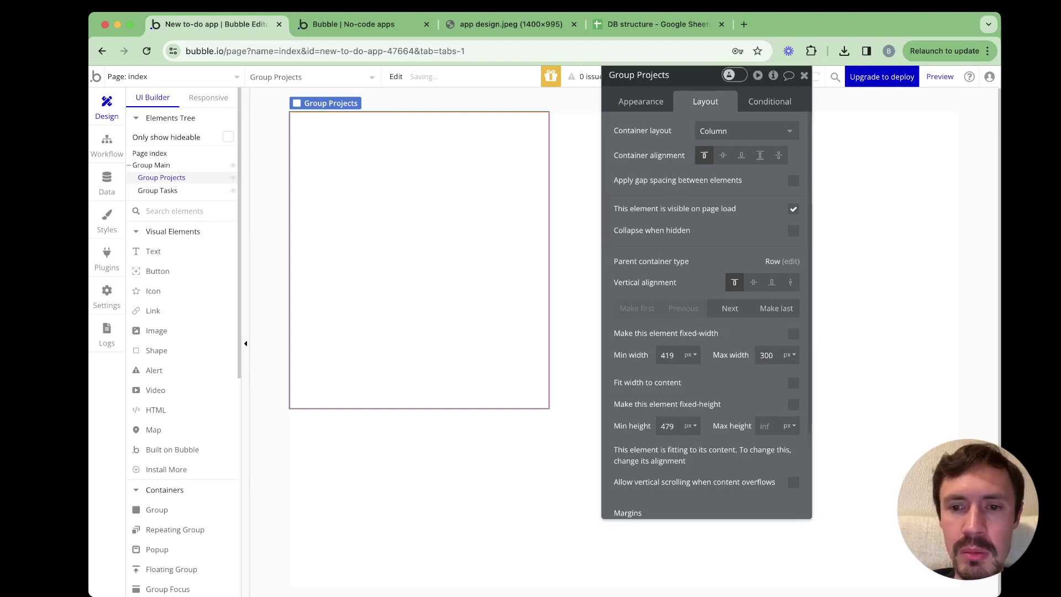
double_click(668, 355)
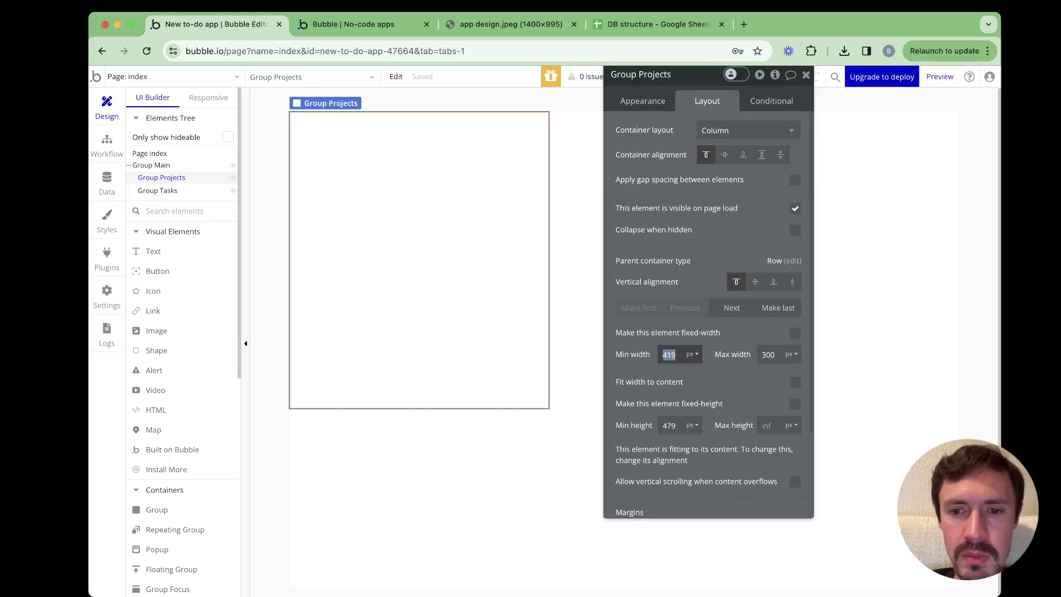
text(200)
key(Return)
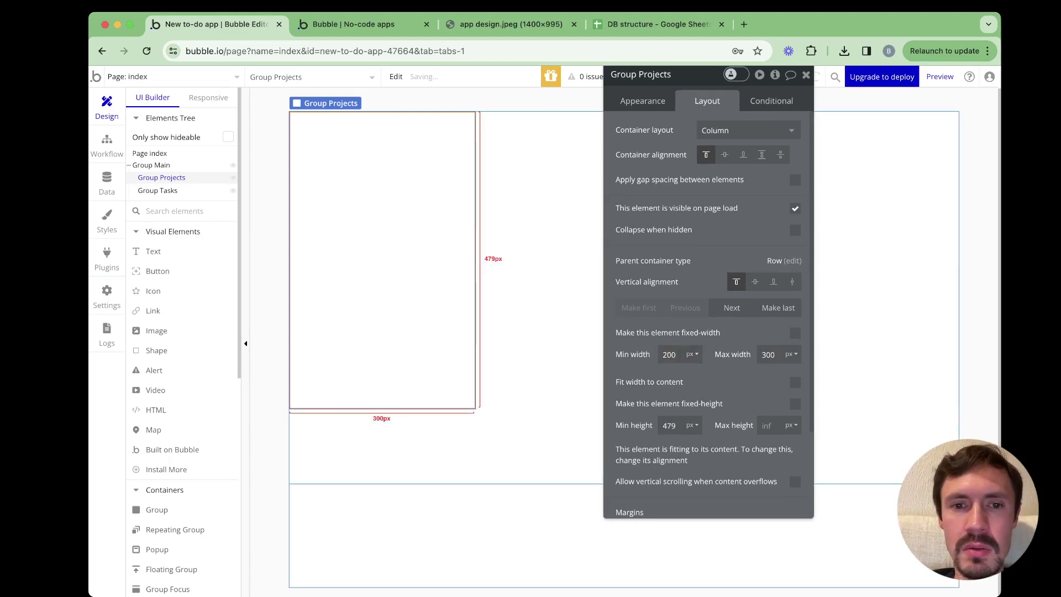
click(539, 298)
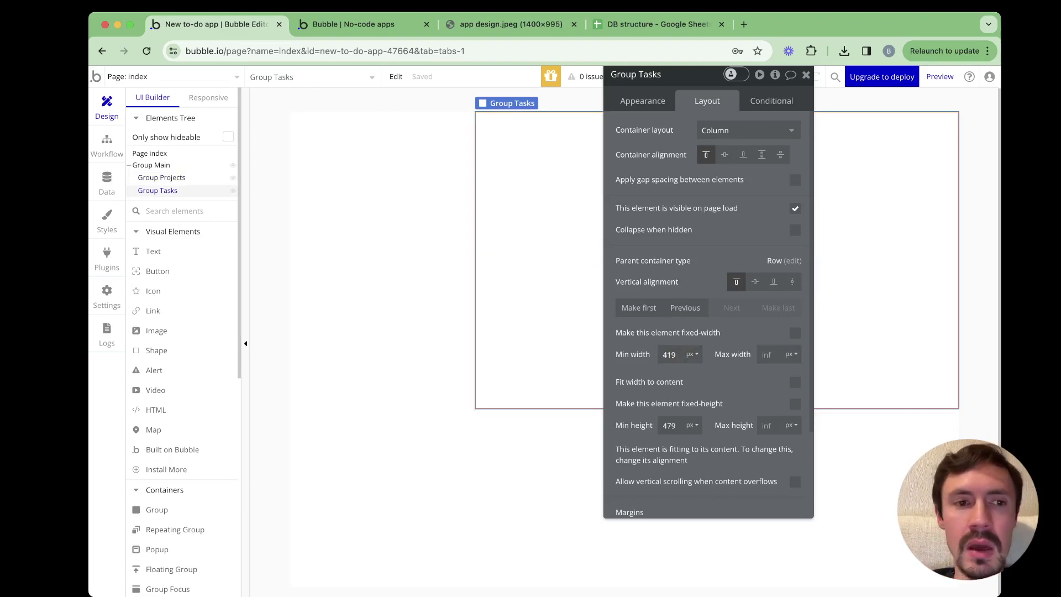
Set Group Main's maximum width to 1000 px
click(151, 165)
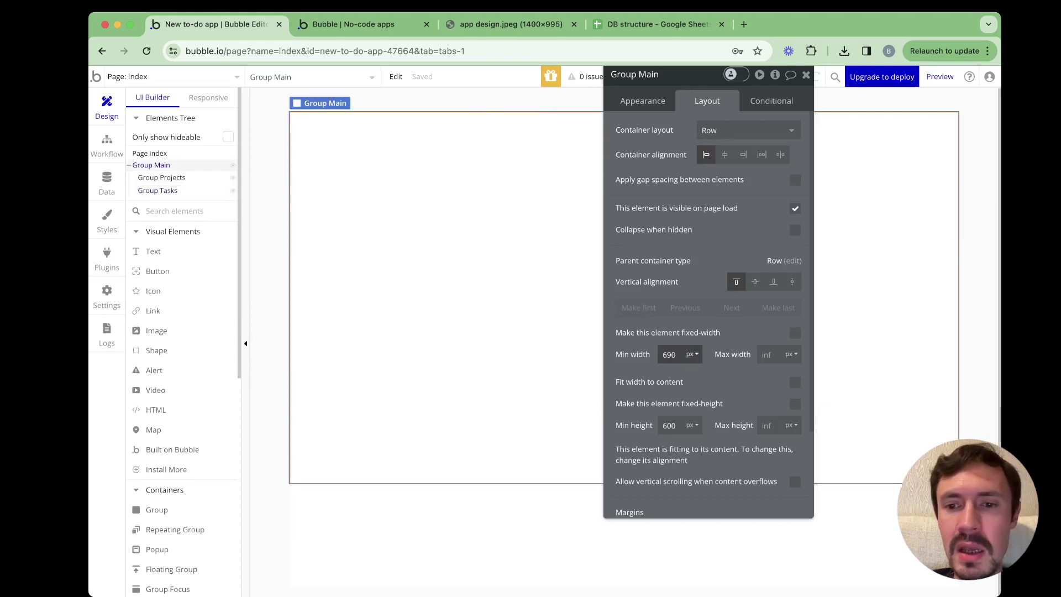
text(1000)
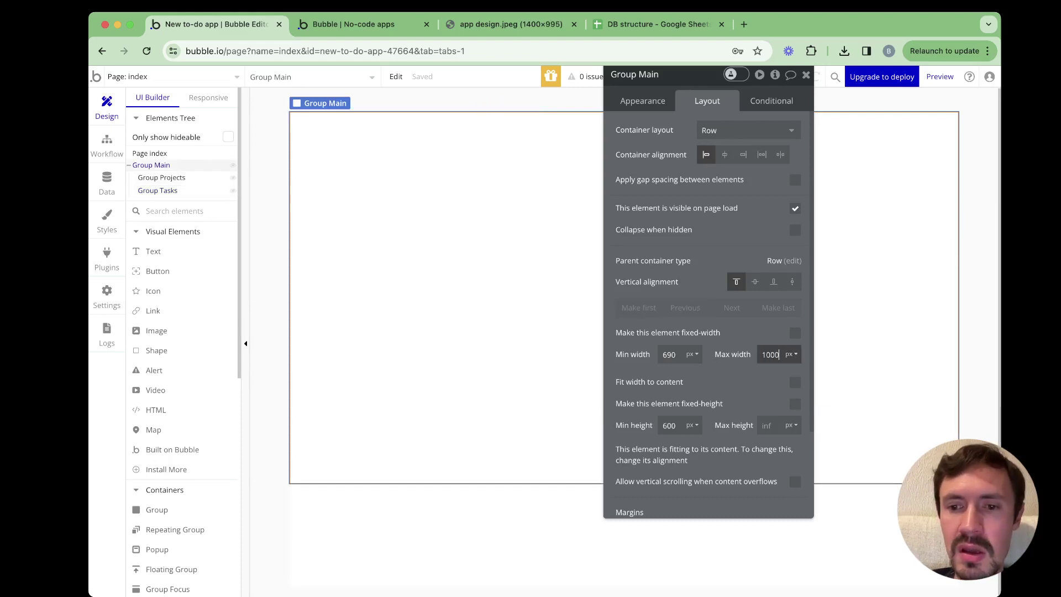
drag(680, 75, 691, 138)
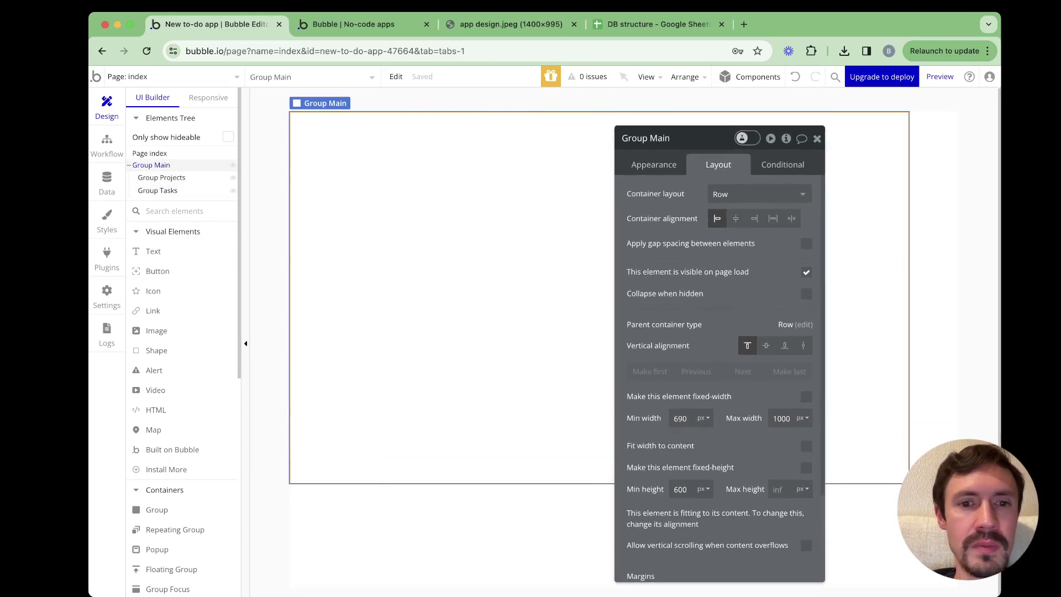
click(382, 260)
drag(685, 138, 658, 98)
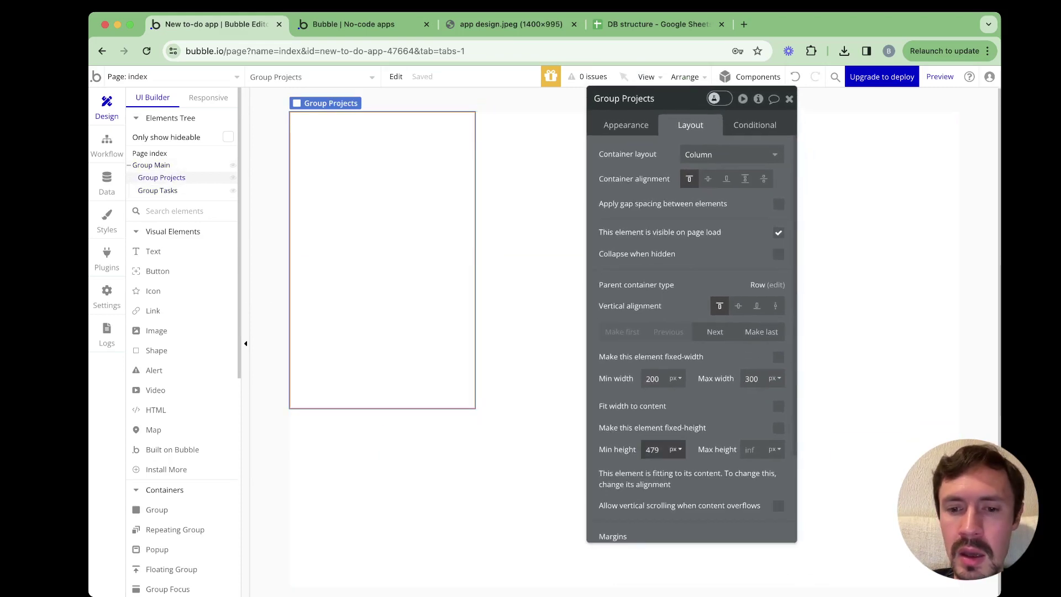
scroll(674, 277, down, 1)
Make Group Main, Group Projects and Group Tasks stretch to full height
click(525, 445)
scroll(719, 331, down, 1)
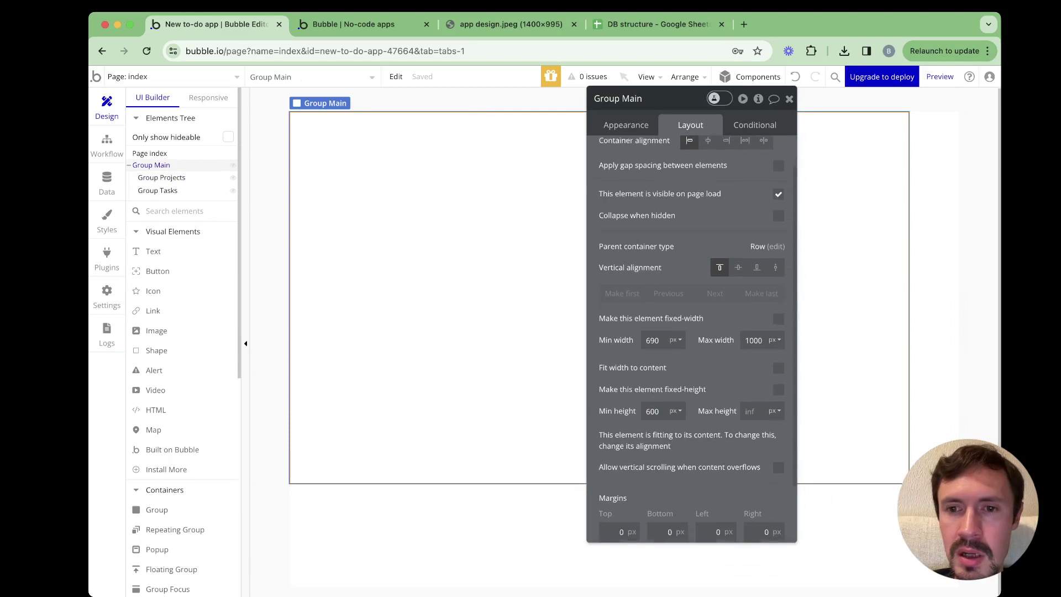
scroll(718, 331, up, 1)
click(776, 279)
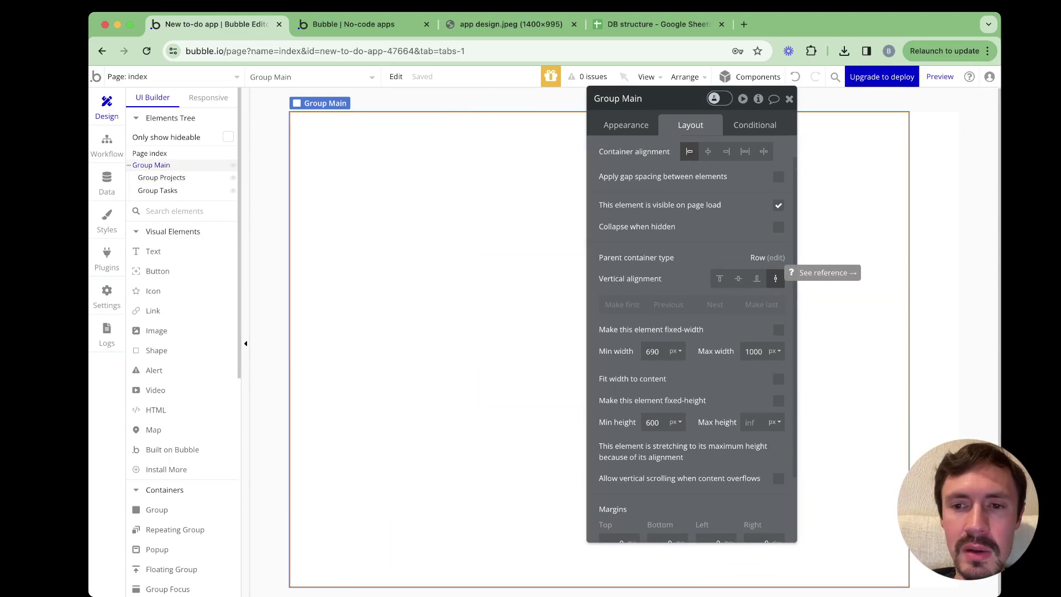
click(426, 276)
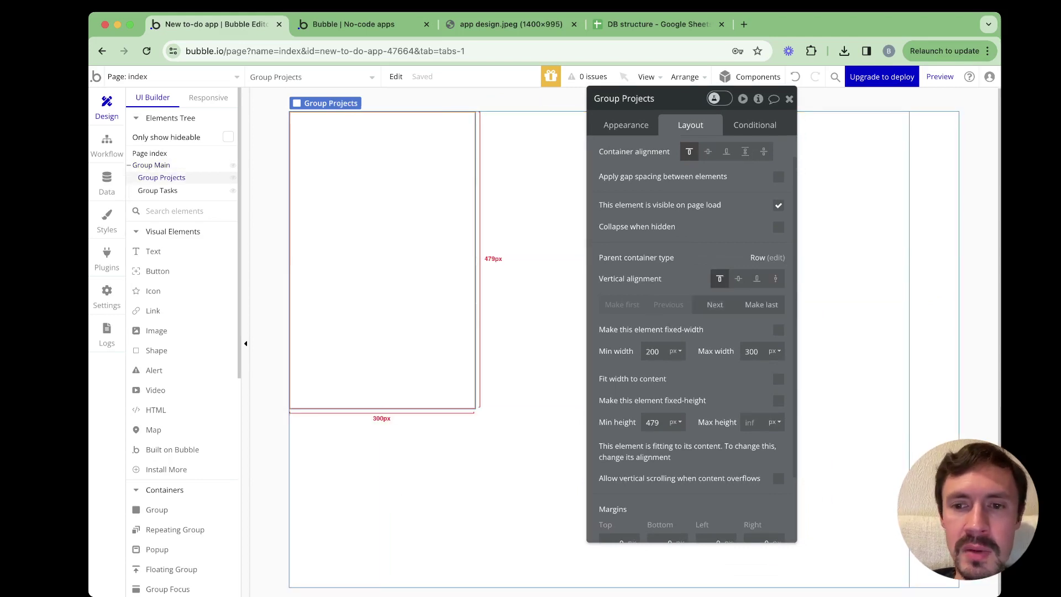
click(775, 279)
click(157, 190)
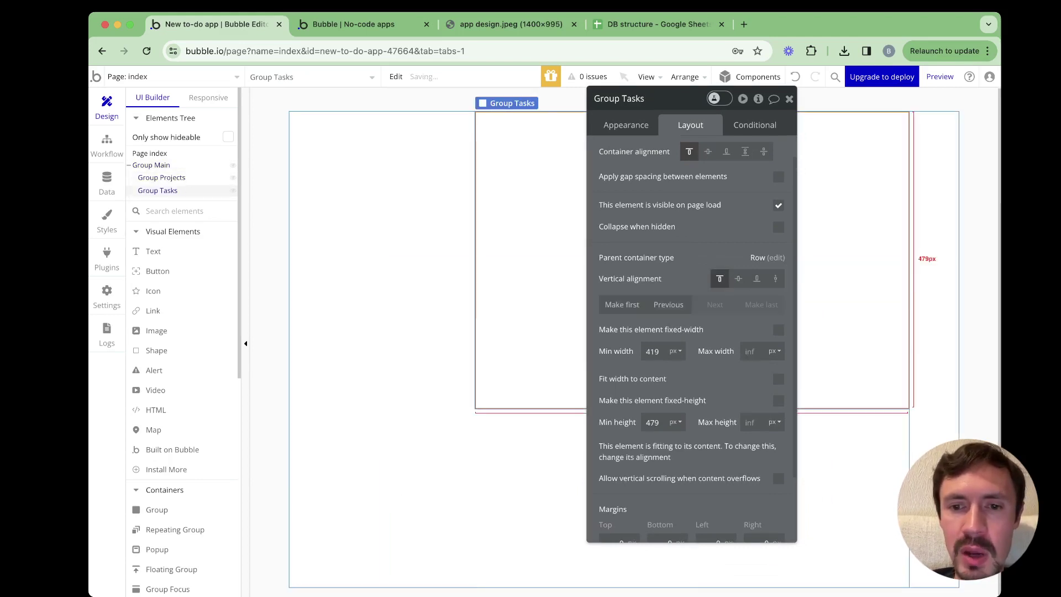
click(776, 279)
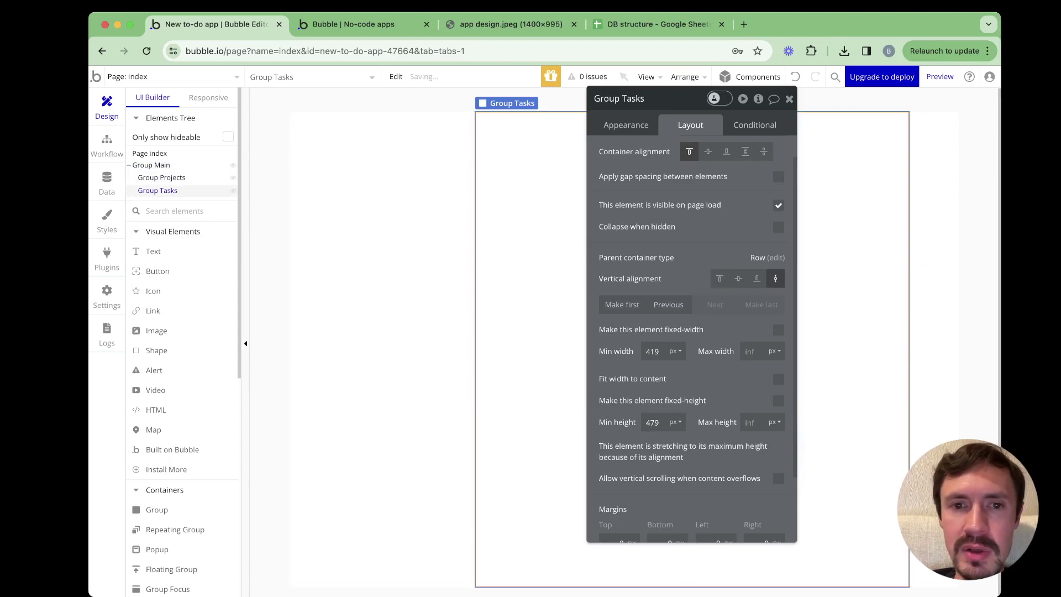
Check the layout against the design mockup, then return to Group Projects in the editor
click(161, 177)
click(158, 190)
click(162, 178)
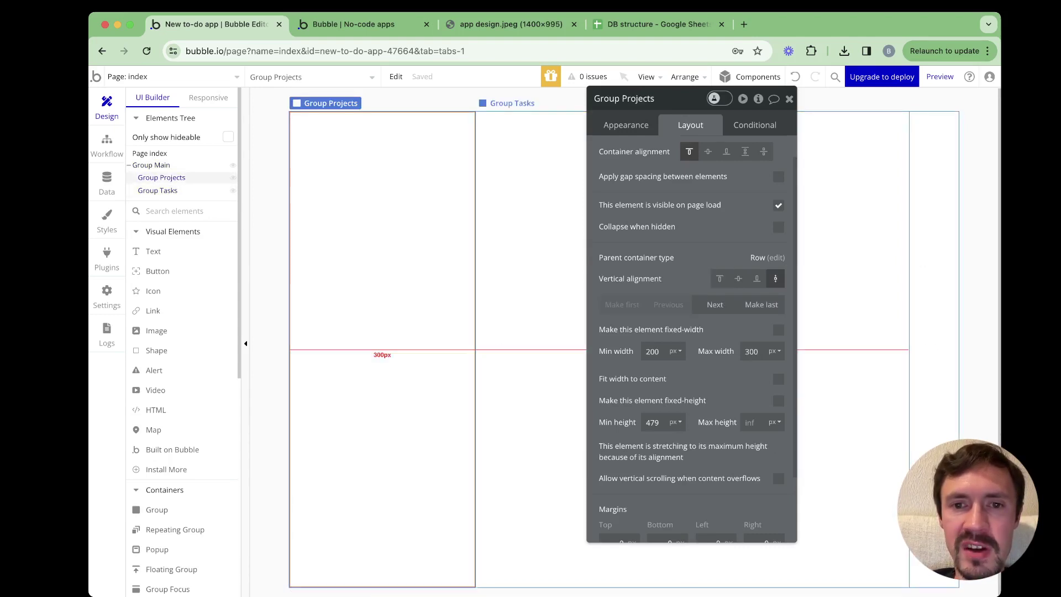
click(511, 24)
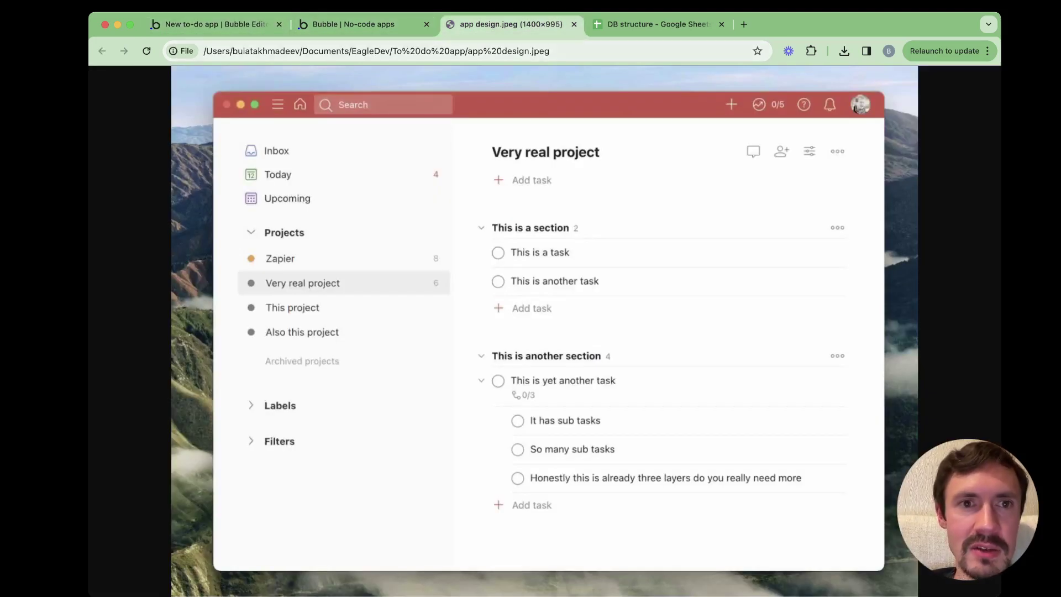
click(210, 24)
click(626, 125)
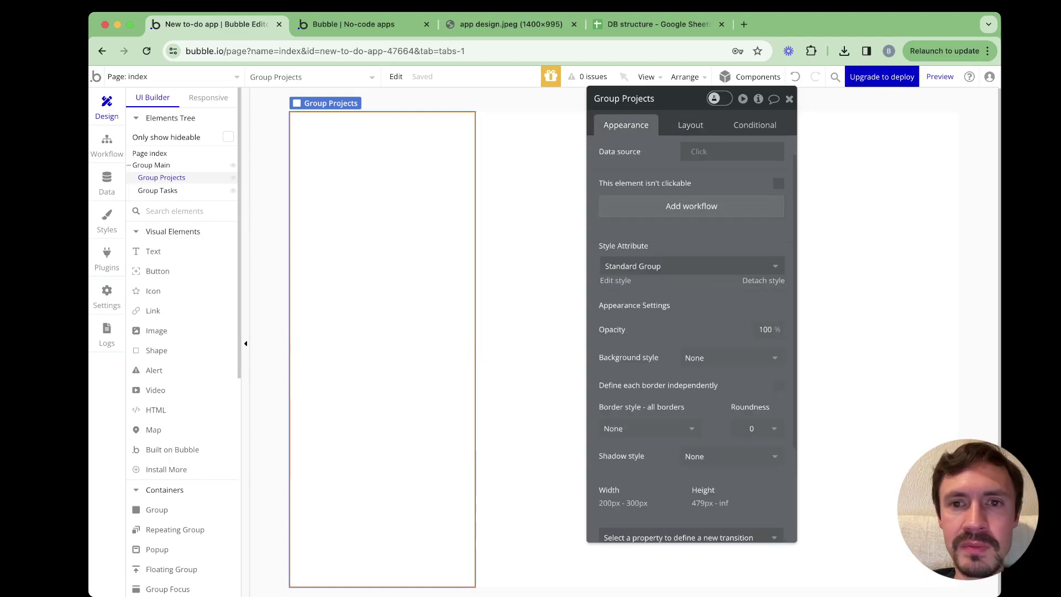
Detach Group Projects' style and give it a flat #F7F7F7 background
drag(679, 99, 617, 86)
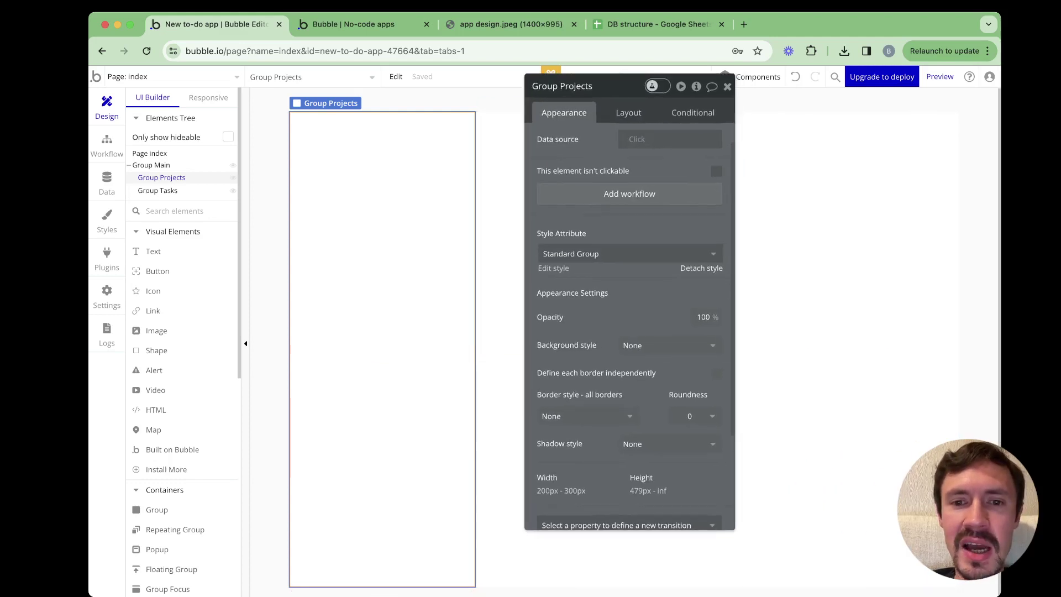
click(702, 268)
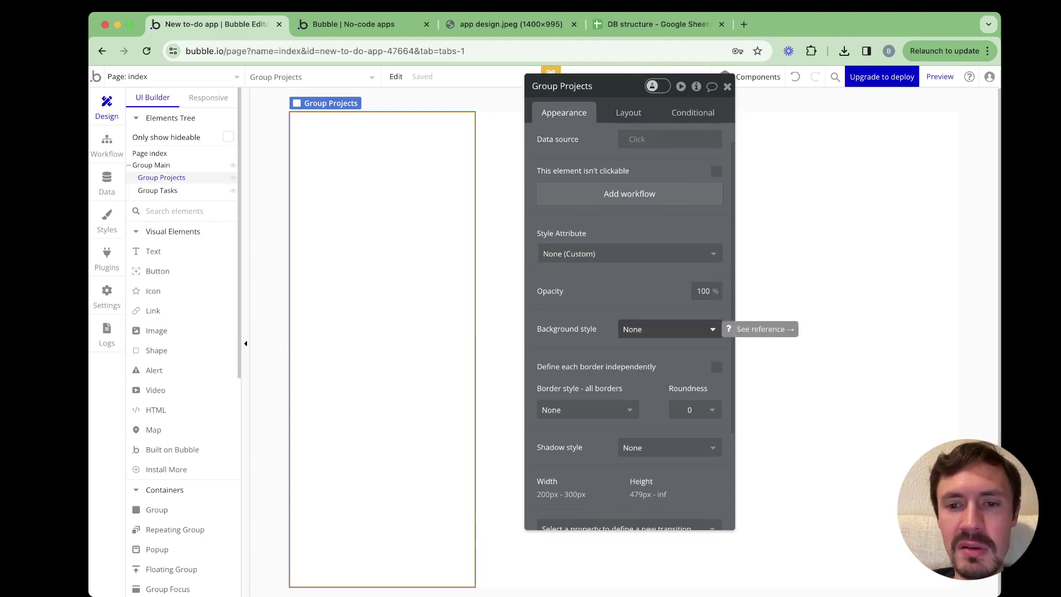
click(663, 329)
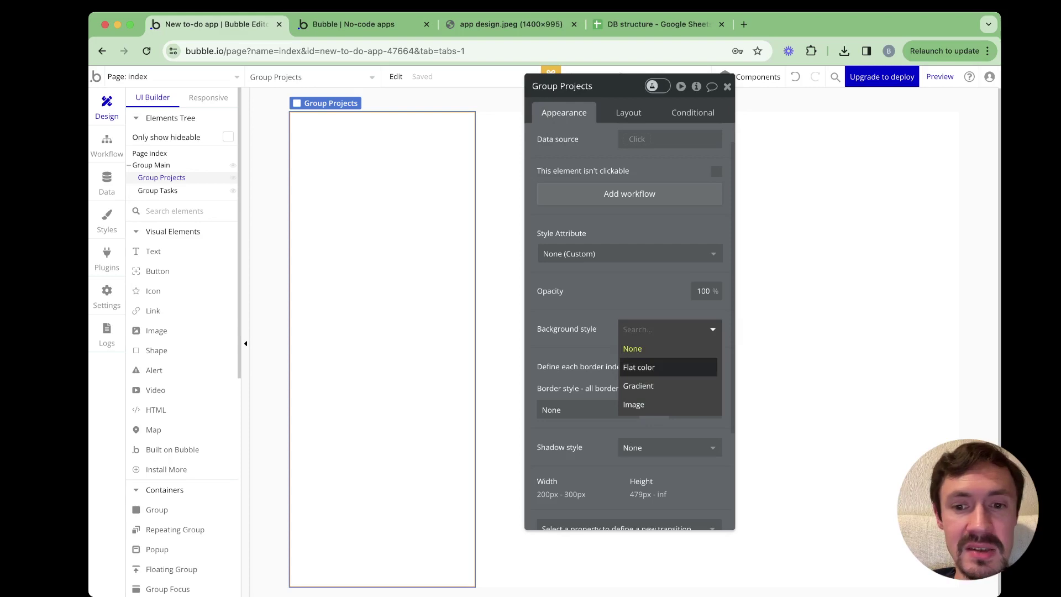
click(641, 367)
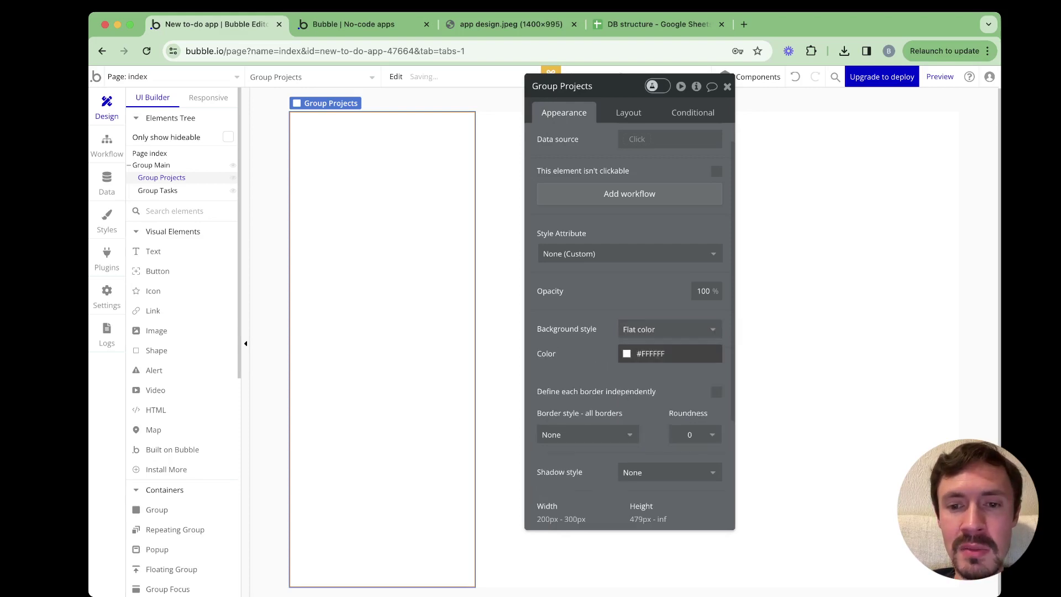
click(651, 353)
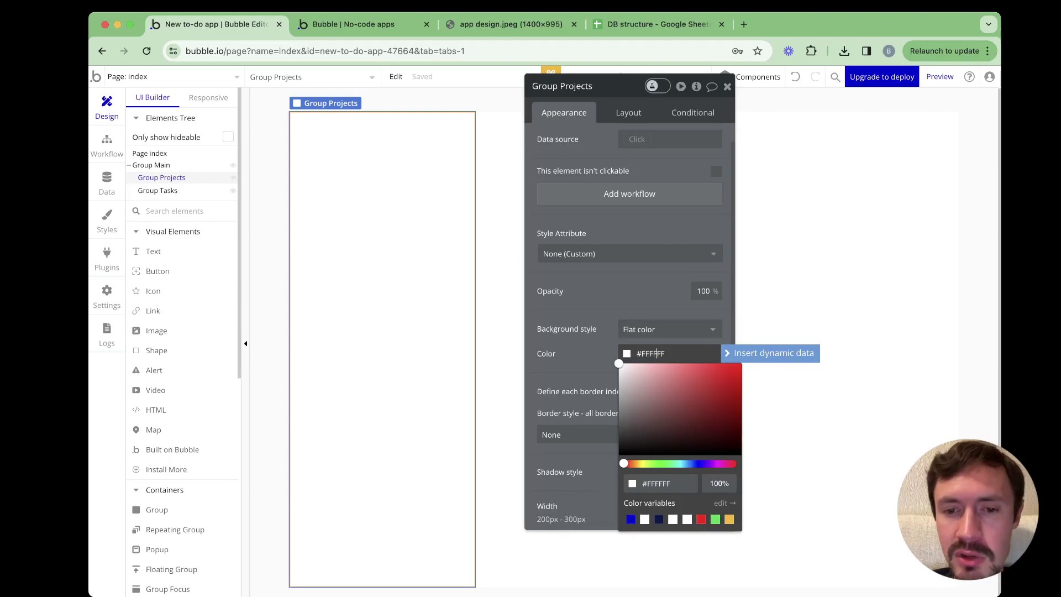
drag(619, 363, 619, 367)
click(578, 369)
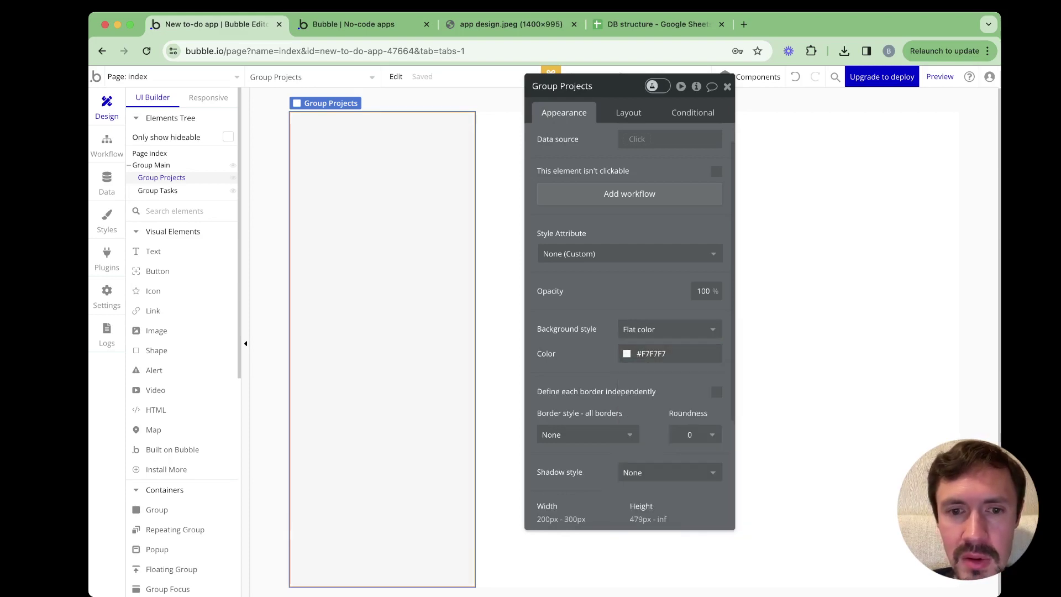
Reload the app preview, compare it with the mockup, and return to the editor
click(796, 354)
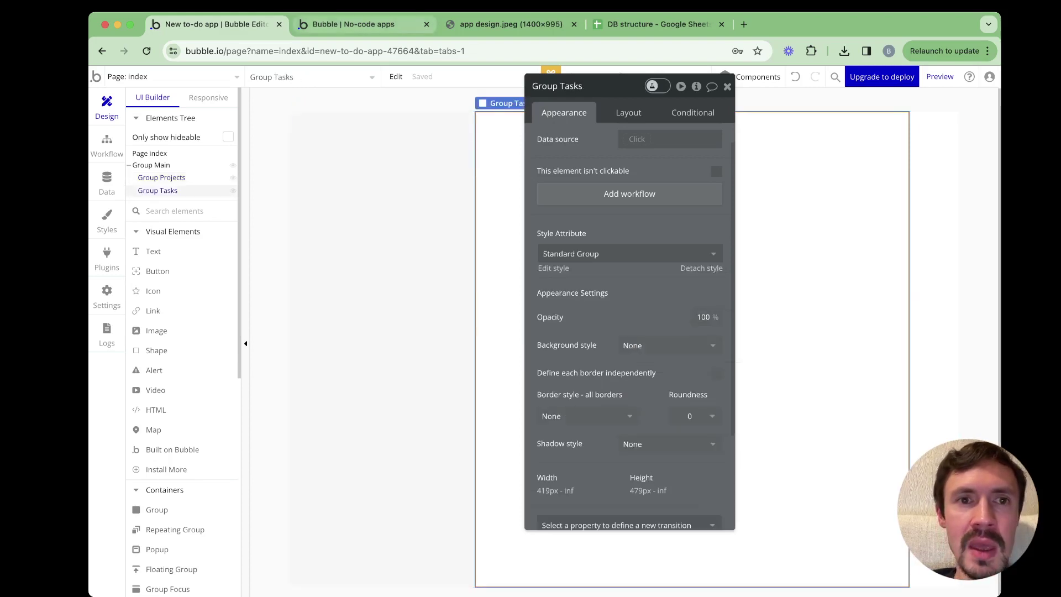
click(347, 24)
key(super+r)
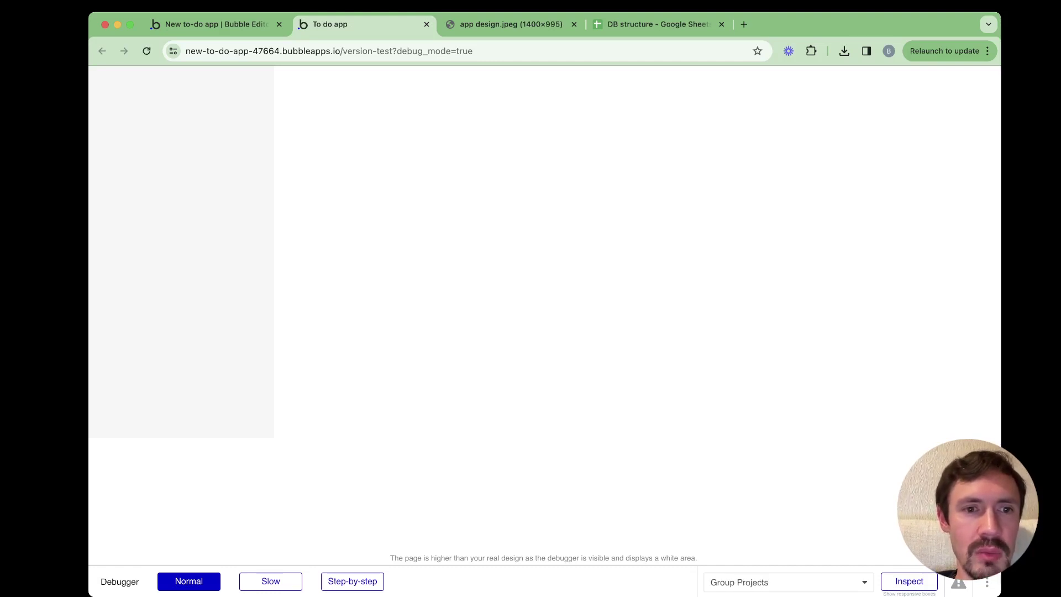
key(ctrl+Tab)
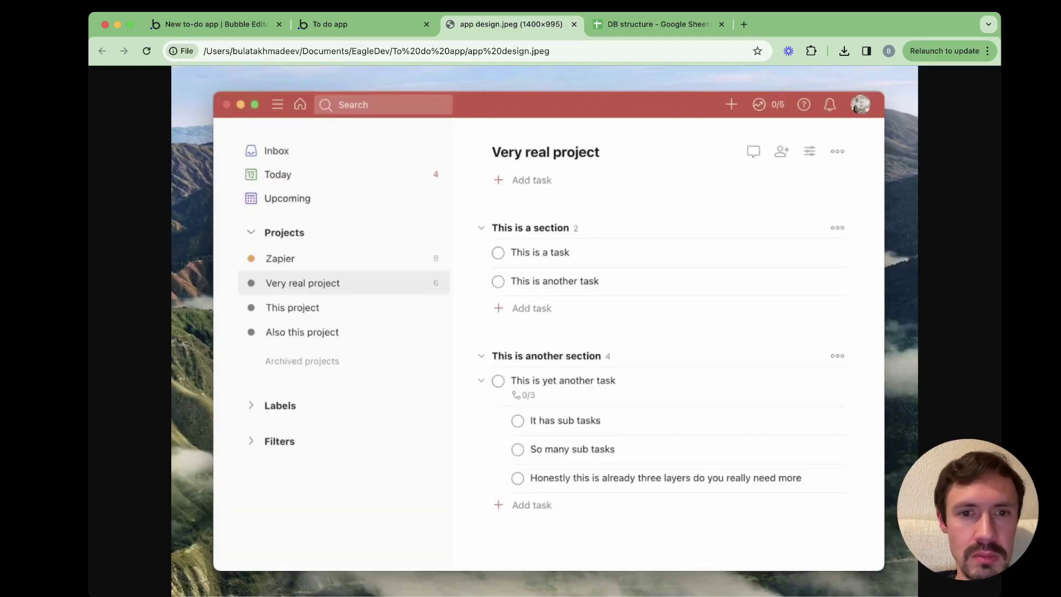
click(354, 24)
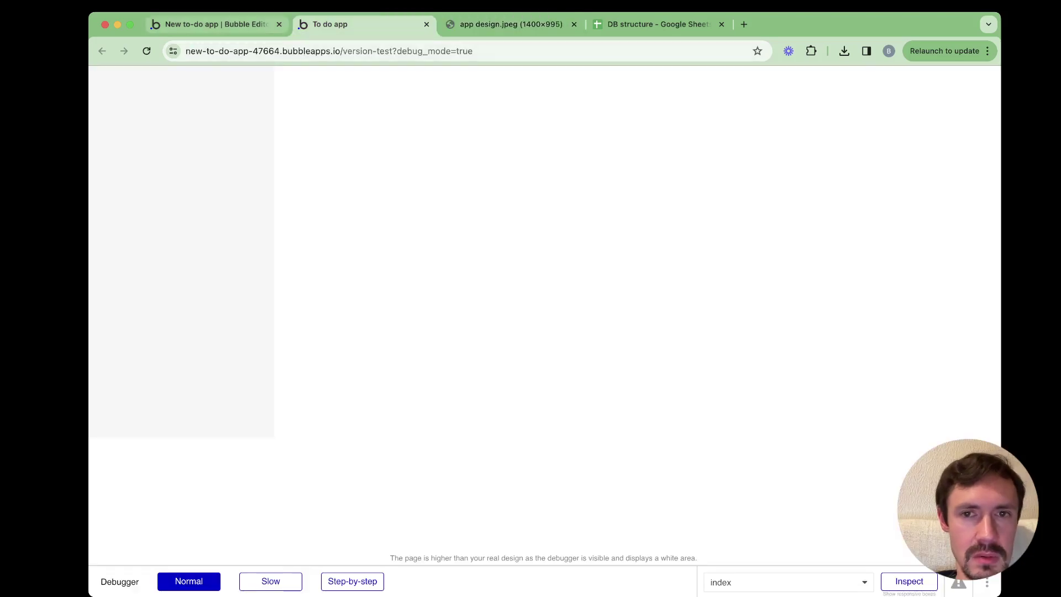
click(216, 25)
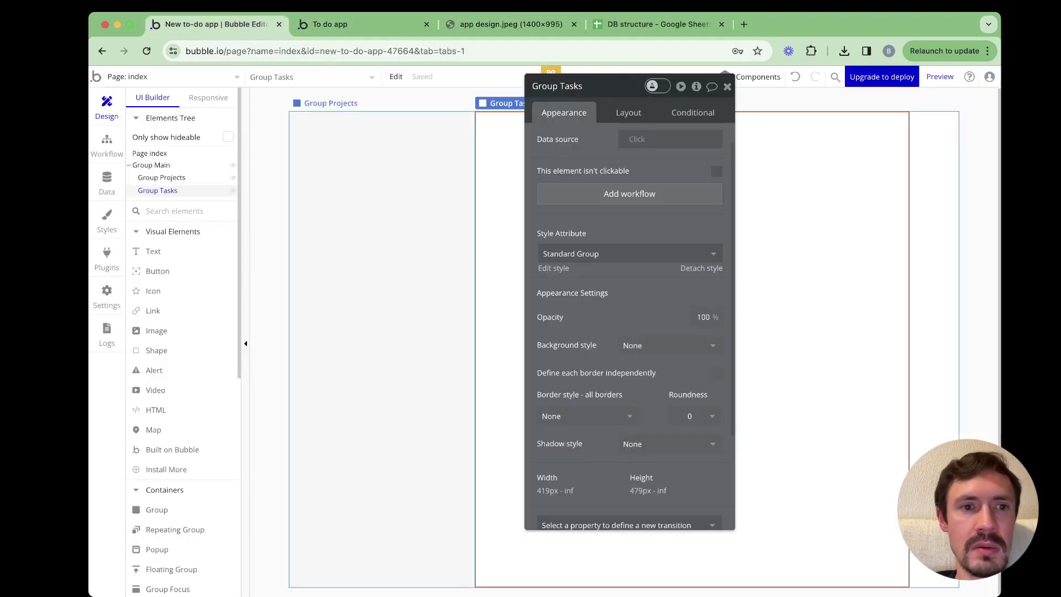
click(151, 165)
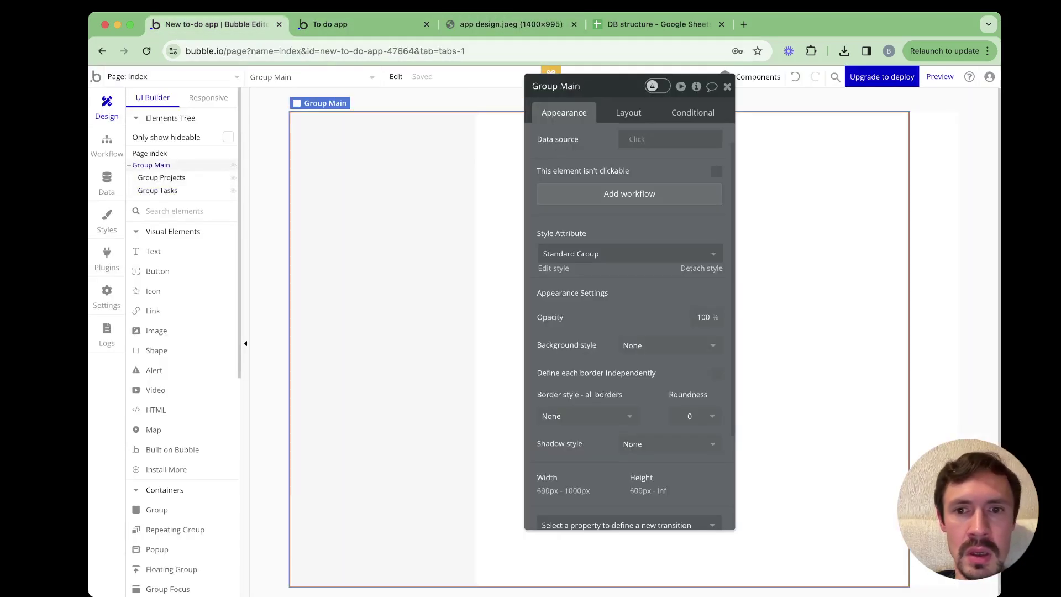
Centre the contents of Group Main and the index page, checking the reloaded preview
click(629, 112)
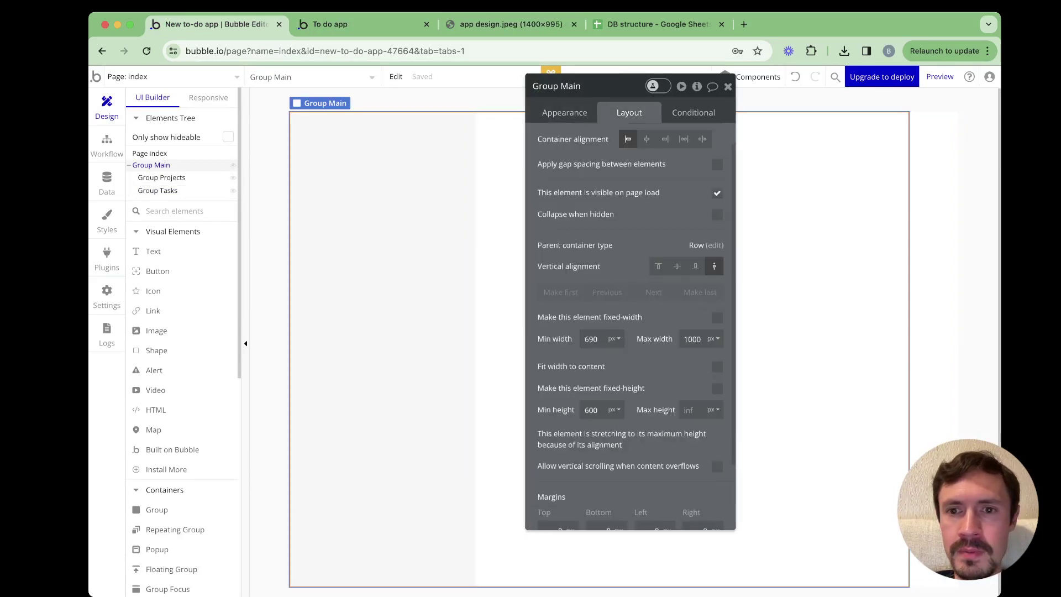
click(646, 139)
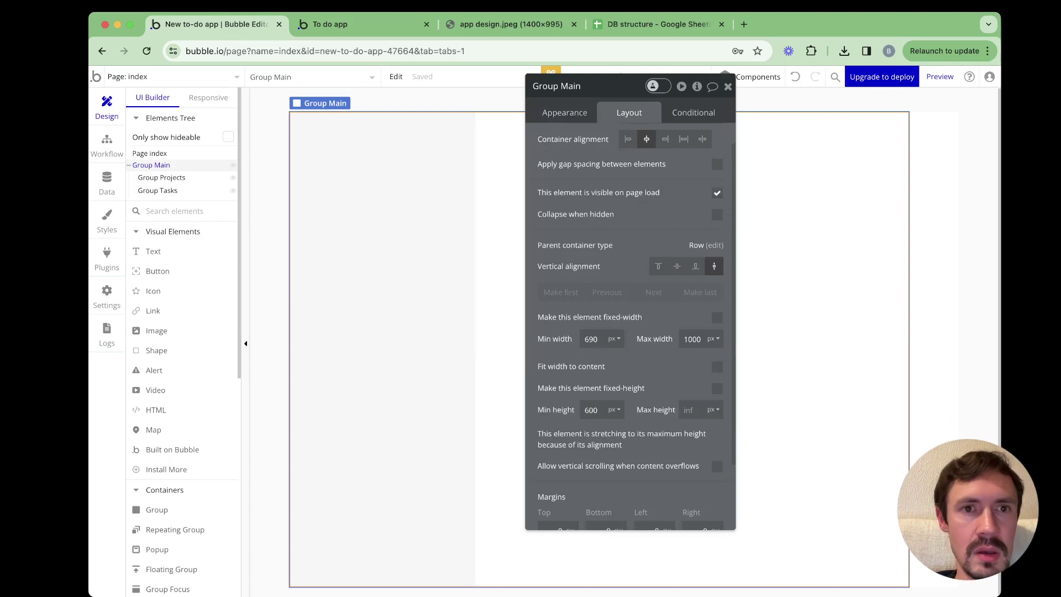
click(149, 153)
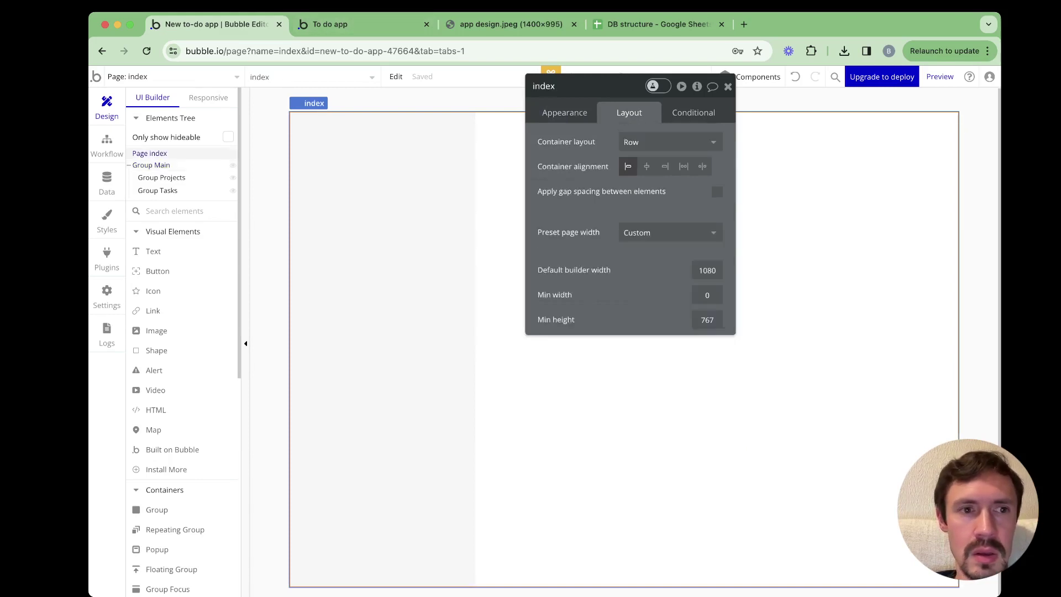
click(647, 166)
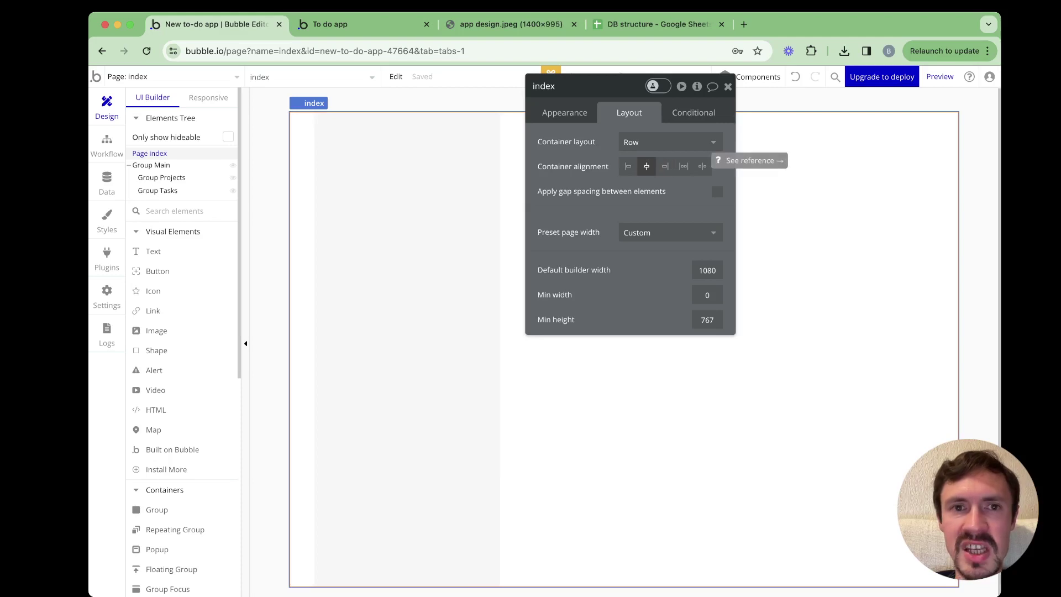
click(365, 25)
key(super+r)
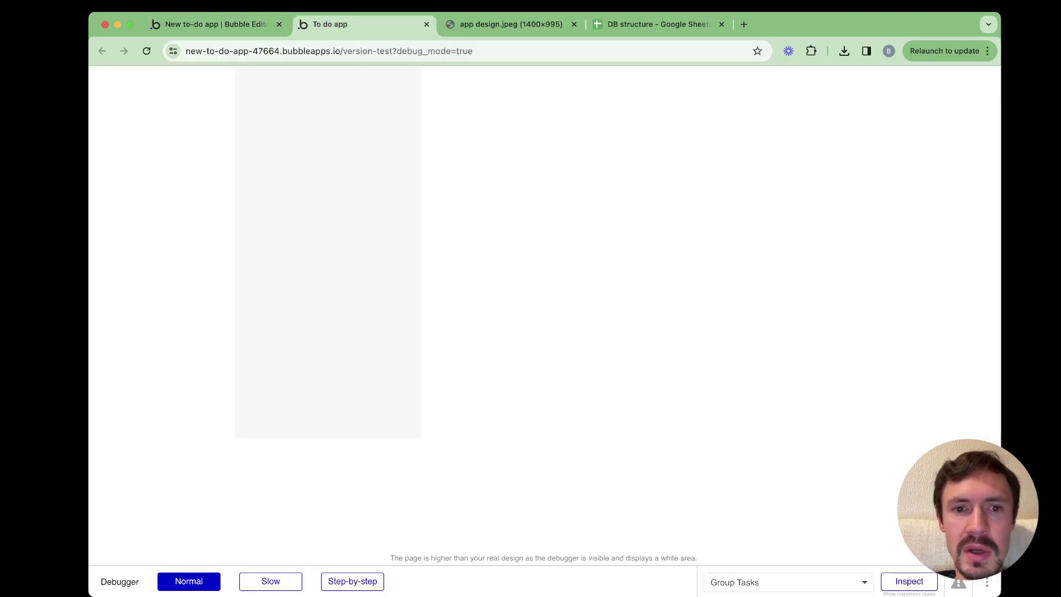
key(ctrl+shift+Tab)
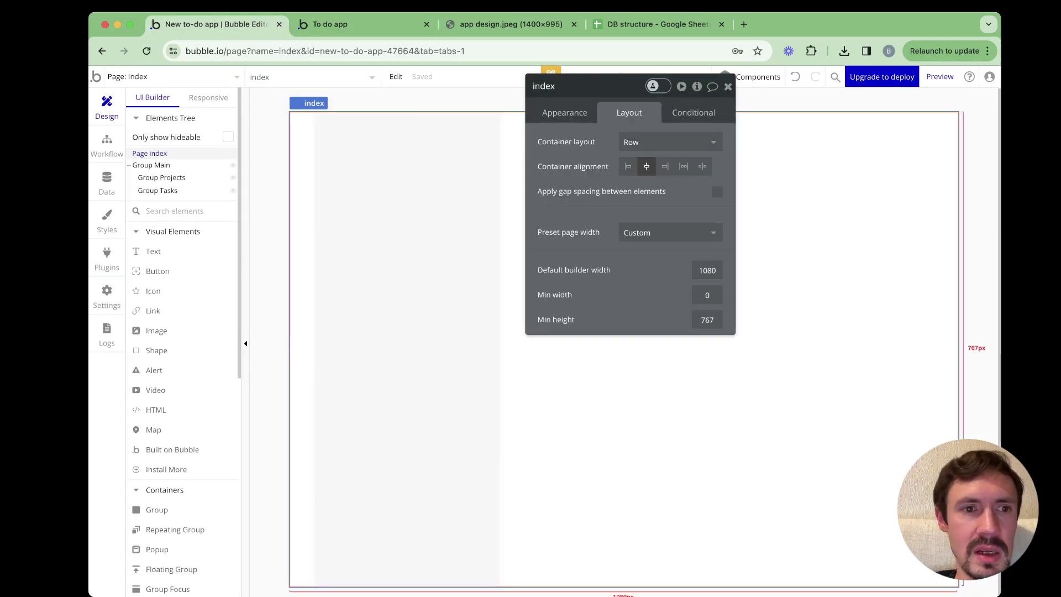
click(151, 164)
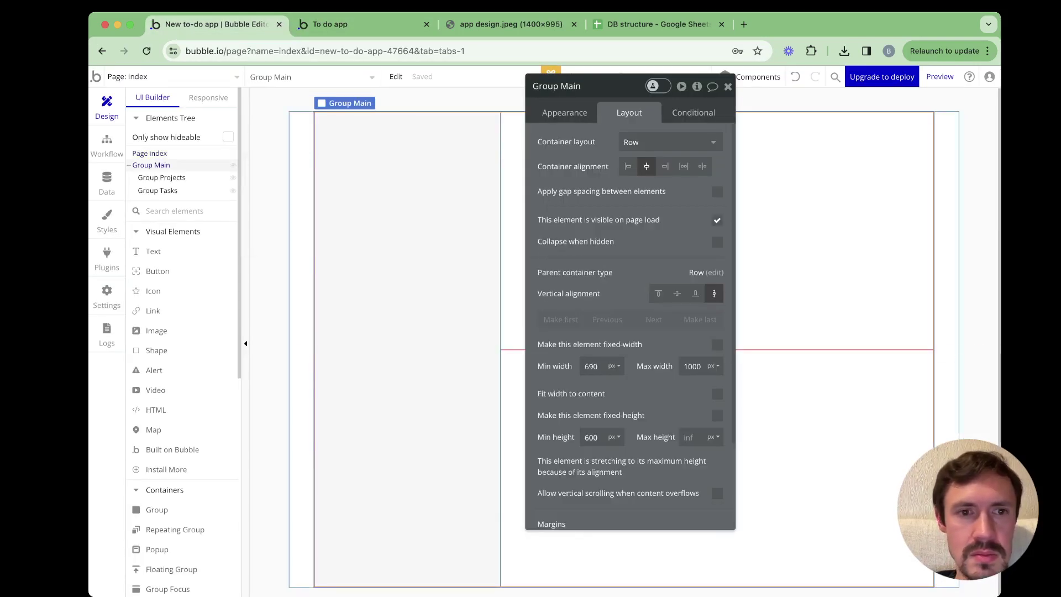
click(149, 154)
Set the index page's minimum height to 1000 px and check it in the preview
click(706, 320)
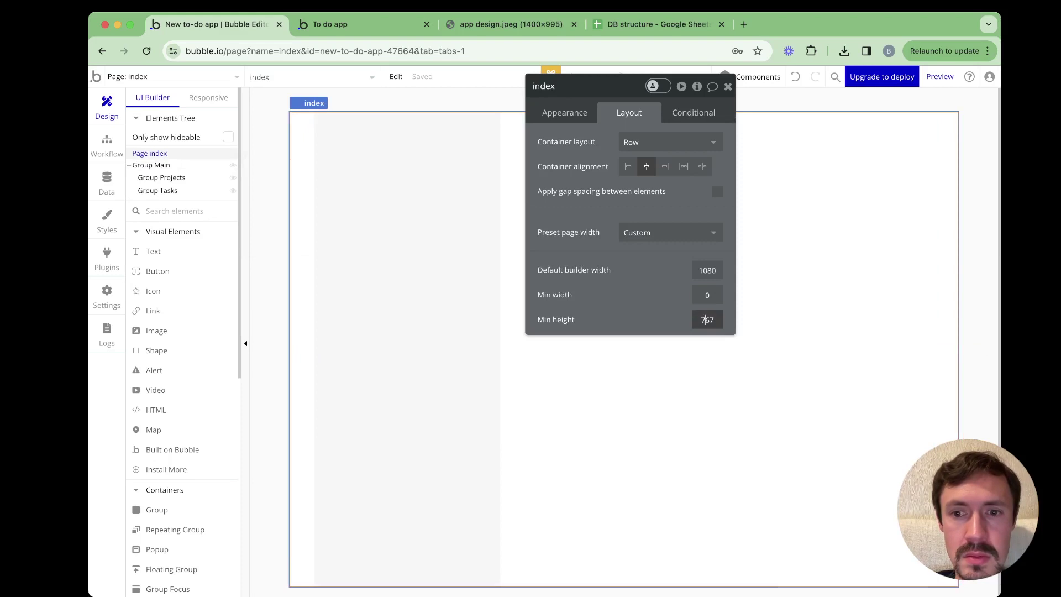
double_click(705, 320)
text(1000)
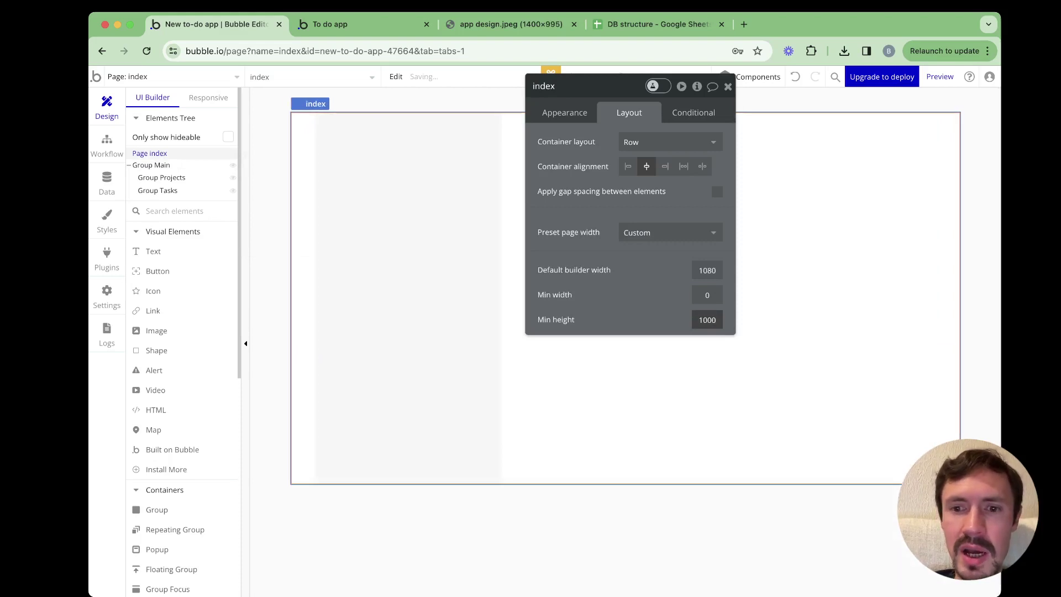
key(Return)
click(330, 24)
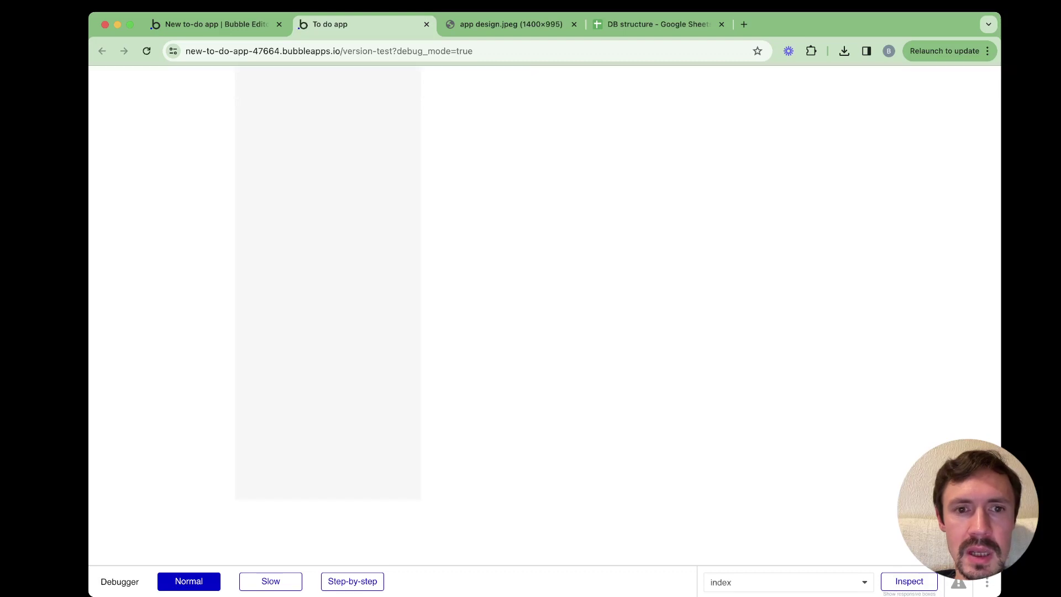
click(210, 24)
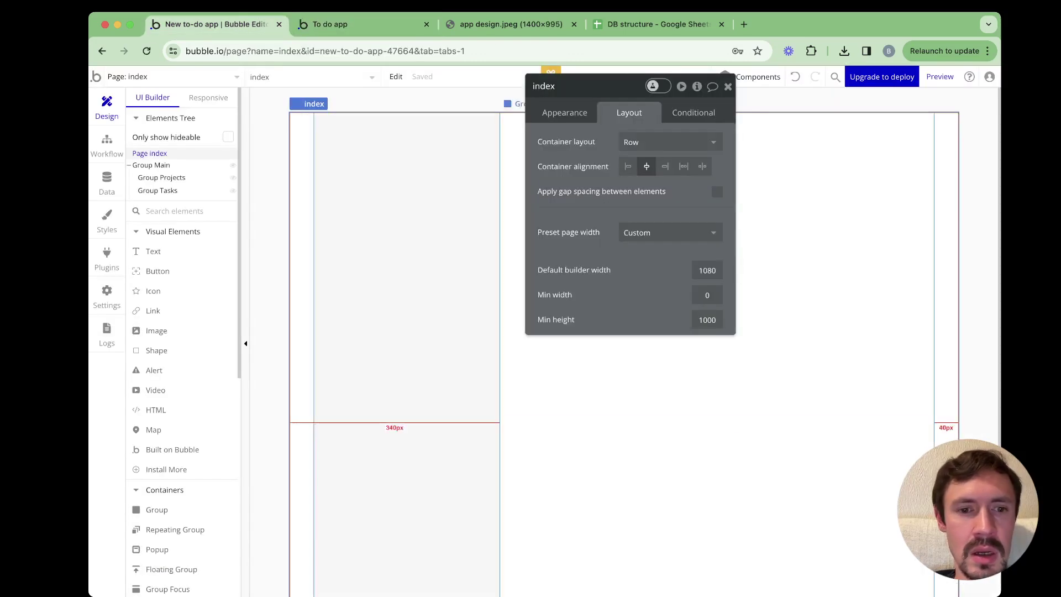
Set Group Main's minimum height to 1000 px and reload the preview
click(151, 165)
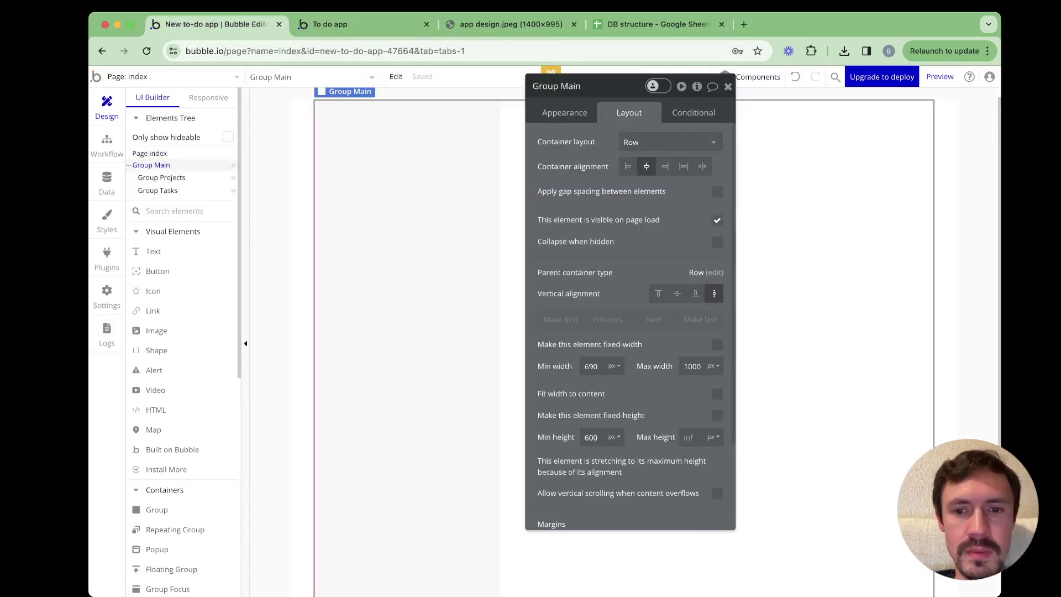
scroll(630, 326, down, 2)
scroll(630, 326, down, 2)
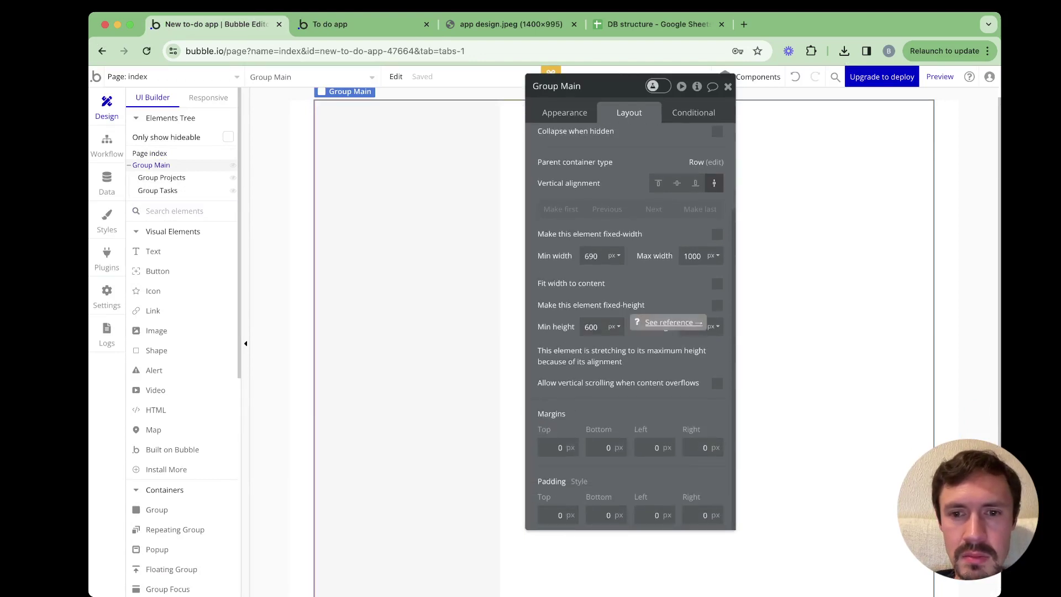
double_click(592, 327)
text(1000)
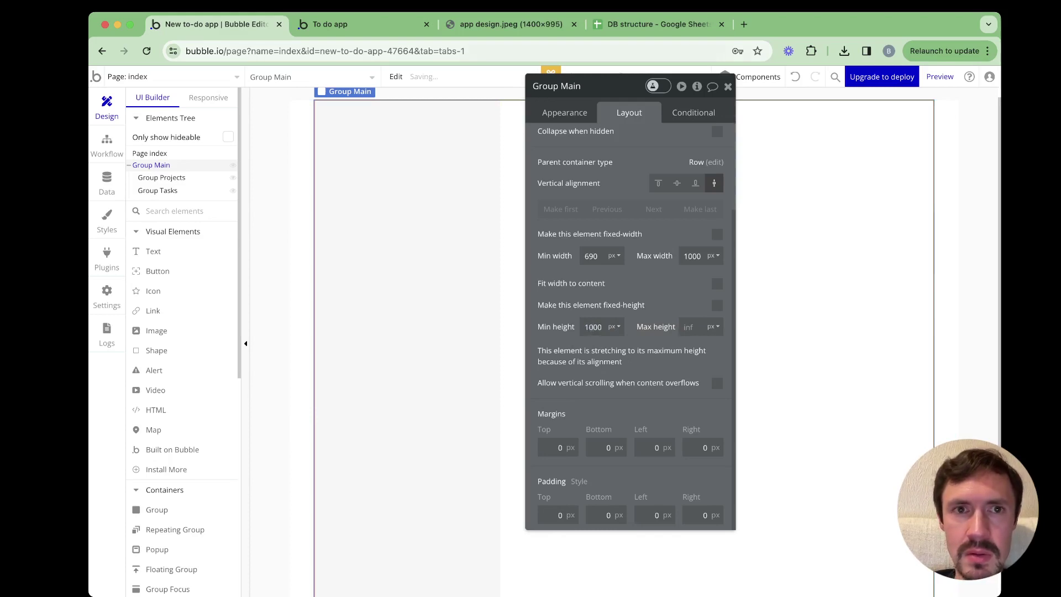
key(ctrl+Tab)
key(super+r)
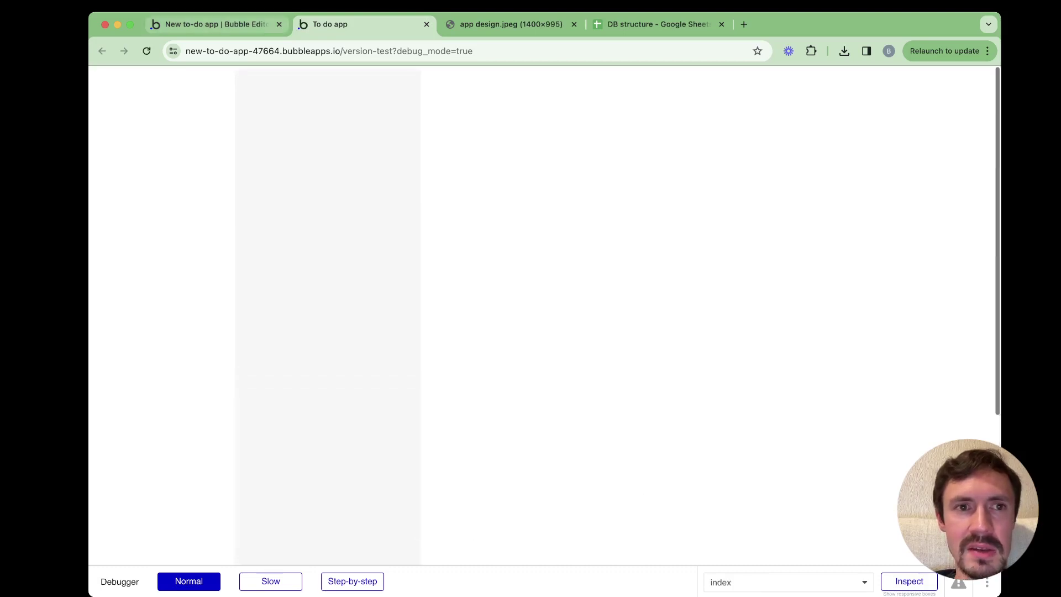
key(super+1)
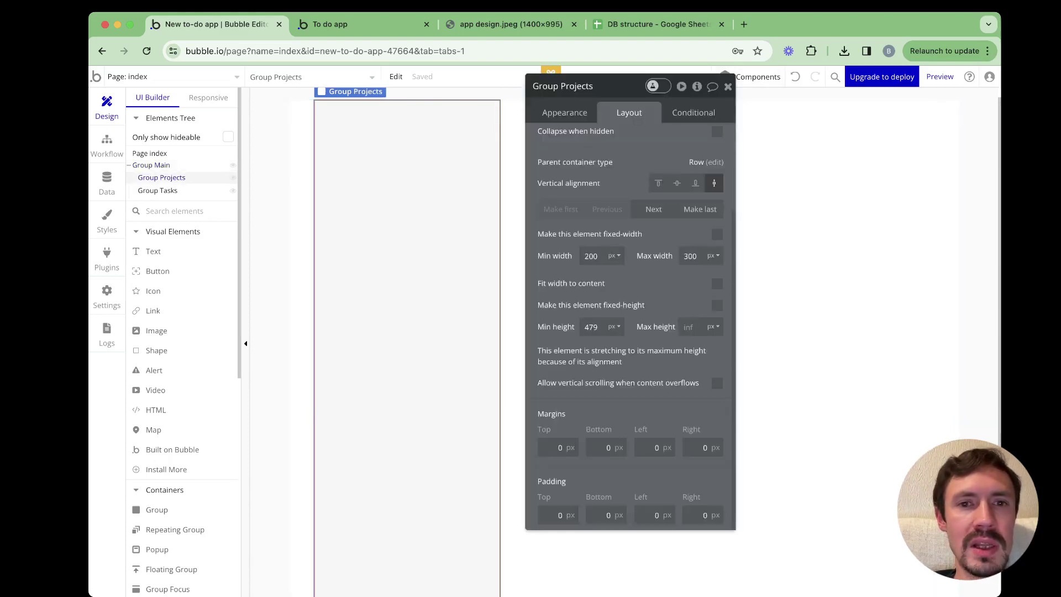
Draw a repeating group inside Group Projects and name it 'RepeatingGroup Projects'
click(161, 178)
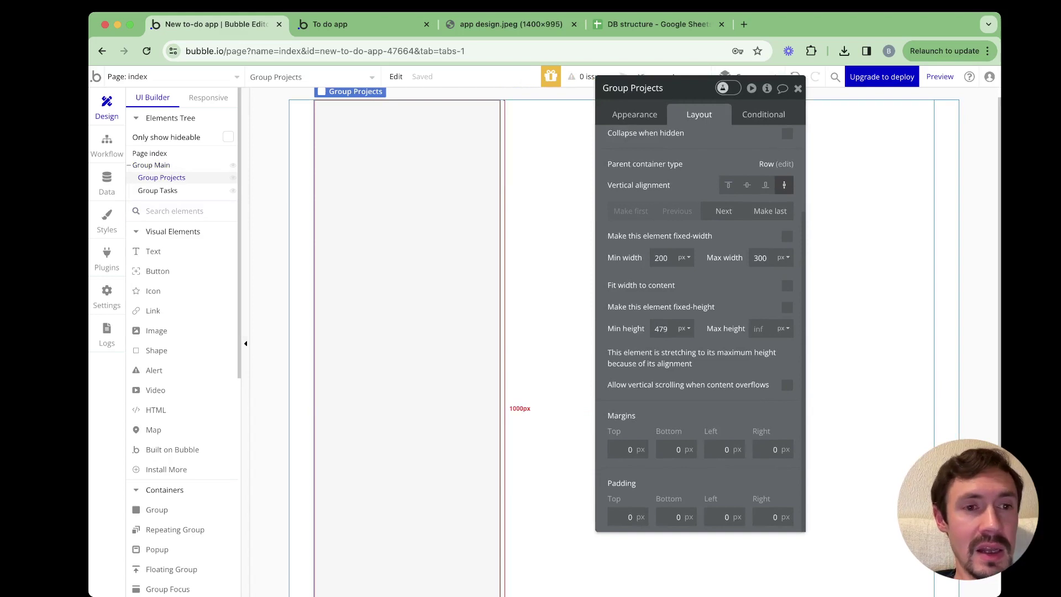
scroll(175, 291, down, 4)
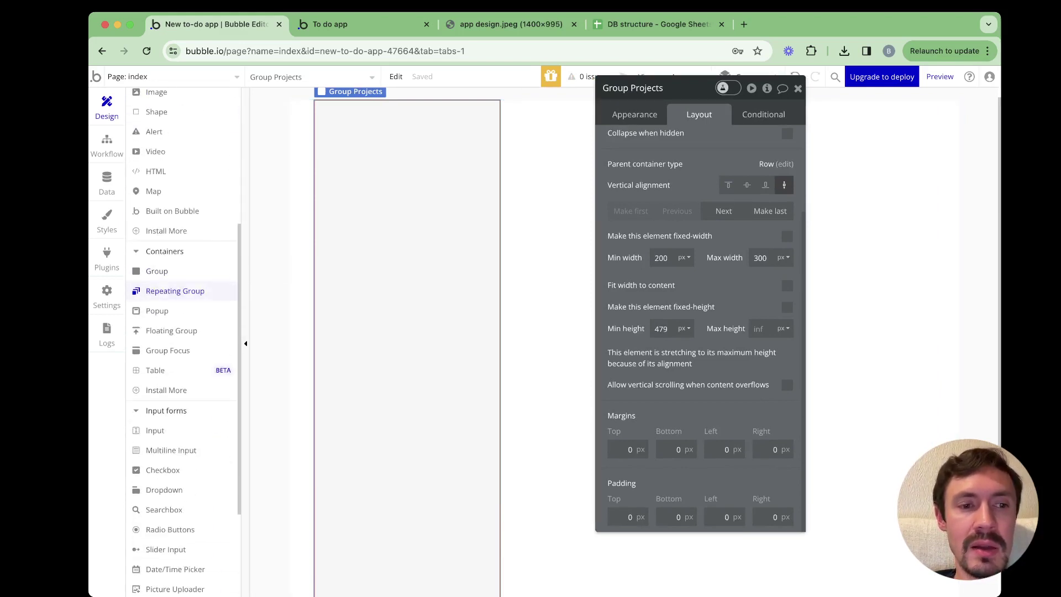
click(175, 290)
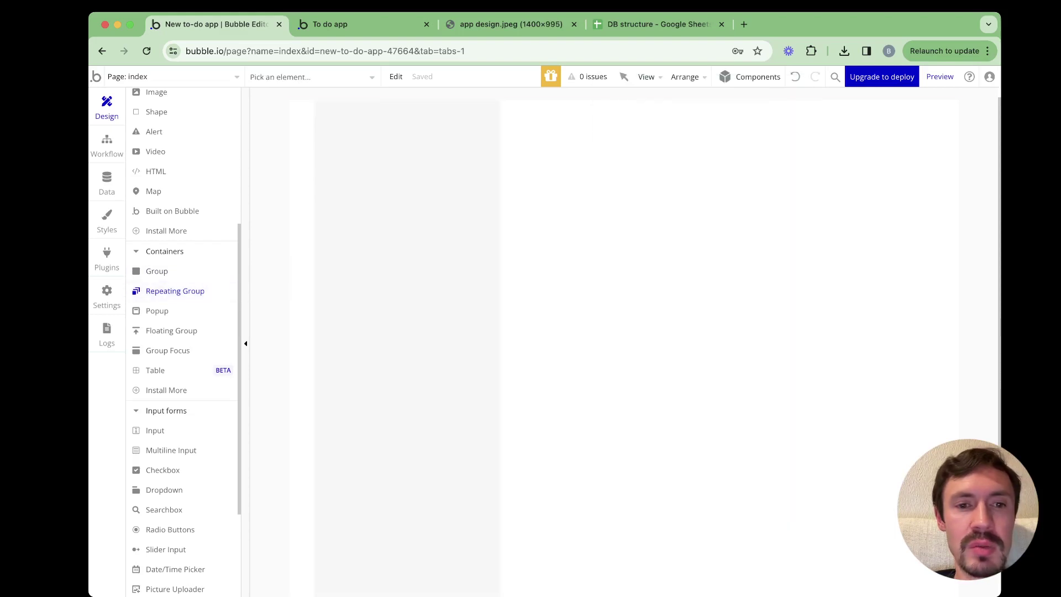
mouse_move(327, 184)
mouse_down()
mouse_move(452, 302)
mouse_move(489, 380)
mouse_up()
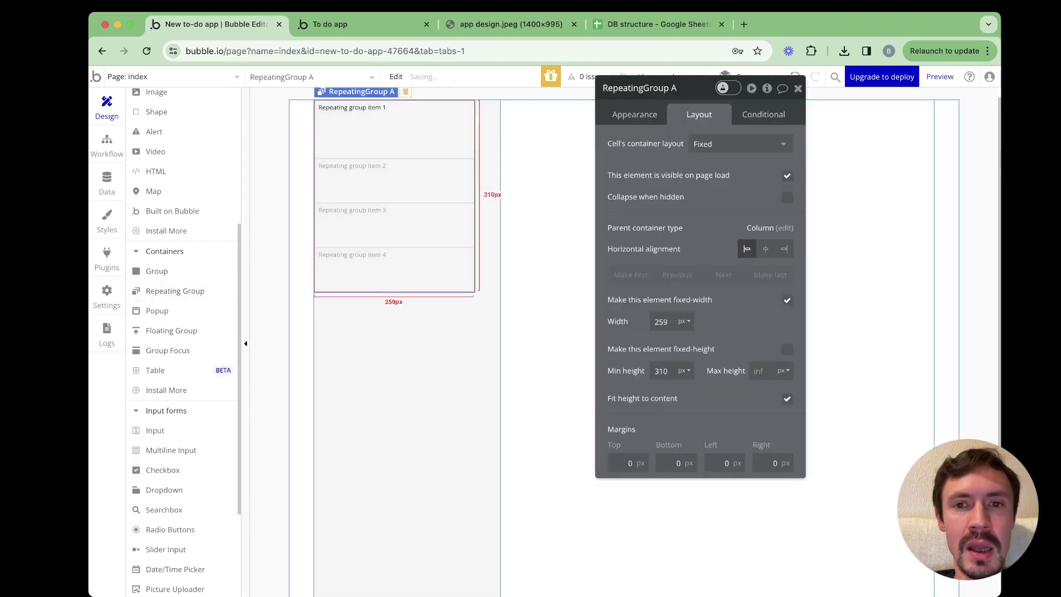
click(675, 88)
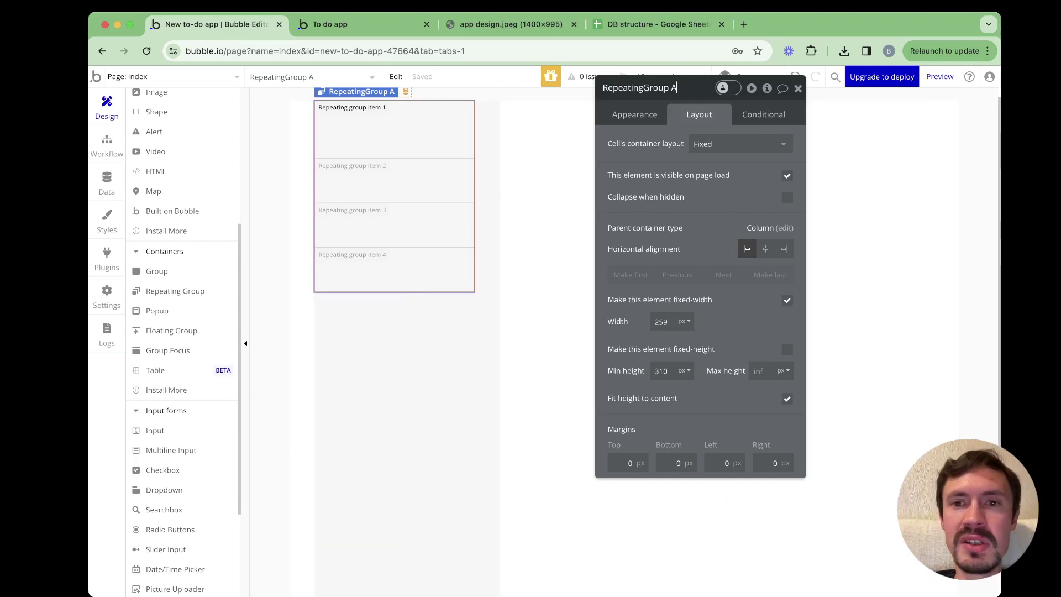
key(BackSpace)
text(Proj)
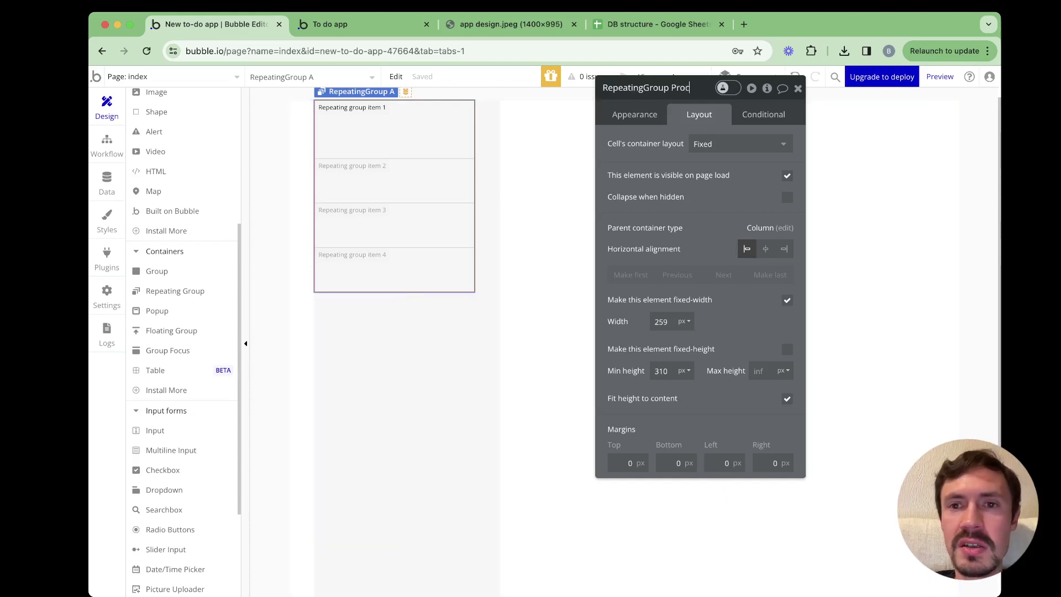
text(ects)
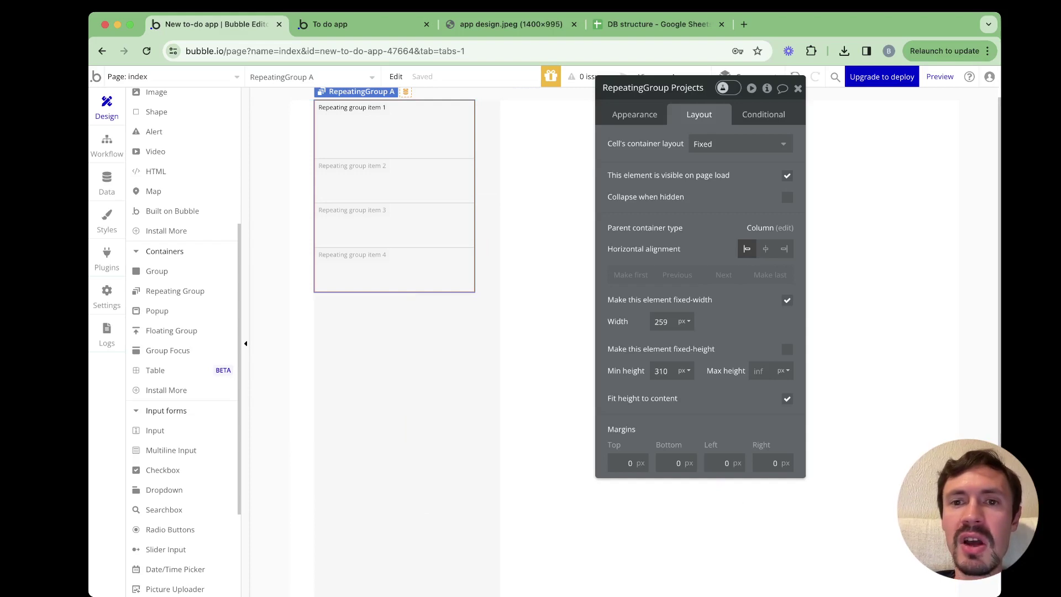
key(Return)
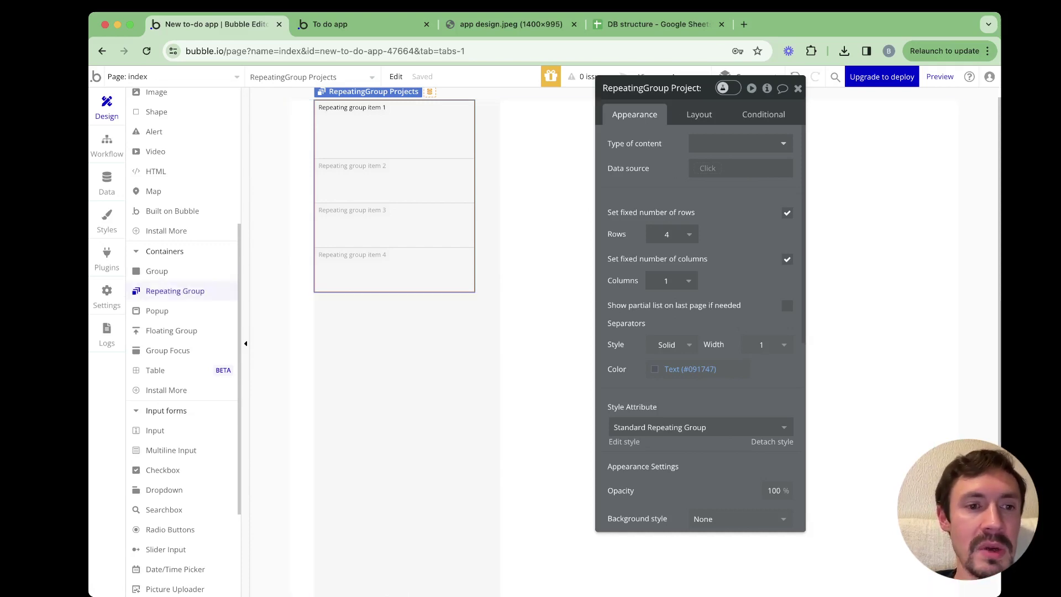
Compare the running app with the design mockup and return to the editor
scroll(183, 291, up, 5)
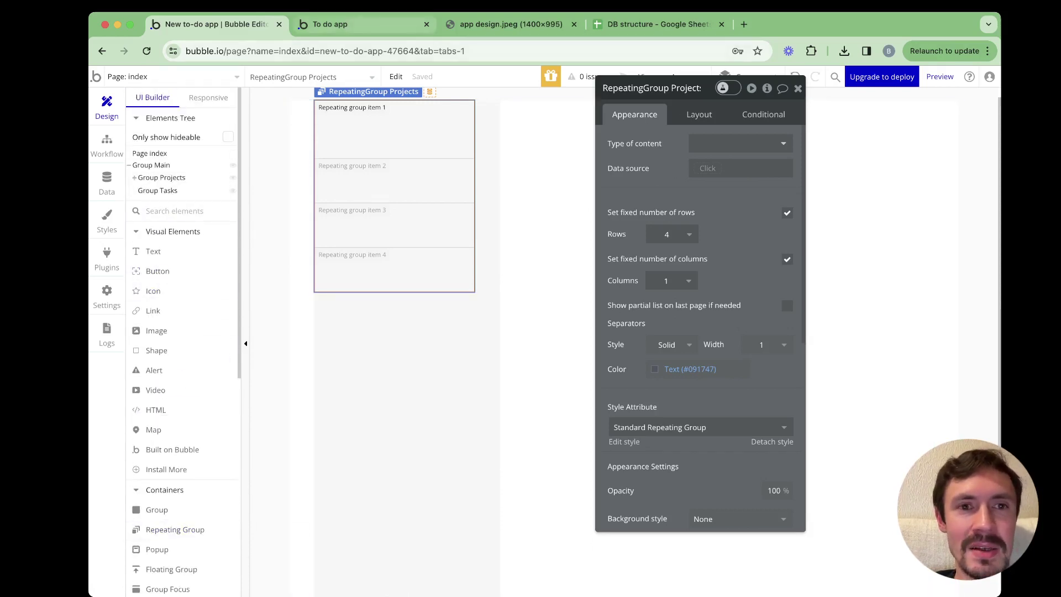
click(330, 24)
click(512, 24)
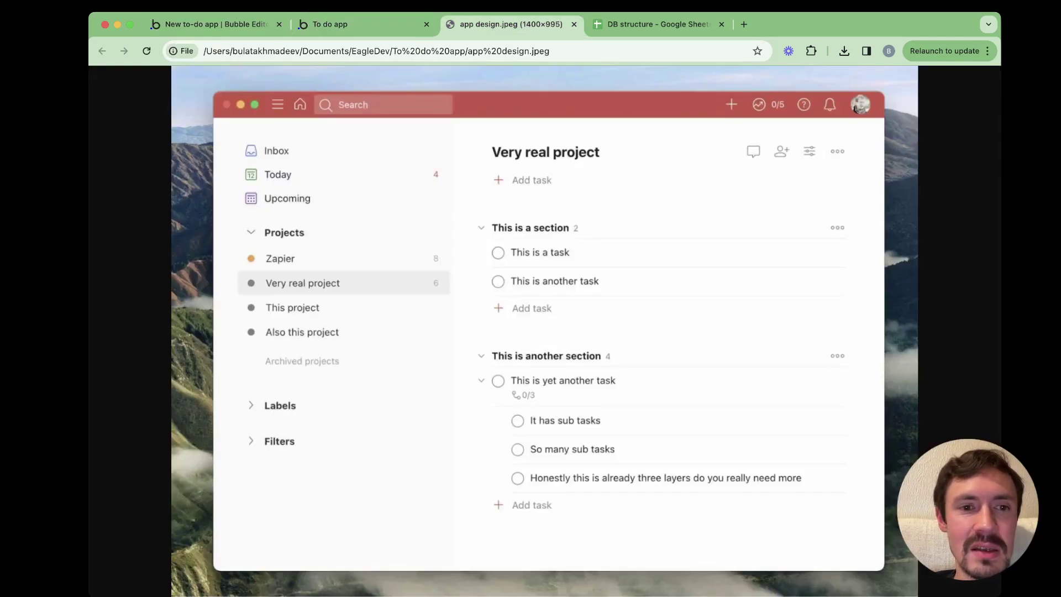
click(330, 24)
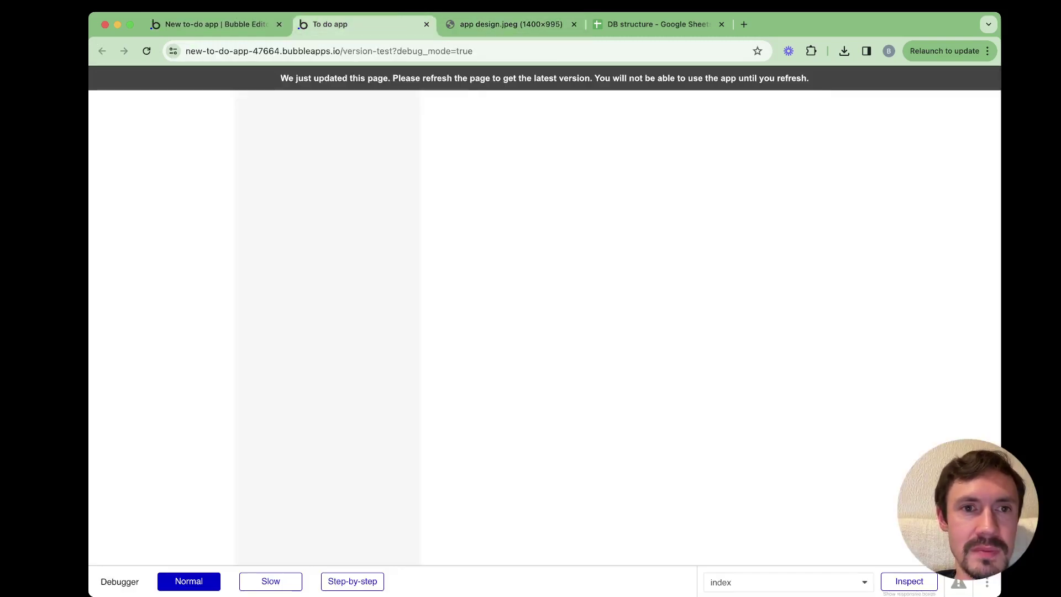
click(213, 24)
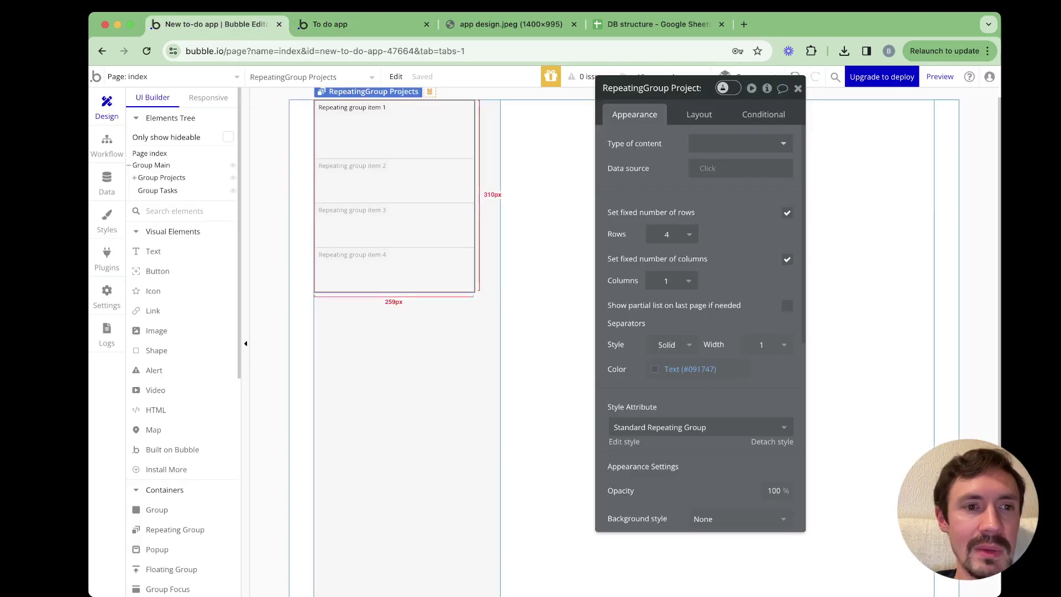
click(154, 252)
Place a text element below the repeating group in Group Projects
click(315, 293)
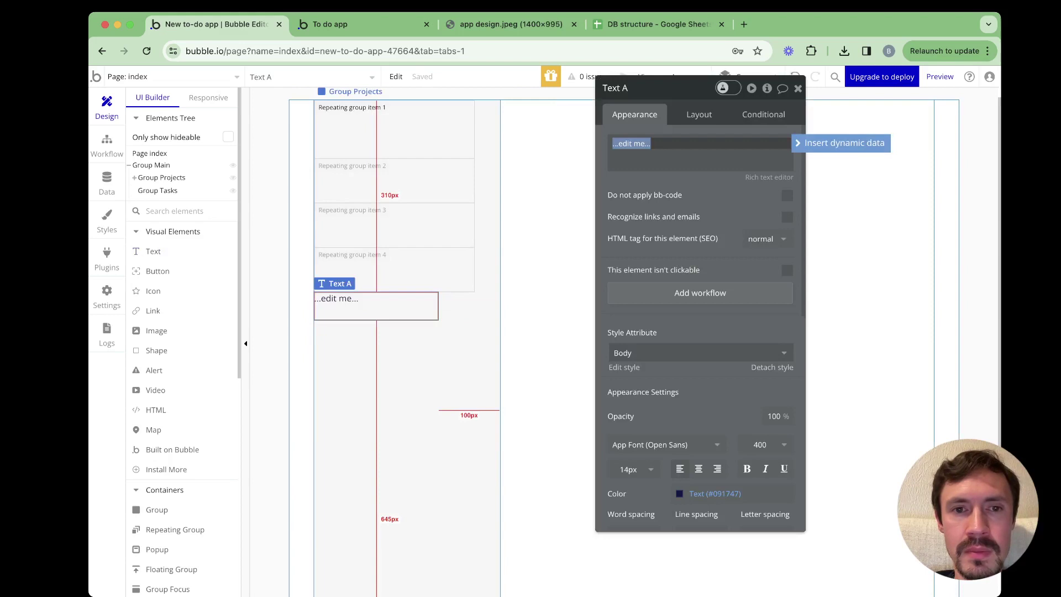
click(381, 376)
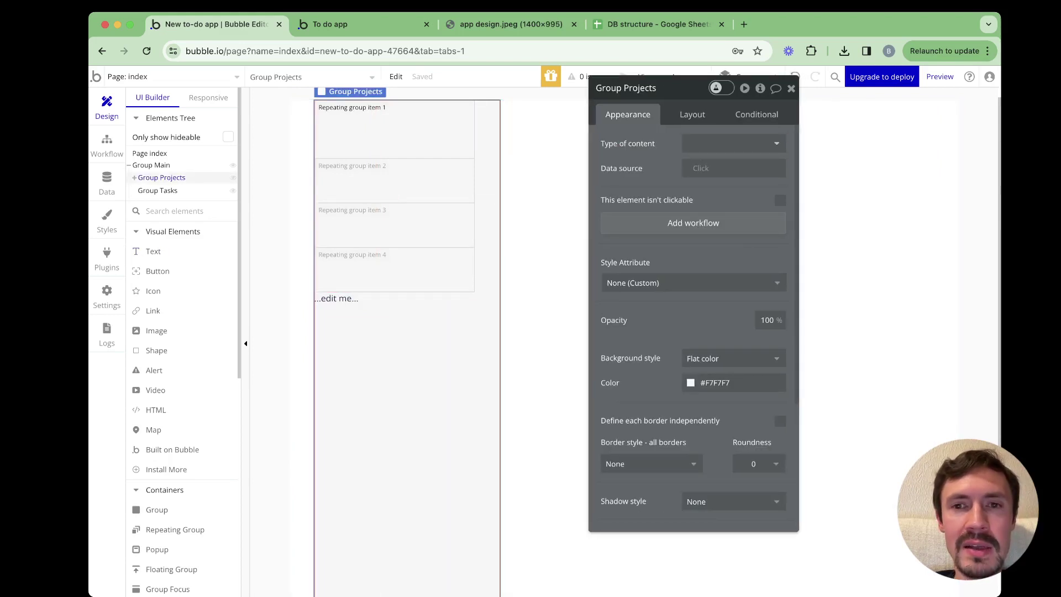
click(693, 114)
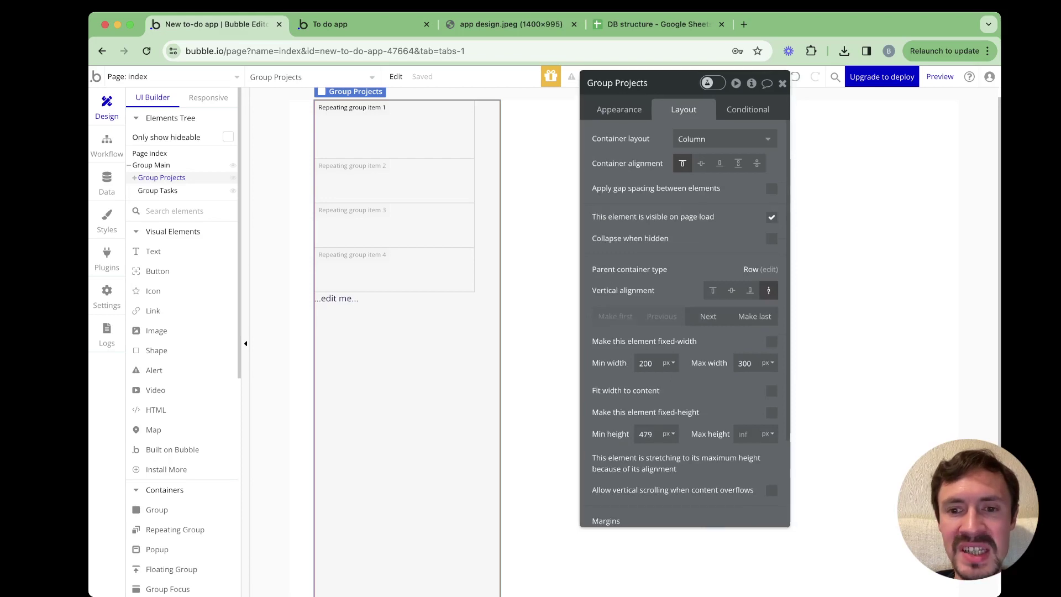
scroll(686, 332, down, 3)
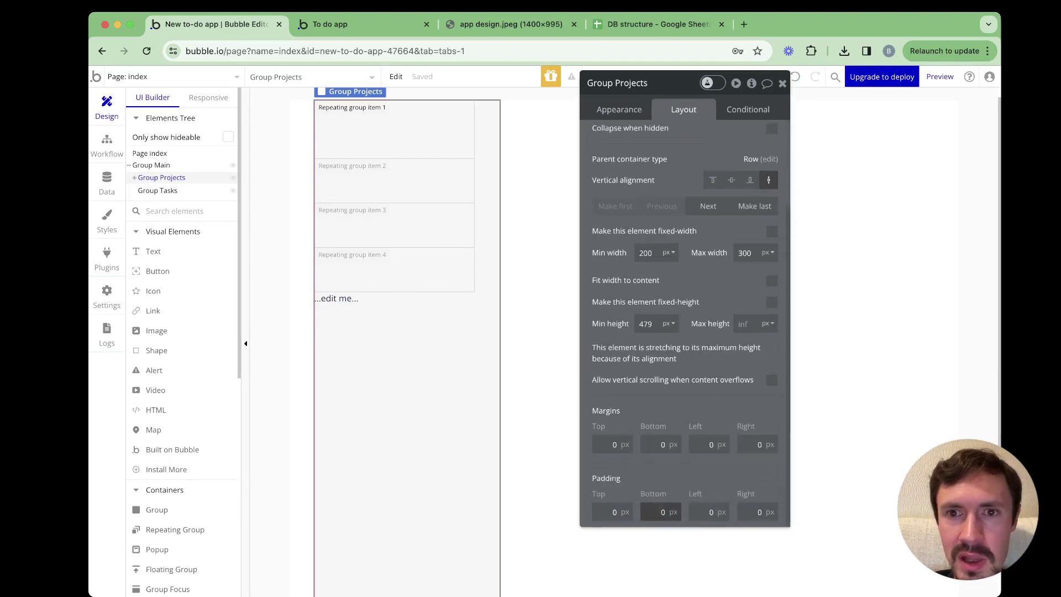
Set Group Projects' padding to 20 px on every side
click(661, 512)
text(2)
click(617, 512)
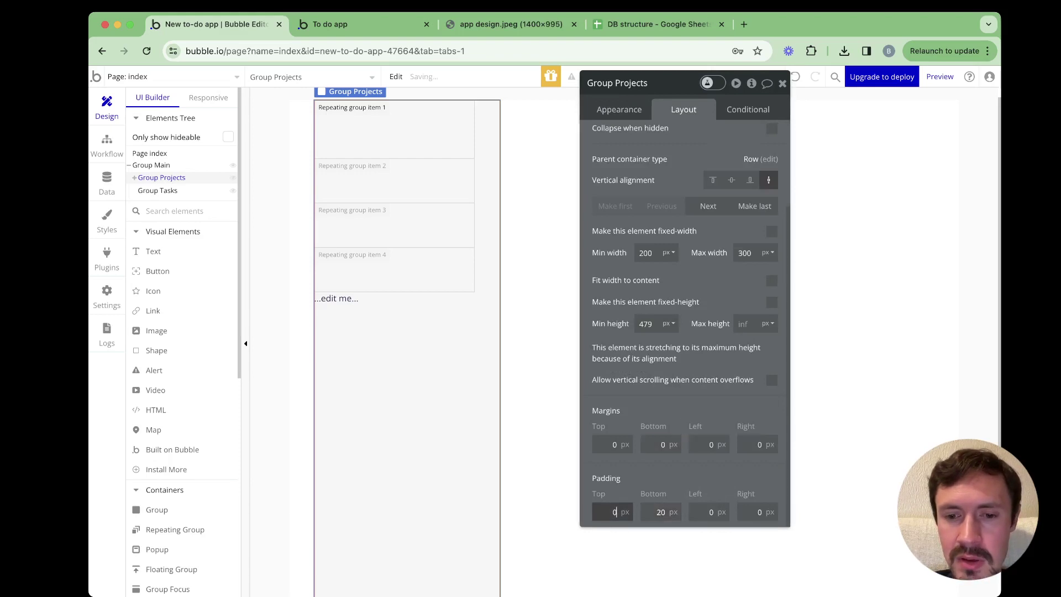
text(2)
key(BackSpace)
key(BackSpace)
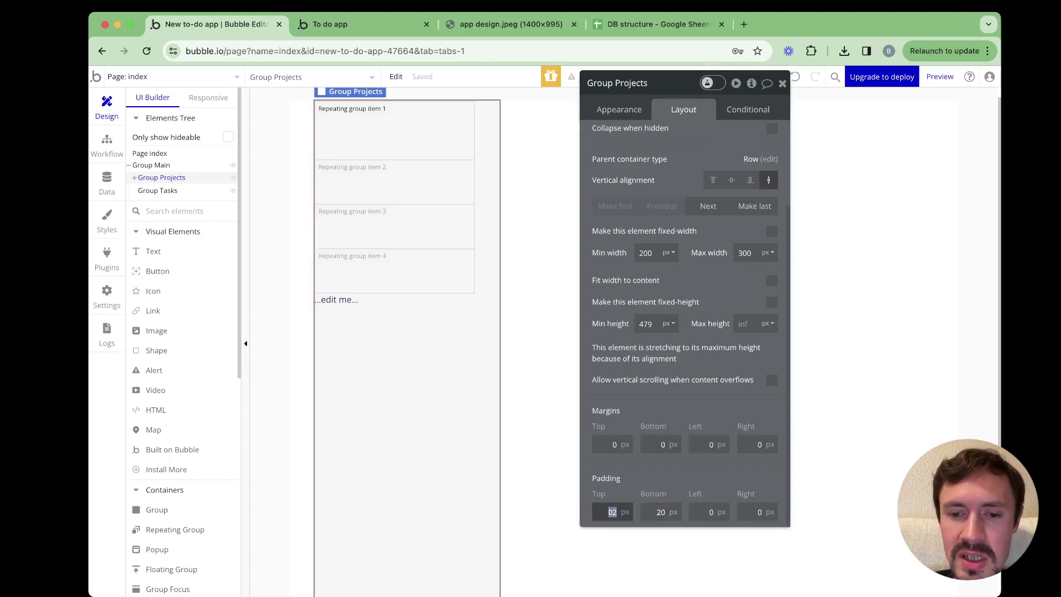
text(20)
key(Tab)
key(Tab)
text(20)
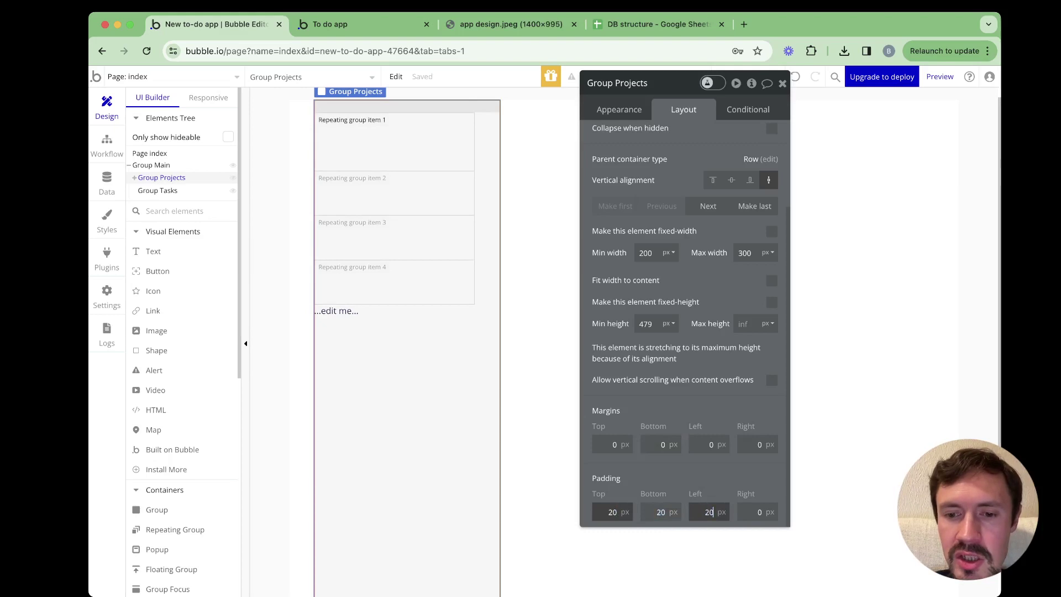
key(Tab)
text(20)
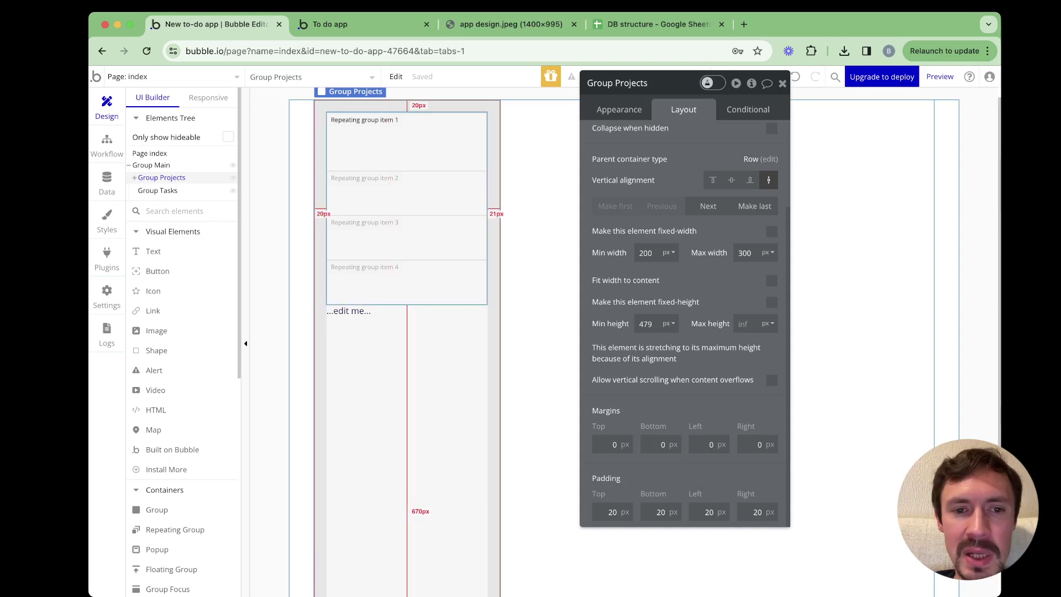
scroll(684, 299, up, 2)
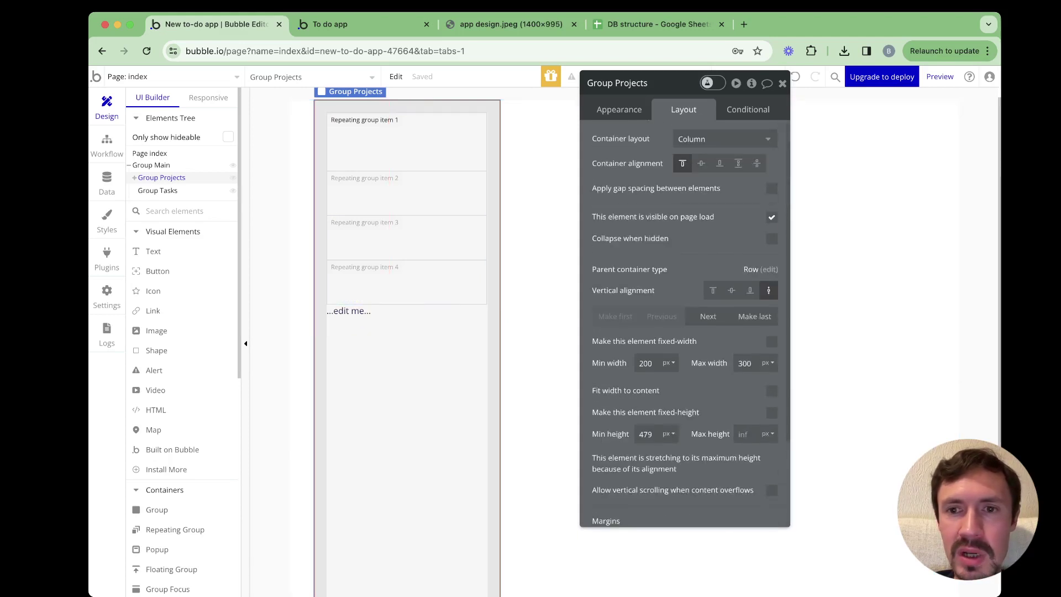
Turn on gap spacing between elements with a 20 px row gap
click(772, 189)
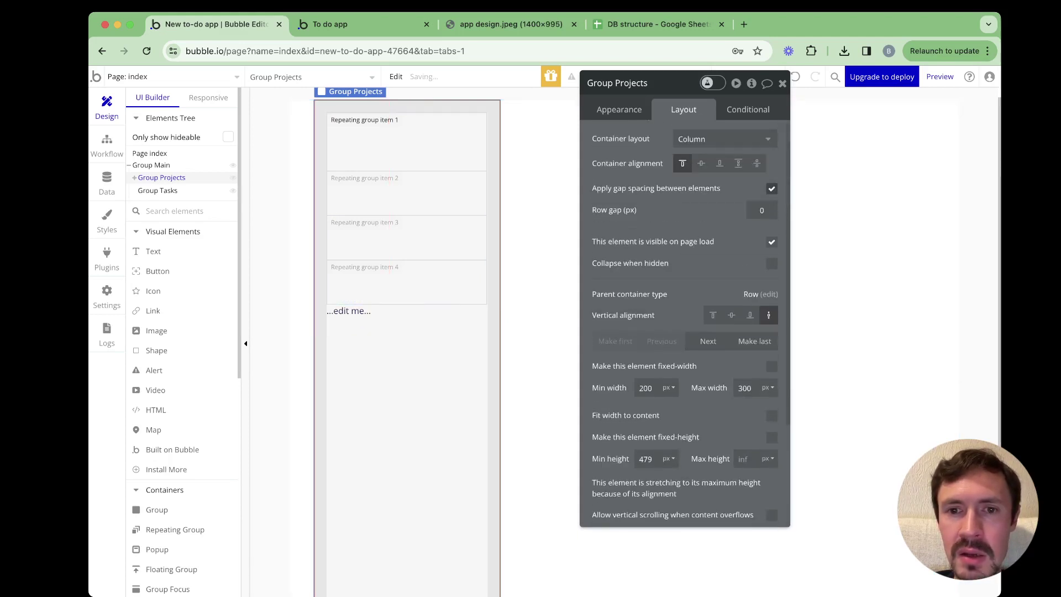
click(762, 210)
text(20)
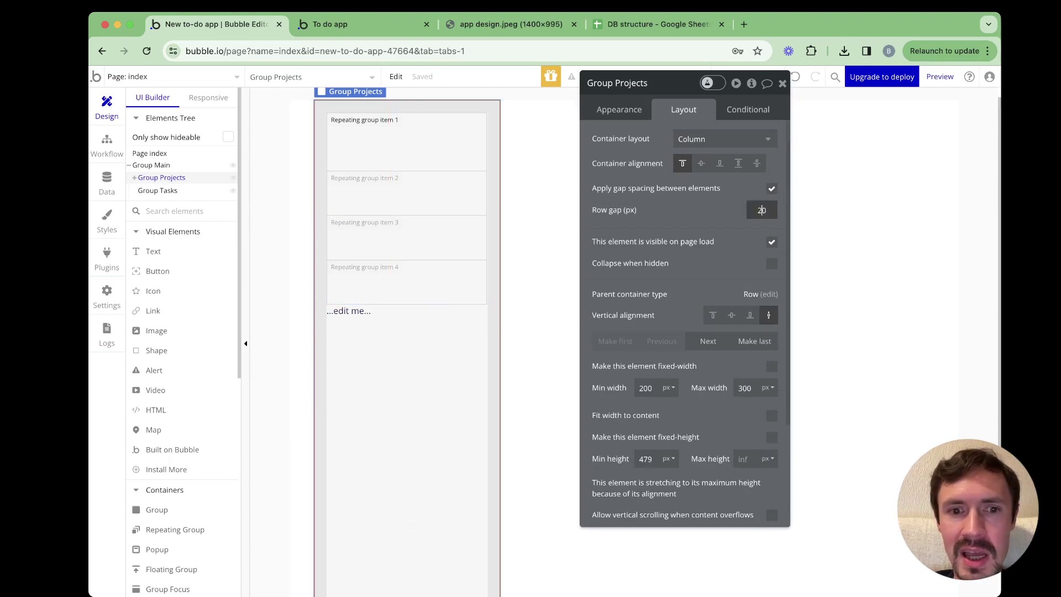
key(Return)
click(354, 326)
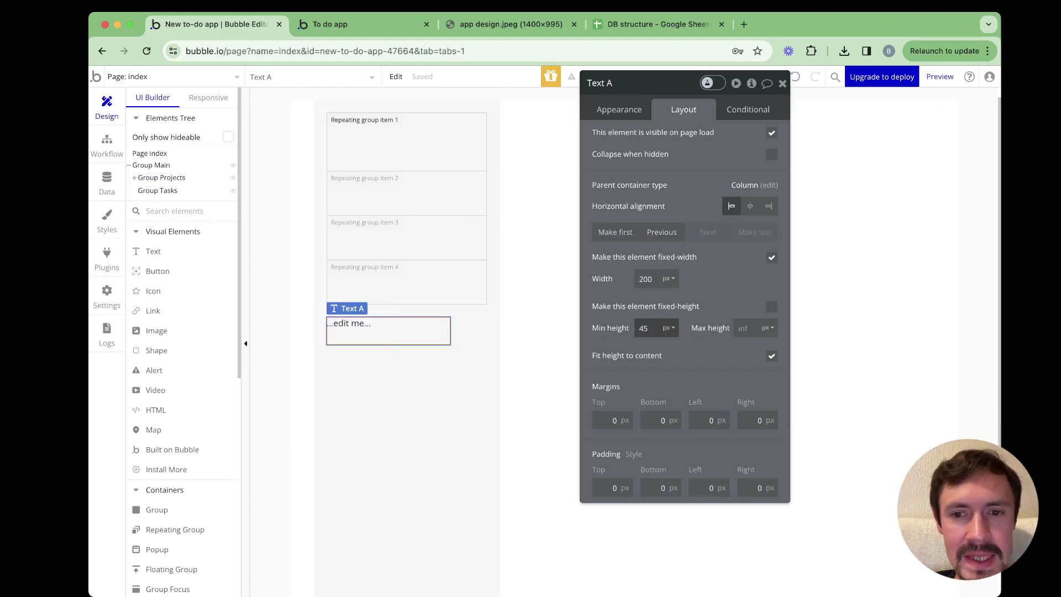
Give the text element 0 min height, flexible width, and the content 'Projects'
double_click(643, 328)
text(0)
key(Return)
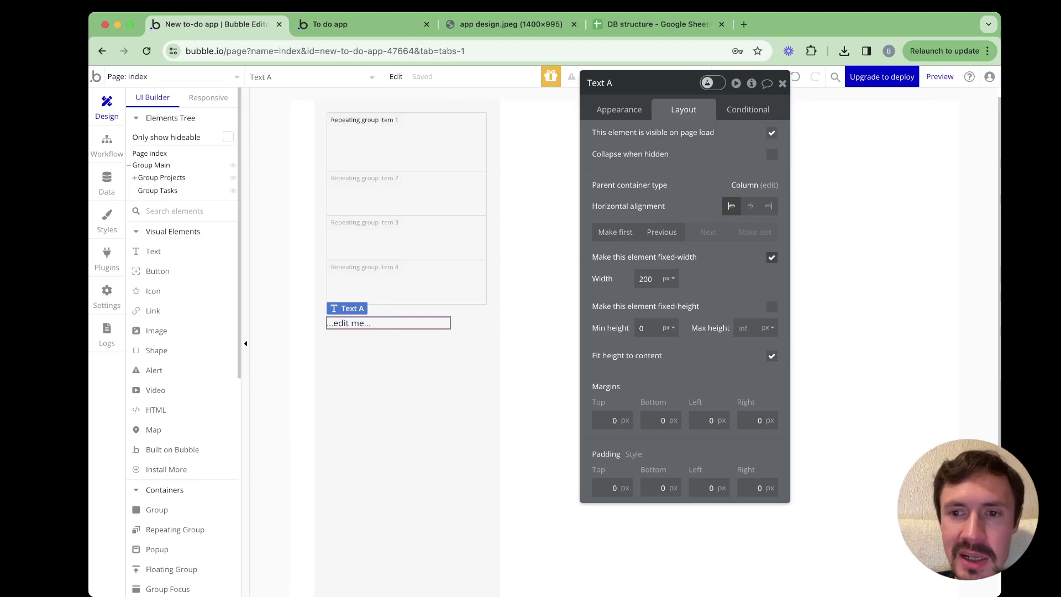
click(772, 257)
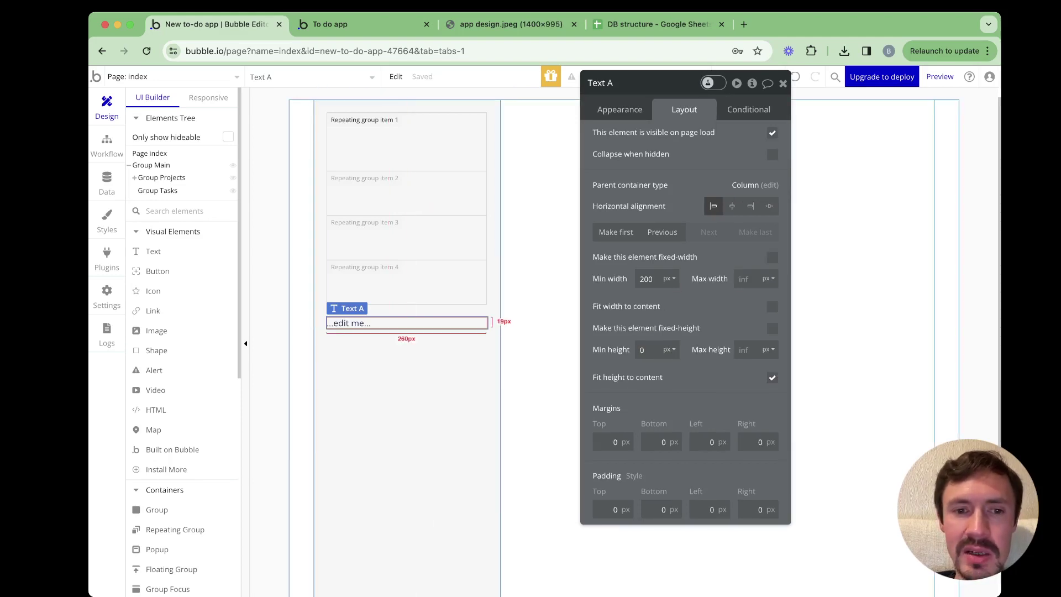
click(619, 110)
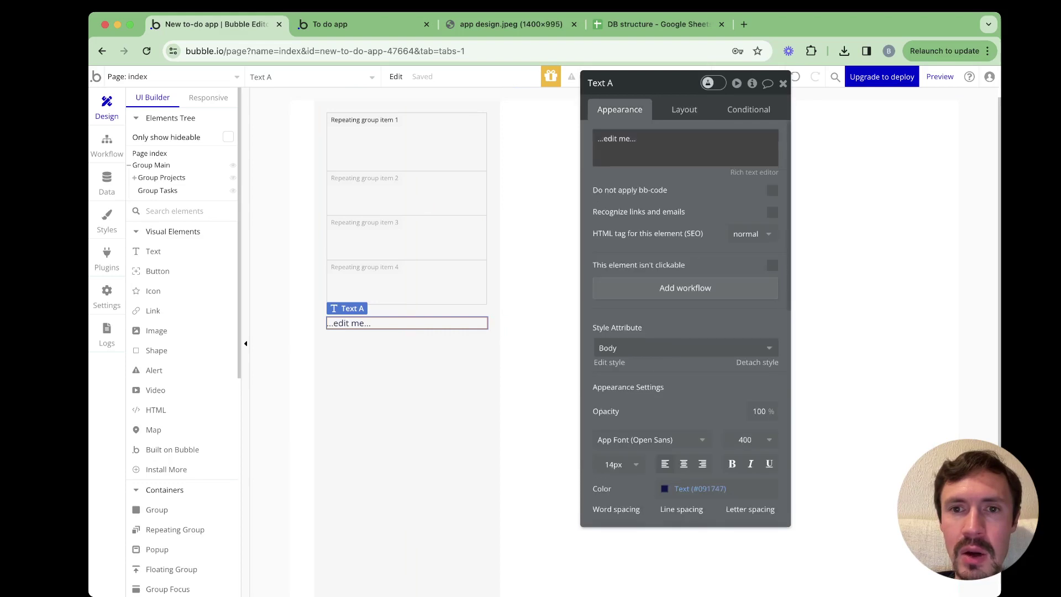
text(P)
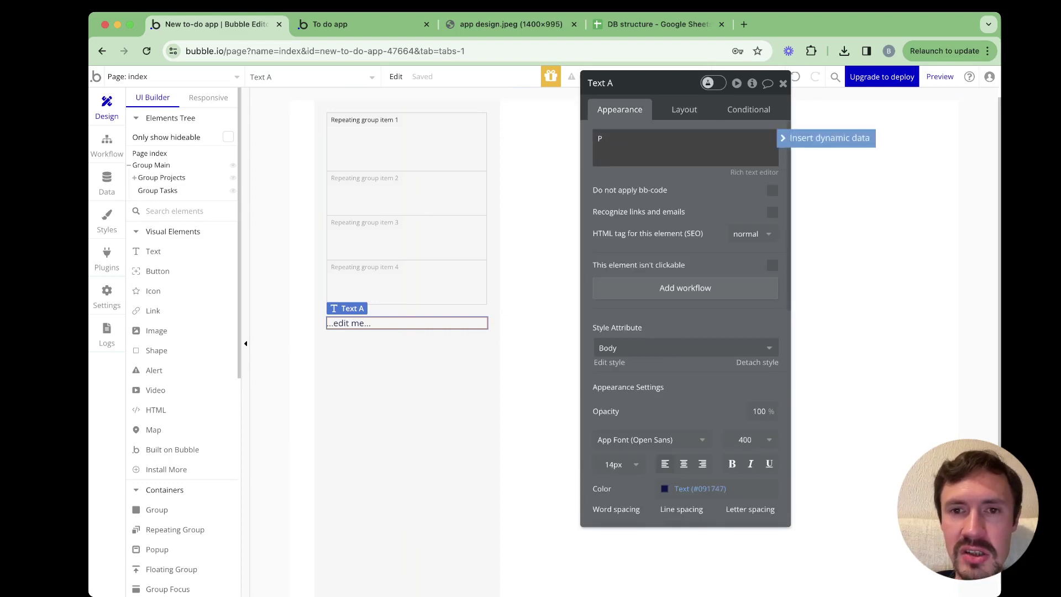
text(roje)
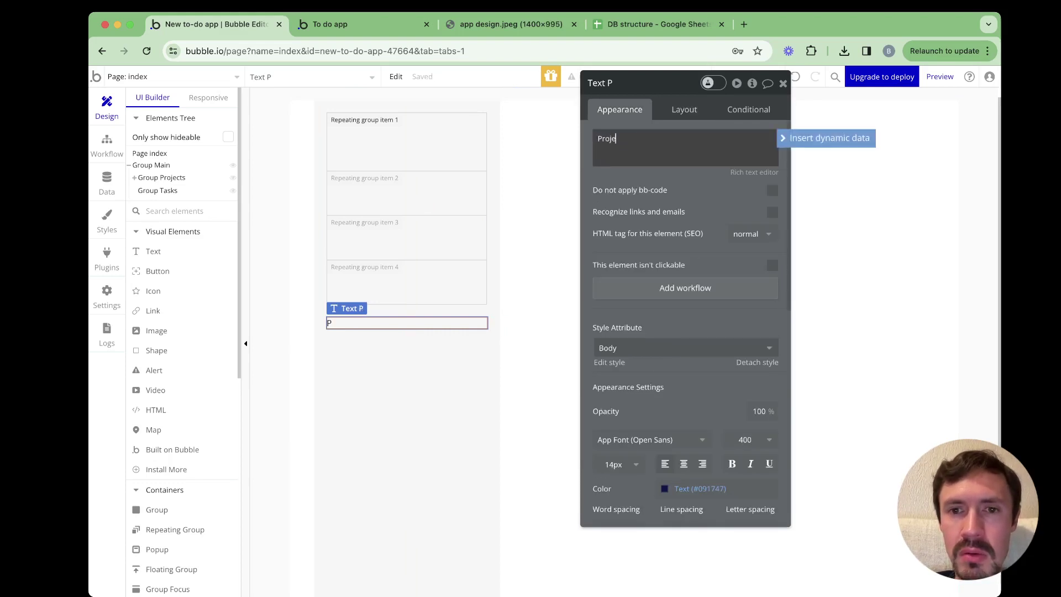
text(cts)
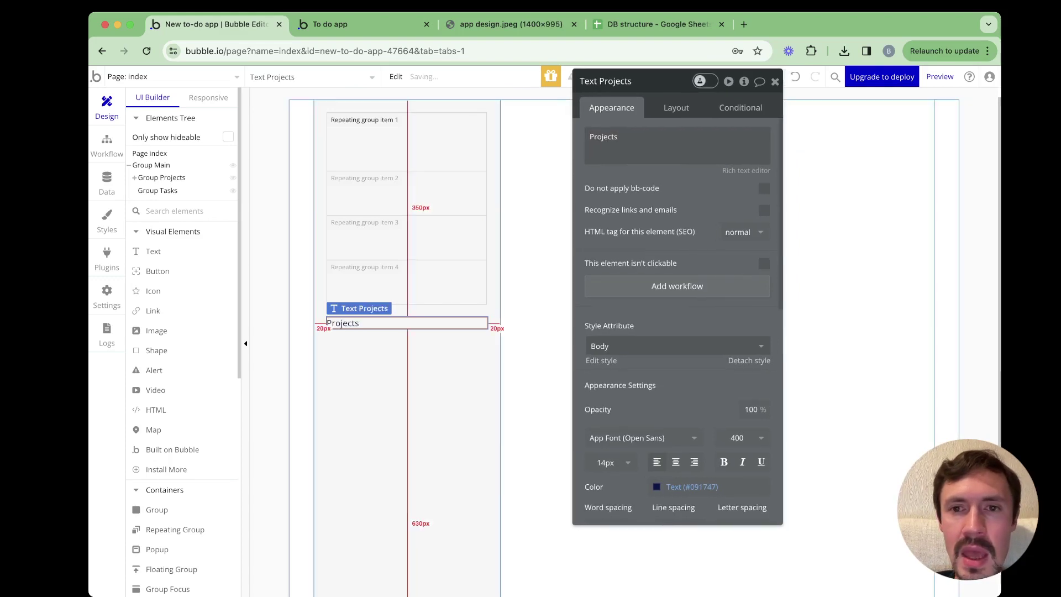
Move the 'Projects' text to the top of the column and style it Heading 5
click(676, 108)
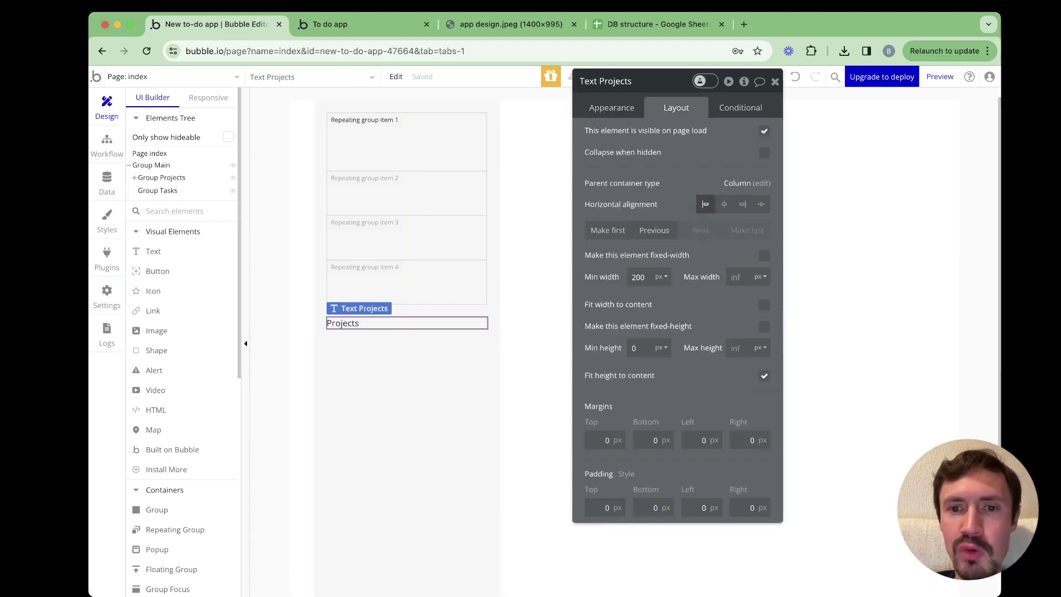
click(608, 230)
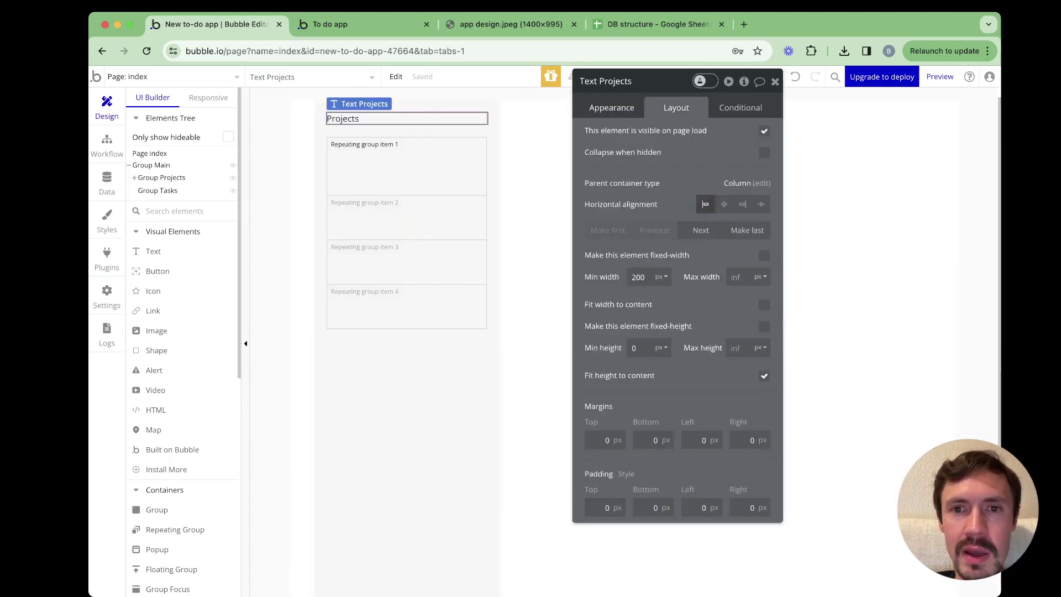
click(612, 108)
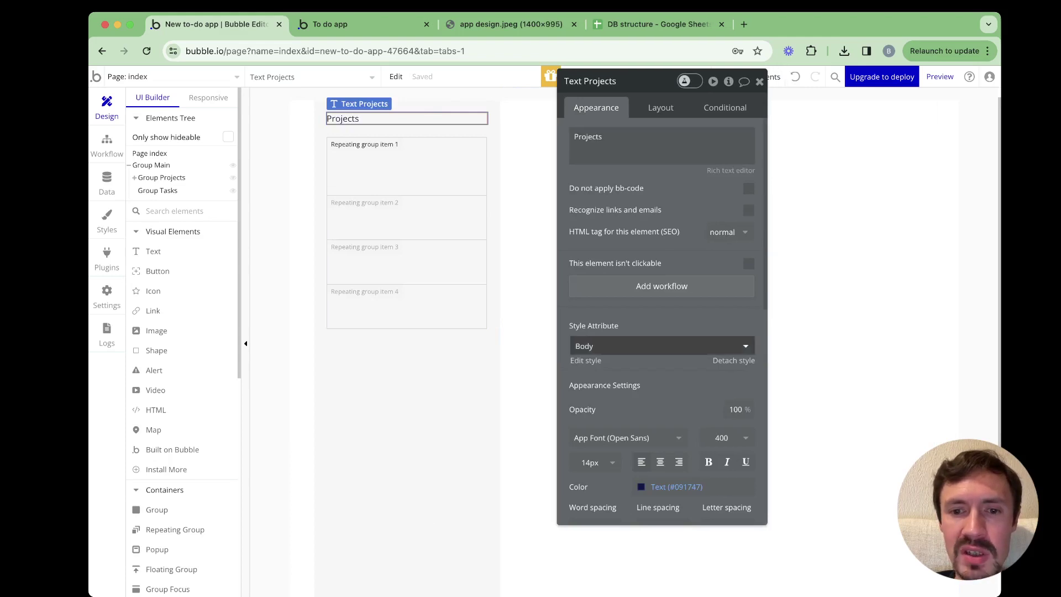
click(636, 346)
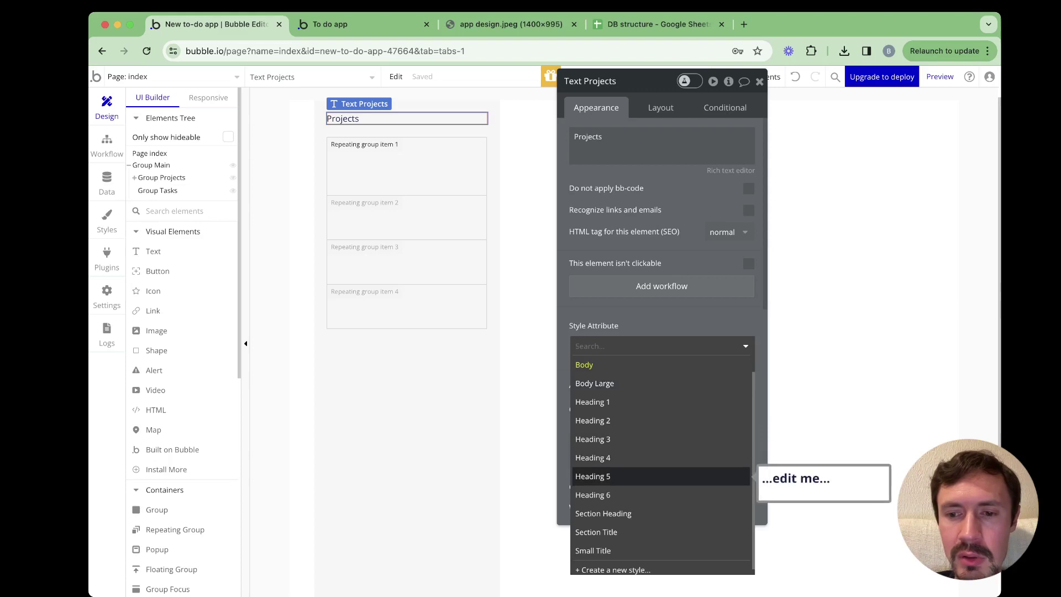
click(608, 477)
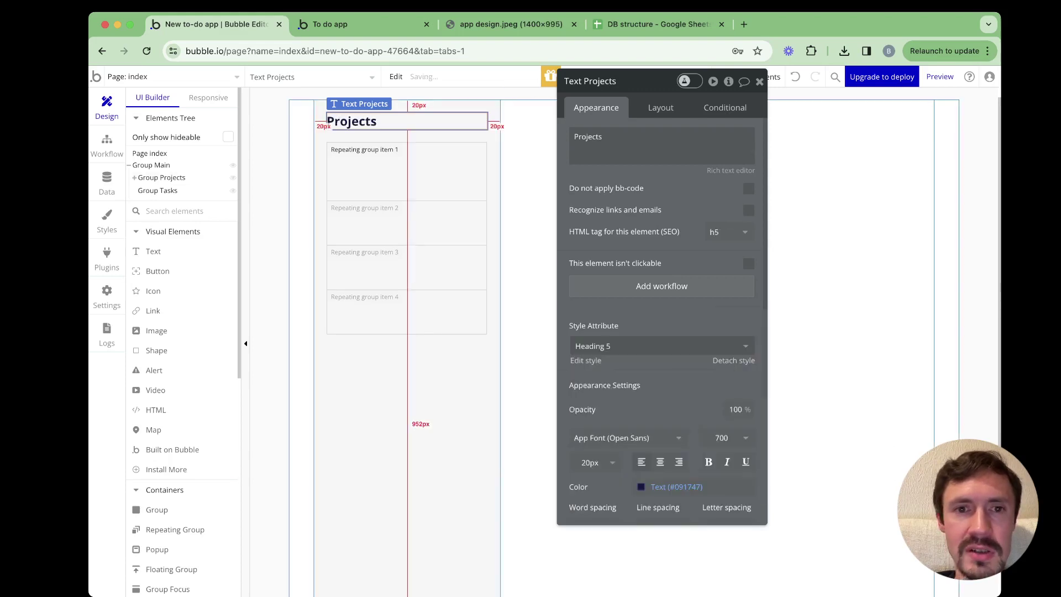
click(420, 376)
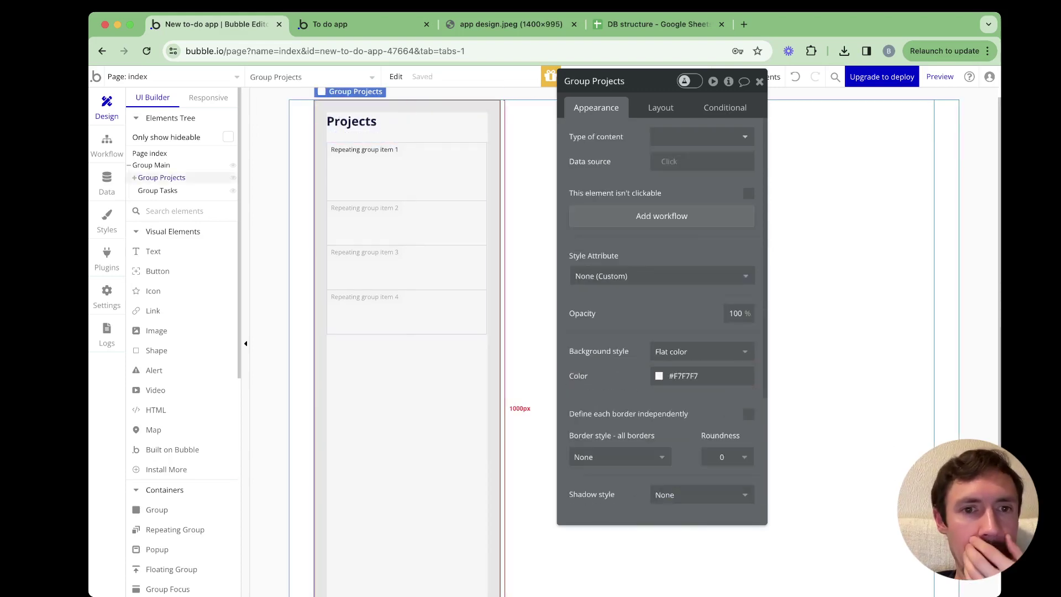
click(407, 238)
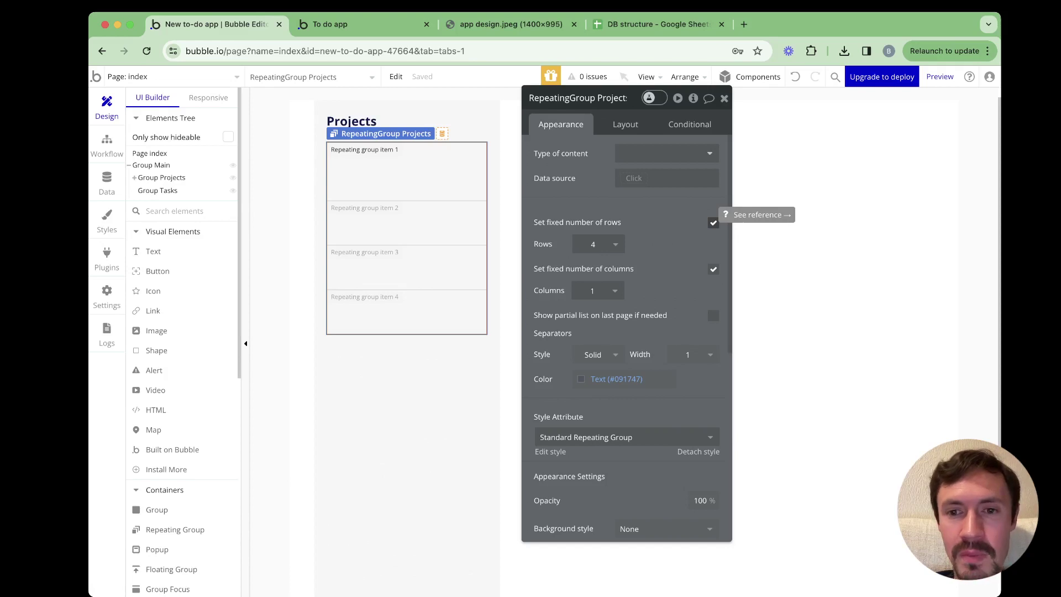
Turn off the fixed number of rows and set the minimum row height to 50
click(714, 222)
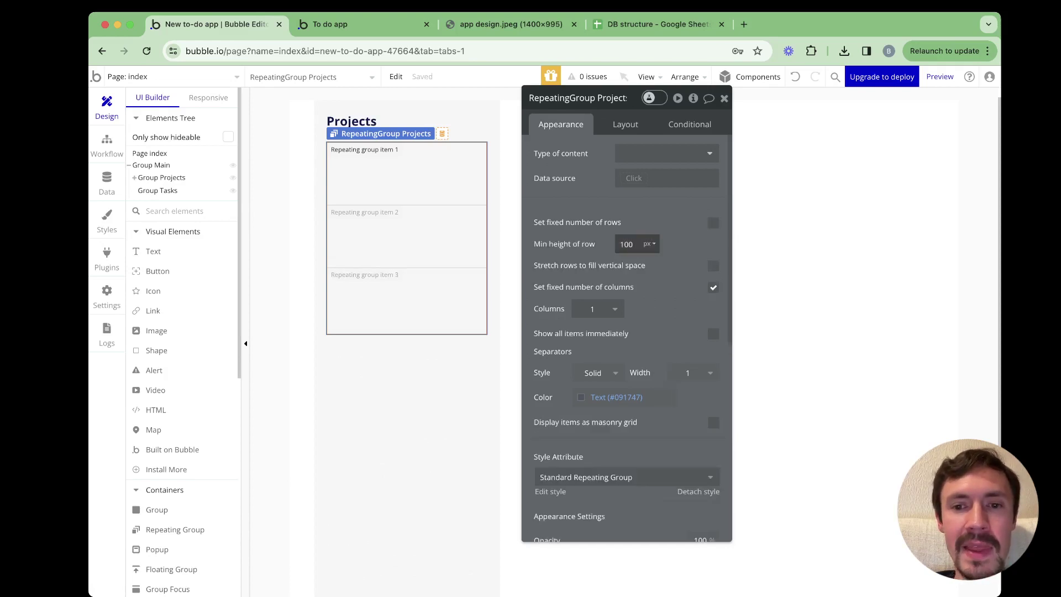
double_click(628, 244)
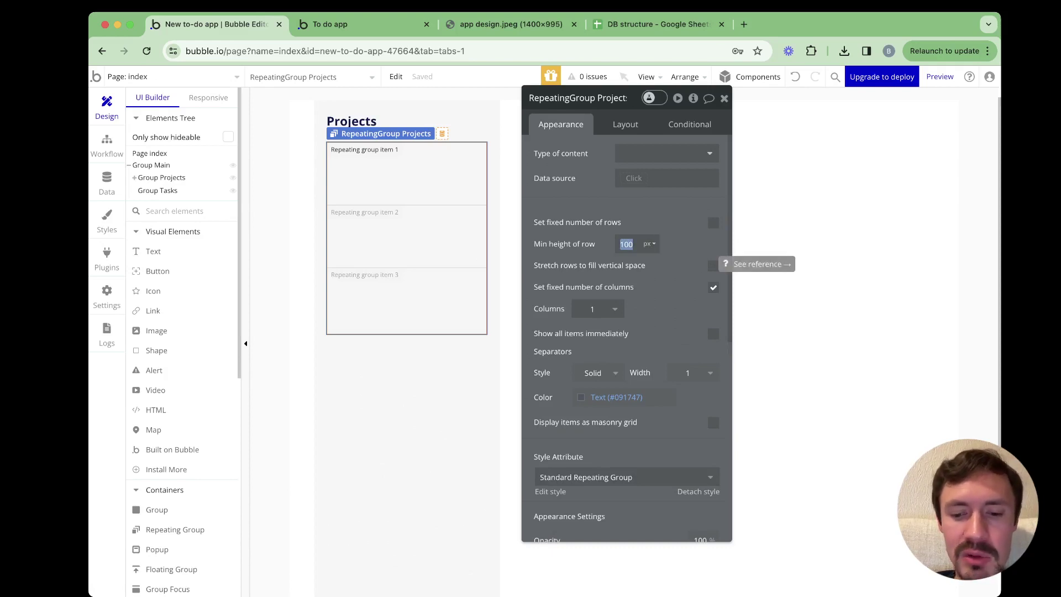
text(50)
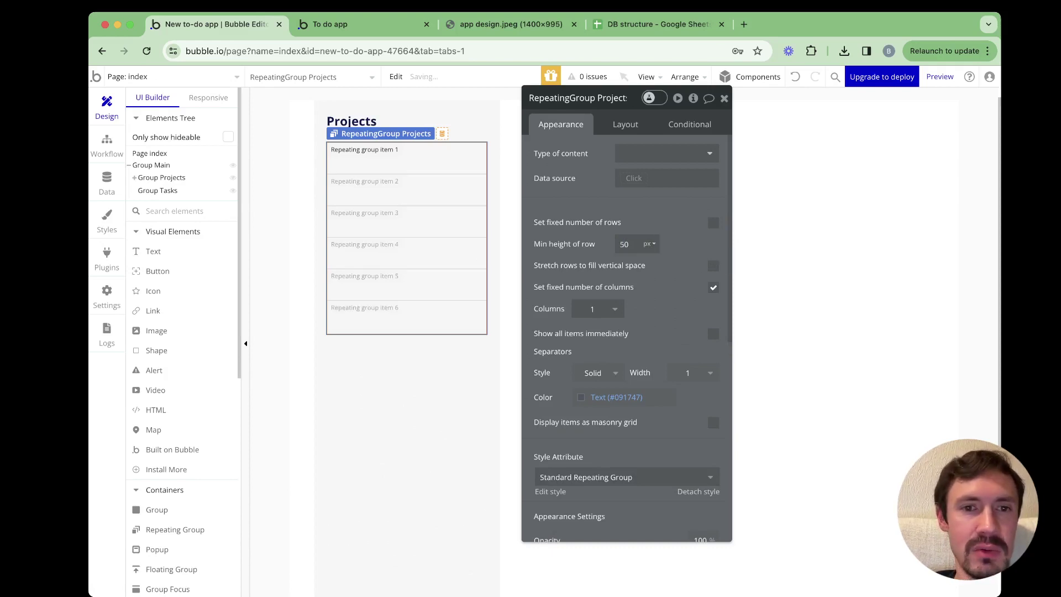
Compare against the running app preview and the design image, then return to the Bubble editor
key(ctrl+Tab)
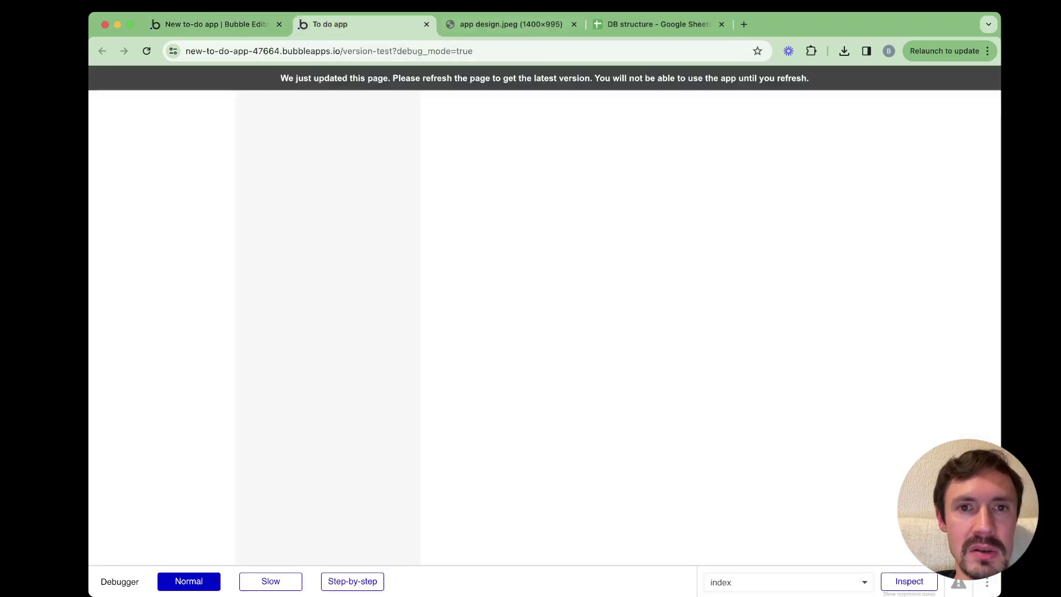
key(ctrl+Tab)
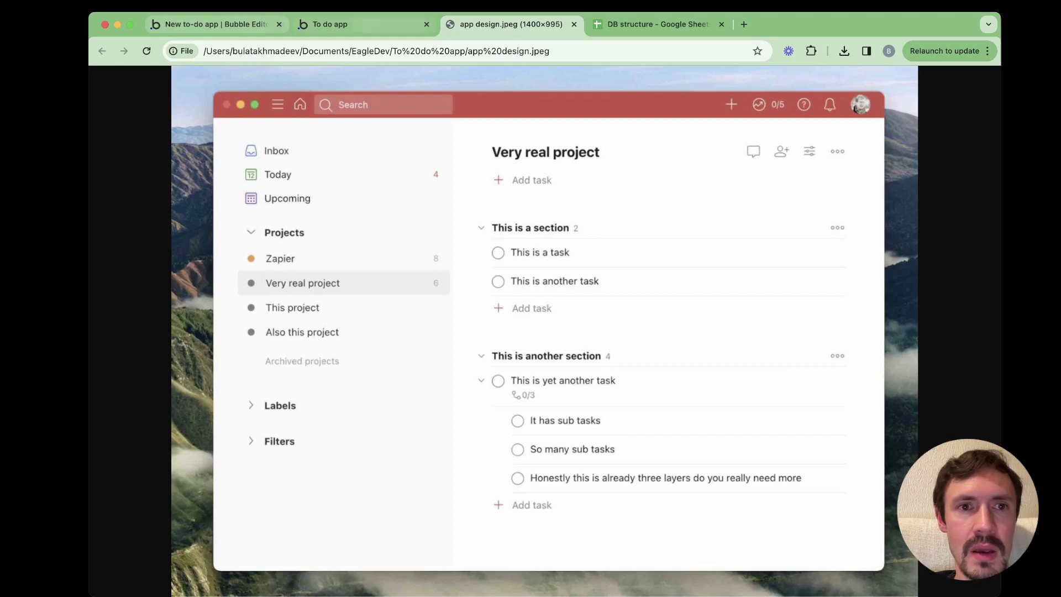
click(215, 24)
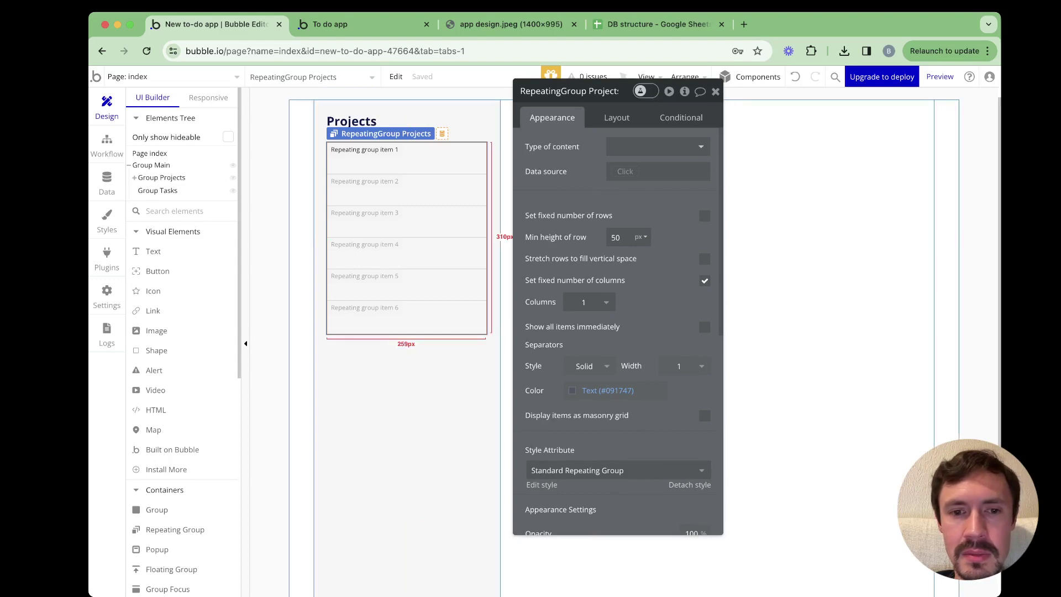
Give the repeating group a 700 px maximum height and a 50 px minimum height
click(617, 118)
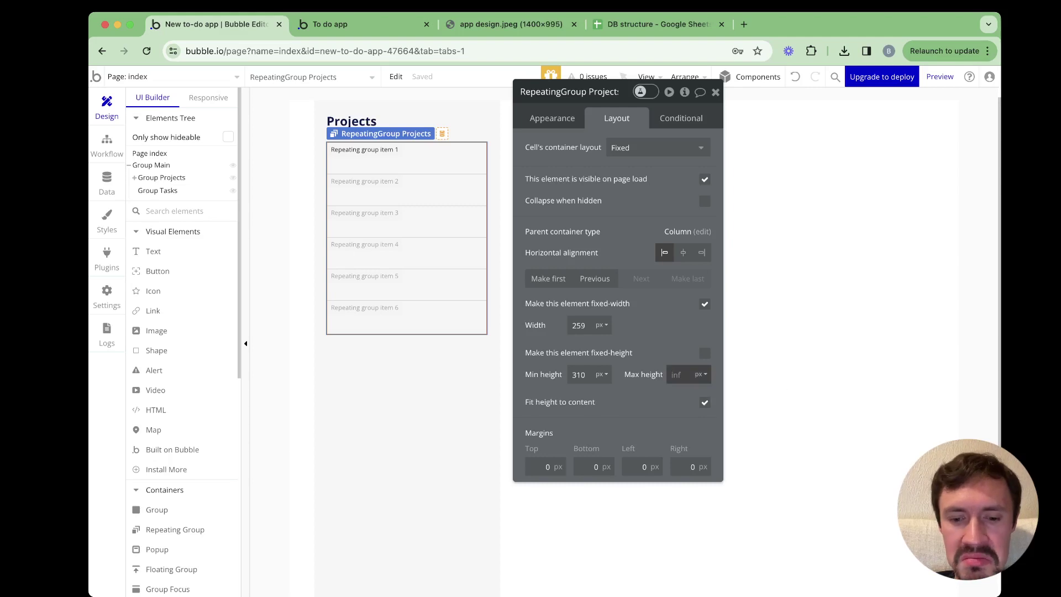
text(60)
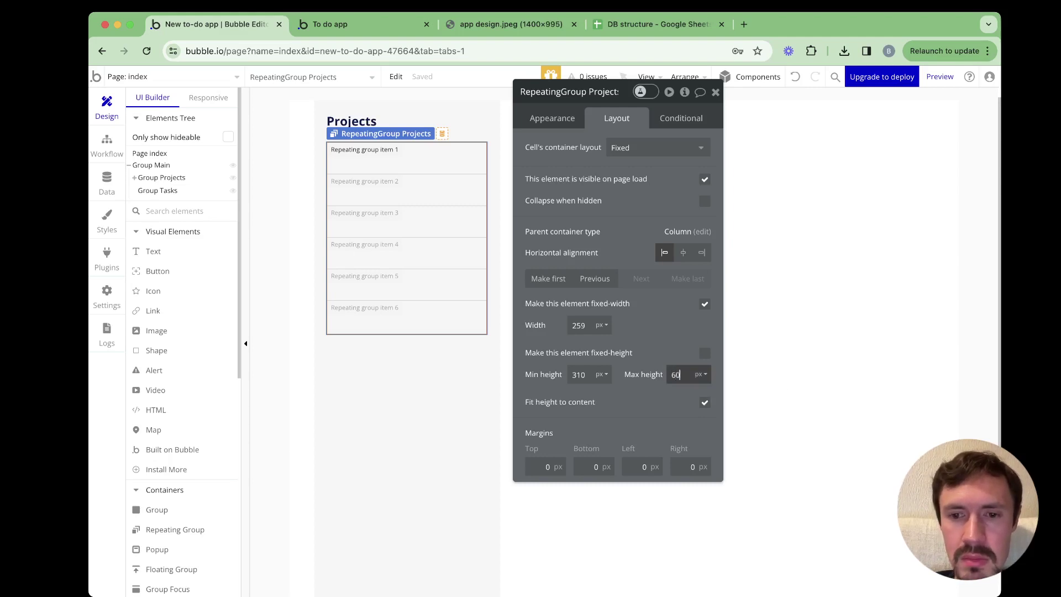
key(BackSpace)
key(BackSpace)
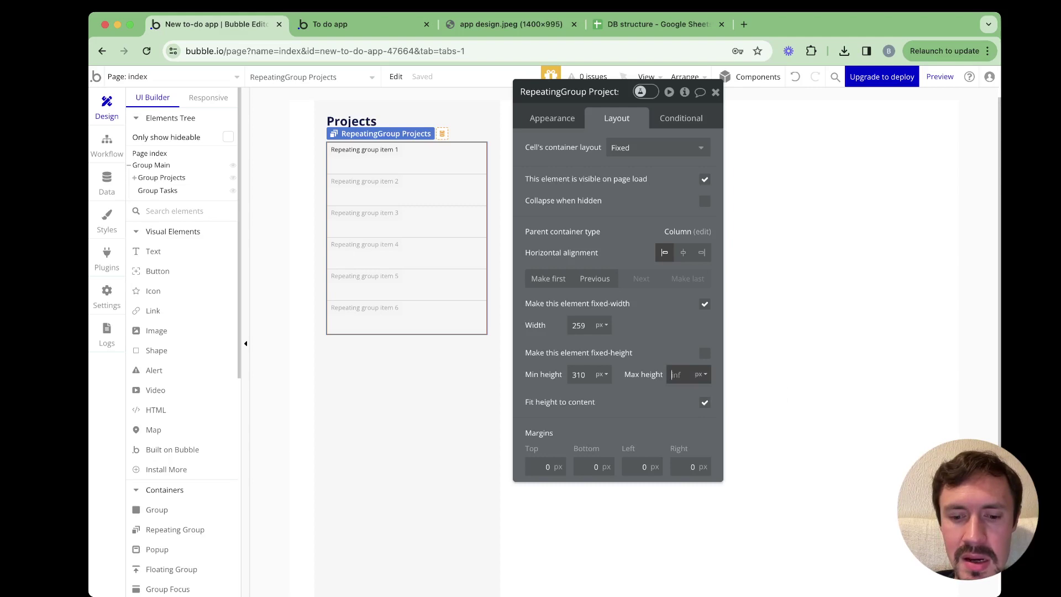
text(700)
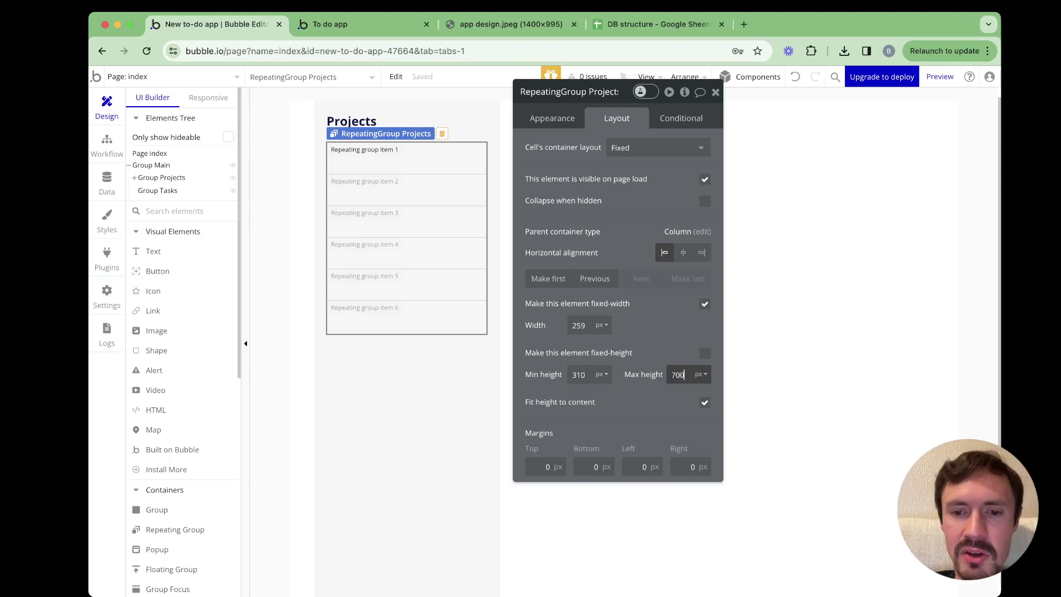
key(Return)
double_click(578, 375)
key(BackSpace)
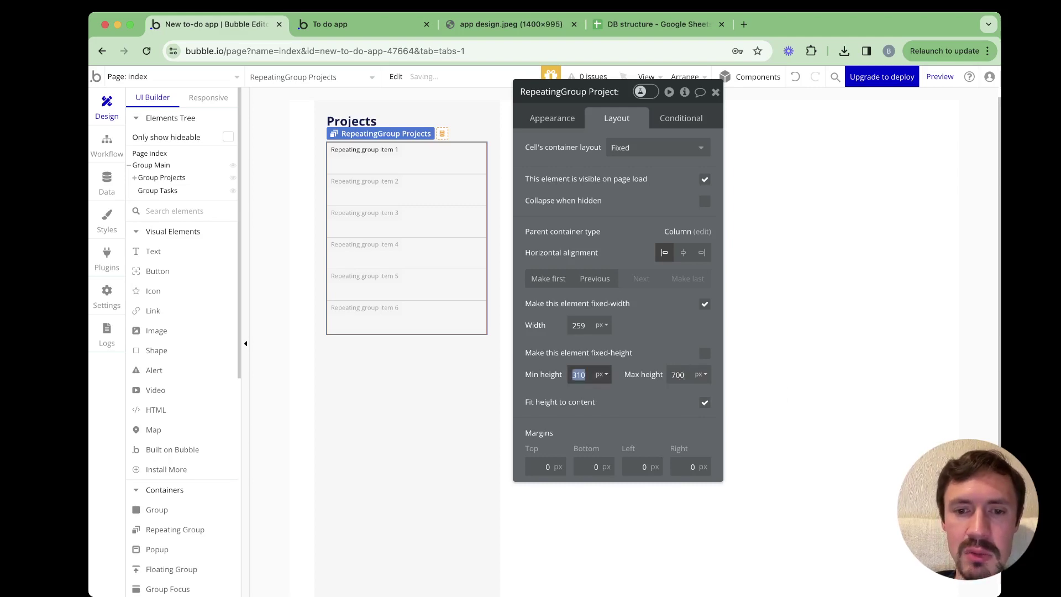
key(Return)
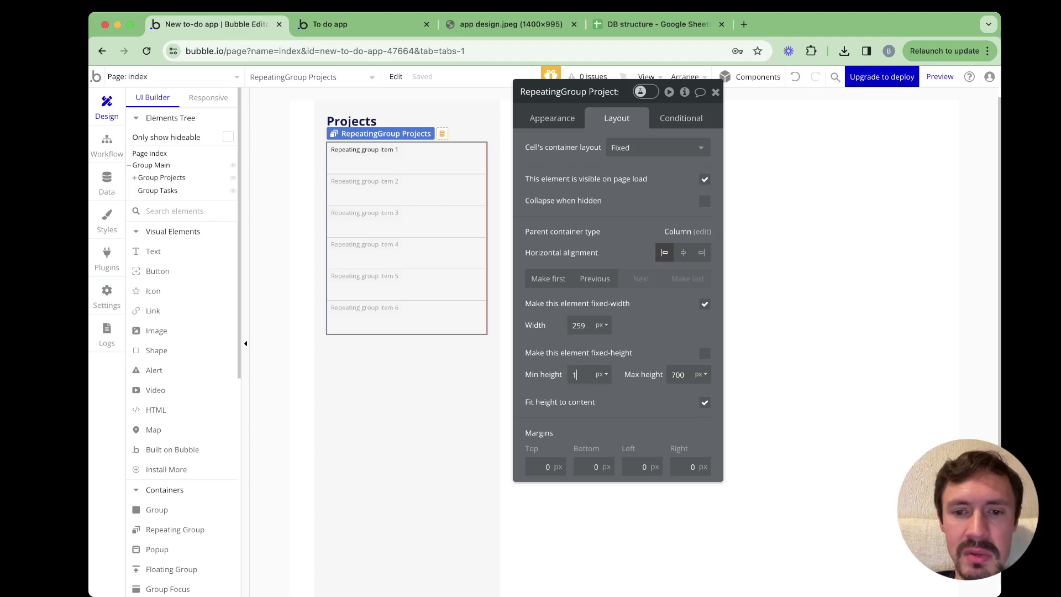
text(50)
key(Return)
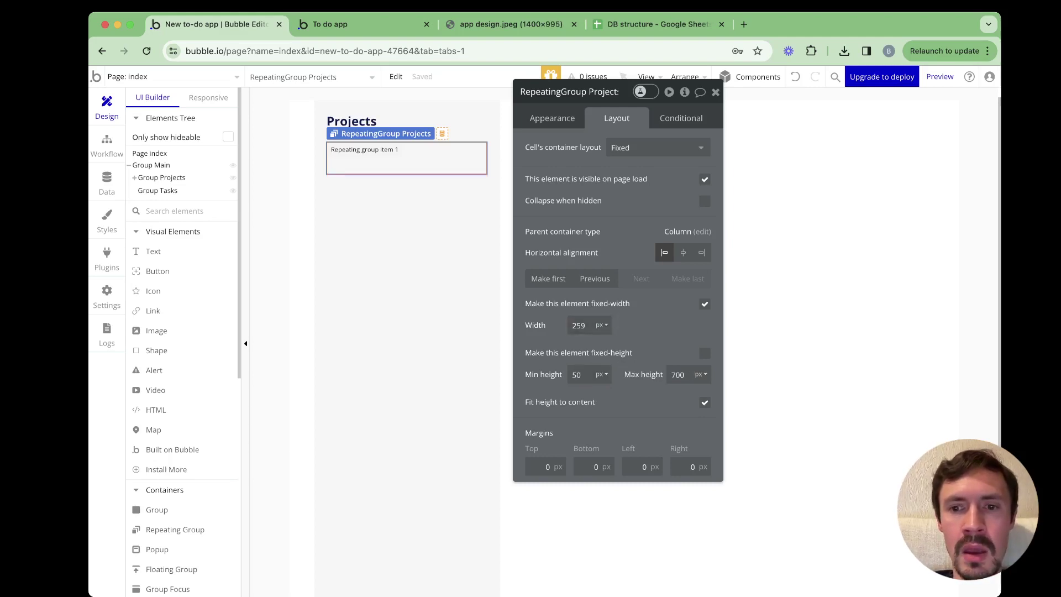
Make the width non-fixed with minimum width 0, and set the cell layout to Row
click(704, 304)
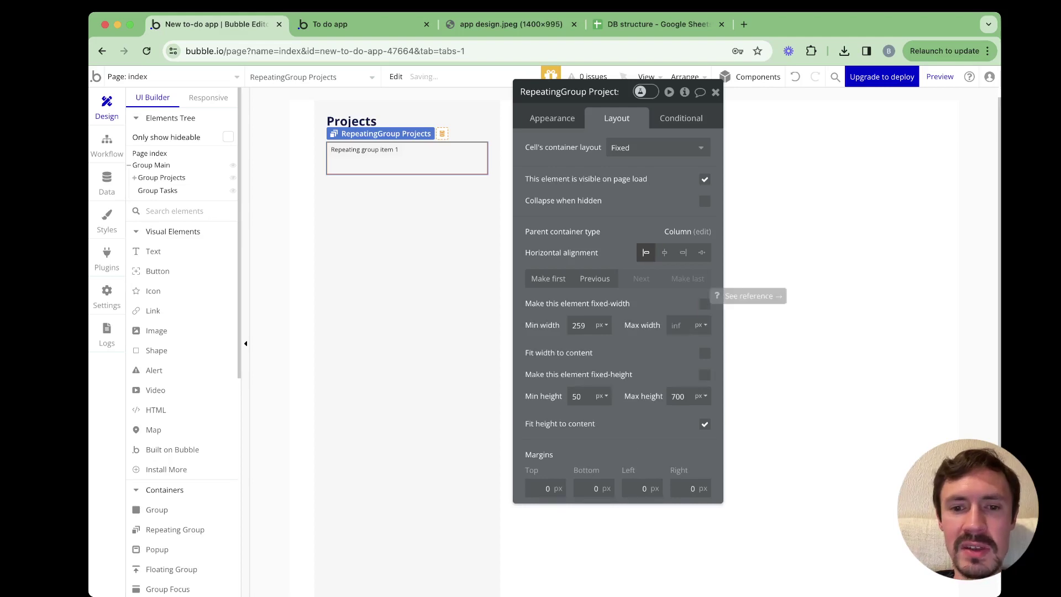
double_click(579, 325)
text(0)
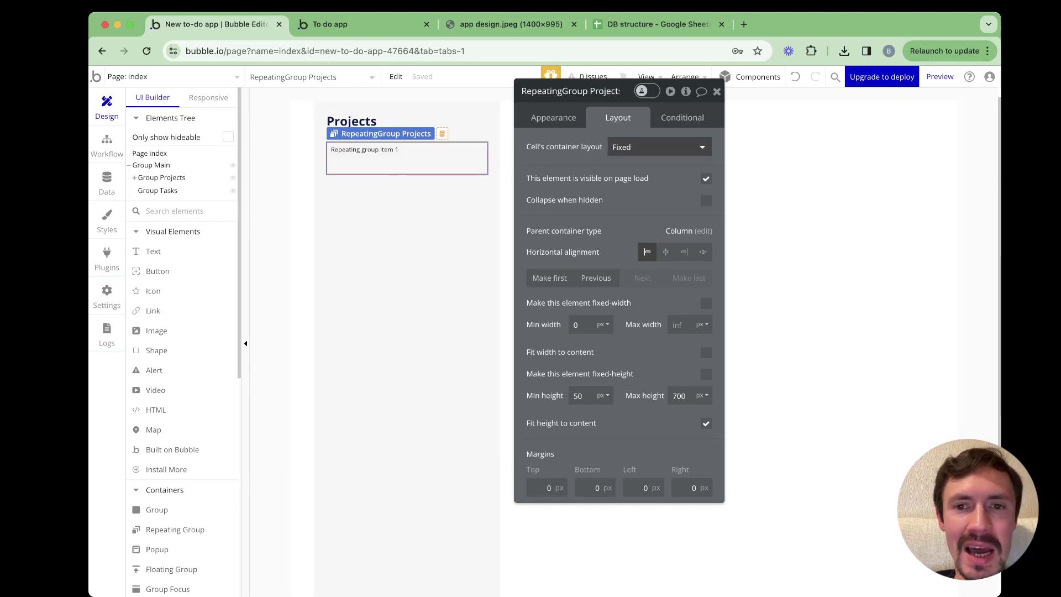
click(658, 147)
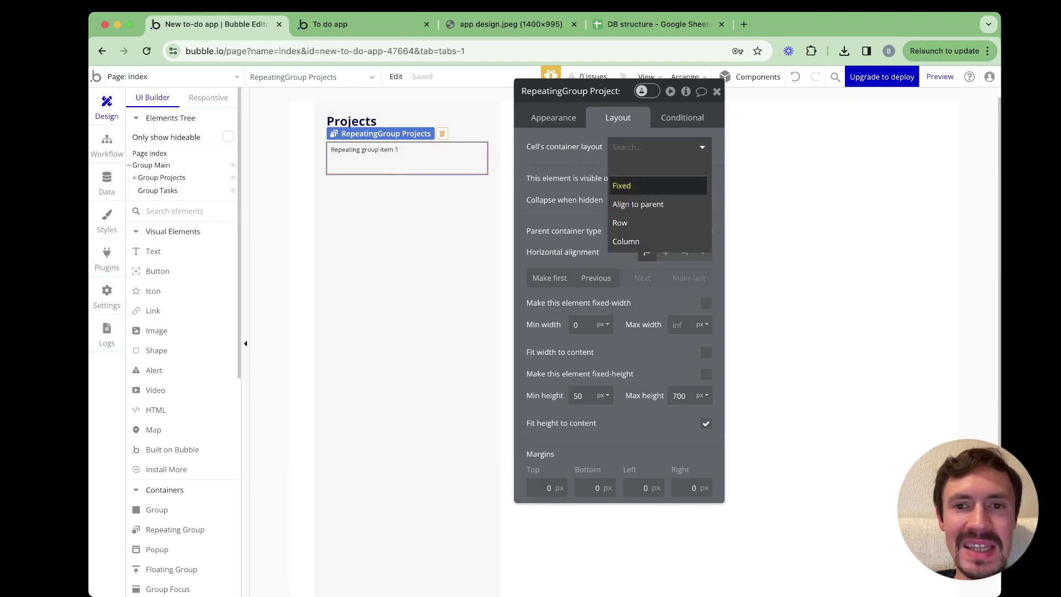
key(Down)
key(Down)
key(Down)
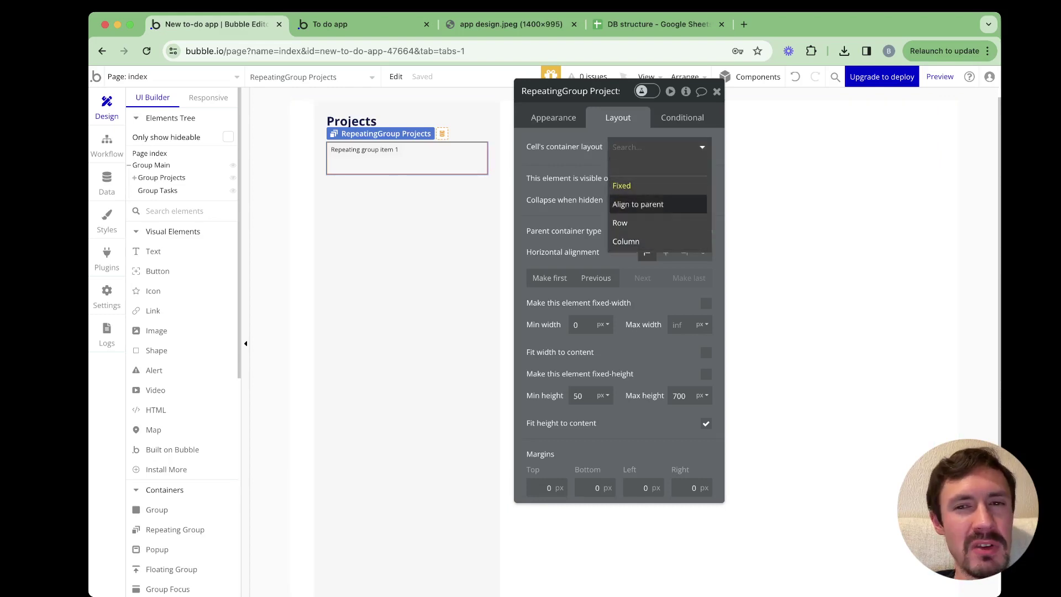
key(Up)
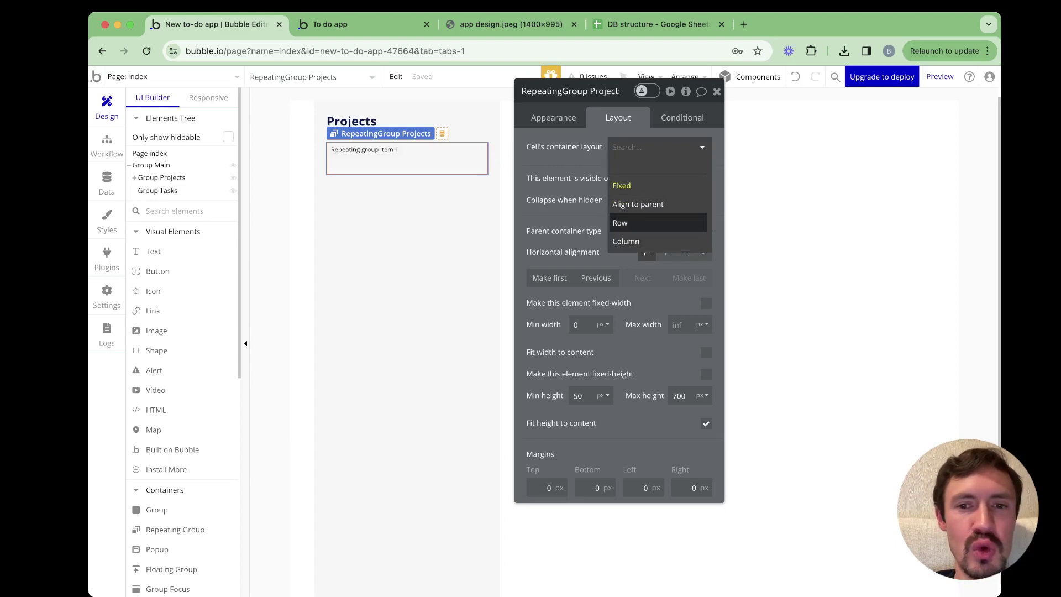
key(Return)
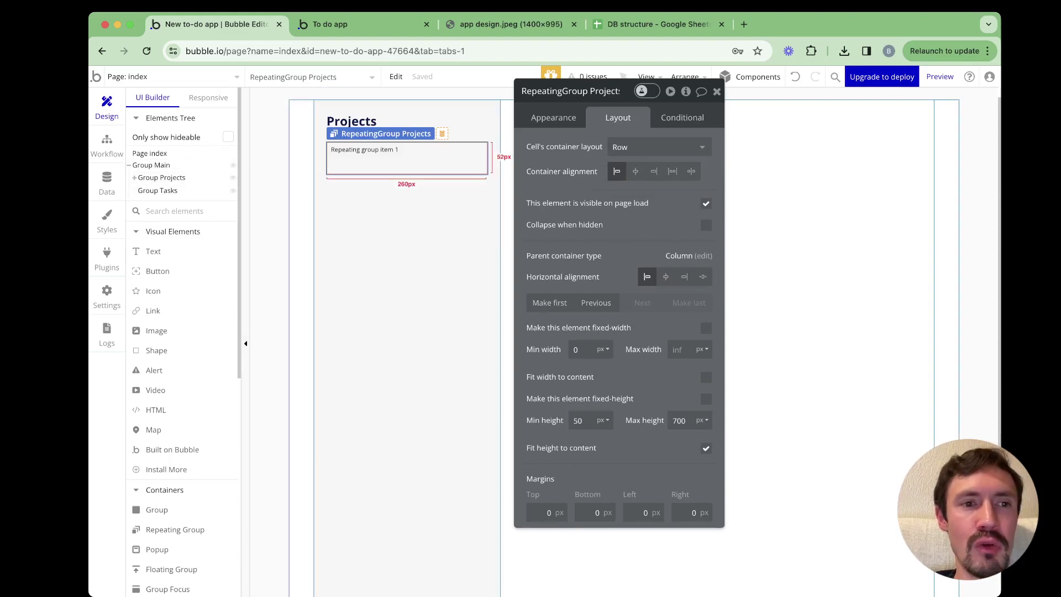
Locate the repeating group in the elements tree and bring up its Appearance settings
click(134, 178)
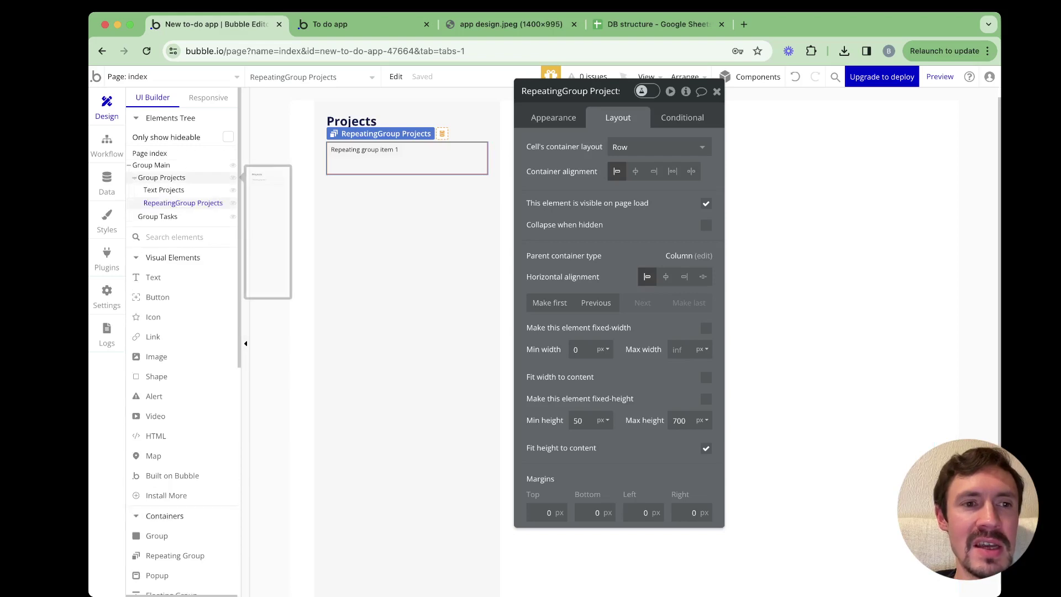
click(135, 177)
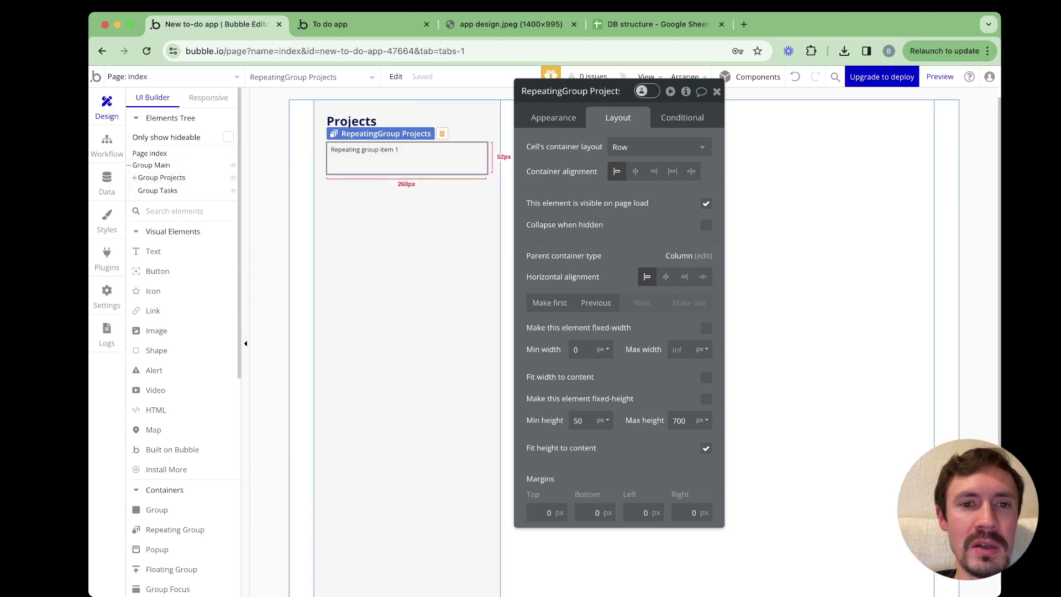
right_click(377, 165)
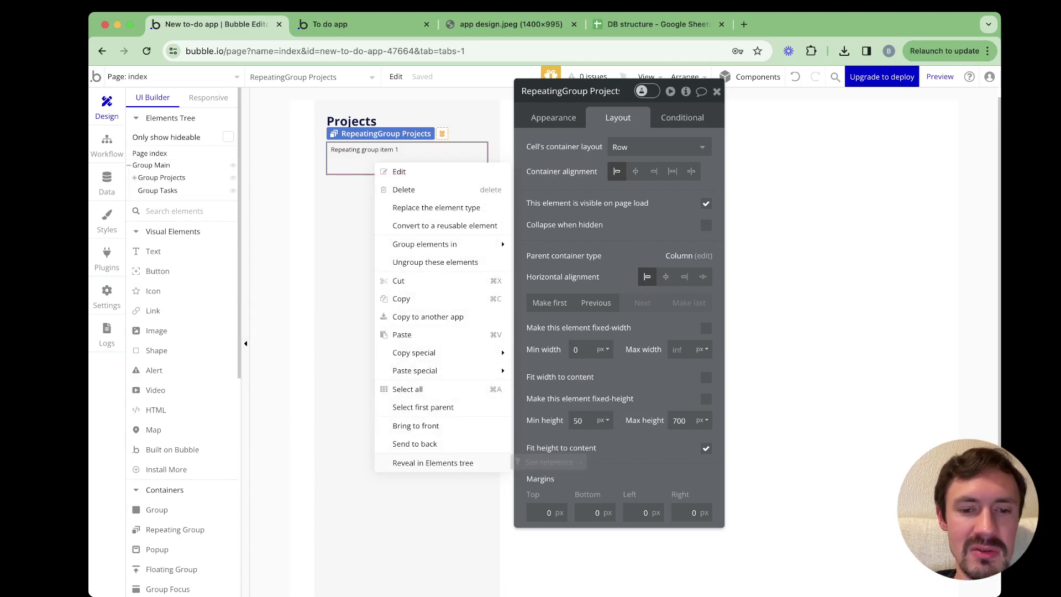
click(432, 463)
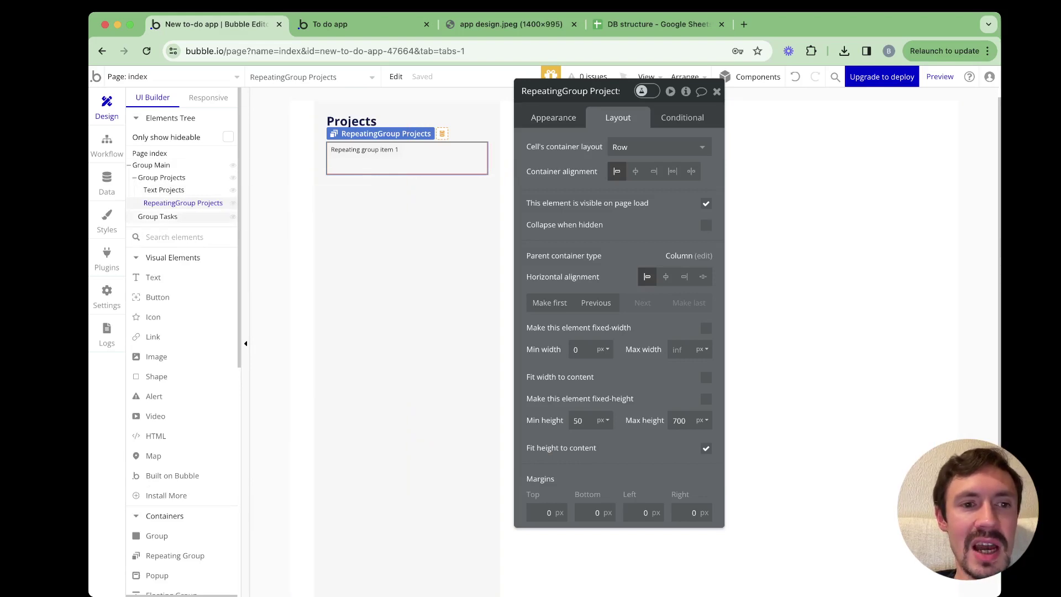
double_click(402, 134)
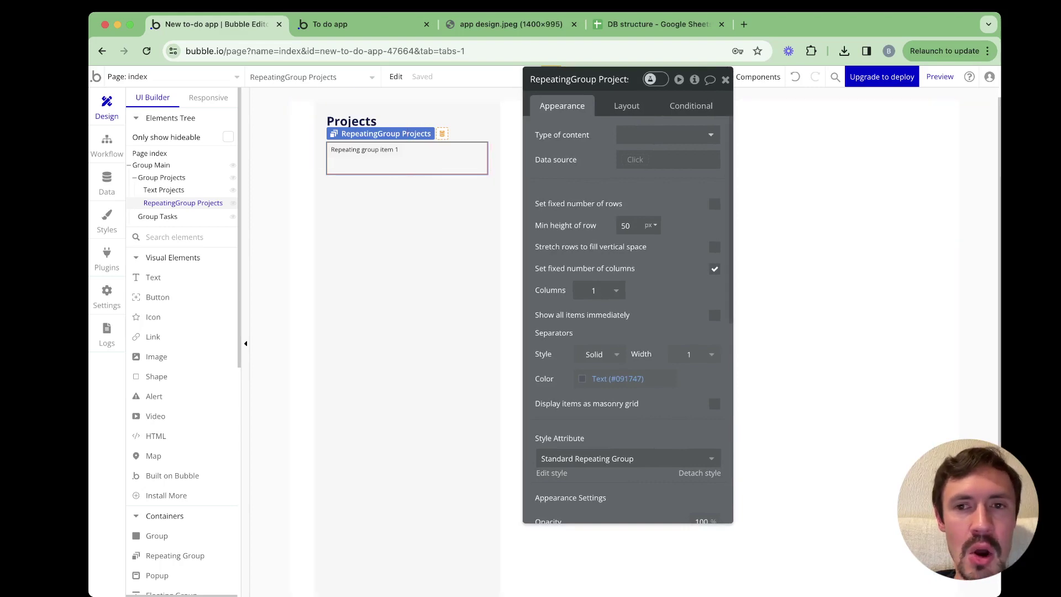
Set the content type to Project and the data source to 'Do a search for'
click(663, 135)
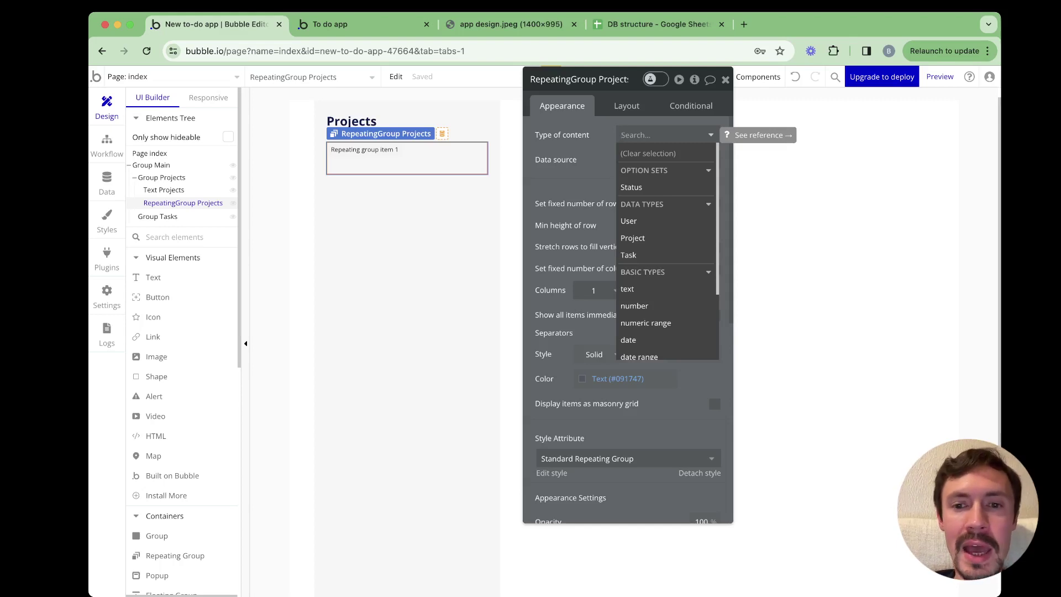
click(633, 238)
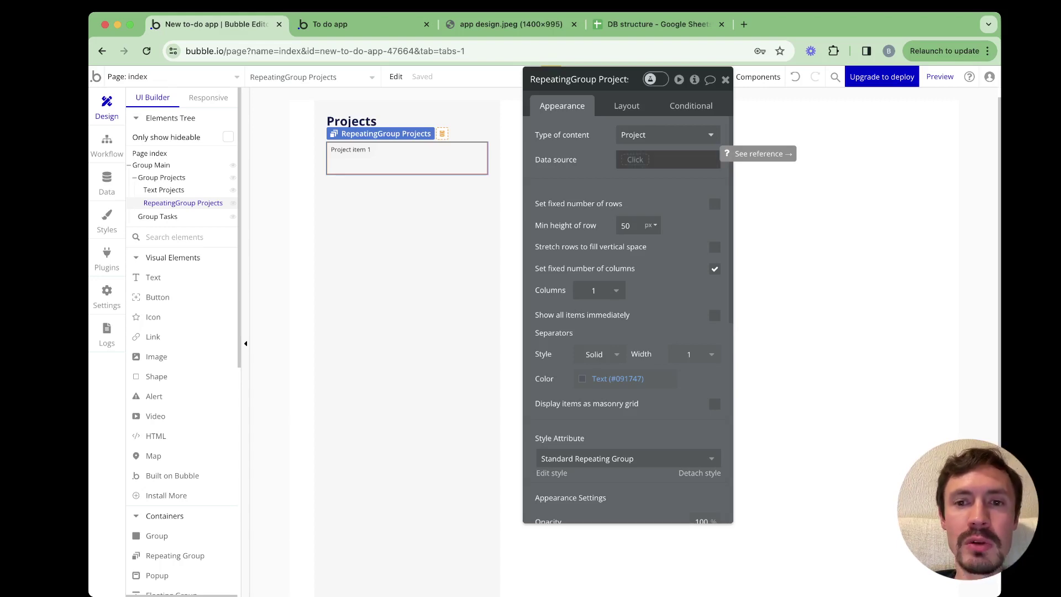
click(635, 159)
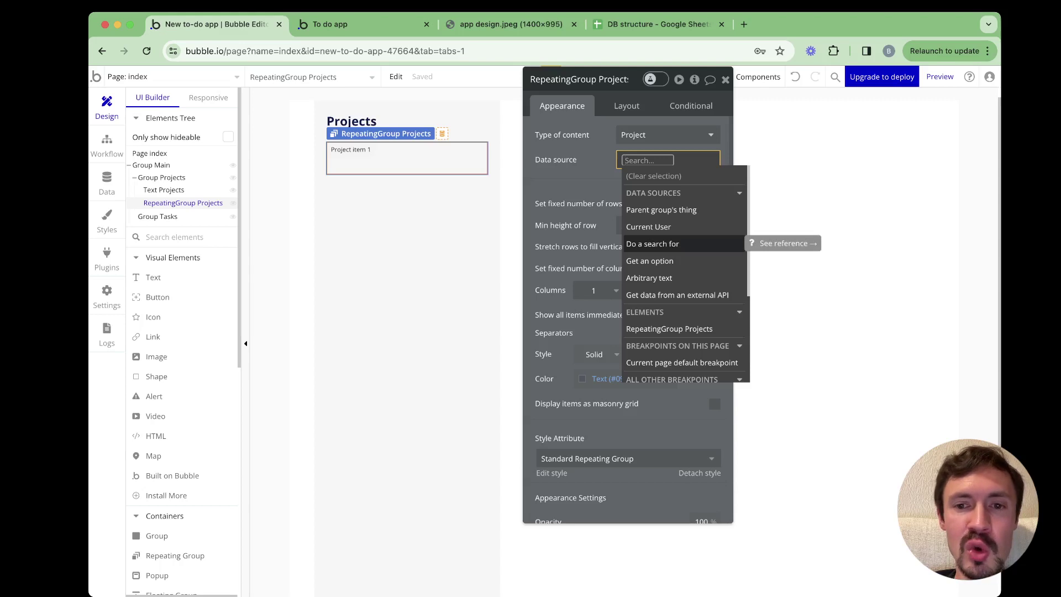
click(658, 244)
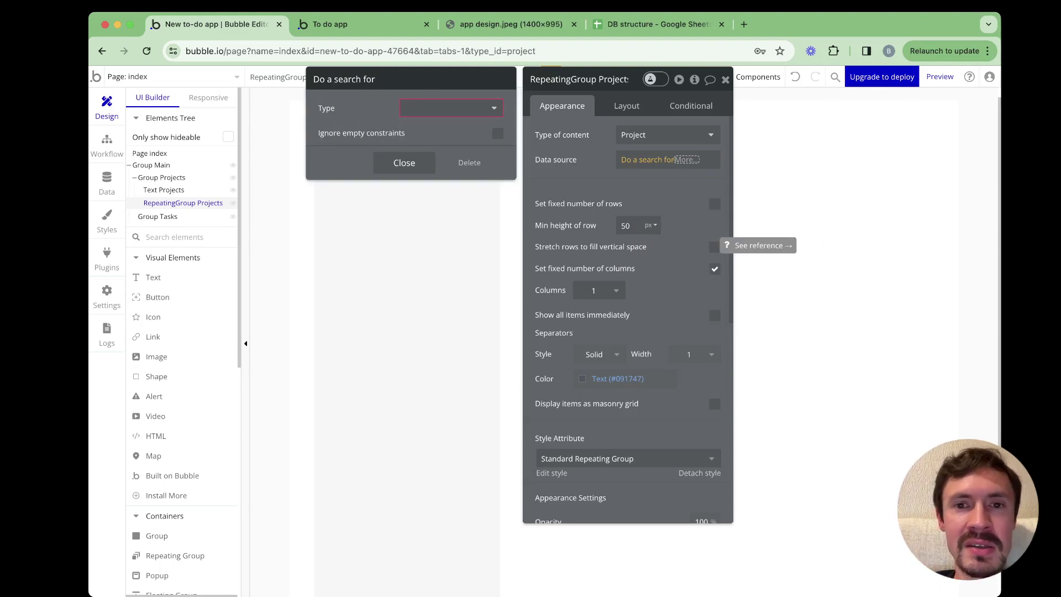
Search for Project items with the constraint Created By = Current User
click(451, 108)
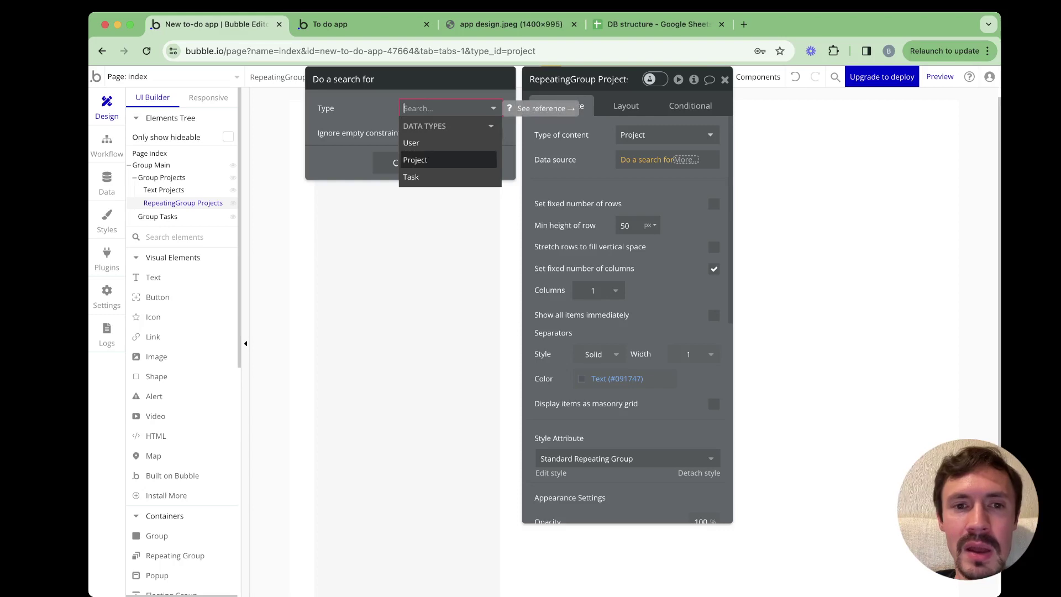
click(415, 160)
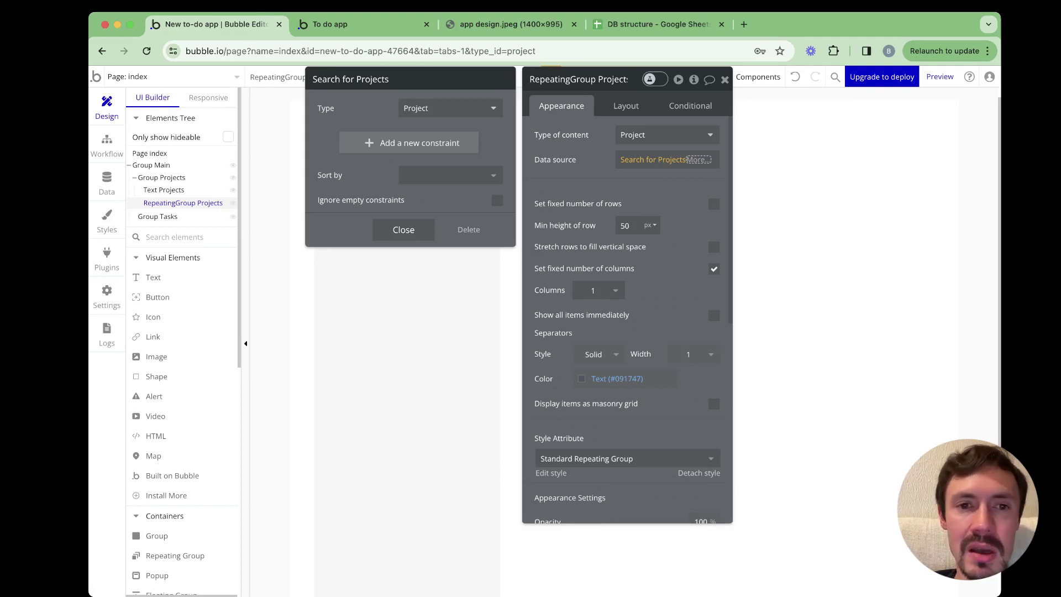
click(409, 143)
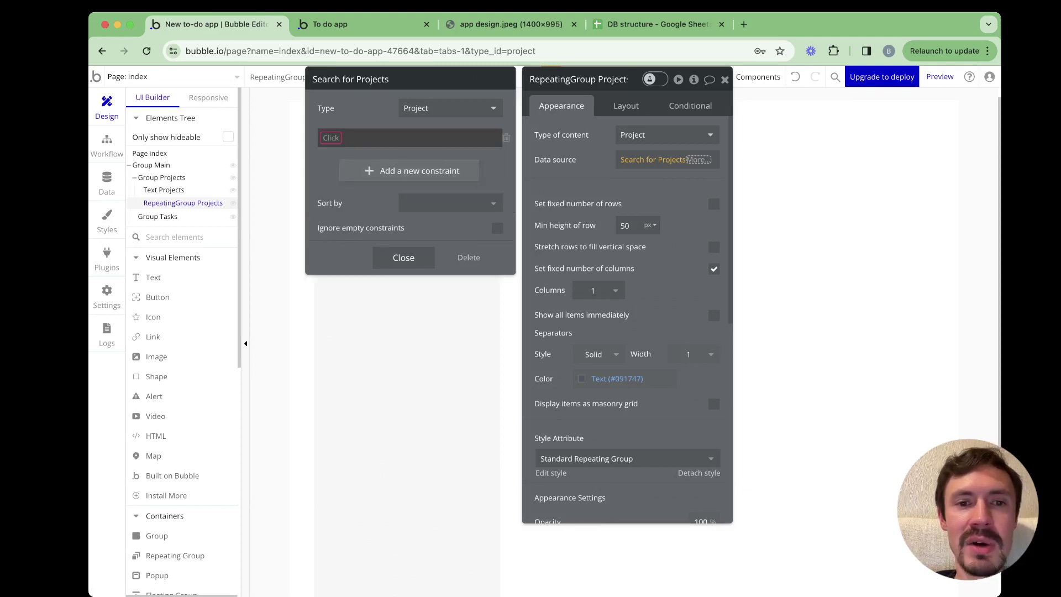
click(330, 138)
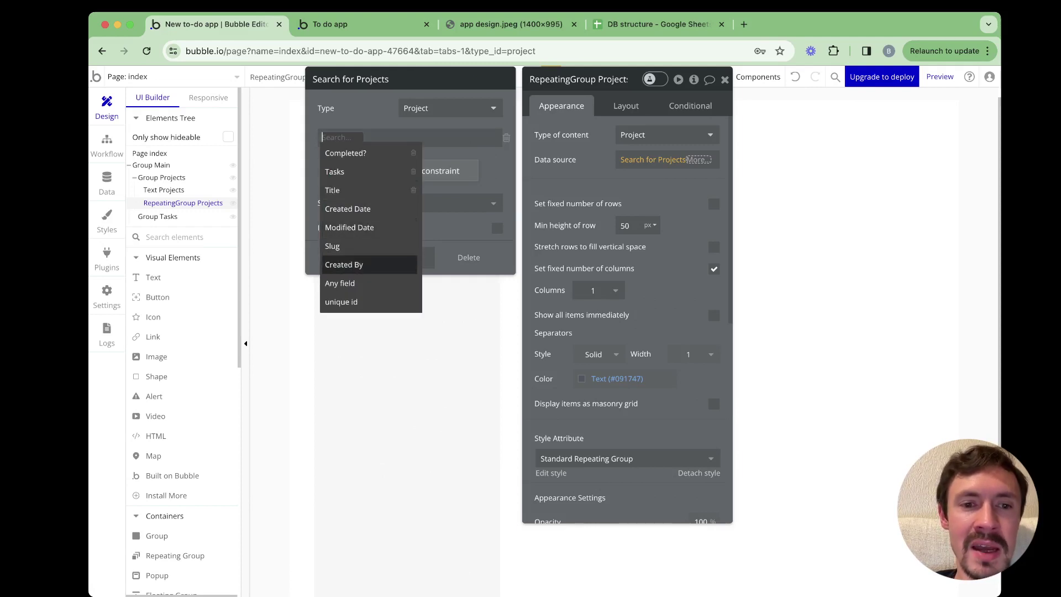
click(344, 264)
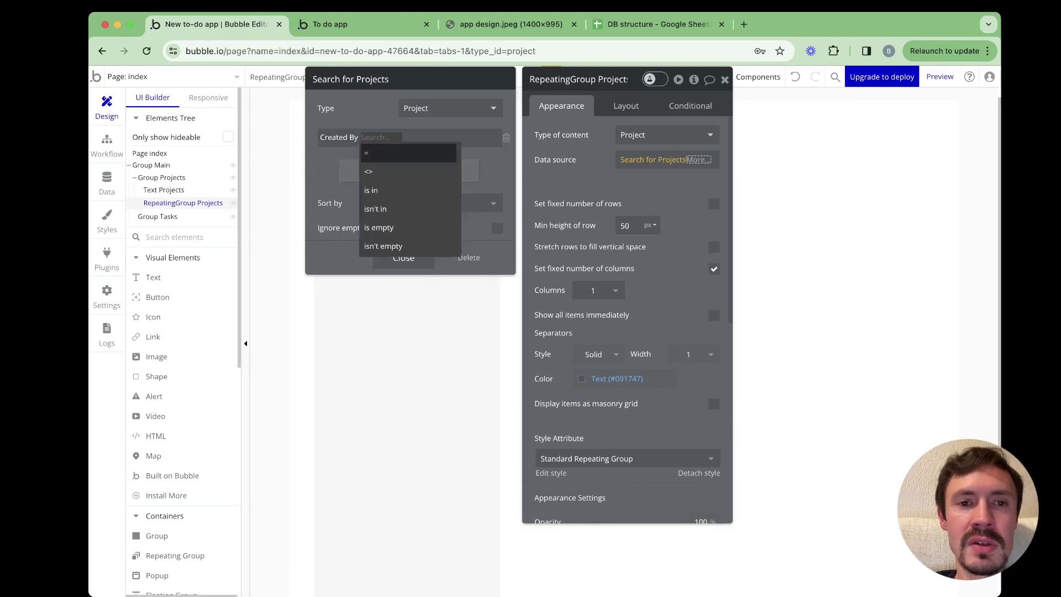
click(387, 152)
click(380, 138)
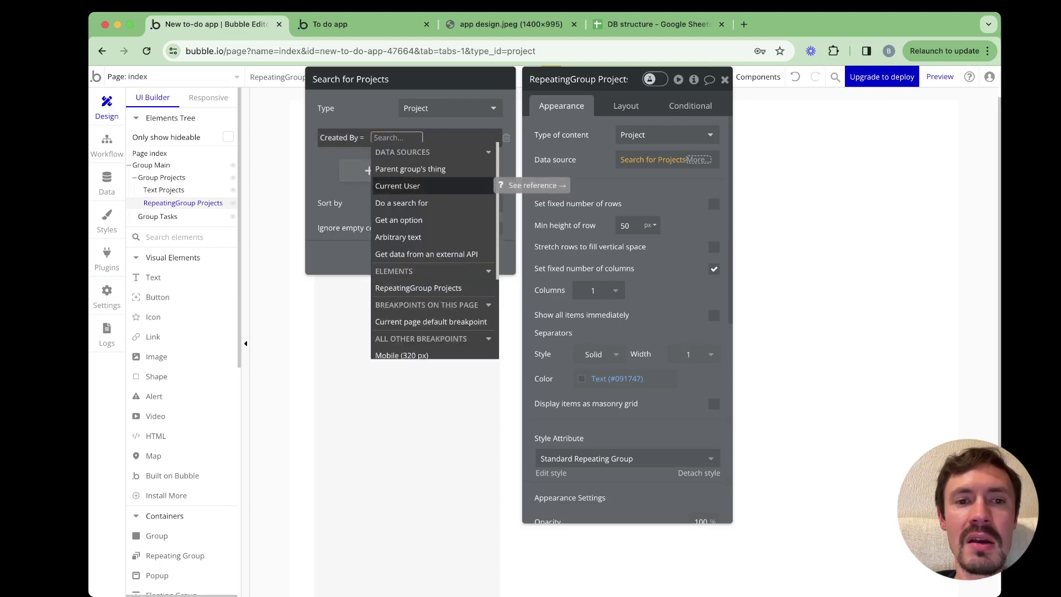
click(398, 186)
key(Escape)
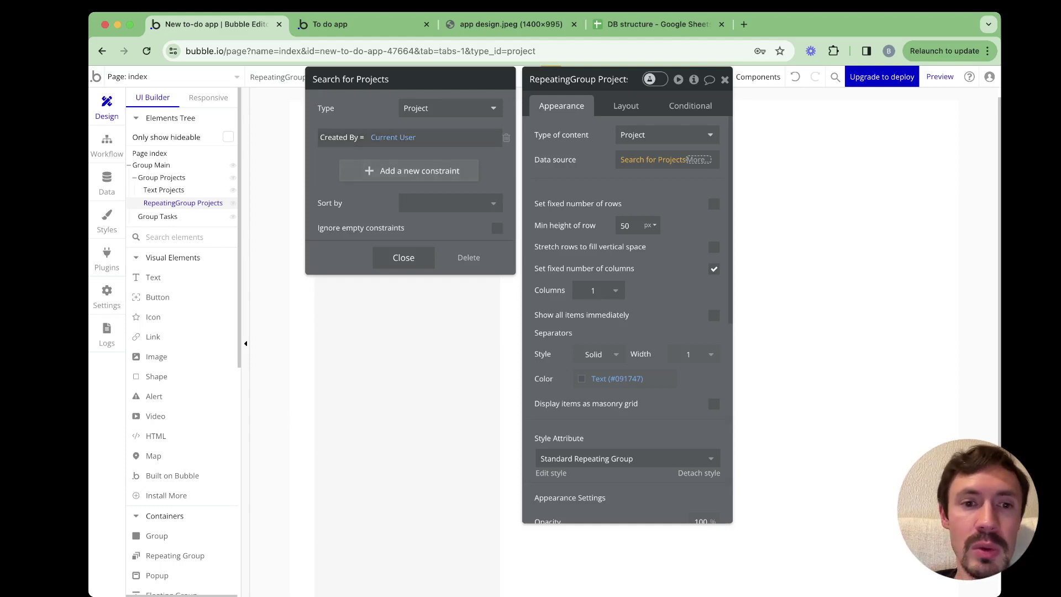
Sort the search by Title with Descending set to 'no'
click(450, 203)
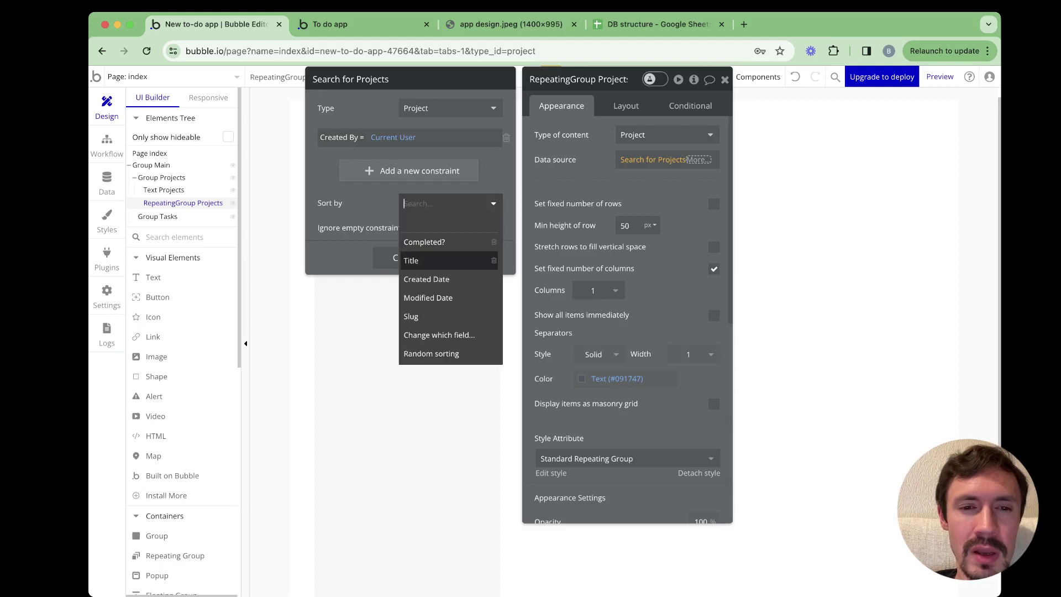
click(421, 260)
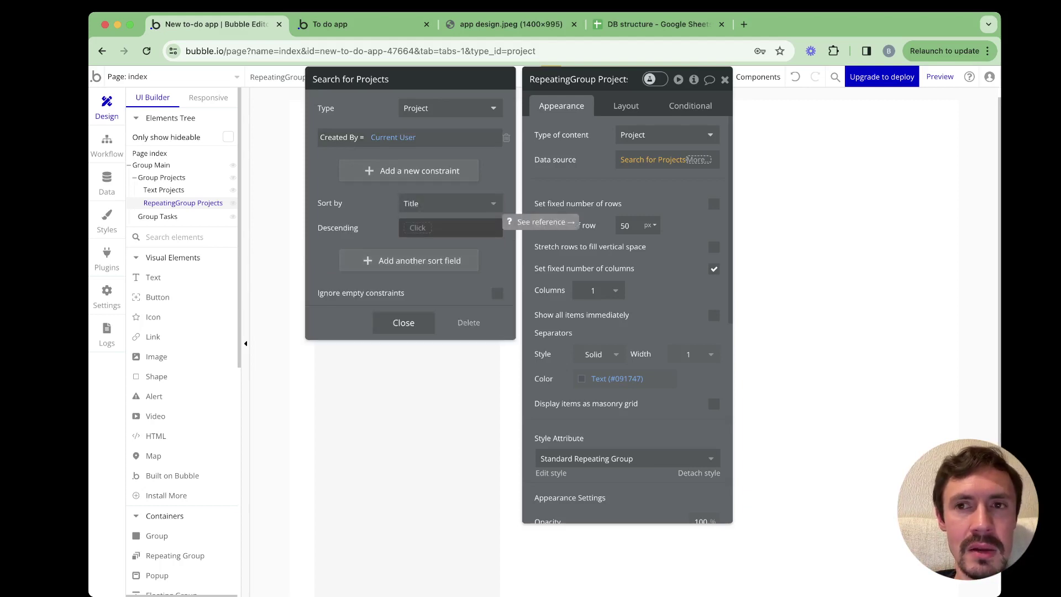
click(417, 228)
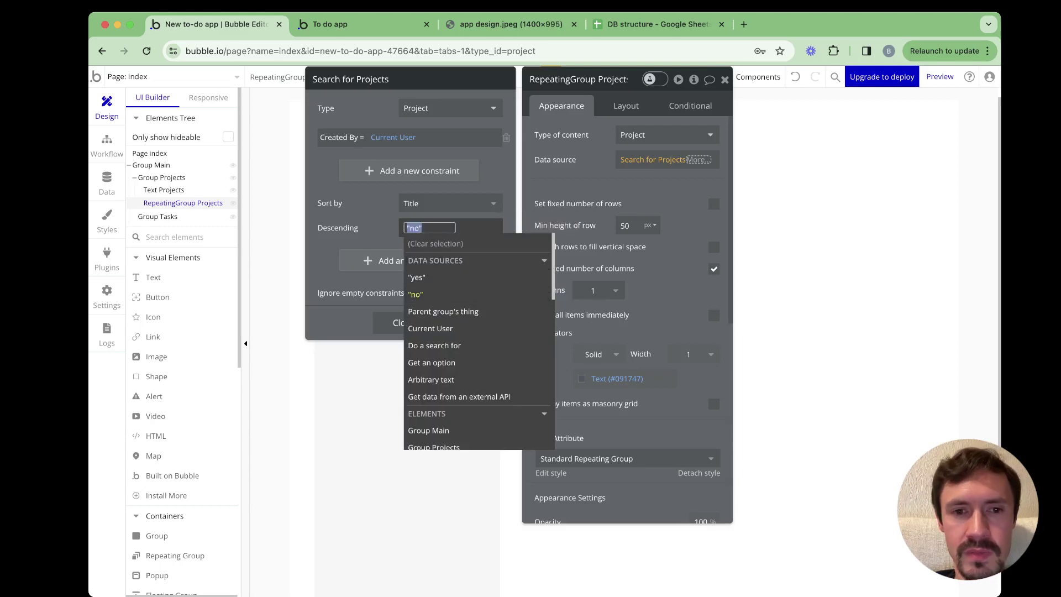
click(416, 295)
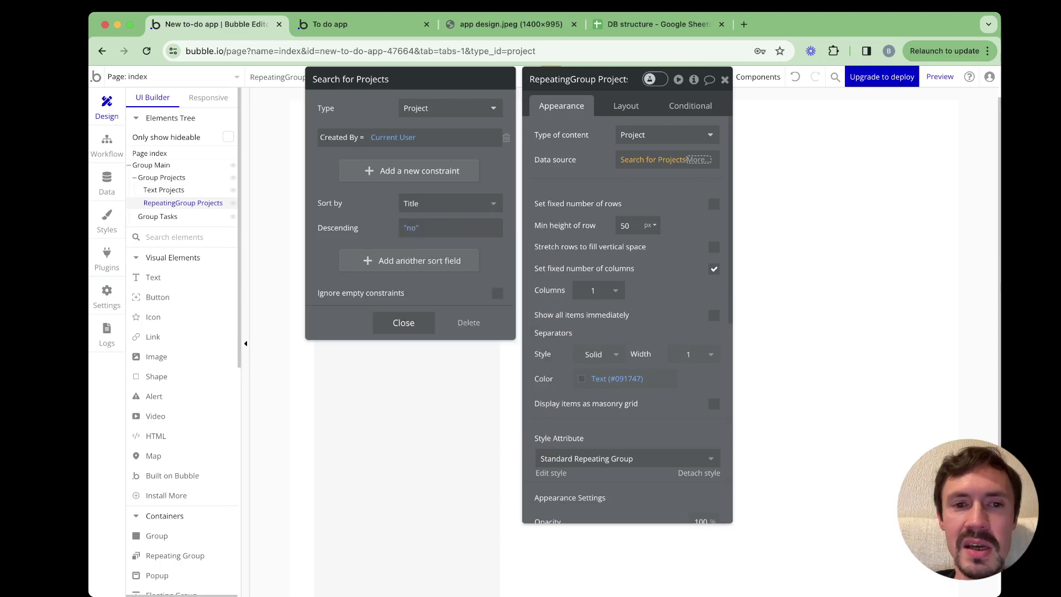
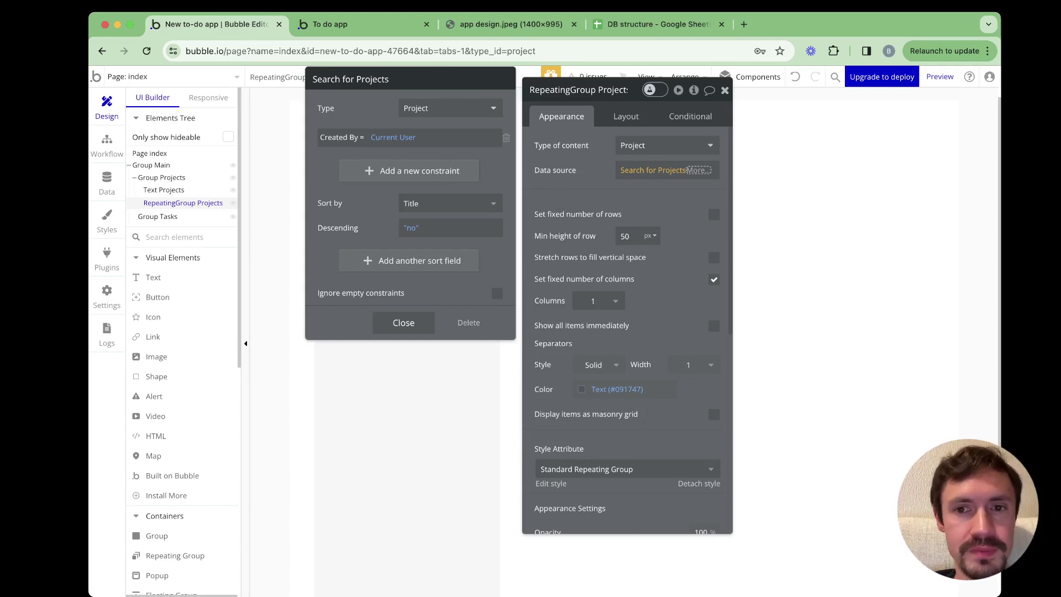
Close the project search settings, check the still-empty list in the preview, and pick the Text element
key(Escape)
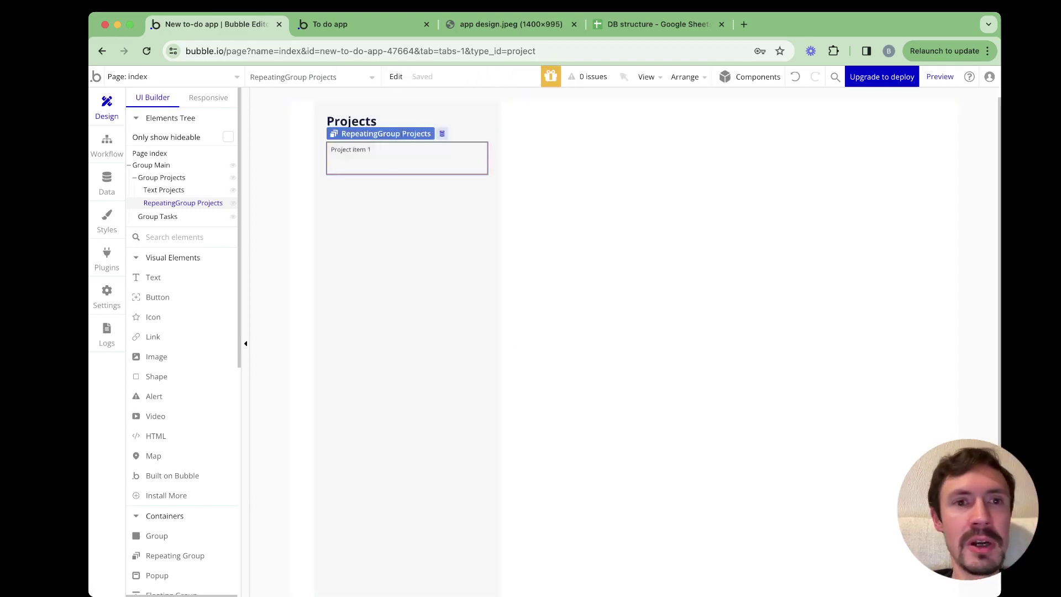
key(super+2)
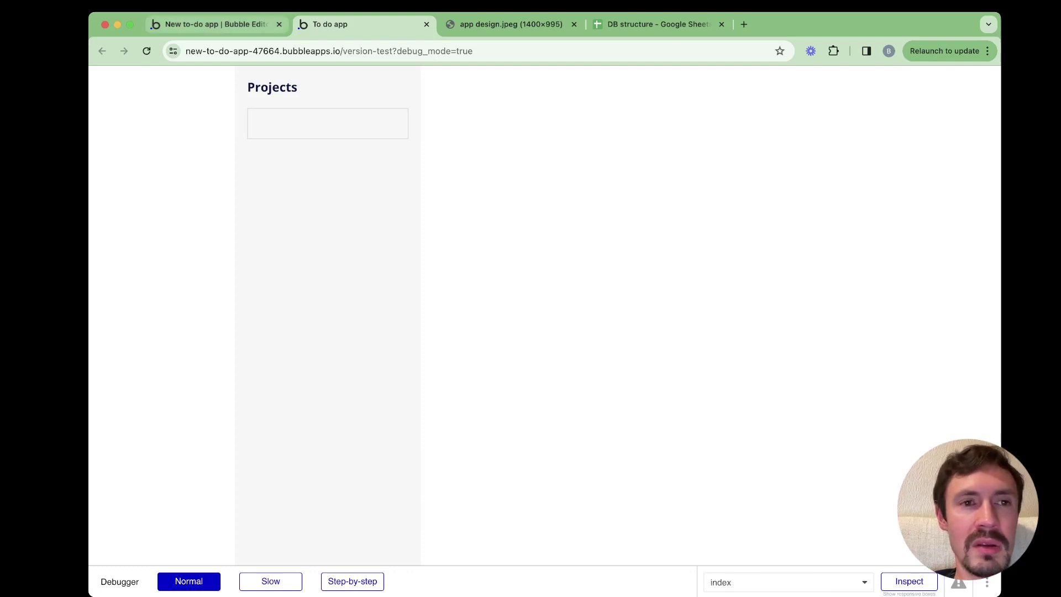
click(215, 25)
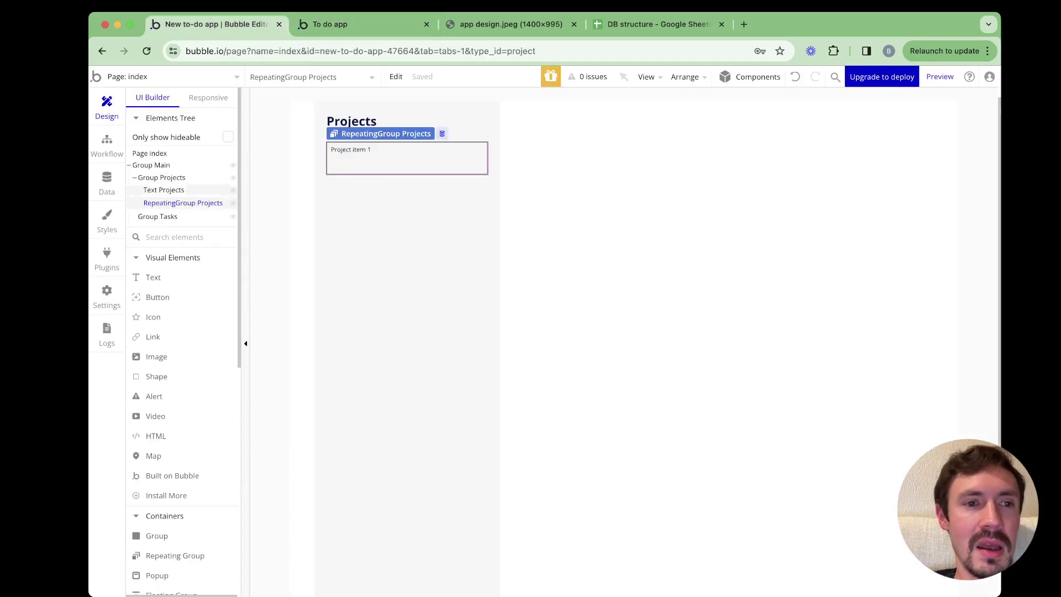
mouse_move(182, 203)
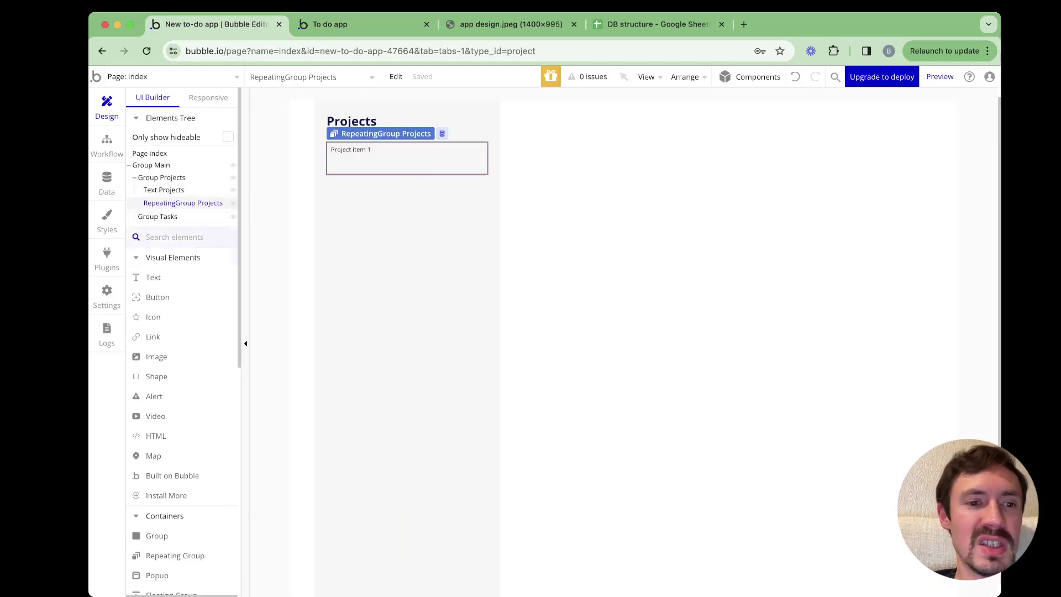
click(153, 277)
Place a Text element in the project list row and uncheck 'Make this element fixed-width'
click(331, 152)
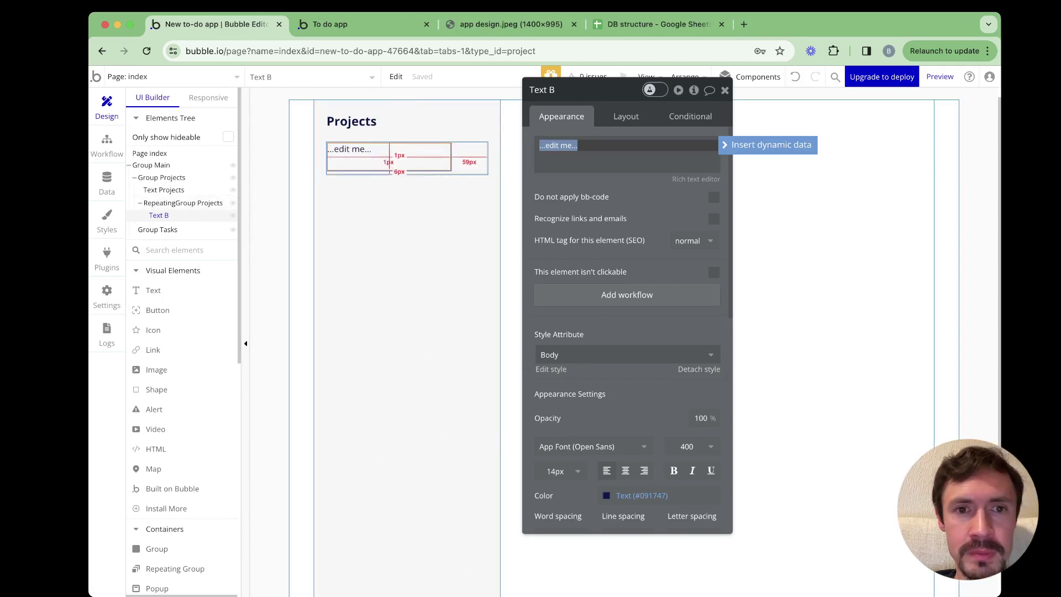
drag(592, 90, 579, 80)
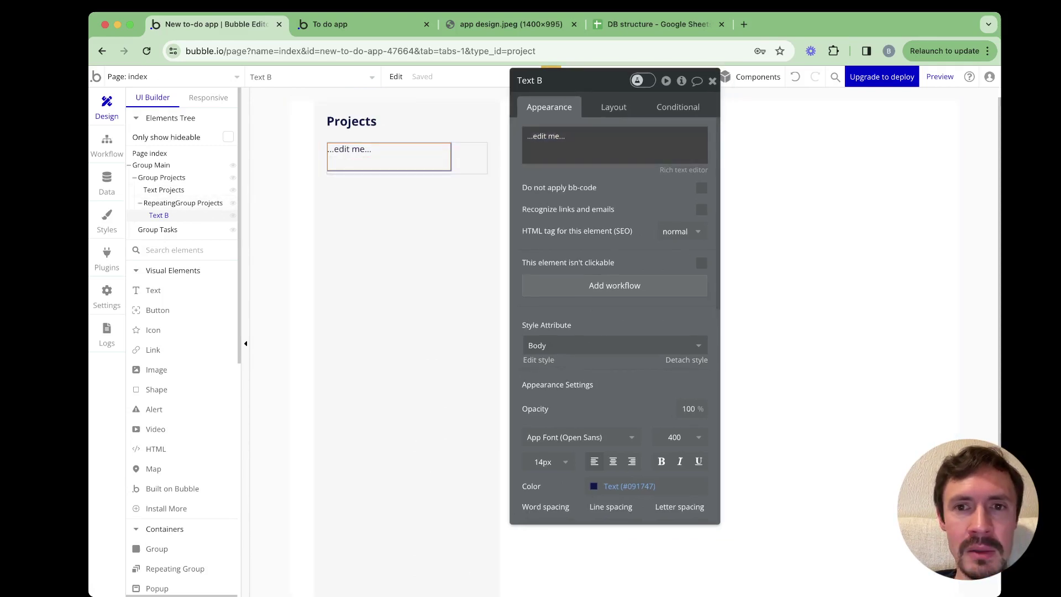
click(614, 106)
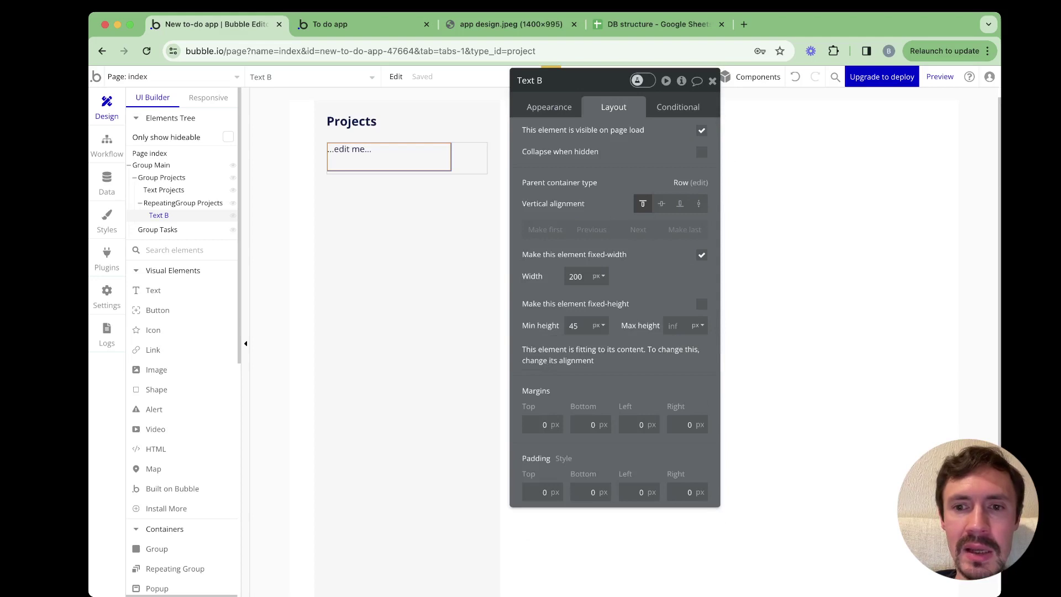
click(701, 254)
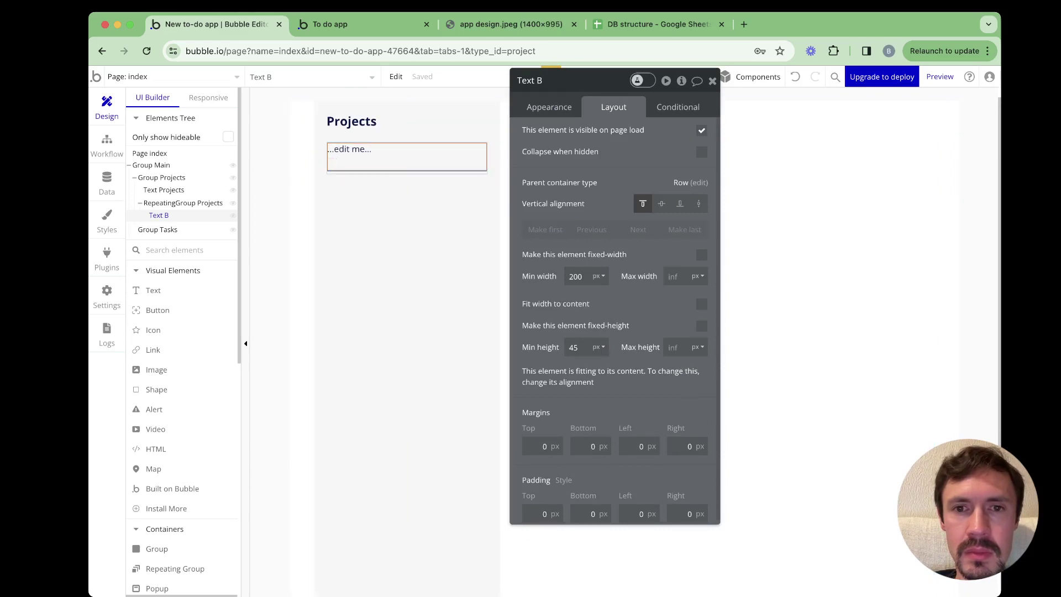
click(549, 106)
click(613, 106)
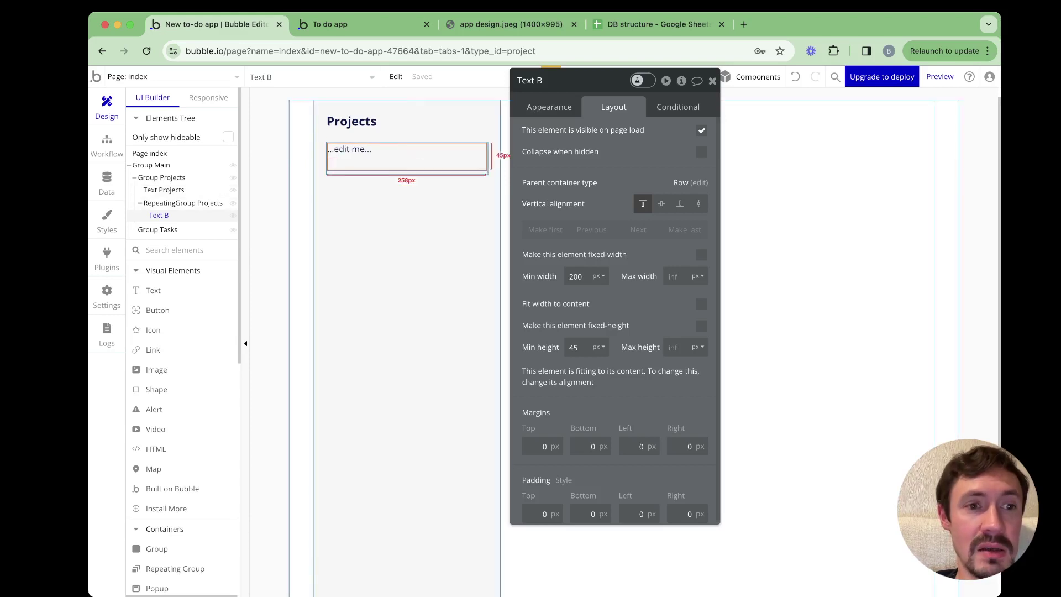
Group the row's text into a new row container named Group Project
right_click(364, 160)
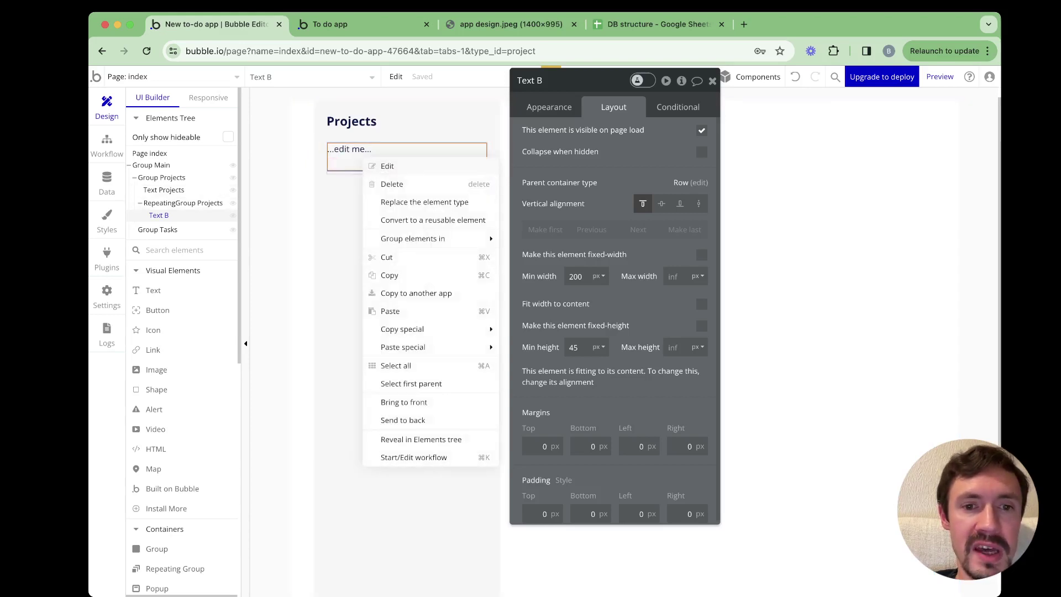
mouse_move(436, 238)
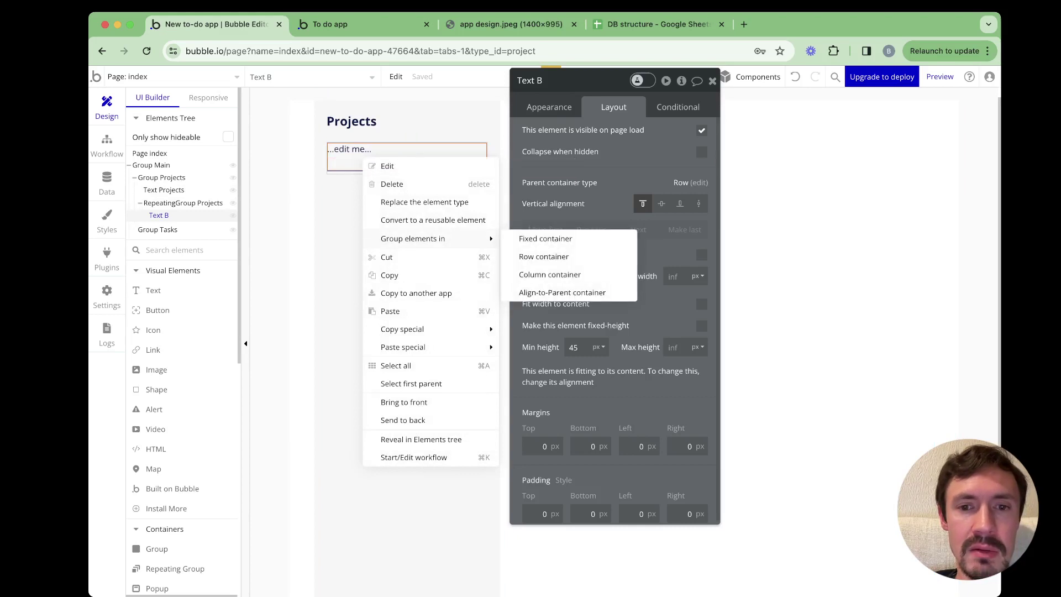
click(544, 257)
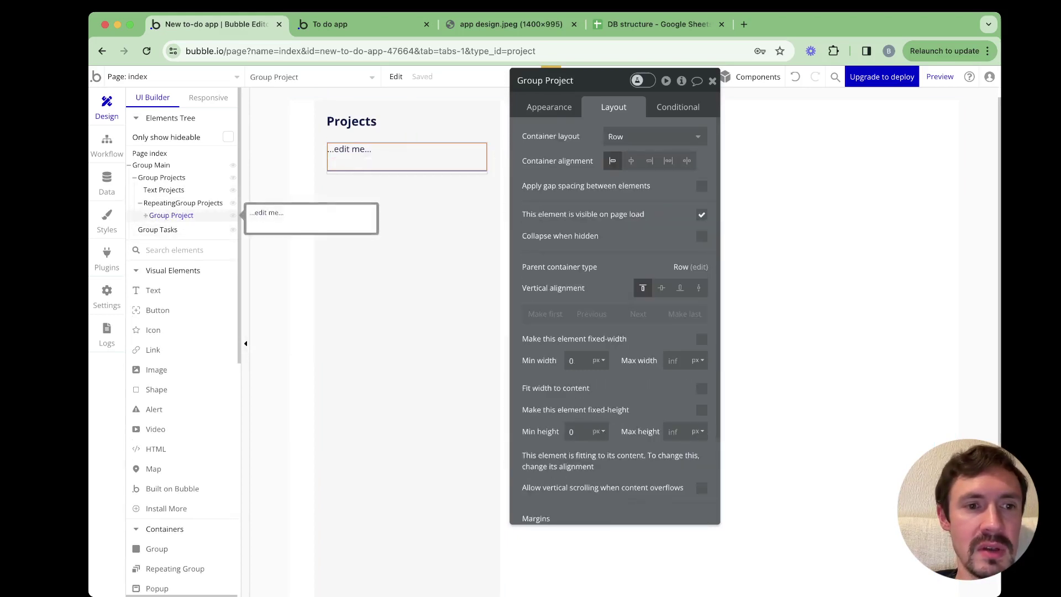
click(145, 215)
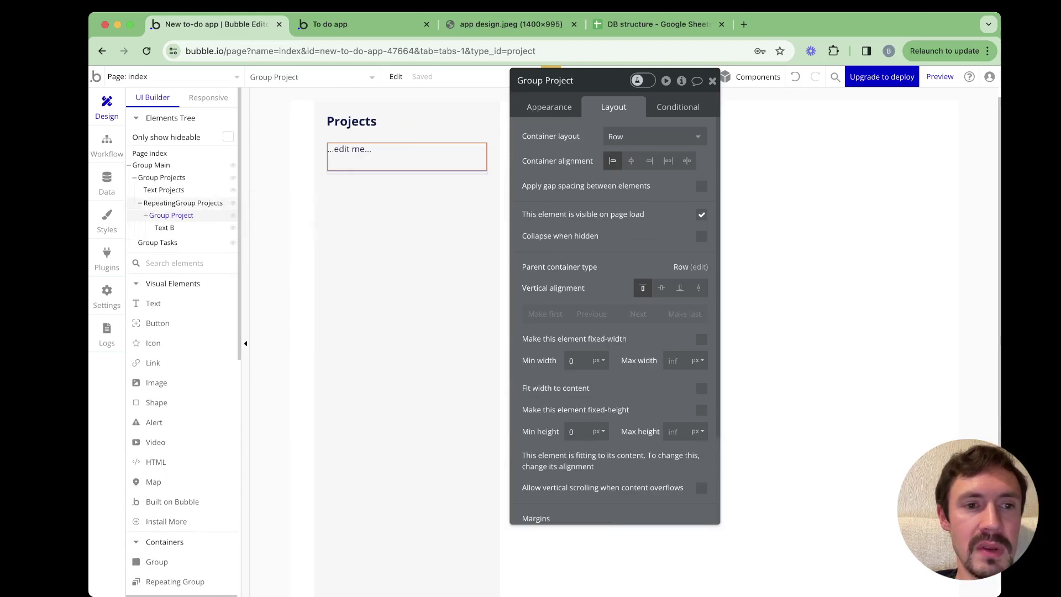
click(183, 203)
click(171, 215)
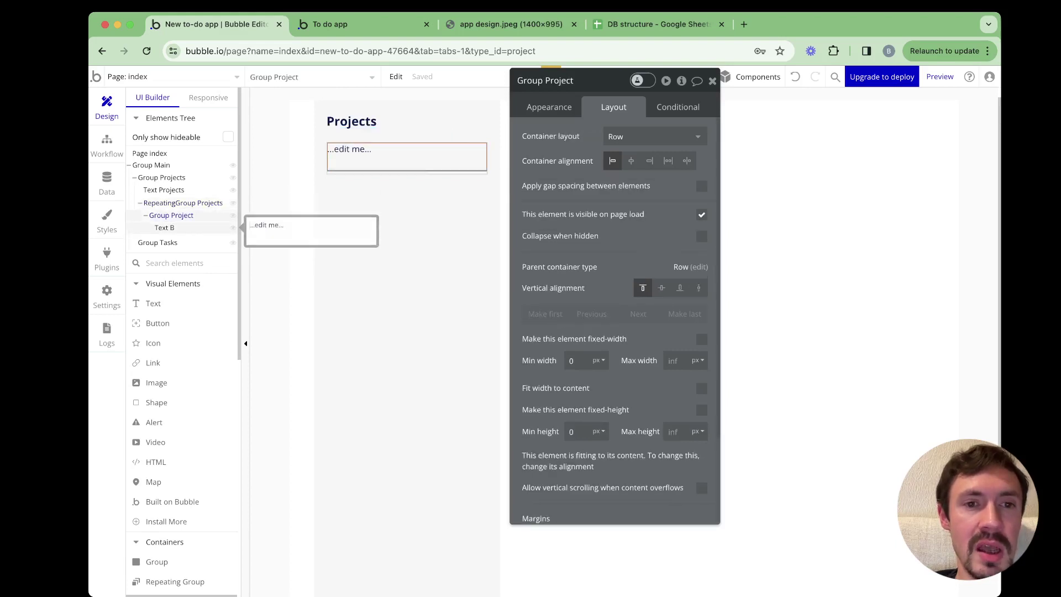
click(164, 227)
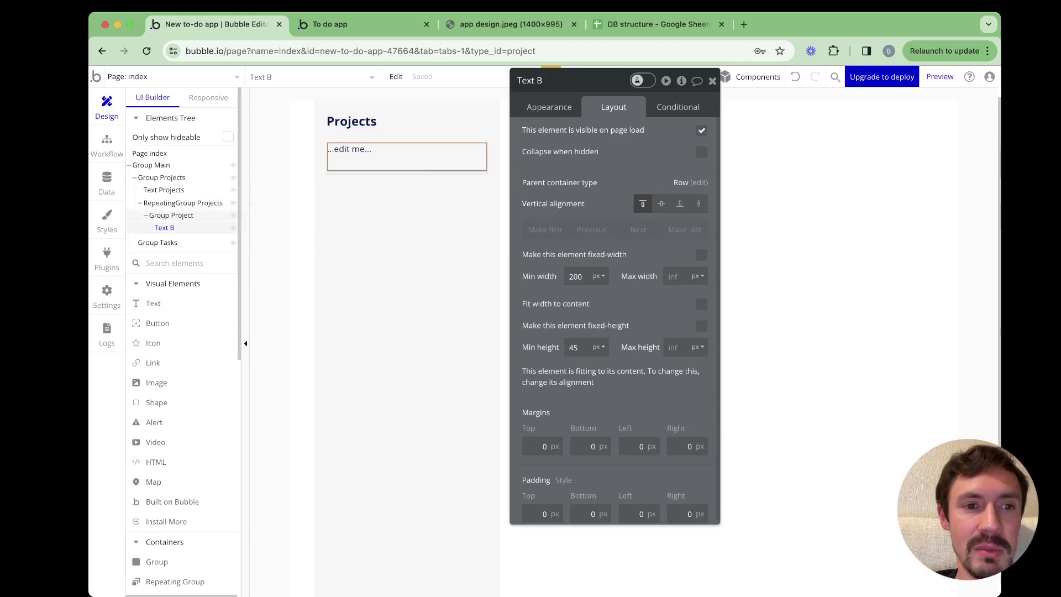
click(171, 215)
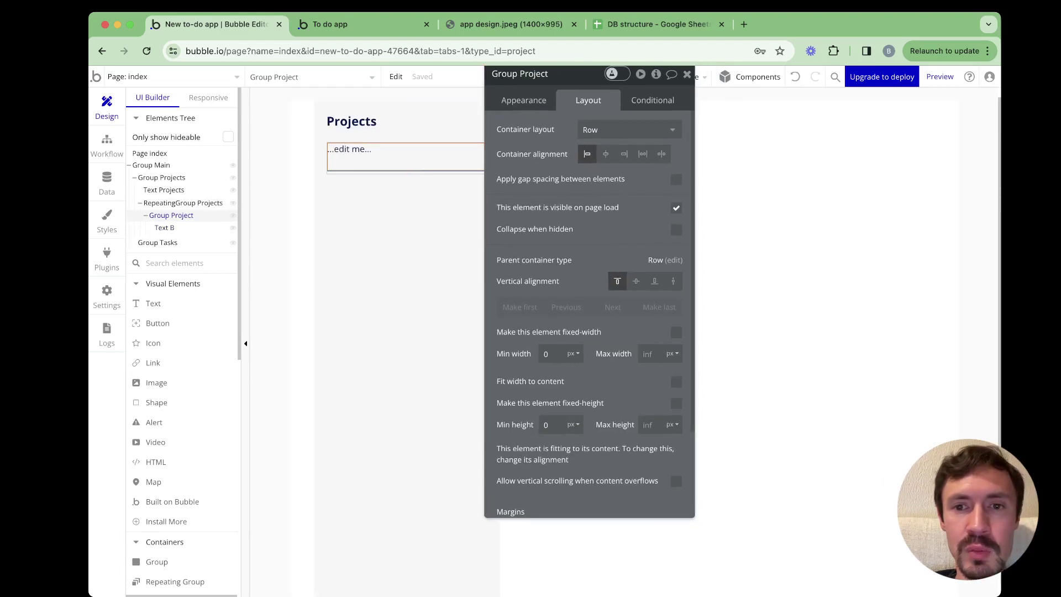
scroll(674, 365, down, 2)
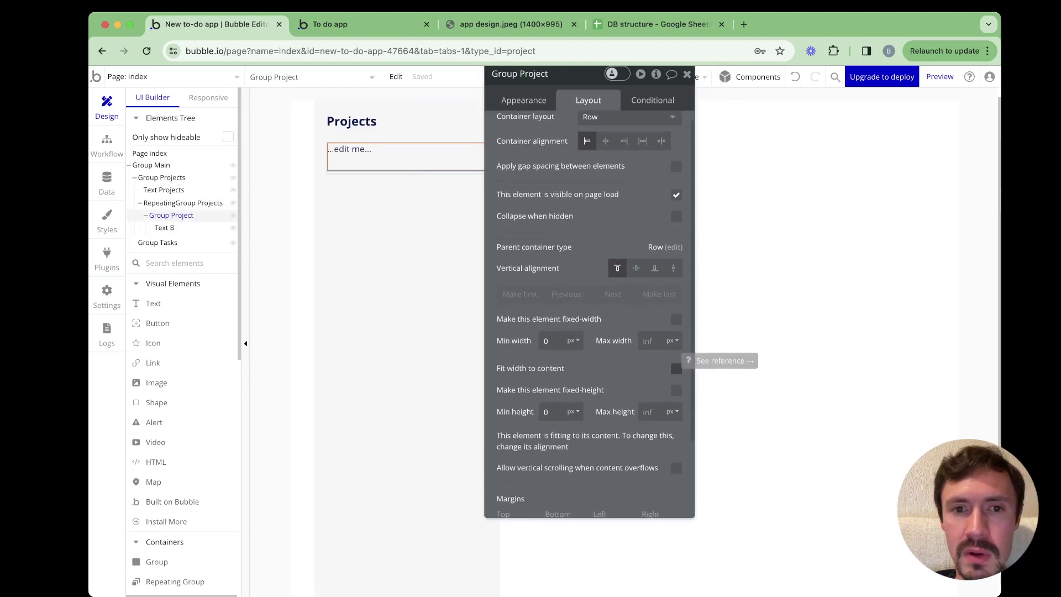
scroll(589, 315, down, 1)
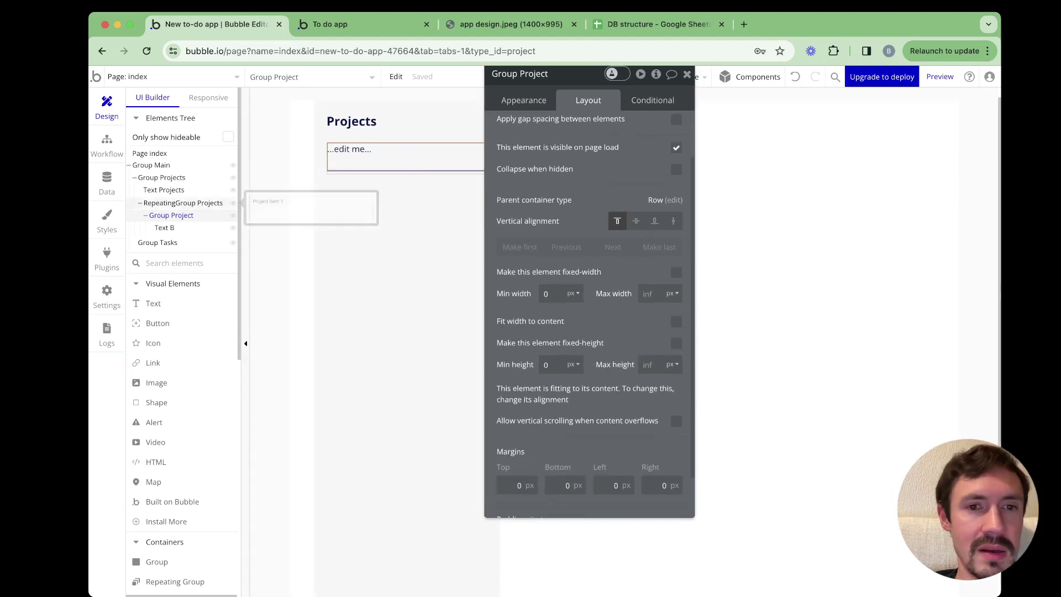
Change Text B's minimum height from 45 to 0 px
click(165, 228)
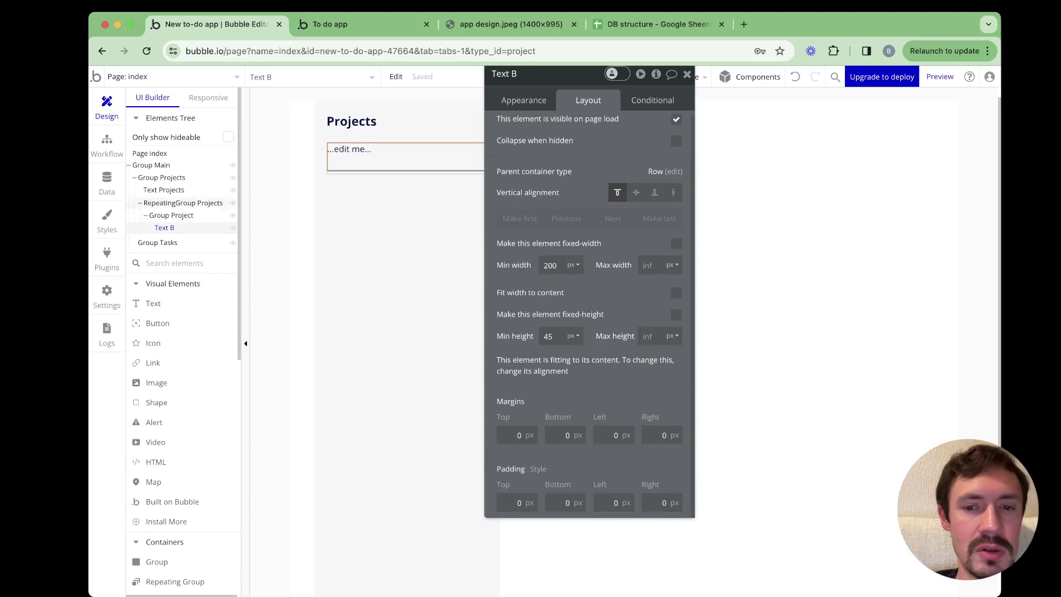
double_click(548, 336)
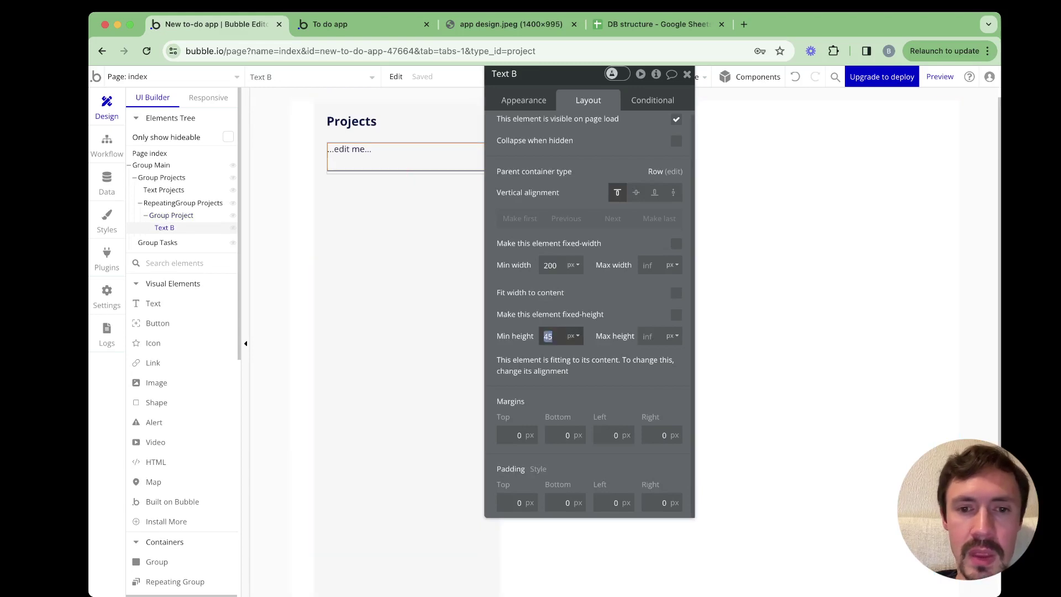
key(BackSpace)
text(0)
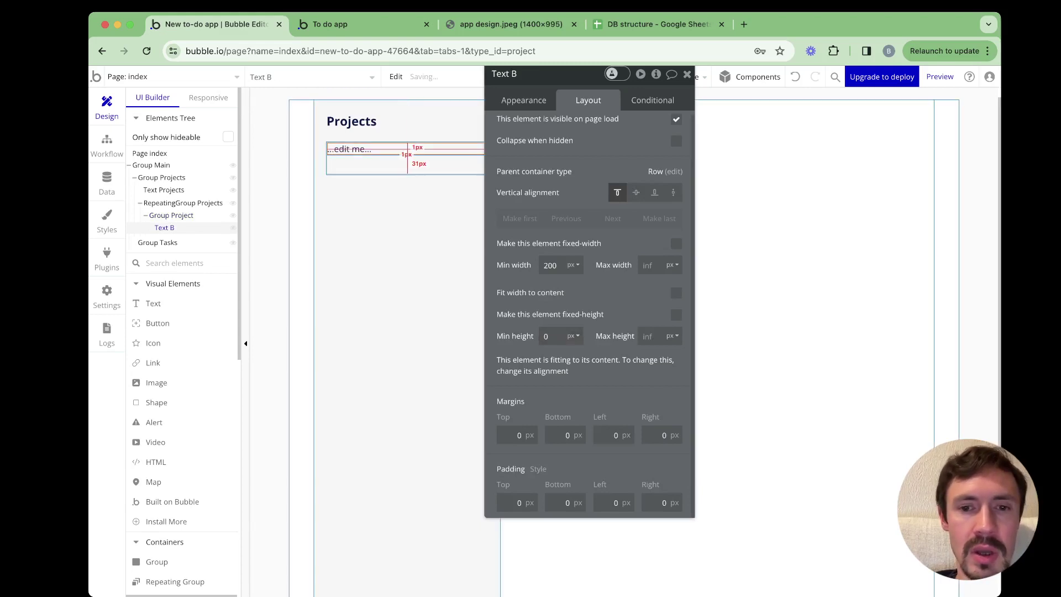
double_click(546, 336)
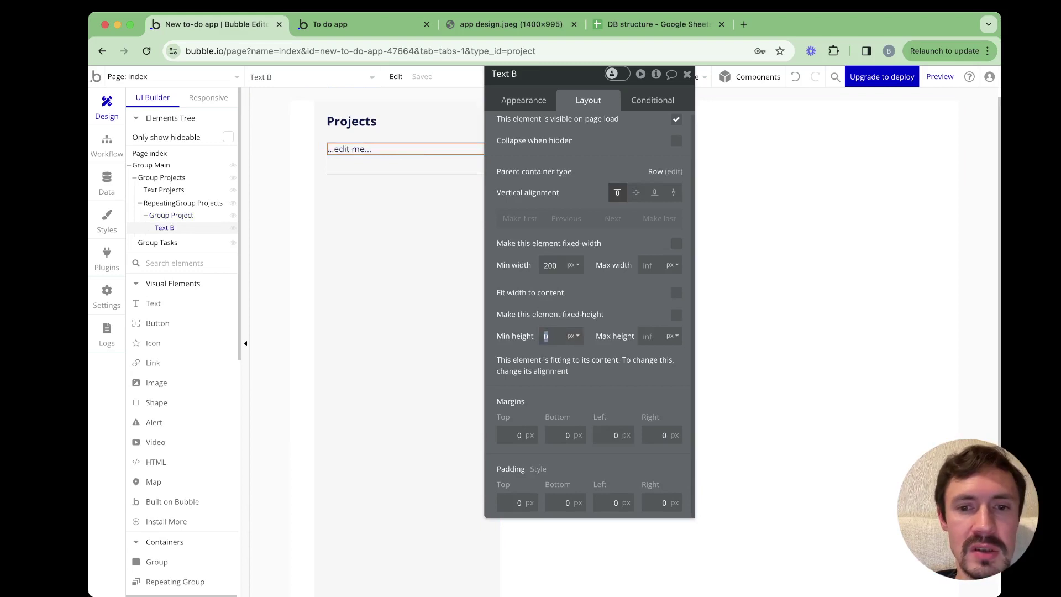
key(Return)
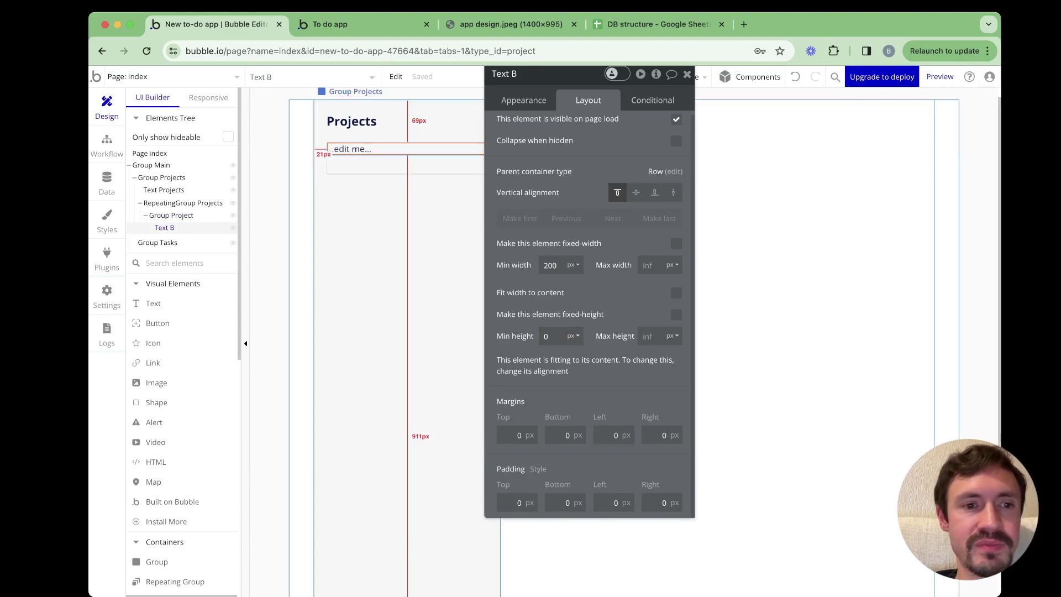
click(523, 100)
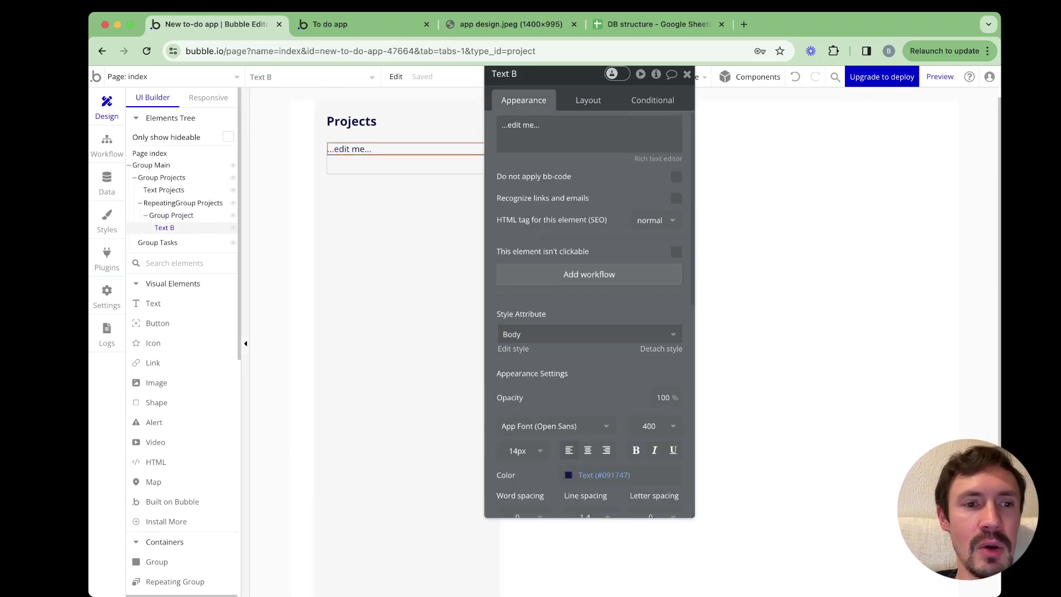
click(183, 203)
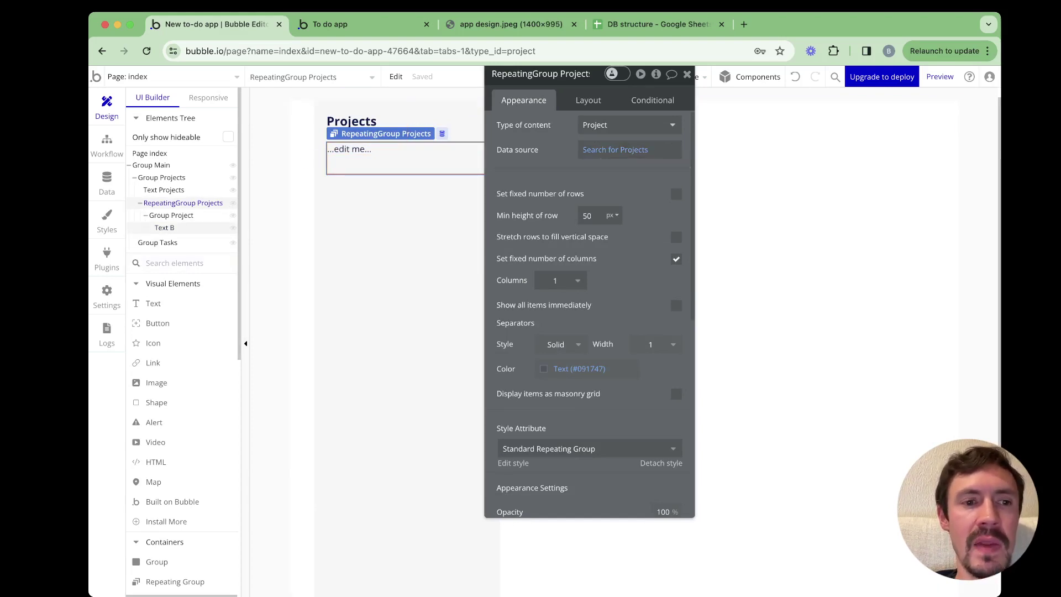
Select Group Project and compare the editor against the design image and running preview
click(172, 215)
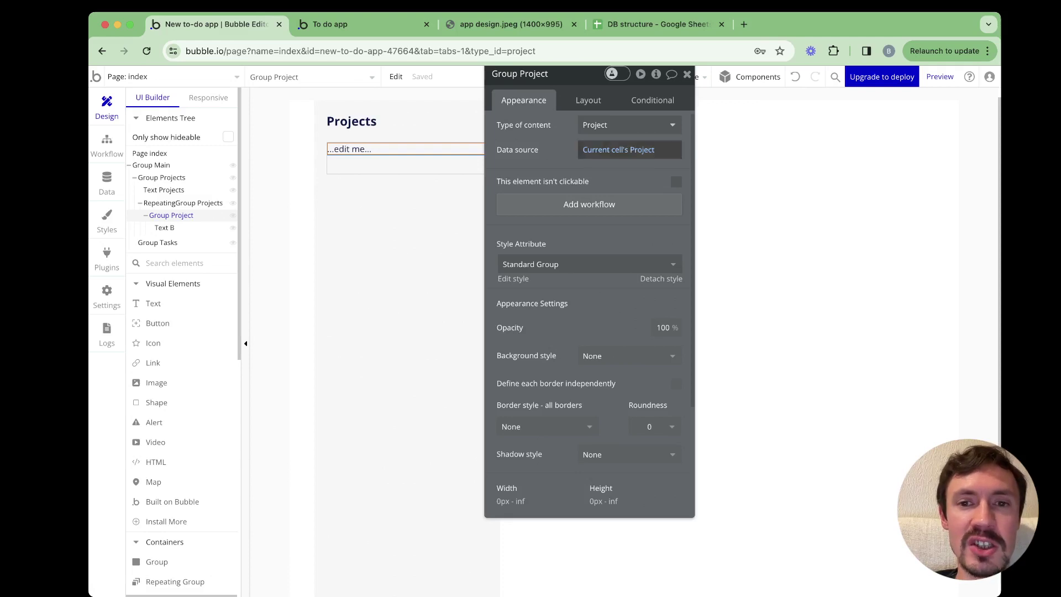
mouse_move(608, 150)
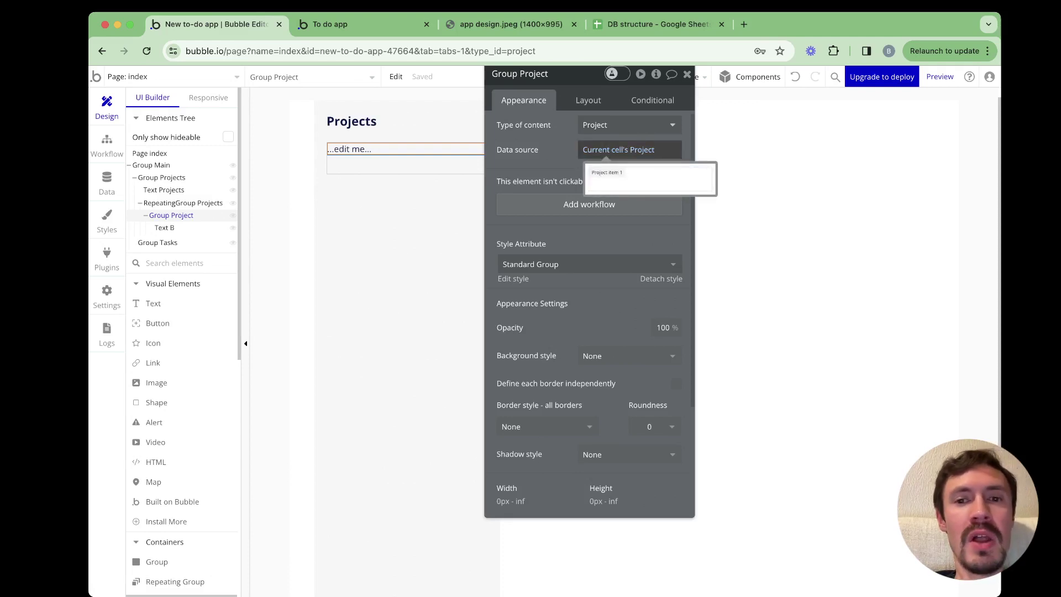
click(511, 24)
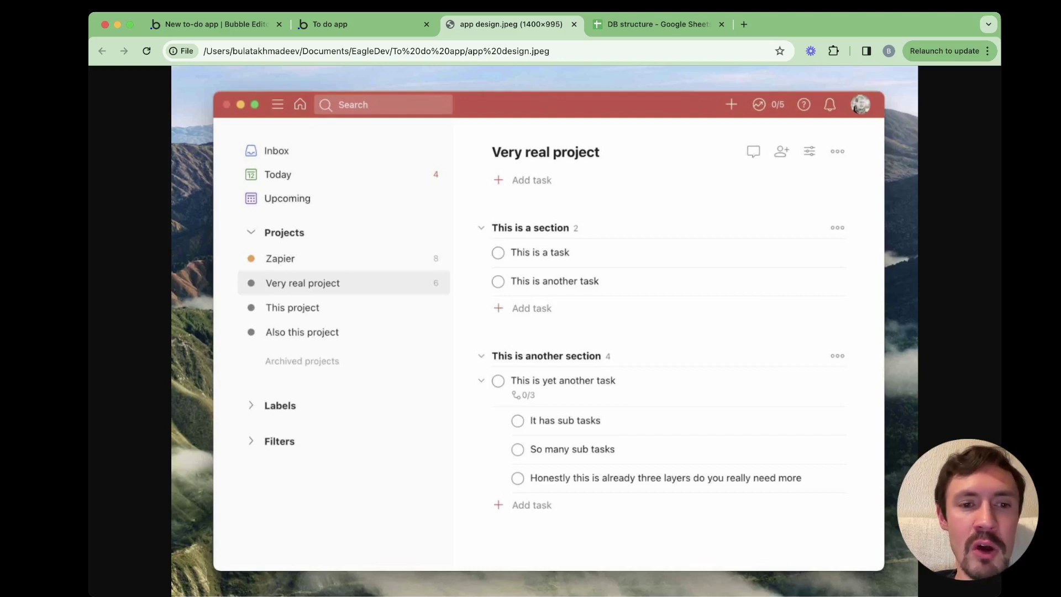
click(362, 25)
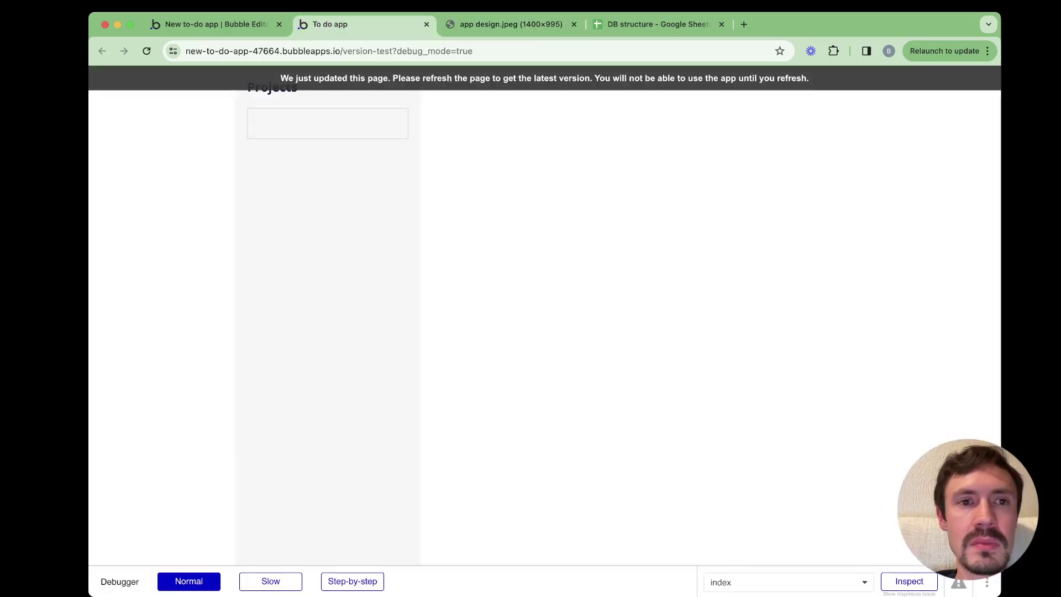
click(221, 24)
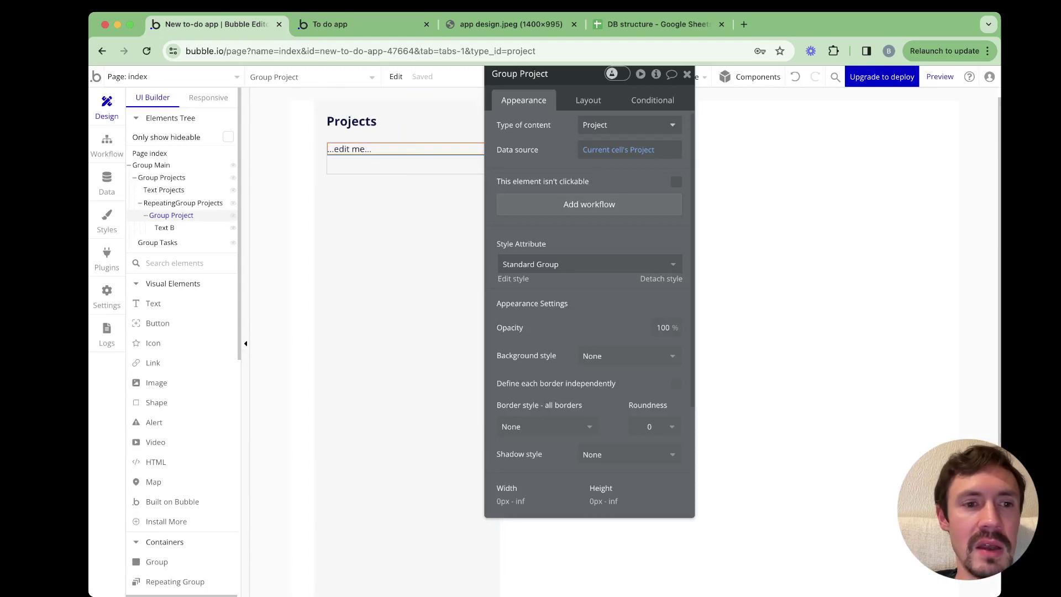
Move Text B into Group Project and clear its '...edit me...' placeholder text
drag(164, 228, 335, 154)
mouse_move(607, 160)
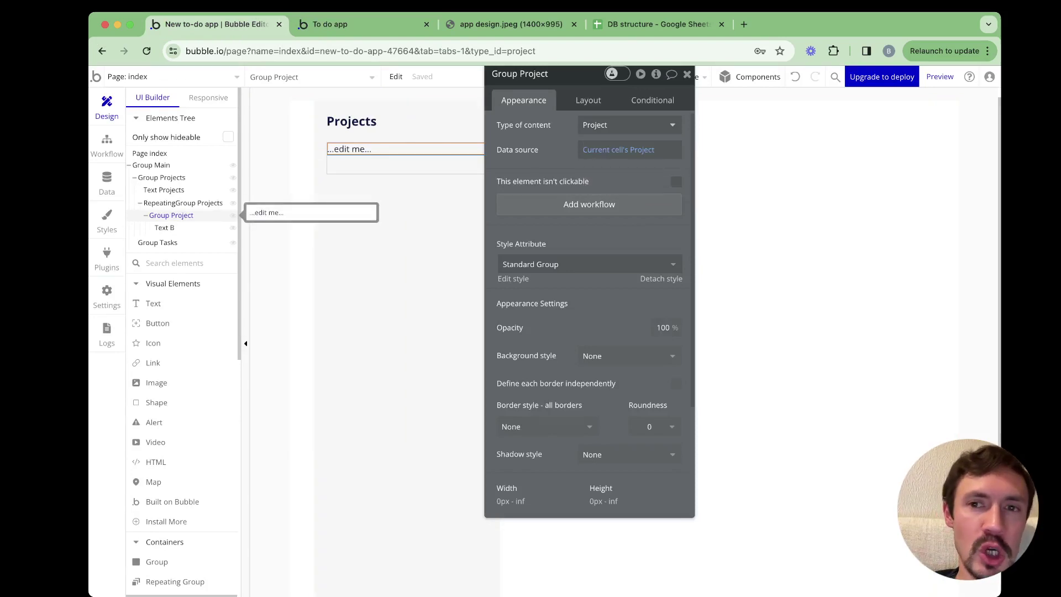
click(164, 228)
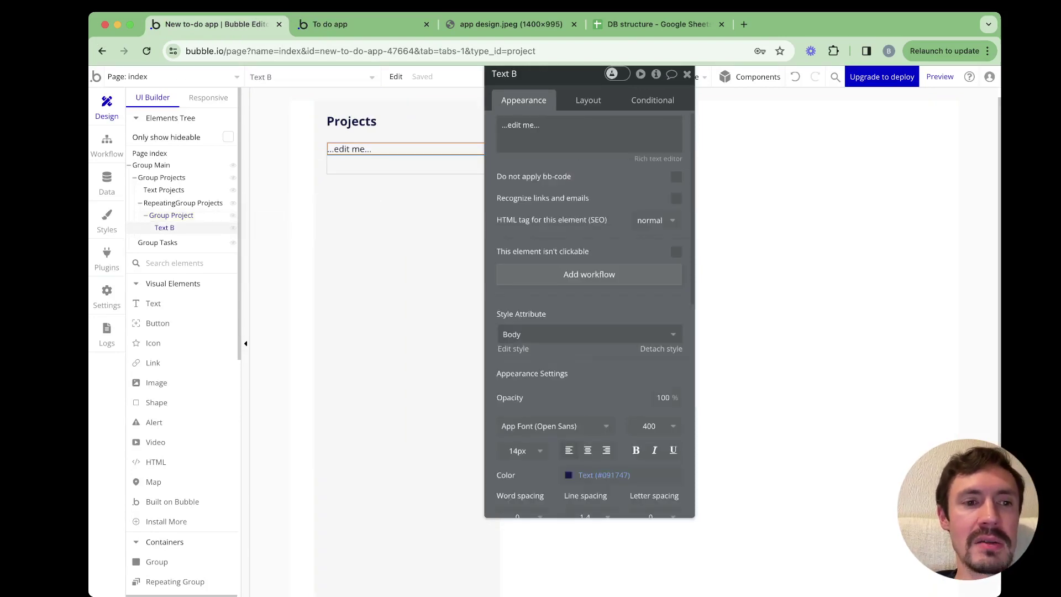
click(586, 132)
key(ctrl+a)
key(BackSpace)
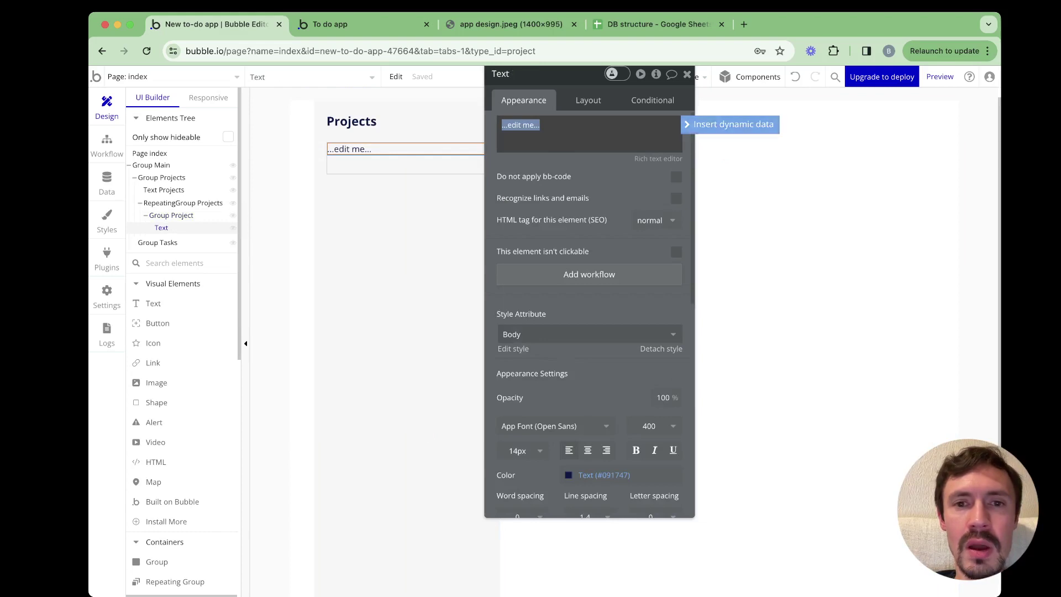
Set the text's content to Parent group's Project's Title, then open the app preview
click(730, 125)
click(549, 174)
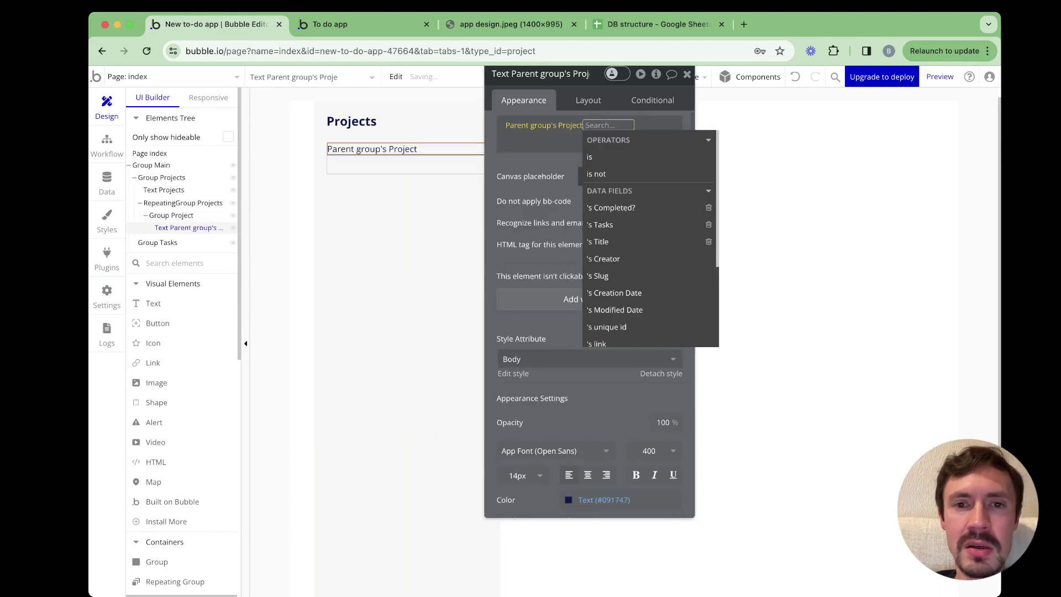
click(601, 241)
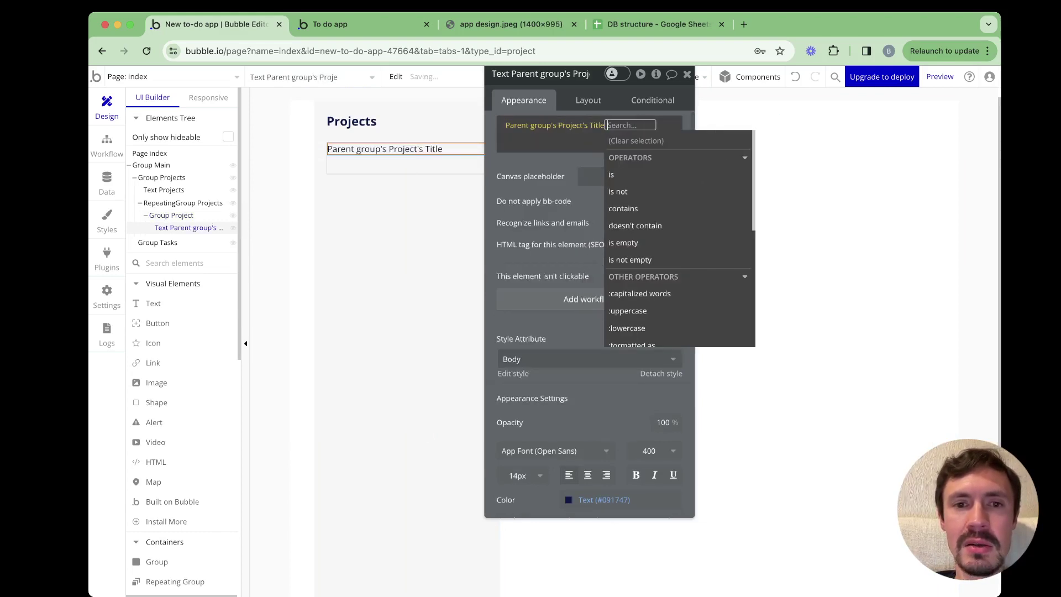
key(Escape)
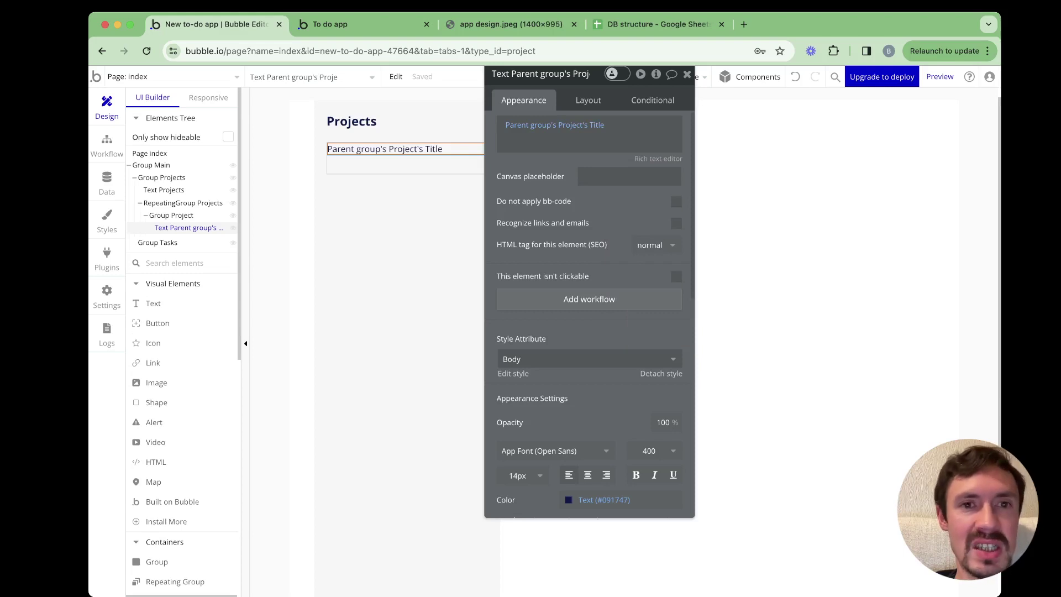
click(940, 76)
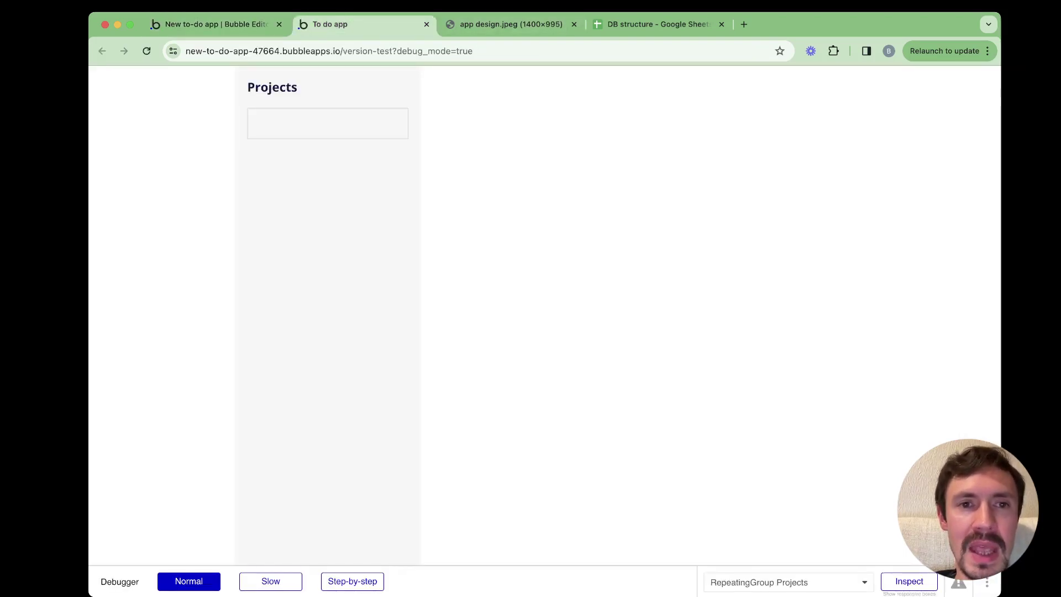
Confirm that App data's All Projects contains the To do app project, then go back to Design
key(ctrl+shift+Tab)
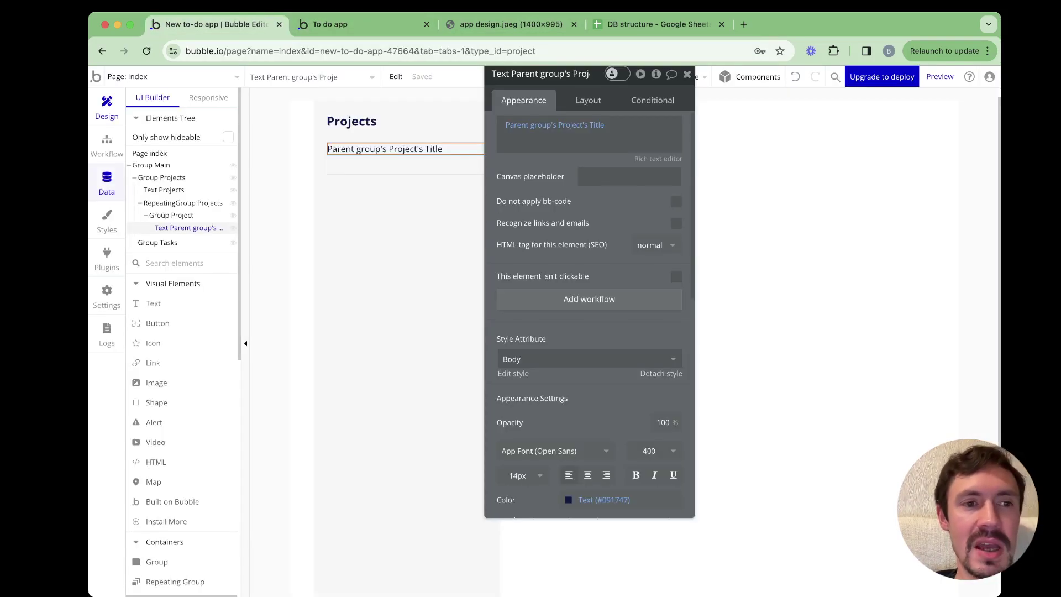
click(106, 180)
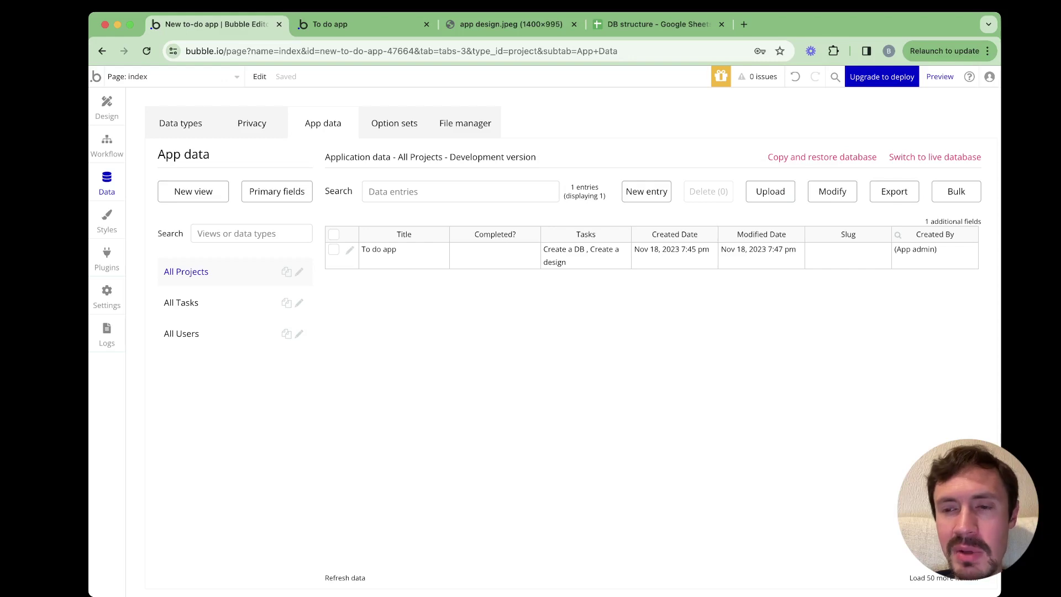
key(super+2)
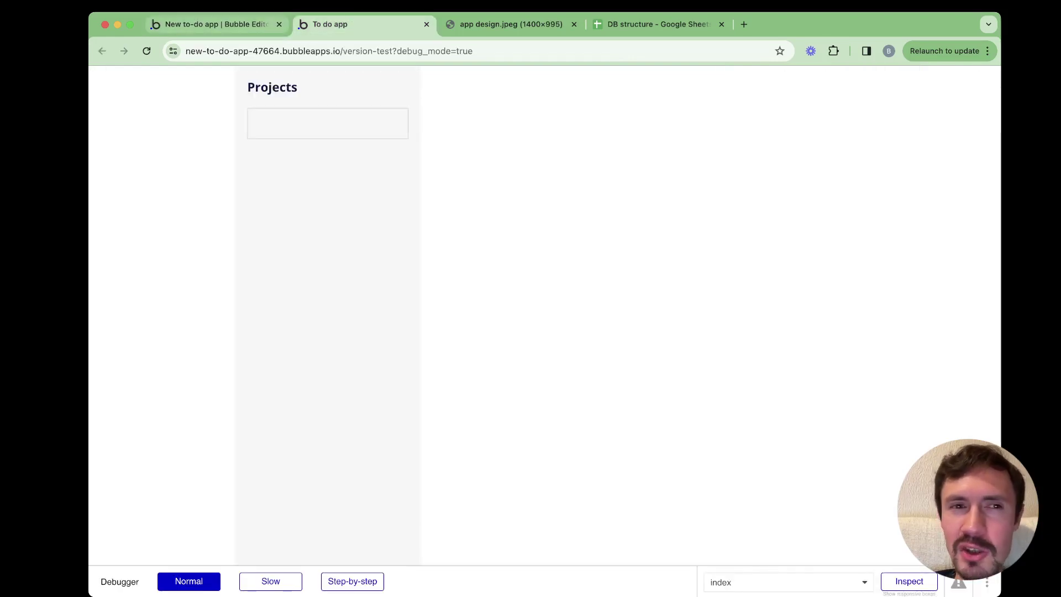
click(215, 23)
click(107, 107)
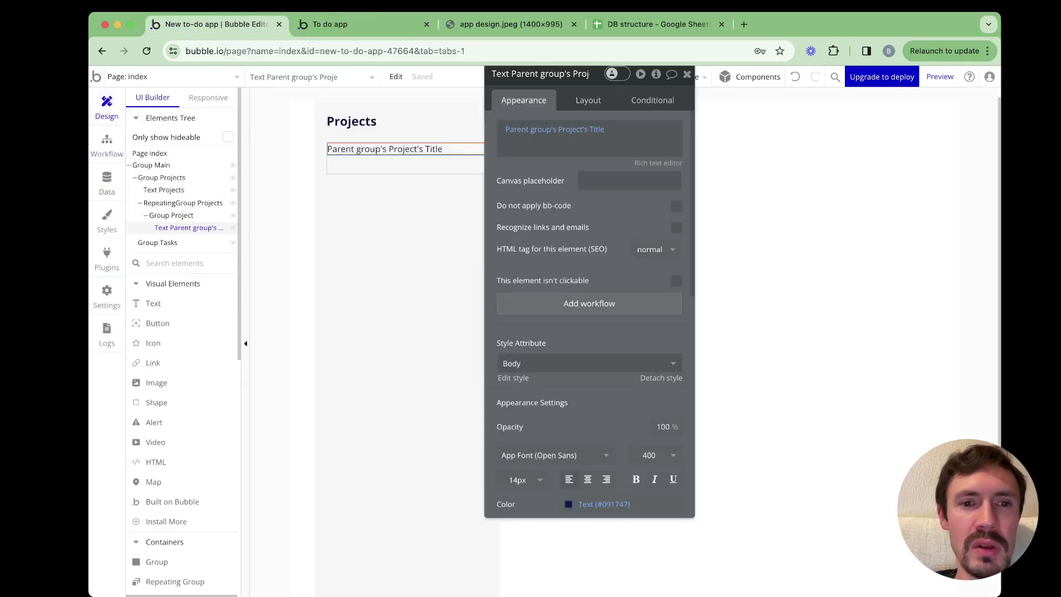
Delete the Created By = Current User constraint from the Projects list search and check the preview
click(183, 203)
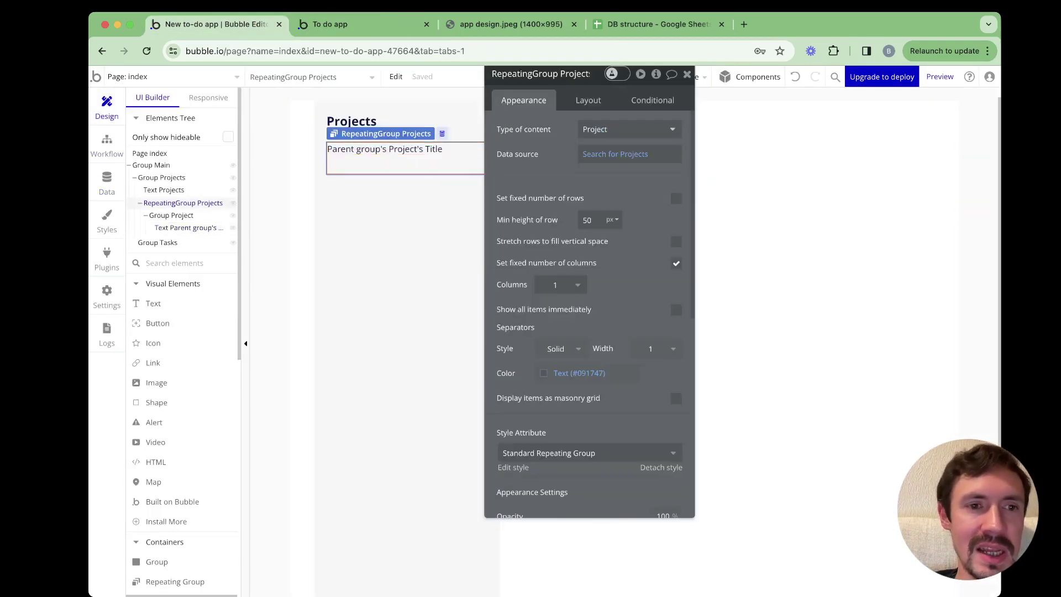
click(625, 155)
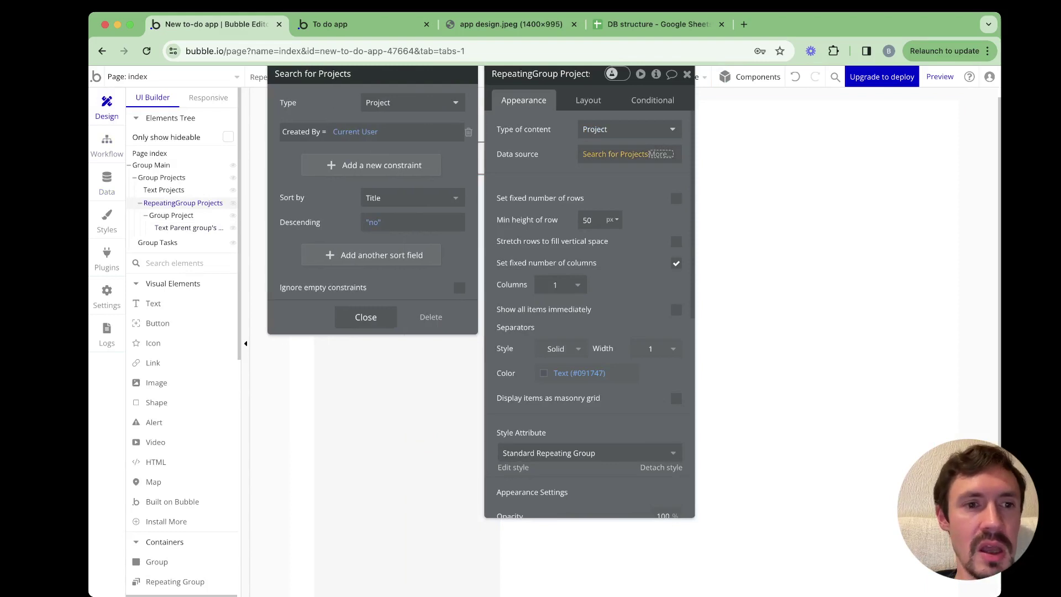
click(468, 132)
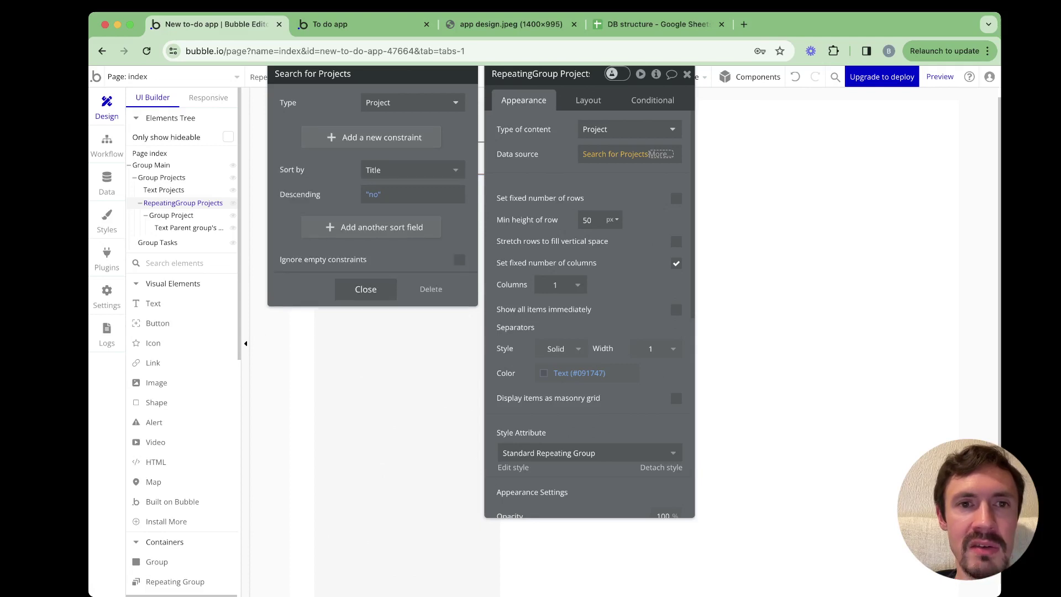
key(super+2)
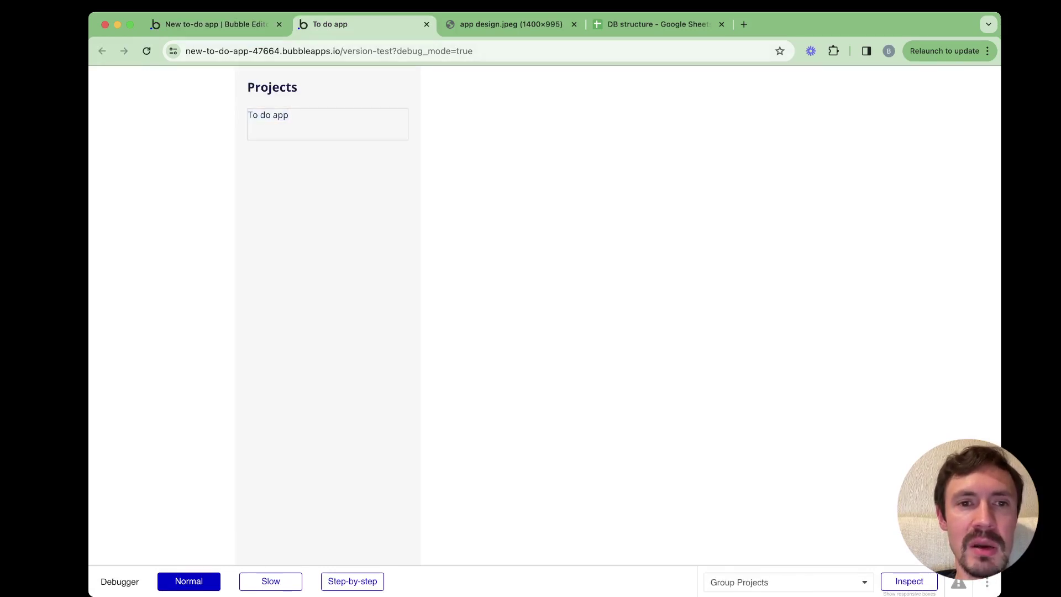
click(216, 24)
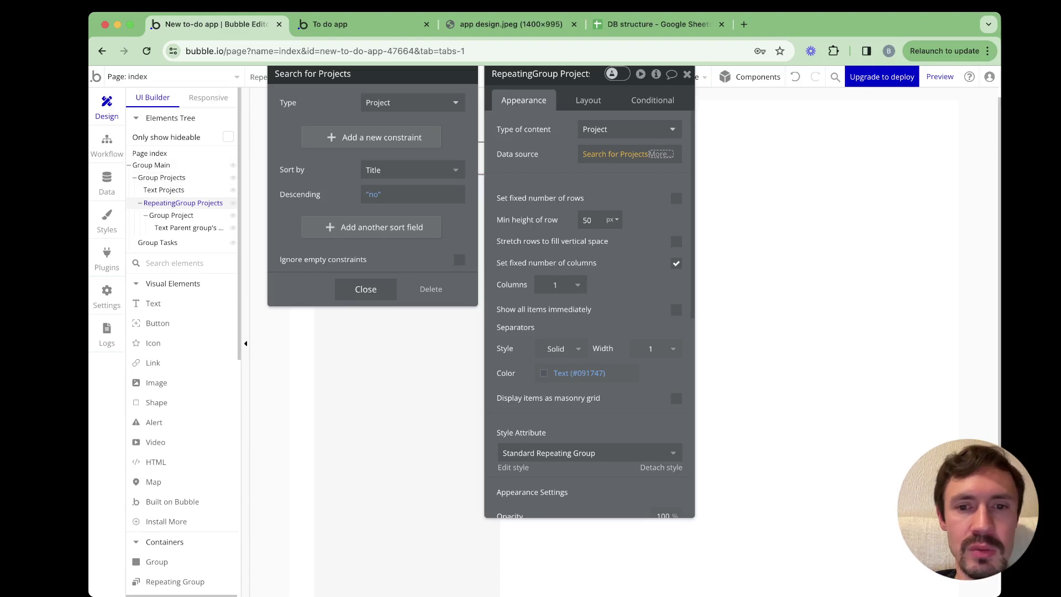
scroll(590, 310, down, 2)
scroll(590, 309, down, 1)
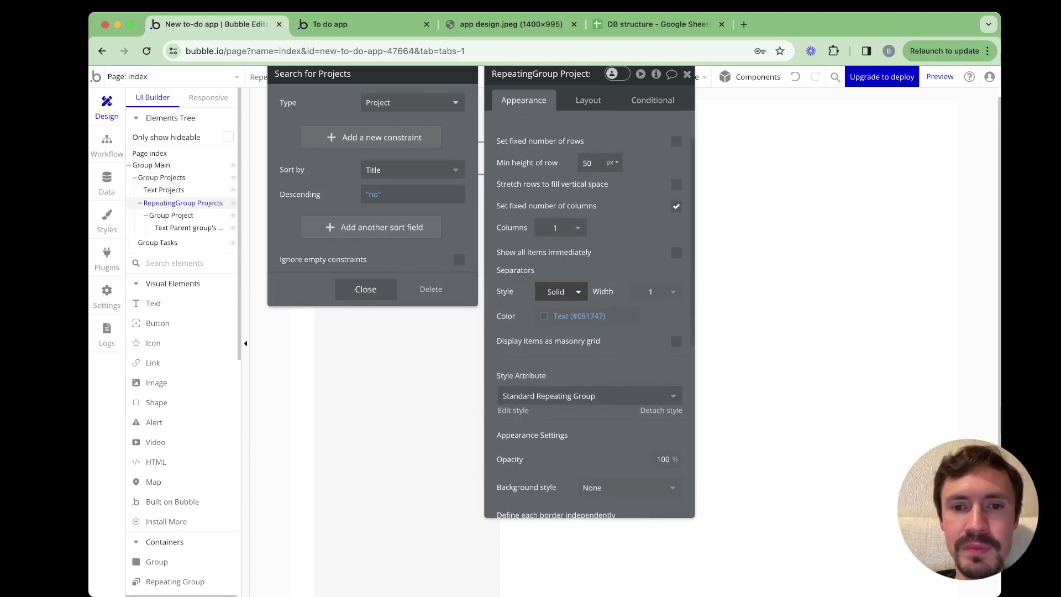
click(504, 24)
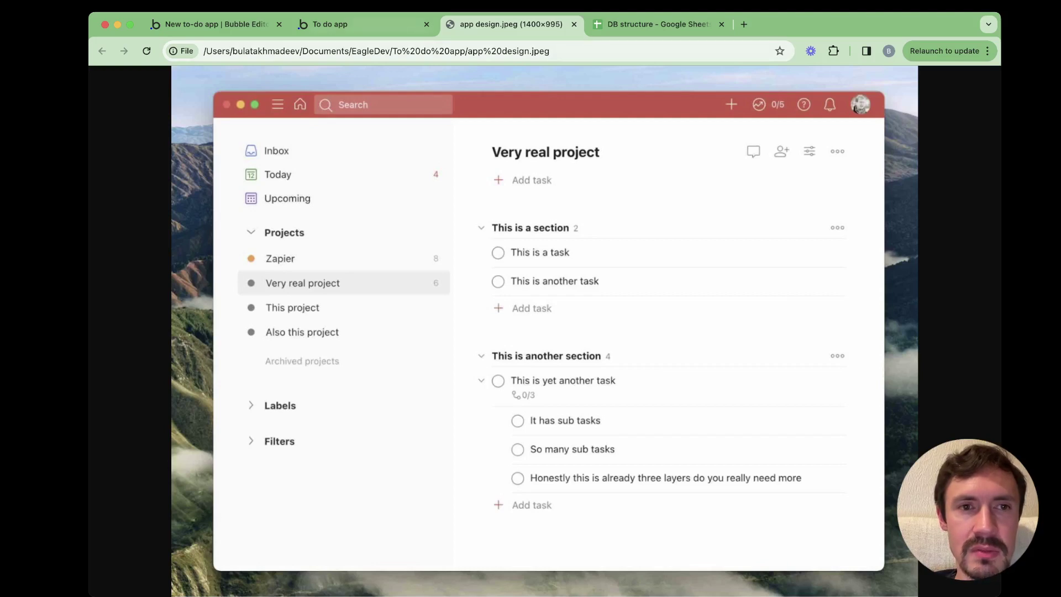
click(215, 24)
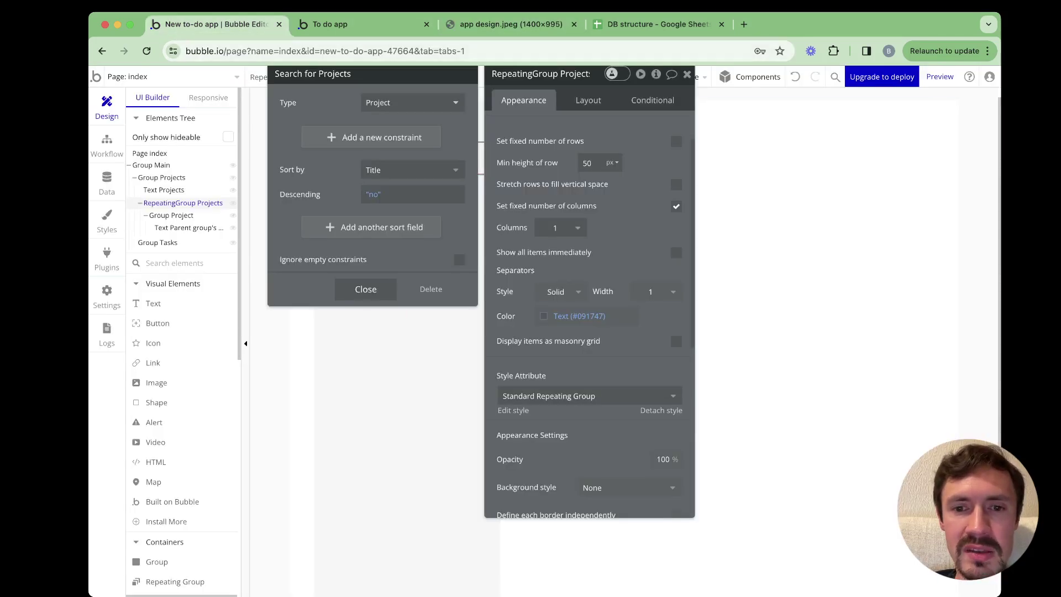
scroll(561, 301, up, 1)
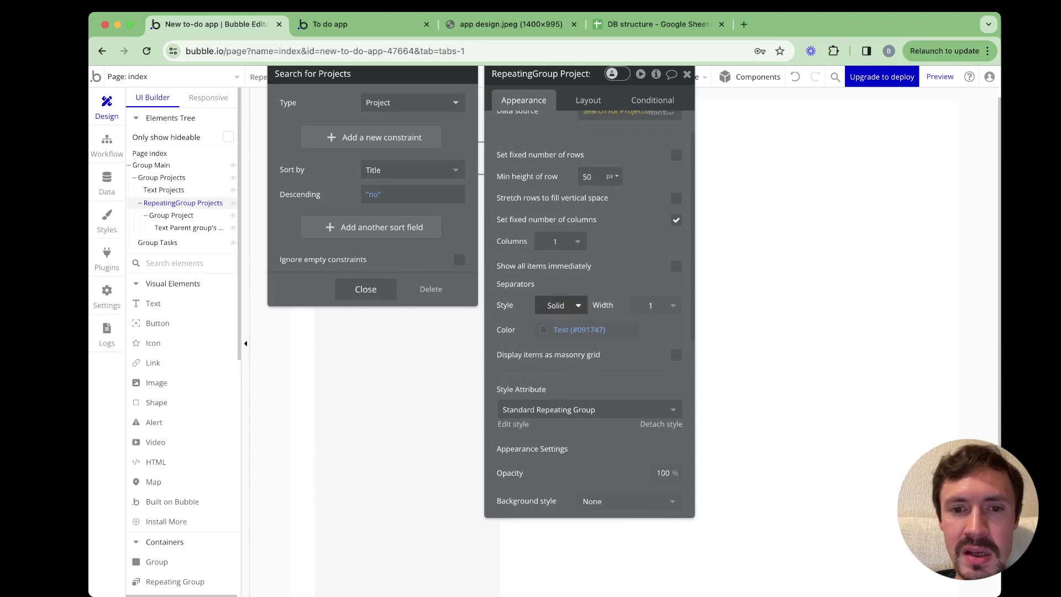
Set the Projects list's separator style and border style to None, then reload the preview
click(558, 306)
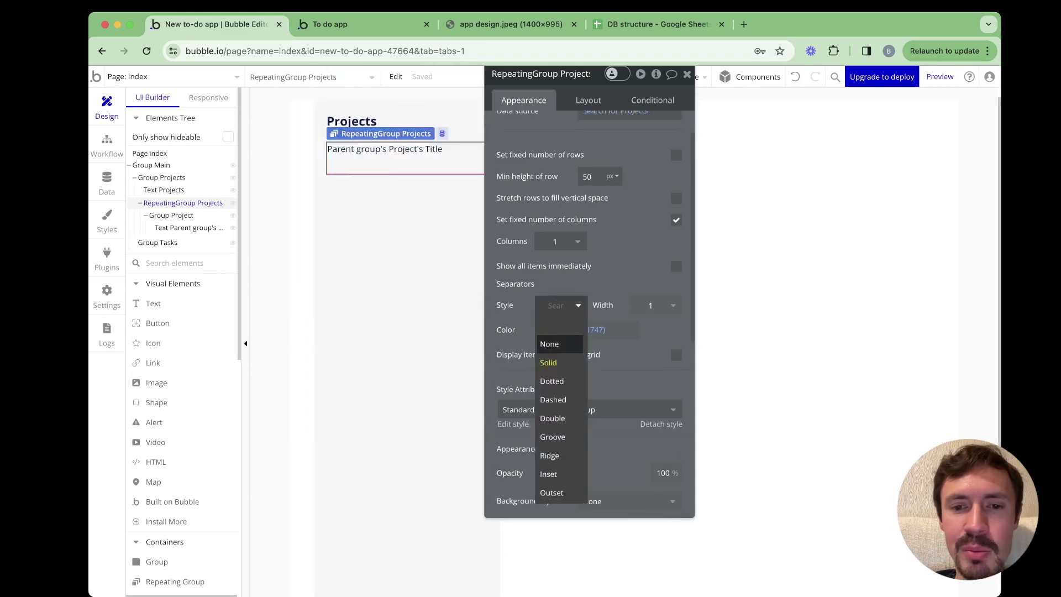
click(559, 344)
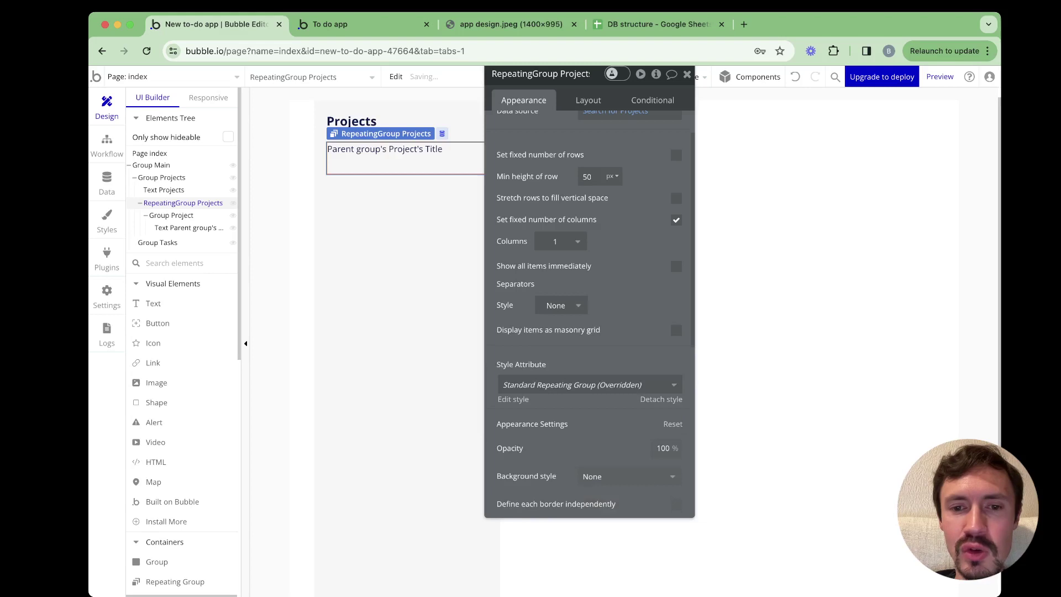
scroll(590, 309, up, 3)
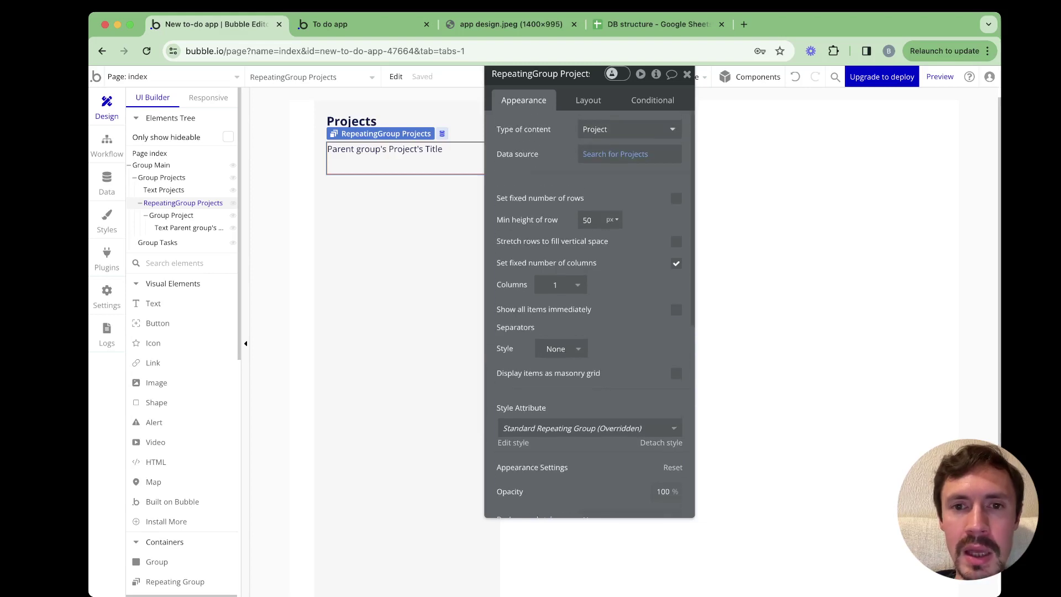
scroll(590, 309, down, 8)
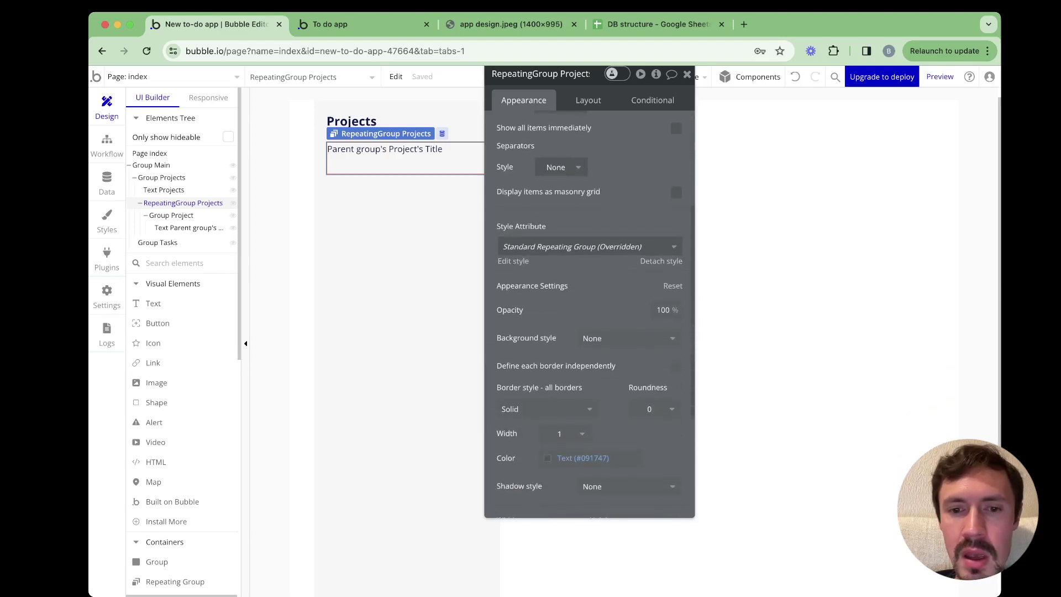
click(545, 357)
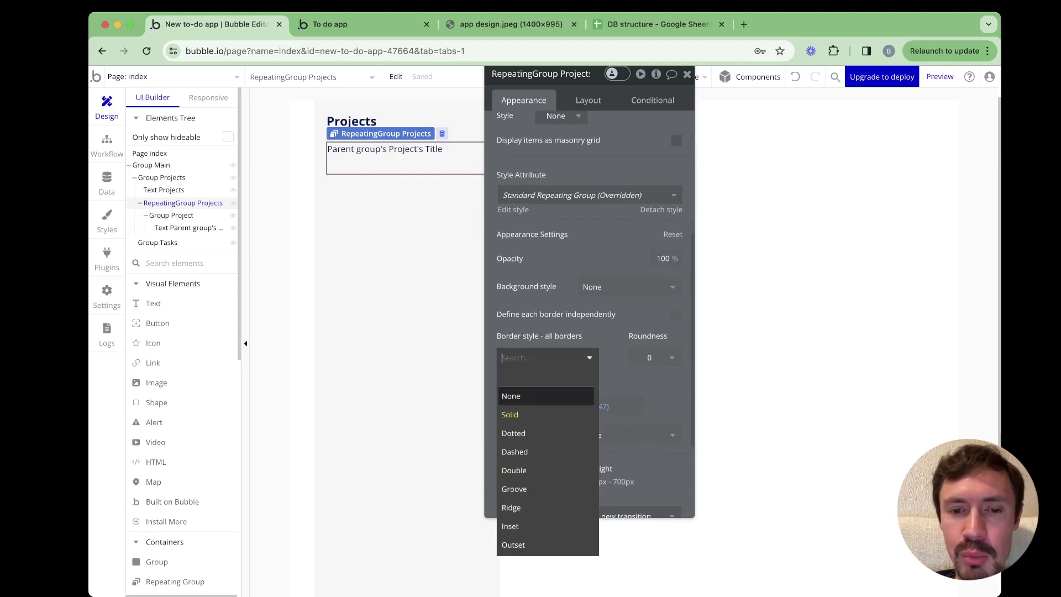
key(Return)
click(354, 24)
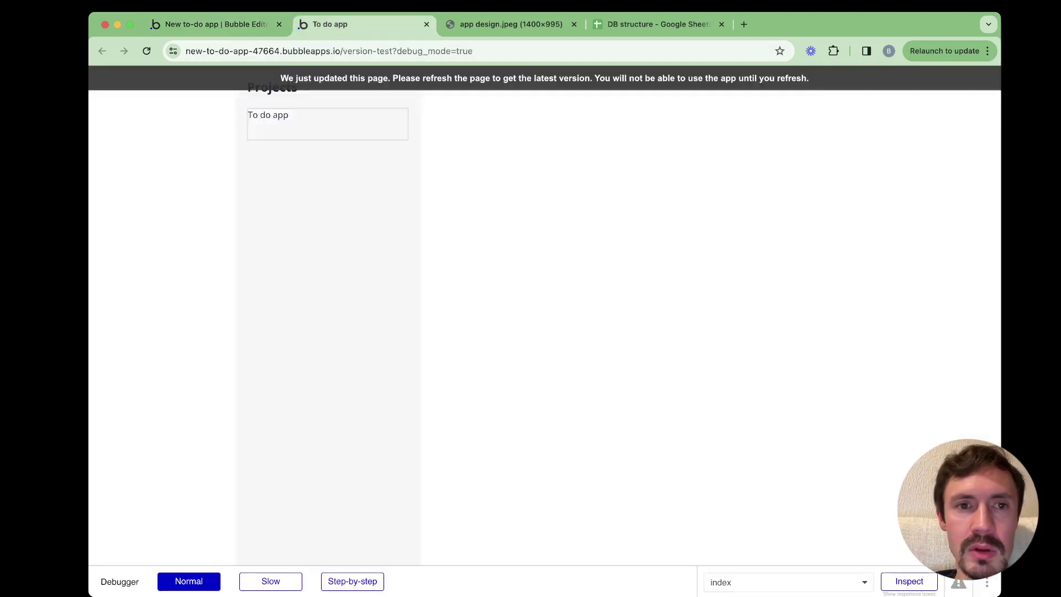
key(super+r)
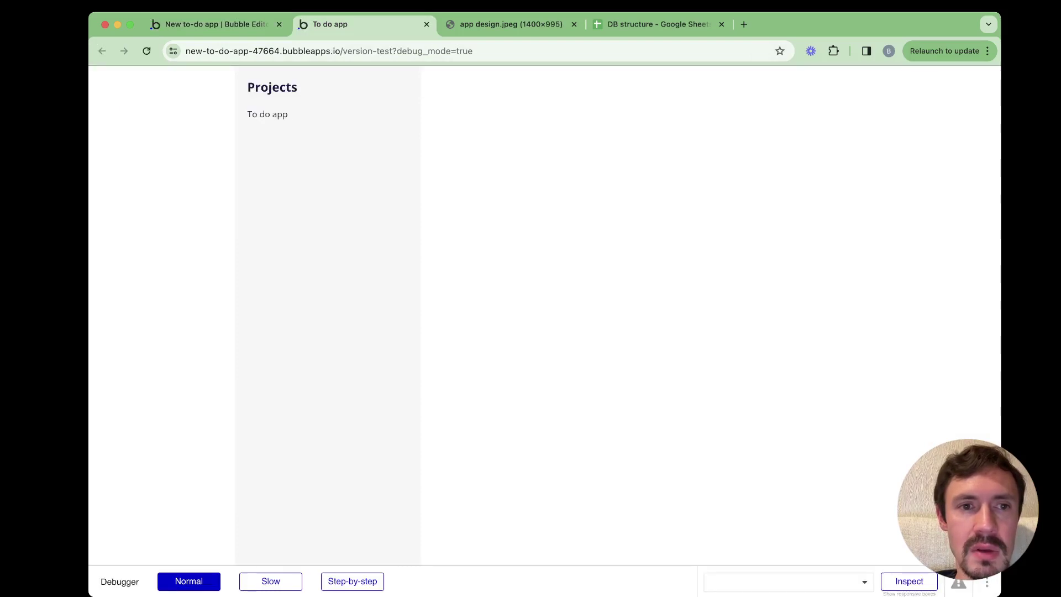
click(216, 24)
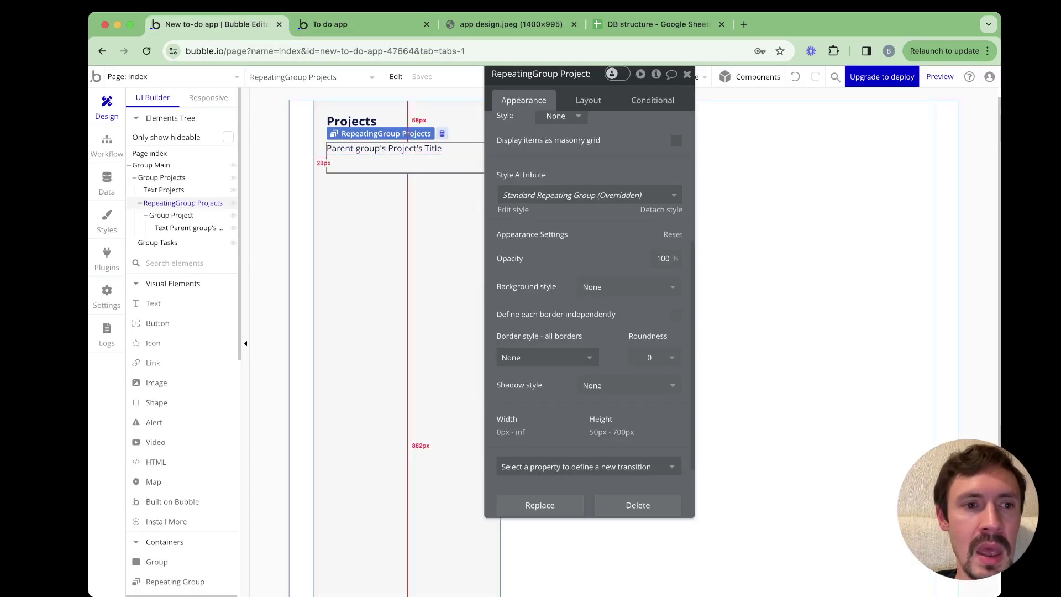
Reduce the Projects list's minimum row height from 45 to 30 px
scroll(589, 309, up, 3)
scroll(589, 310, up, 2)
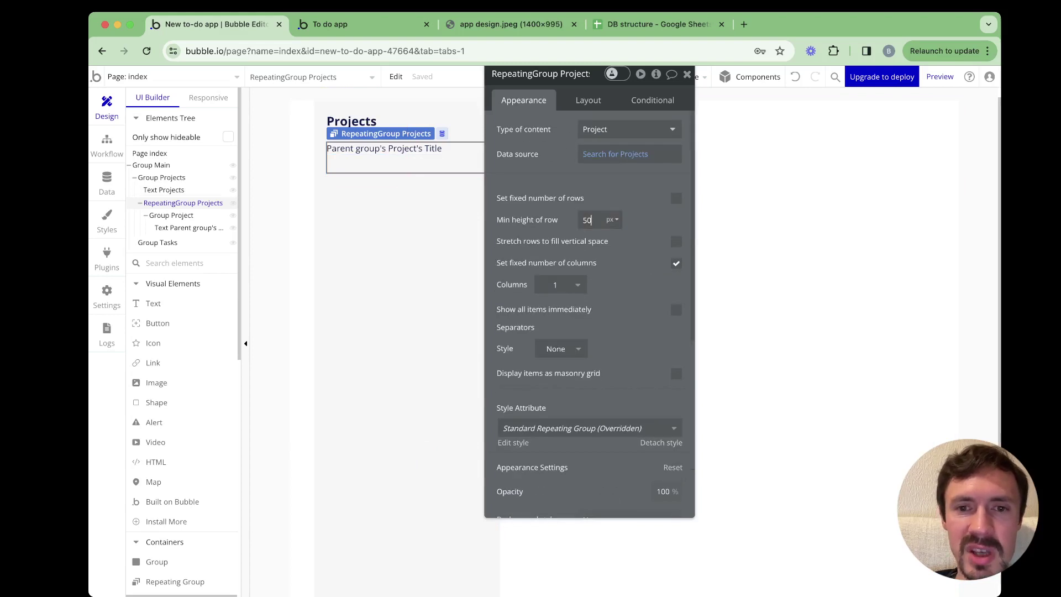
key(BackSpace)
key(BackSpace)
text(45)
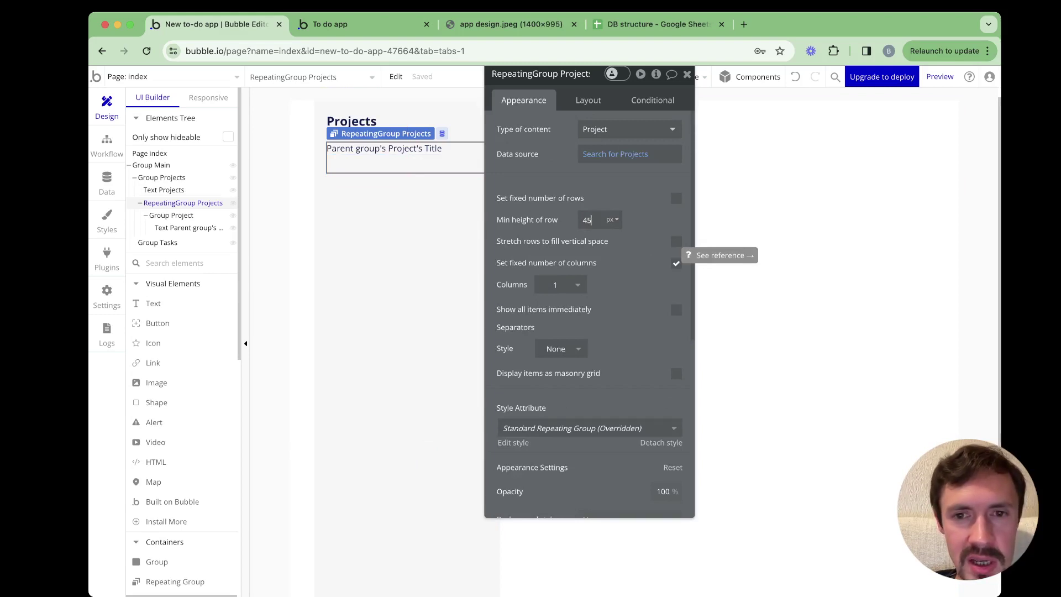
key(BackSpace)
text(0)
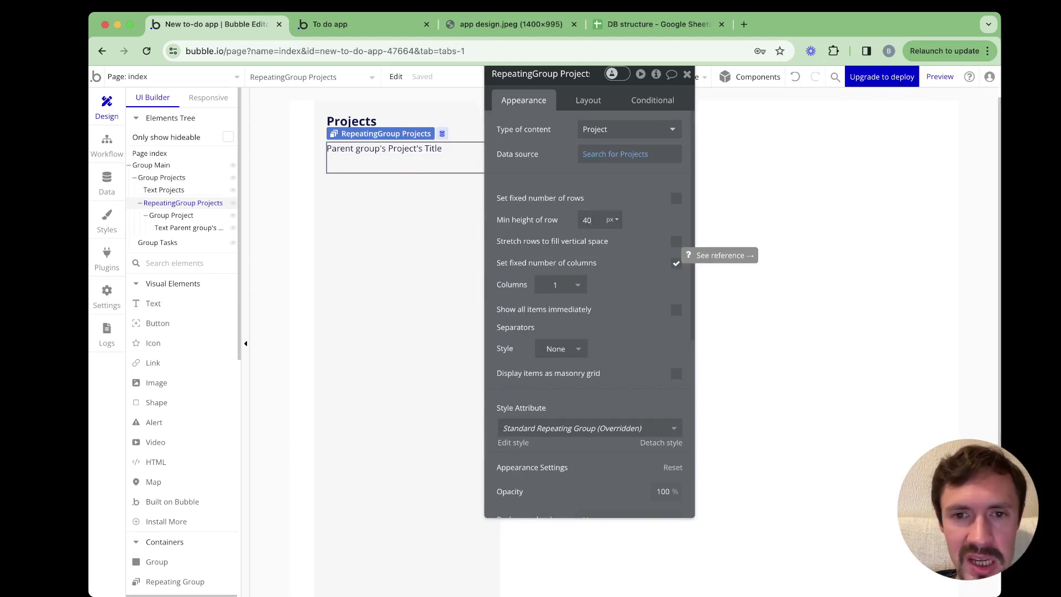
key(BackSpace)
key(BackSpace)
text(35)
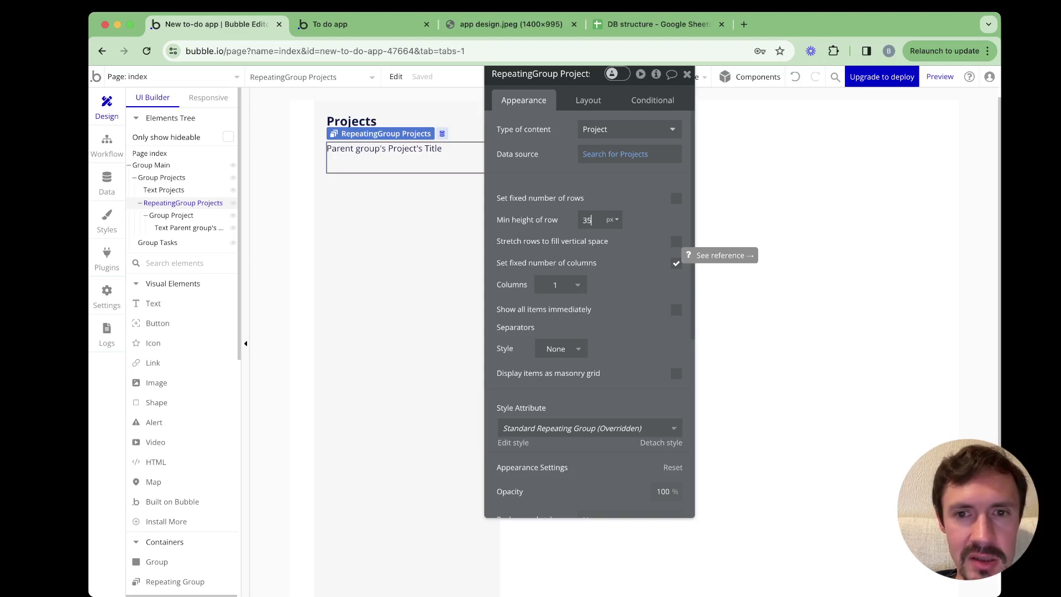
key(BackSpace)
text(0)
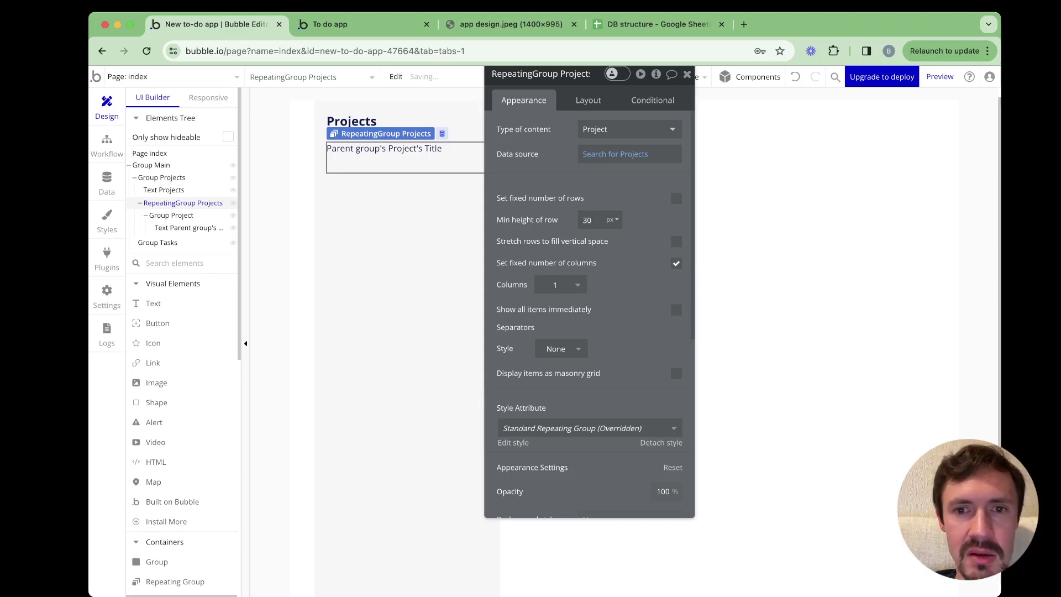
Lower the list's overall minimum height from 50 to 35 px and check the preview
click(589, 100)
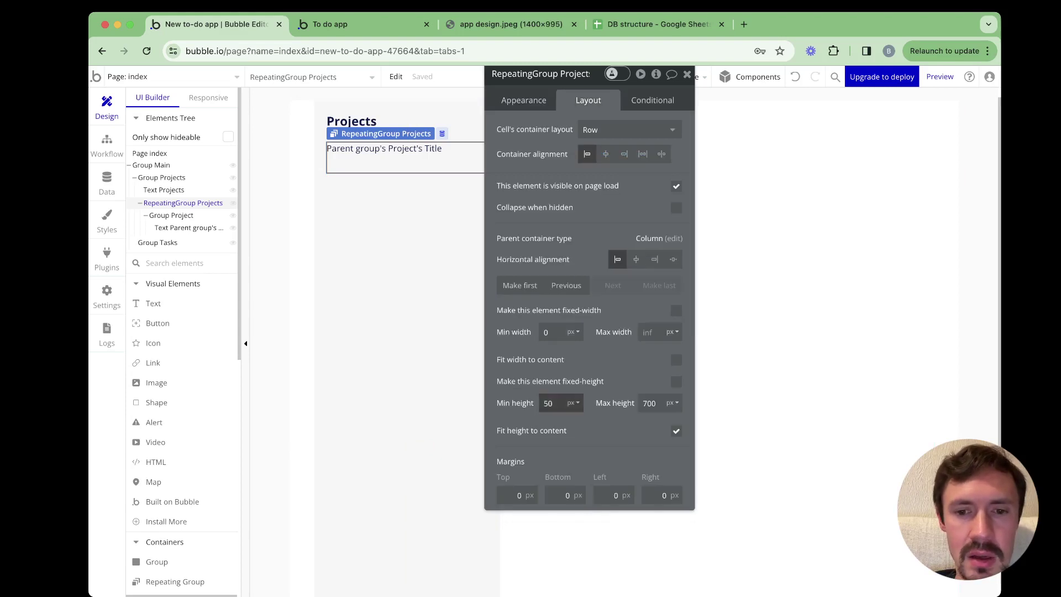
key(BackSpace)
text(3)
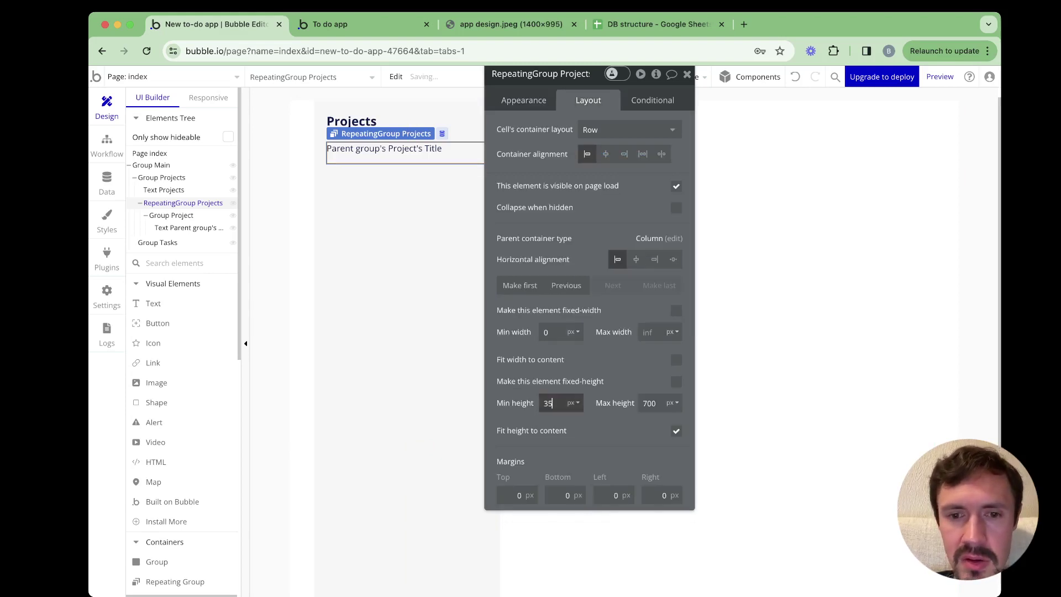
click(524, 100)
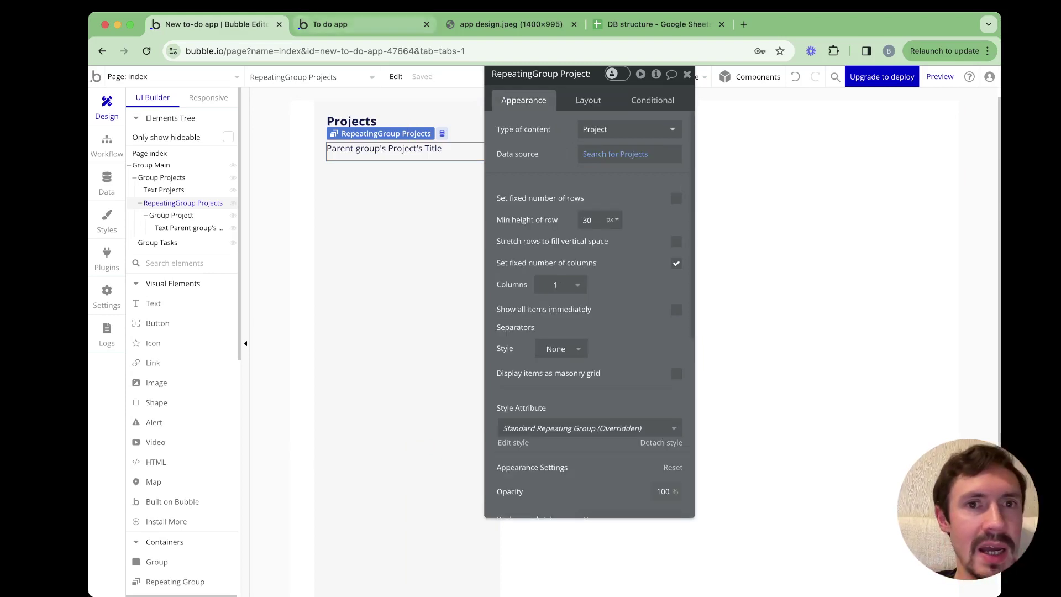
click(343, 24)
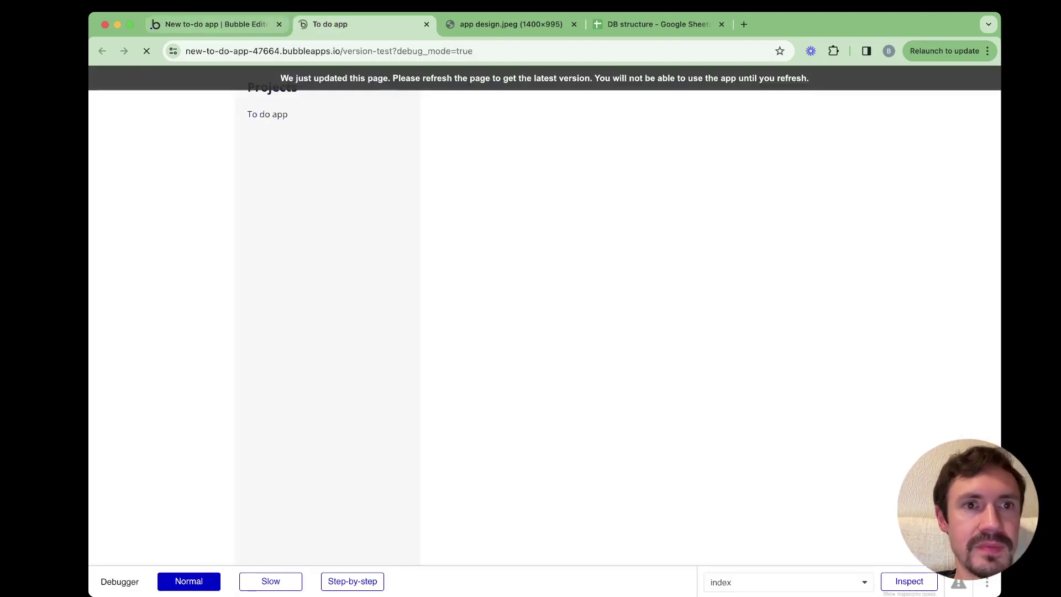
click(216, 23)
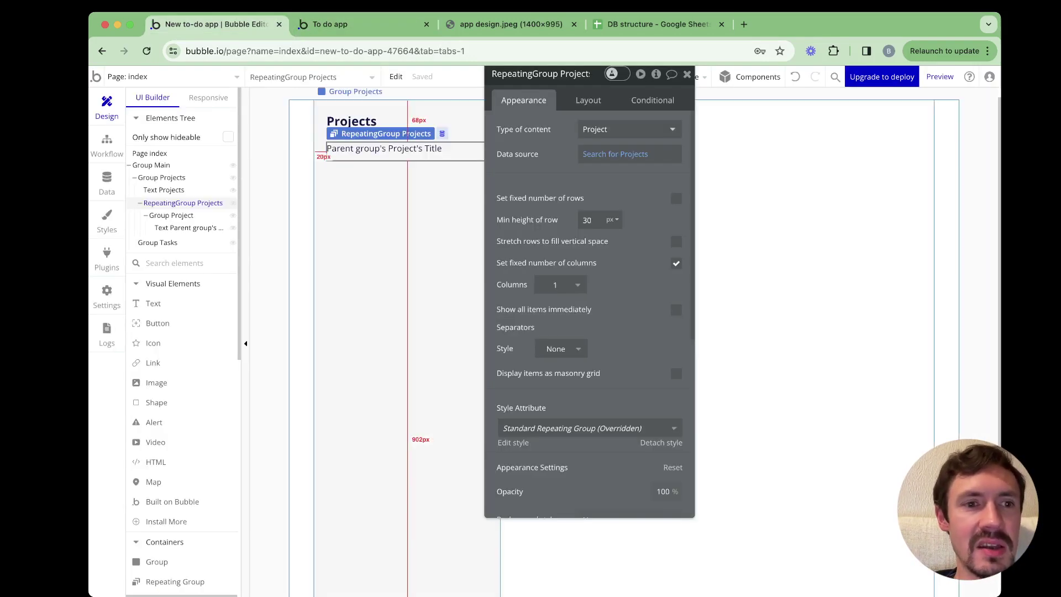
Create a new Project entry titled 'Instagram' in App data and confirm it in the preview
click(107, 182)
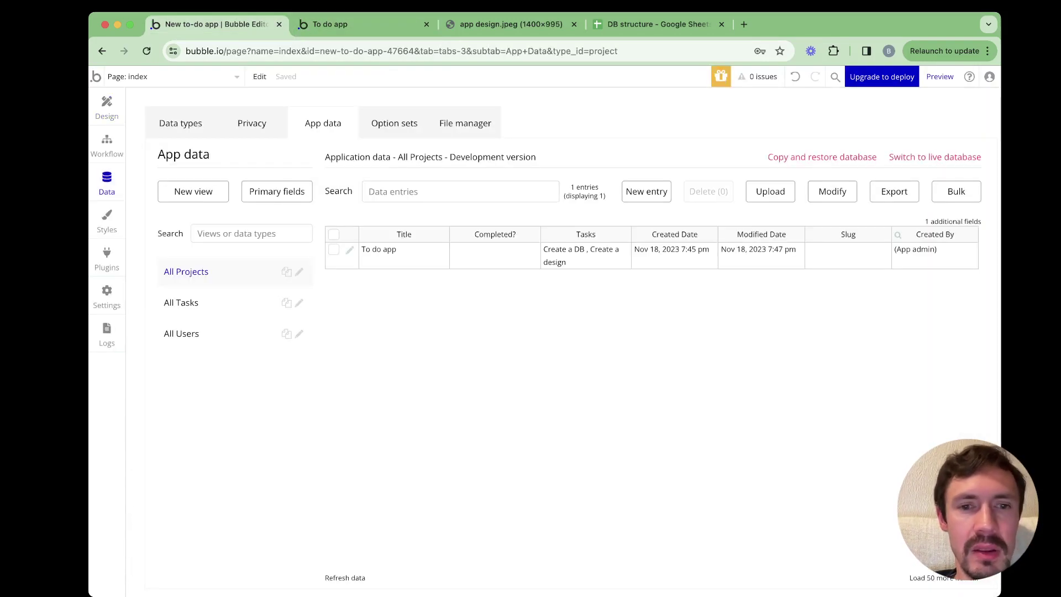
click(647, 191)
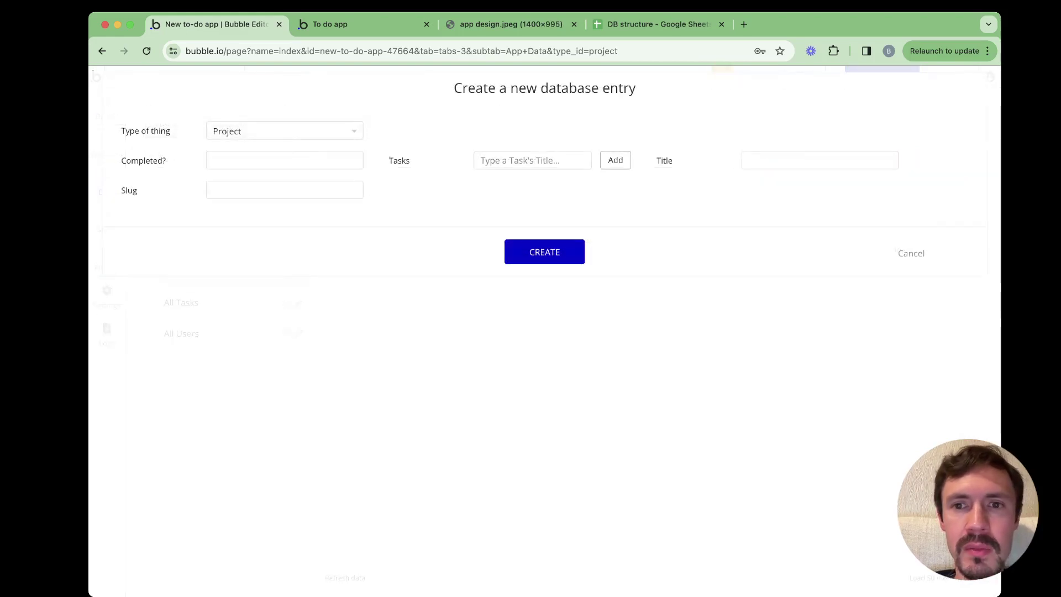
click(820, 161)
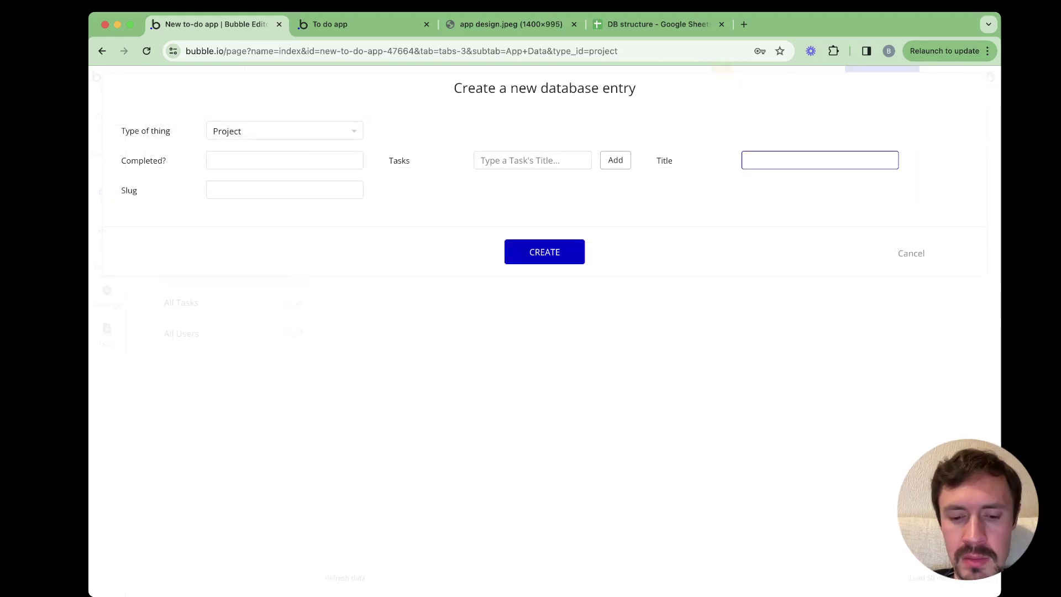
text(In)
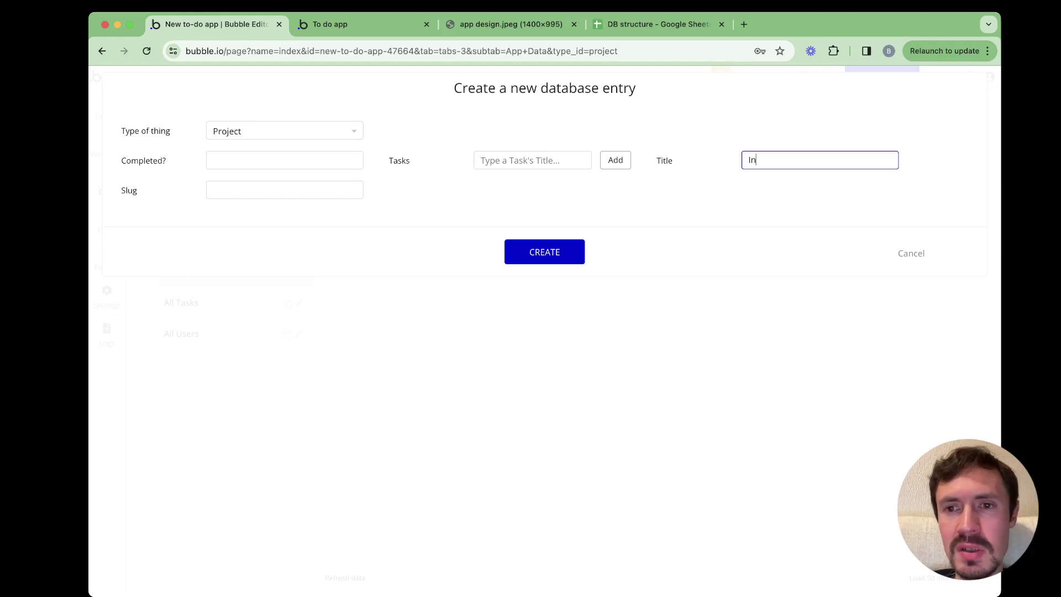
text(stagram)
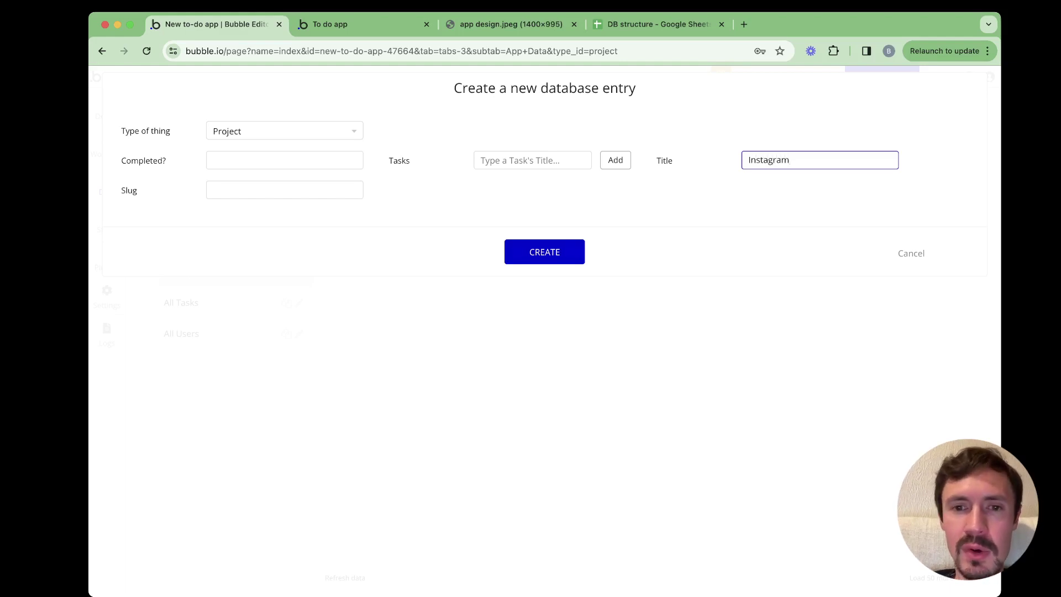
key(Return)
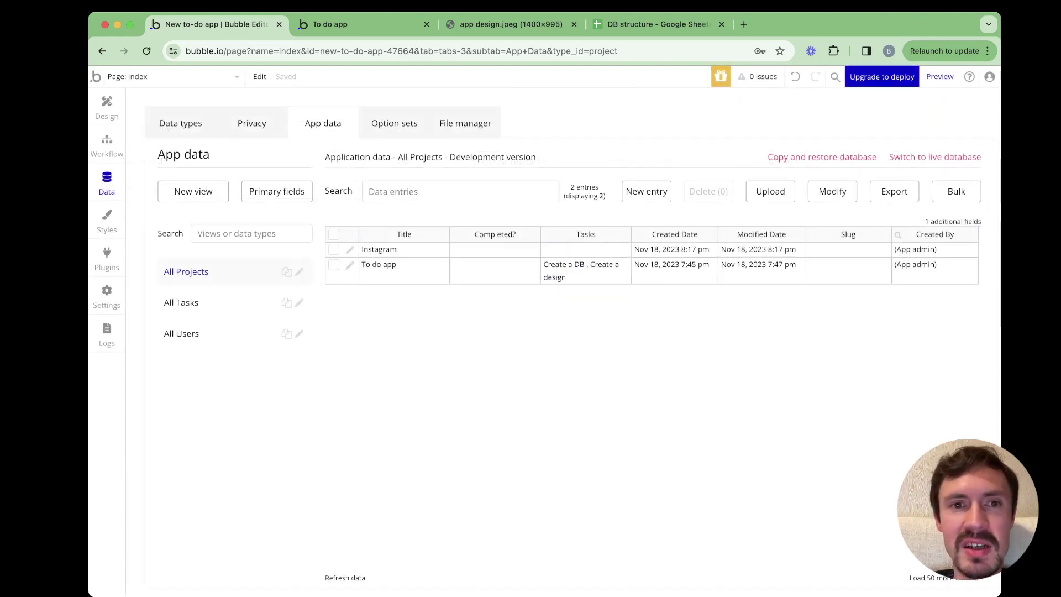
click(358, 24)
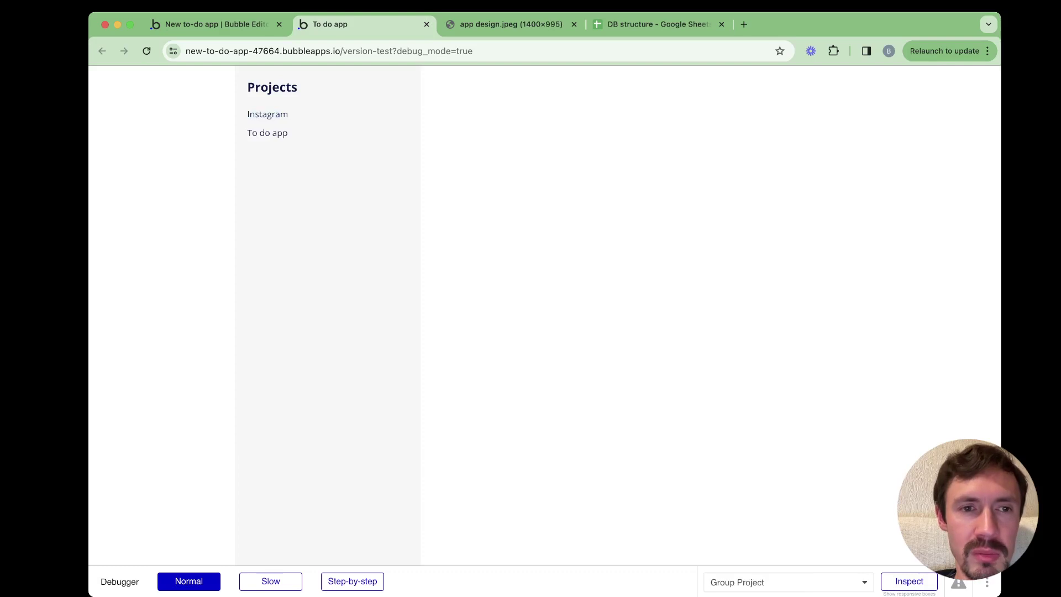
drag(246, 114, 277, 133)
key(ctrl+shift+Tab)
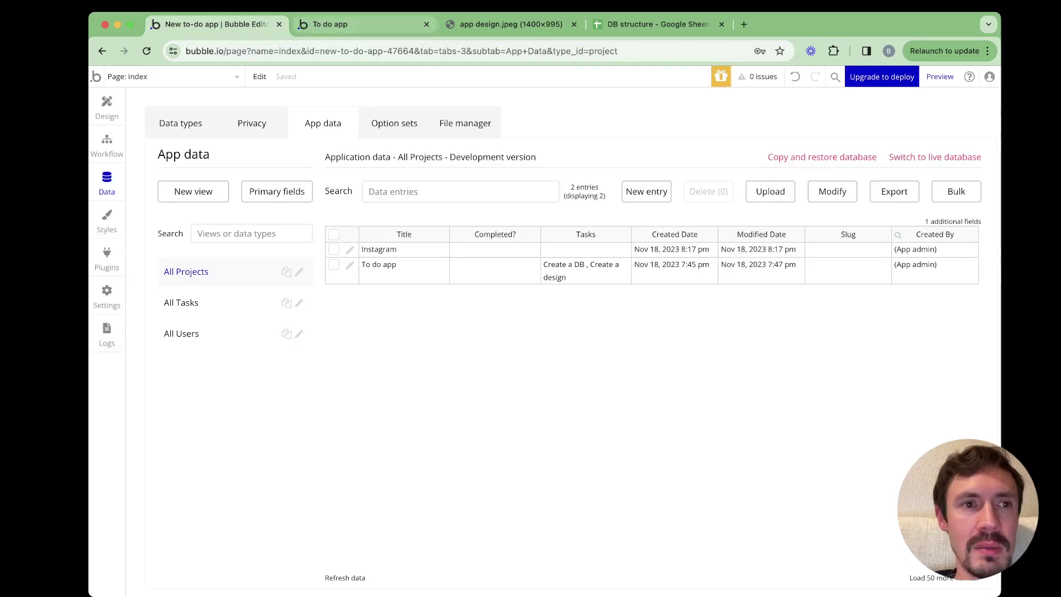
click(107, 106)
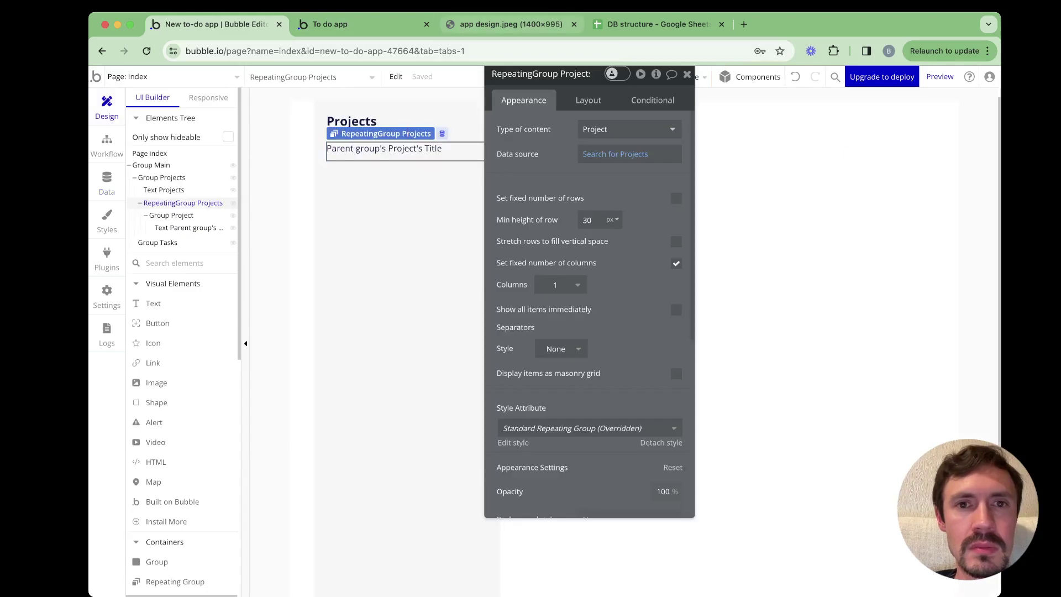
Raise the Projects list's minimum row height from 30 to 40 px and reload the preview
key(super+3)
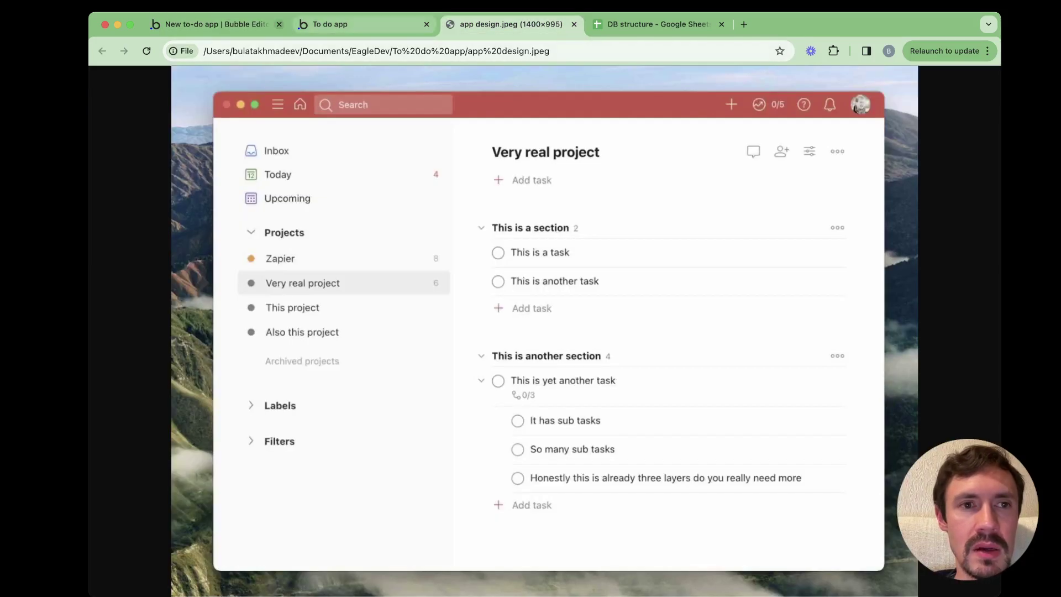
key(super+2)
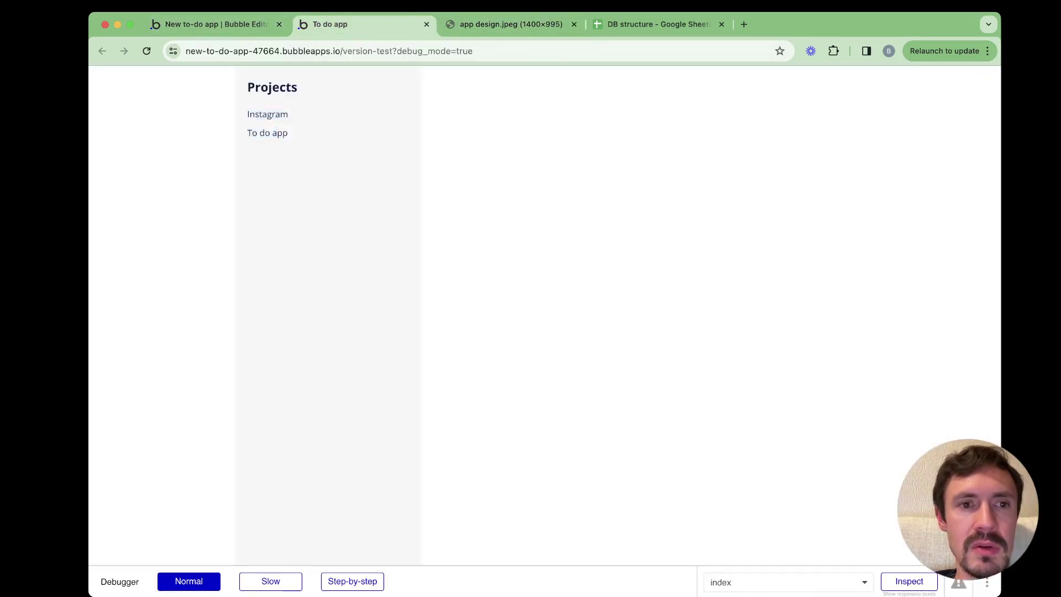
key(super+1)
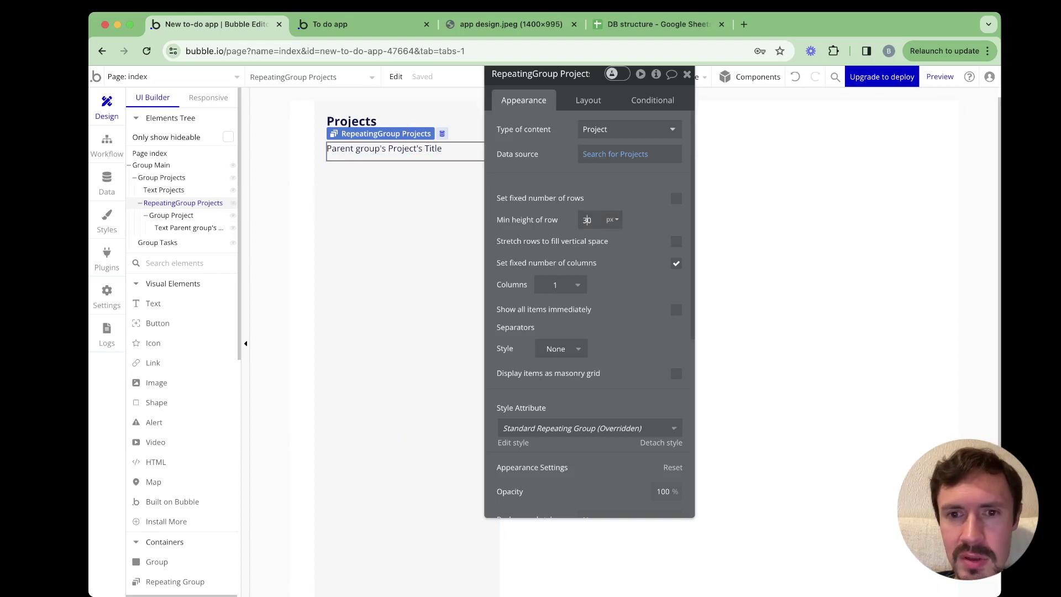
key(shift+Up)
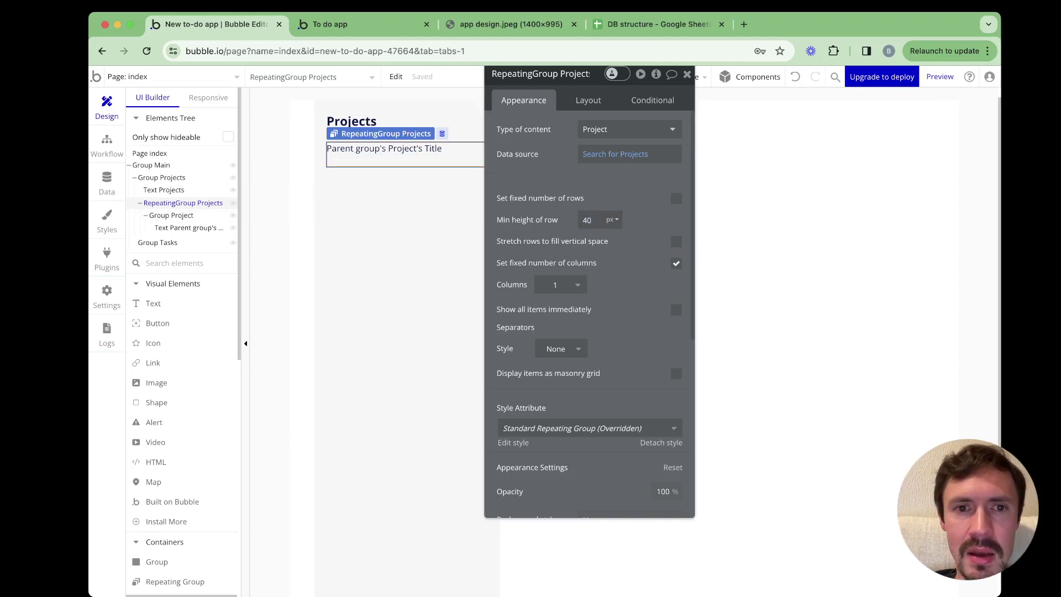
click(330, 24)
key(super+r)
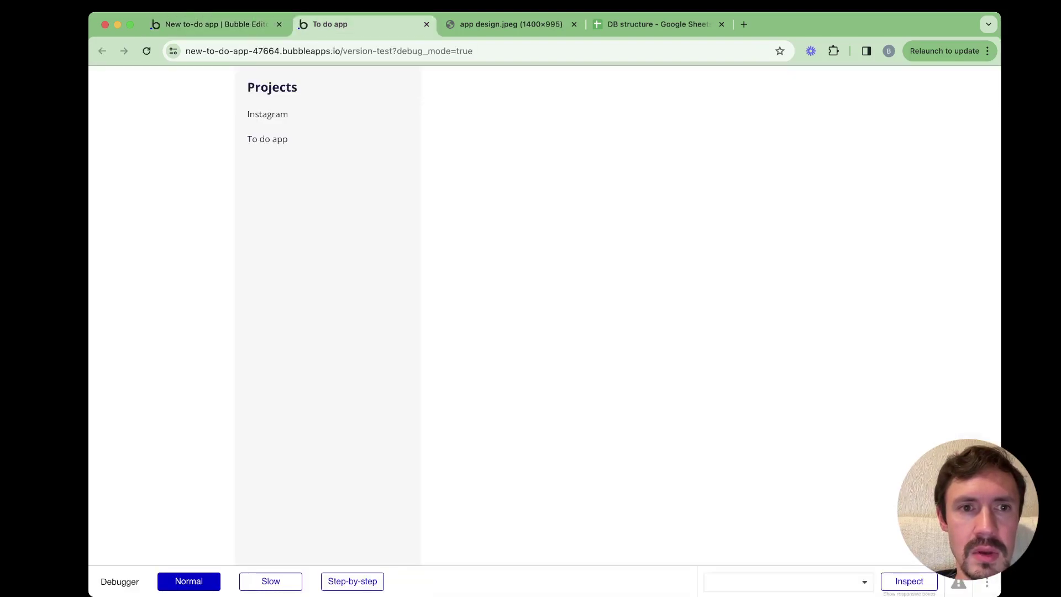
click(210, 24)
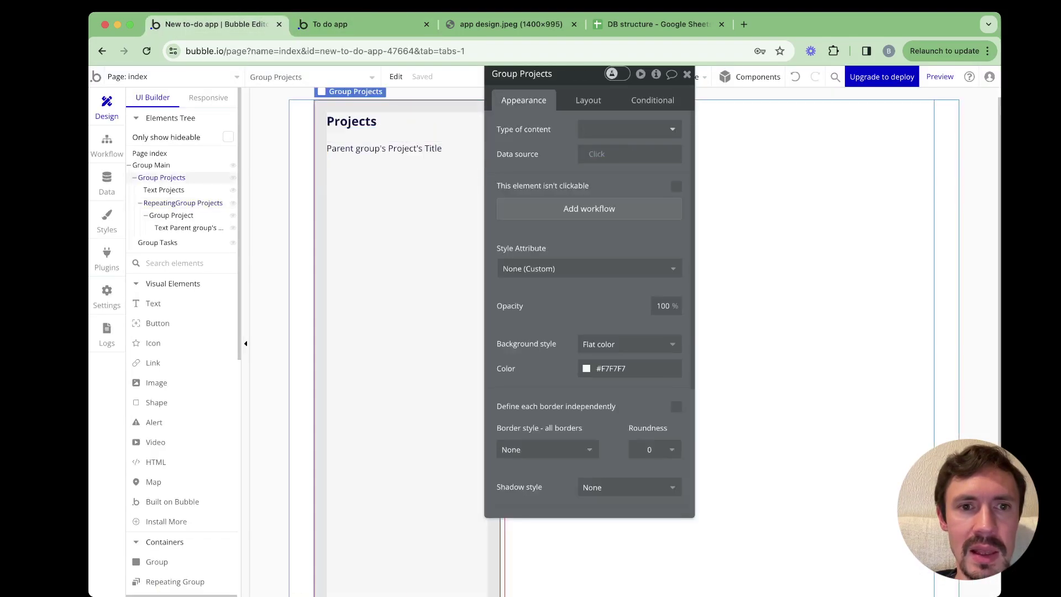
click(588, 100)
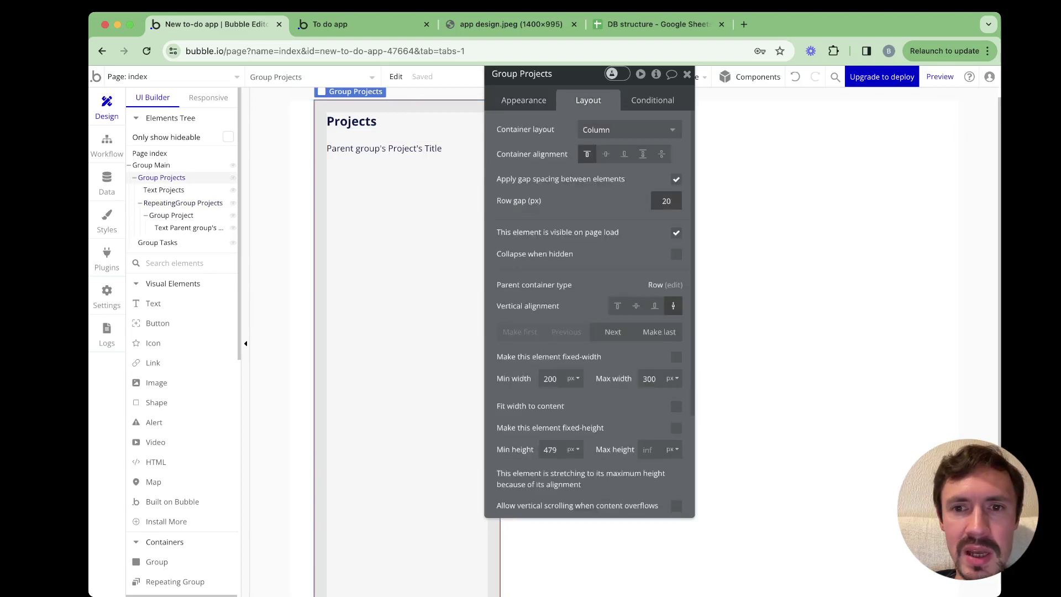
Set the projects panel row gap to 30 and give the project title a custom bold style
key(Return)
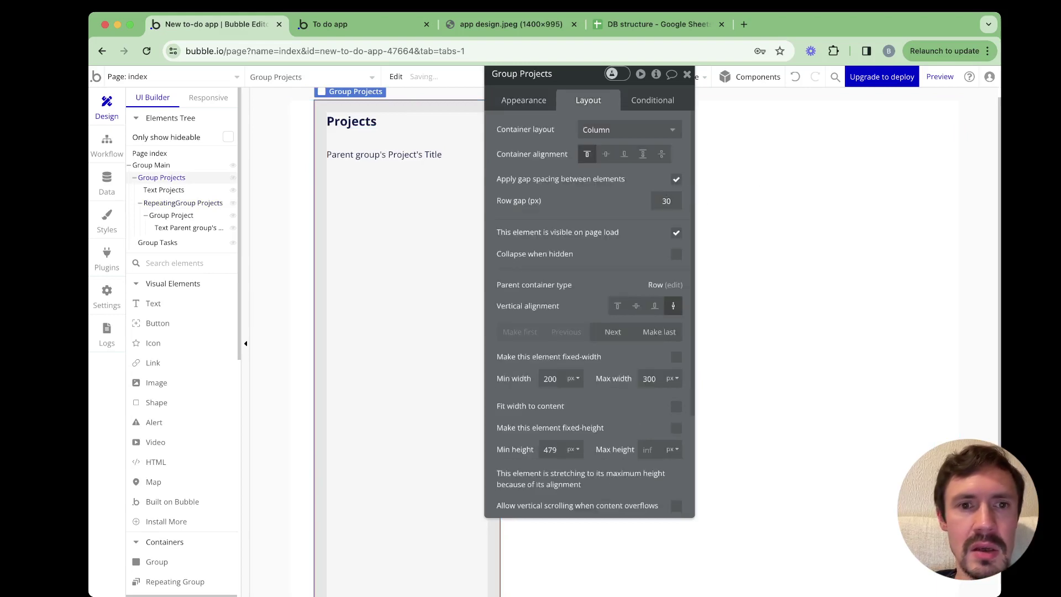
click(387, 155)
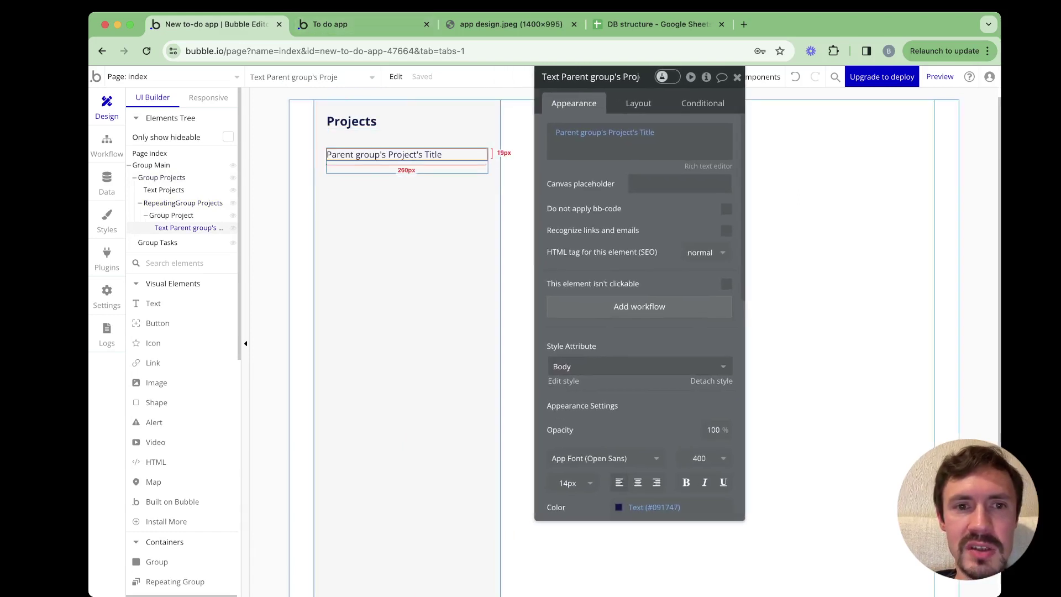
click(711, 381)
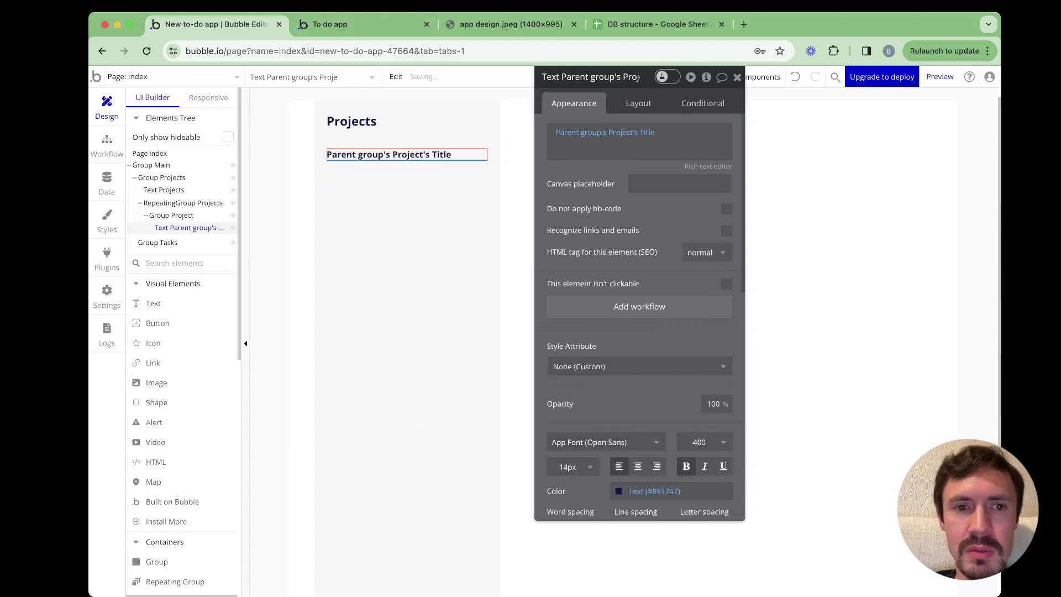
Reload the app preview to check the bold project titles, then return to the editor
click(330, 24)
key(super+r)
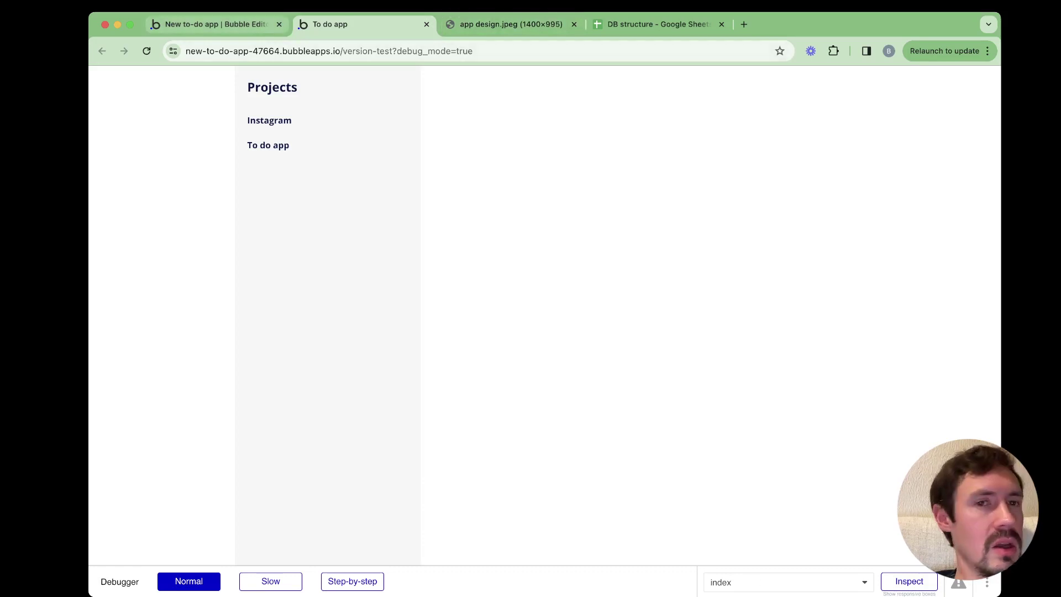
key(ctrl+shift+Tab)
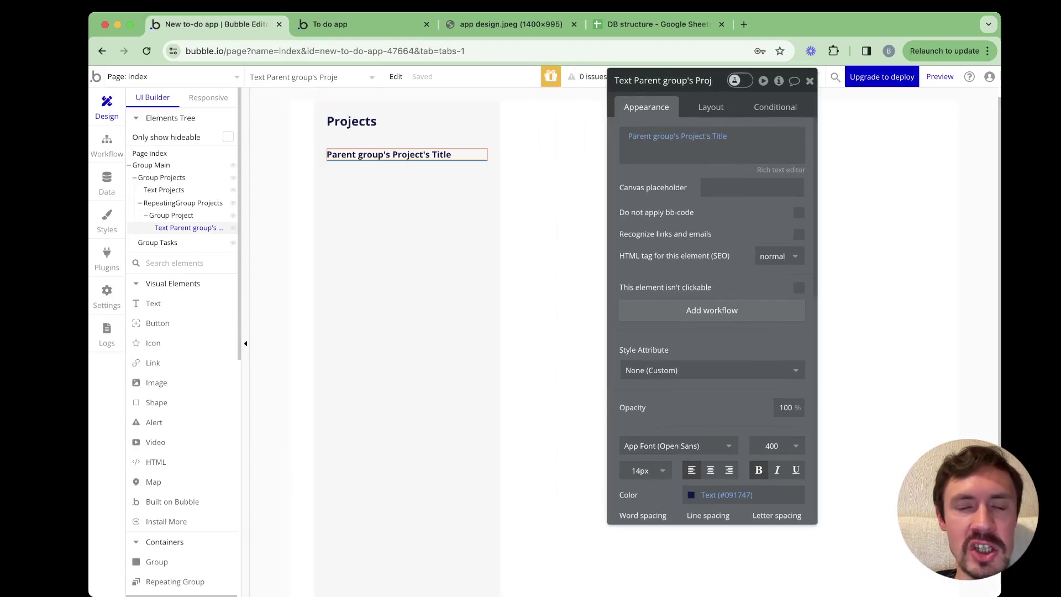
Add an Icon element below the Projects heading and choose the fa-plus-circle icon
scroll(166, 276, down, 5)
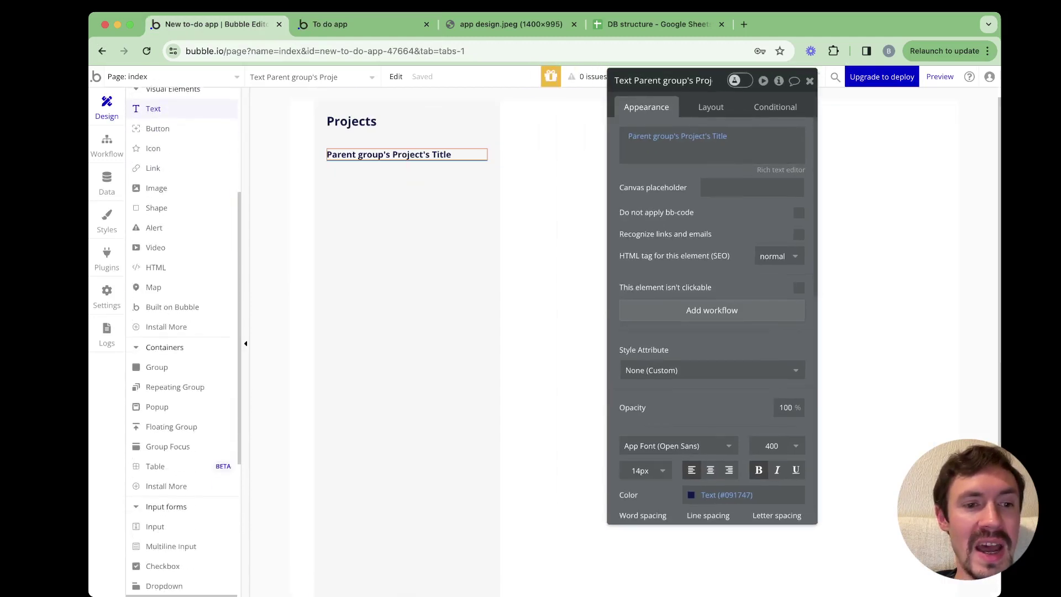
scroll(166, 304, down, 1)
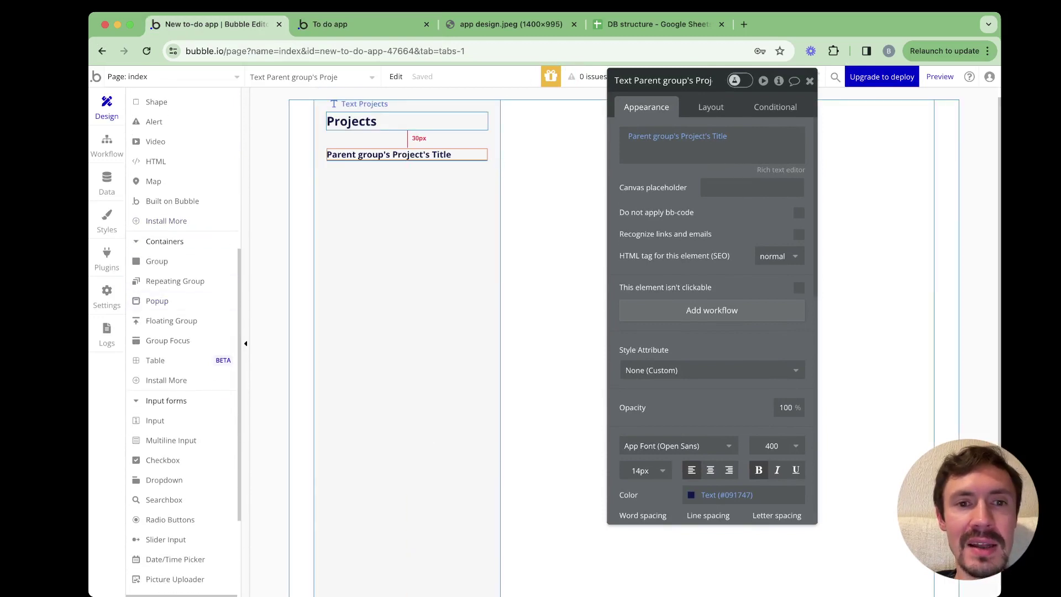
click(376, 121)
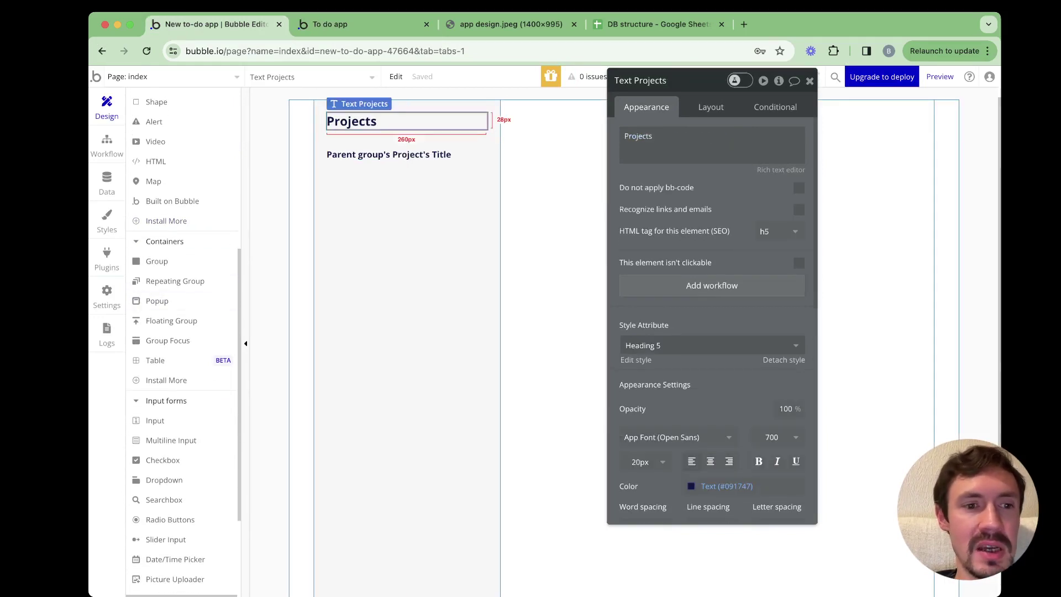
scroll(166, 324, up, 5)
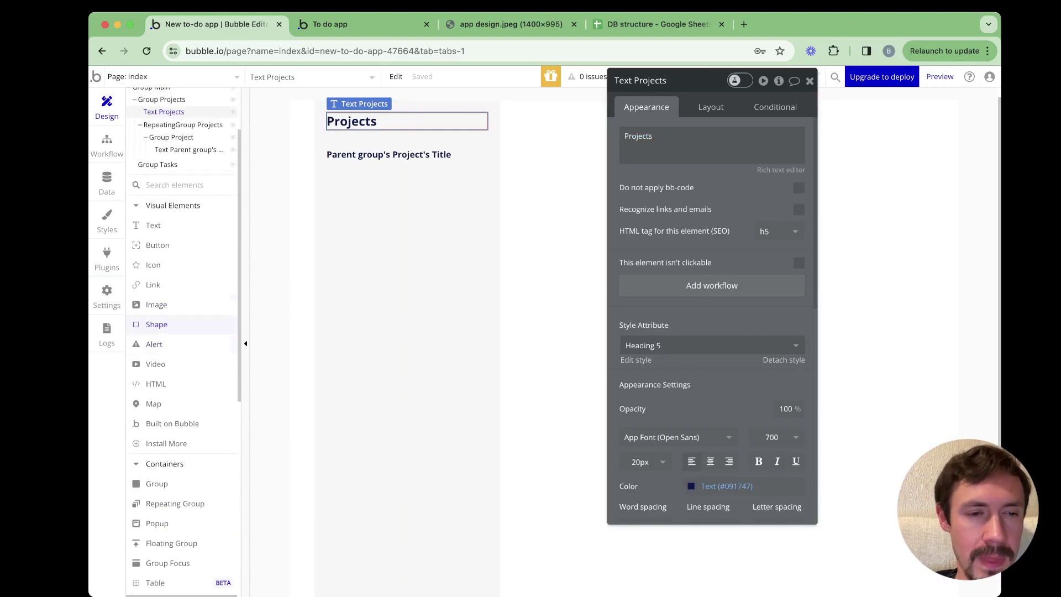
mouse_move(183, 264)
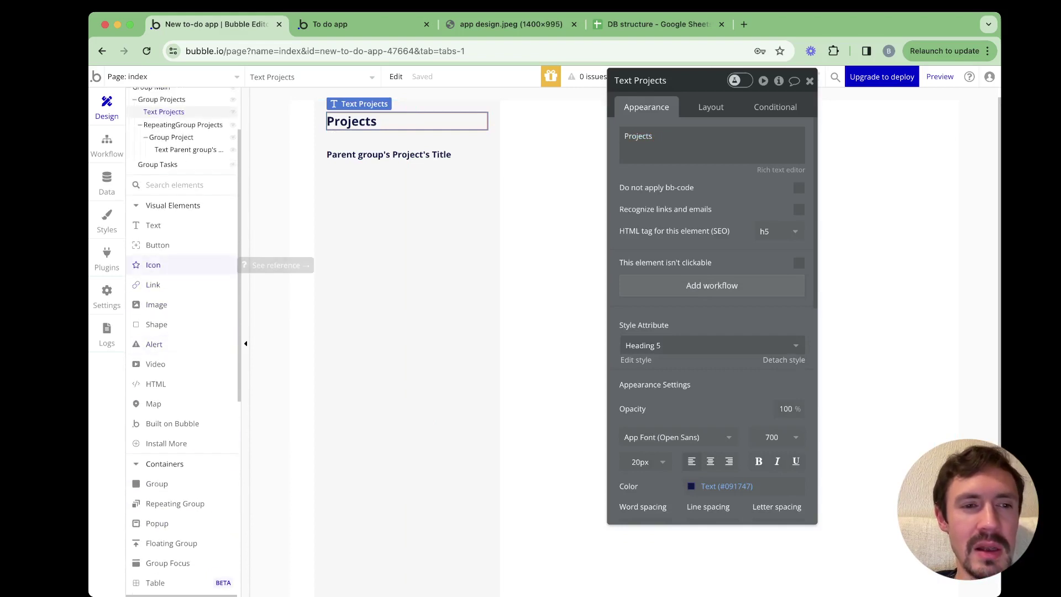
key(Escape)
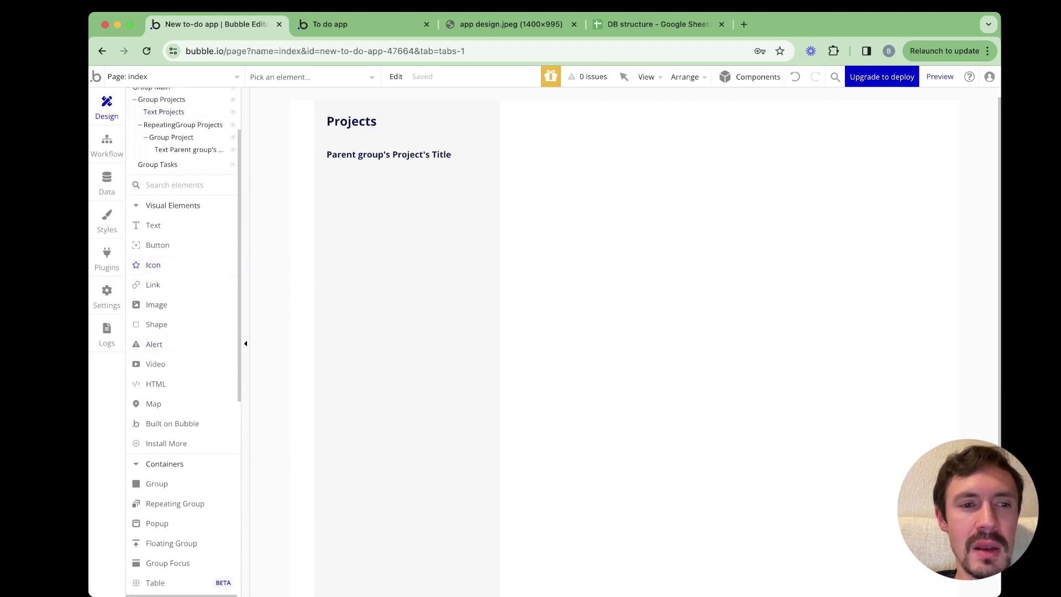
click(335, 150)
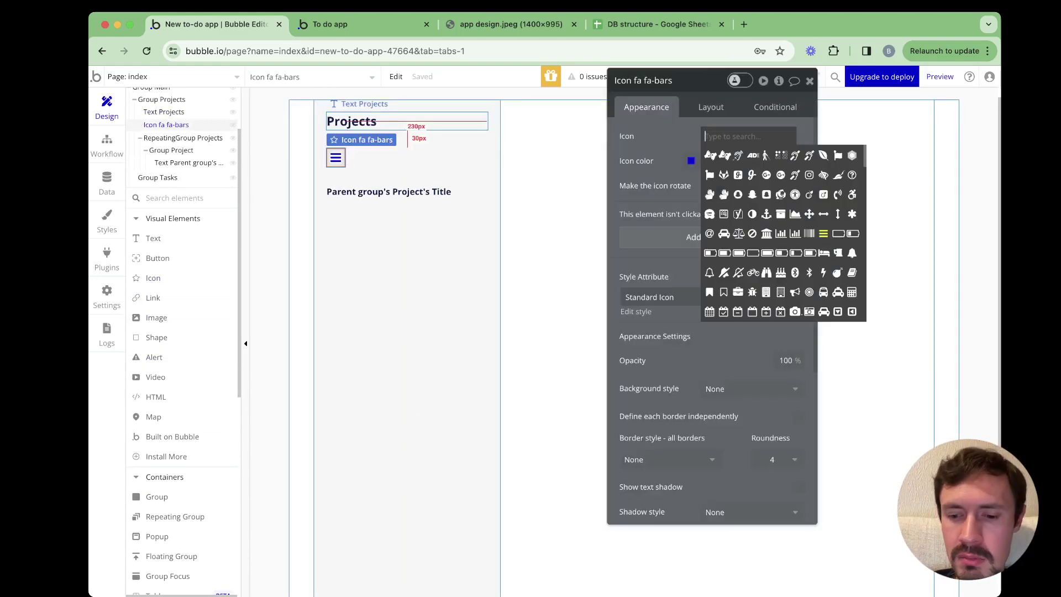
text(bar)
key(BackSpace)
key(BackSpace)
key(BackSpace)
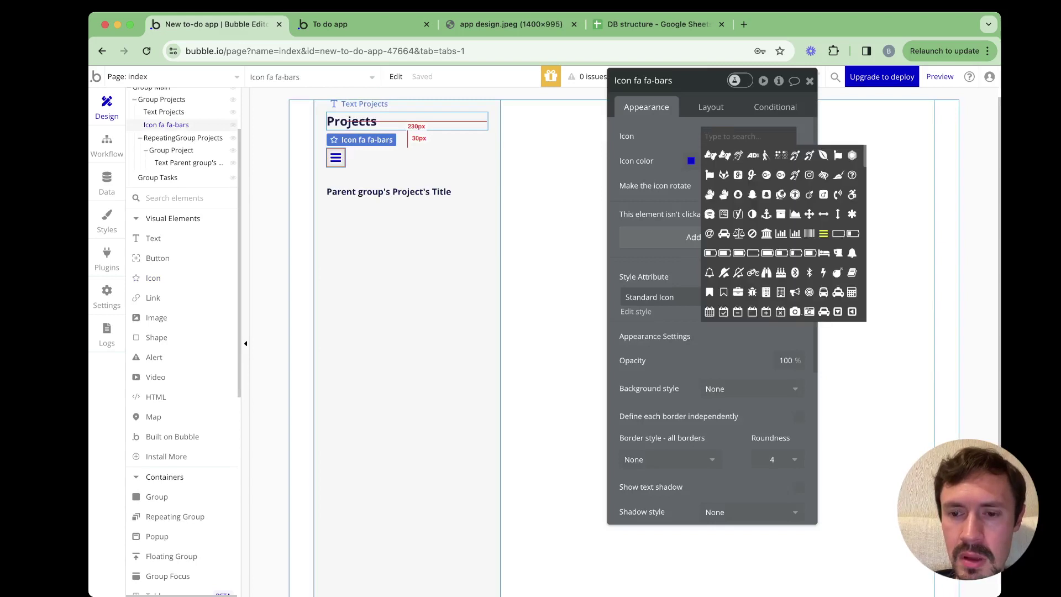
text(plus)
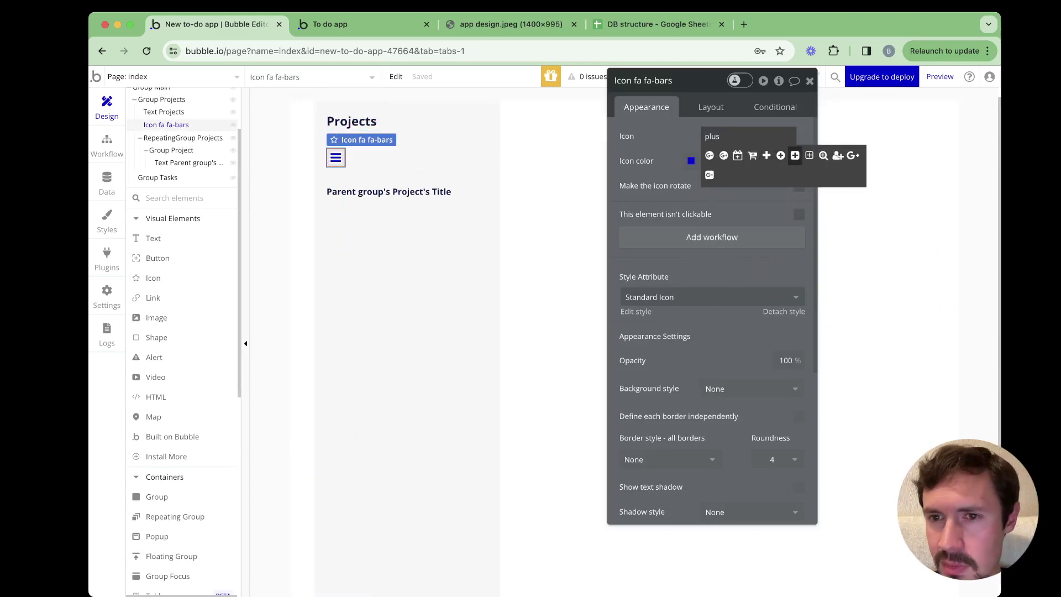
click(781, 156)
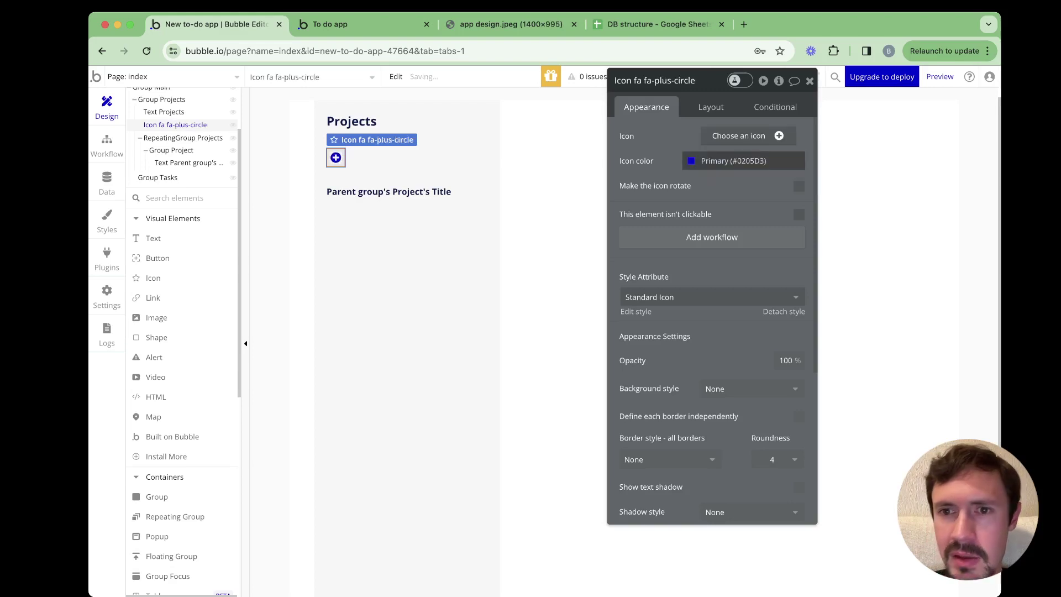
Set the plus-circle icon colour to black (#000000)
click(730, 160)
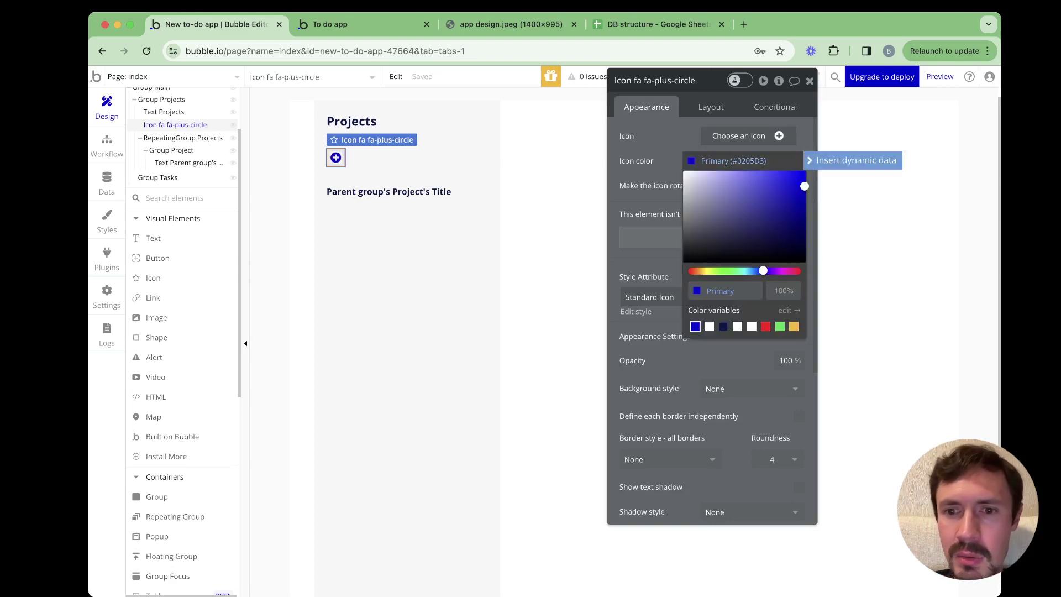
drag(708, 226, 686, 262)
click(651, 260)
click(415, 276)
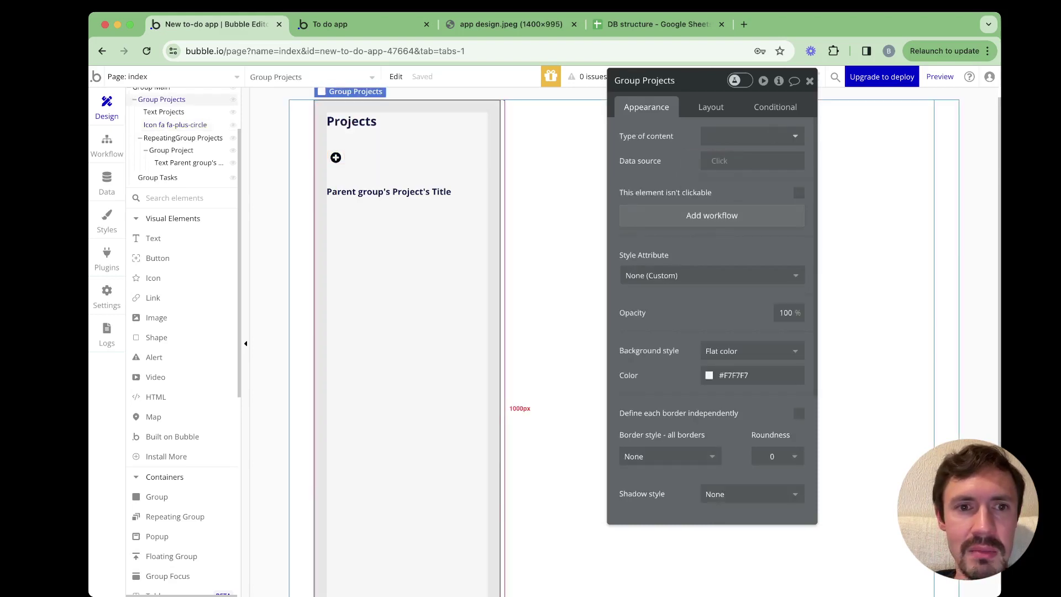
click(548, 255)
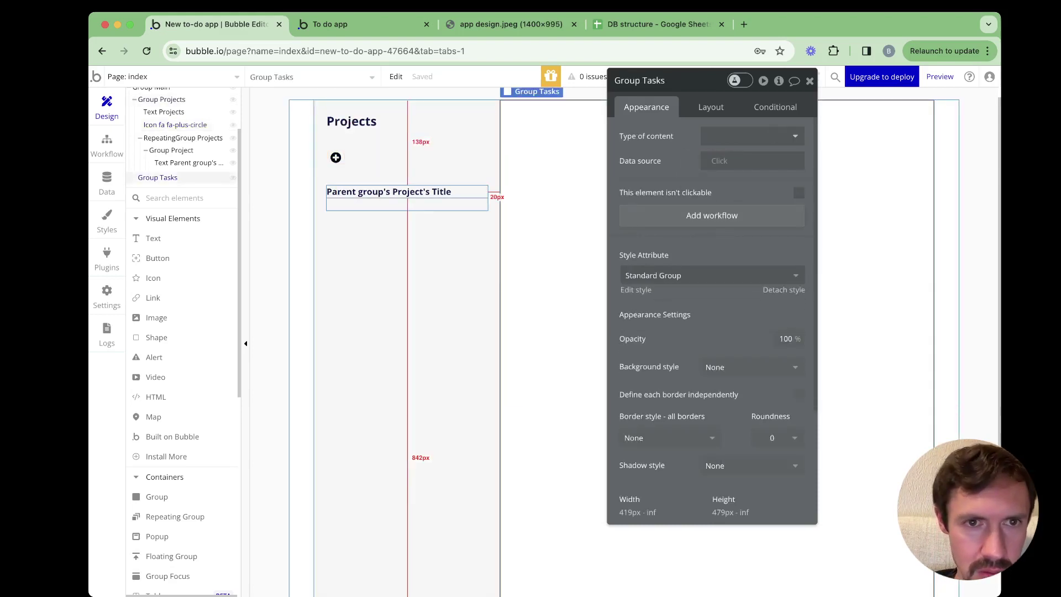
Select both the Projects heading and the plus-circle icon together
click(335, 157)
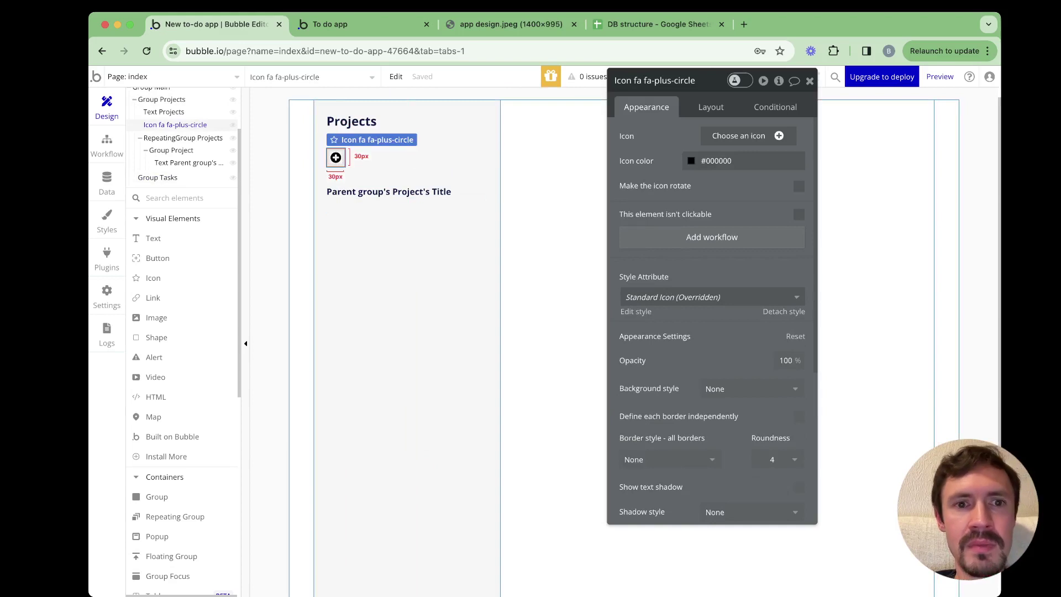
click(399, 123)
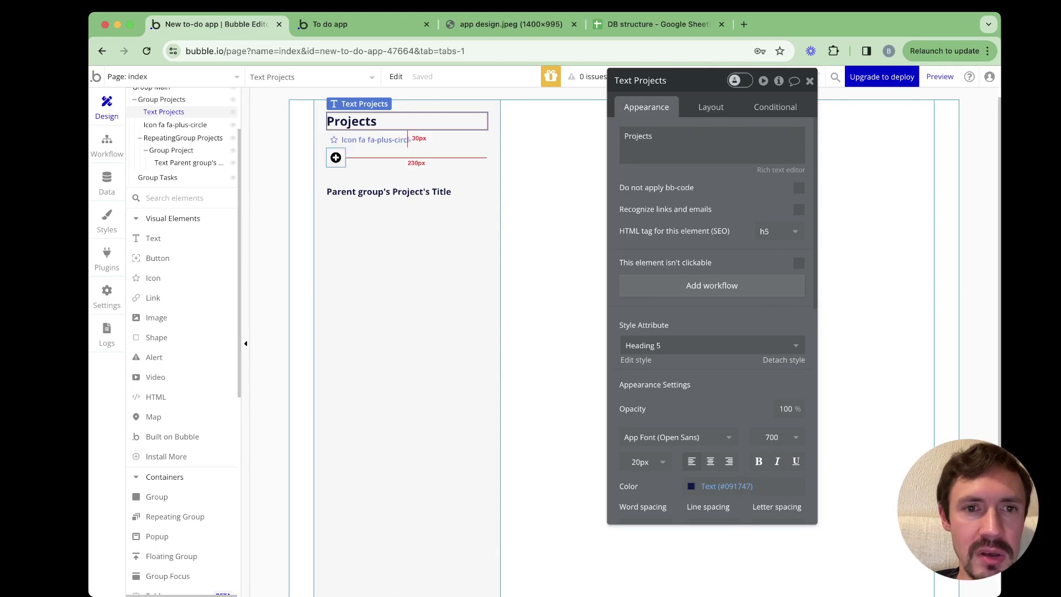
shift+click(376, 140)
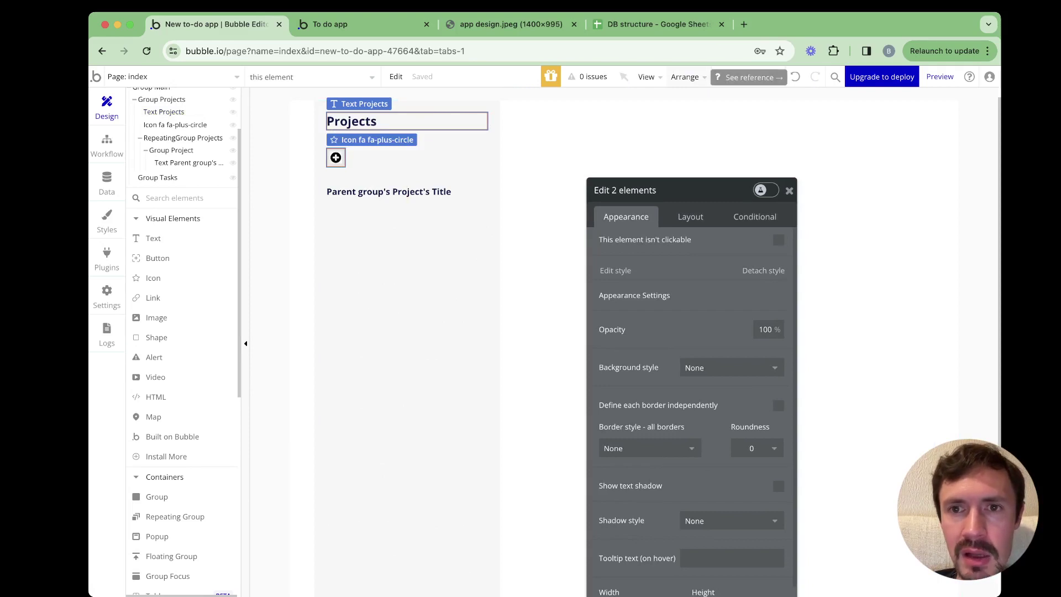
Group the Projects heading and plus icon, checking the icon sits at the heading's right end
click(688, 77)
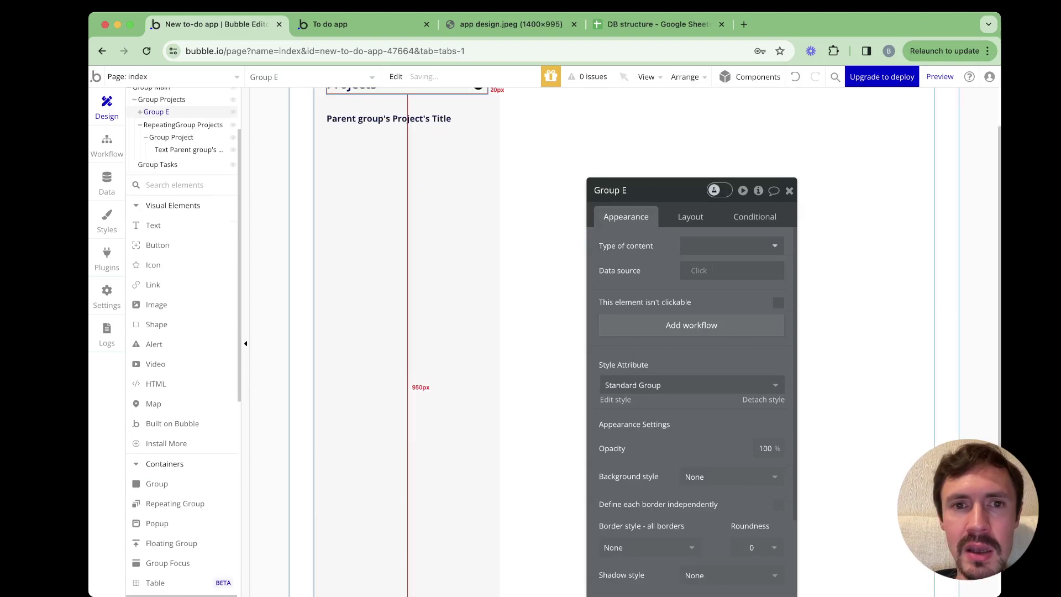
scroll(407, 221, up, 1)
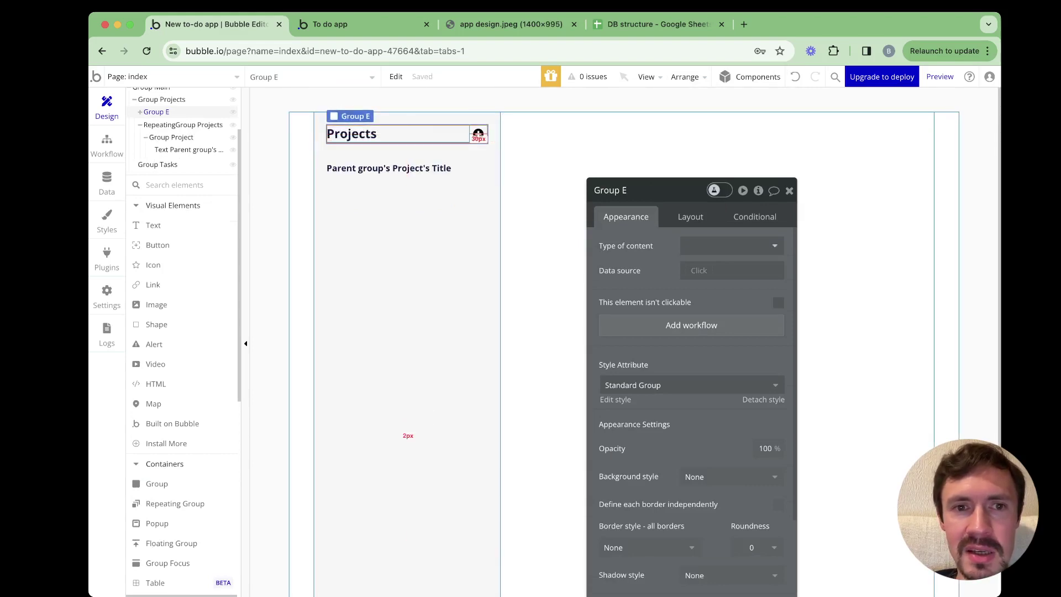
click(398, 151)
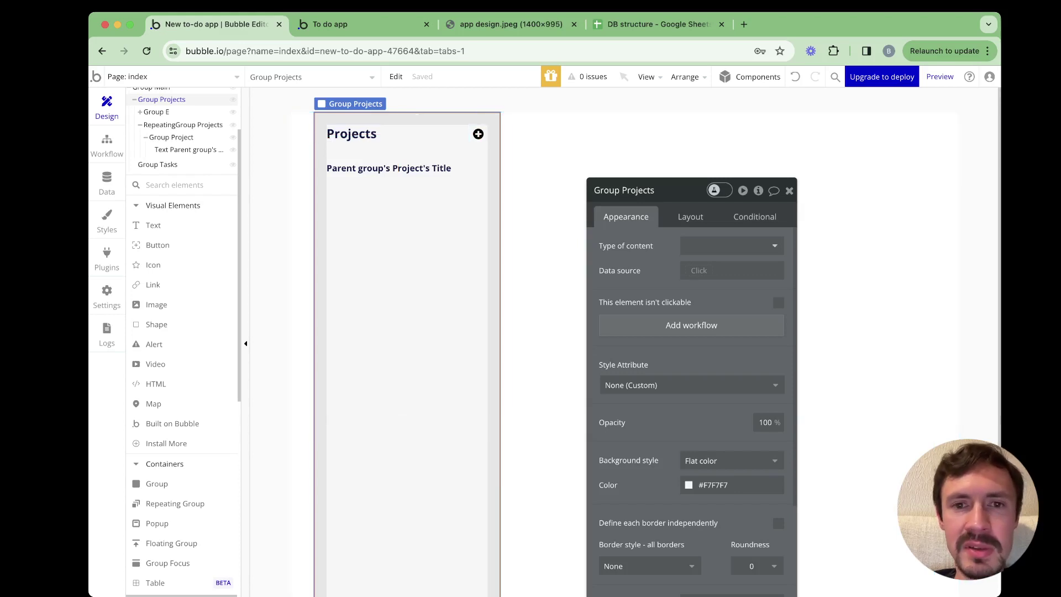
click(478, 134)
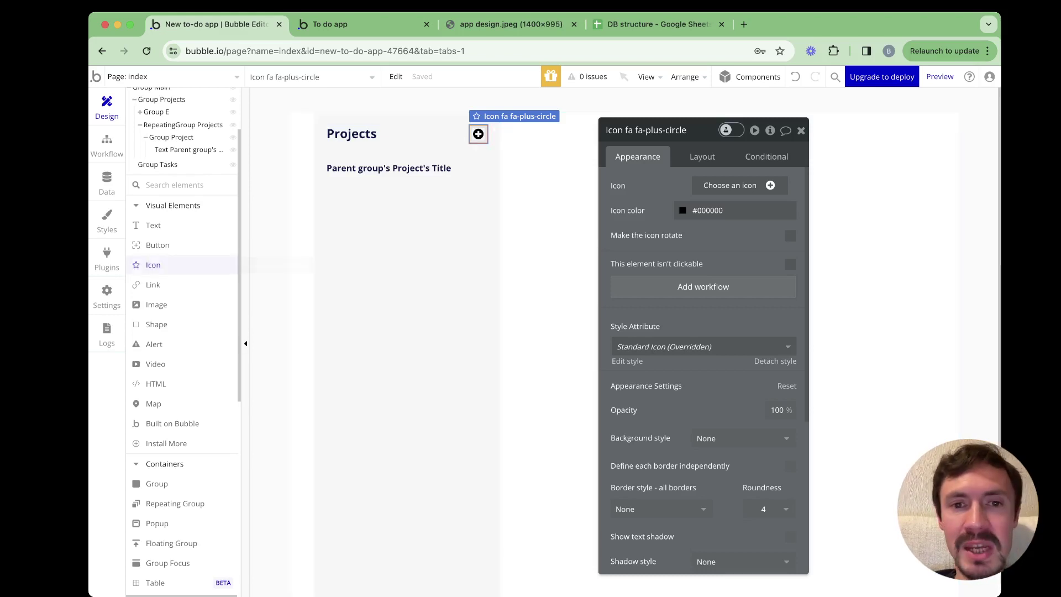
scroll(165, 285, down, 2)
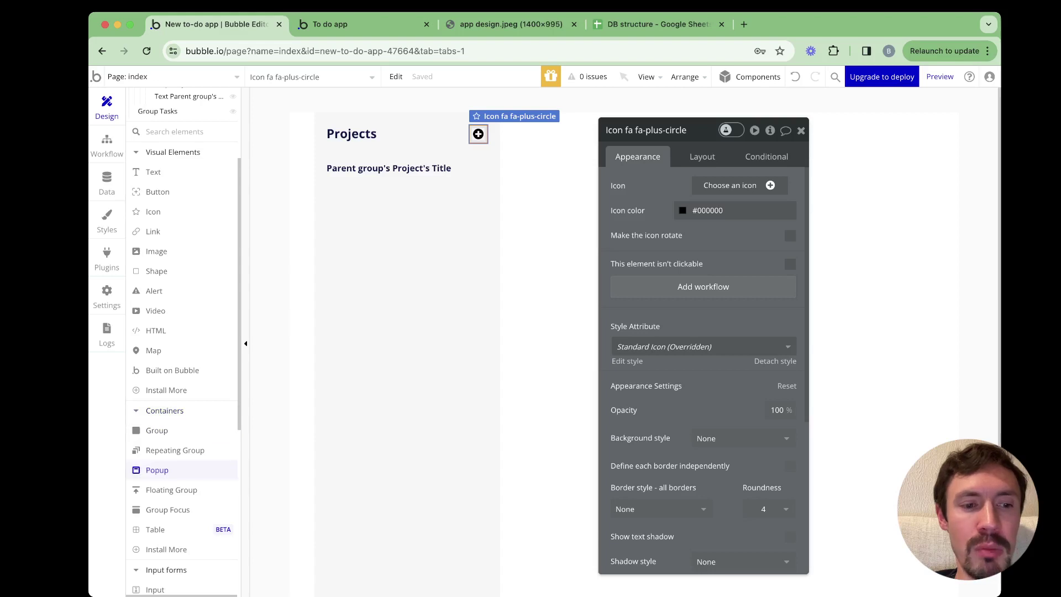
click(157, 469)
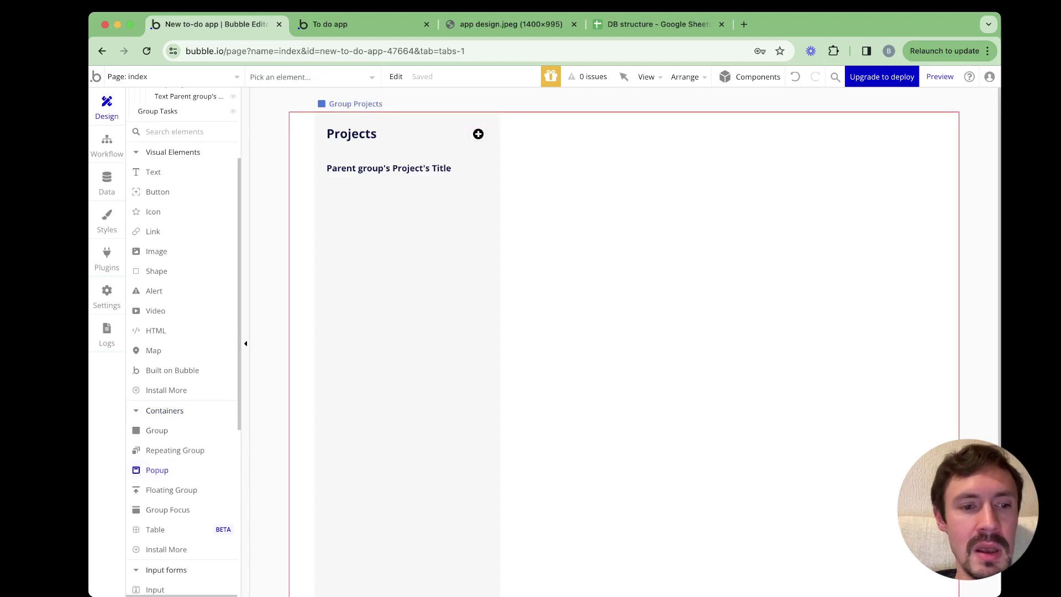
Draw a popup on the page and set its container layout to Column
drag(502, 183, 675, 290)
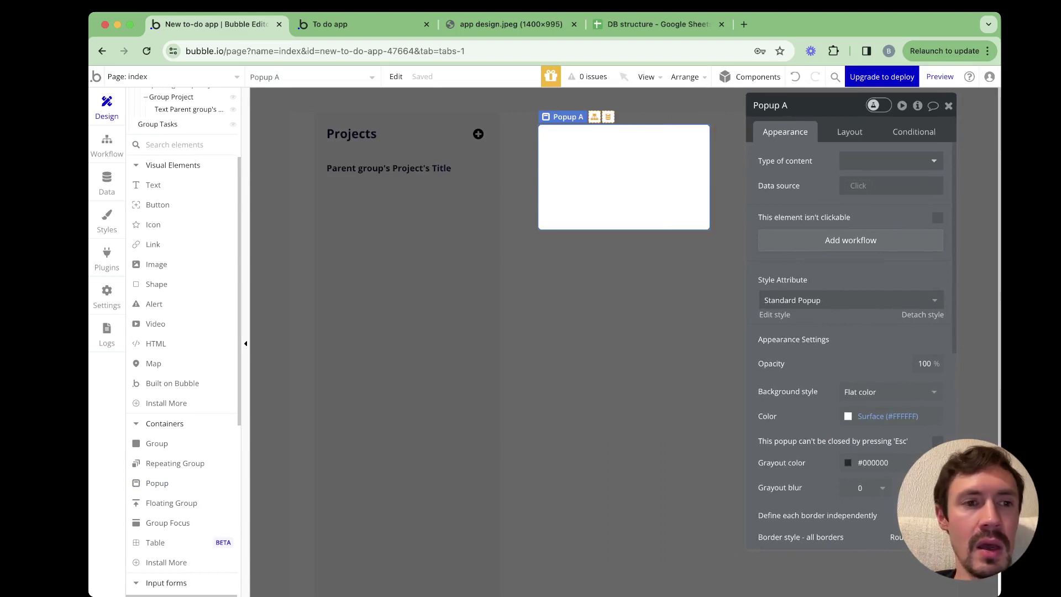
scroll(166, 243, up, 2)
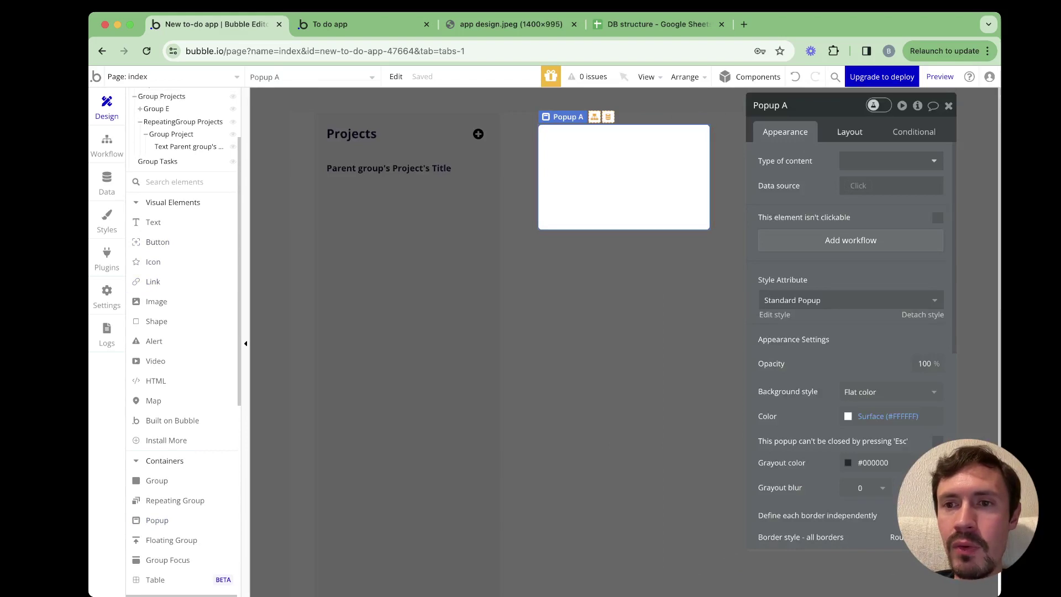
click(850, 132)
click(892, 161)
click(858, 255)
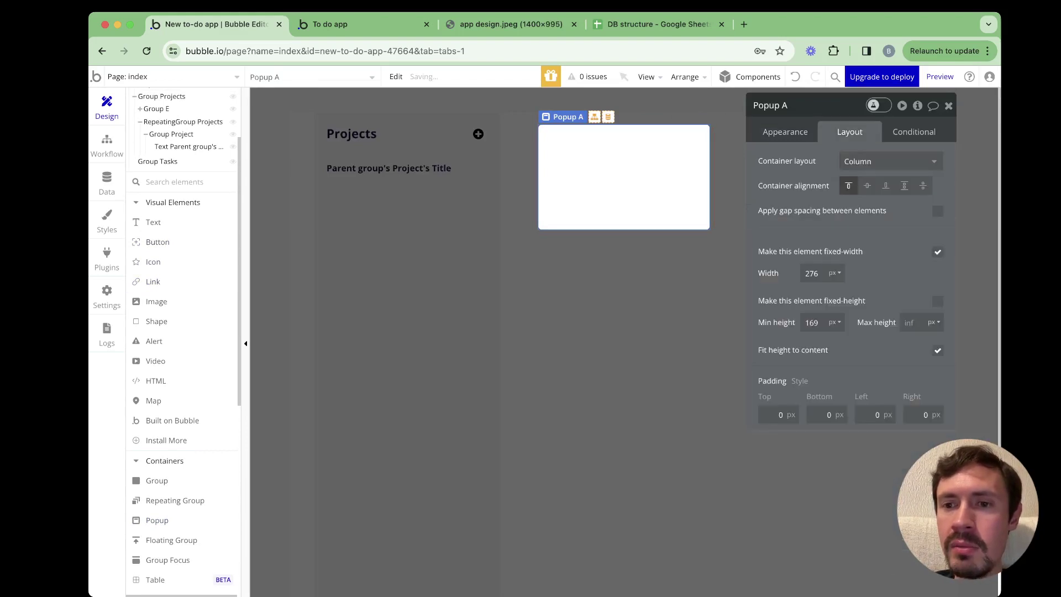
Set the popup's top, bottom, left and right padding to 20 px
click(765, 383)
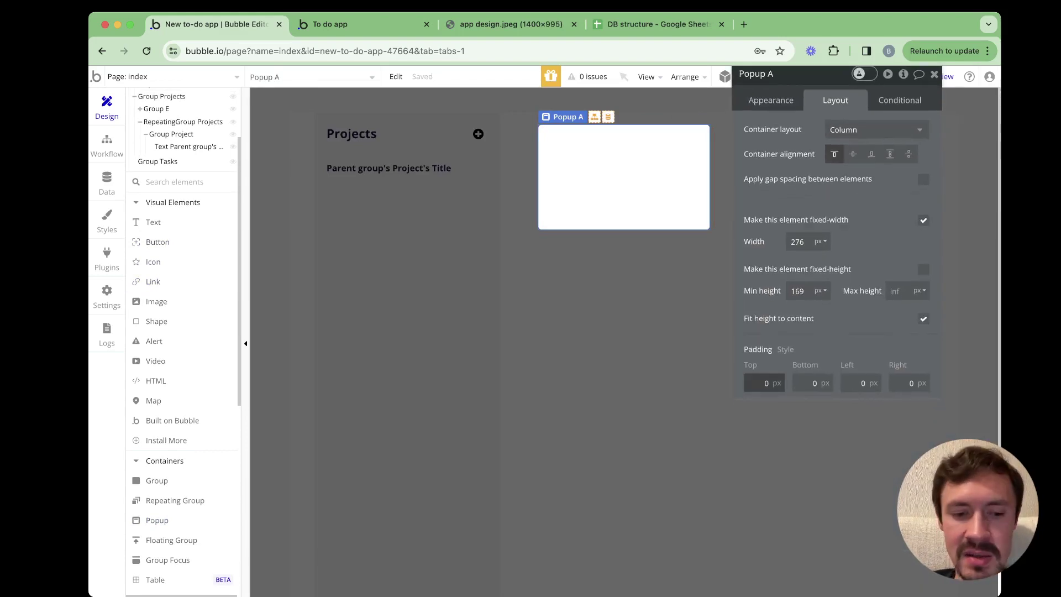
text(2)
key(Tab)
text(20)
key(Tab)
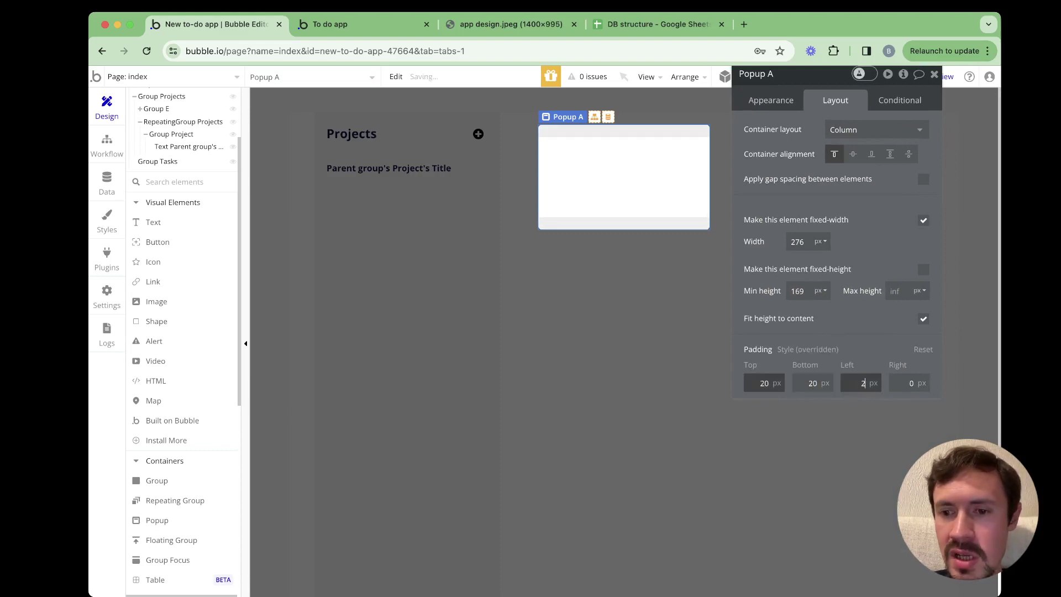
text(20)
key(Tab)
text(20)
key(Tab)
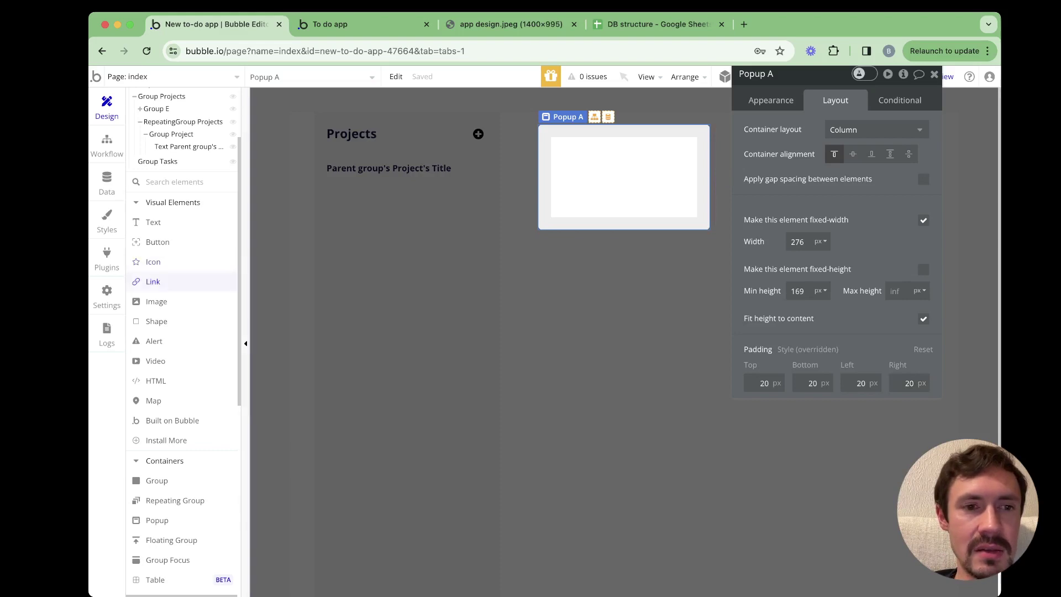
Add a Heading 6 text inside the popup reading 'Add new project'
click(153, 222)
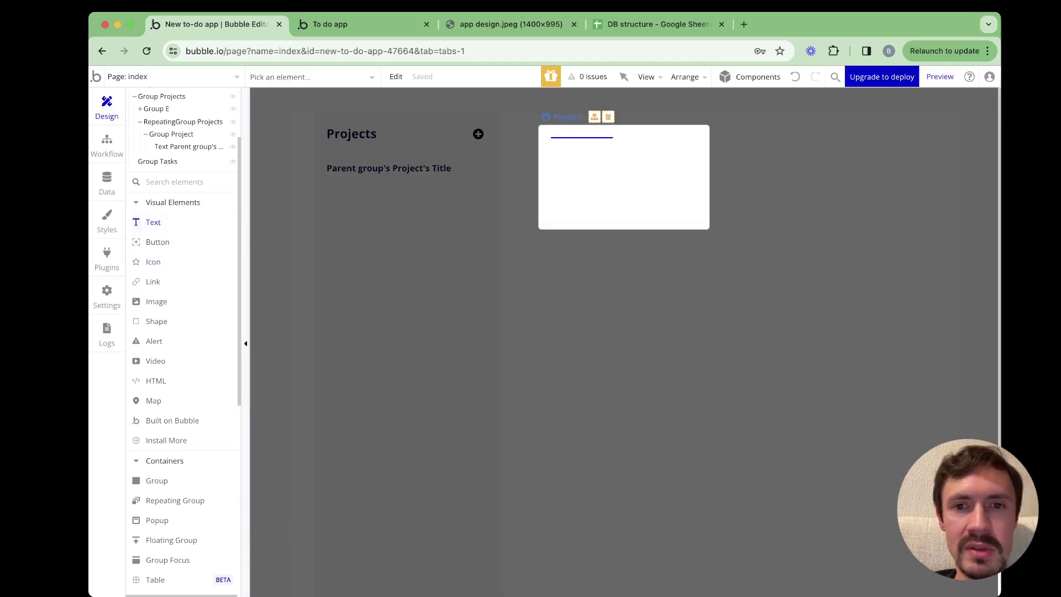
click(608, 138)
click(837, 338)
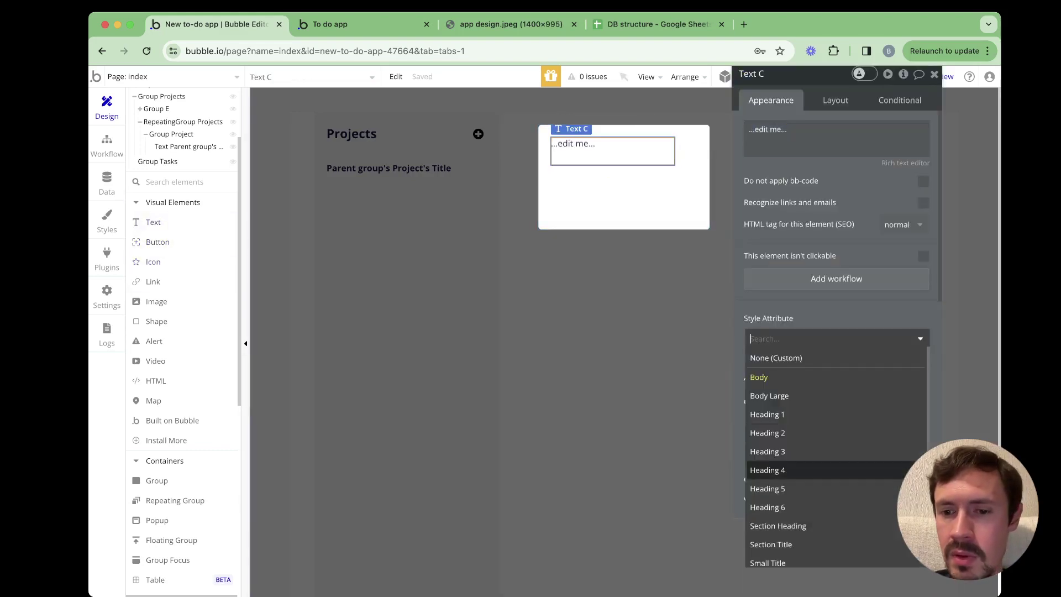
click(767, 507)
click(837, 139)
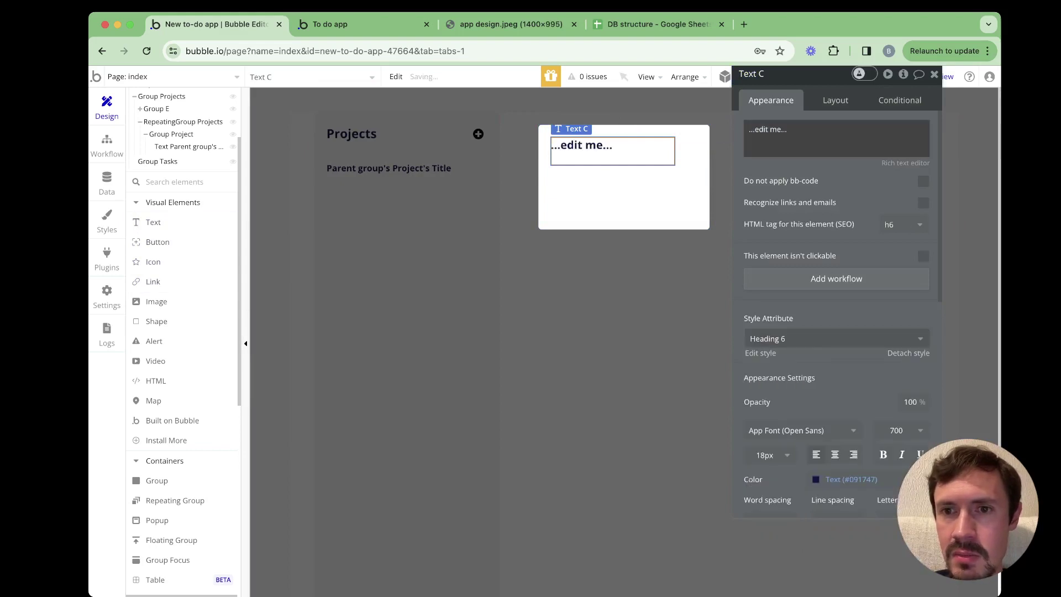
text(Add new p)
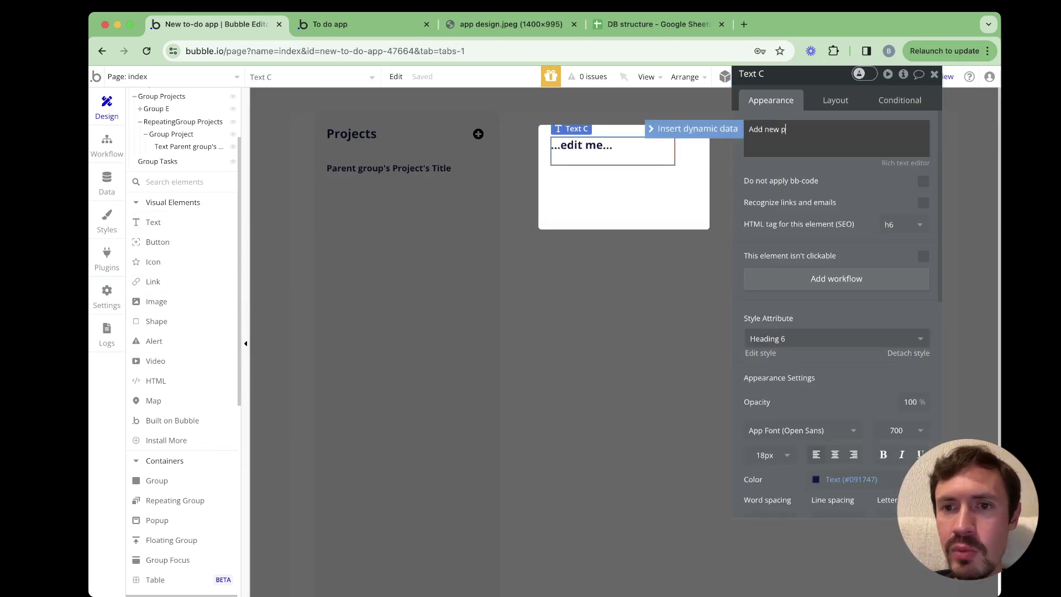
text(roject)
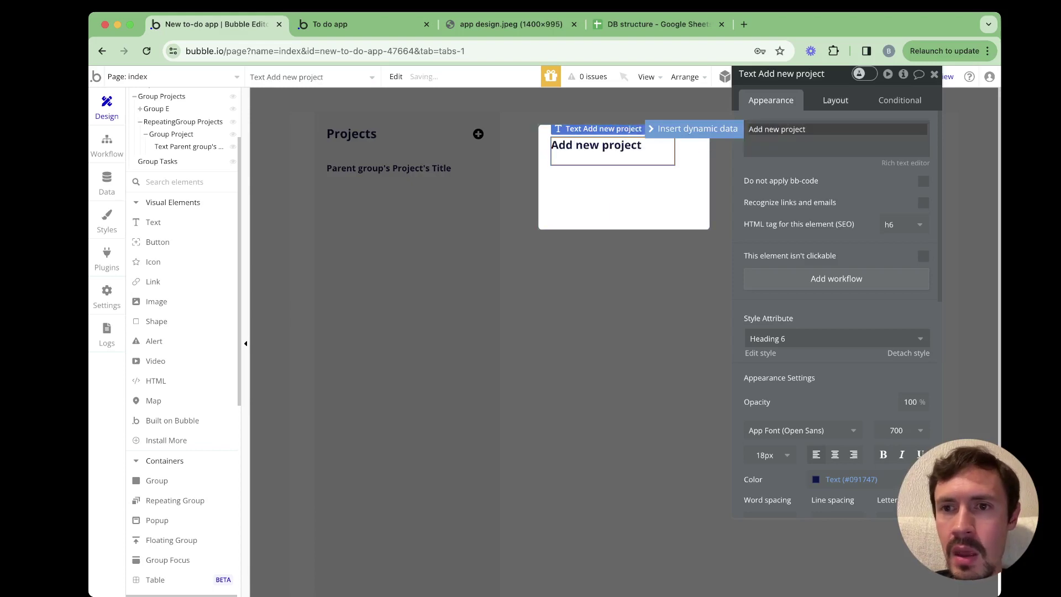
Uncheck the heading's fixed width and set its minimum height to 0
click(836, 100)
click(923, 248)
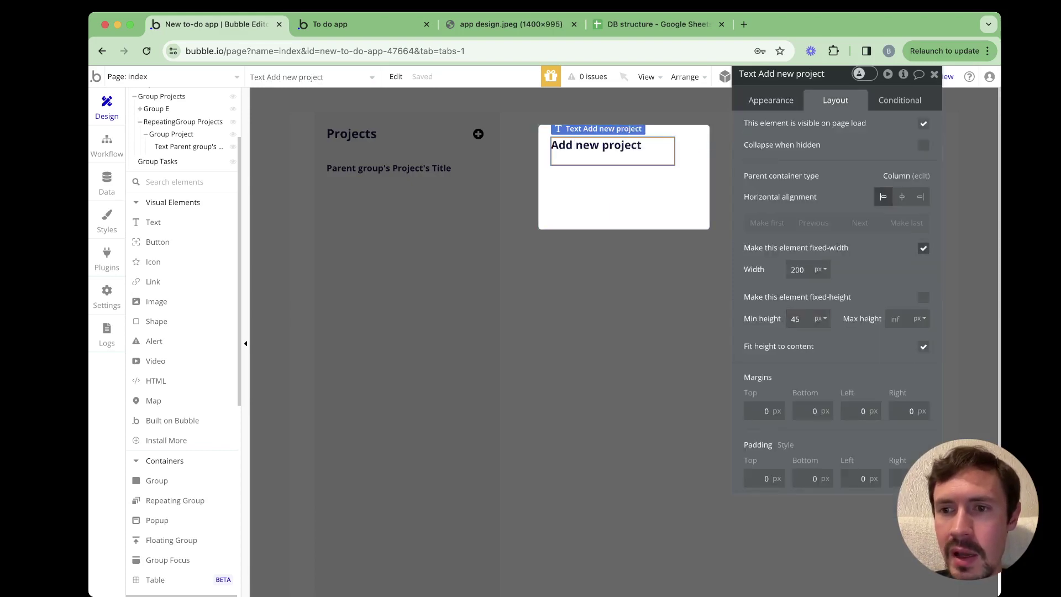
click(796, 340)
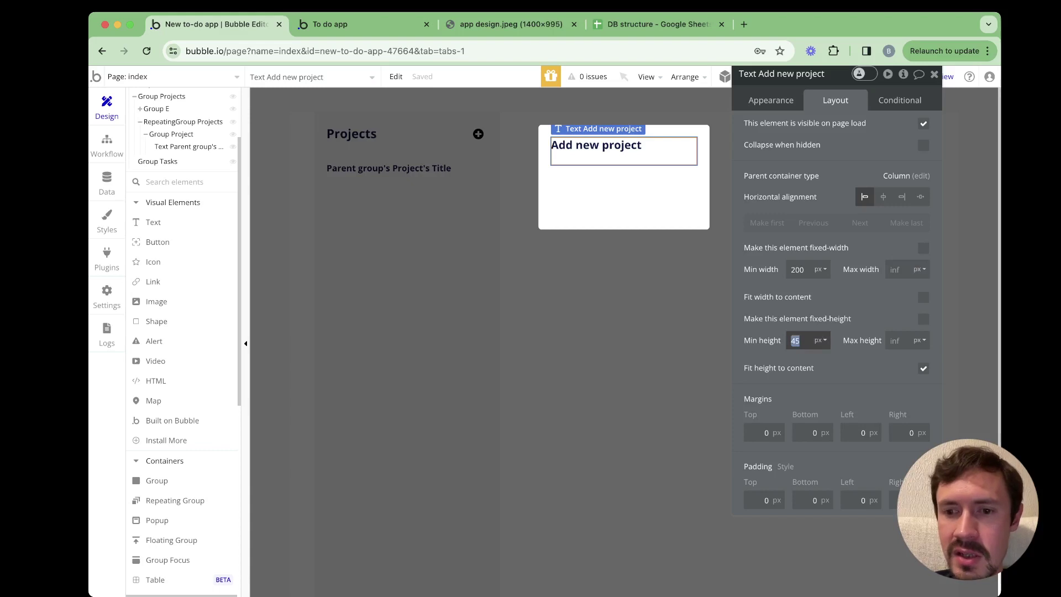
text(0)
key(Return)
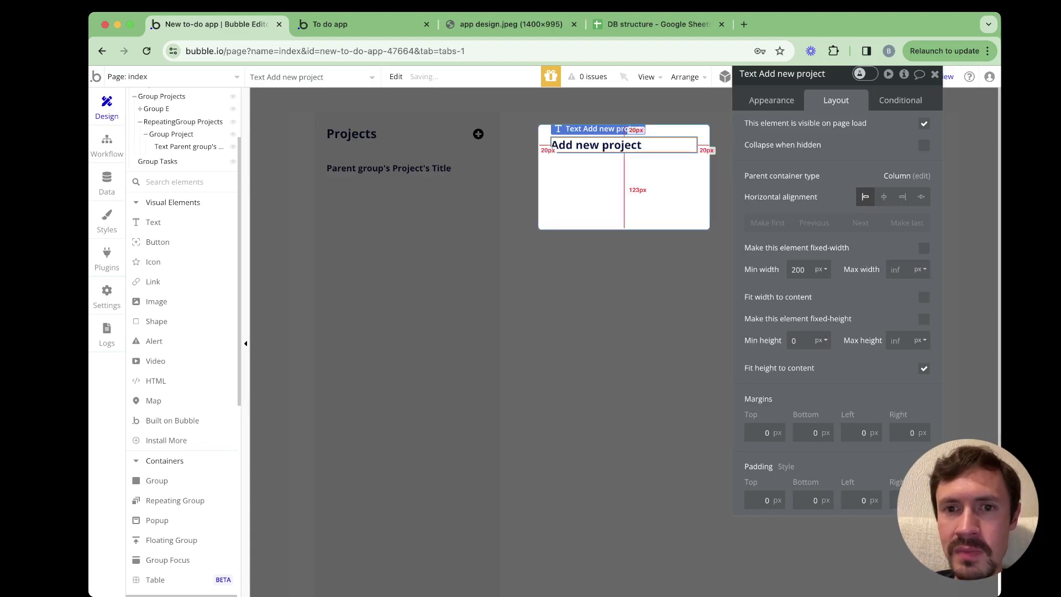
Turn on gap spacing for the popup with a 20 px row gap
click(625, 224)
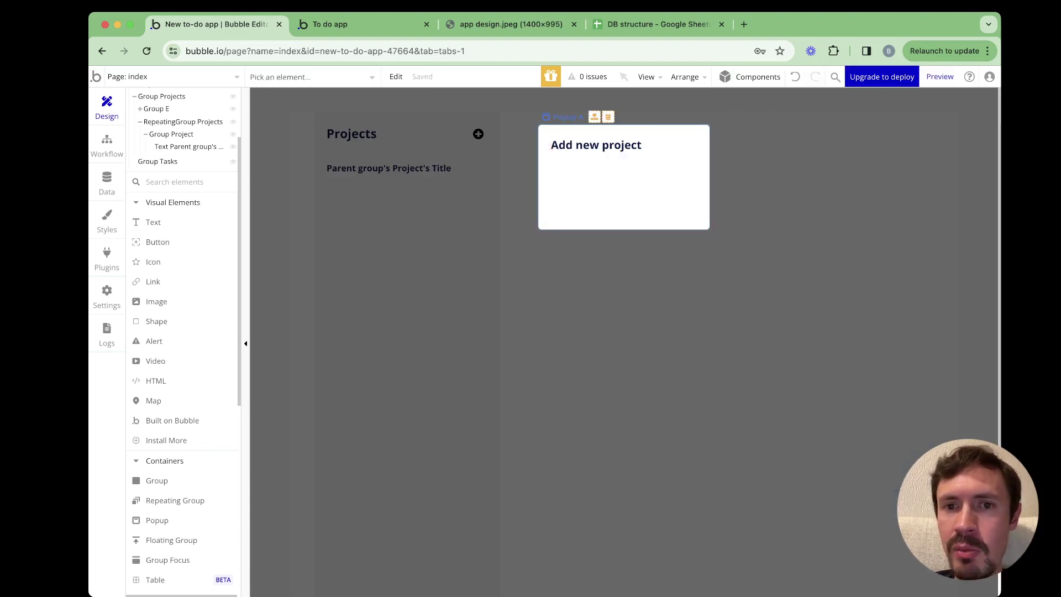
click(925, 179)
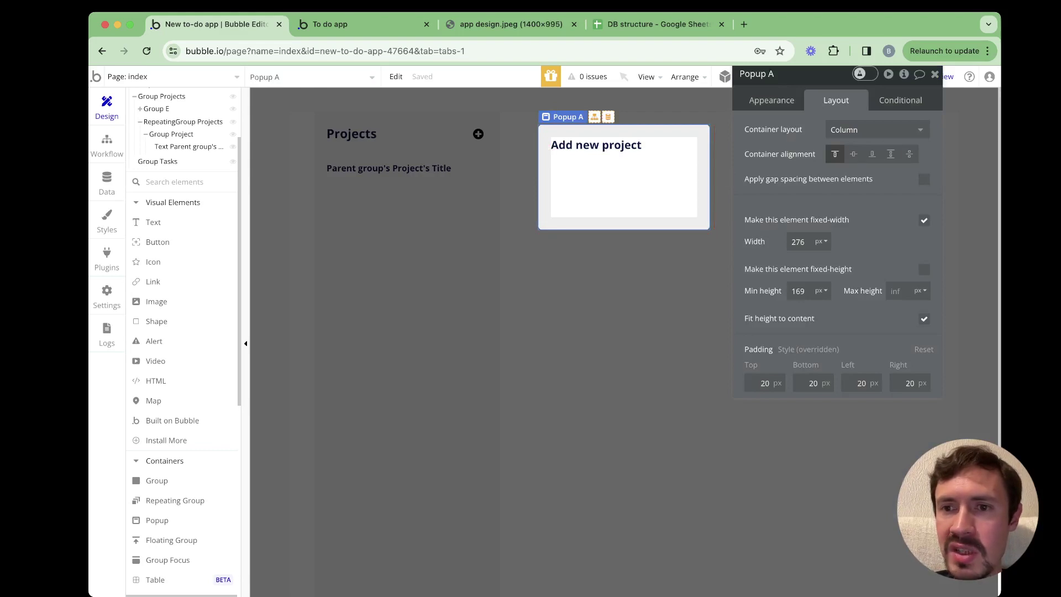
click(912, 201)
text(20)
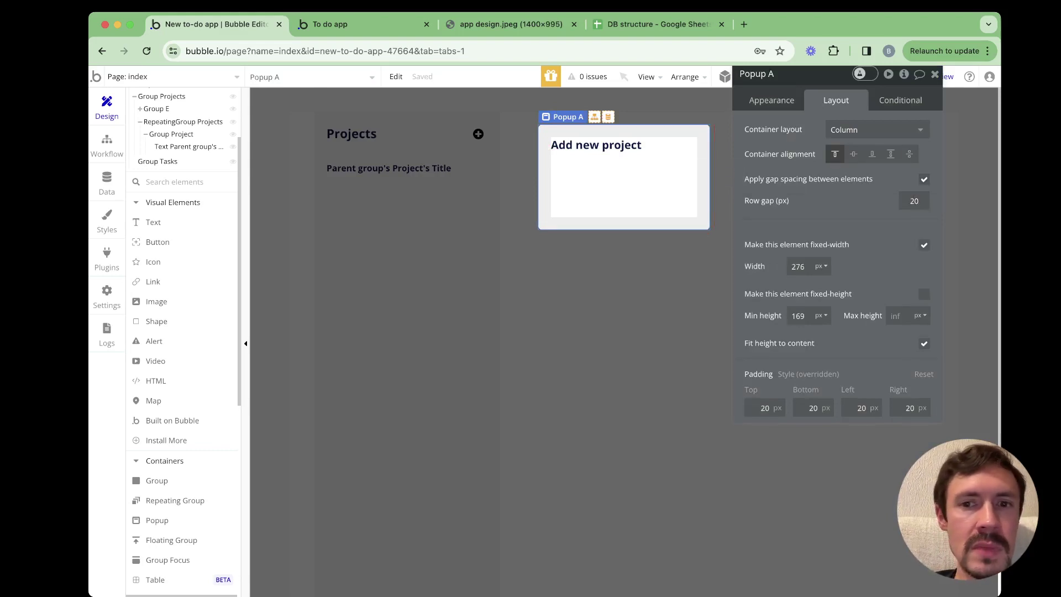
scroll(152, 262, down, 5)
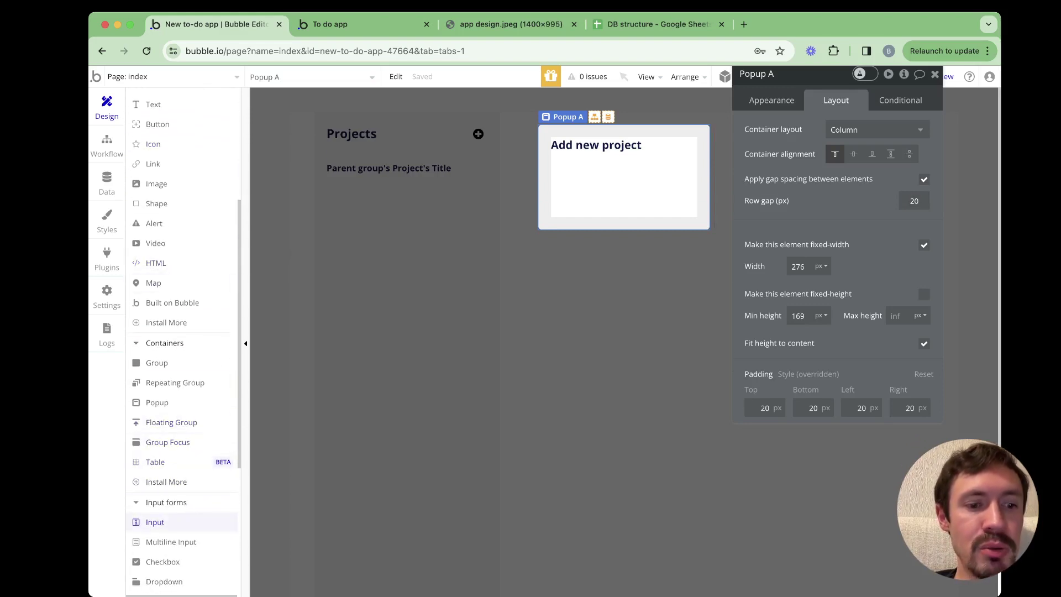
Draw an input below the popup heading with a 35 px height
click(155, 522)
drag(553, 167, 705, 193)
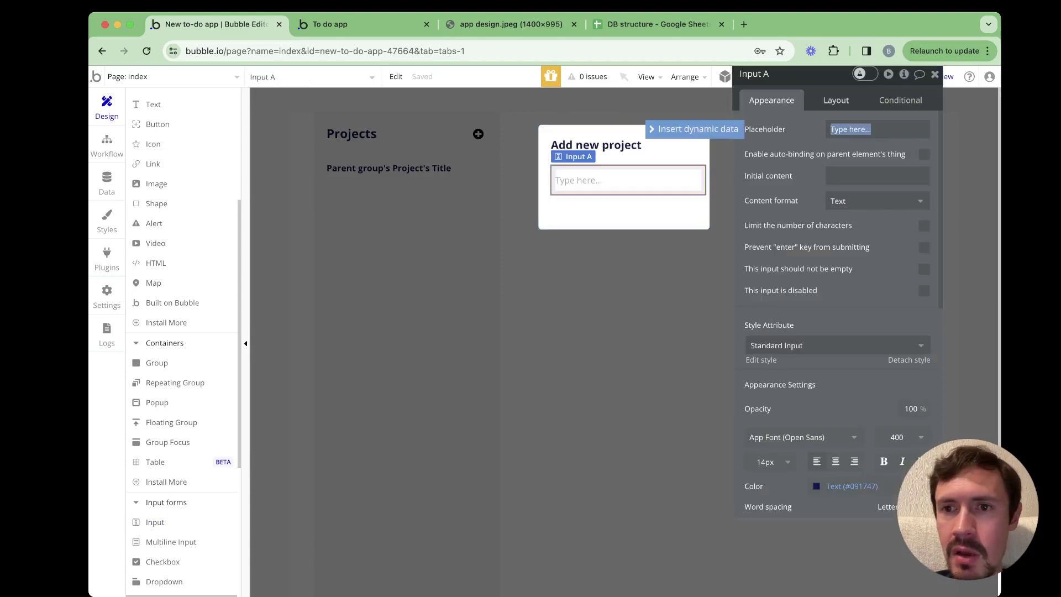
click(836, 100)
double_click(797, 319)
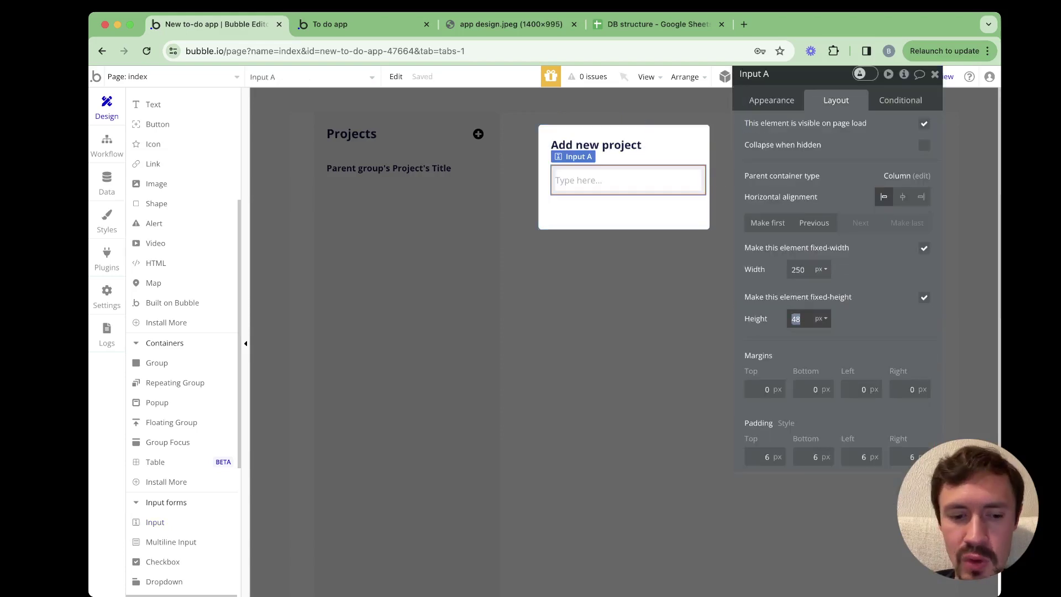
text(35)
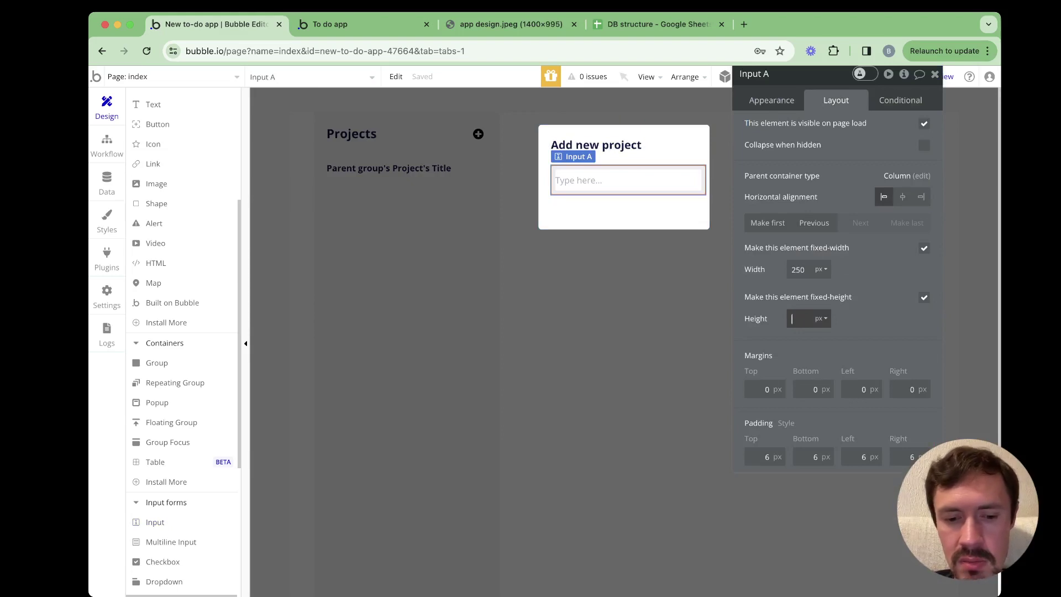
key(Return)
Make the input flexible-width with 0 minimum width and change its height to 40 px
click(923, 248)
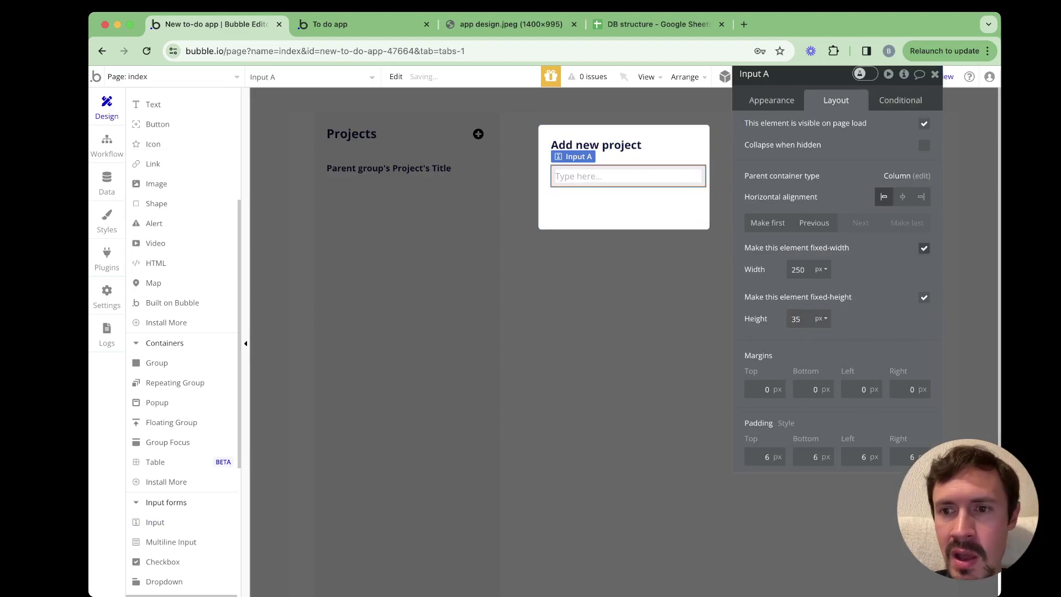
double_click(798, 269)
text(0)
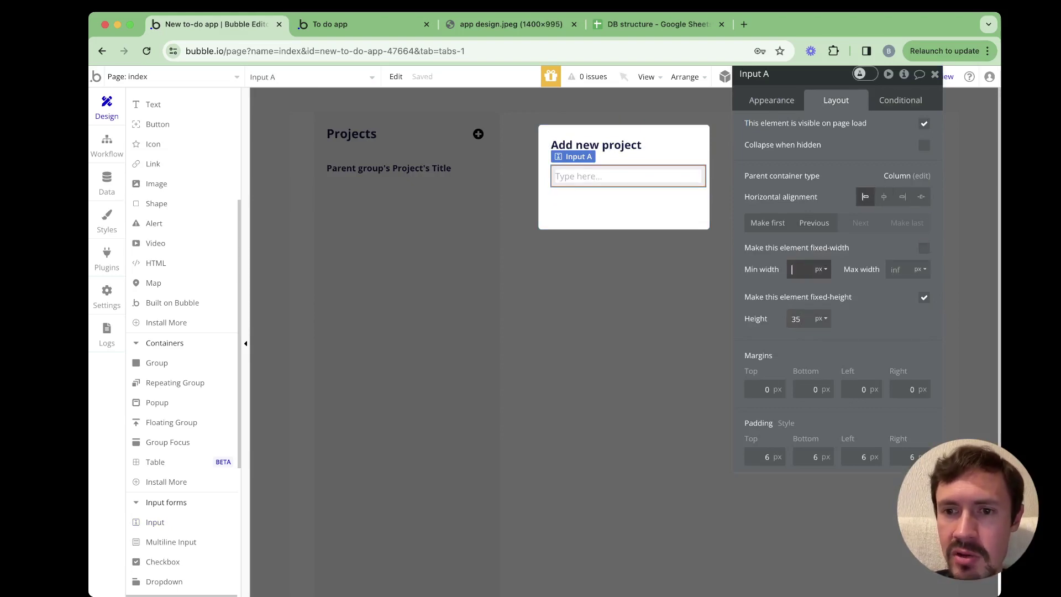
key(Return)
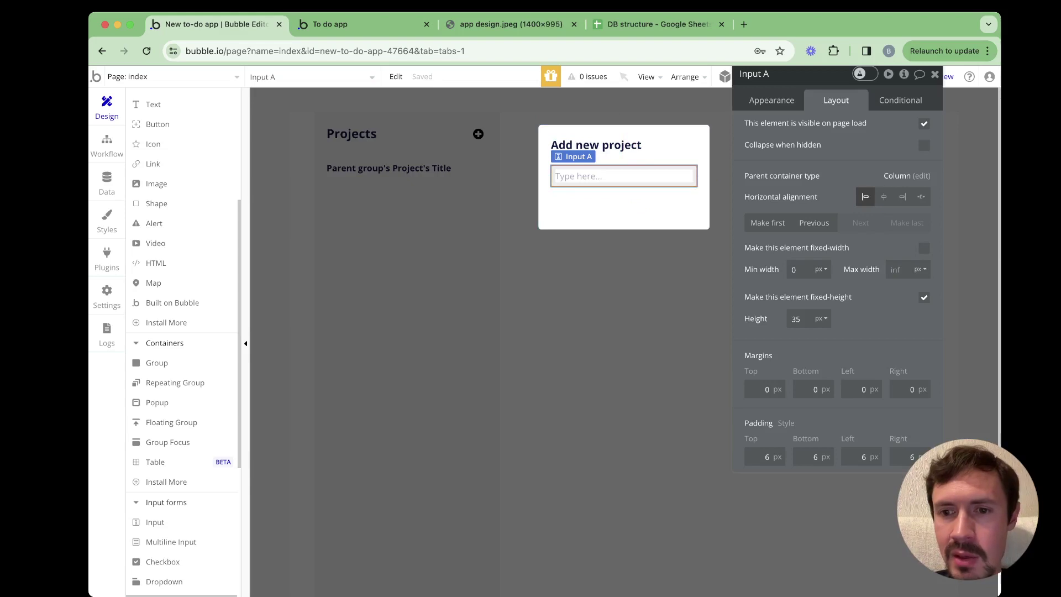
double_click(796, 319)
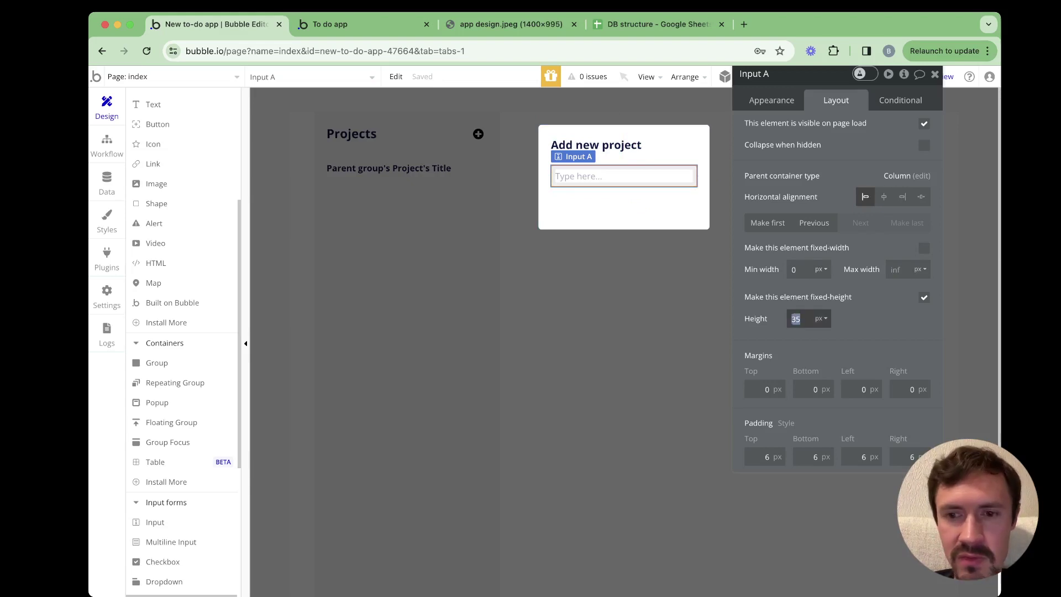
text(40)
key(Return)
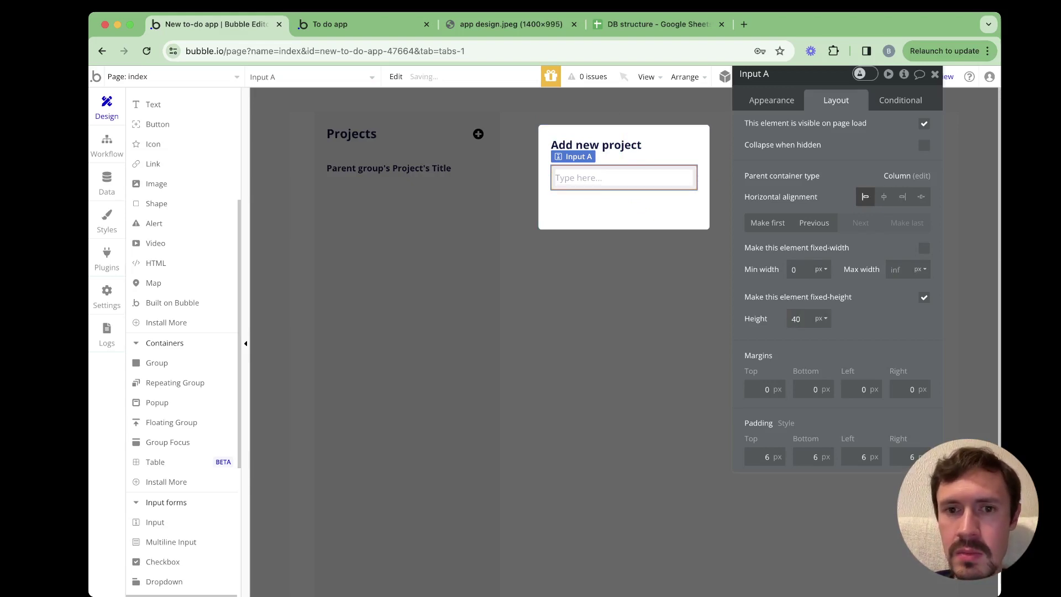
click(624, 210)
Rename the input to 'Input project name' with placeholder 'Type project name here'
double_click(624, 178)
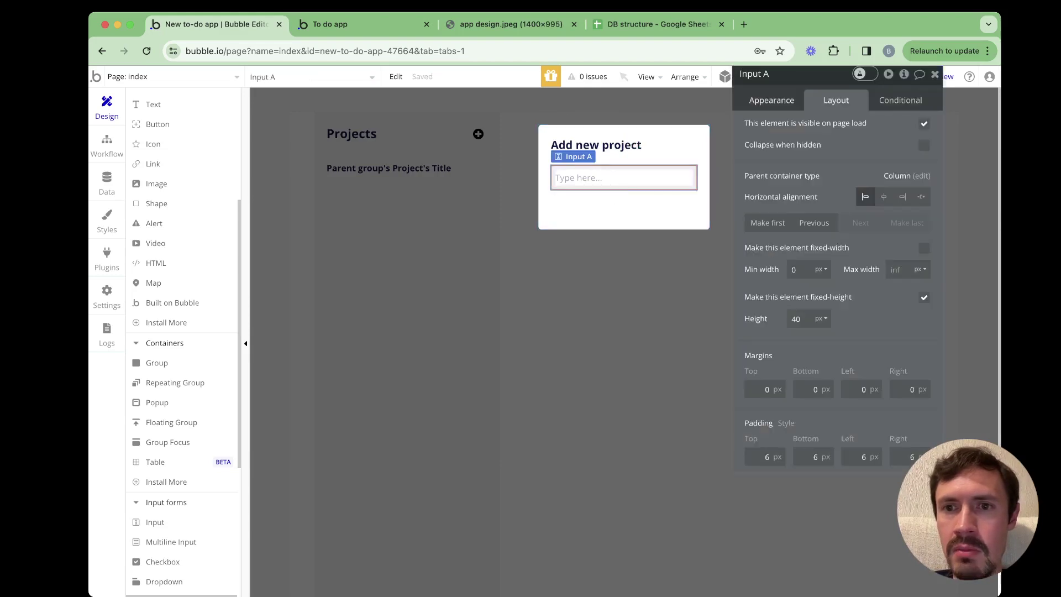
click(772, 100)
click(770, 74)
key(BackSpace)
text(pr)
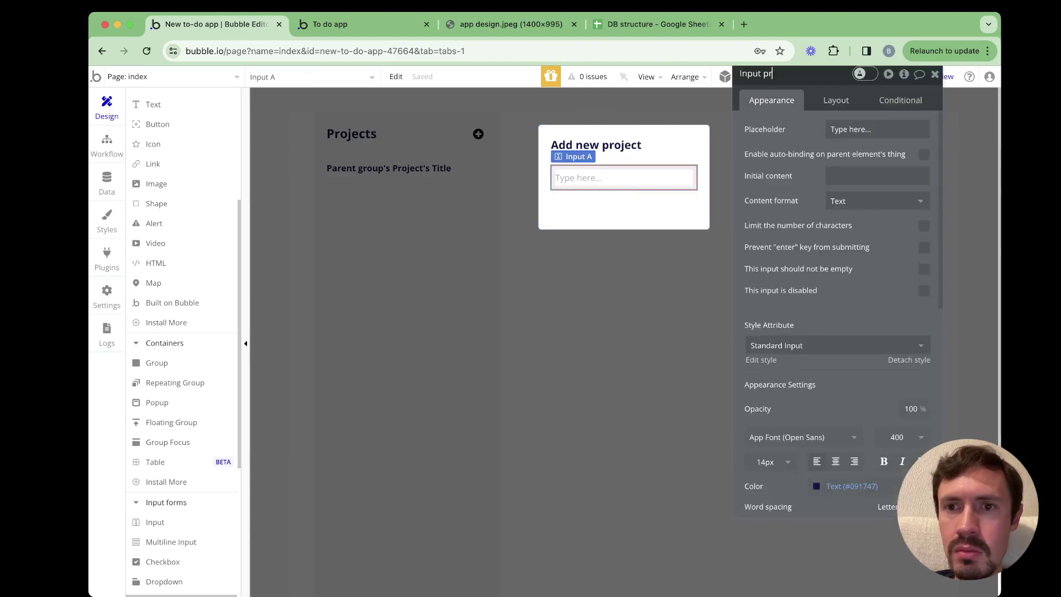
text(oject)
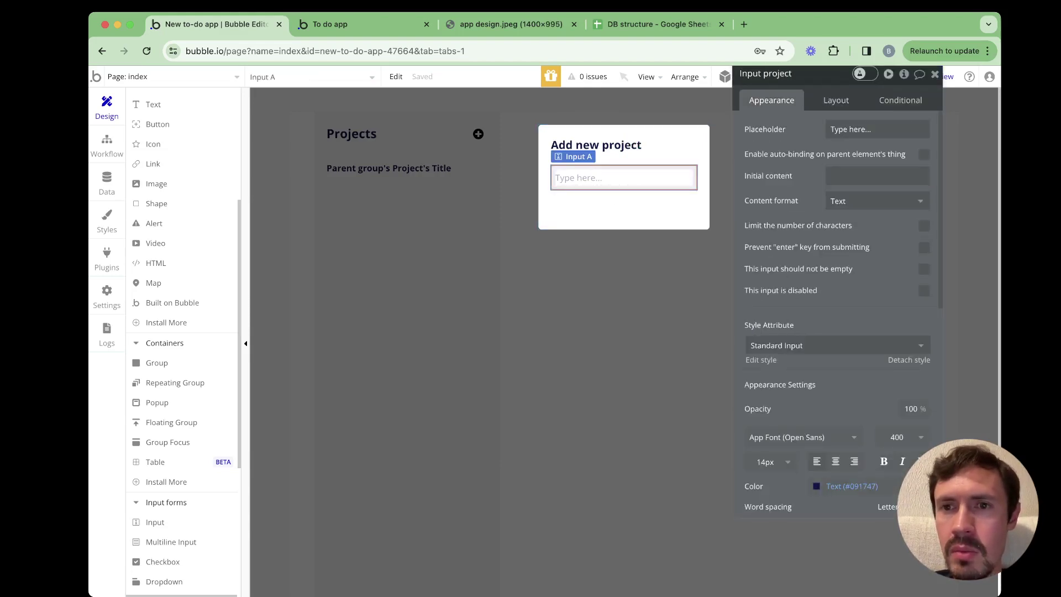
key(Return)
text(name)
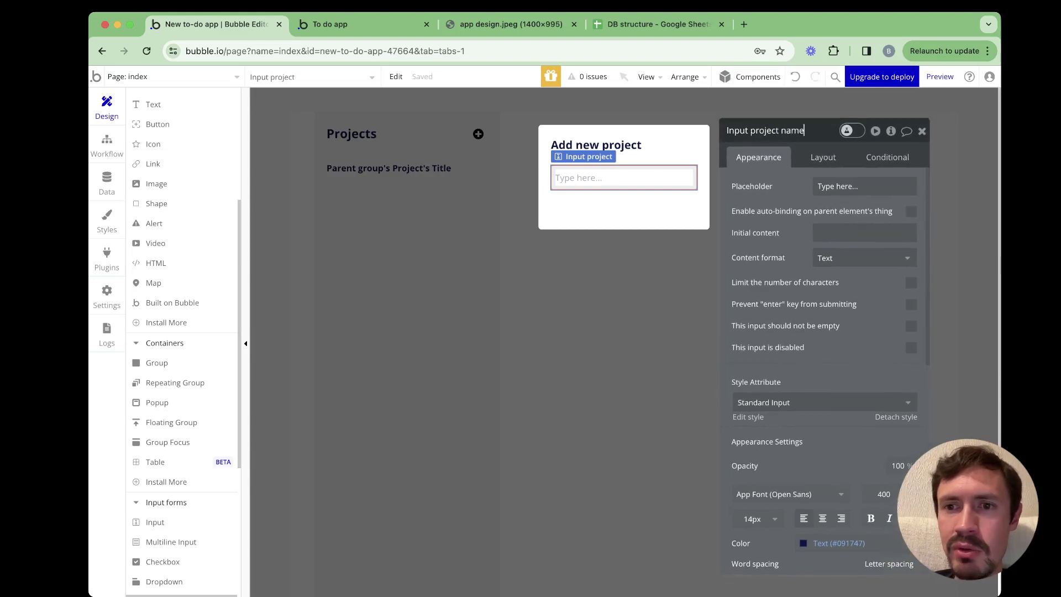
key(Return)
key(Tab)
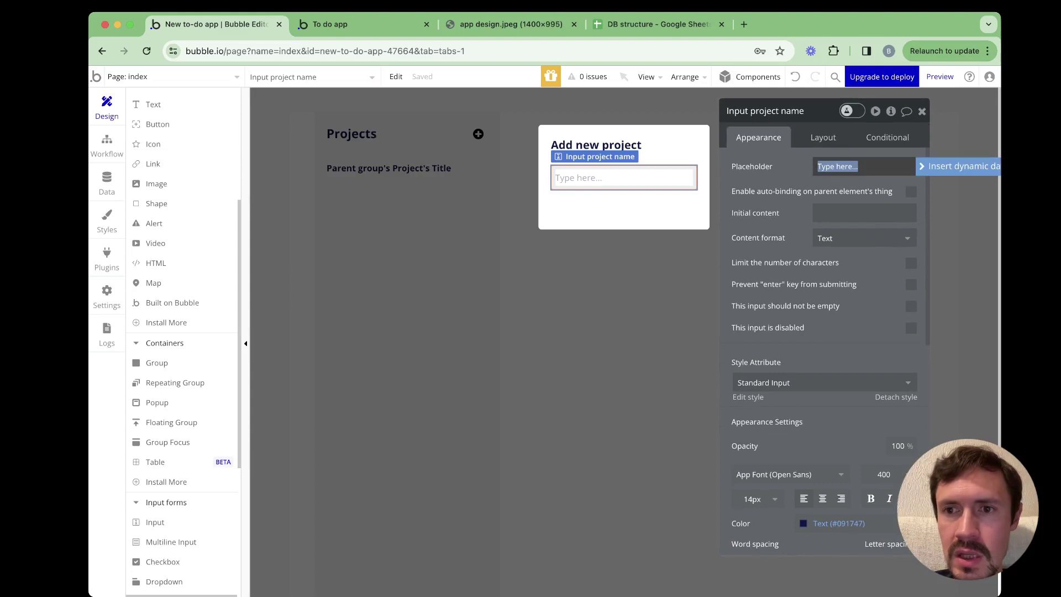
text(Type pro)
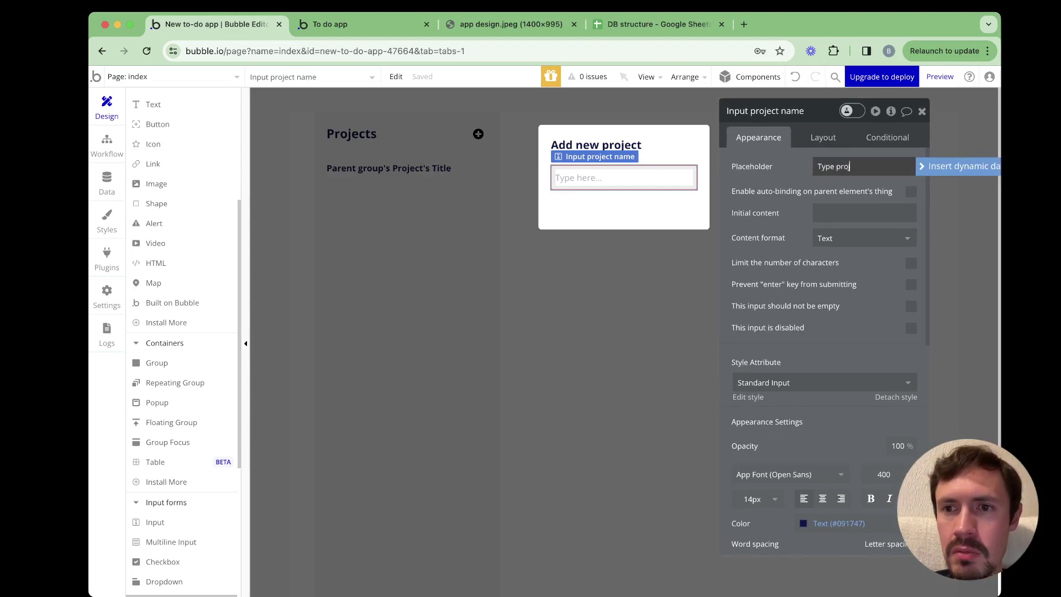
text(ject n)
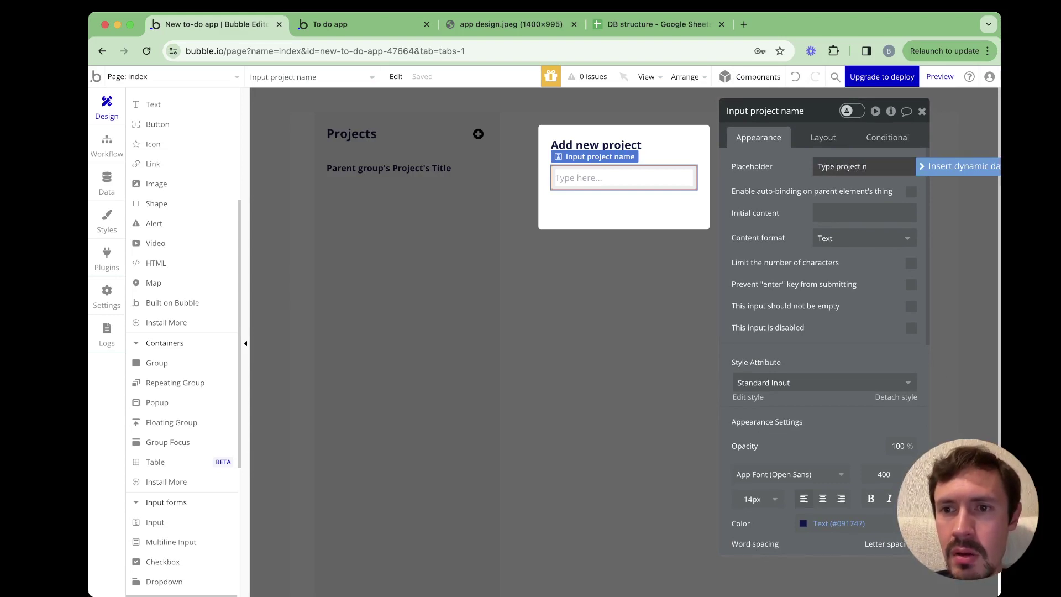
text(ame here)
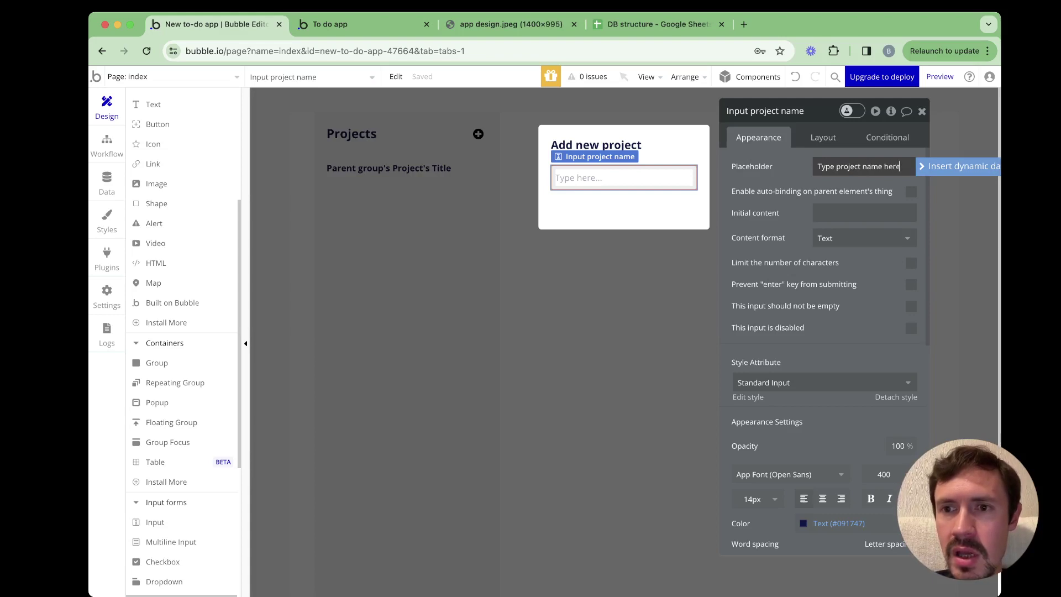
Limit the project name input to 100 characters and make it required
drag(818, 111, 812, 102)
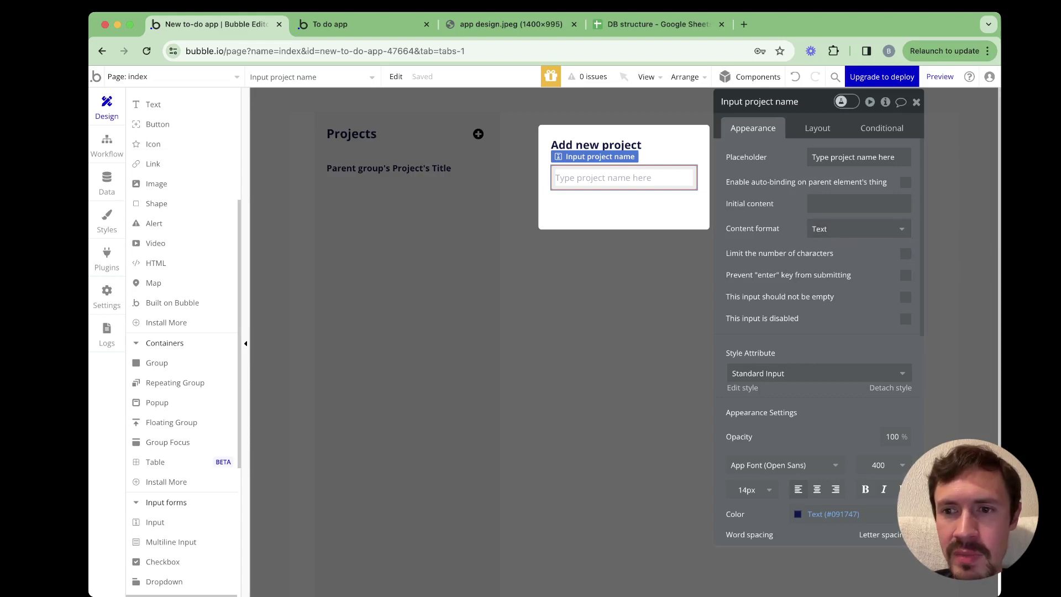
click(905, 253)
text(100)
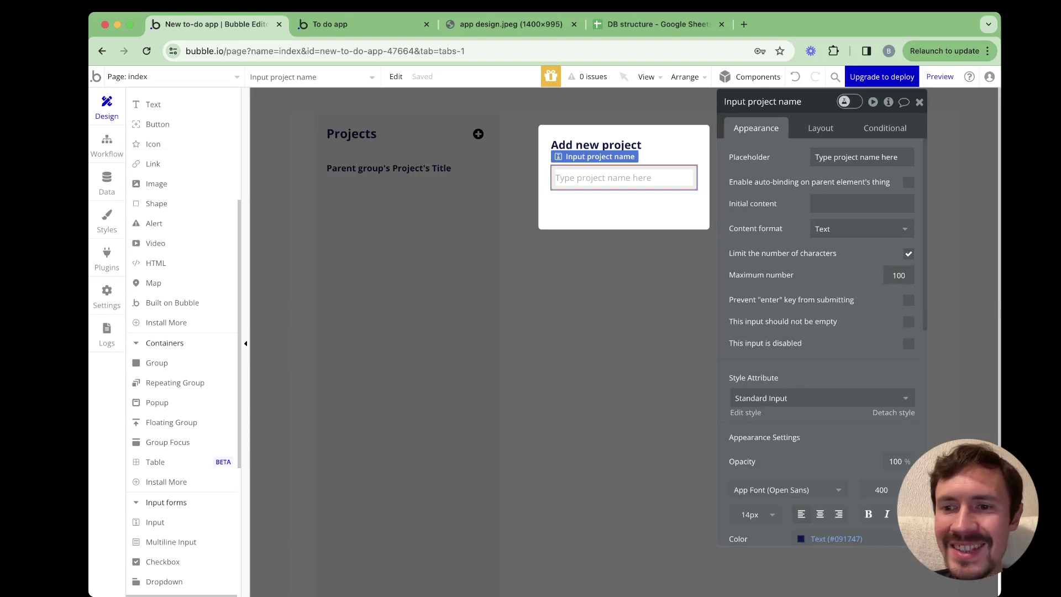
click(908, 322)
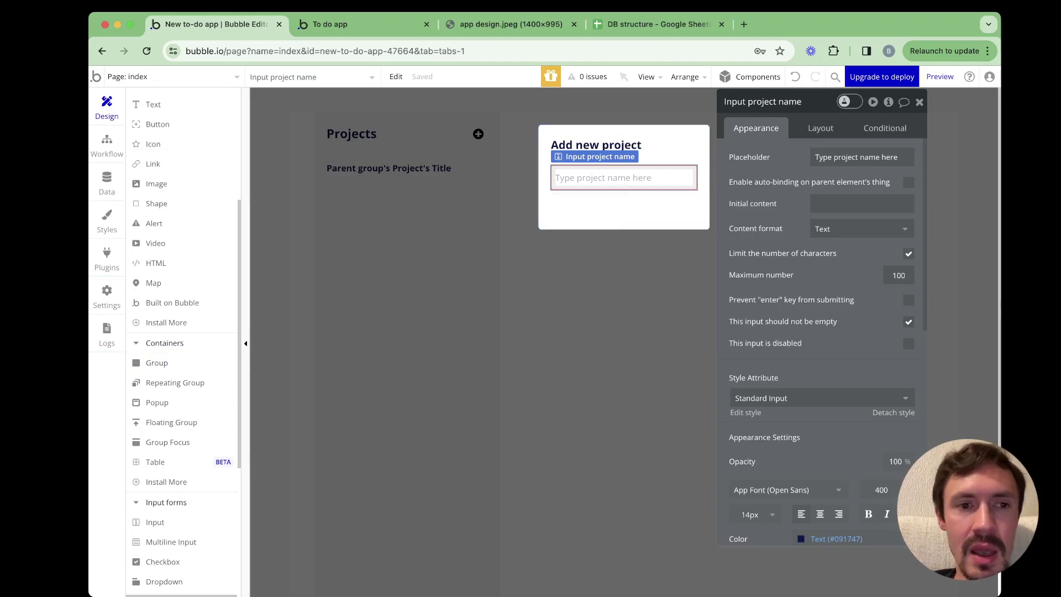
scroll(183, 249, up, 5)
Add a button to the popup and uncheck its fixed width so it spans the popup
click(158, 251)
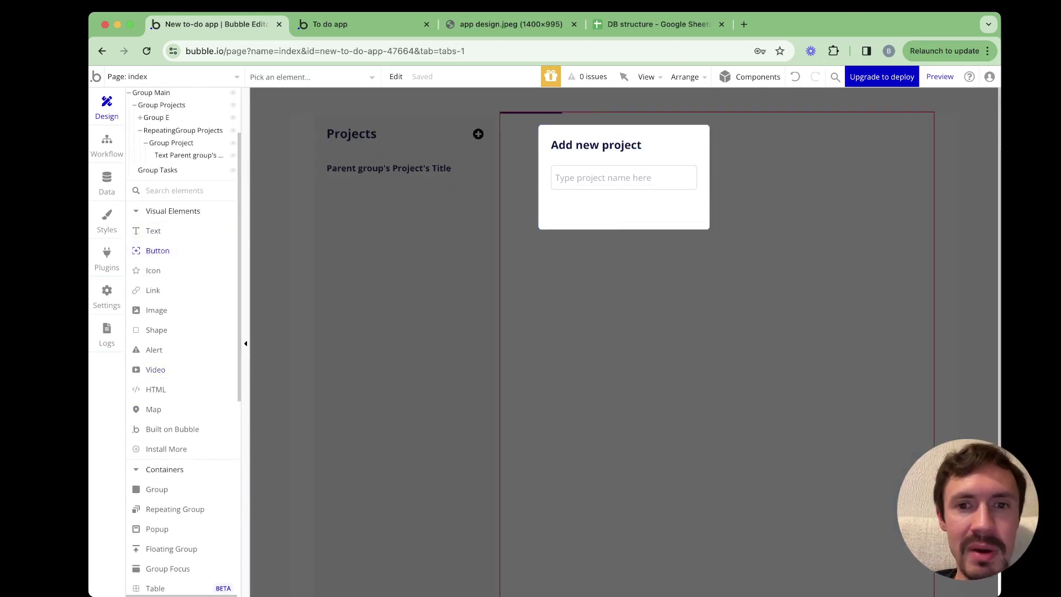
click(603, 212)
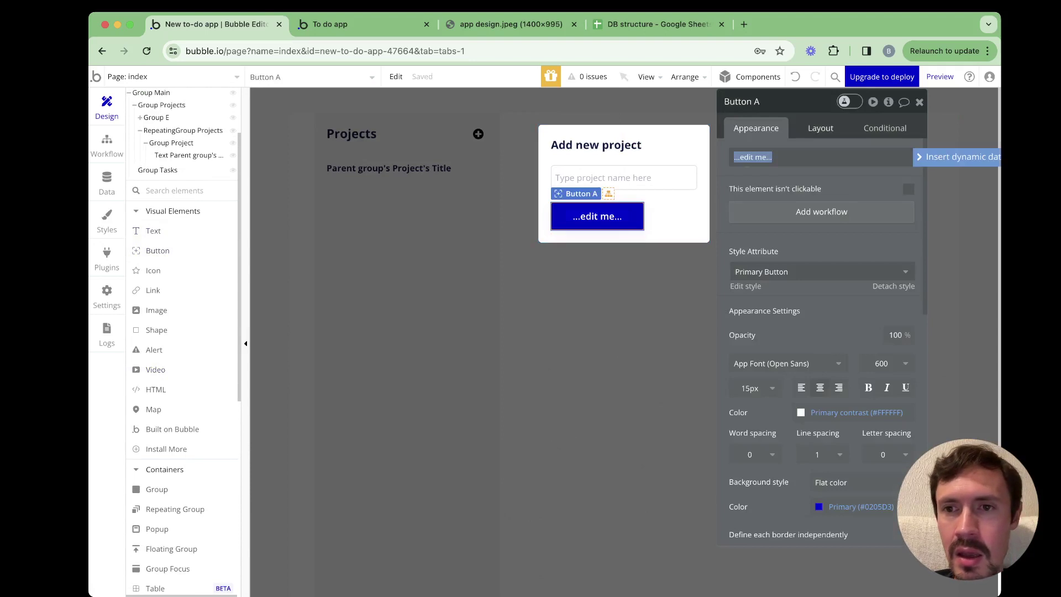
click(821, 127)
click(909, 275)
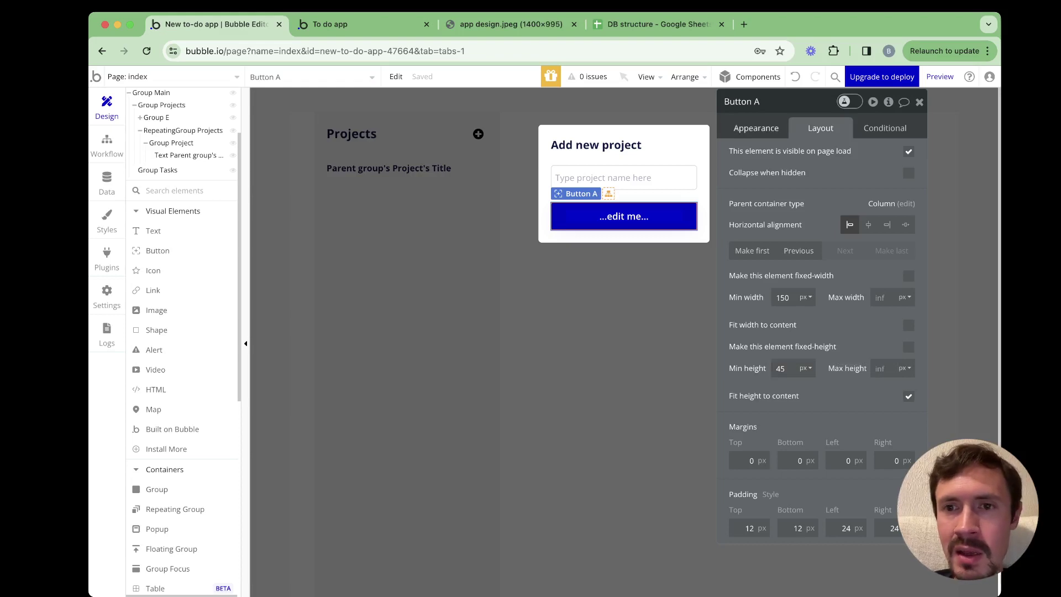
Change the button's label from '...edit me...' to 'Add'
click(756, 128)
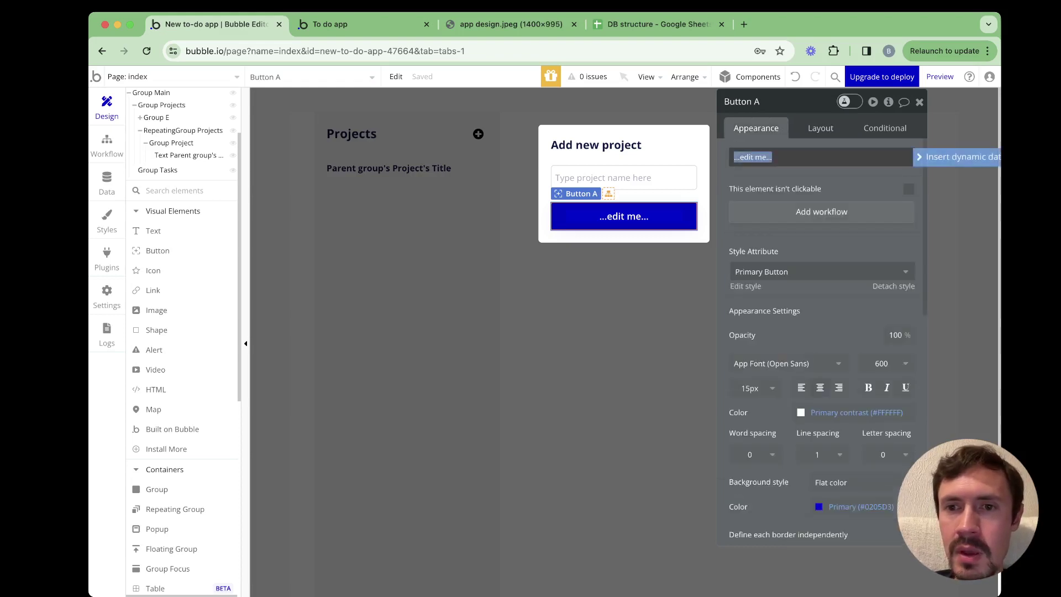
text(Add)
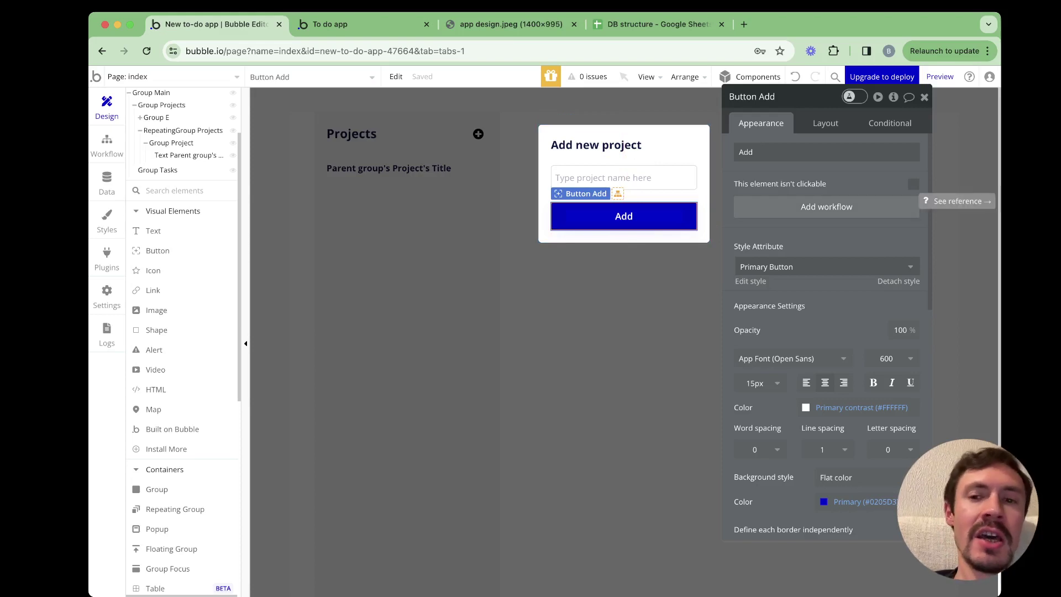
click(705, 166)
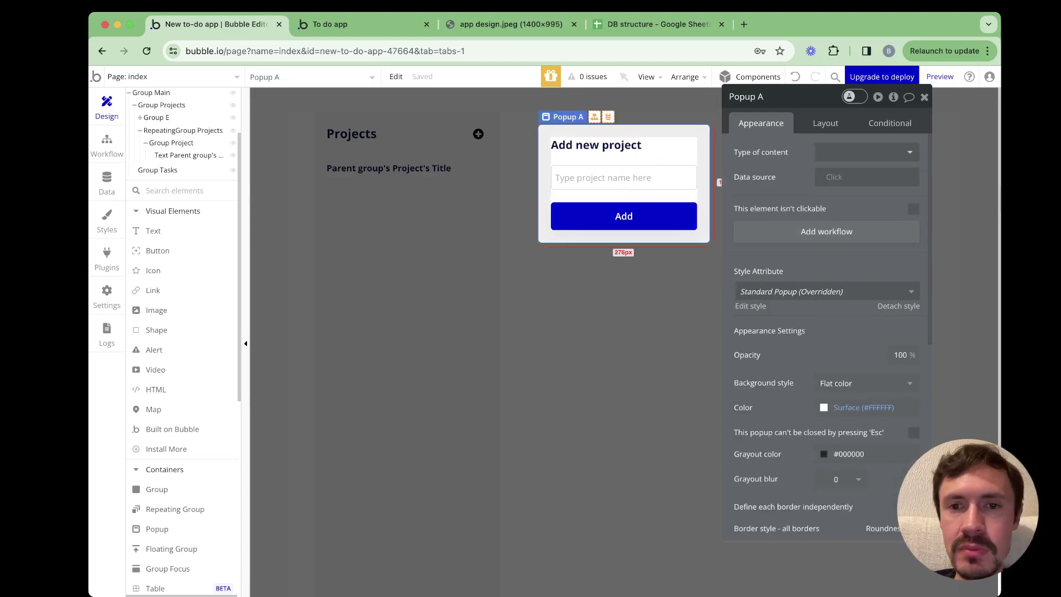
click(691, 178)
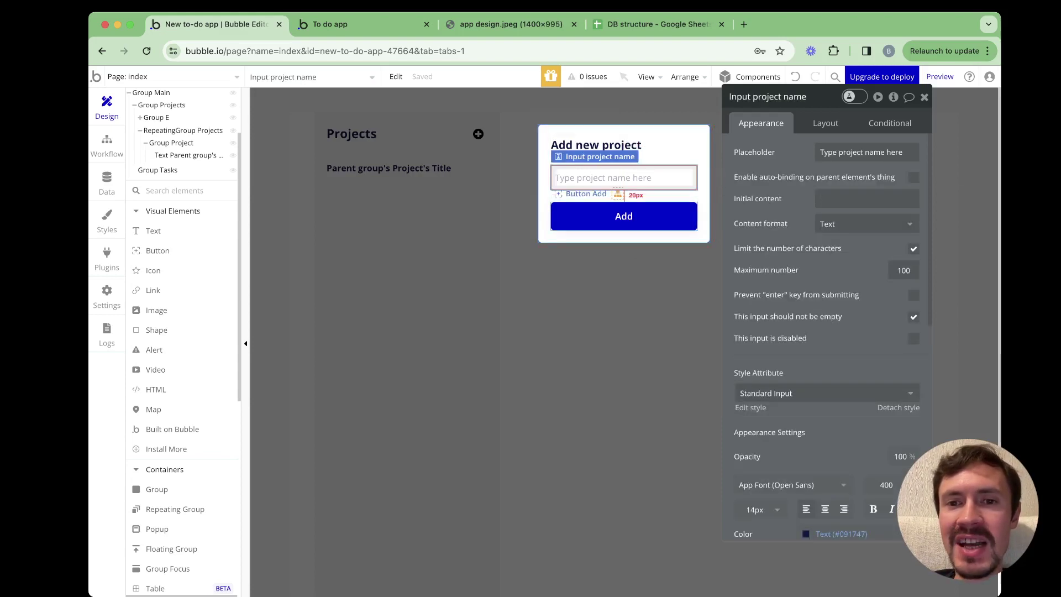
click(664, 218)
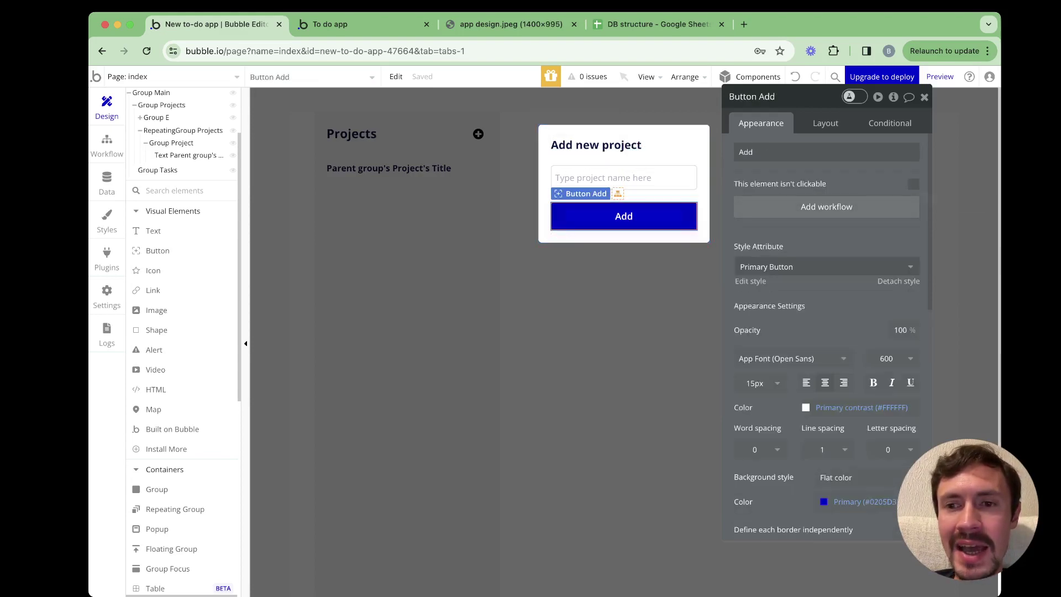
Start a workflow on the Add button with a Create a new thing action for Project
click(827, 207)
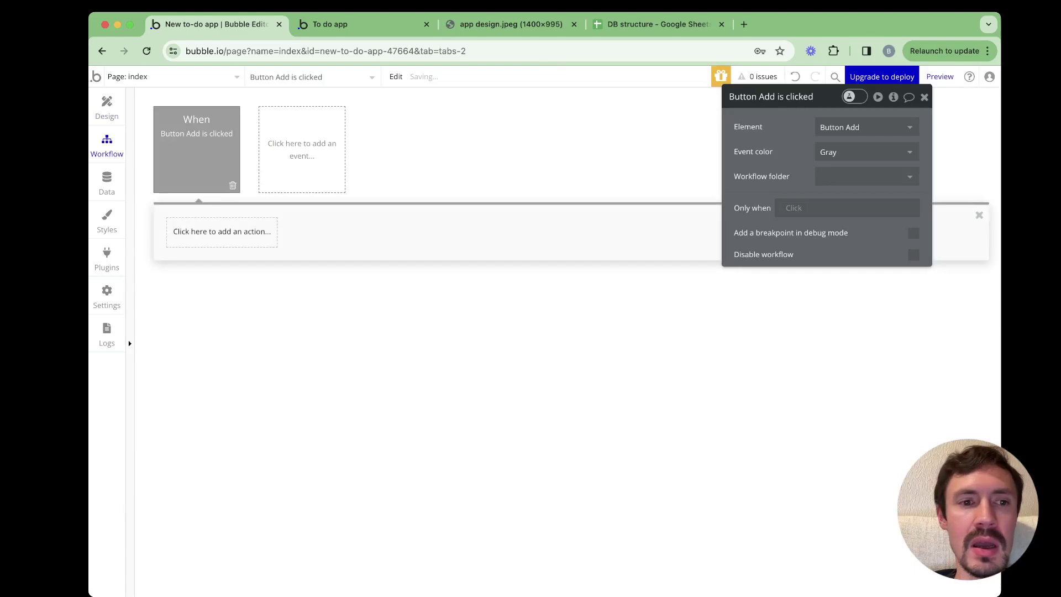
click(221, 231)
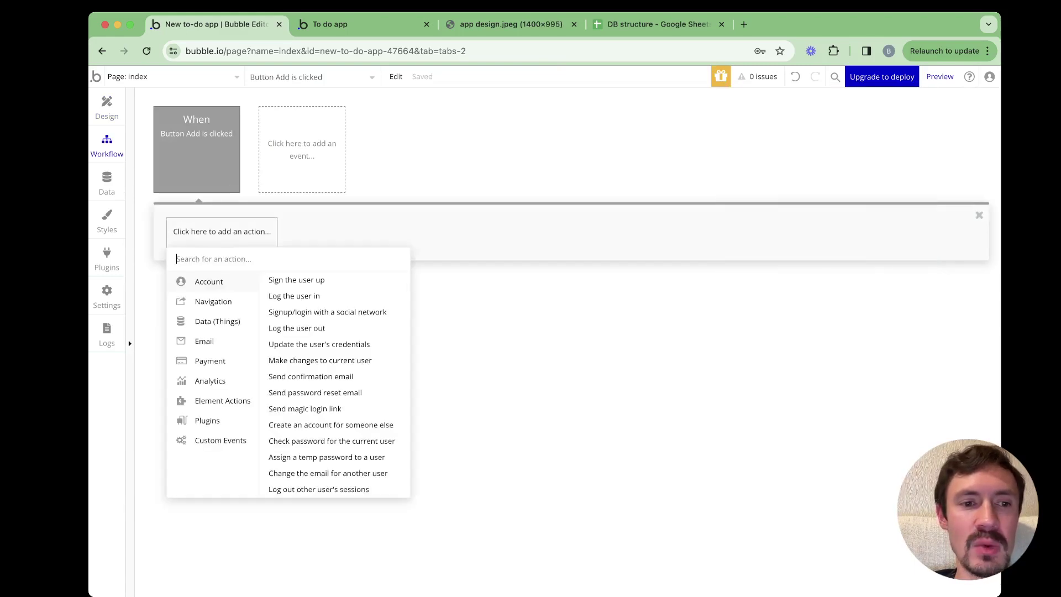
mouse_move(217, 321)
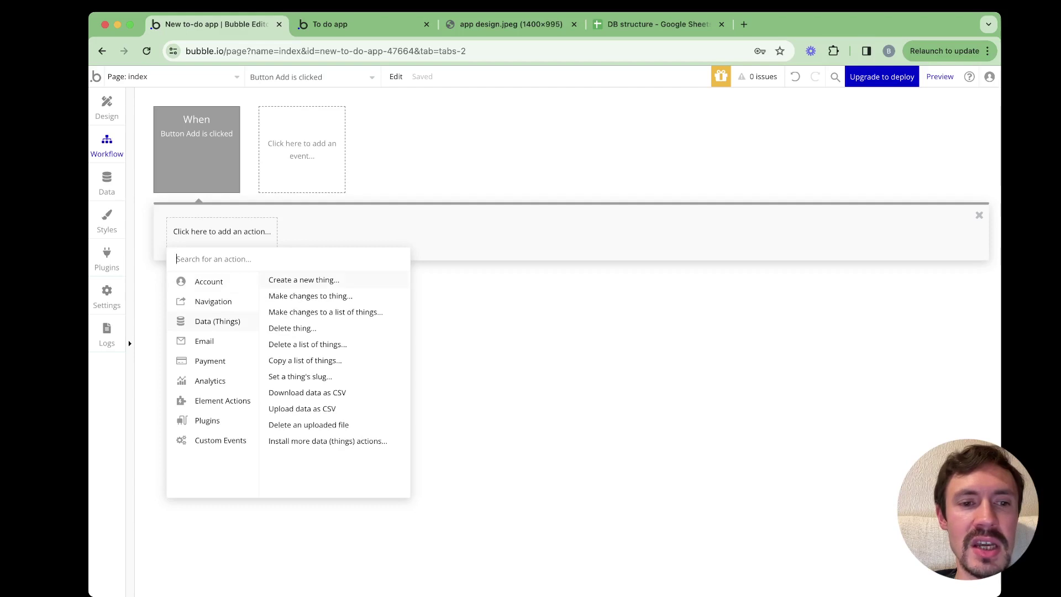
click(304, 280)
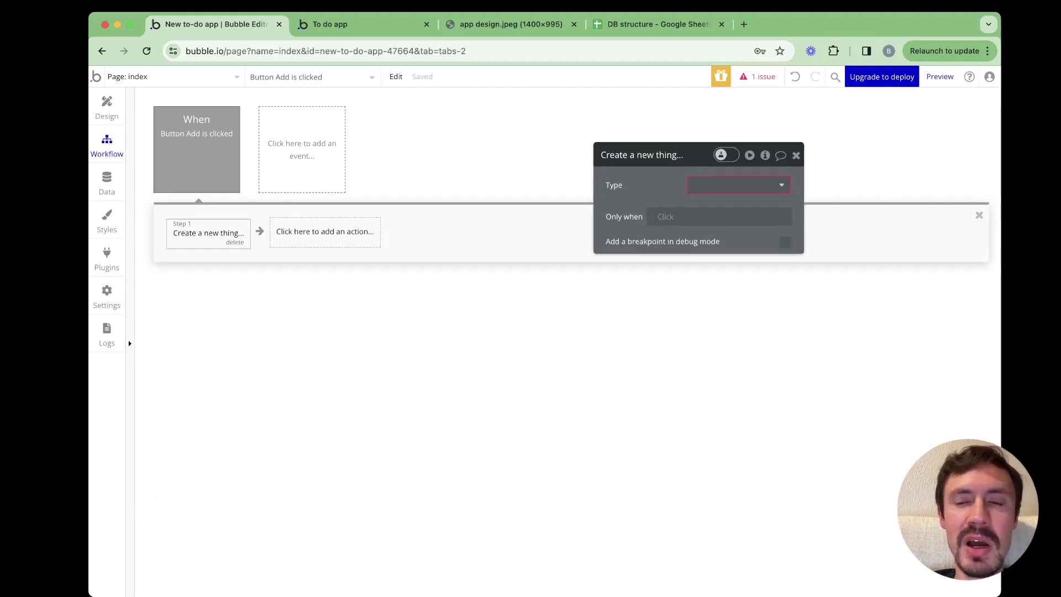
click(610, 188)
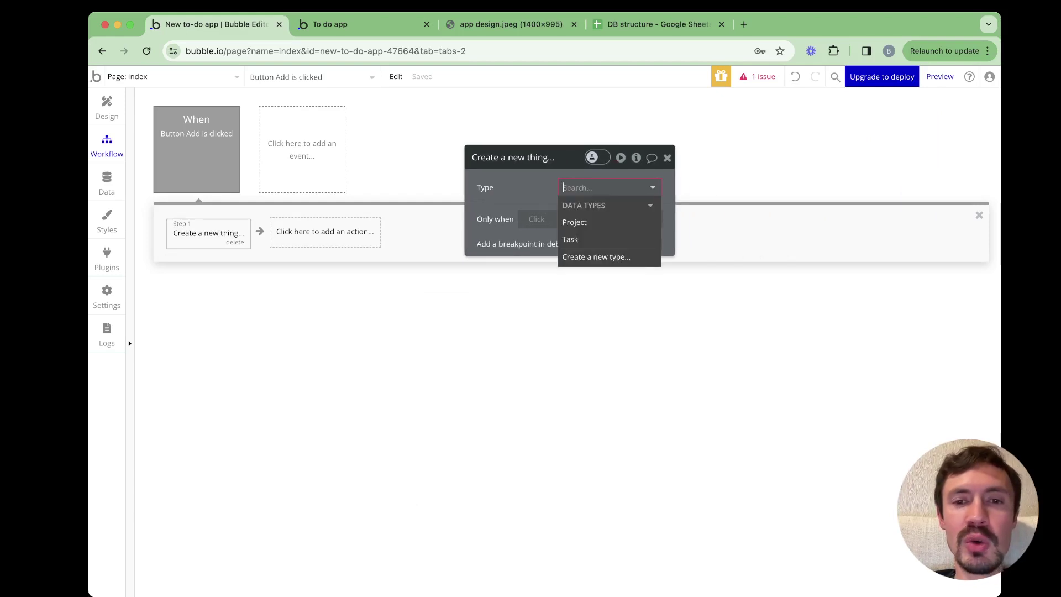
click(607, 222)
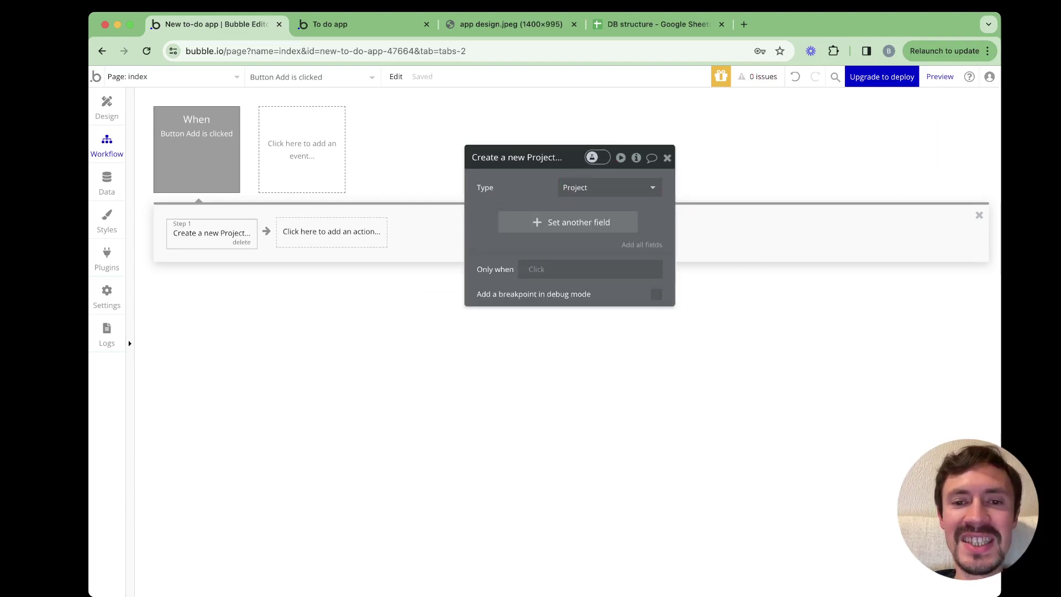
Set the new Project's Title to Input project name's value
click(607, 221)
click(490, 218)
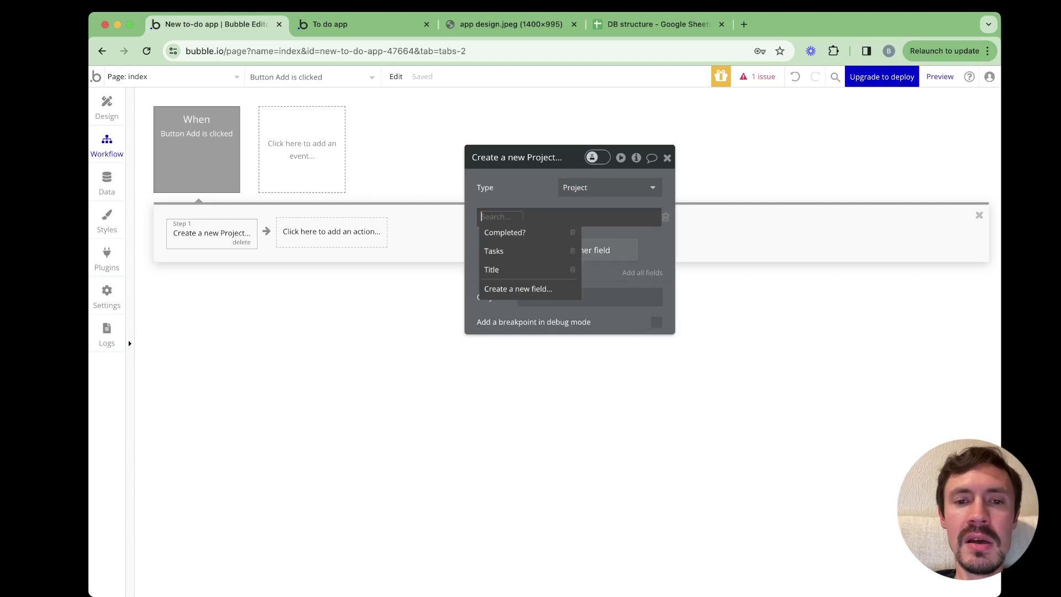
key(Return)
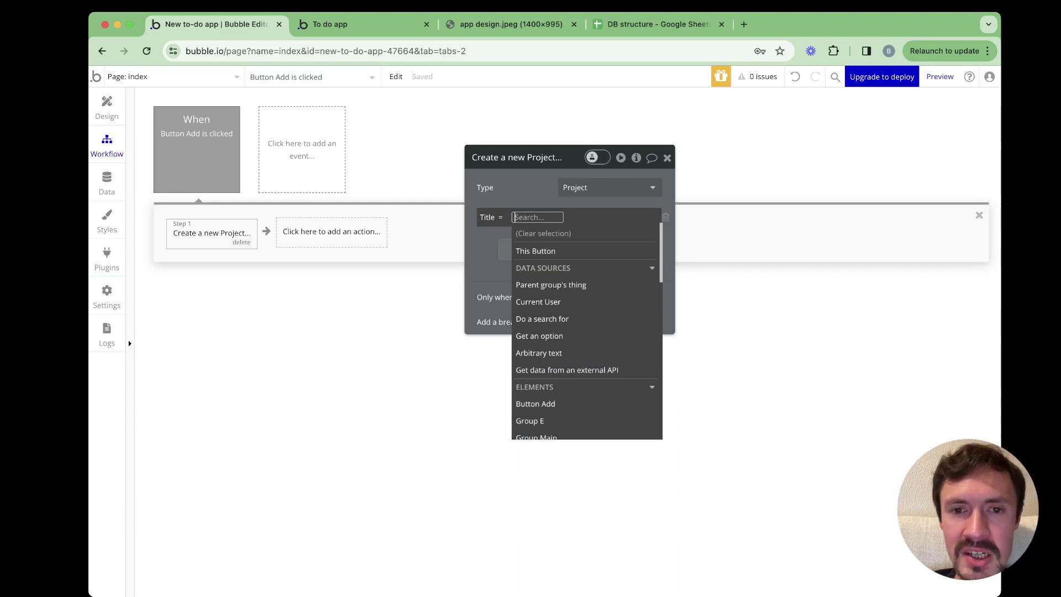
text(inpu)
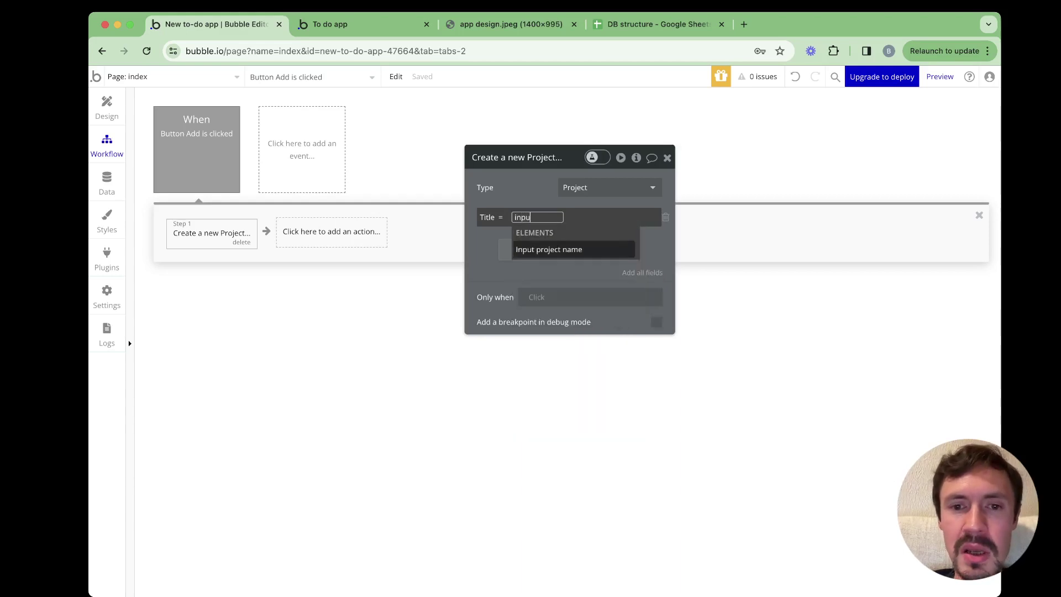
key(Return)
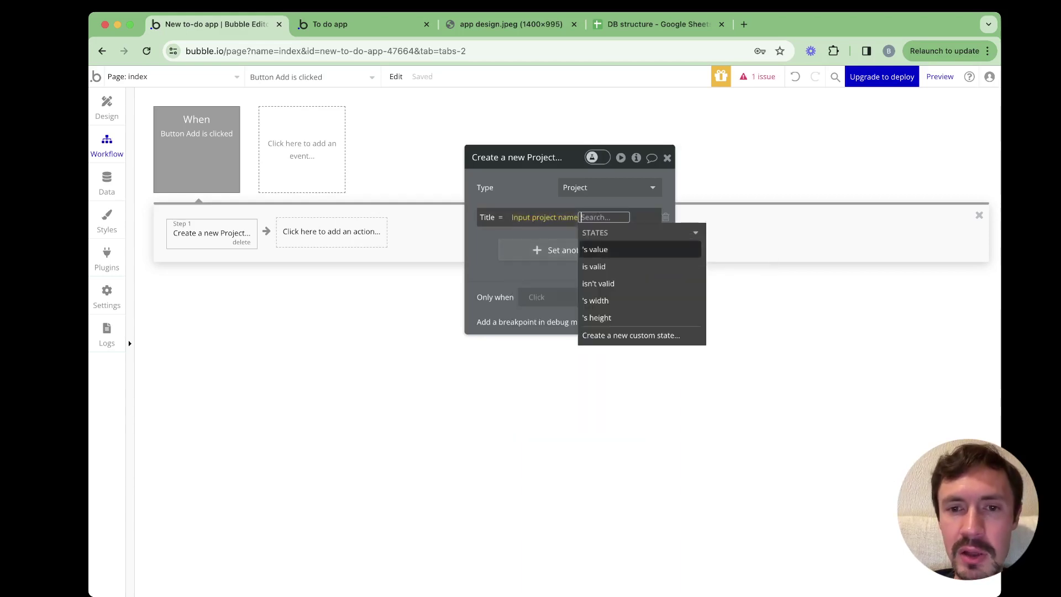
key(Return)
key(Escape)
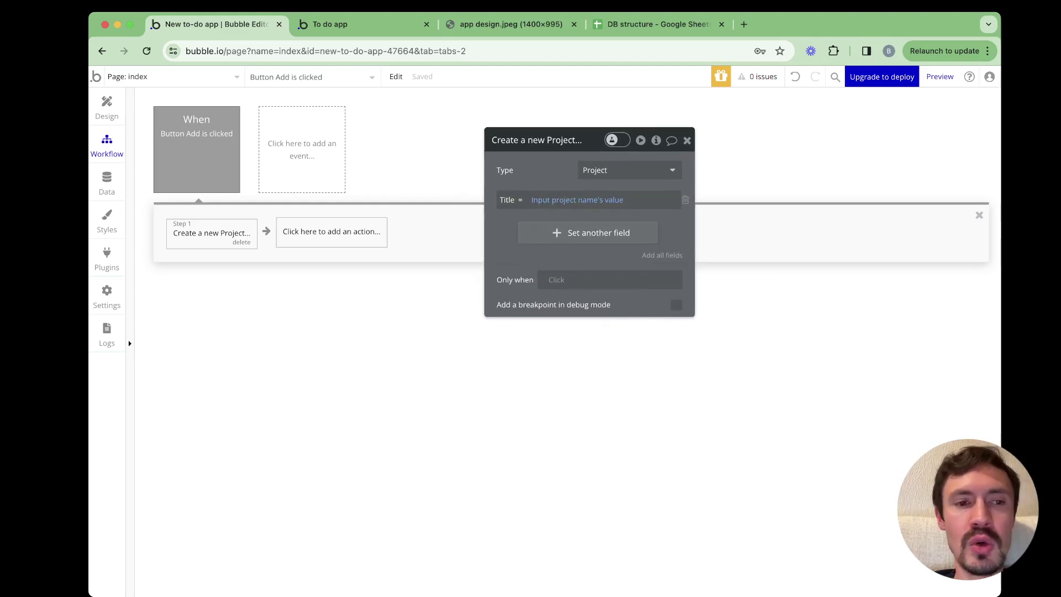
Add a second action that hides Popup A
click(332, 231)
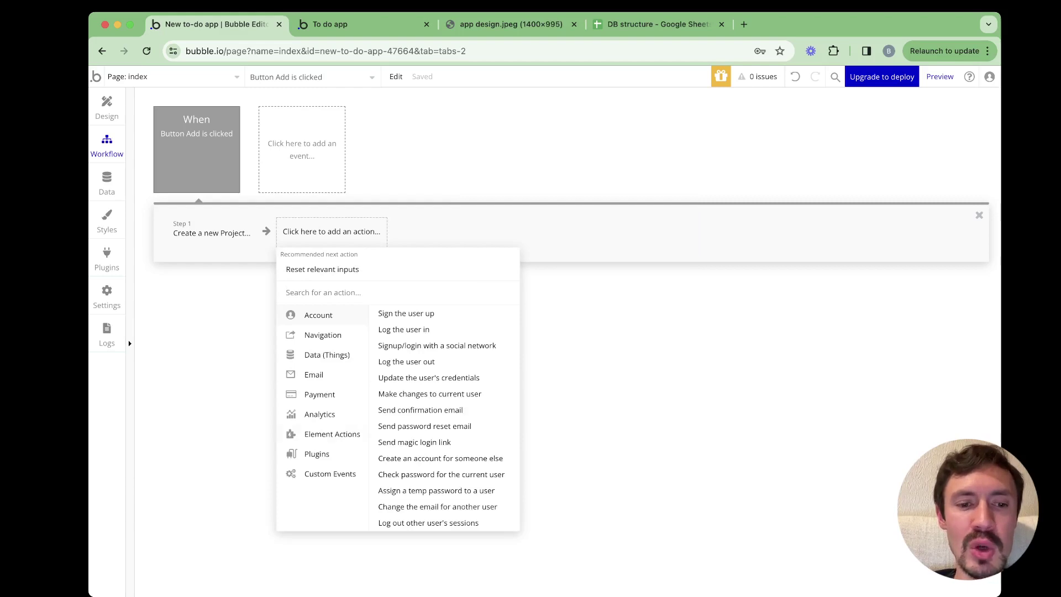
mouse_move(332, 434)
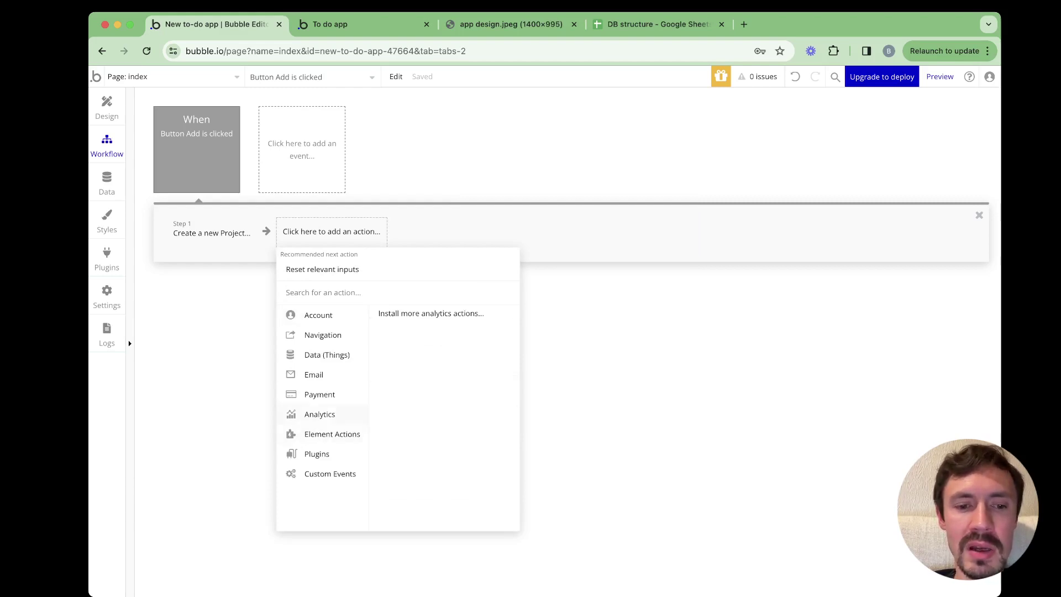
click(454, 325)
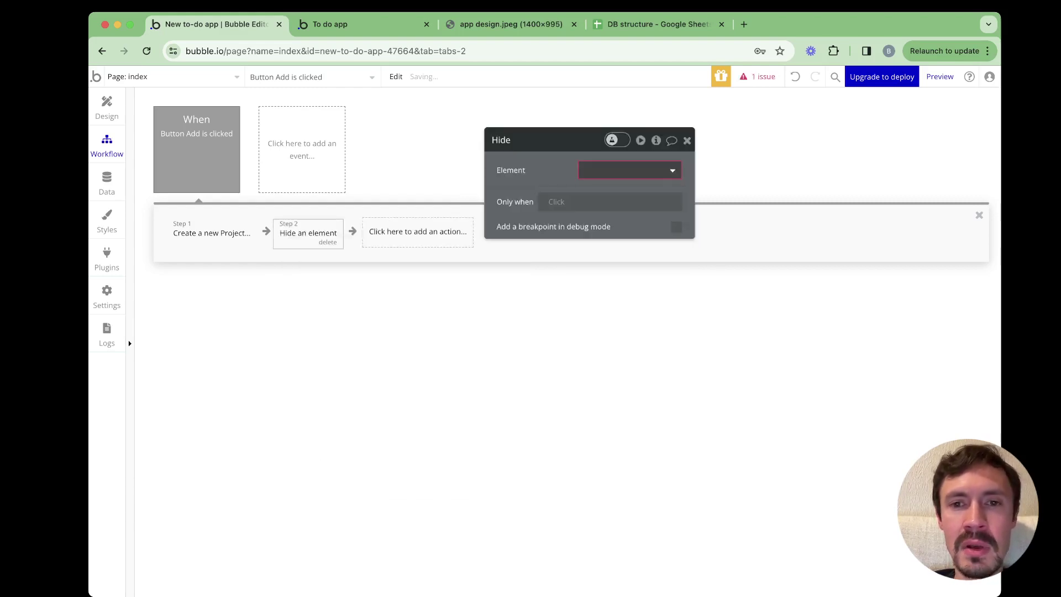
key(Return)
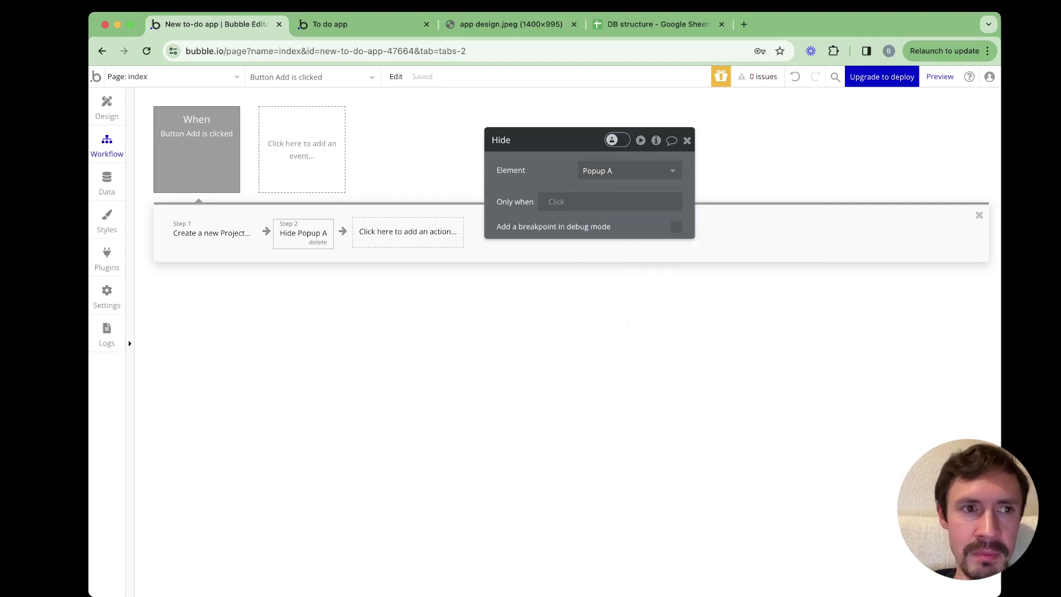
Rename the popup to 'Popup New project'
click(107, 108)
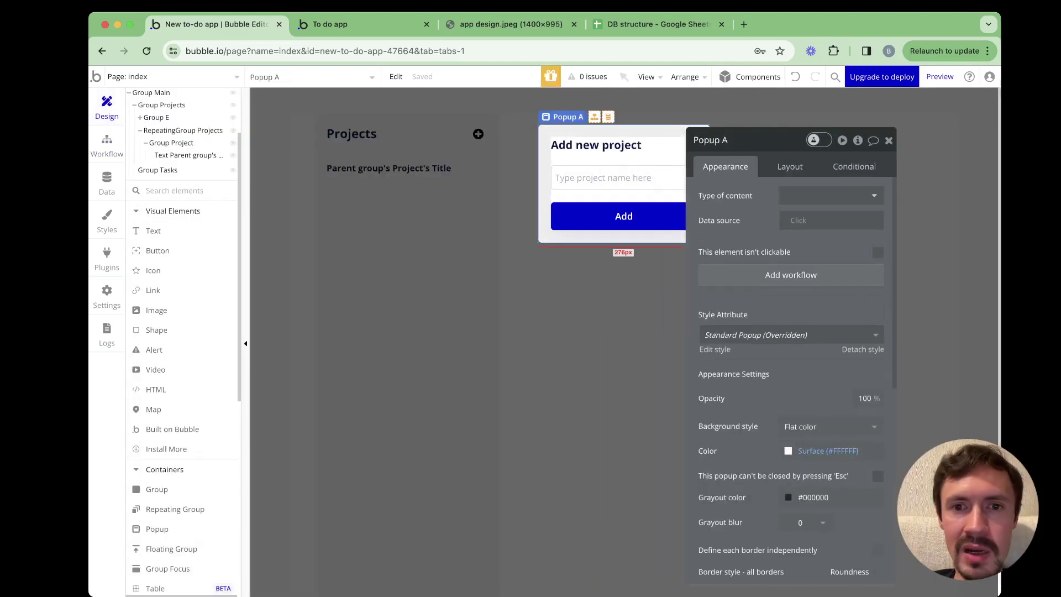
click(710, 140)
double_click(725, 140)
text(New)
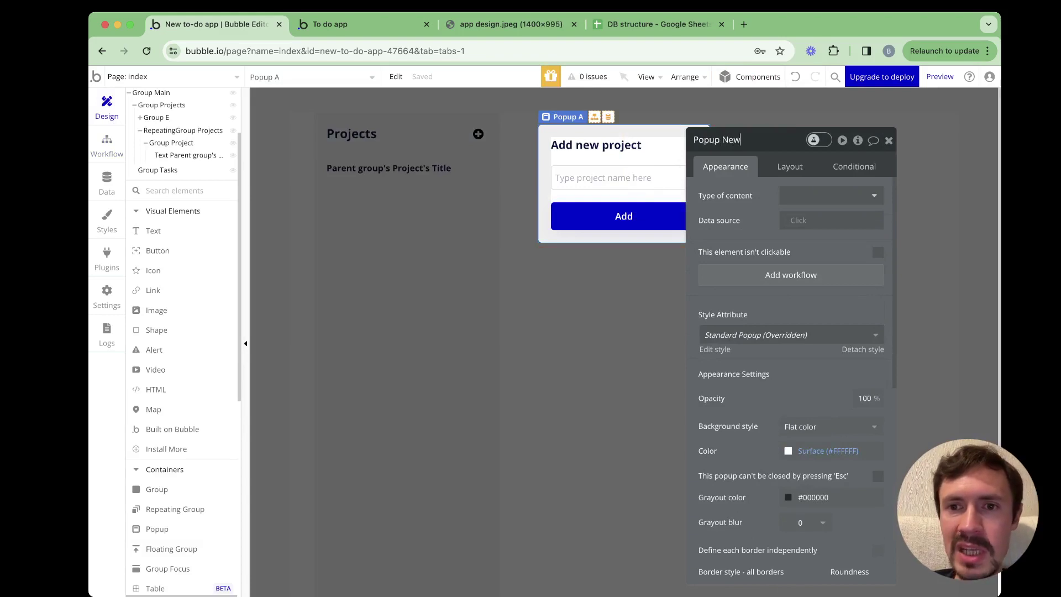
text( pro)
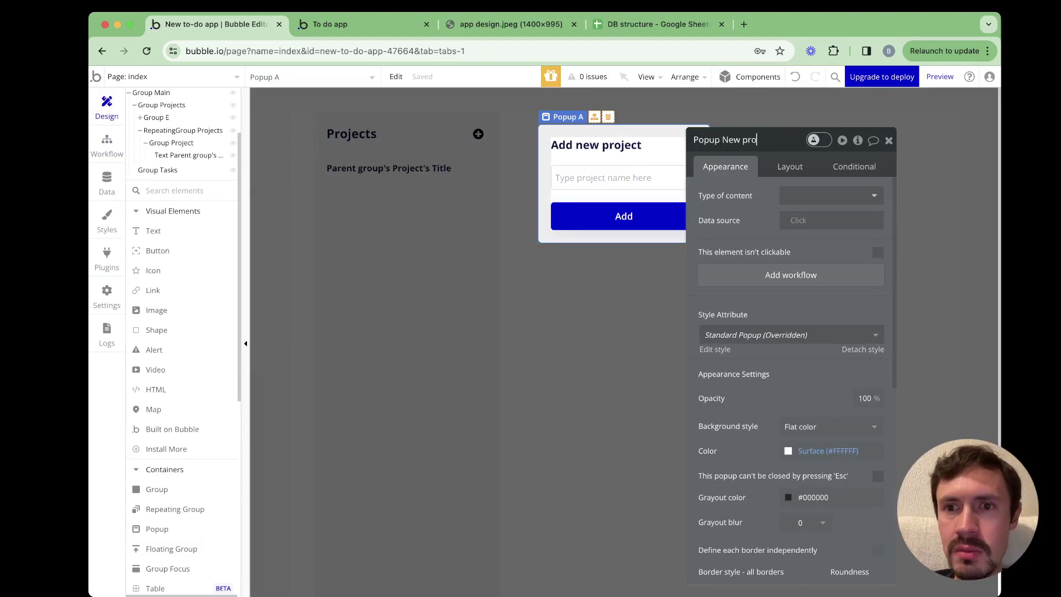
text(ject)
key(Return)
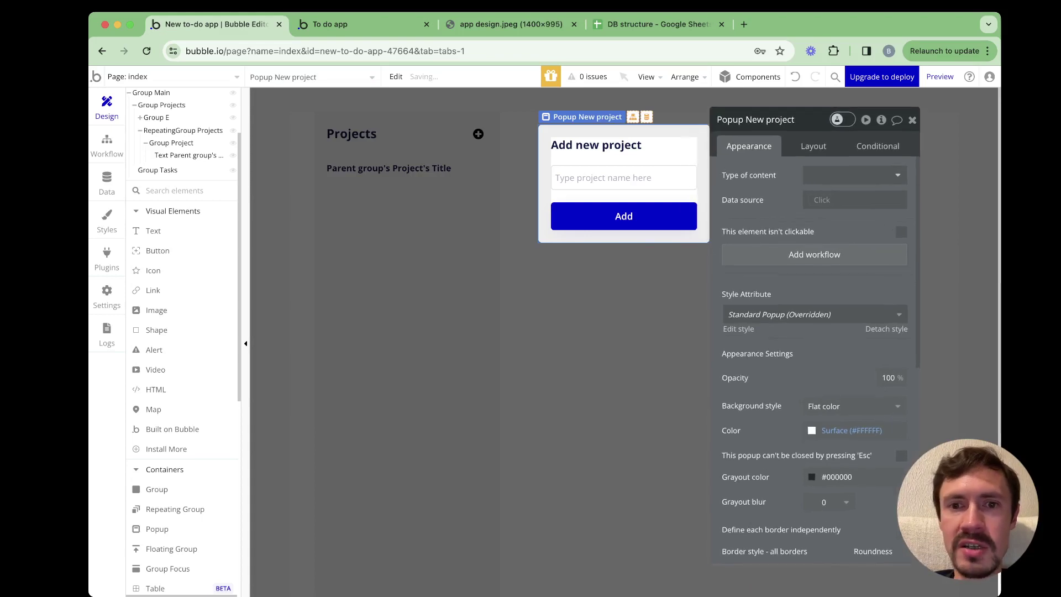
Review the Add button's workflow and return to the page design
click(623, 216)
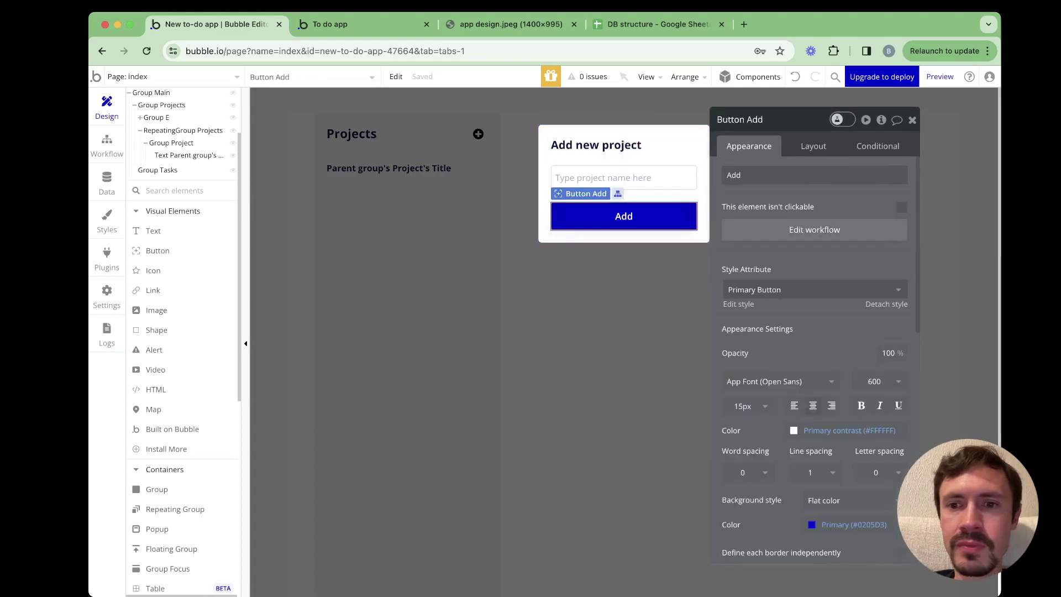
click(814, 227)
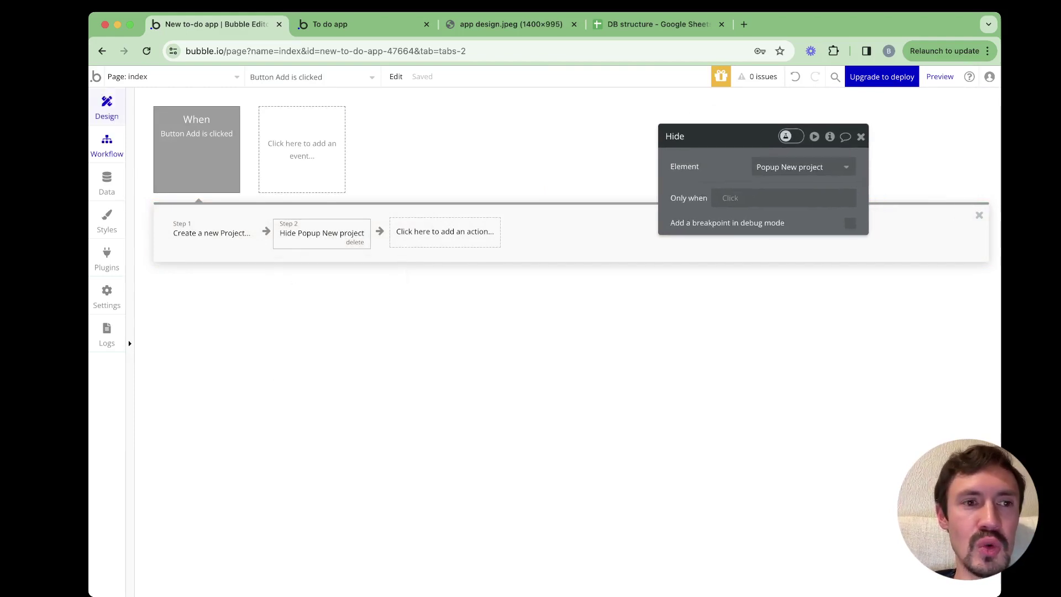
click(107, 106)
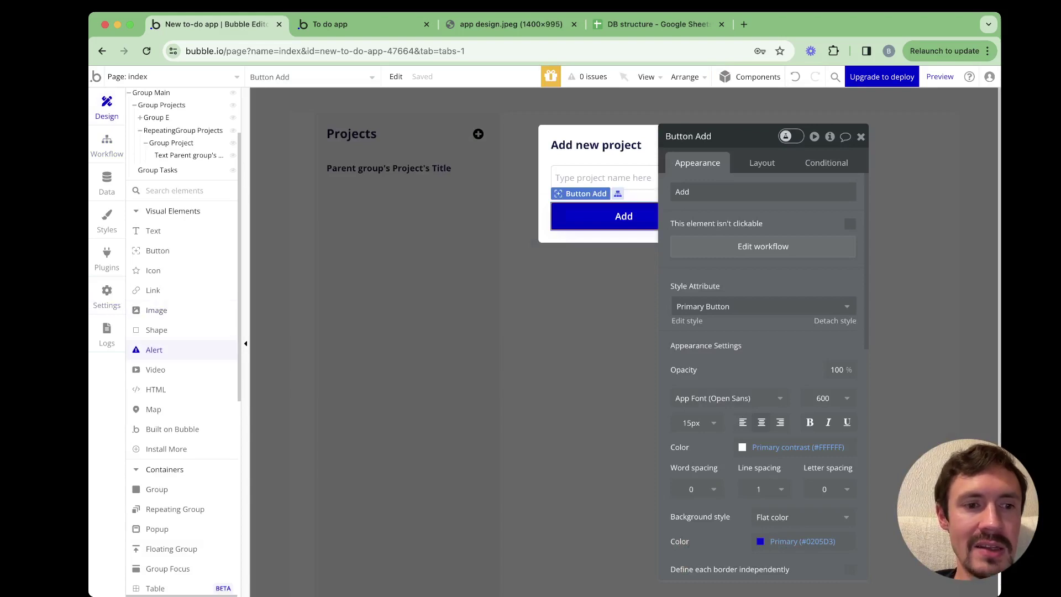
Place an alert on the page with 40 px minimum height and flexible width
key(Escape)
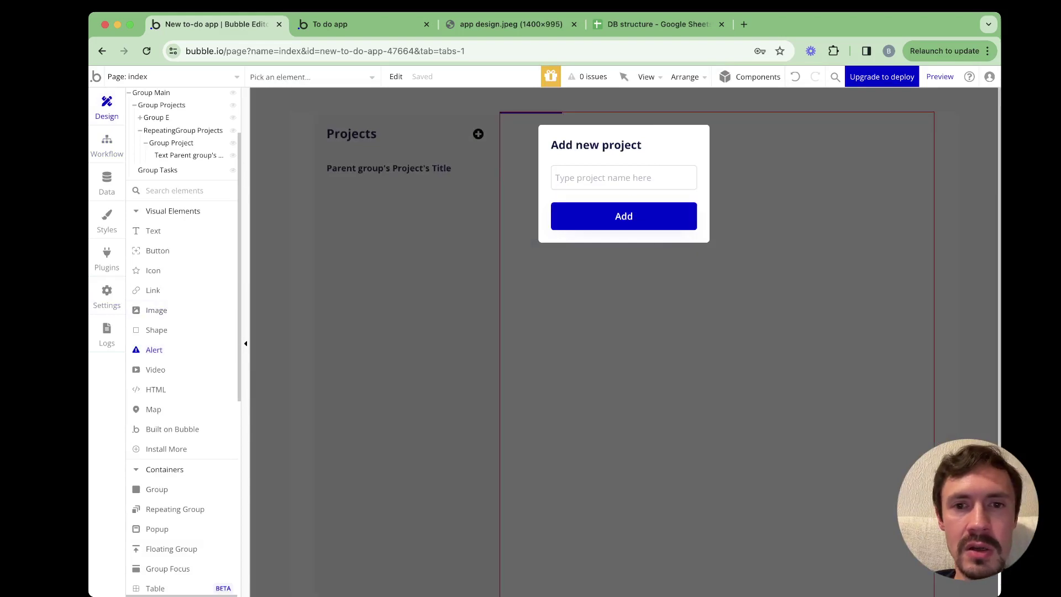
click(504, 115)
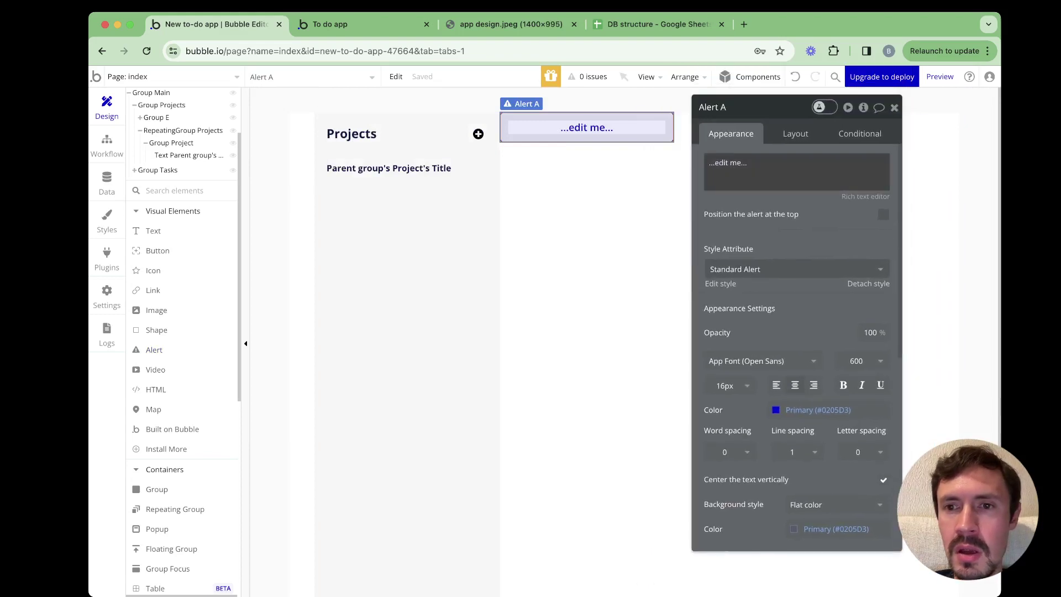
click(796, 134)
double_click(756, 343)
text(40)
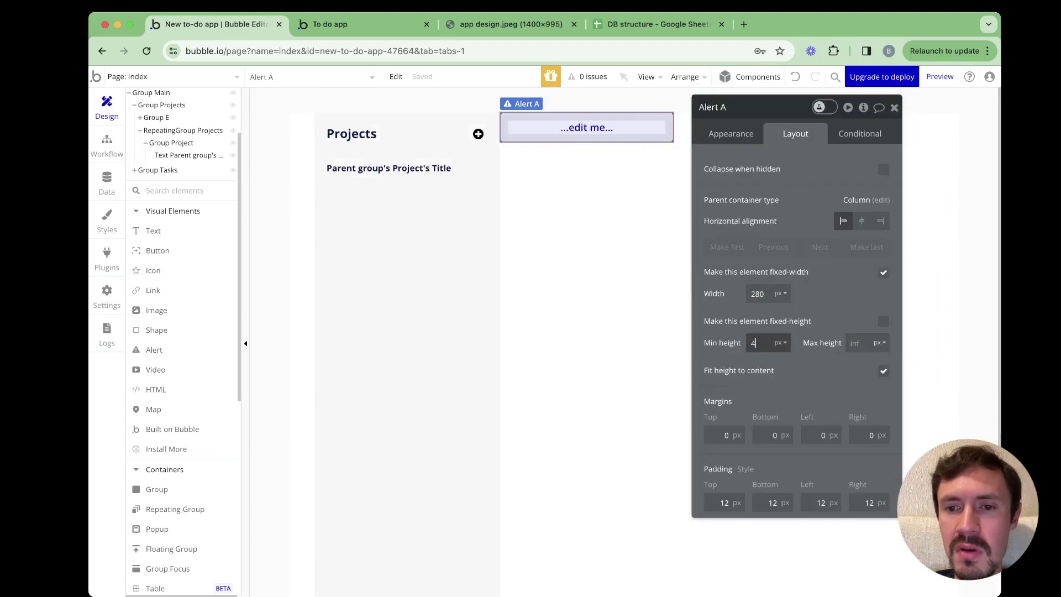
key(Return)
click(883, 272)
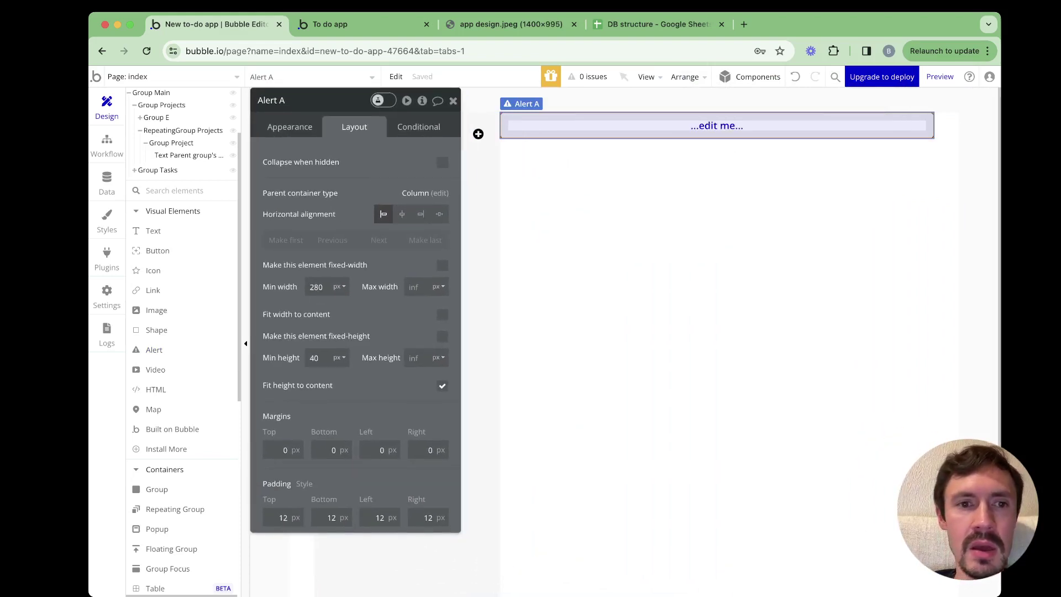
Position the alert at the top of the page and open the page's workflows
click(290, 126)
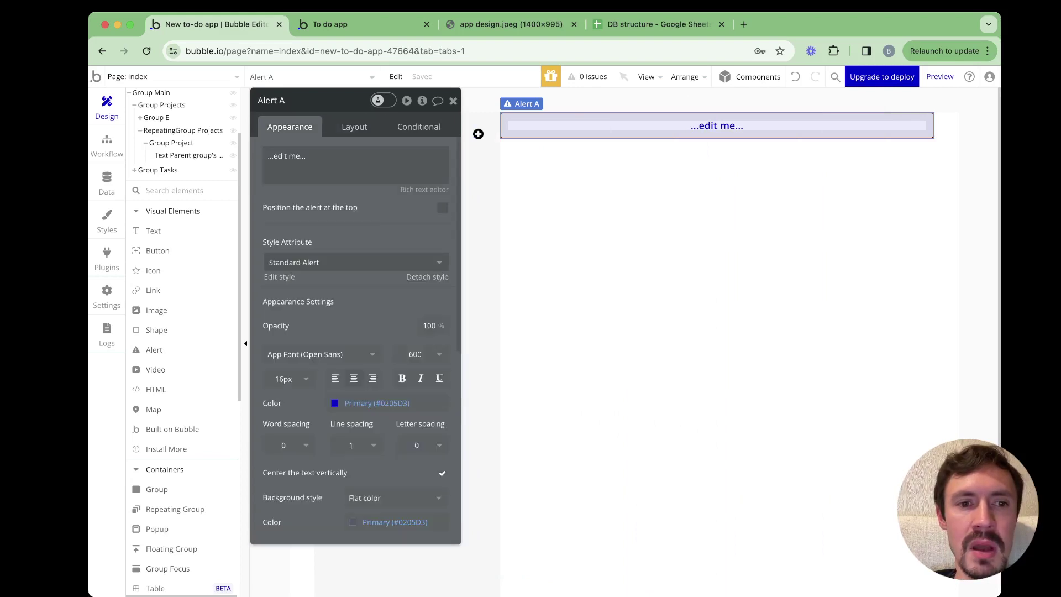
click(442, 208)
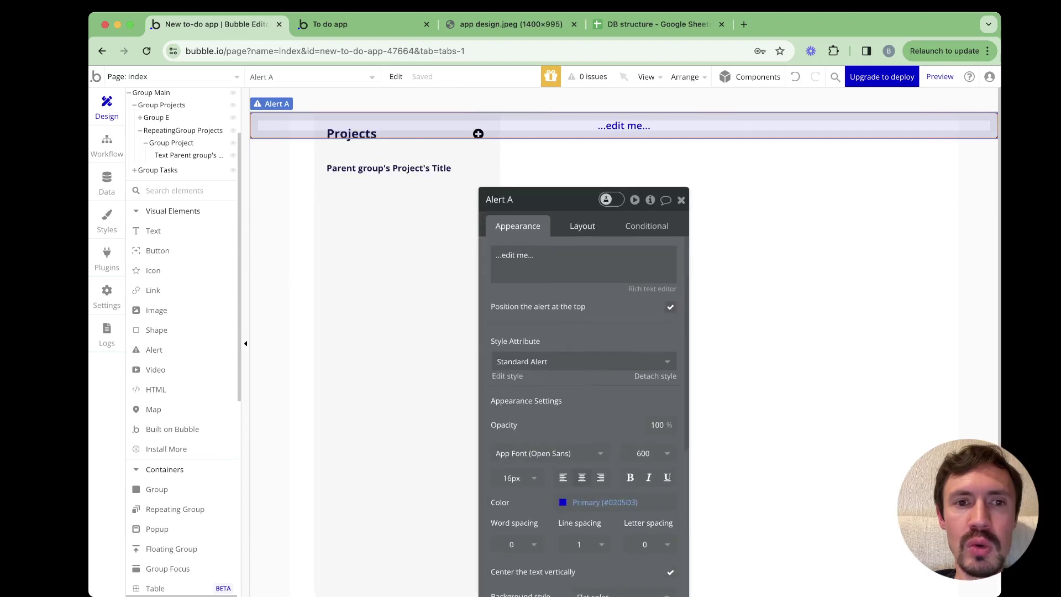
click(643, 199)
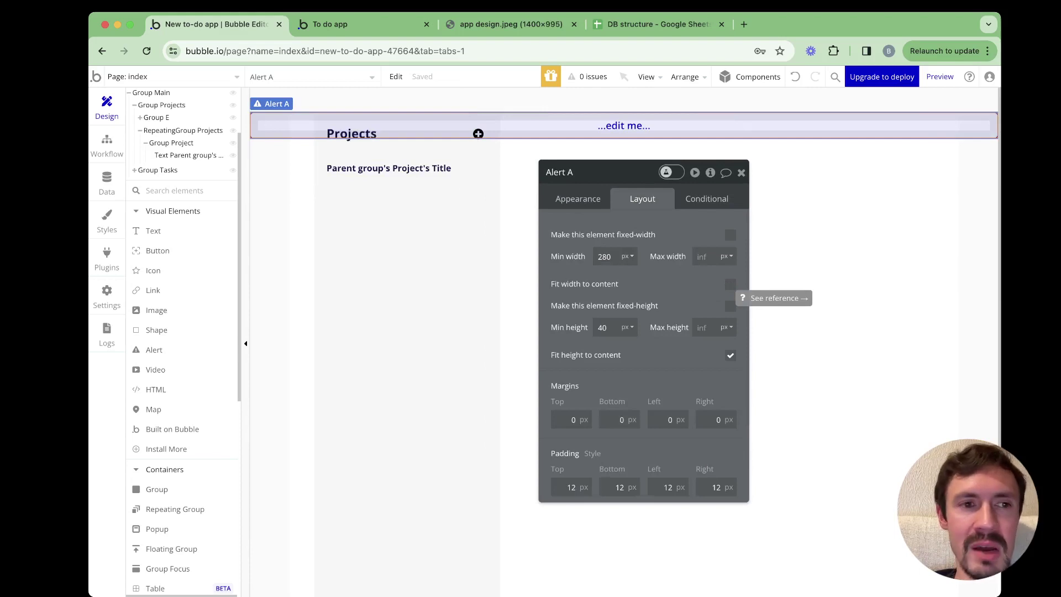
click(107, 145)
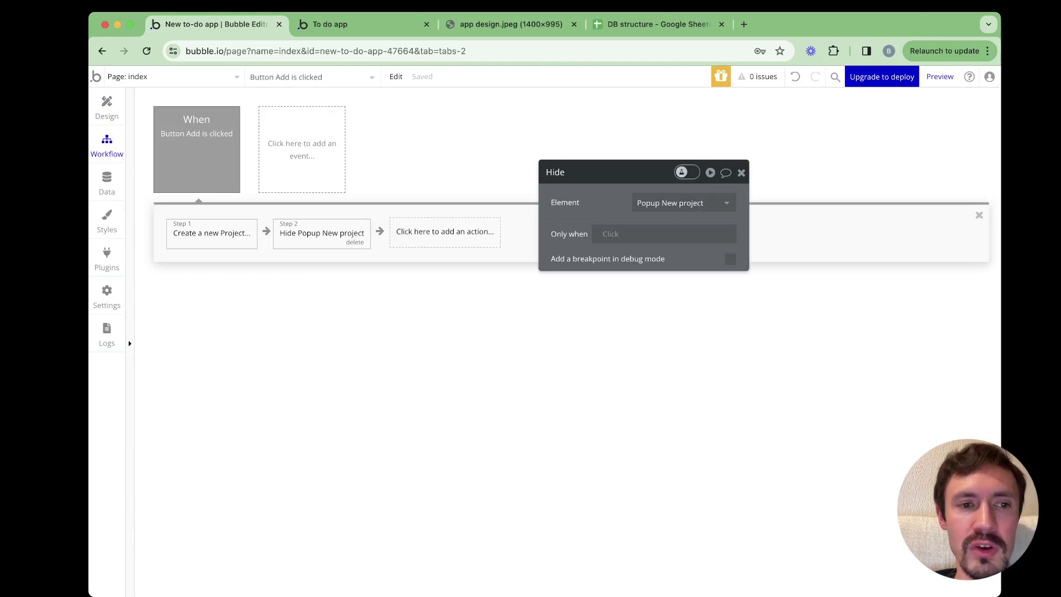
Add a third Button Add step showing Alert A with the message 'New project has been created'
click(211, 233)
click(322, 233)
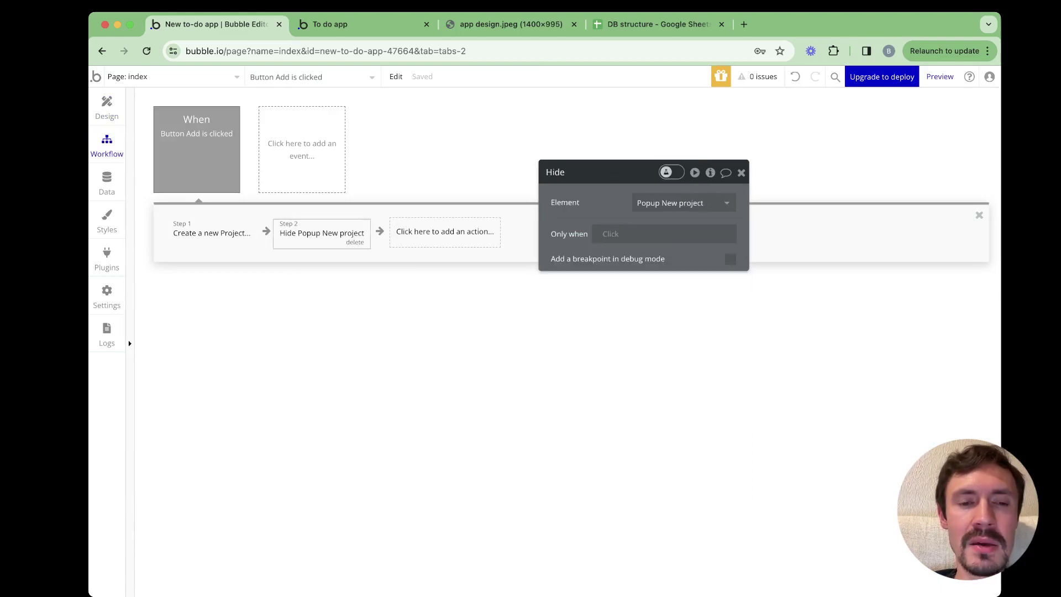
click(445, 232)
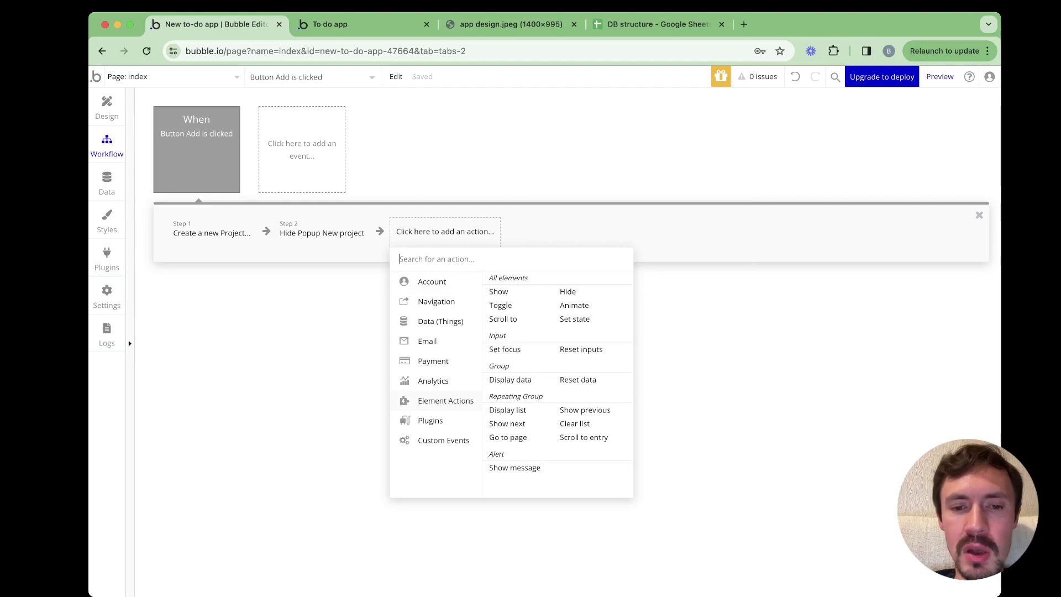
click(515, 468)
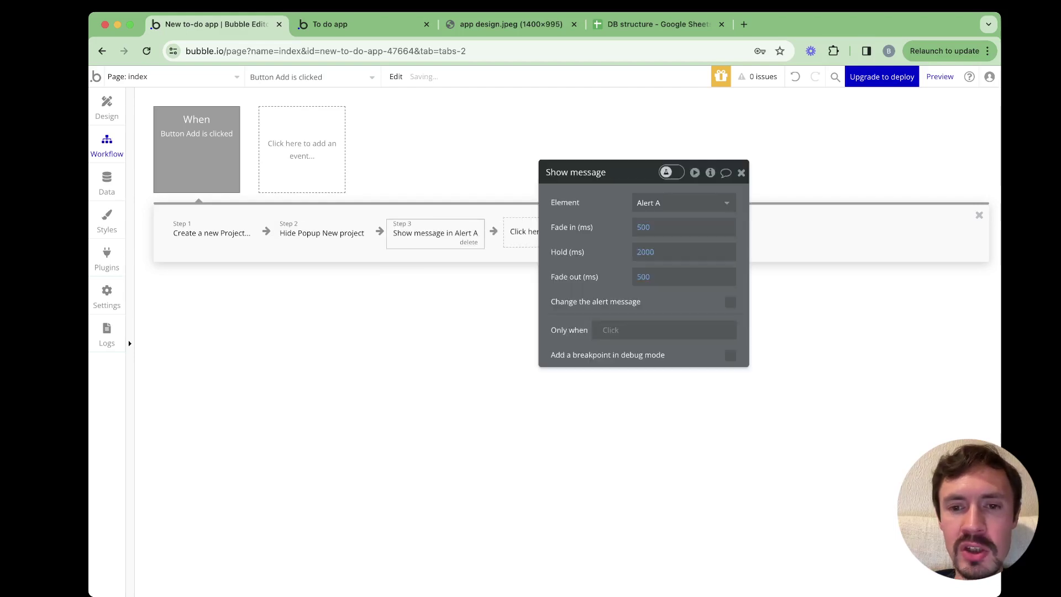
click(731, 302)
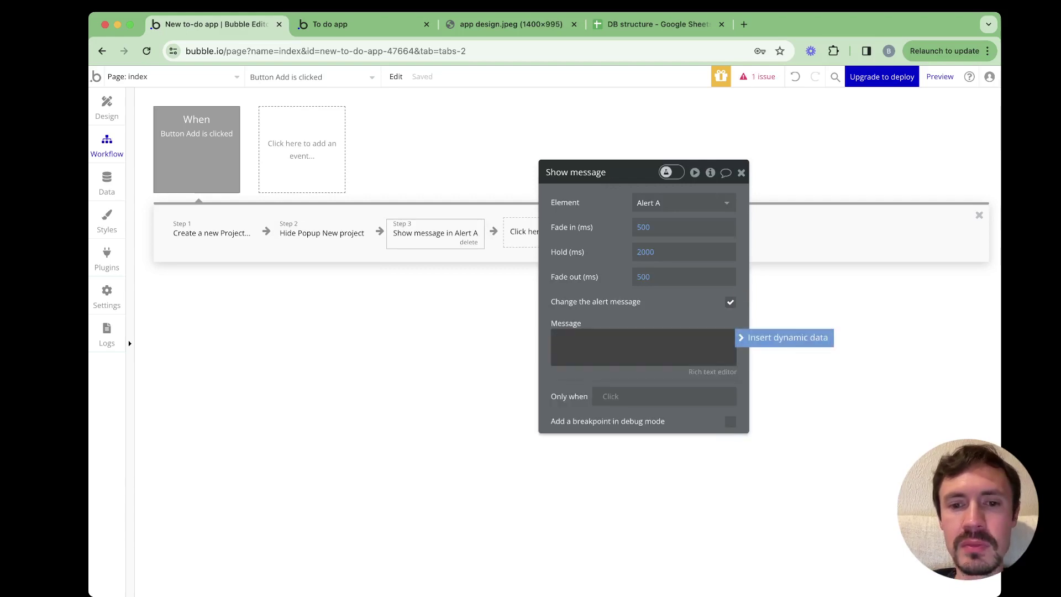
text(New projce)
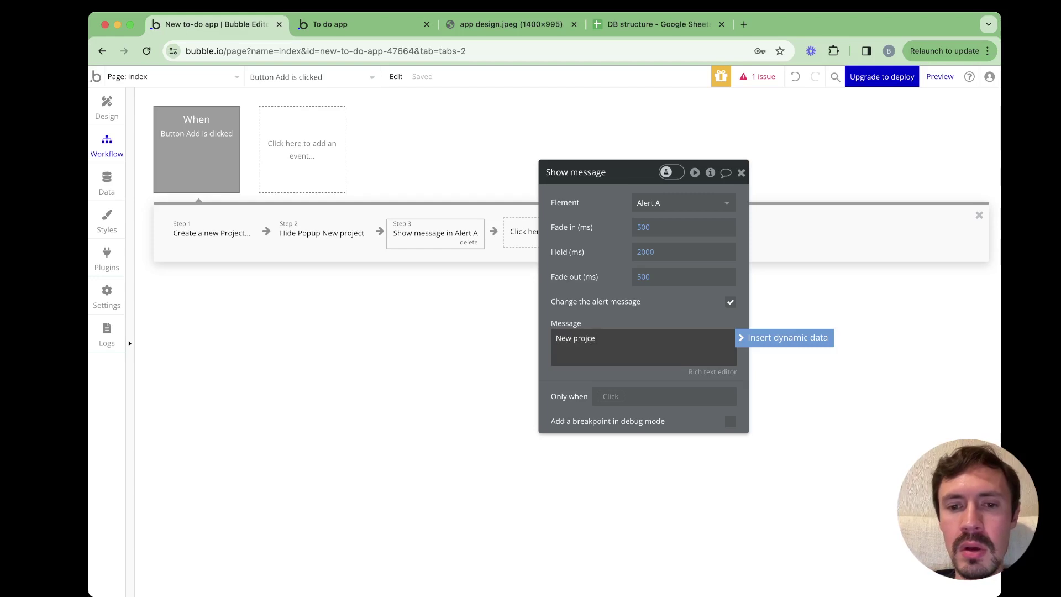
key(BackSpace)
text(ect has )
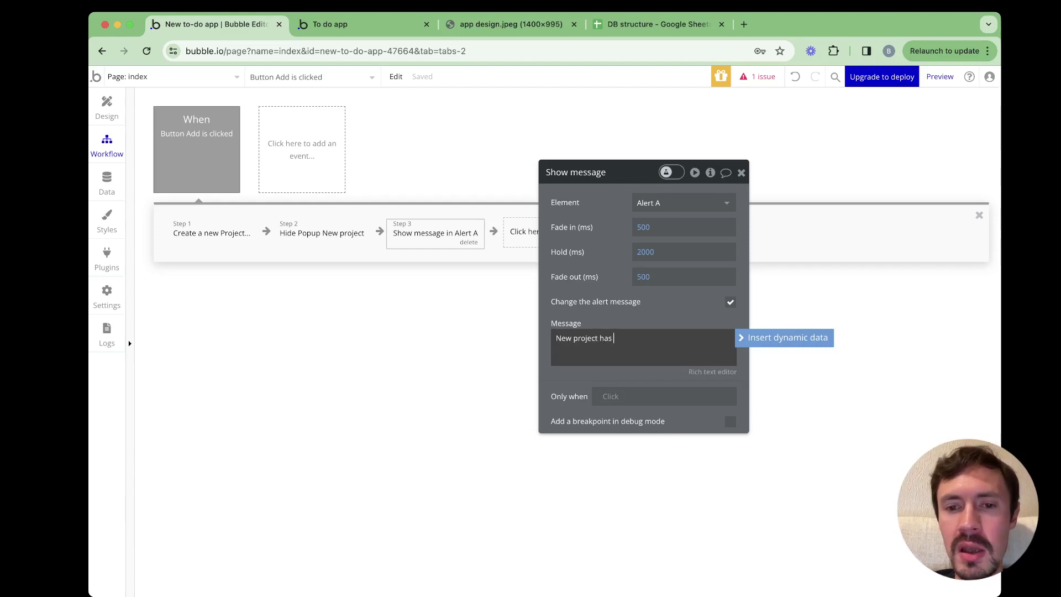
text(been created)
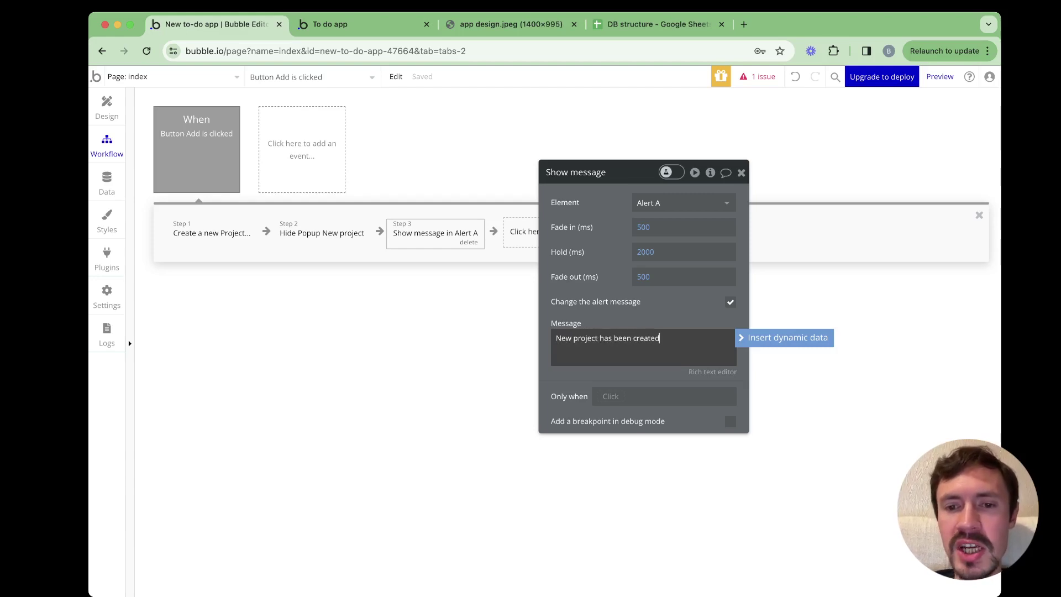
drag(614, 172, 636, 121)
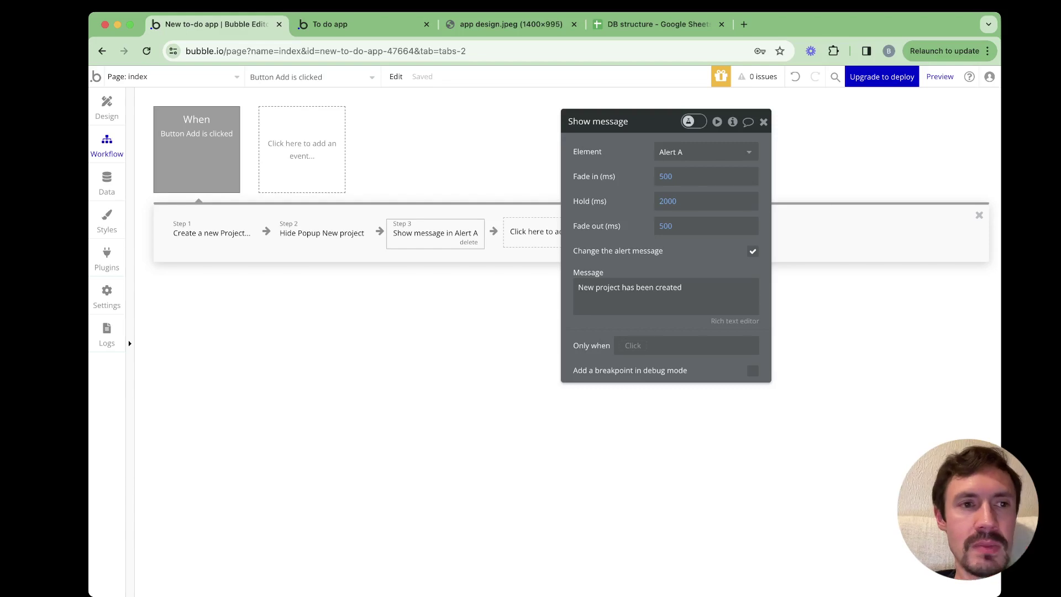
click(107, 108)
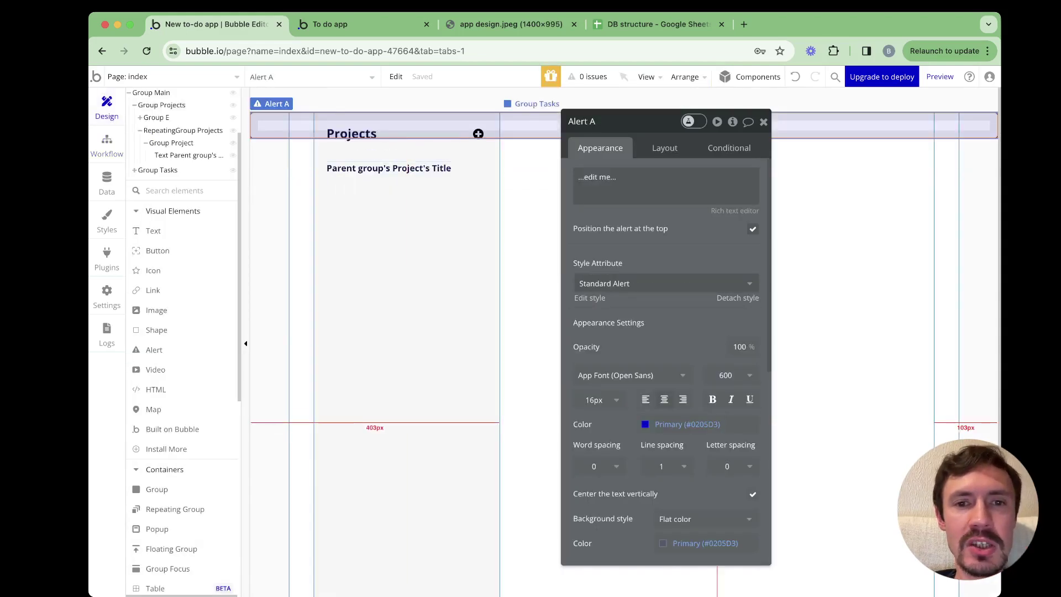
Hide Alert A from the editor canvas
key(Escape)
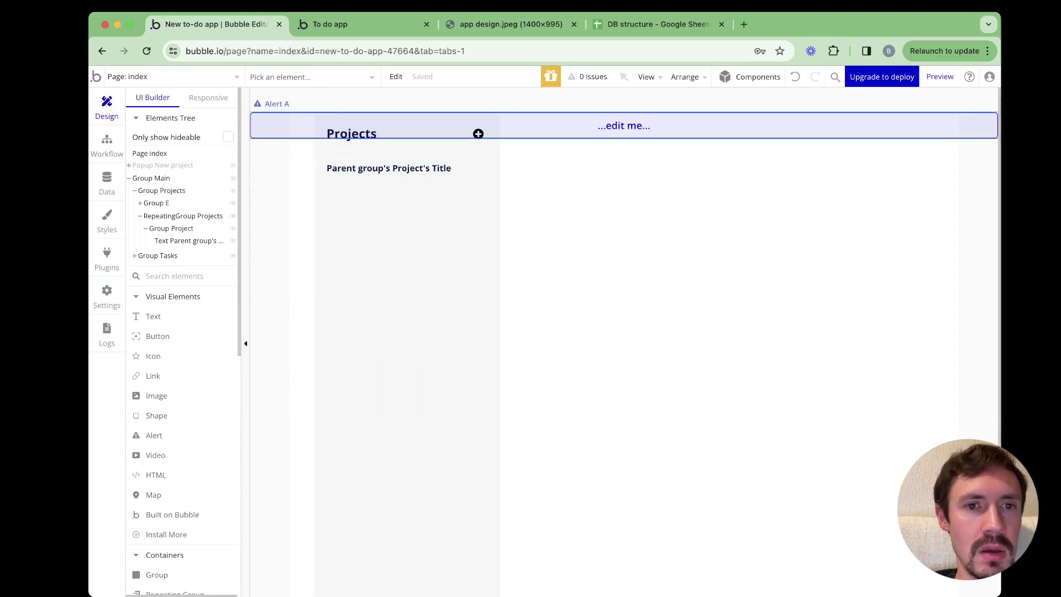
double_click(477, 126)
right_click(478, 134)
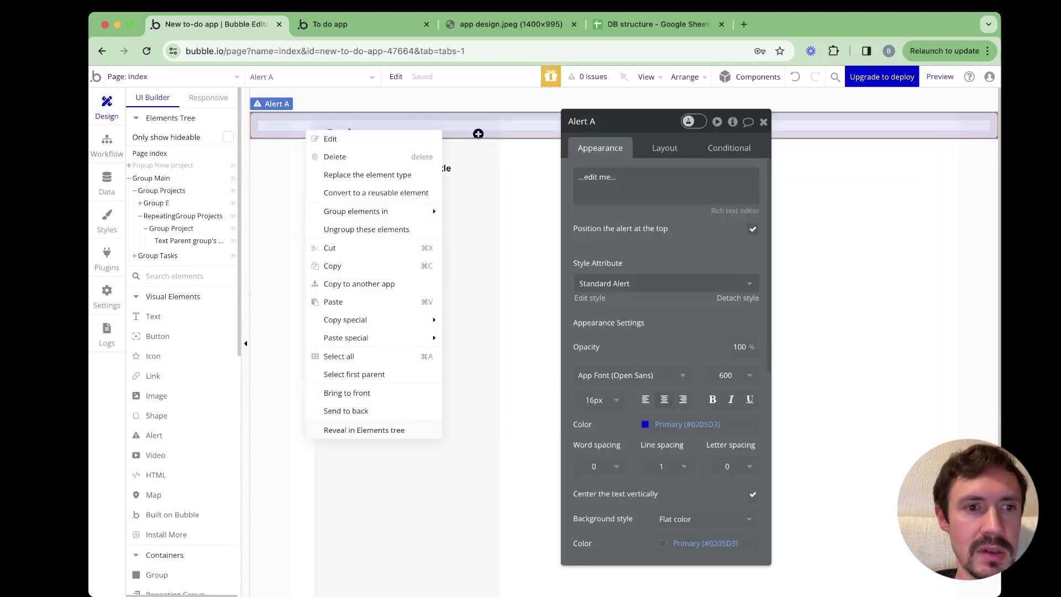
click(479, 133)
click(479, 133)
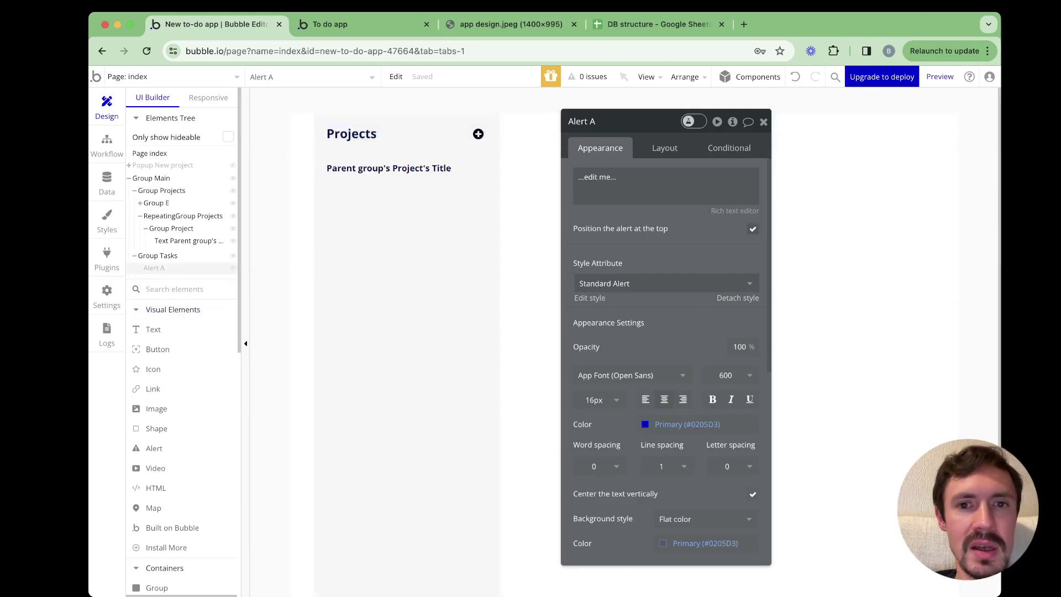
Make the plus icon beside Projects show Popup New project, then reload the running app
click(478, 134)
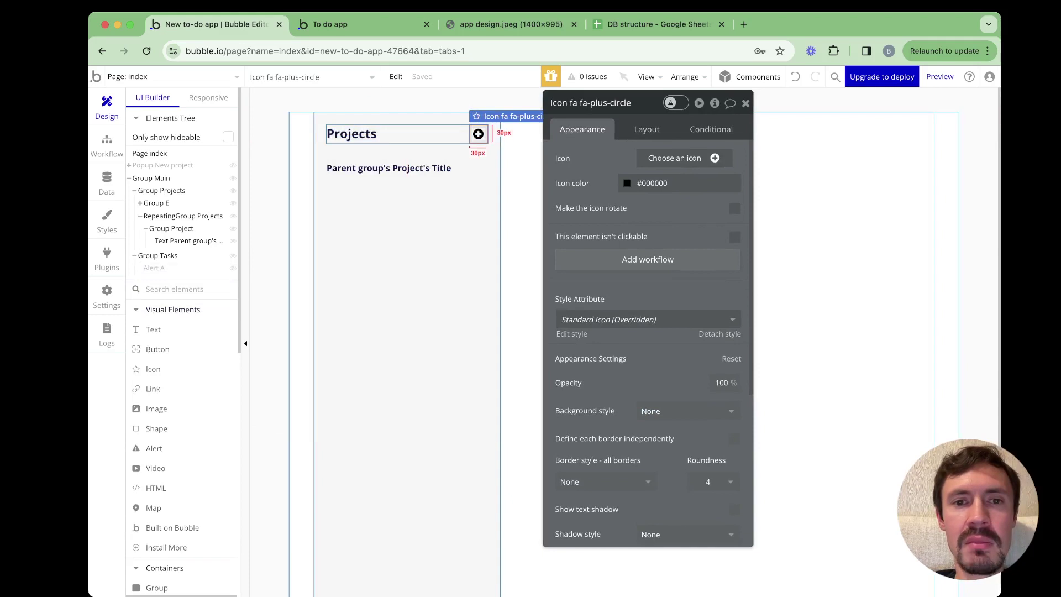
click(648, 260)
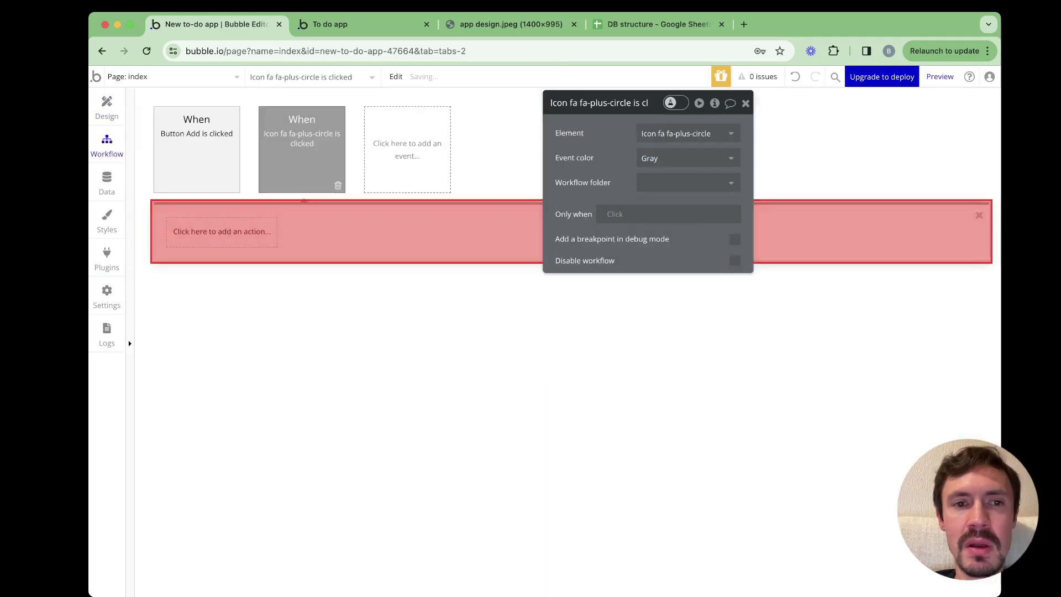
click(222, 231)
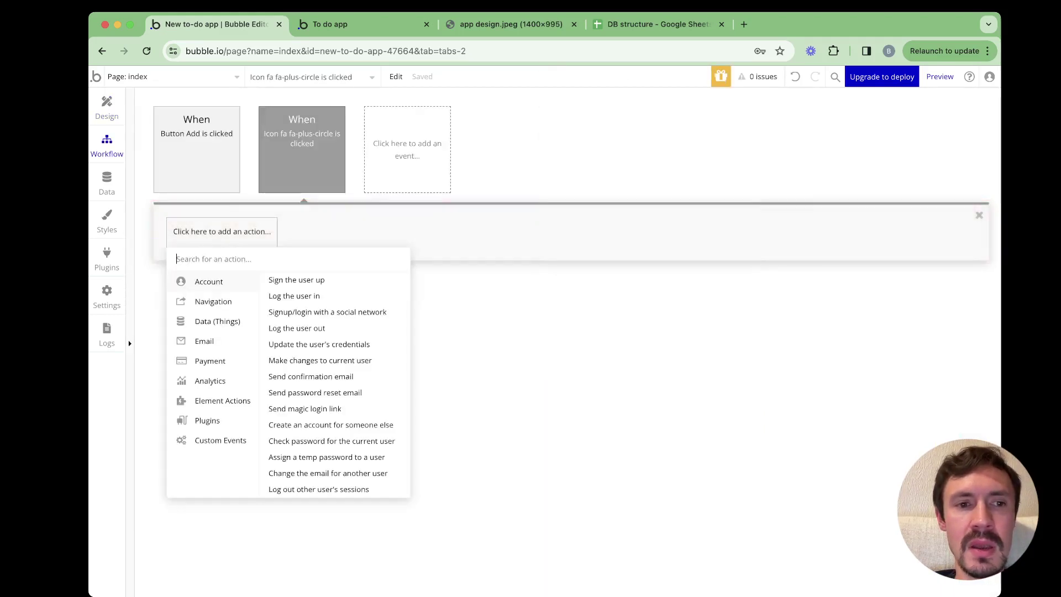
mouse_move(223, 401)
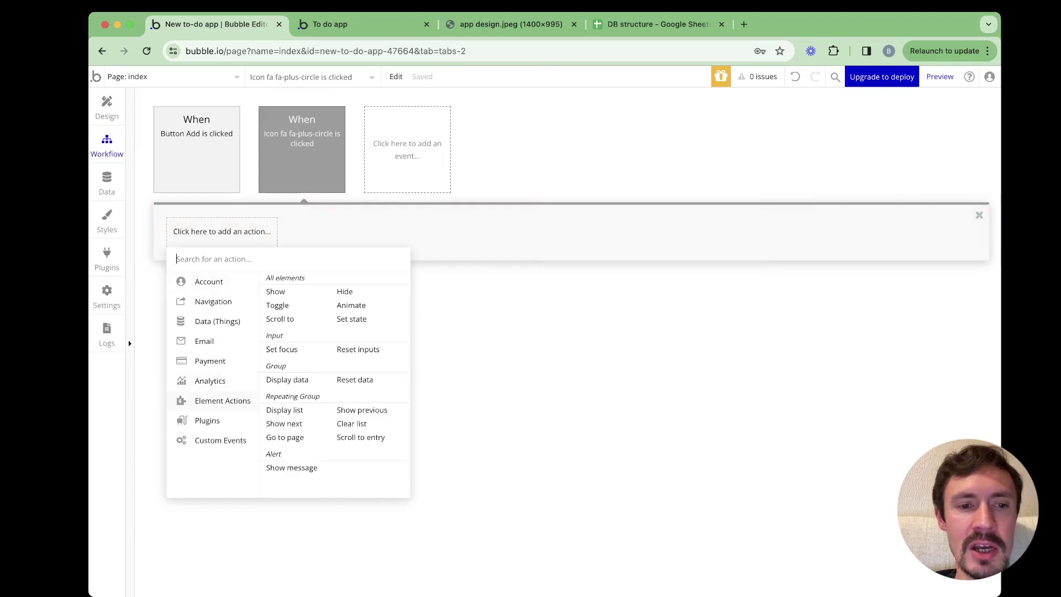
click(276, 292)
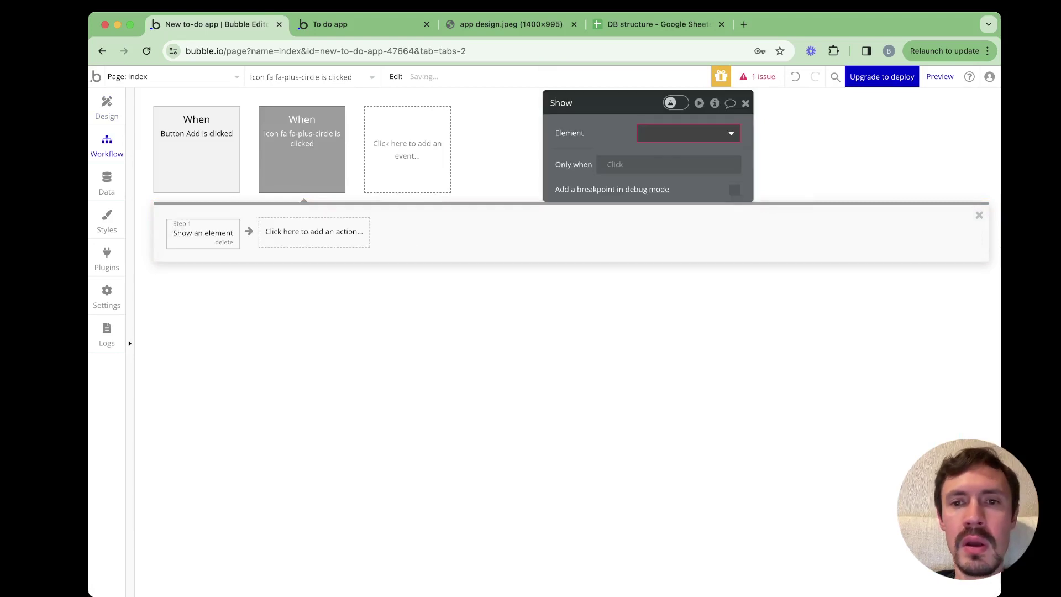
click(674, 152)
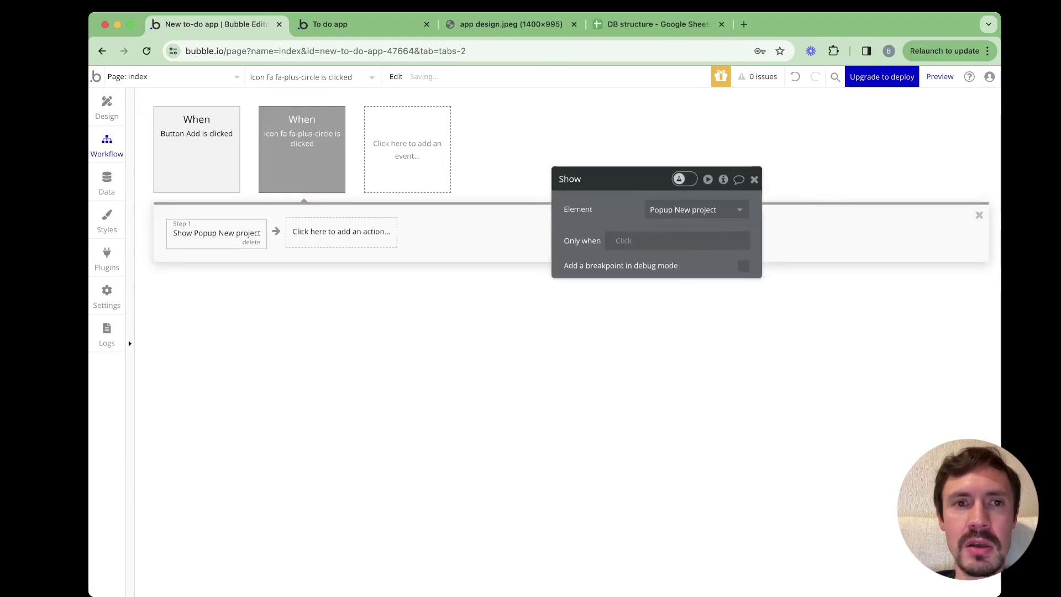
key(ctrl+Tab)
key(super+r)
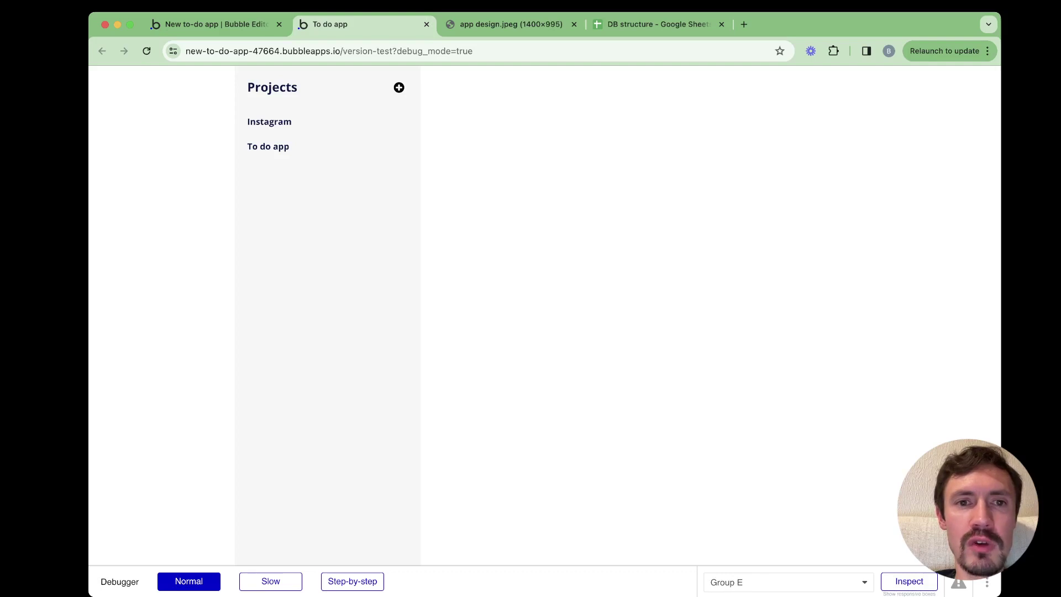
Add a Facebook project through the add-project popup in the live app
click(399, 88)
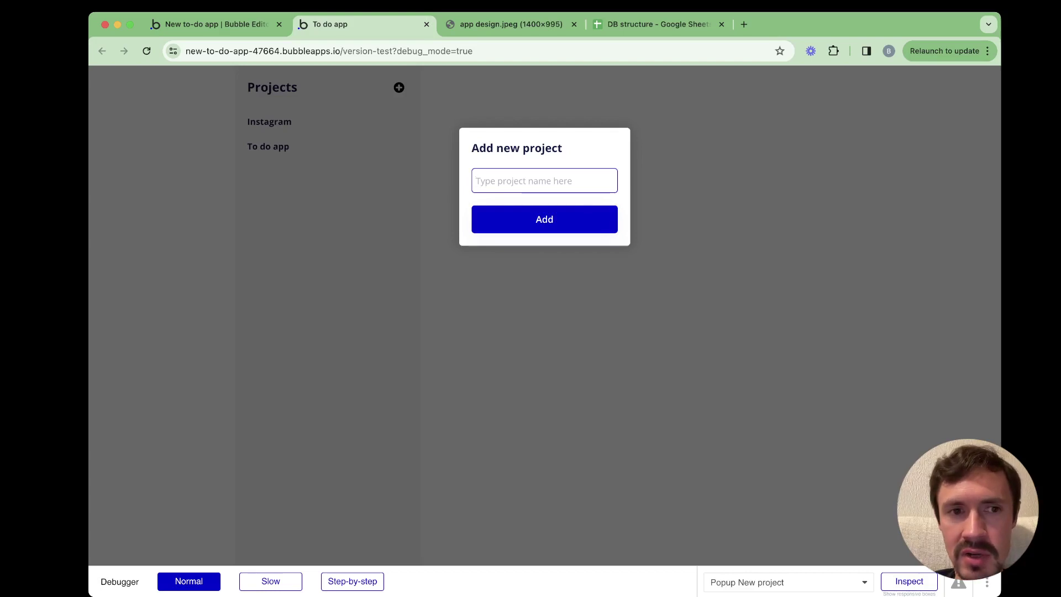
text(Facebook)
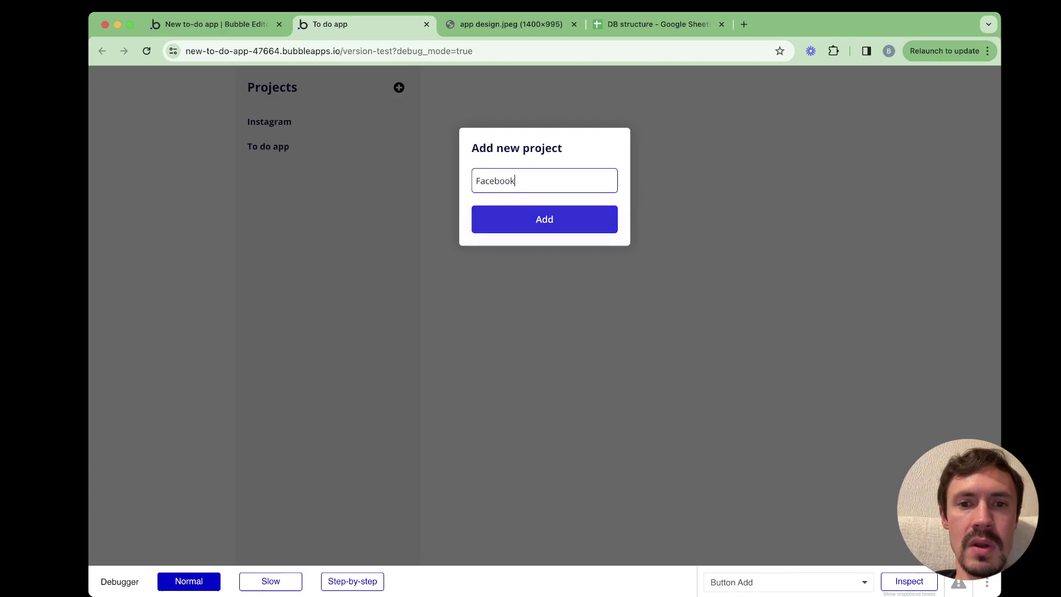
click(544, 219)
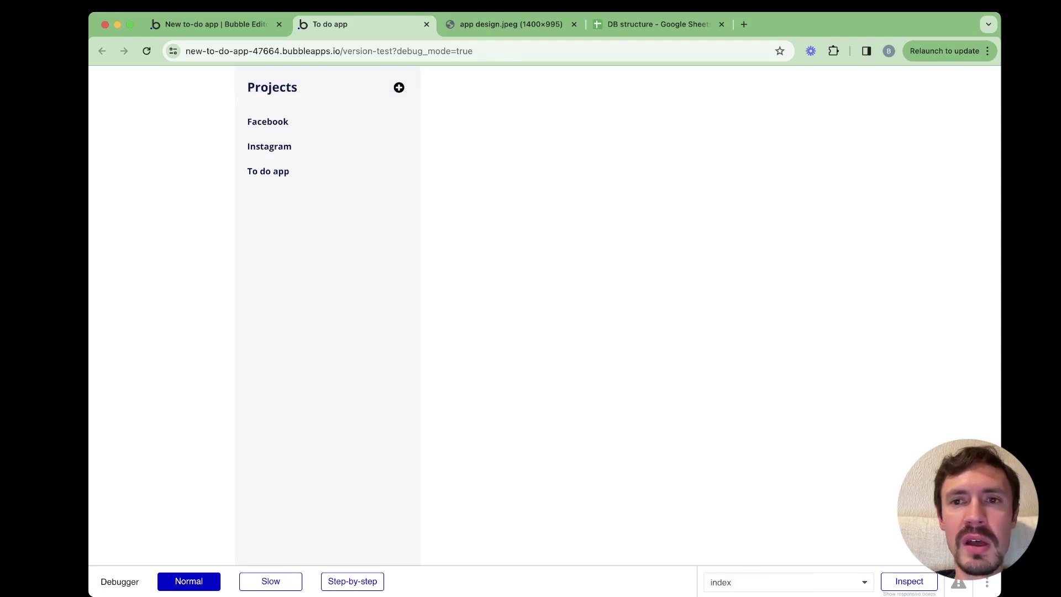
Reopen the popup to confirm the name field still holds Facebook, then return to the editor
click(399, 87)
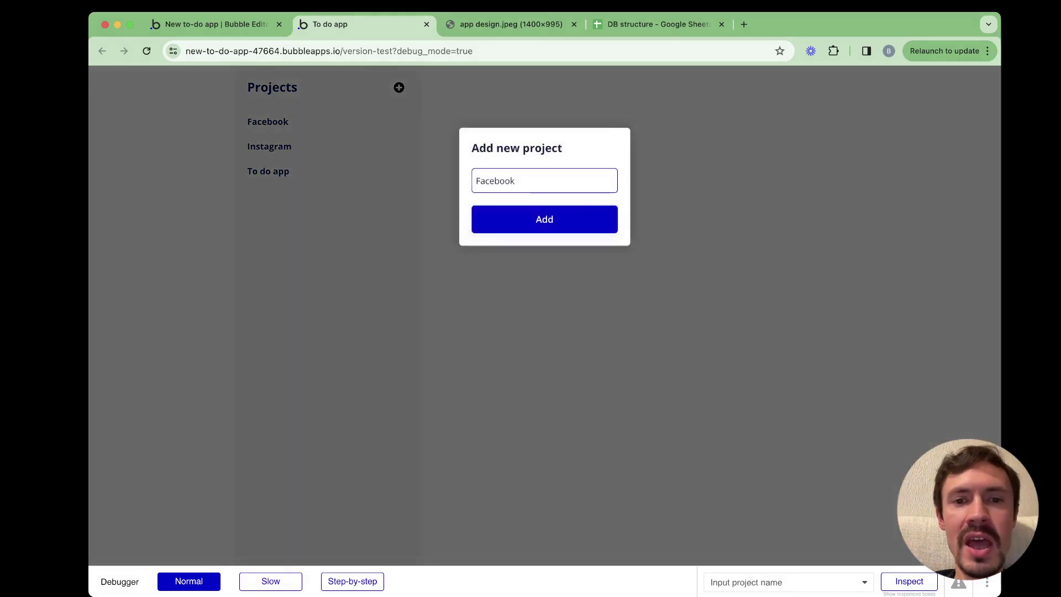
key(Escape)
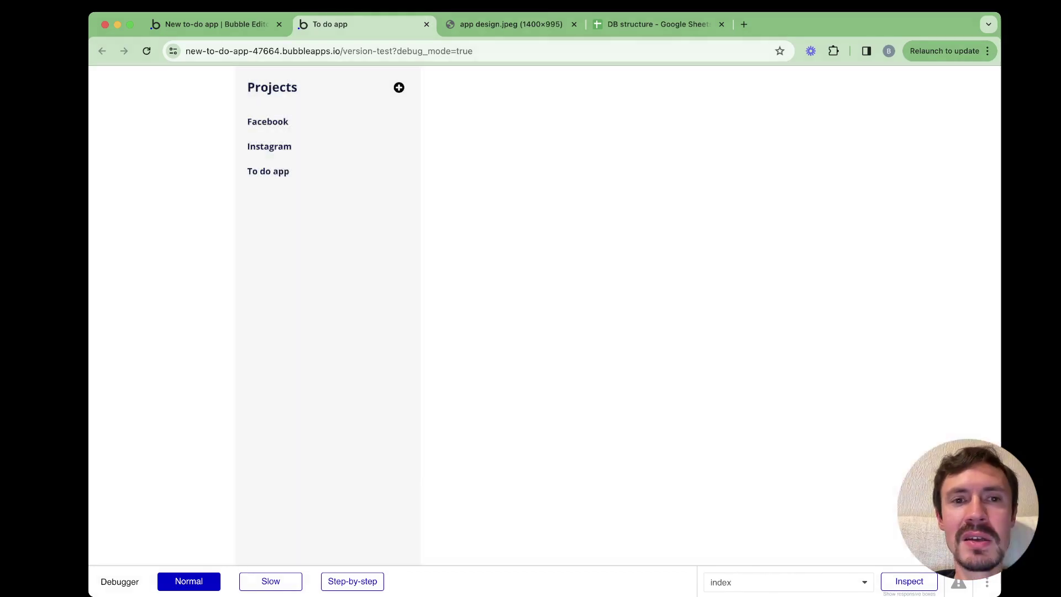
click(399, 88)
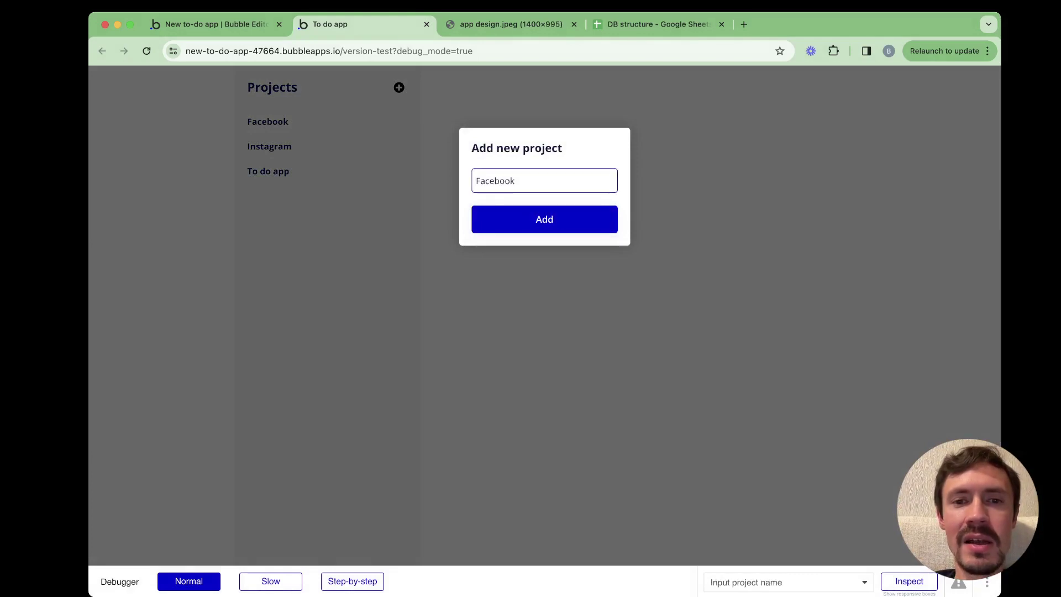
key(super+a)
key(Right)
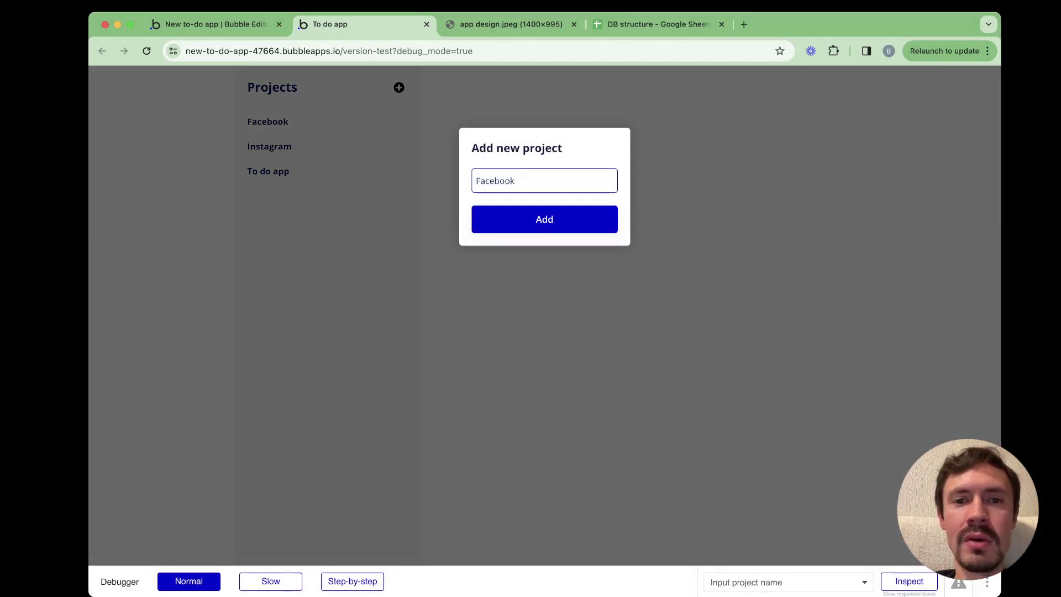
click(476, 181)
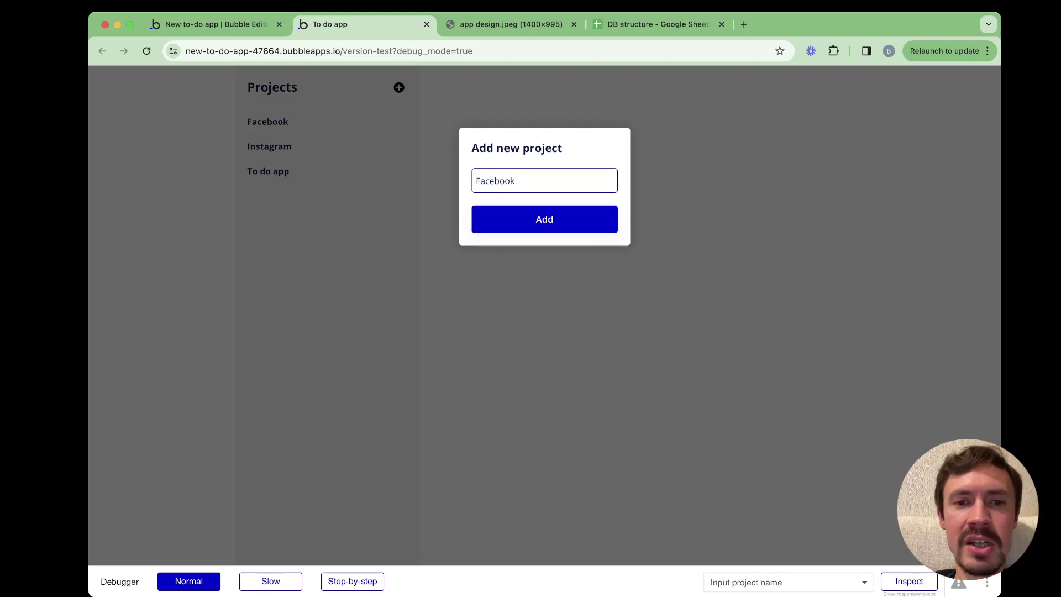
key(Escape)
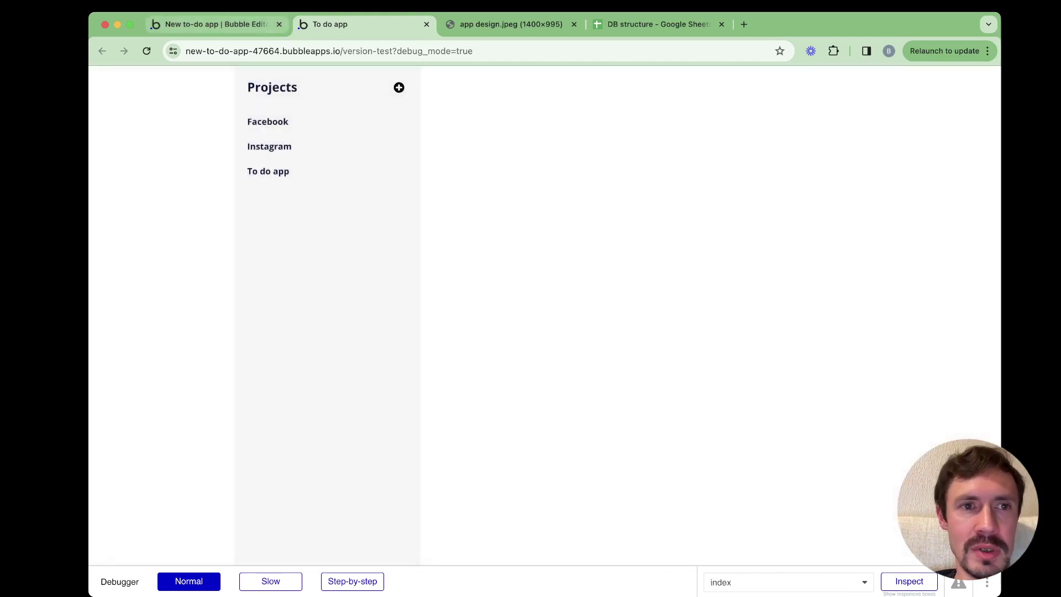
key(ctrl+shift+Tab)
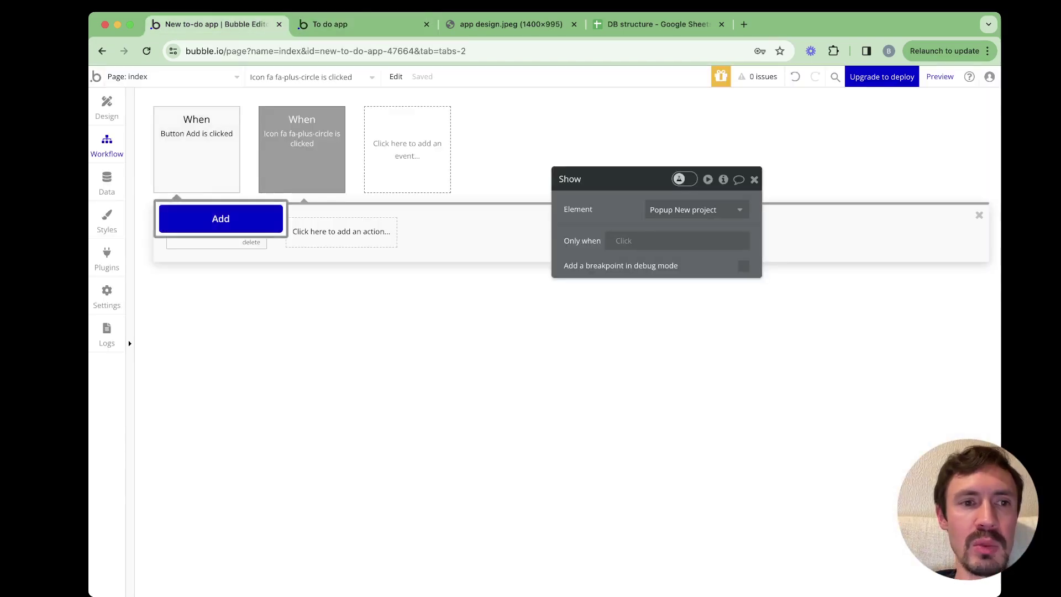
Append a Reset relevant inputs step to the Button Add workflow, then return to the live app
click(197, 149)
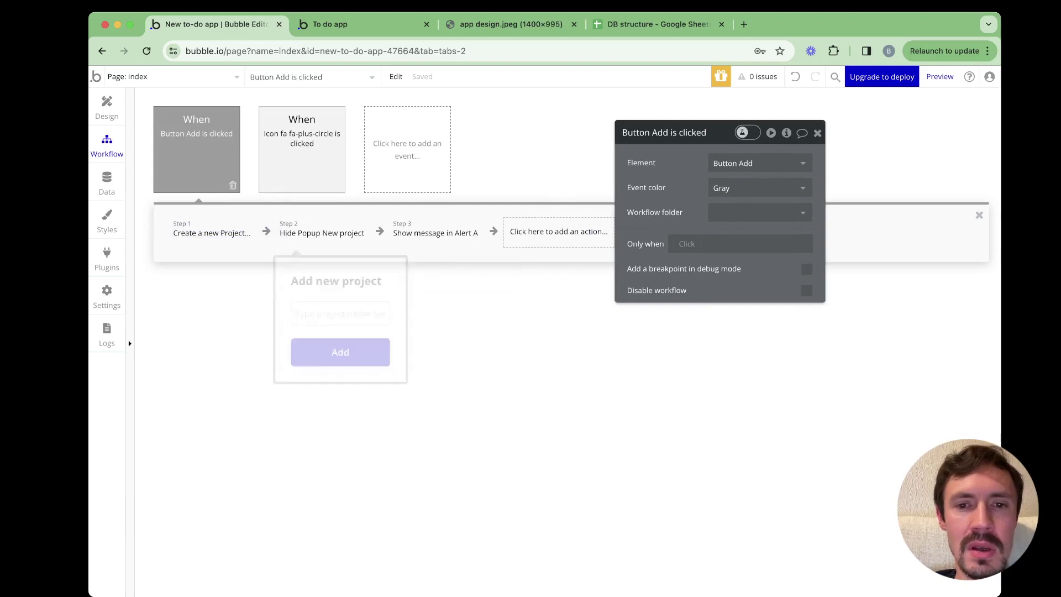
click(558, 231)
mouse_move(559, 400)
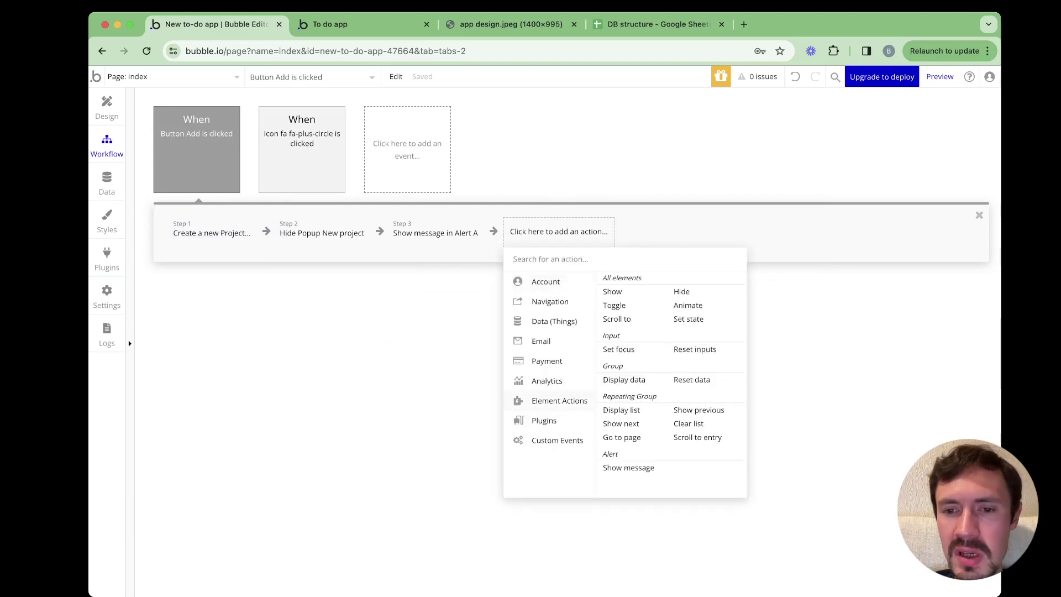
click(695, 350)
click(330, 24)
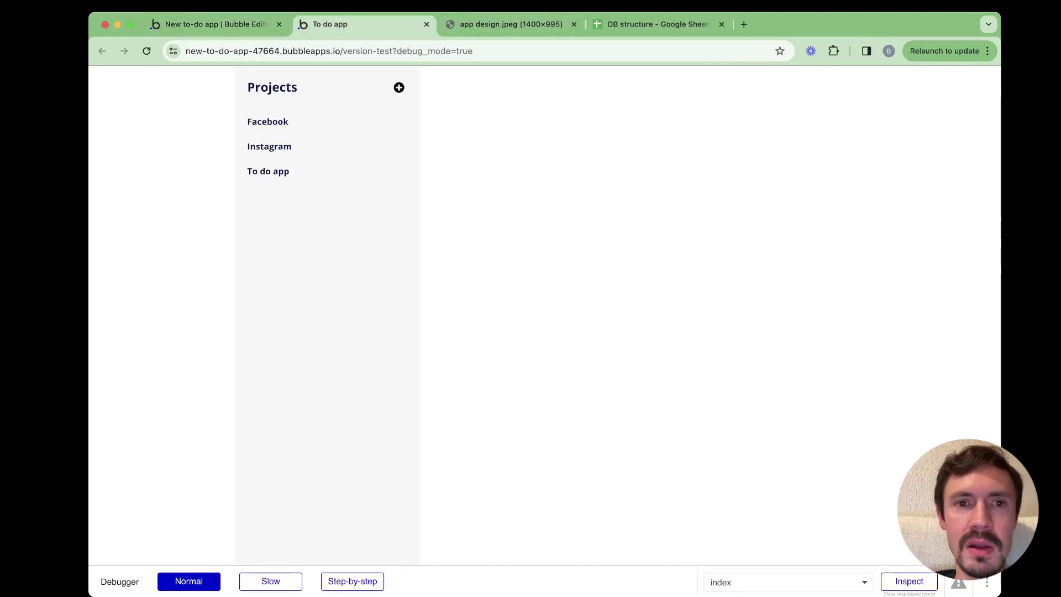
Reload the live app and add a project named Test via the popup
key(super+r)
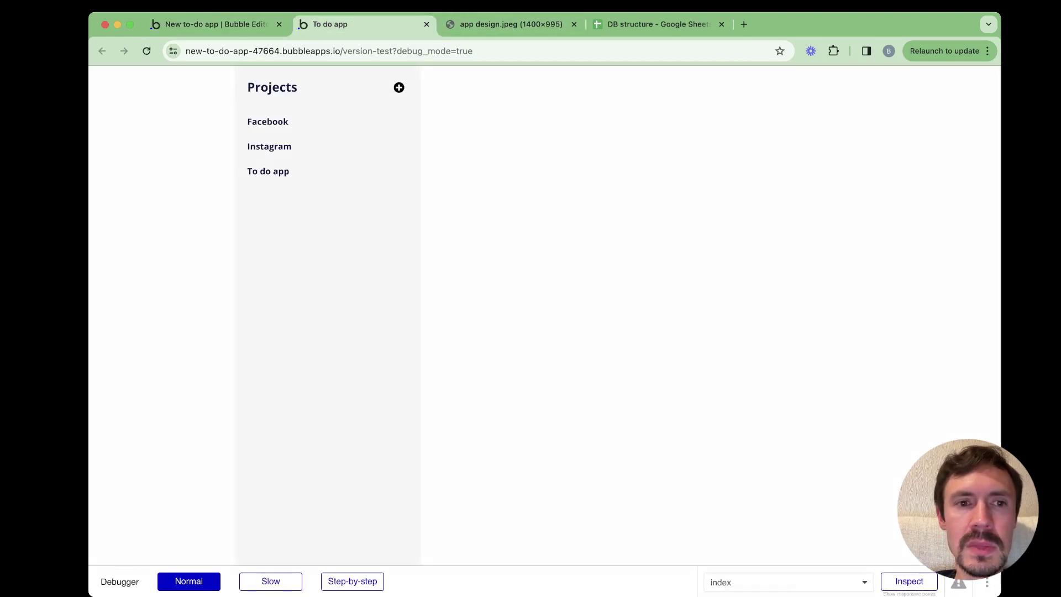
click(399, 87)
text(Test)
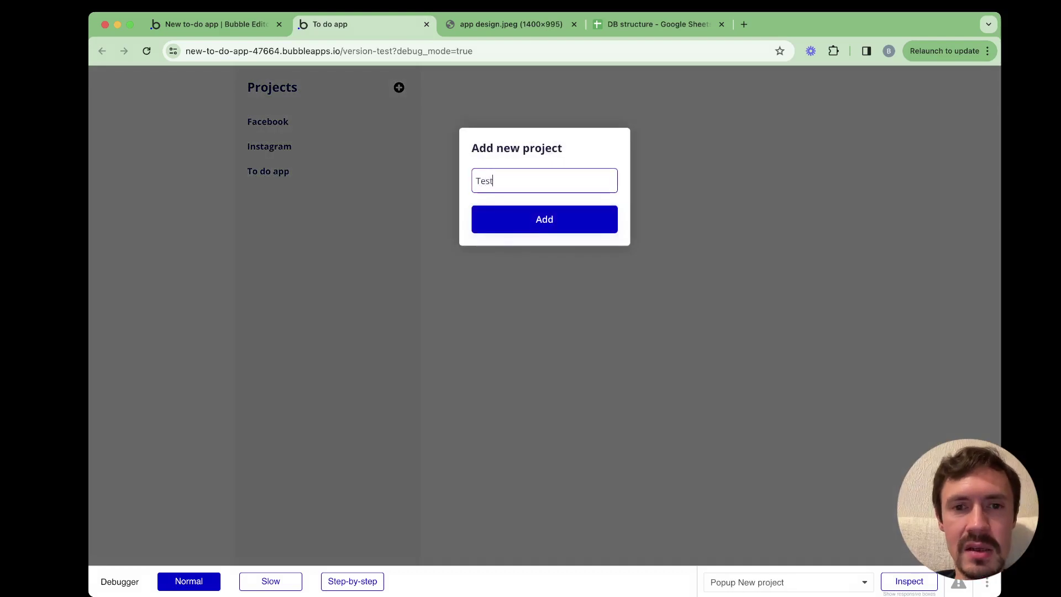
key(Return)
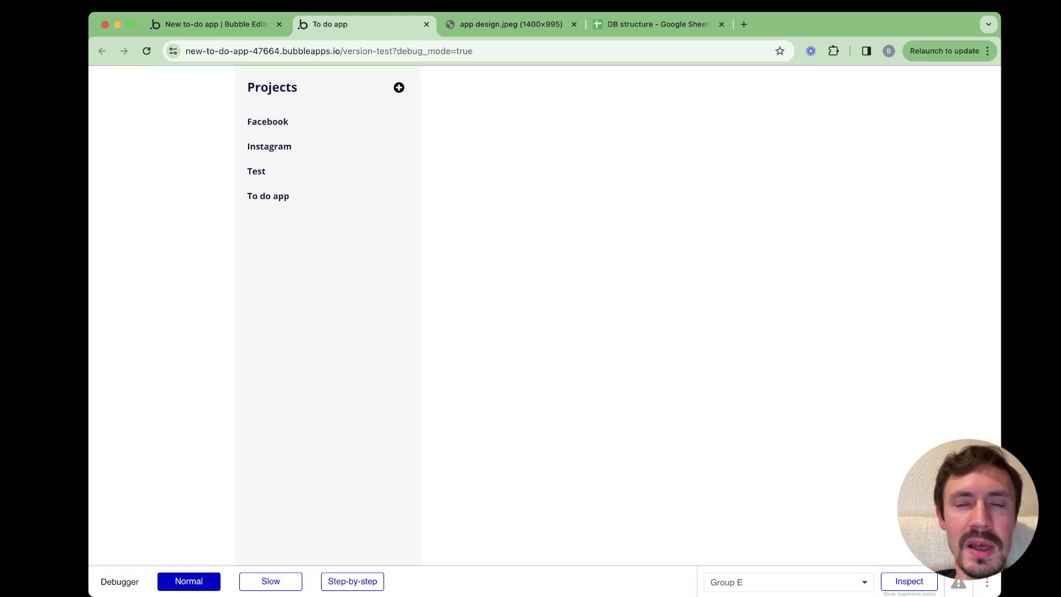
Reopen the popup to confirm the name field is empty, then return to the editor
click(400, 88)
click(544, 181)
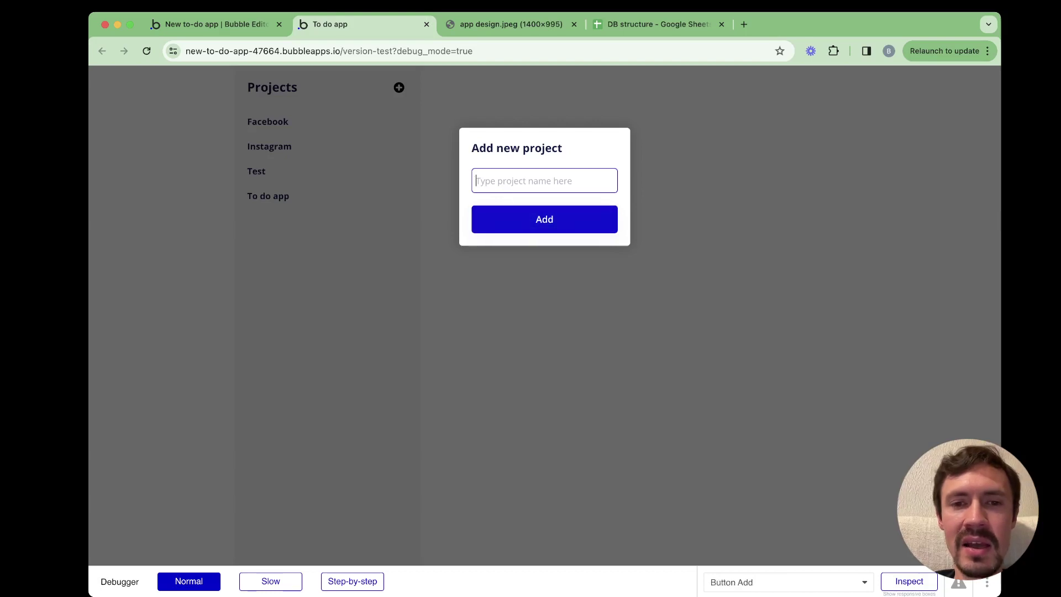
click(545, 219)
click(215, 24)
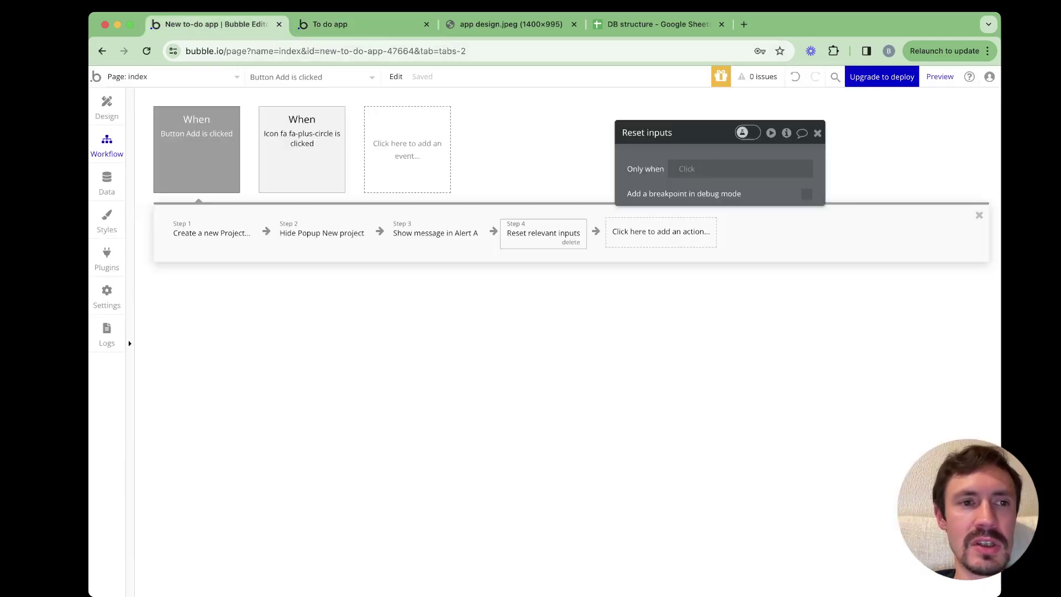
Paste a duplicate of the Add button into Popup New project
click(107, 108)
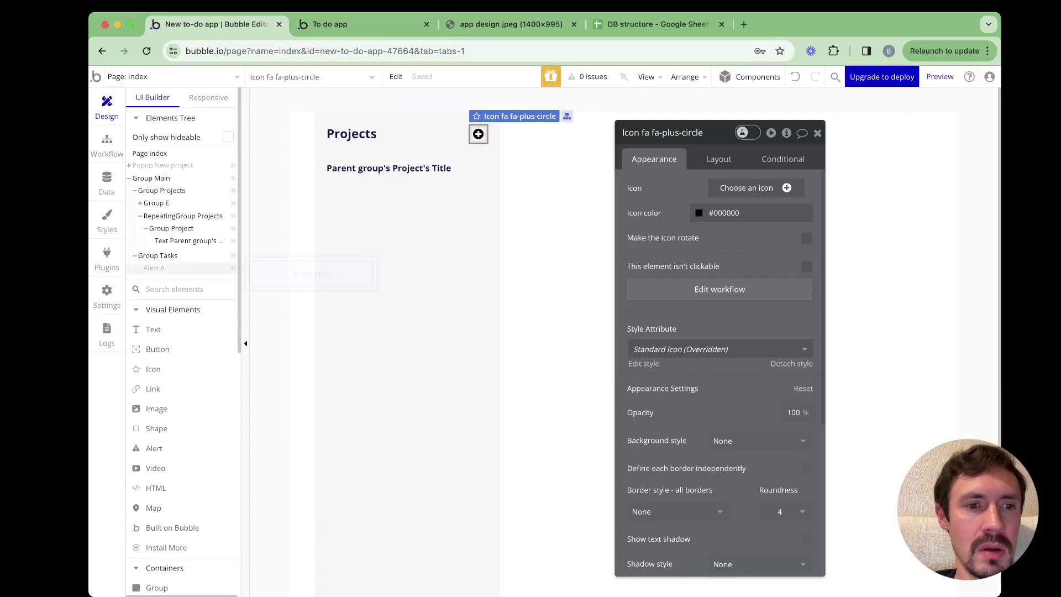
click(162, 165)
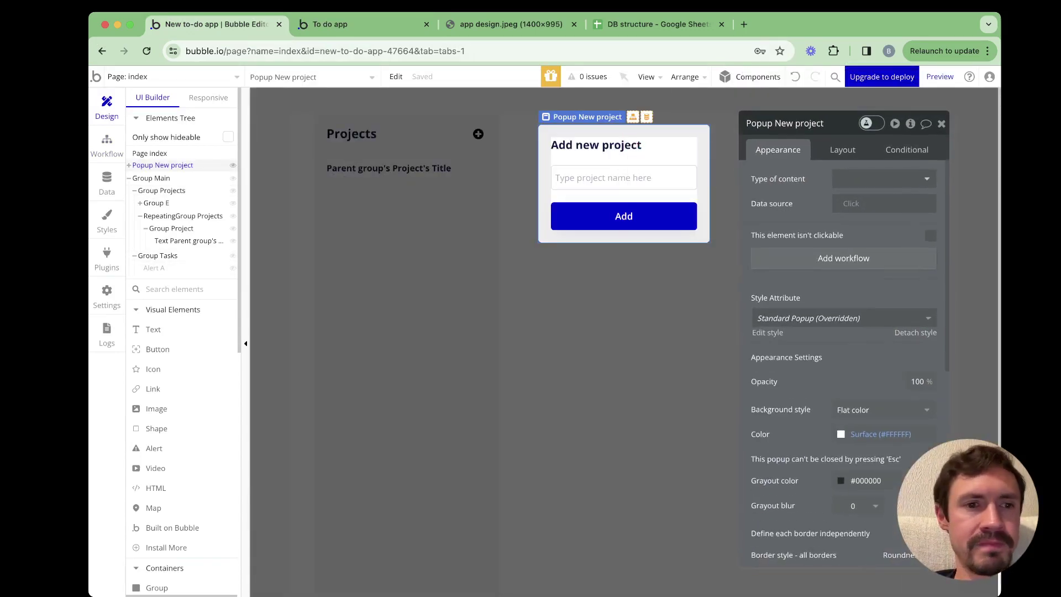
click(623, 216)
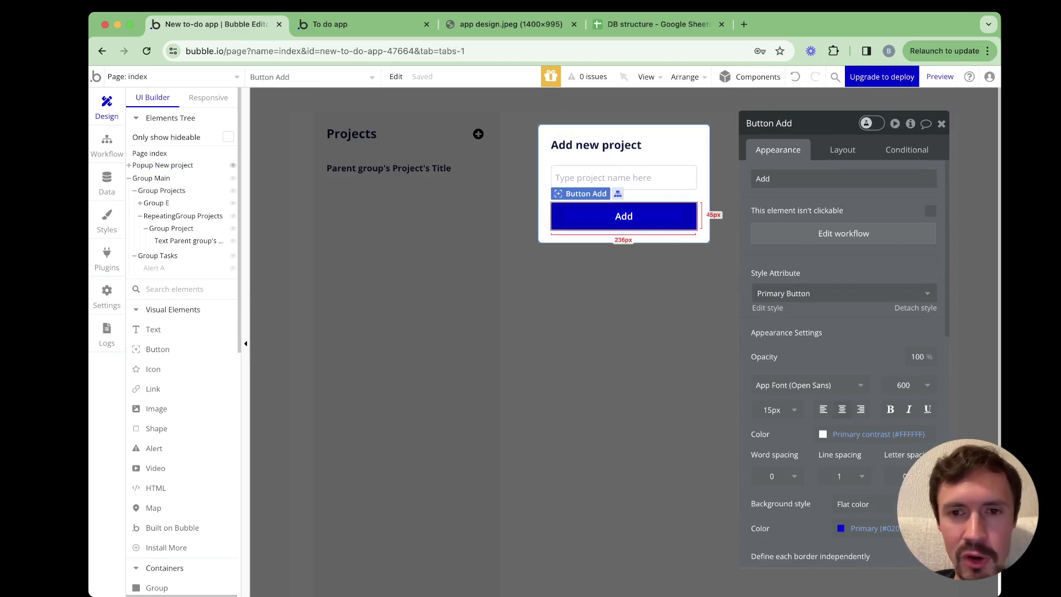
click(624, 237)
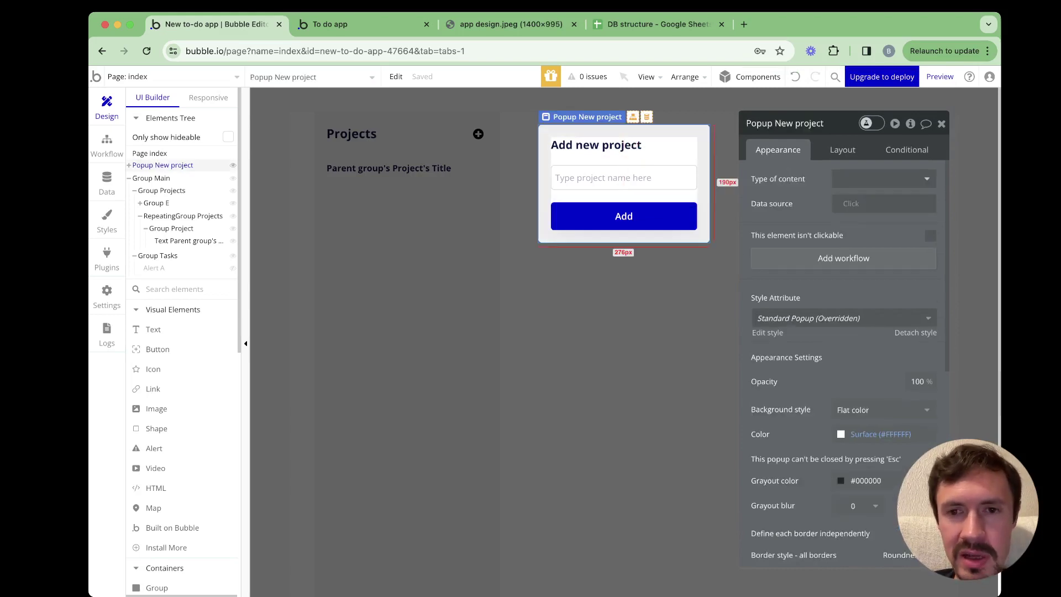
key(super+v)
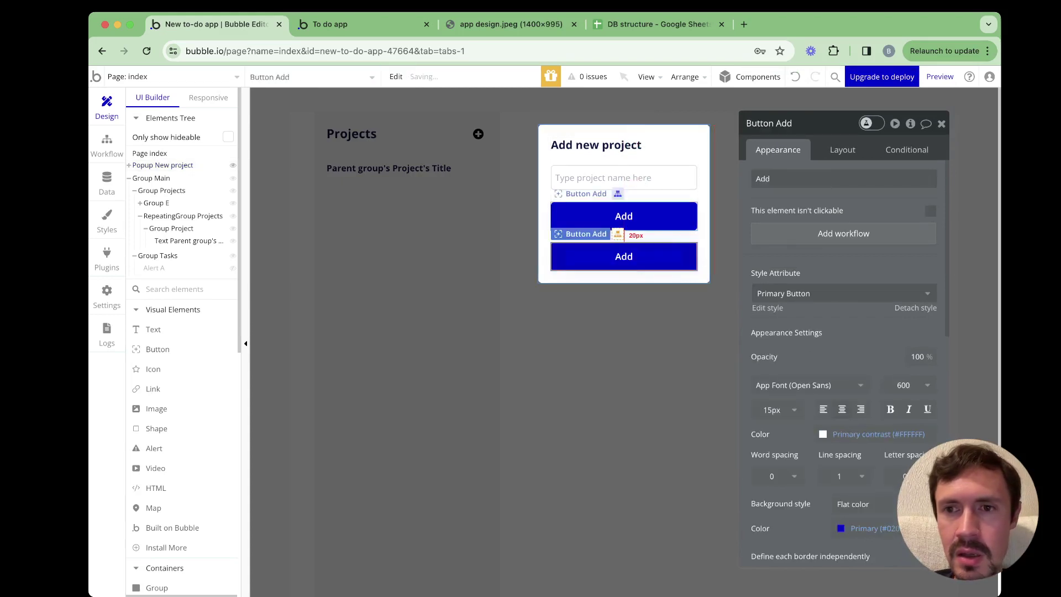
click(624, 216)
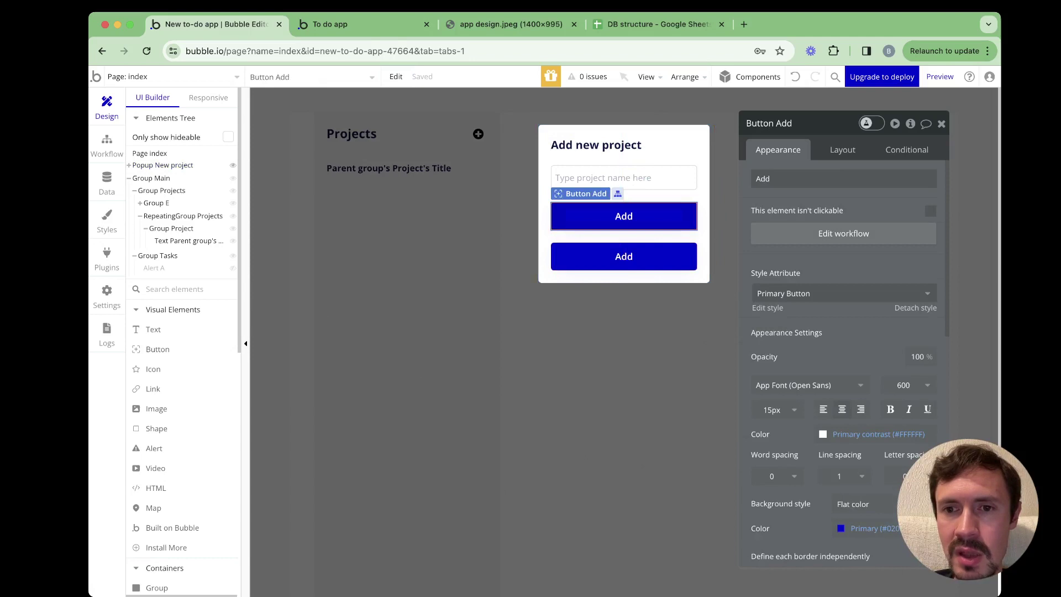
click(844, 234)
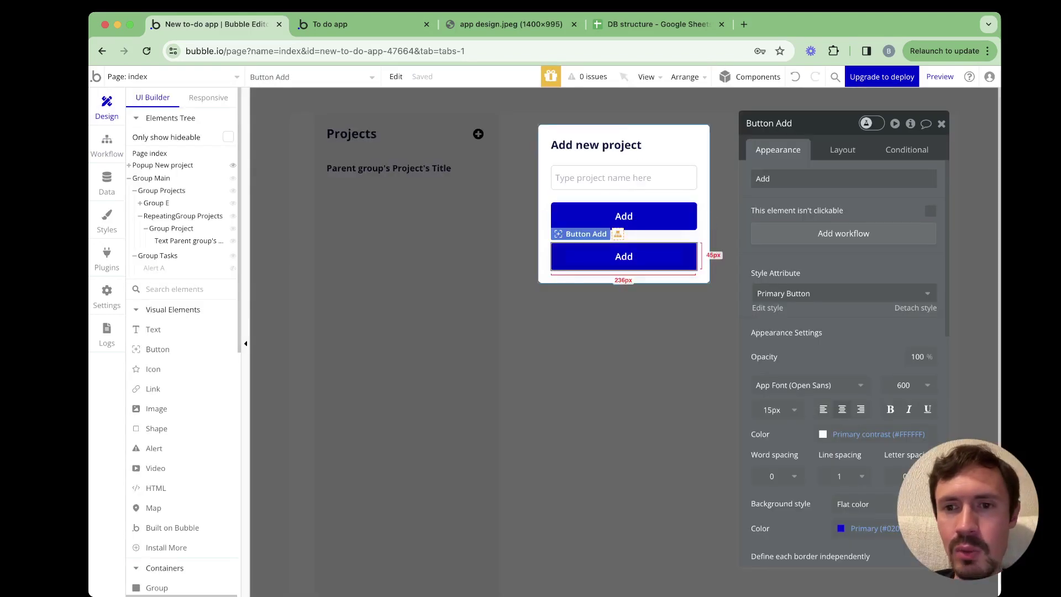
Label the duplicate 'Cancel' and give it the Outline Button style
key(super+a)
text(C)
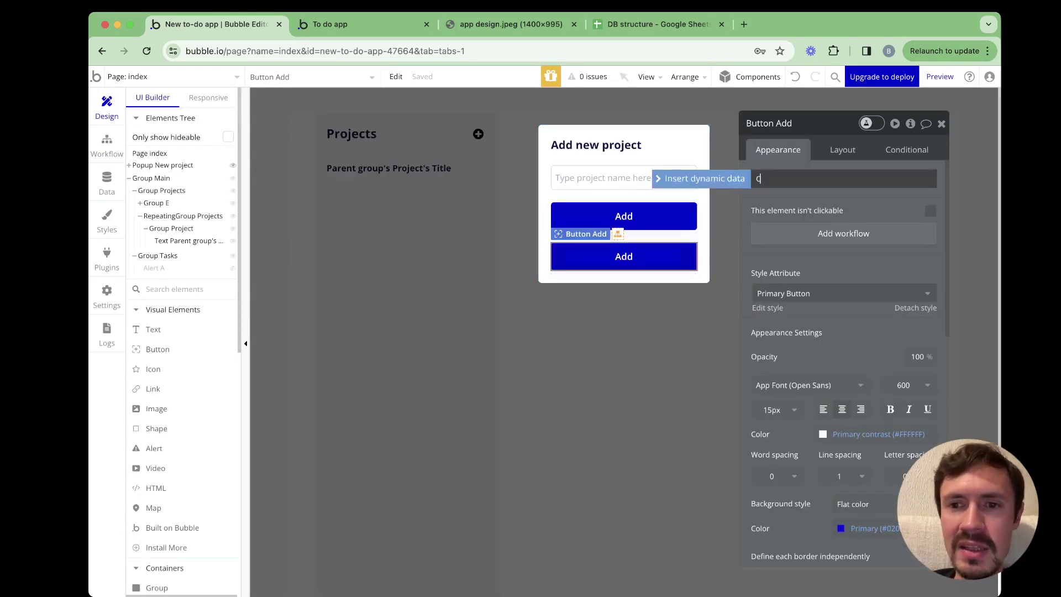
text(ancel)
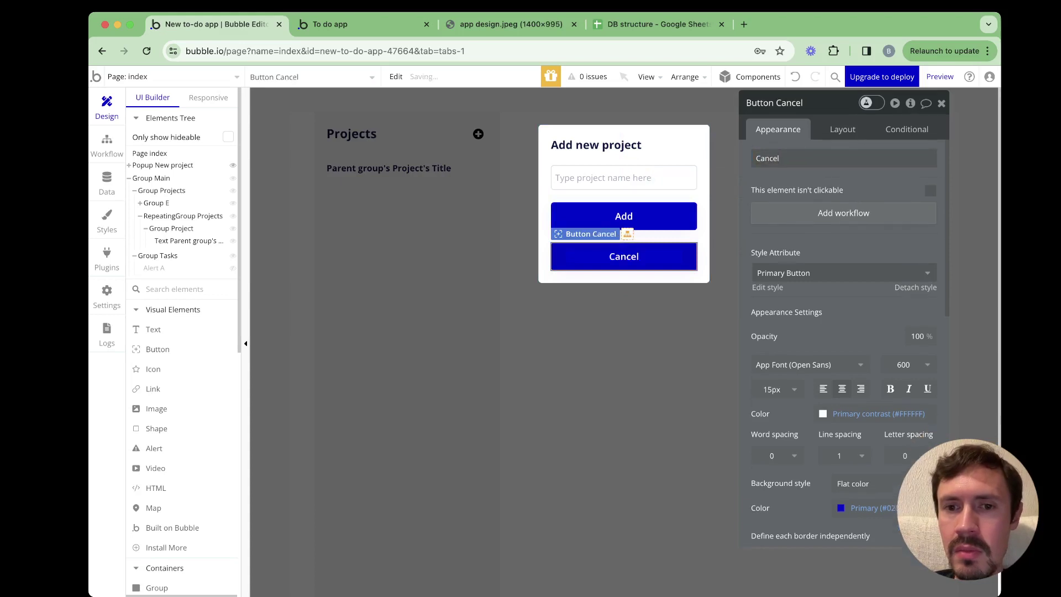
click(840, 273)
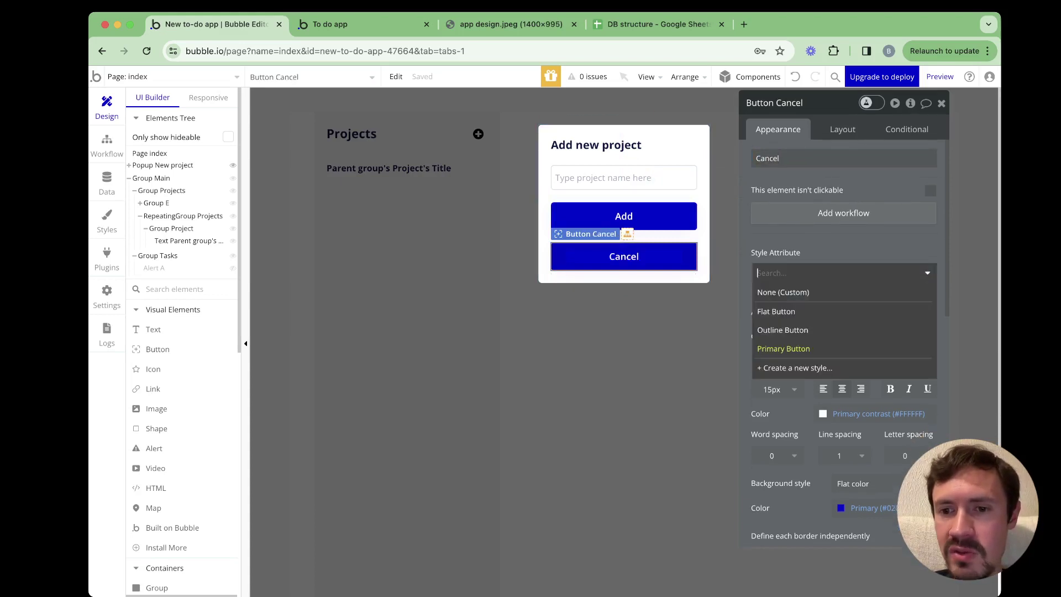
click(783, 330)
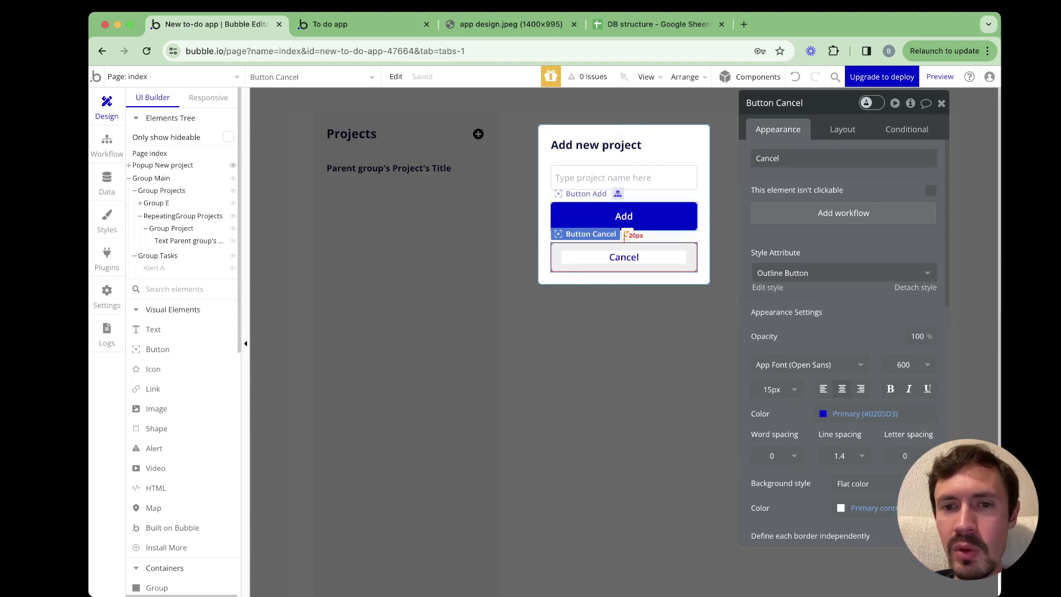
click(624, 216)
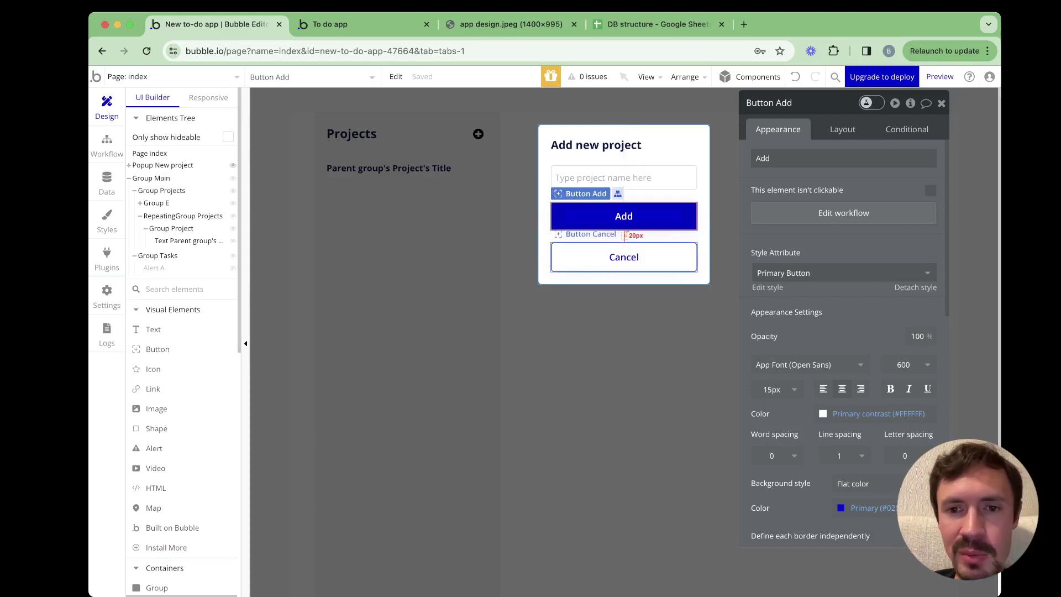
shift+click(624, 257)
click(685, 77)
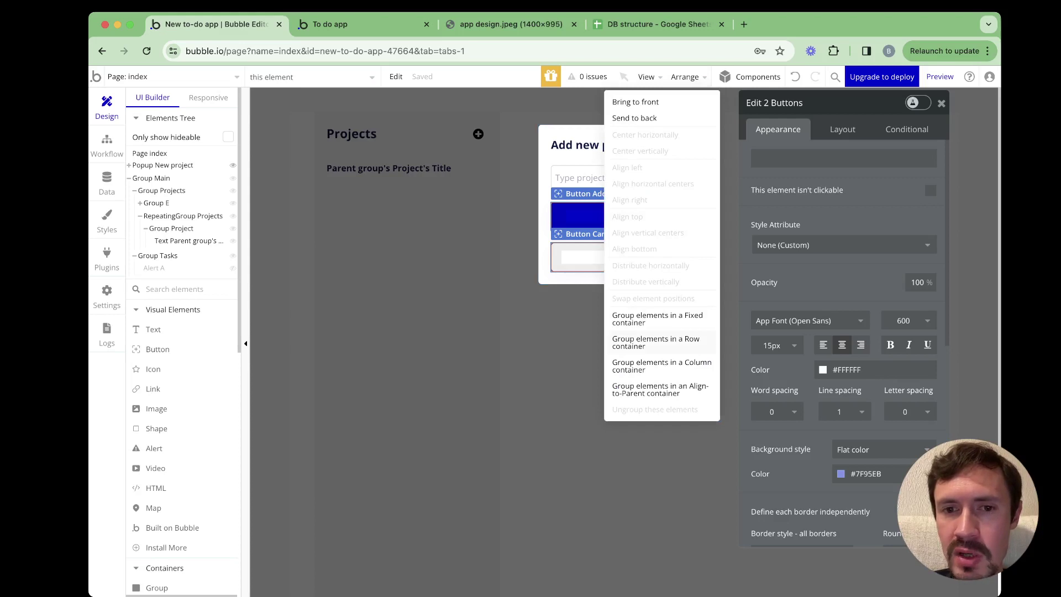
Group Add and Cancel into a row and clear the Add button's 150 px minimum width
click(656, 342)
click(624, 216)
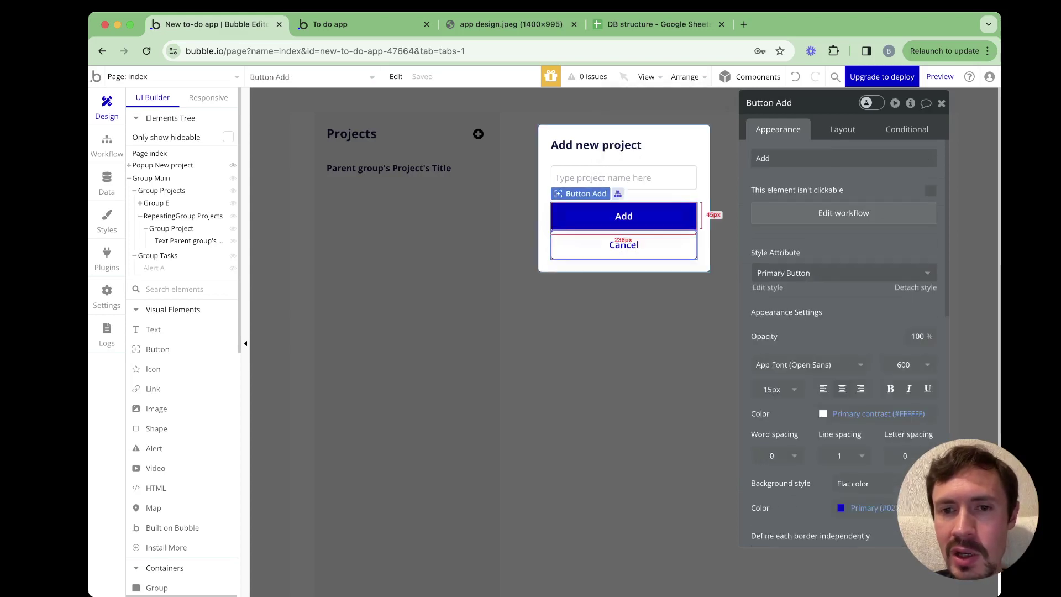
click(843, 129)
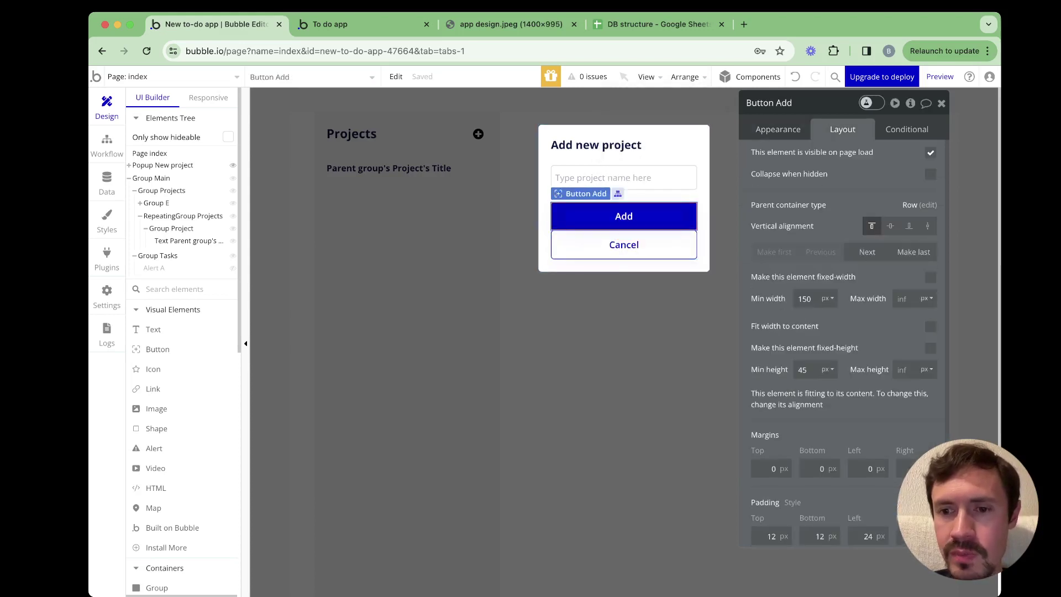
click(807, 299)
key(super+a)
key(BackSpace)
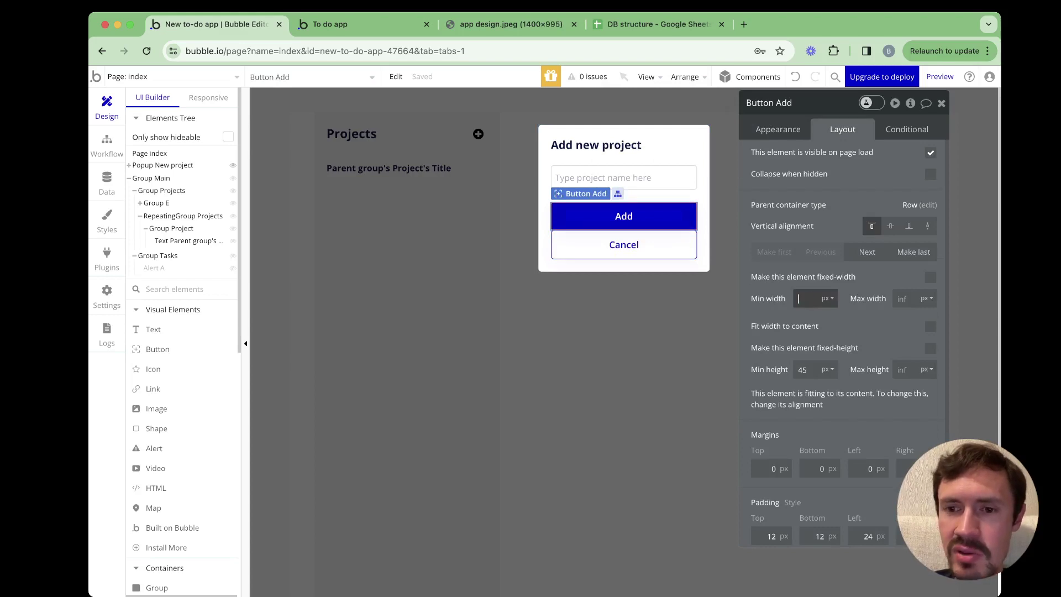
Clear the Cancel button's 150 px minimum width so both buttons share the row
click(637, 217)
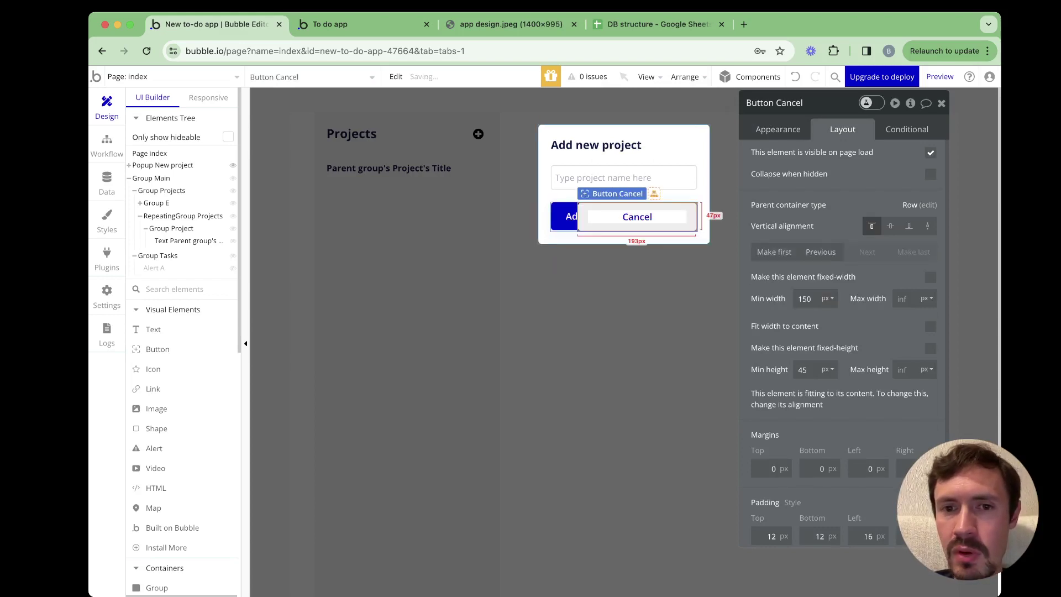
click(804, 299)
key(super+a)
key(BackSpace)
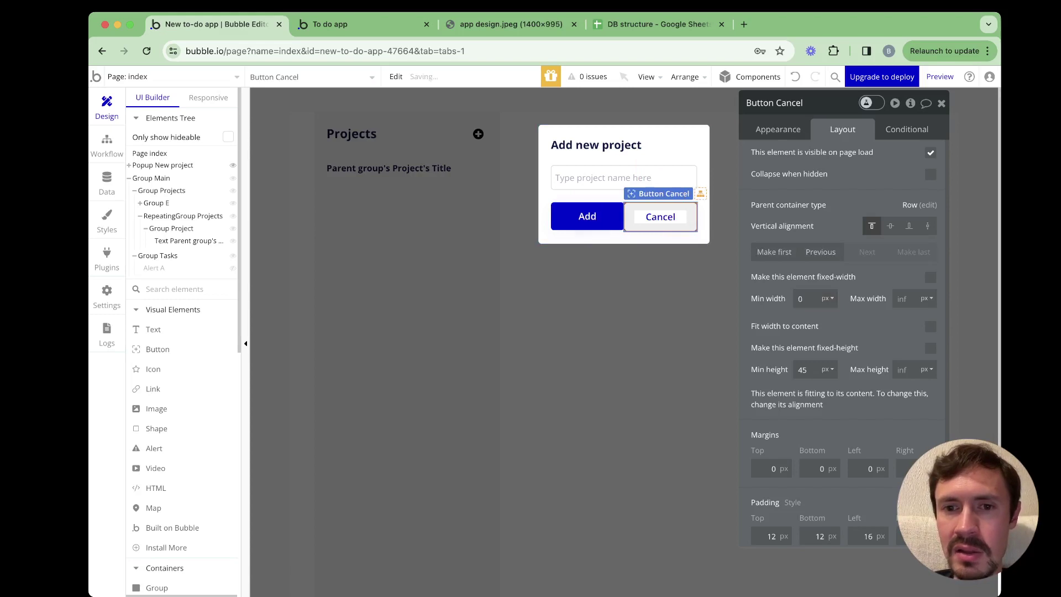
click(618, 218)
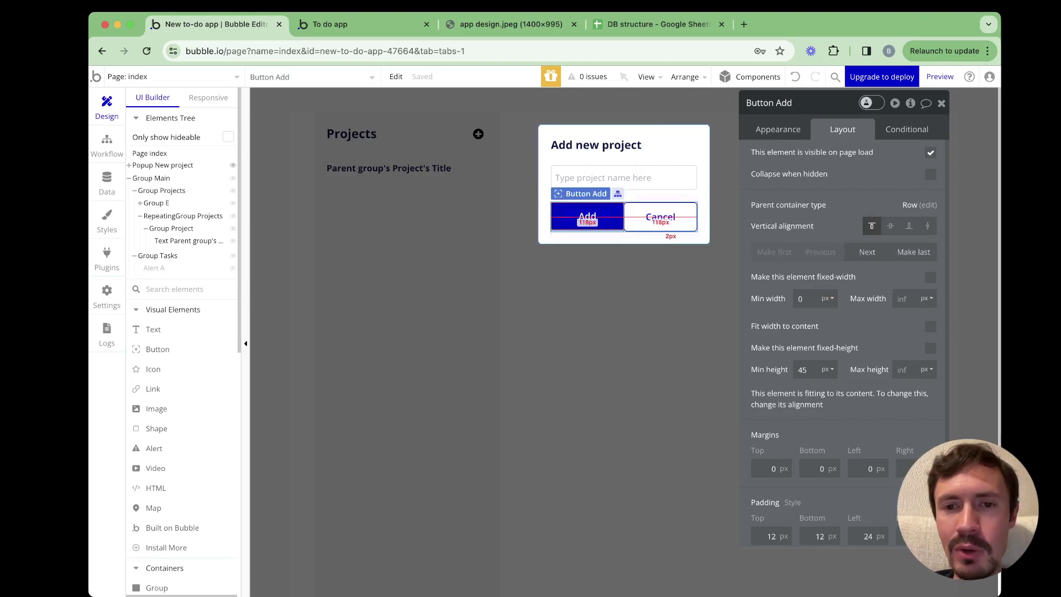
click(632, 218)
click(622, 218)
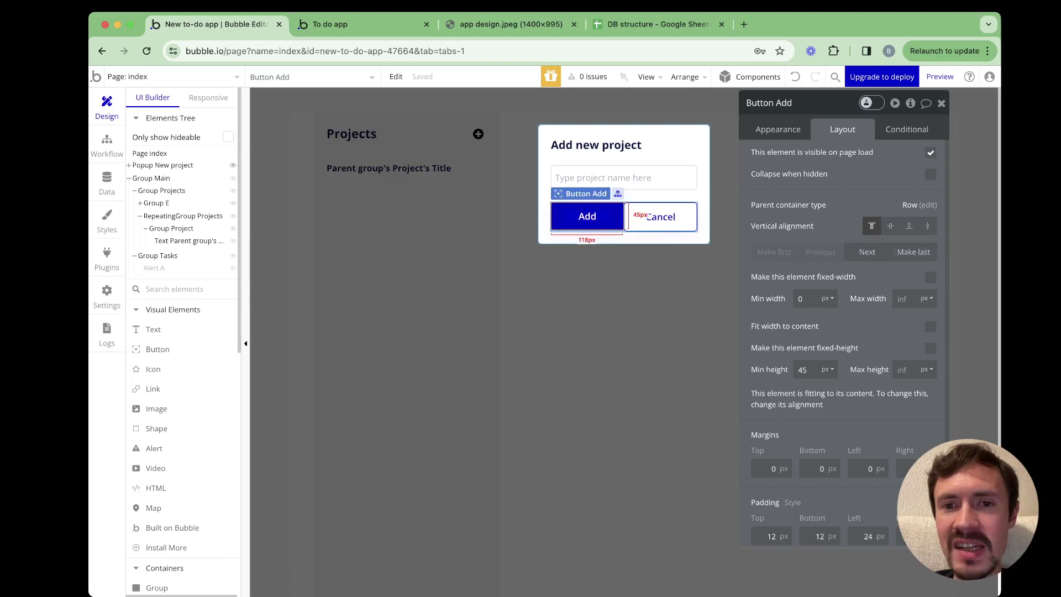
click(630, 218)
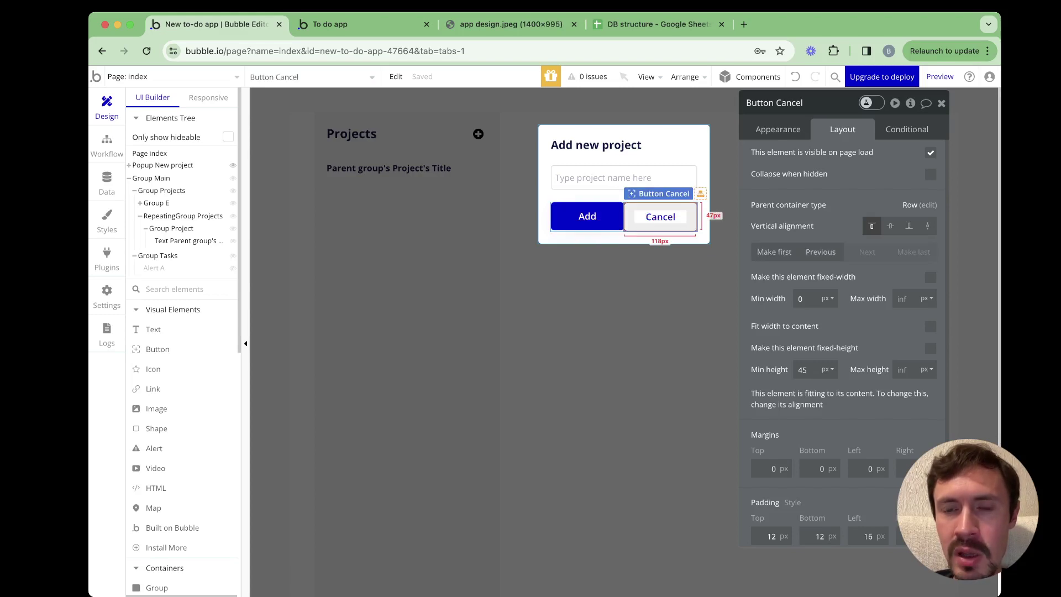
right_click(652, 219)
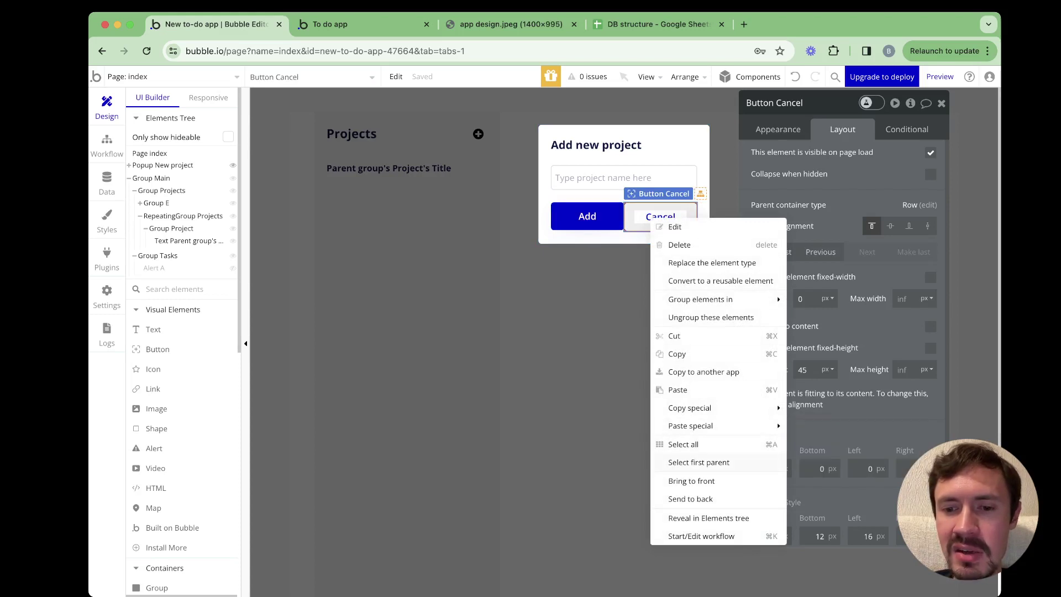
Rename the parent group of both buttons from Group F to Group buttons
click(698, 462)
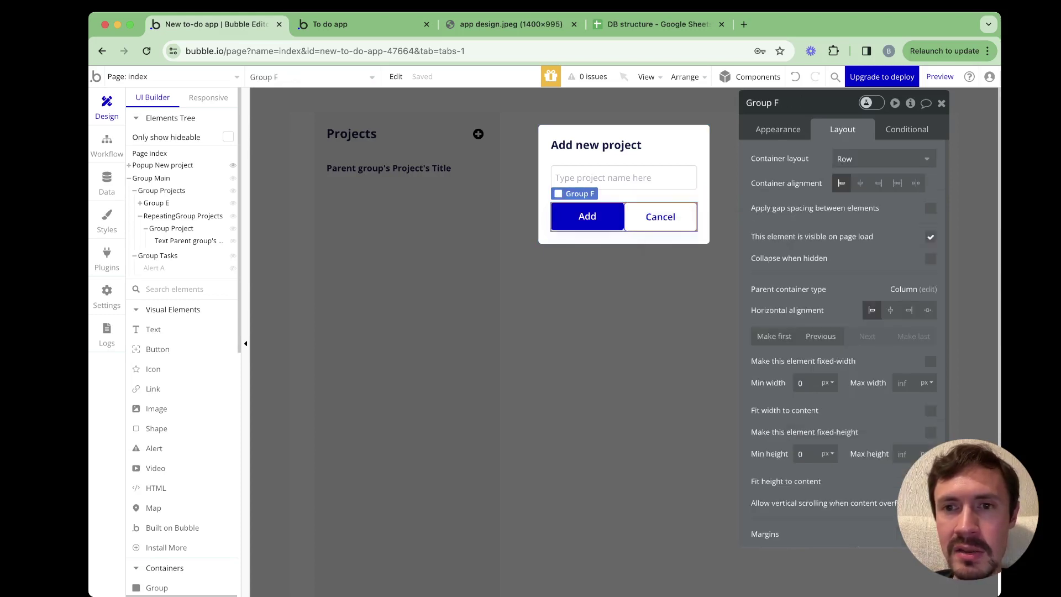
click(762, 103)
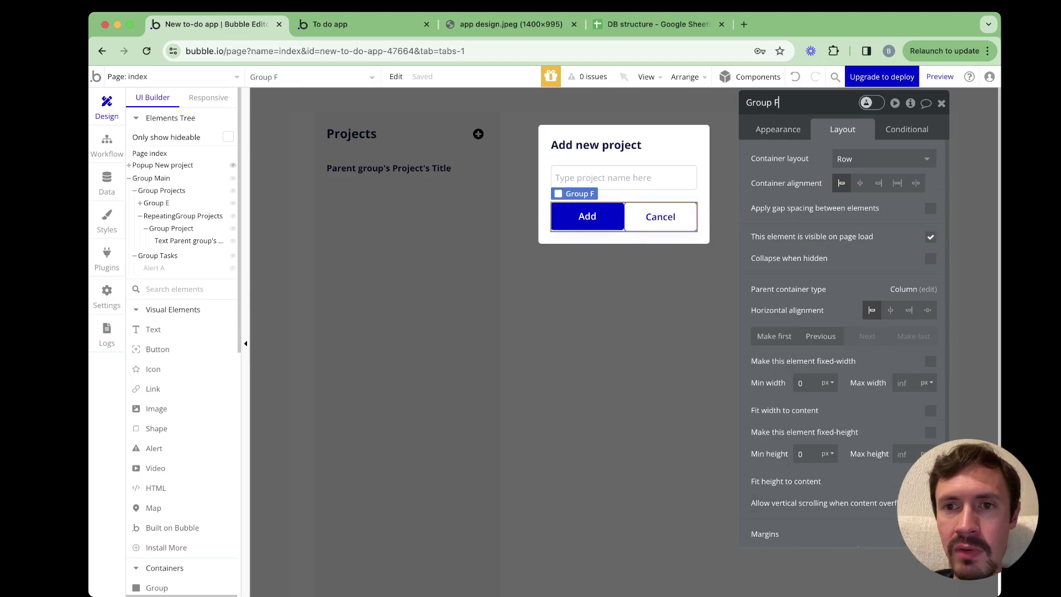
key(BackSpace)
text(buttons)
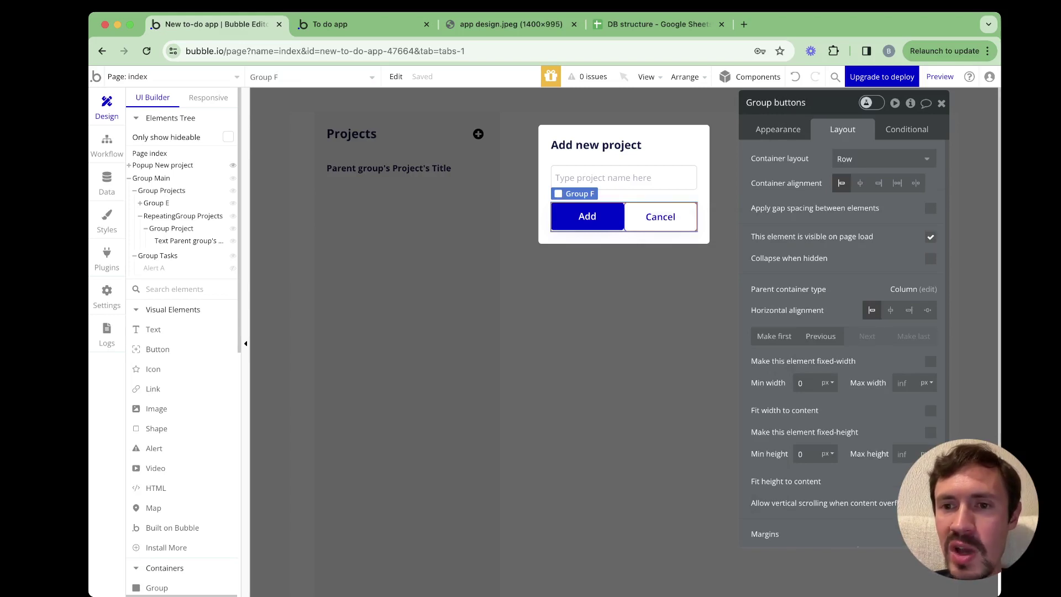
Apply gap spacing with a 15 px column gap between Add and Cancel
click(931, 209)
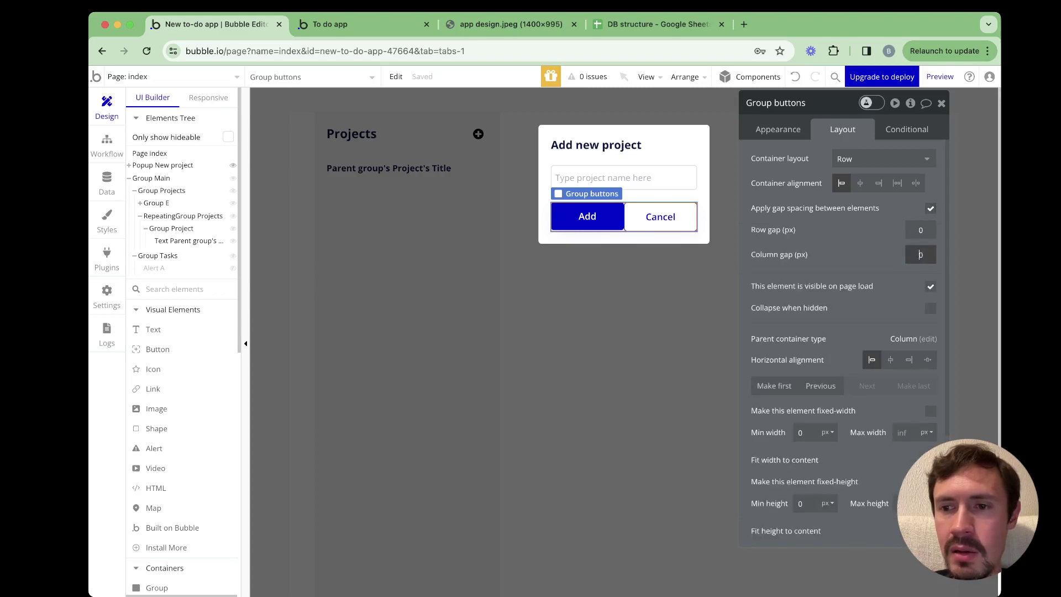
double_click(920, 255)
text(15)
key(Return)
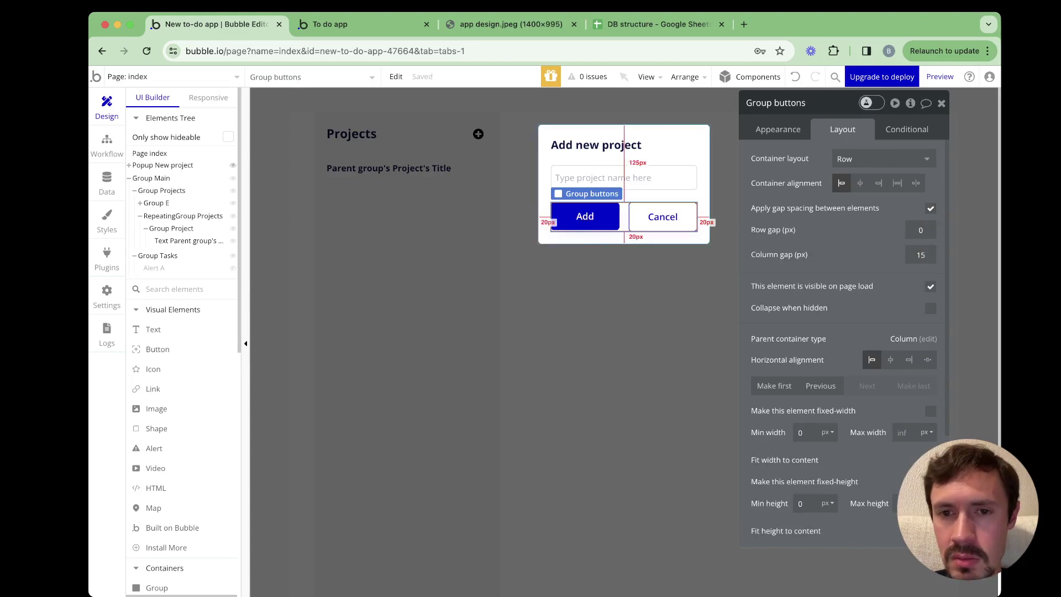
click(545, 166)
click(585, 216)
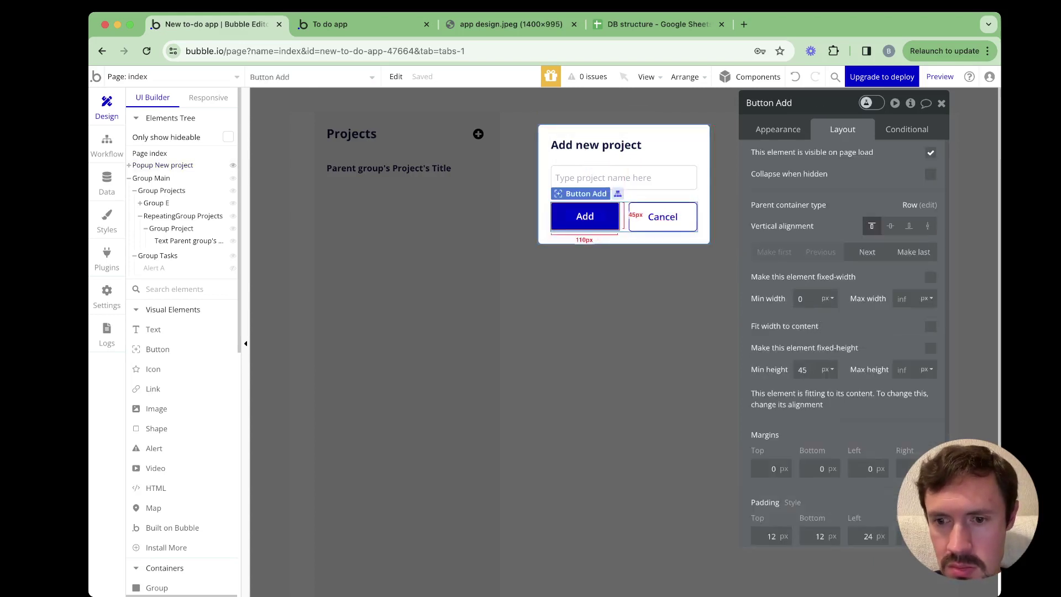
click(663, 216)
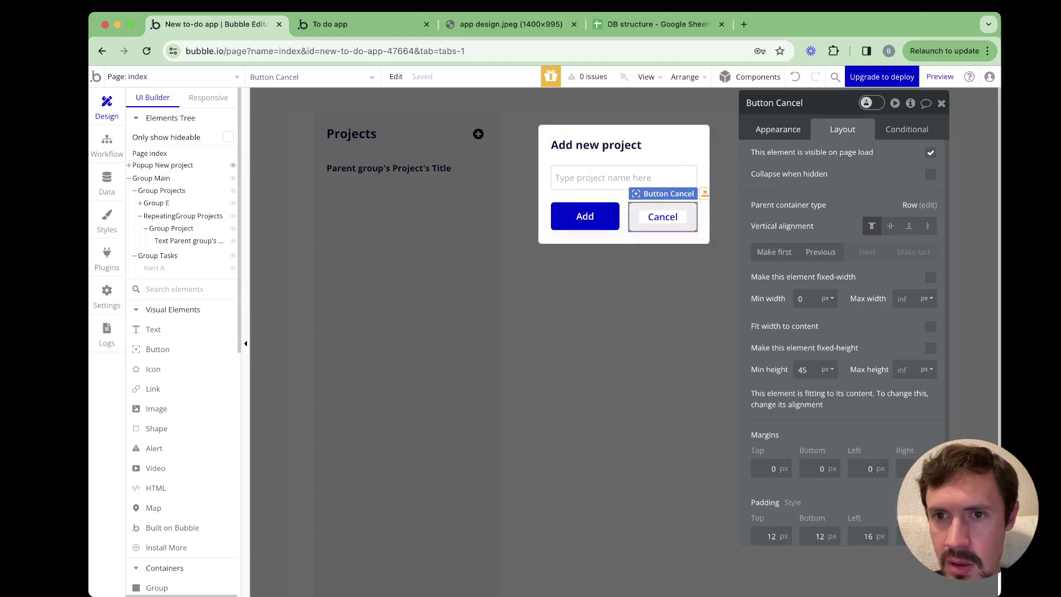
Set Cancel's style to None (Custom) with top, bottom and left padding of 0
click(778, 129)
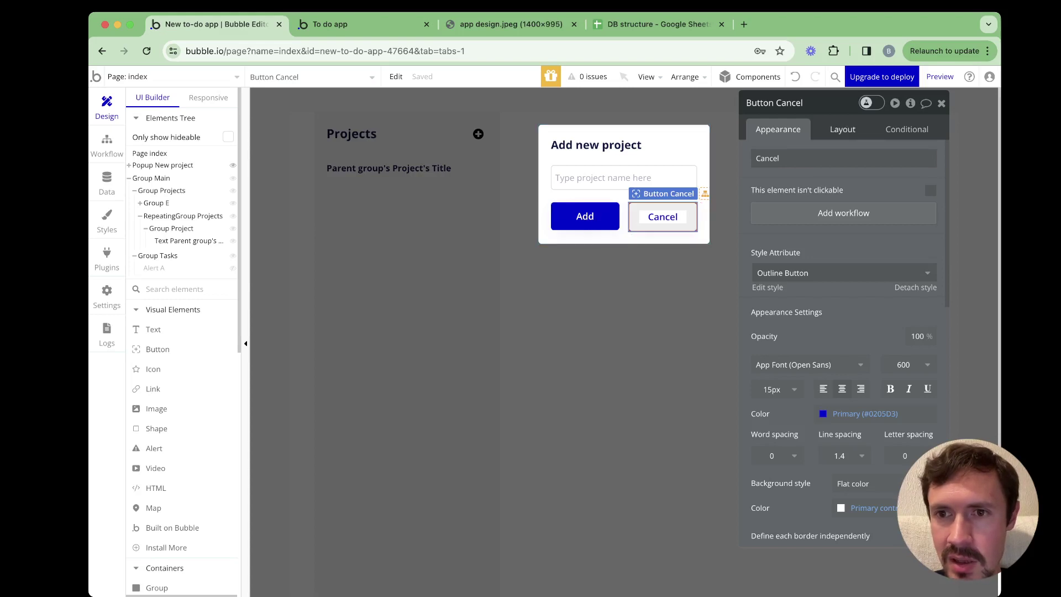
click(916, 287)
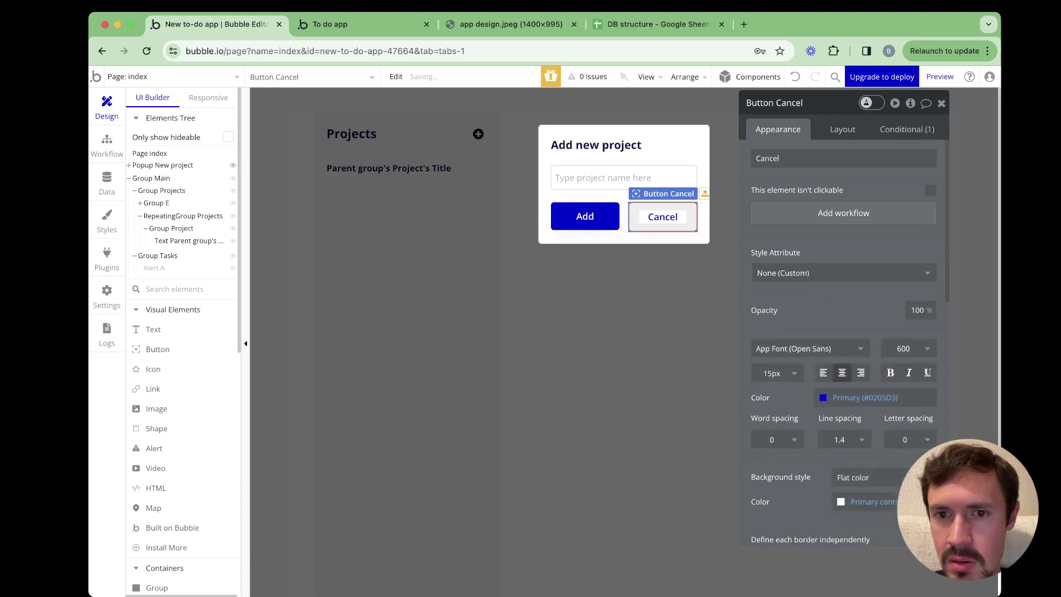
click(843, 129)
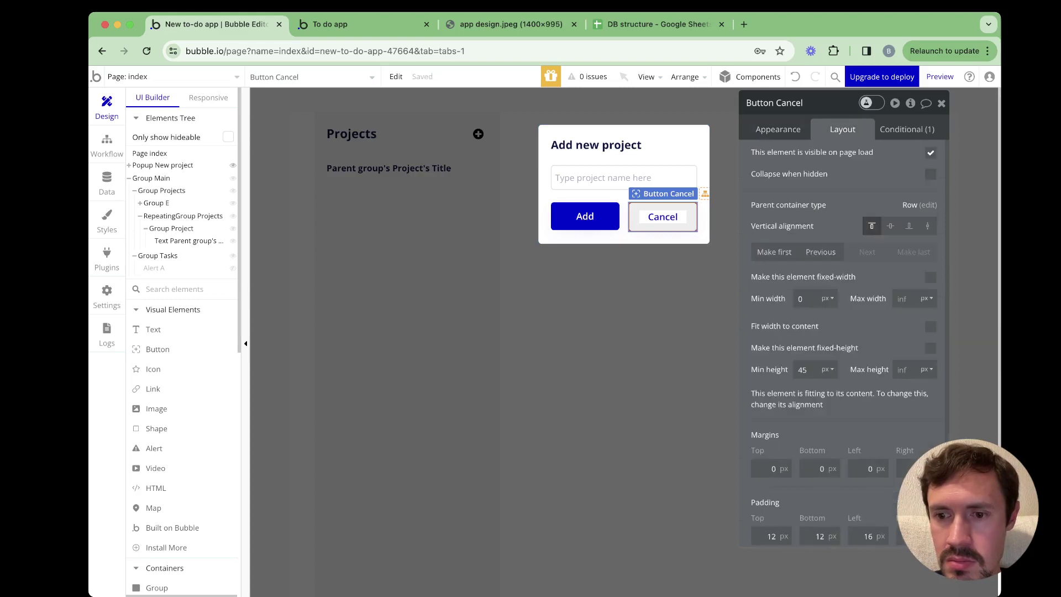
scroll(820, 464, down, 1)
click(771, 532)
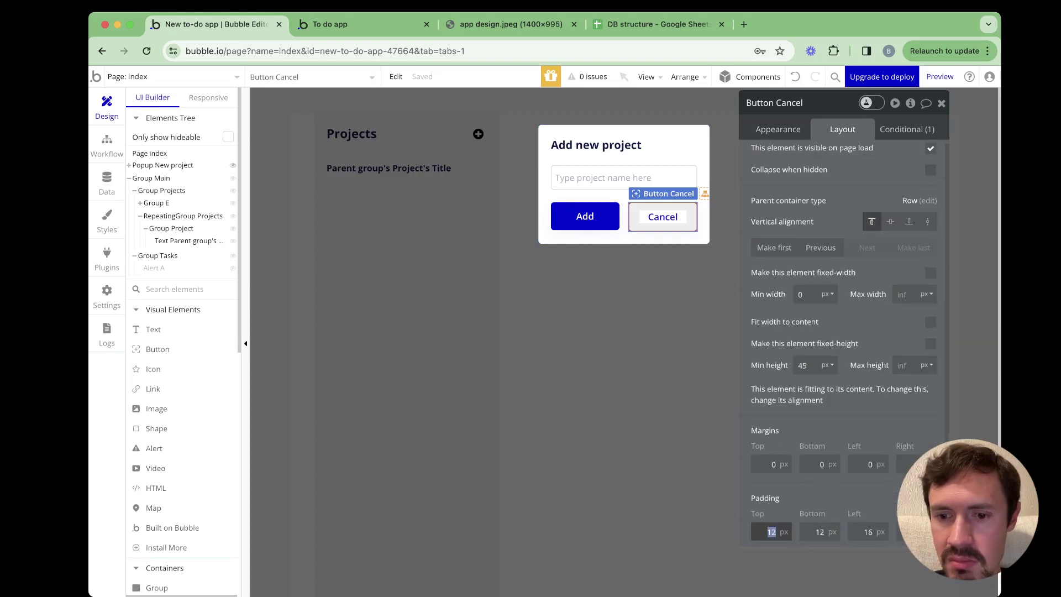
text(0)
key(Tab)
key(BackSpace)
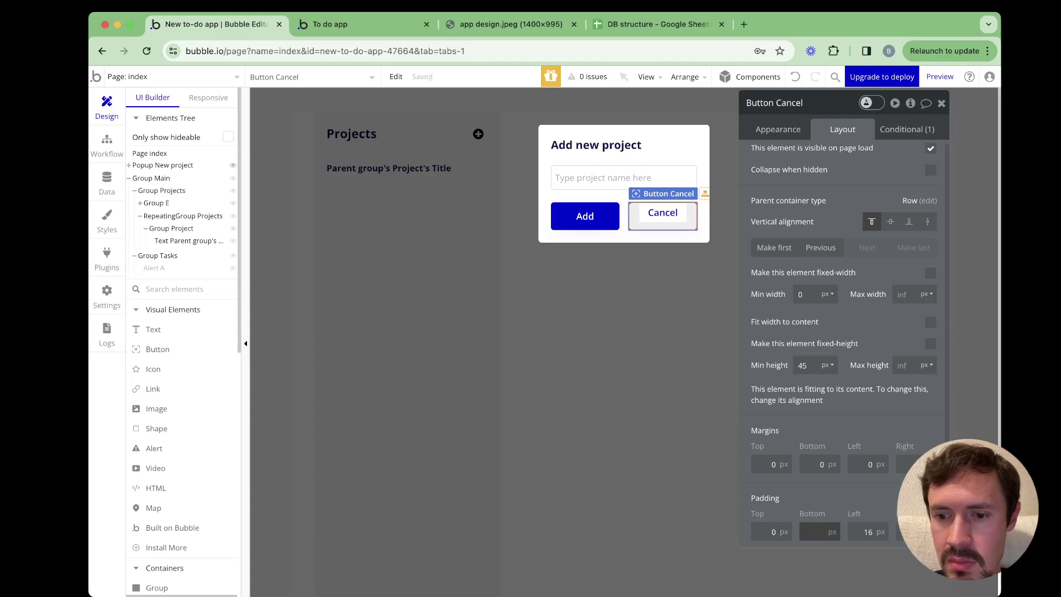
text(0)
key(Tab)
text(0)
key(Tab)
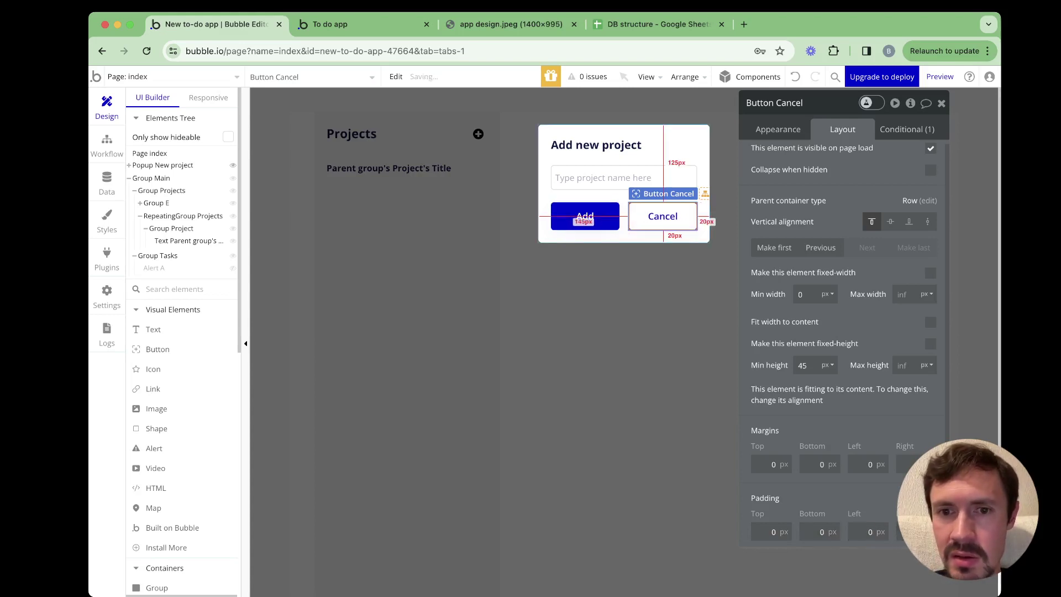
Move Cancel to the left of Add using Make first
click(713, 216)
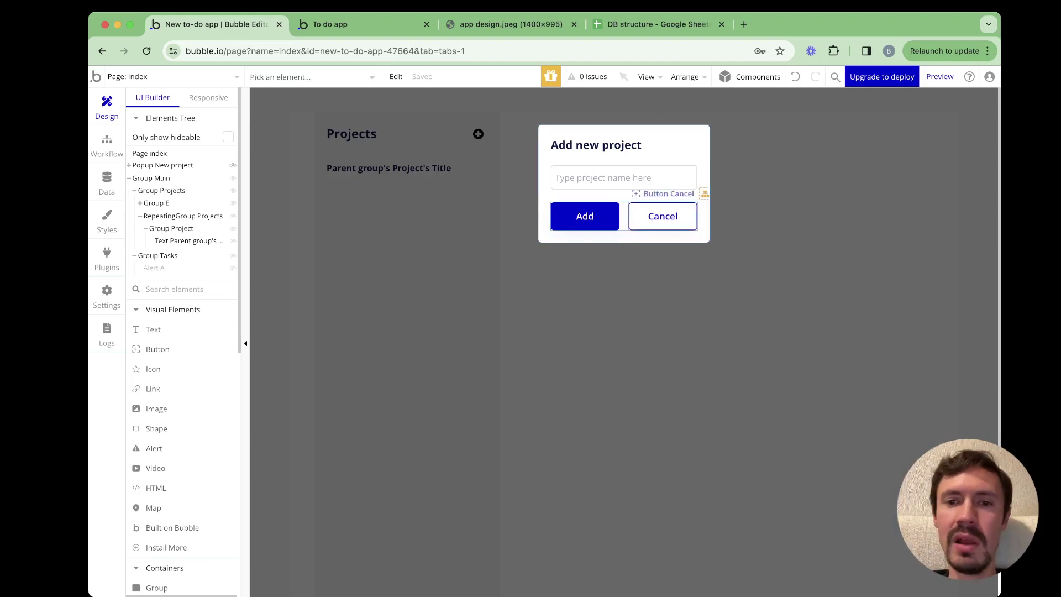
click(662, 217)
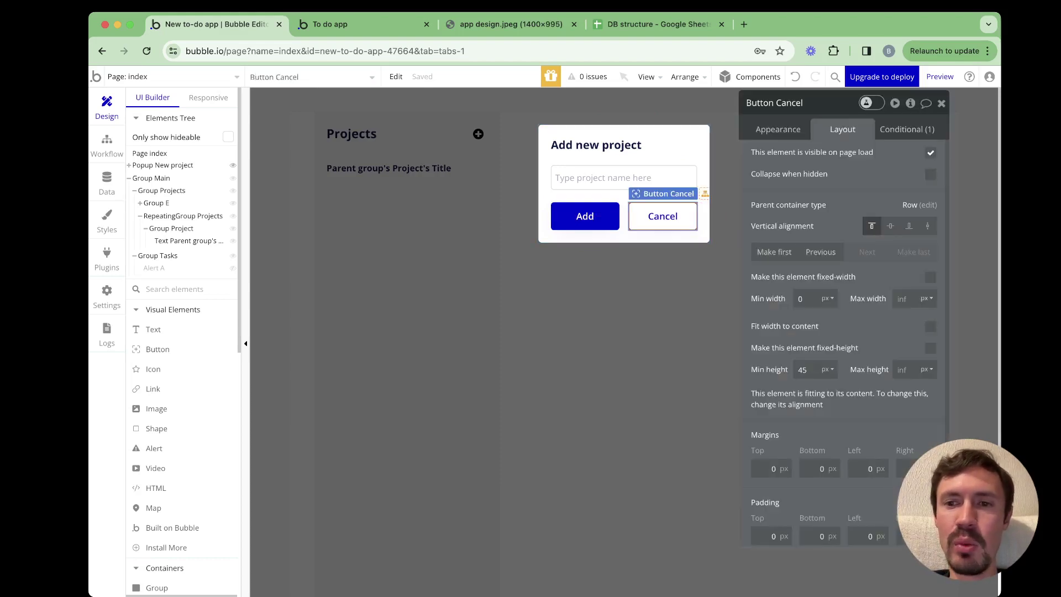
click(774, 252)
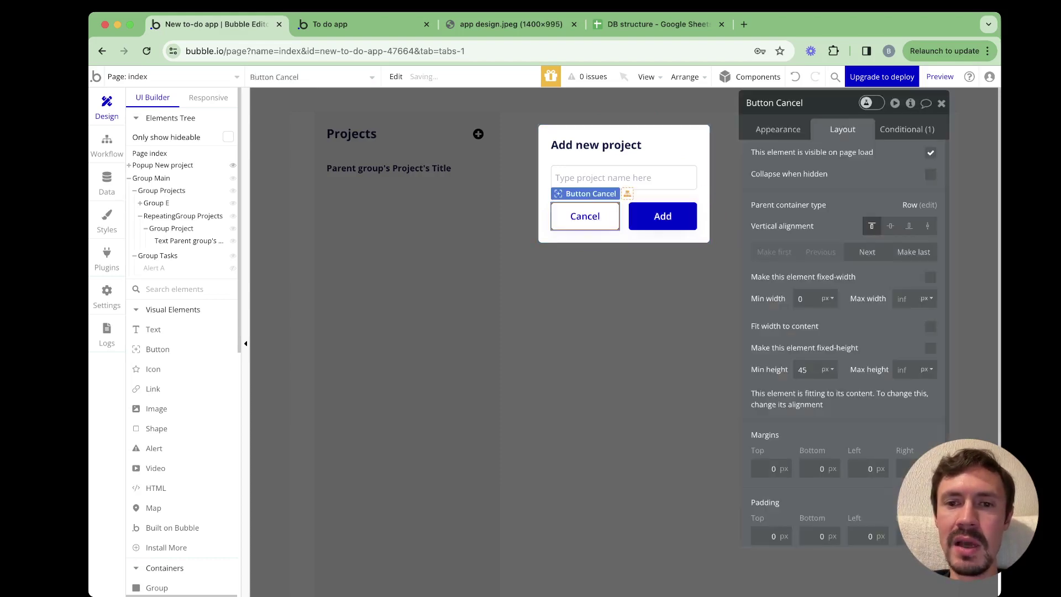
click(641, 236)
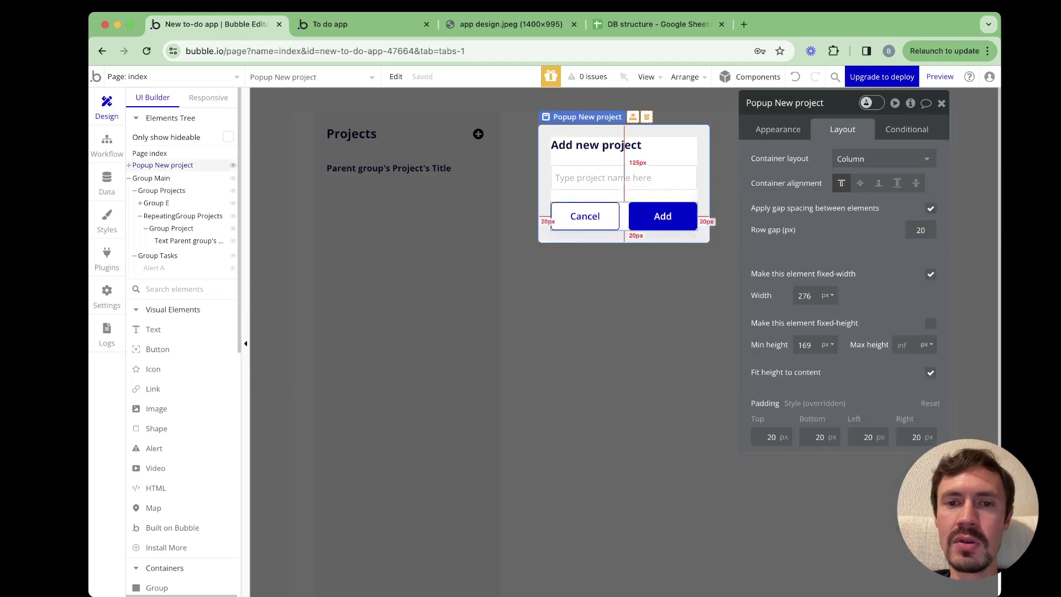
click(585, 216)
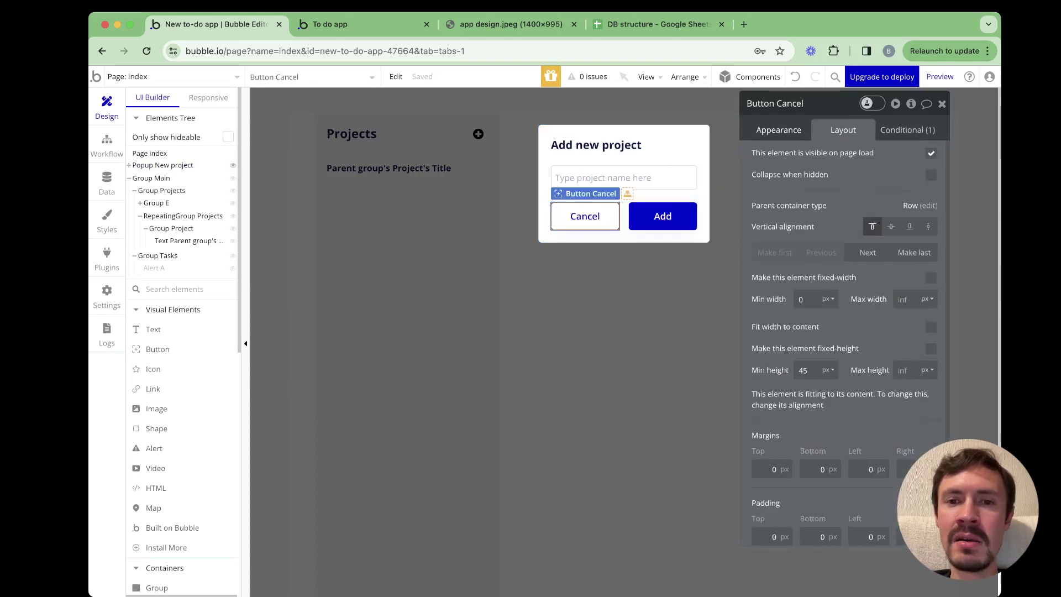
click(779, 130)
Give Cancel a workflow that resets inputs and hides Popup New project, then reload the app
click(844, 213)
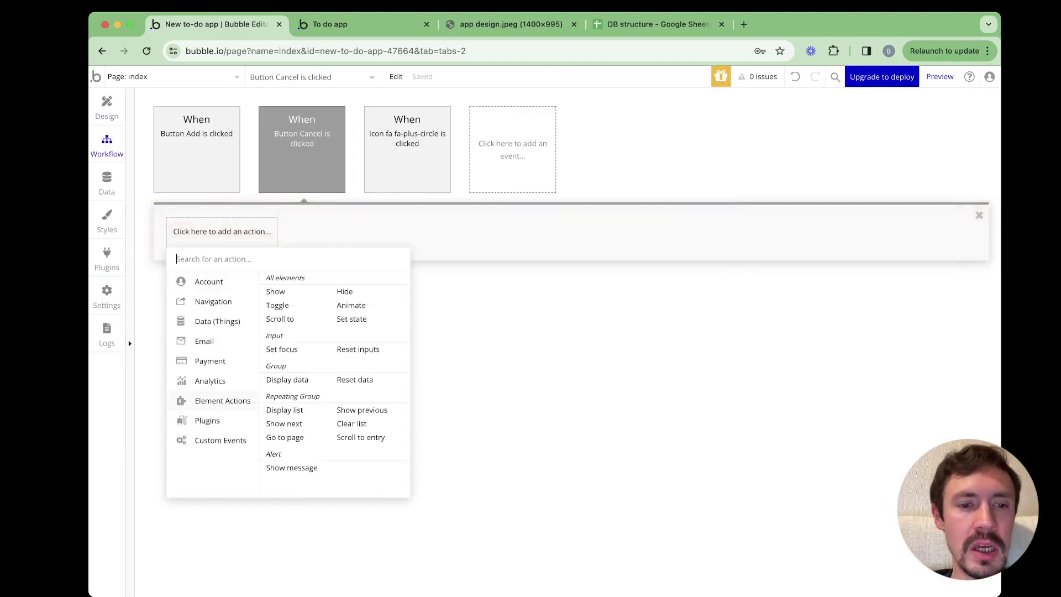
click(358, 349)
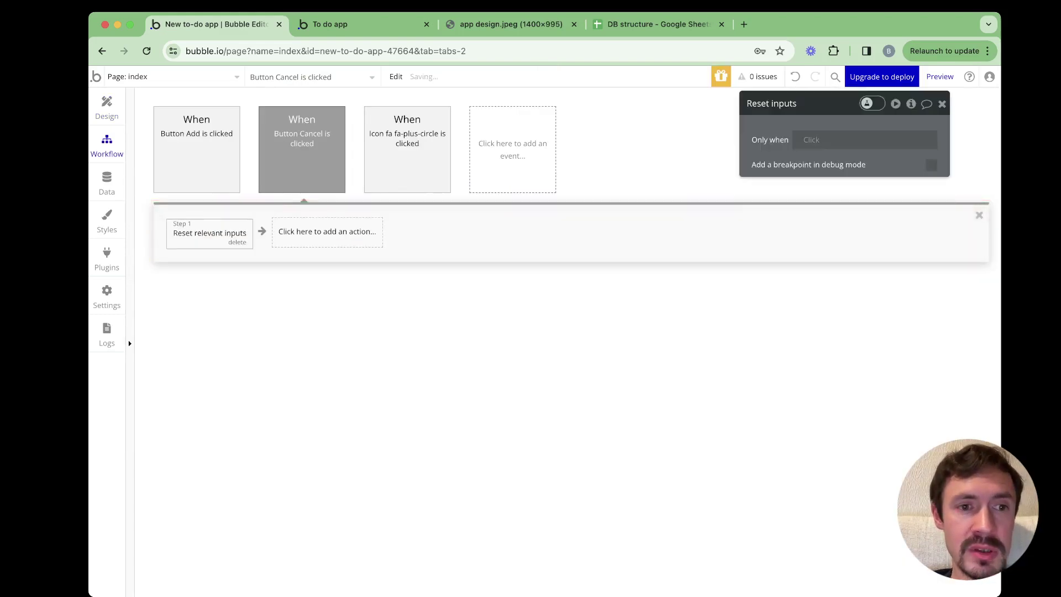
click(327, 231)
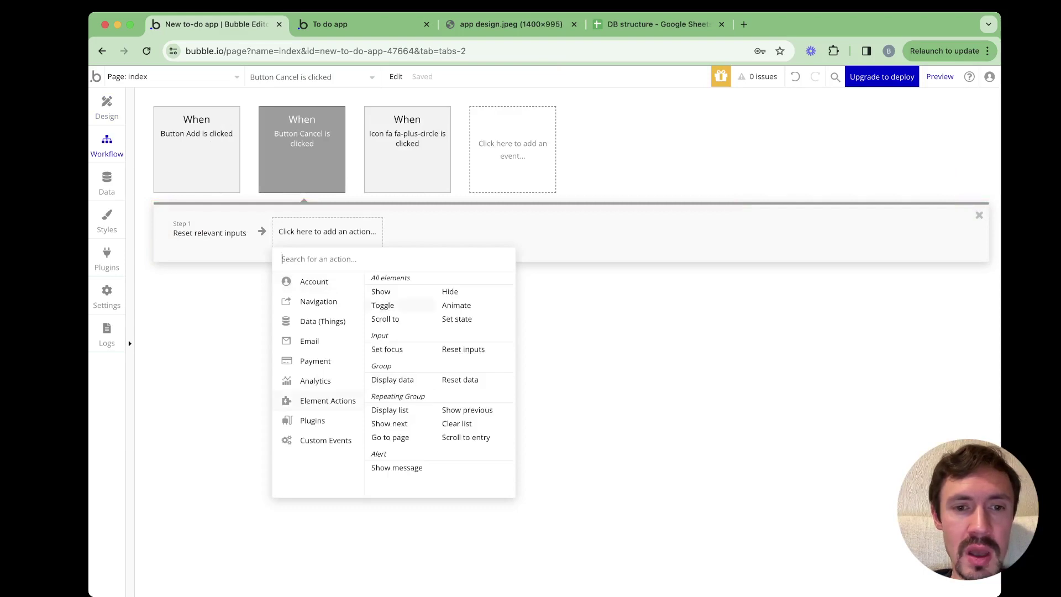
click(450, 292)
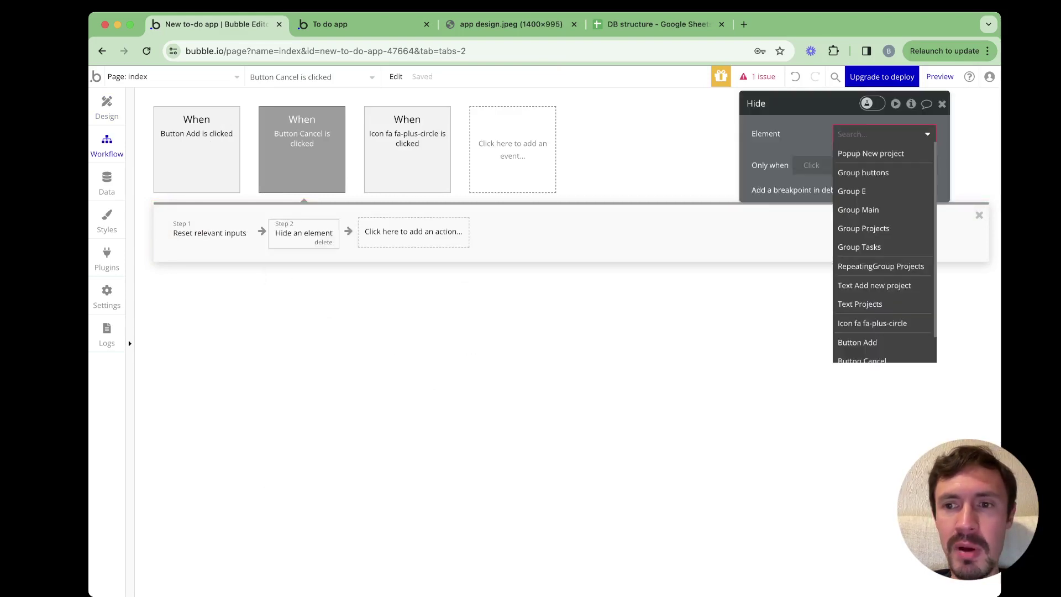
click(871, 153)
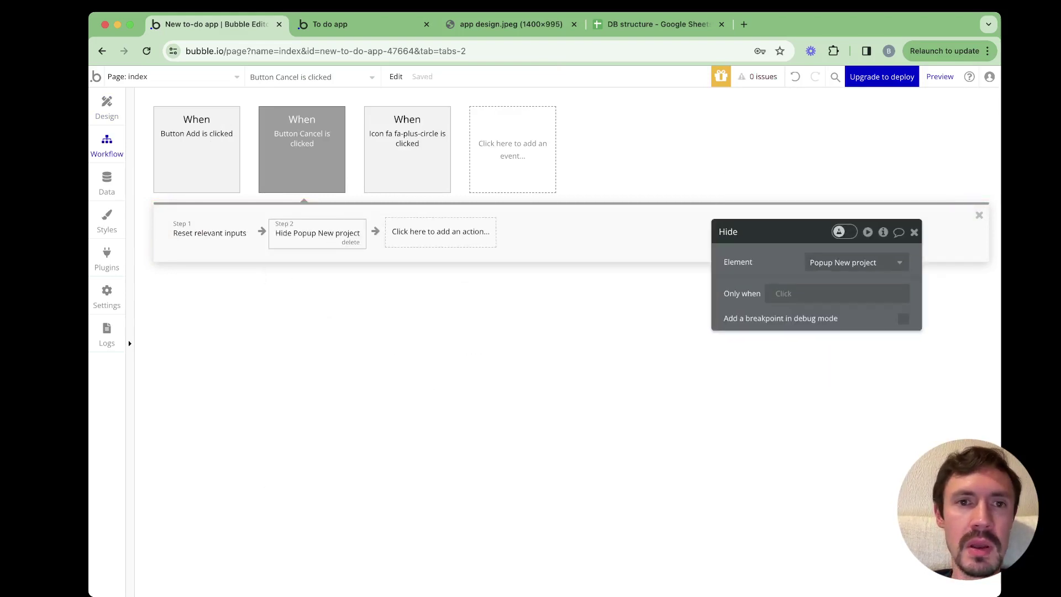
key(ctrl+Tab)
key(super+r)
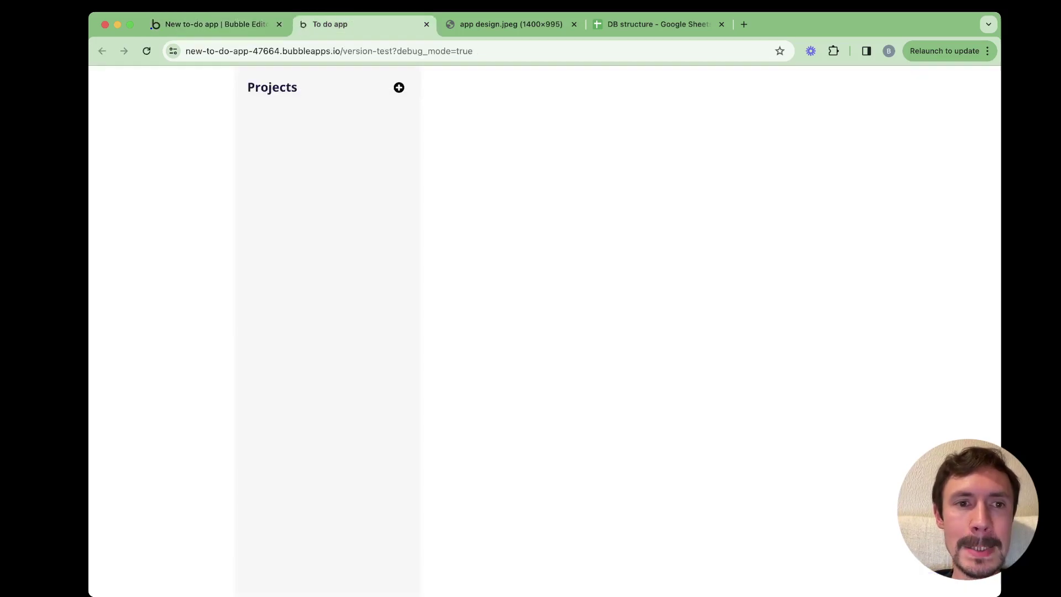
Confirm in the preview that Cancel closes the Add new project popup, review the workflow, then view app design.jpeg
click(399, 87)
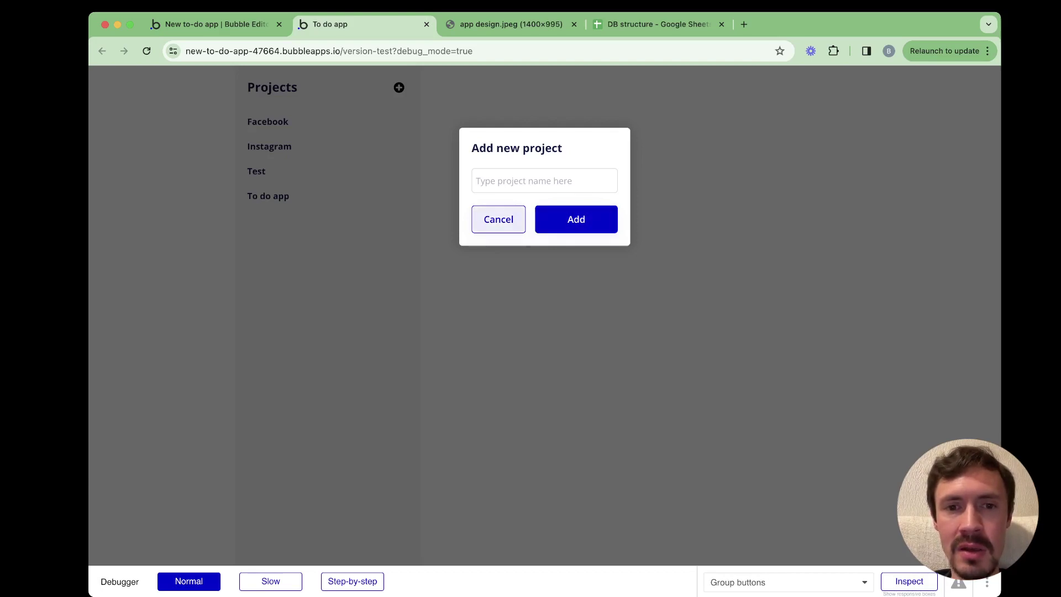
click(499, 220)
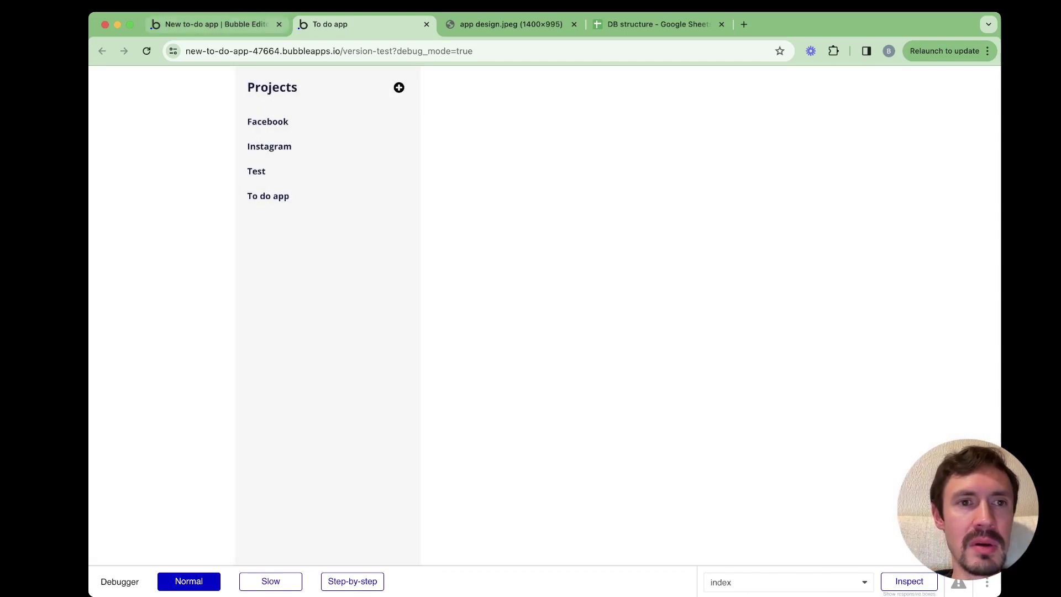
key(ctrl+shift+Tab)
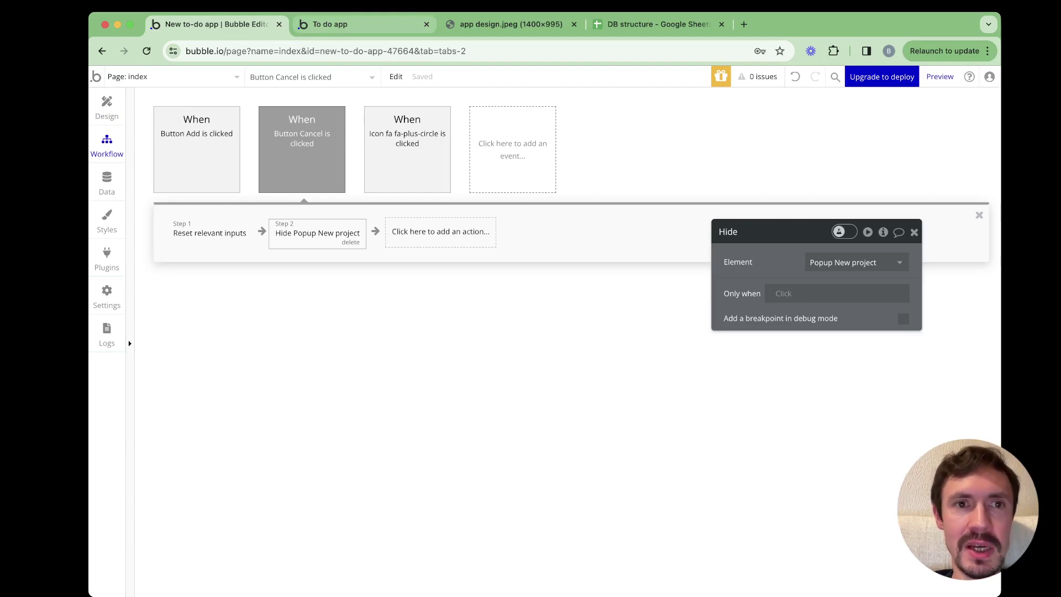
key(ctrl+Tab)
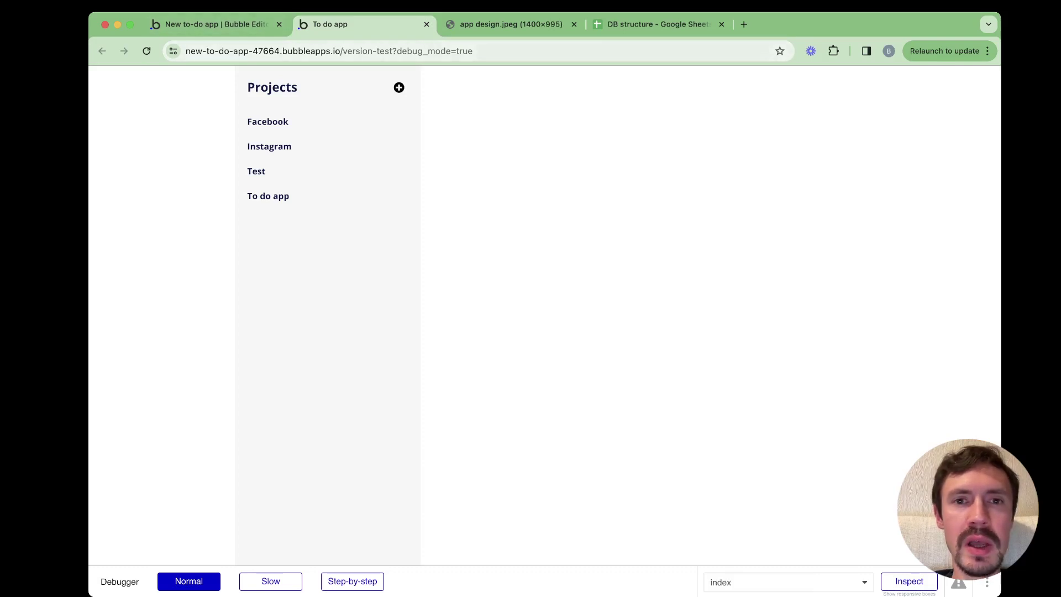
key(ctrl+Tab)
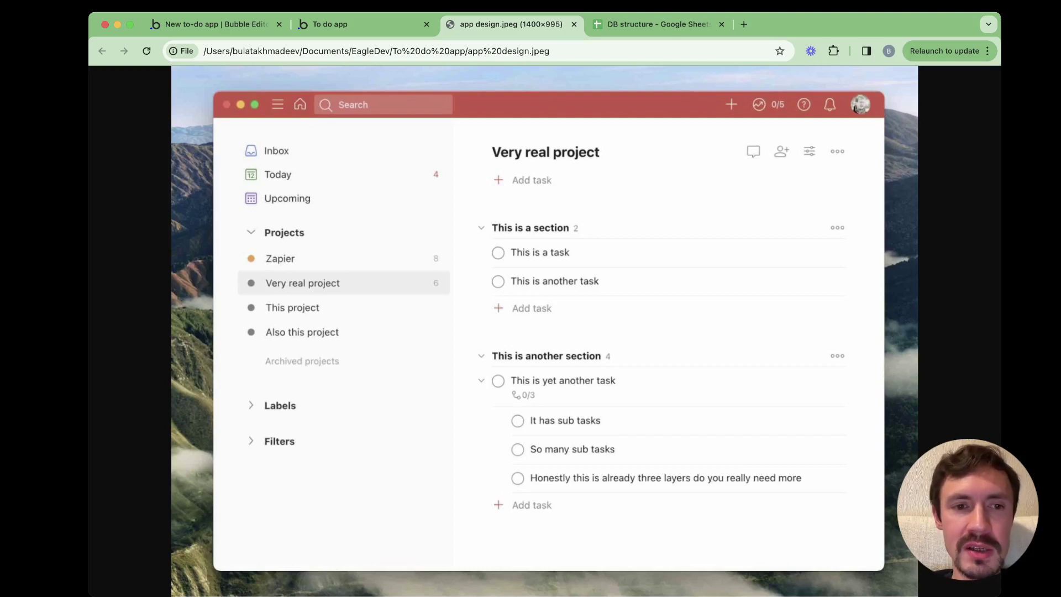
Zoom the app design.jpeg mockup in and out, then return to the To do app preview
key(super+equal)
key(super+minus)
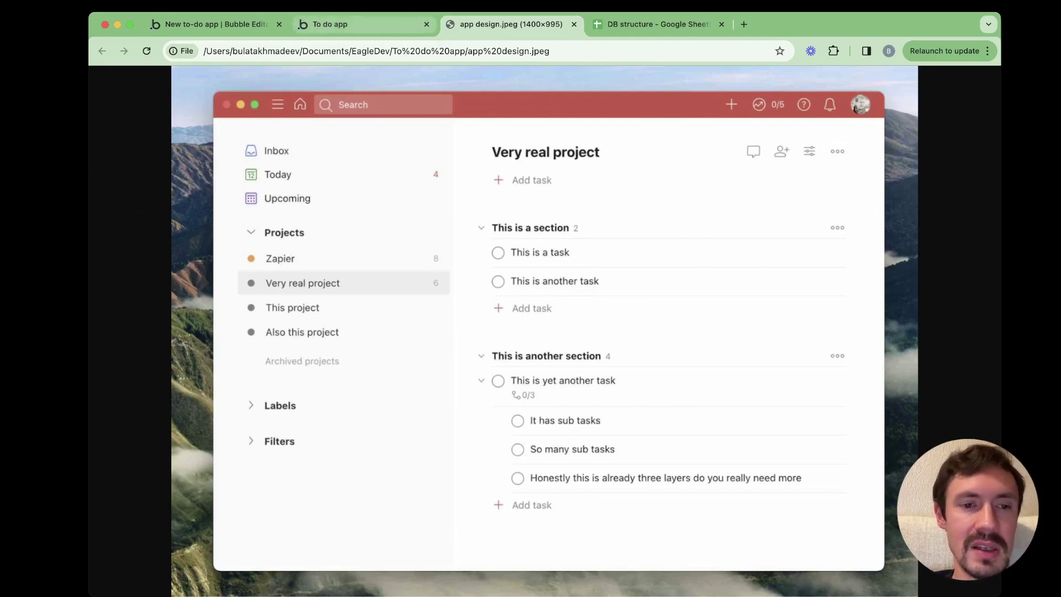
click(330, 24)
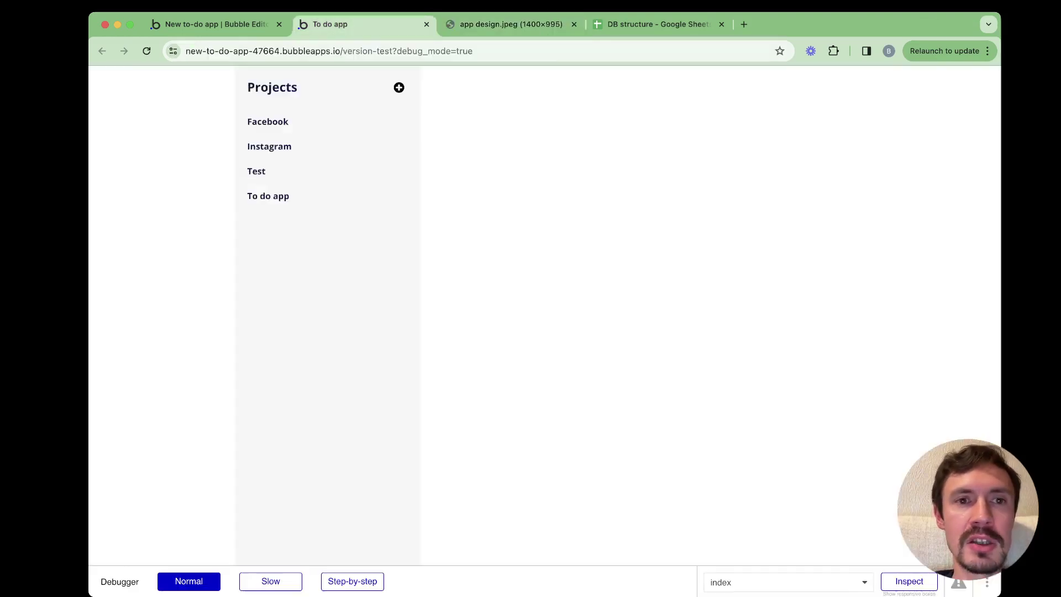
Back in the Bubble Design tab, select Group Project inside RepeatingGroup Projects and inspect its layout
click(216, 24)
click(107, 108)
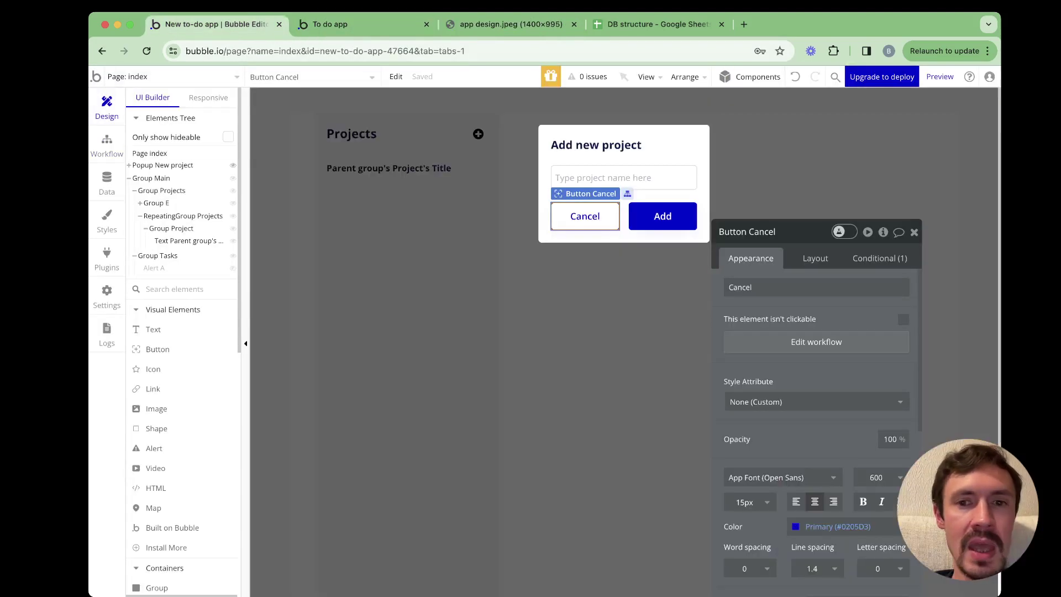
click(150, 153)
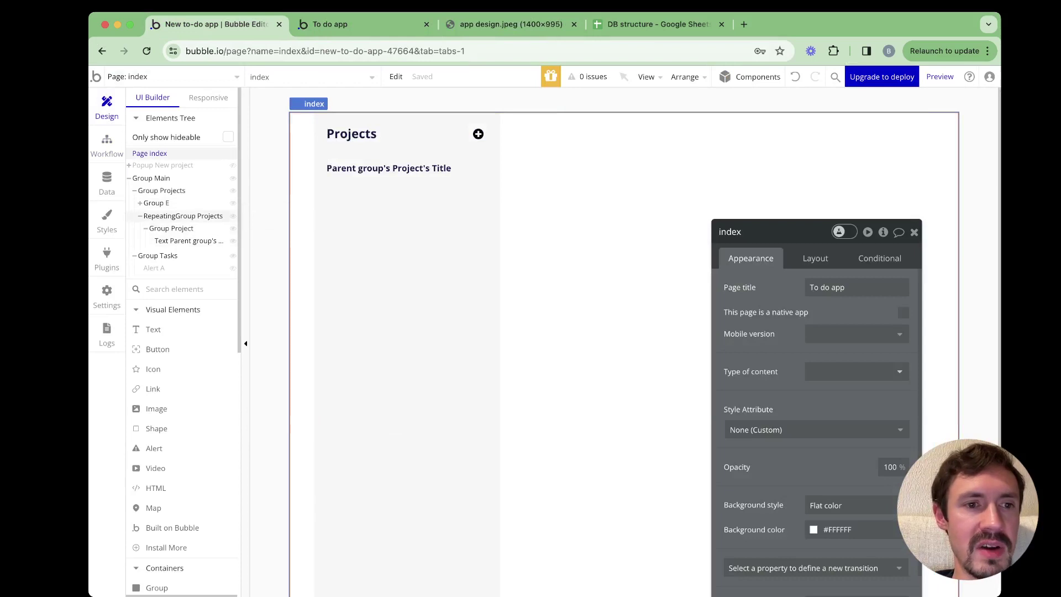
click(224, 216)
click(182, 228)
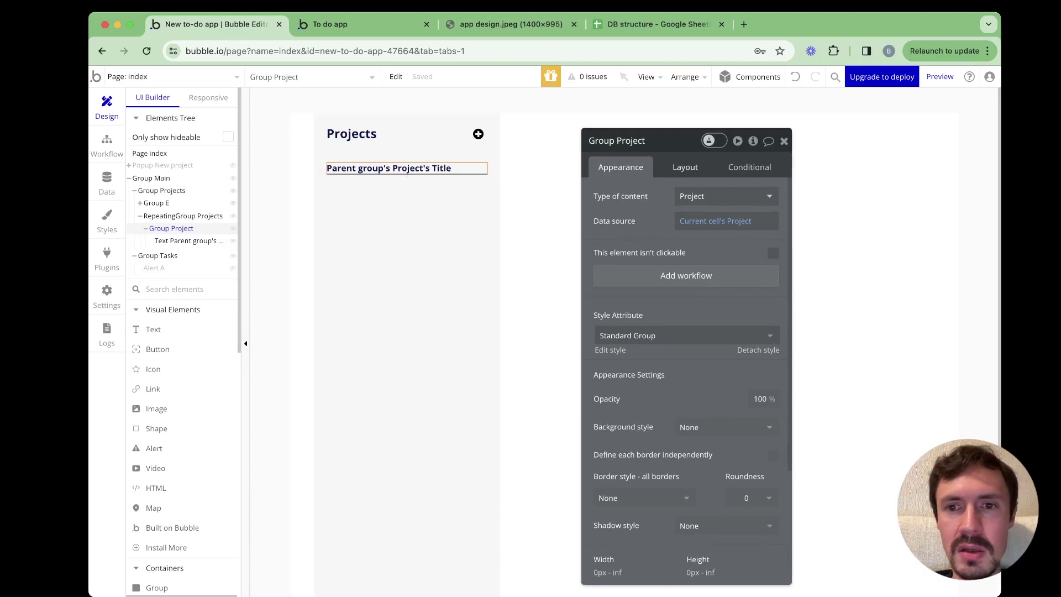
click(686, 167)
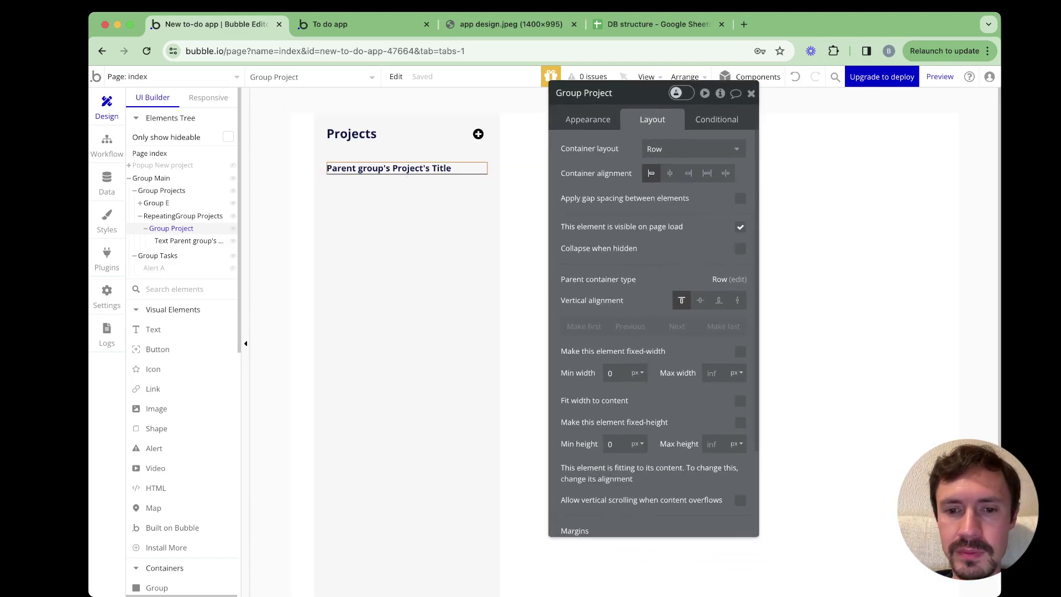
Set RepeatingGroup Projects' cell container layout to Column, then reselect Group Project
click(182, 216)
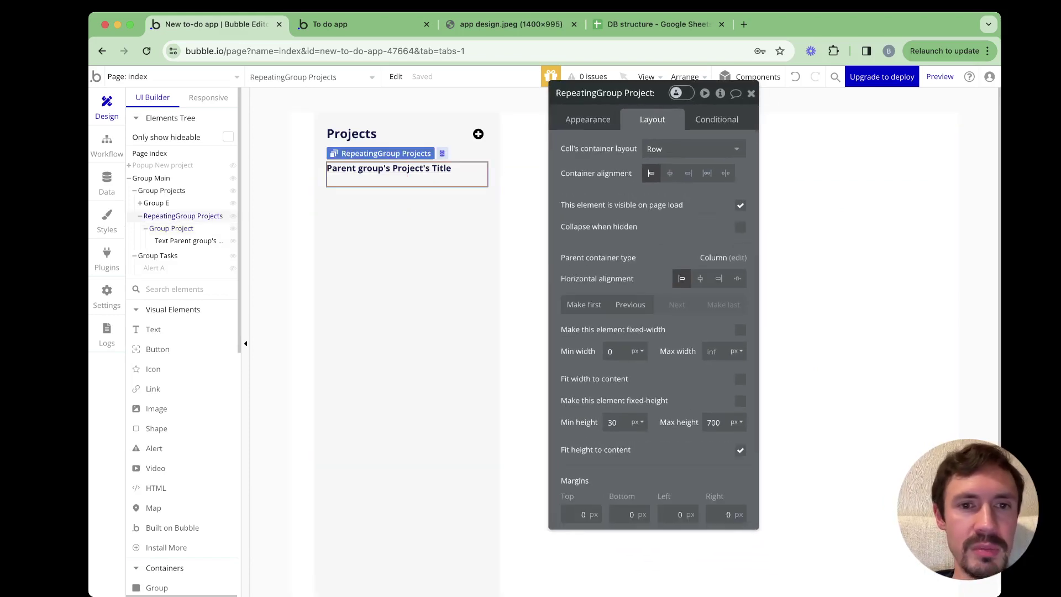
click(691, 149)
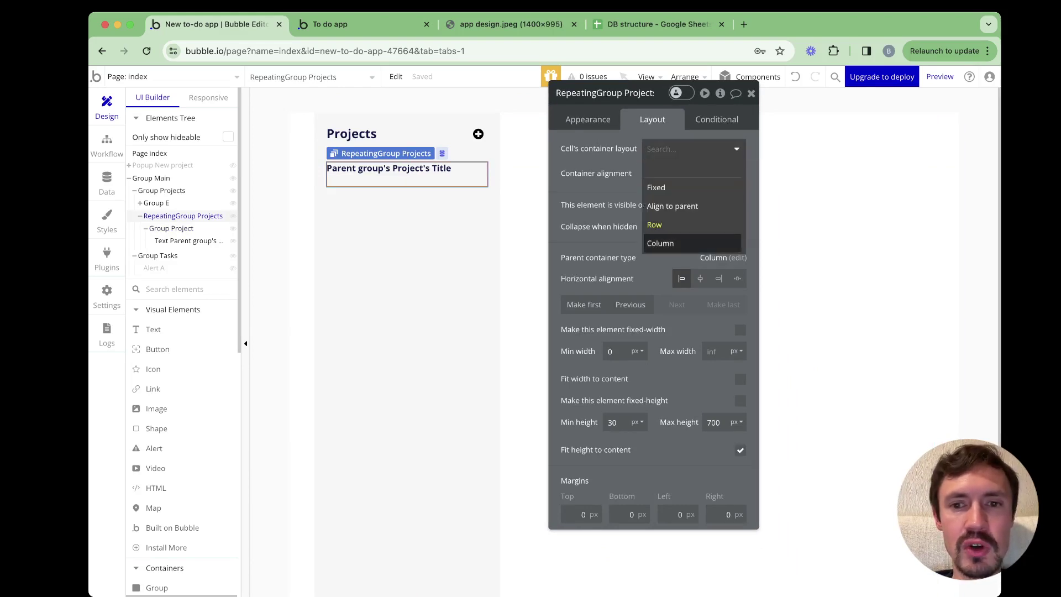
click(660, 243)
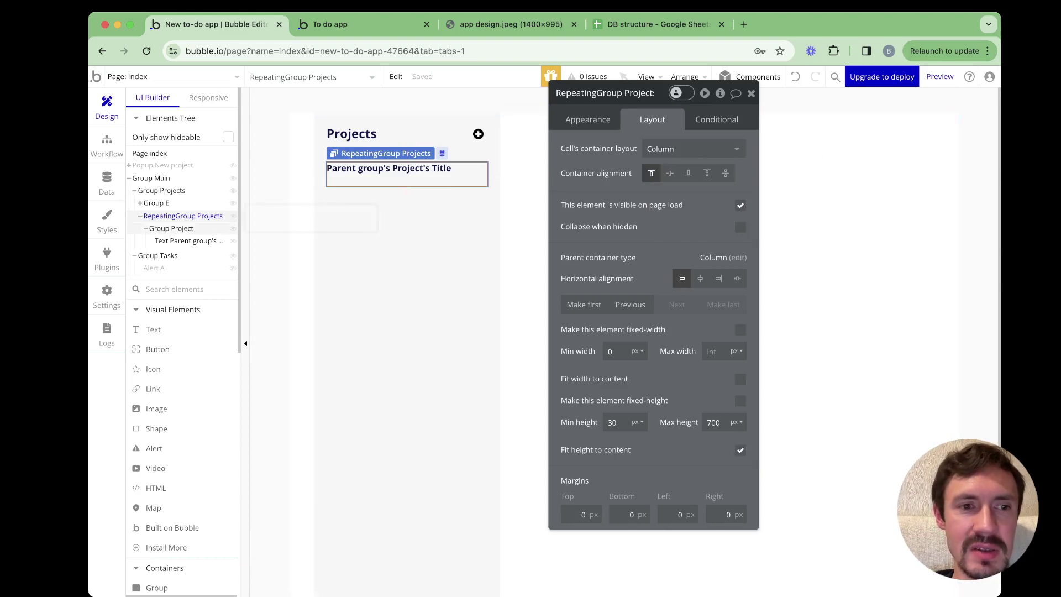
click(171, 228)
scroll(654, 332, down, 3)
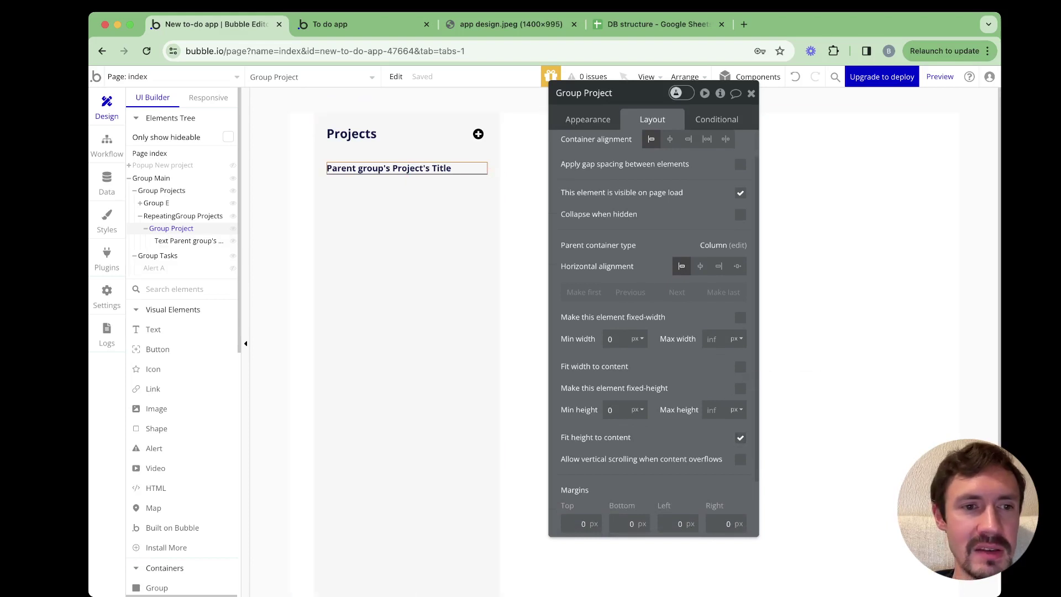
Uncheck Fit height to content on Group Project and set top, bottom, left and right padding to 10 px
drag(185, 241, 248, 226)
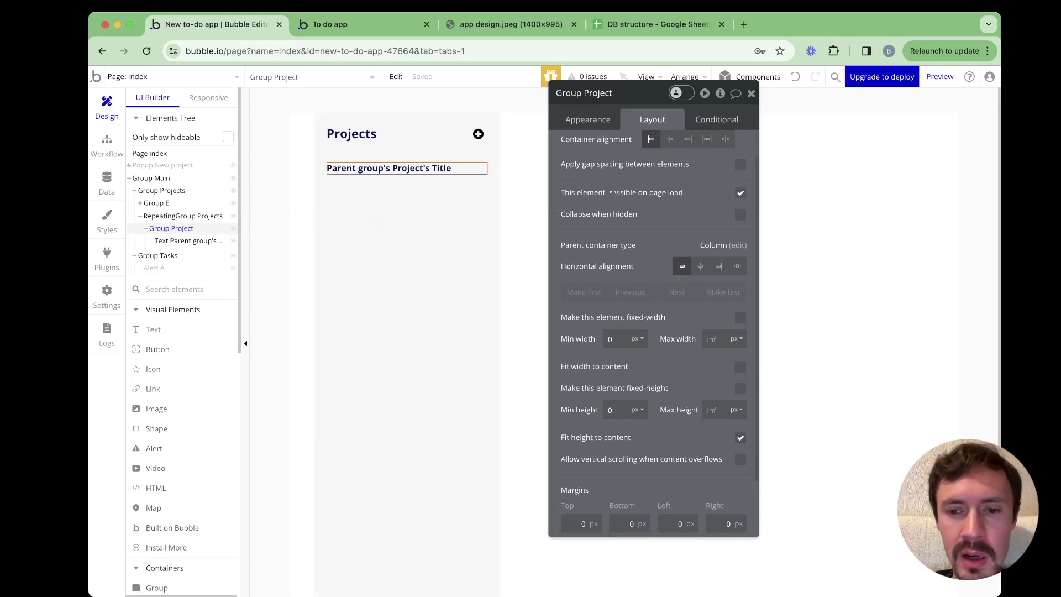
click(741, 437)
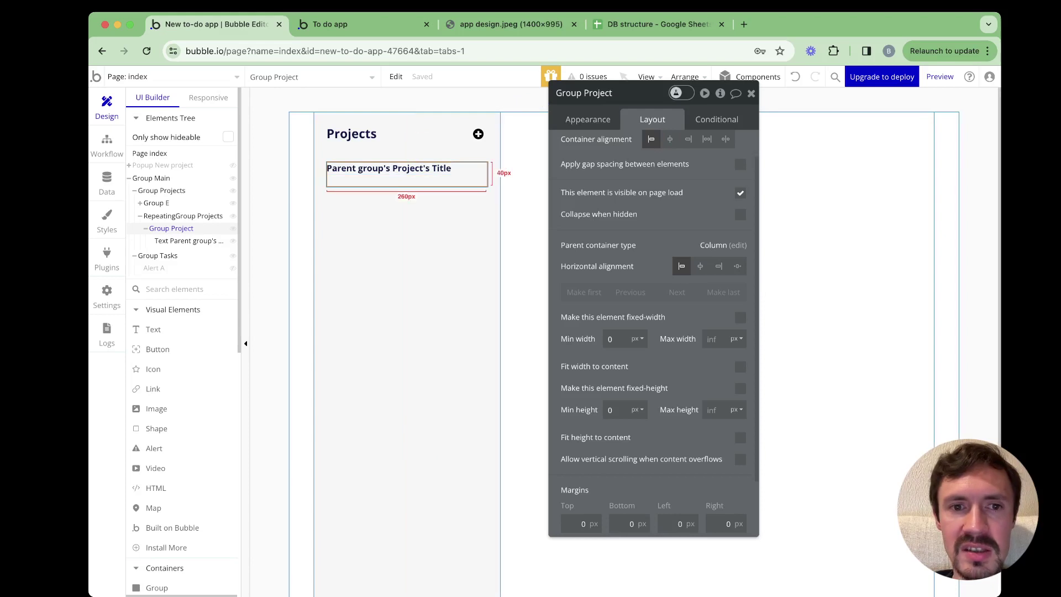
scroll(654, 332, down, 3)
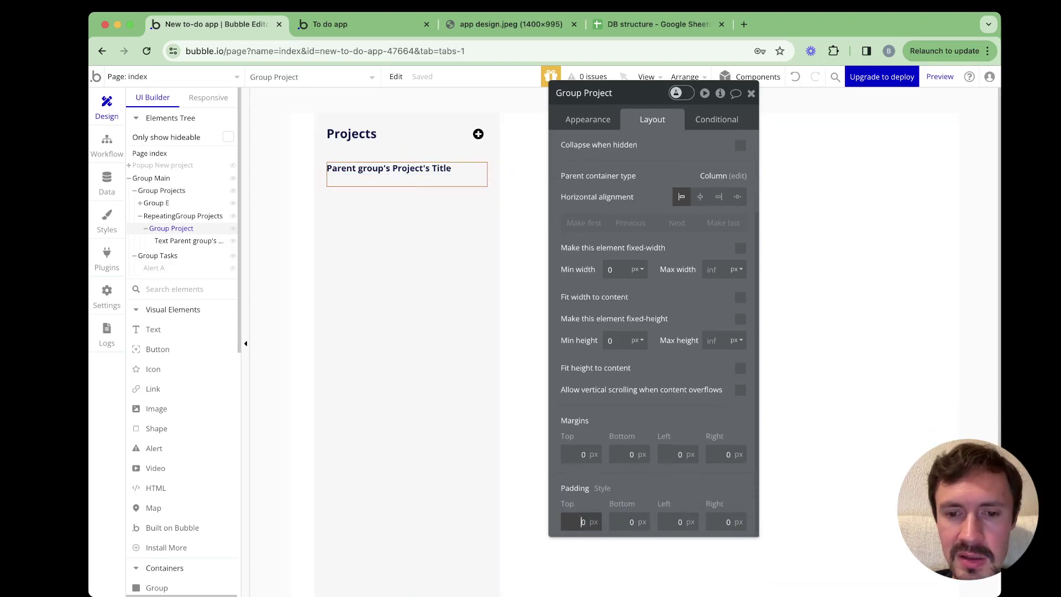
text(10)
click(631, 522)
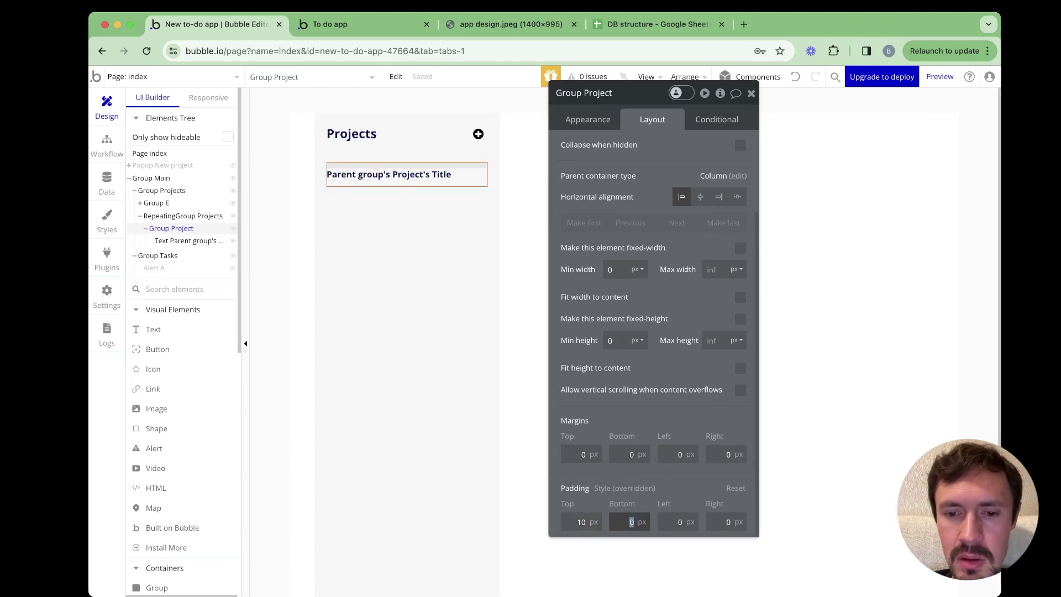
text(10)
click(677, 522)
text(10)
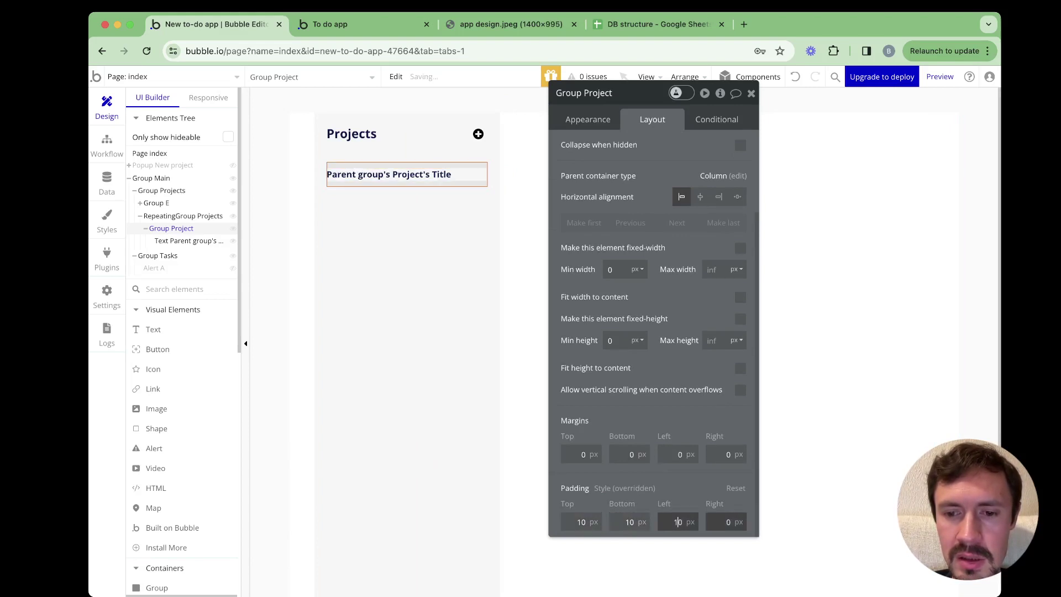
click(727, 522)
text(10)
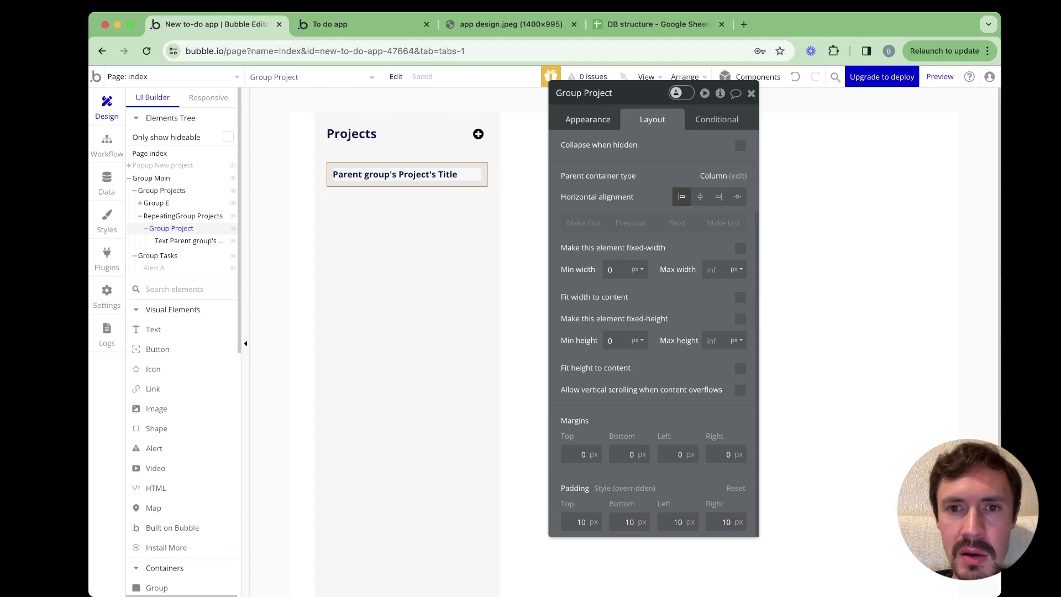
click(588, 119)
drag(625, 93, 610, 88)
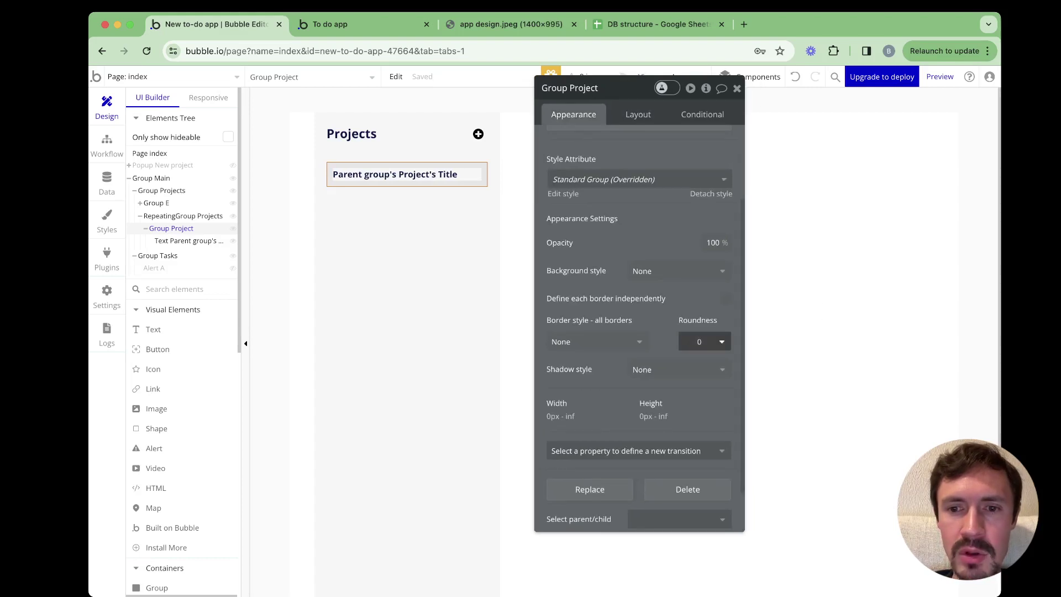
Enter 5 in Group Project's Roundness field on the Appearance tab
click(699, 341)
text(5)
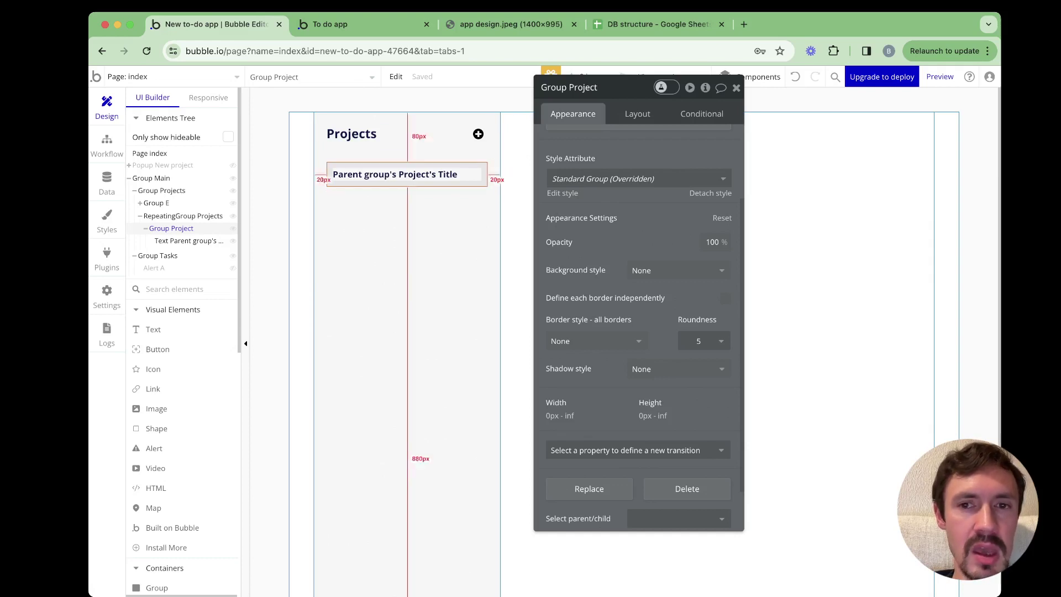
drag(619, 88, 687, 97)
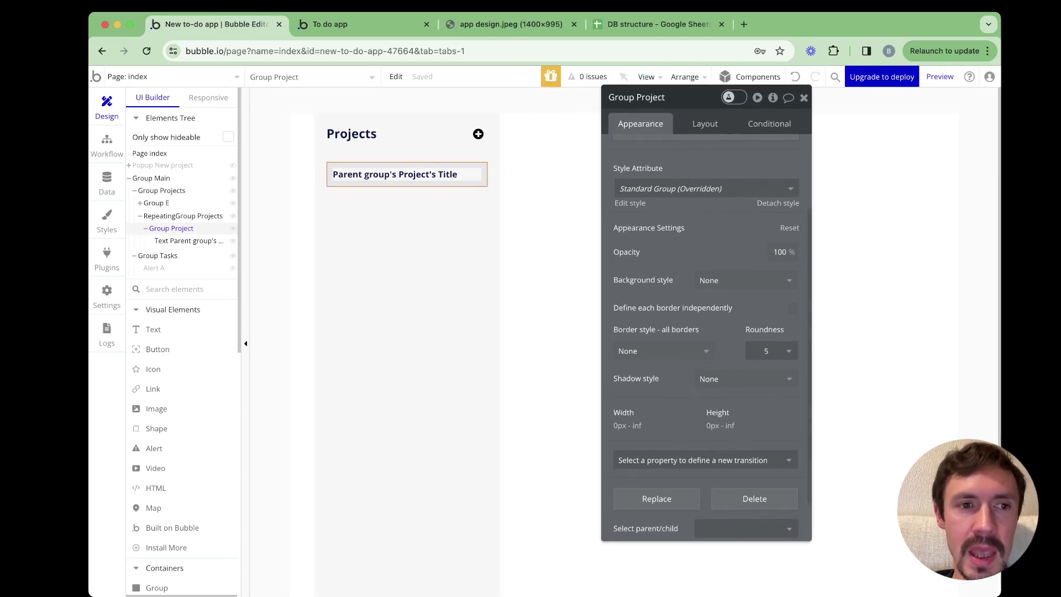
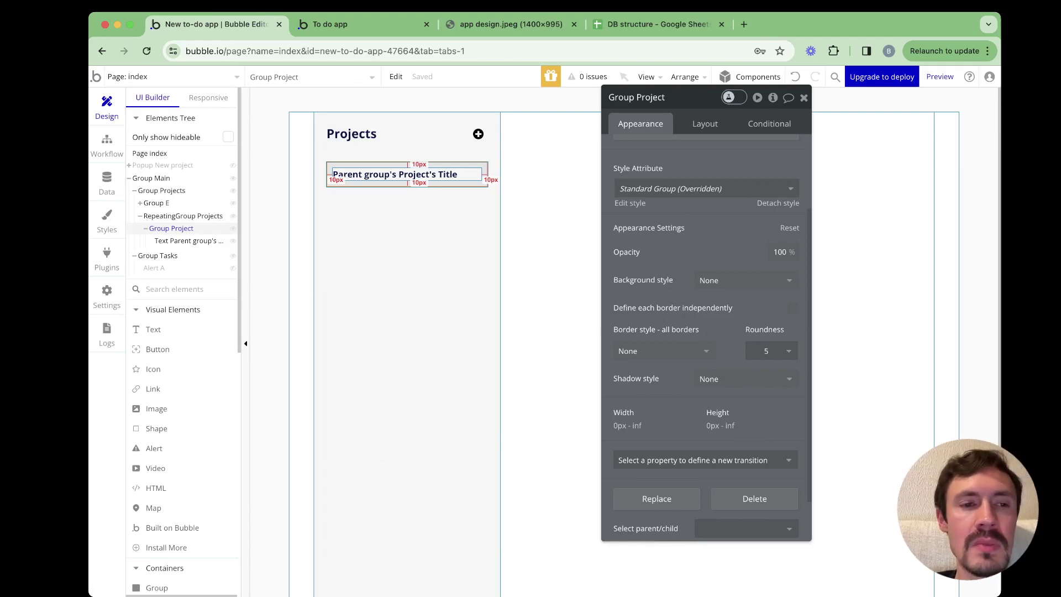
Select the Projects header group, then the Group Projects container
drag(157, 203, 246, 202)
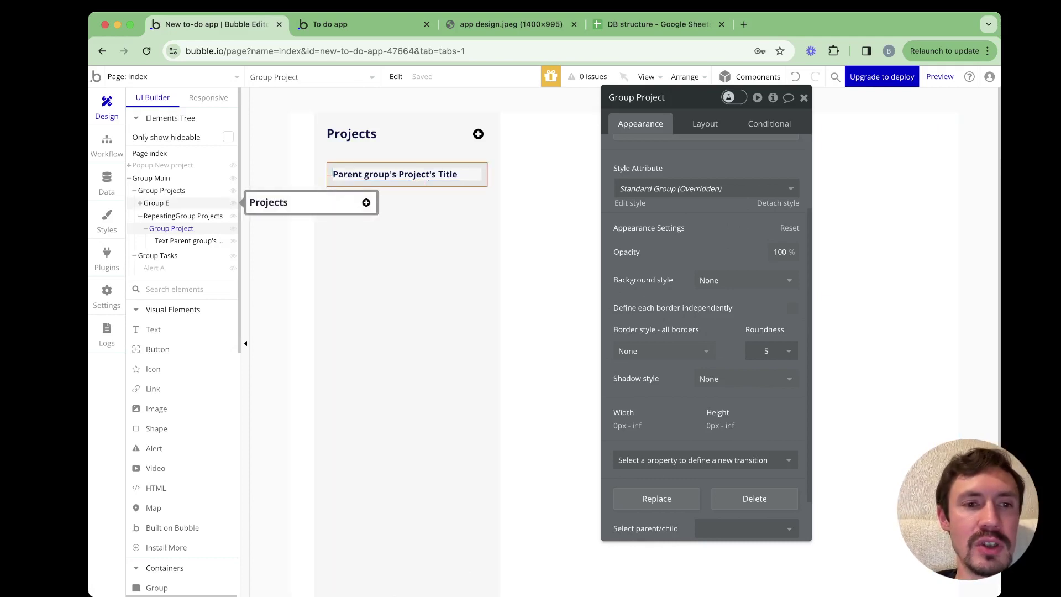
click(159, 203)
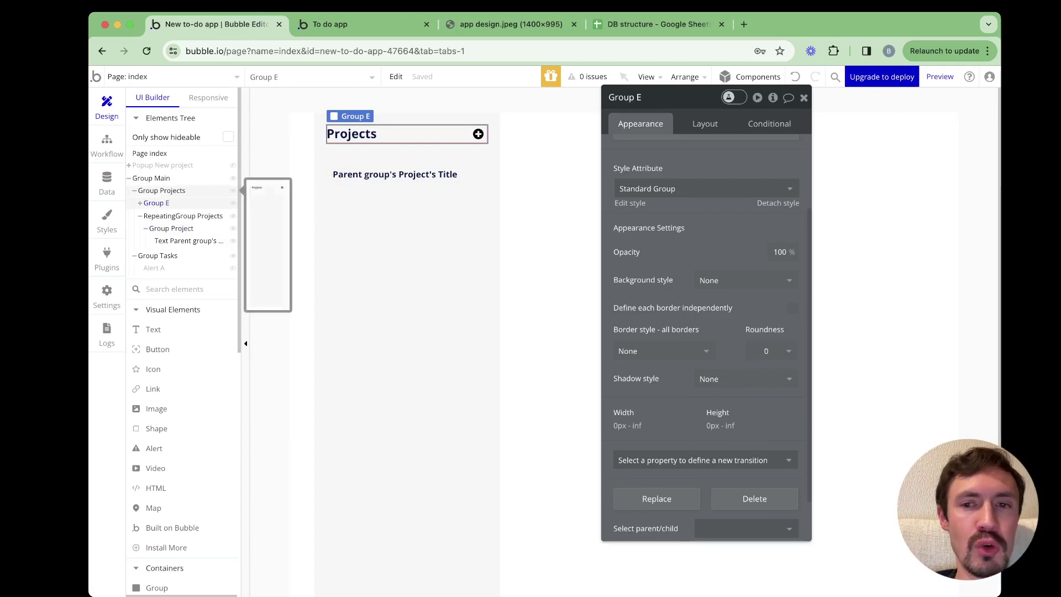
click(162, 191)
scroll(707, 332, up, 5)
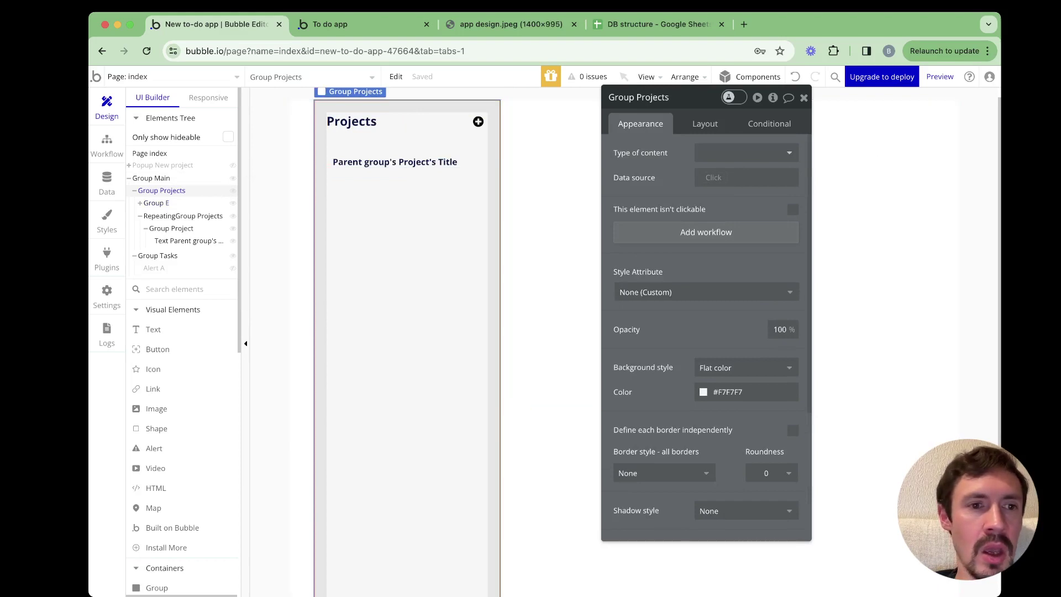
mouse_move(166, 165)
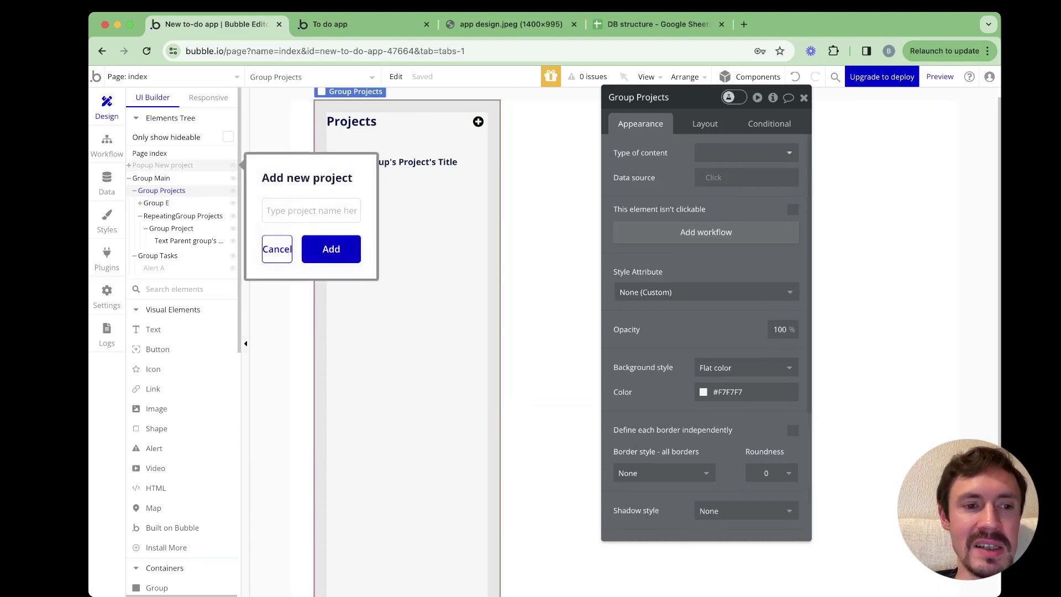
scroll(160, 365, down, 6)
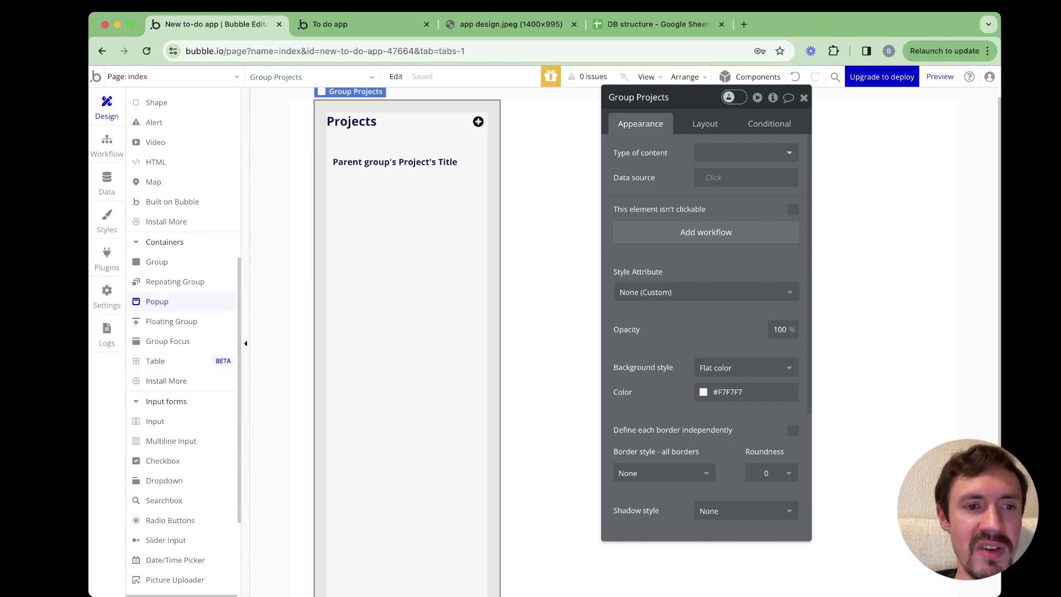
Draw a popup on the page and rename it Popup Hidden variables
click(157, 262)
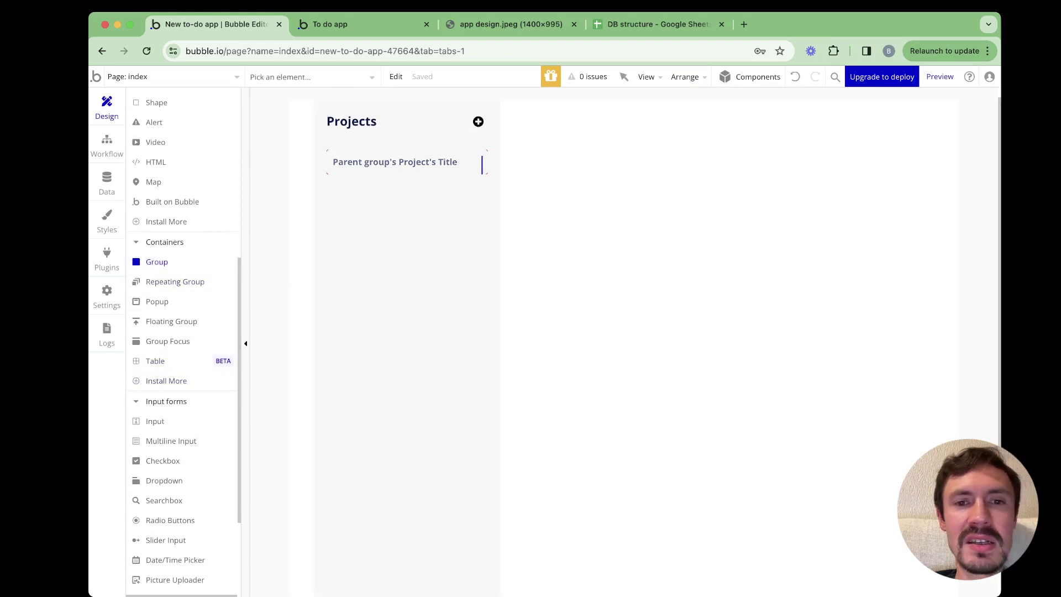
click(157, 302)
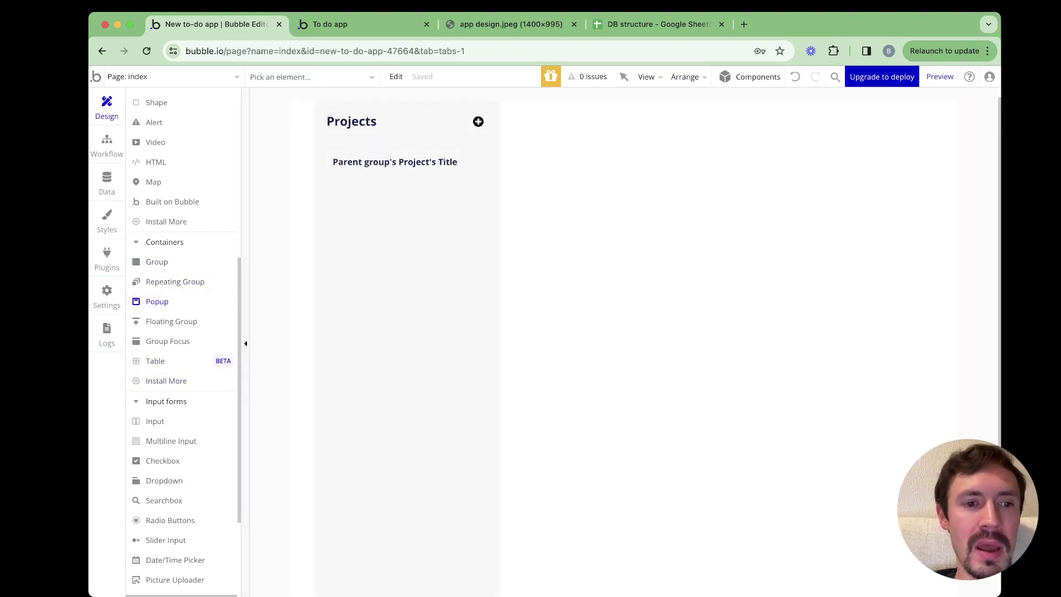
drag(477, 159, 765, 370)
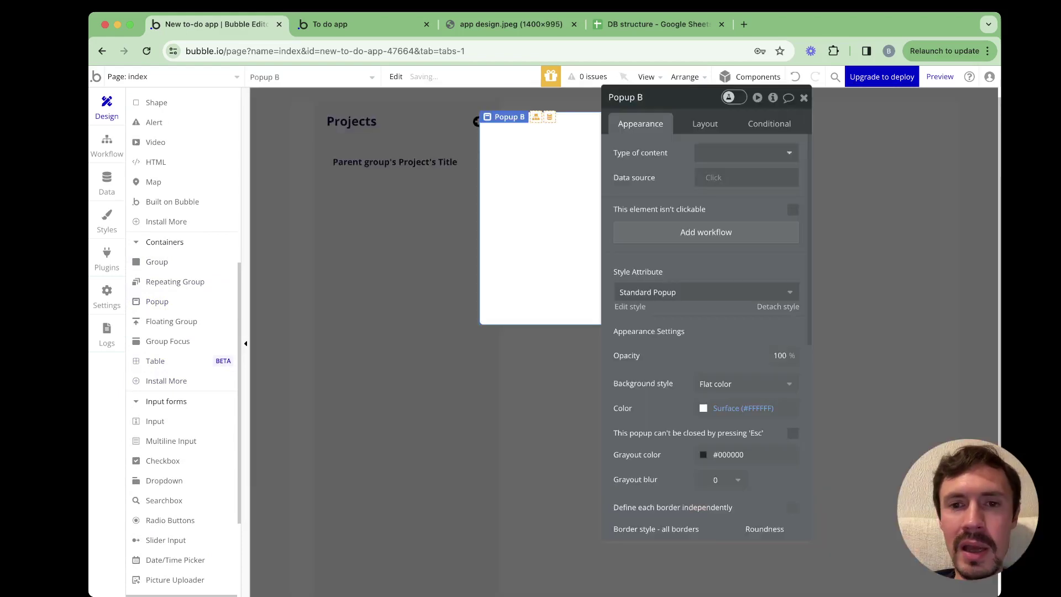
click(626, 98)
double_click(640, 98)
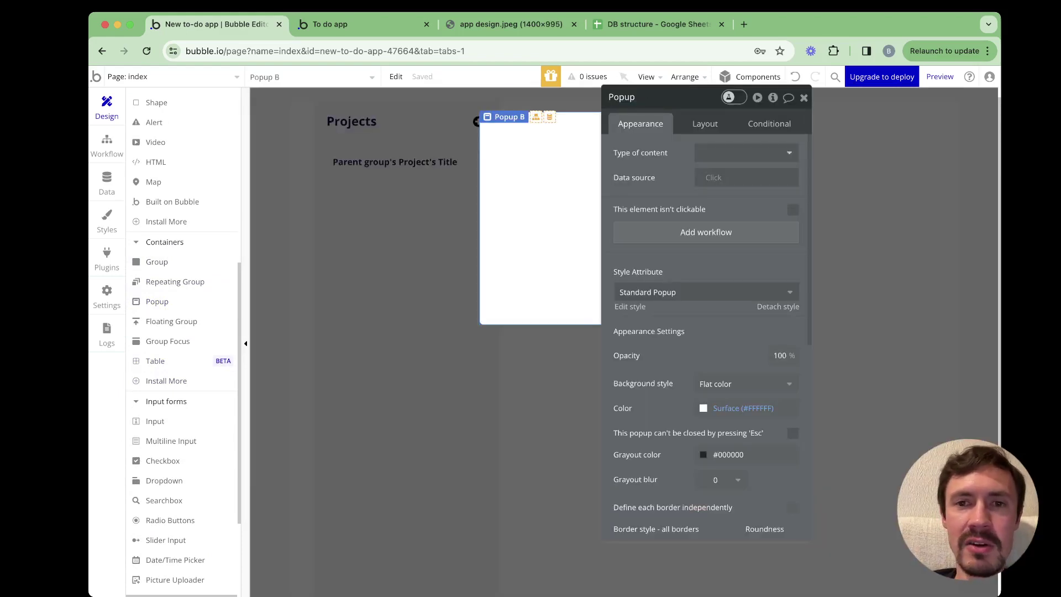
text(Hidden var)
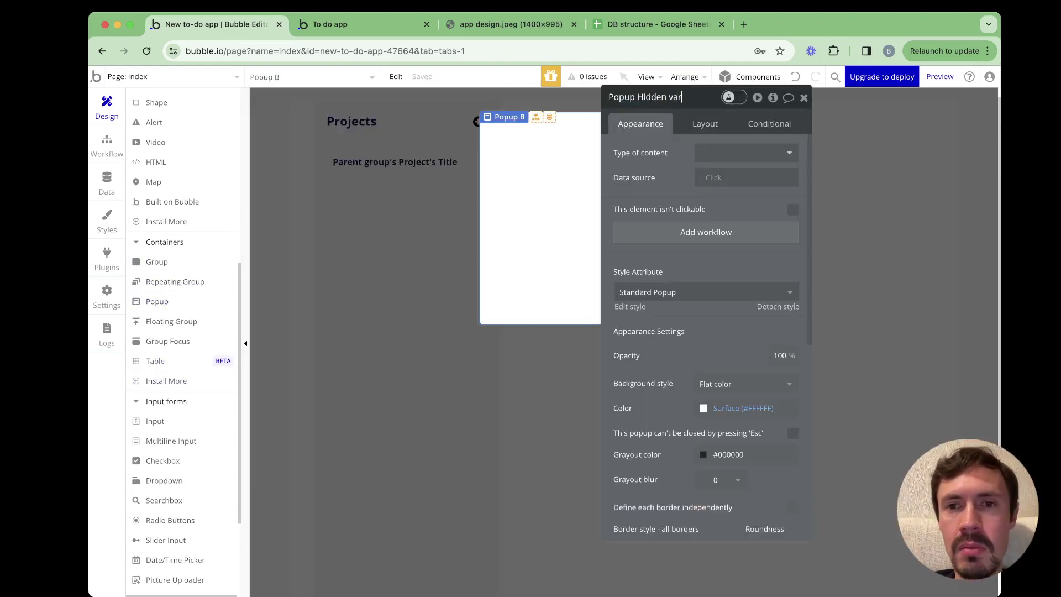
text(iables)
key(Return)
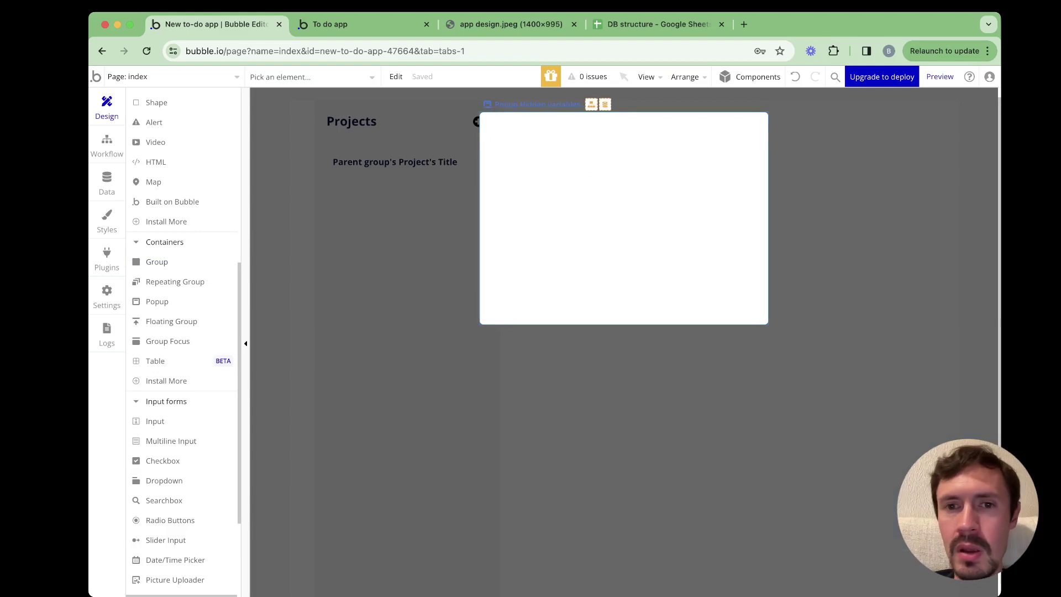
Set the popup's layout to Row with 20 px padding on every side
click(872, 132)
click(914, 161)
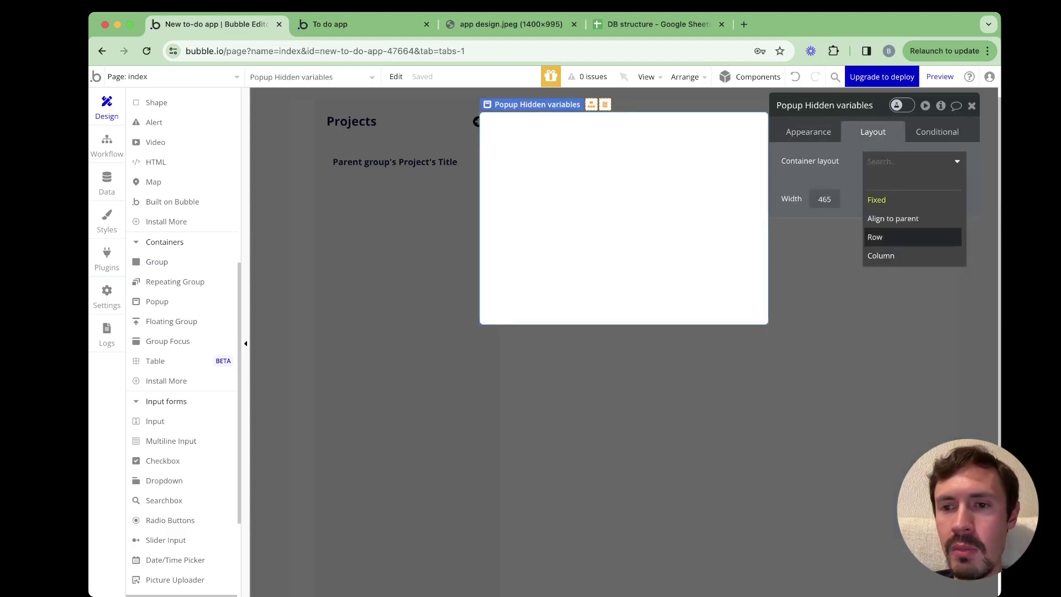
click(885, 236)
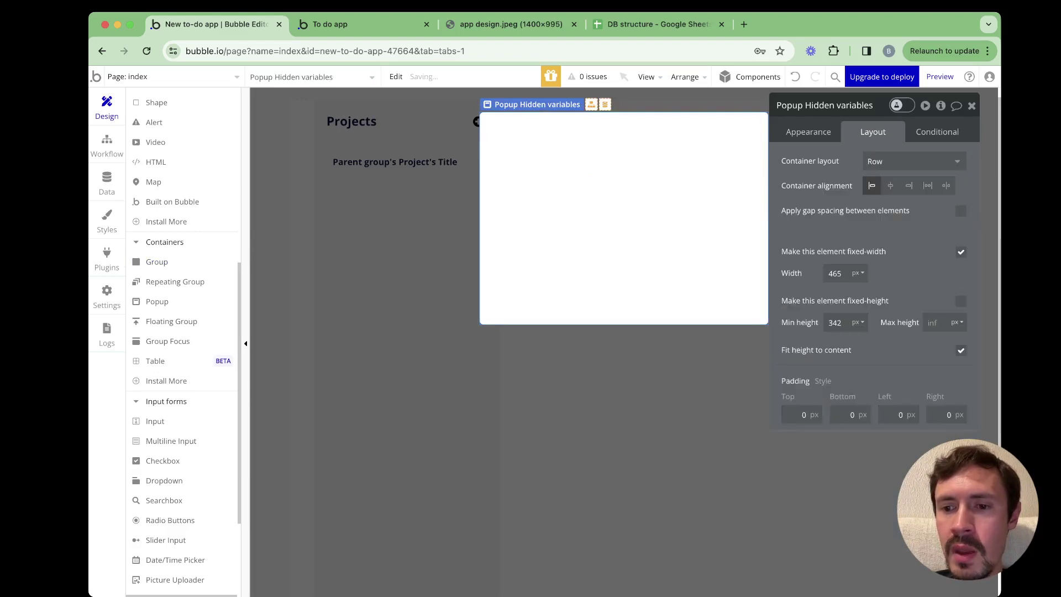
click(801, 414)
text(20)
key(Tab)
text(20)
key(Tab)
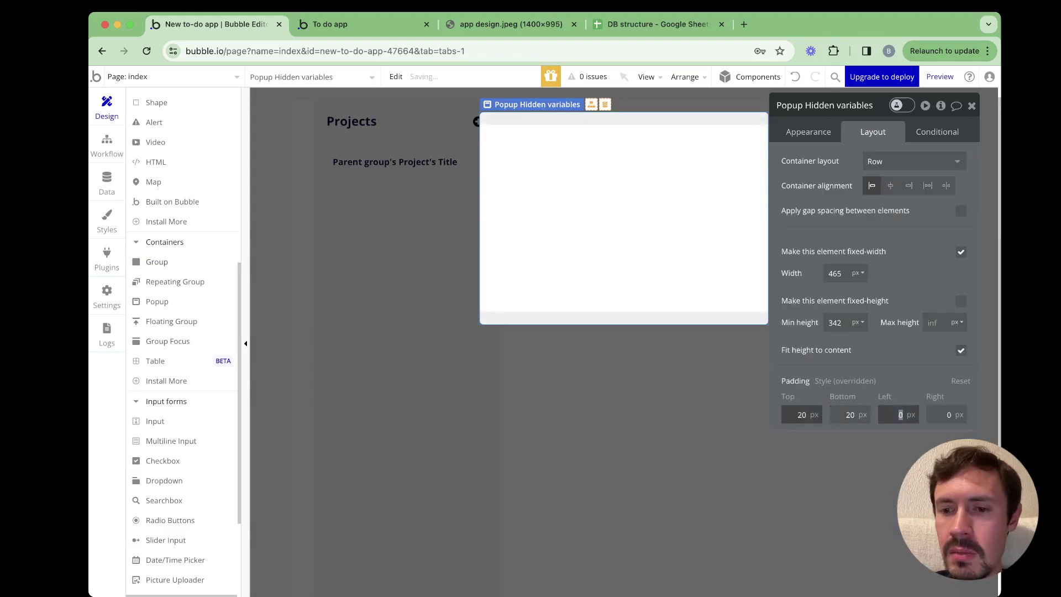
text(20)
key(Tab)
key(Tab)
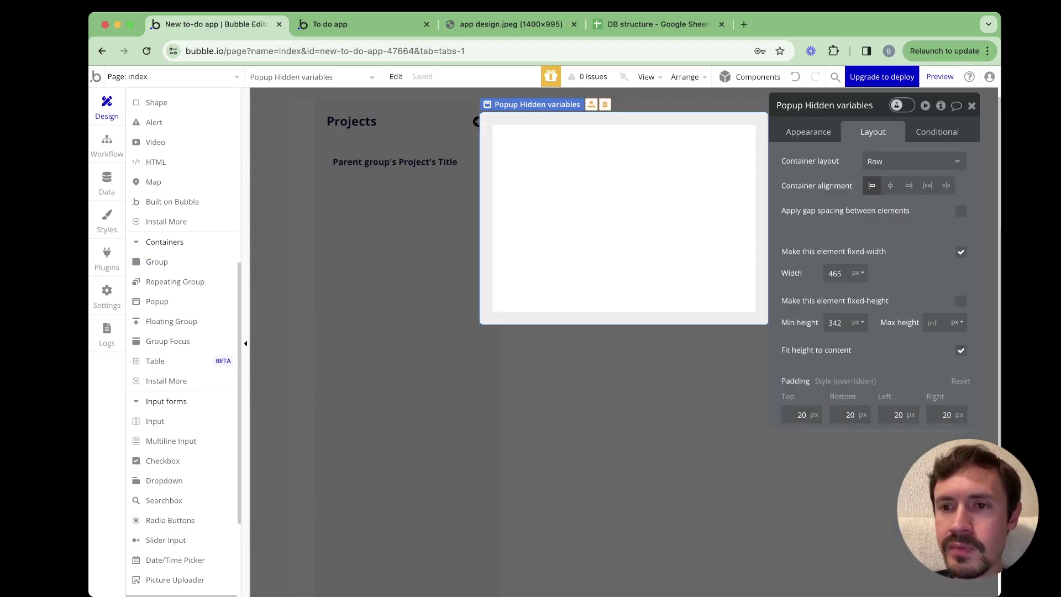
Enable gap spacing in the popup with 10 px row and column gaps
click(961, 211)
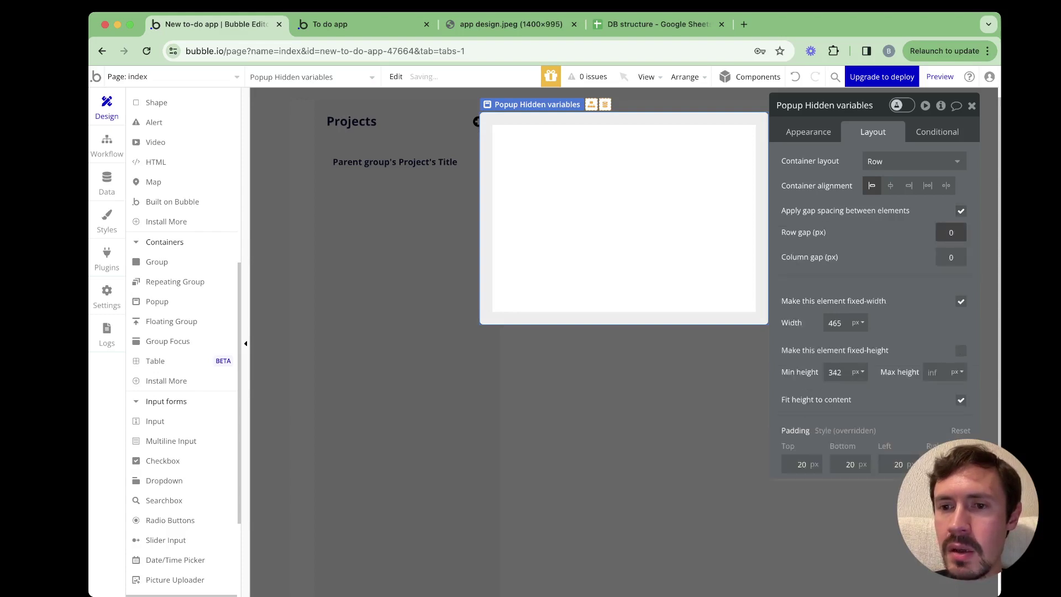
text(10)
key(Tab)
text(10)
key(Tab)
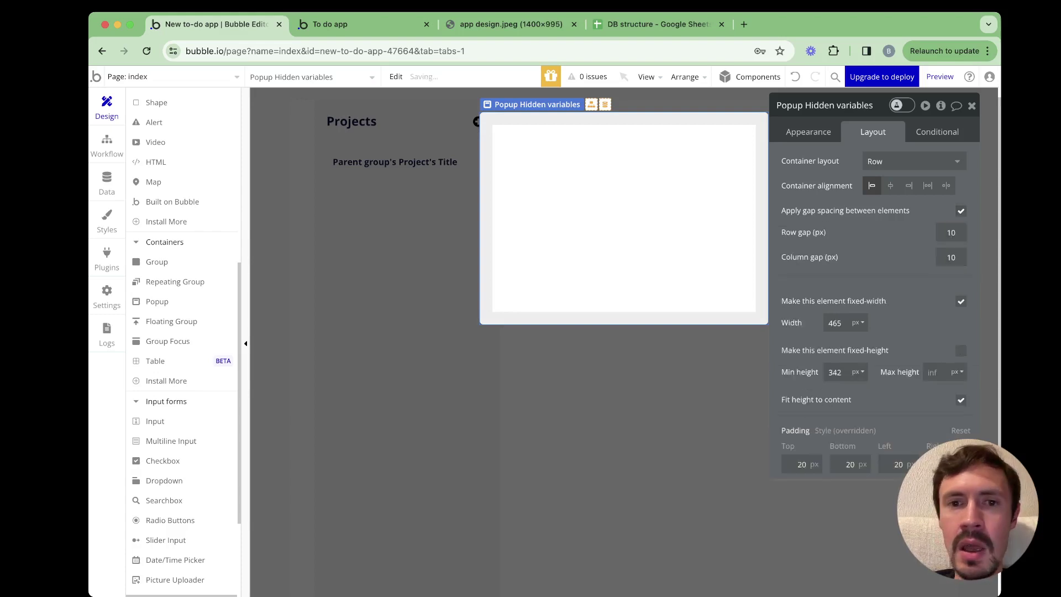
click(157, 262)
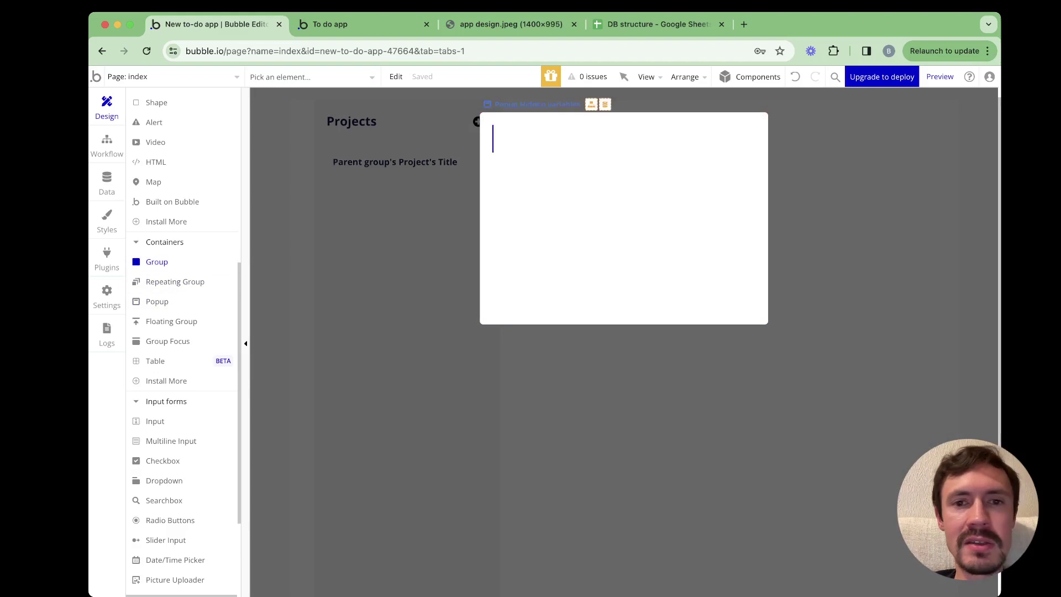
Draw a group named var - project in the popup's top-left corner, then view the app design image
drag(493, 133, 569, 163)
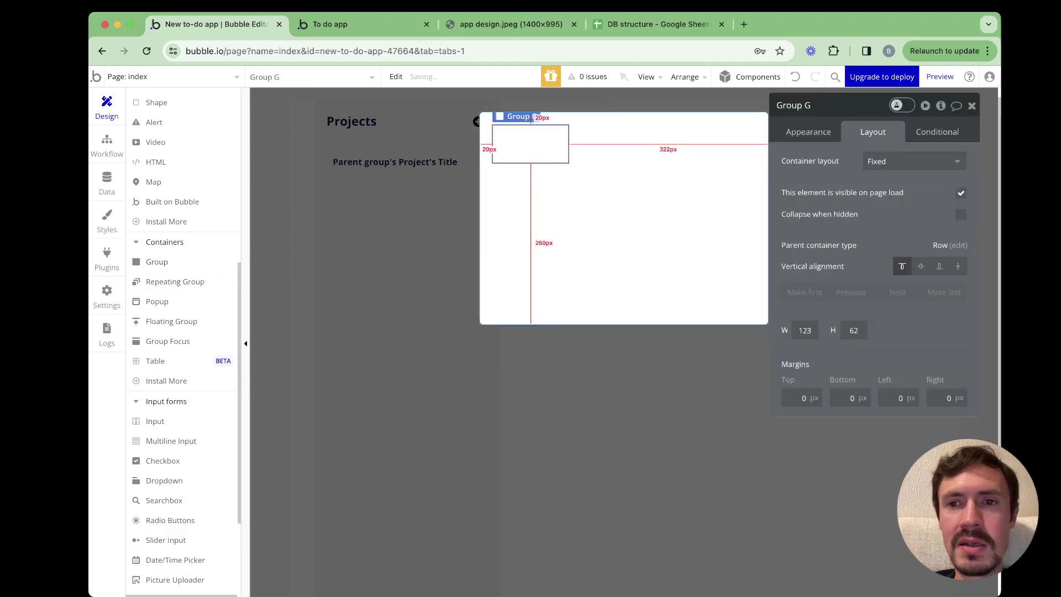
click(794, 105)
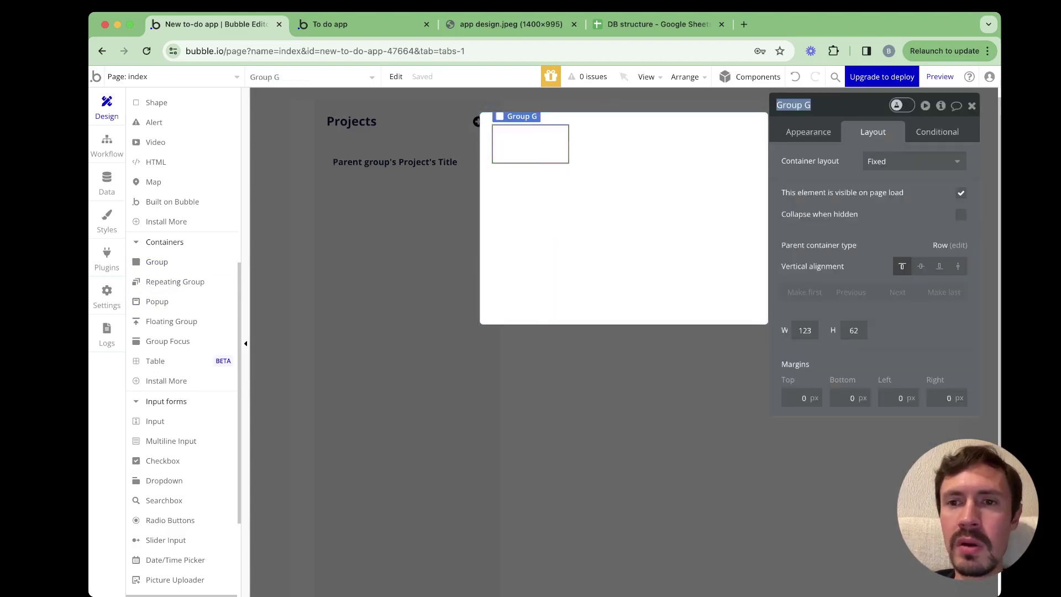
key(BackSpace)
text(var)
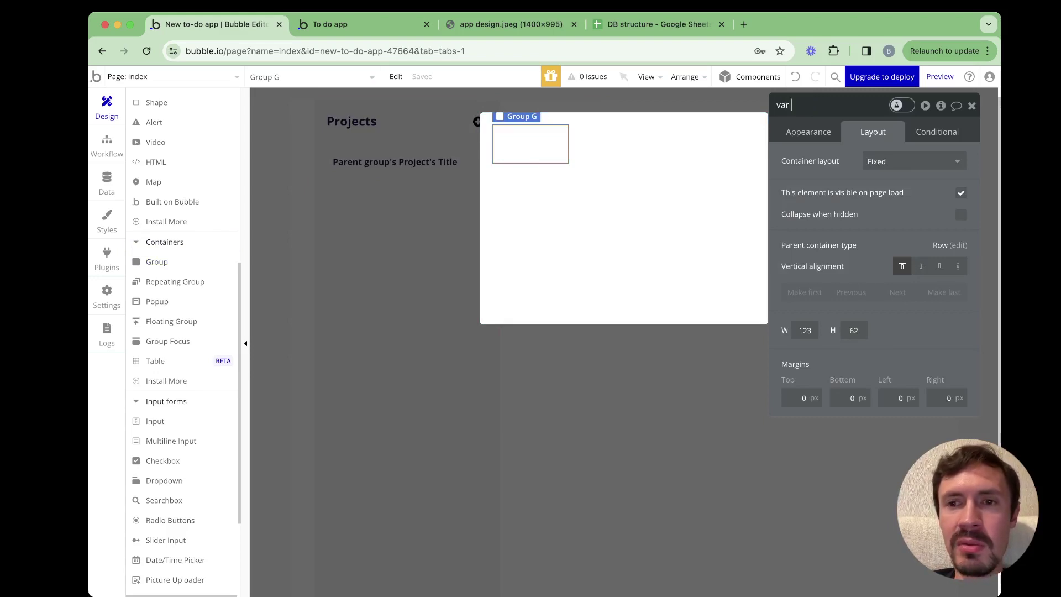
text( - )
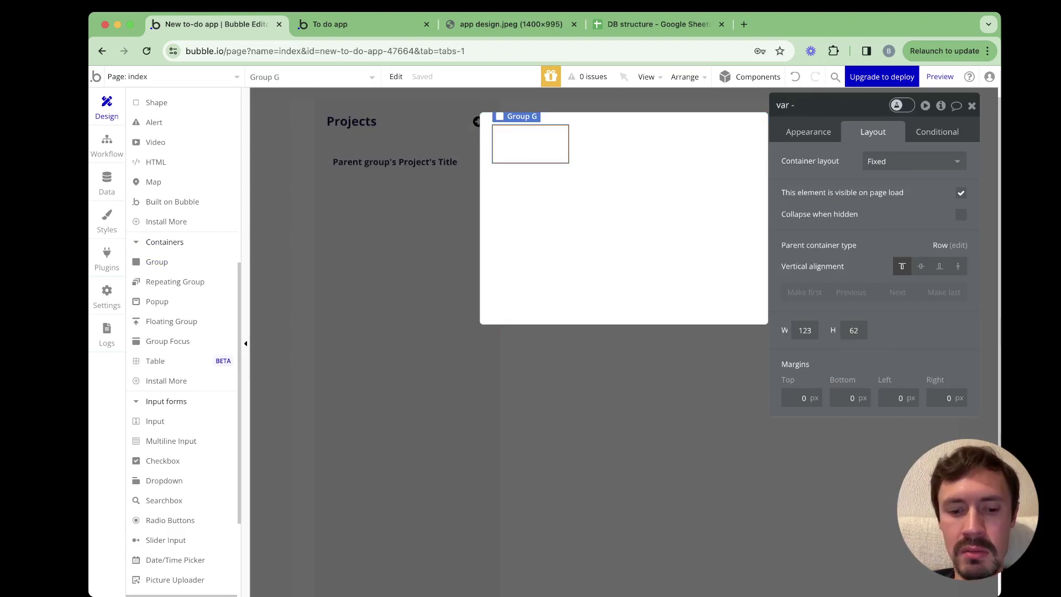
text(project)
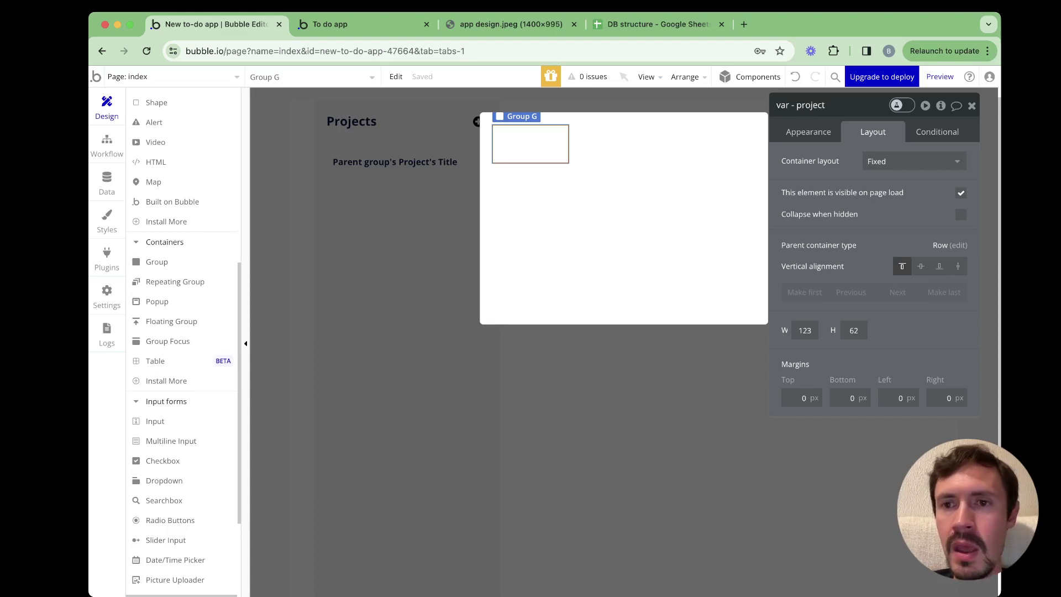
key(Return)
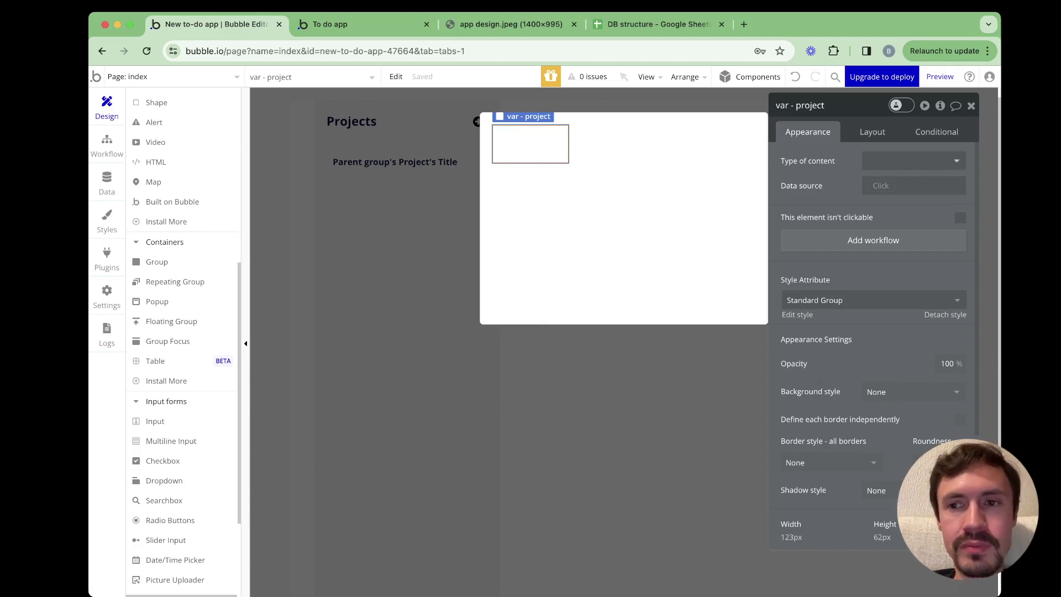
click(519, 25)
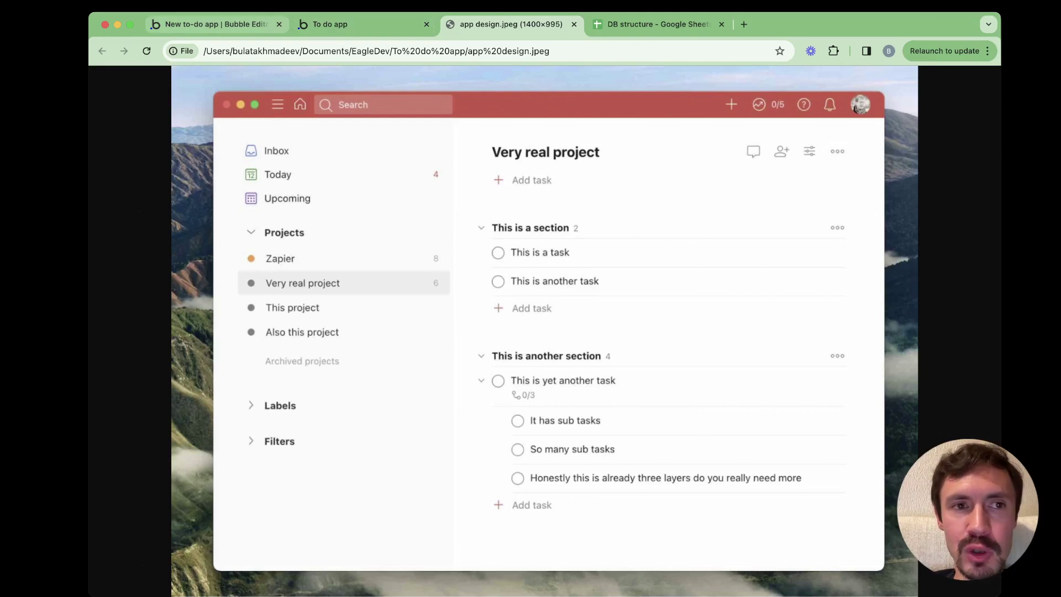
Switch back to the New to-do app Bubble Editor tab
key(super+1)
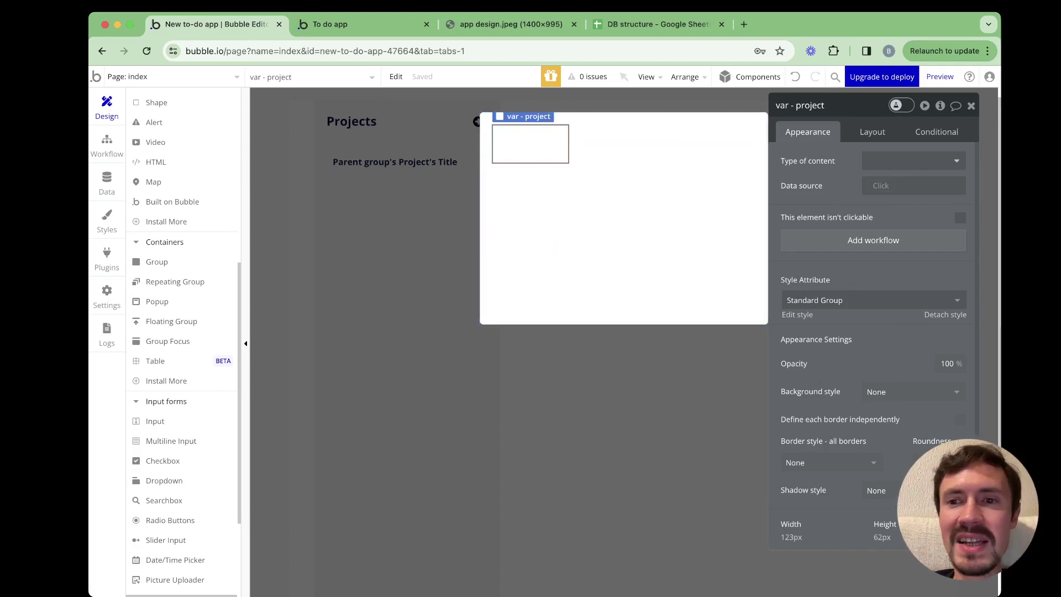
Set var - project's type of content to Project and close the popup
click(912, 161)
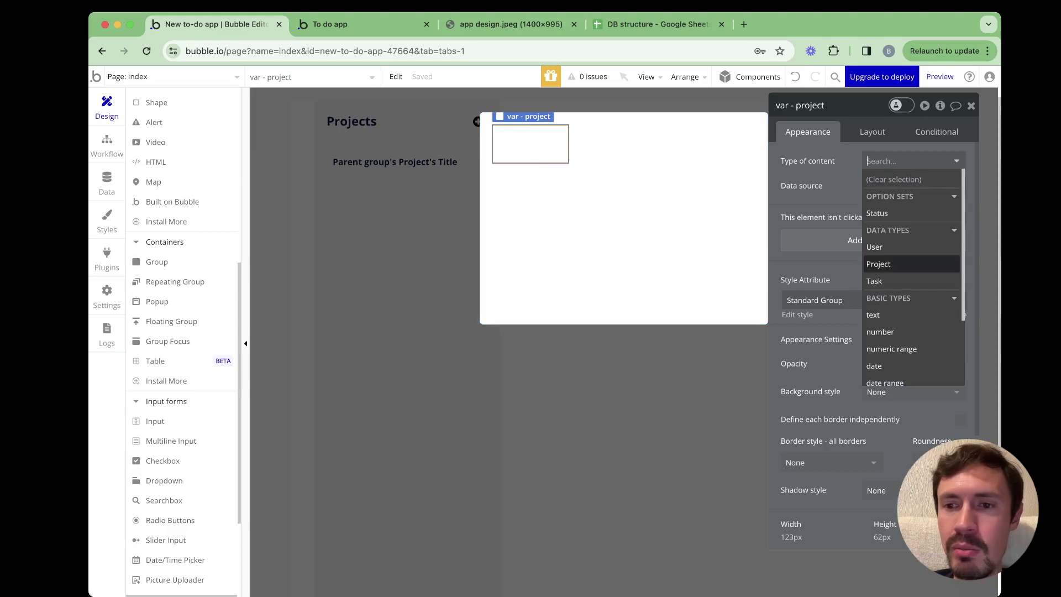
click(879, 264)
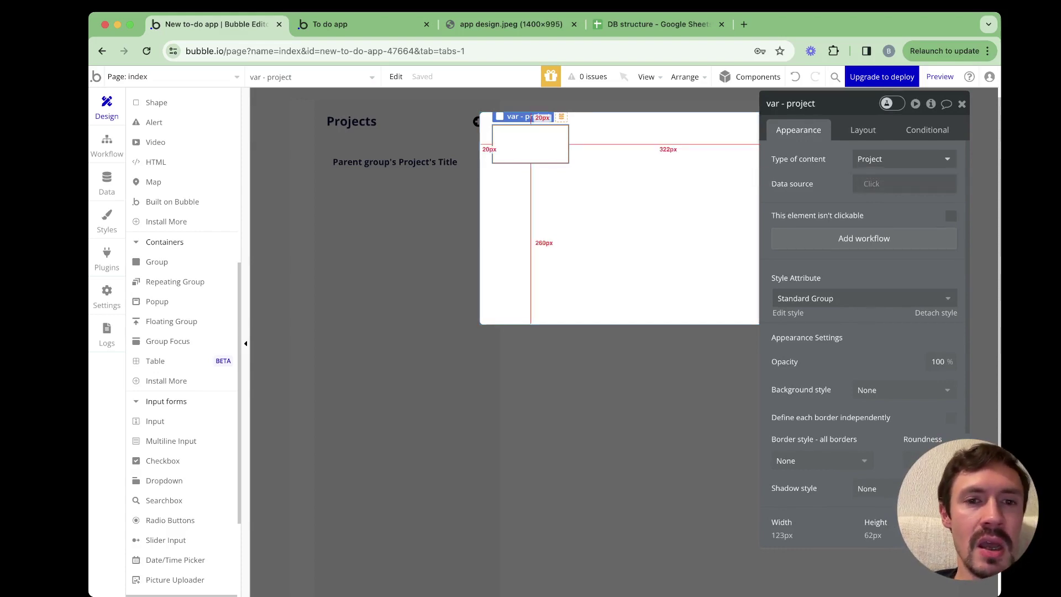
key(Escape)
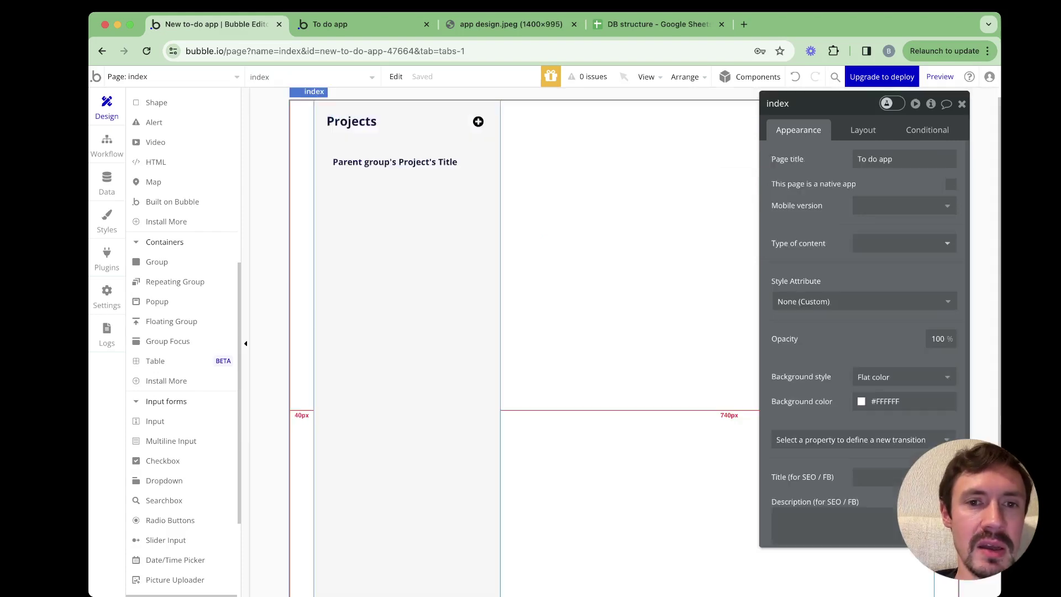
Select Group Project and add a 'Group Project is clicked' workflow
click(406, 162)
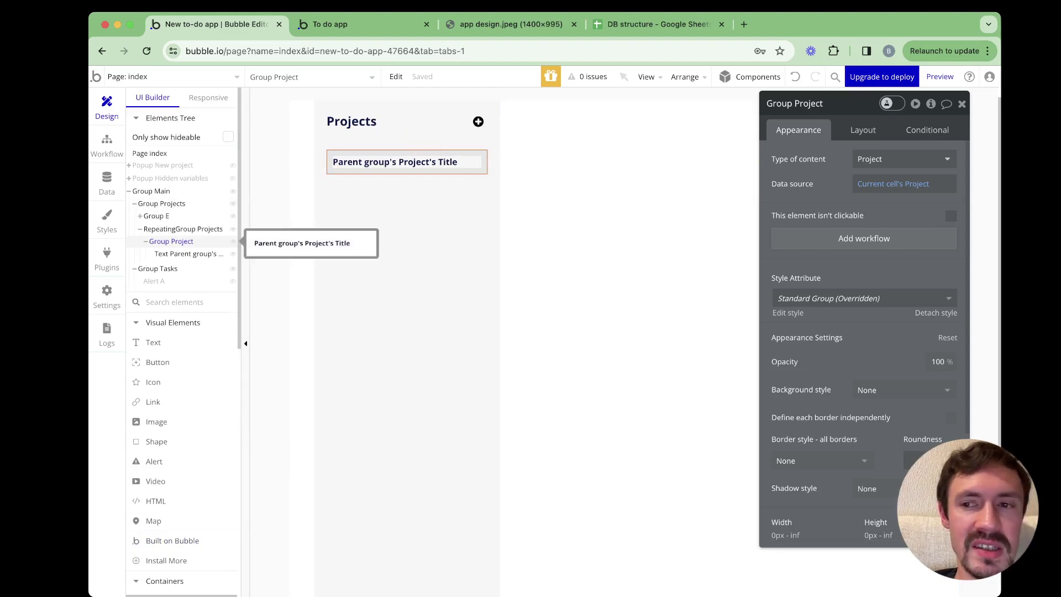
drag(846, 104, 723, 105)
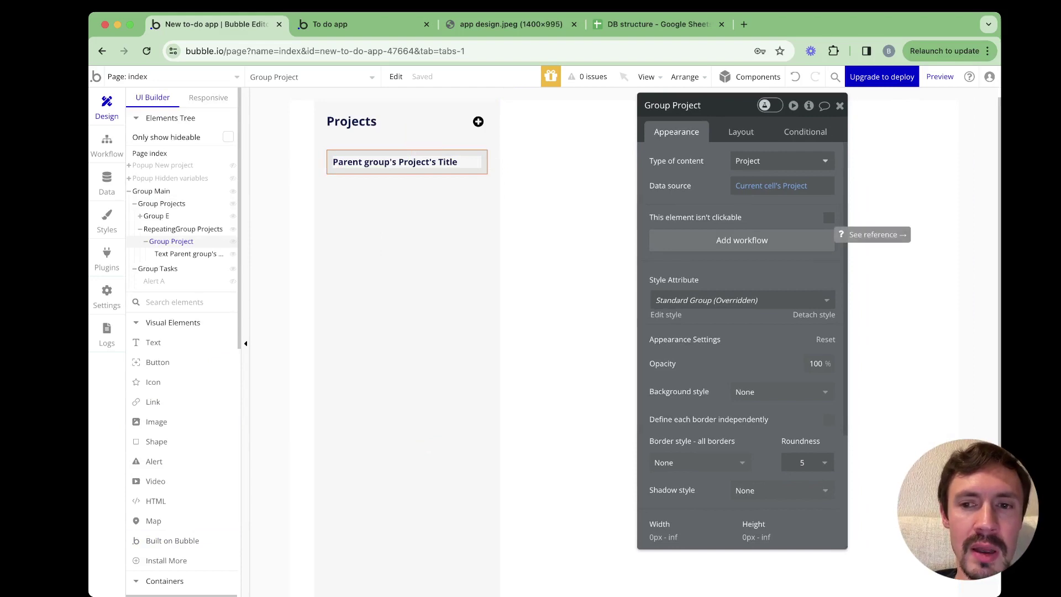
click(743, 240)
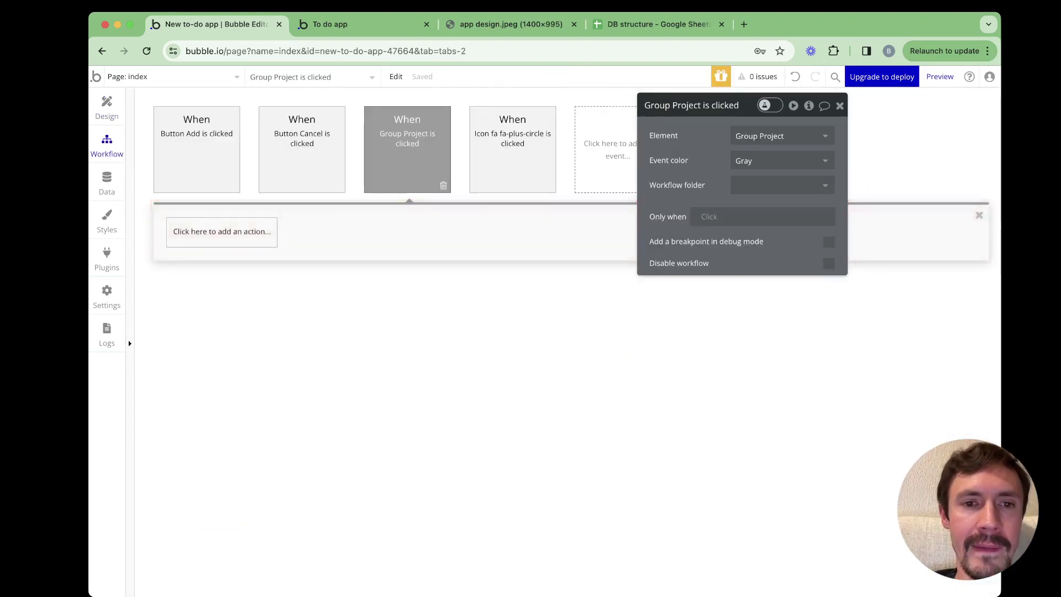
Add a Display data action putting Current cell's Project into var - project, then reload the preview
click(221, 231)
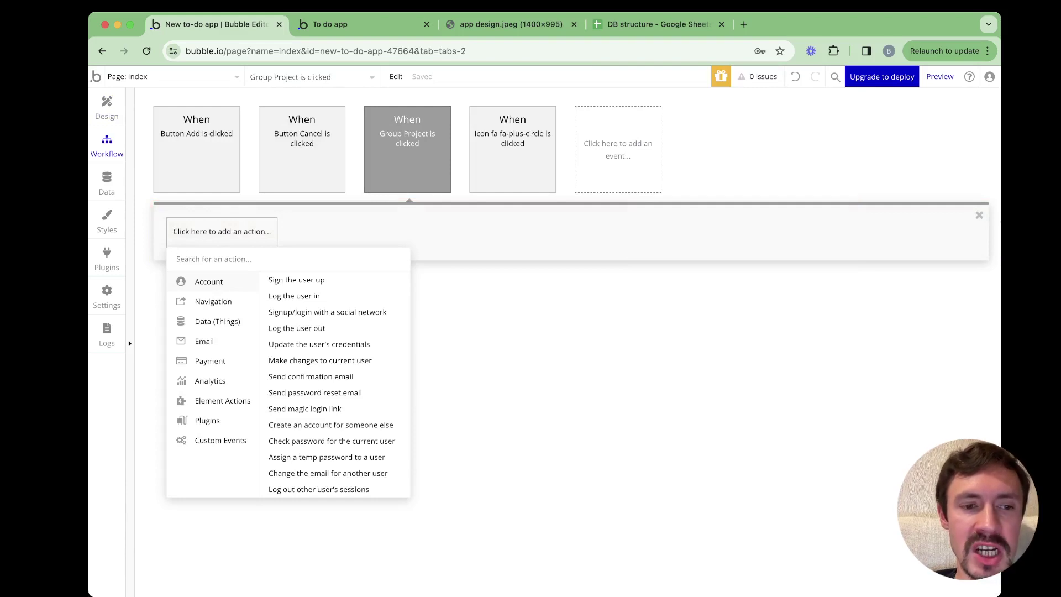
key(Down)
key(Down)
key(Down)
key(Down)
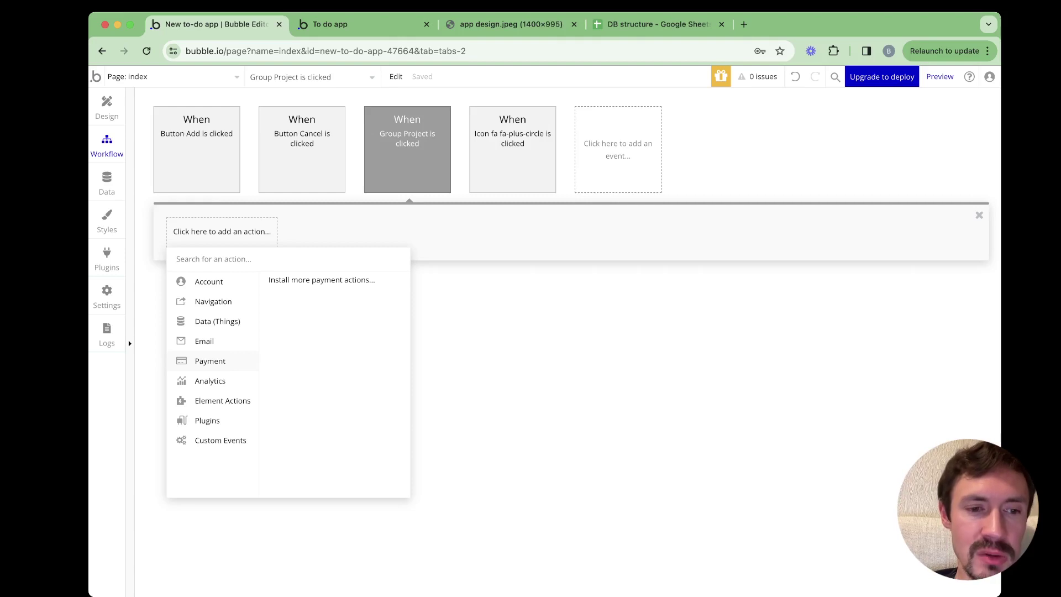
key(Down)
key(Down)
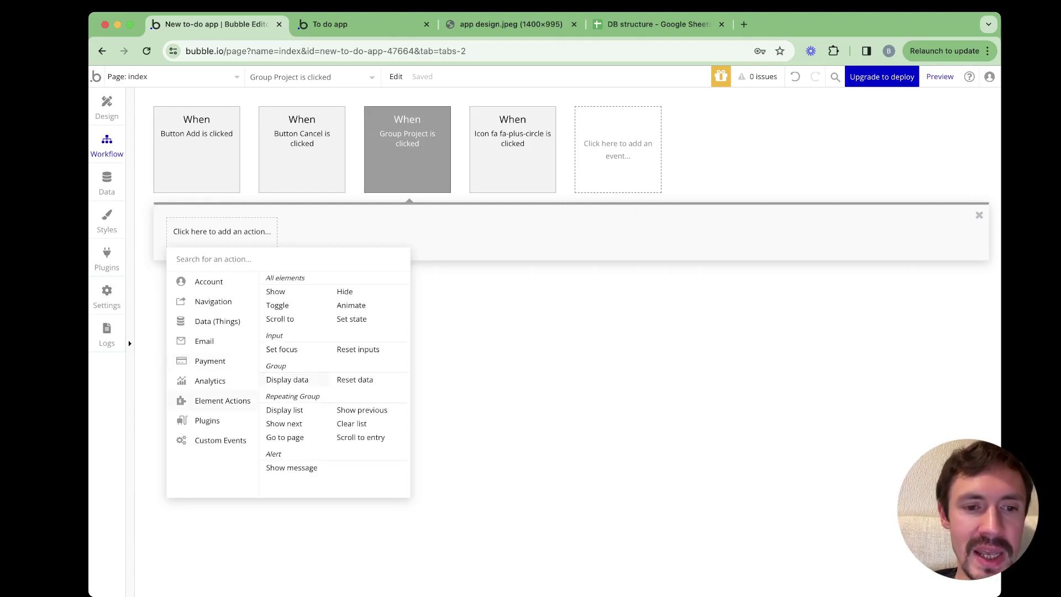
key(Return)
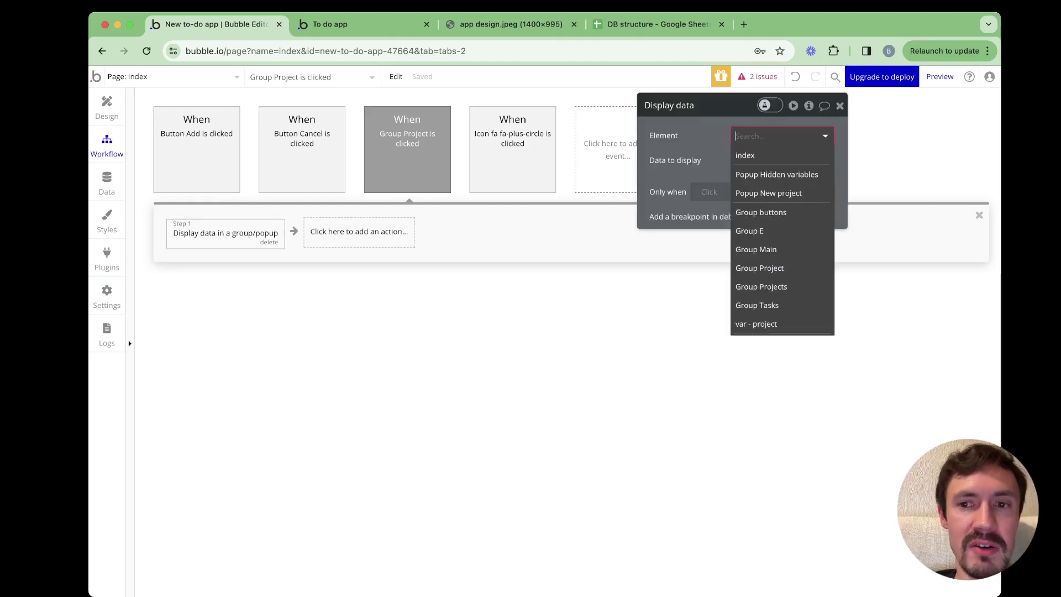
text(var)
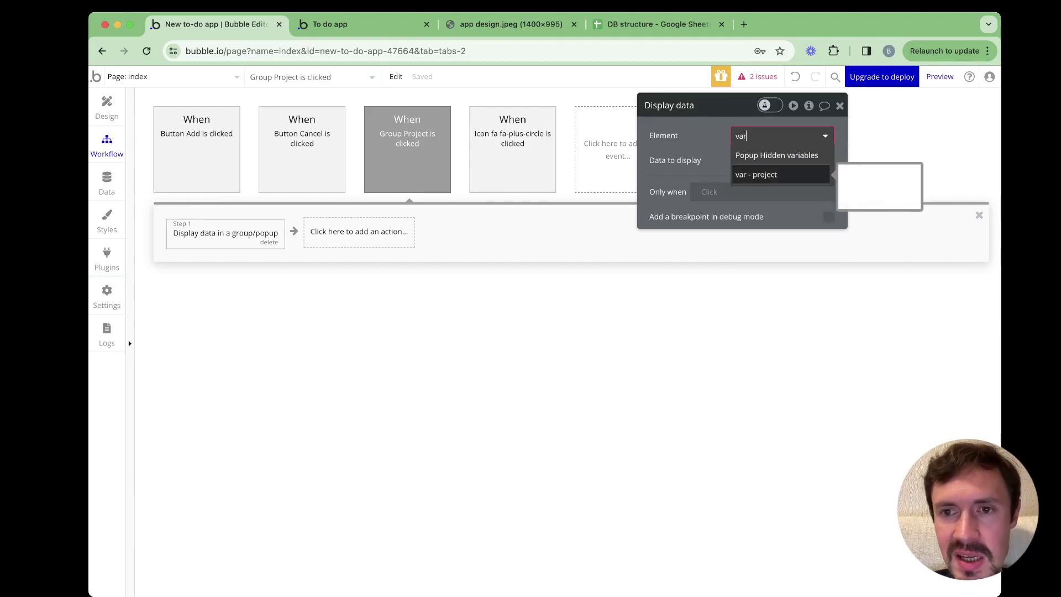
key(Return)
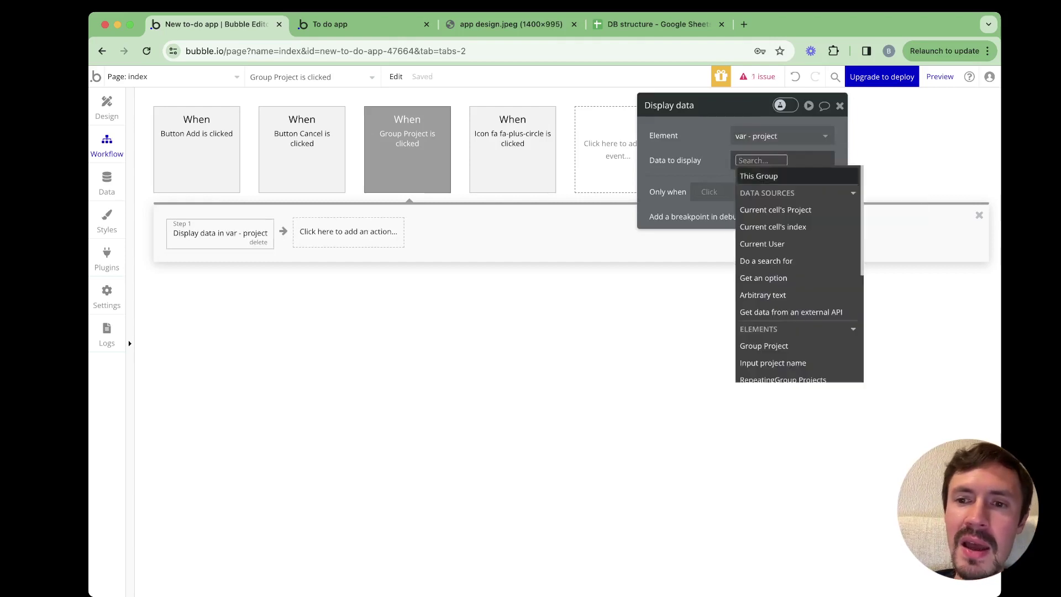
key(Down)
key(Return)
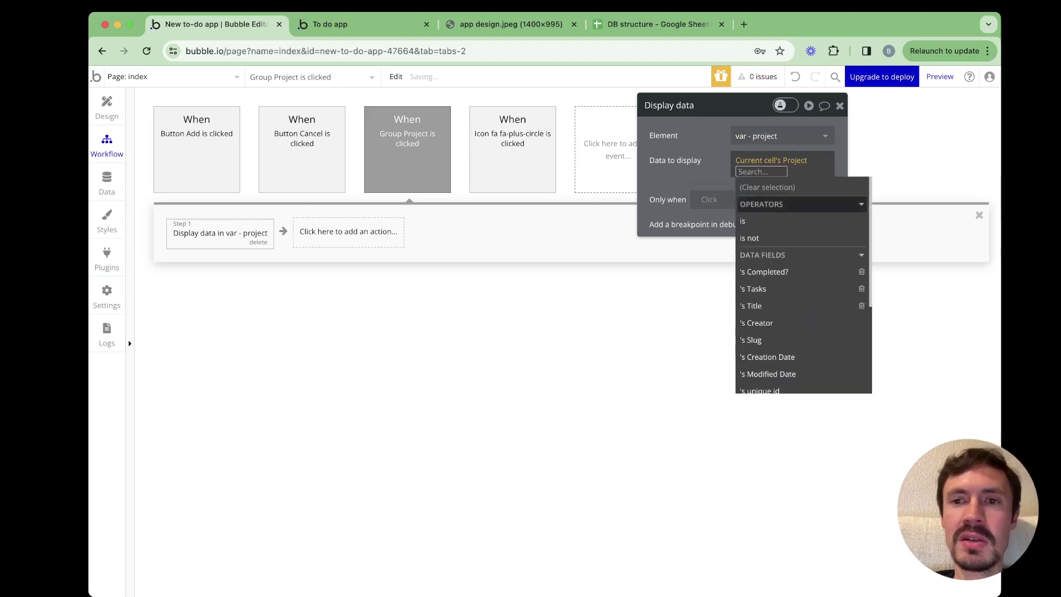
key(Escape)
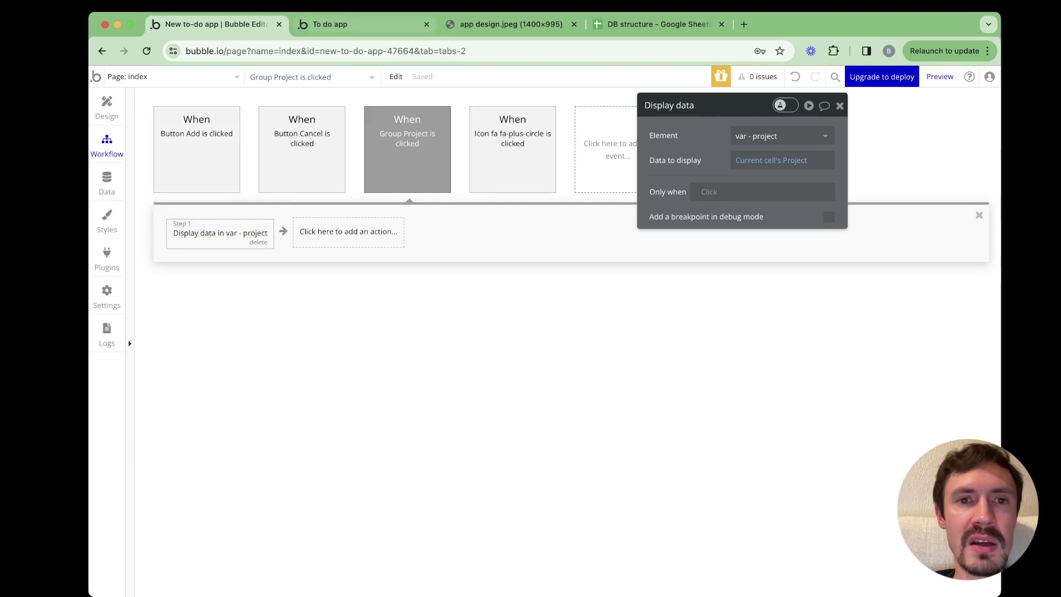
key(ctrl+Tab)
key(super+r)
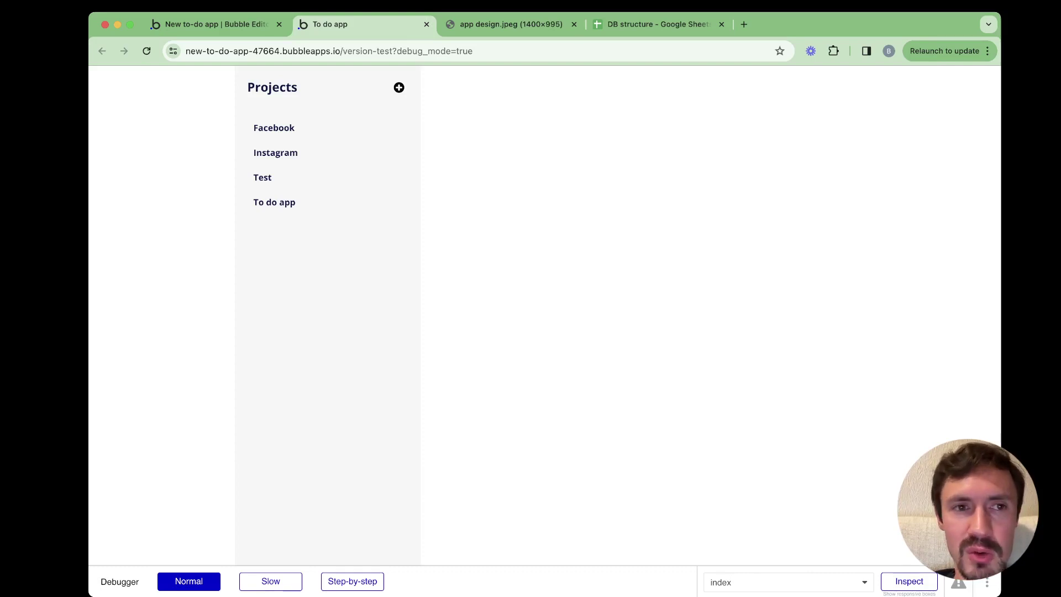
Add a Group Project condition: when var - project's Project is Current cell's Project
key(ctrl+shift+Tab)
click(106, 108)
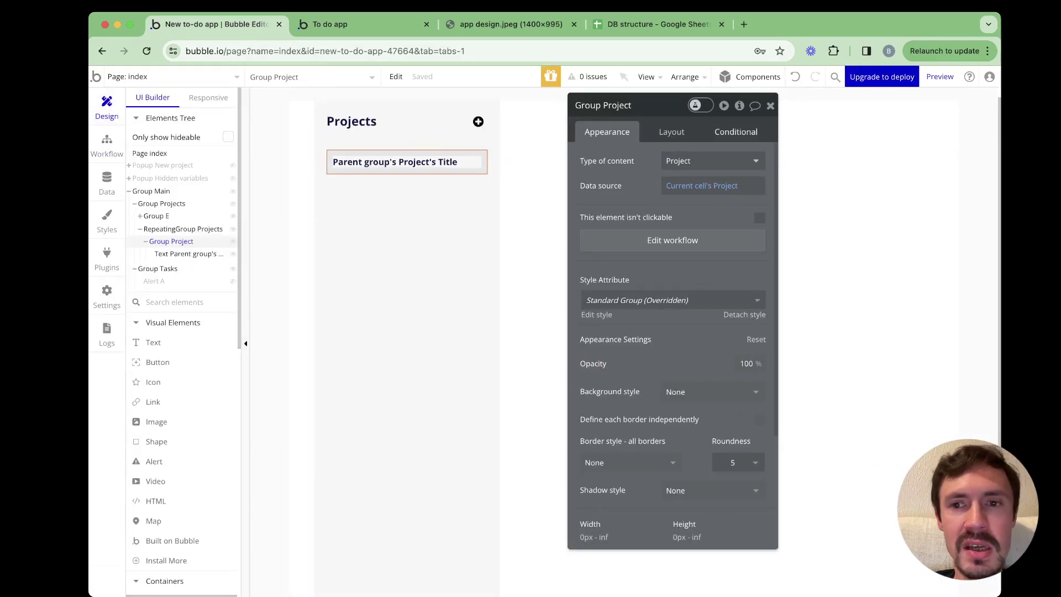
click(736, 132)
click(674, 158)
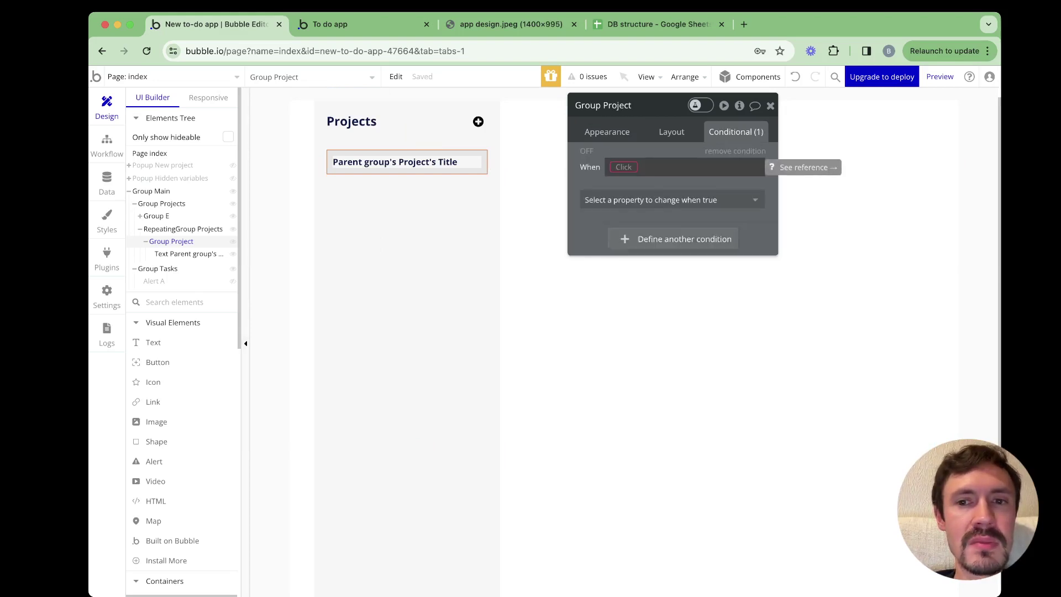
click(624, 167)
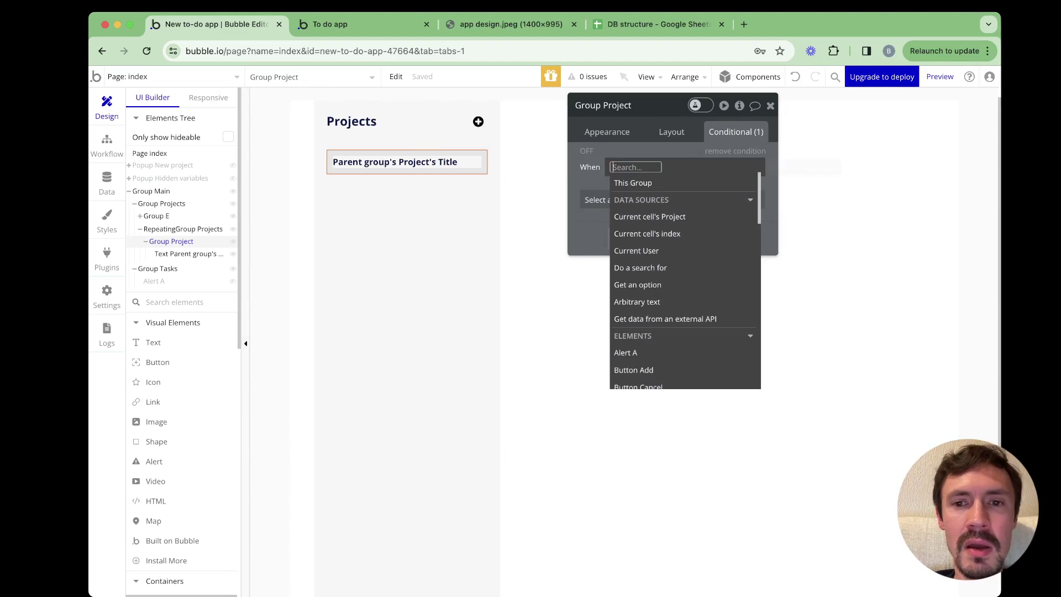
text(var)
key(Down)
key(Return)
key(Down)
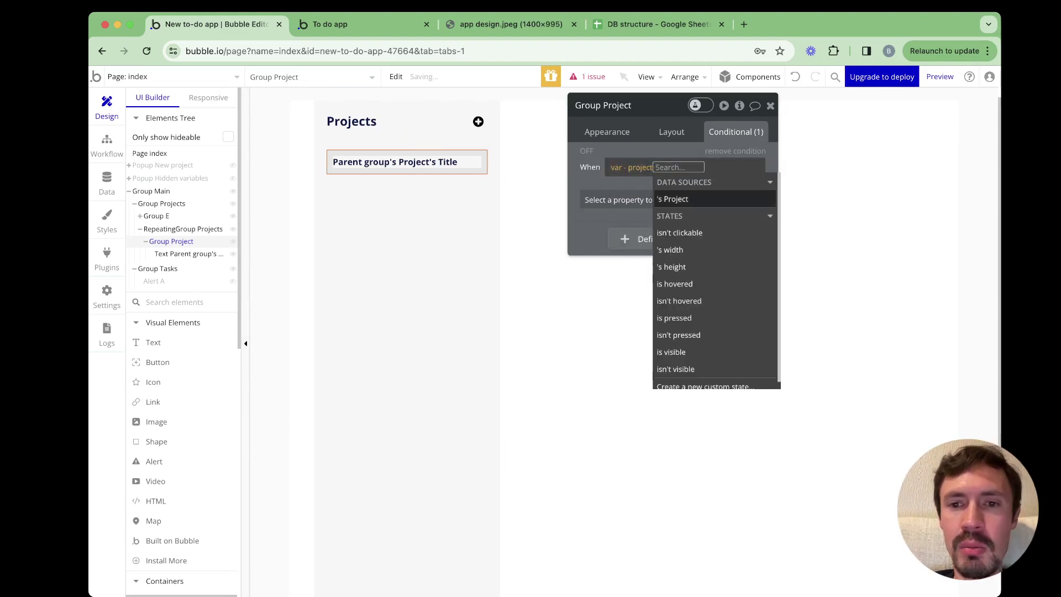
key(Return)
key(Return)
key(Down)
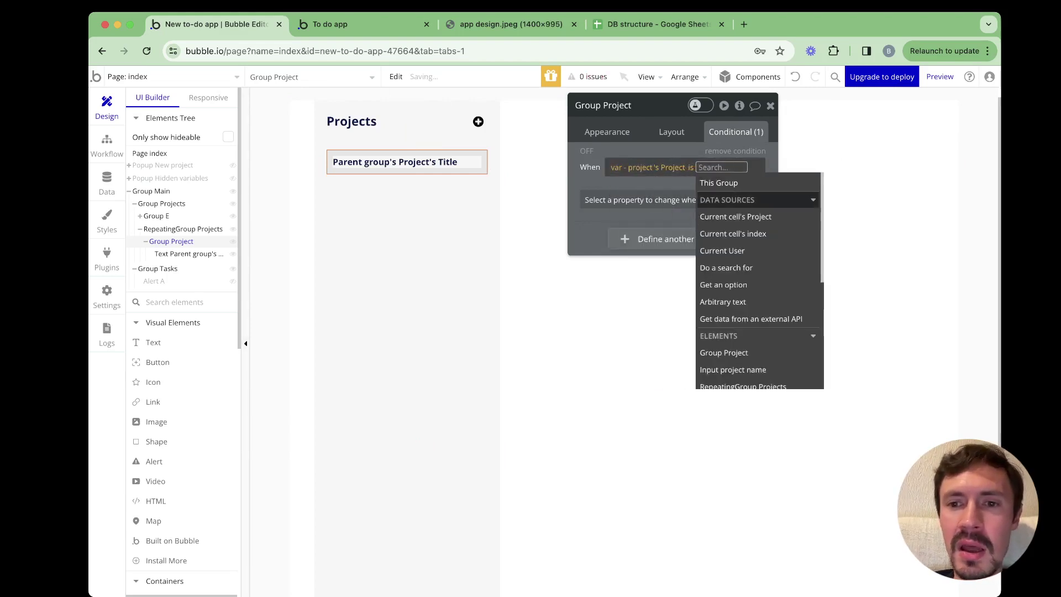
key(Down)
key(Return)
Have the condition change Background style, keeping Flat color
key(Tab)
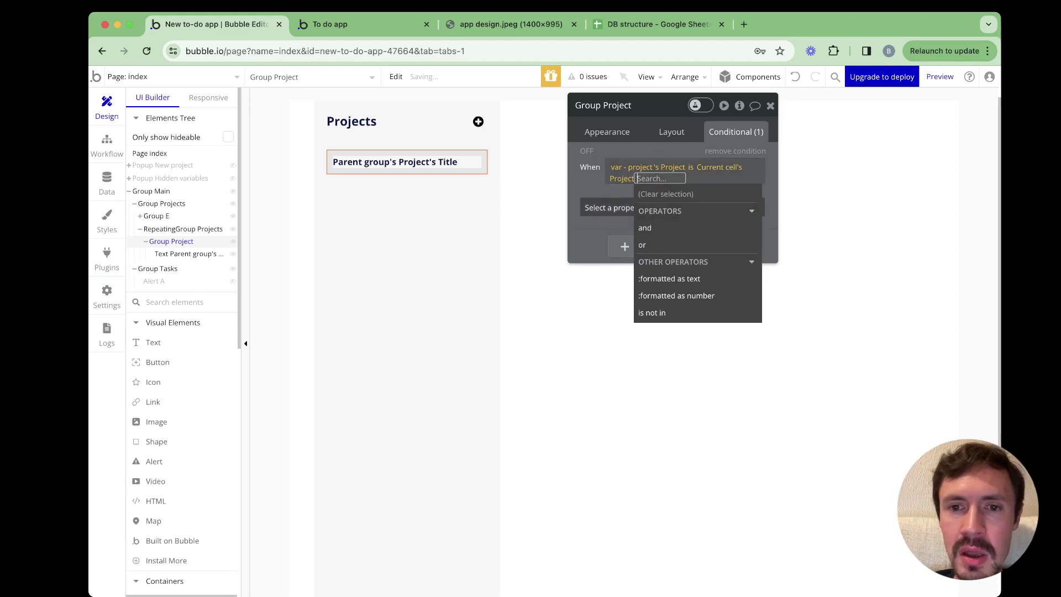
text(ba)
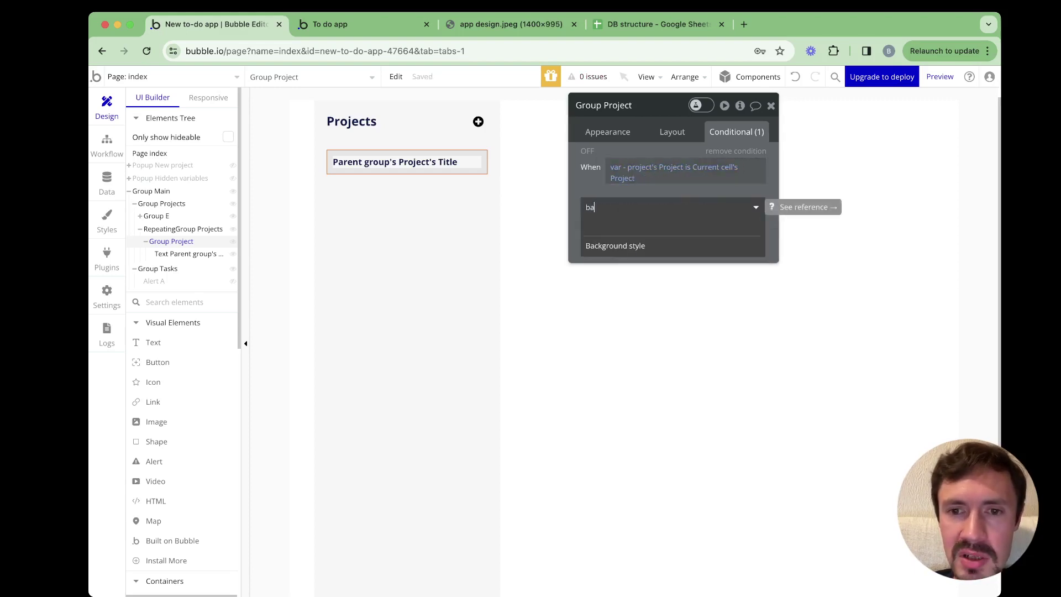
key(Down)
key(Return)
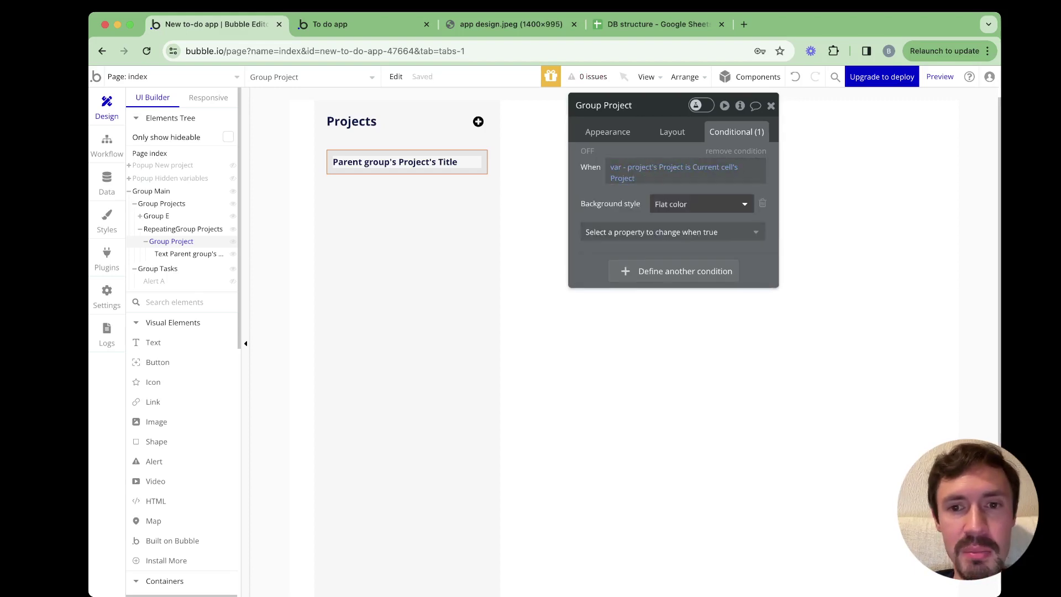
key(Return)
key(Return)
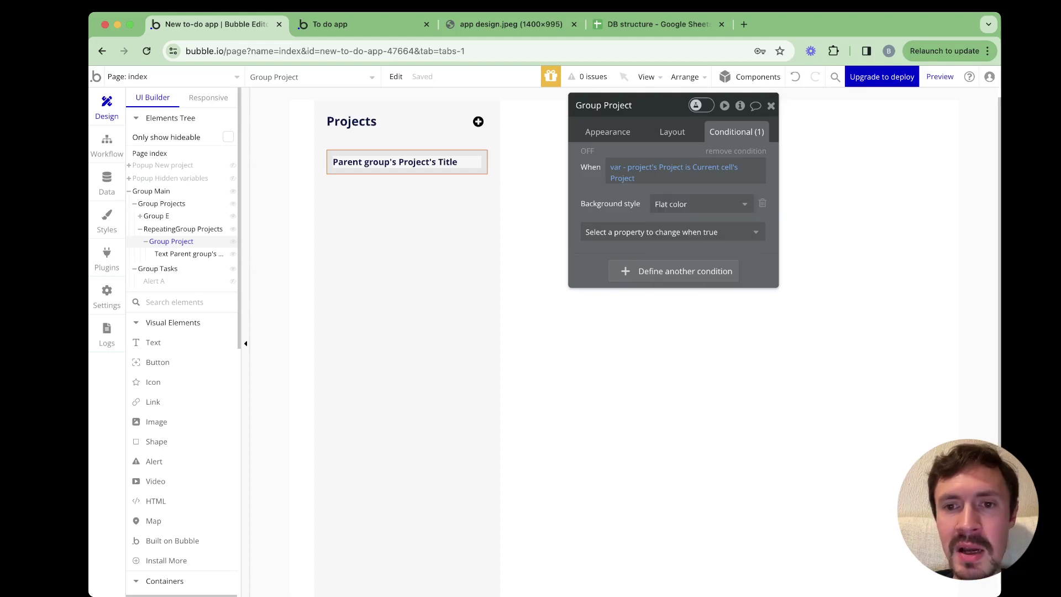
key(Tab)
Add a Background color change to the condition set to #E3E3E3
text(back)
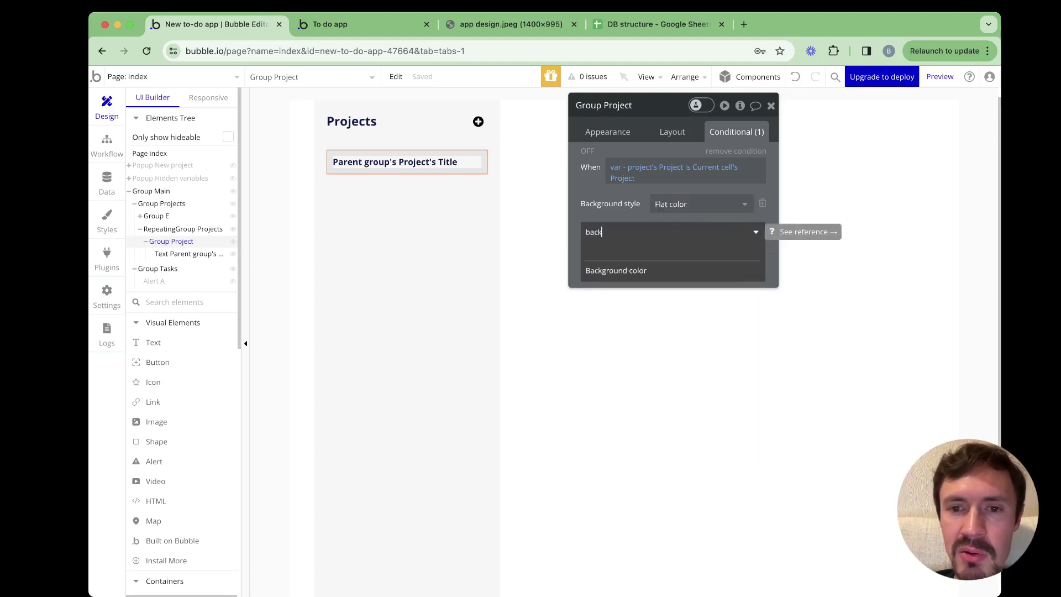
key(Down)
key(Return)
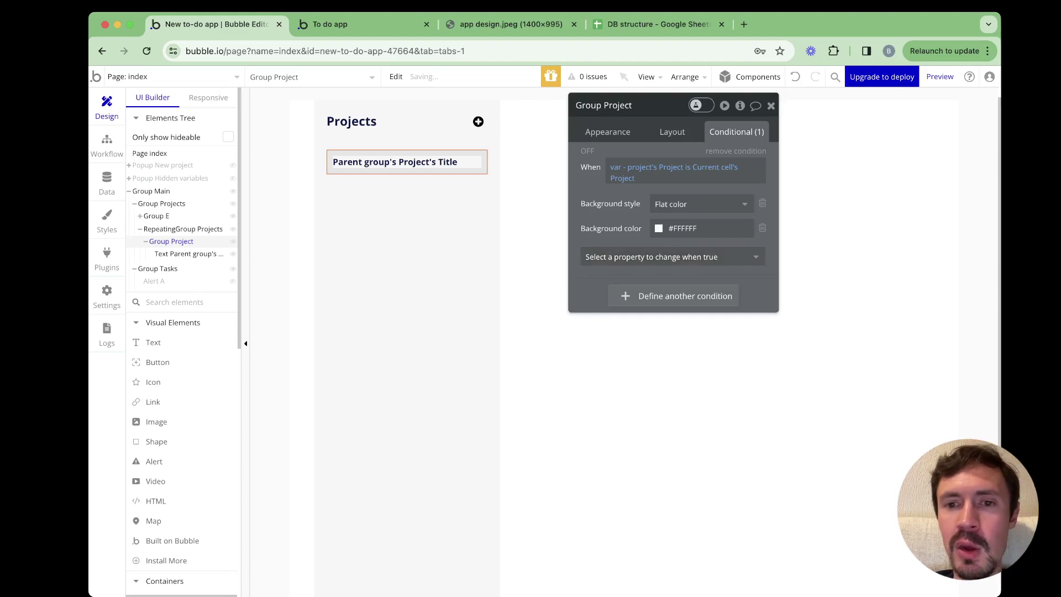
key(Tab)
key(super+a)
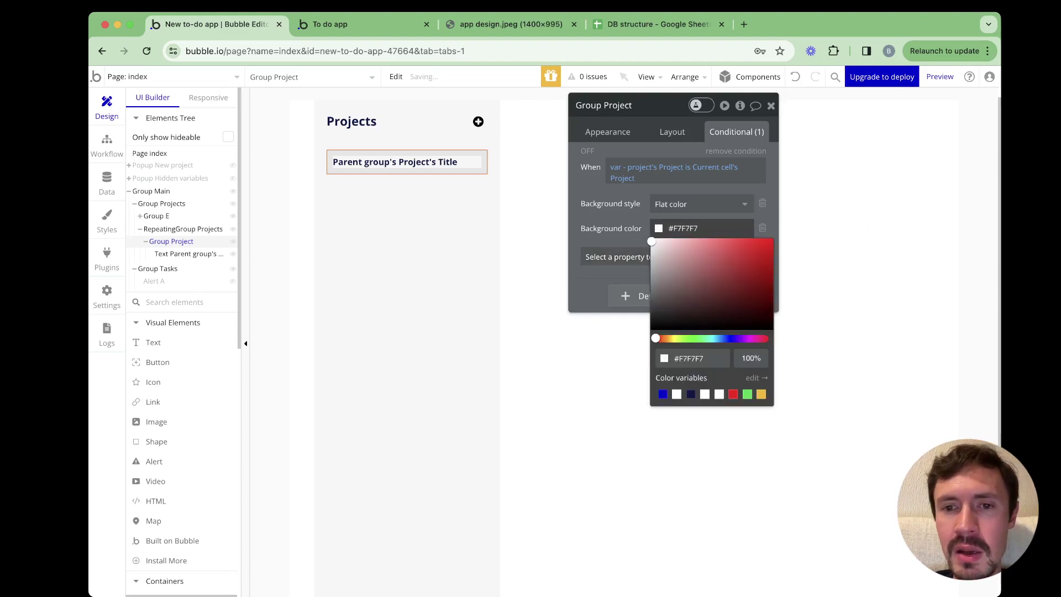
text(E9E9E9)
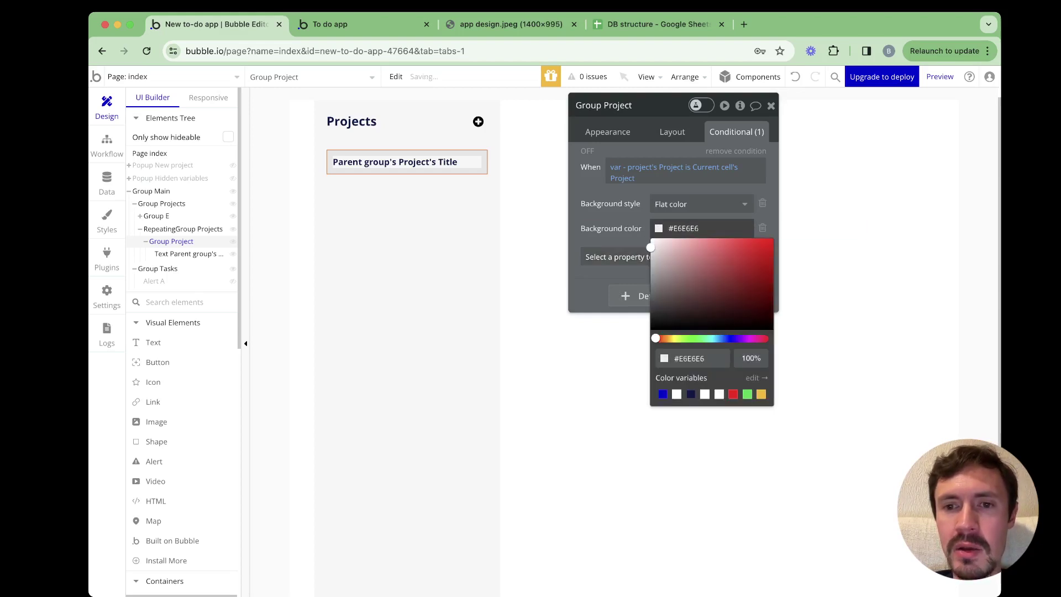
key(super+a)
text(E3E3E3)
key(Escape)
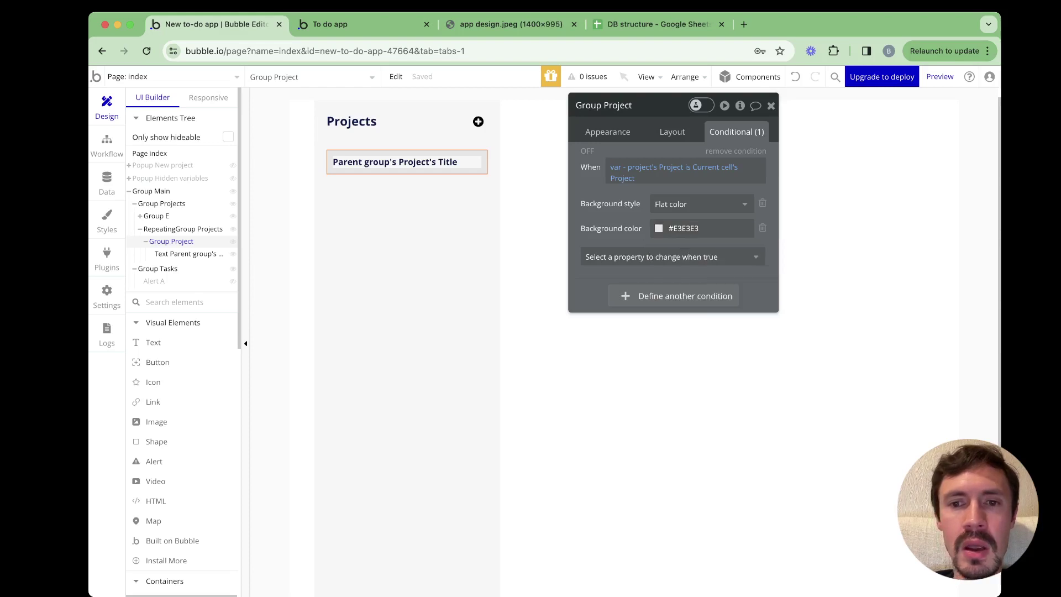
click(354, 25)
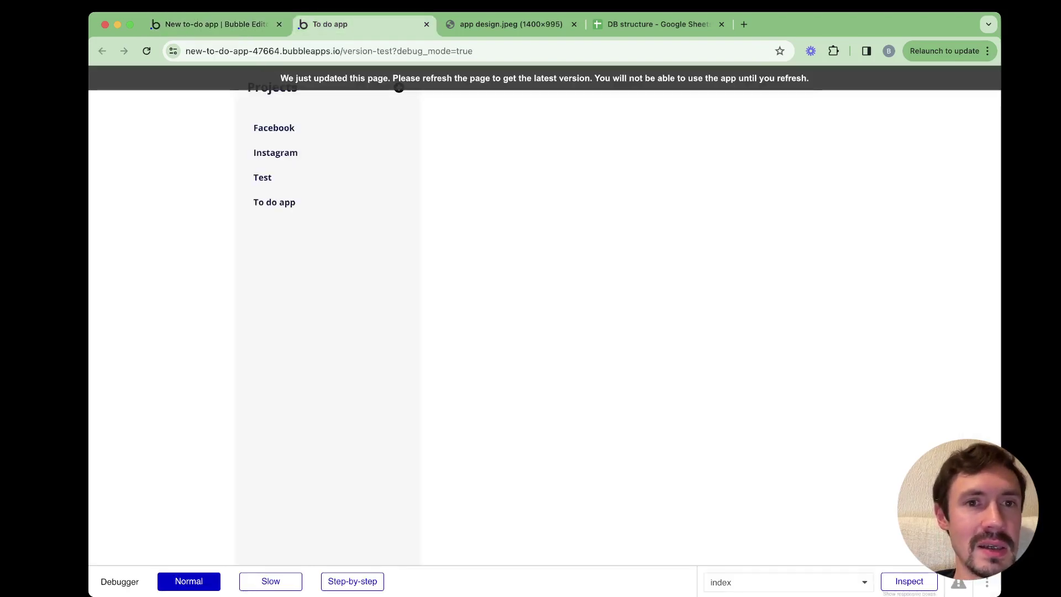
Reload the preview to see the clicked Facebook project turn grey, then return to the editor
key(super+r)
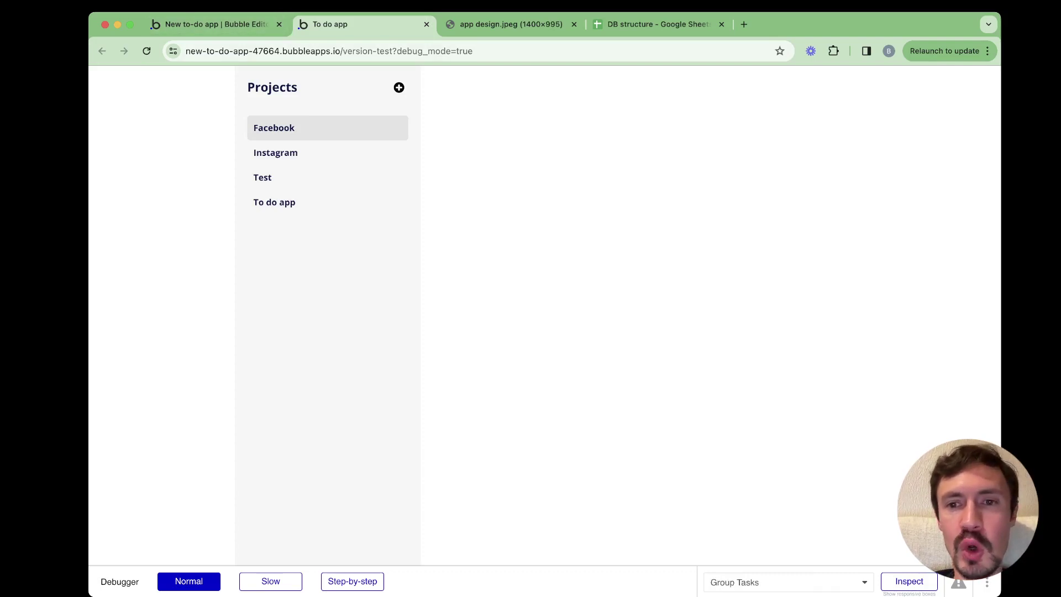
key(ctrl+shift+Tab)
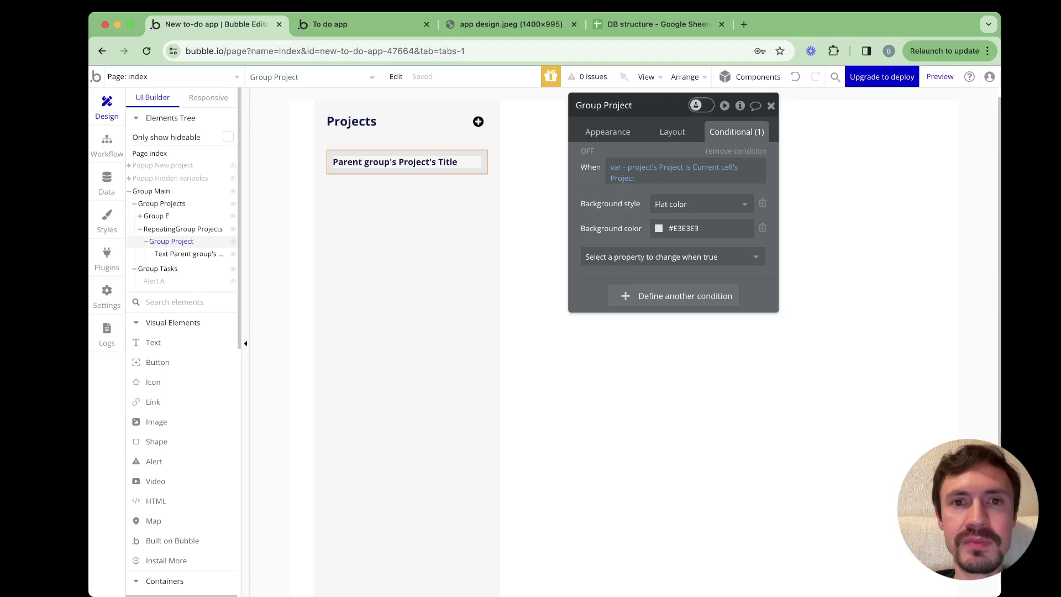
Check the design mockup, then back in the editor close Group Project's conditional settings
key(super+3)
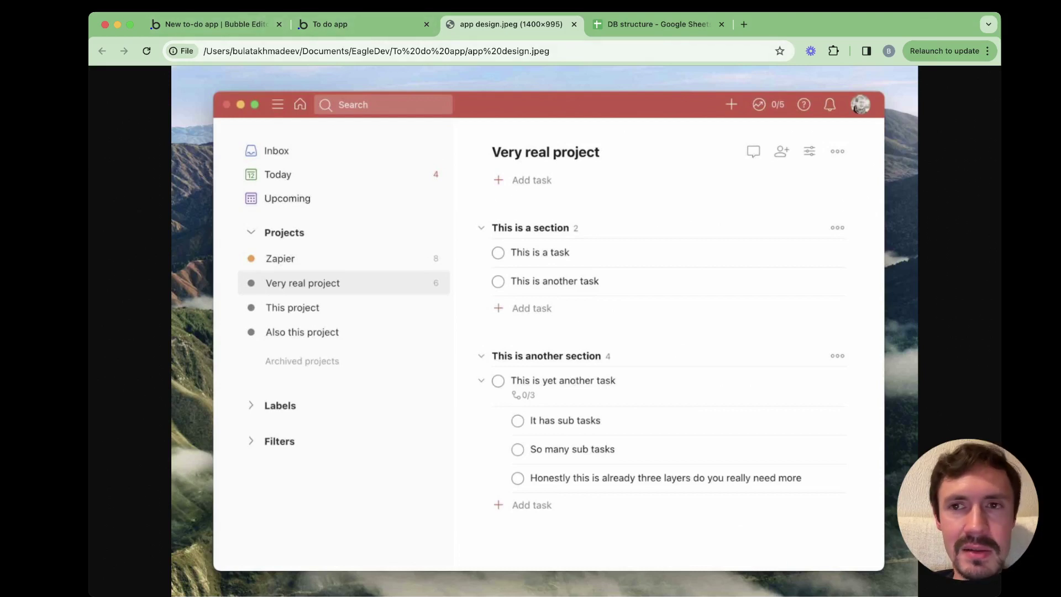
click(210, 24)
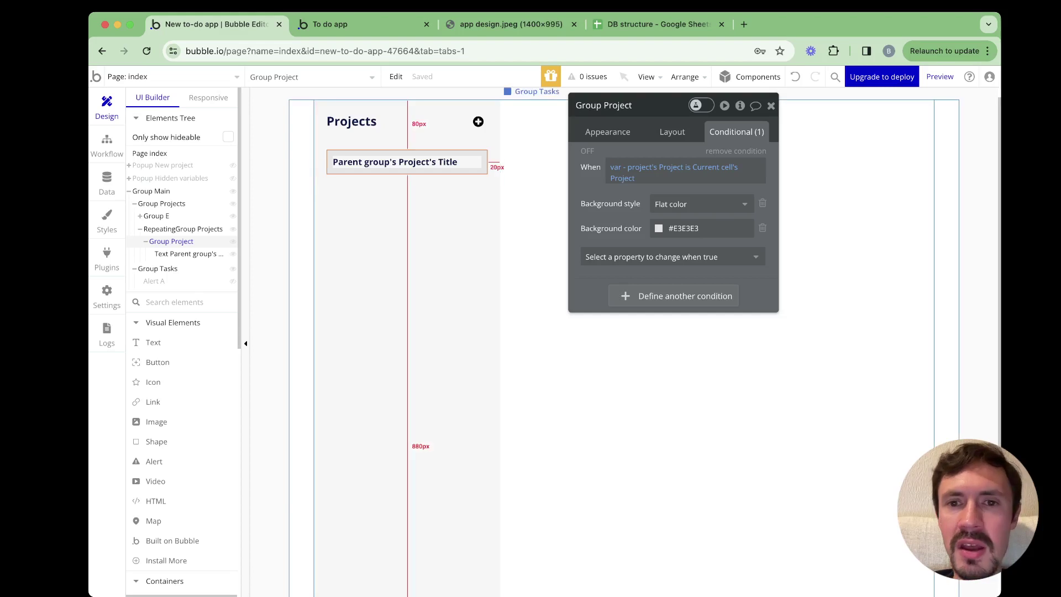
click(771, 106)
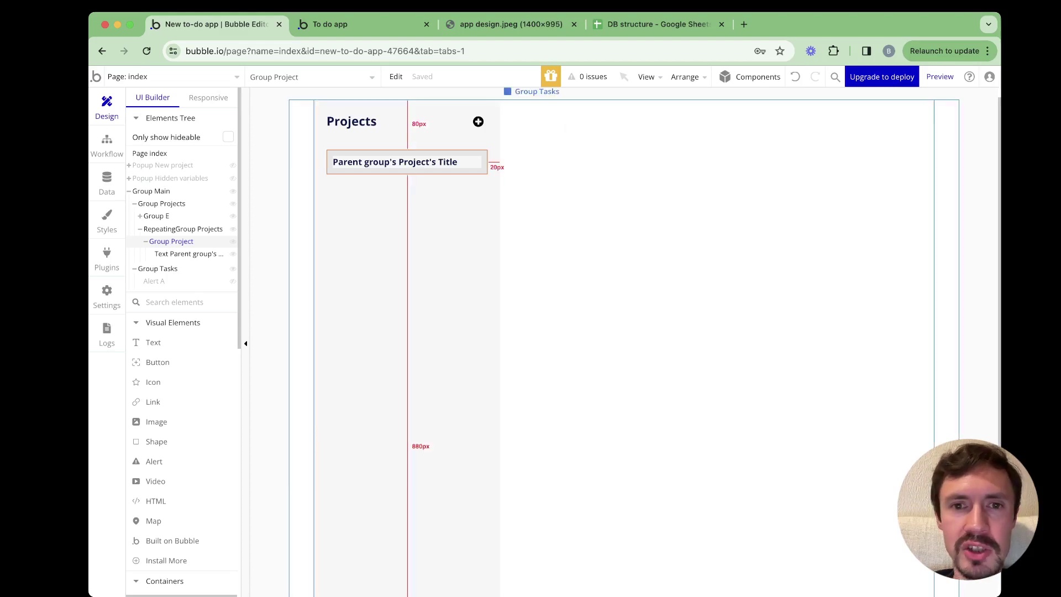
Move Alert A out of Group Main to page level, keeping it positioned at the top
click(770, 144)
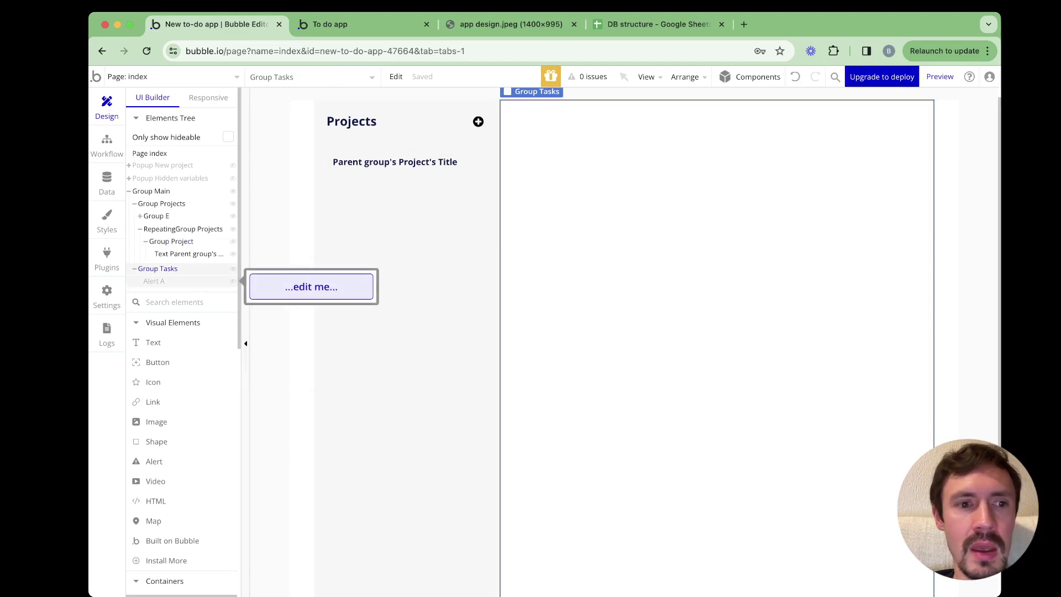
click(155, 281)
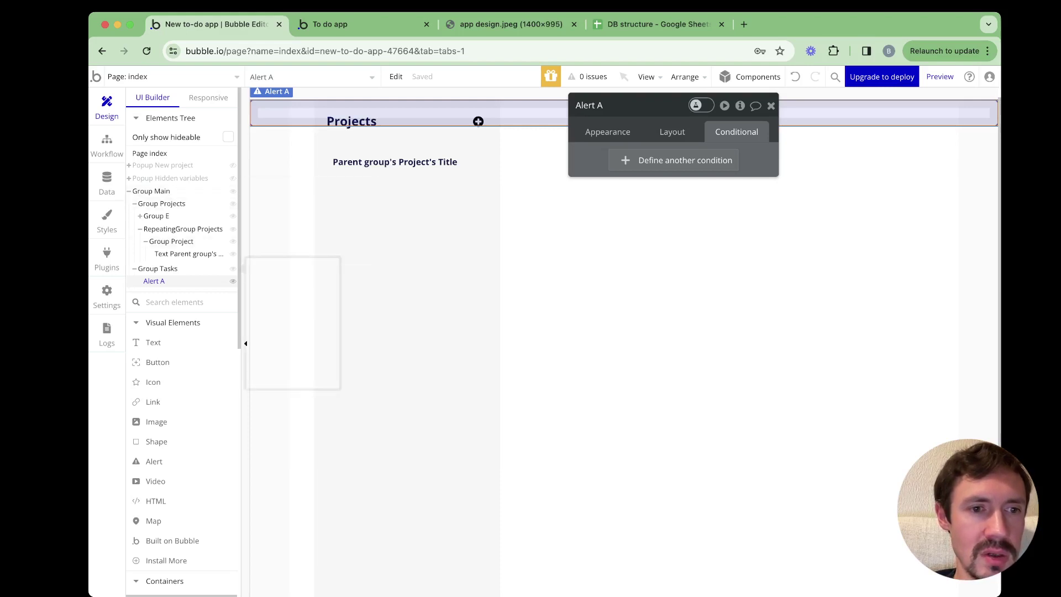
click(608, 132)
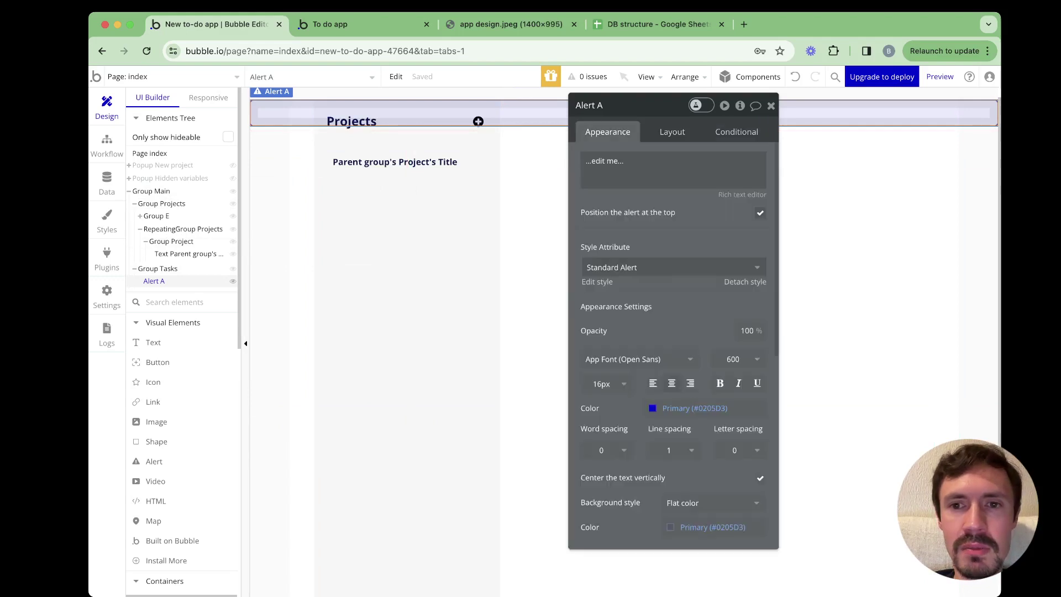
click(761, 213)
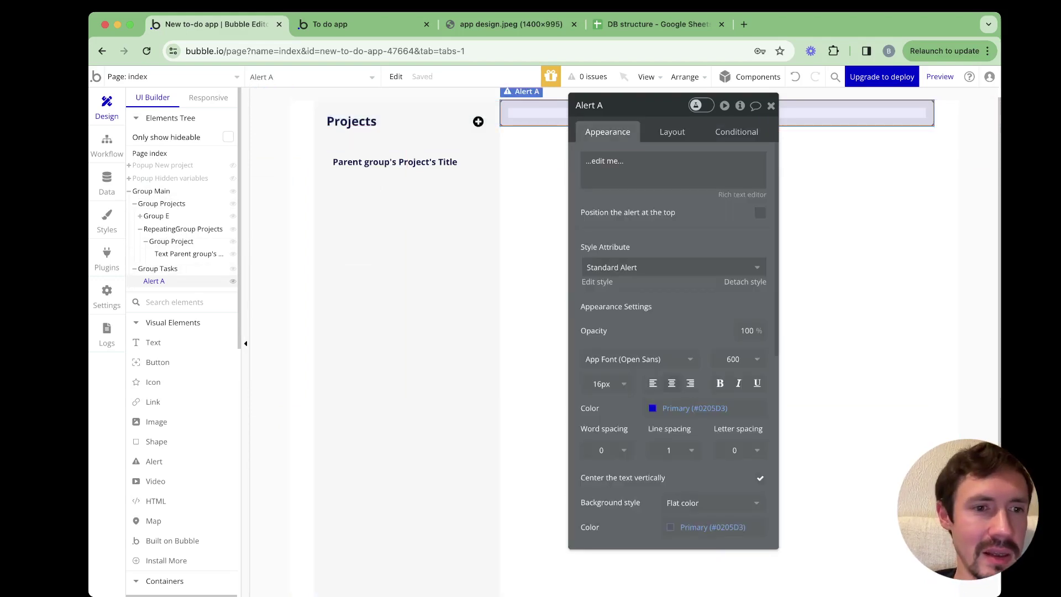
drag(154, 280, 149, 189)
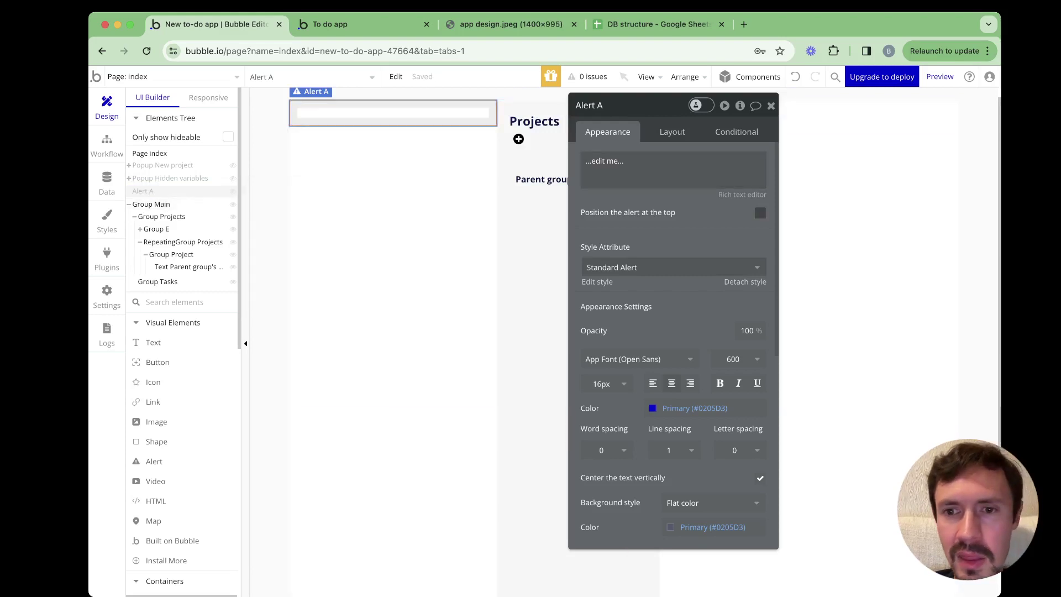
click(760, 213)
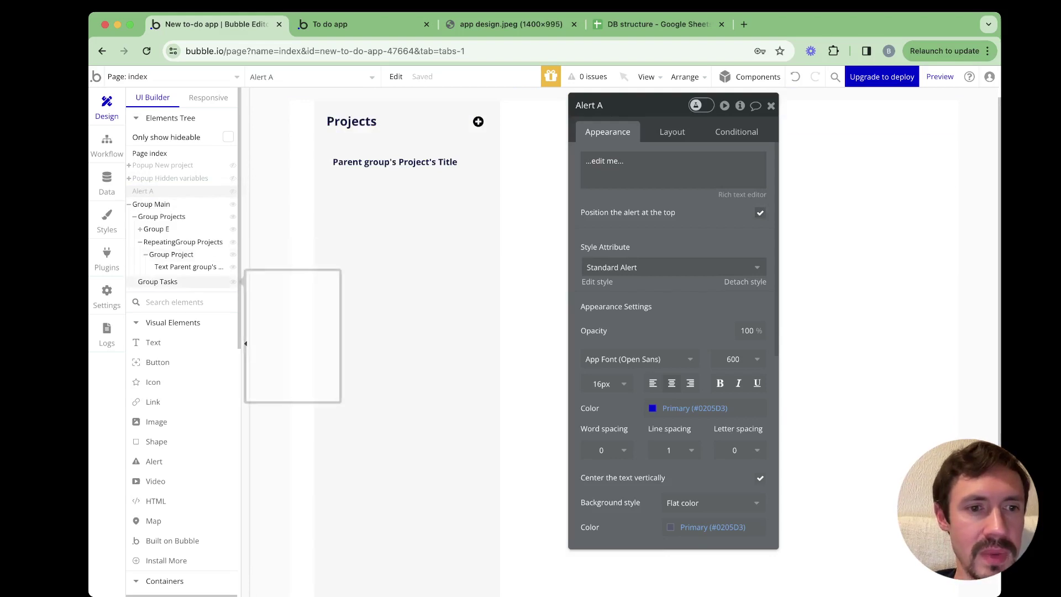
Collapse Group Projects in the Elements Tree and select Group Tasks
click(157, 281)
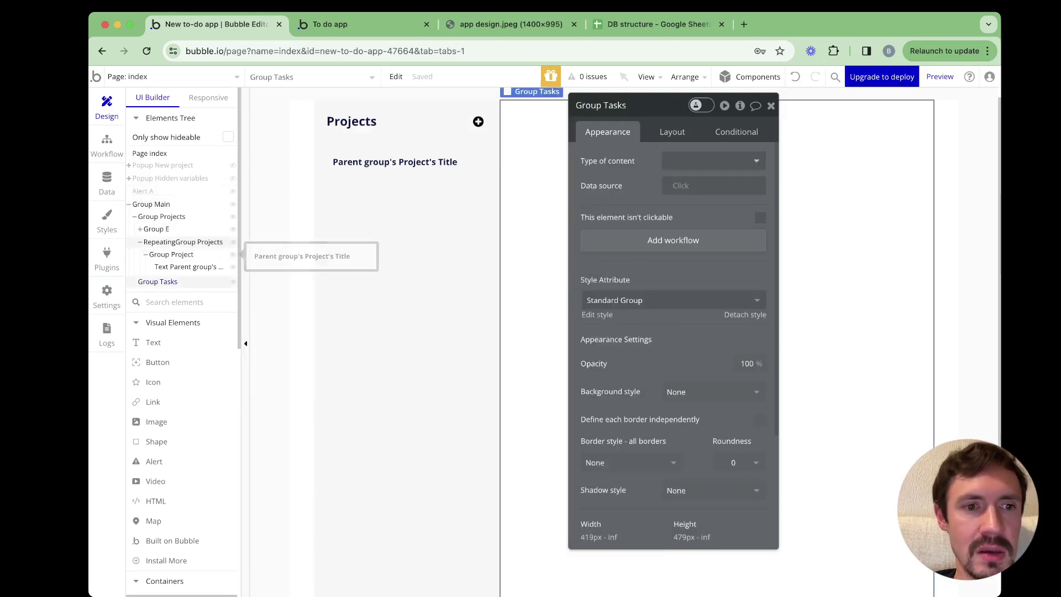
click(183, 241)
click(135, 217)
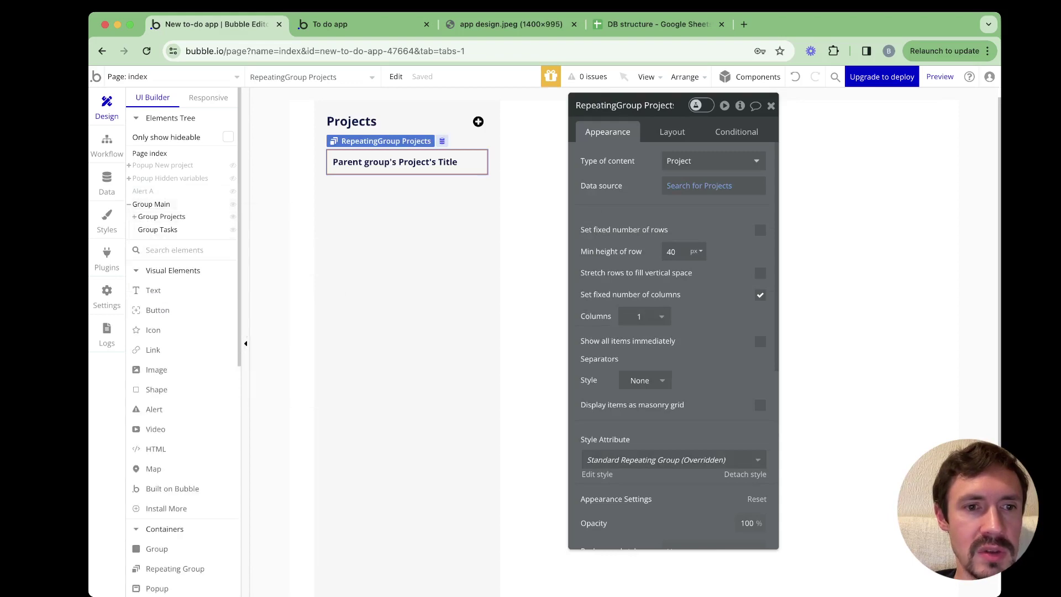
click(158, 229)
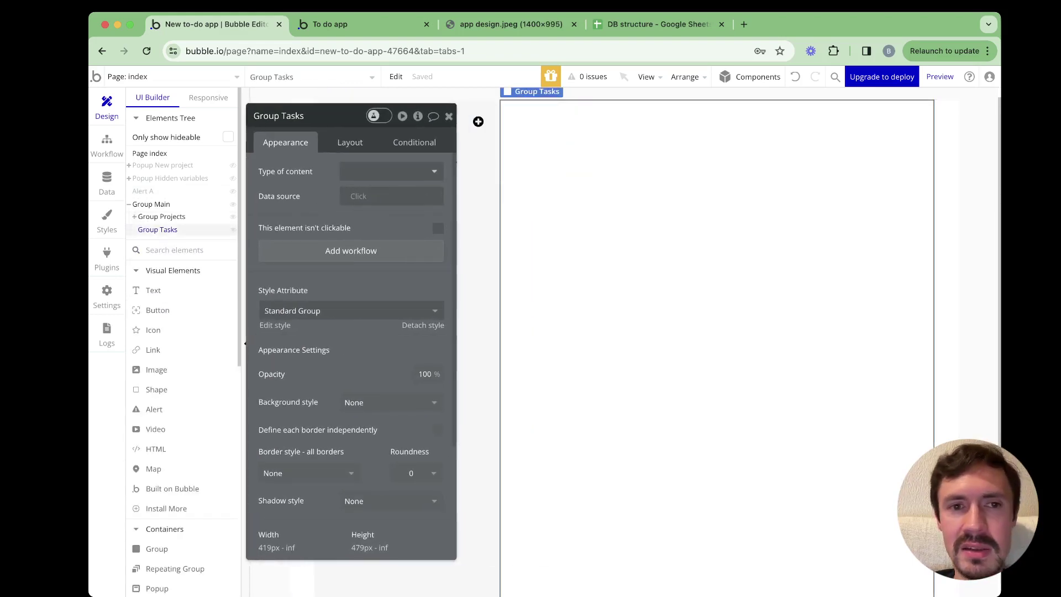
Give Group Tasks 40 px padding on all four sides
click(350, 129)
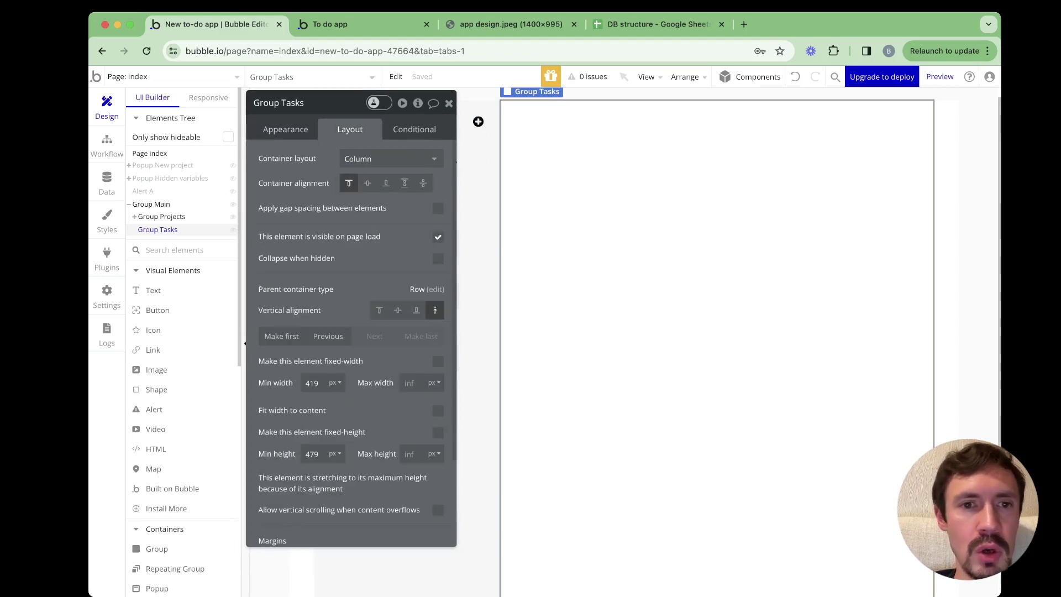
scroll(352, 308, down, 5)
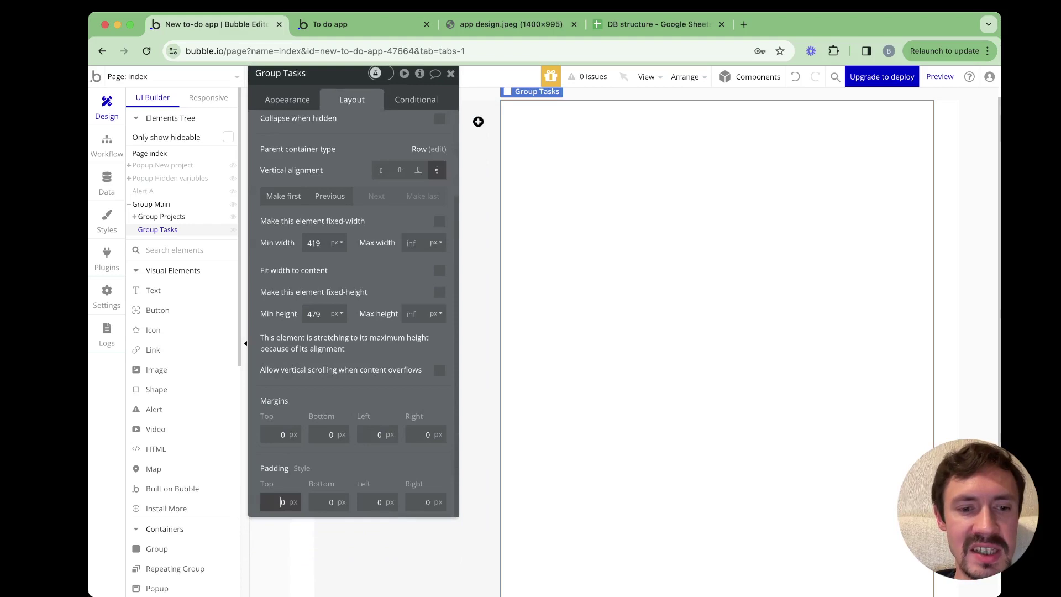
text(4)
key(Tab)
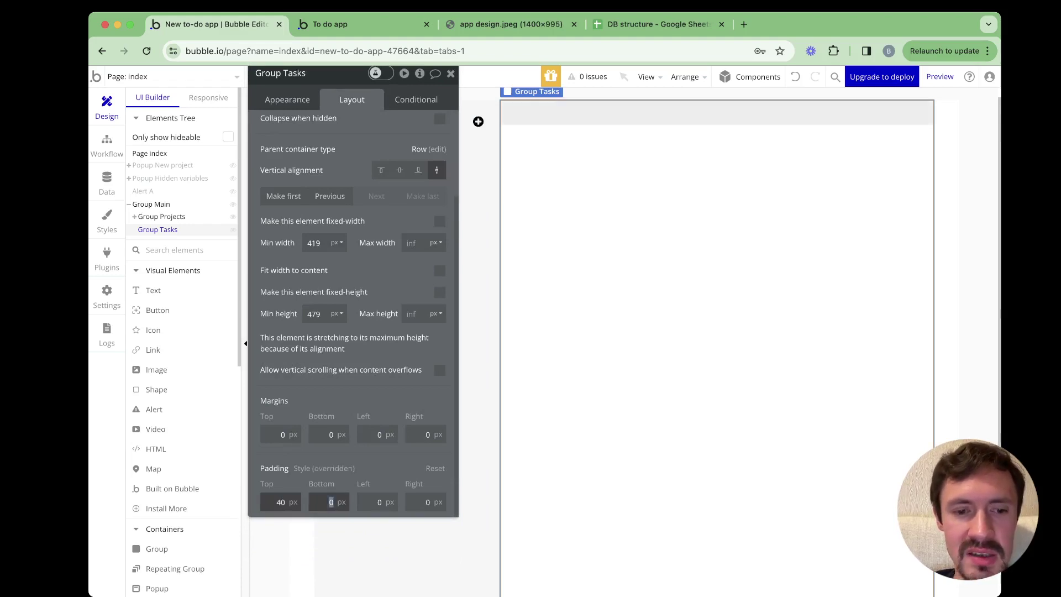
text(40)
key(Tab)
text(40)
key(Tab)
text(40)
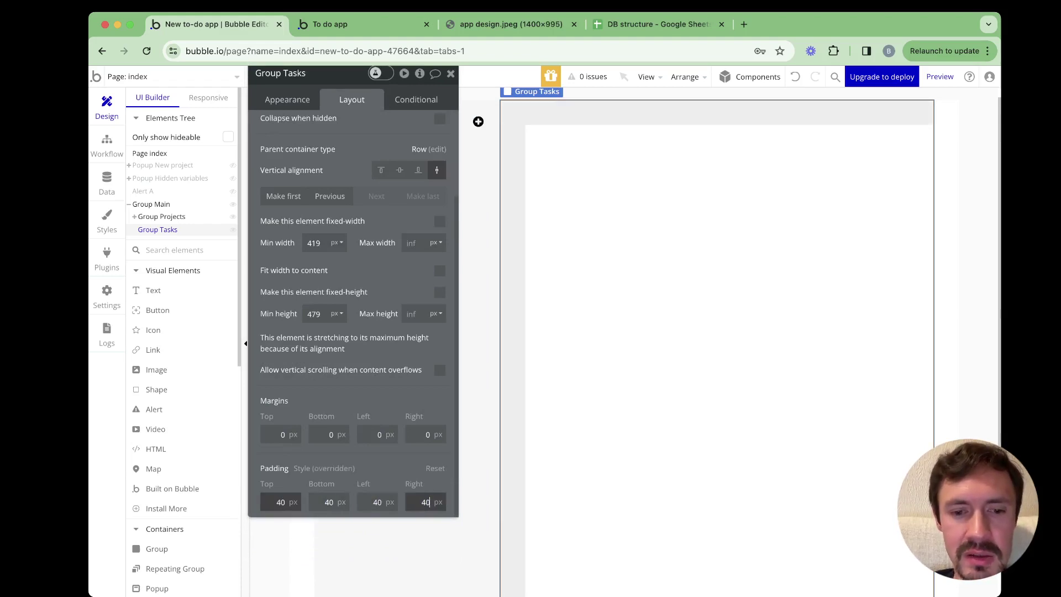
key(Return)
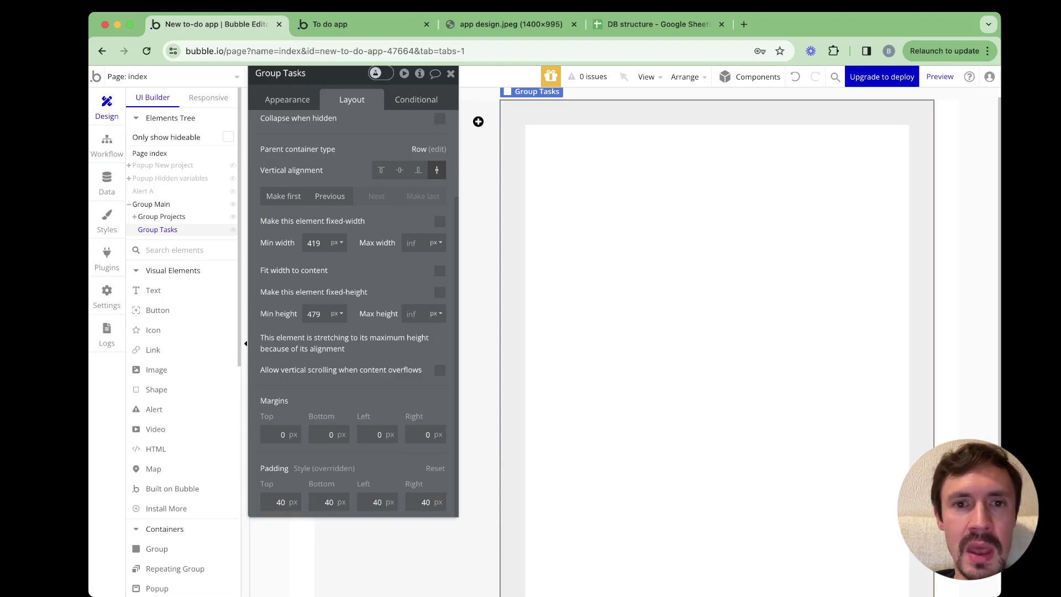
Paste a copy of the Projects heading into Group Tasks and style it Heading 4
click(478, 122)
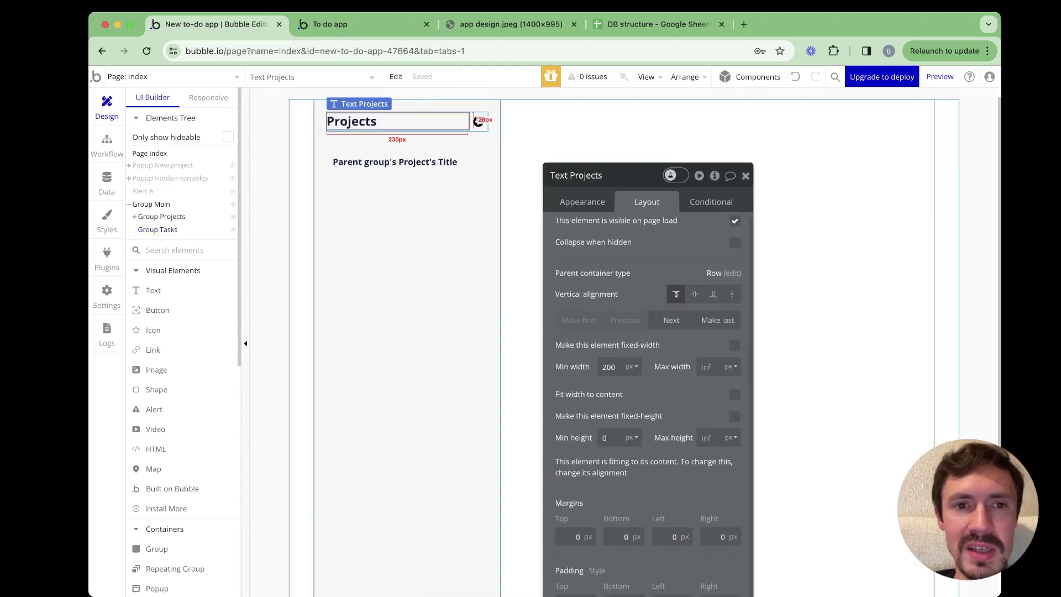
right_click(478, 122)
click(555, 158)
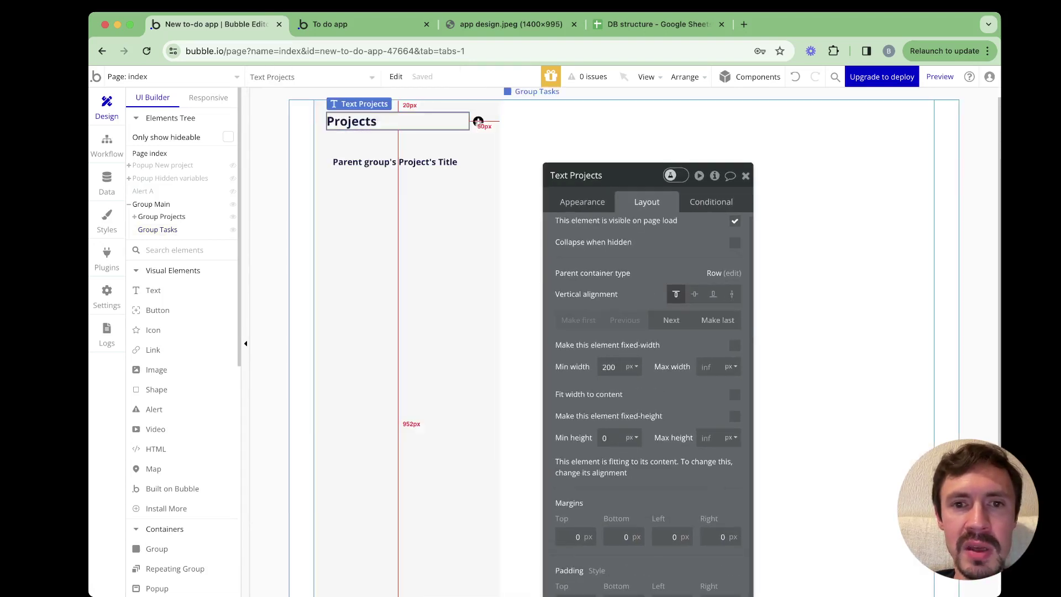
click(554, 158)
right_click(554, 158)
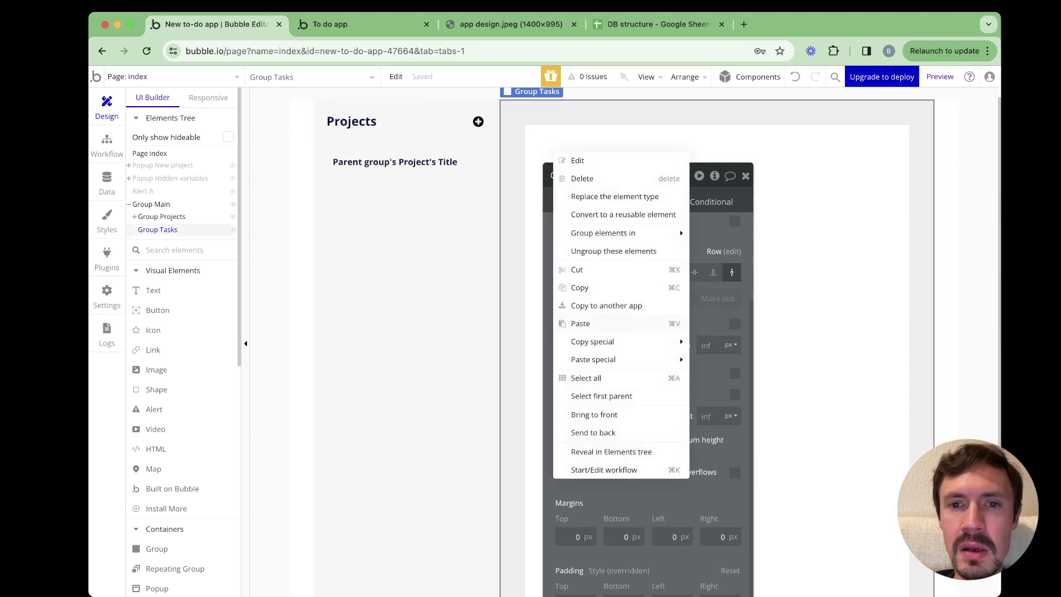
click(581, 323)
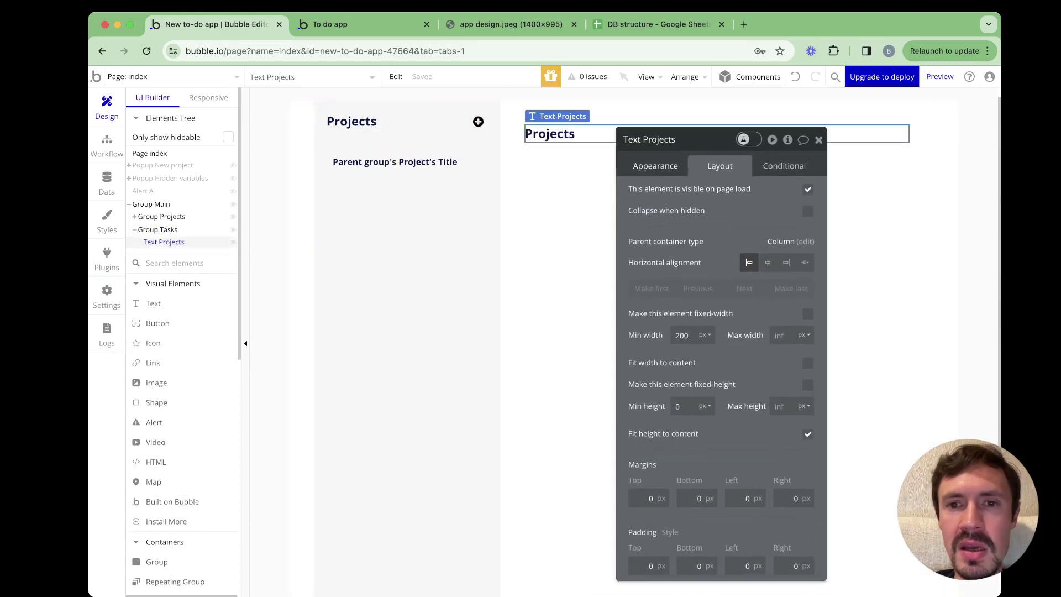
key(super+2)
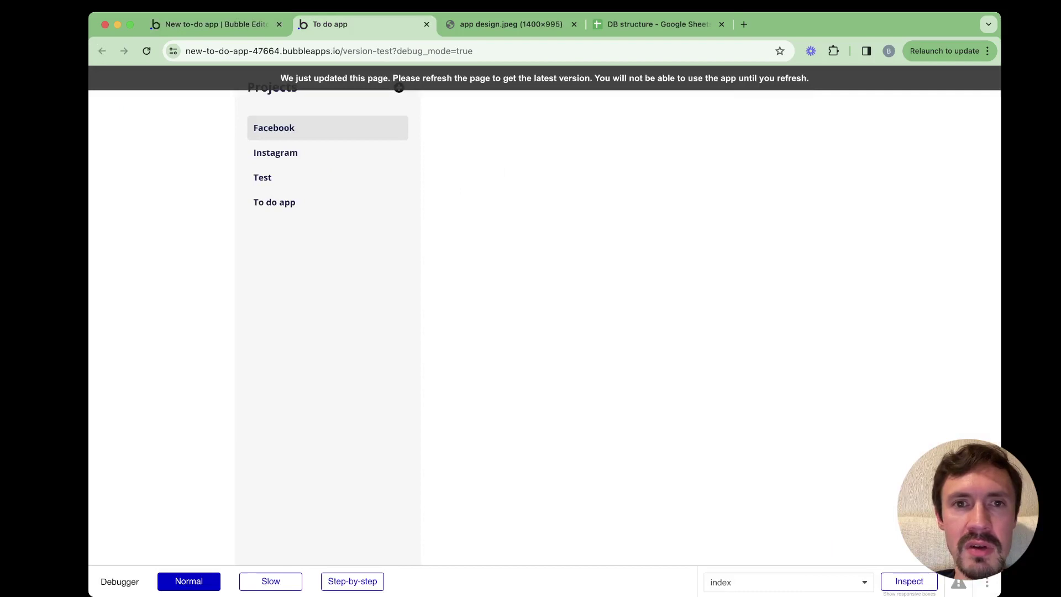
key(super+3)
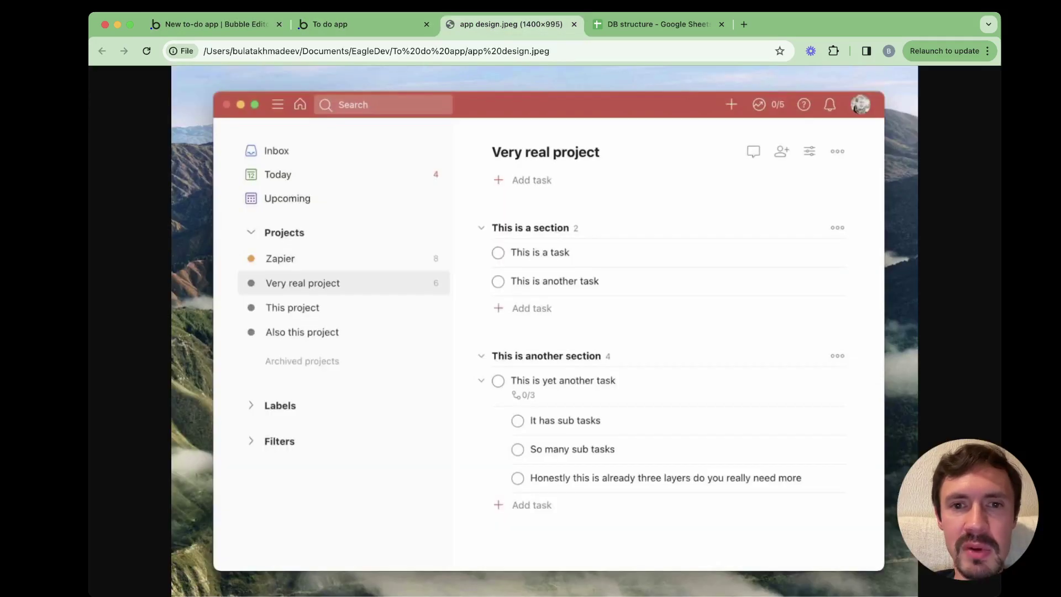
key(super+1)
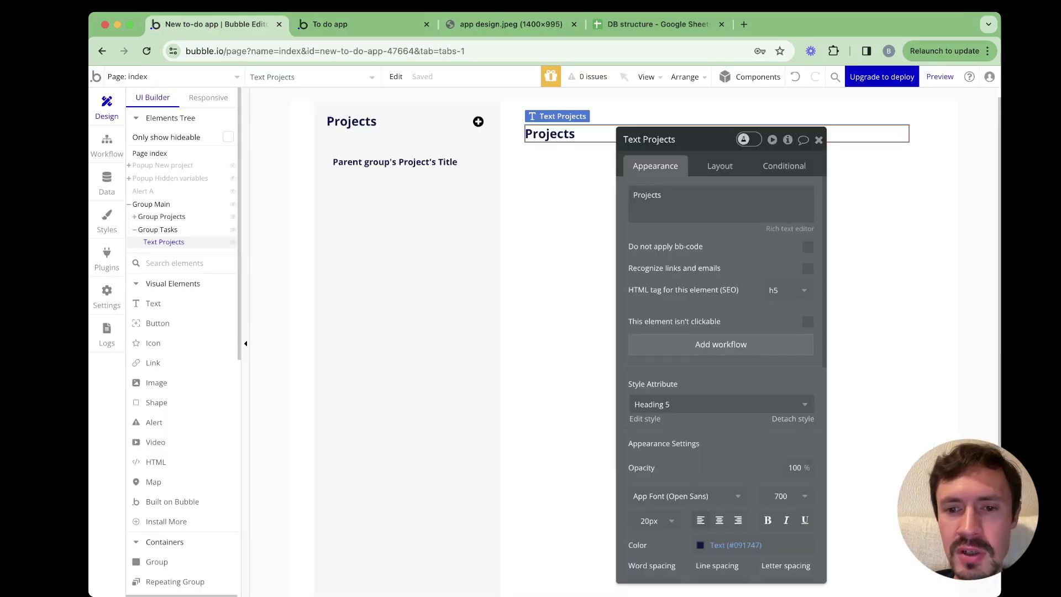
click(718, 352)
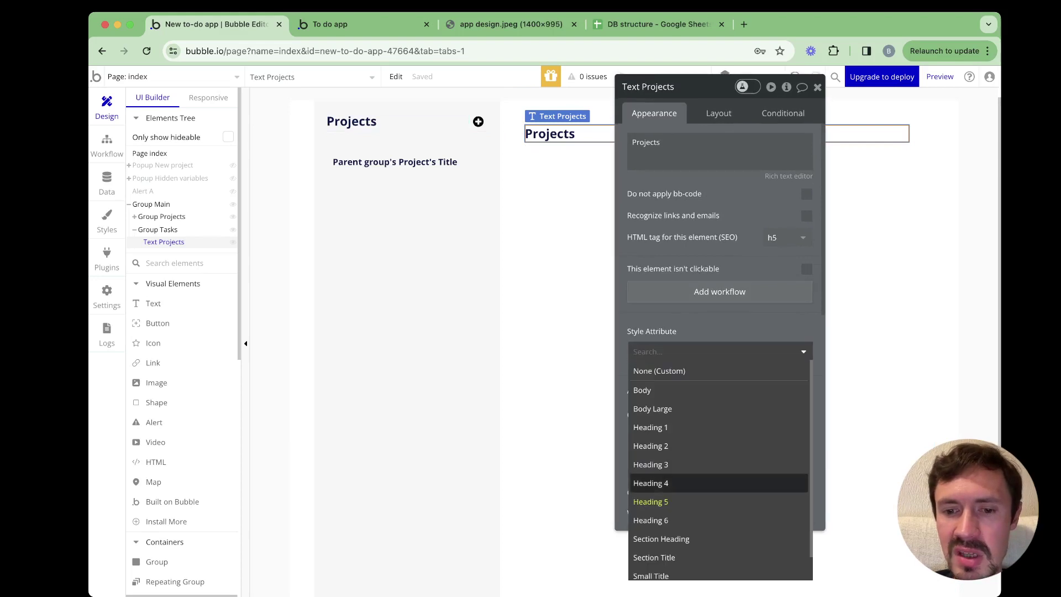
click(651, 483)
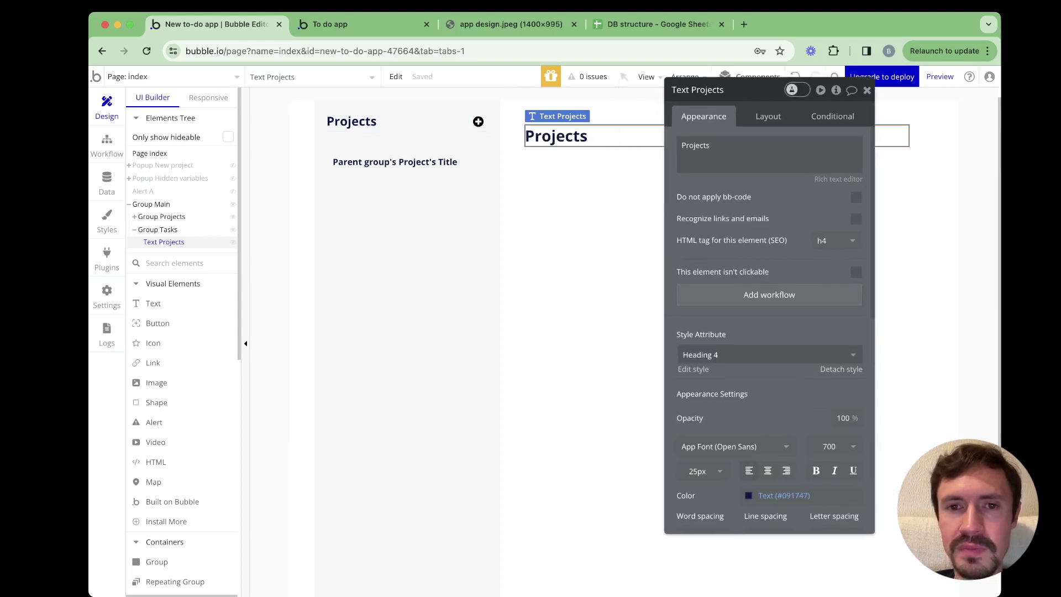
click(586, 233)
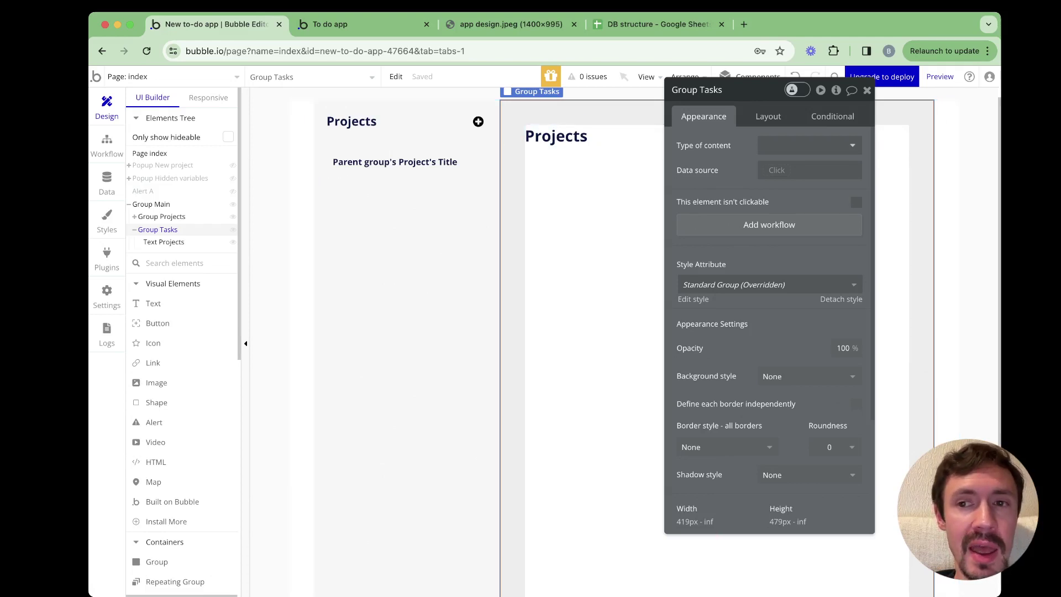
Set Group Tasks to content type Project with data source var - project
click(809, 146)
text(pr)
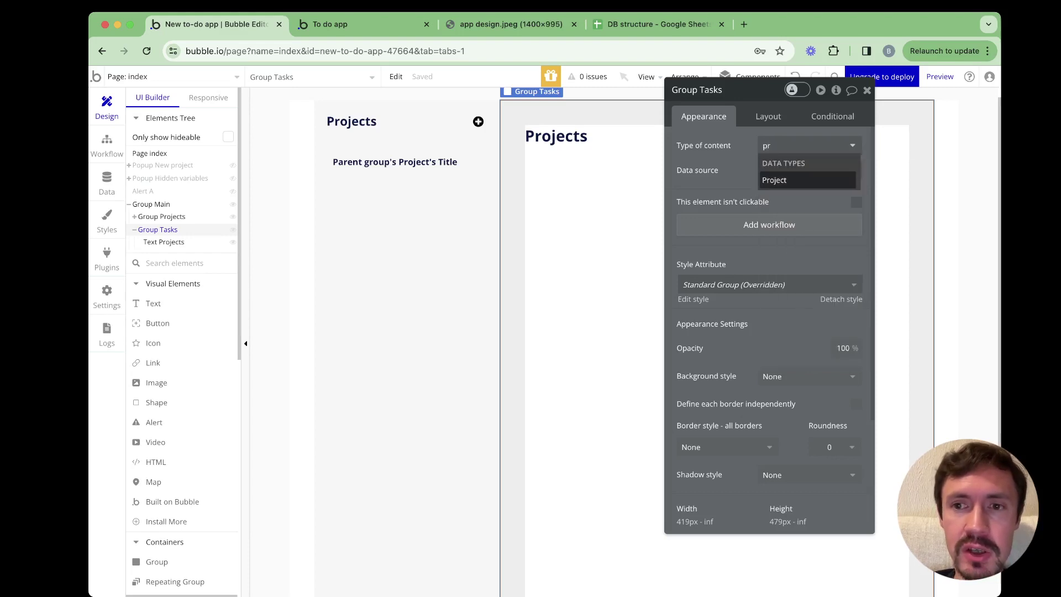
key(Return)
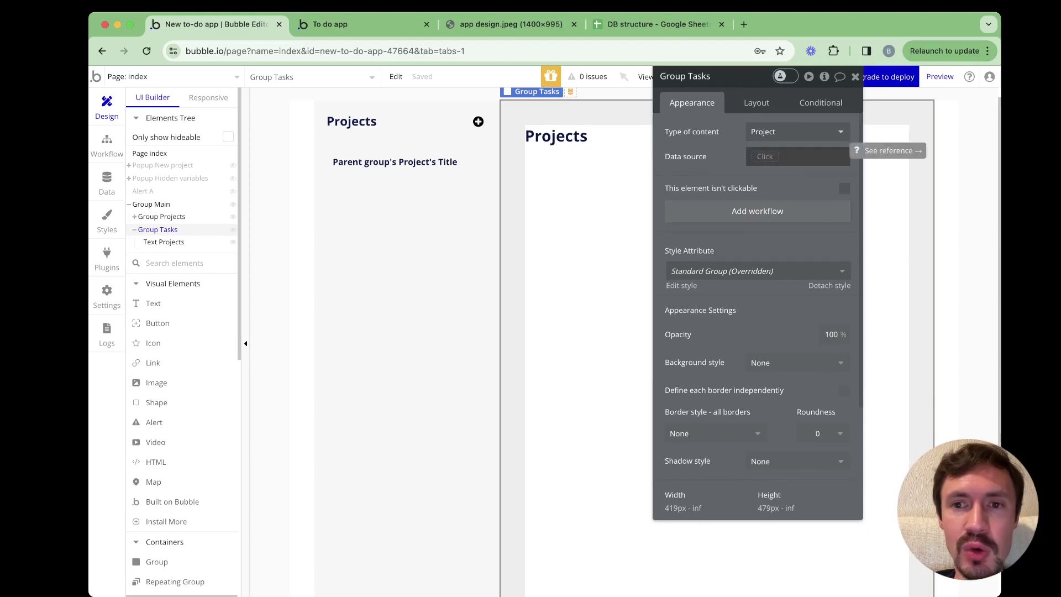
click(765, 156)
text(var)
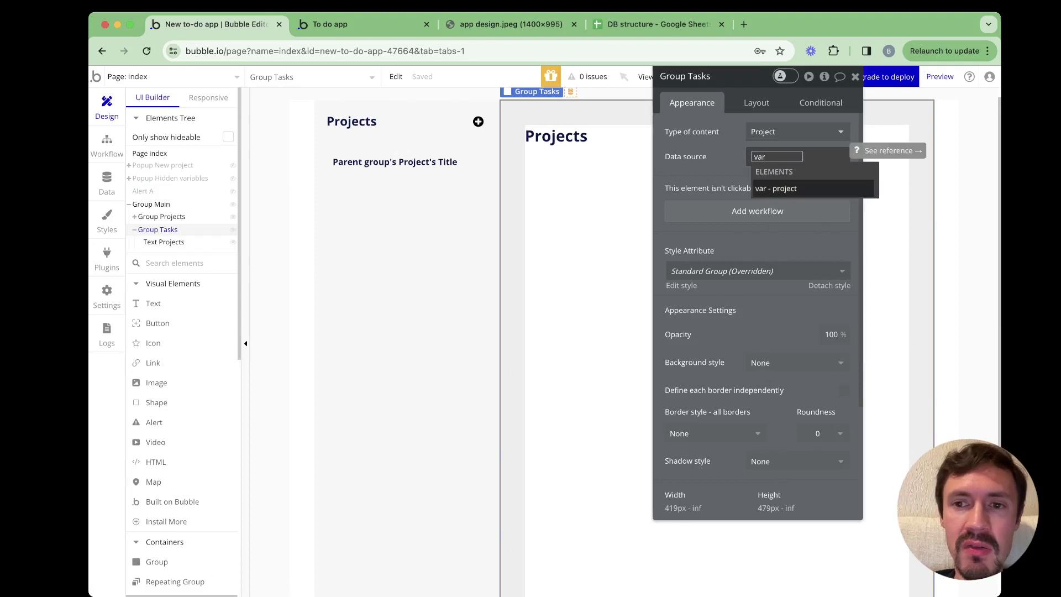
key(Return)
key(Escape)
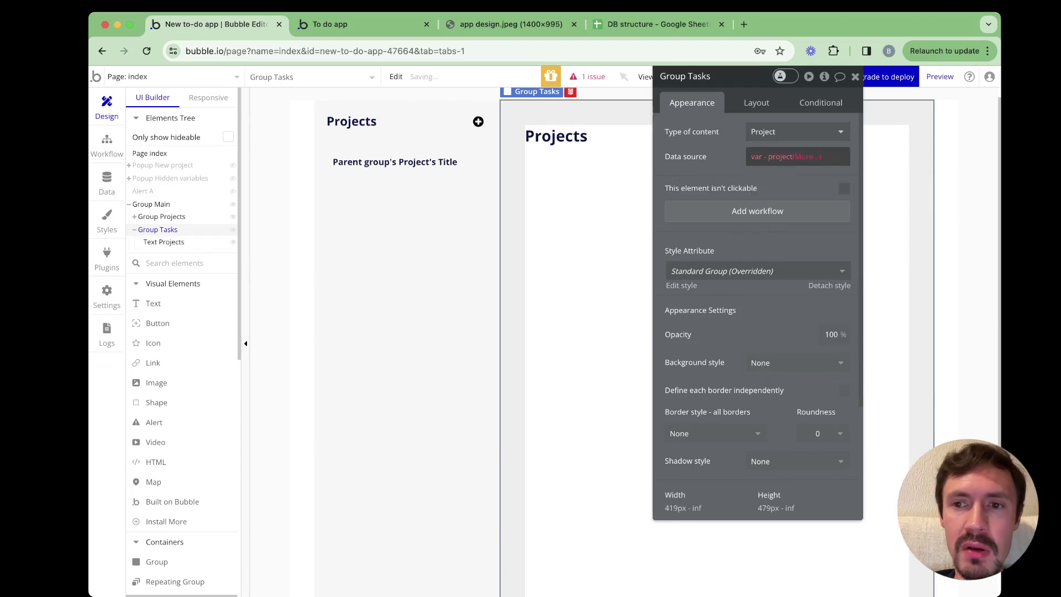
key(Return)
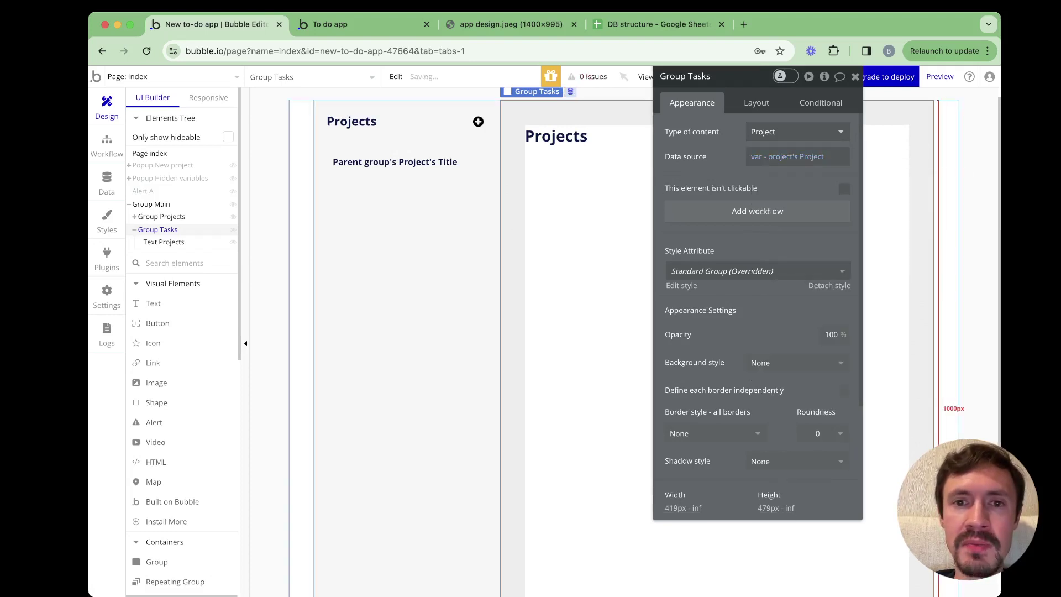
Replace the heading's 'Projects' with Parent group's Project's Title and reload the preview
click(575, 137)
double_click(684, 132)
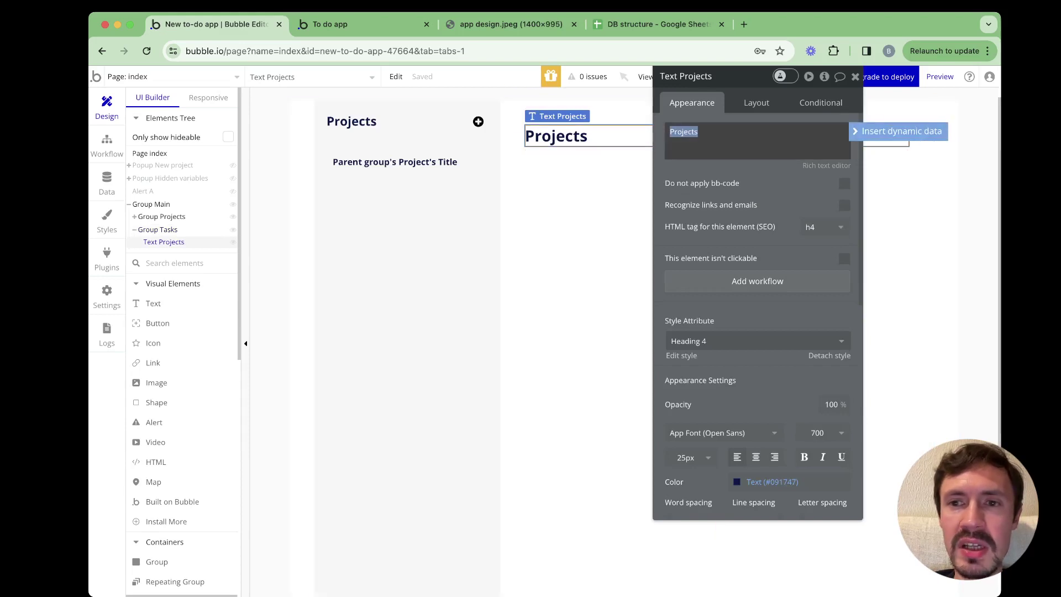
click(898, 131)
click(713, 178)
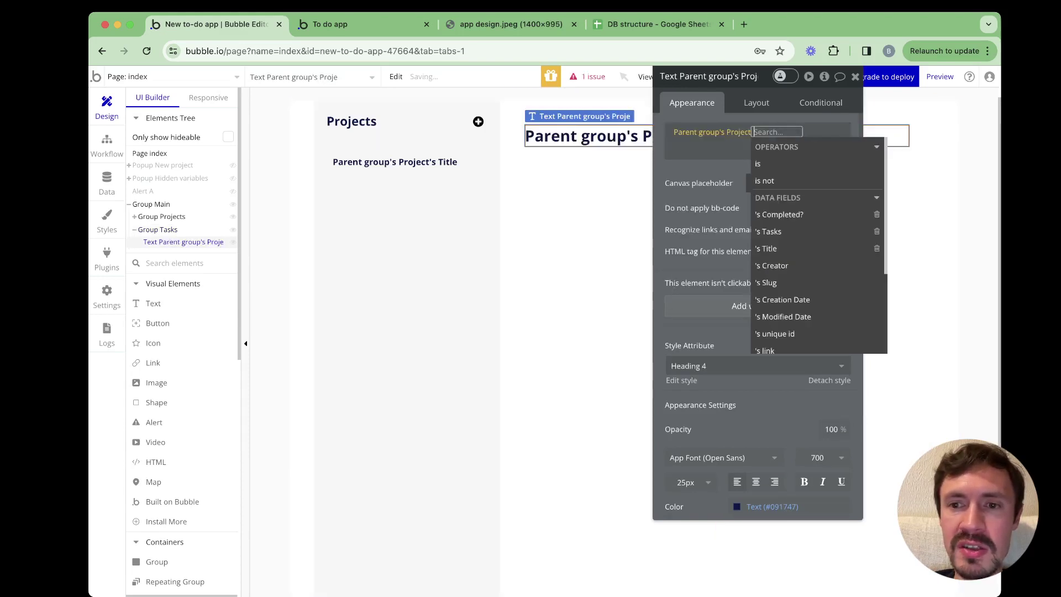
click(769, 248)
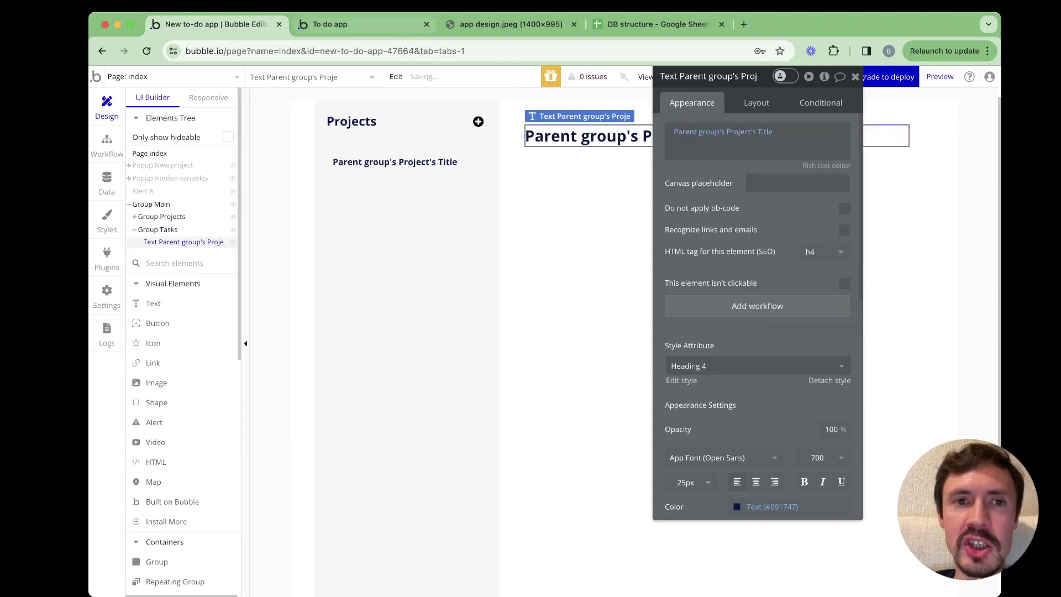
click(381, 27)
key(super+r)
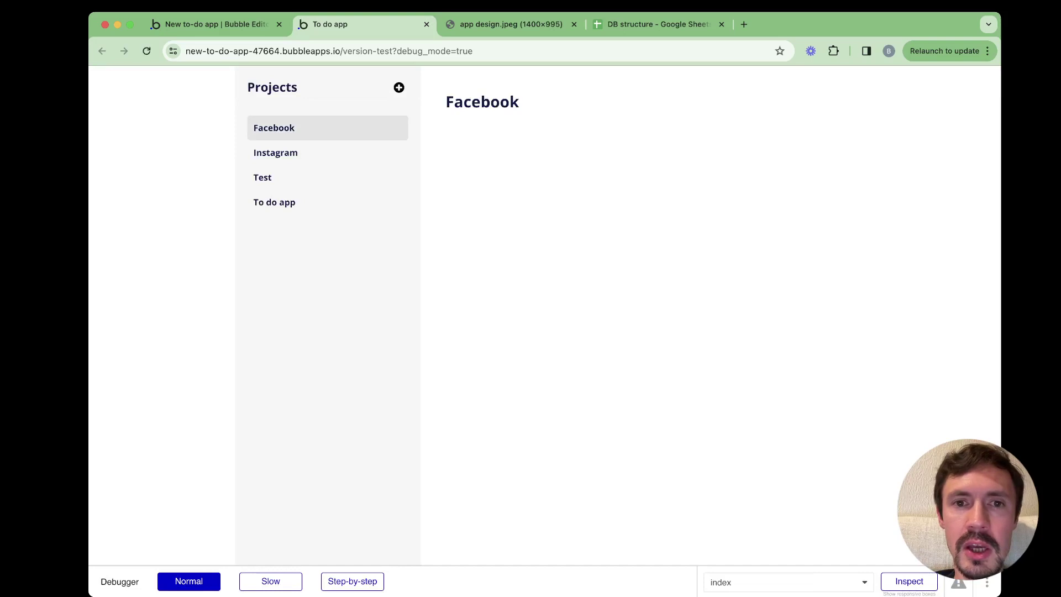
Check the heading follows the Instagram, Test and To do app projects, then return to the editor
click(275, 152)
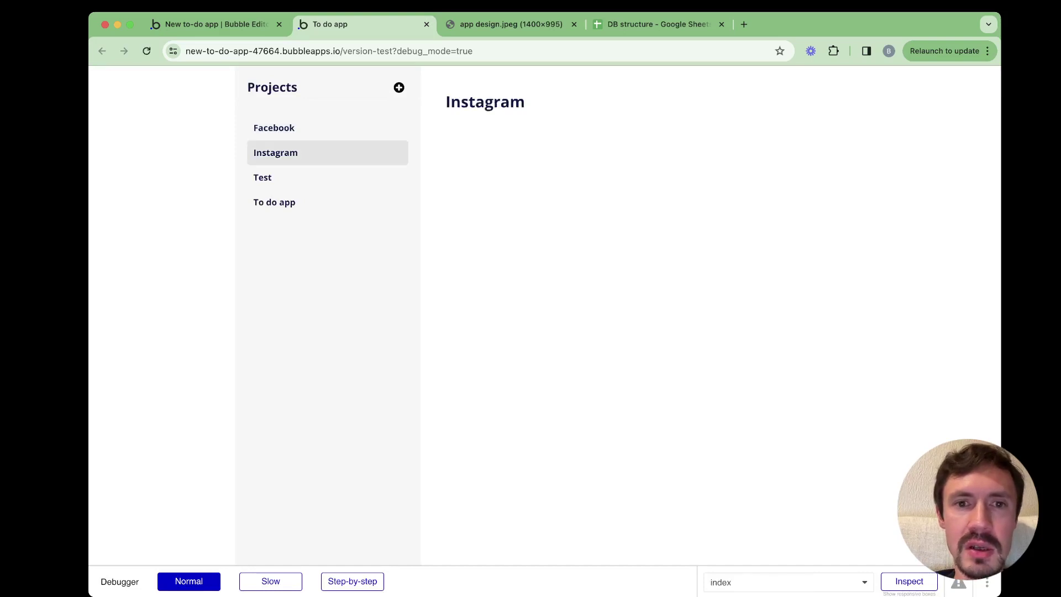
click(263, 177)
click(274, 203)
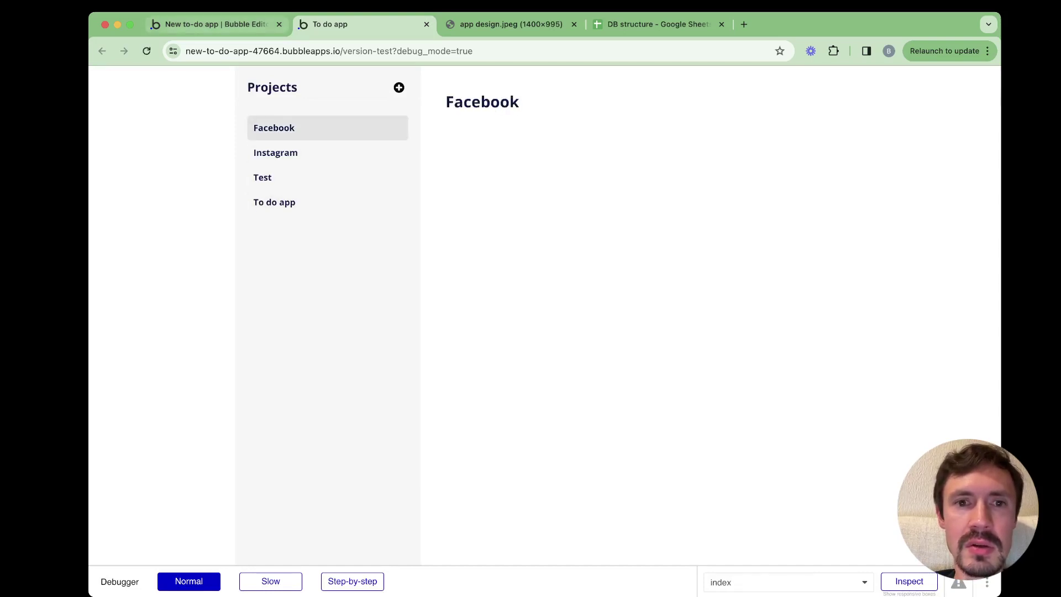
click(215, 23)
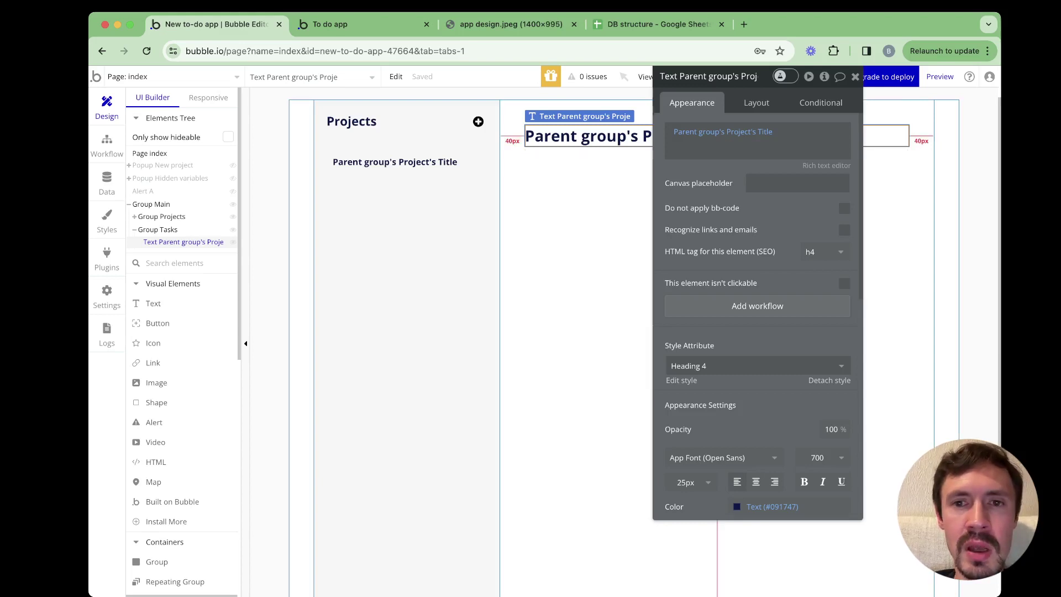
Select Group Tasks and inspect its data source expression
click(580, 233)
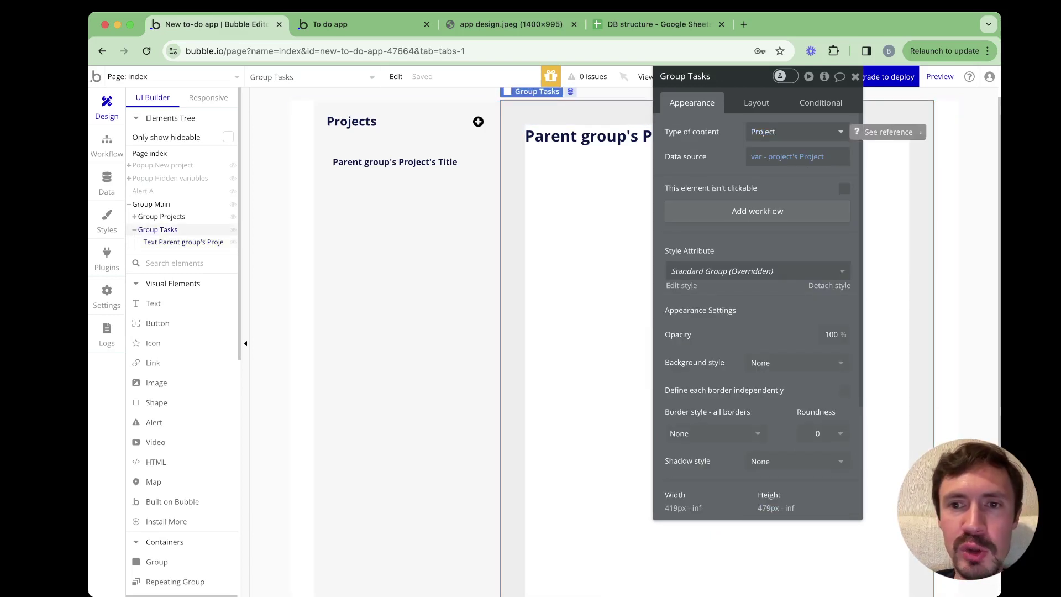
click(796, 157)
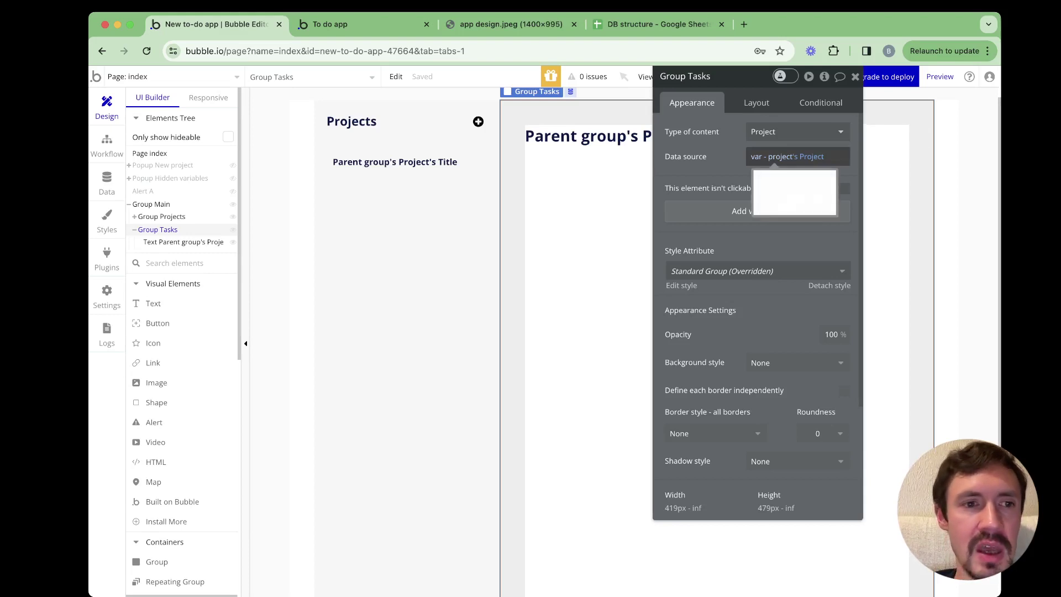
key(Escape)
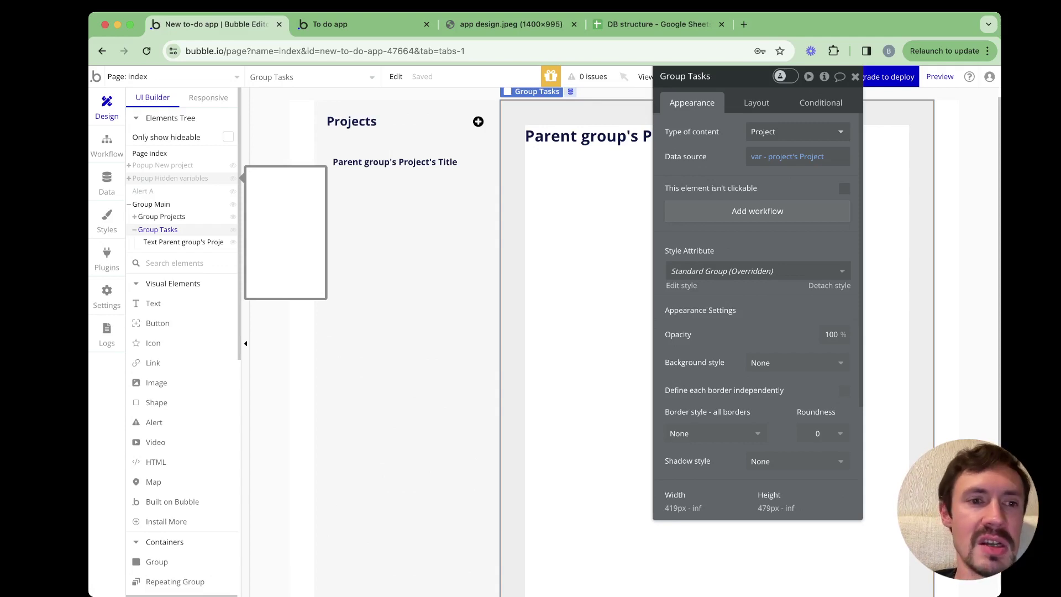
Inspect var - project in Popup Hidden variables, then bring up the design mockup tab
click(170, 178)
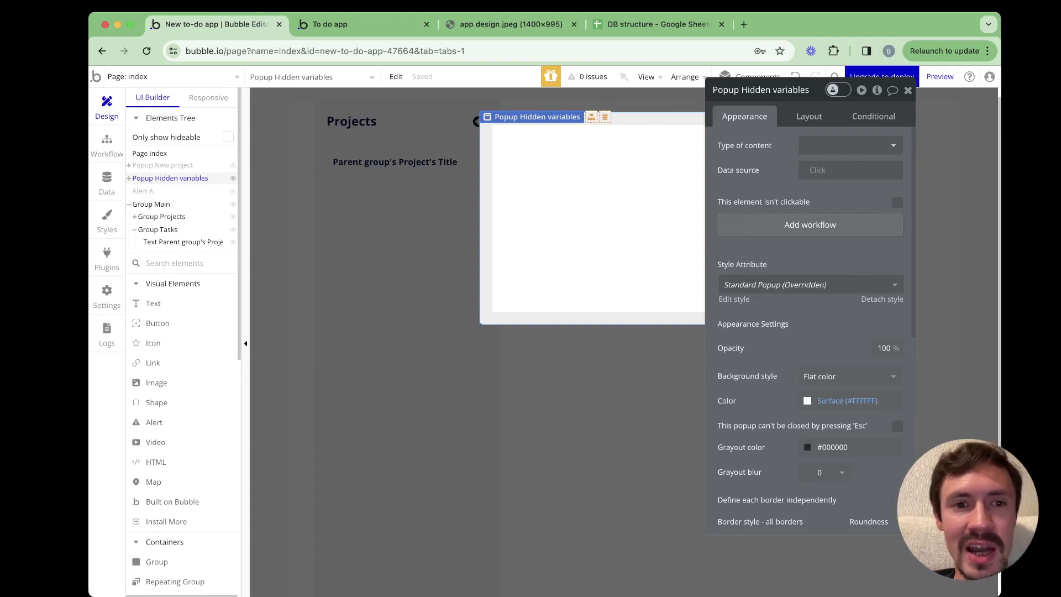
click(531, 146)
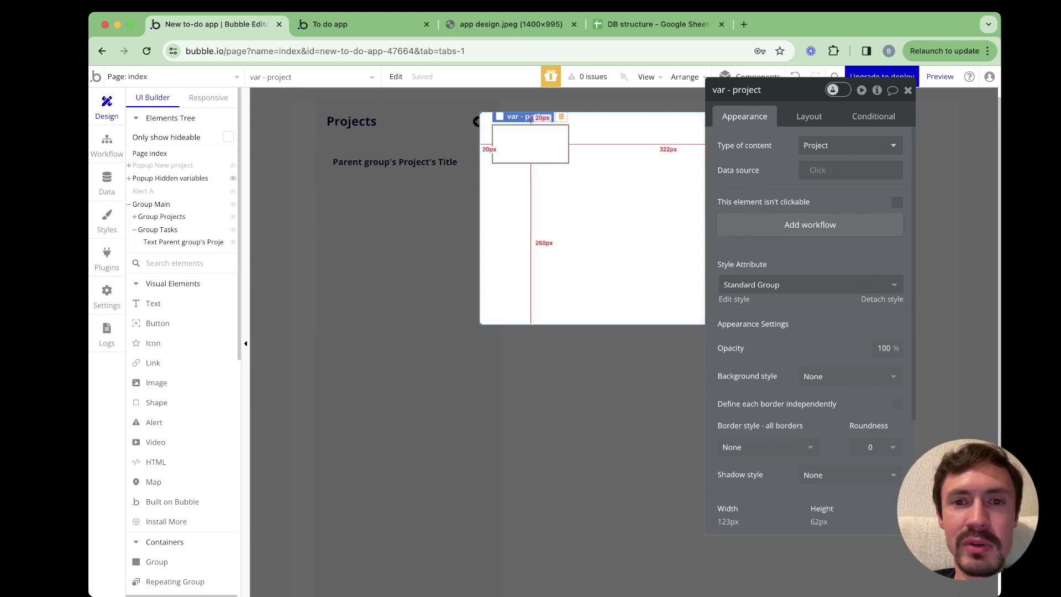
click(564, 205)
key(Escape)
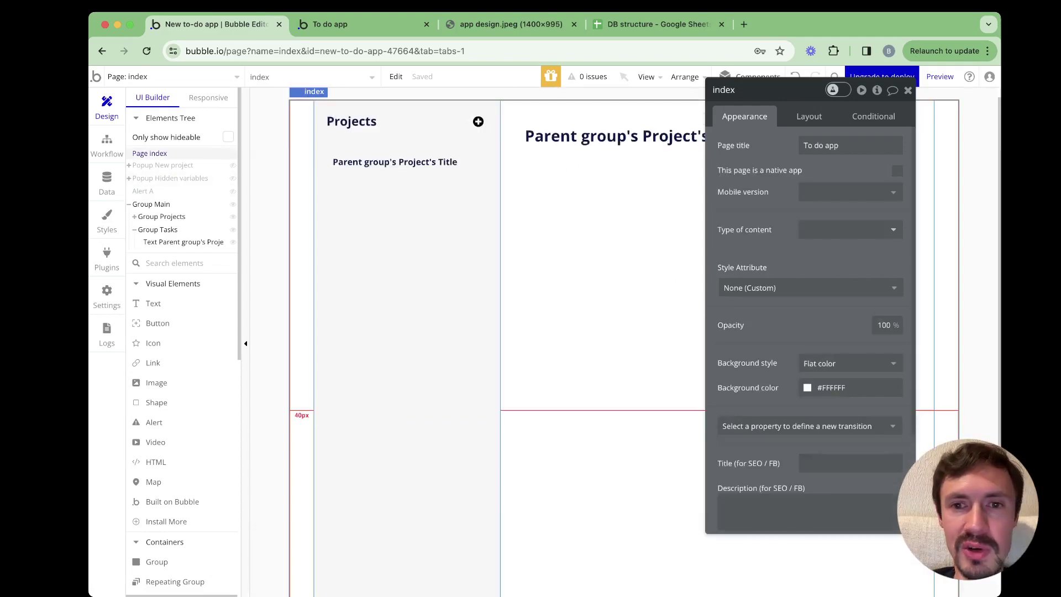
click(158, 229)
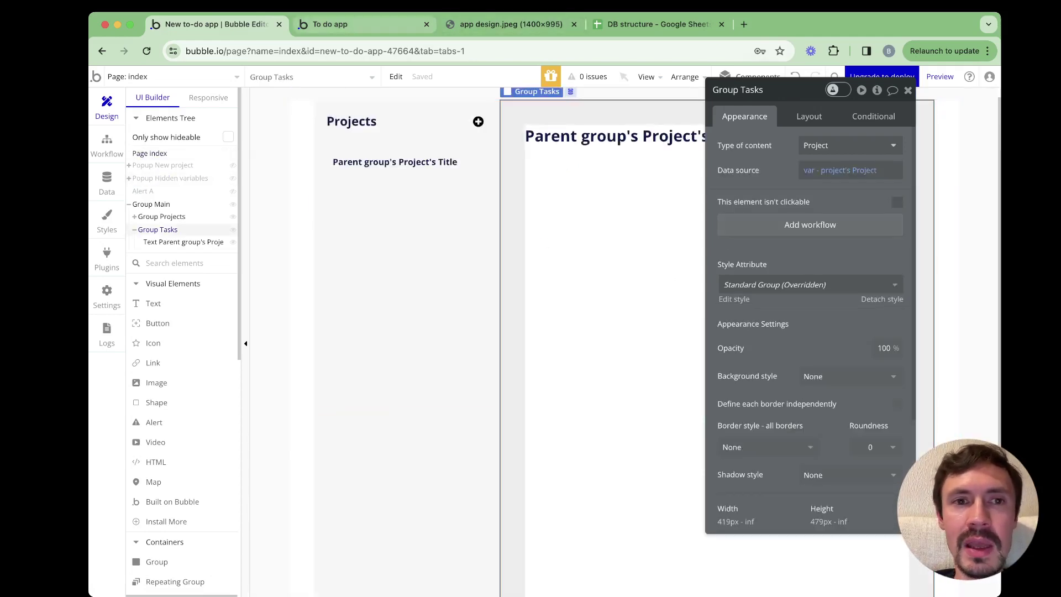
key(ctrl+shift+Tab)
key(ctrl+shift+Tab)
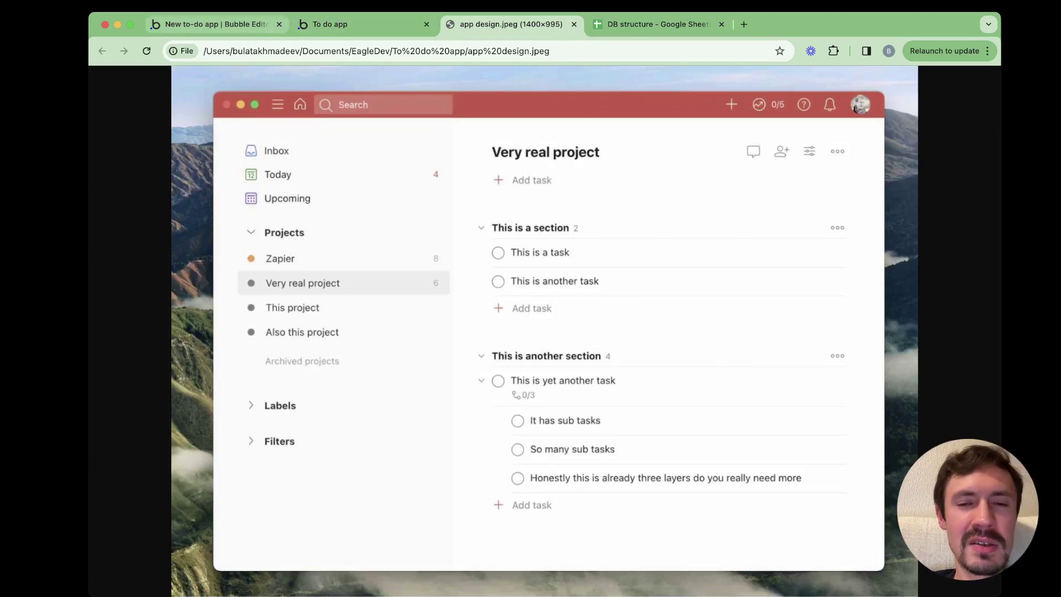
Turn on 30 px gap spacing between elements in Group Tasks' Layout settings
click(216, 24)
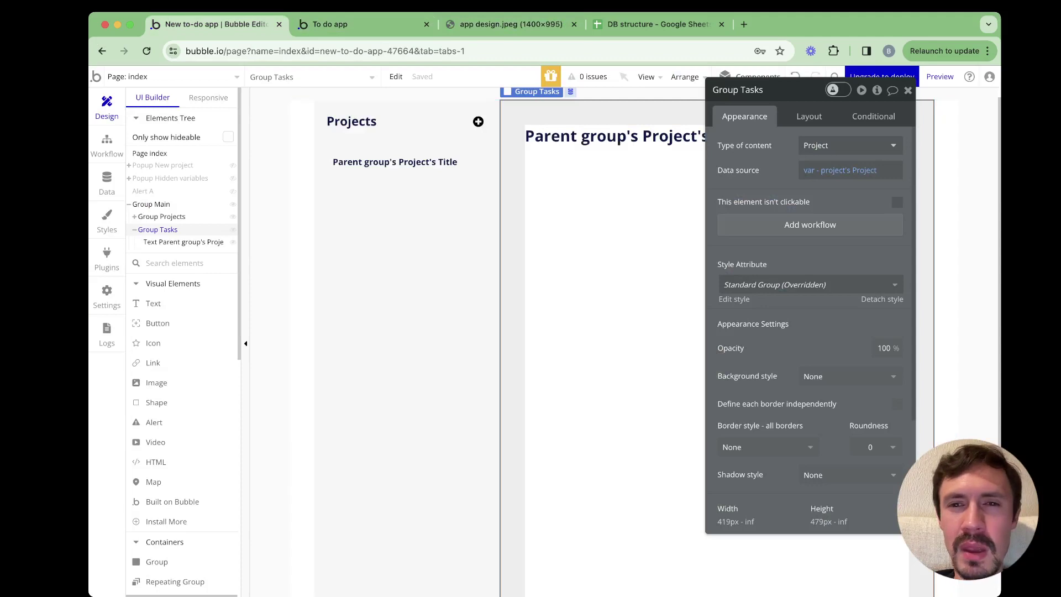
drag(795, 90, 819, 92)
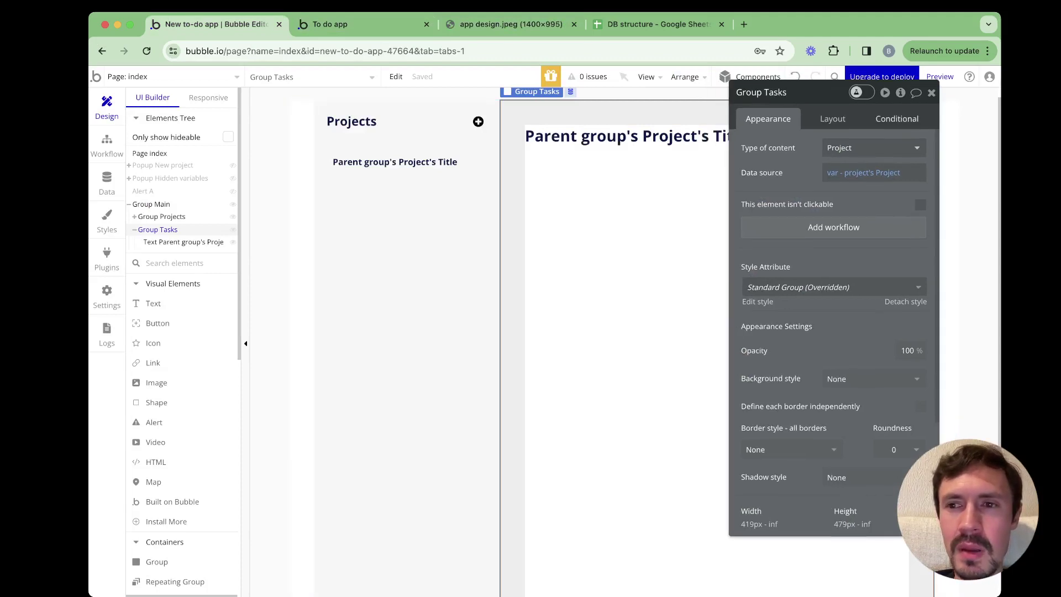
click(898, 119)
click(832, 119)
click(920, 198)
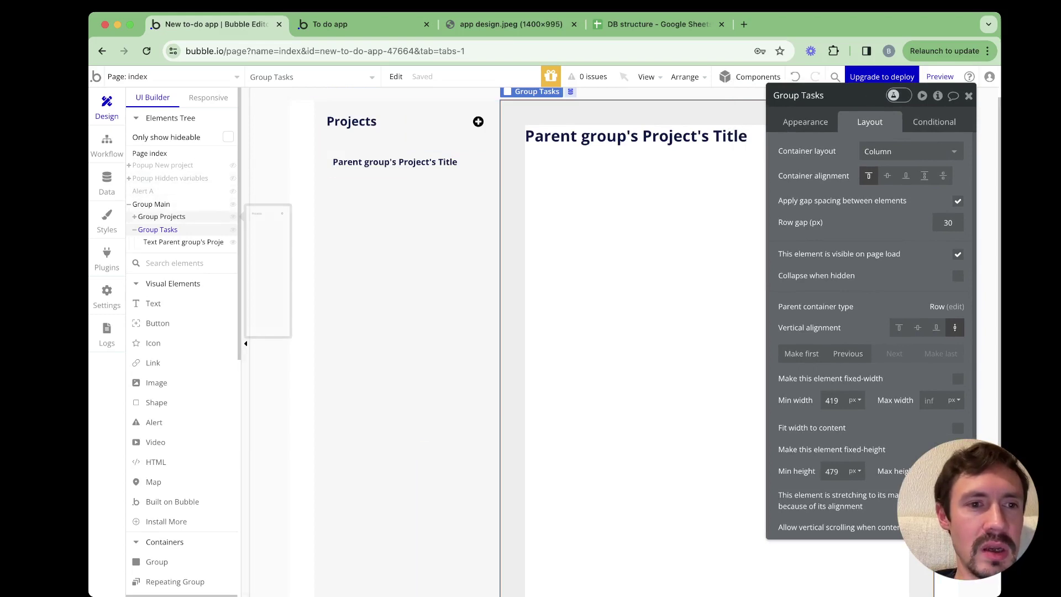
Copy RepeatingGroup Projects via Edit > Copy for reuse in Group Tasks
click(135, 217)
click(183, 242)
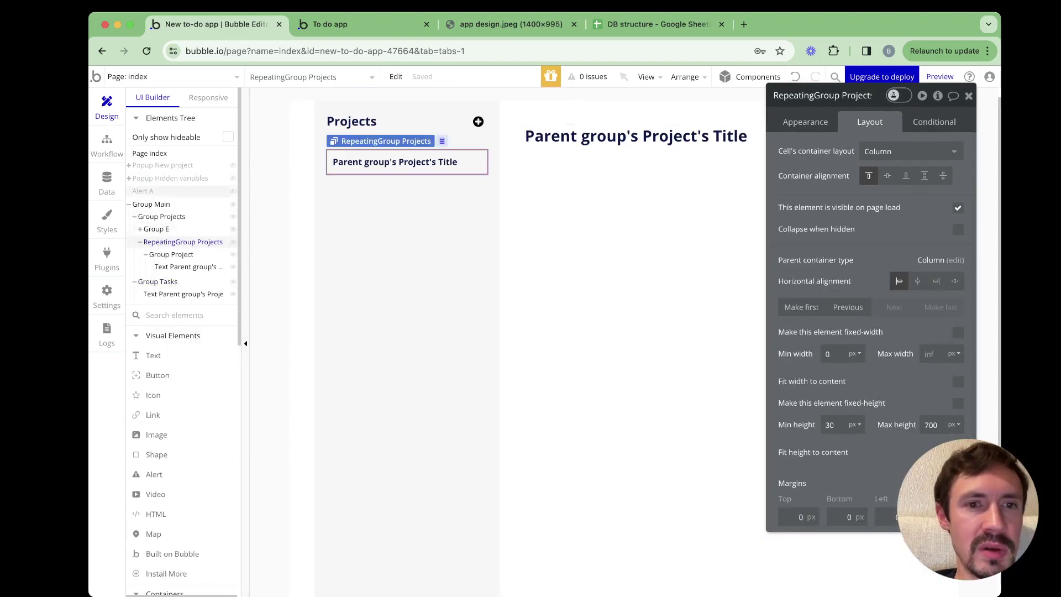
click(395, 76)
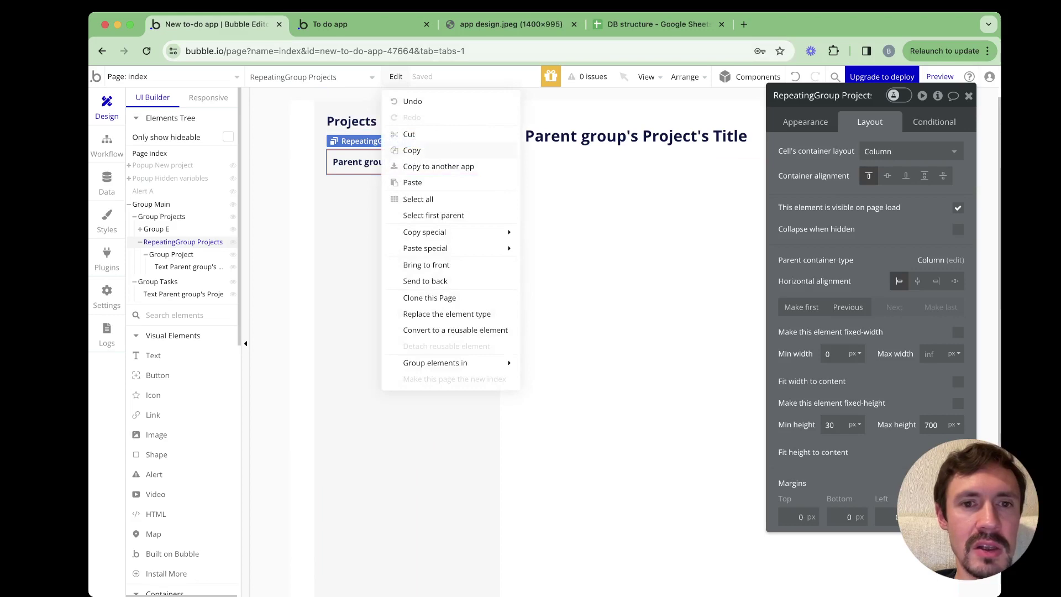
click(591, 200)
right_click(591, 201)
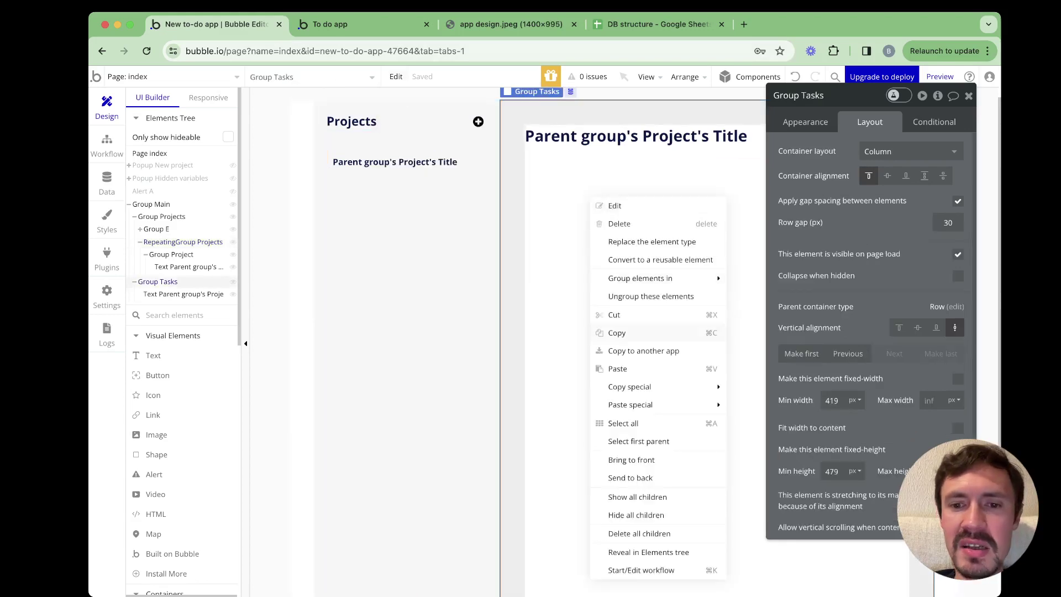
Paste the projects list into Group Tasks and rename it RepeatingGroup Tasks
click(618, 369)
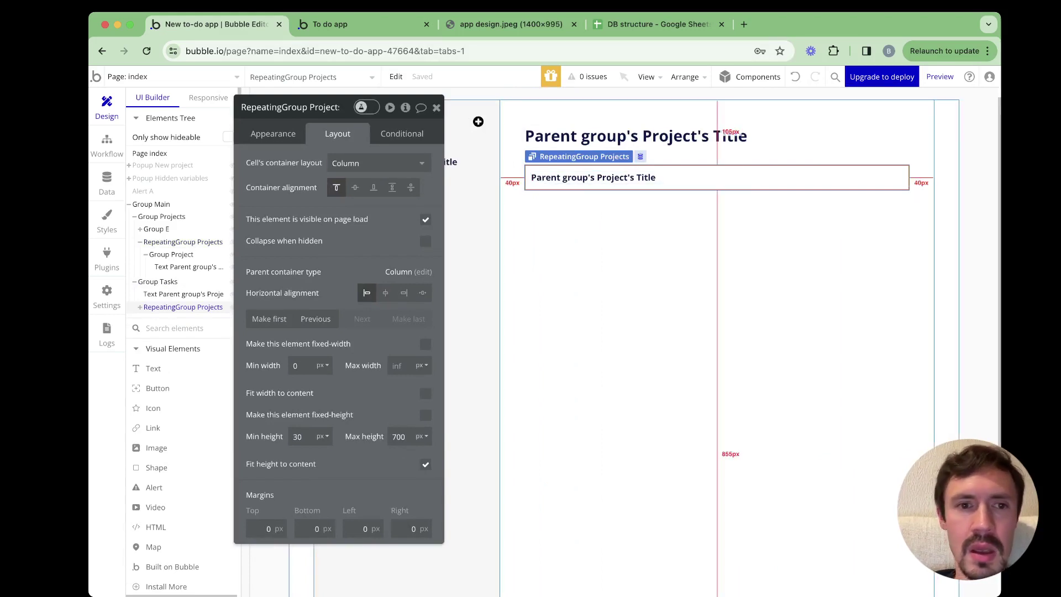
double_click(325, 107)
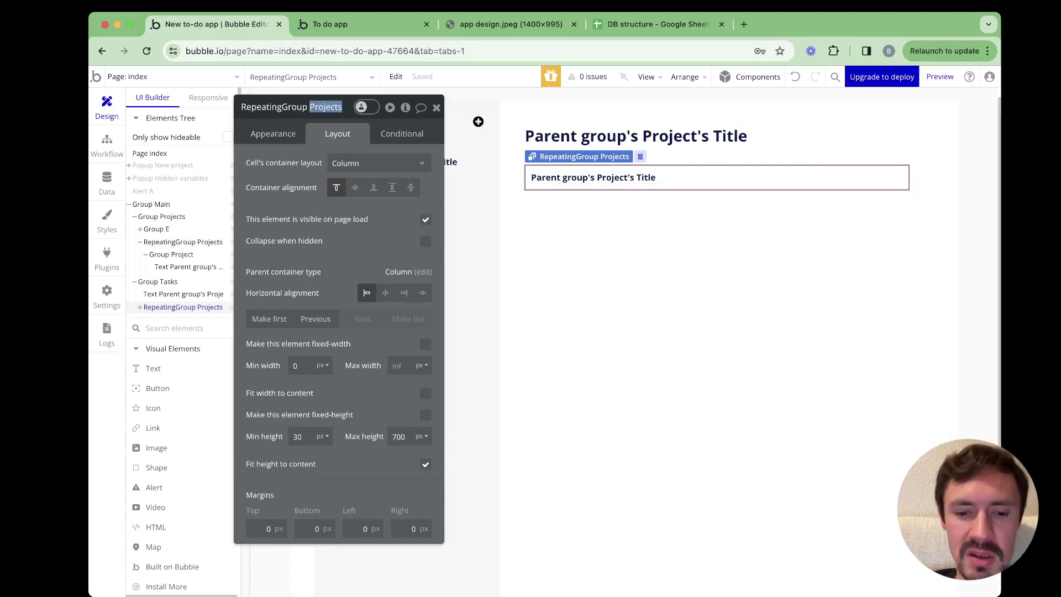
text(Tasks)
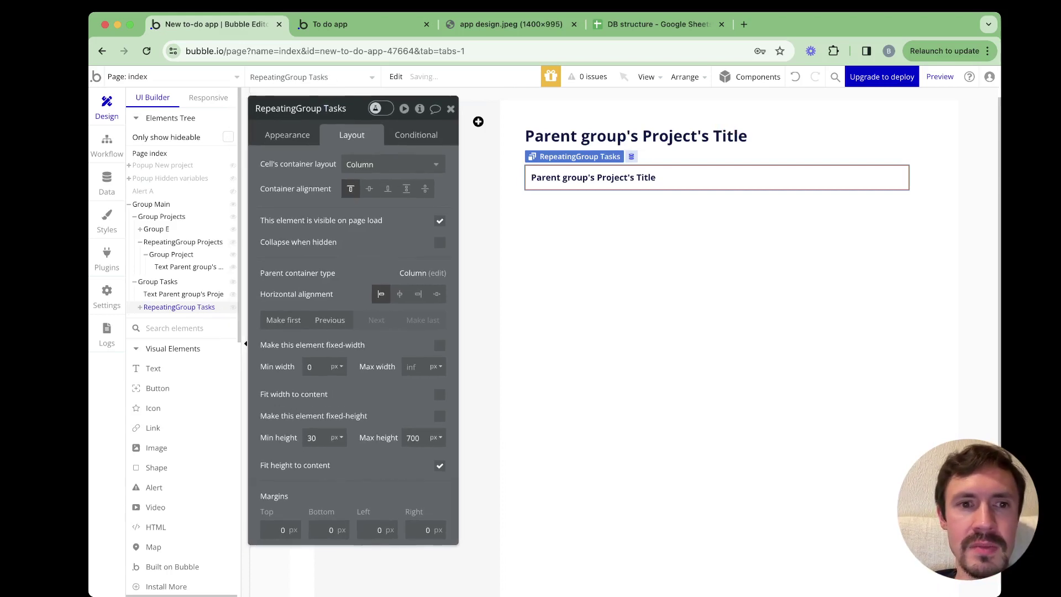
Set the list's type to Task with data source Parent group's Project's Tasks
click(286, 135)
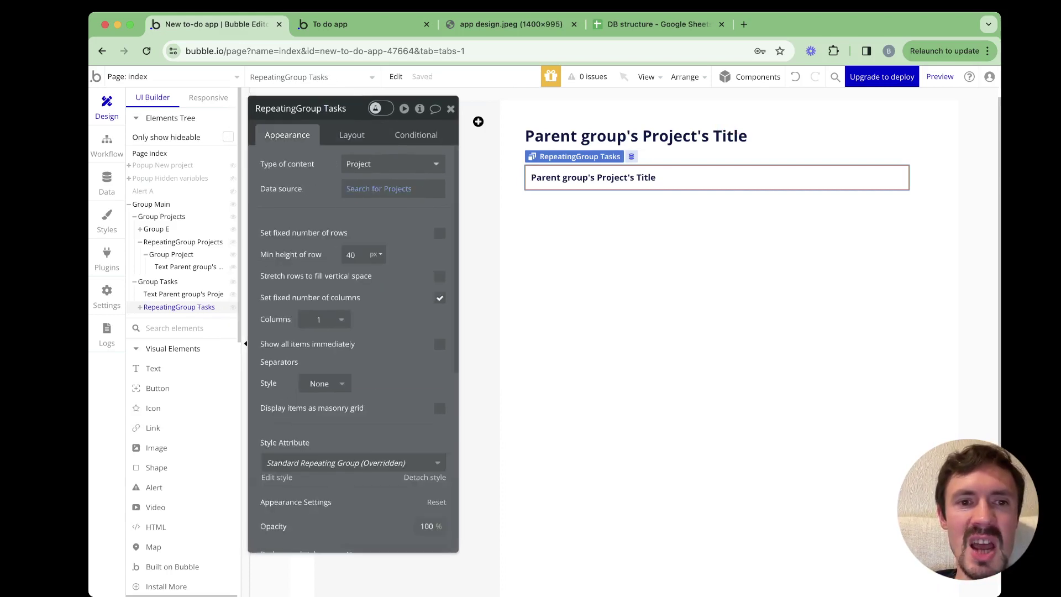
click(392, 163)
click(359, 279)
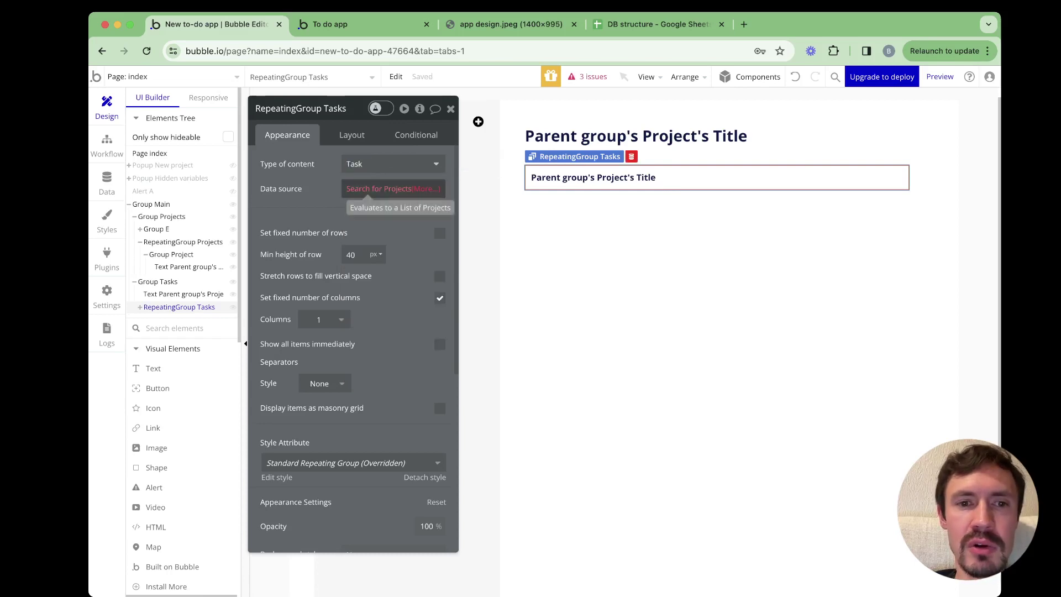
right_click(387, 189)
click(453, 187)
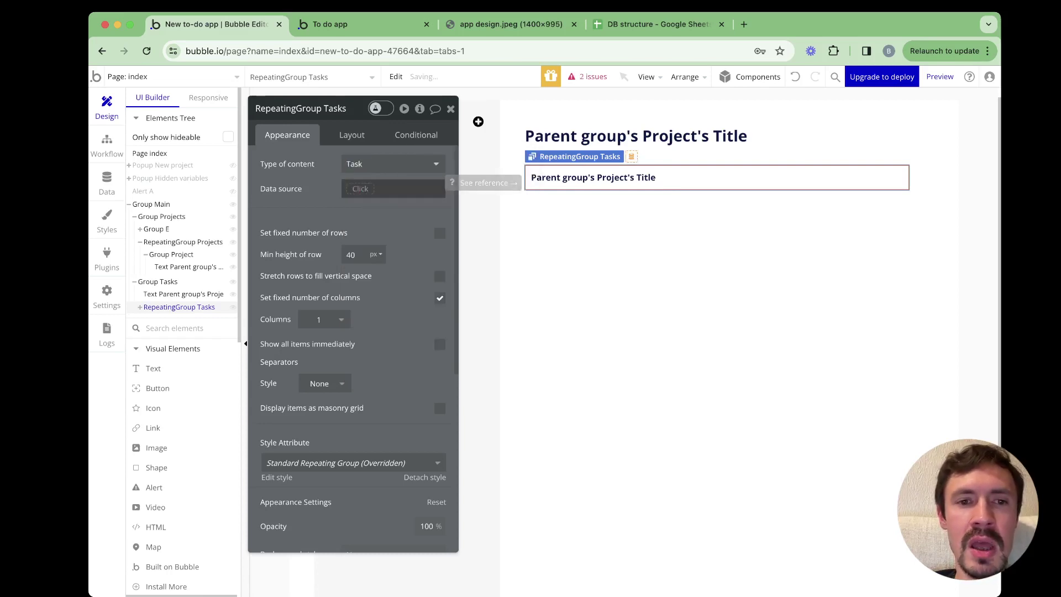
click(360, 189)
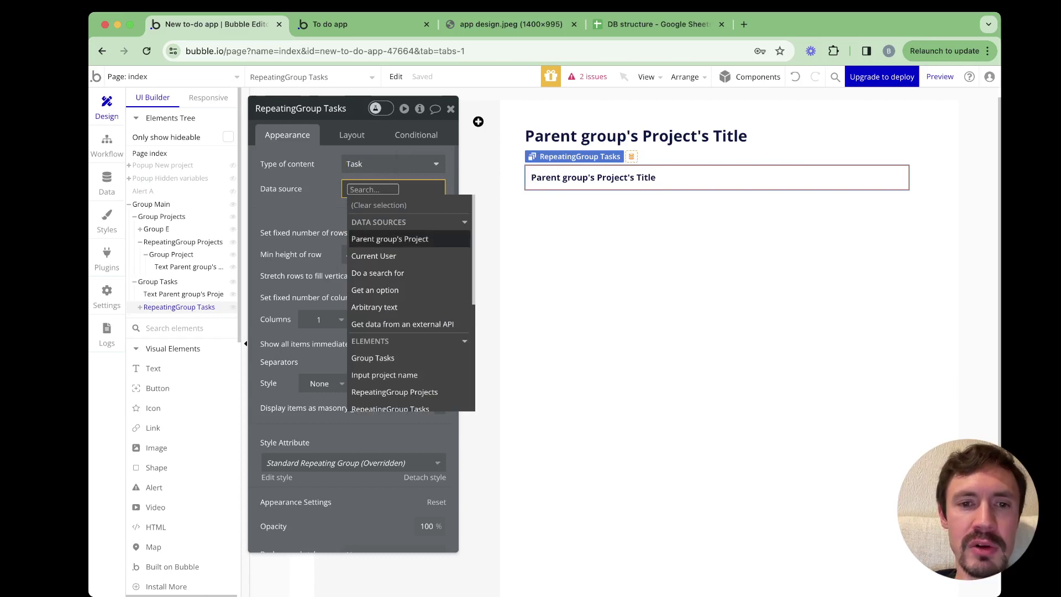
click(389, 239)
click(376, 299)
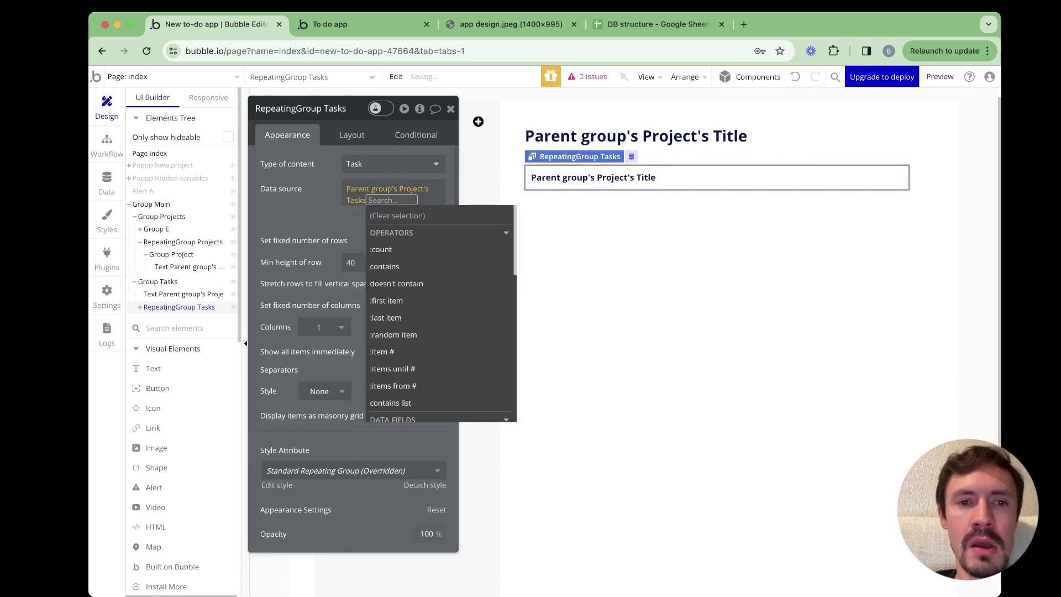
key(Escape)
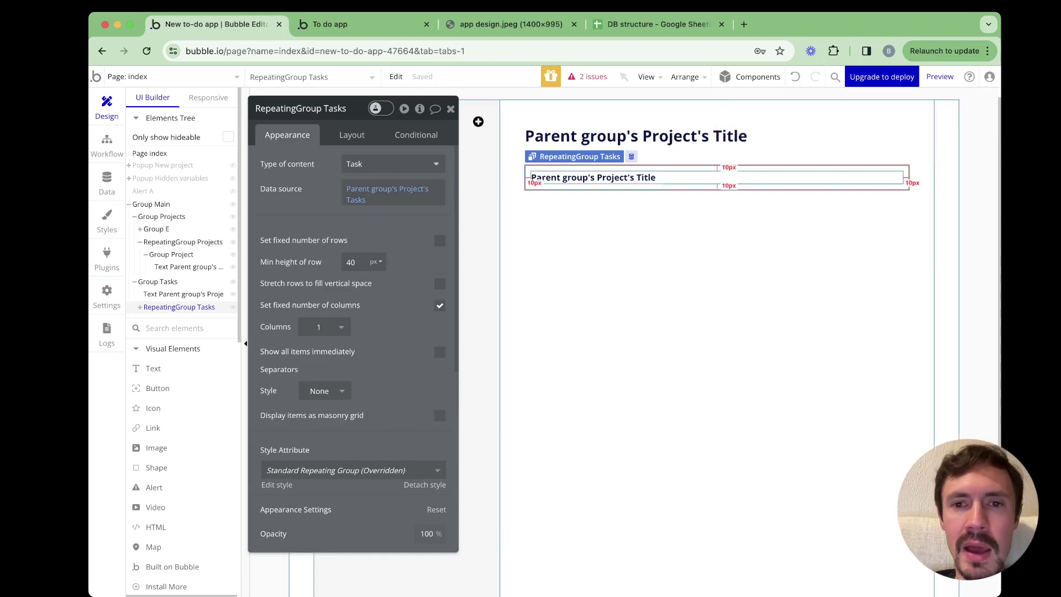
click(717, 177)
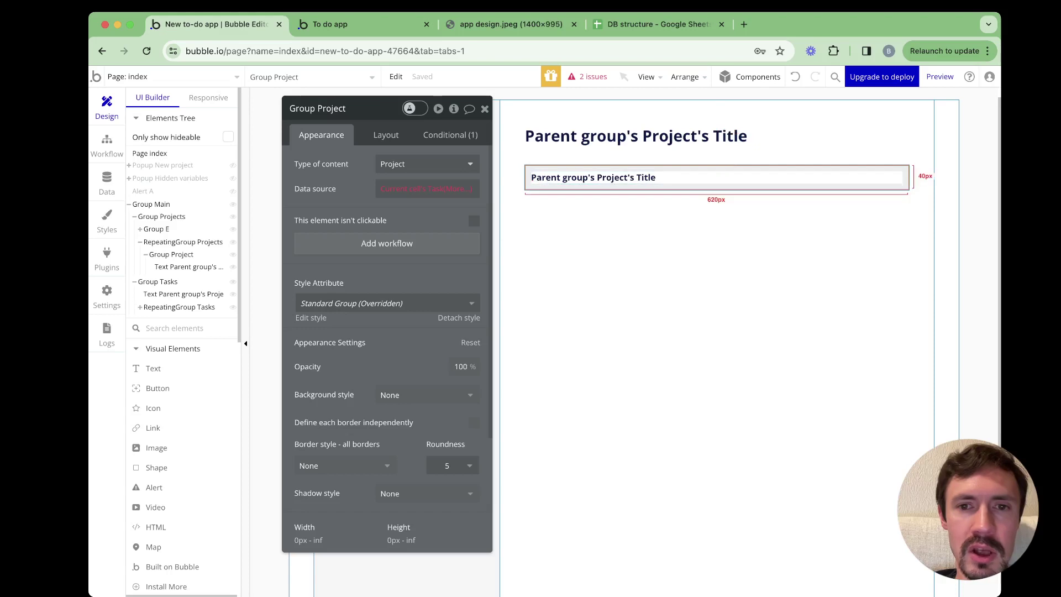
Select the task row group in the element tree and set its content type to Task
right_click(556, 170)
click(613, 506)
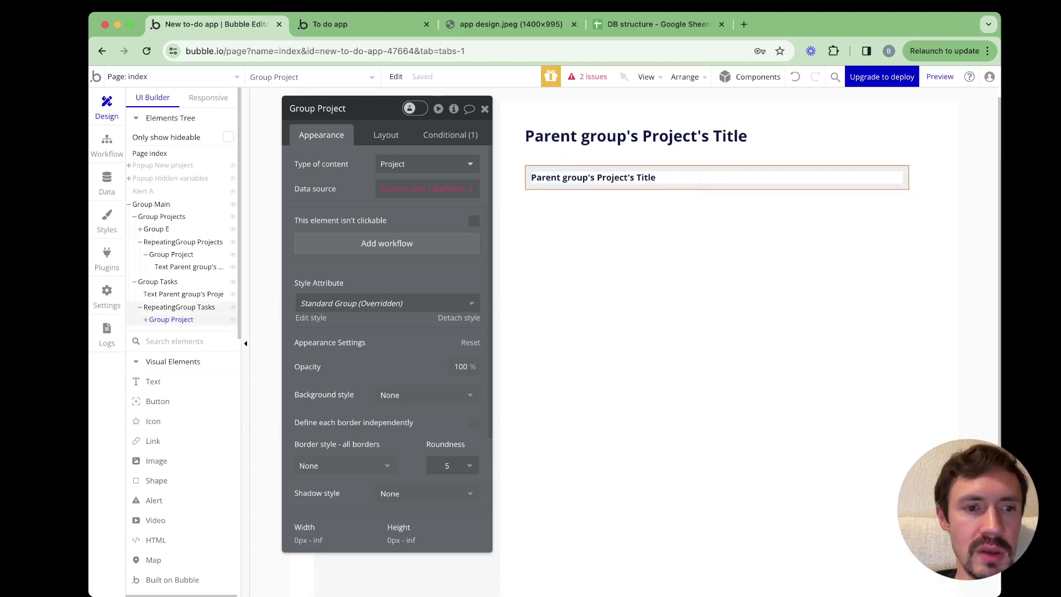
click(150, 204)
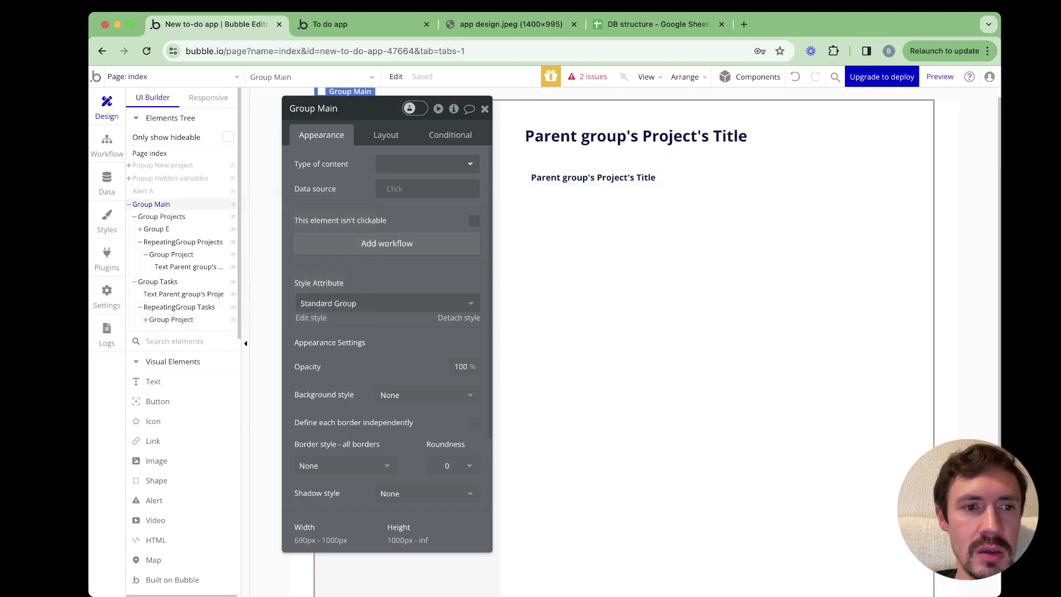
click(134, 216)
click(170, 267)
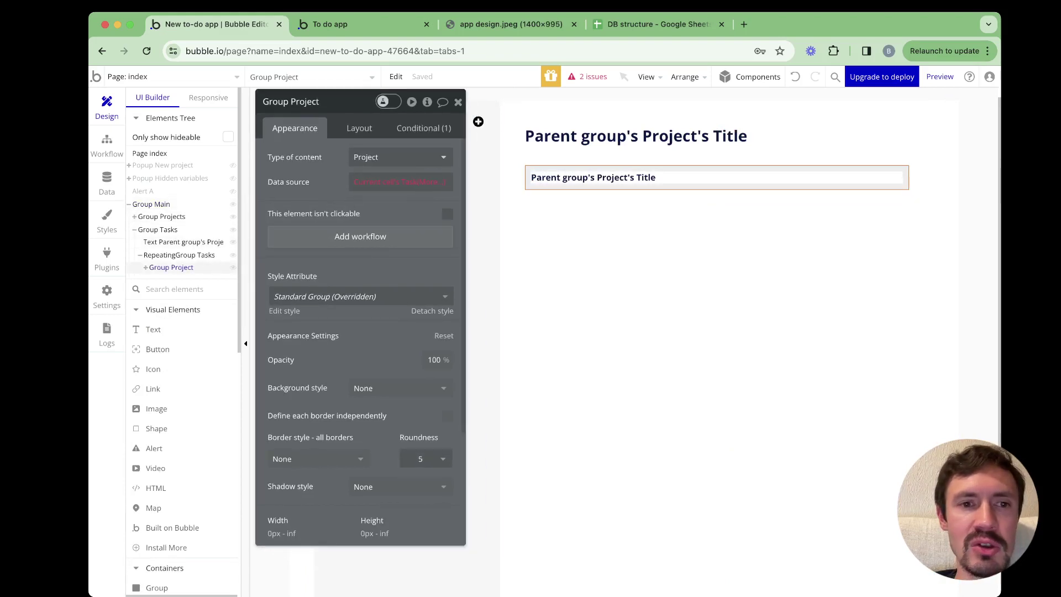
click(401, 157)
text(task)
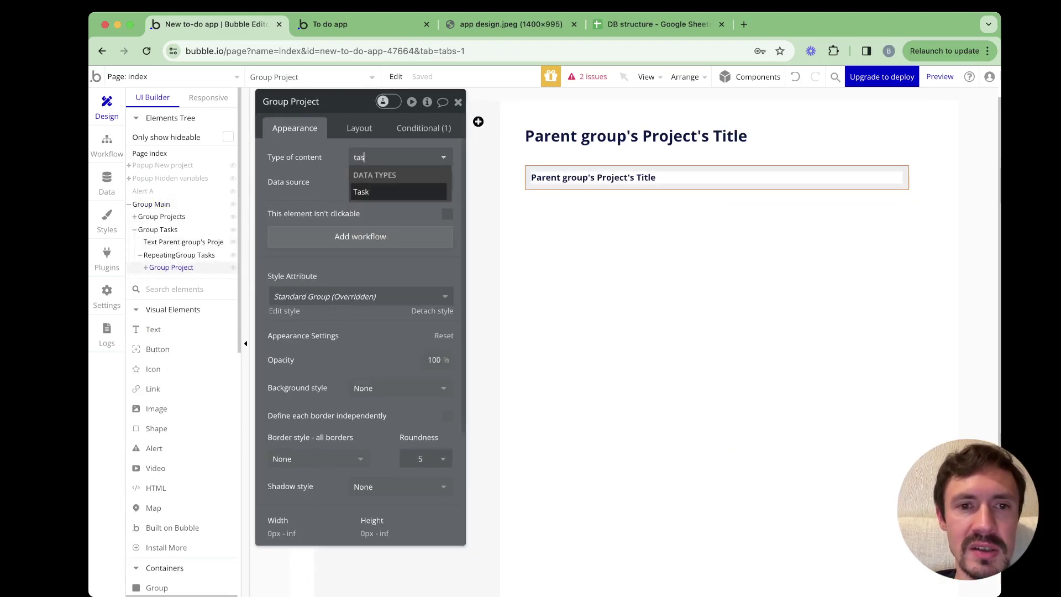
click(375, 197)
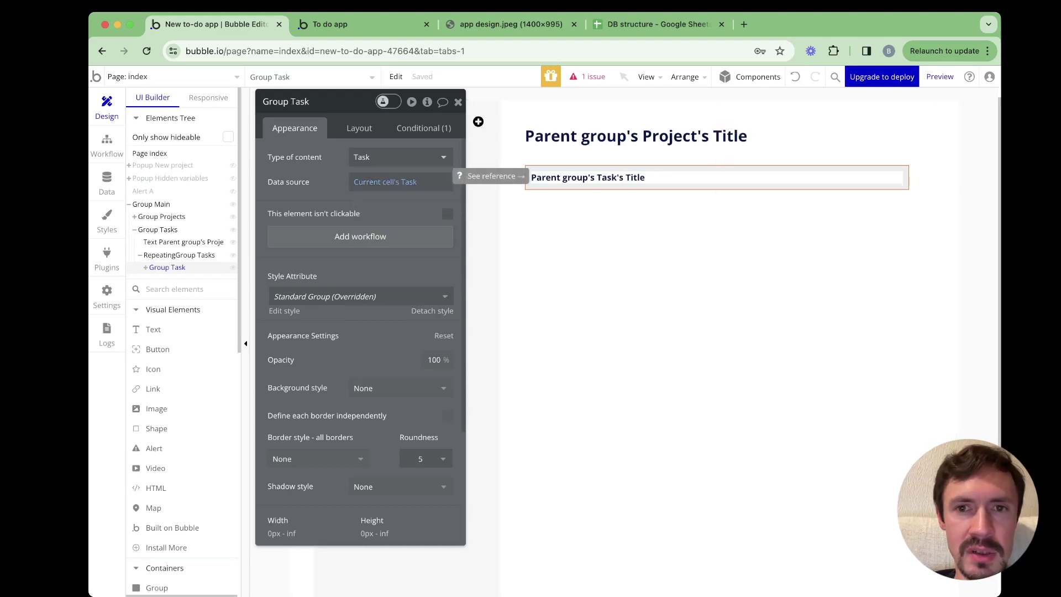
Review the outstanding issue and delete the row group's empty conditional rule
click(592, 76)
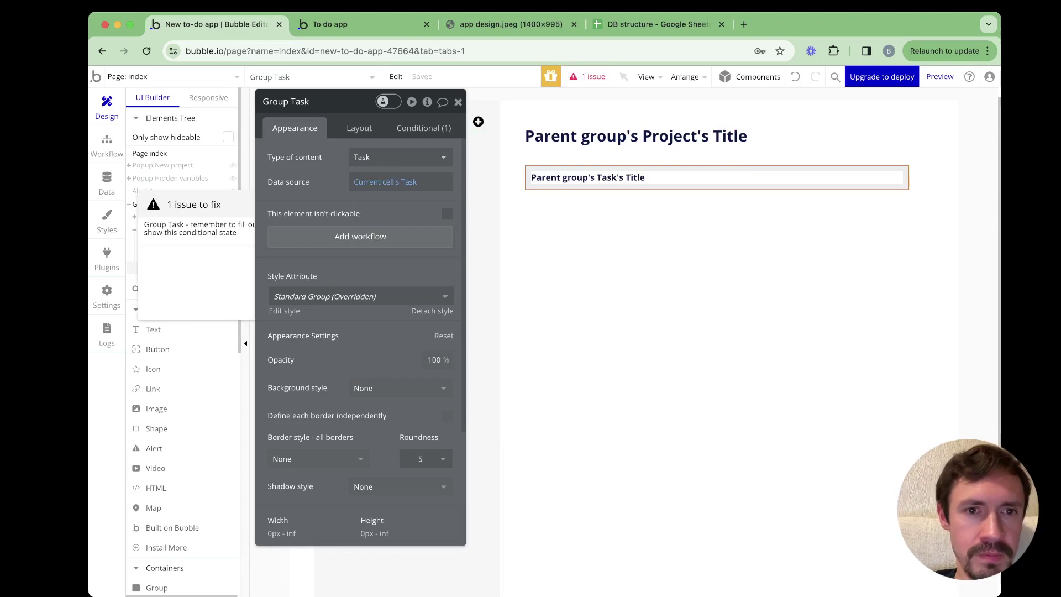
drag(332, 101, 392, 86)
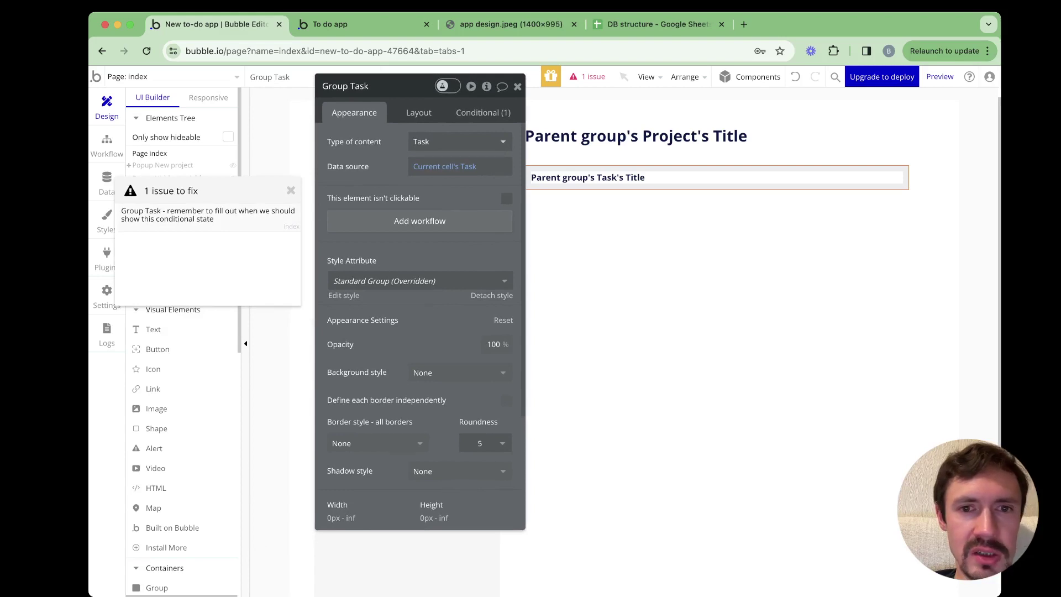
click(208, 215)
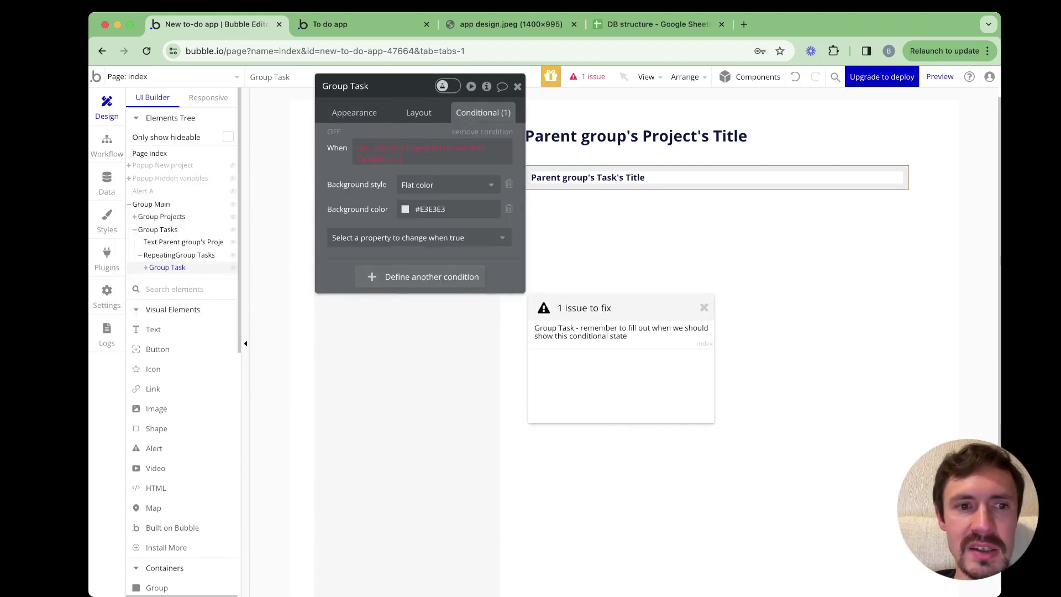
click(482, 131)
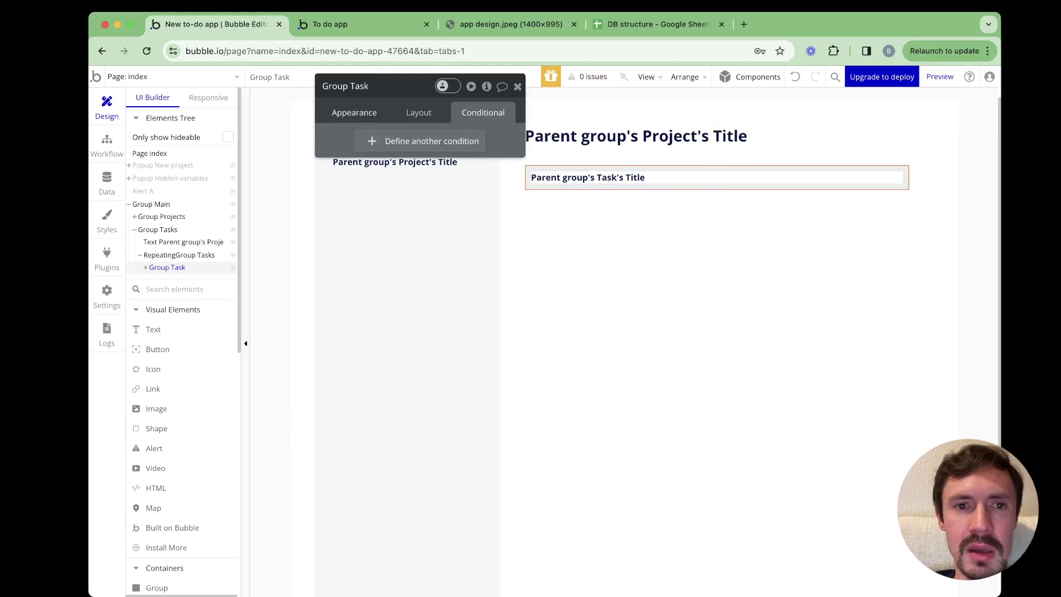
drag(381, 86, 378, 281)
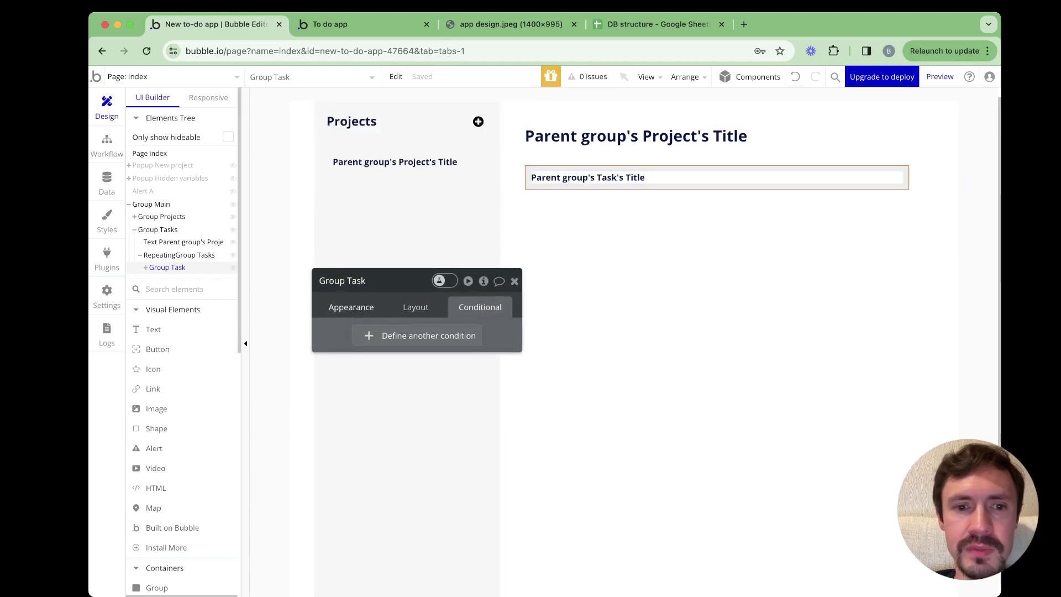
click(351, 307)
Verify the row title shows Parent group's Task's Title and compare against the design mockup
click(588, 177)
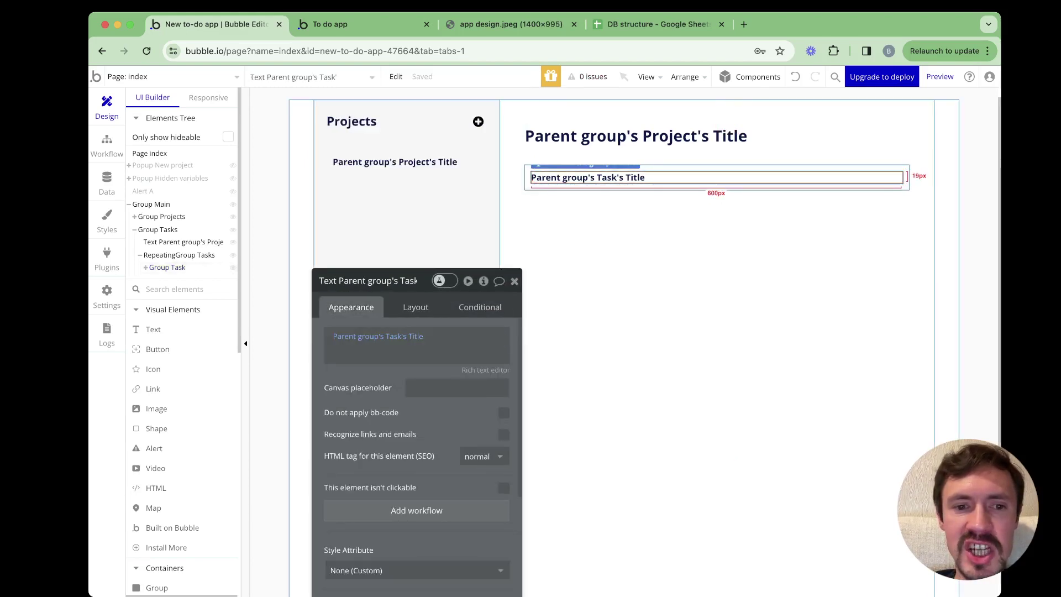
click(414, 338)
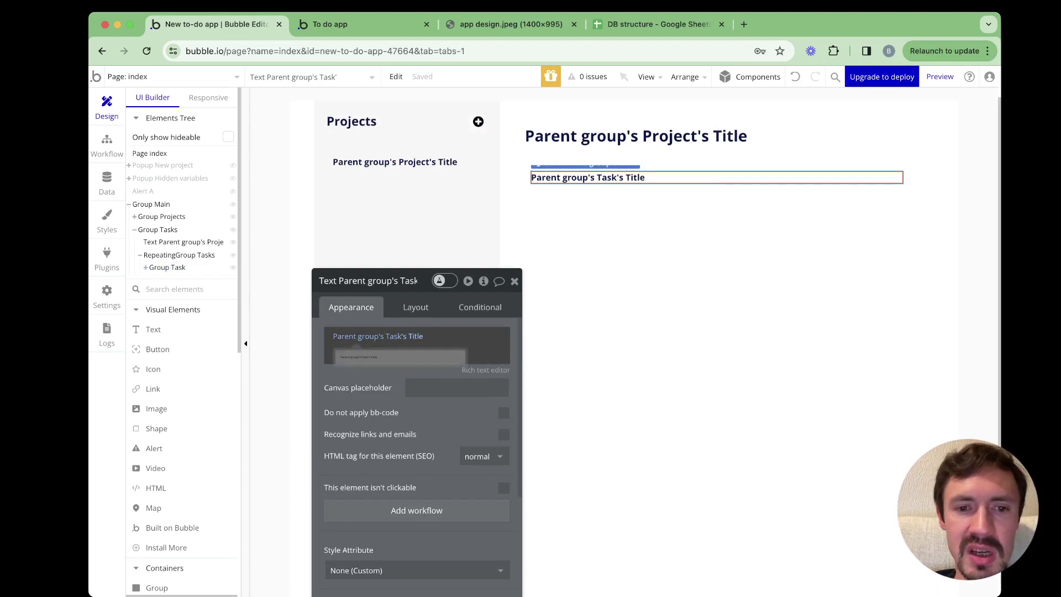
drag(387, 281, 558, 280)
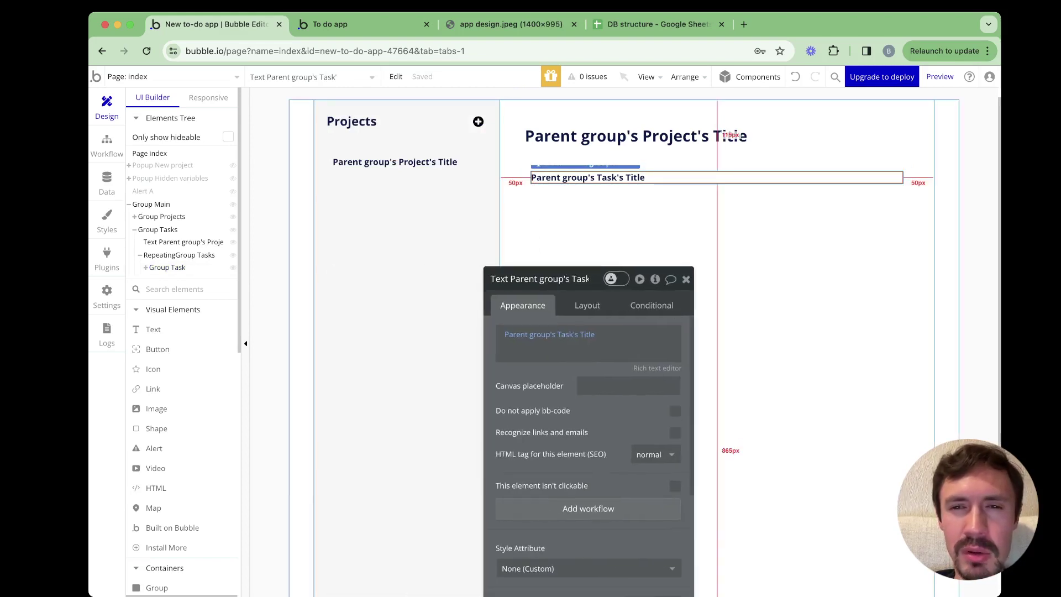
click(653, 187)
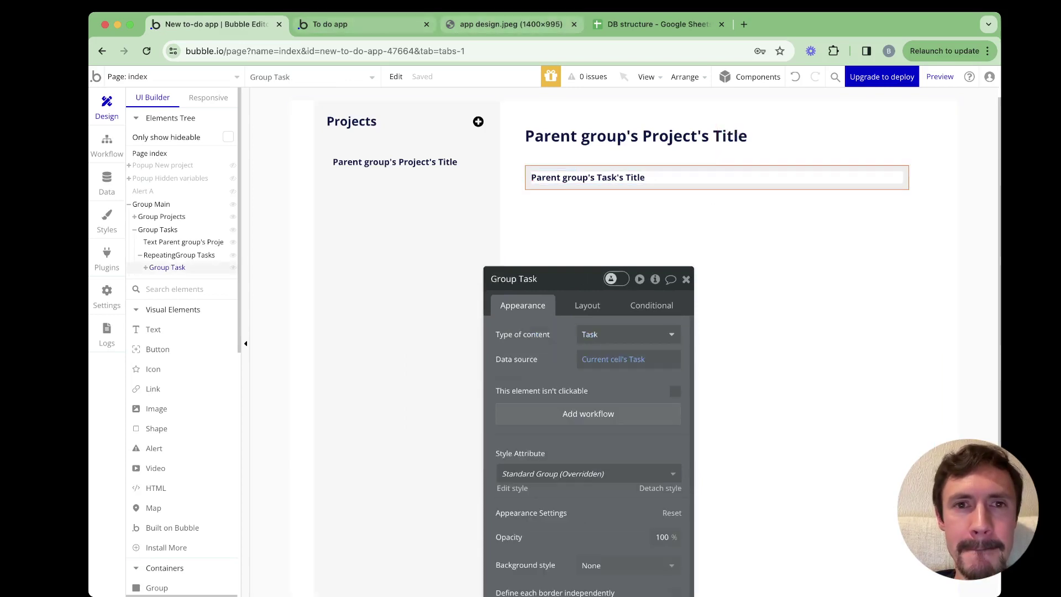
click(511, 25)
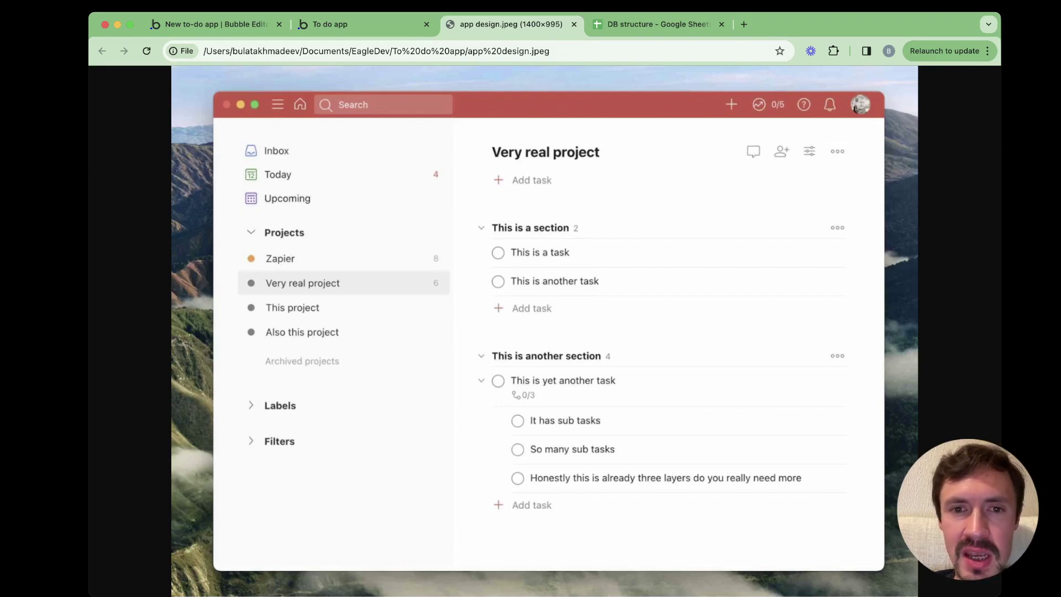
click(213, 24)
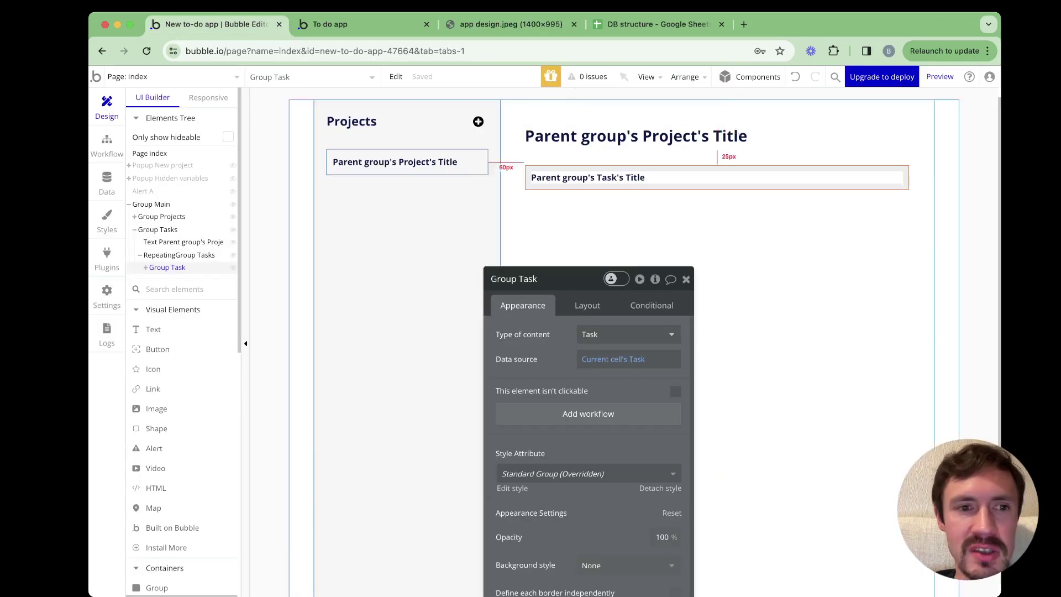
click(179, 255)
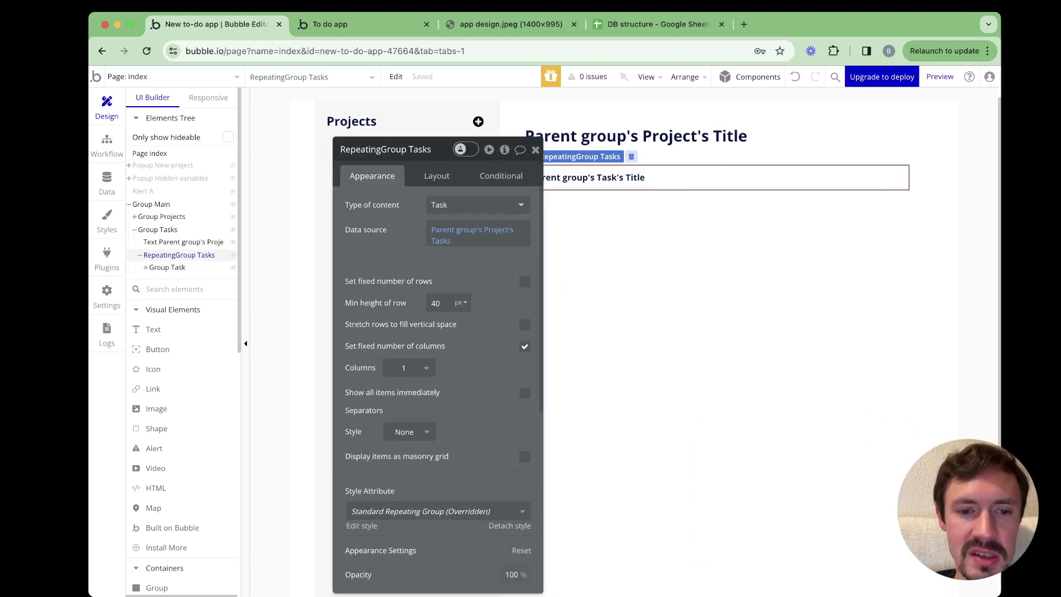
Set the task list's separators to Solid style, width 1, colour #C7C7C7
click(410, 431)
click(397, 489)
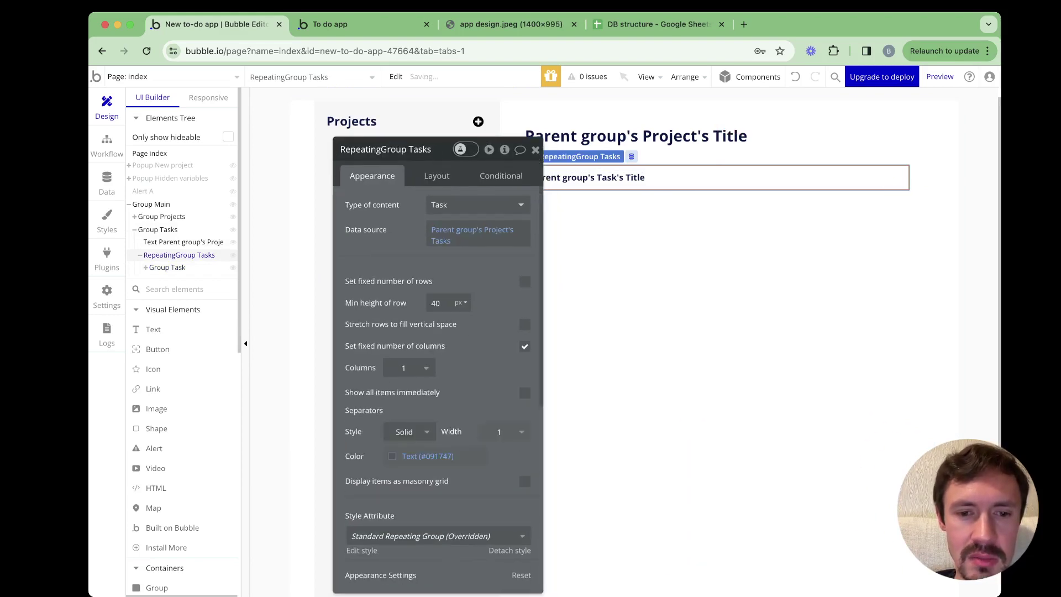
click(397, 434)
drag(379, 495, 364, 464)
click(436, 389)
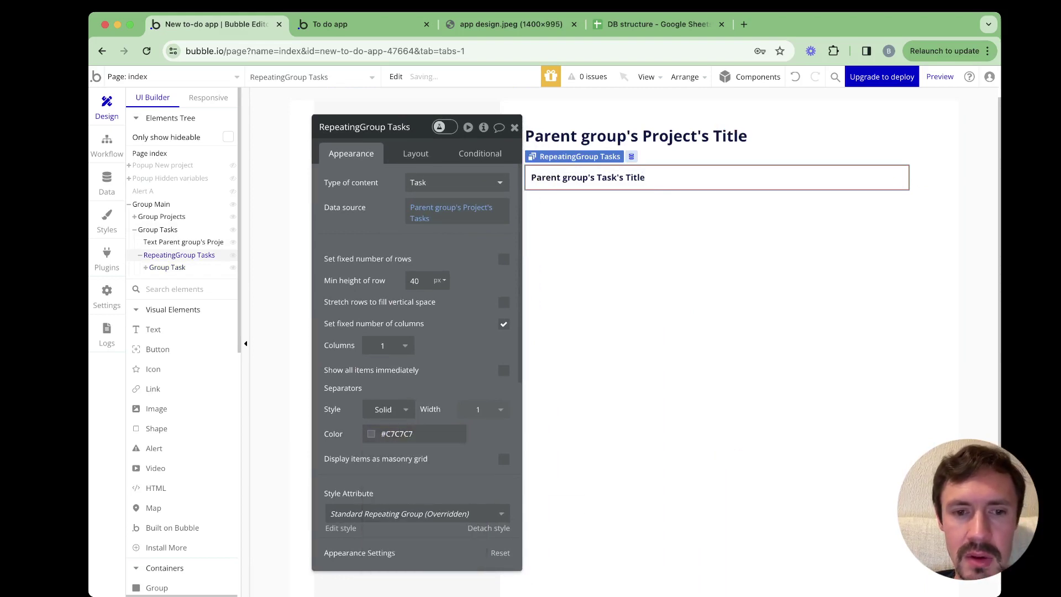
drag(376, 127, 751, 139)
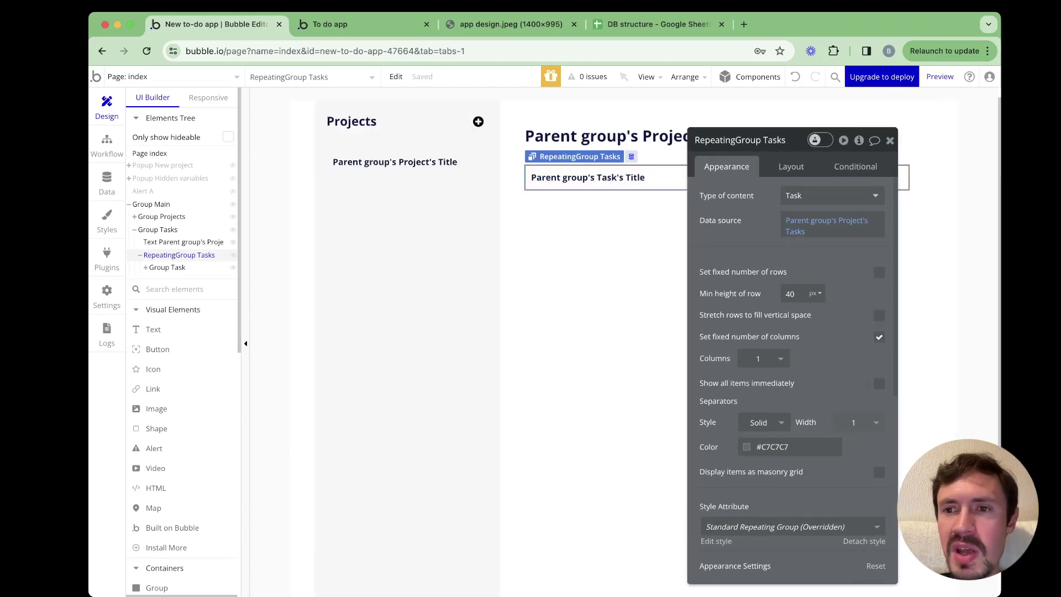
key(Escape)
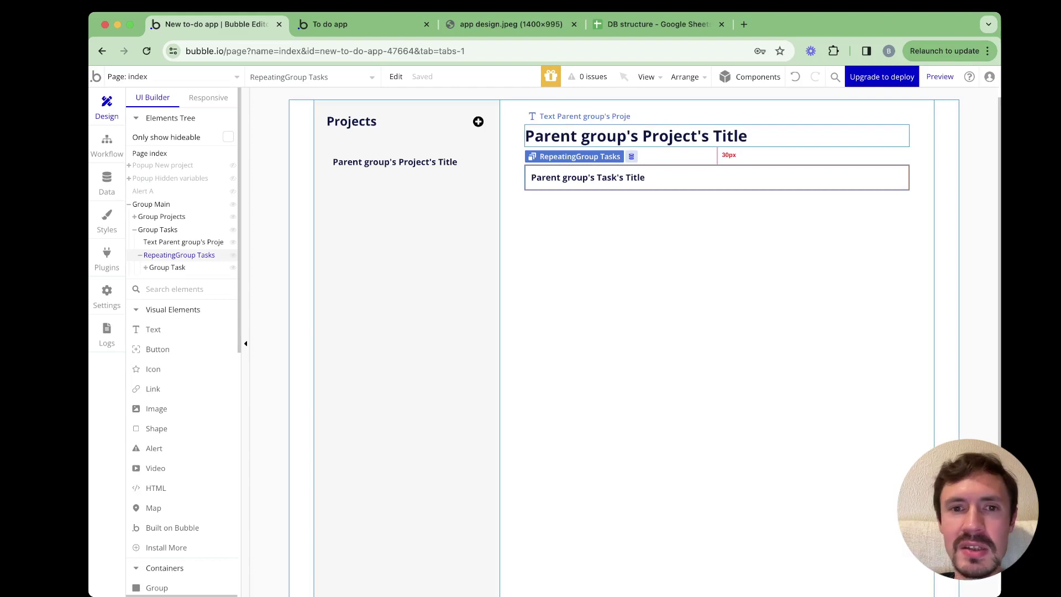
Copy the plus icon into the tasks group and place it just below the project title
click(478, 122)
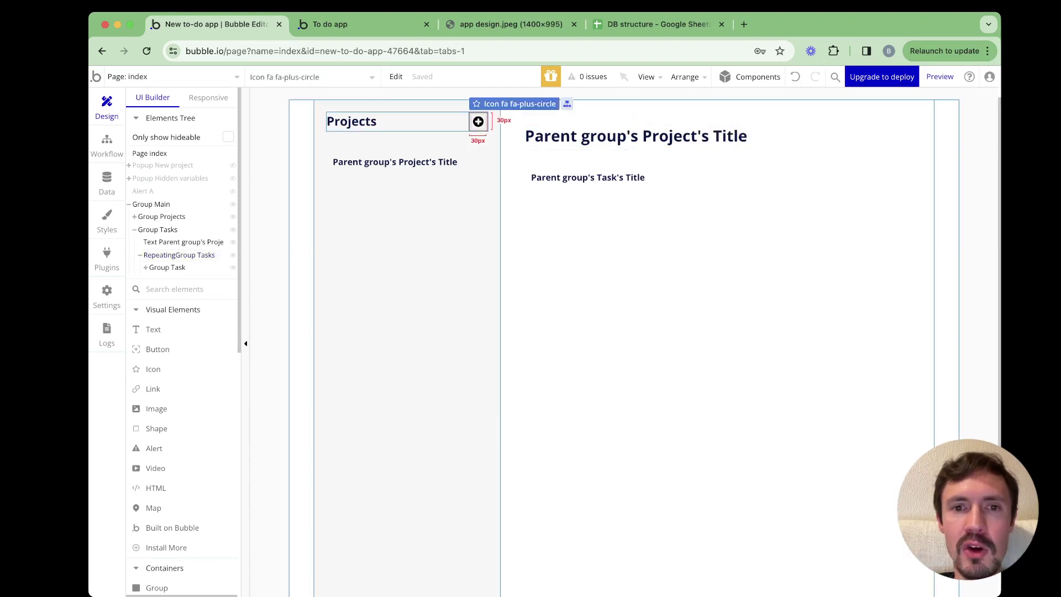
right_click(479, 121)
click(504, 257)
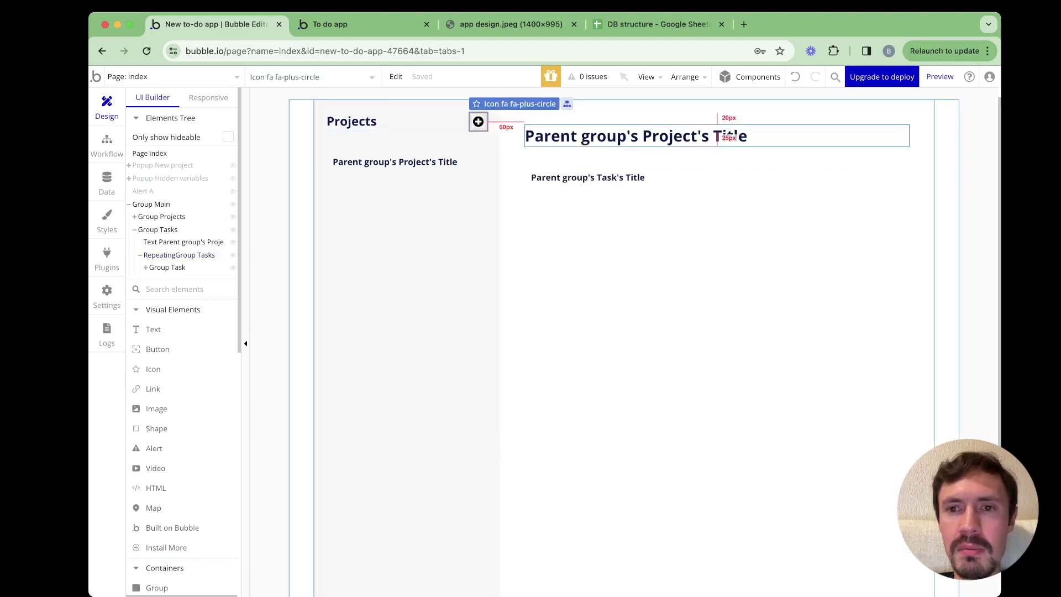
click(760, 158)
right_click(760, 158)
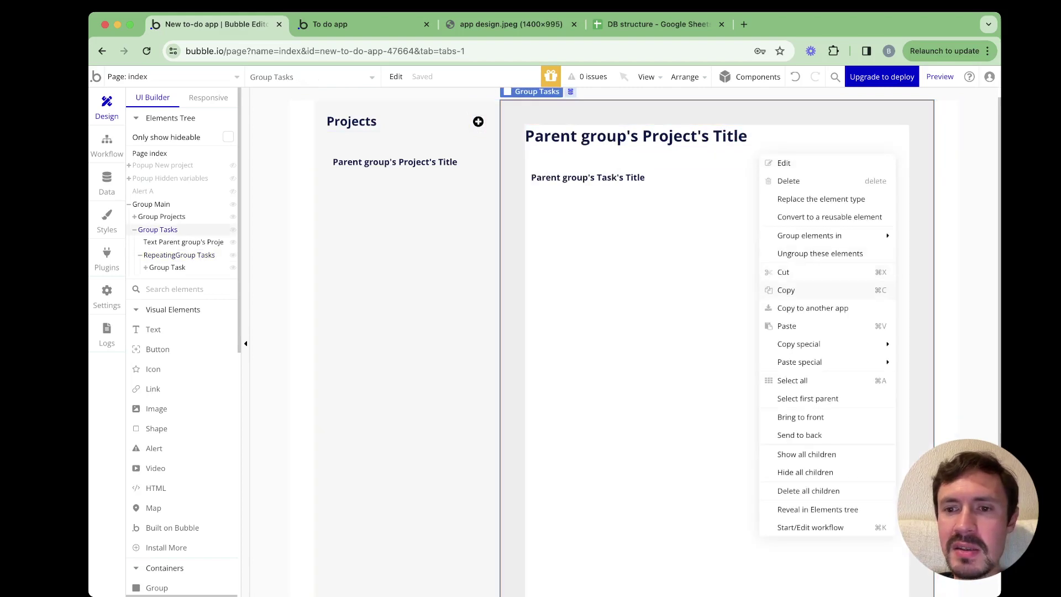
click(786, 326)
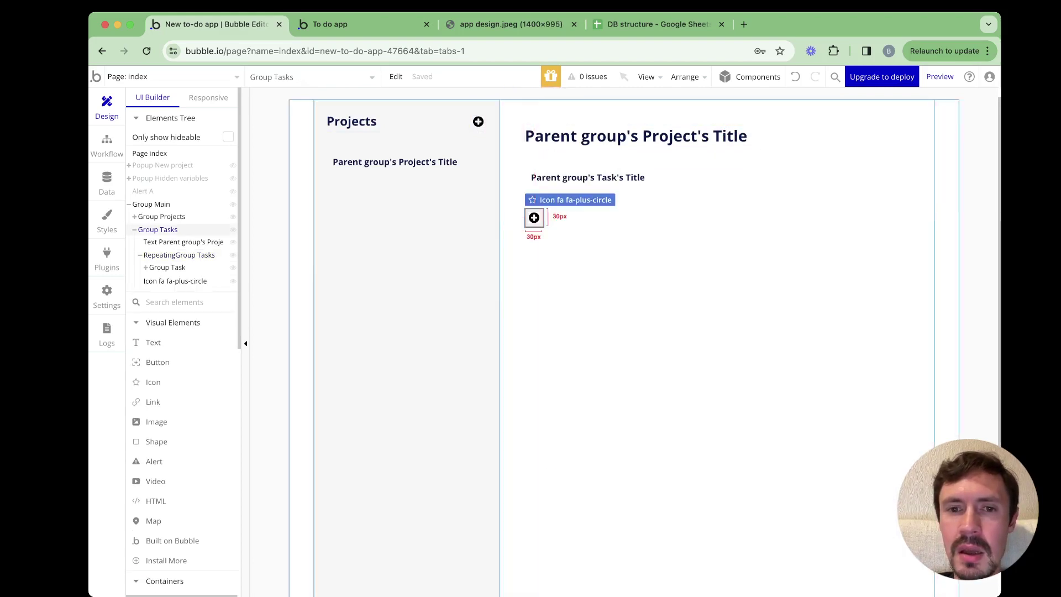
double_click(534, 217)
click(741, 277)
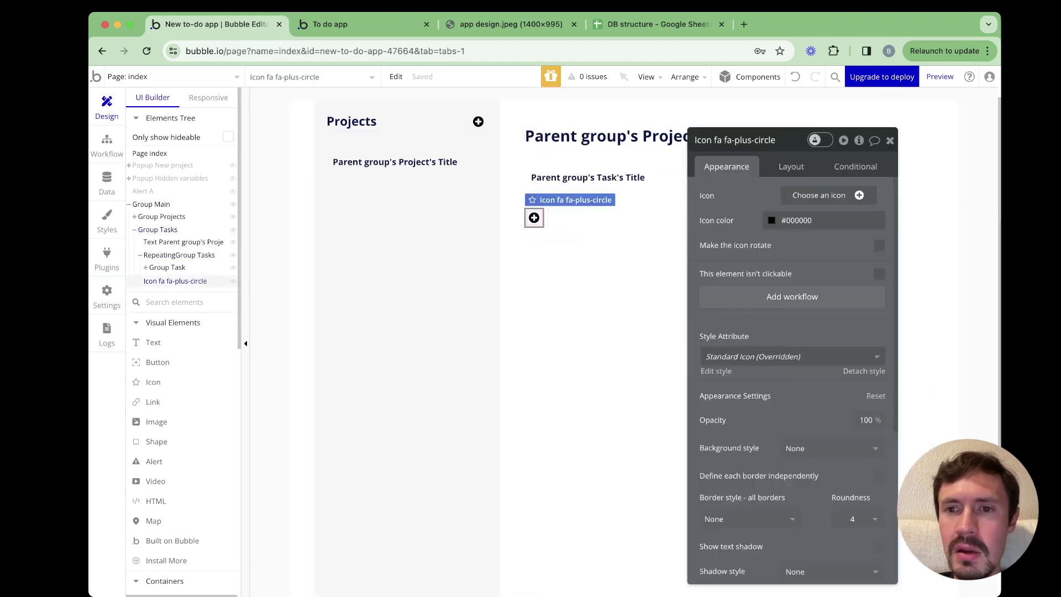
click(791, 167)
click(723, 290)
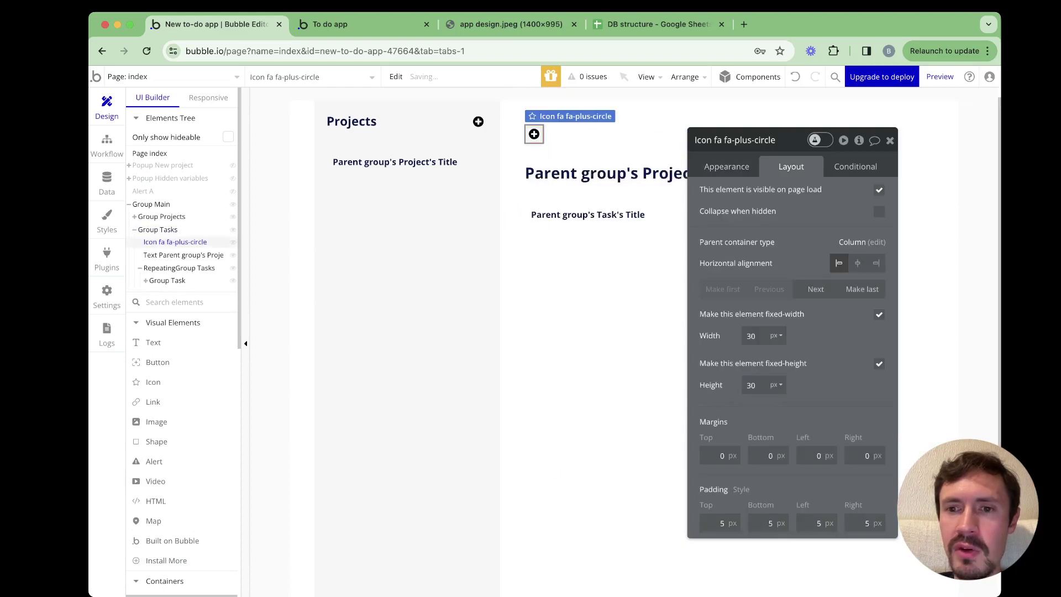
click(816, 290)
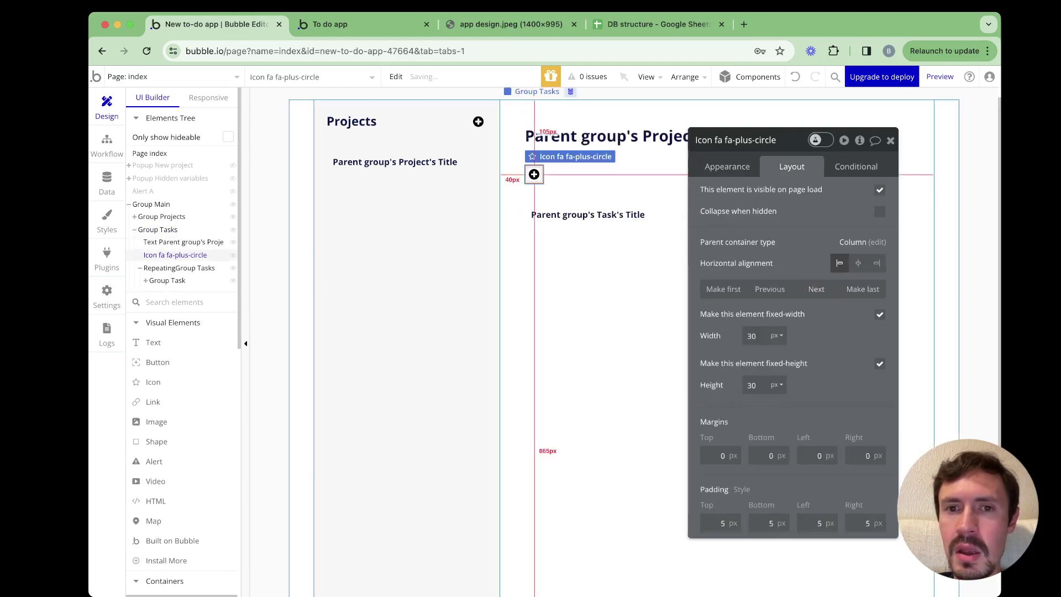
Group the tasks panel's title and plus icon into a Row container
click(608, 136)
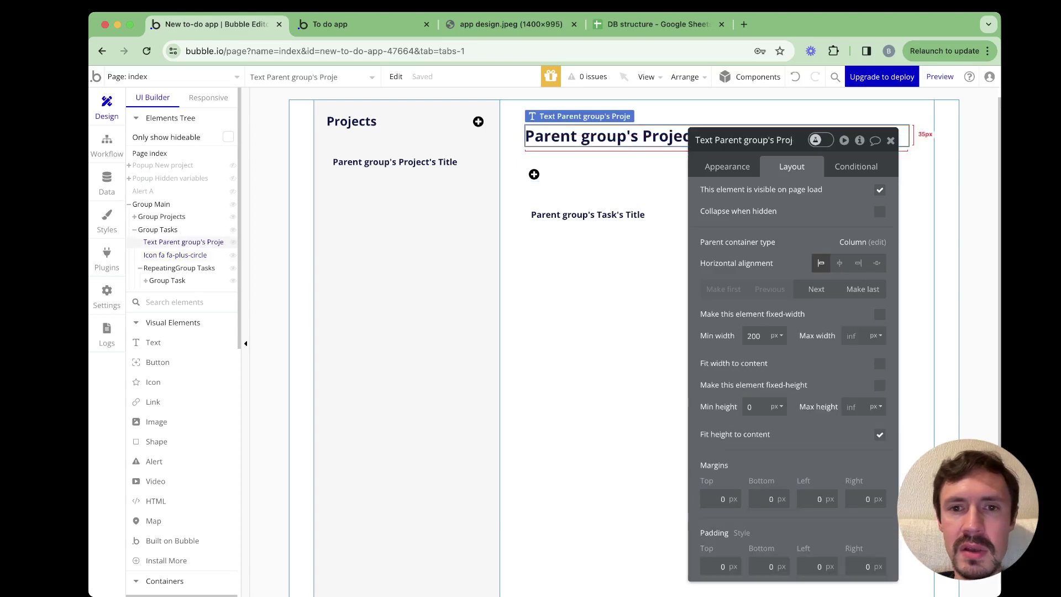
shift+click(534, 175)
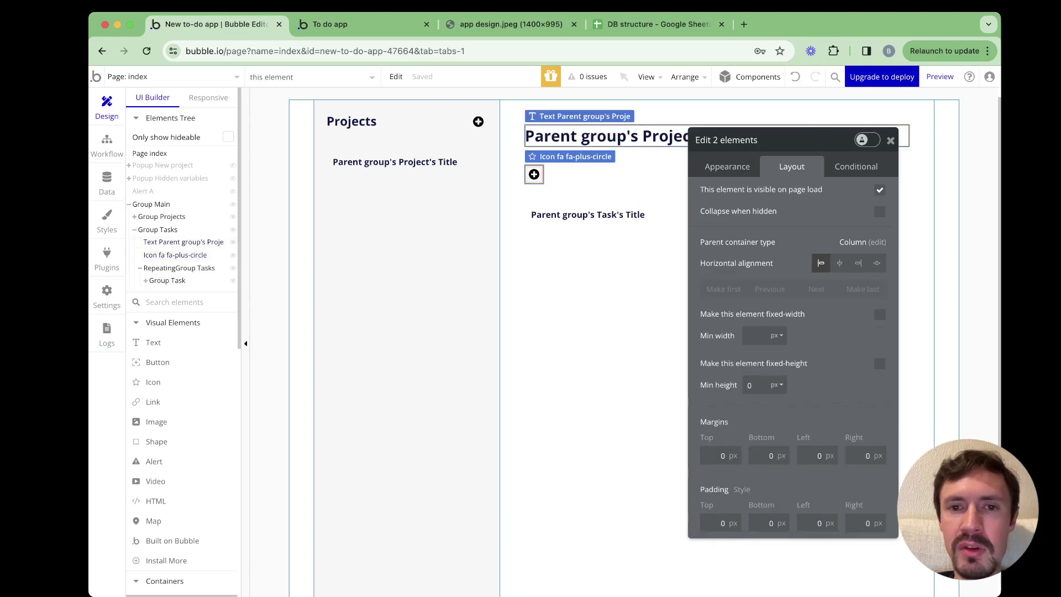
drag(774, 140, 832, 176)
click(685, 77)
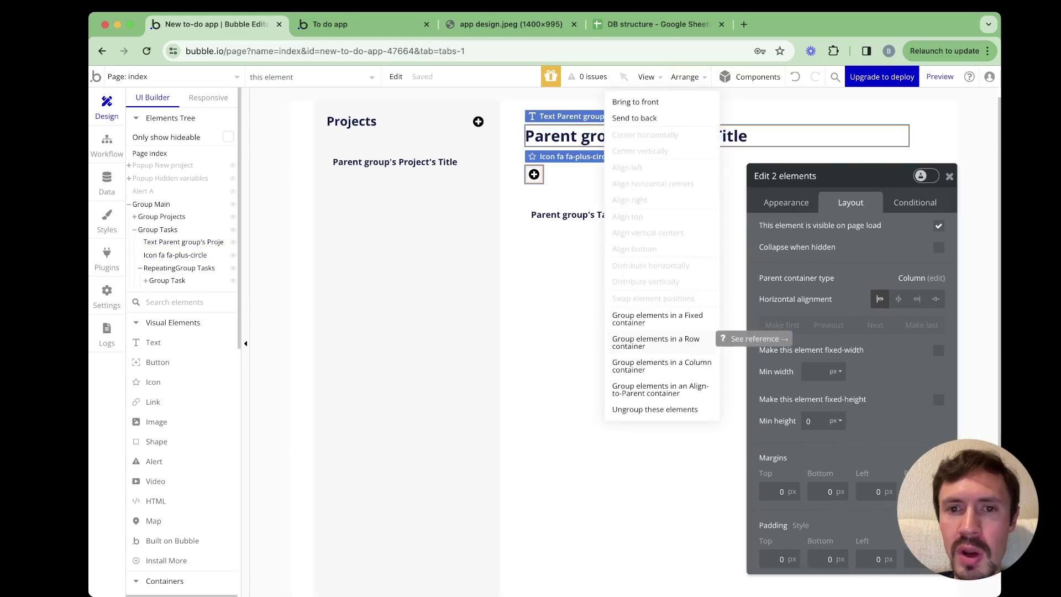
click(699, 341)
Resize the plus icon to 36 × 36 px, after trying 40 and 38
click(900, 134)
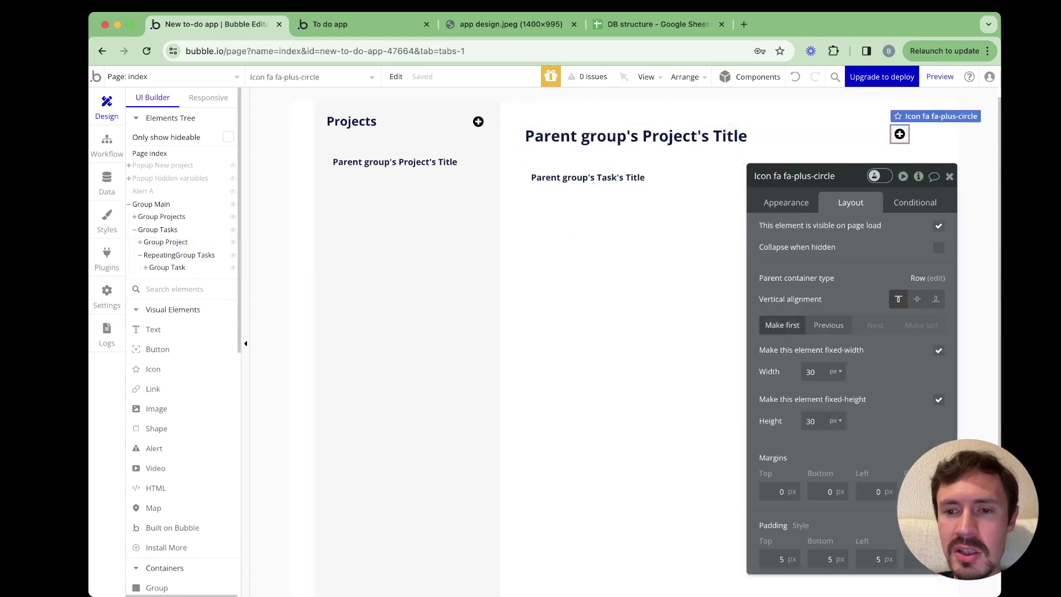
double_click(810, 372)
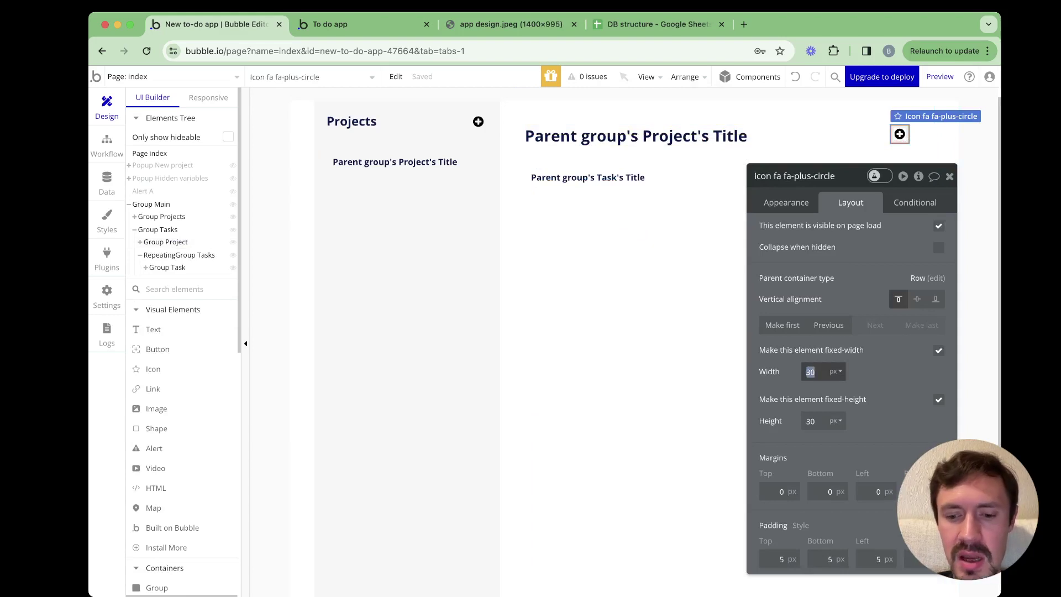
text(40)
key(Tab)
text(40)
key(Tab)
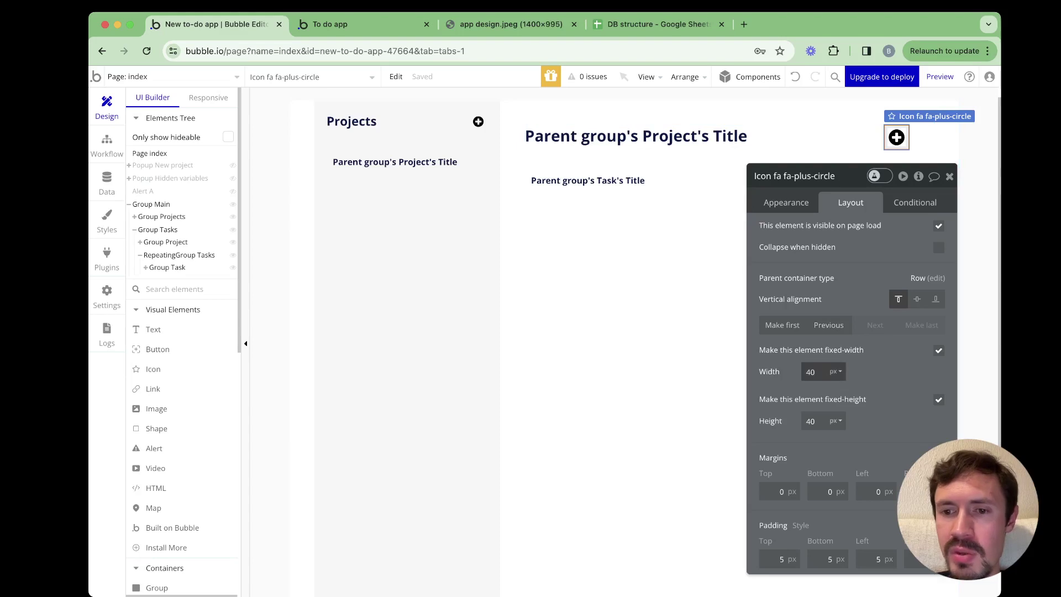
double_click(811, 372)
text(38)
key(Tab)
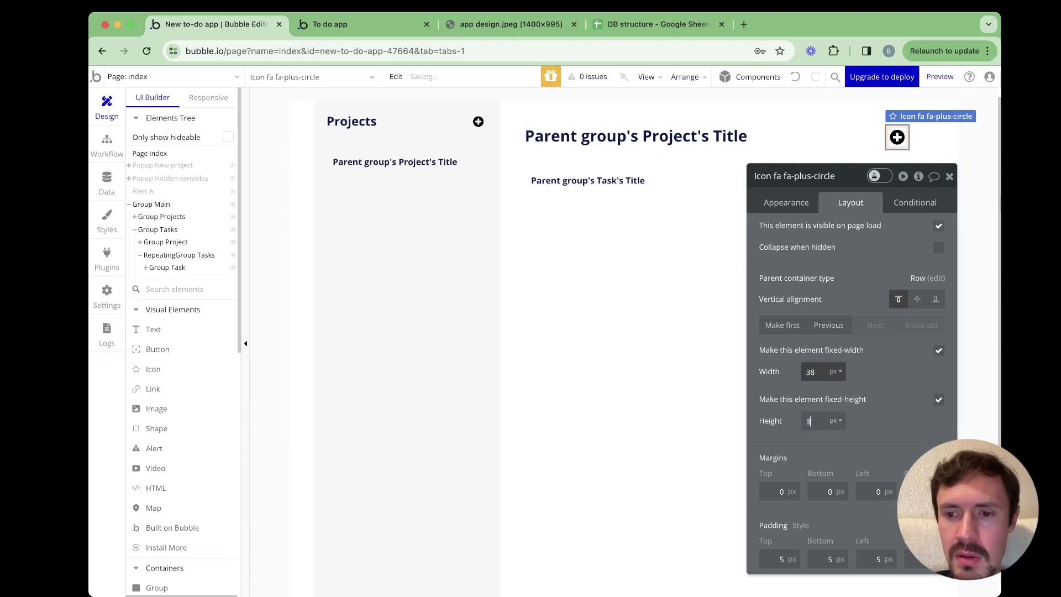
text(38)
key(Tab)
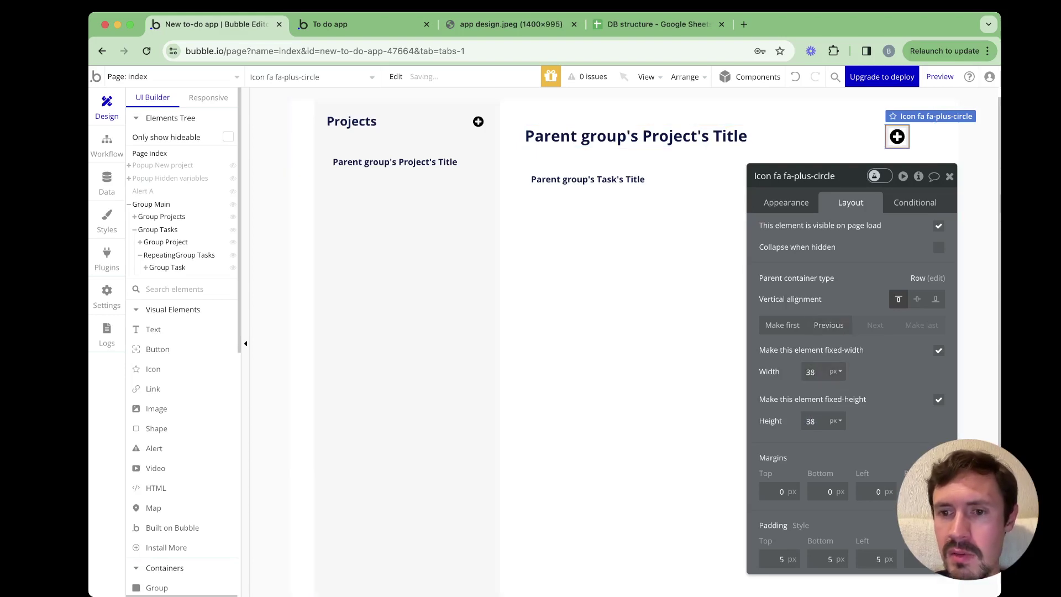
double_click(810, 372)
text(36)
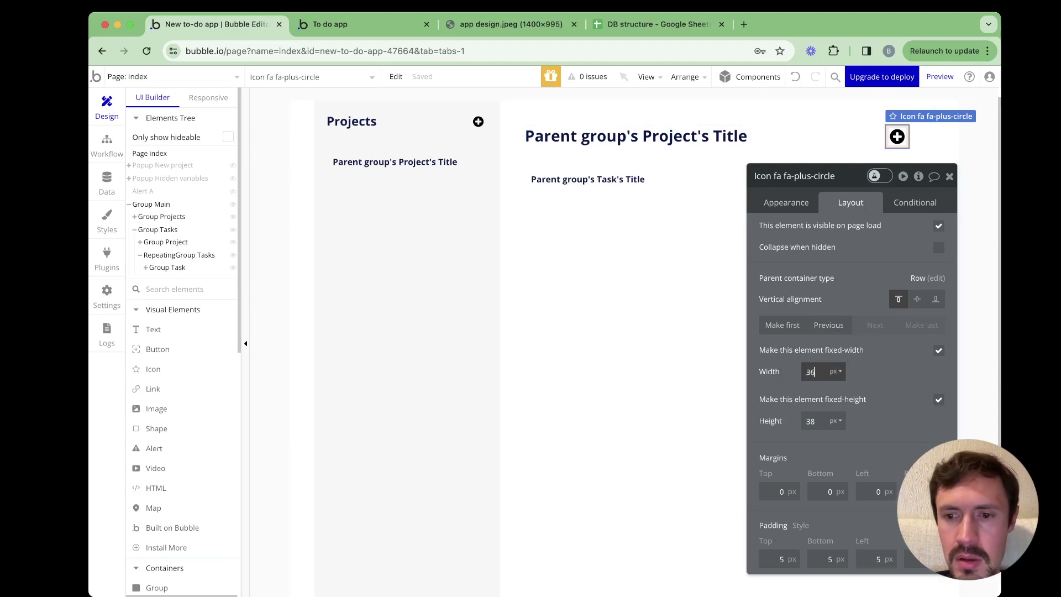
key(Tab)
text(36)
key(Tab)
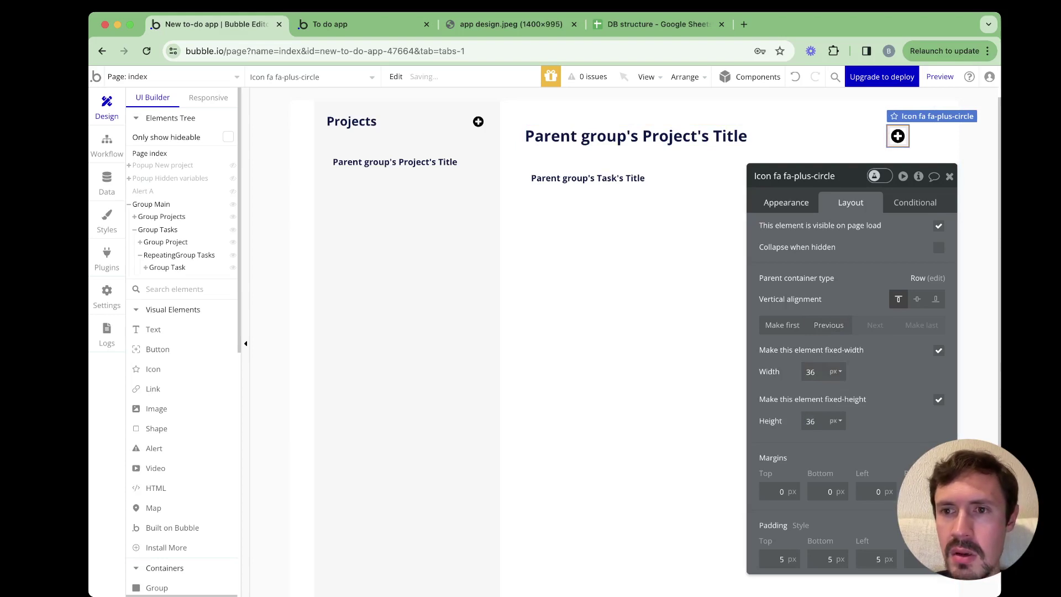
click(786, 203)
drag(802, 176, 499, 121)
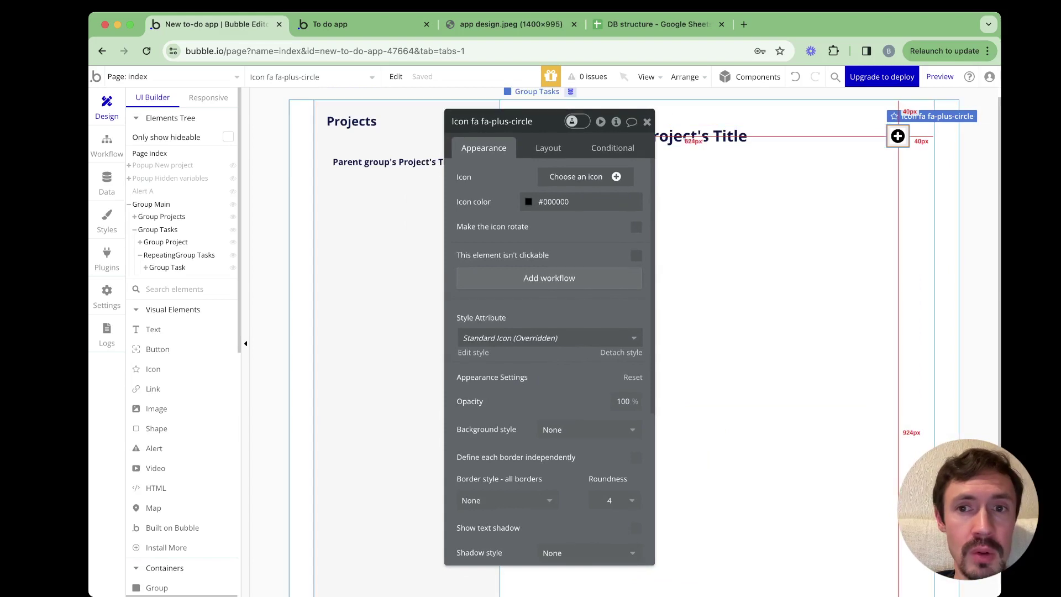
click(647, 121)
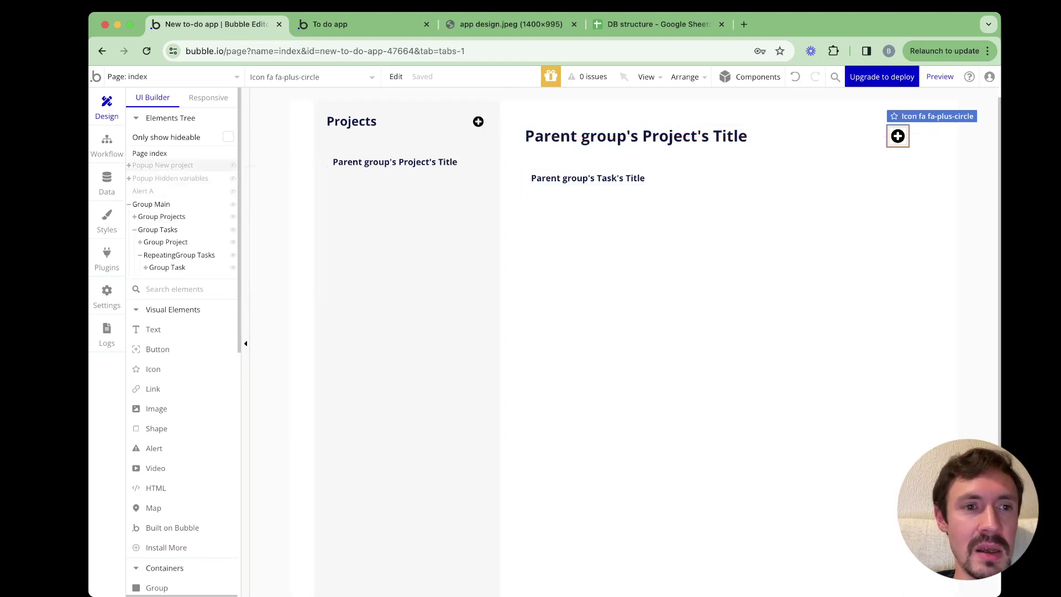
Copy the New project popup and paste a duplicate onto the page
click(163, 165)
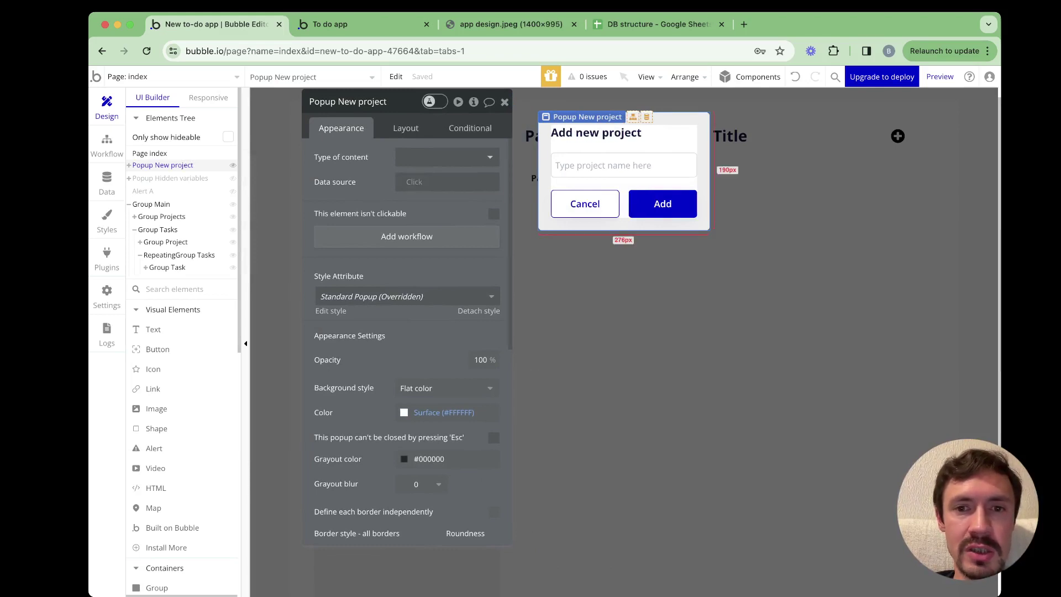
right_click(548, 162)
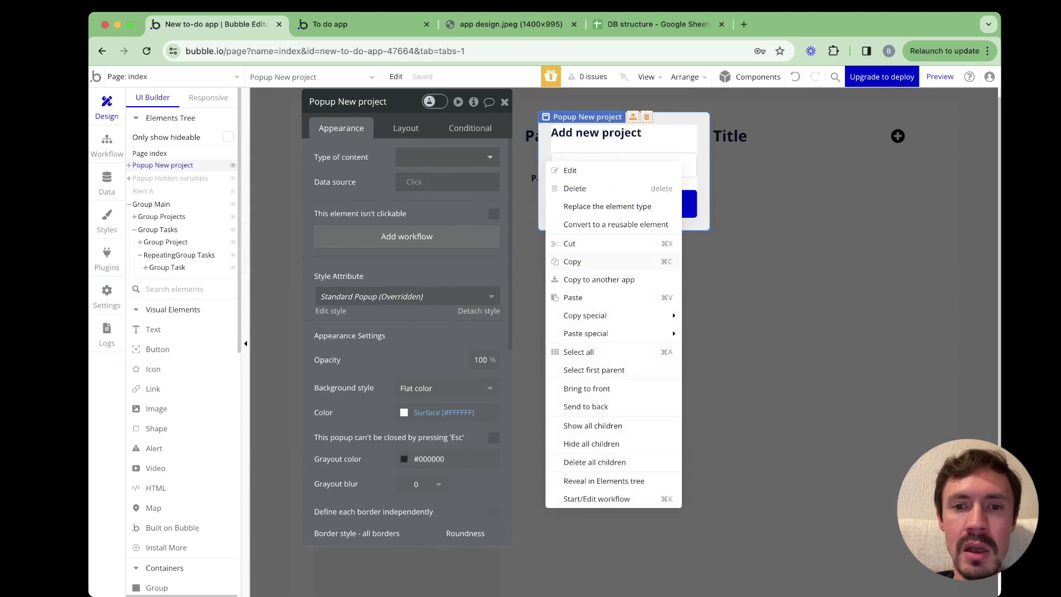
key(Escape)
click(149, 153)
drag(376, 102, 817, 144)
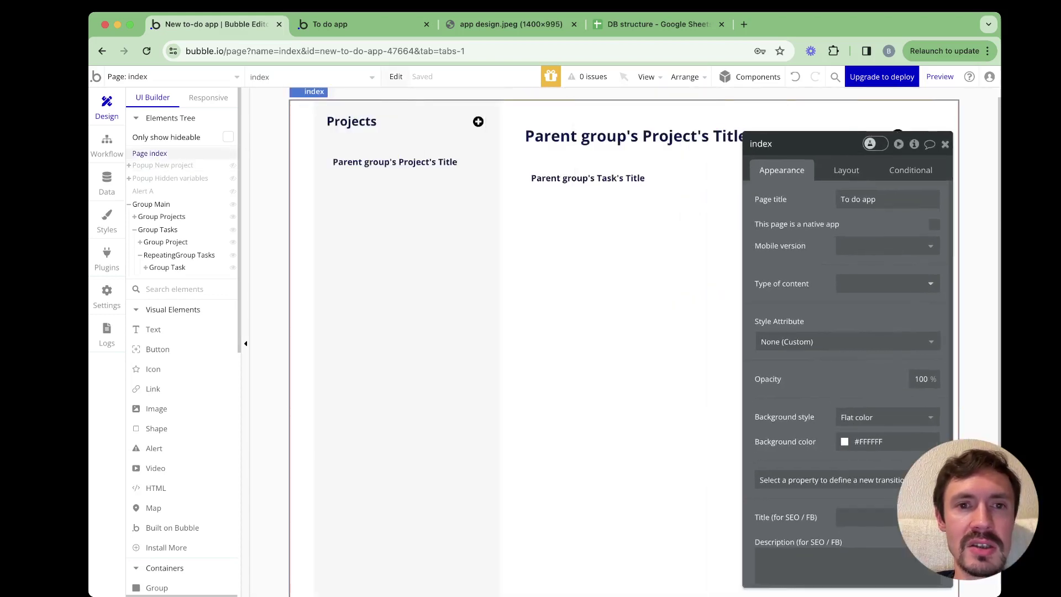
click(396, 76)
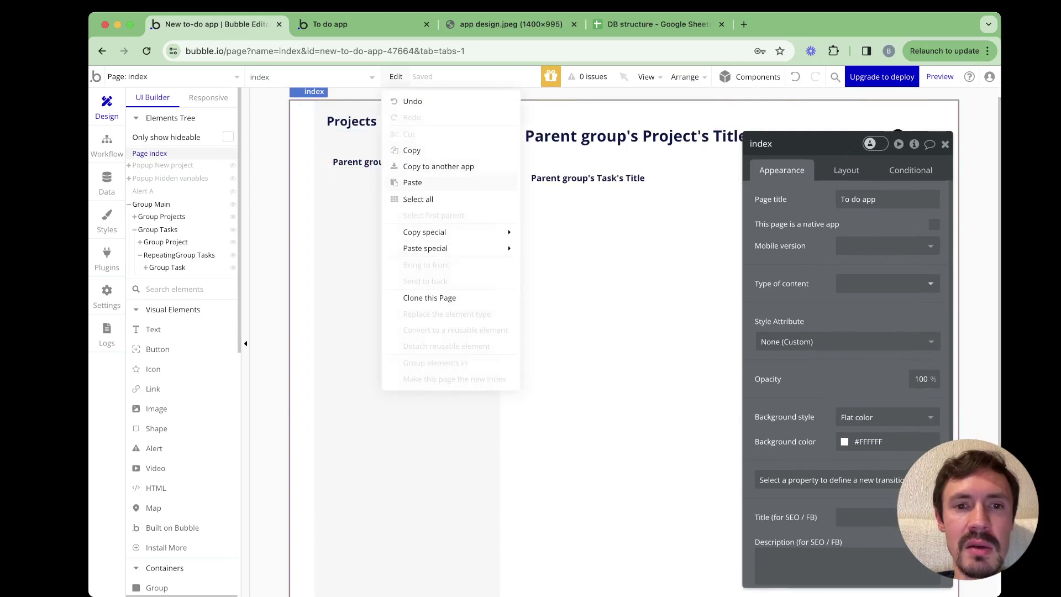
click(412, 182)
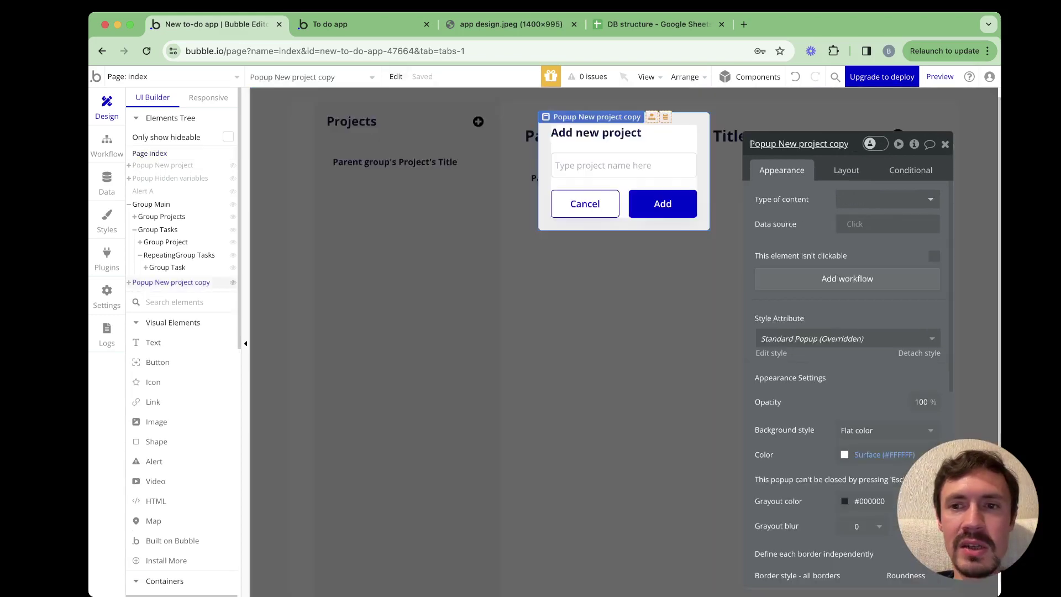
Rename the pasted popup to Popup New task
click(799, 144)
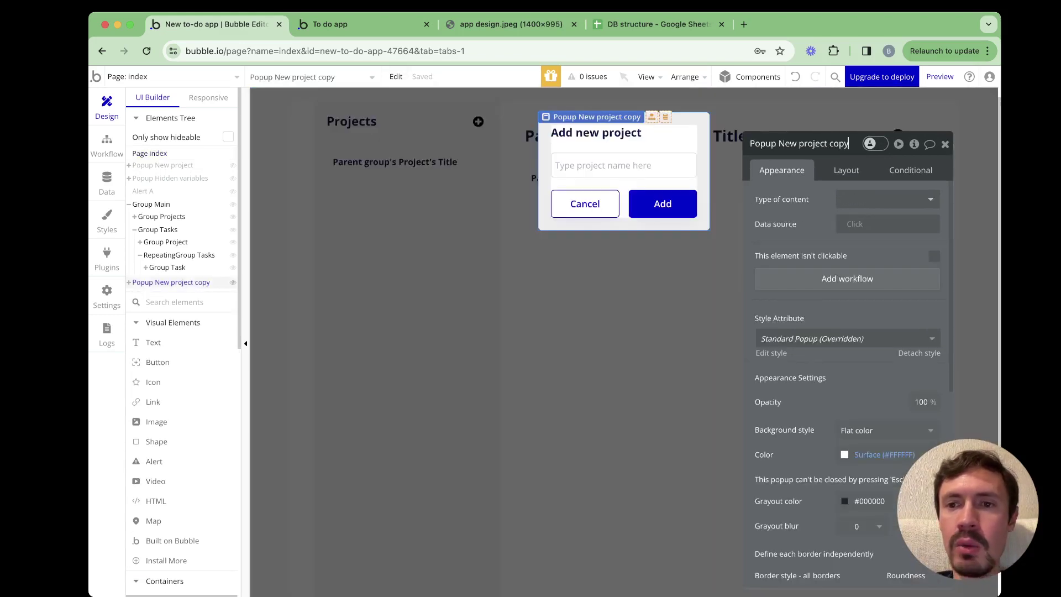
drag(799, 144, 849, 144)
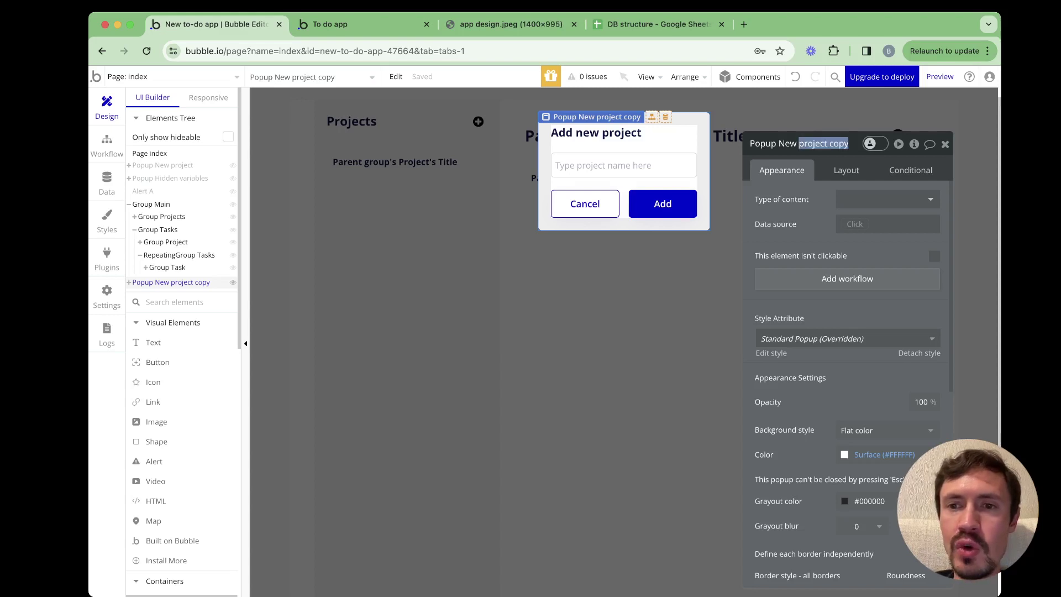
text(task)
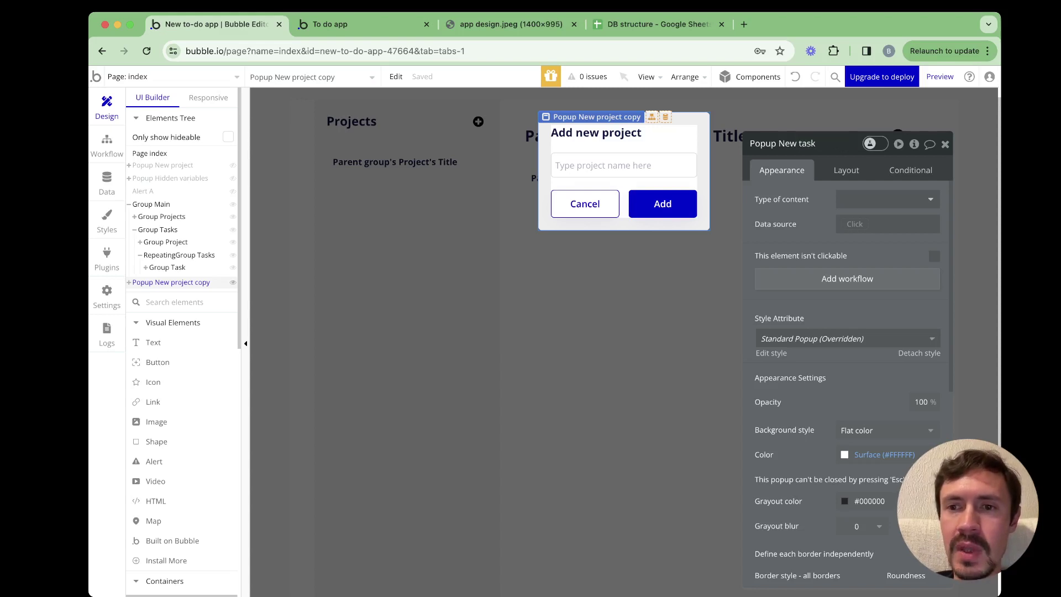
key(Return)
Change its heading to 'Add new task' and the input placeholder to 'Type task name here'
click(597, 133)
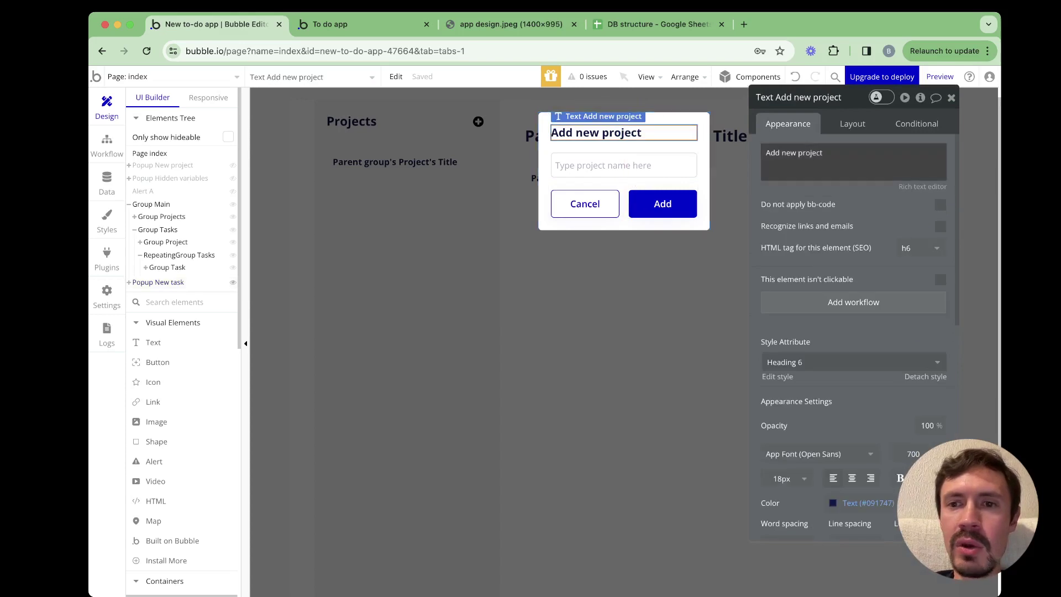
double_click(817, 153)
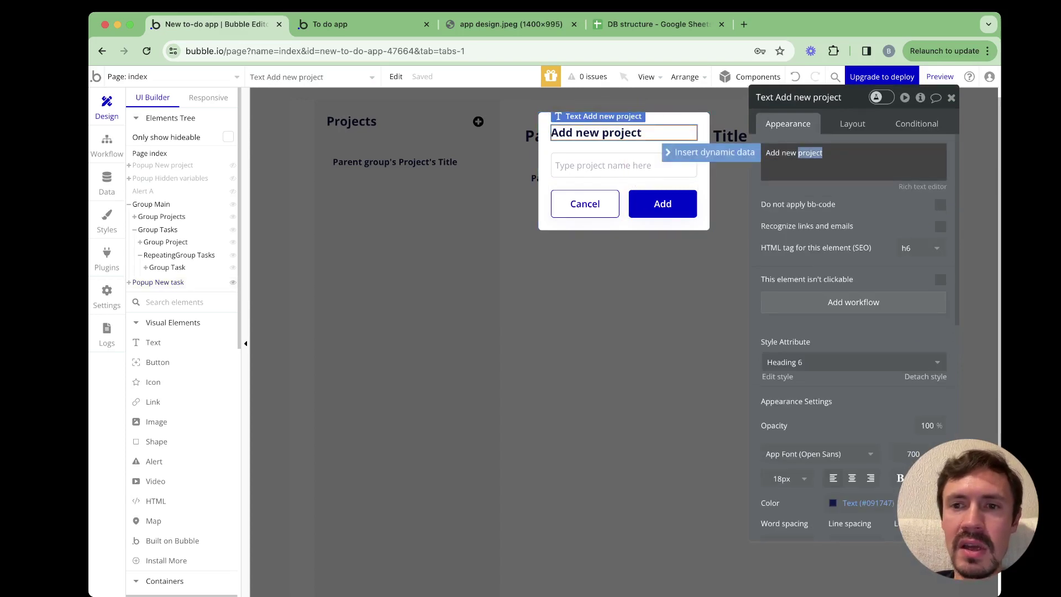
text(task)
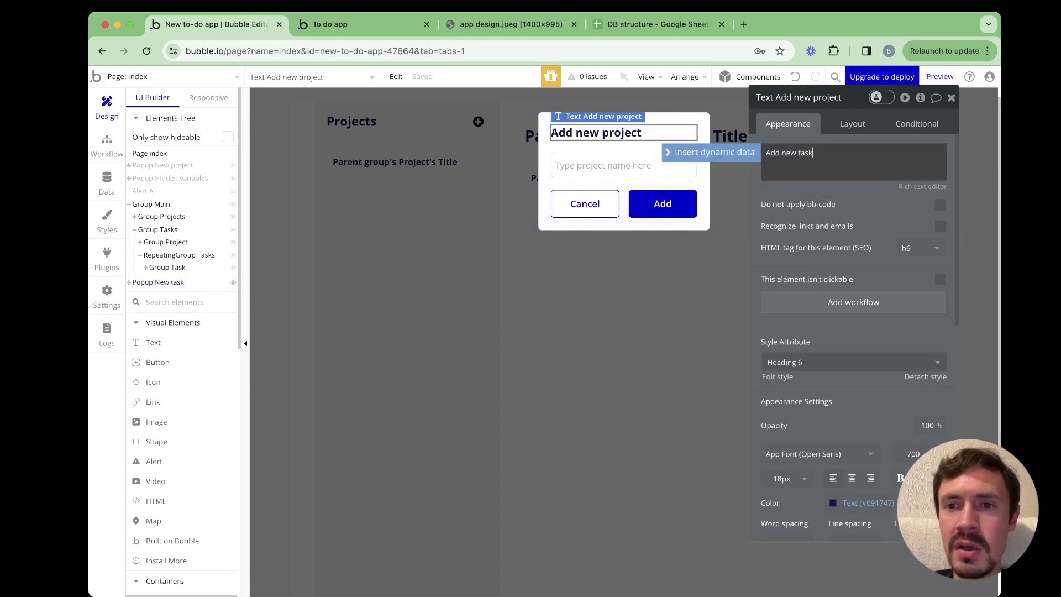
click(623, 165)
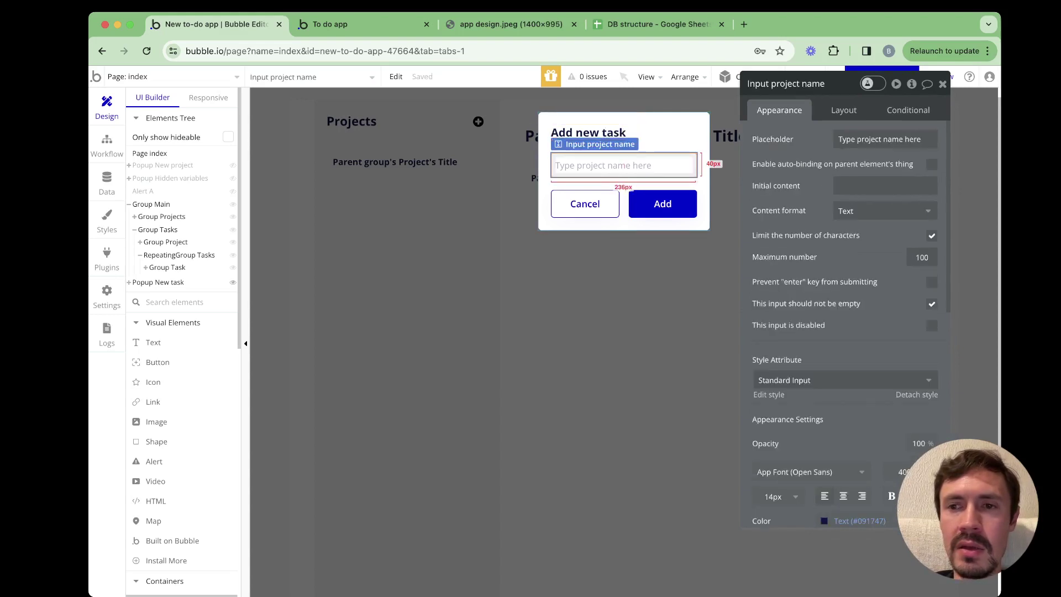
click(871, 139)
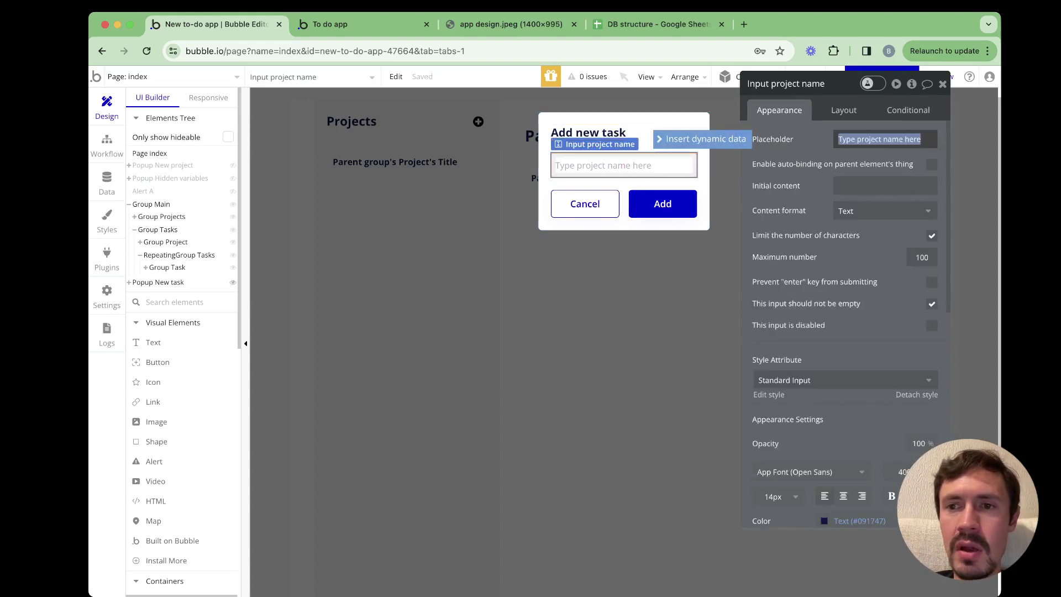
double_click(870, 140)
text(task)
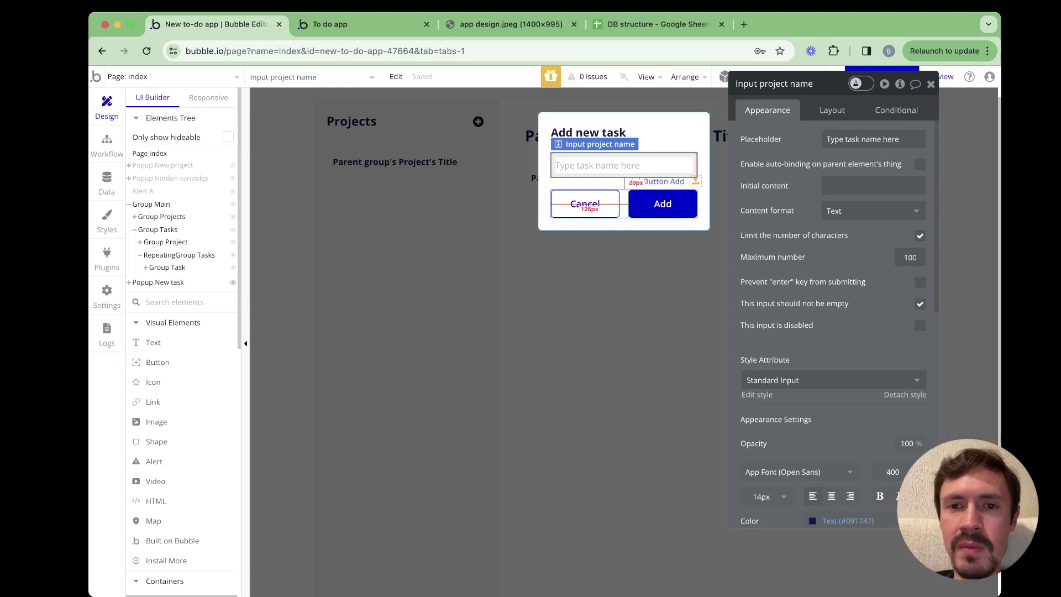
click(624, 204)
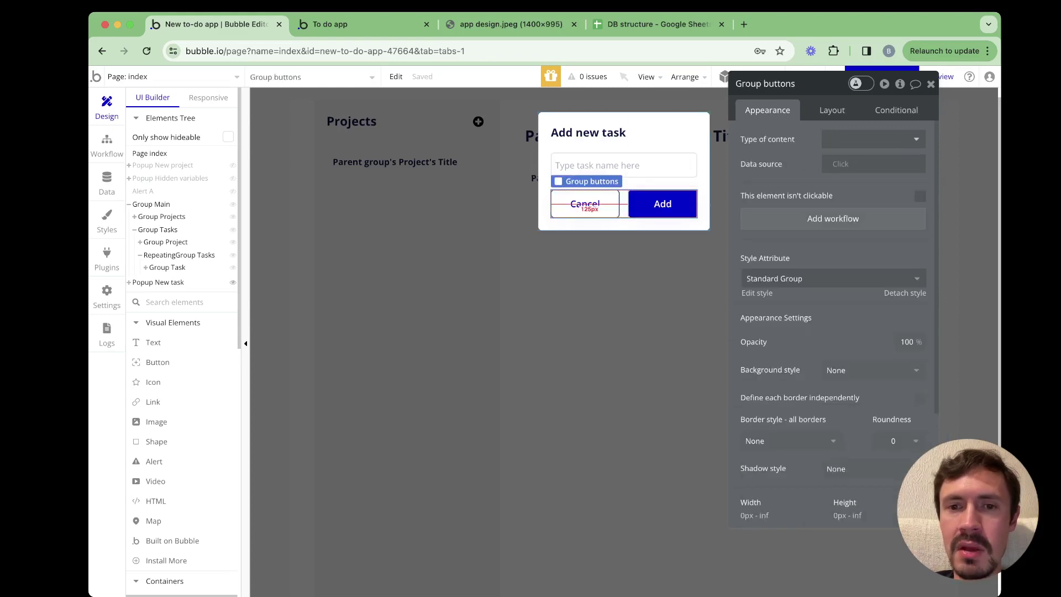
Start a click workflow for the Cancel button with a Reset relevant inputs step
click(642, 204)
click(585, 204)
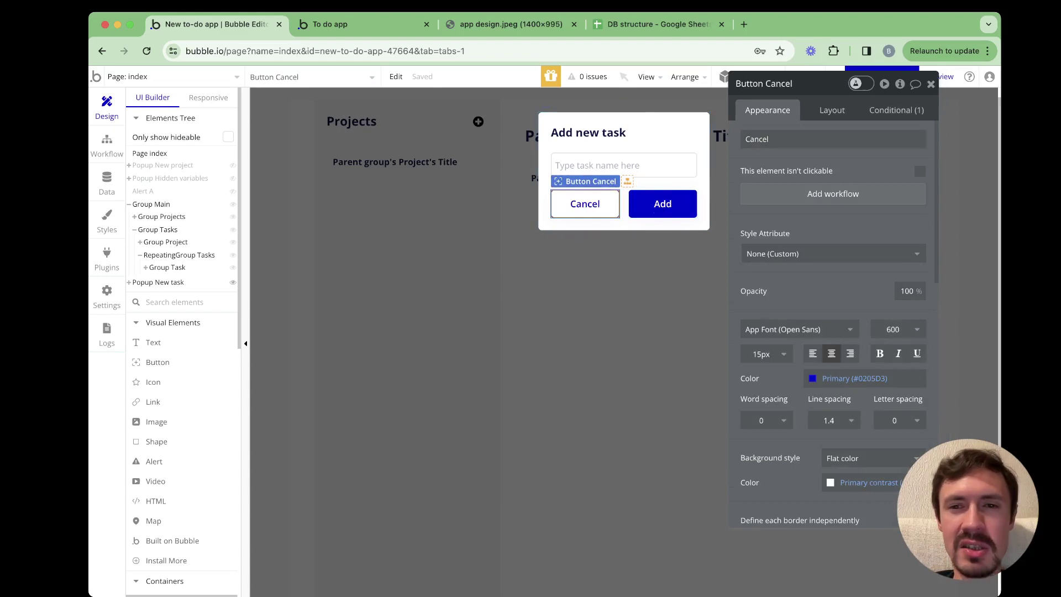
click(647, 206)
click(585, 204)
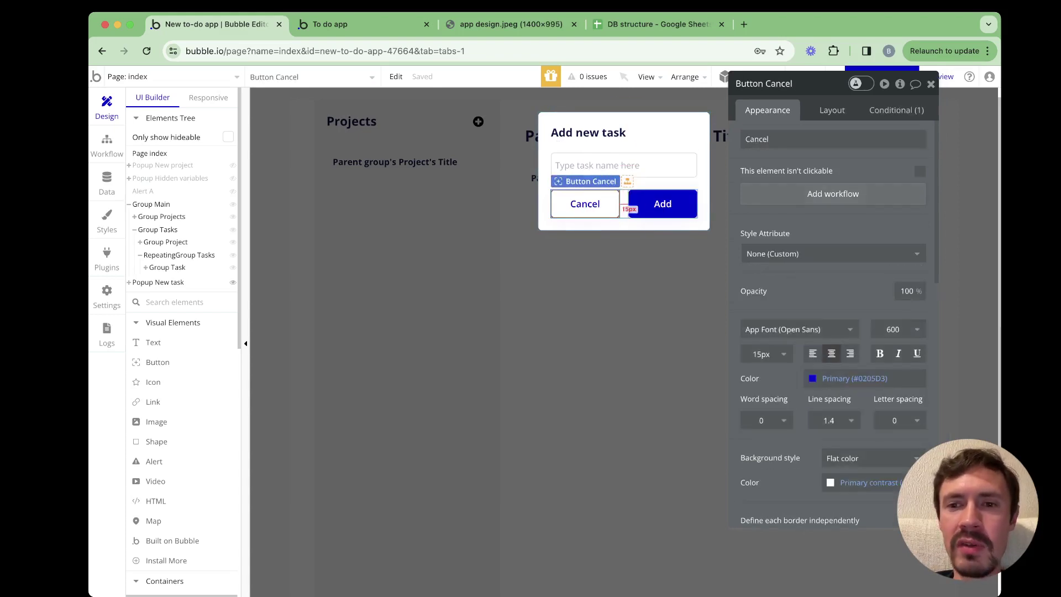
click(834, 193)
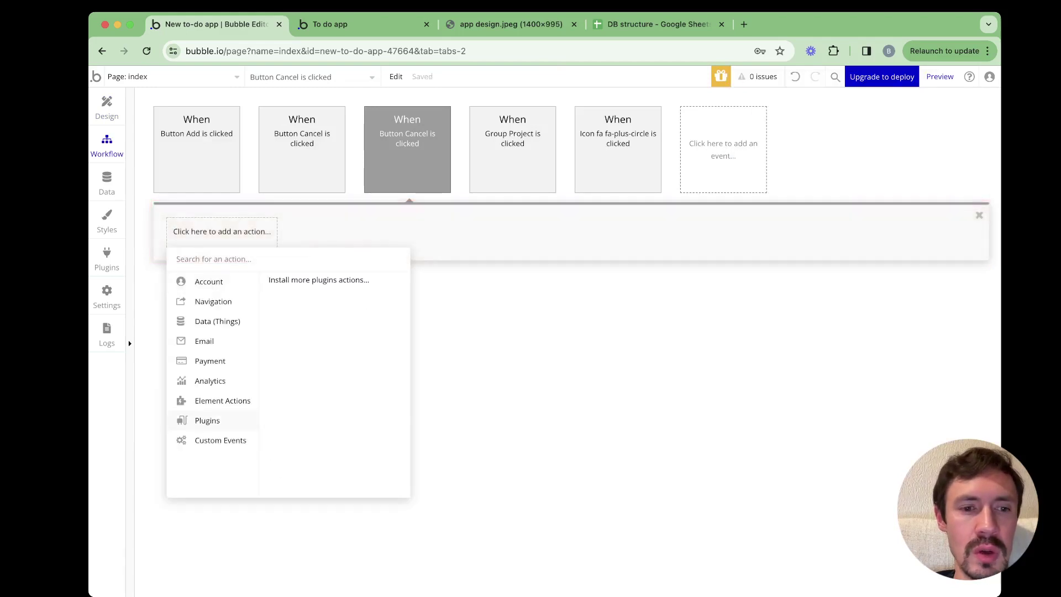
mouse_move(223, 401)
click(359, 349)
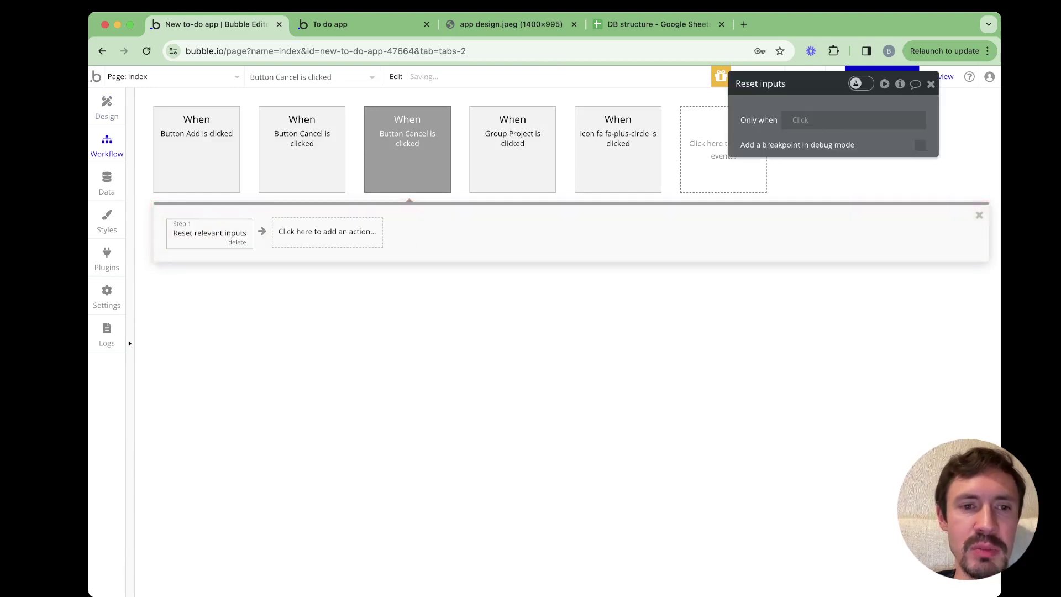
Add a Hide Popup New task step, then reveal the Cancel button in the page design
click(327, 231)
mouse_move(328, 401)
mouse_move(312, 421)
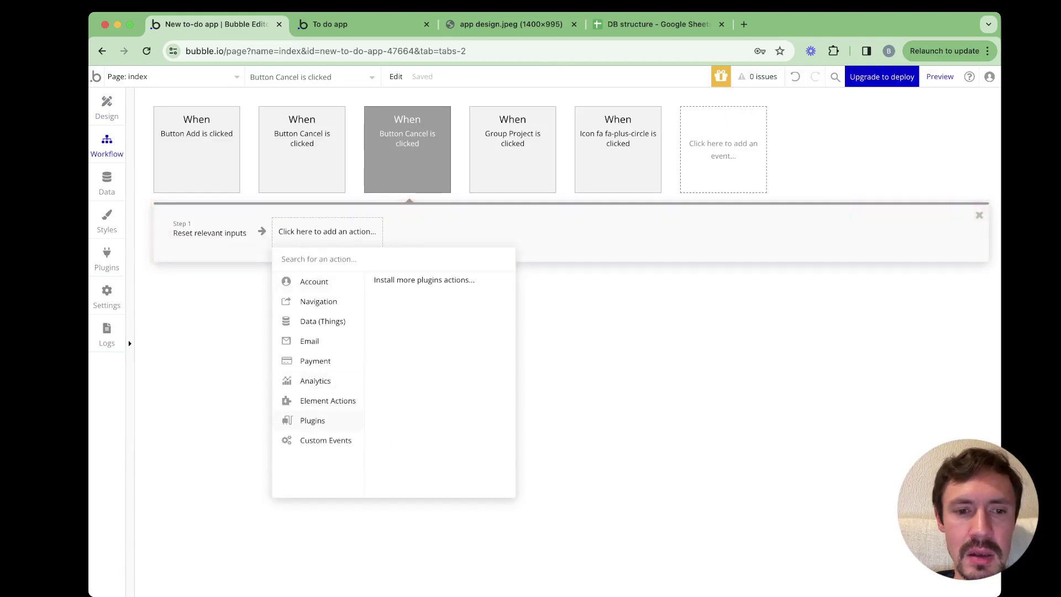
click(449, 293)
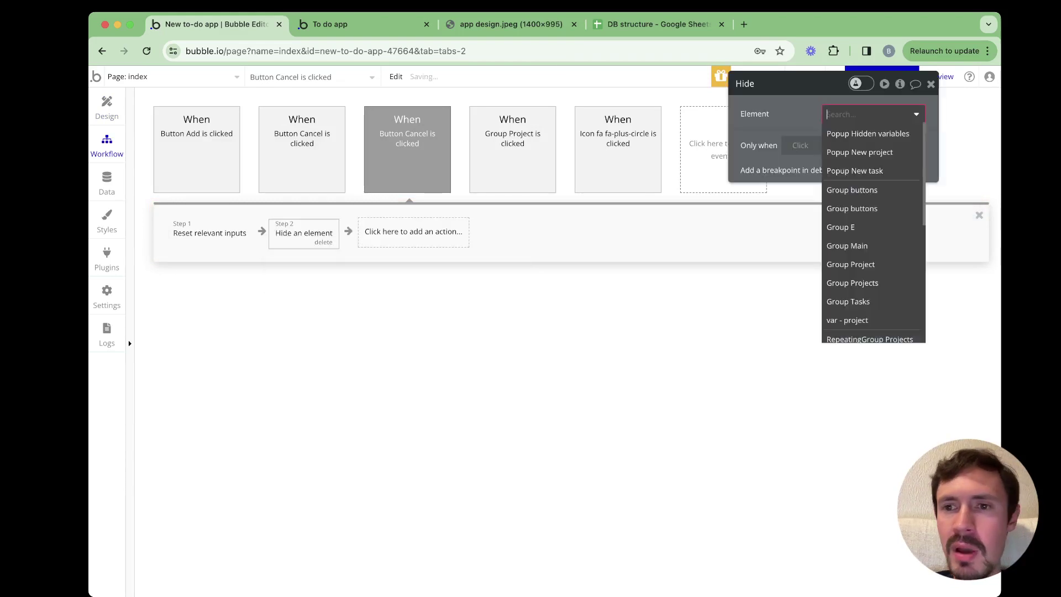
click(854, 171)
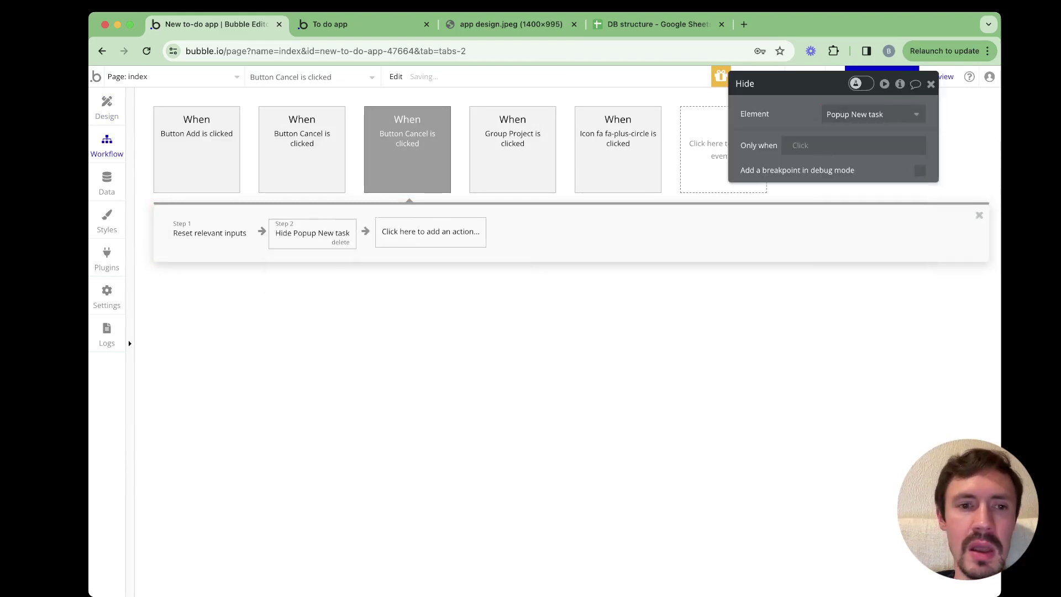
right_click(289, 240)
click(324, 360)
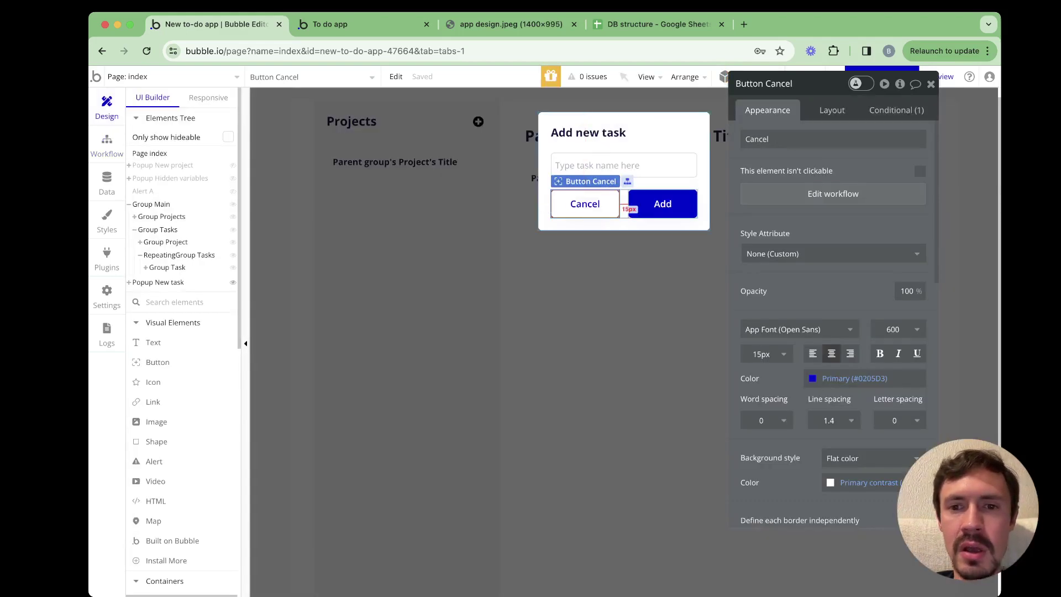
click(662, 203)
Create an Add button click workflow that creates a new Task, setting Title and Project fields
click(833, 194)
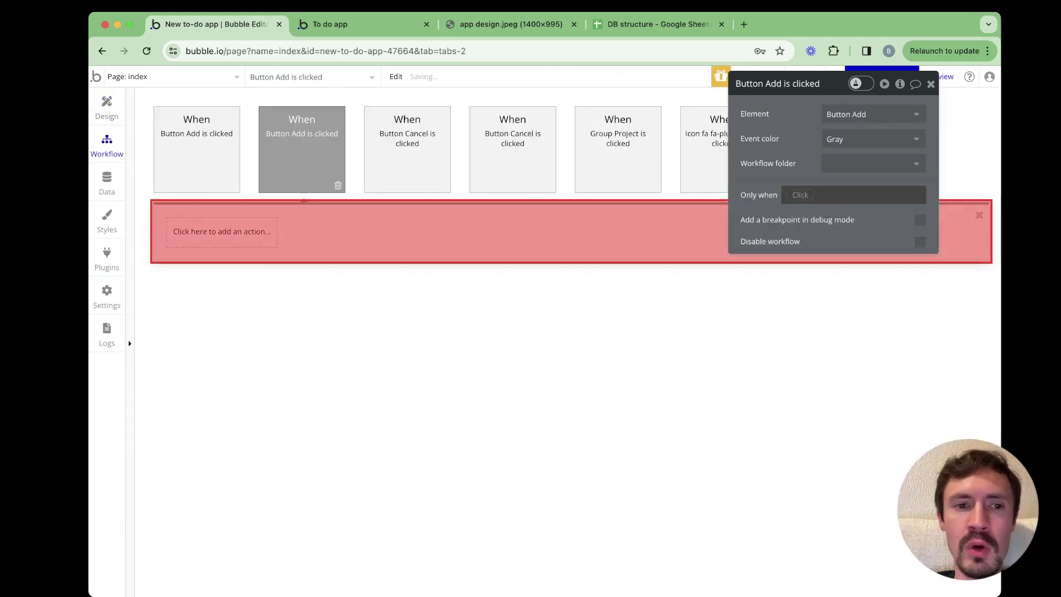
right_click(201, 232)
click(221, 231)
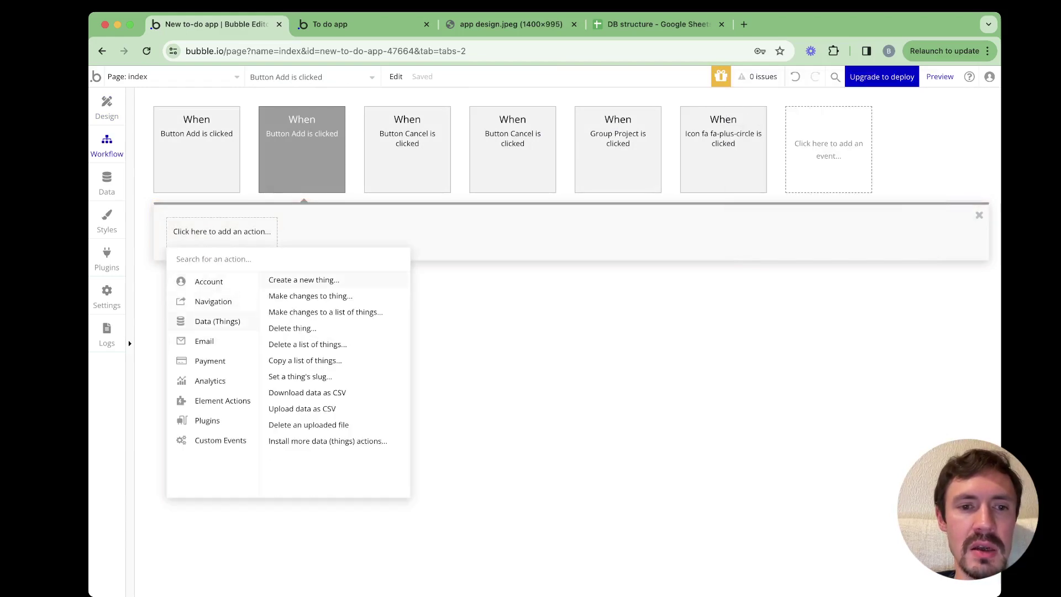
click(304, 280)
key(Down)
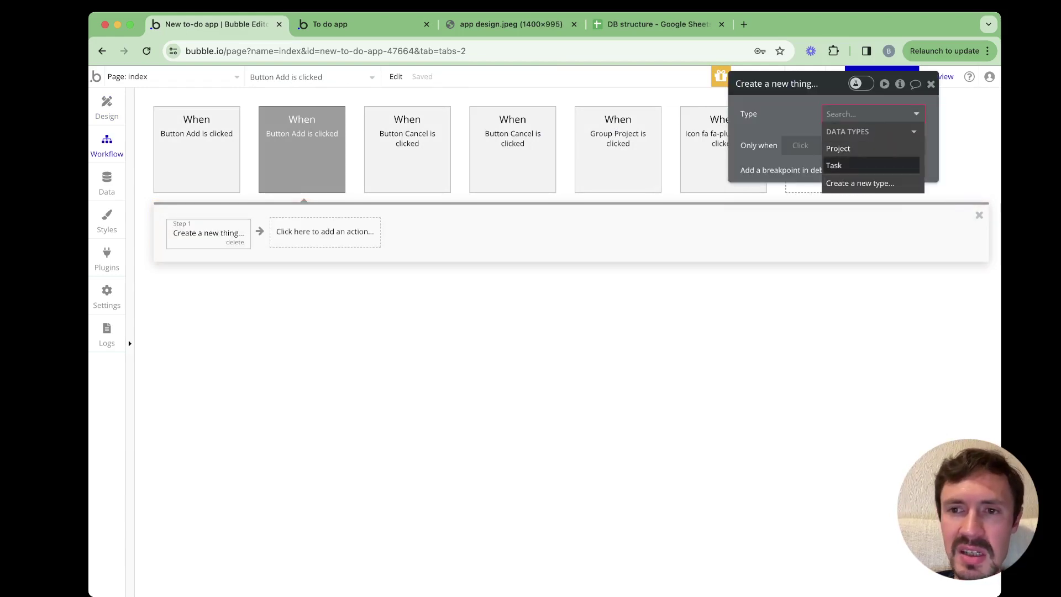
key(Return)
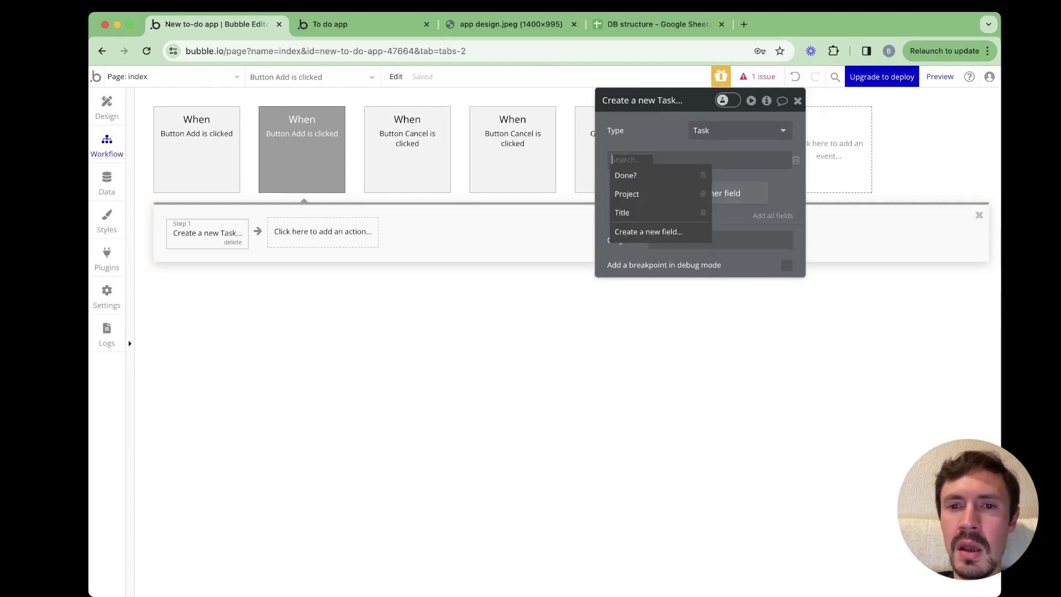
key(Escape)
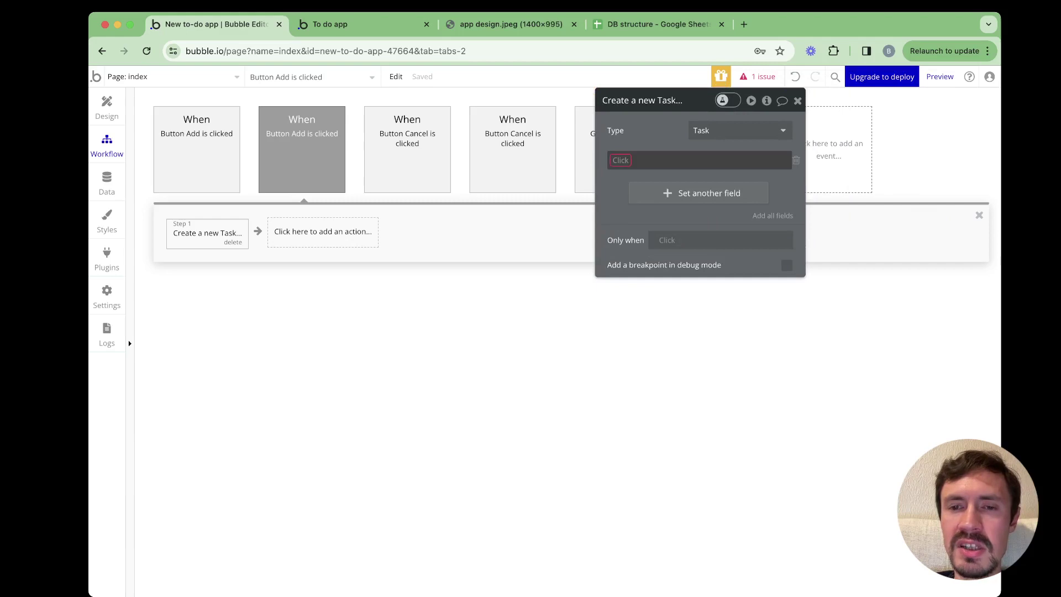
key(Down)
key(Down)
key(Down)
key(Return)
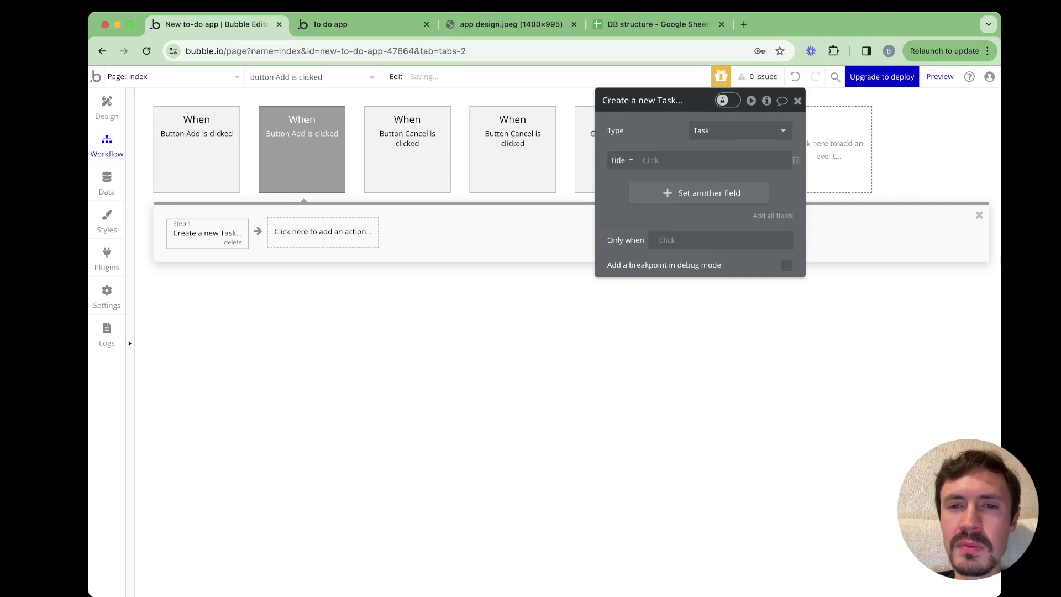
click(699, 193)
click(685, 188)
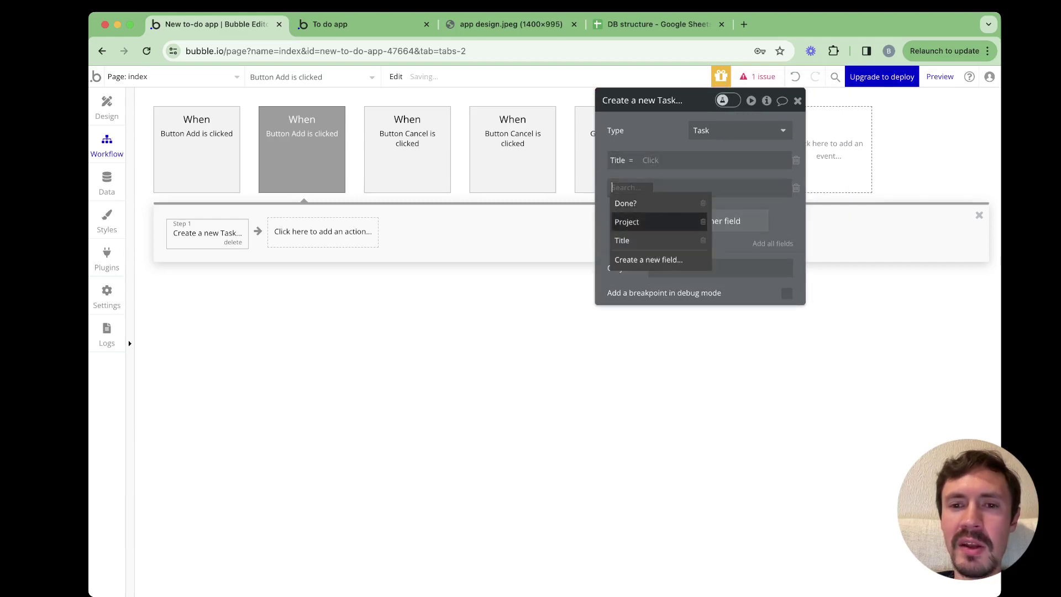
click(660, 222)
Rename the popup's name input to Input task name
key(Up)
key(Return)
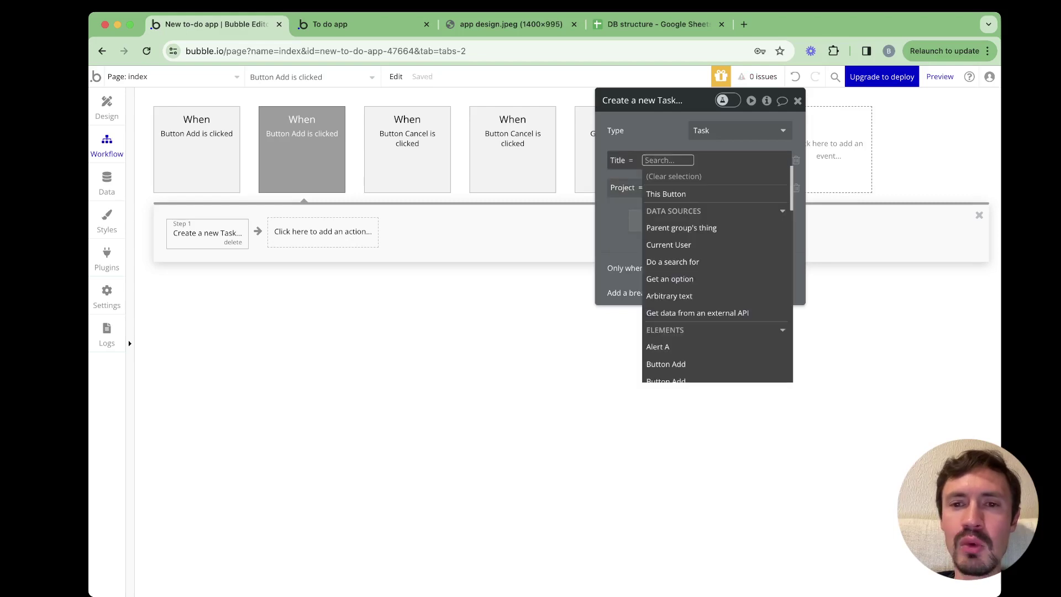
key(Escape)
click(107, 108)
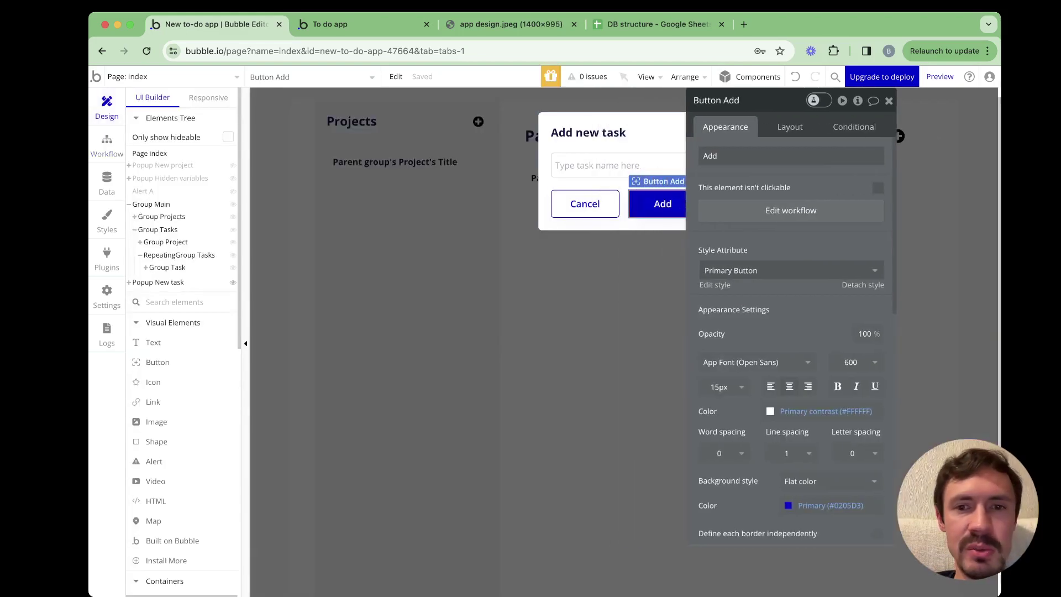
click(600, 144)
double_click(731, 100)
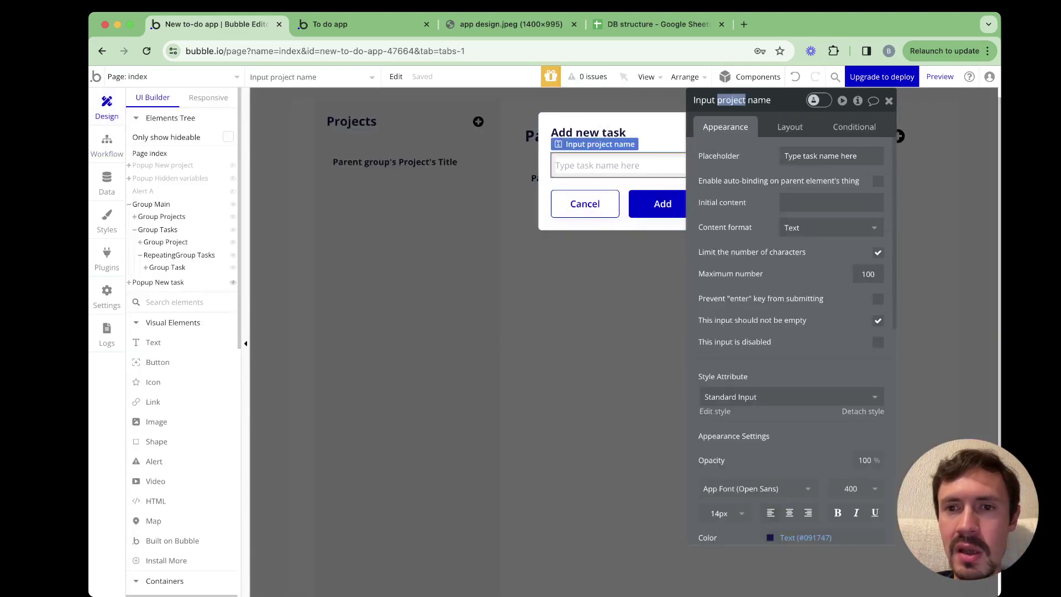
text(task)
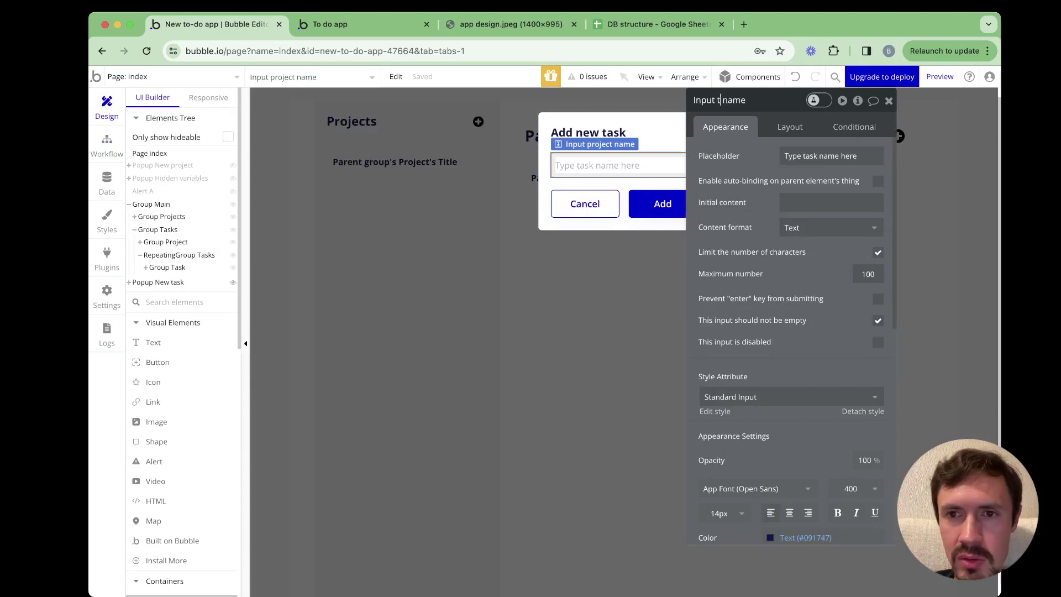
Set Title to Input task name's value and Project to var - project's Project
click(106, 145)
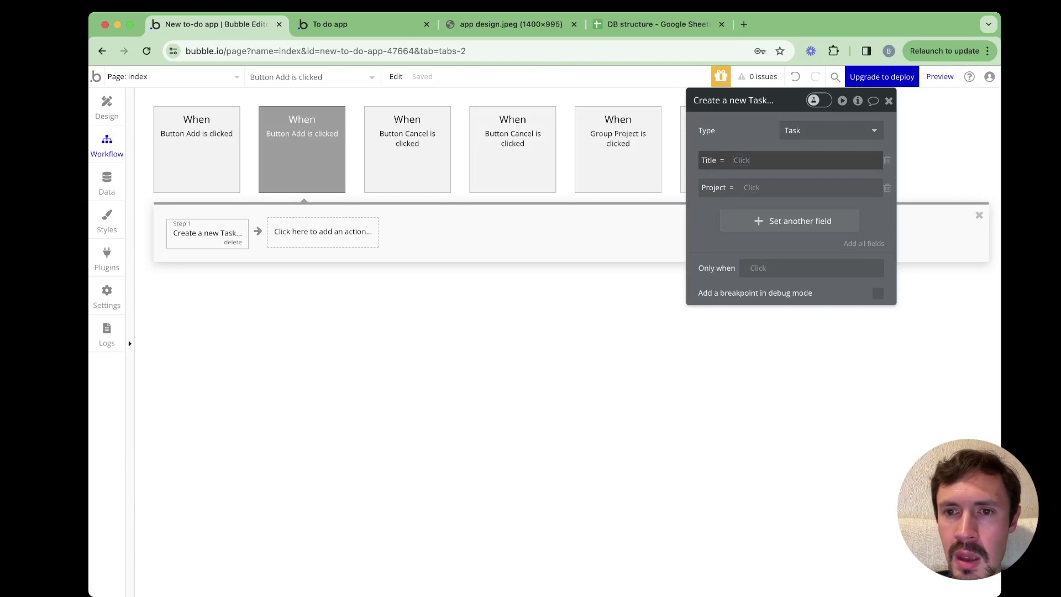
click(742, 160)
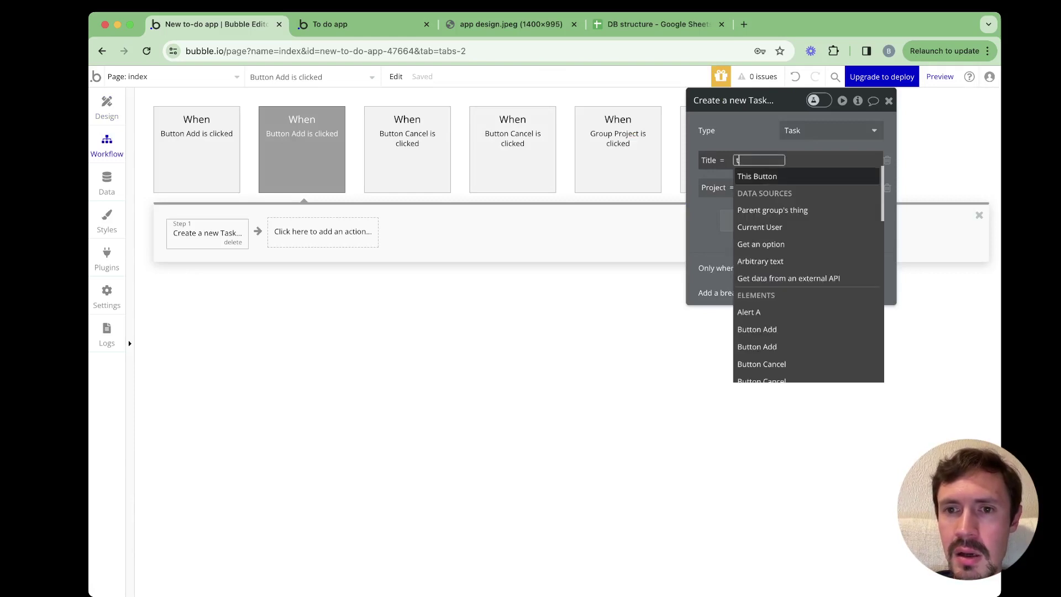
text(tas)
key(Down)
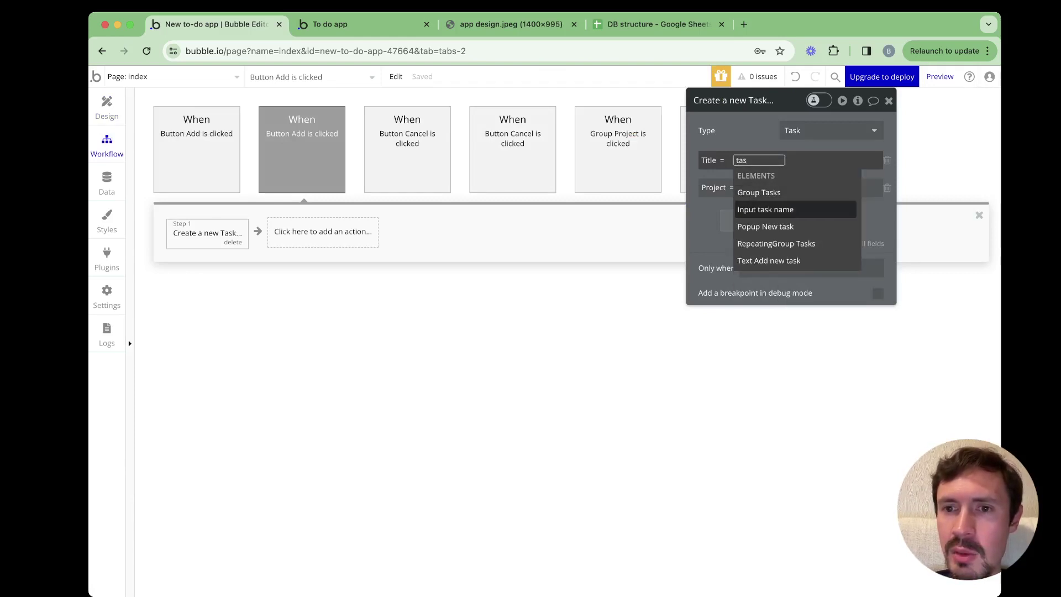
key(Return)
key(Return)
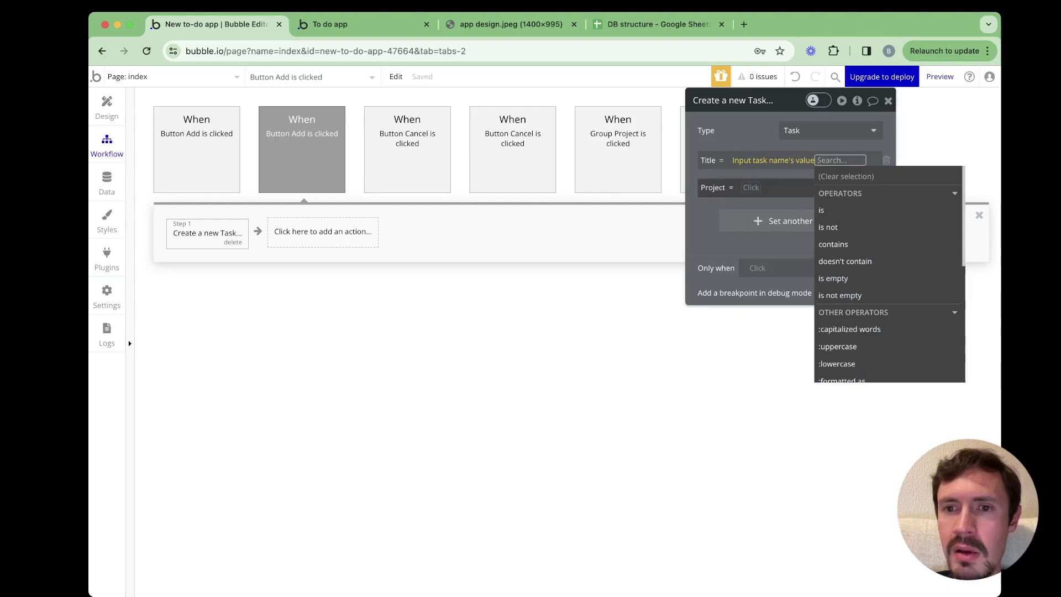
key(Tab)
text(v)
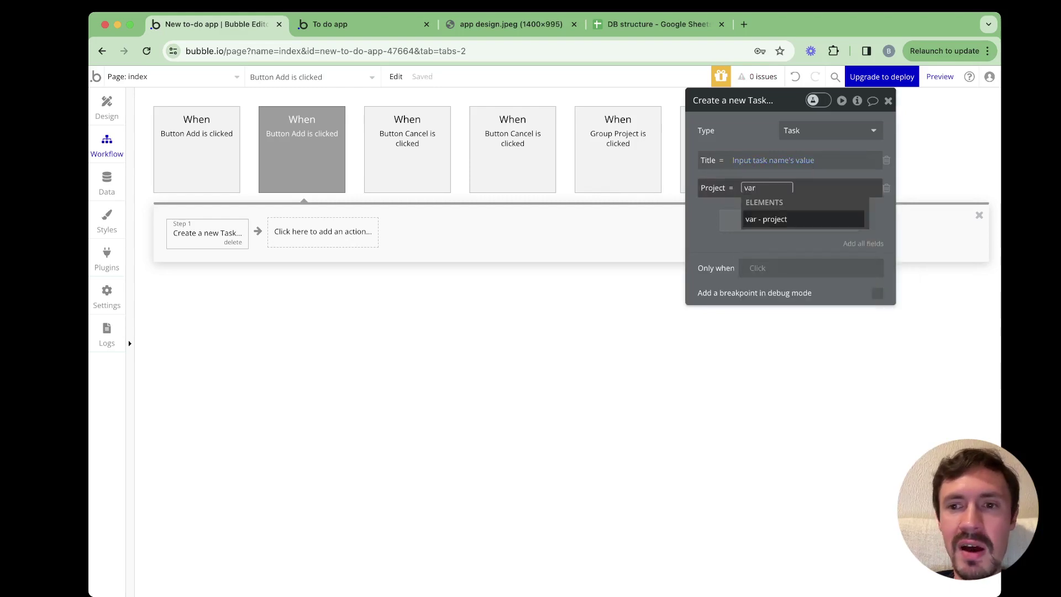
key(Return)
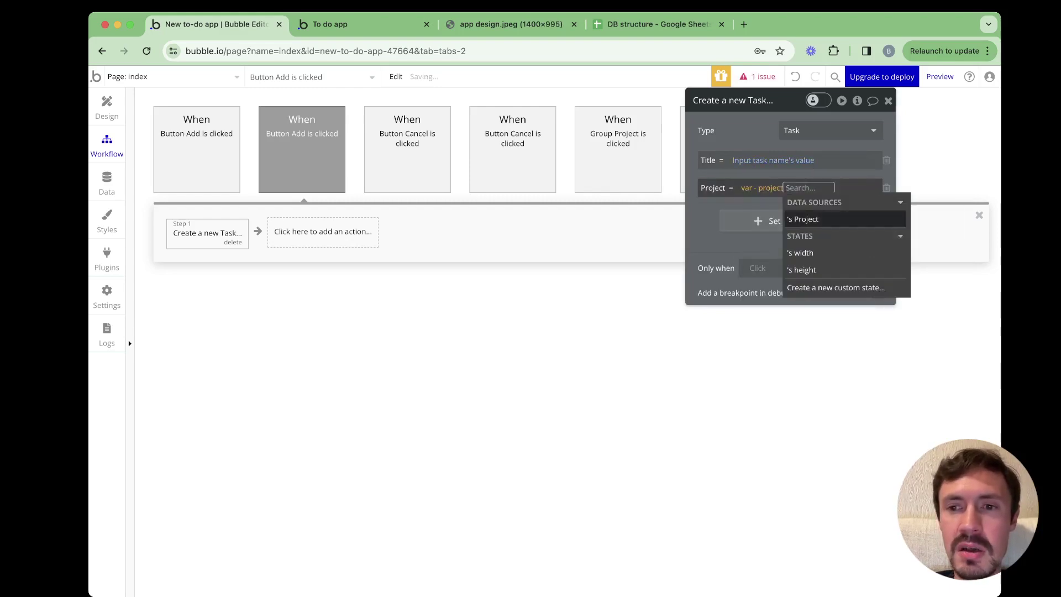
key(Return)
click(741, 101)
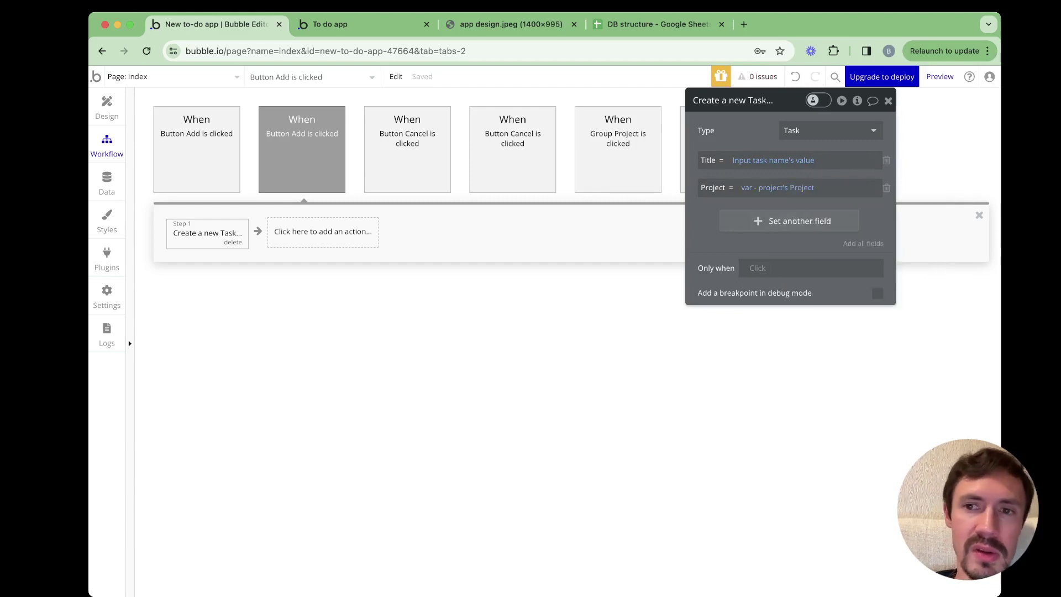
drag(741, 100, 465, 227)
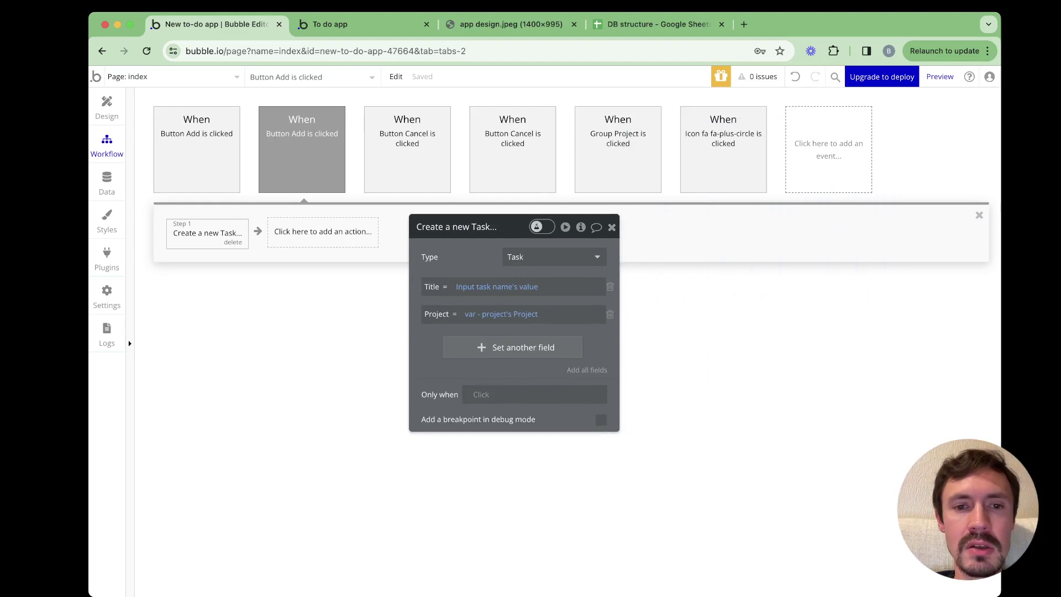
drag(465, 228, 475, 234)
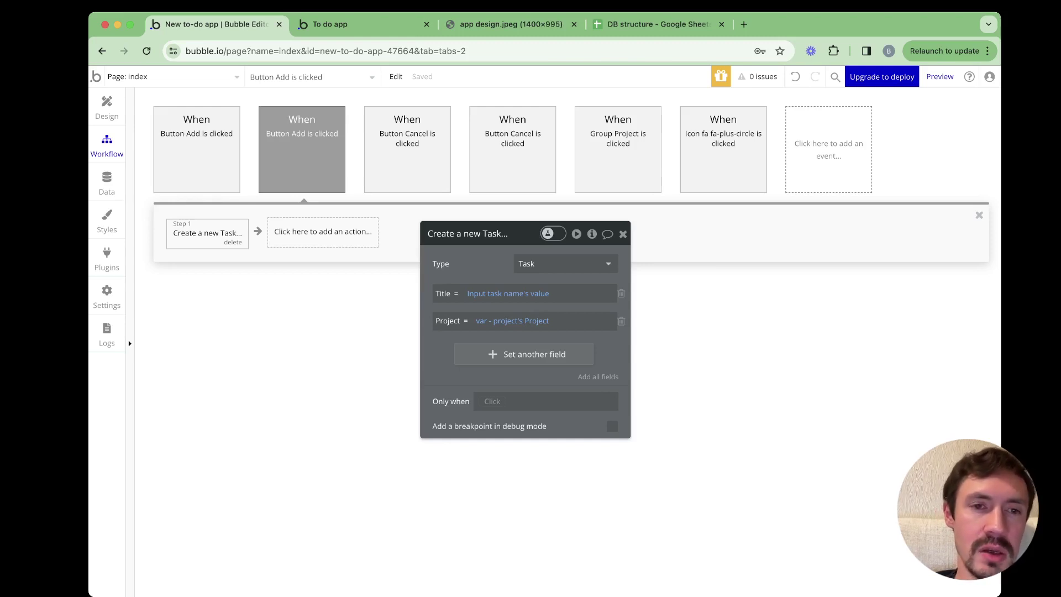
Add a Make changes to a thing step targeting var - project's Project
click(323, 231)
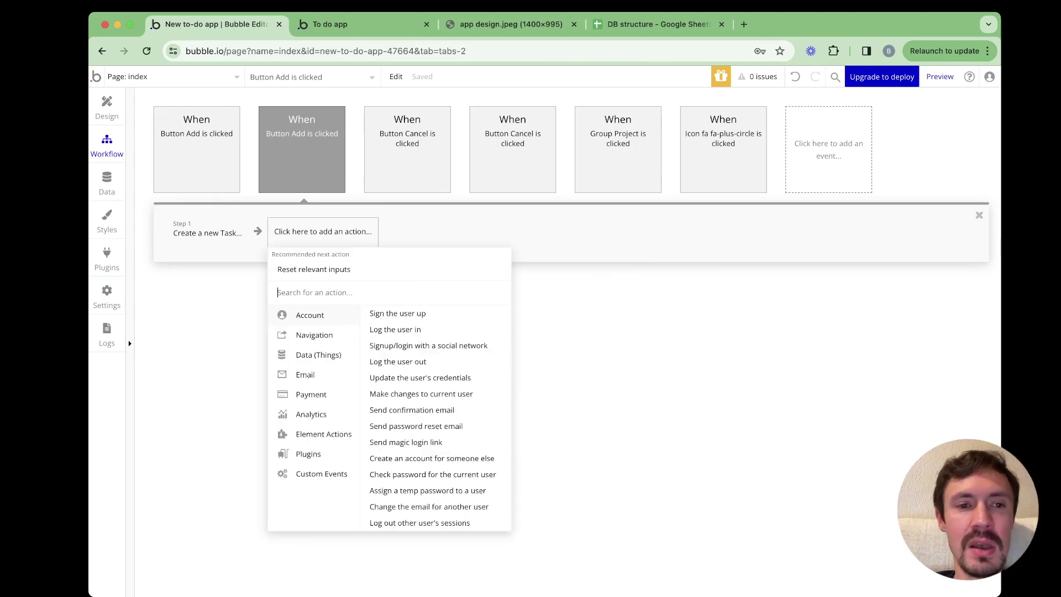
mouse_move(318, 355)
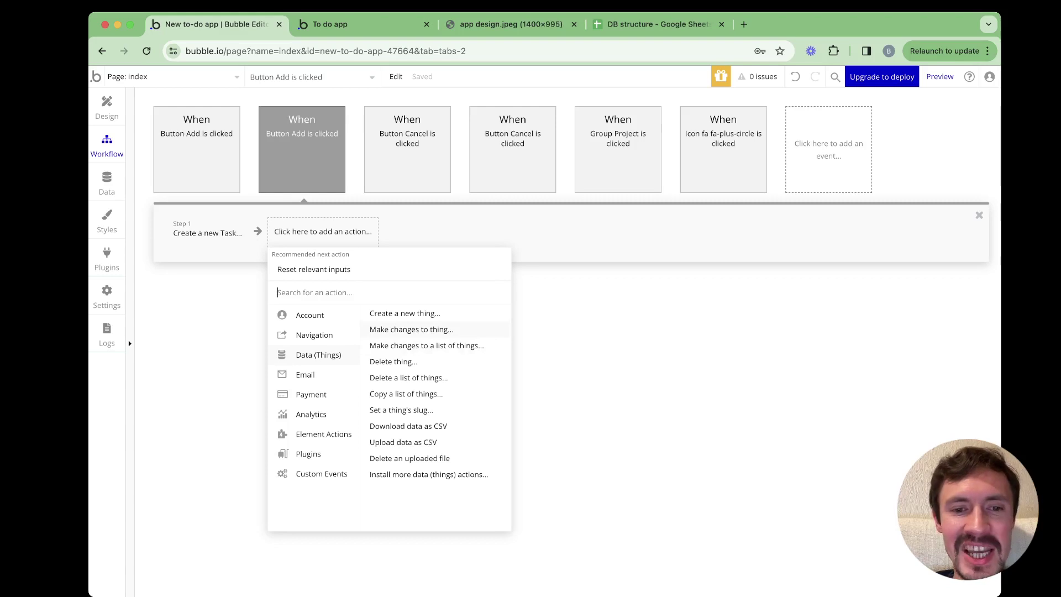
click(412, 330)
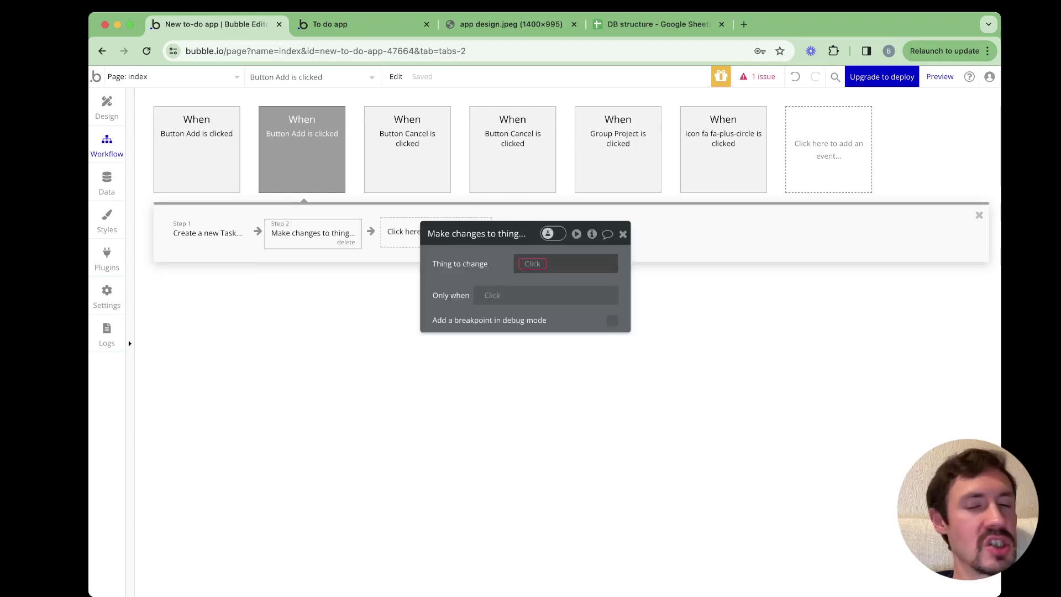
click(532, 264)
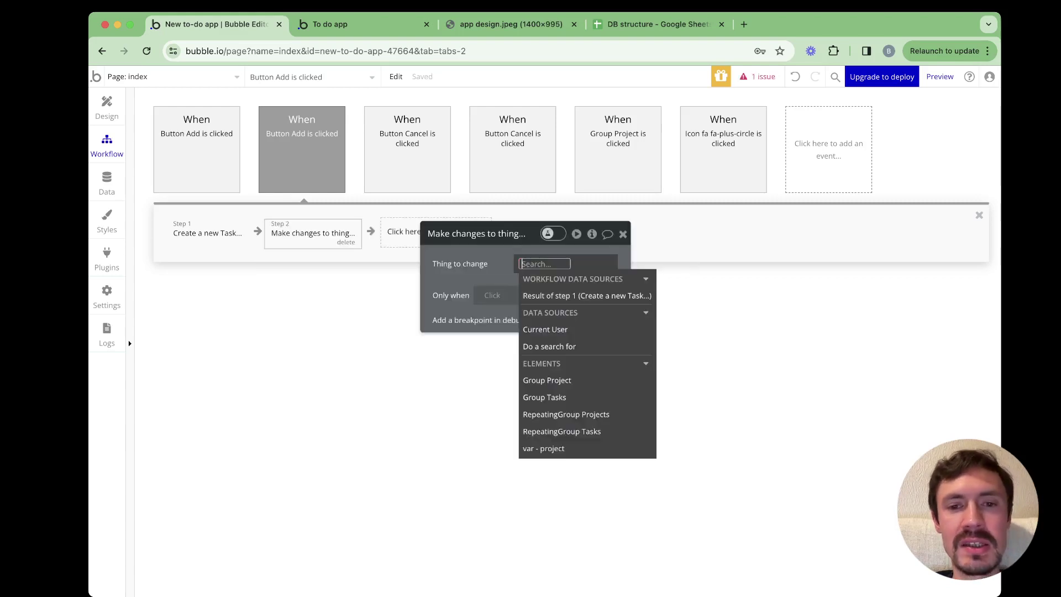
text(var)
key(Return)
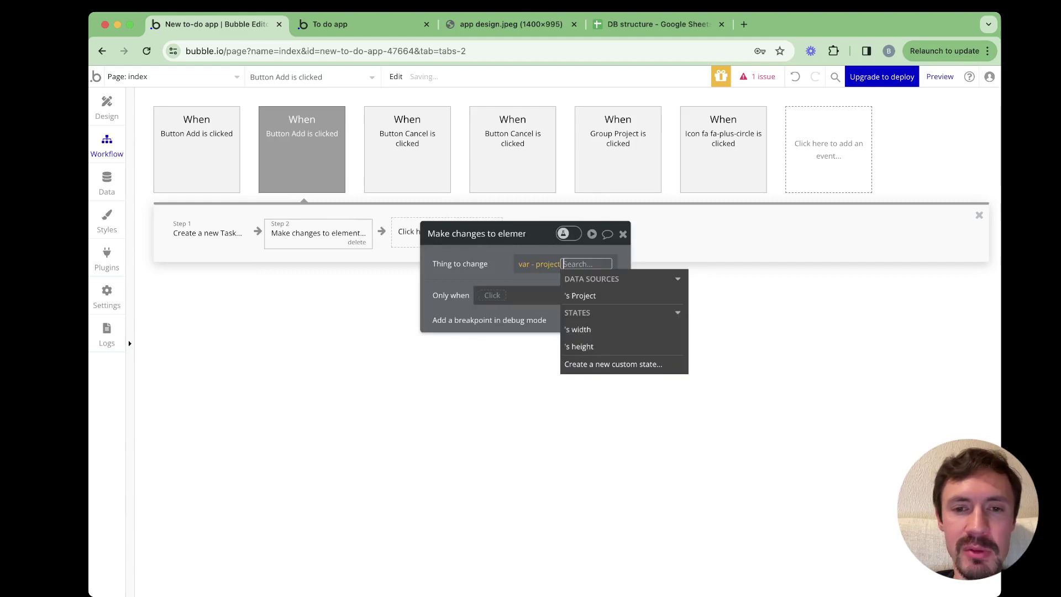
key(Return)
key(Escape)
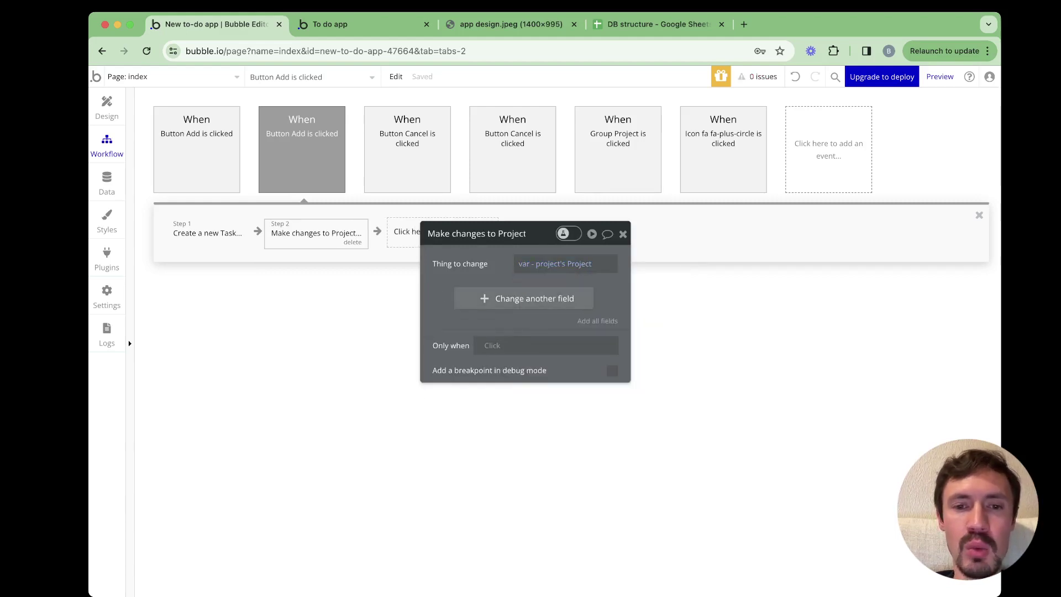
Set the project's Tasks field to add Result of step 1
click(524, 298)
drag(525, 233, 535, 182)
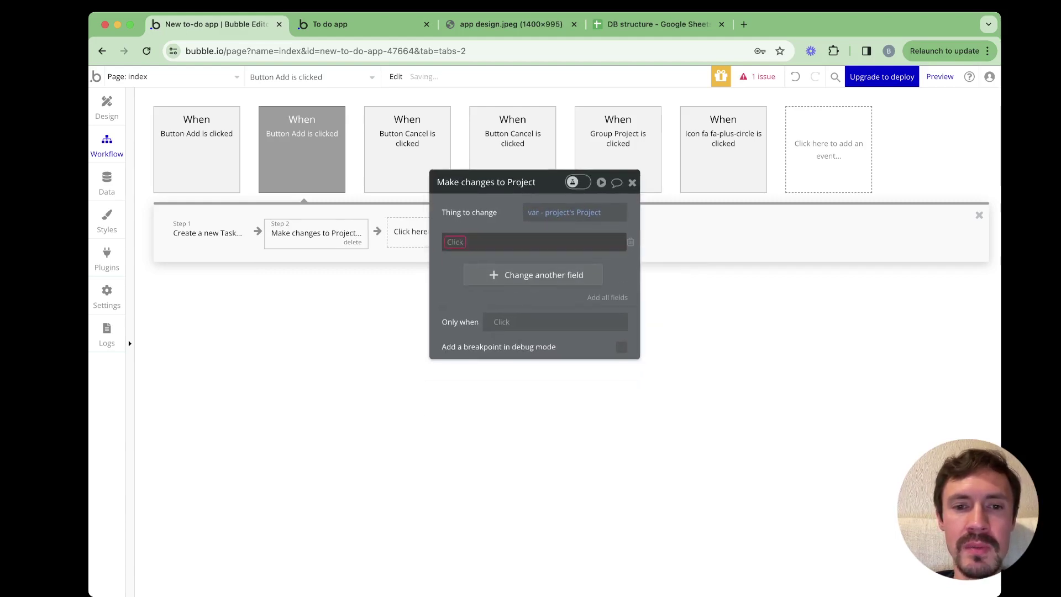
click(534, 241)
key(Down)
key(Down)
key(Return)
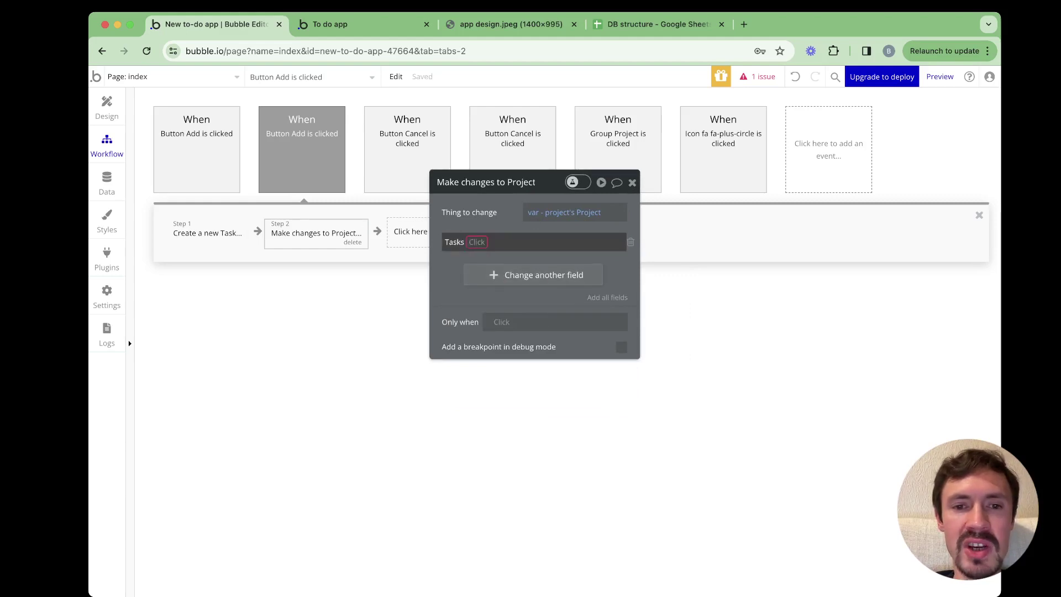
key(Return)
key(Return)
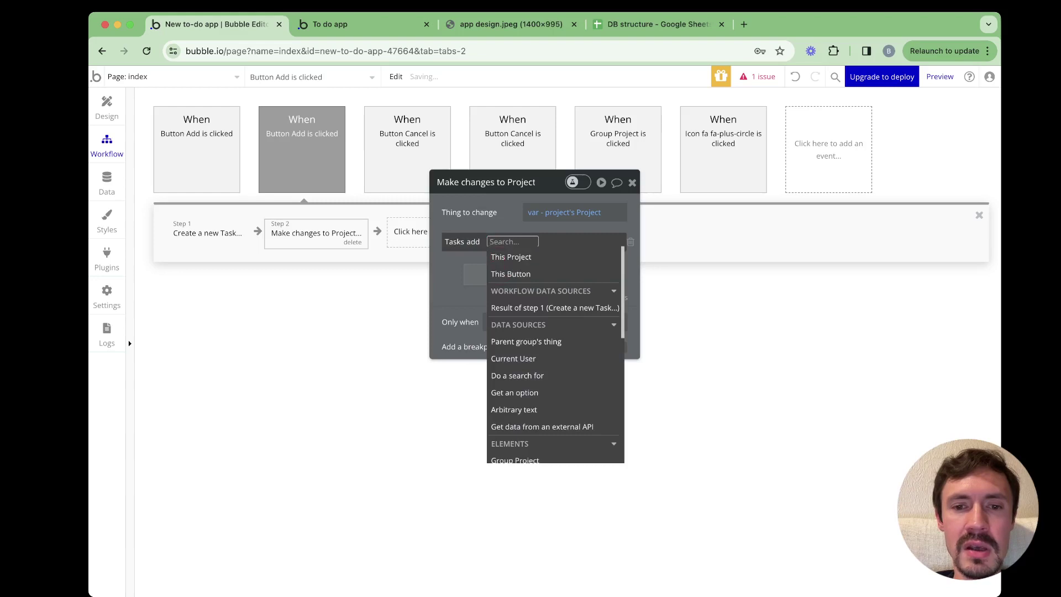
key(Down)
key(Down)
key(Down)
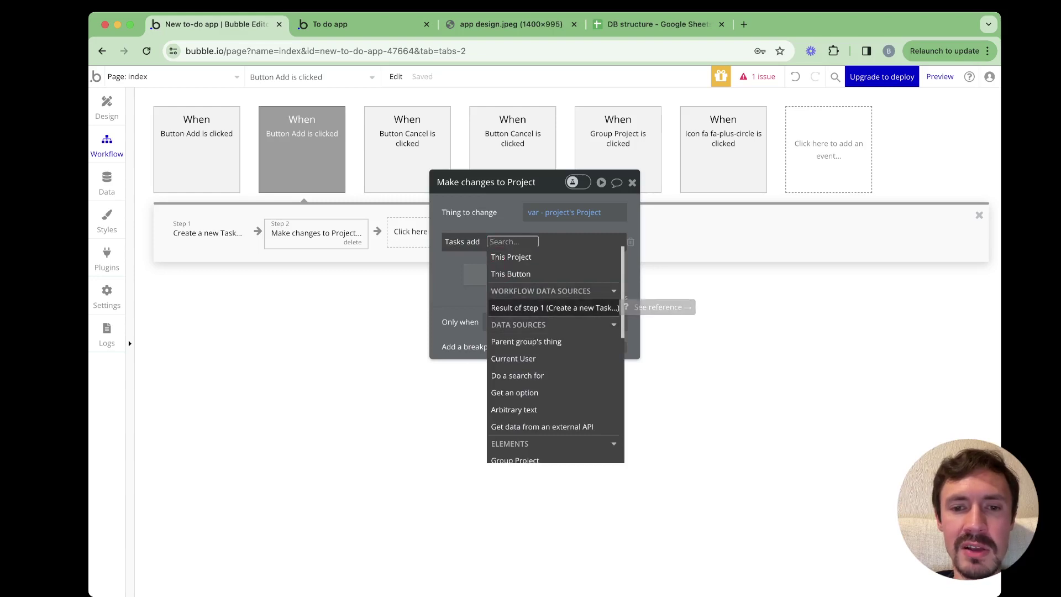
key(Return)
key(Escape)
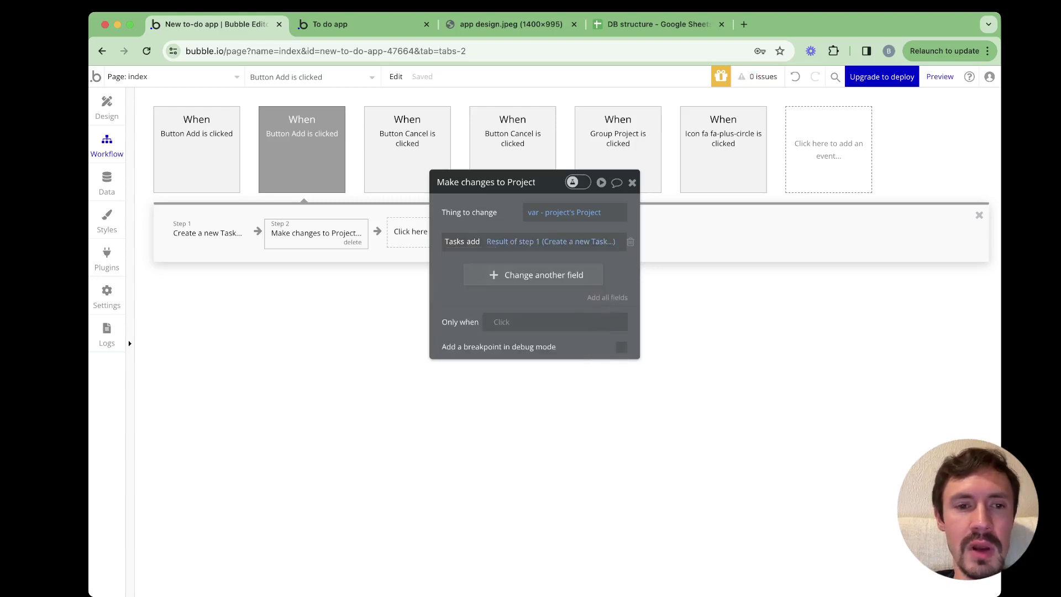
Paste the Hide Popup New task action as step 3
click(437, 231)
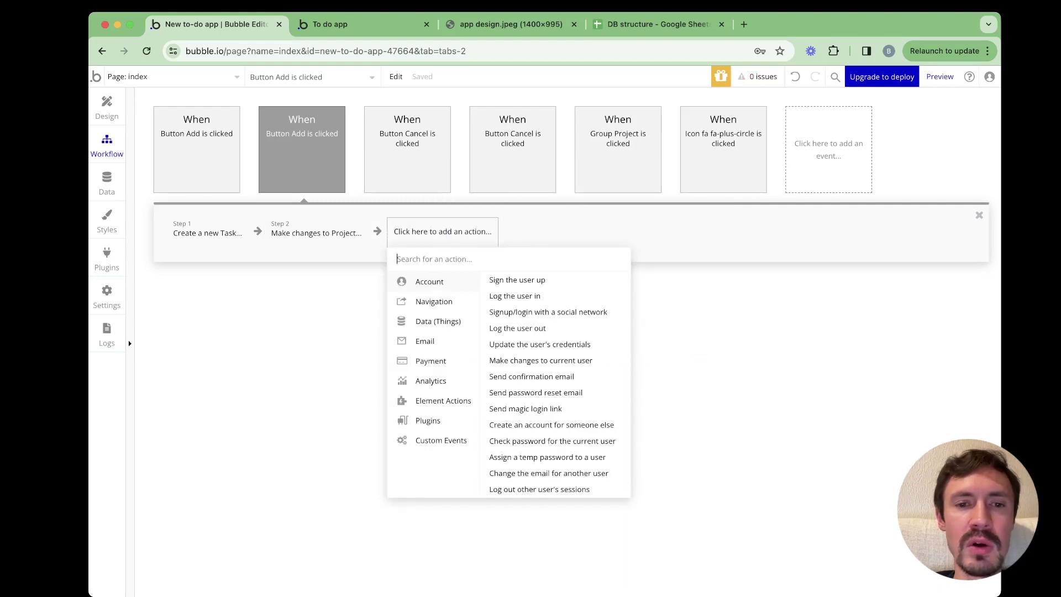
click(430, 238)
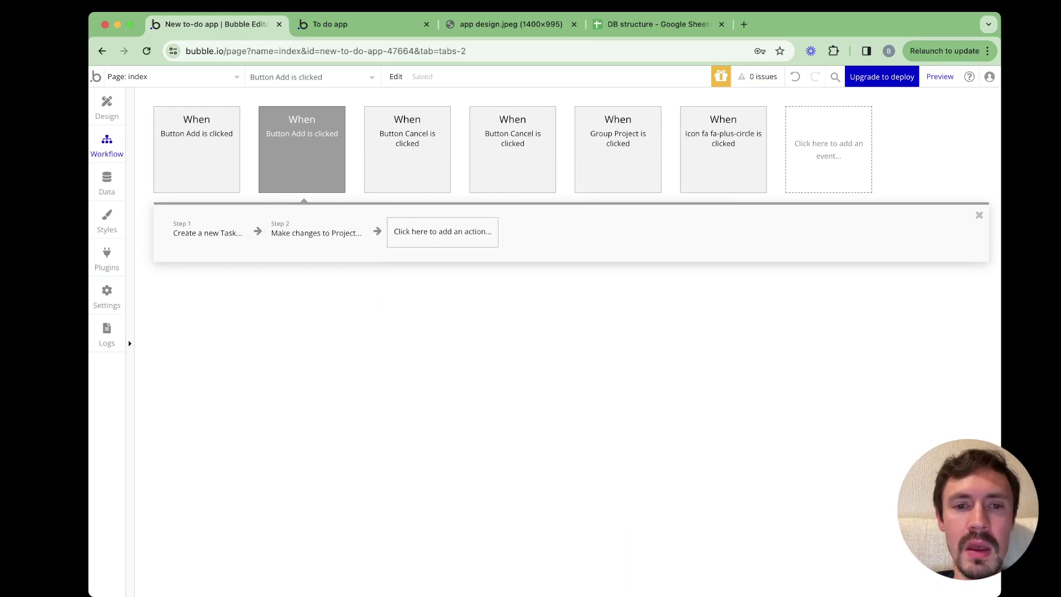
right_click(431, 237)
click(457, 246)
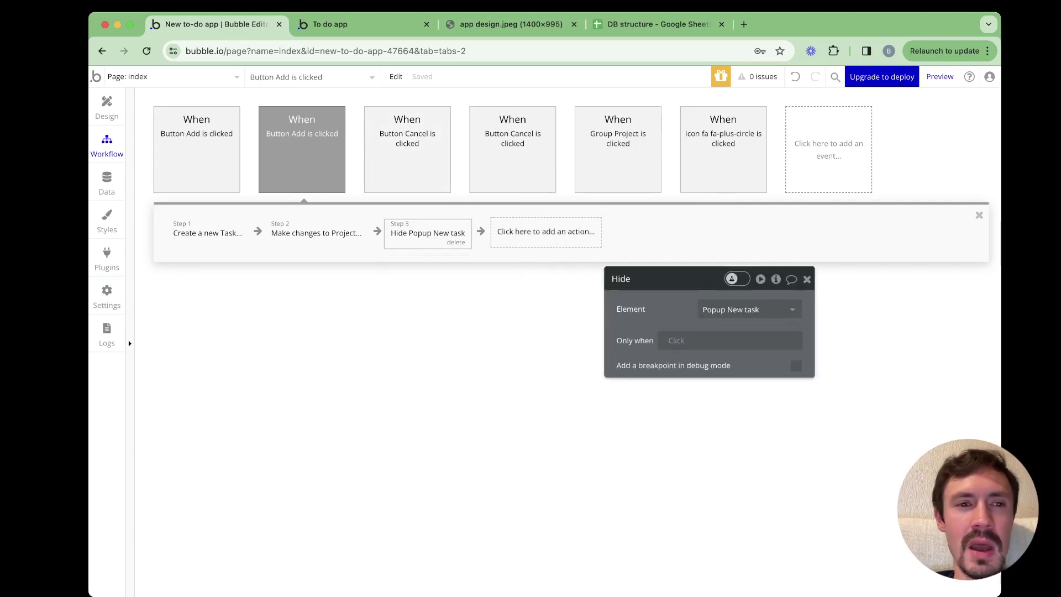
Copy the project workflow's alert step into step 4 and change its message word to task
click(197, 155)
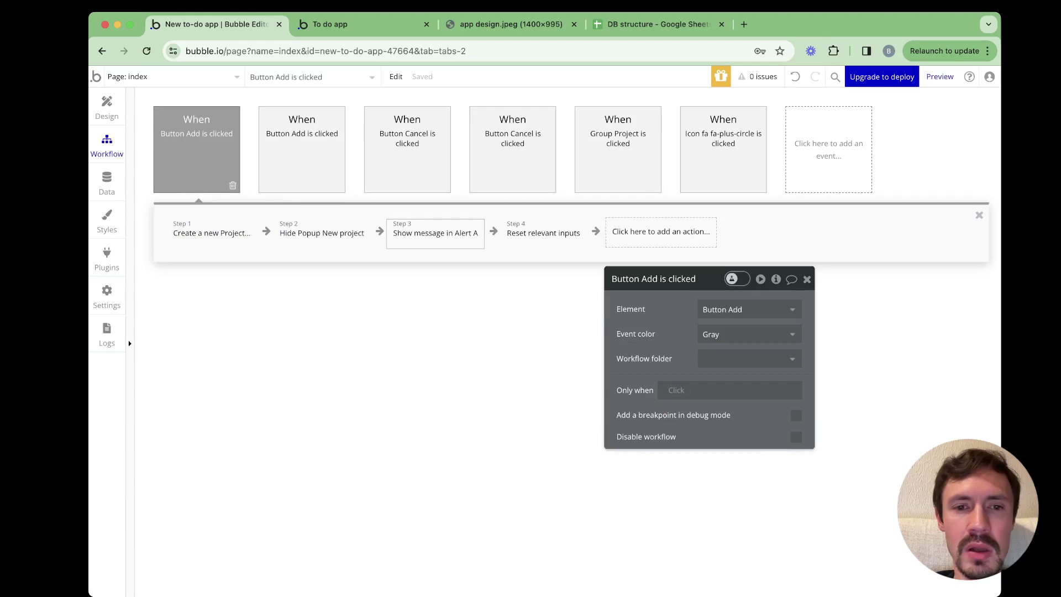
click(436, 233)
right_click(436, 243)
key(Escape)
click(302, 155)
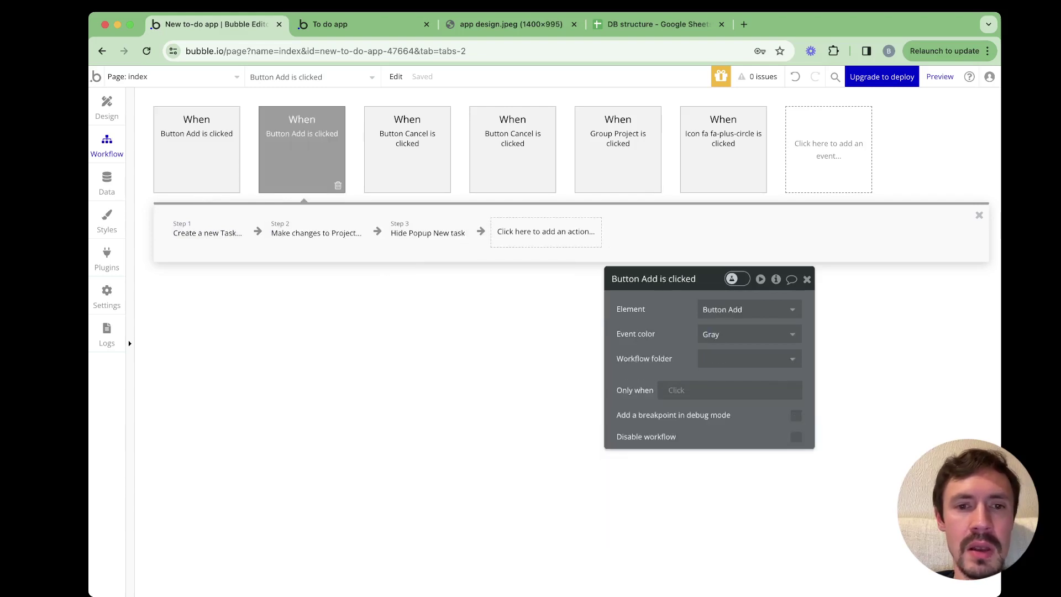
right_click(500, 232)
click(514, 234)
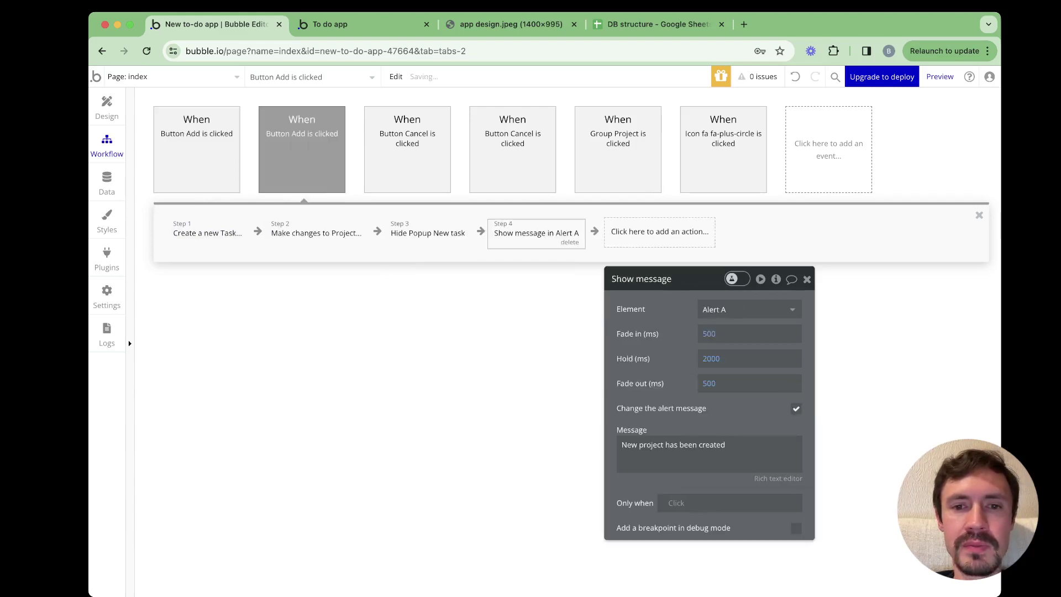
drag(663, 280, 632, 183)
click(619, 350)
double_click(620, 349)
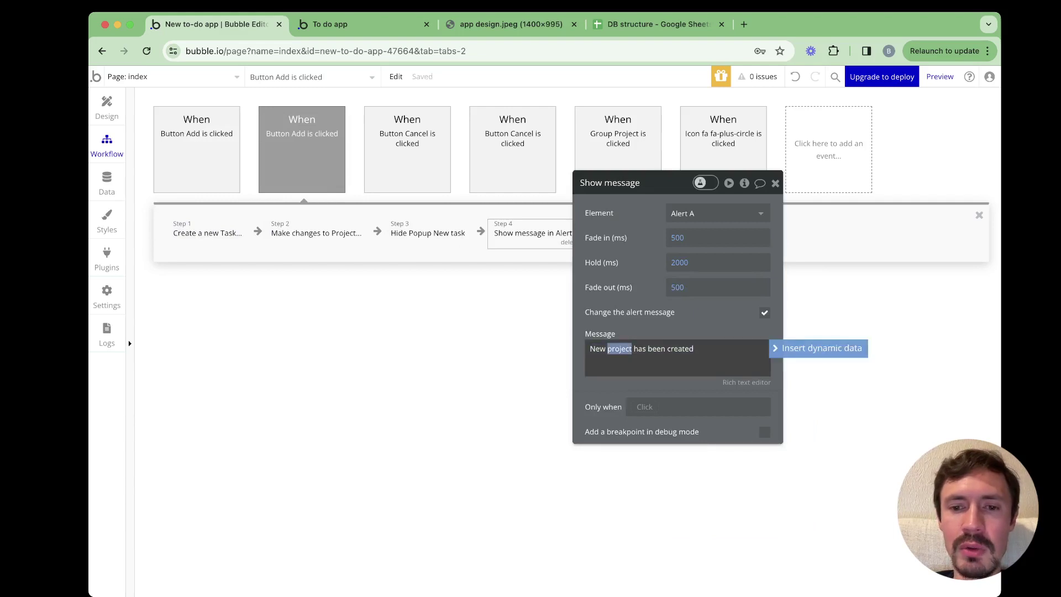
text(task)
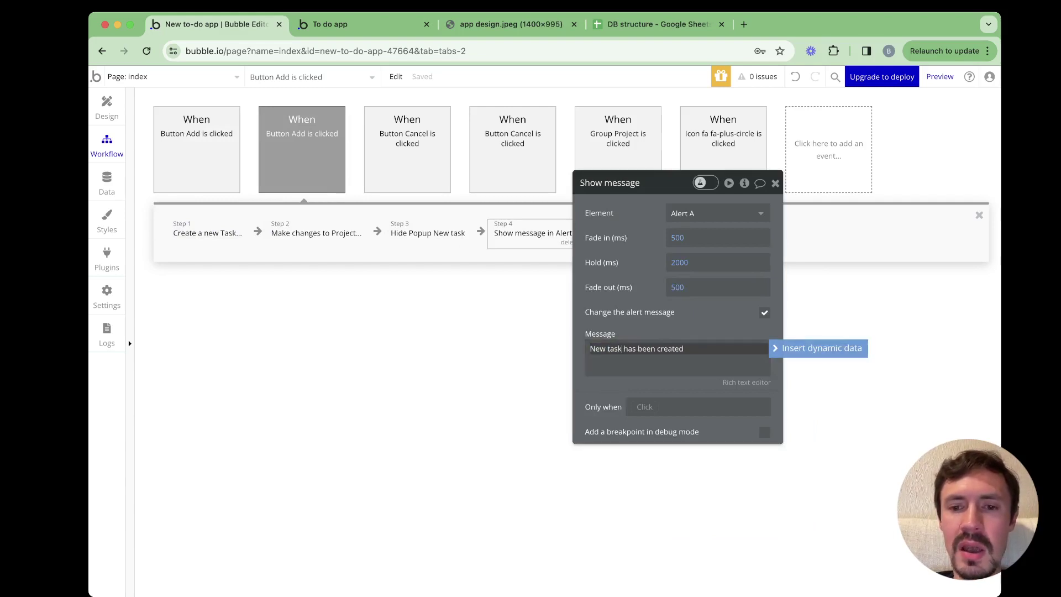
drag(632, 183, 664, 237)
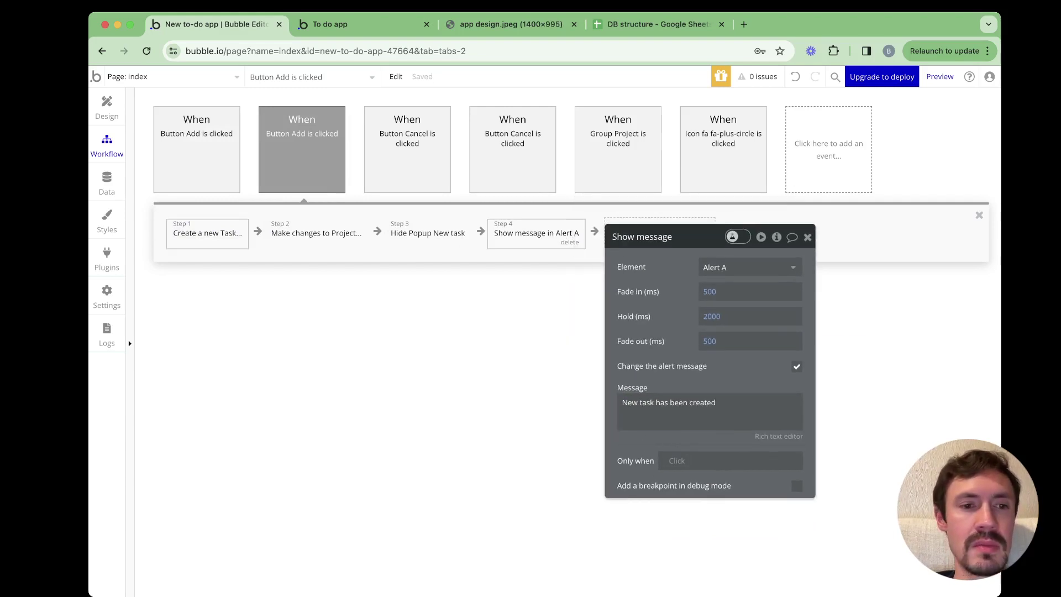
Review step 1's task creation settings and check the app preview
click(207, 234)
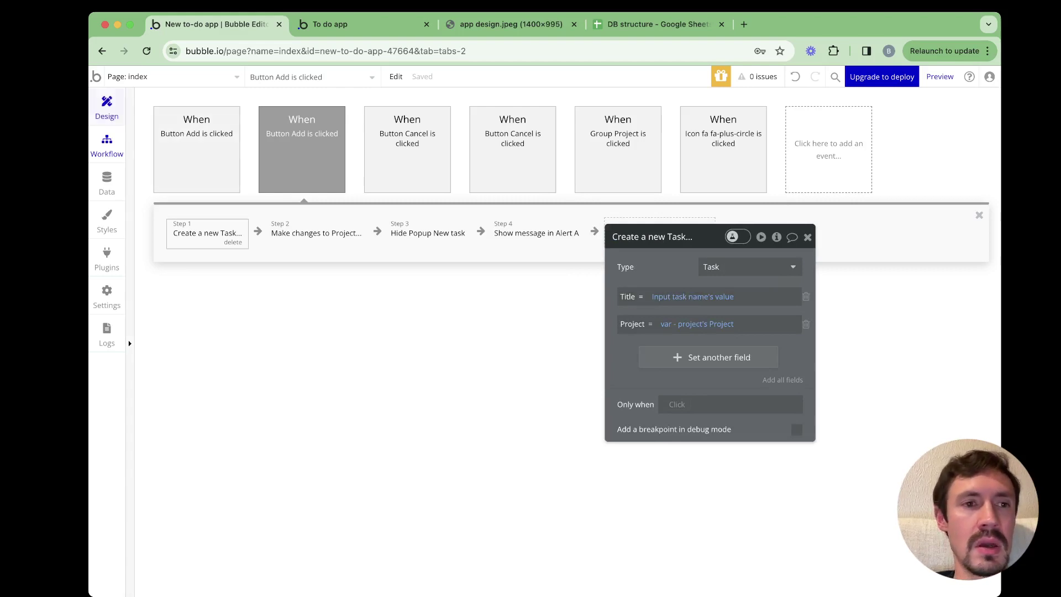
click(106, 106)
key(Escape)
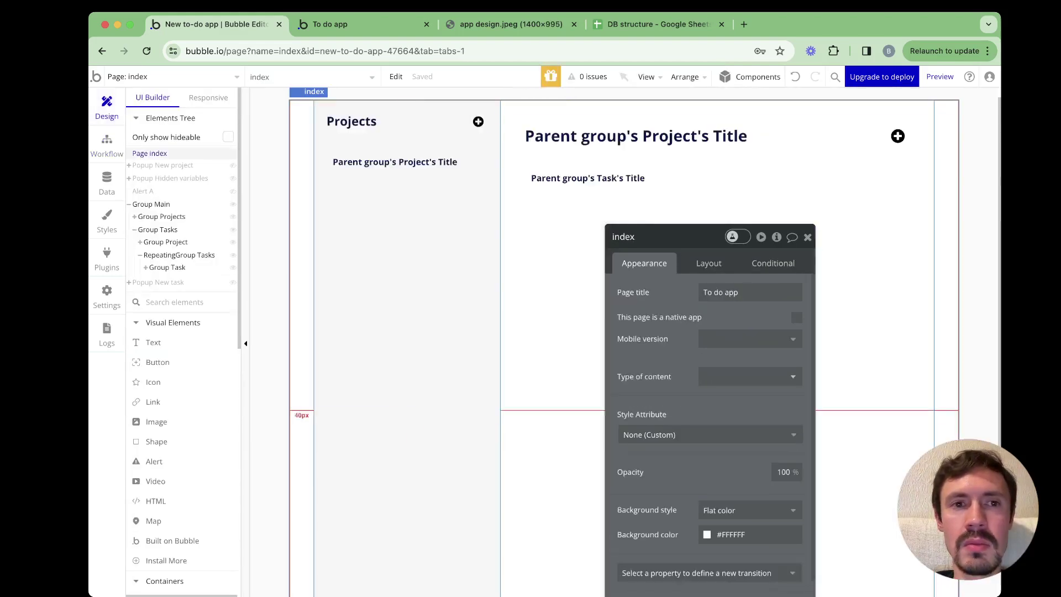
key(ctrl+Tab)
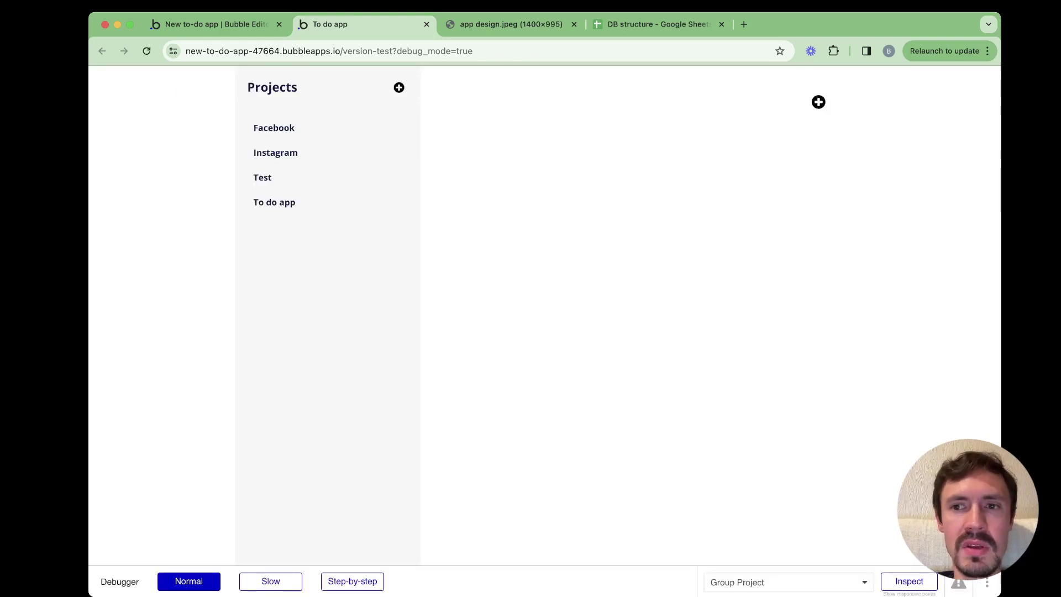
key(ctrl+shift+Tab)
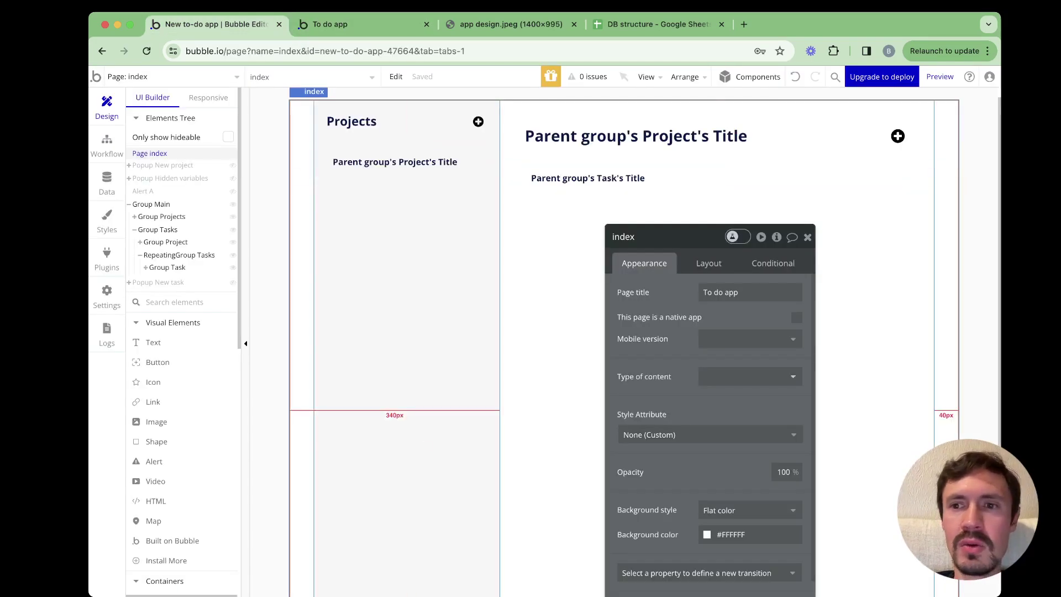
Give the plus icon a click workflow that shows Popup New task
click(897, 136)
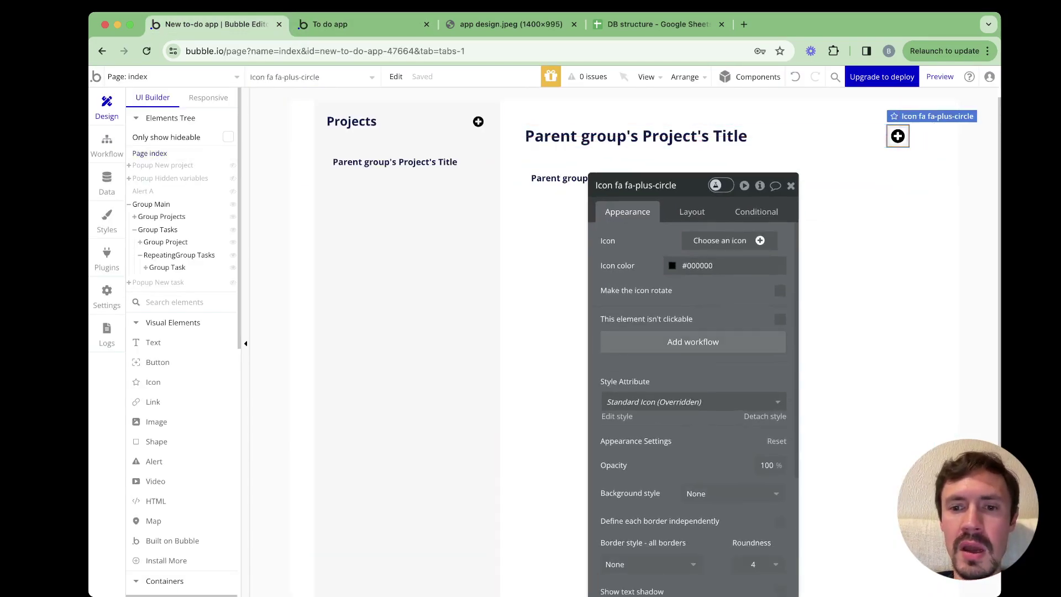
click(706, 342)
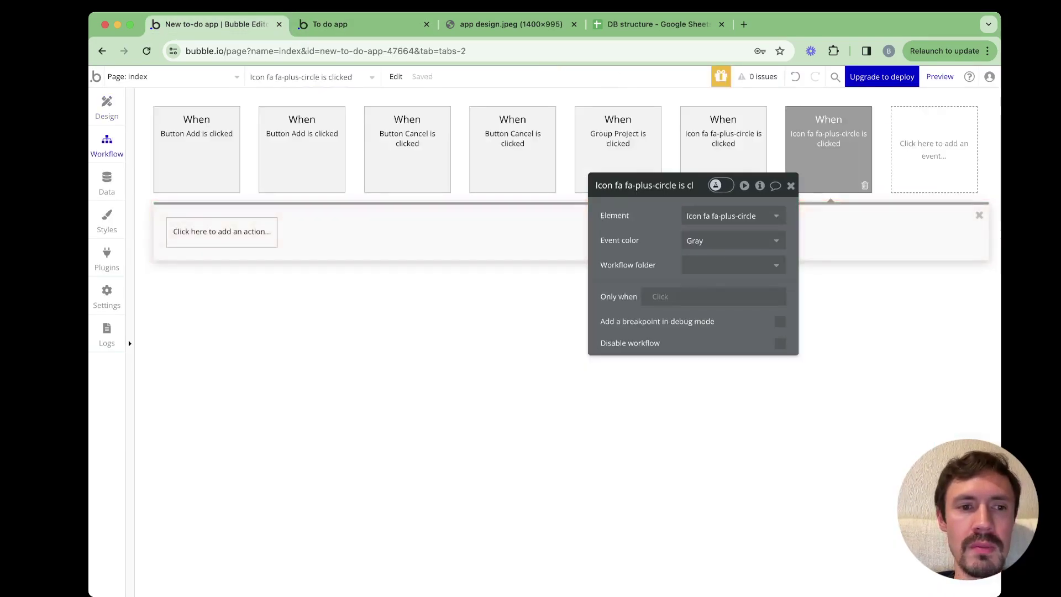
click(222, 231)
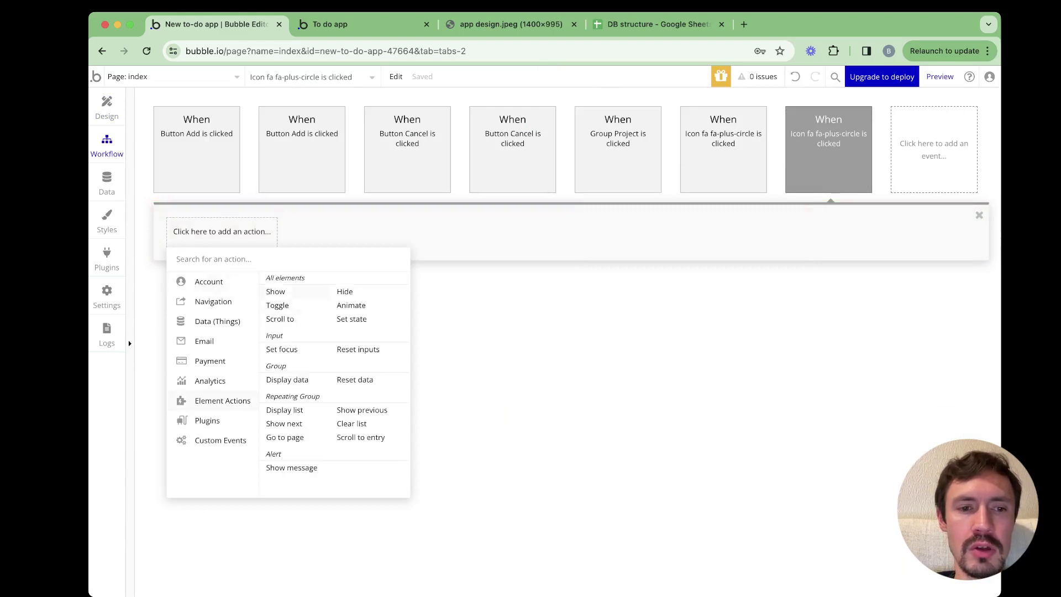
click(275, 291)
key(Down)
key(Down)
key(Down)
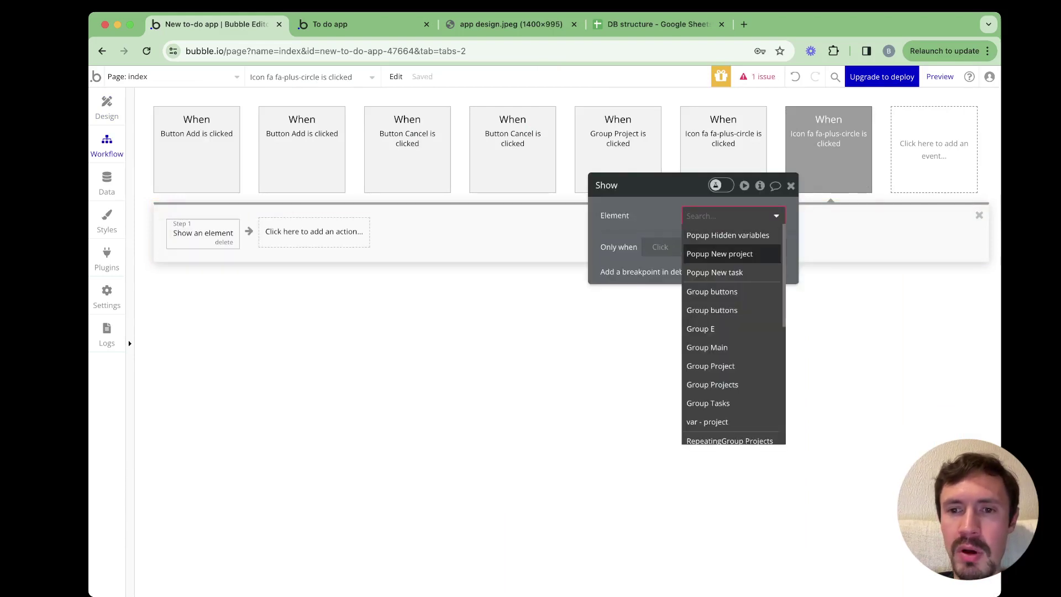
key(Return)
key(alt+d)
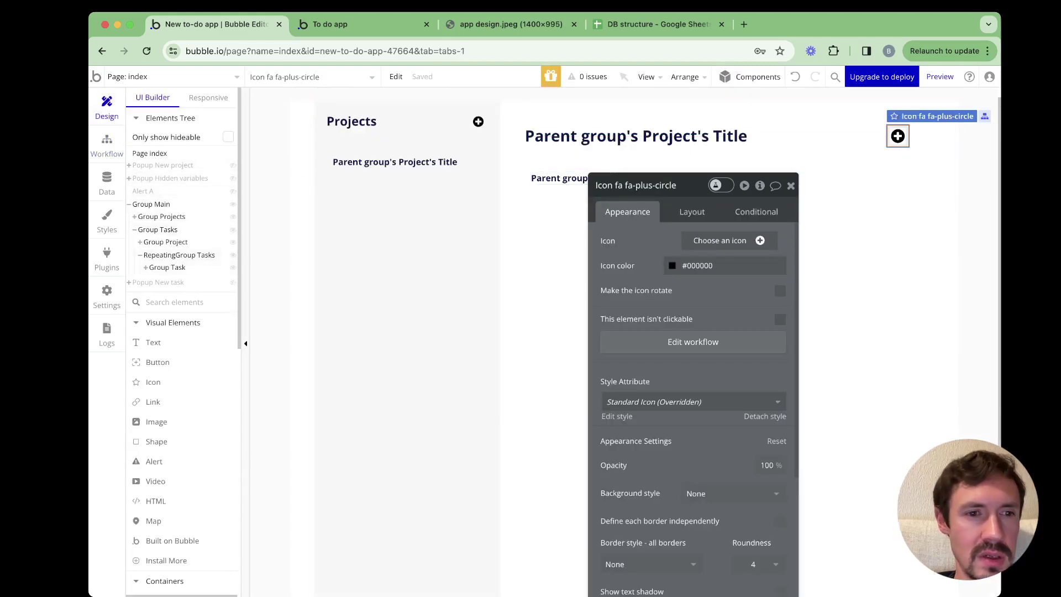
Append a Reset relevant inputs step as step 5 of the Add button workflow, then preview
click(158, 282)
drag(680, 185, 788, 153)
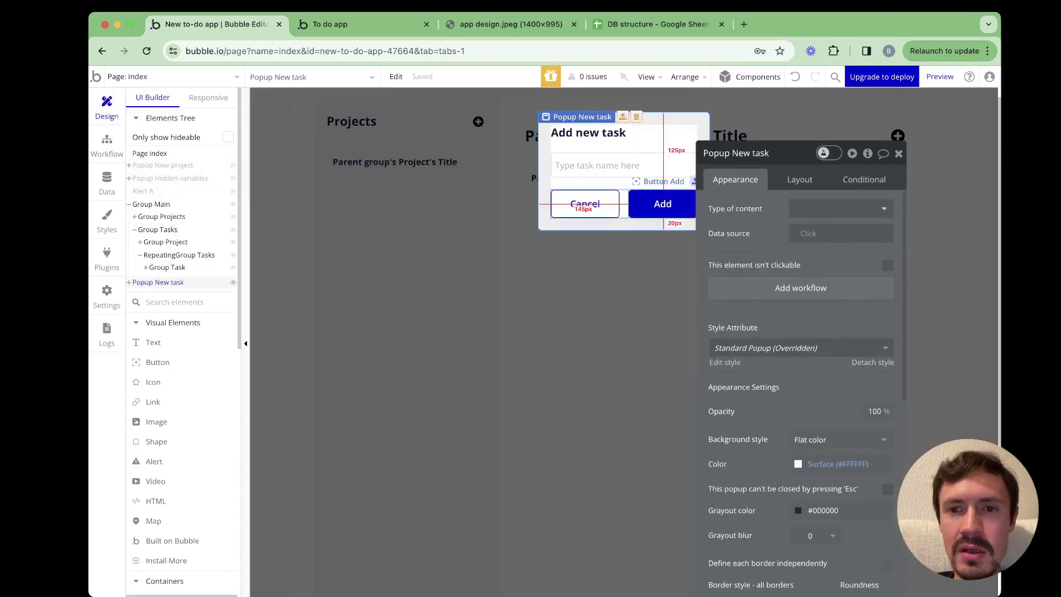
click(664, 204)
click(801, 263)
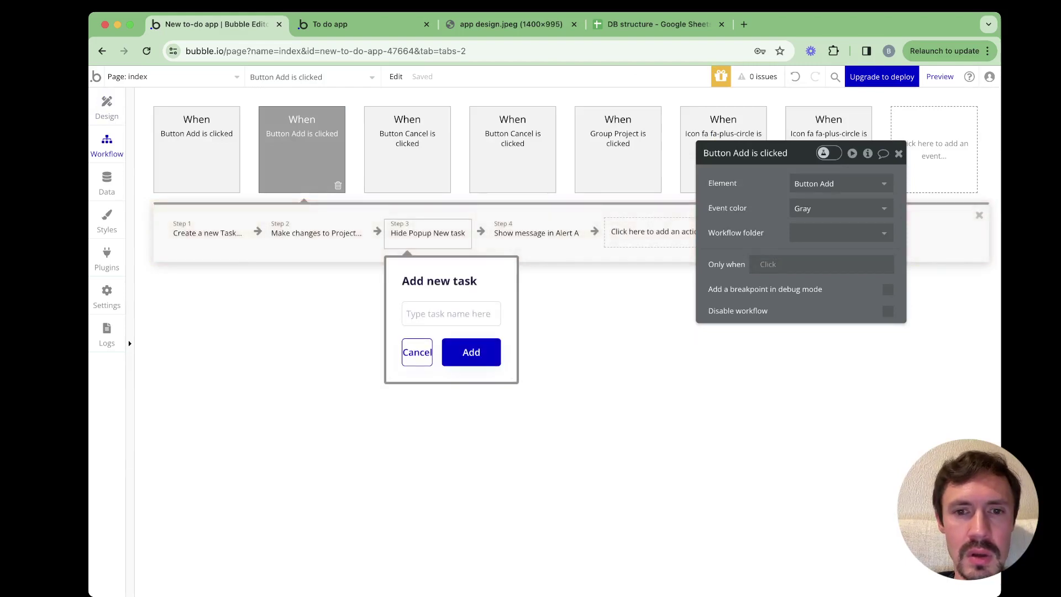
click(658, 232)
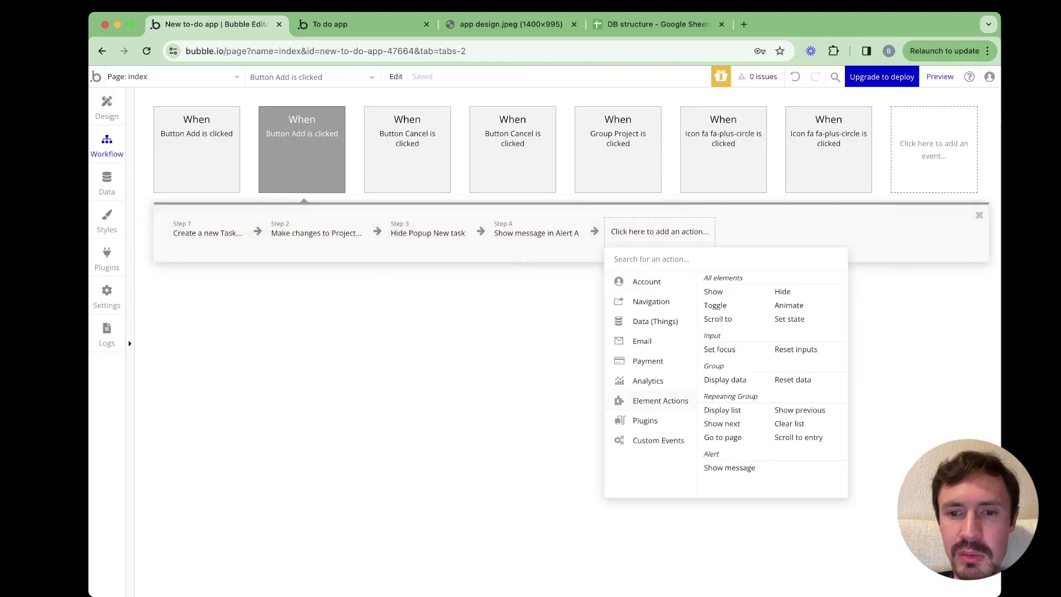
click(796, 349)
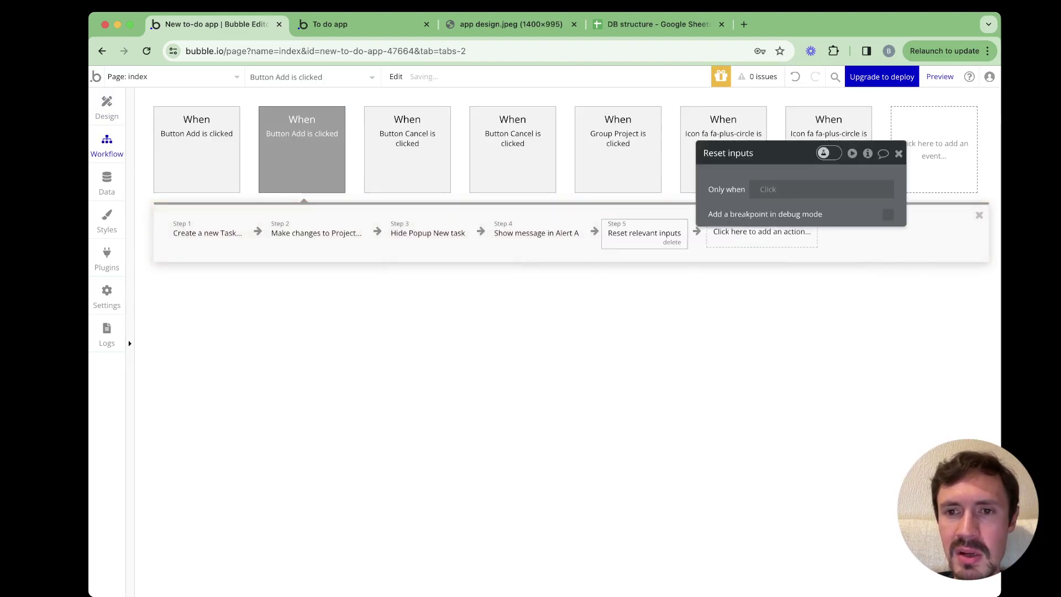
click(106, 108)
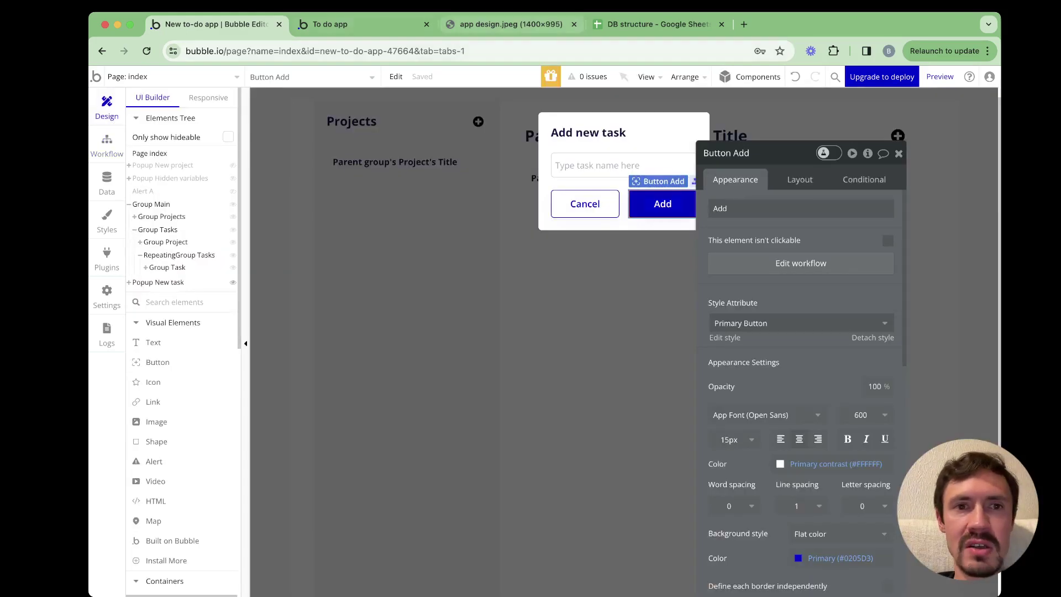
click(330, 23)
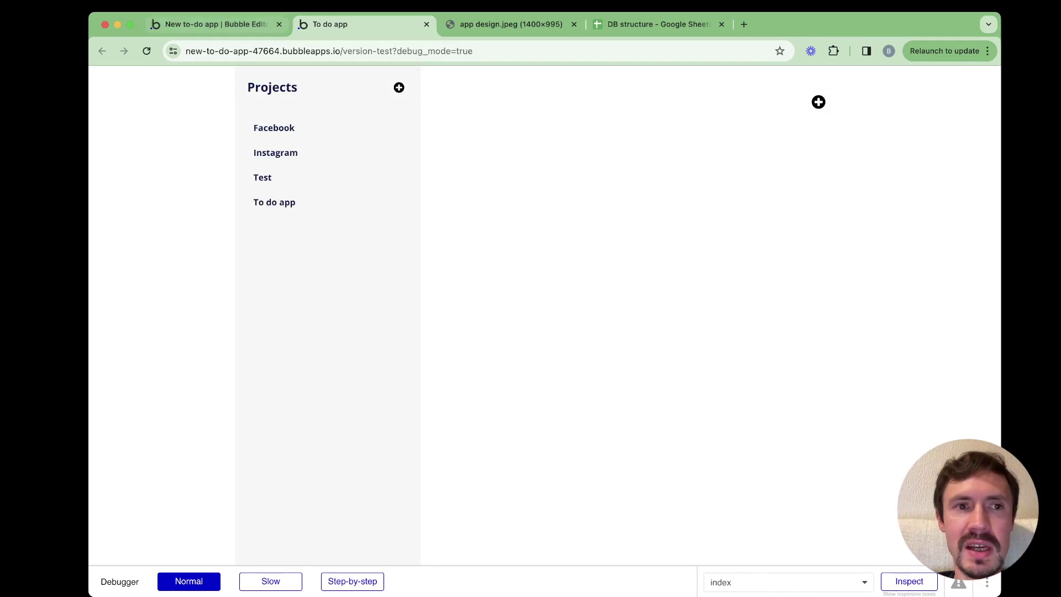
Uncheck 'This element is visible on page load' for Group Project
key(ctrl+shift+Tab)
key(Escape)
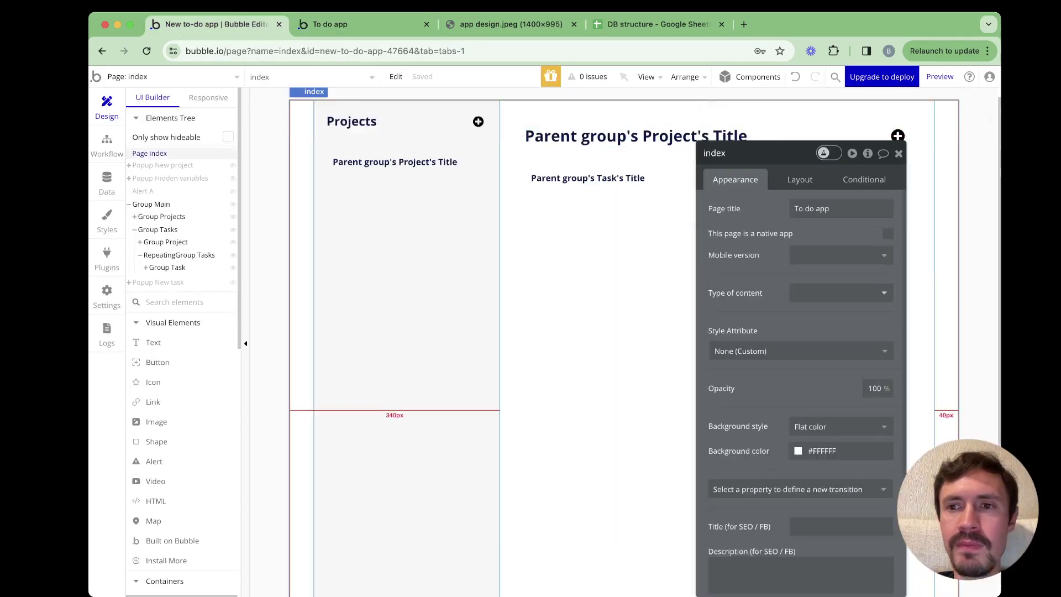
click(898, 136)
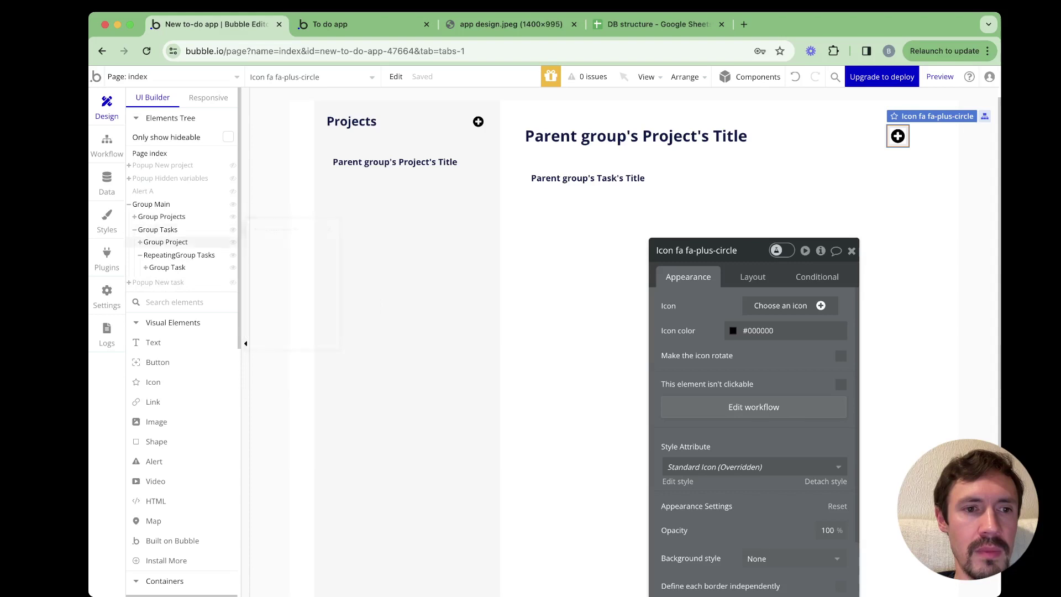
click(166, 242)
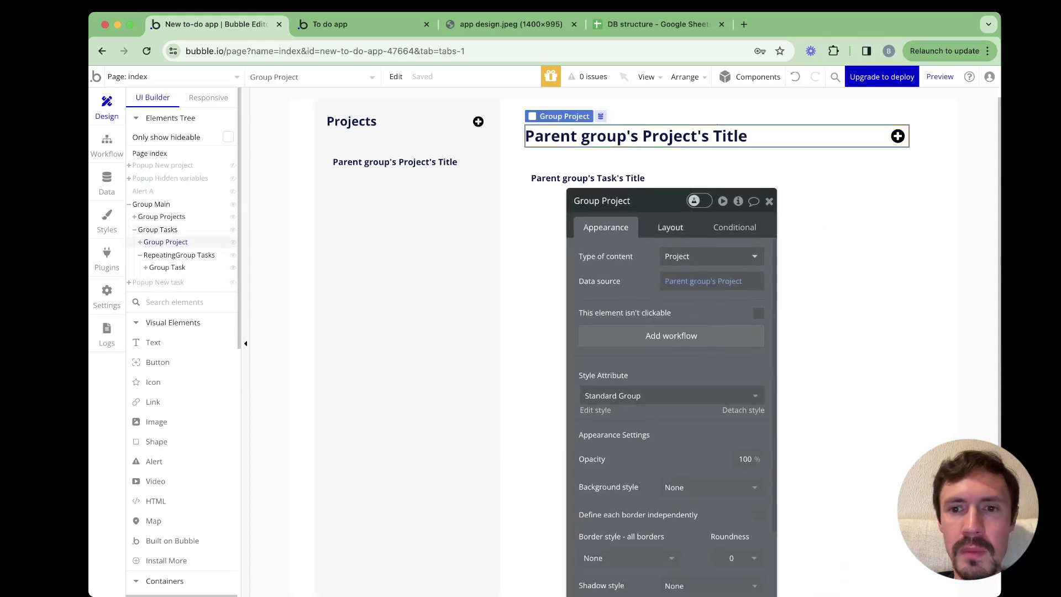
click(670, 227)
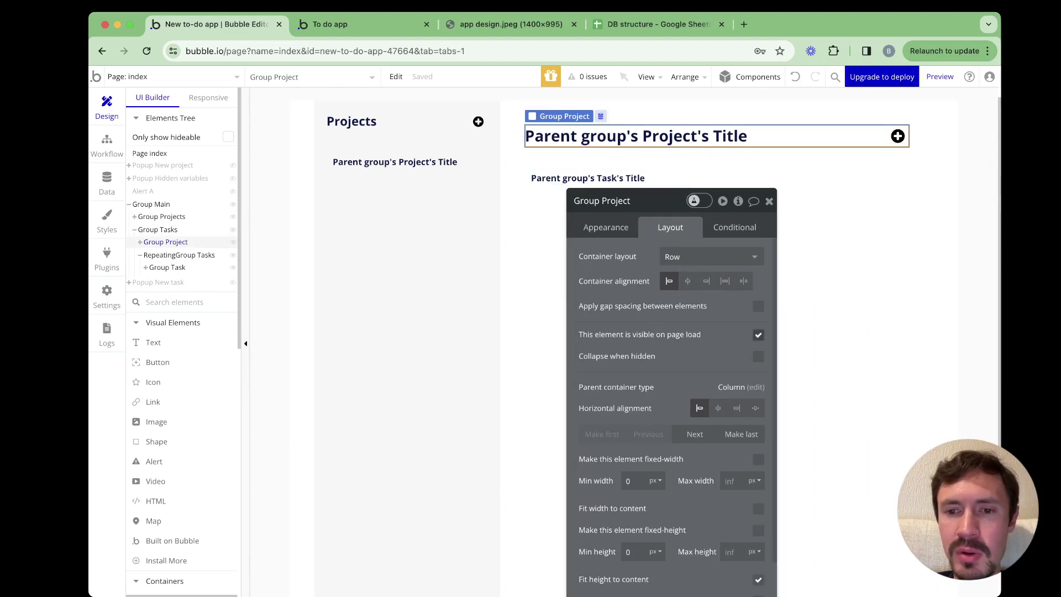
drag(652, 201, 596, 195)
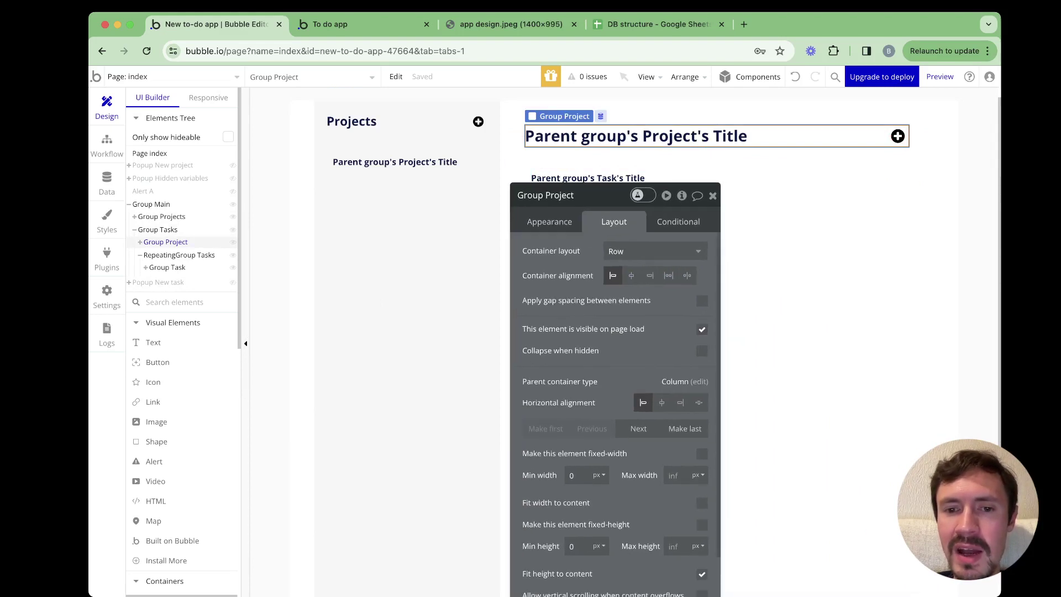
click(702, 329)
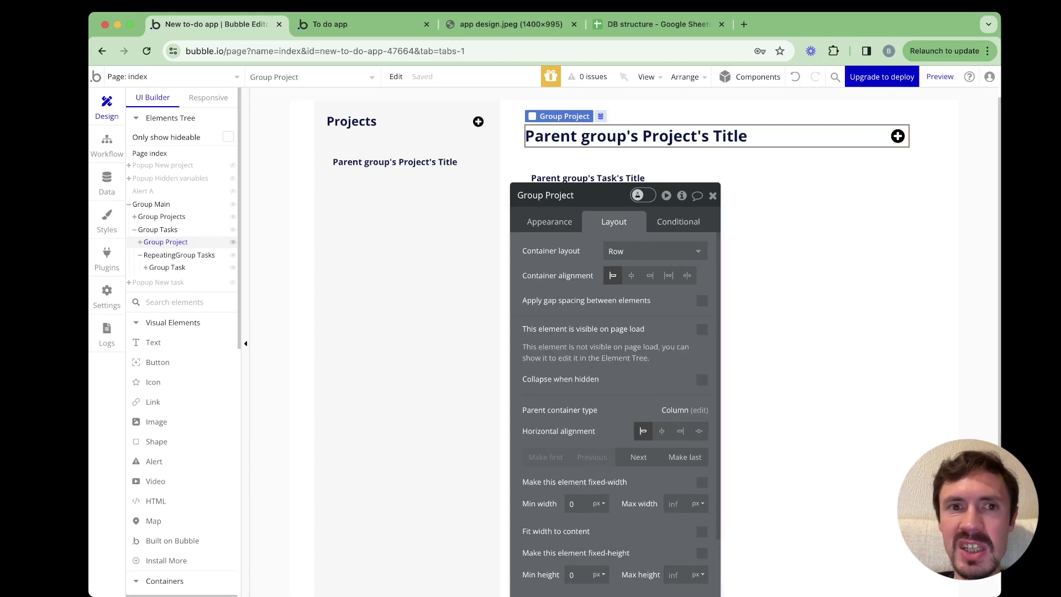
Test in the preview by selecting projects such as To do app and Facebook
click(330, 24)
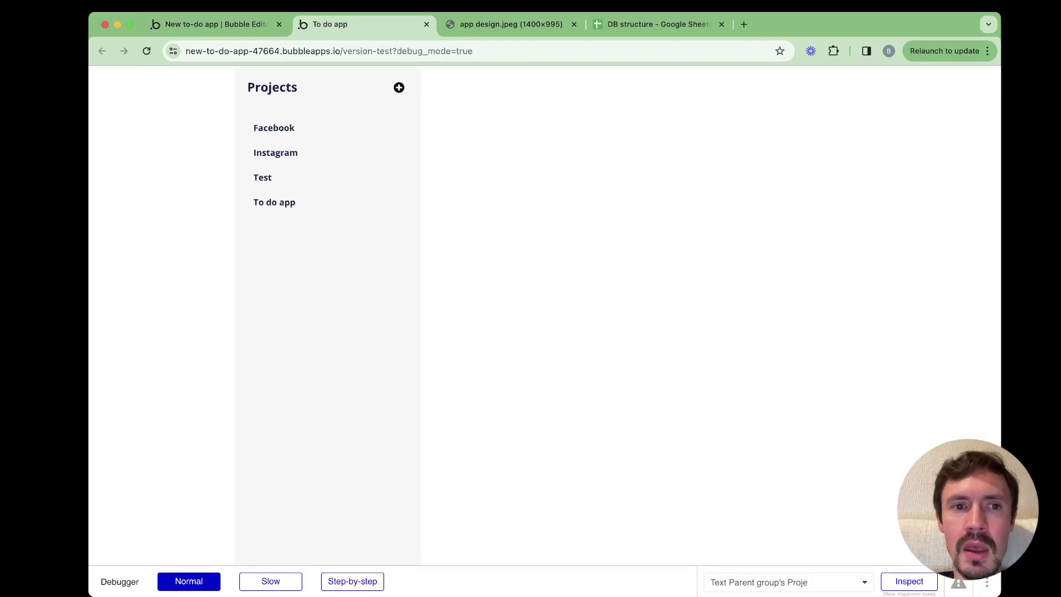
click(274, 203)
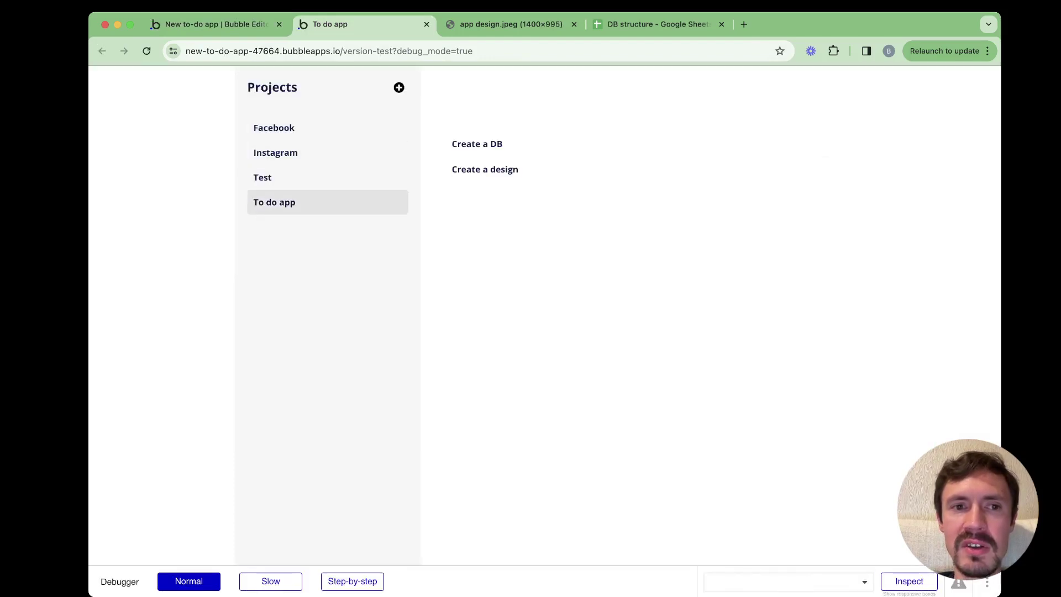
click(327, 178)
click(327, 152)
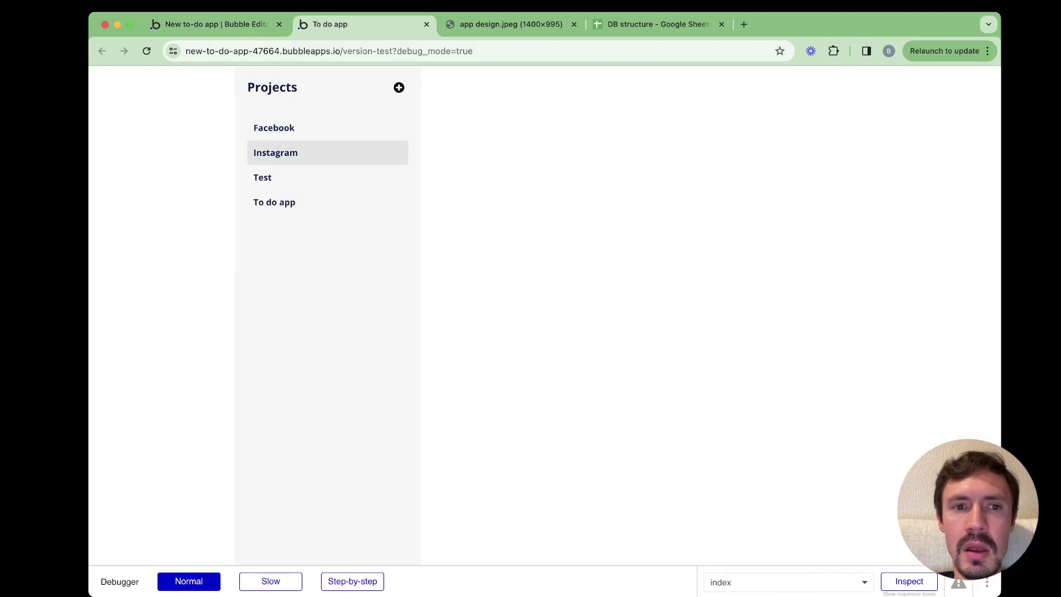
click(328, 128)
click(275, 152)
click(276, 177)
click(276, 203)
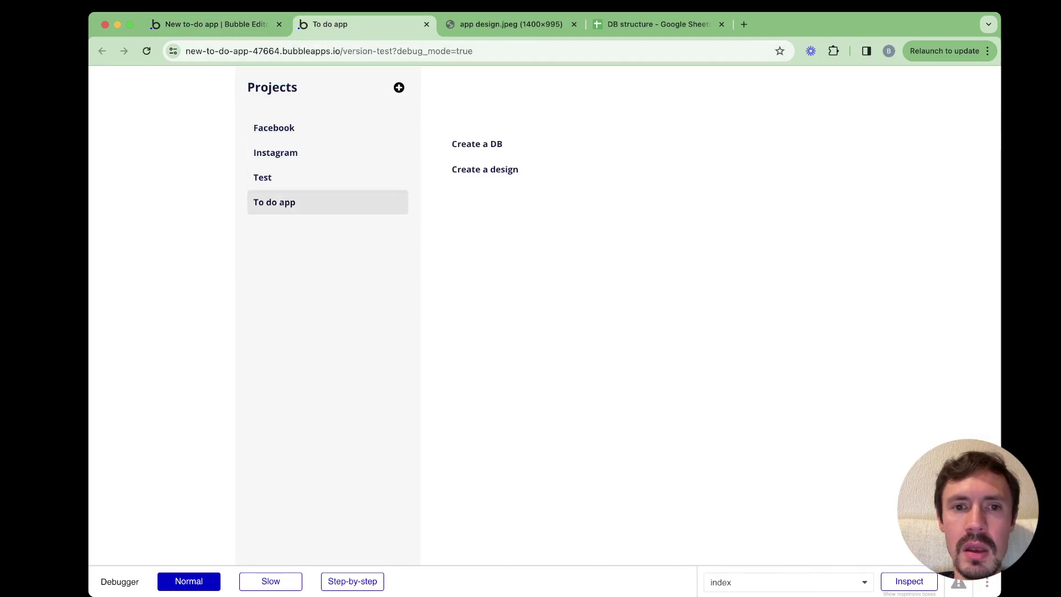
Make Group Project visible on load again, hide Group Tasks on load, and preview
key(ctrl+shift+Tab)
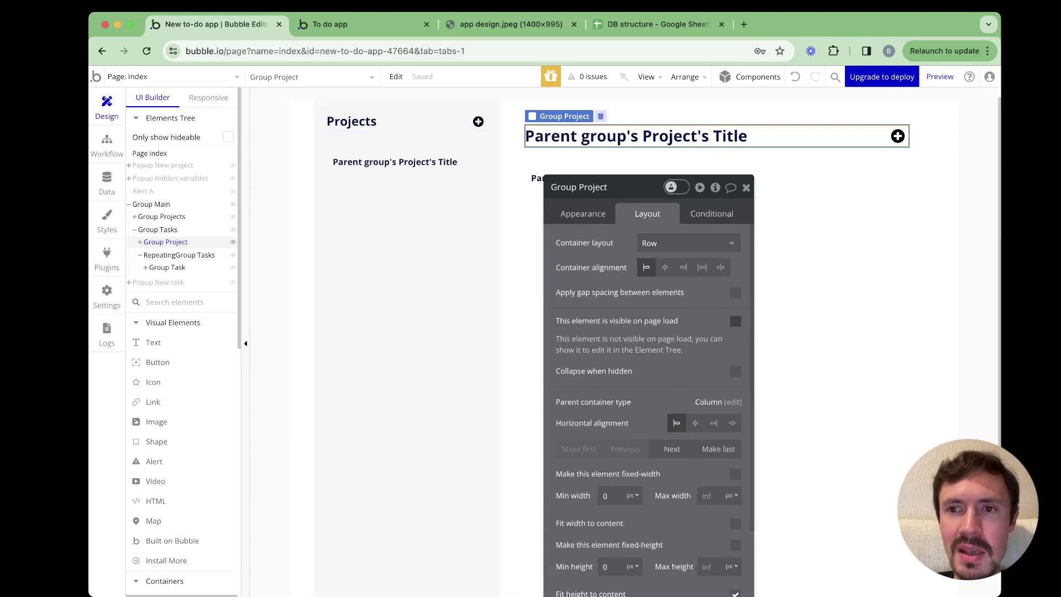
click(736, 321)
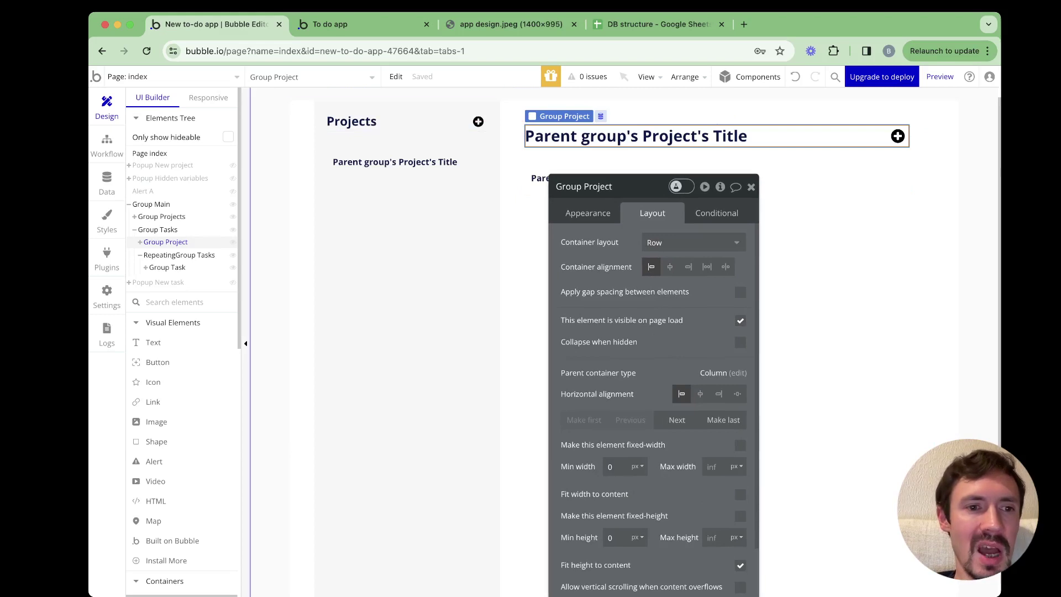
click(158, 229)
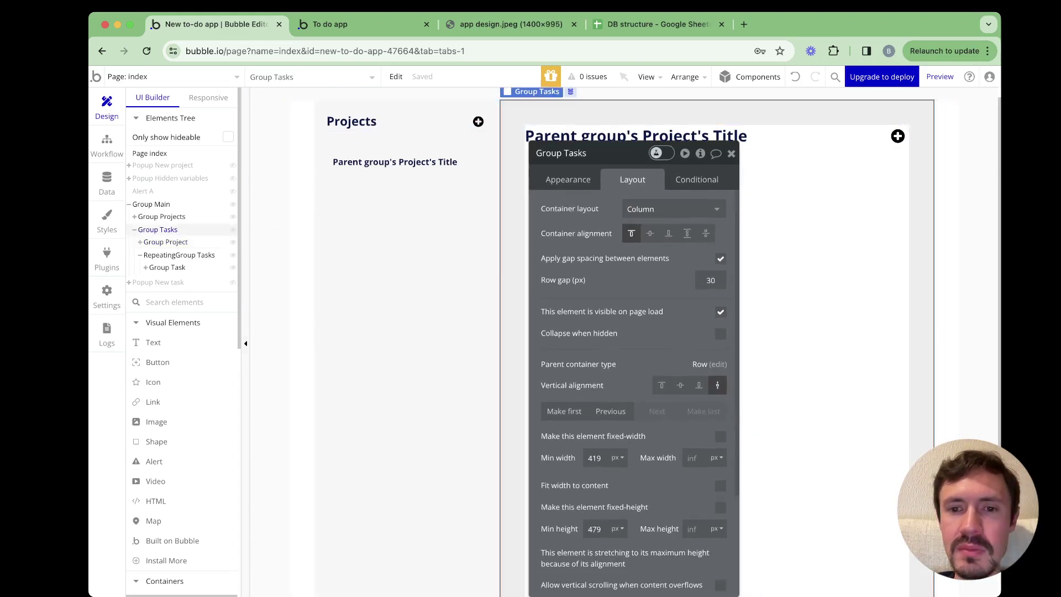
click(720, 312)
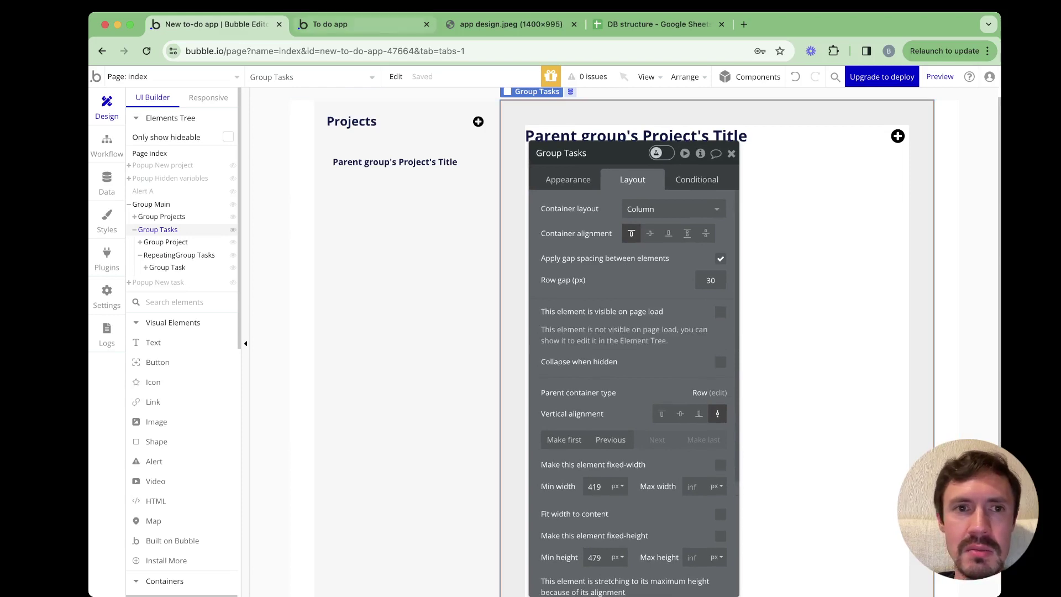
click(330, 25)
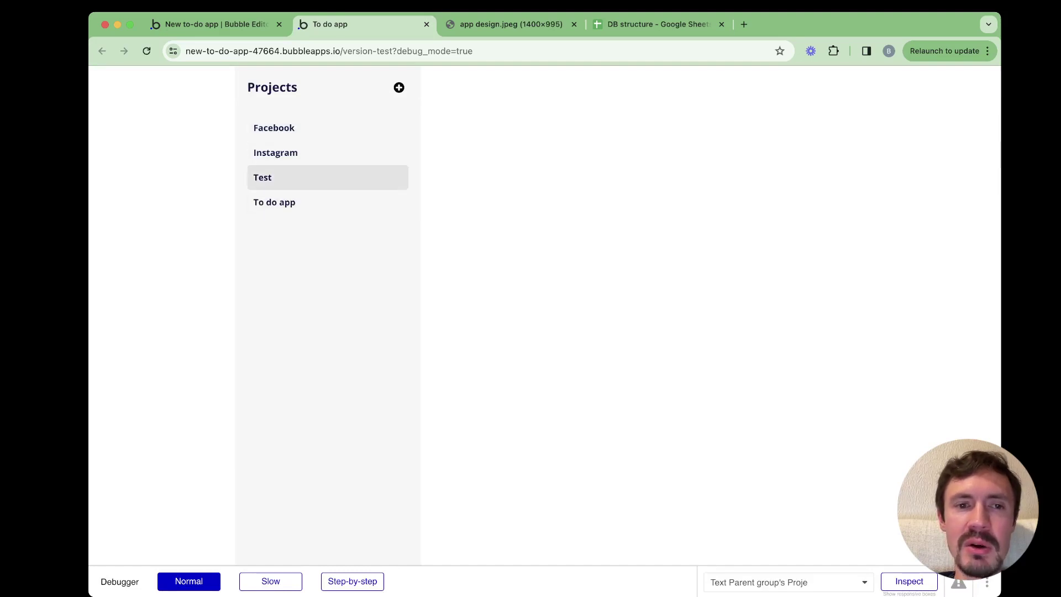
key(ctrl+shift+Tab)
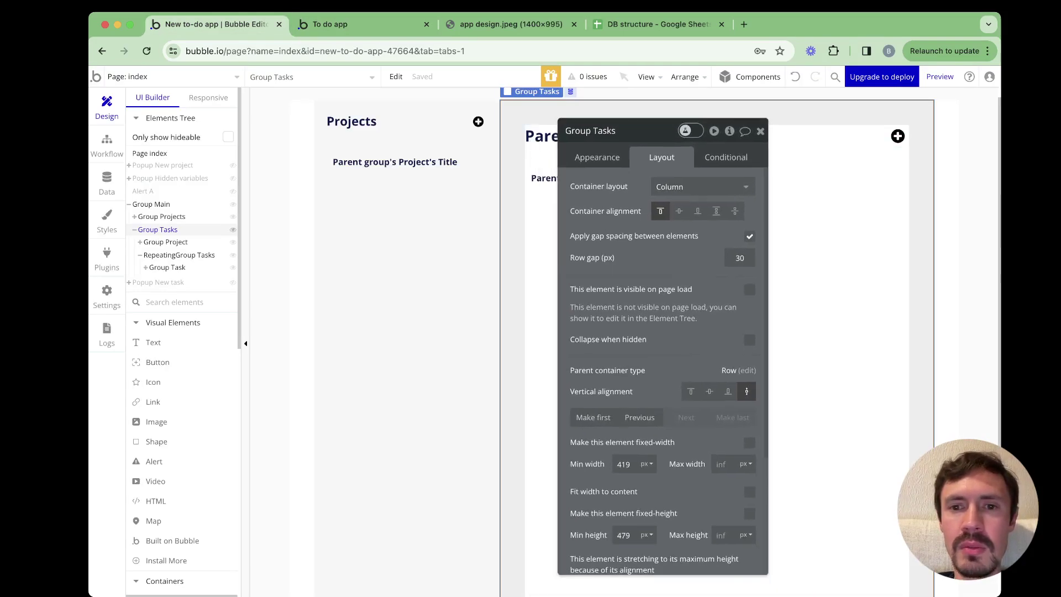
Add a Group Tasks condition: When var - project's Project is not empty
click(726, 157)
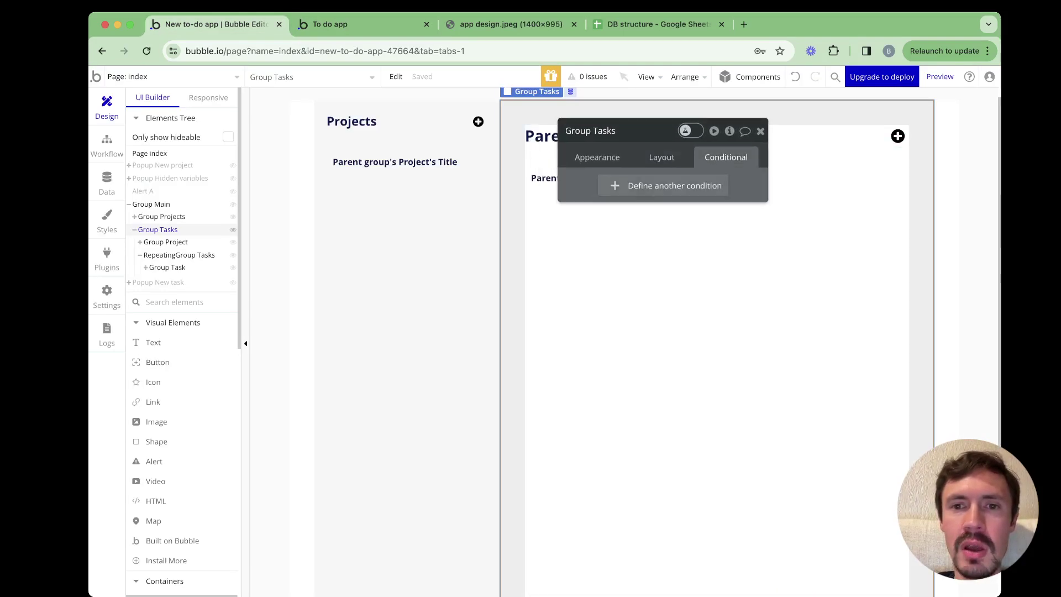
click(669, 186)
click(621, 193)
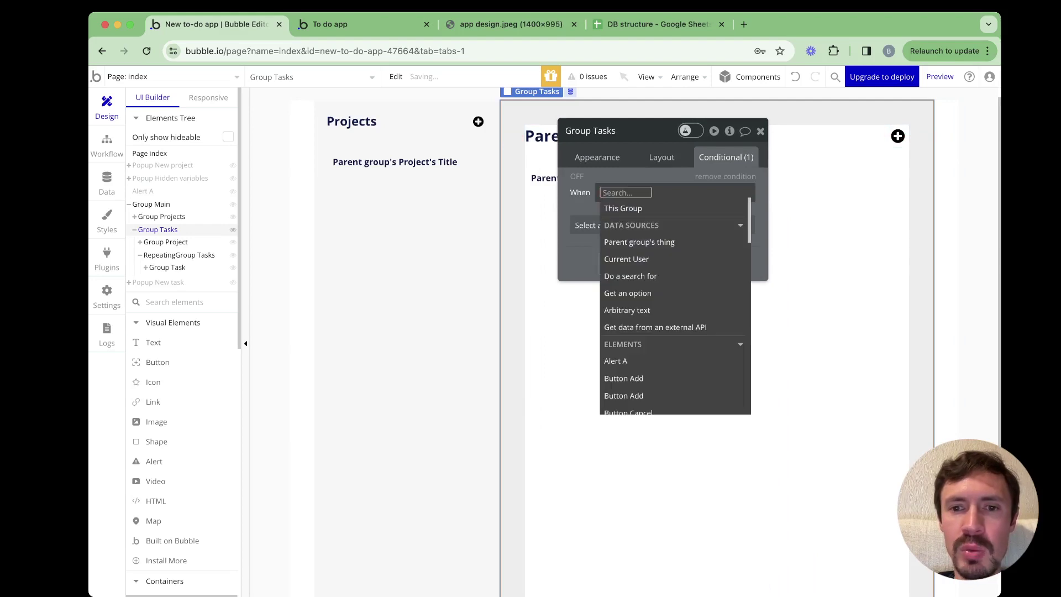
text(var)
key(Down)
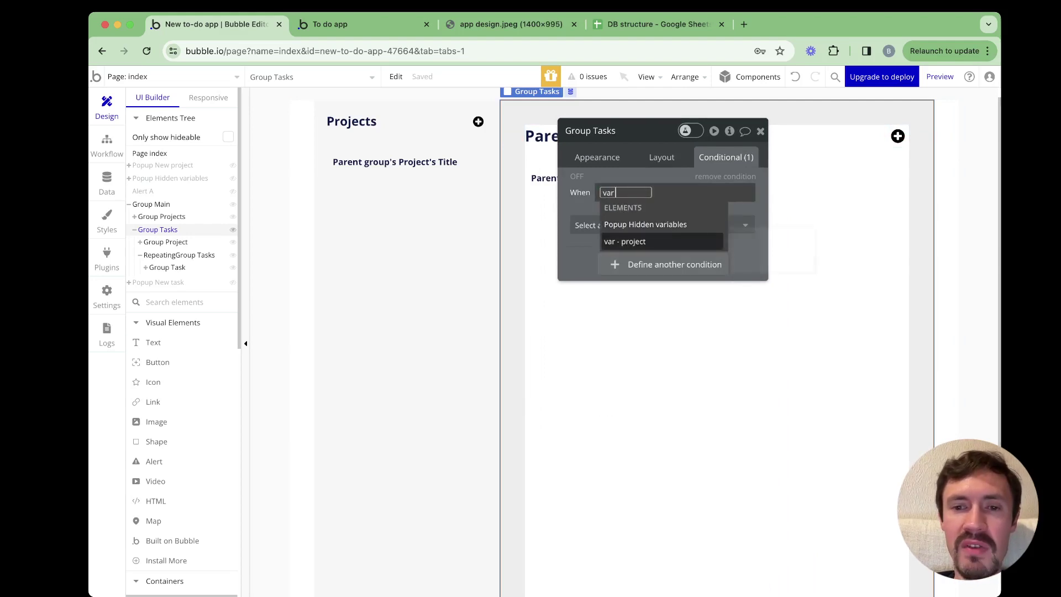
key(Return)
key(Return)
text(is )
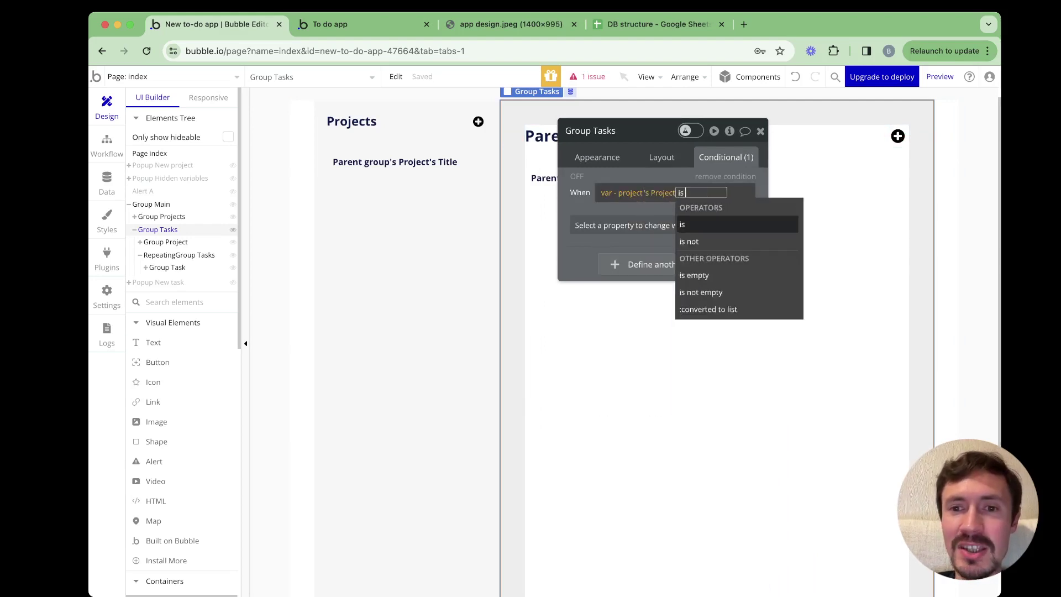
text(not)
key(Down)
key(Return)
key(Escape)
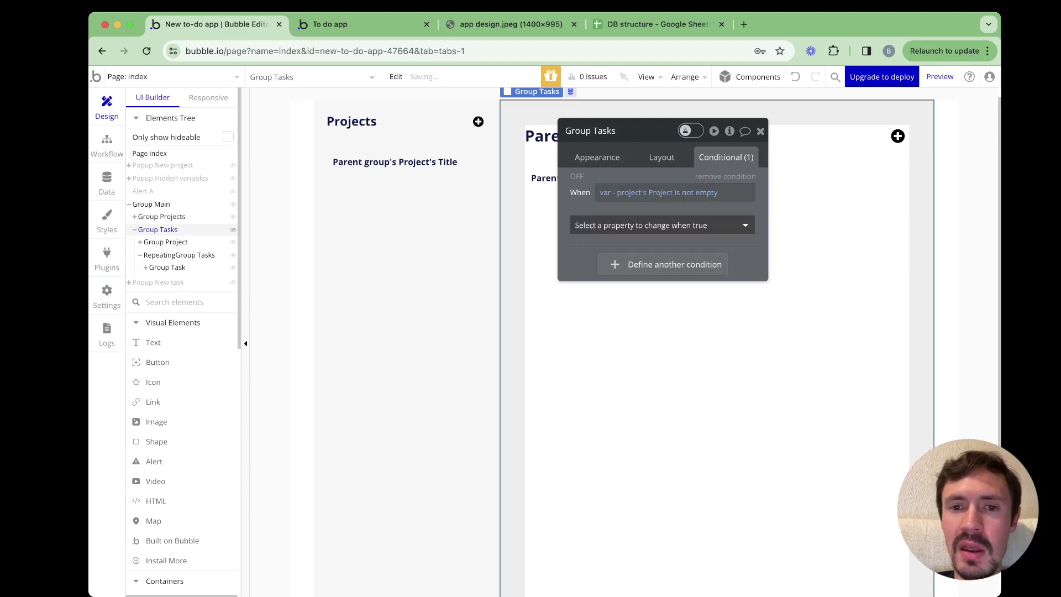
Make 'This element is visible' checked under that condition and reload the app preview
click(662, 225)
click(635, 264)
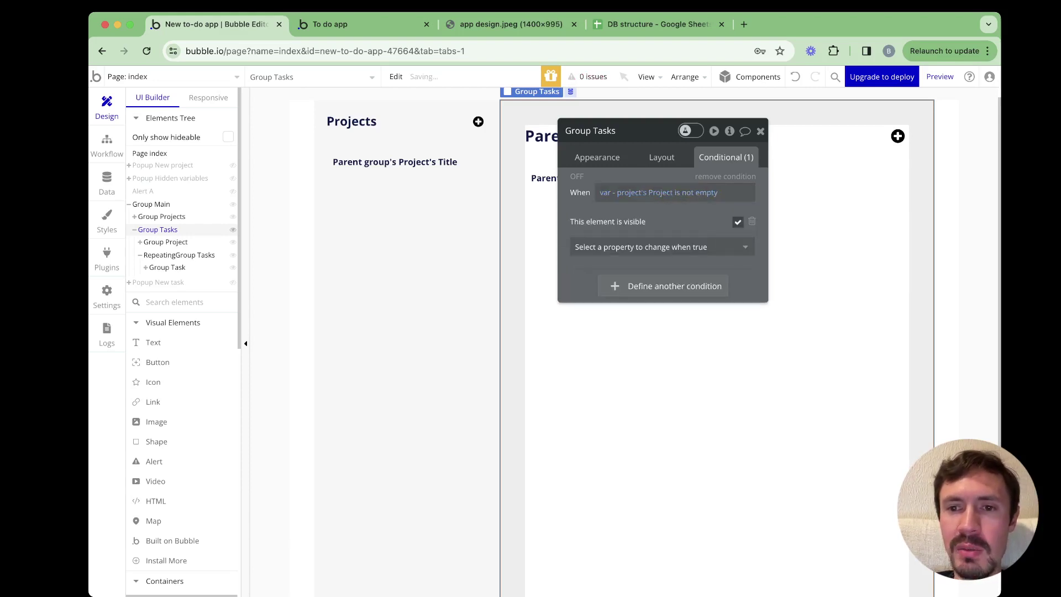
key(ctrl+Tab)
key(super+r)
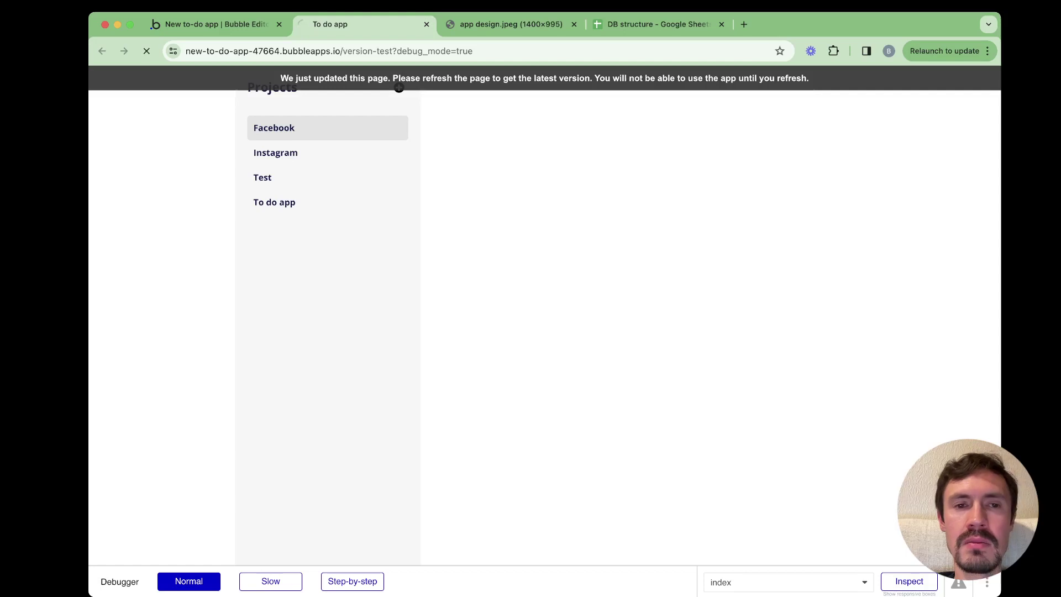
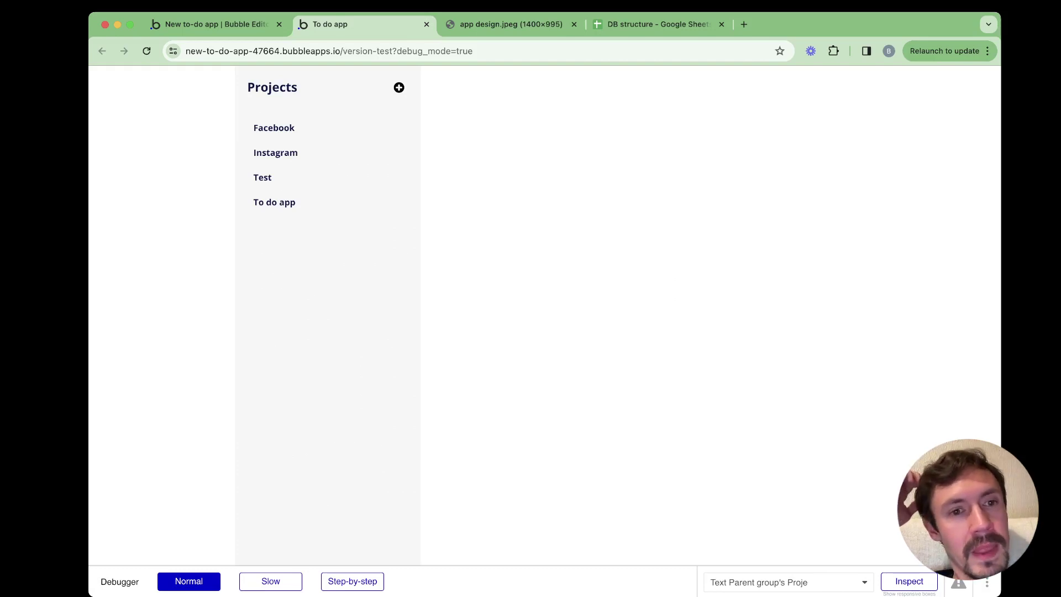
Browse the Facebook, Instagram, Test and To do app projects in the preview, ending on To do app
click(274, 128)
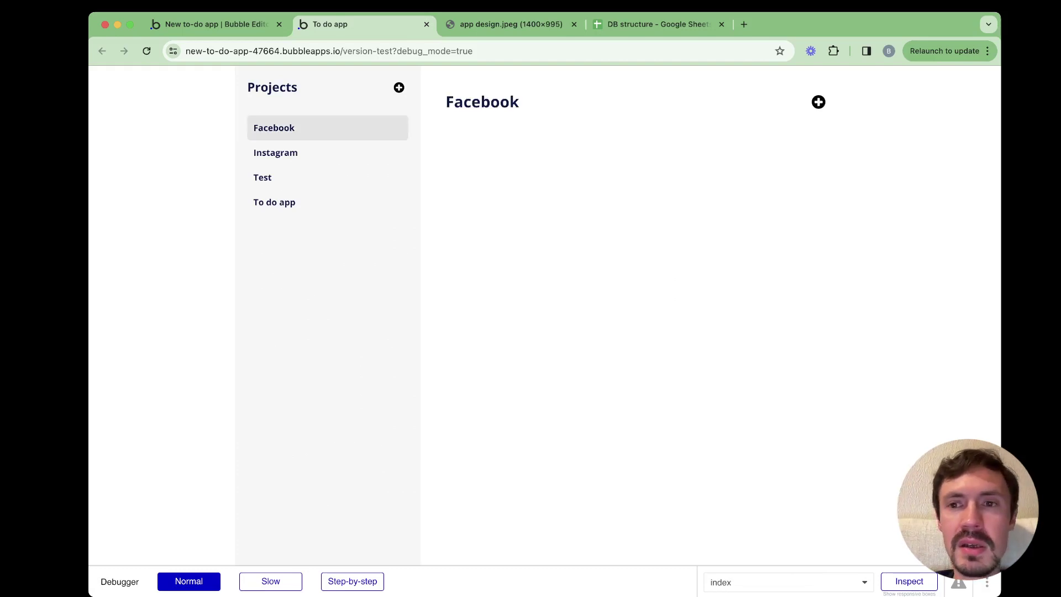
click(275, 152)
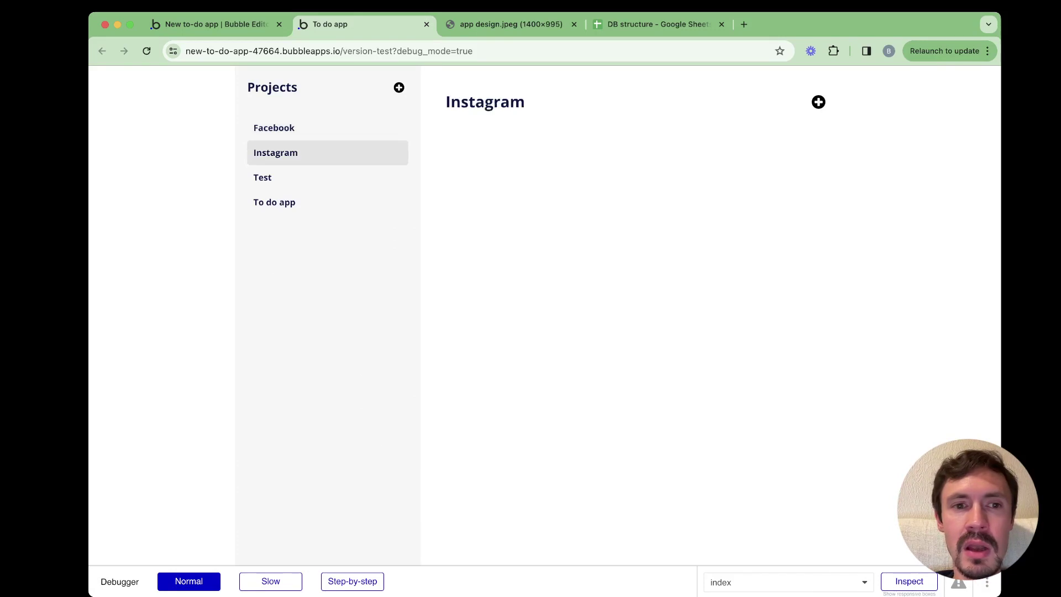
click(262, 177)
click(274, 203)
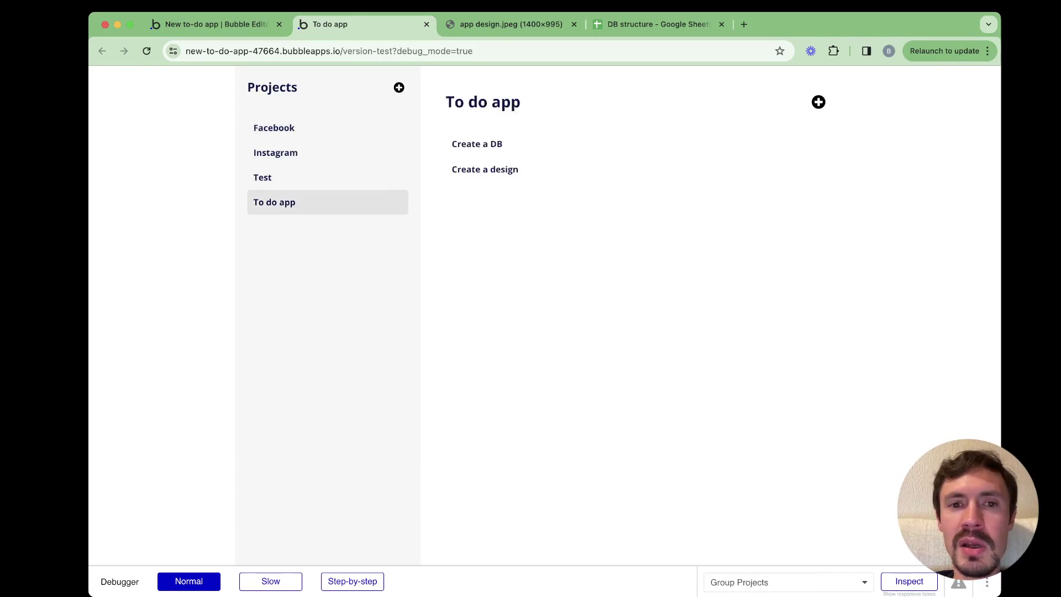
click(262, 177)
click(275, 152)
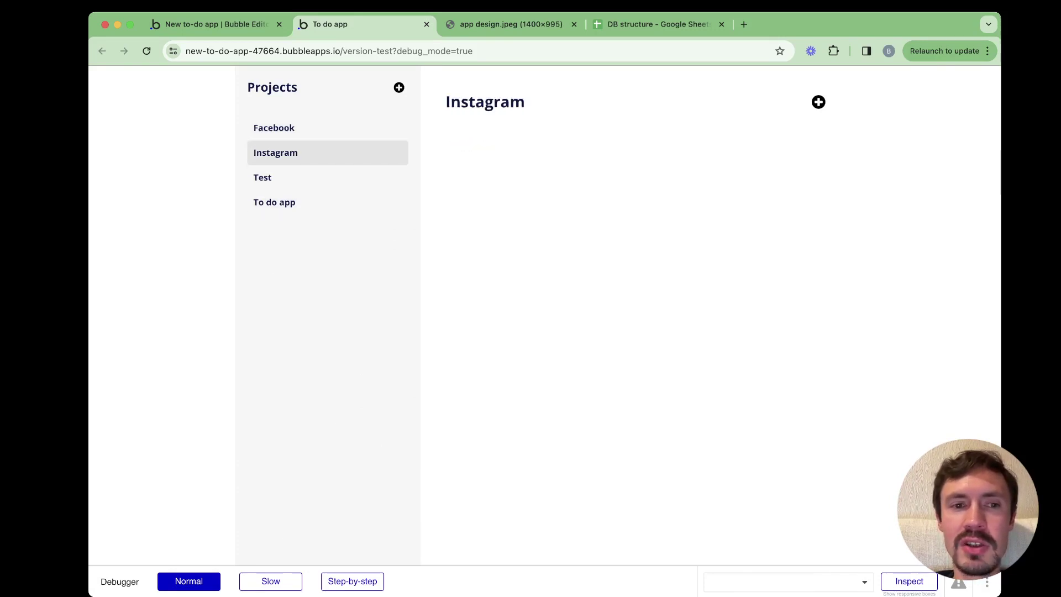
click(275, 202)
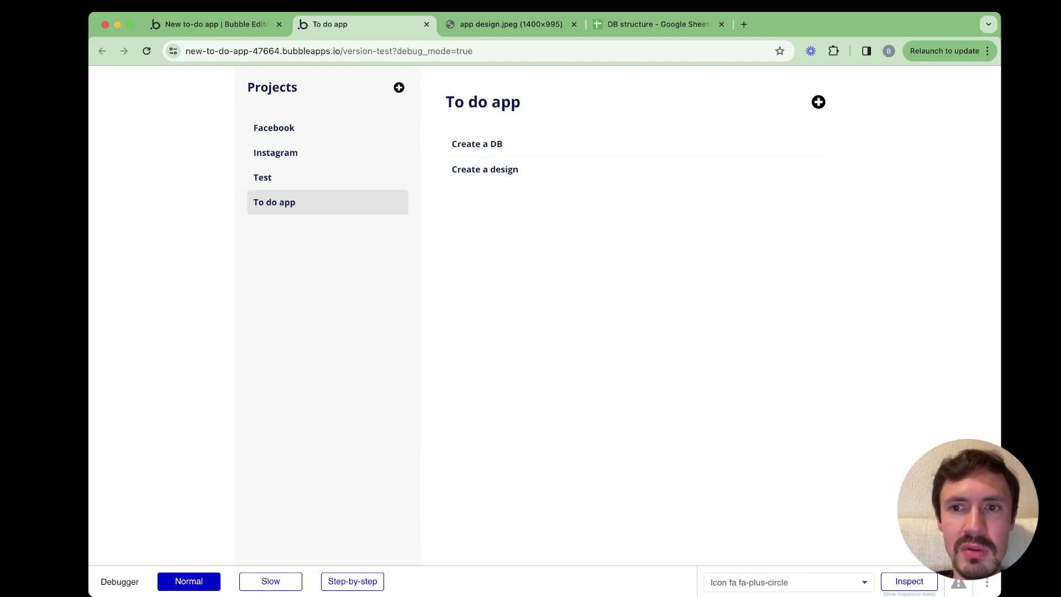
Add a new task named 'Build app' to the To do app project
click(819, 102)
click(545, 181)
click(586, 156)
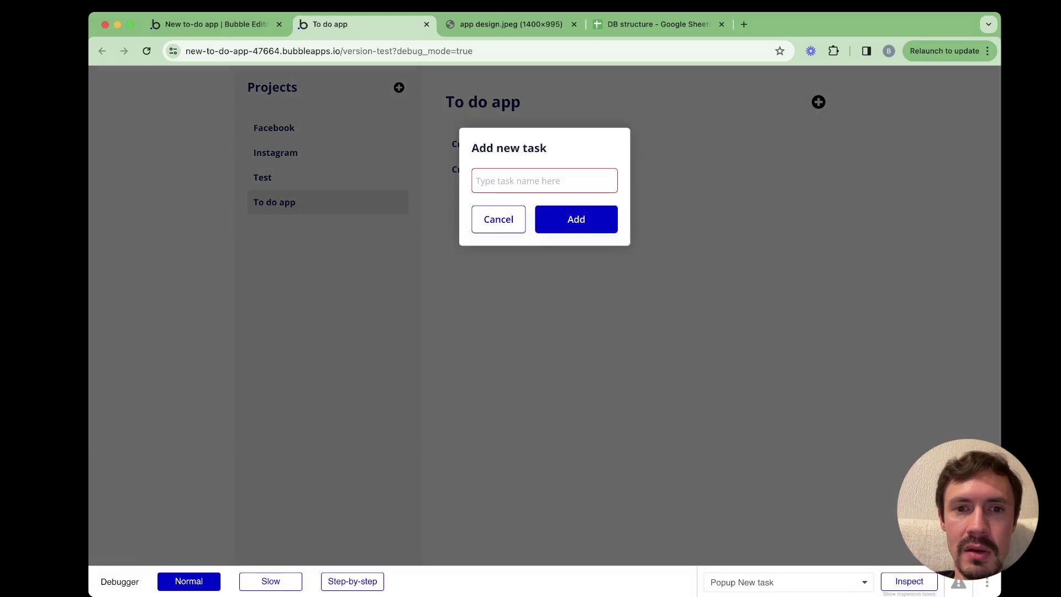
click(545, 180)
text(Build app)
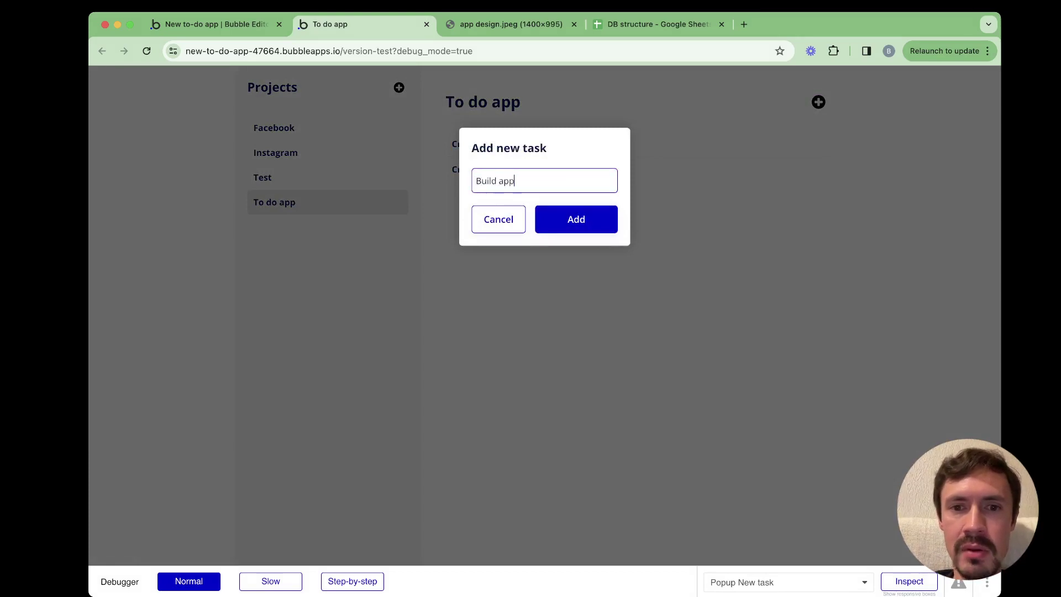
click(577, 219)
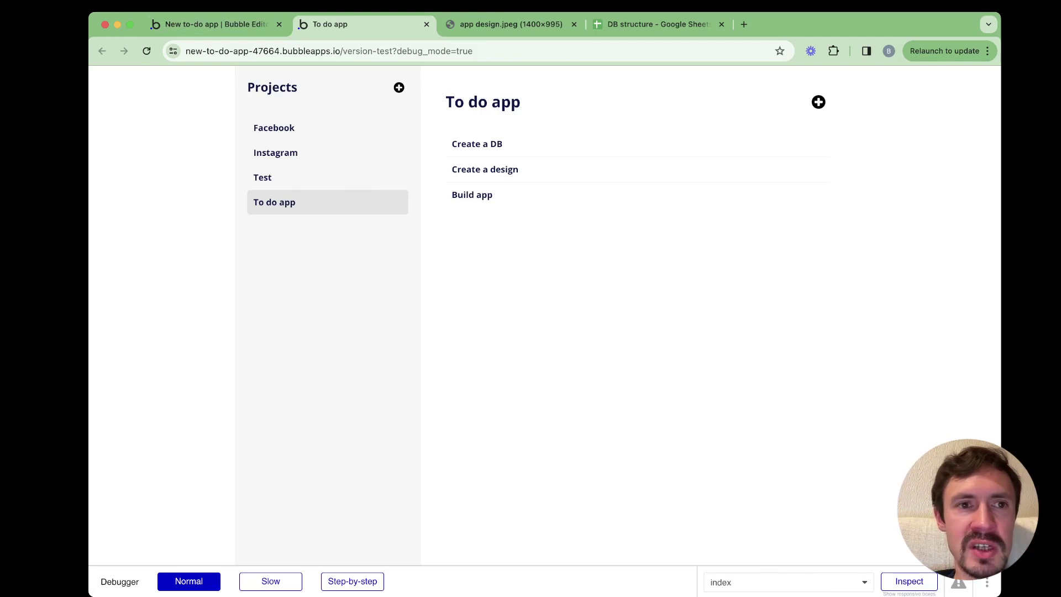
Back in the editor, paste the copied icon into the Group Project row element
key(ctrl+shift+Tab)
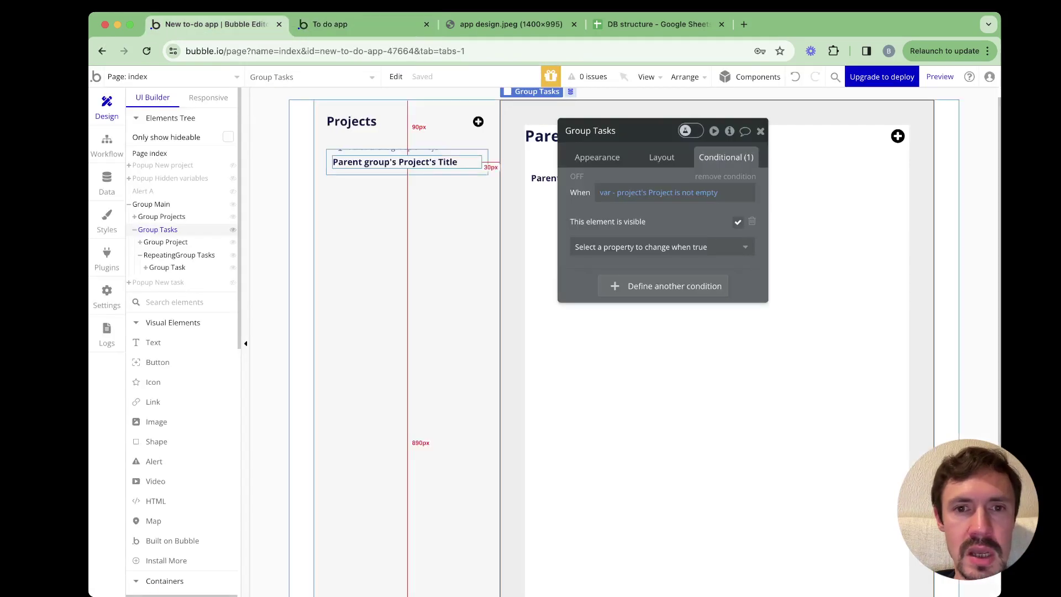
click(409, 168)
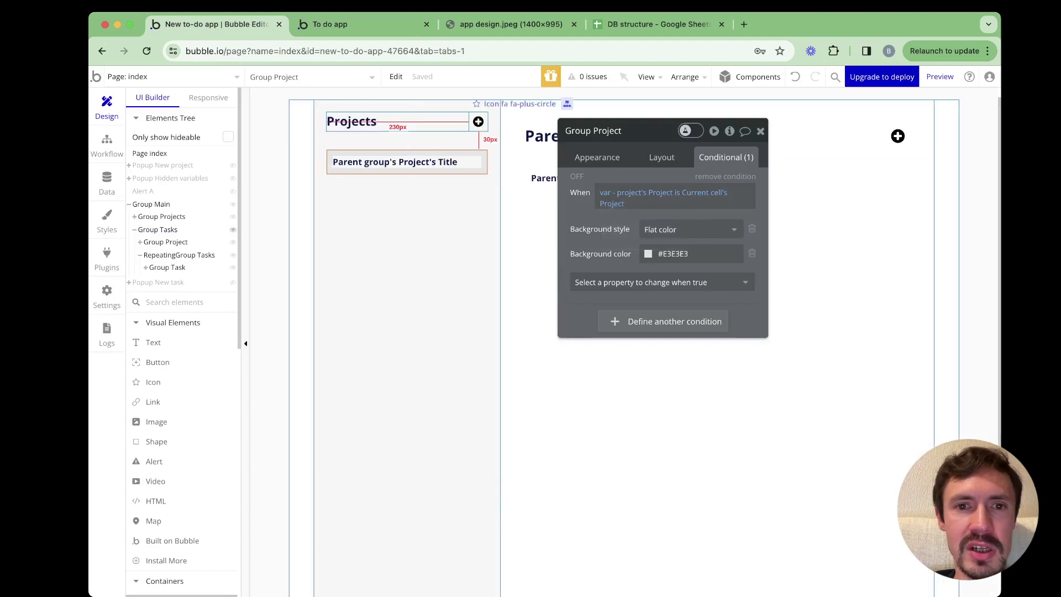
click(478, 121)
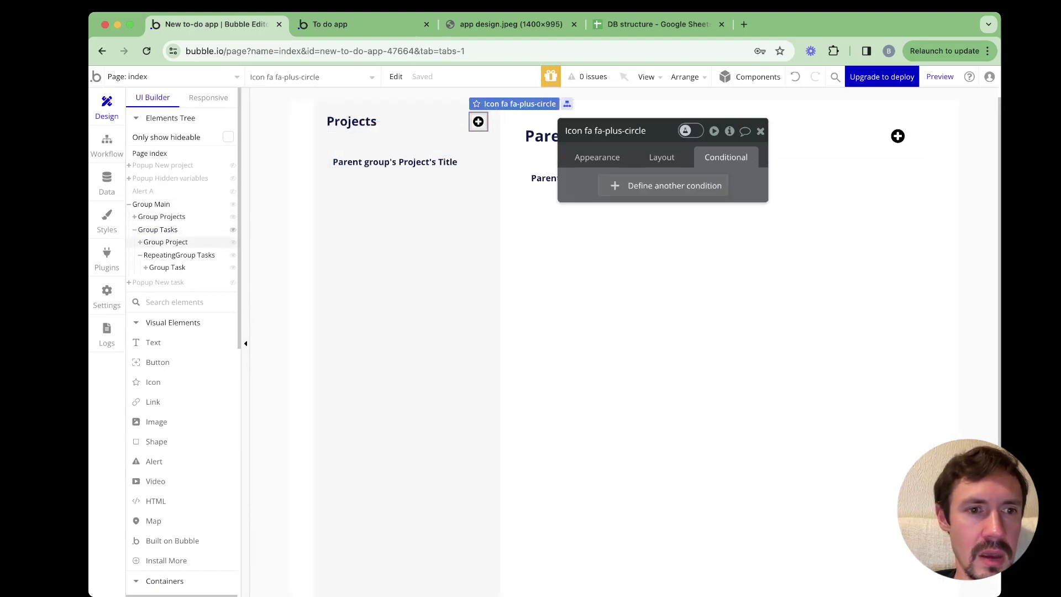
click(135, 229)
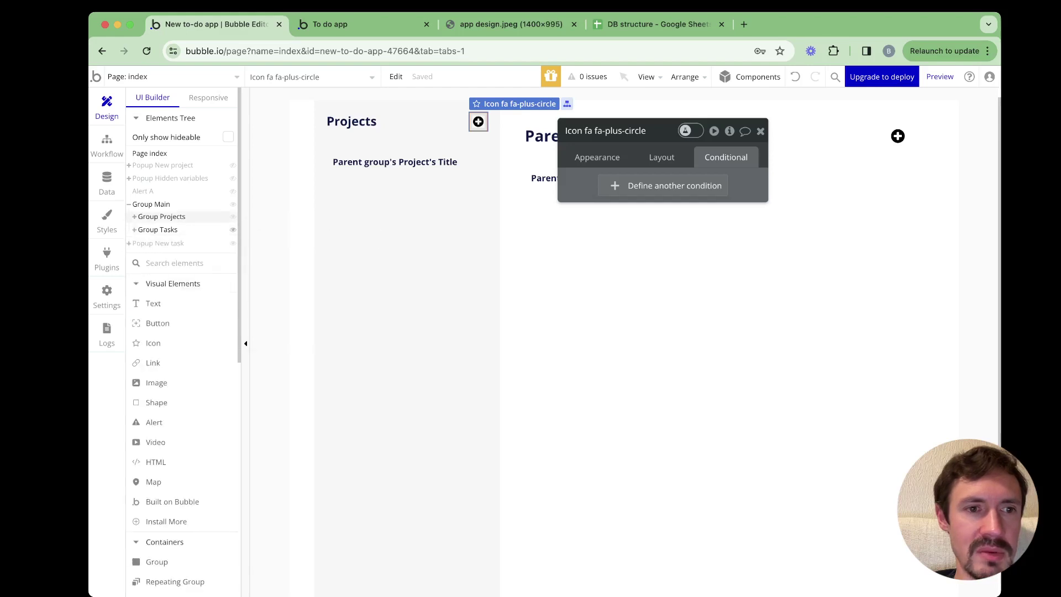
click(161, 216)
click(135, 216)
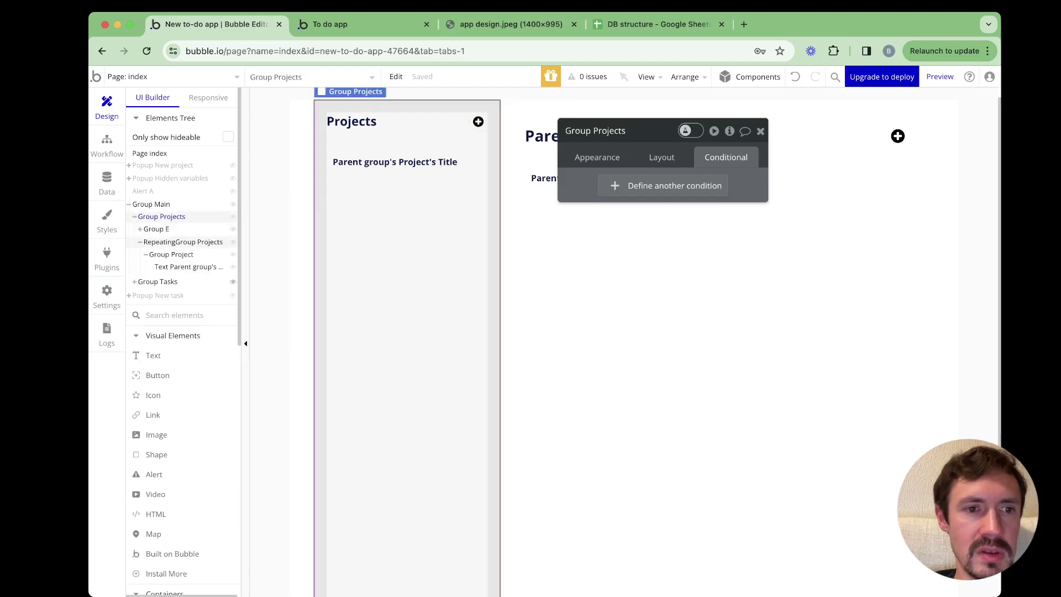
click(171, 254)
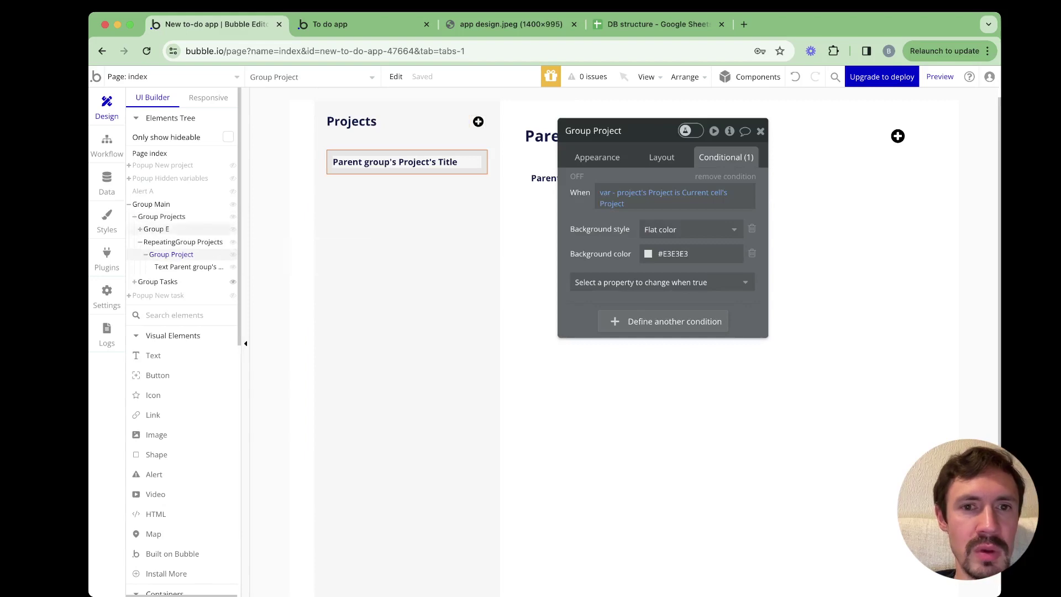
click(396, 77)
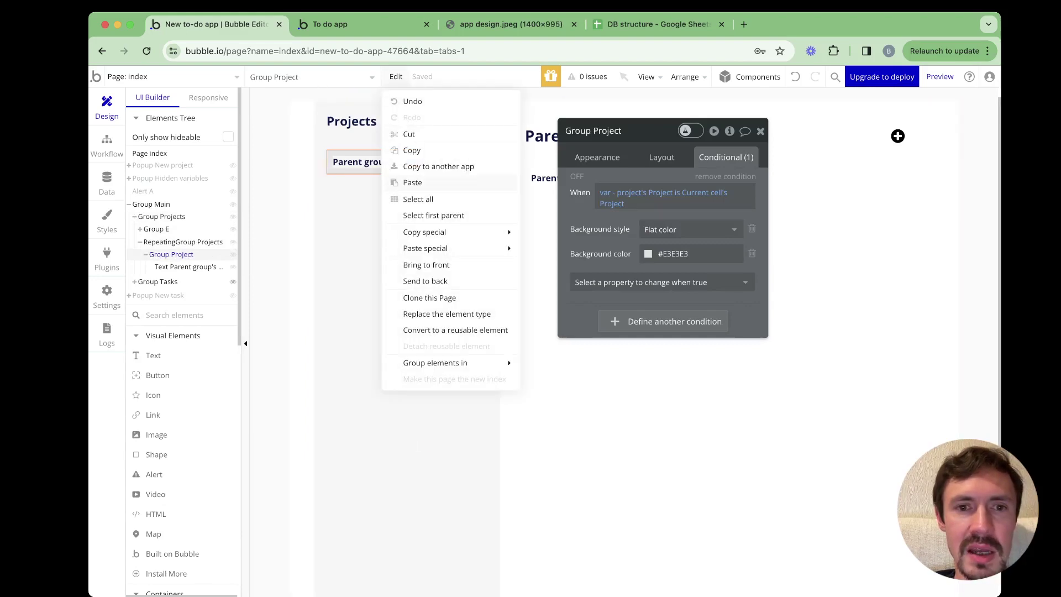
click(412, 182)
Resize the pasted icon, trying 20 px and then 26 px width and height
click(597, 157)
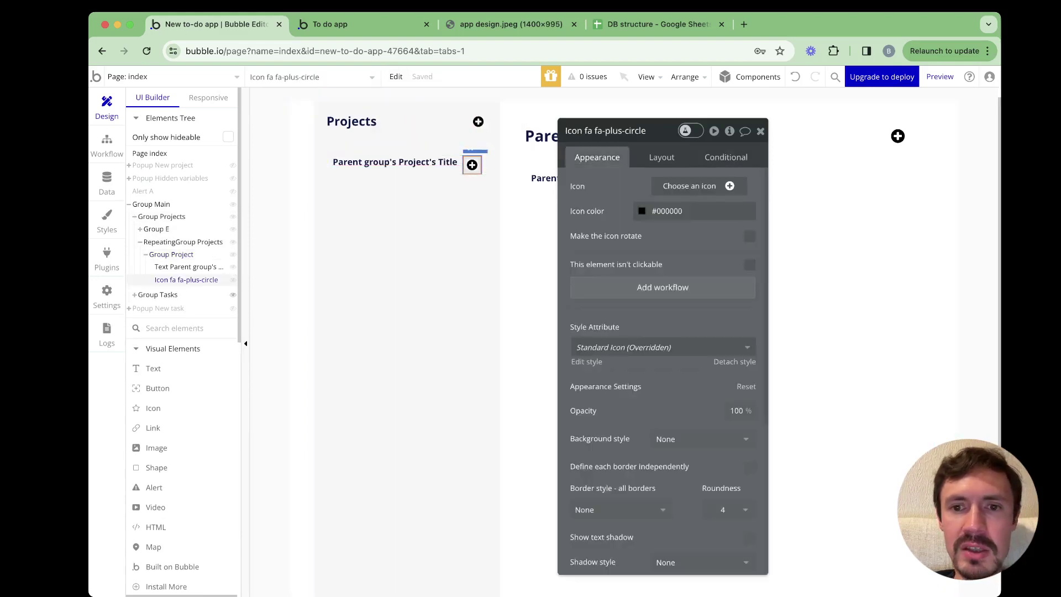
click(662, 157)
click(621, 326)
double_click(622, 326)
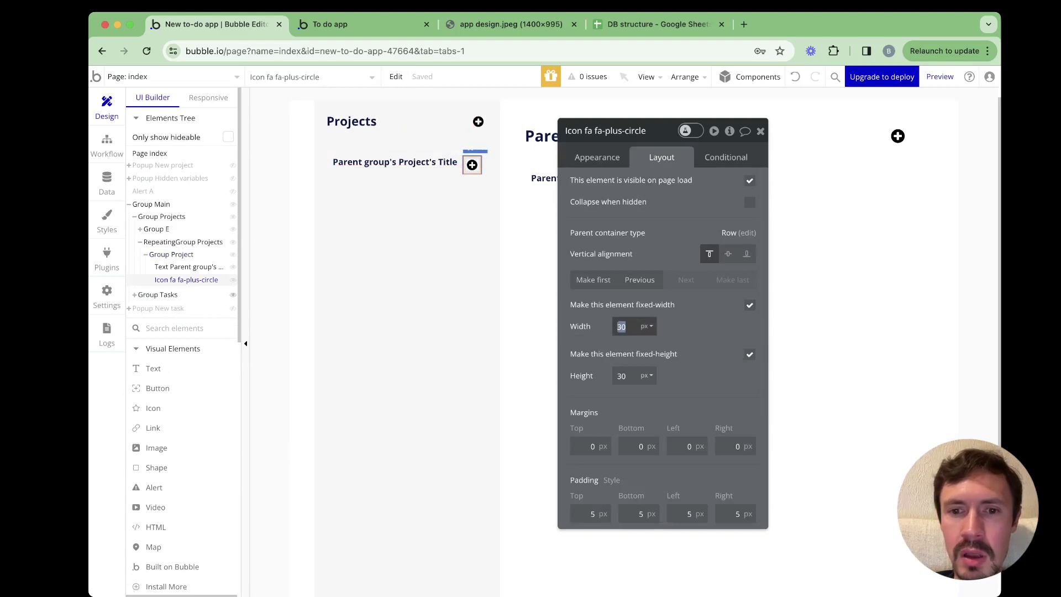
text(20)
key(Tab)
text(20)
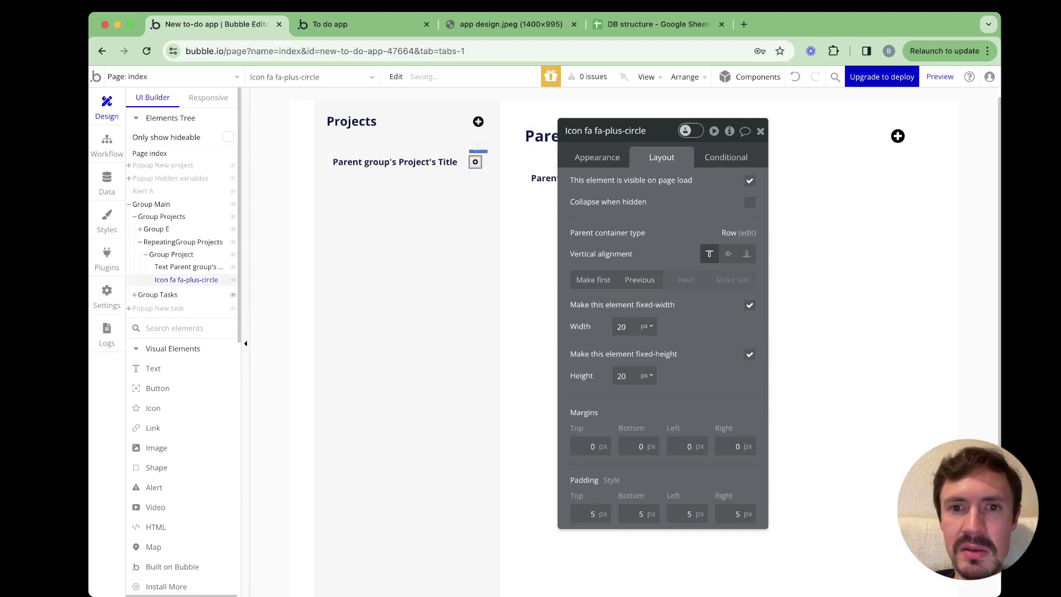
click(621, 327)
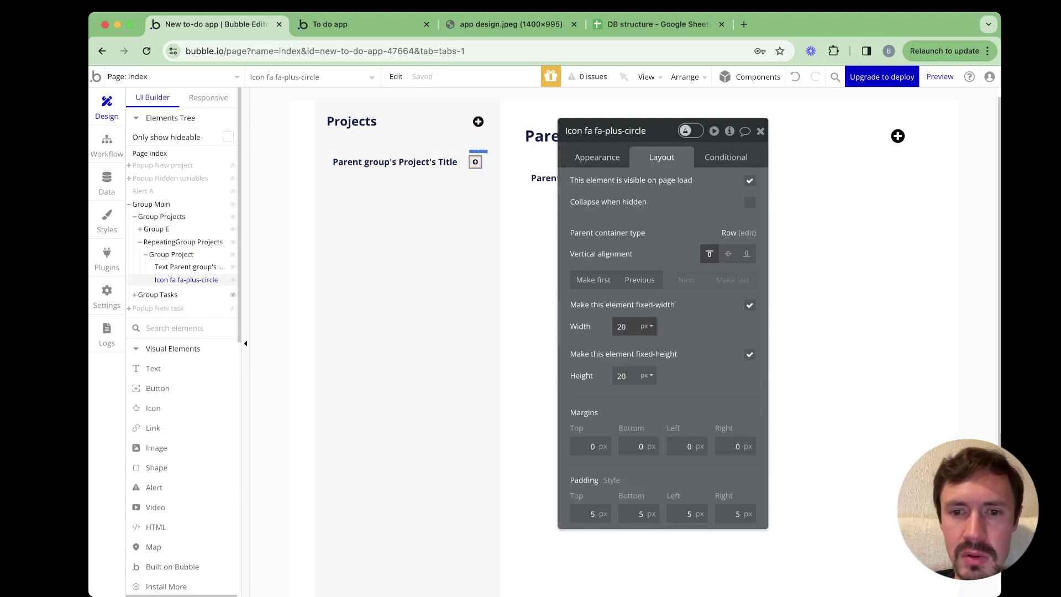
text(3)
key(super+a)
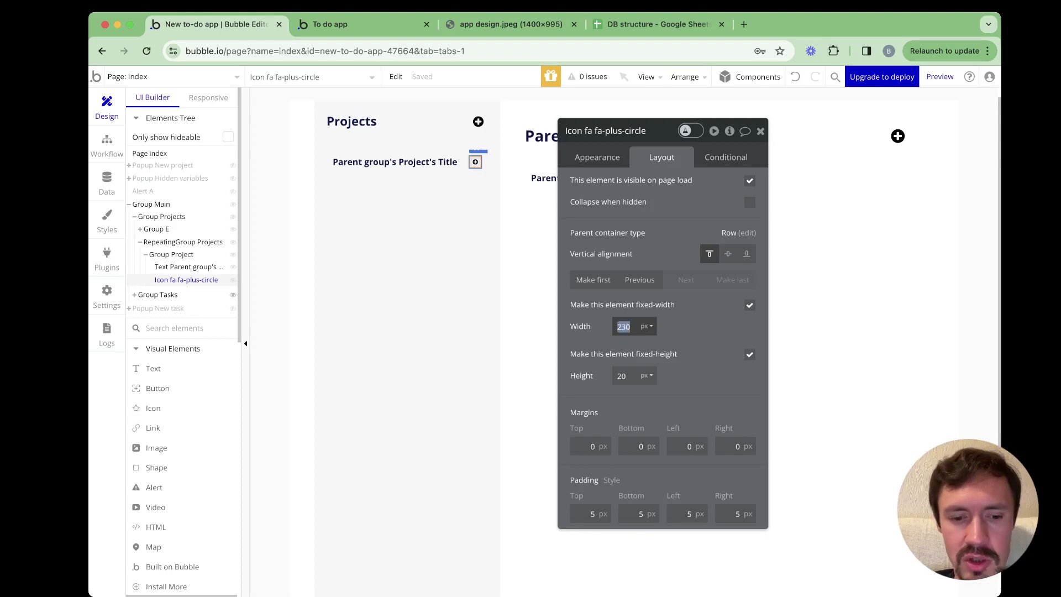
text(26)
key(Tab)
text(26)
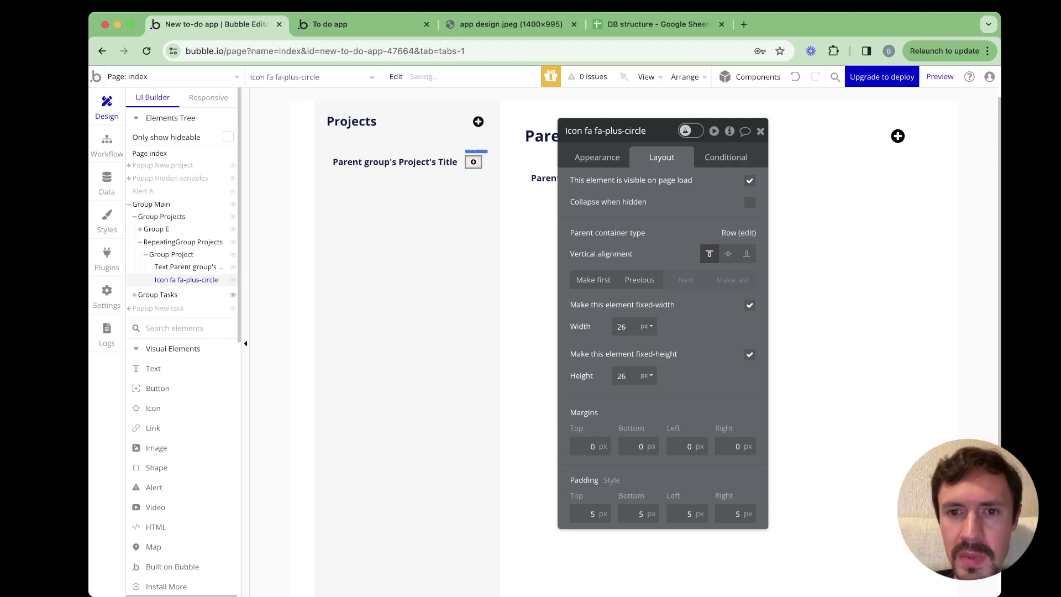
Change the icon's symbol to a trash can
click(597, 157)
click(699, 186)
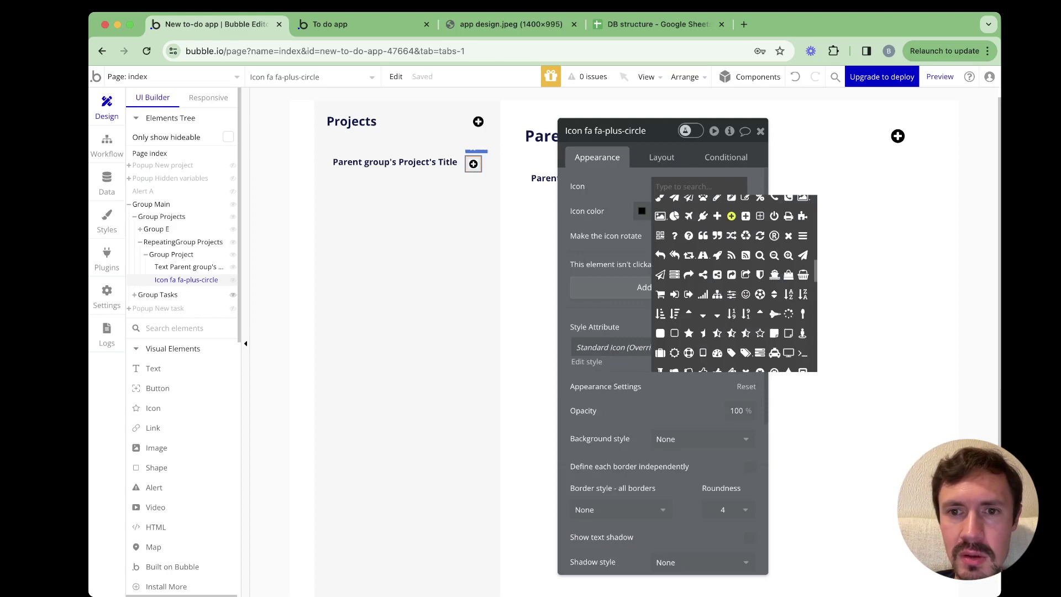
text(tra)
click(689, 206)
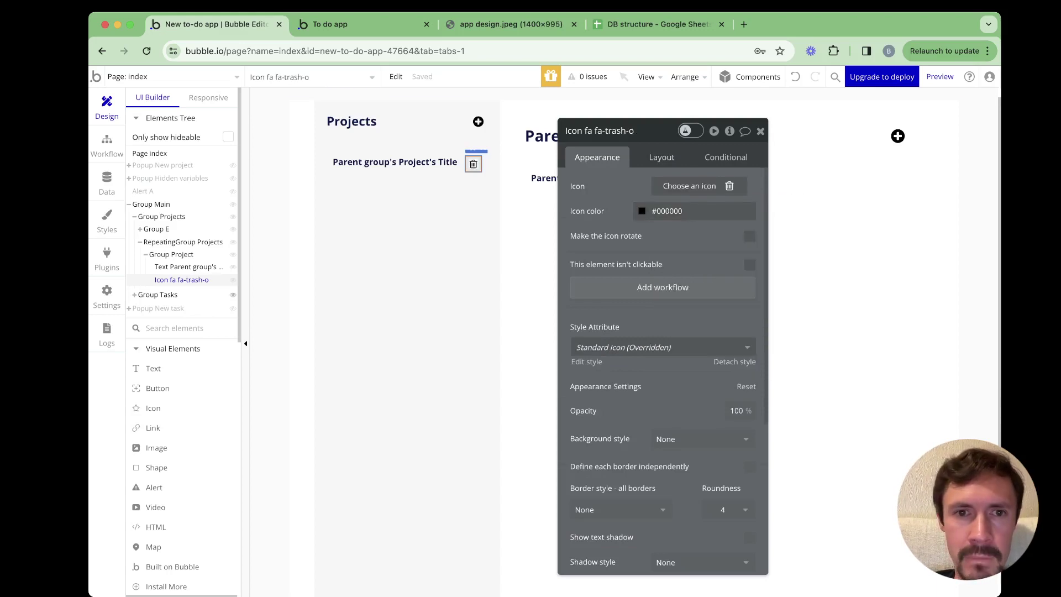
Set the trash icon's width and height to 22 px
click(661, 157)
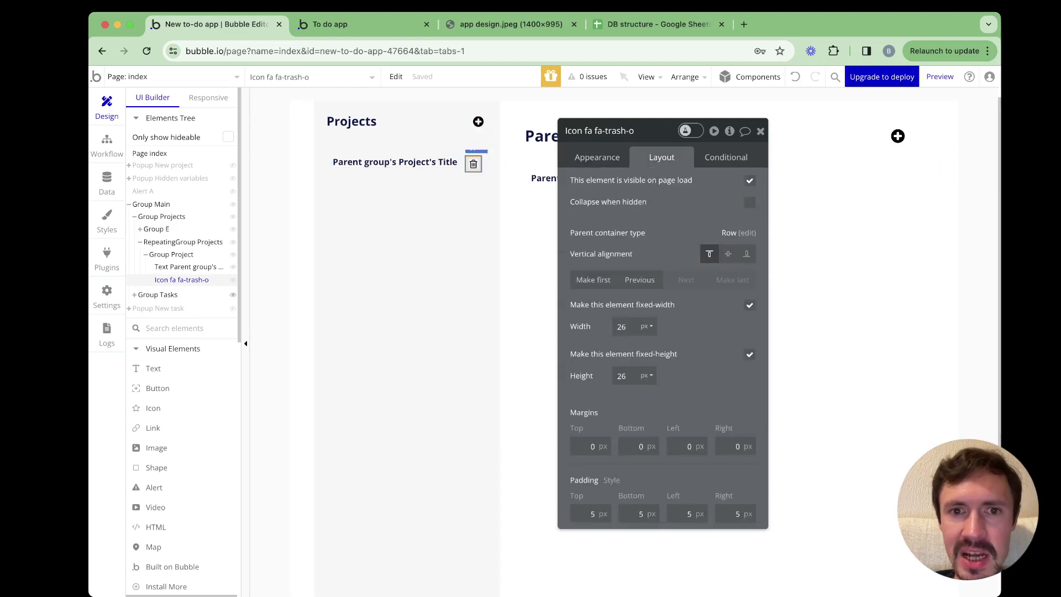
click(622, 326)
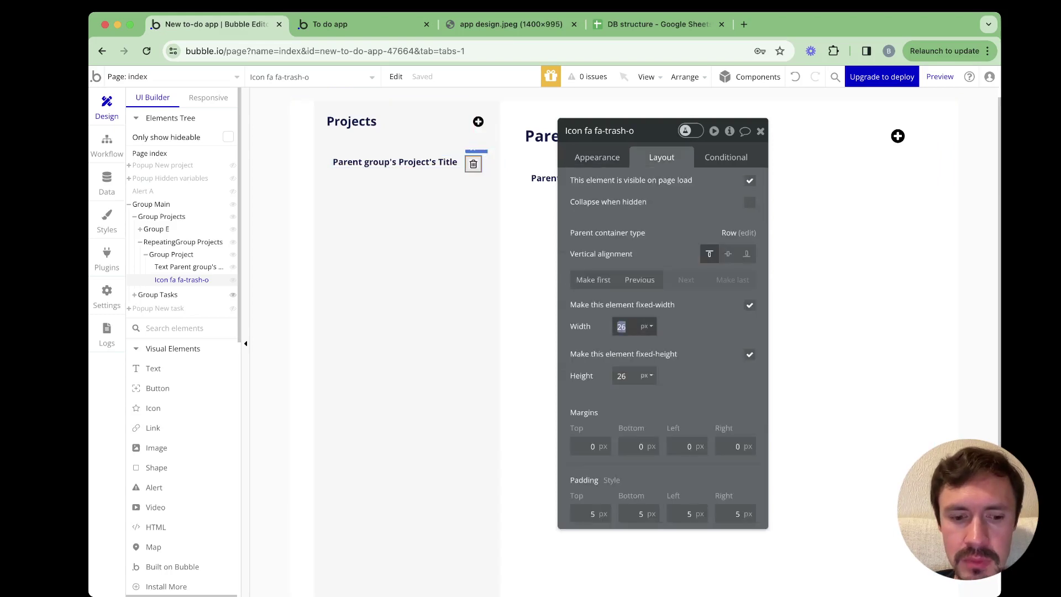
text(22)
key(Tab)
text(22)
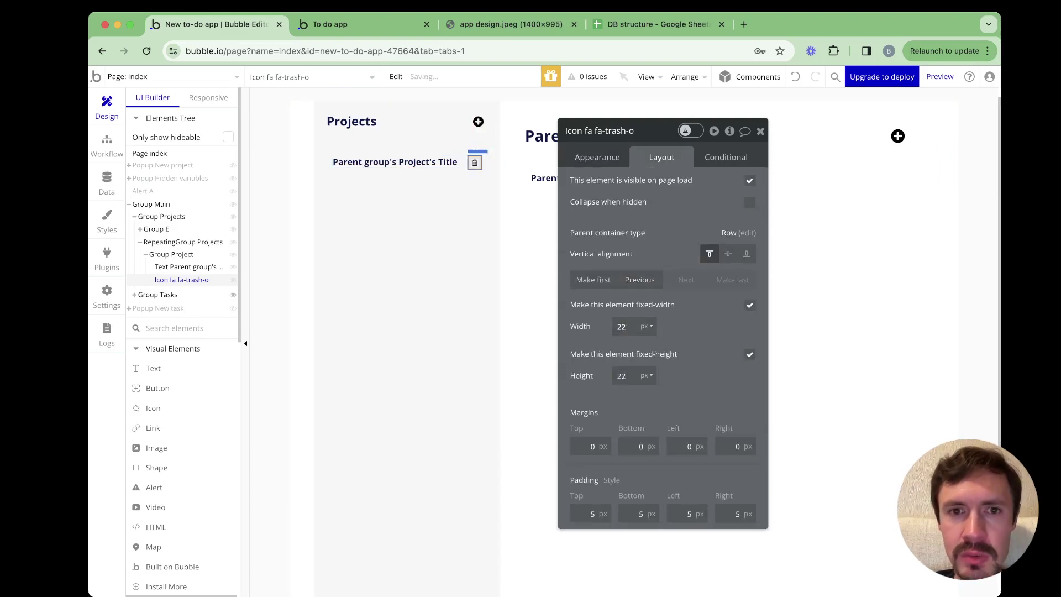
click(597, 157)
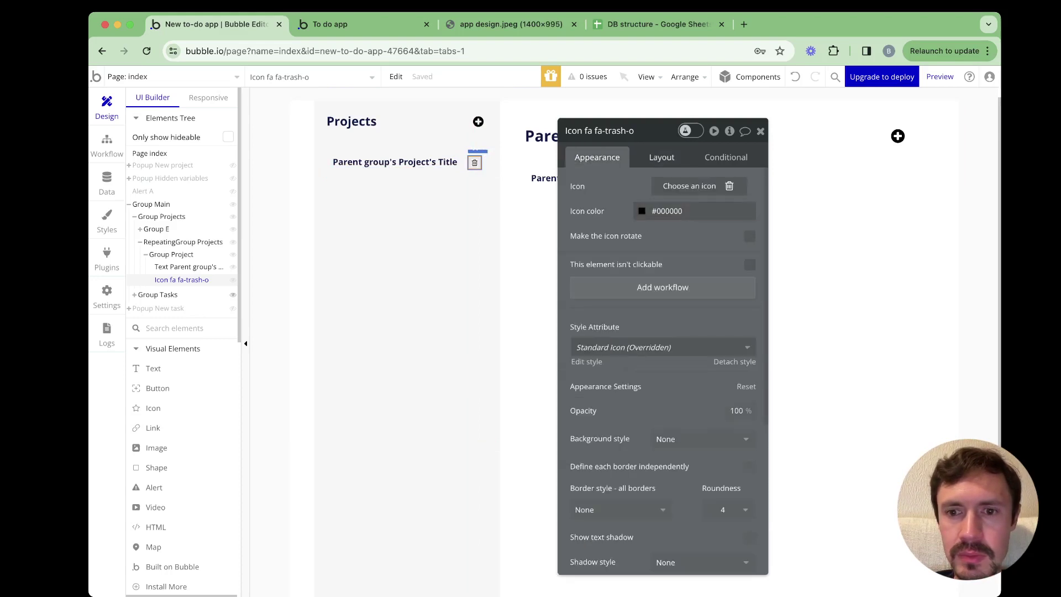
click(662, 157)
Centre the project title vertically in its row and view the icons in the running app
click(394, 162)
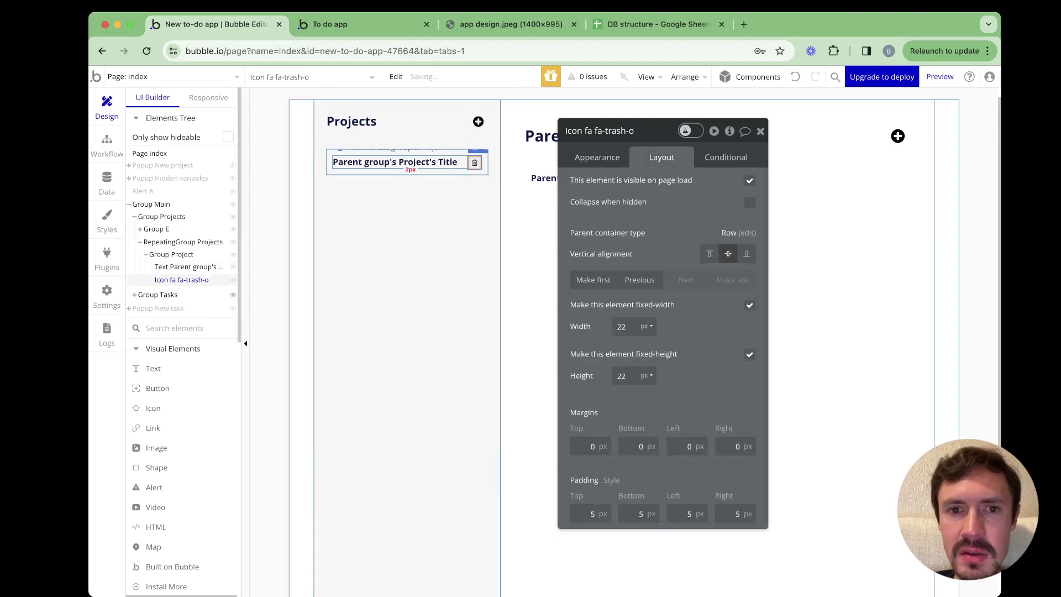
click(710, 253)
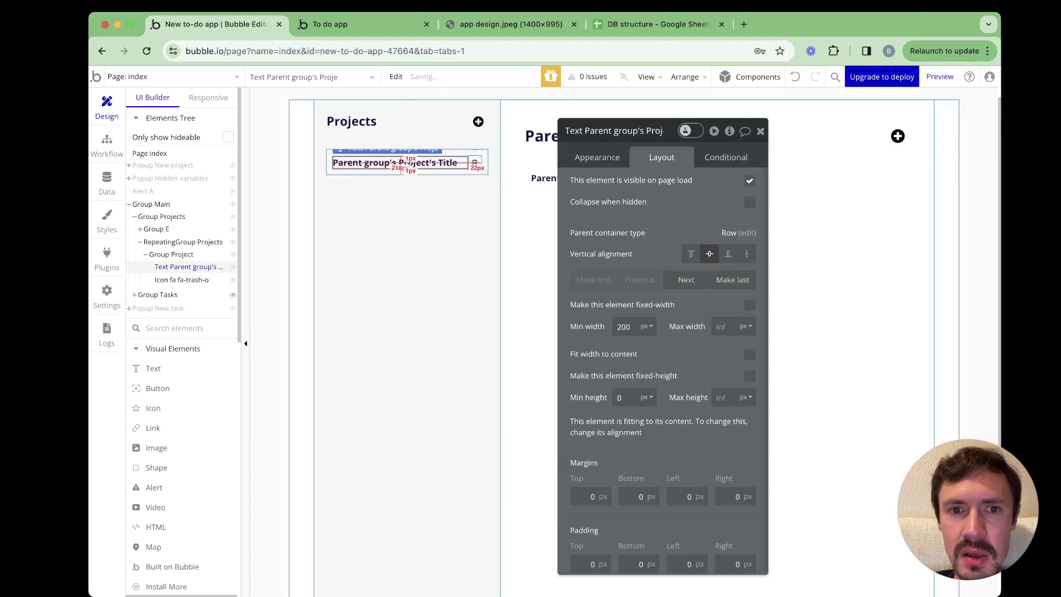
click(475, 162)
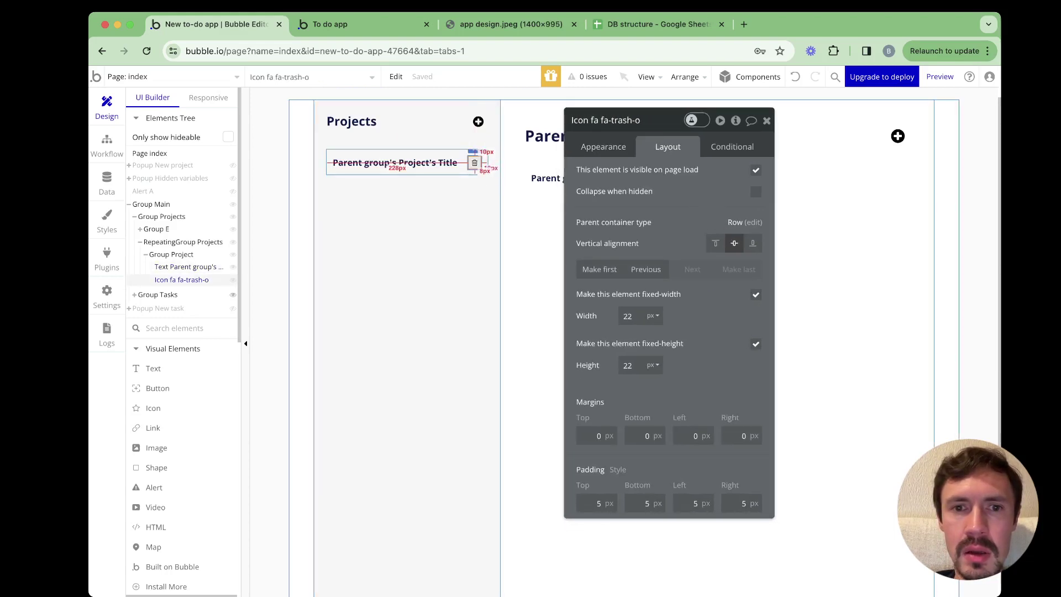
click(343, 24)
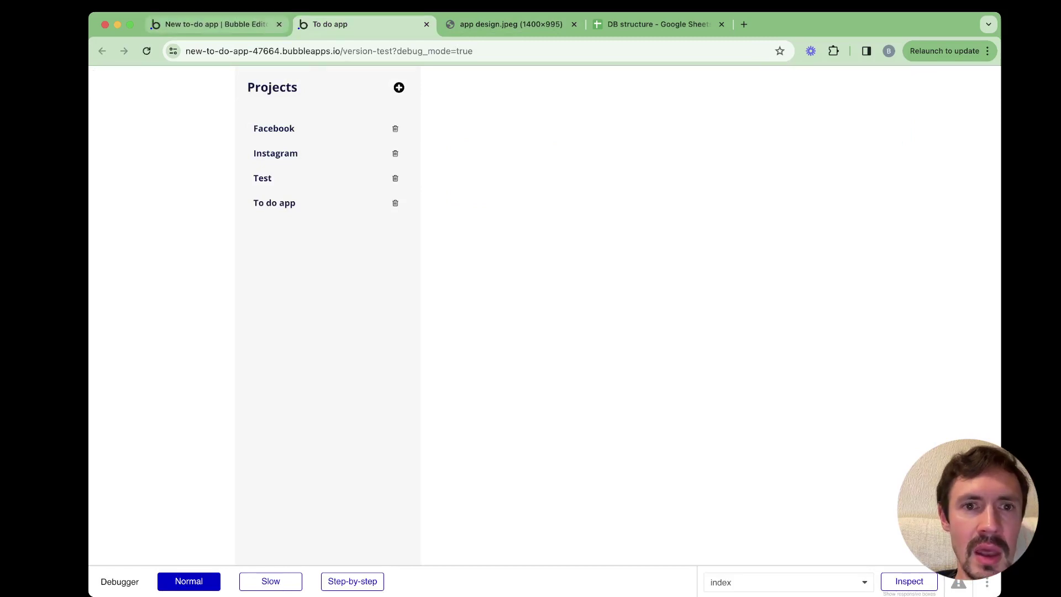
Add a conditional 'When This Icon is hovered' to the trash icon
click(217, 25)
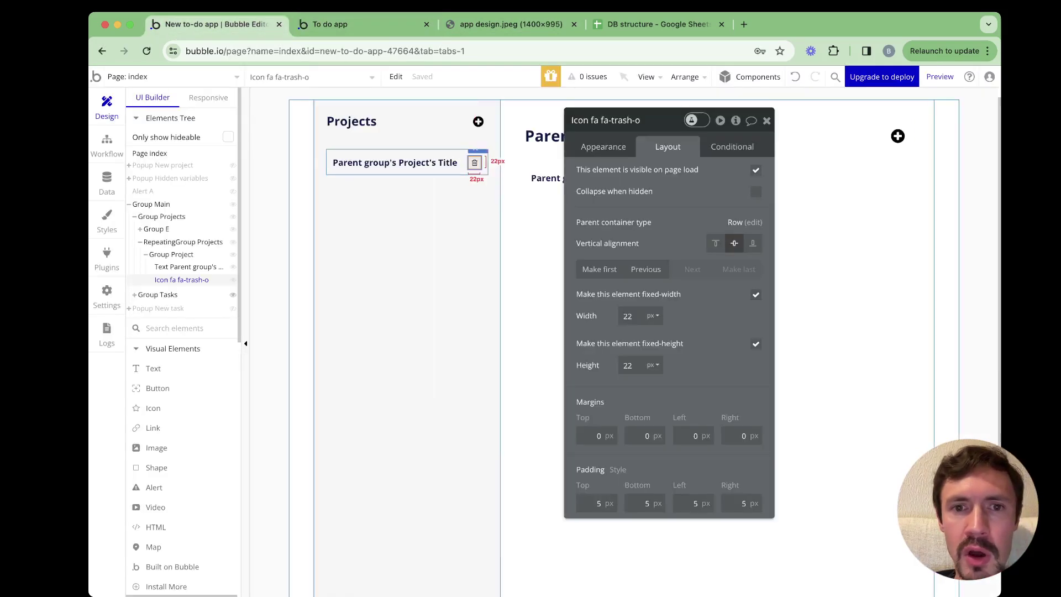
click(732, 147)
click(674, 173)
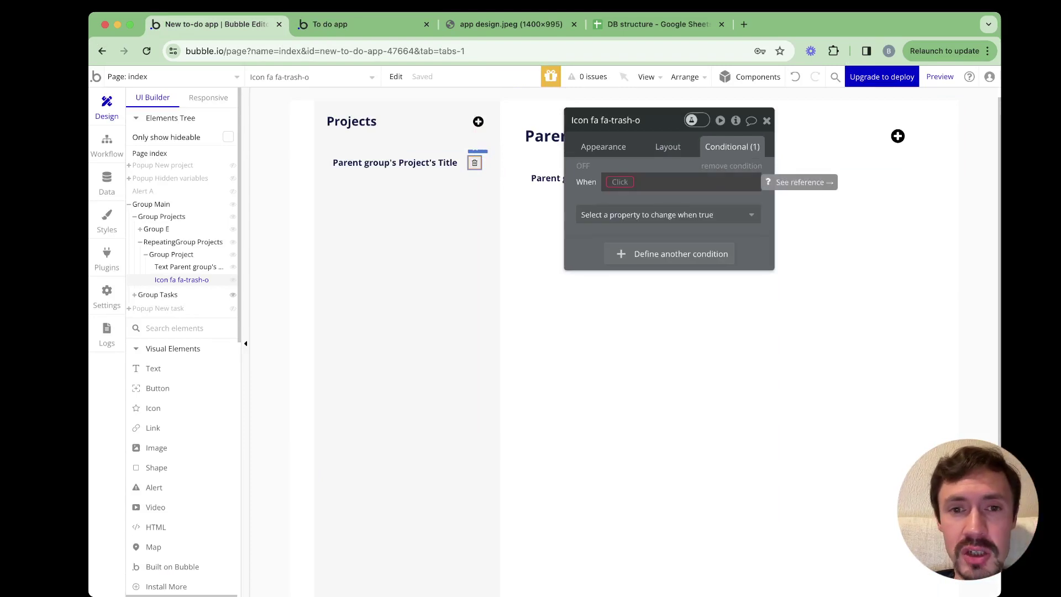
click(620, 181)
click(630, 198)
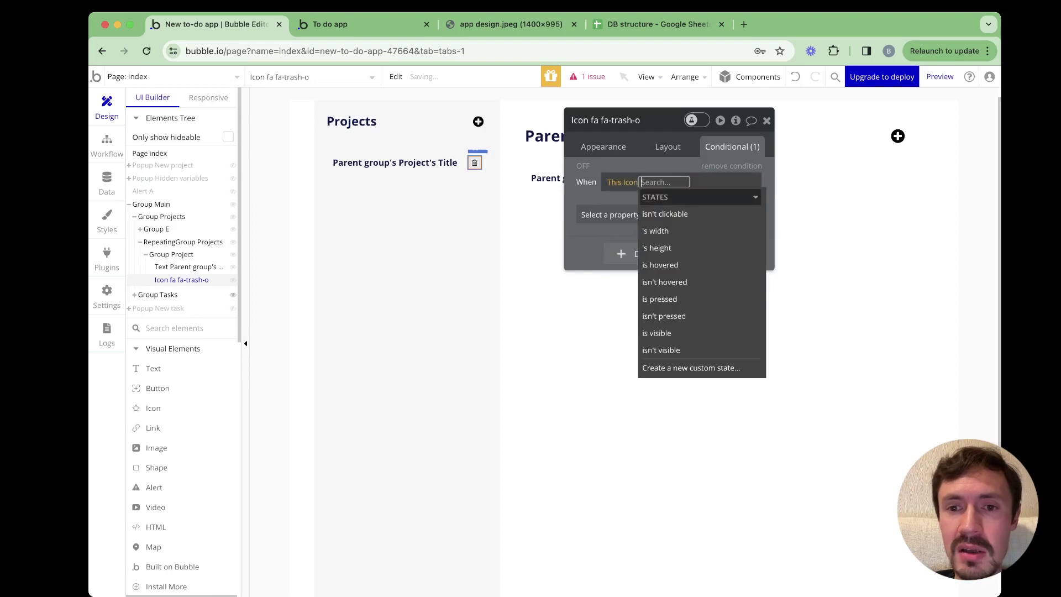
key(Up)
key(Up)
key(Down)
key(Return)
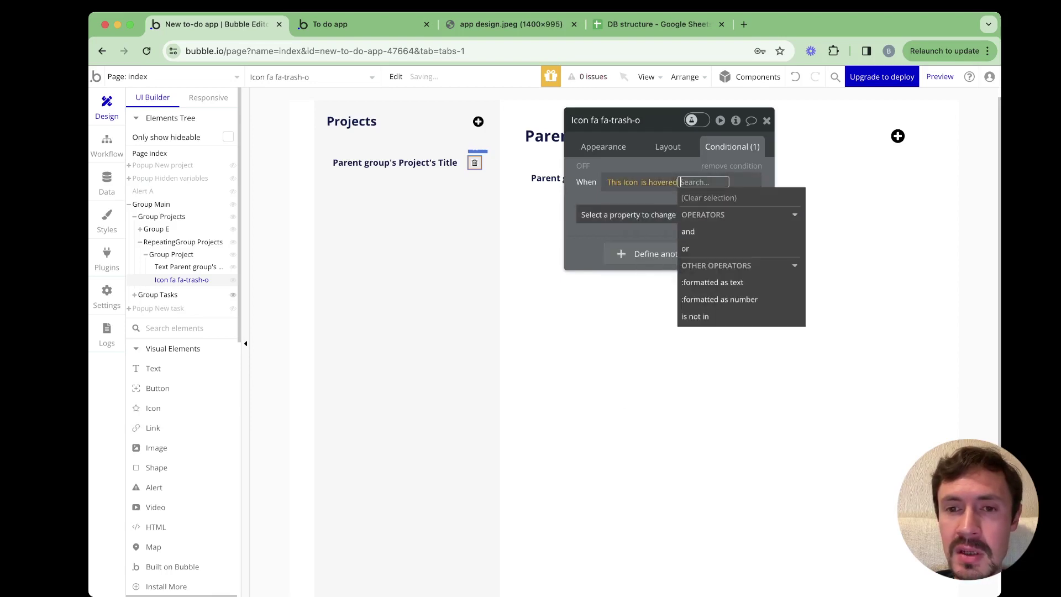
Set the hover condition's Icon color to Primary (#0205D3), then check the preview
key(Down)
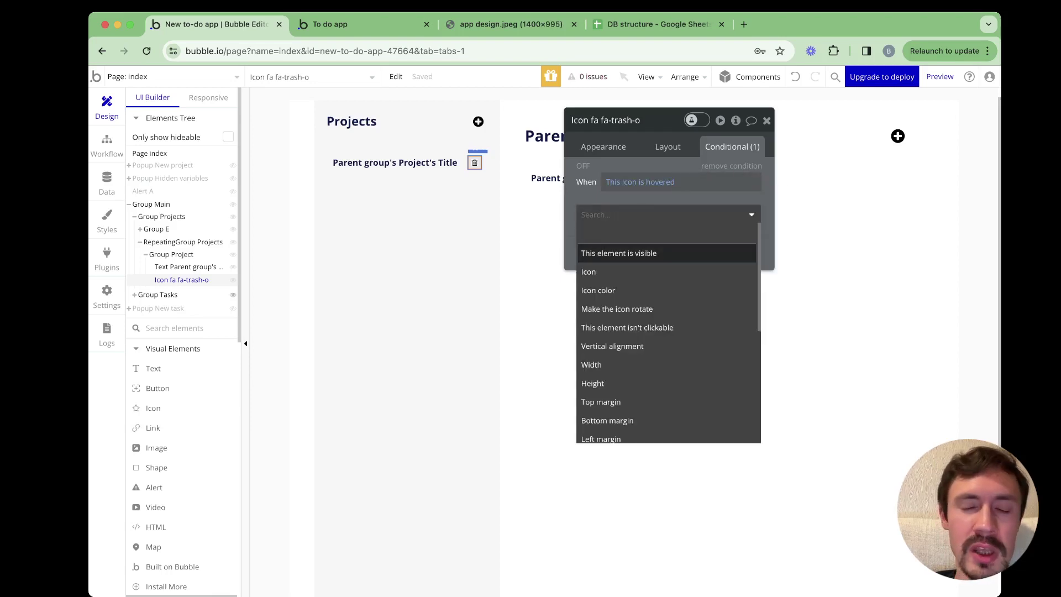
key(Down)
key(Down)
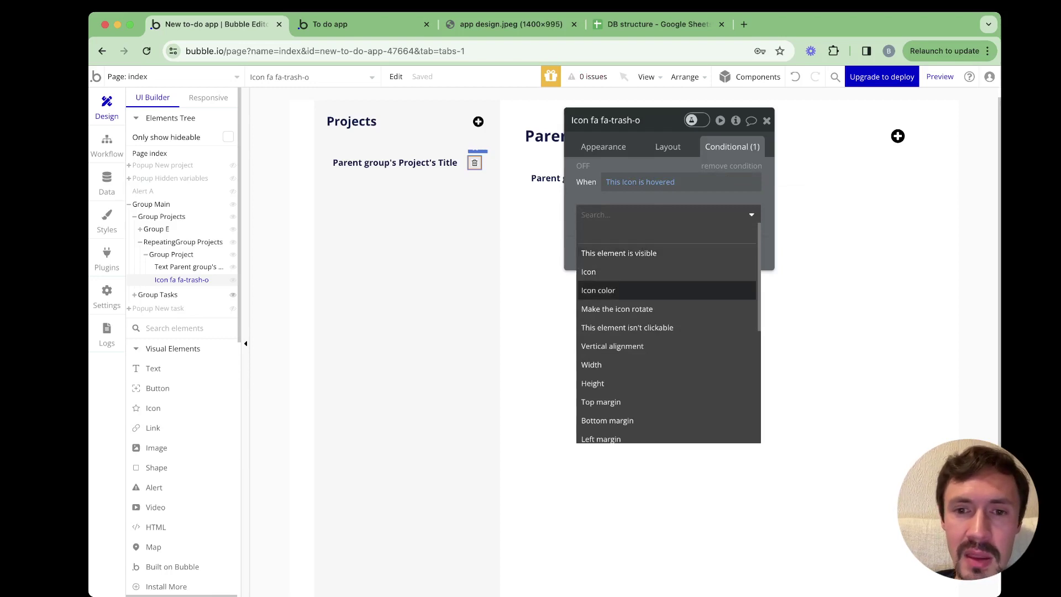
key(Return)
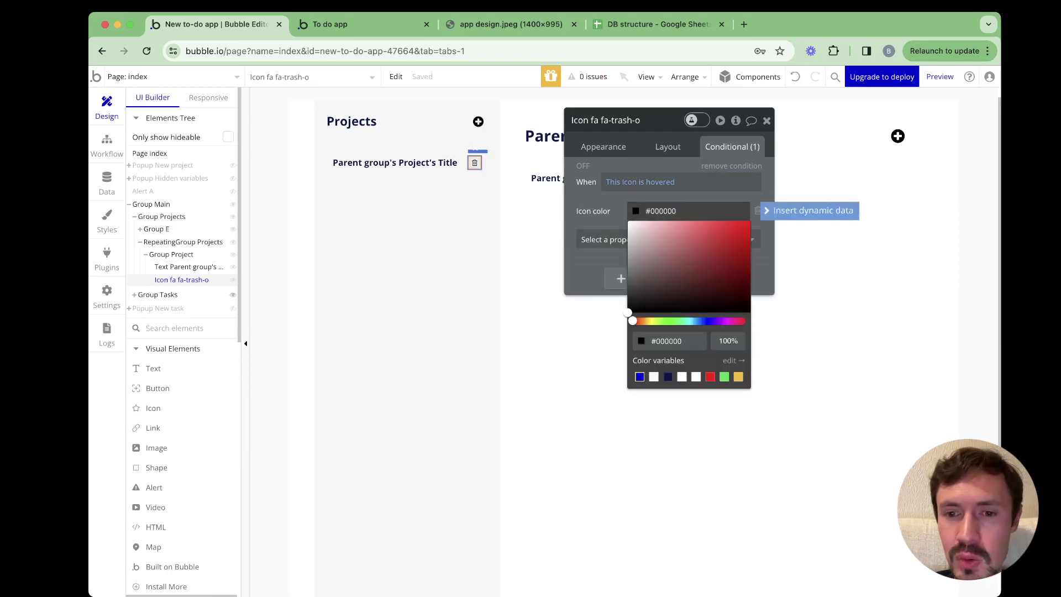
click(640, 377)
click(591, 265)
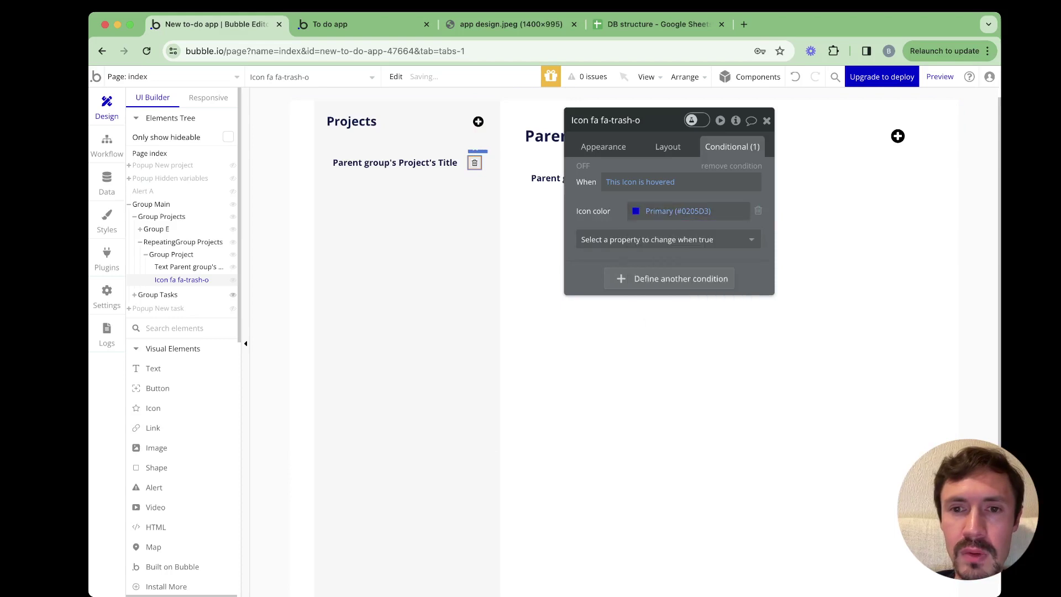
click(330, 23)
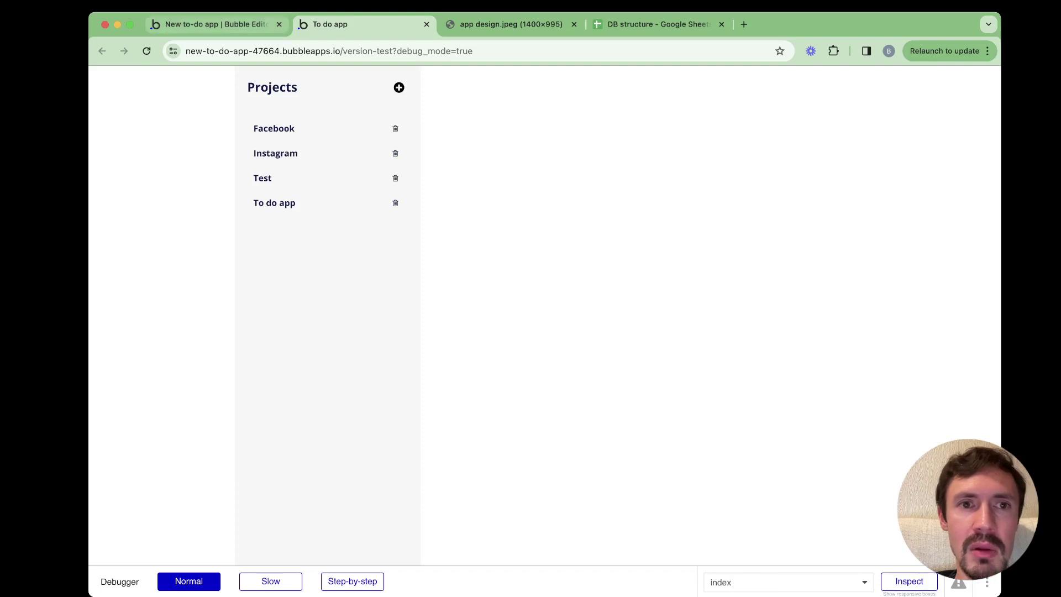
click(215, 24)
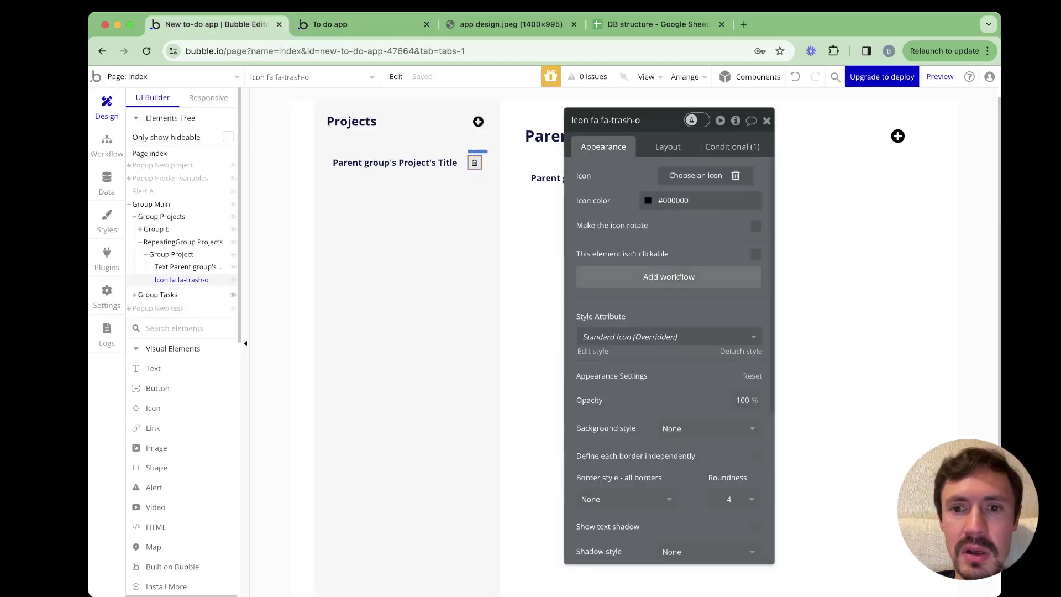
Create a trash-icon click workflow with a Delete thing step targeting Parent group's Project
click(669, 277)
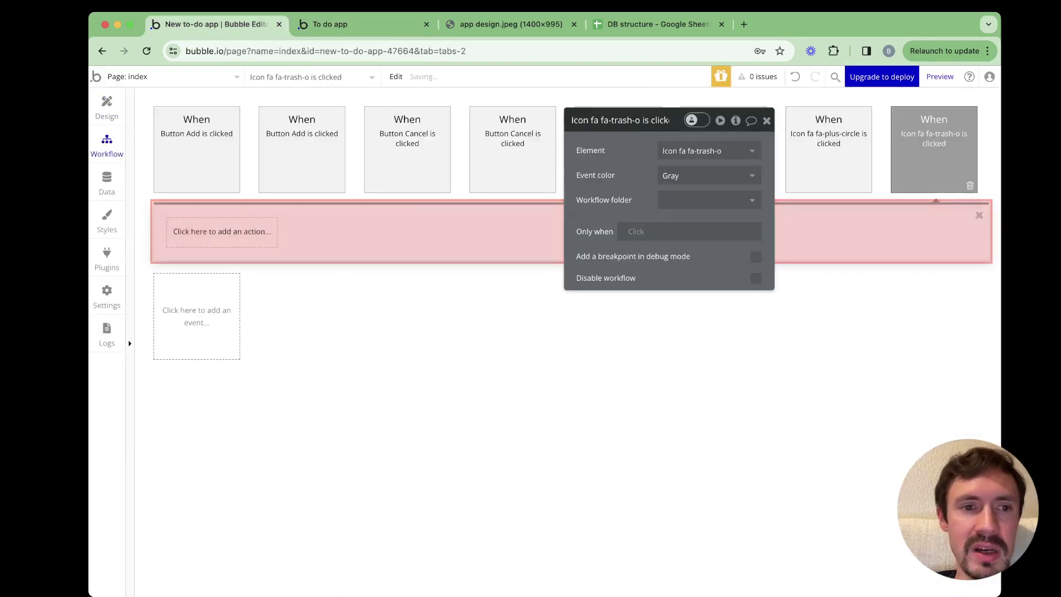
click(222, 231)
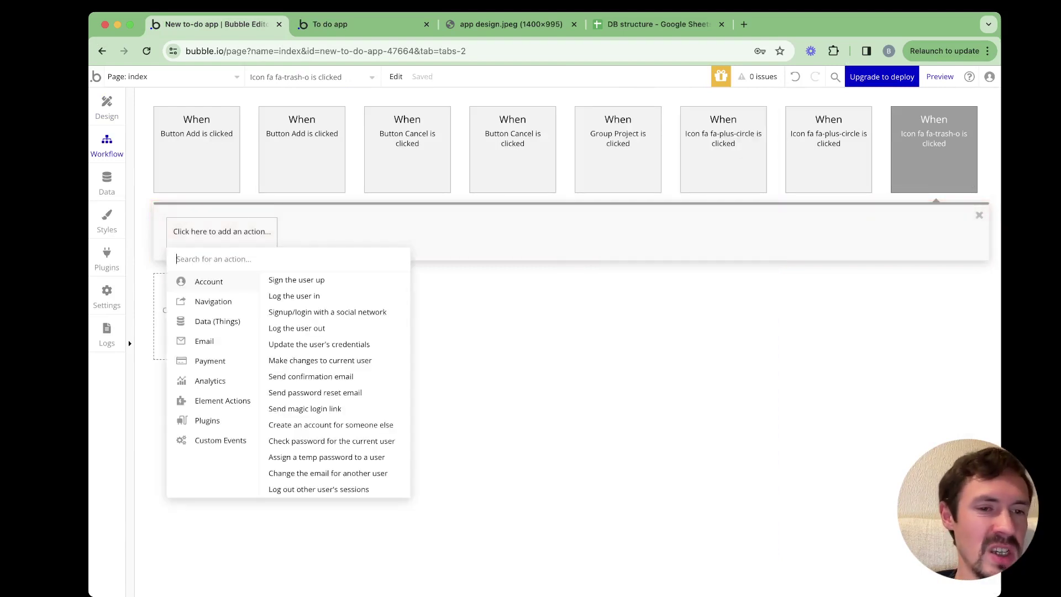
mouse_move(218, 321)
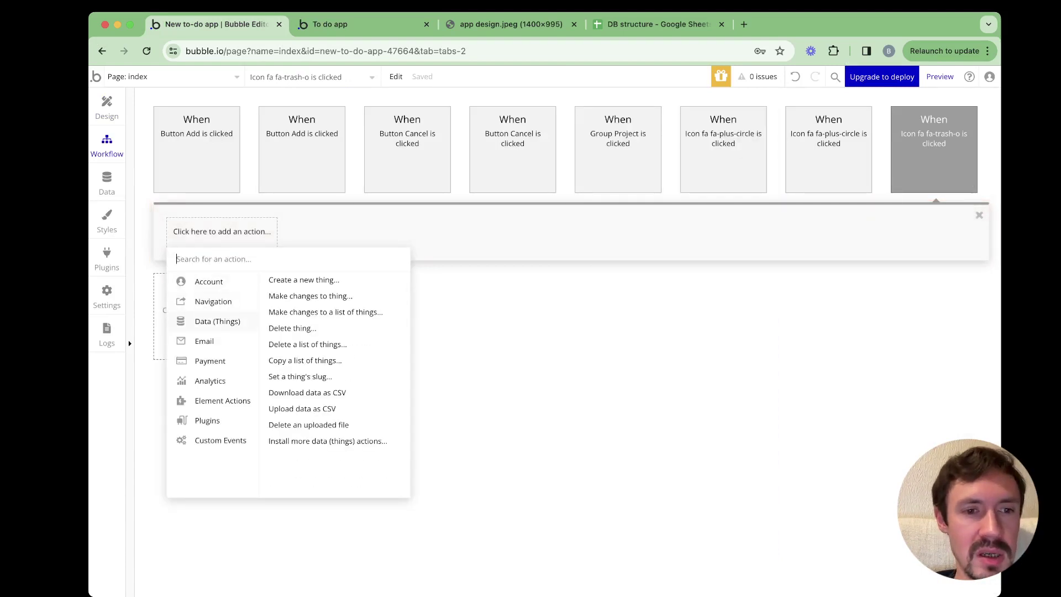
click(292, 328)
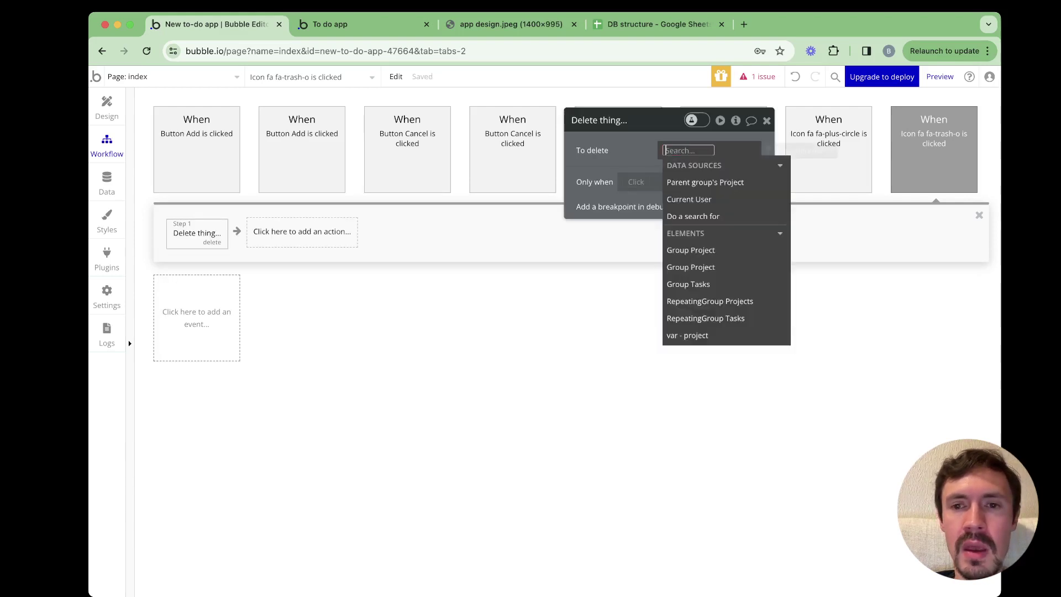
key(Down)
key(Return)
key(Escape)
key(super+2)
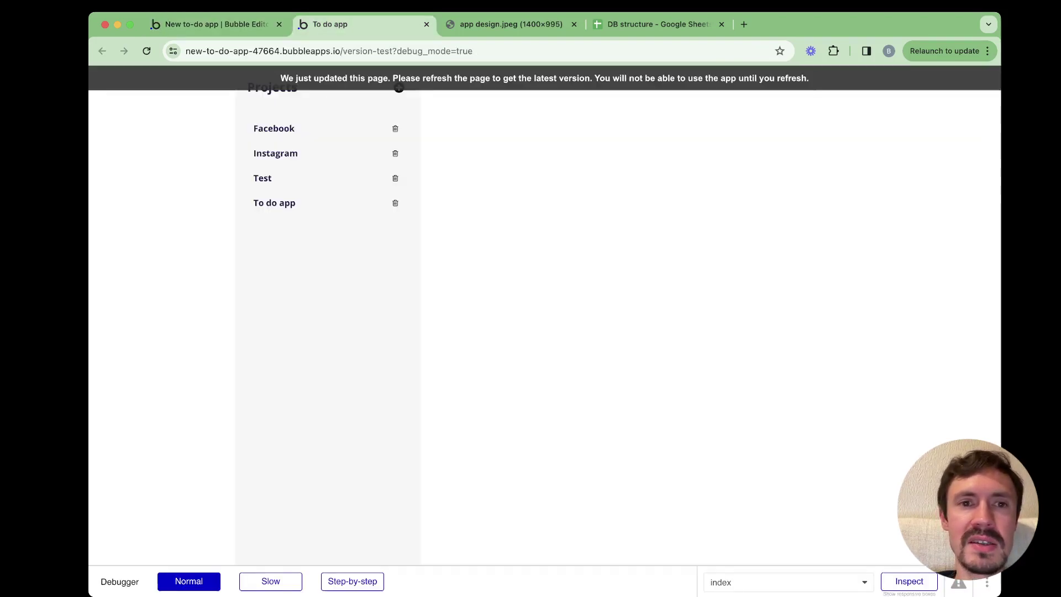
Delete the Test project with its trash icon in the preview, then return to the editor's workflows
key(super+r)
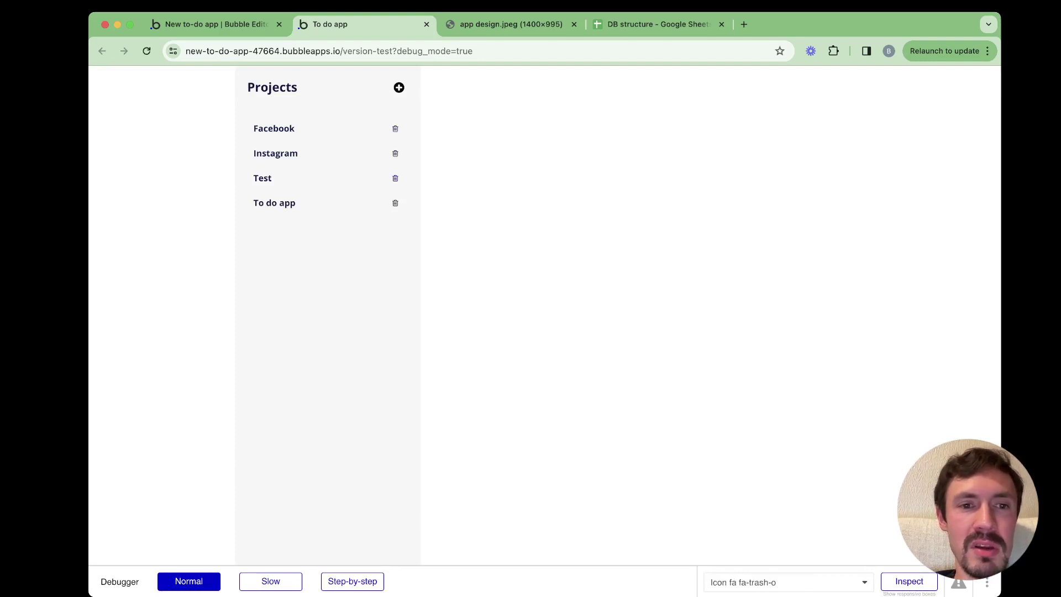
click(395, 178)
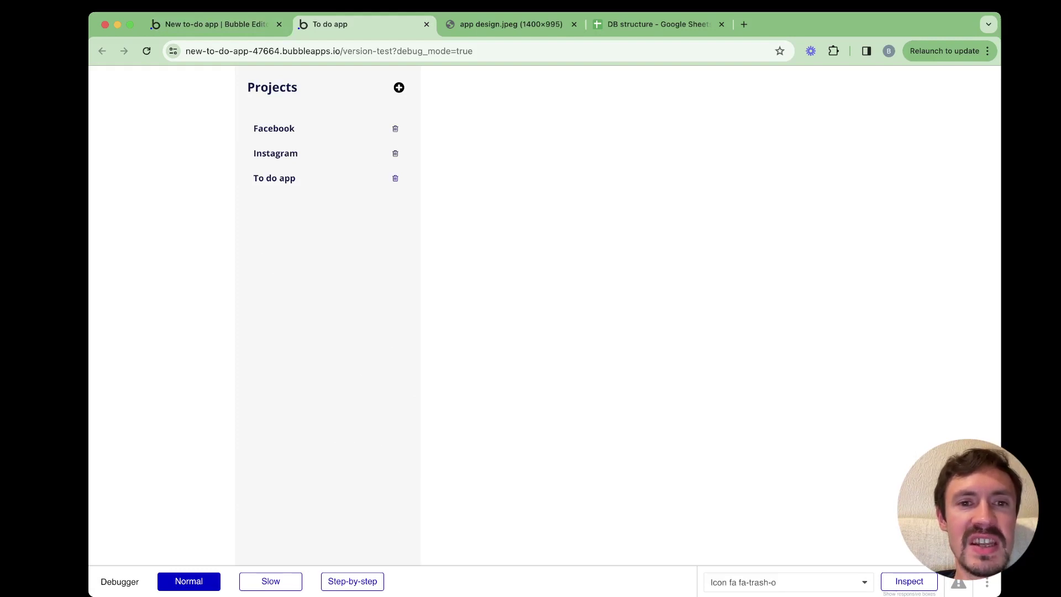
click(217, 24)
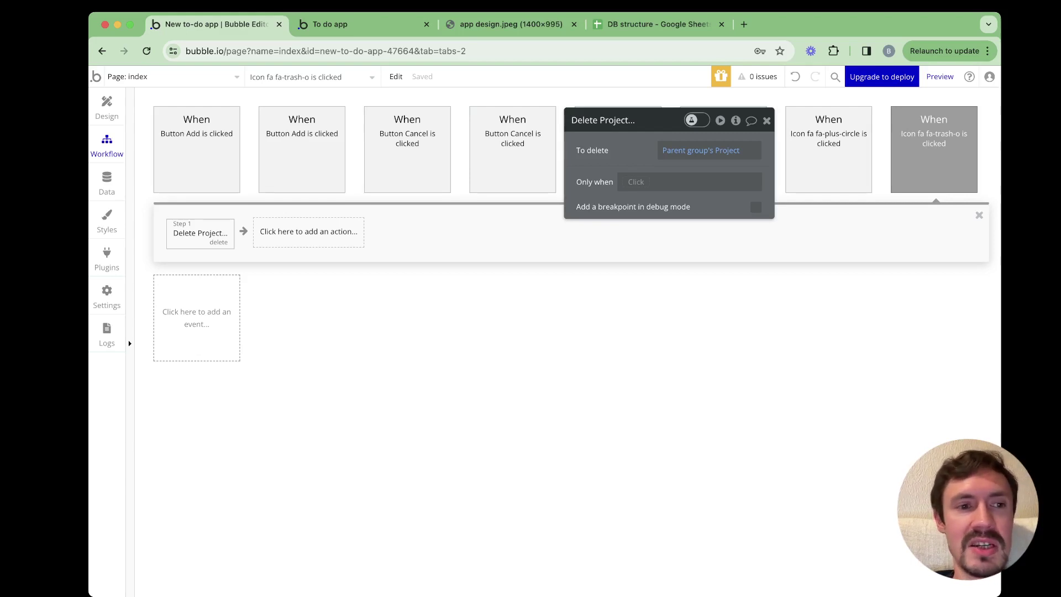
Insert a step before the project delete that deletes the row project's list of Tasks
right_click(191, 240)
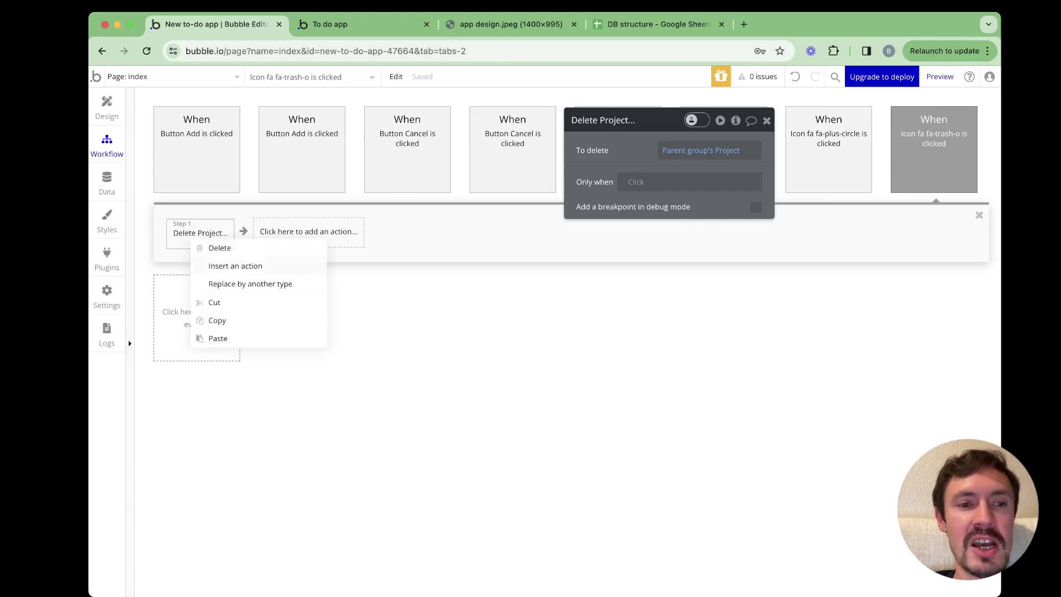
click(235, 266)
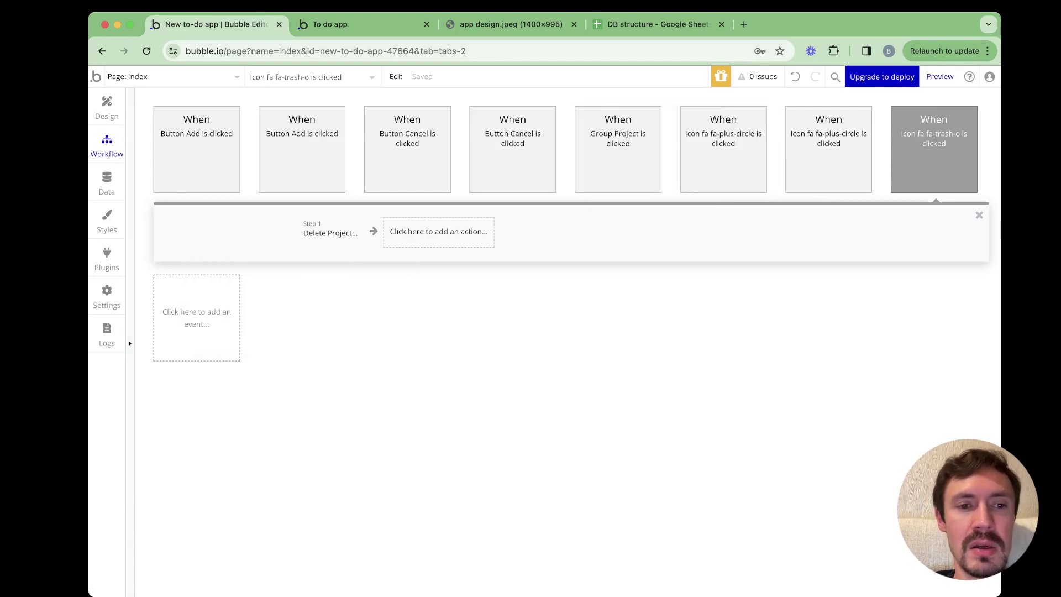
mouse_move(218, 321)
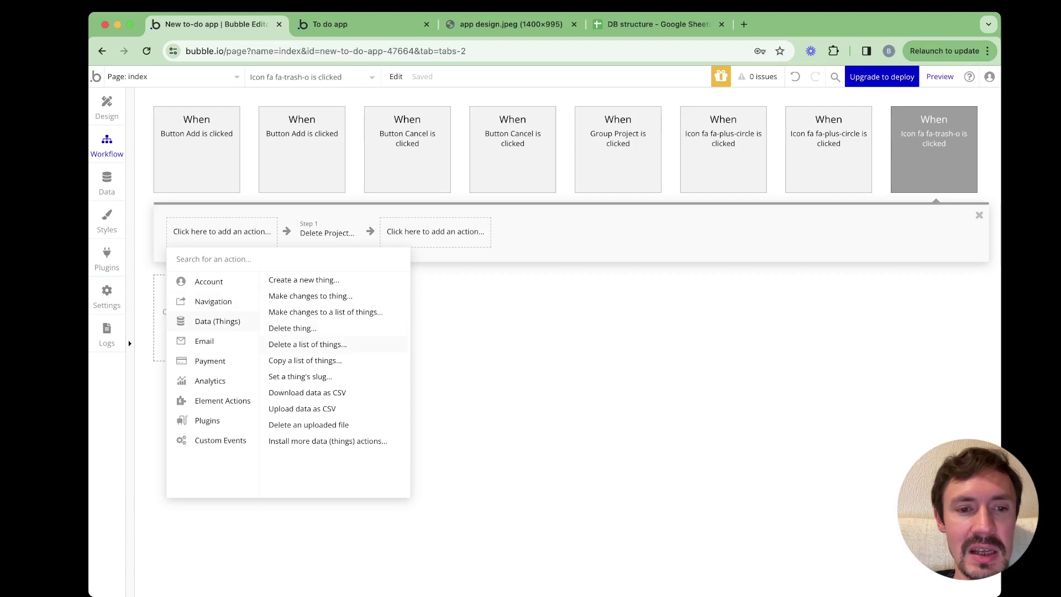
click(307, 344)
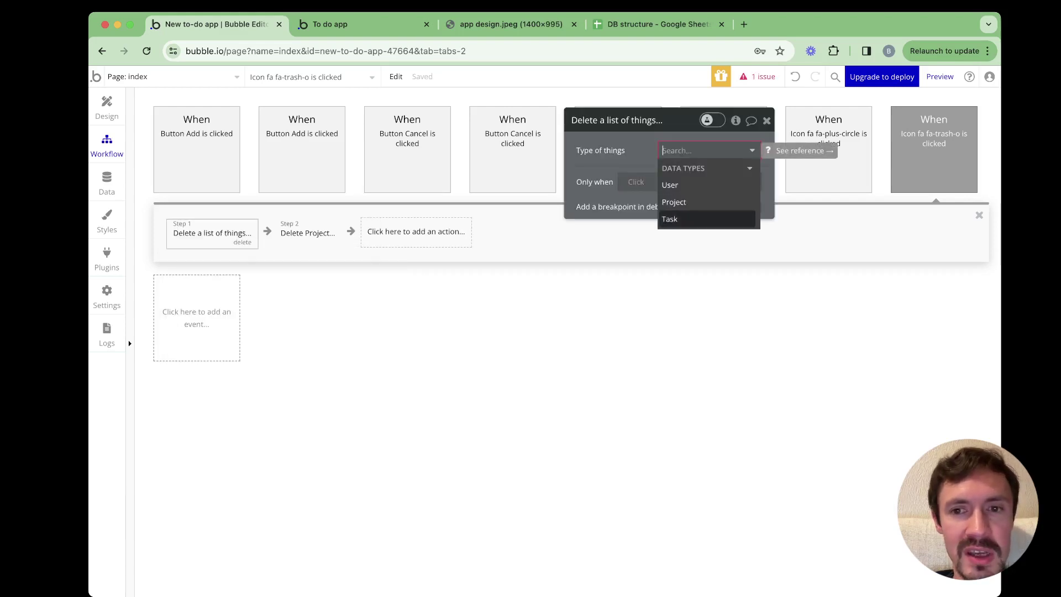
key(Return)
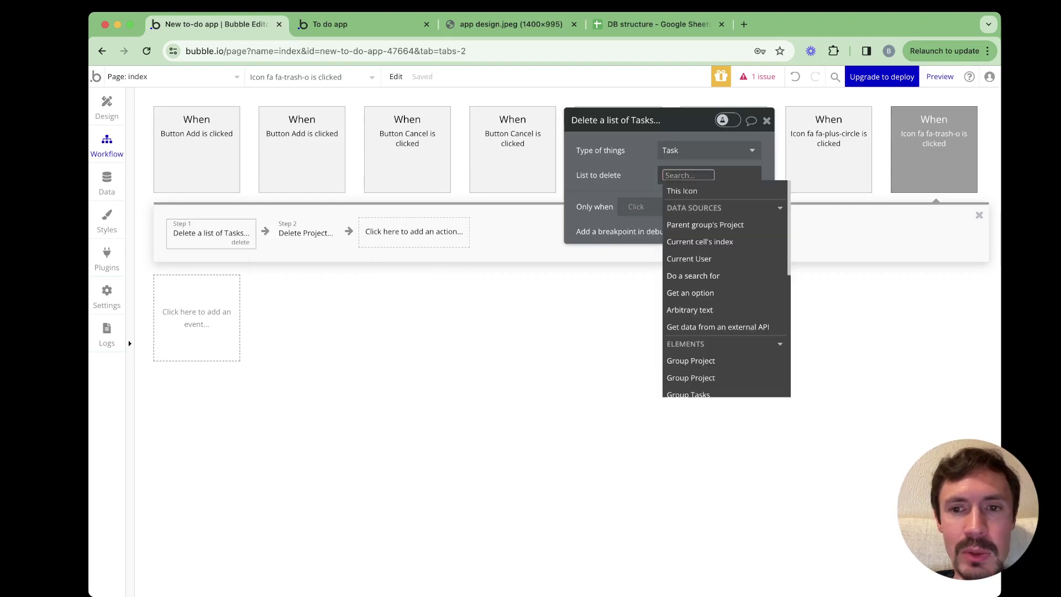
key(Down)
key(Return)
key(Down)
key(Down)
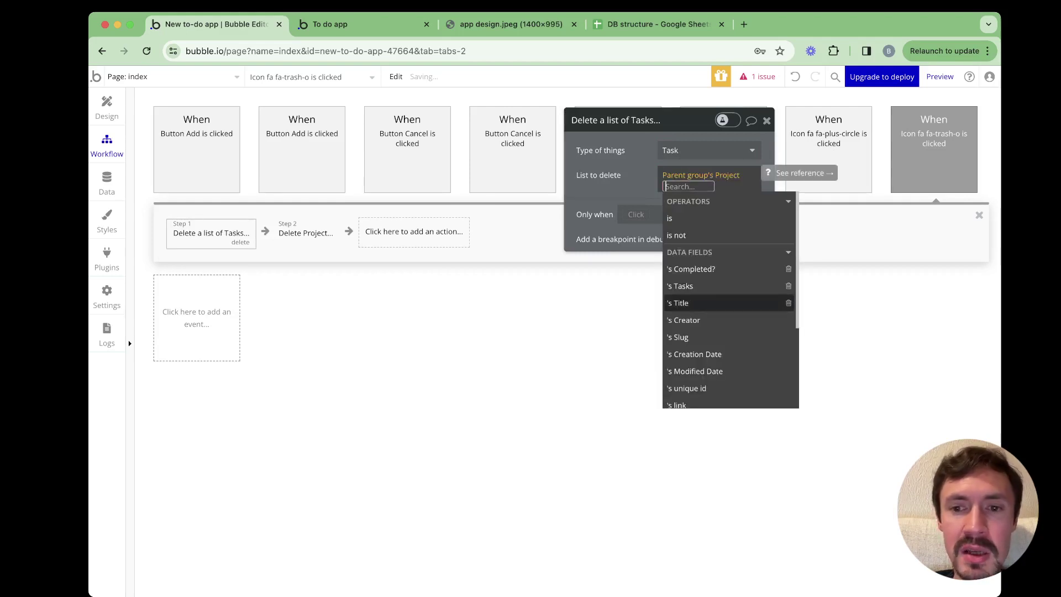
key(Up)
key(Return)
key(Escape)
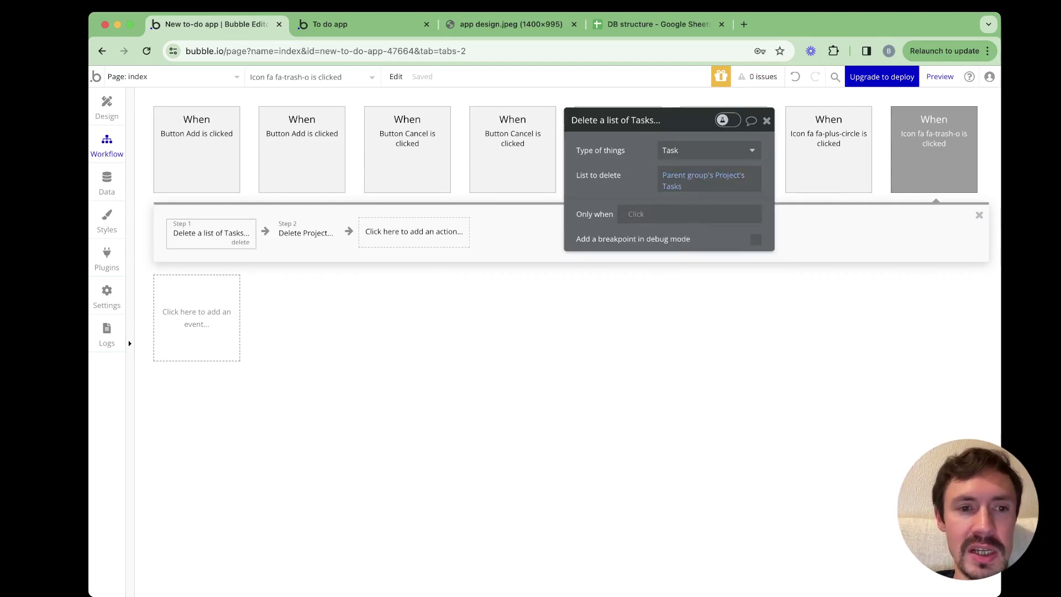
Add an alert step with the message 'Your project has been deleted along with its tasks'
click(305, 233)
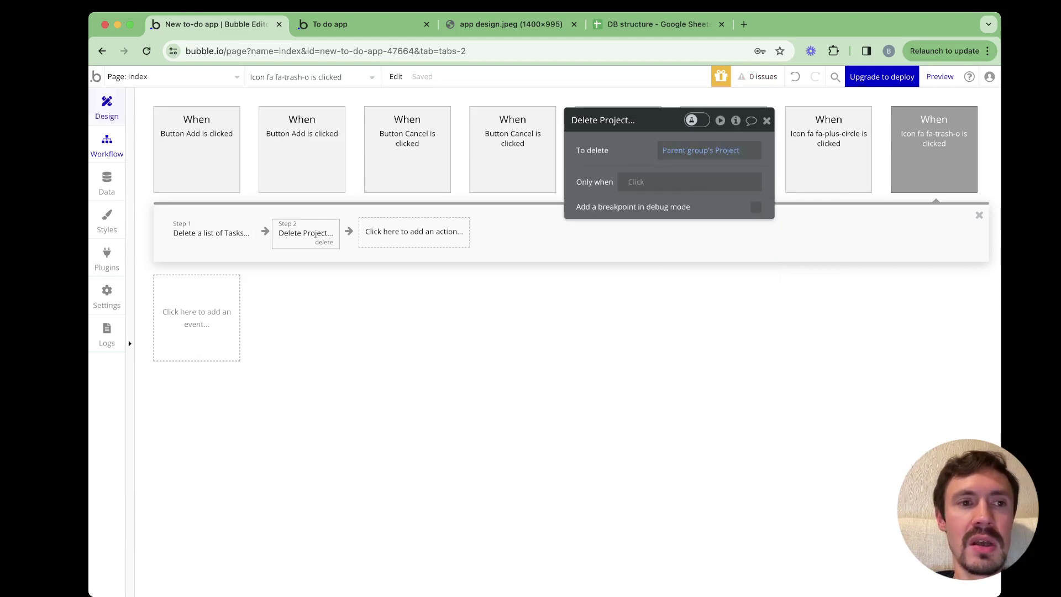
click(414, 231)
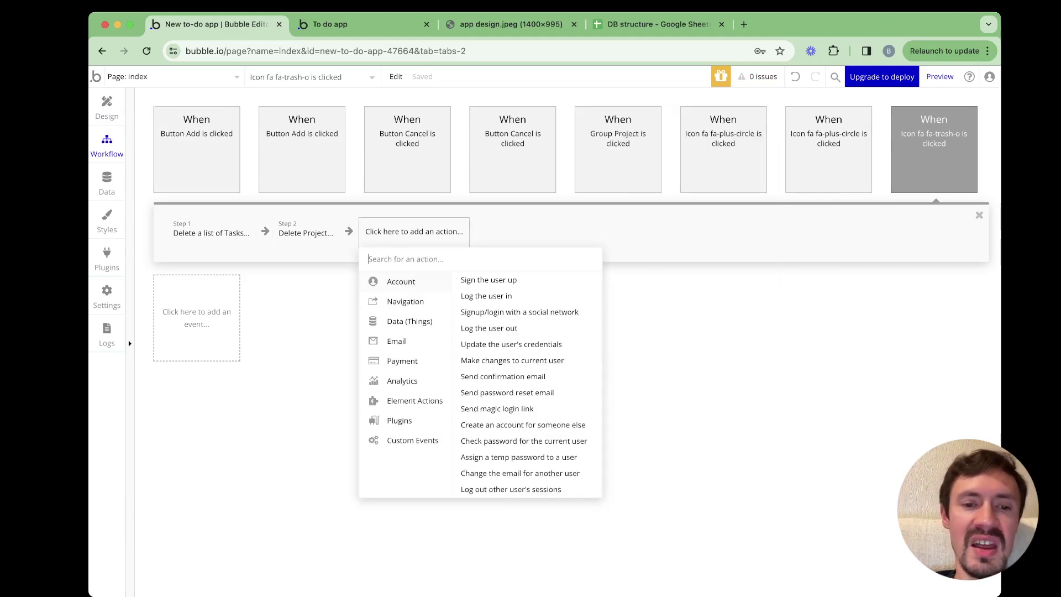
mouse_move(414, 401)
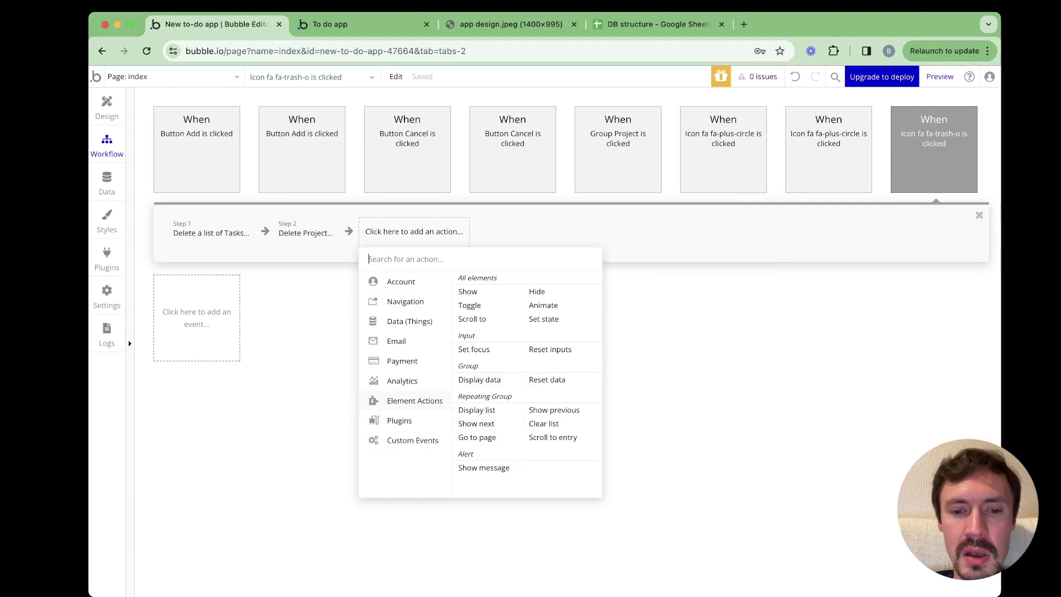
click(484, 467)
click(755, 250)
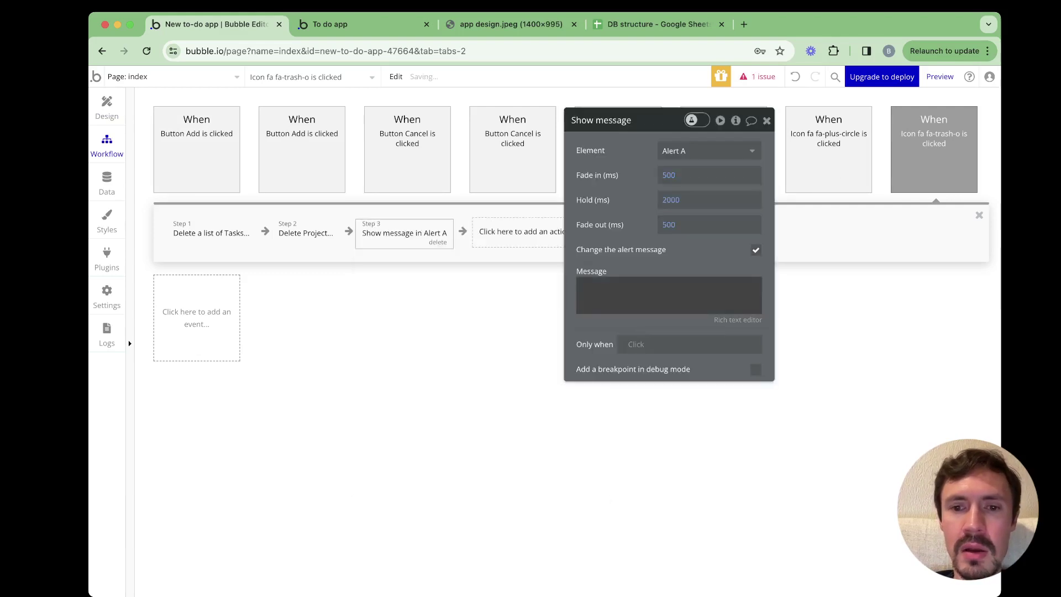
click(669, 296)
text(Your pro)
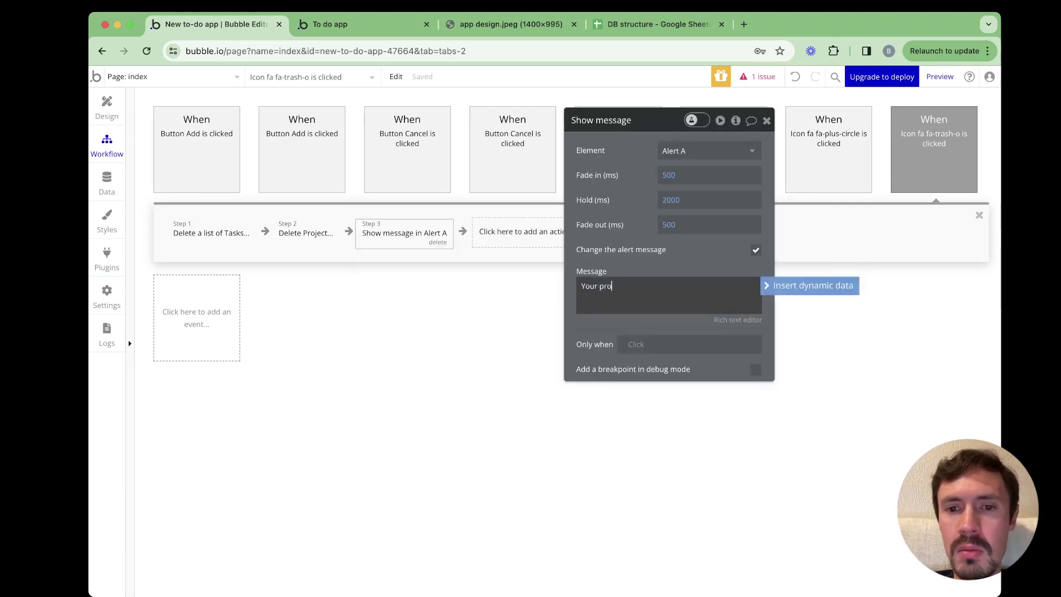
text(ject)
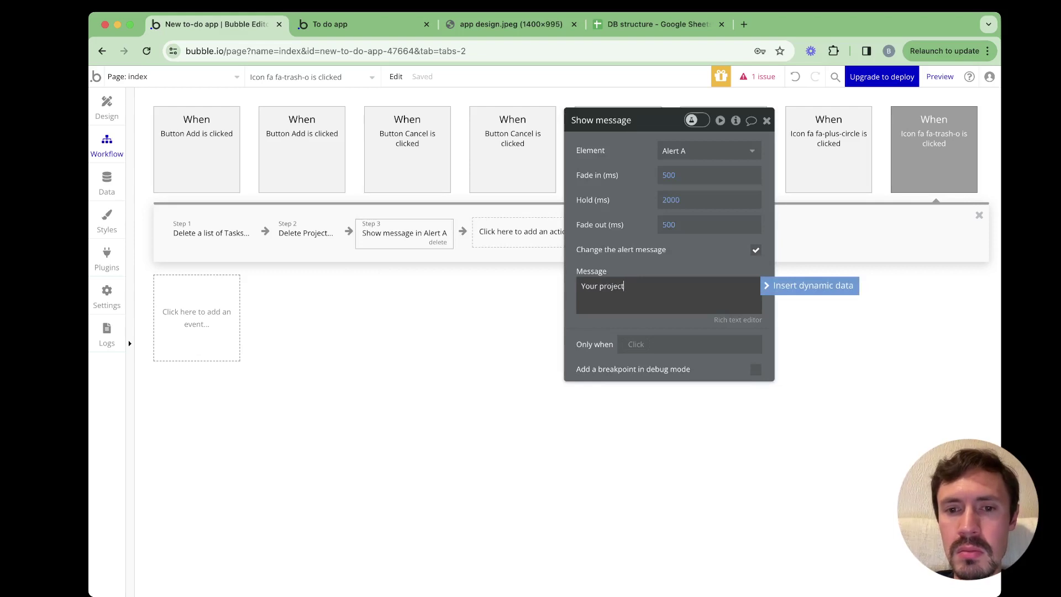
text( has benn)
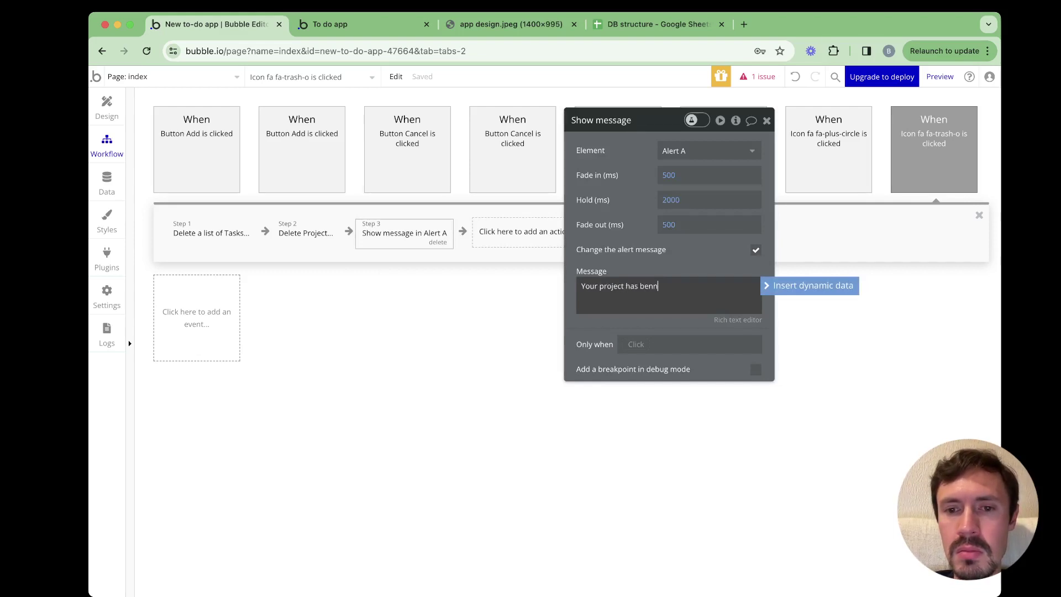
key(BackSpace)
key(BackSpace)
text(en deleted along)
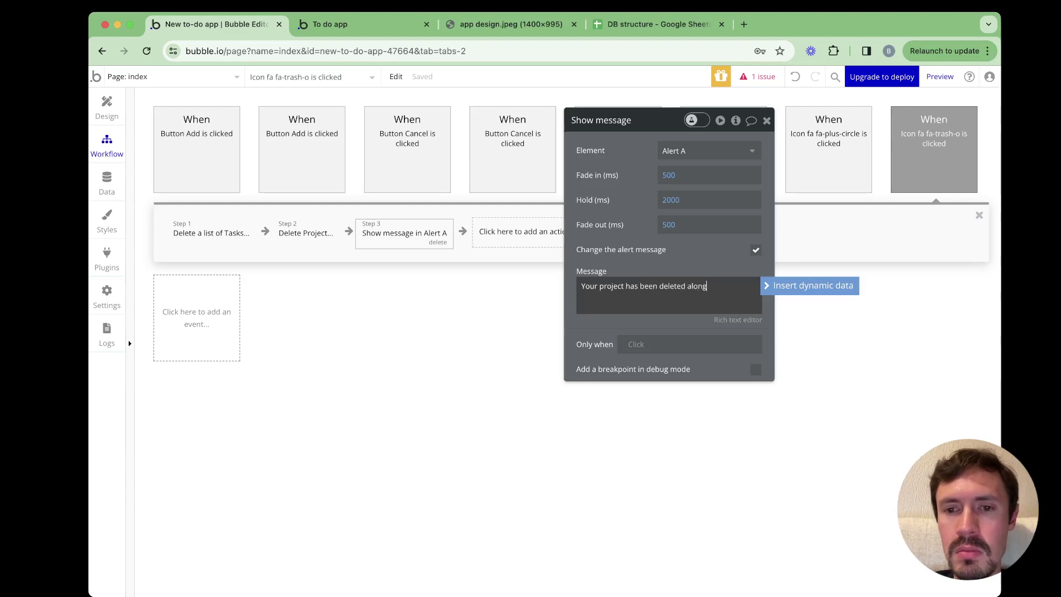
text( with its )
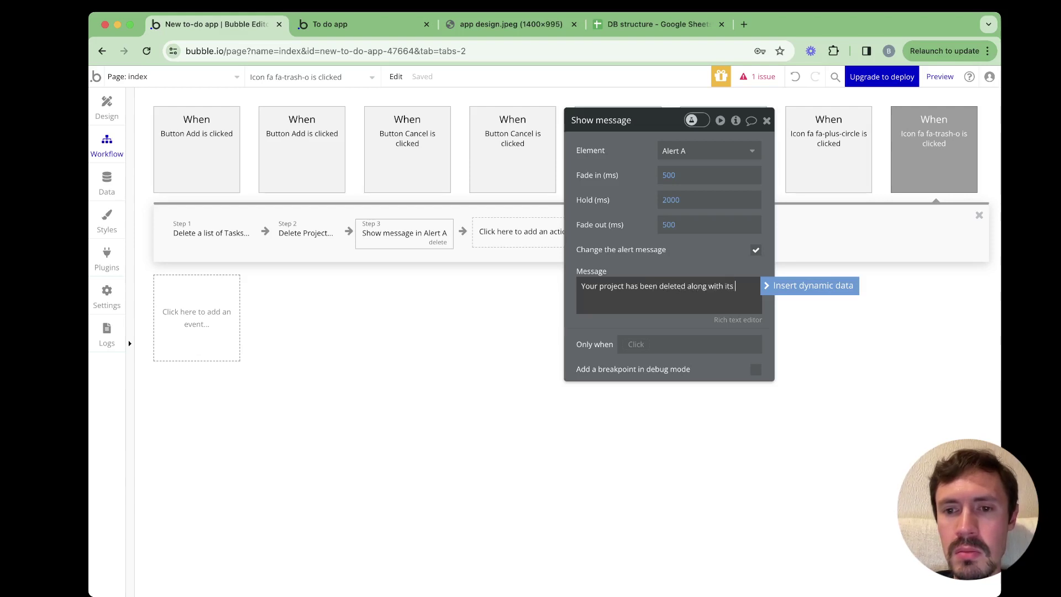
text(tasks)
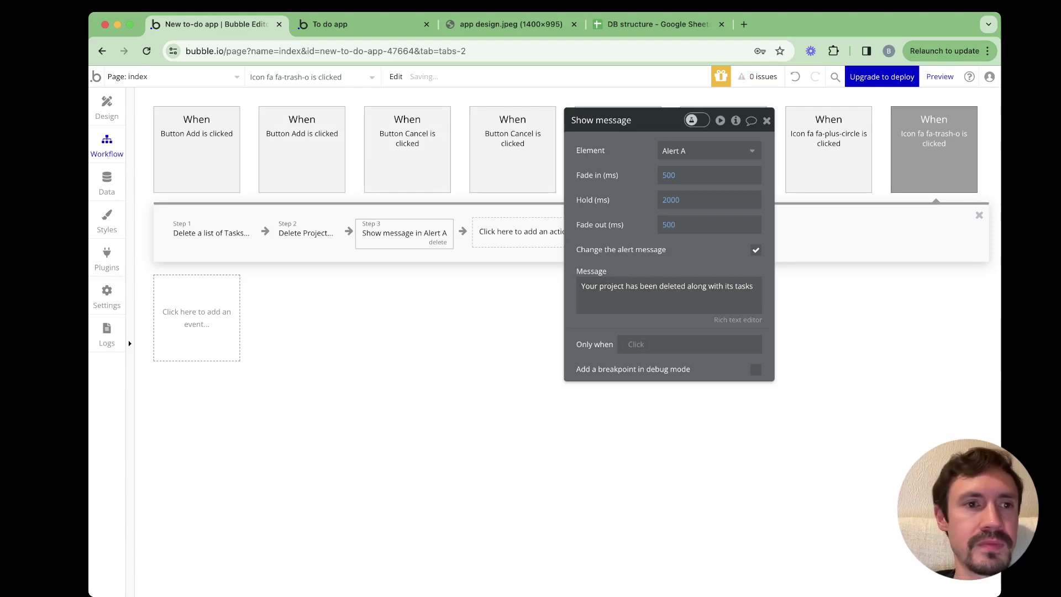
click(107, 108)
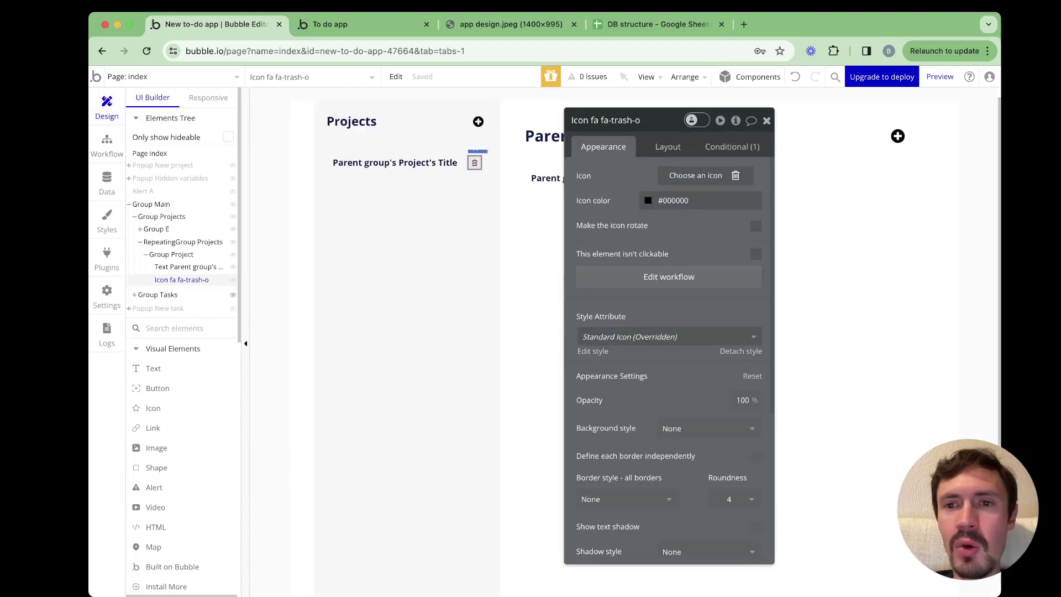
Copy the project row's trash icon and paste it into the task row group
key(Escape)
click(724, 180)
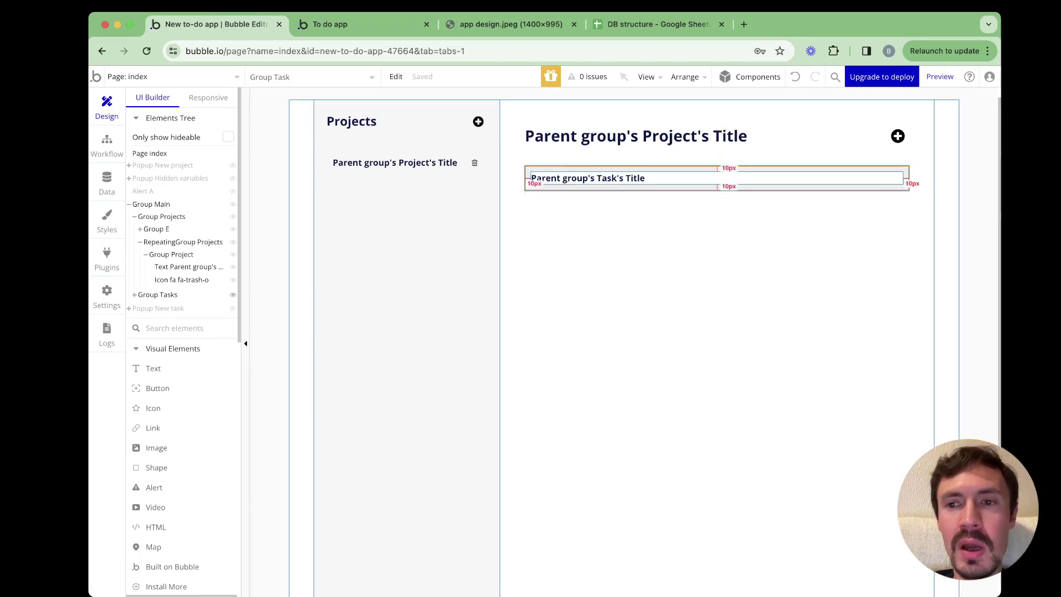
click(536, 178)
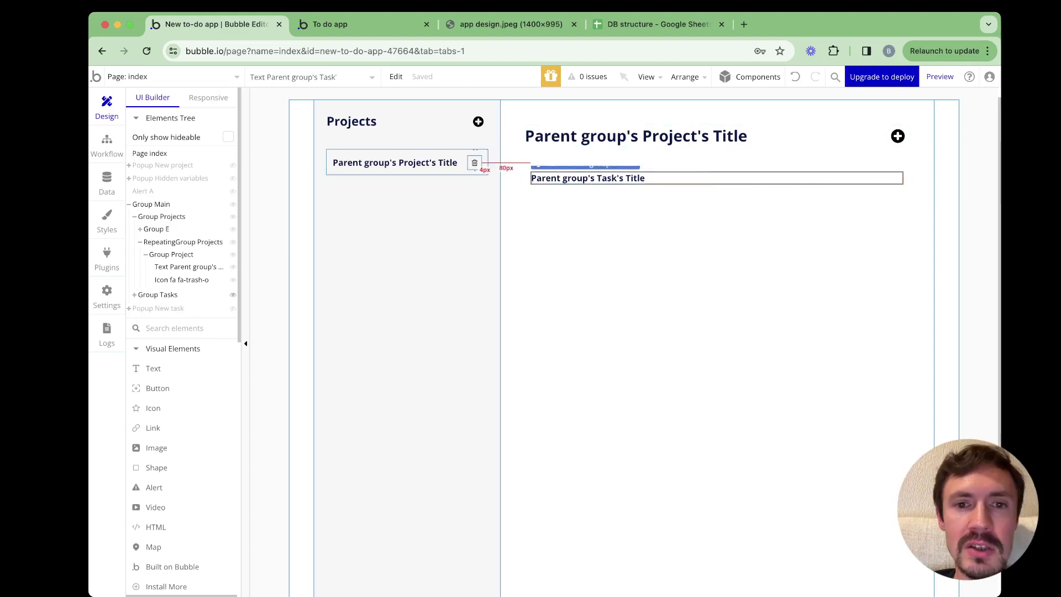
click(474, 163)
key(ctrl+c)
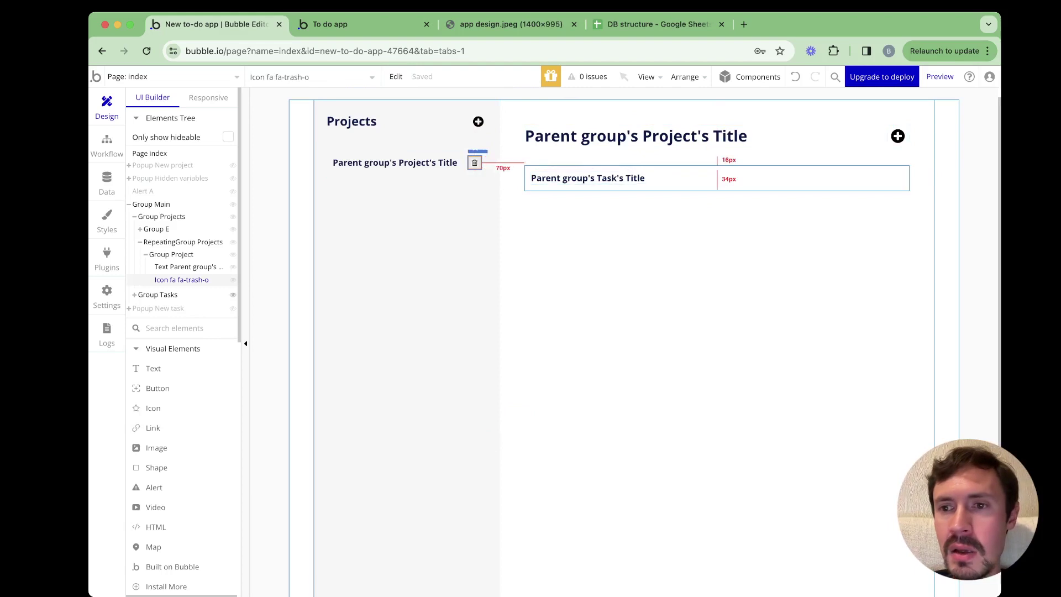
click(885, 178)
key(ctrl+v)
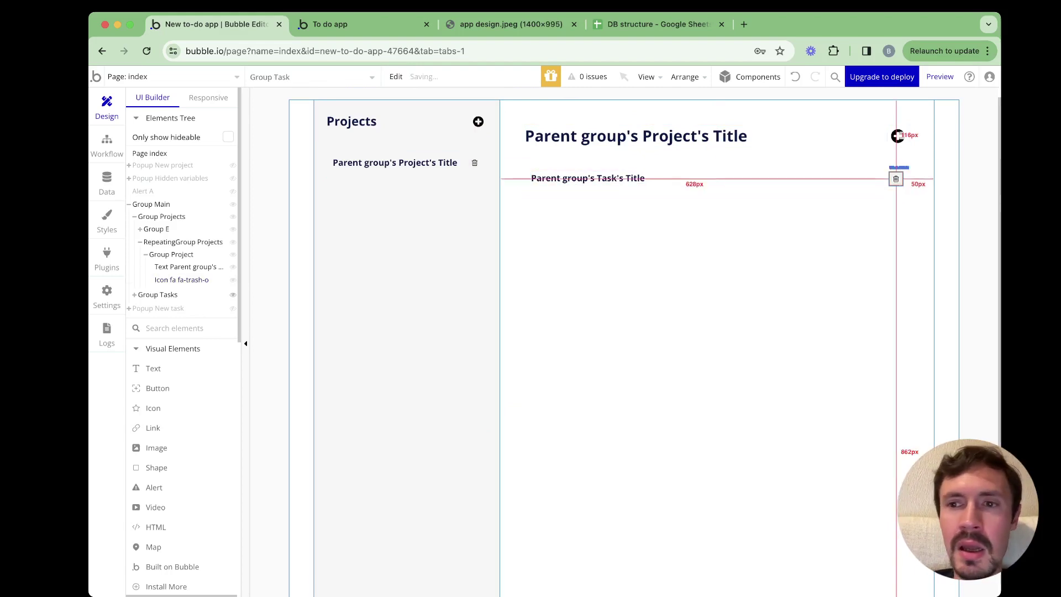
click(896, 178)
double_click(896, 178)
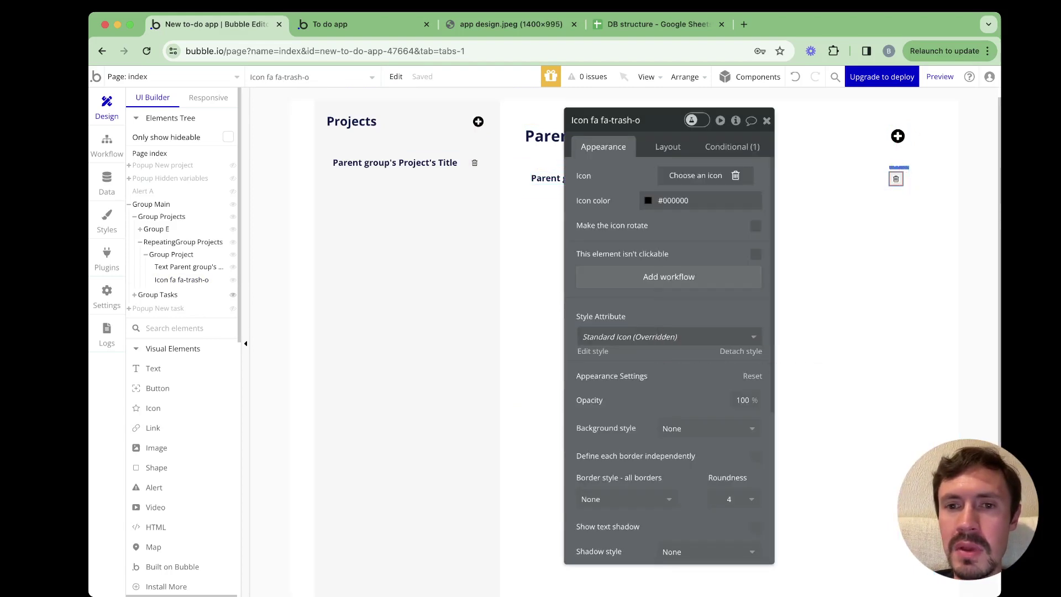
Give the task trash icon a click workflow deleting Parent group's Task, then reload the preview
click(688, 135)
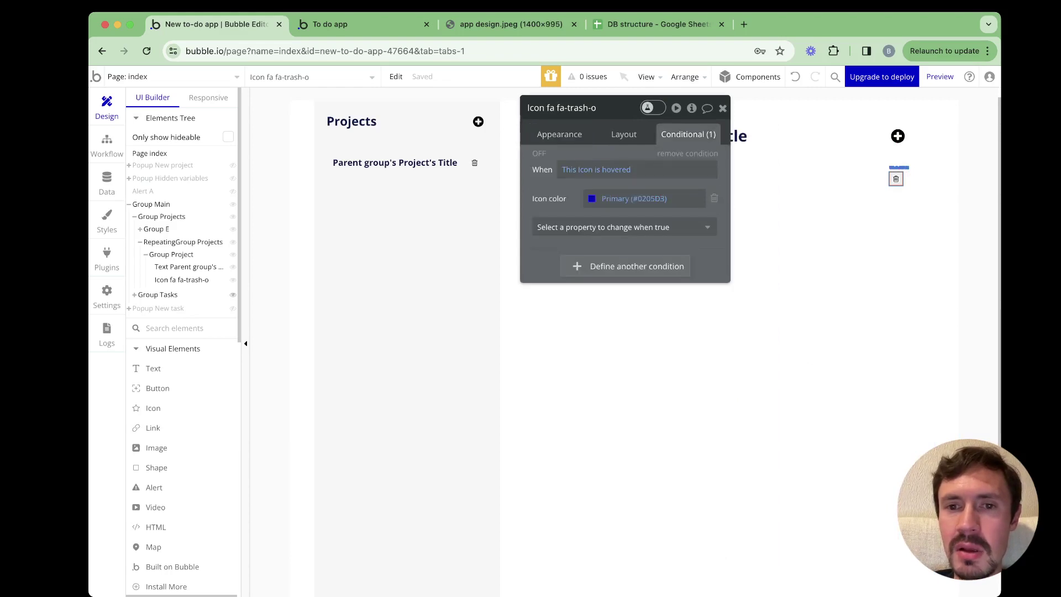
click(559, 134)
click(624, 264)
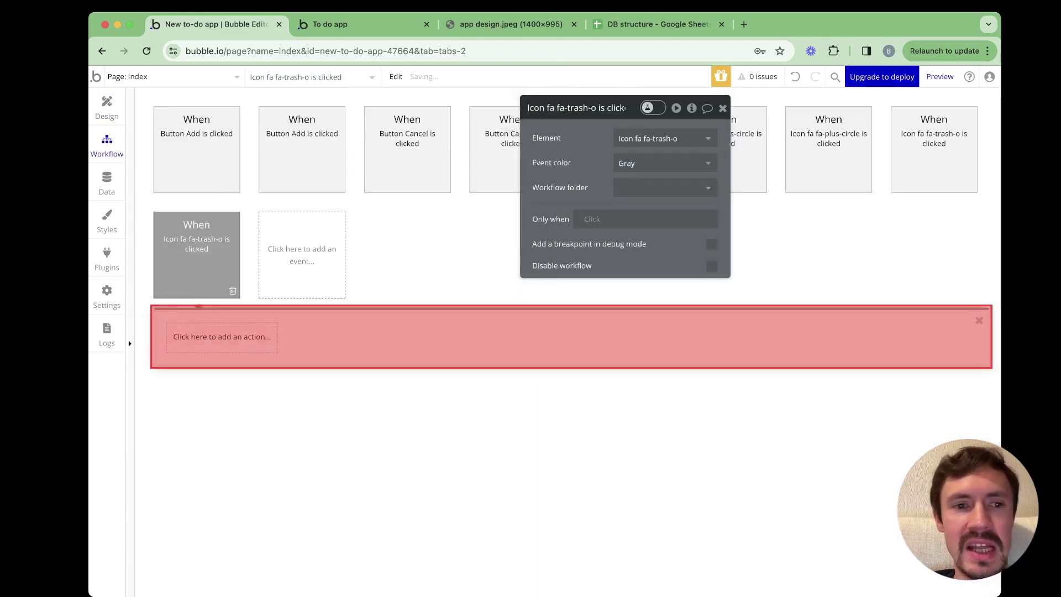
click(222, 337)
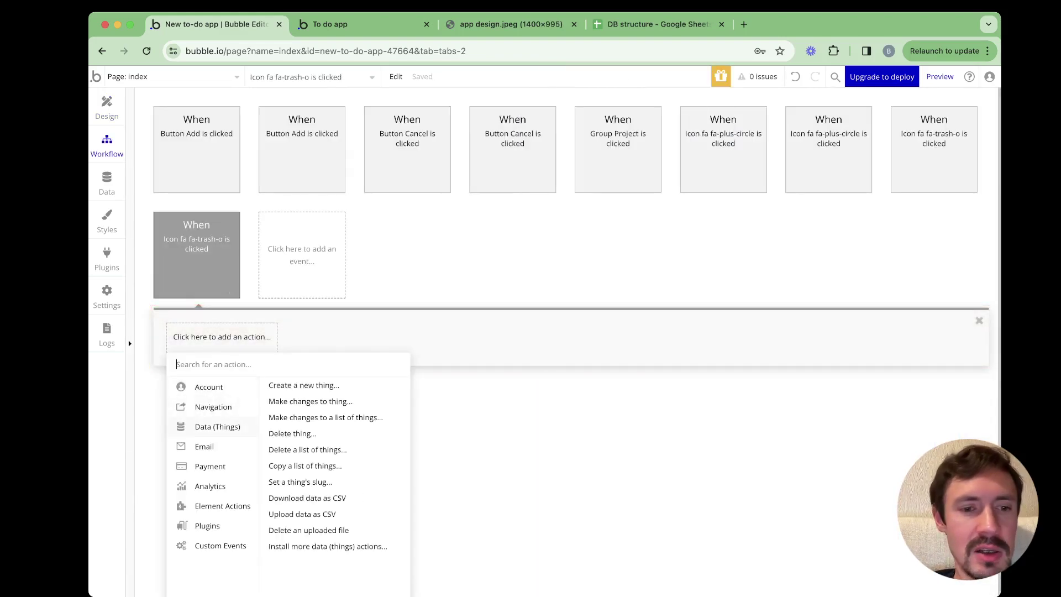
click(292, 433)
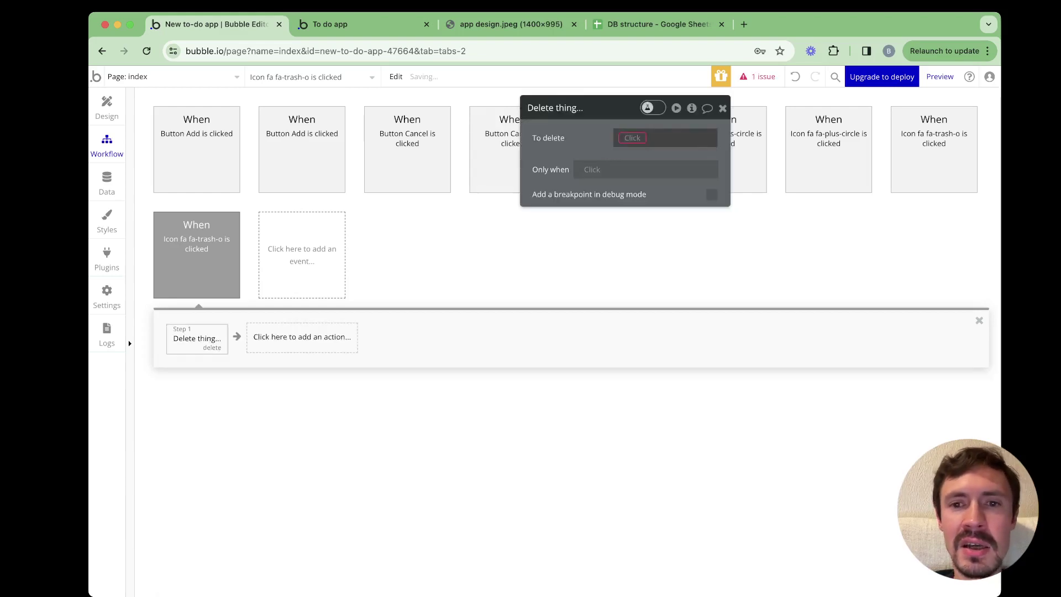
click(667, 138)
click(656, 170)
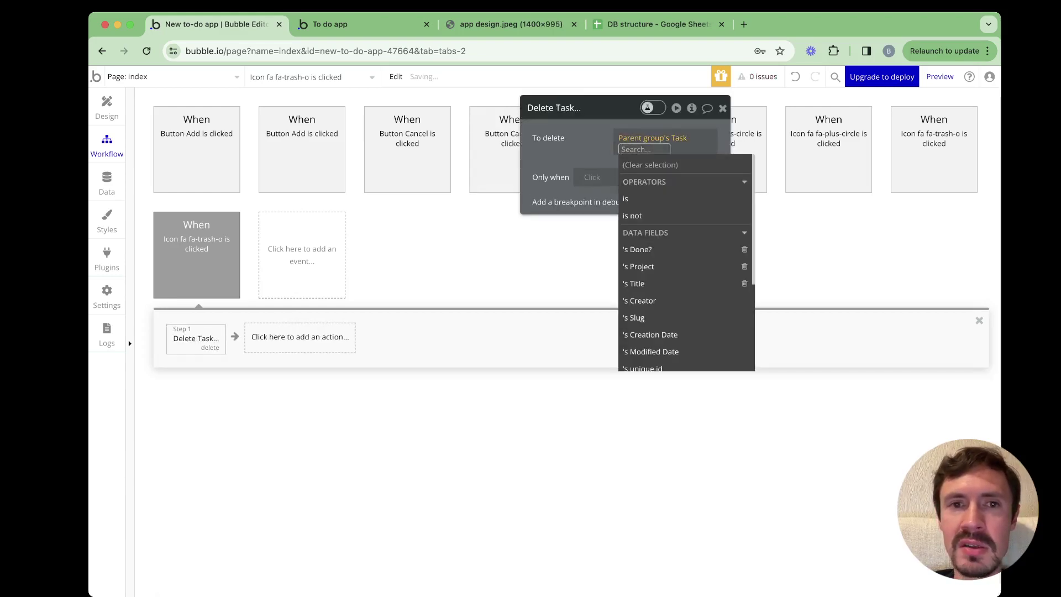
click(359, 24)
key(super+r)
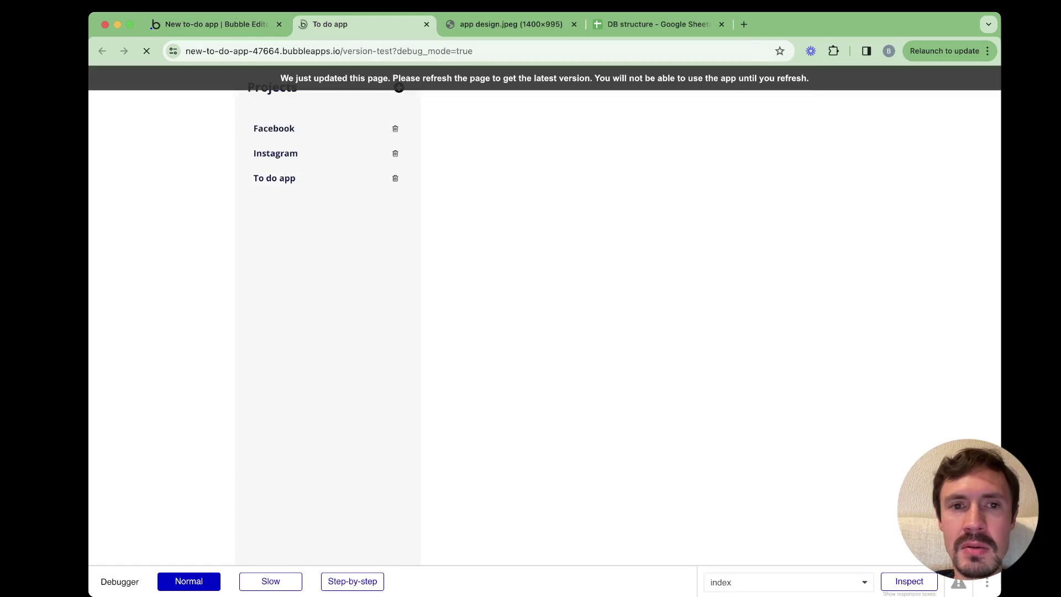
Delete the Build app task in To do app, re-add 'Build app', and return to the editor
click(274, 178)
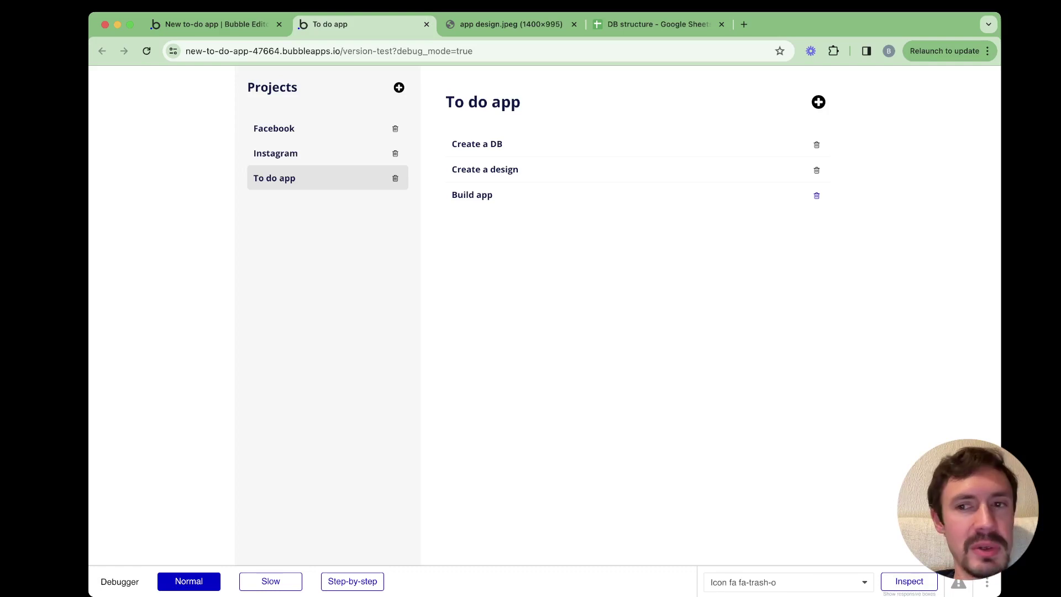
click(817, 196)
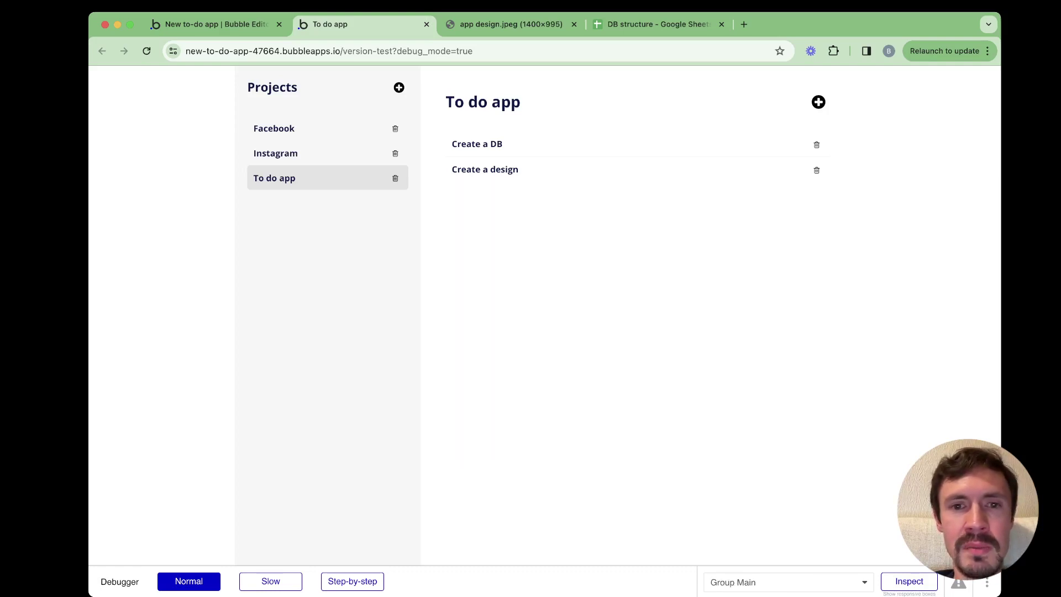
click(818, 102)
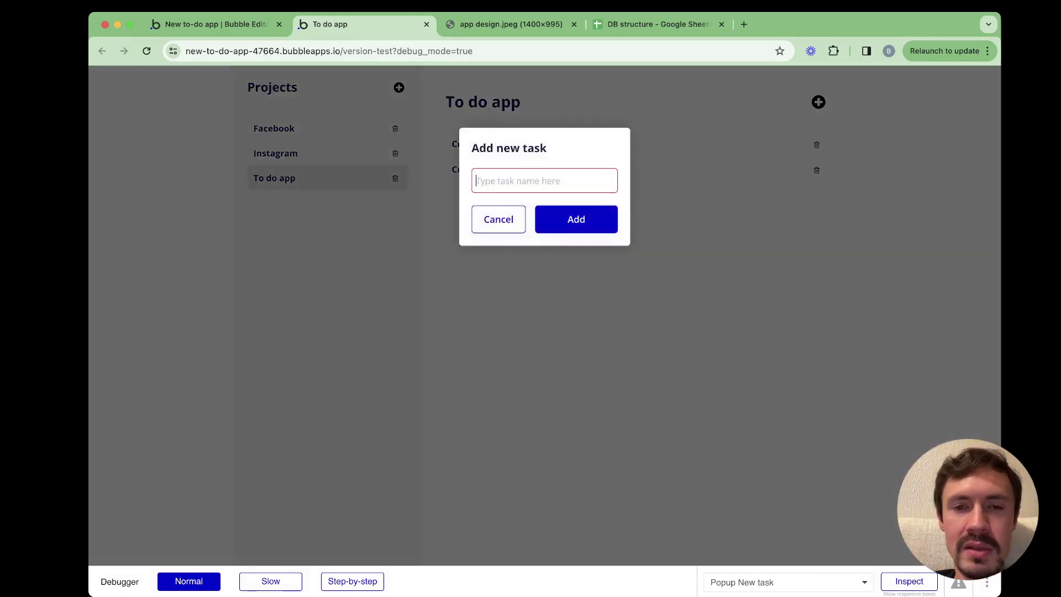
text(Build app)
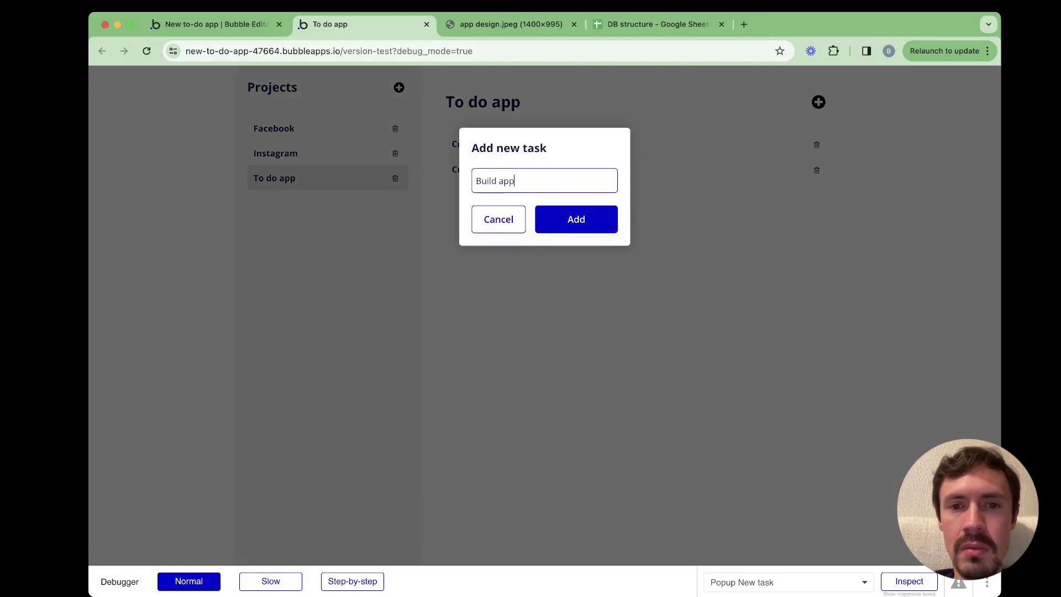
key(Return)
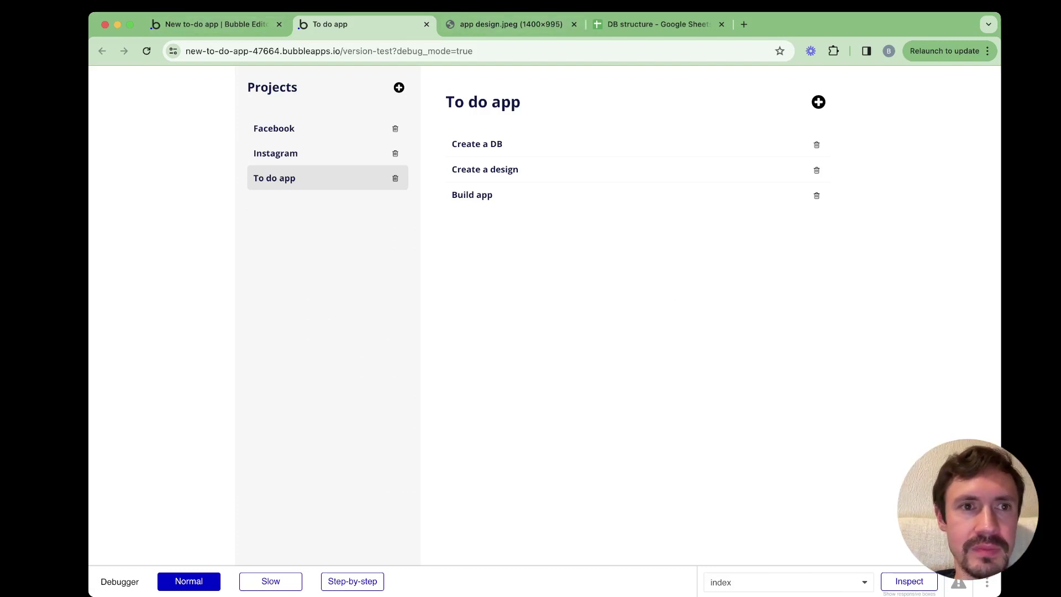
click(217, 24)
Paste a second trash icon into the task row and start a click workflow for it
click(107, 106)
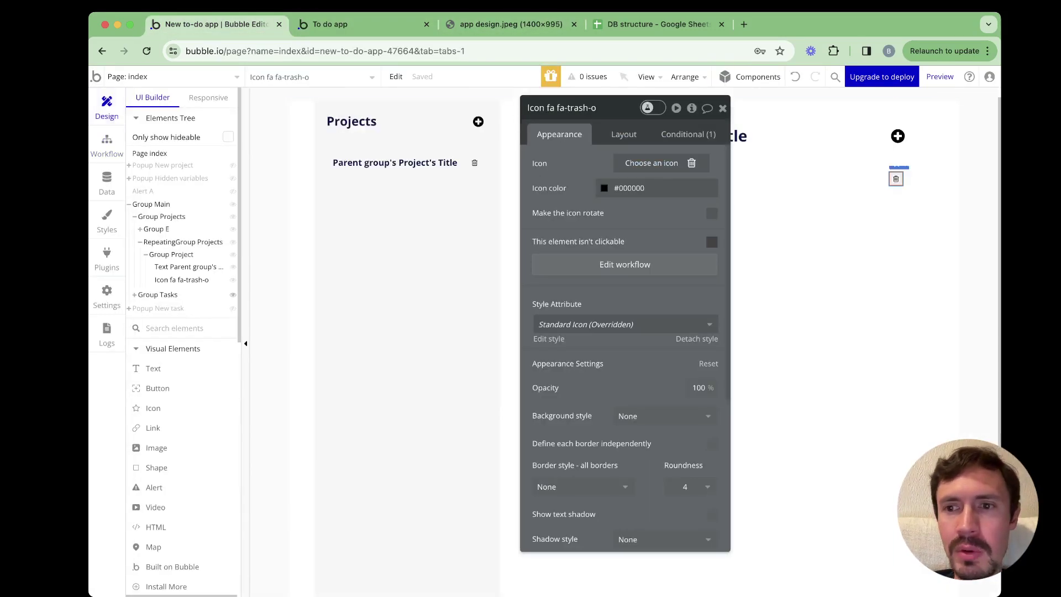
click(862, 188)
key(super+v)
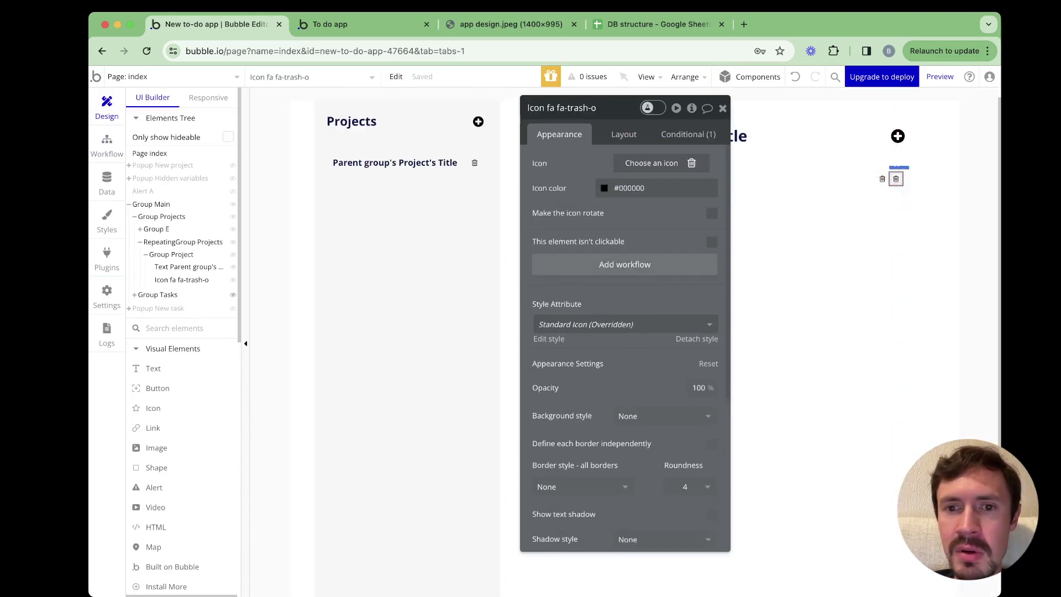
click(625, 264)
click(222, 337)
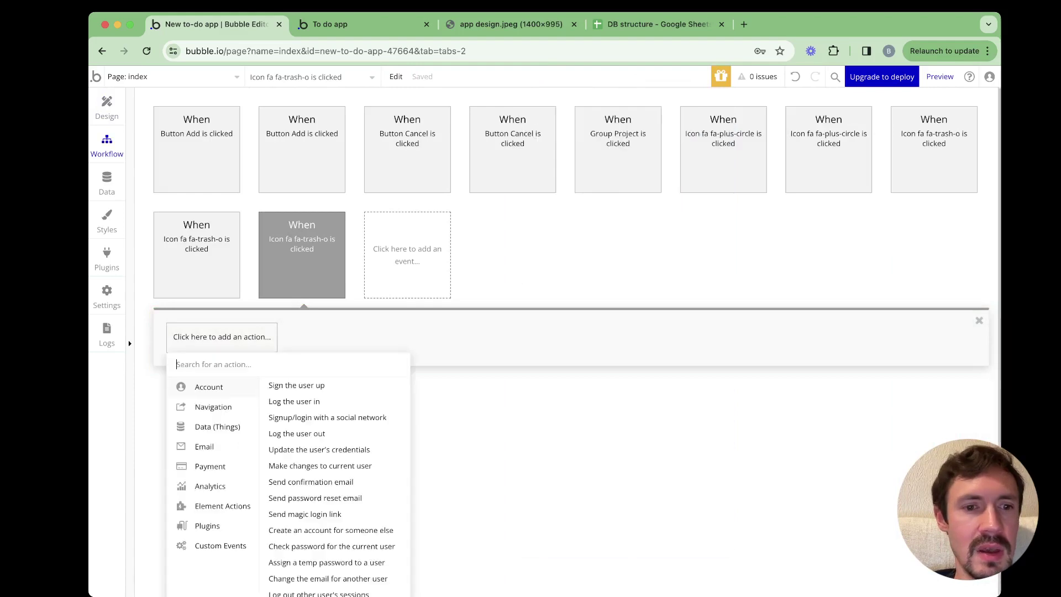
scroll(288, 442, down, 1)
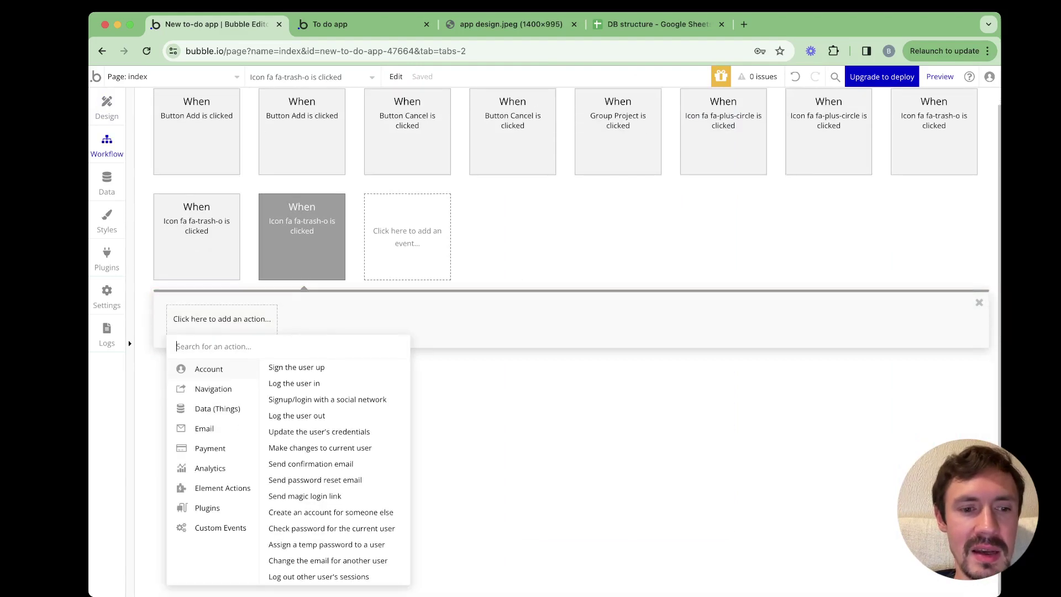
mouse_move(210, 468)
click(106, 106)
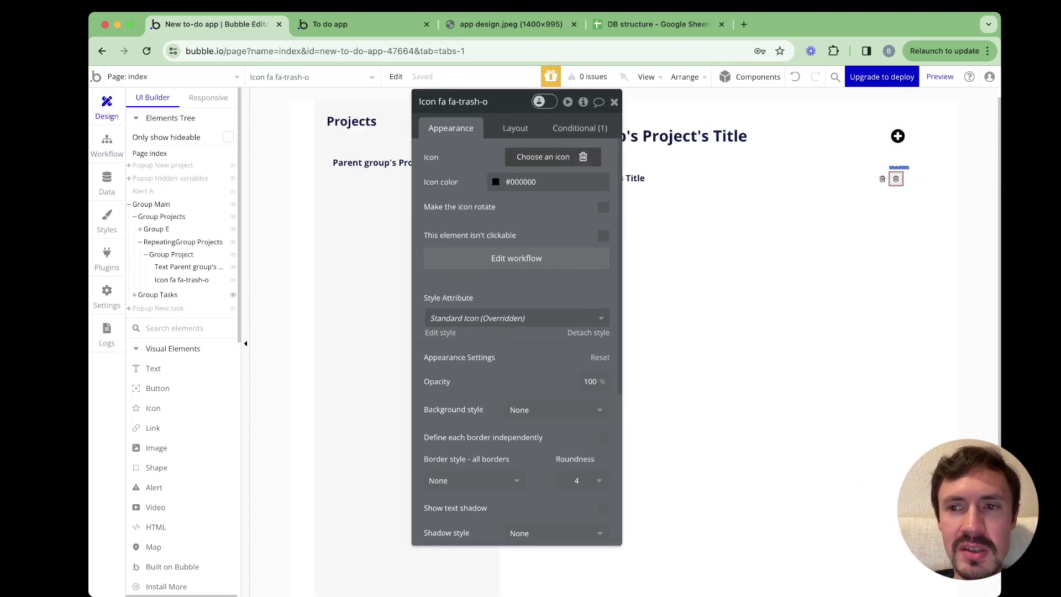
Change the new icon to fa-pencil-square and move it before the trash icon
click(543, 157)
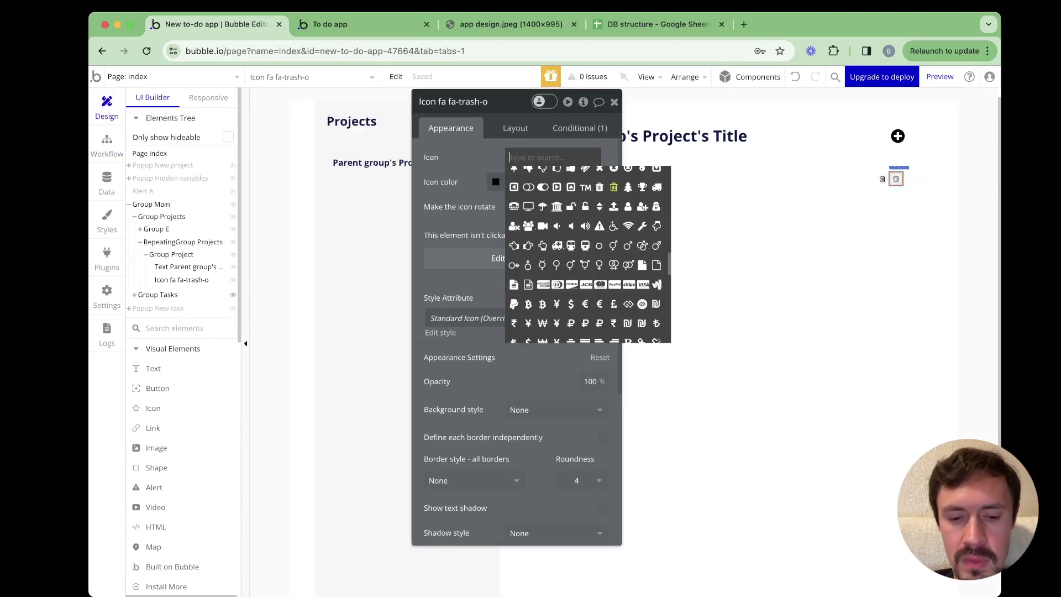
text(edit)
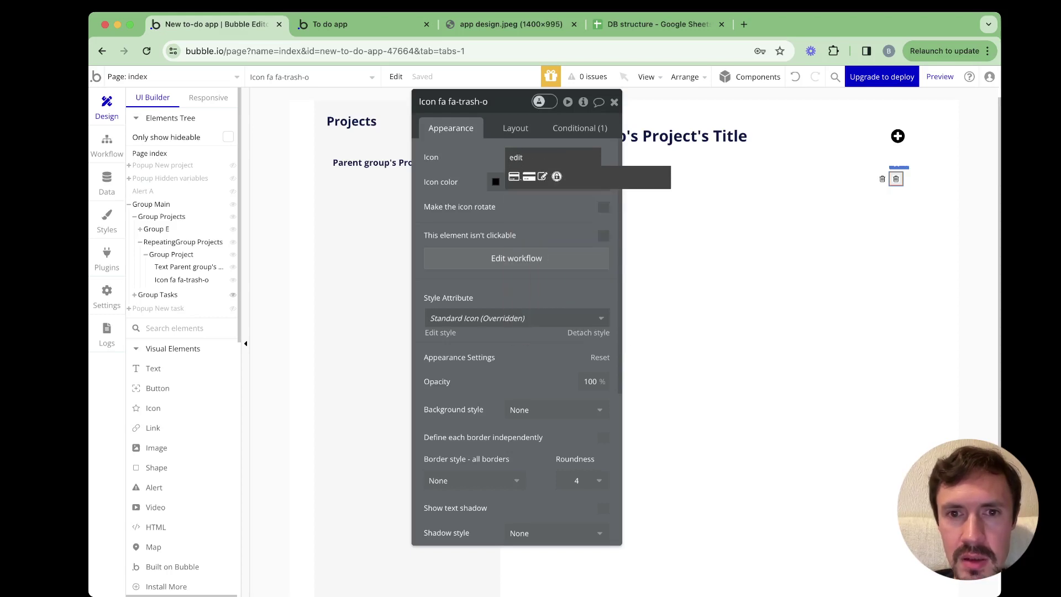
key(BackSpace)
key(BackSpace)
key(BackSpace)
key(BackSpace)
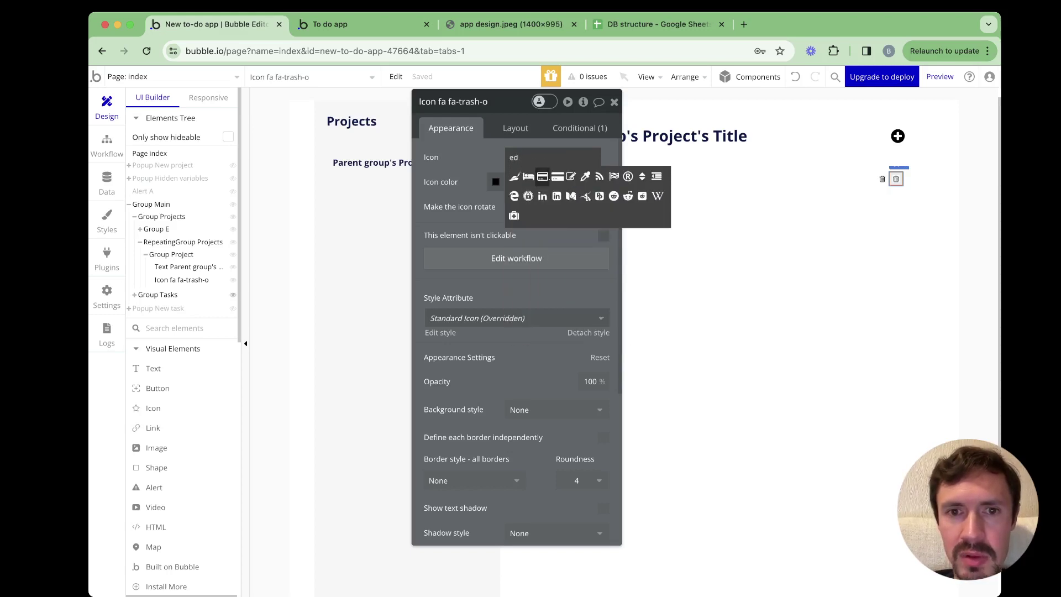
text(pend)
key(BackSpace)
text(c)
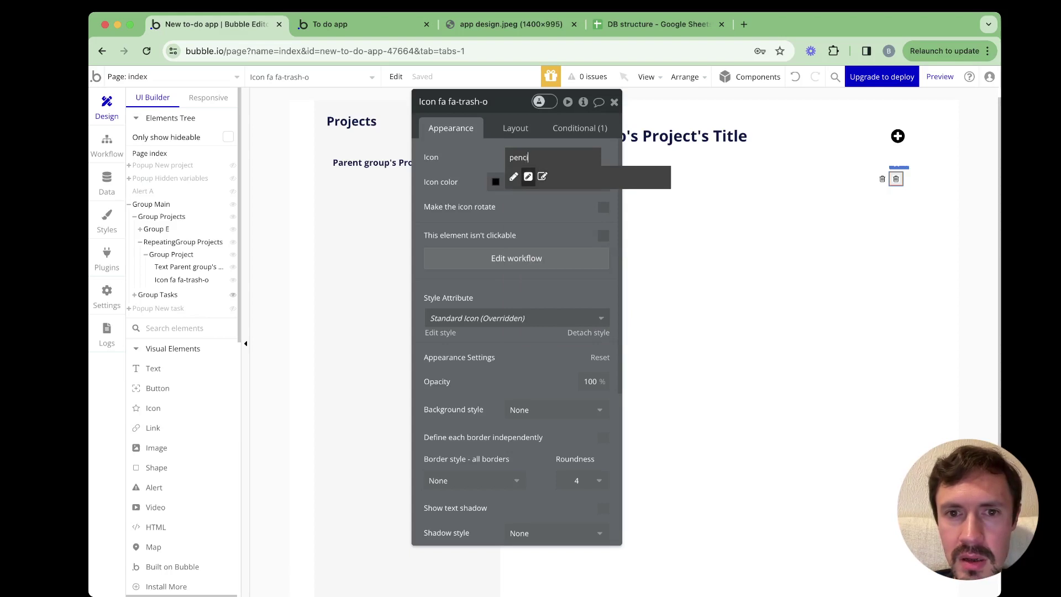
click(528, 176)
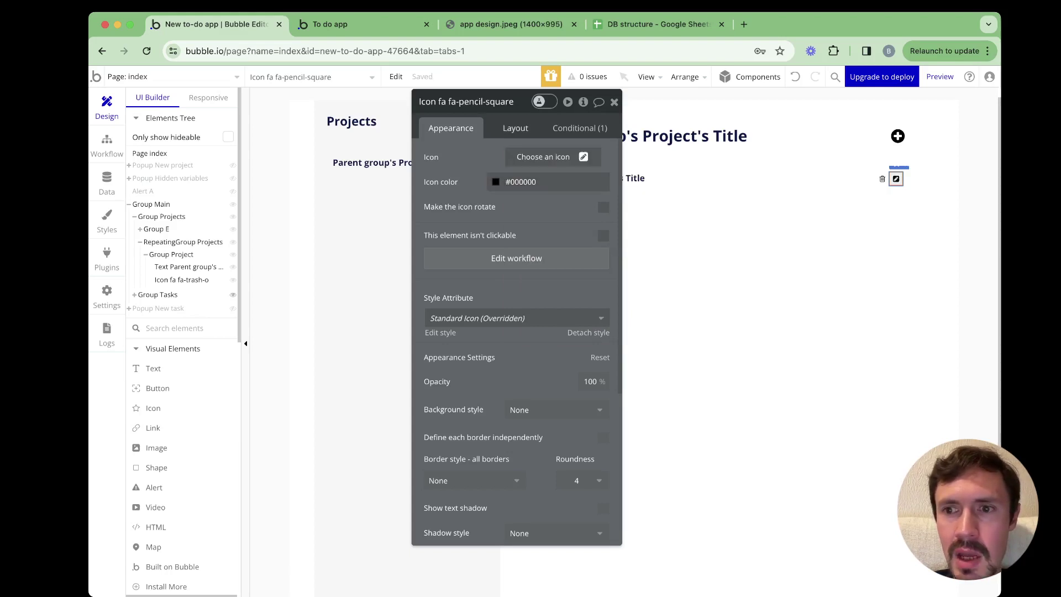
click(515, 127)
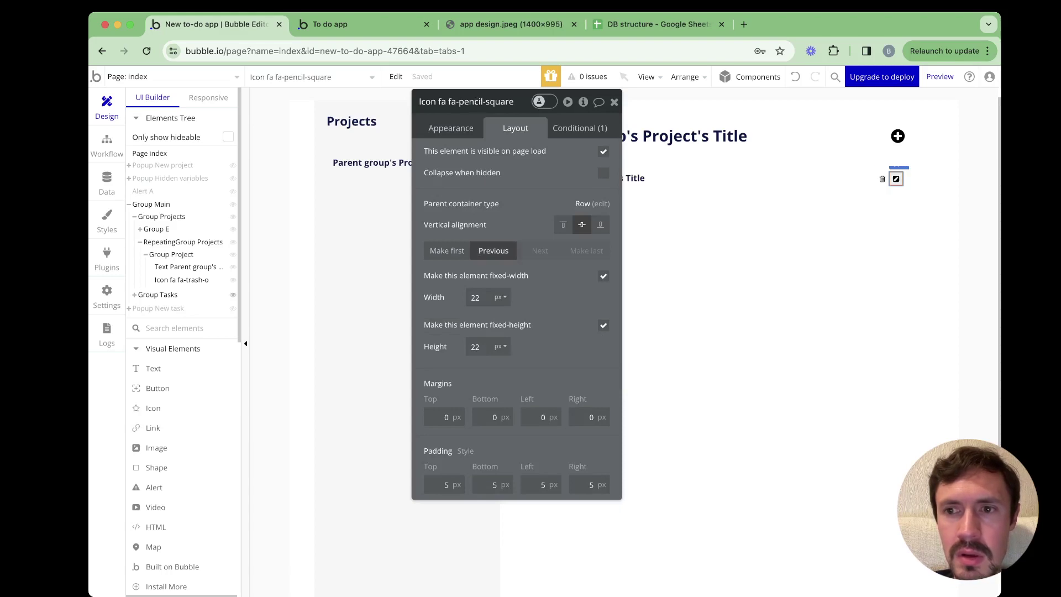
click(493, 251)
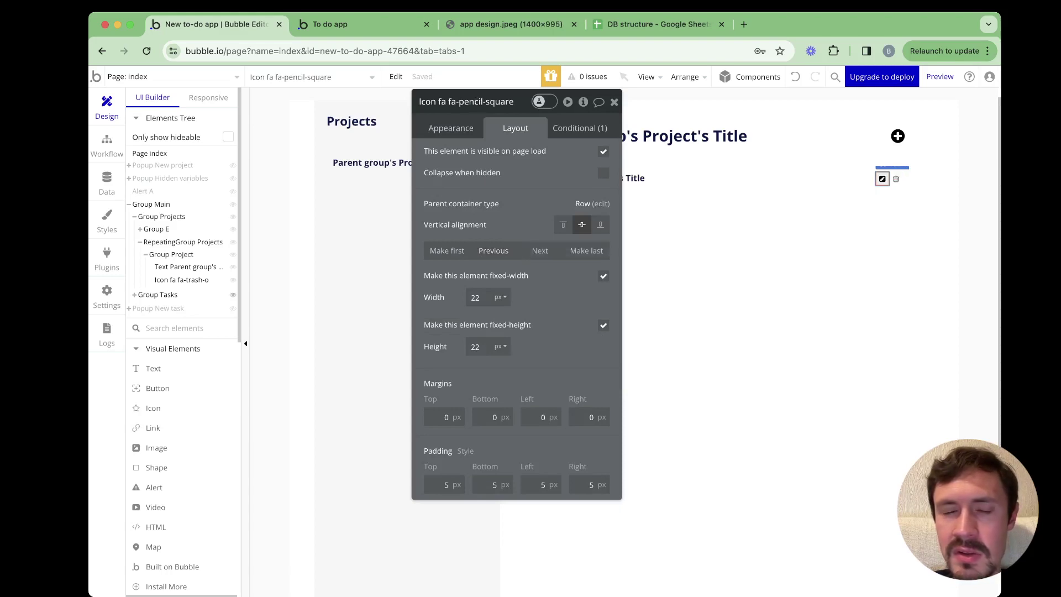
drag(470, 101, 554, 182)
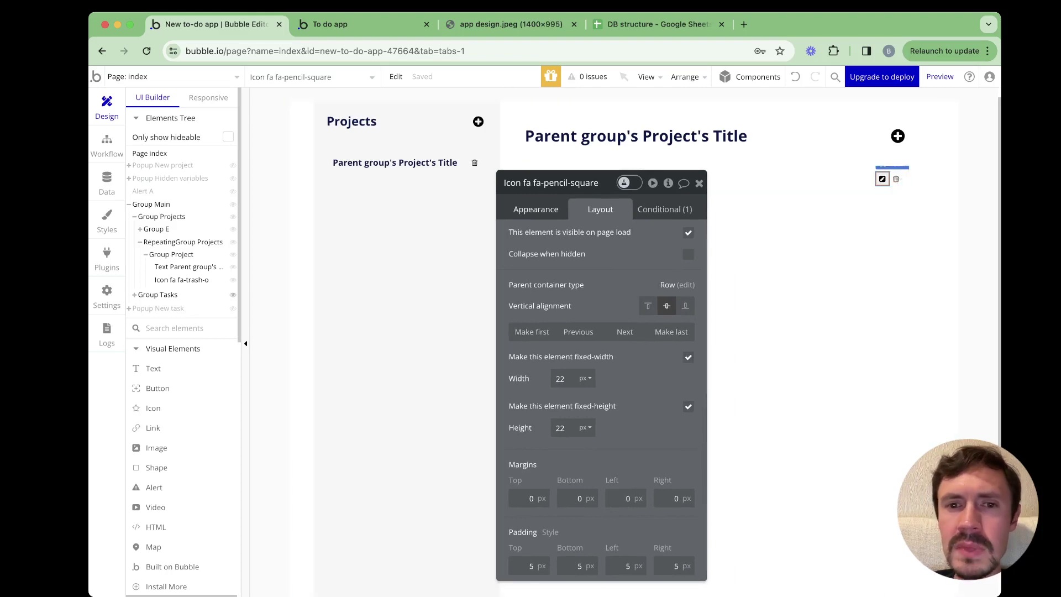
click(536, 209)
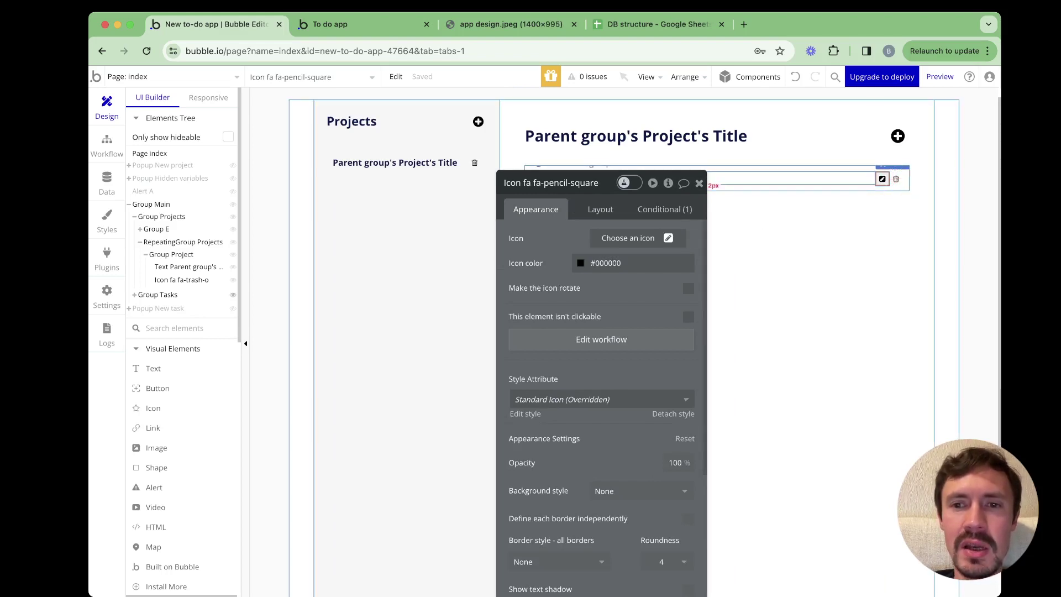
key(Escape)
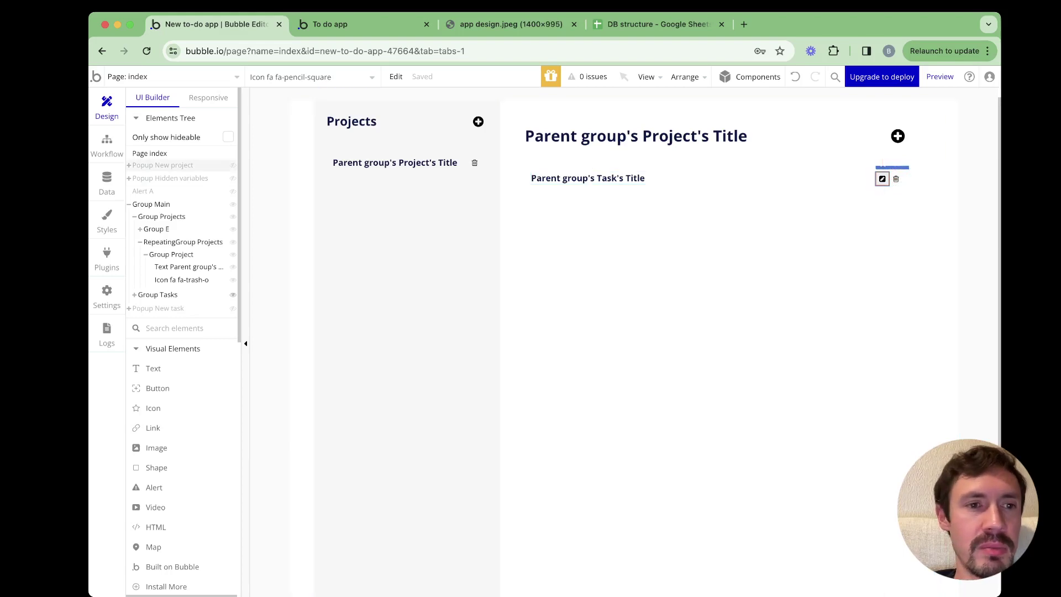
Set the Popup New task's type of content to Task
click(160, 307)
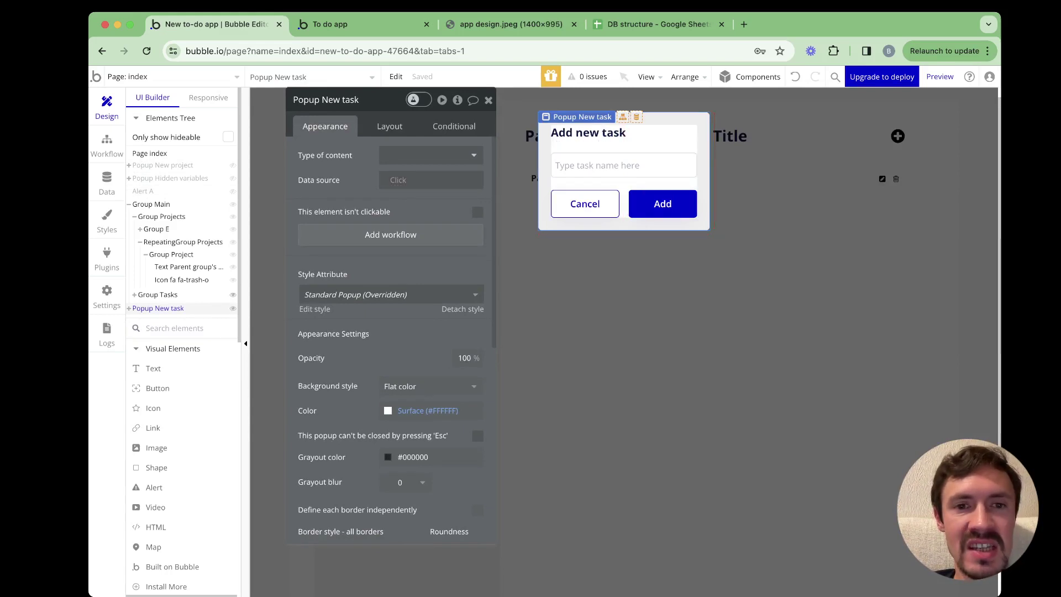
click(431, 155)
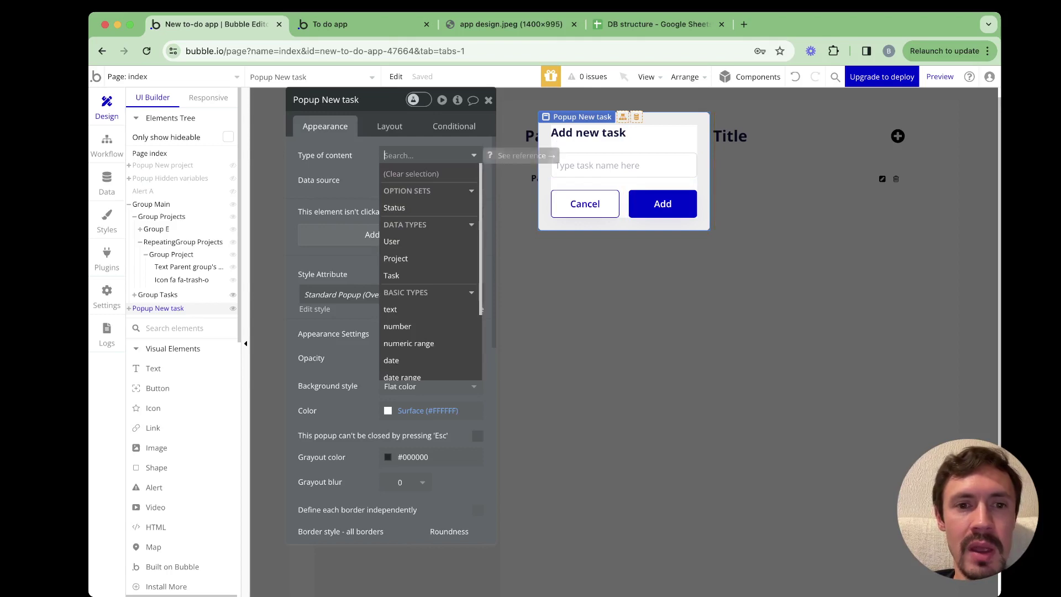
key(Down)
key(Down)
key(Down)
key(Down)
key(Return)
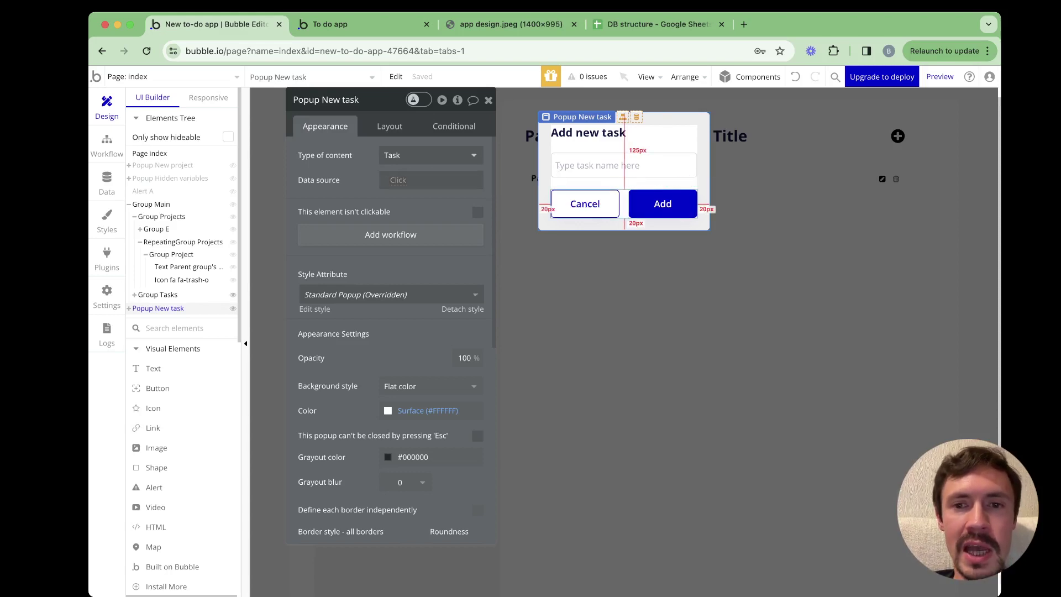
Give Group buttons type of content Task, with data source Parent group's Task
click(625, 206)
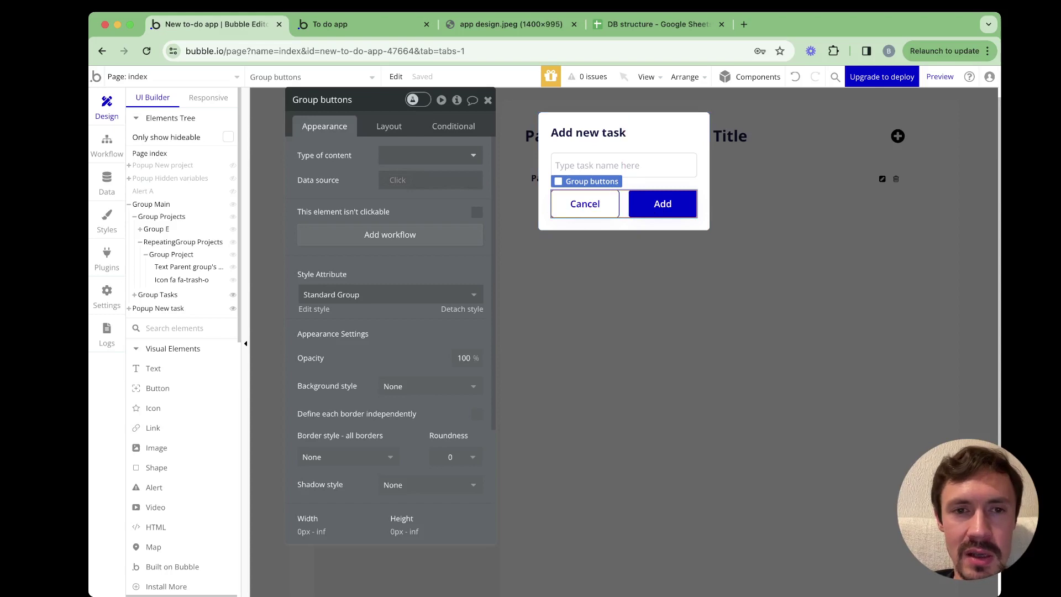
click(430, 156)
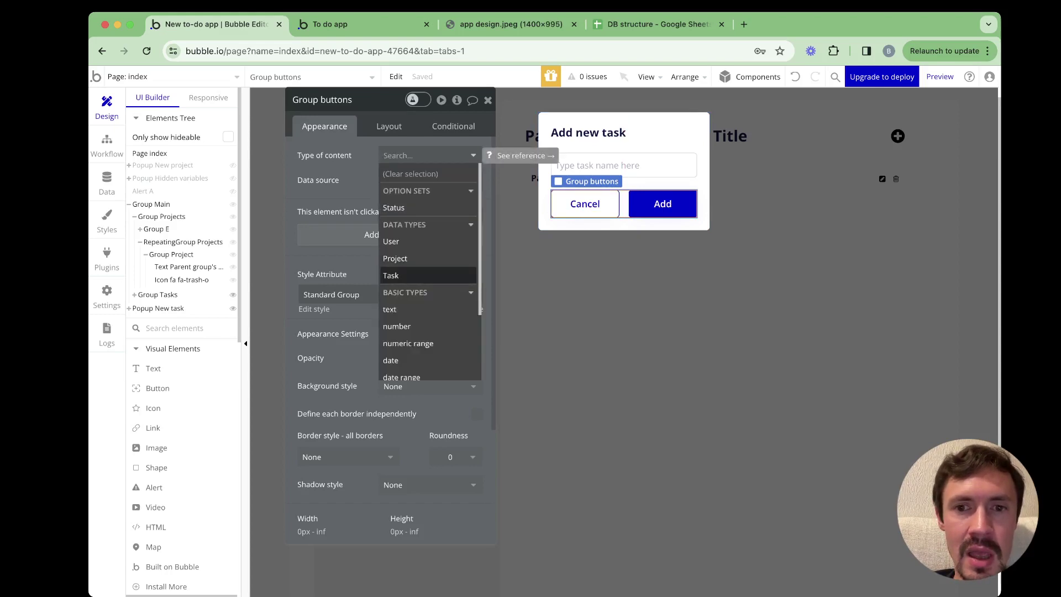
click(390, 276)
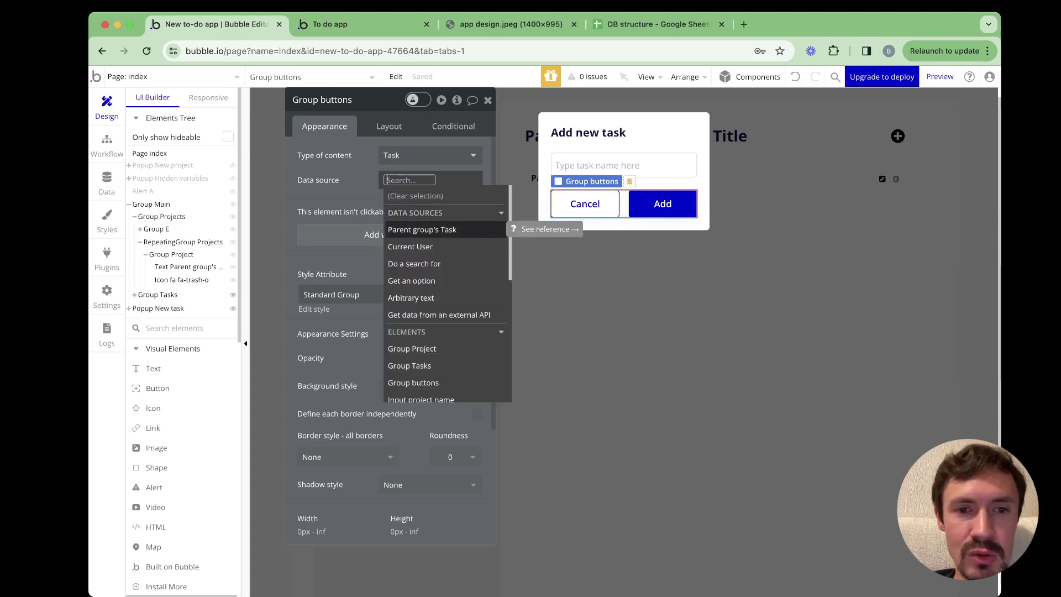
click(422, 230)
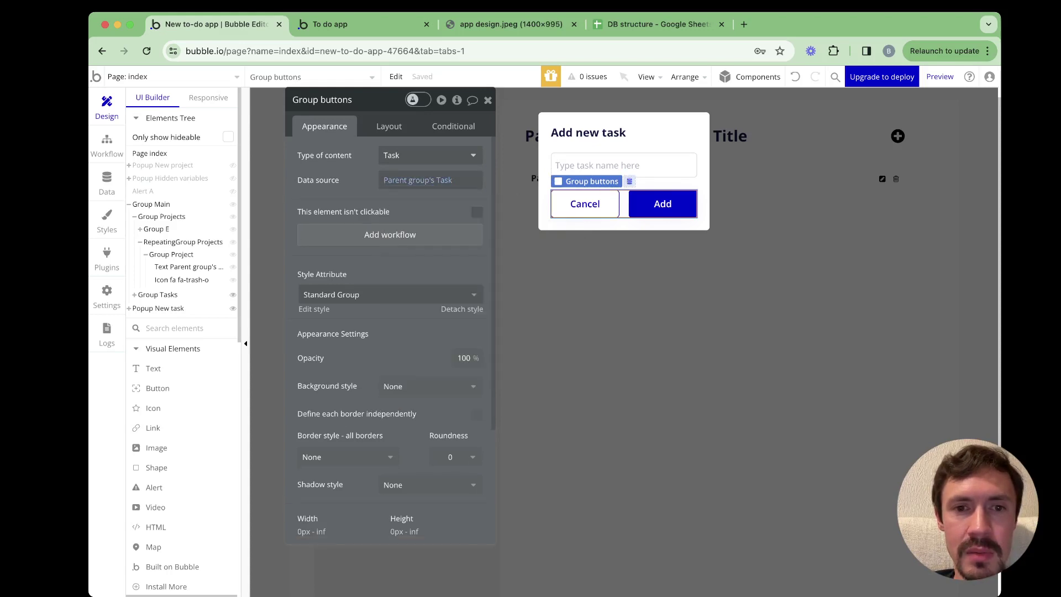
click(607, 224)
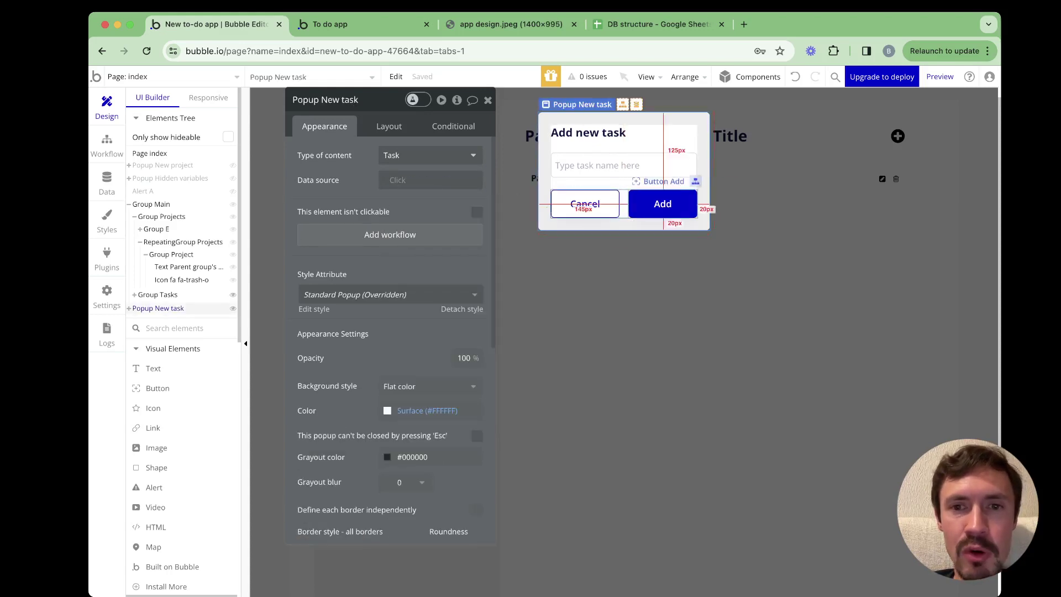
click(624, 205)
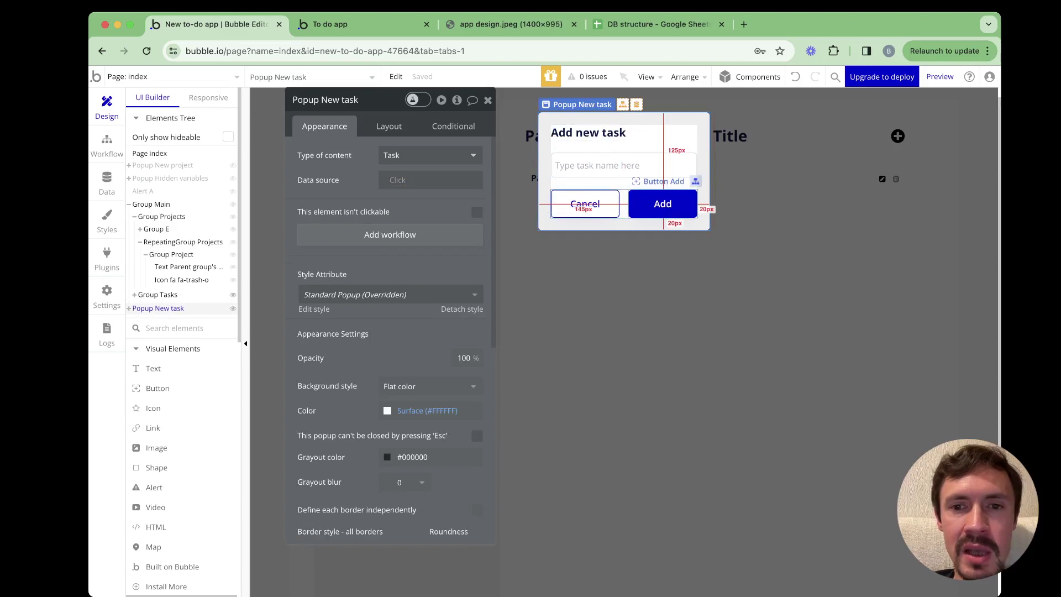
click(625, 224)
click(624, 265)
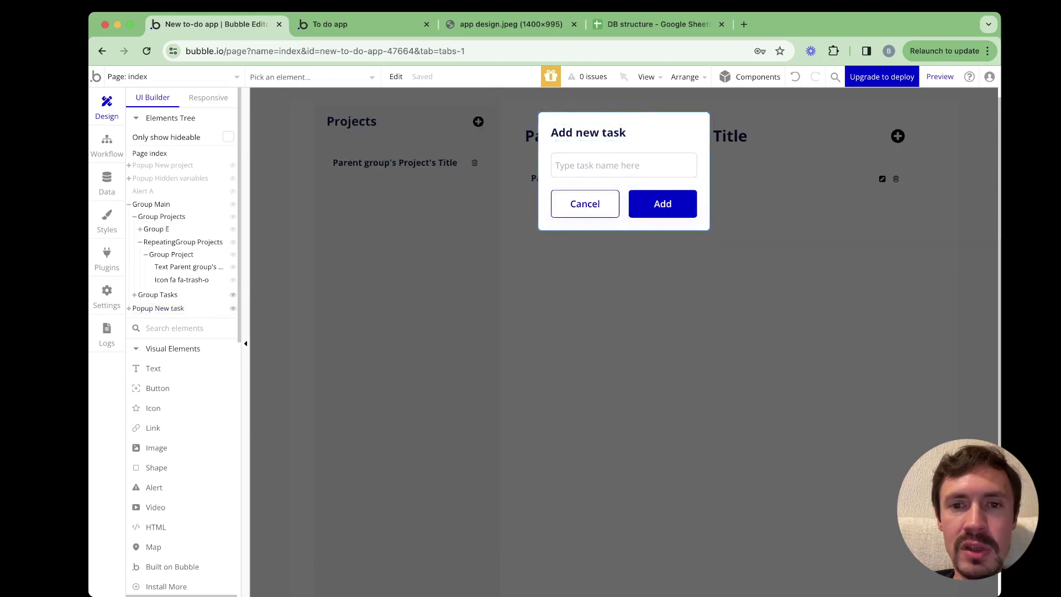
click(624, 224)
click(624, 204)
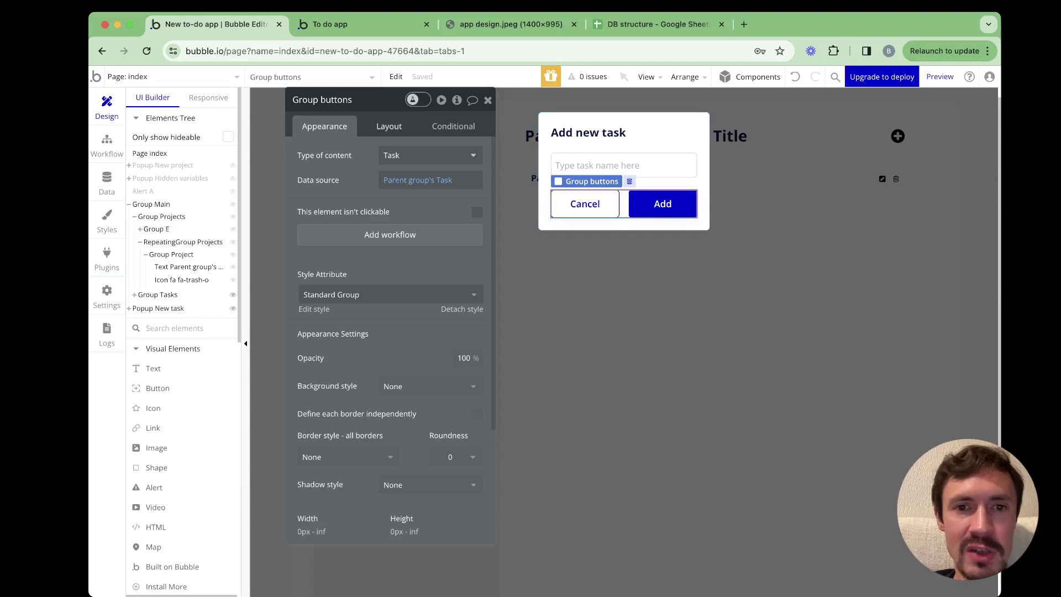
Set Input task name's initial content to Parent group's Task's Title
click(623, 165)
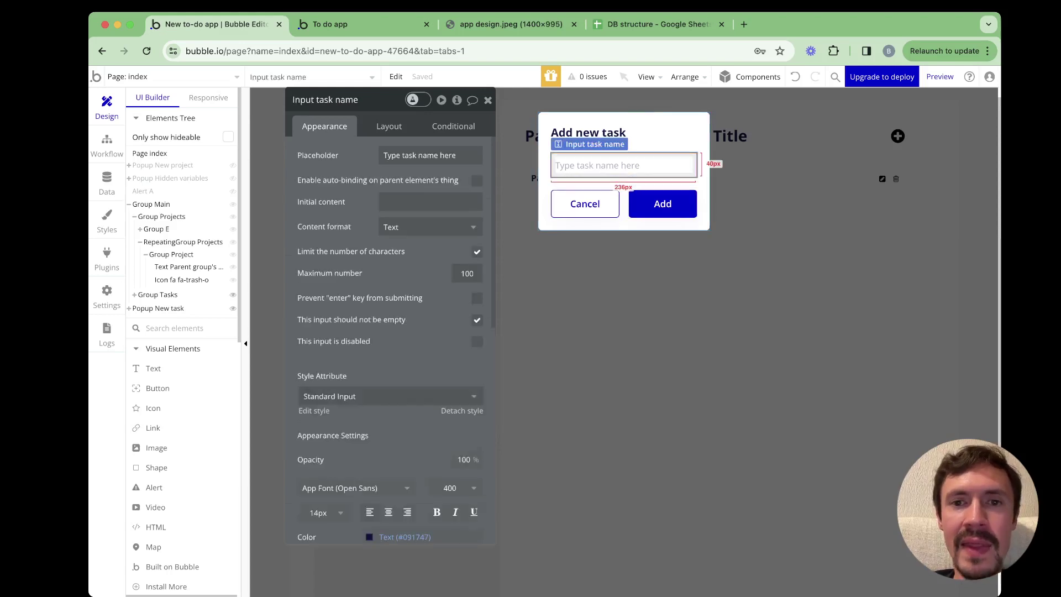
click(589, 132)
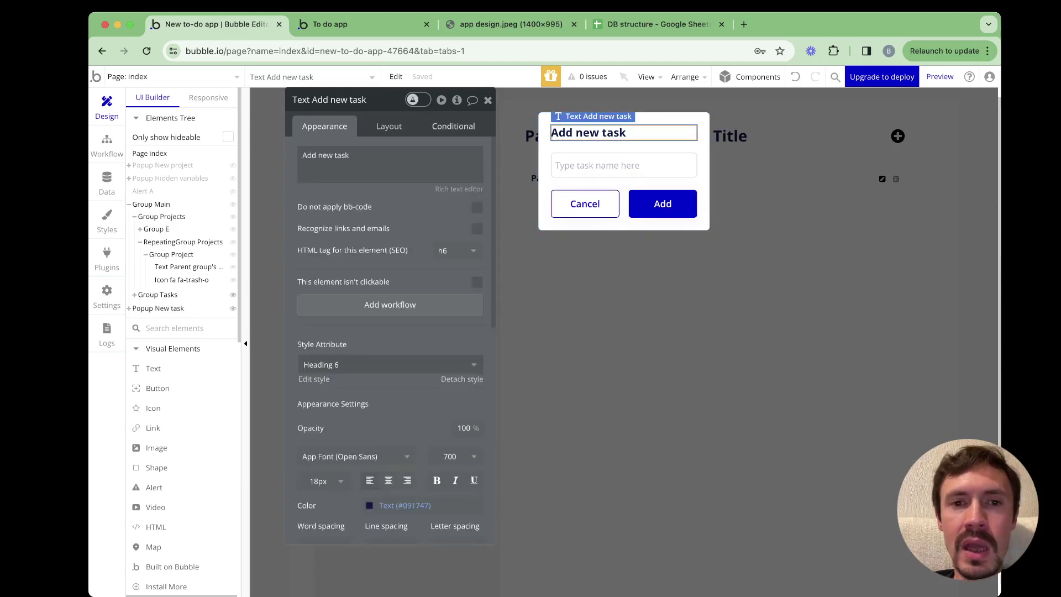
click(624, 165)
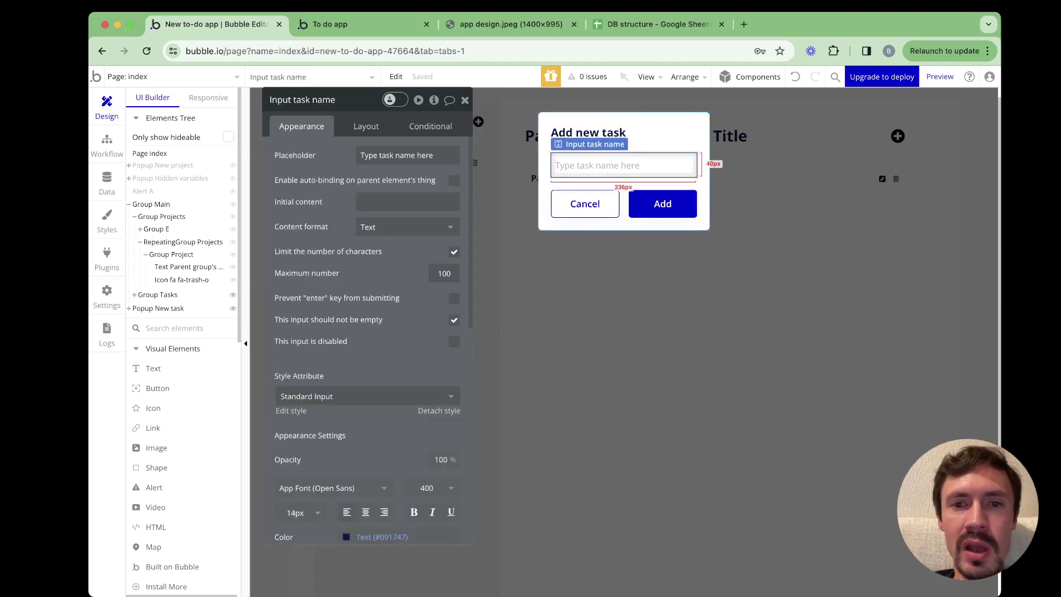
click(408, 202)
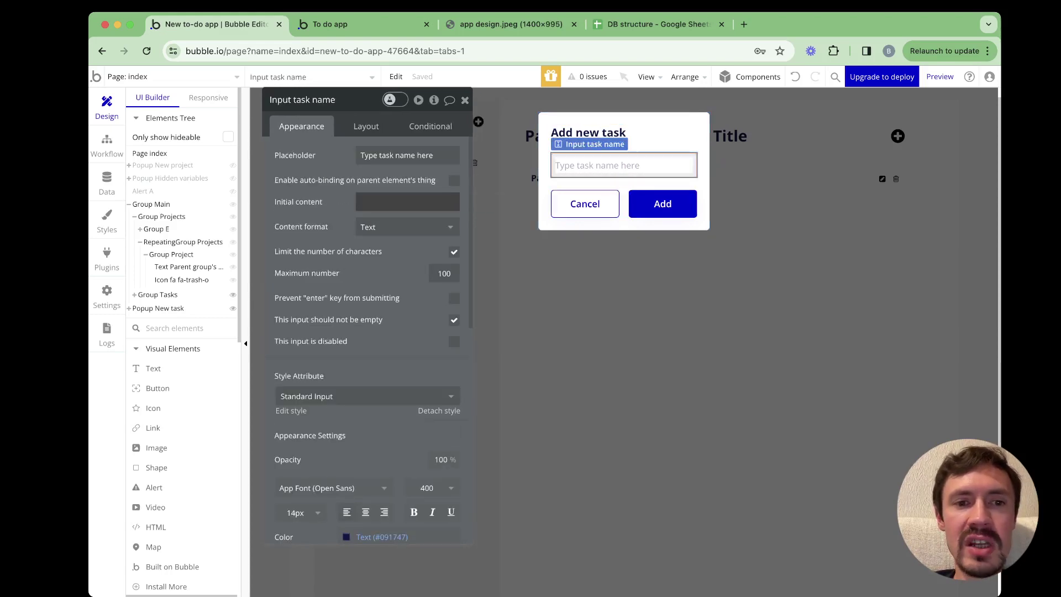
click(511, 201)
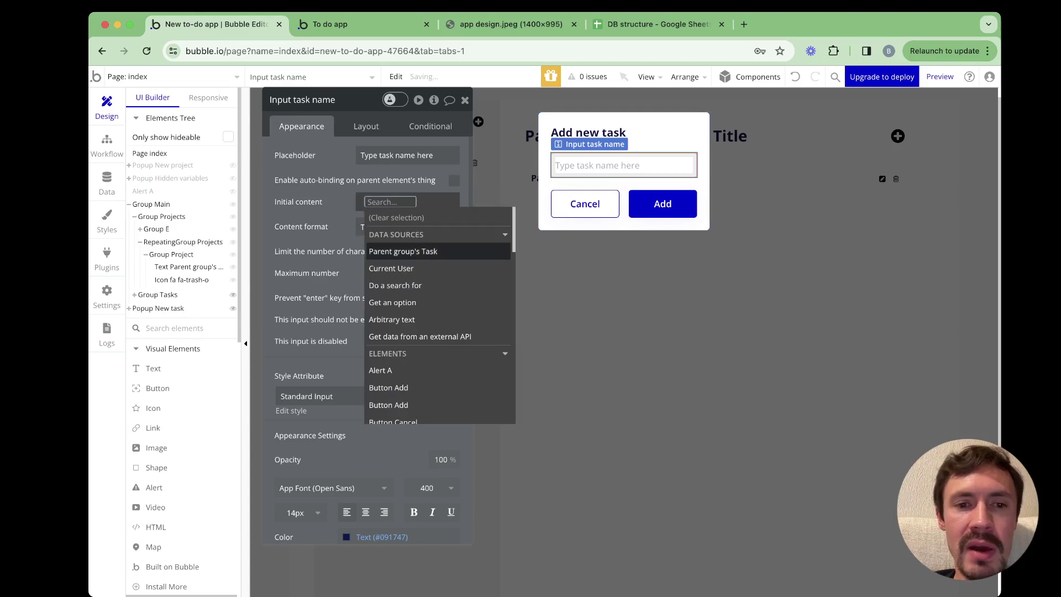
click(399, 250)
click(376, 330)
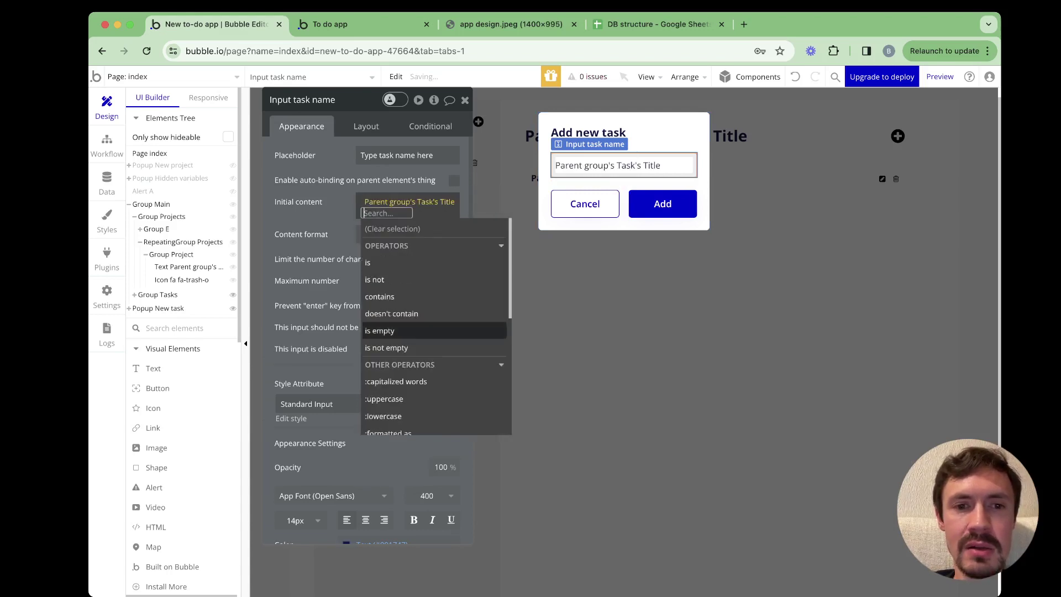
key(Escape)
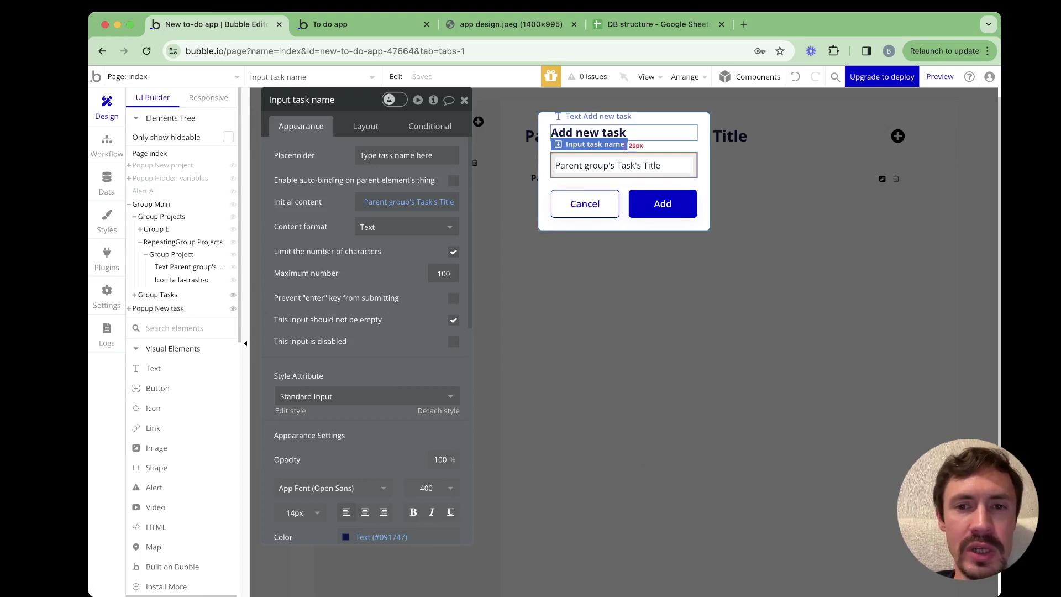
click(625, 135)
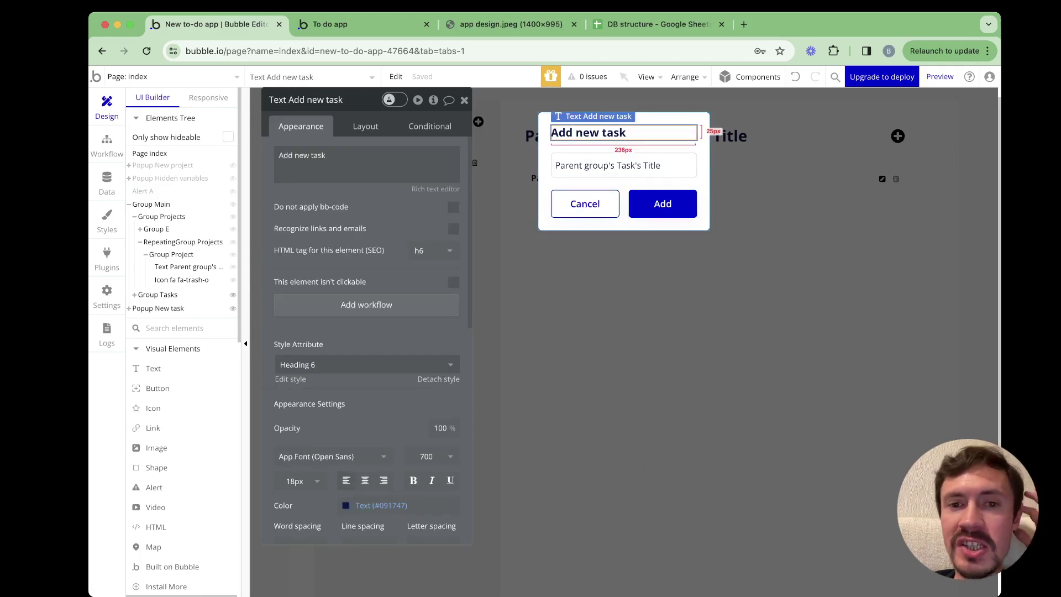
click(662, 204)
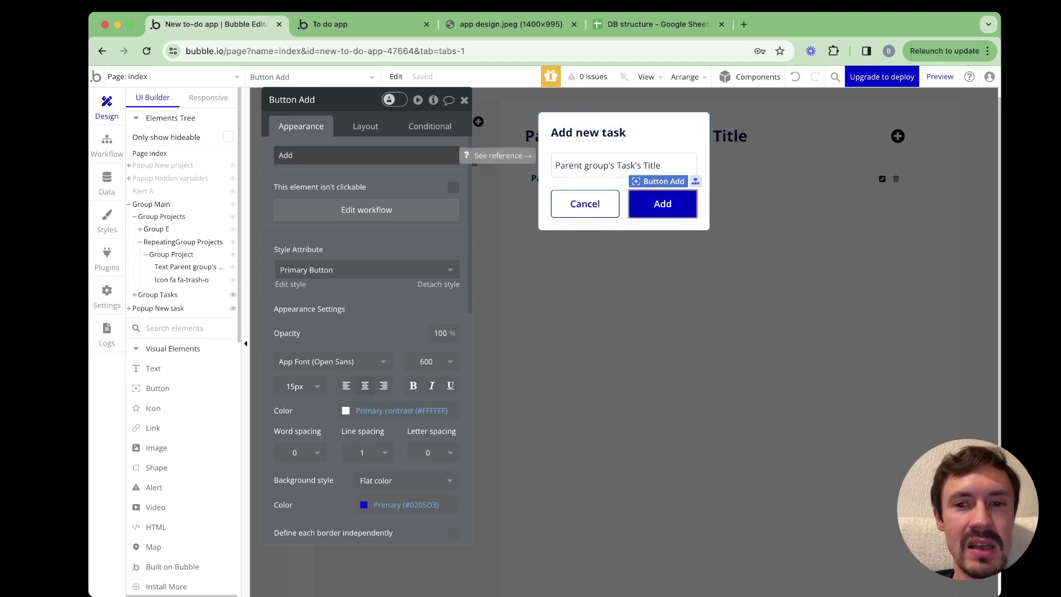
Replace the button label with Parent group's Task is empty, formatted as text
double_click(287, 155)
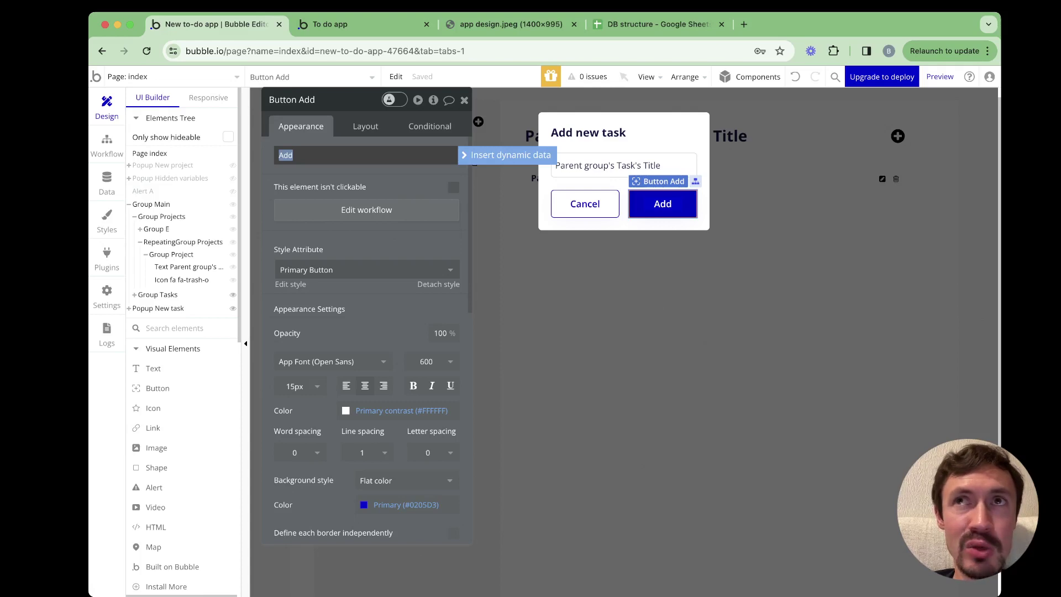
click(511, 155)
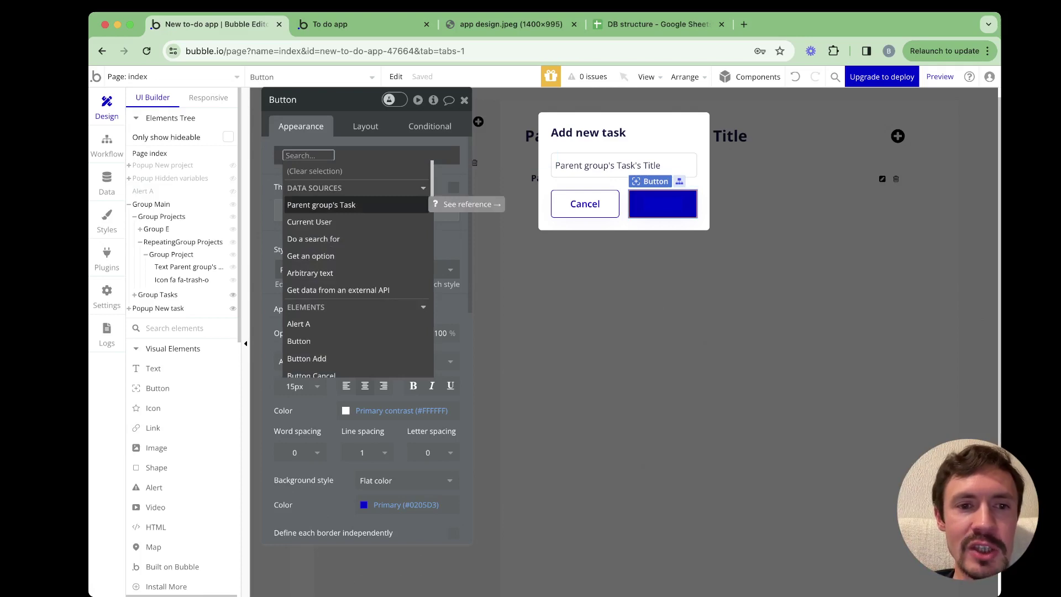
key(Return)
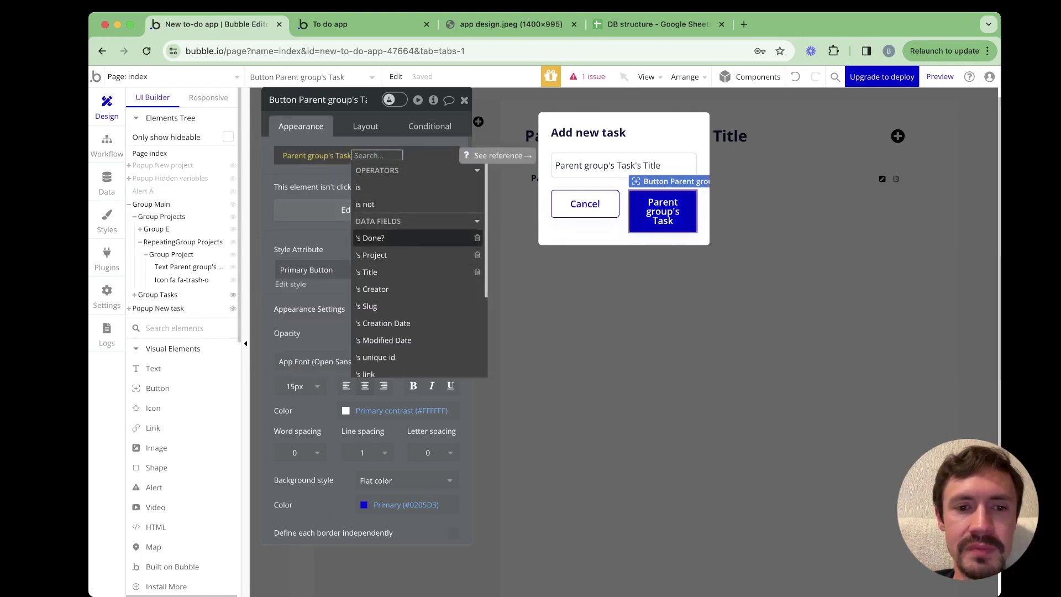
key(Down)
key(Down)
key(Down)
key(Down)
key(Down)
key(Down)
key(Down)
key(Down)
key(Down)
key(Return)
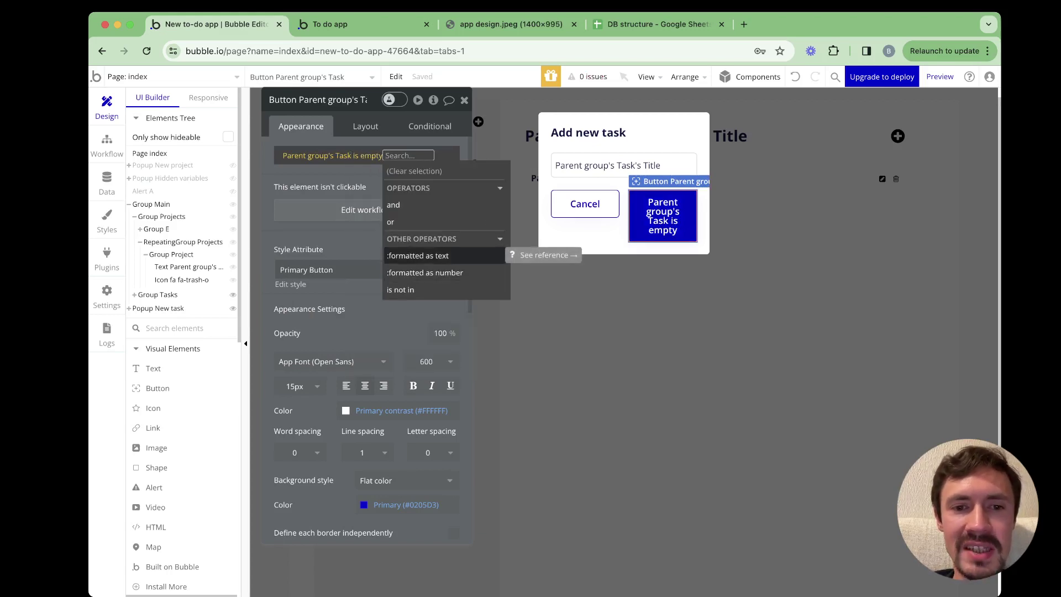
key(Return)
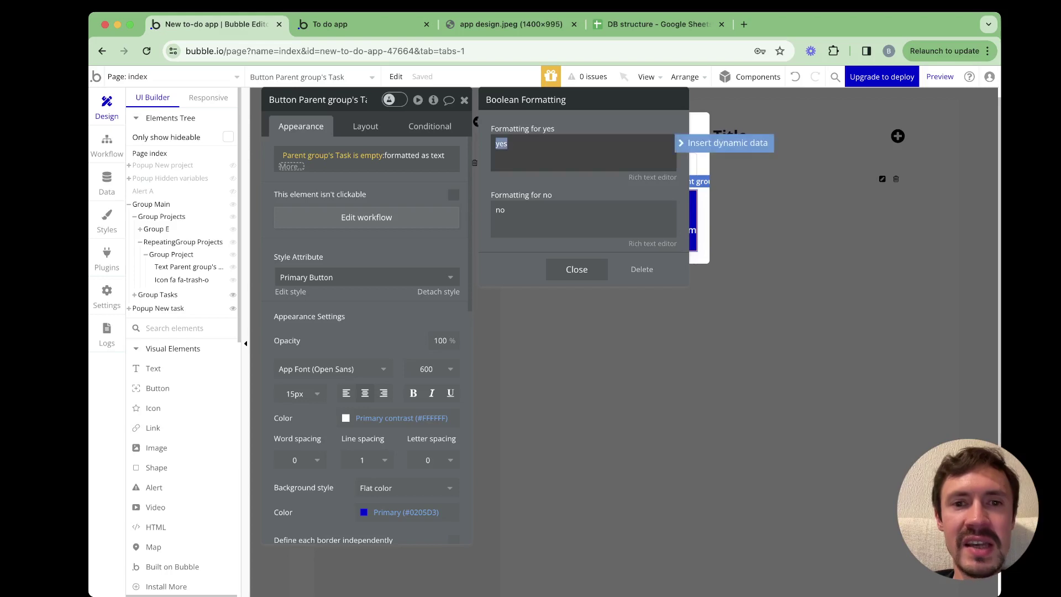
Make the label read Add for yes and Save changes for no, then copy the expression
text(Add)
key(Tab)
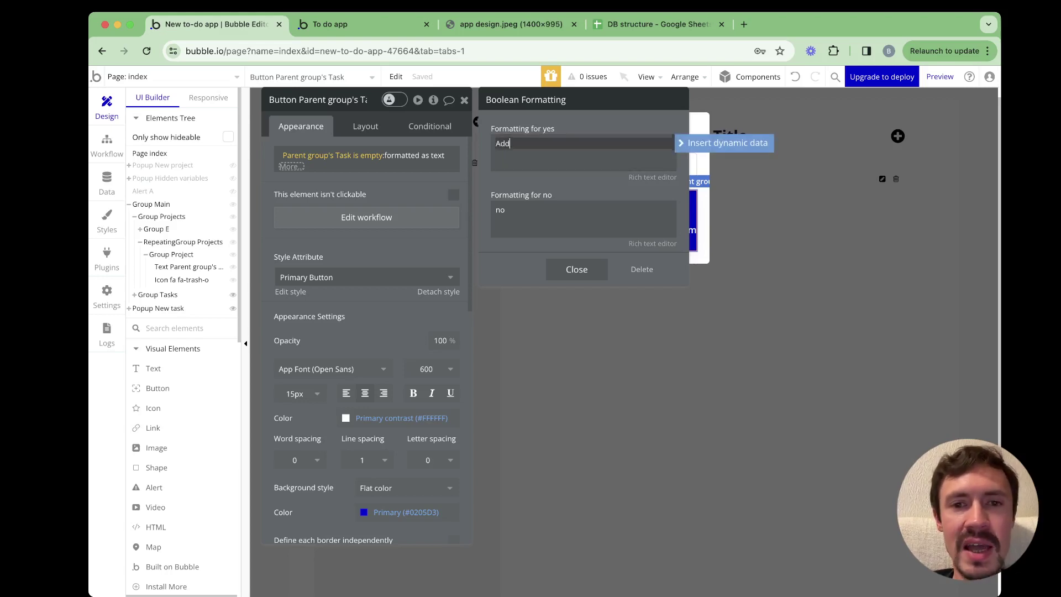
text(Save sha)
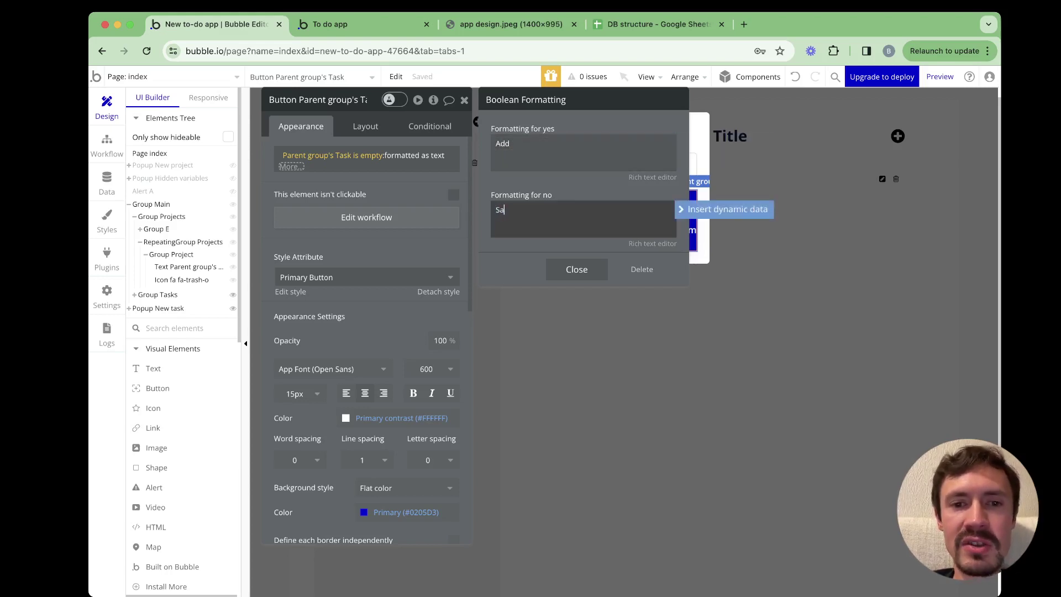
key(BackSpace)
key(BackSpace)
key(BackSpace)
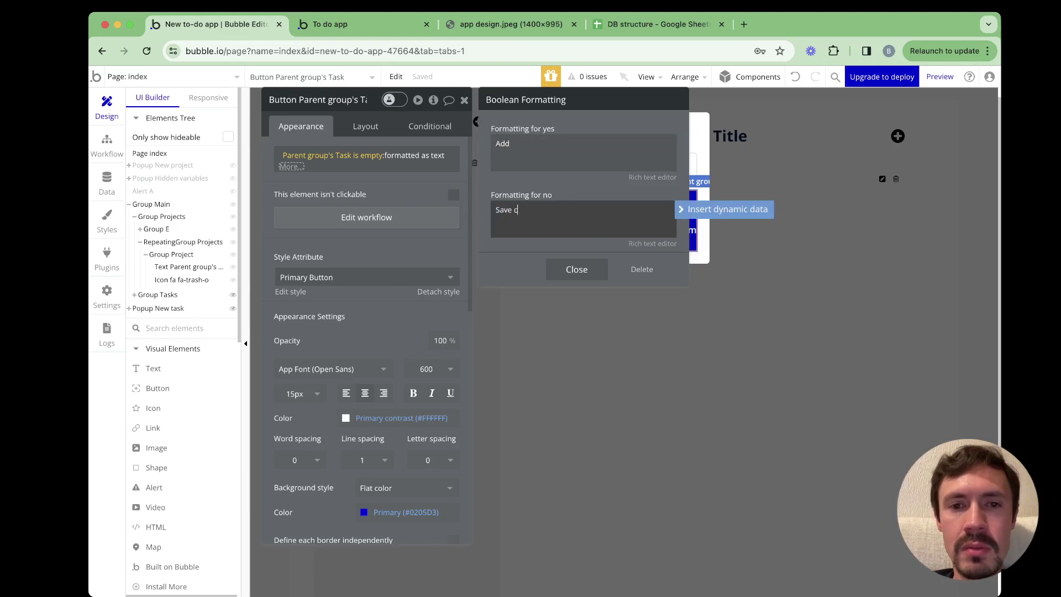
text(changes)
key(Escape)
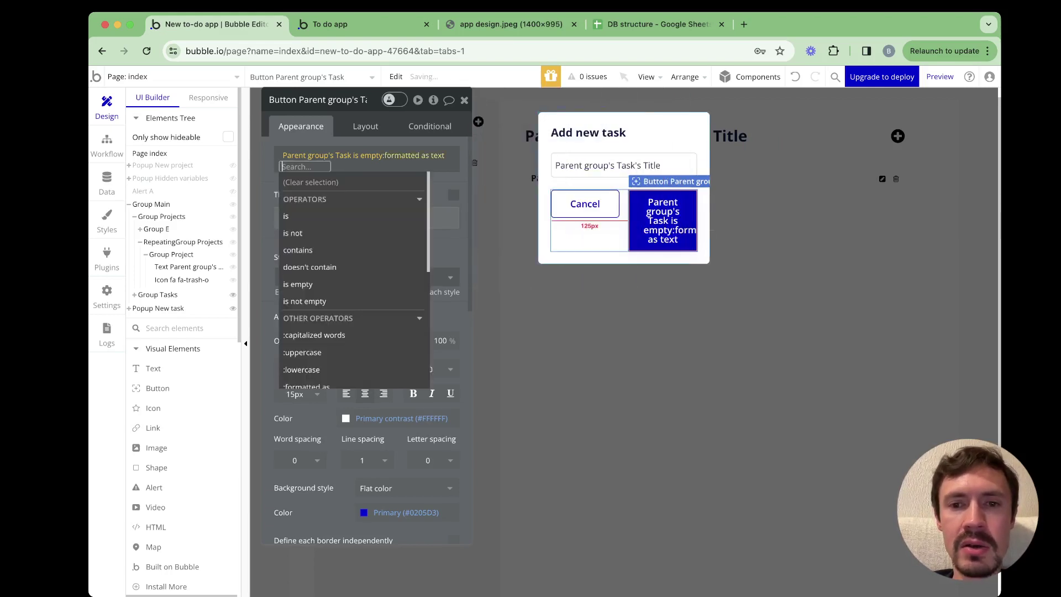
key(Escape)
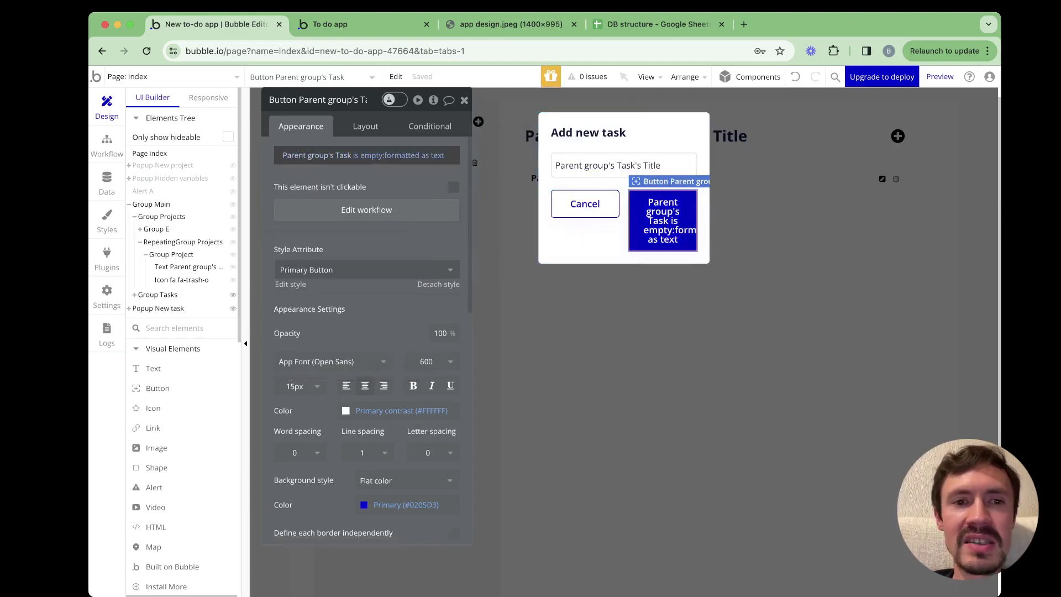
right_click(364, 155)
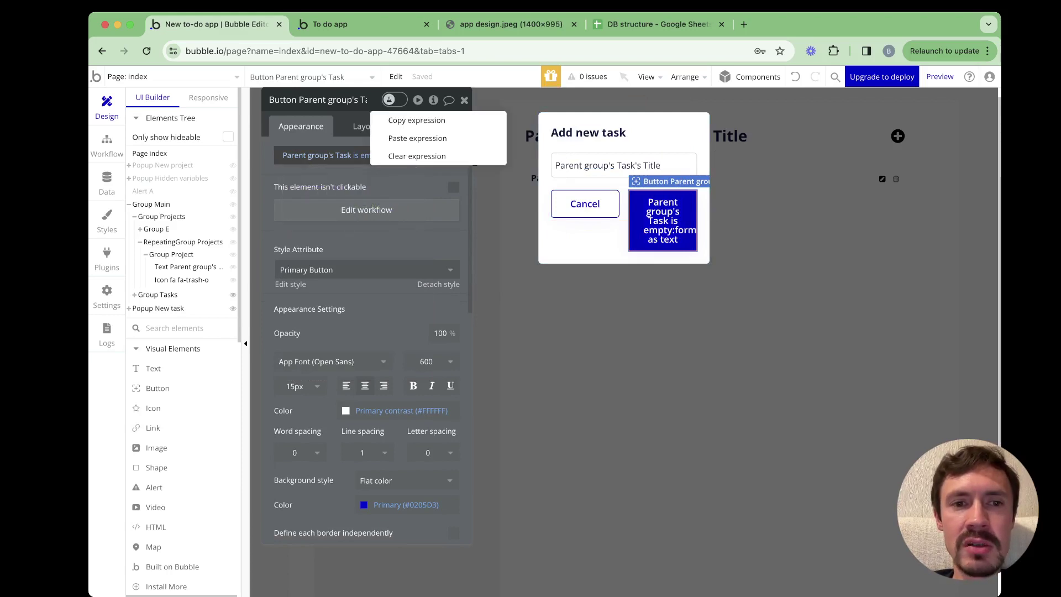
click(588, 133)
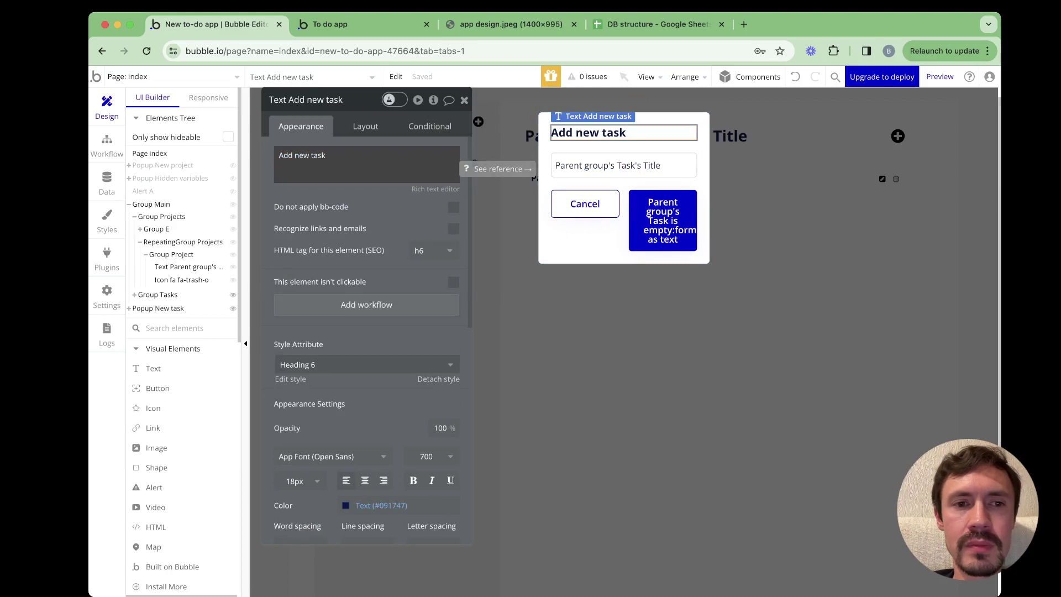
Paste the copied 'is empty' expression into the popup heading's text
triple_click(302, 156)
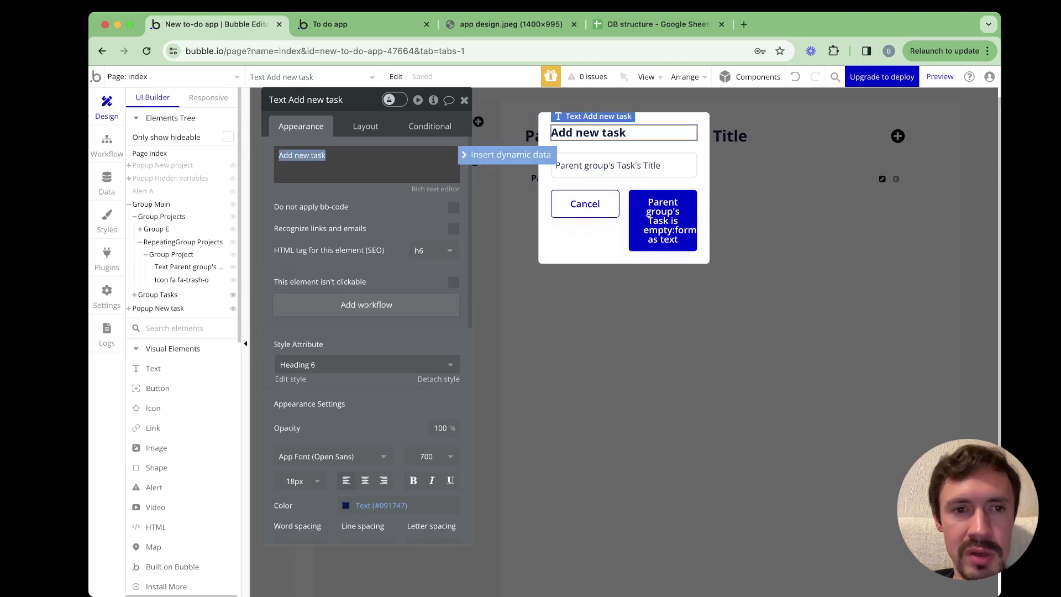
right_click(344, 156)
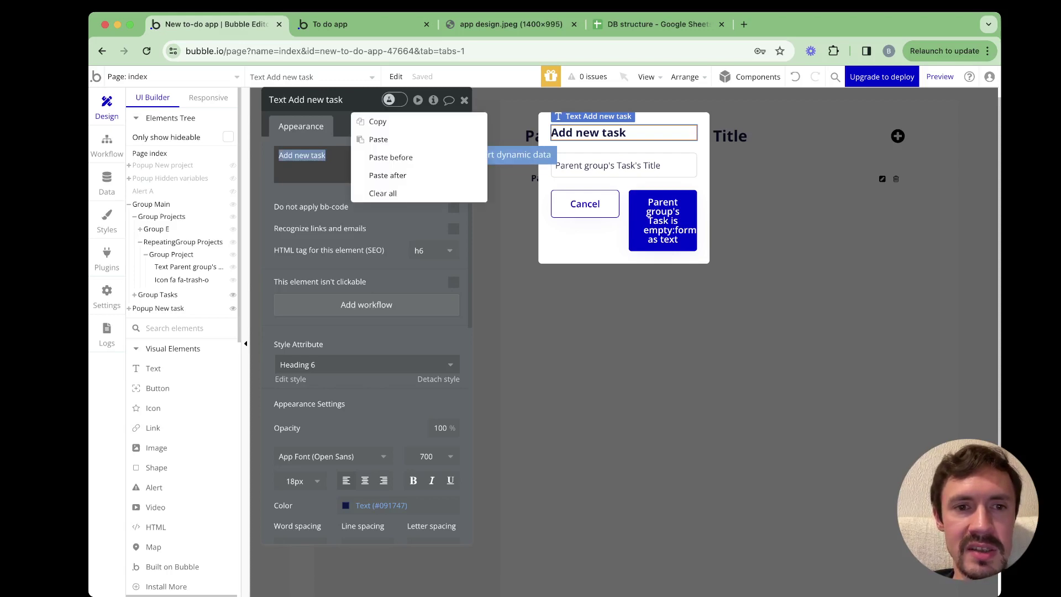
click(371, 121)
triple_click(302, 156)
key(super+c)
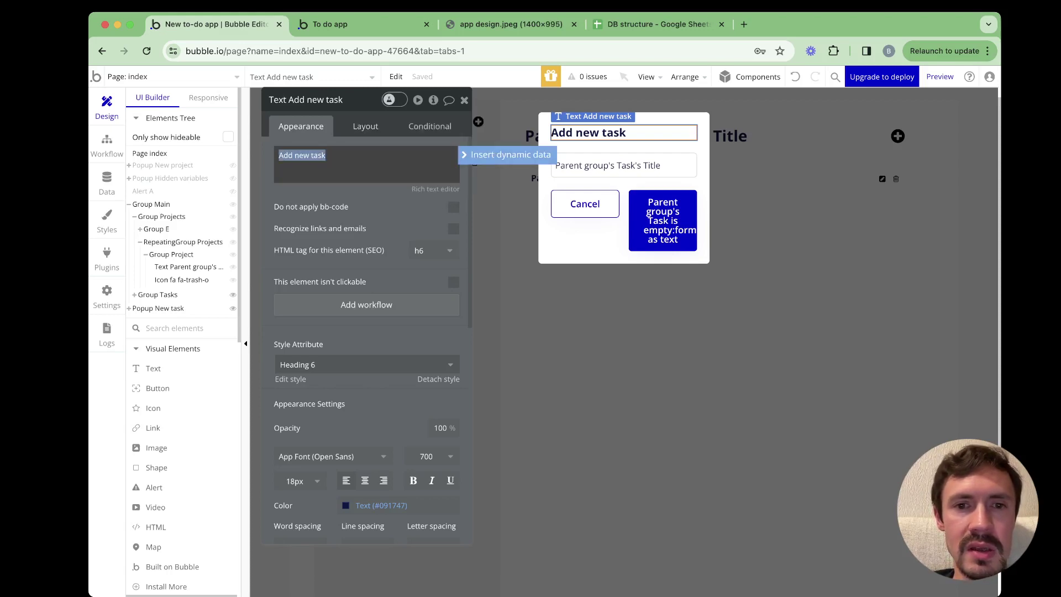
click(506, 156)
key(Escape)
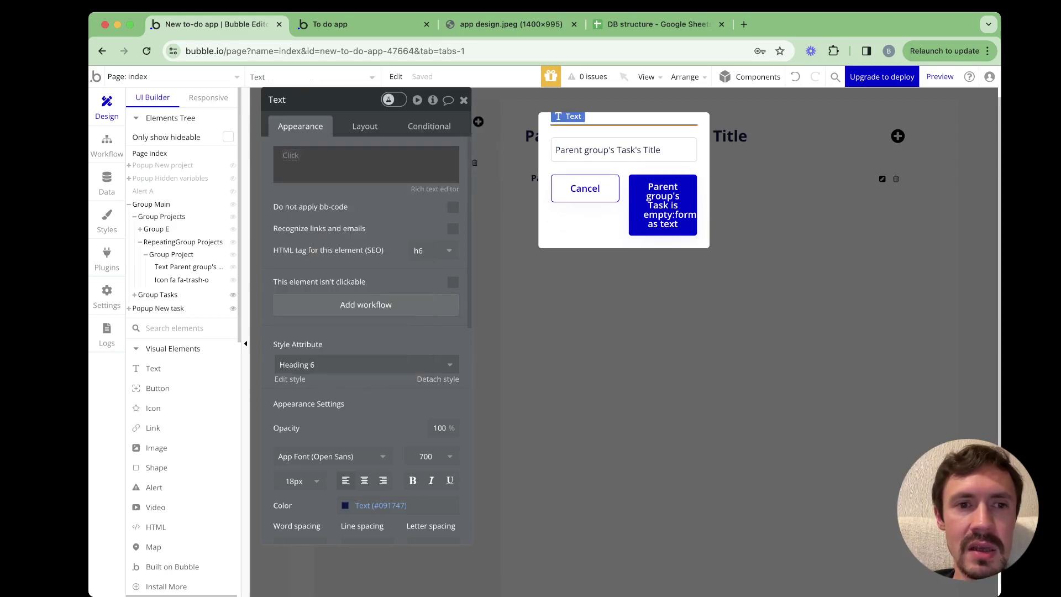
right_click(335, 161)
click(378, 140)
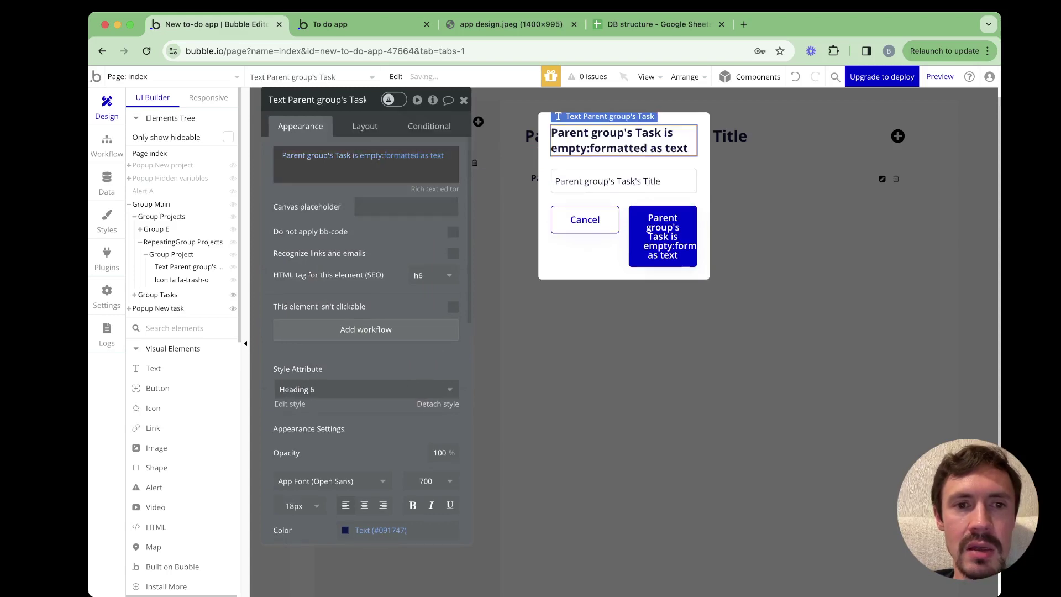
Format the heading as Add new task for yes and Edit tasks for no
mouse_move(307, 157)
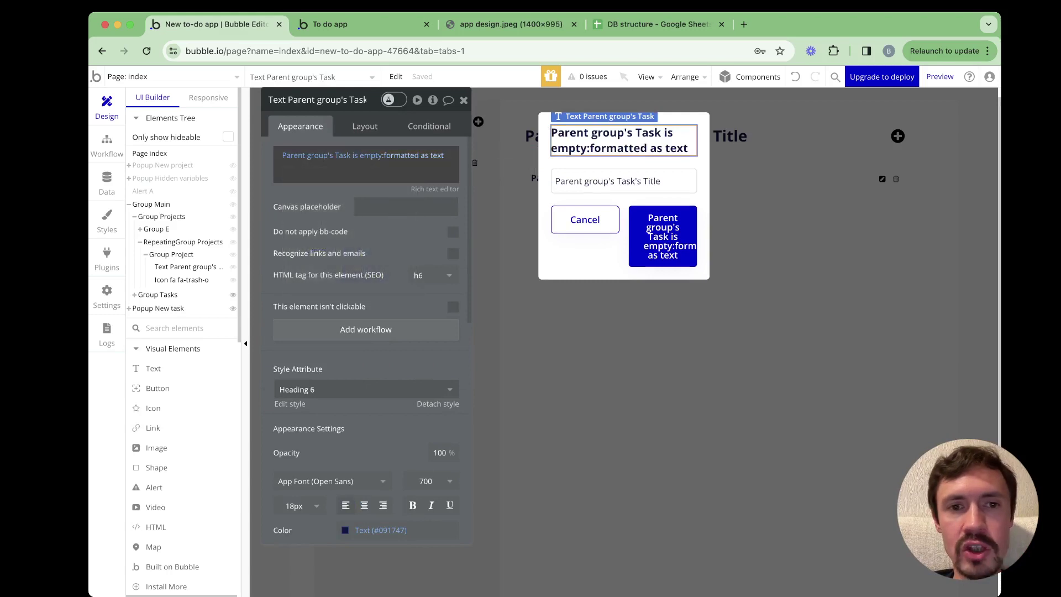
mouse_move(404, 157)
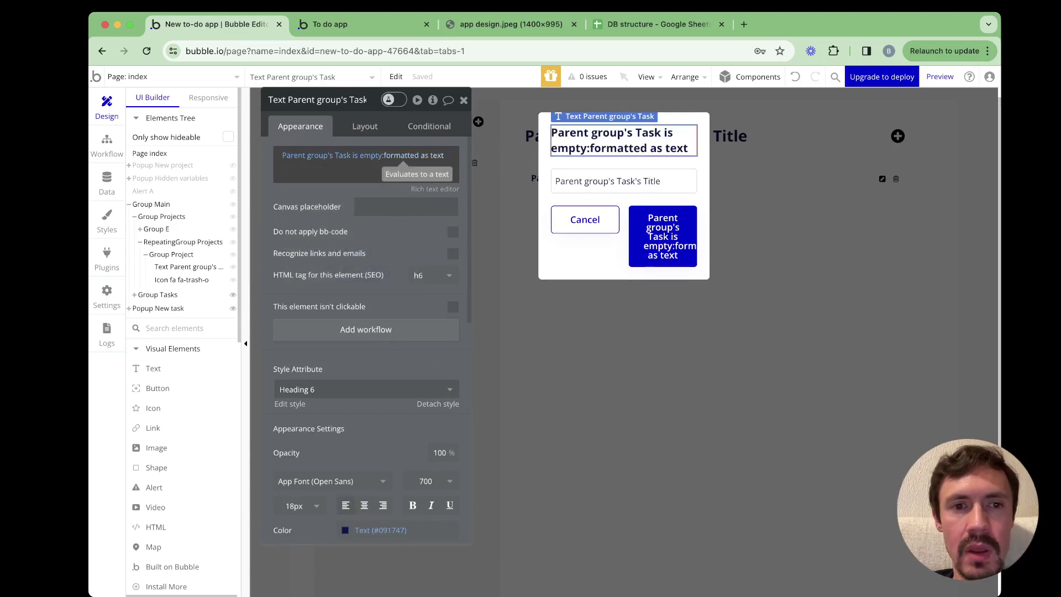
click(415, 156)
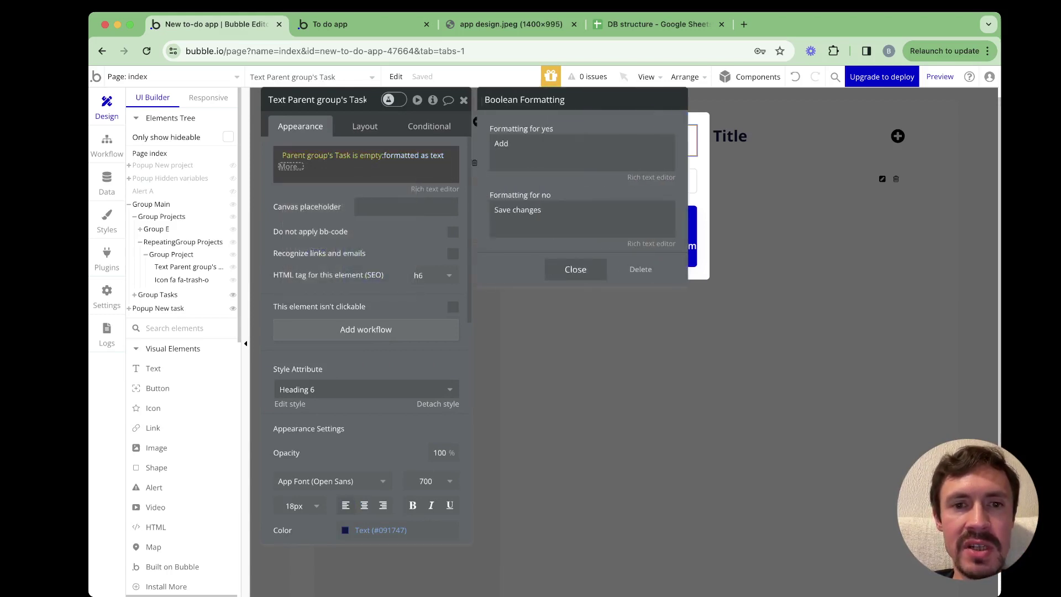
double_click(502, 143)
key(super+v)
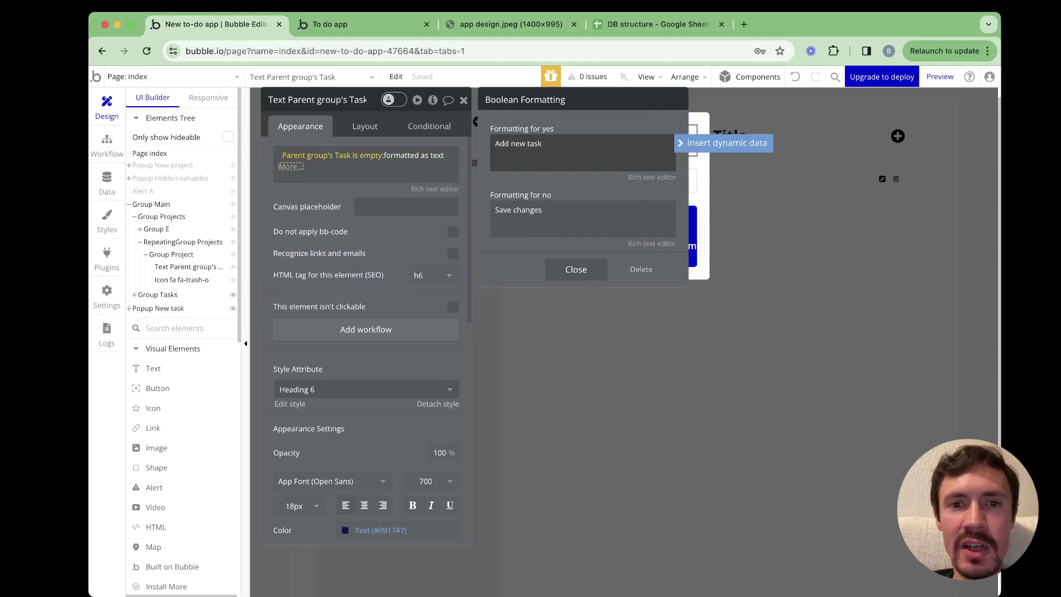
double_click(503, 210)
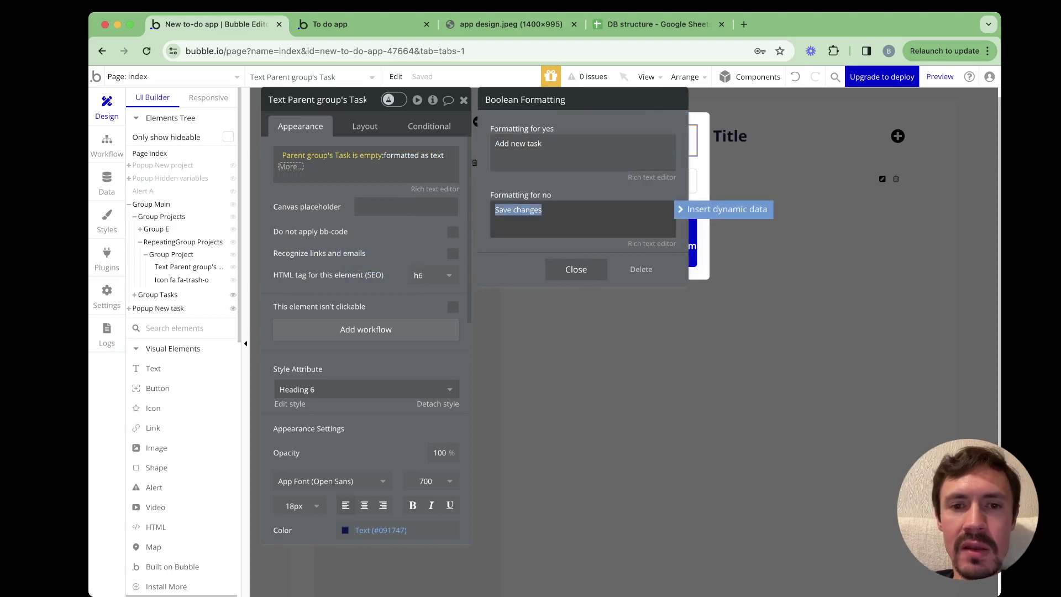
text(Edit tasks)
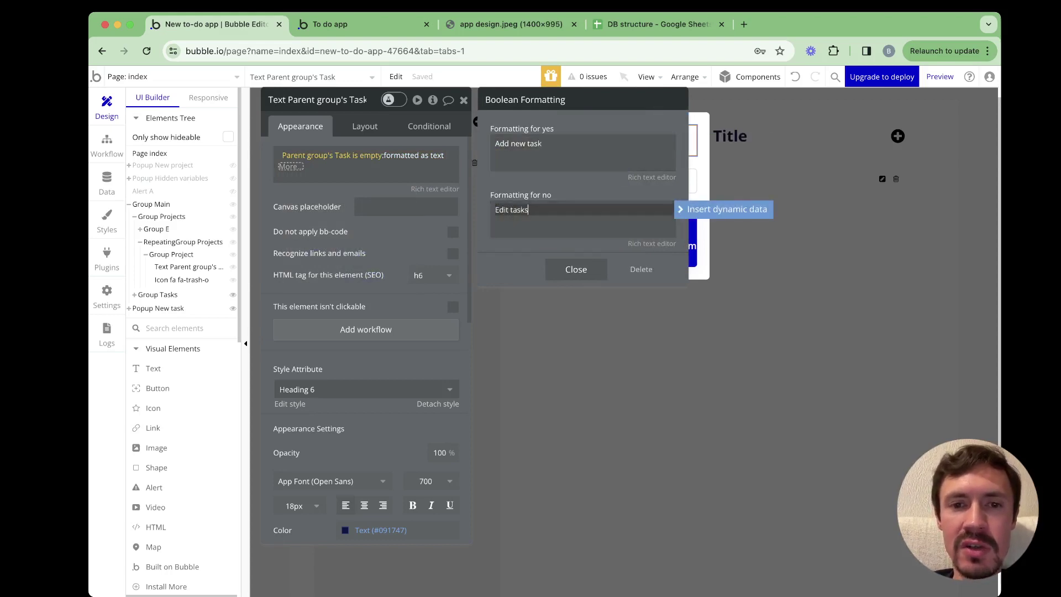
click(576, 269)
click(291, 167)
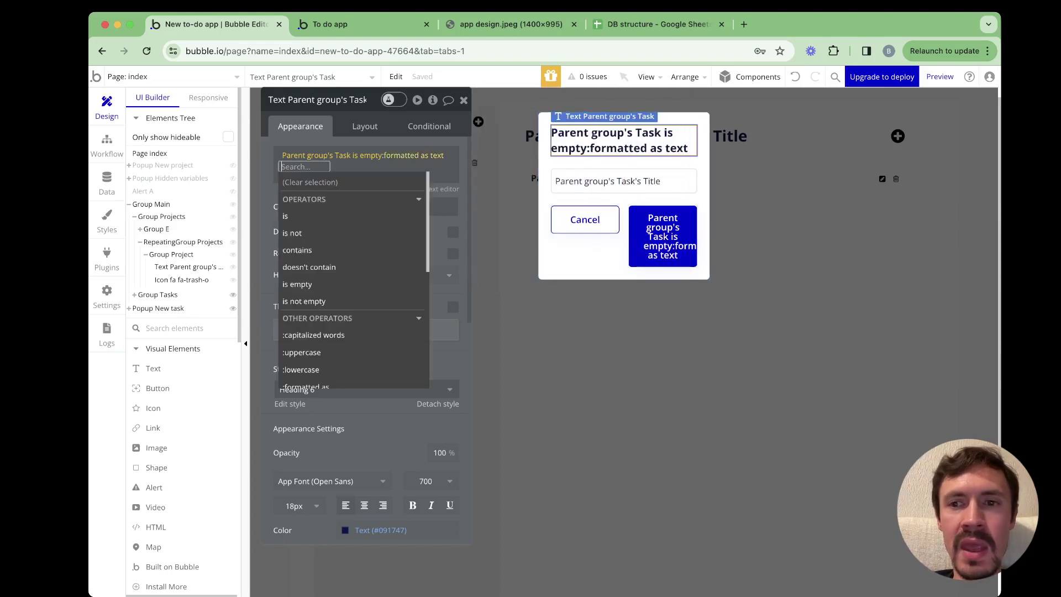
click(619, 343)
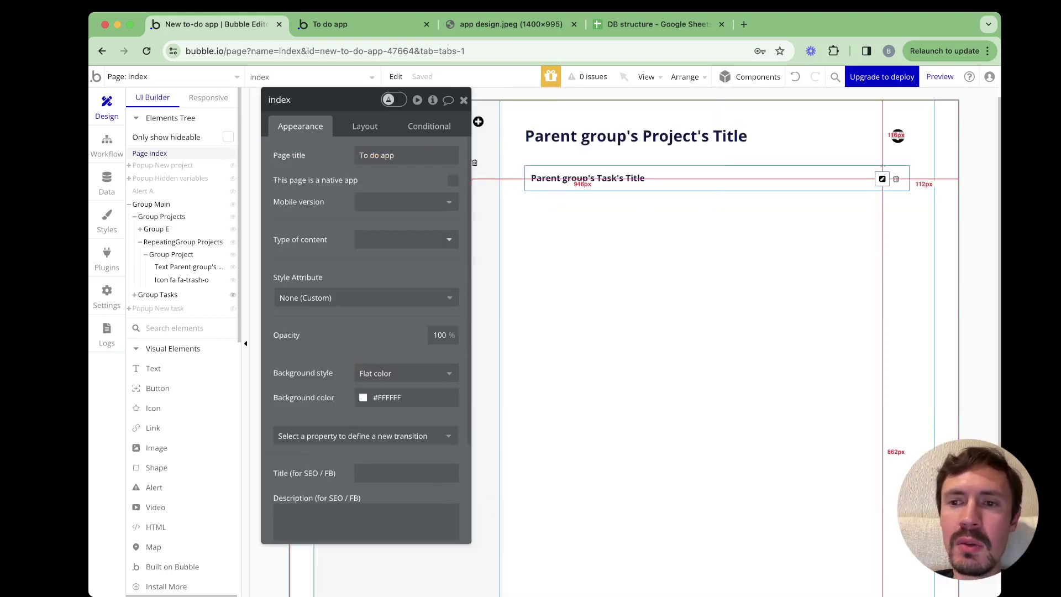
click(883, 178)
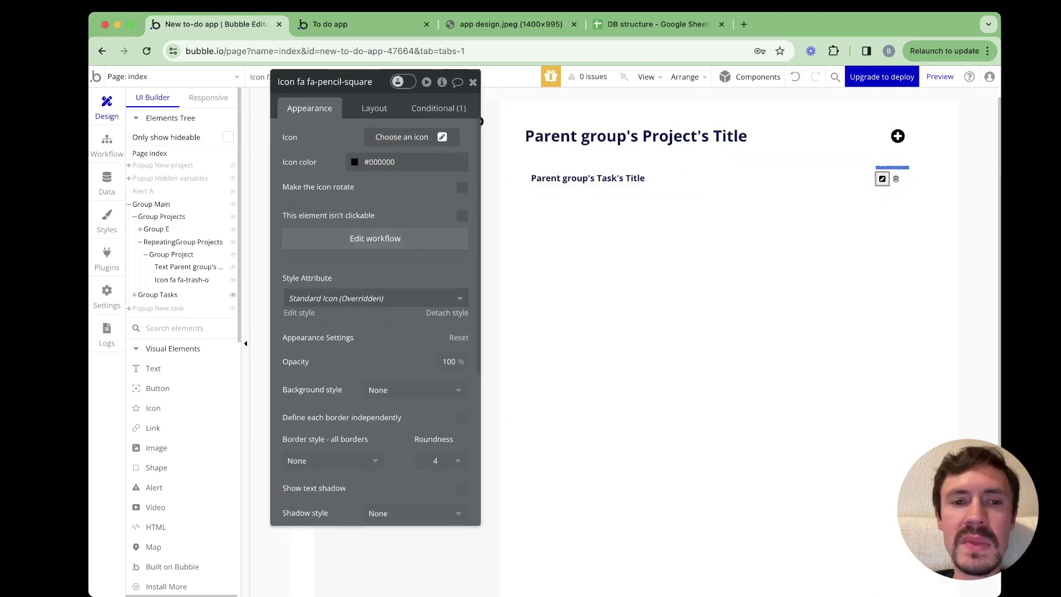
Start the pencil icon's workflow with a Reset Popup New task action
click(375, 238)
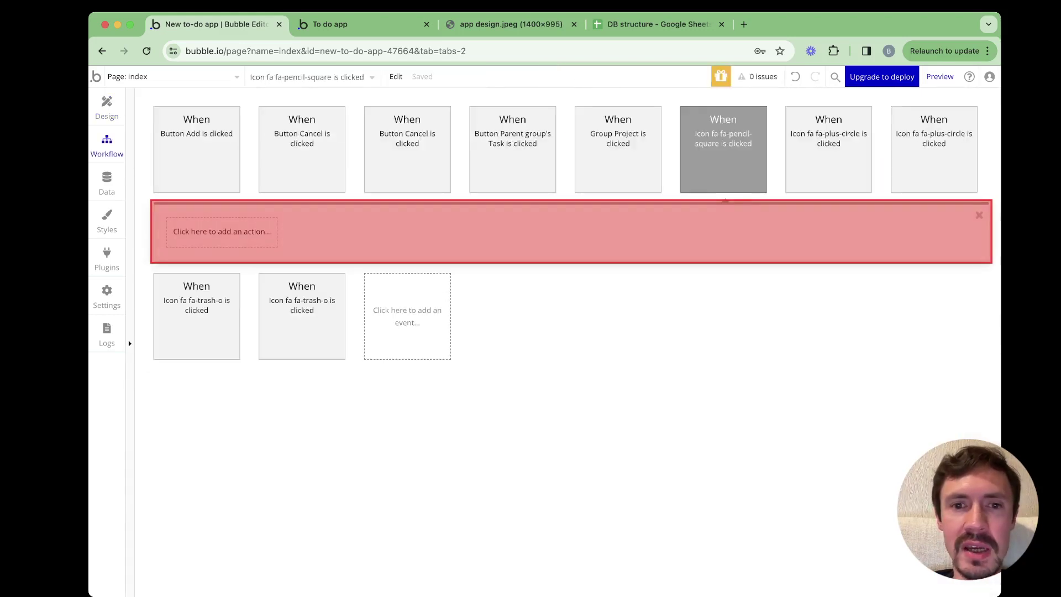
click(221, 232)
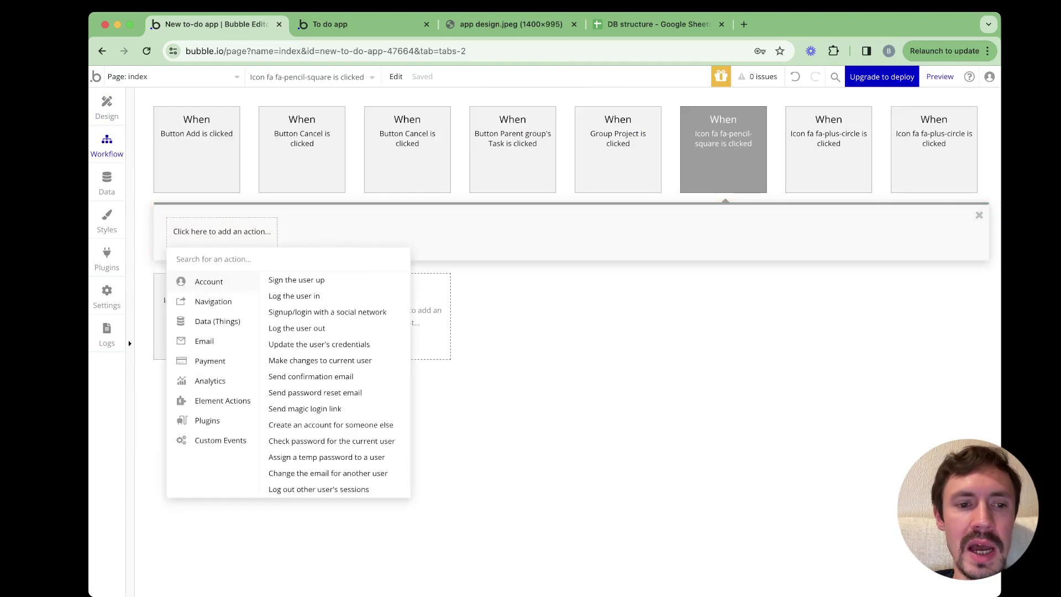
mouse_move(222, 401)
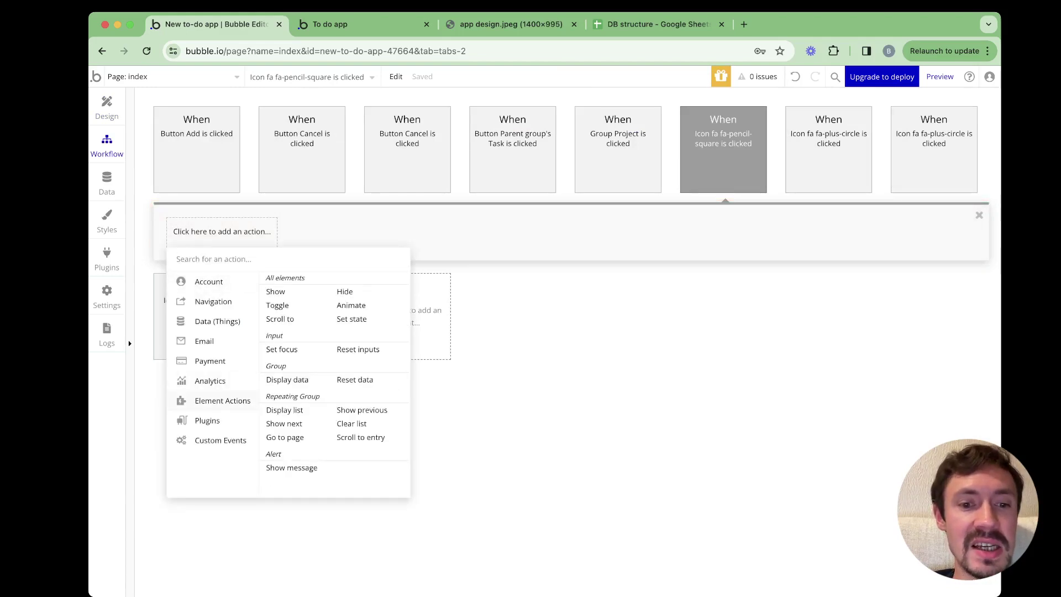
click(355, 380)
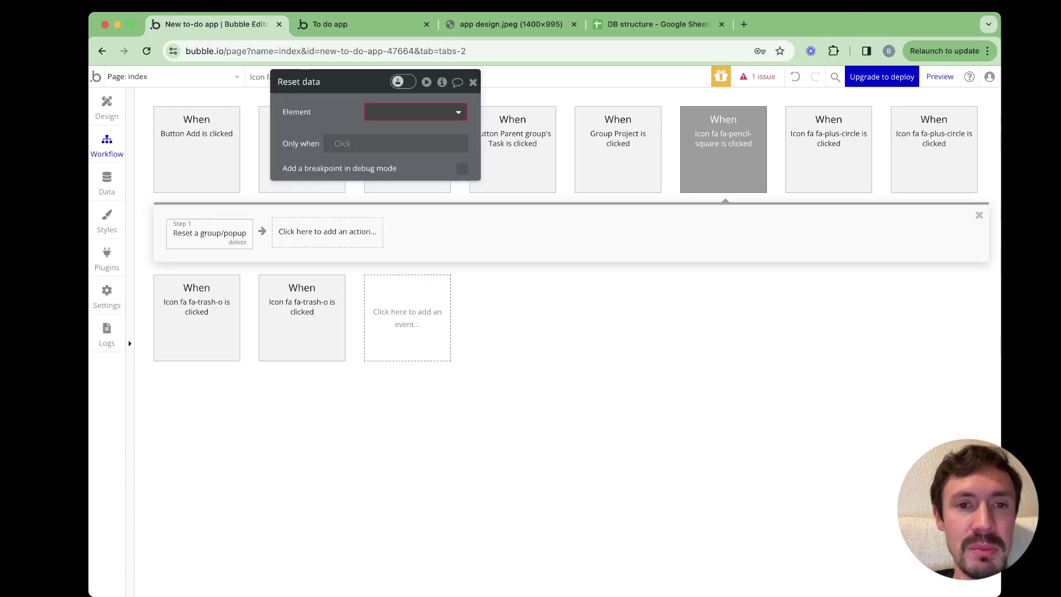
click(397, 169)
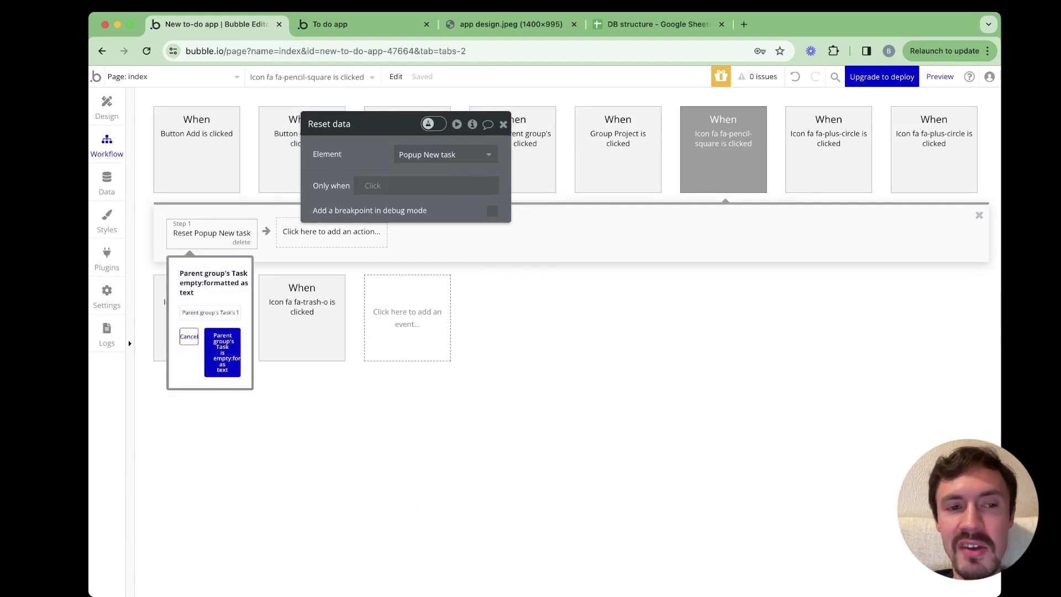
Add a Display data action showing Parent group's Task in Popup New task
click(332, 231)
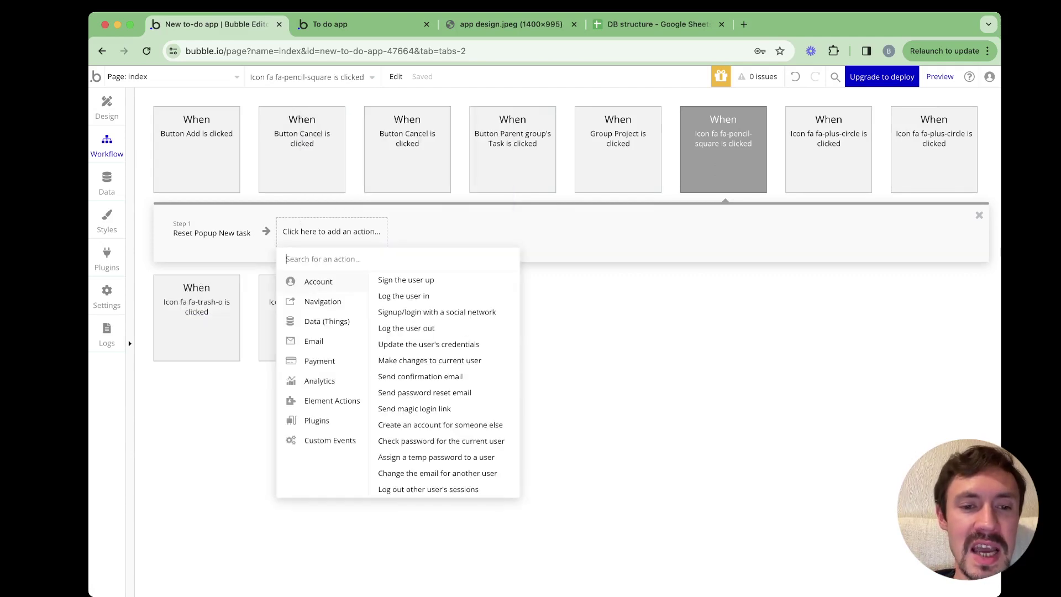
click(396, 380)
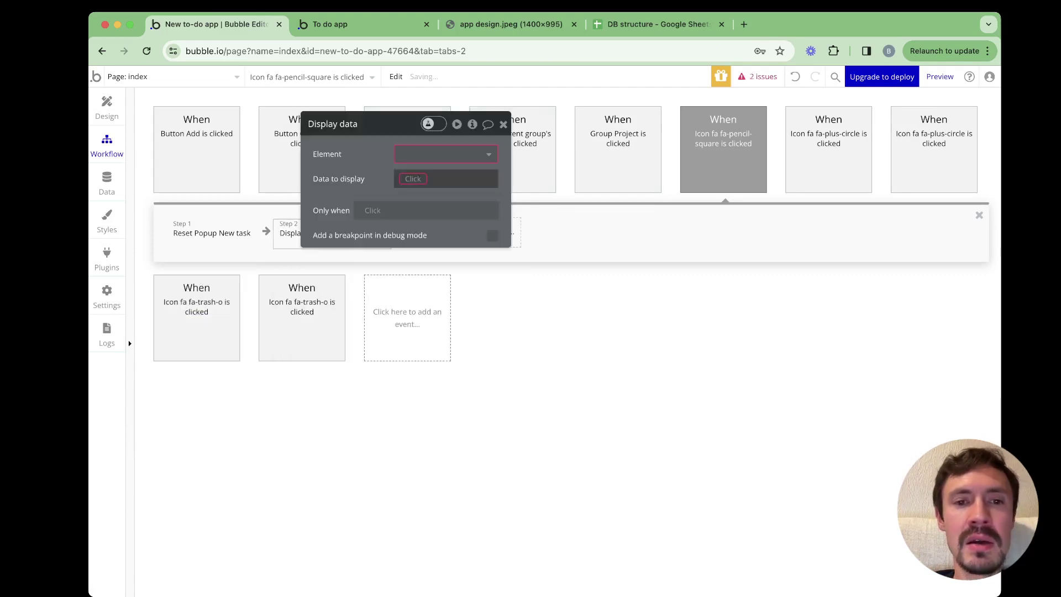
click(446, 154)
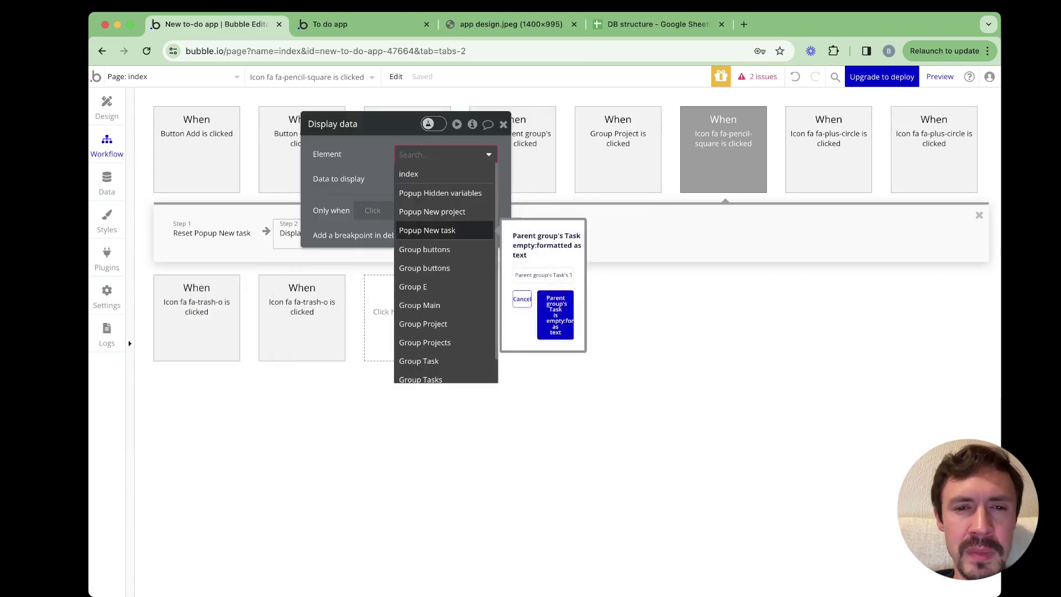
click(428, 230)
click(426, 179)
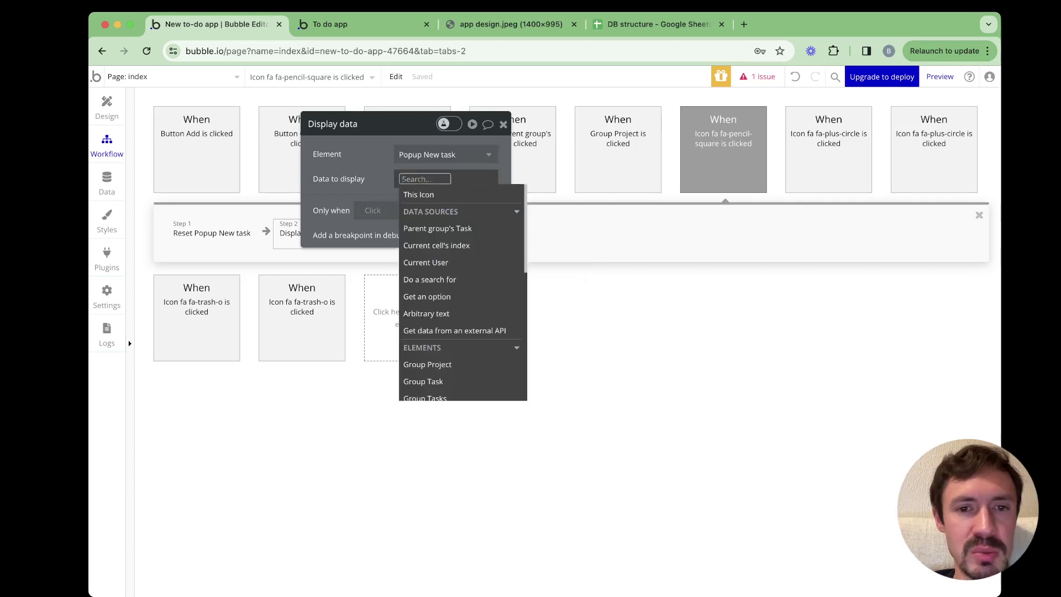
click(437, 228)
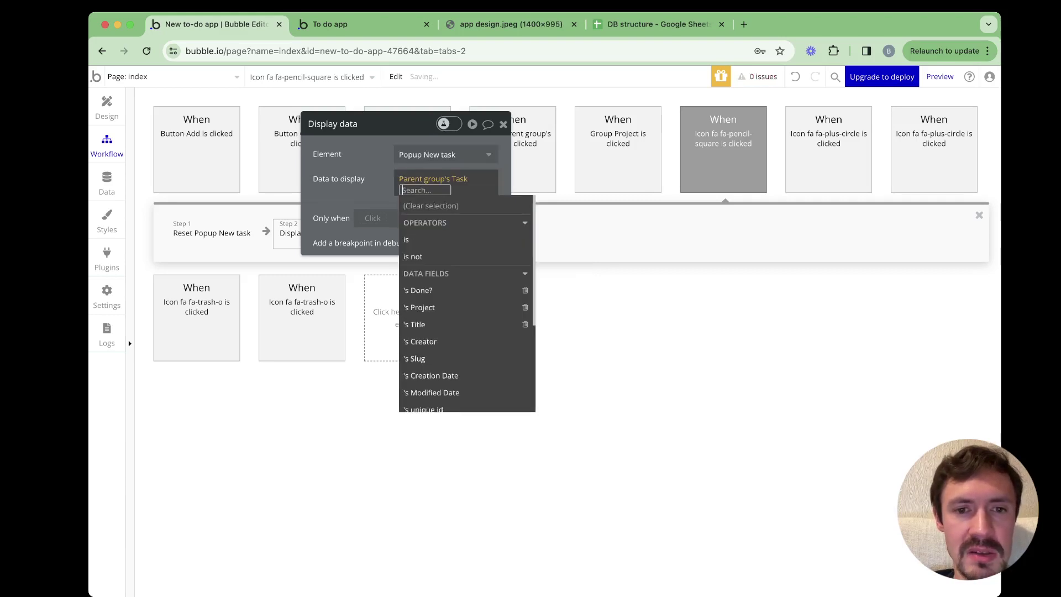
key(Escape)
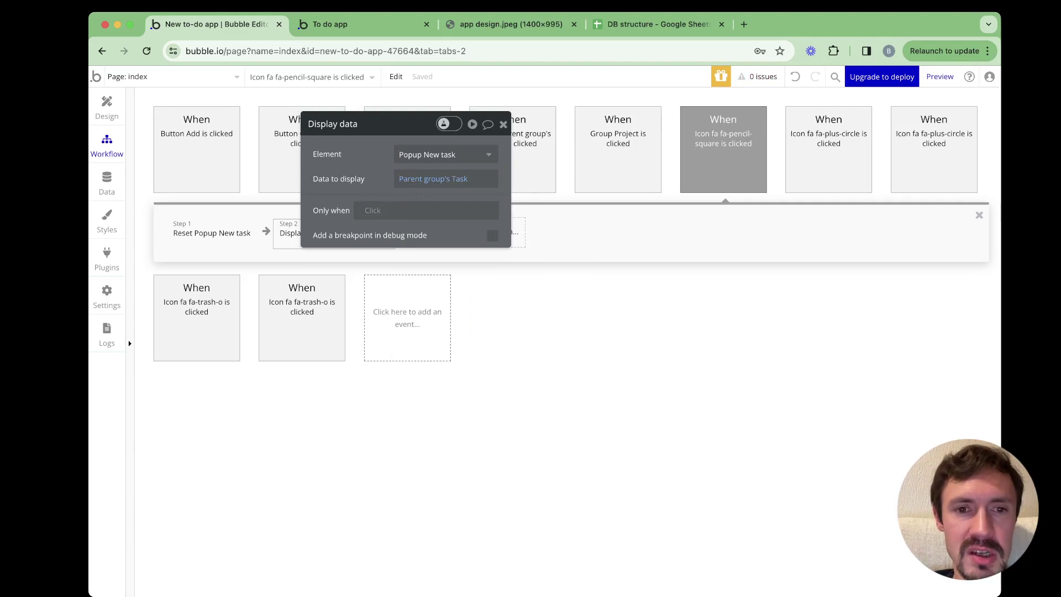
Add a Show Popup New task action, then switch to the live preview
click(458, 231)
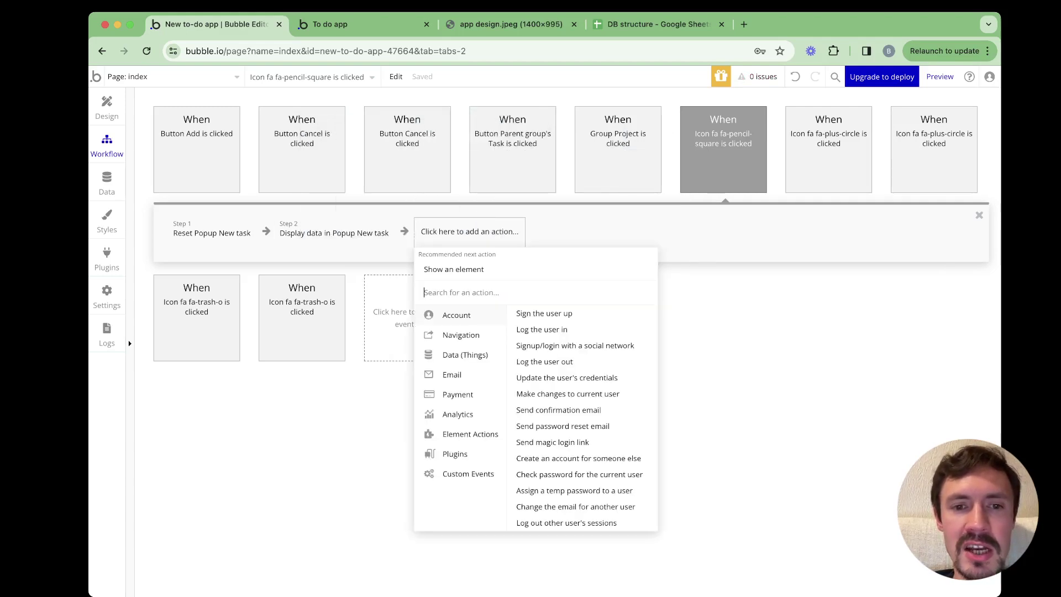
click(454, 269)
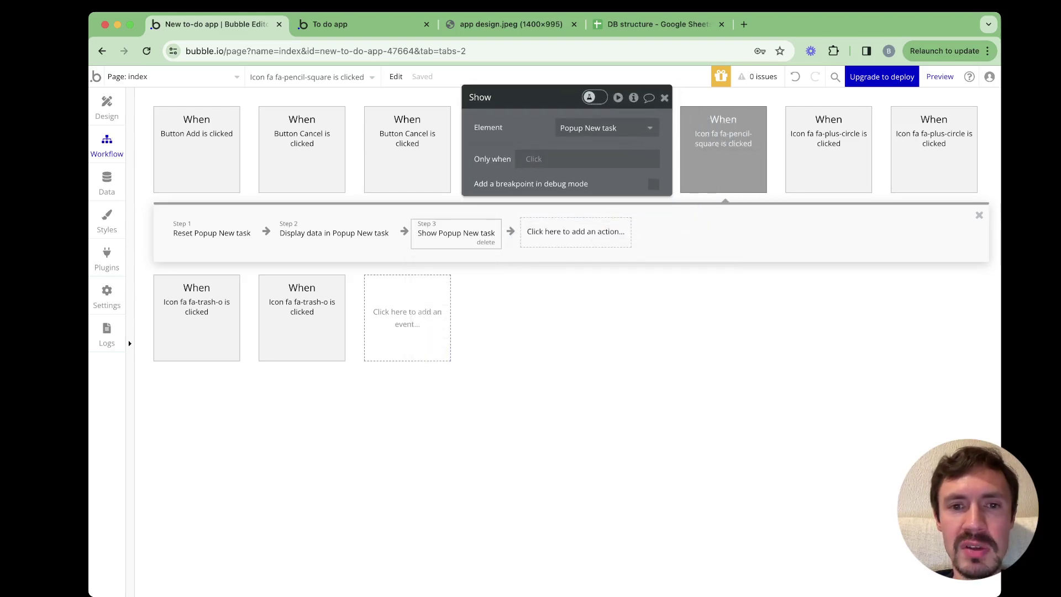
key(super+2)
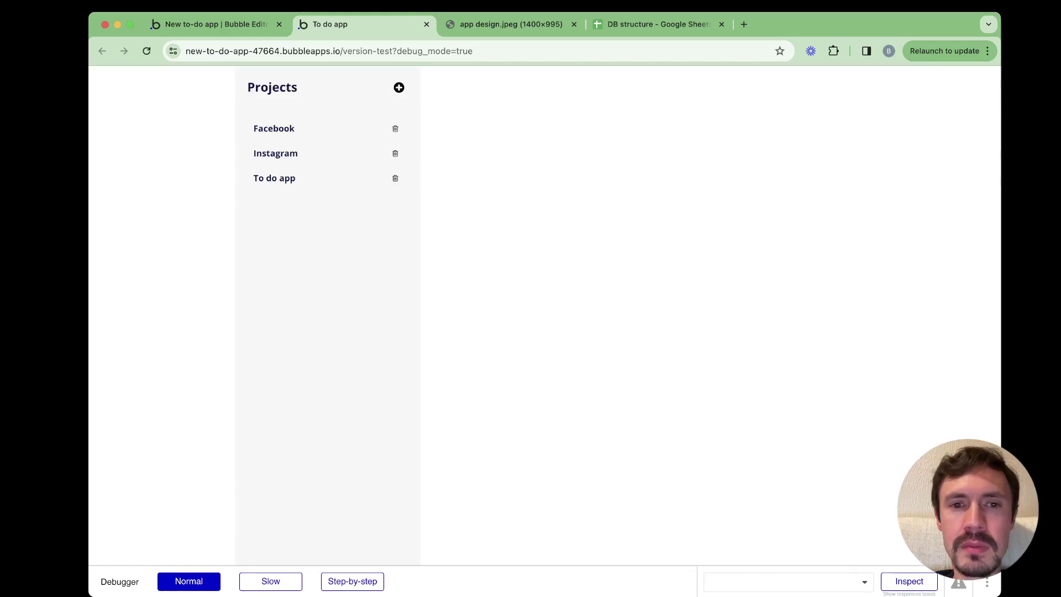
In the preview's To do app, edit the Build app task name via its pencil icon
click(274, 178)
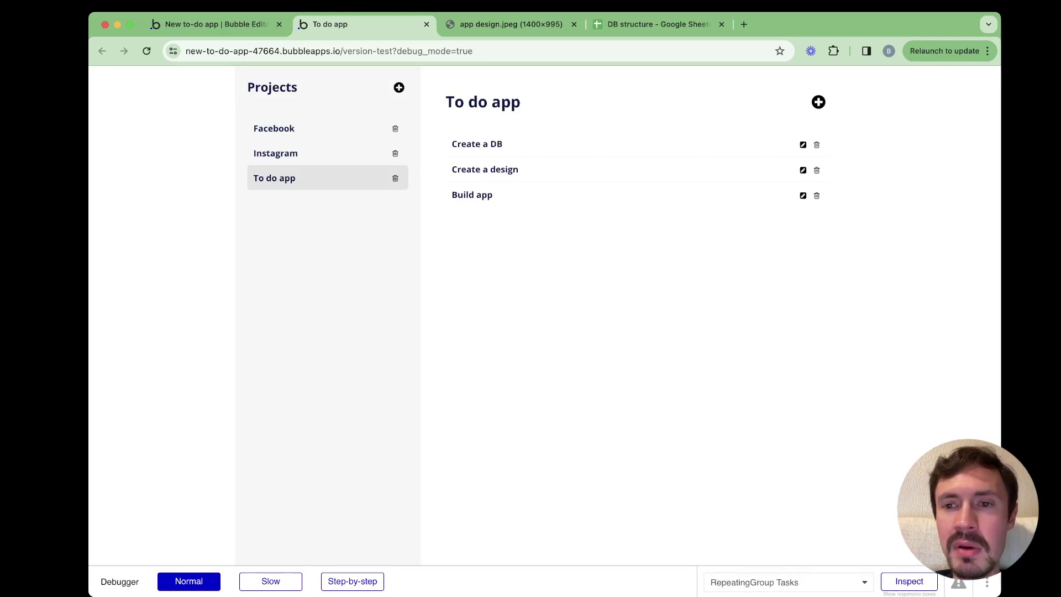
click(803, 196)
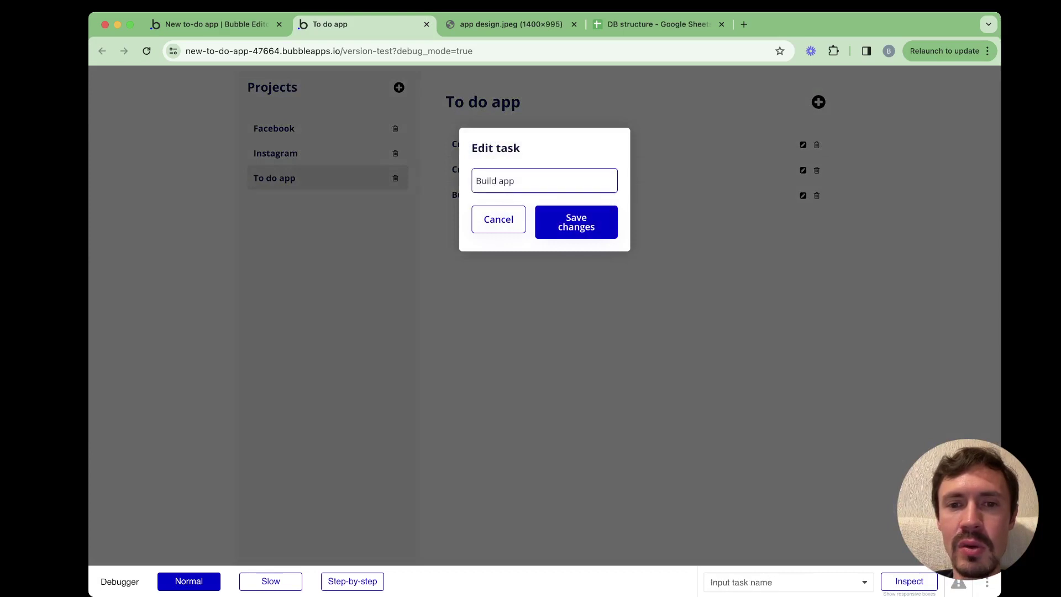
click(545, 180)
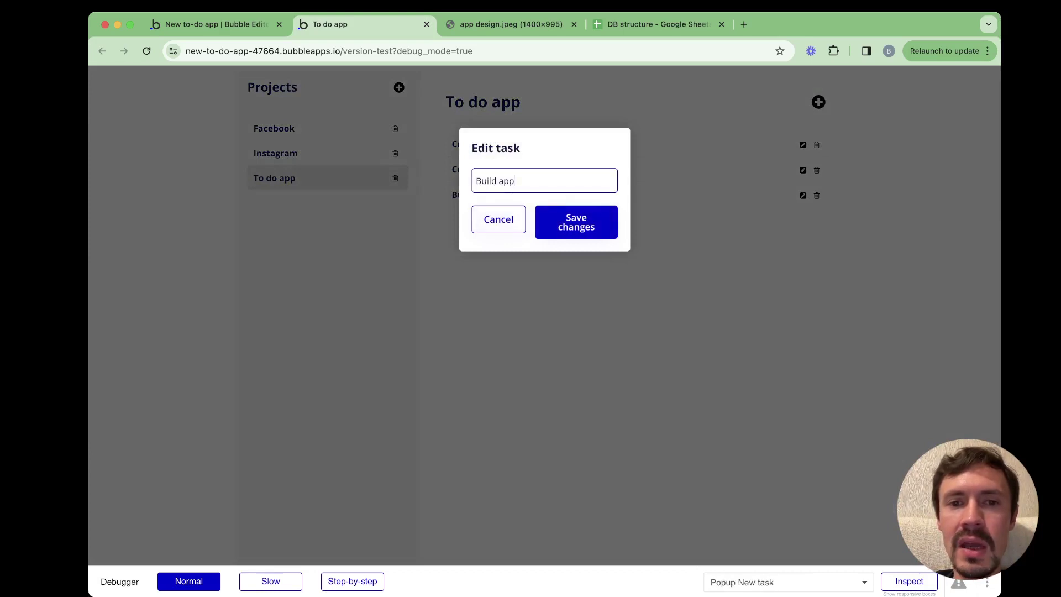
drag(478, 147, 507, 148)
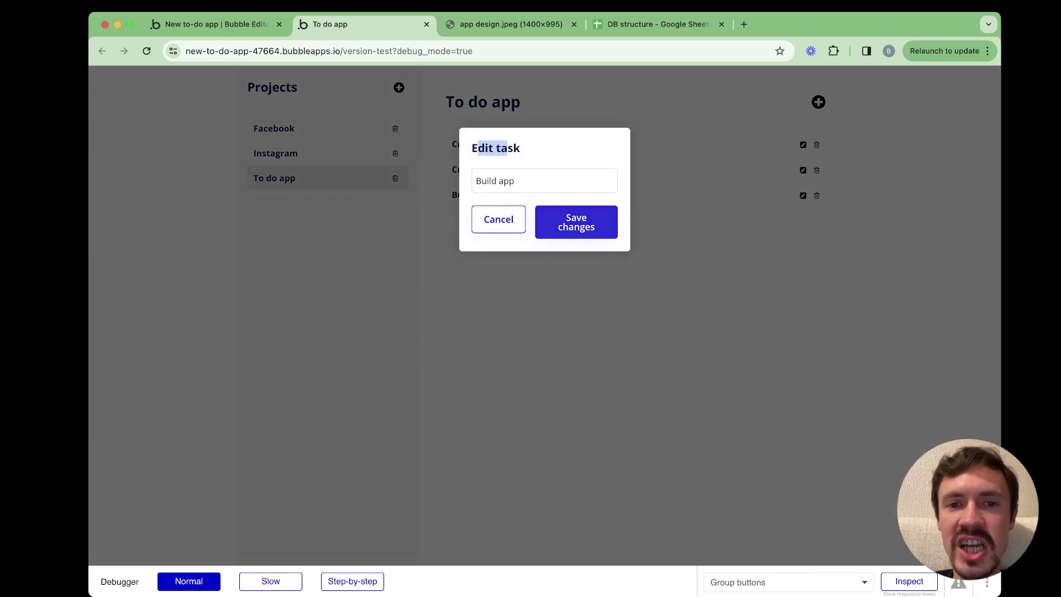
click(545, 181)
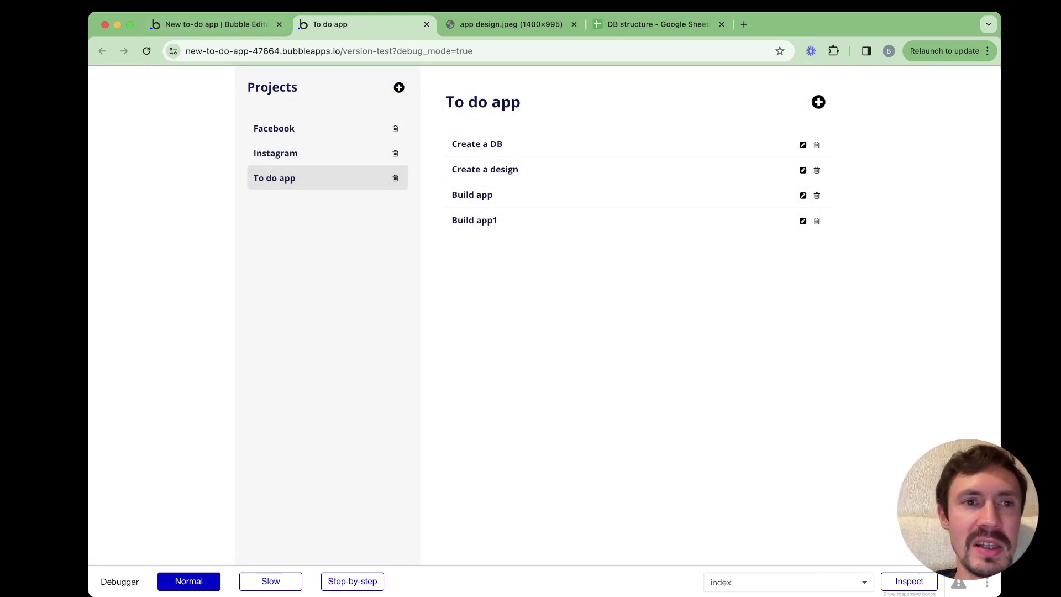
click(210, 25)
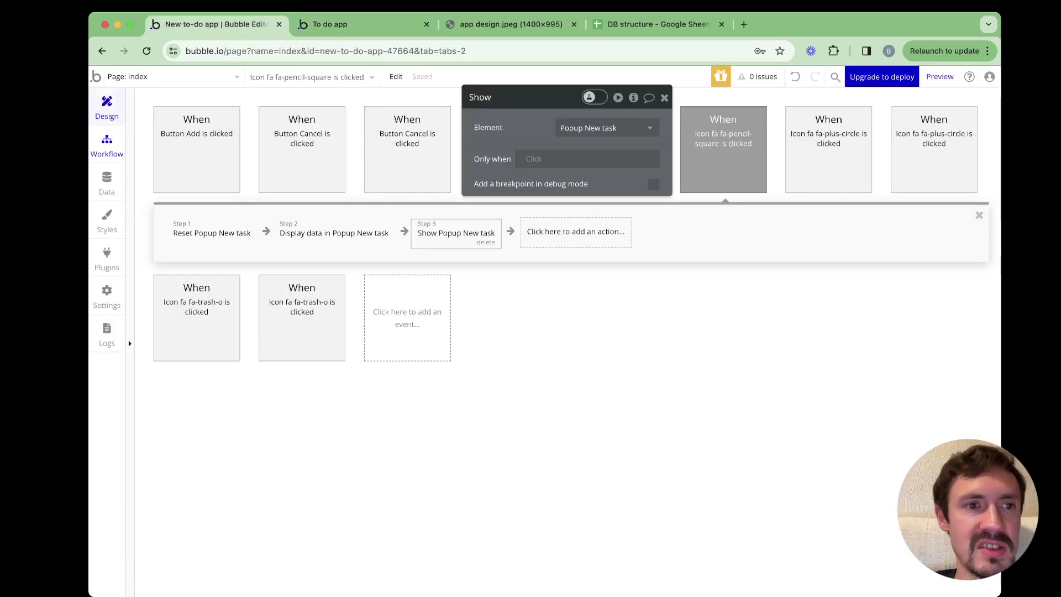
Shorten the popup button's 'no' label from Save changes to Save
click(107, 107)
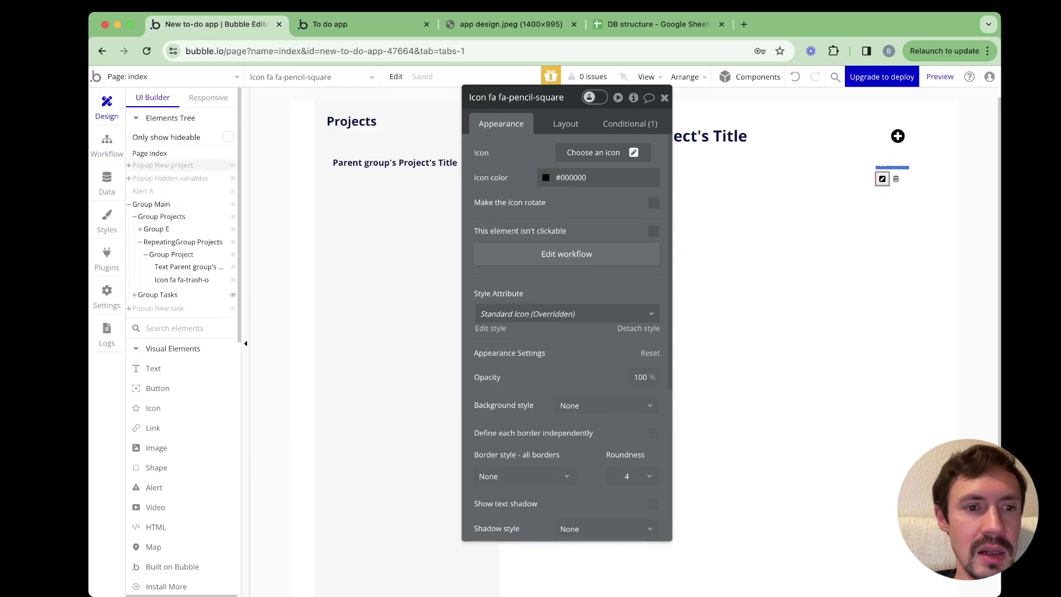
click(160, 307)
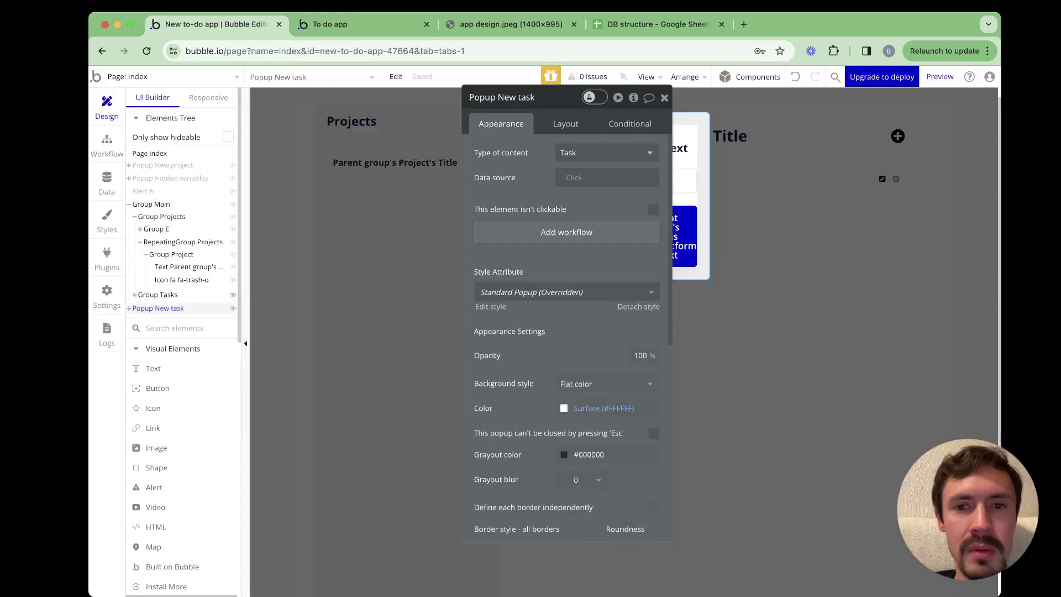
click(662, 237)
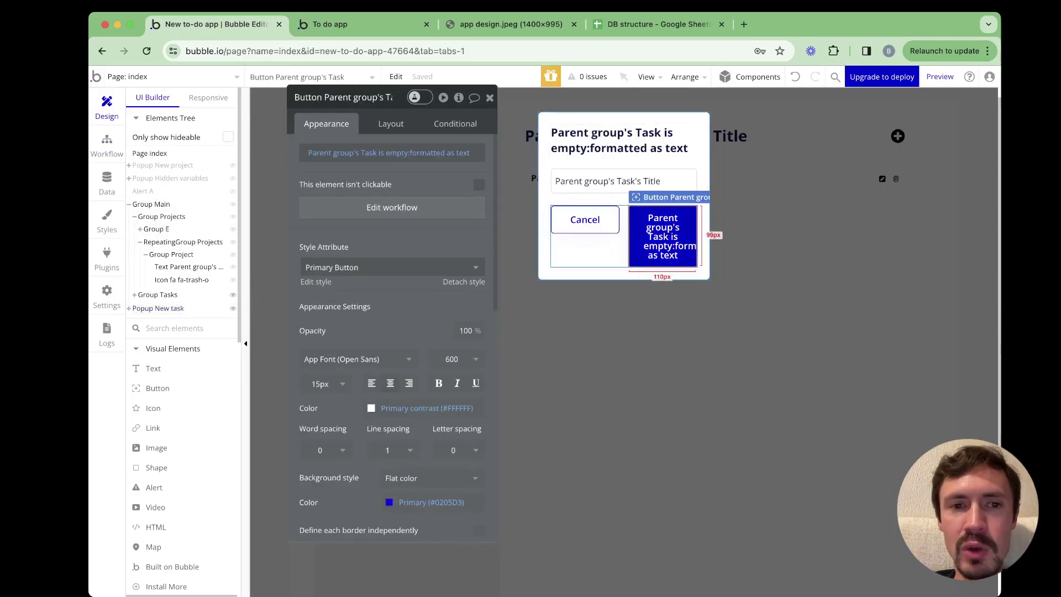
click(447, 152)
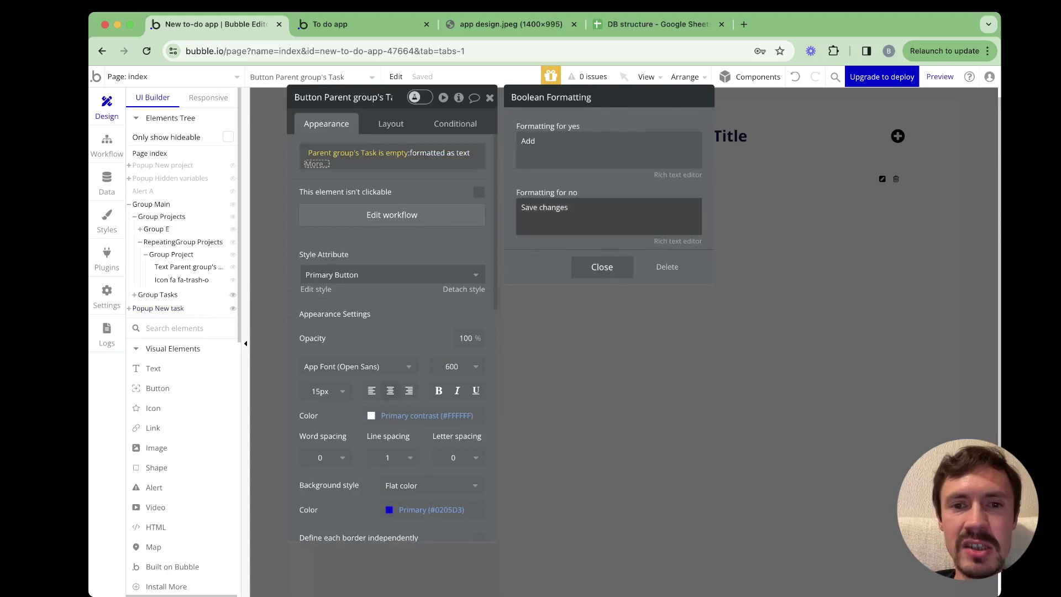
triple_click(544, 208)
click(569, 207)
key(BackSpace)
key(BackSpace)
key(BackSpace)
key(BackSpace)
key(BackSpace)
key(BackSpace)
key(BackSpace)
key(BackSpace)
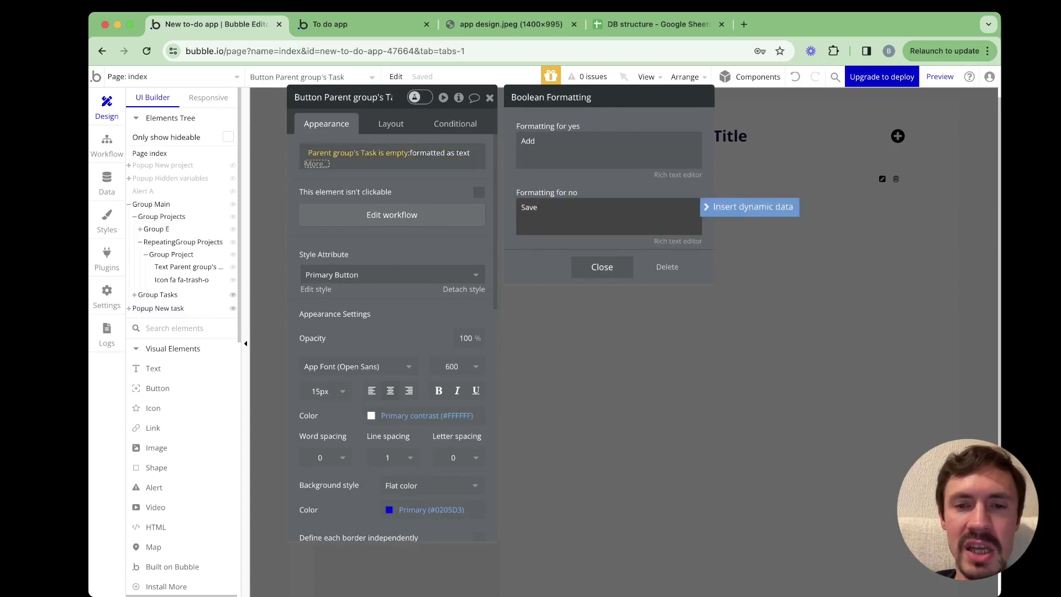
click(602, 267)
click(490, 97)
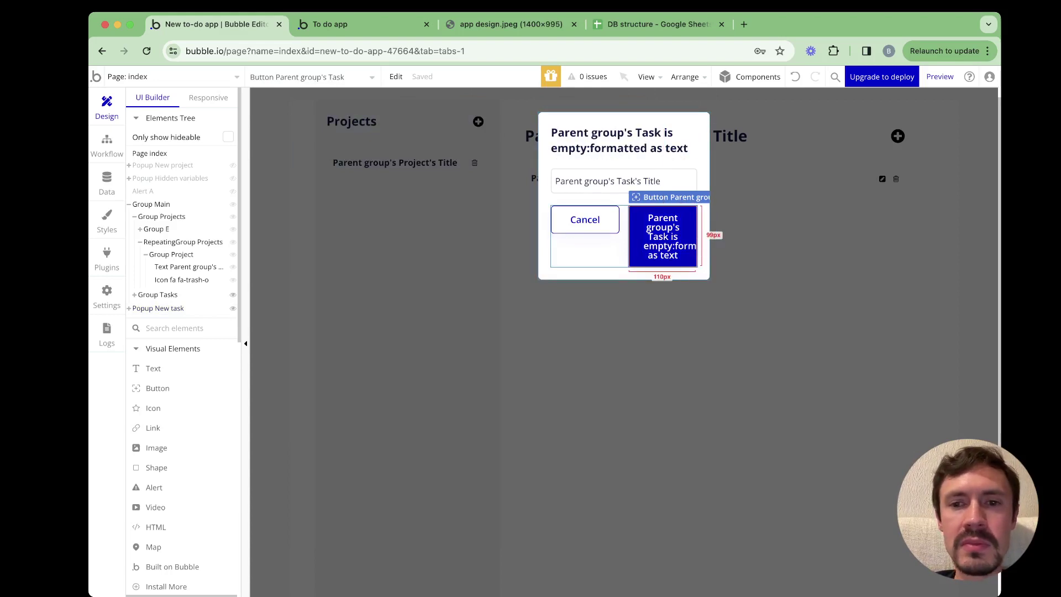
double_click(663, 237)
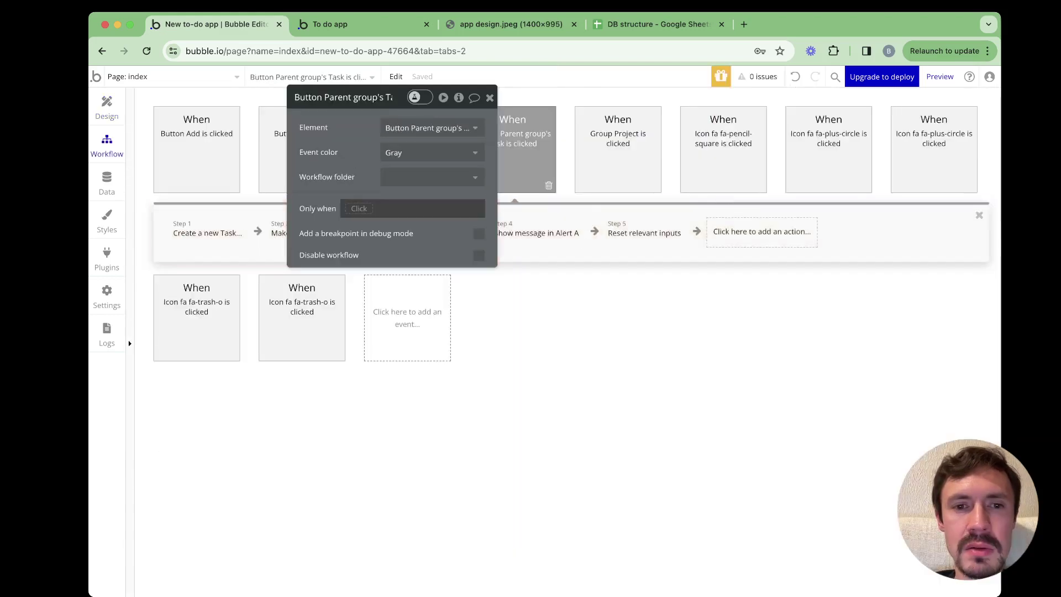
Make the button's click workflow run only when Parent group's Task is empty
click(392, 207)
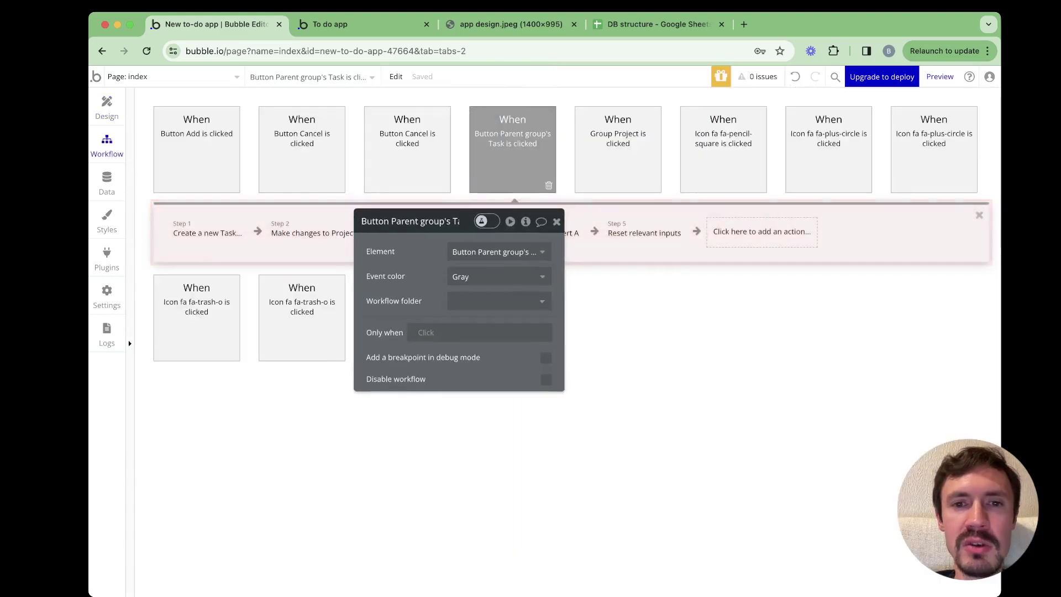
click(207, 233)
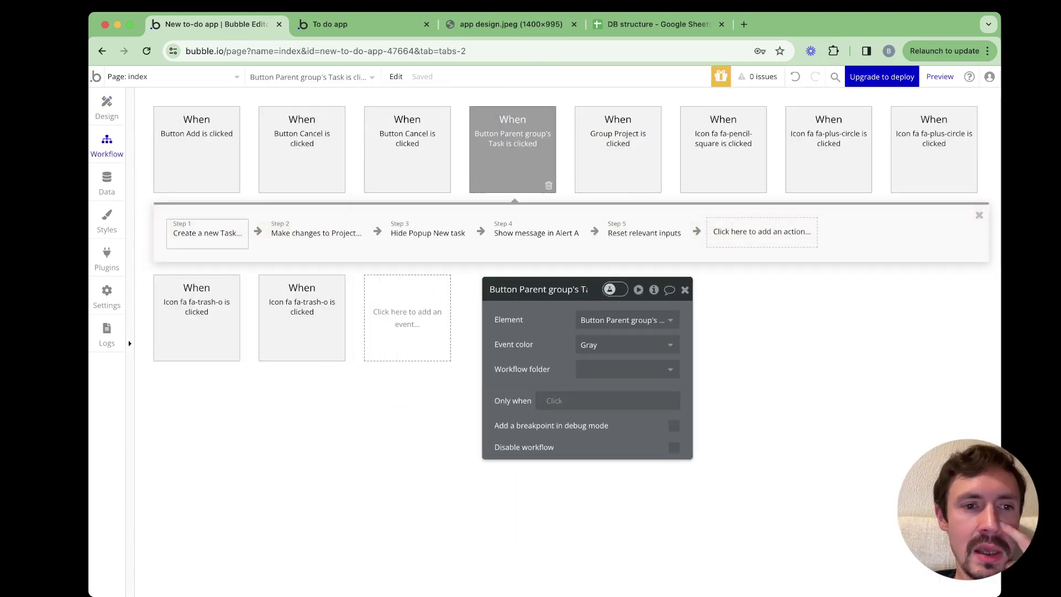
click(316, 233)
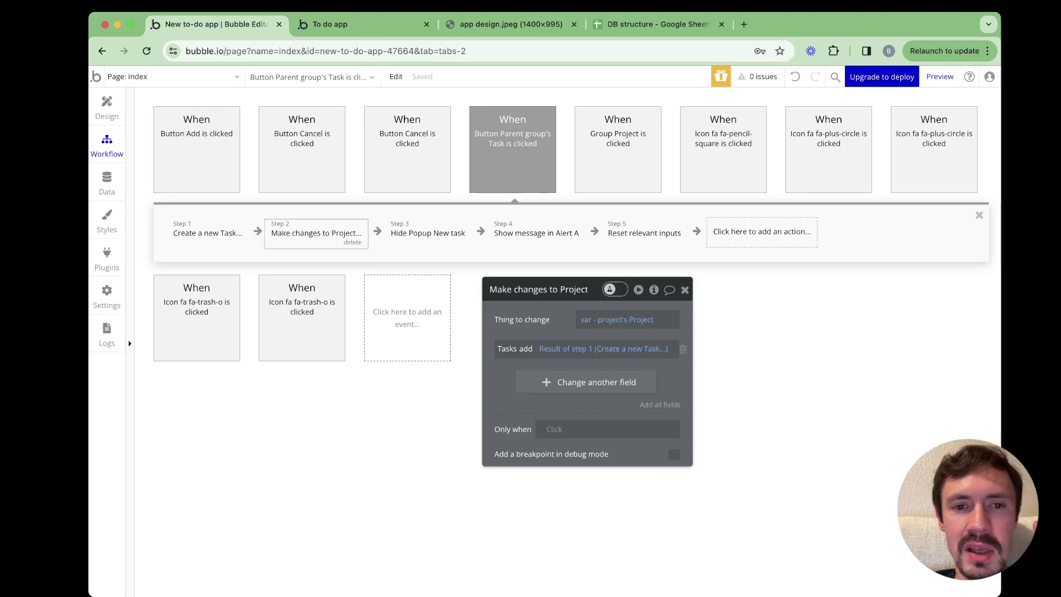
click(428, 233)
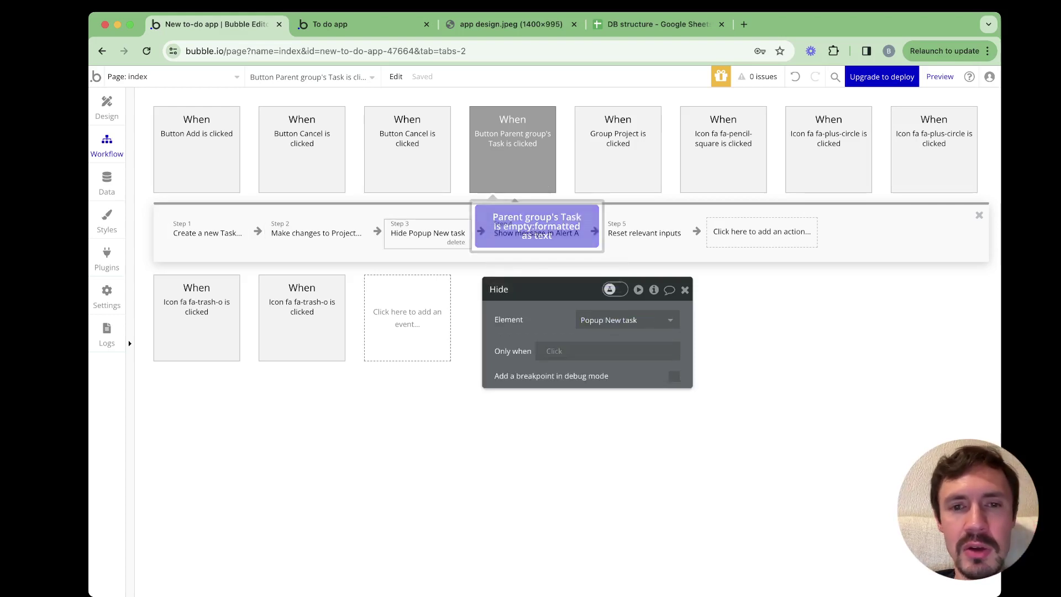
click(513, 166)
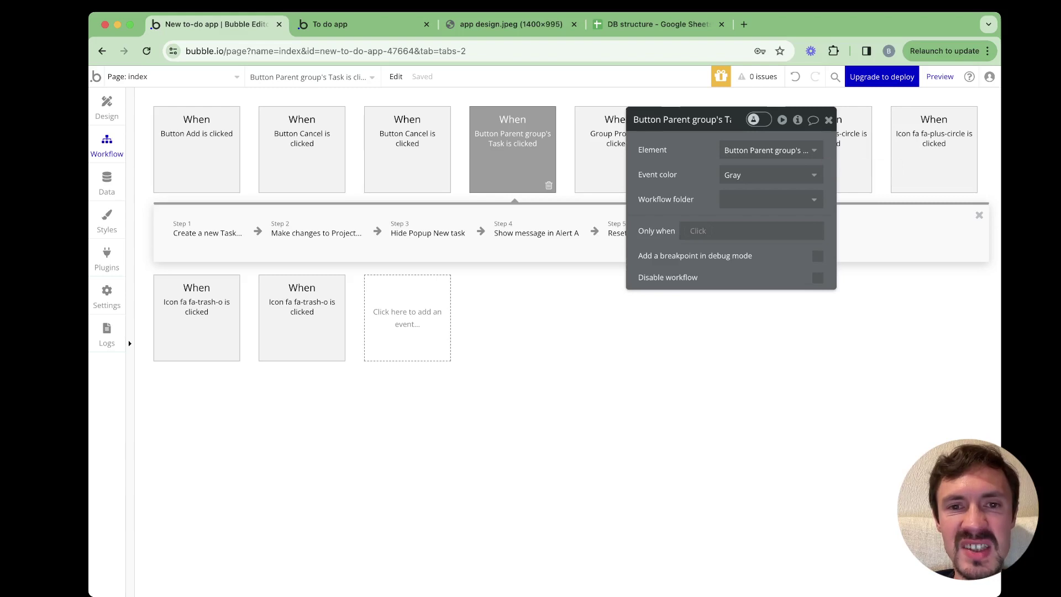
click(719, 231)
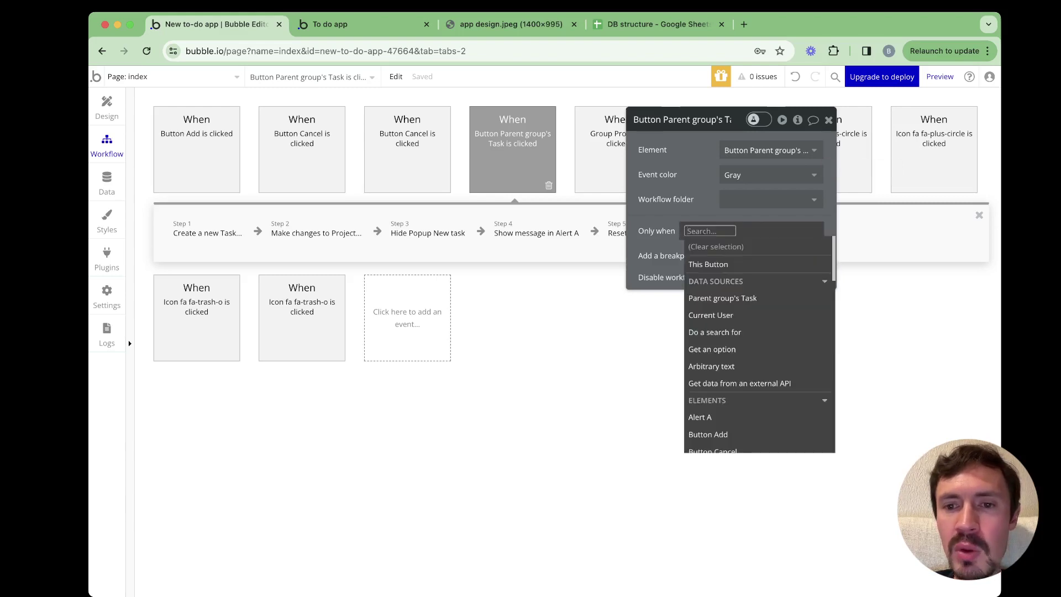
key(Down)
key(Down)
key(Return)
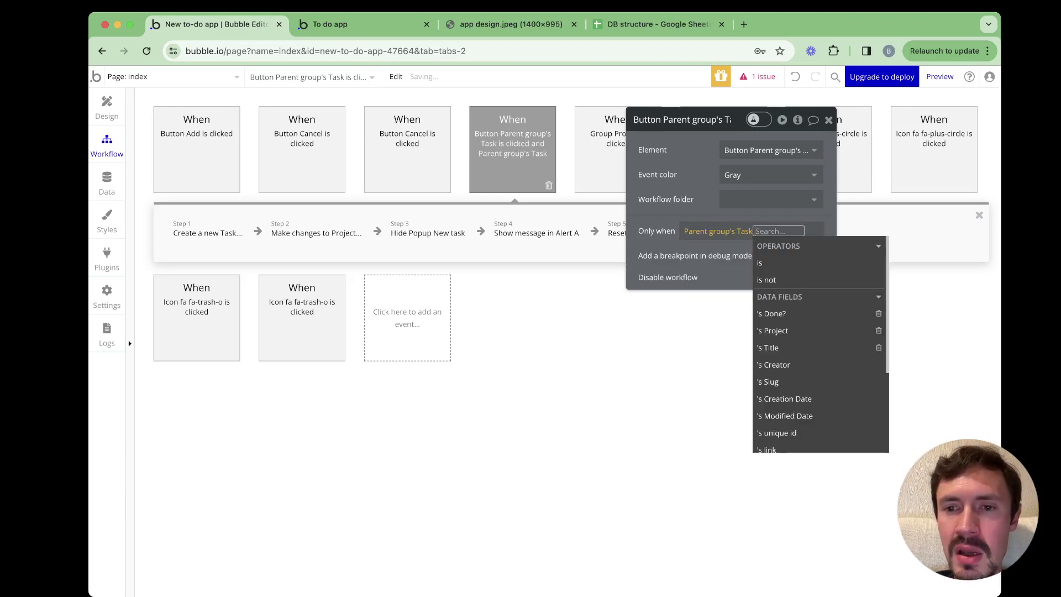
text(is)
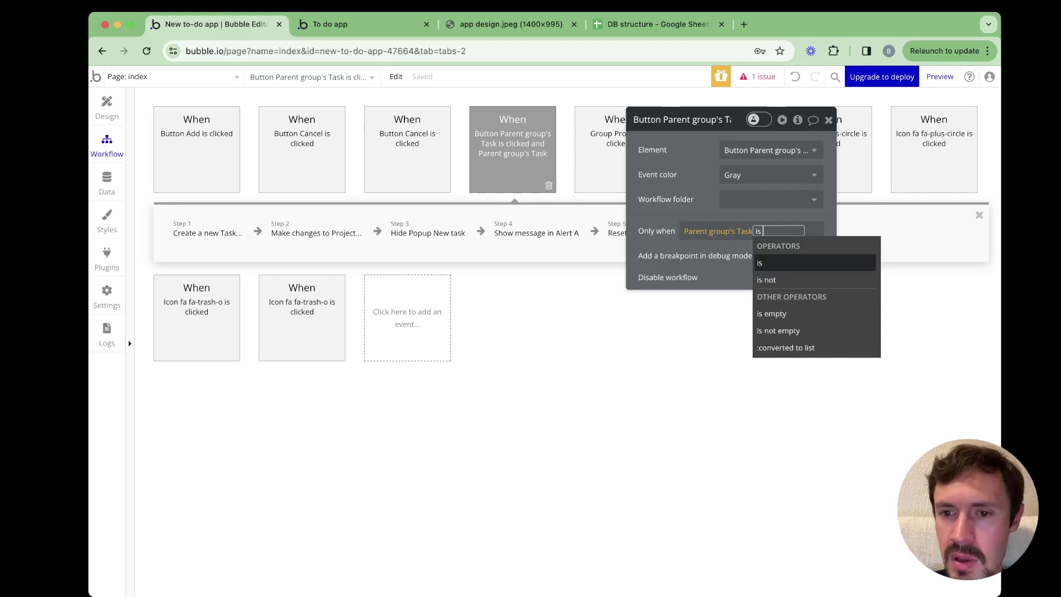
key(Down)
key(Down)
key(Return)
key(Escape)
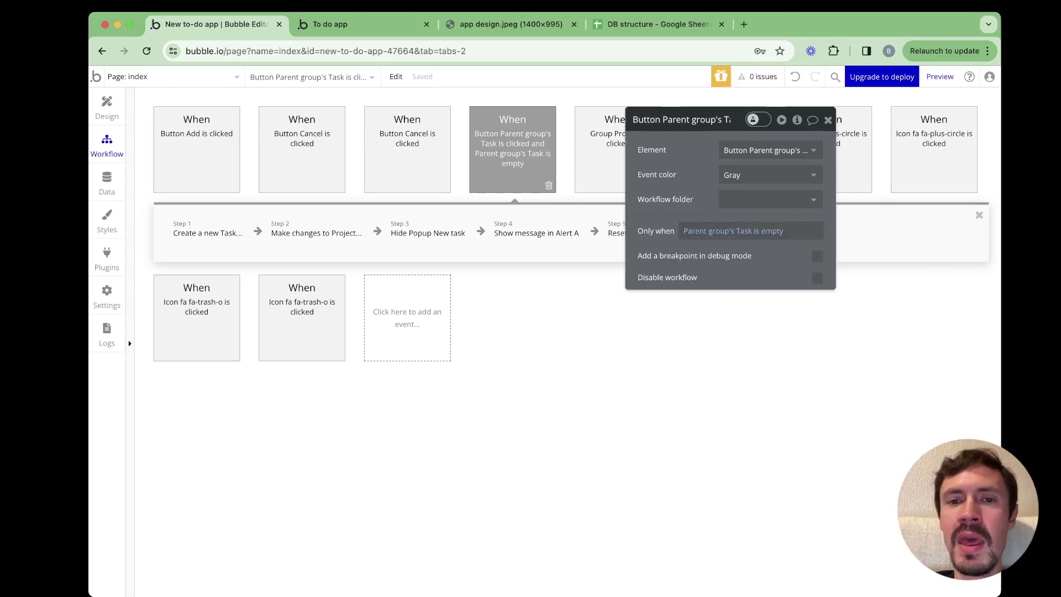
Set the click event's colour to Green
click(771, 175)
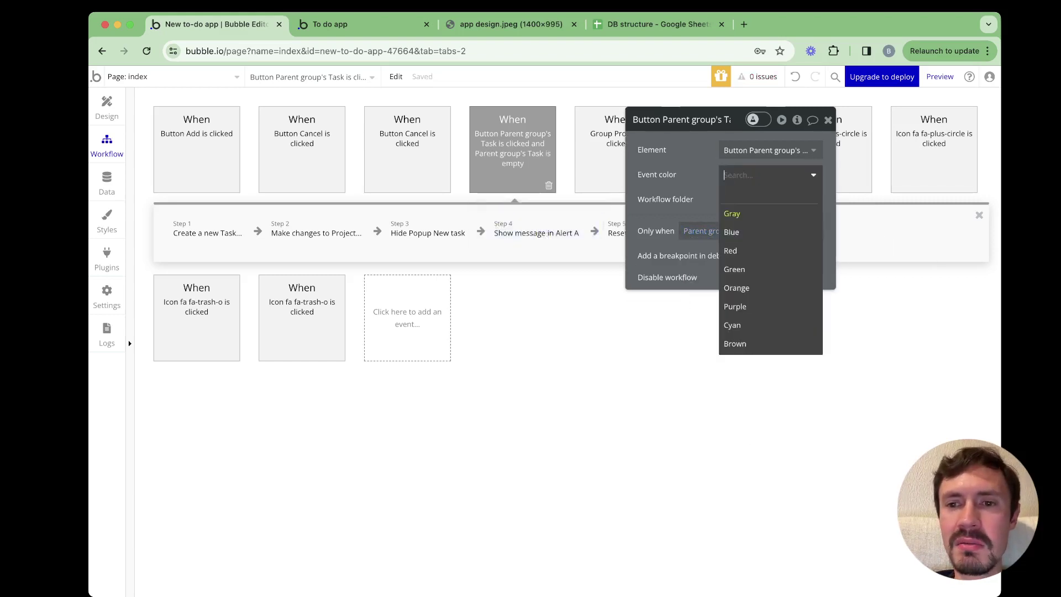
key(Down)
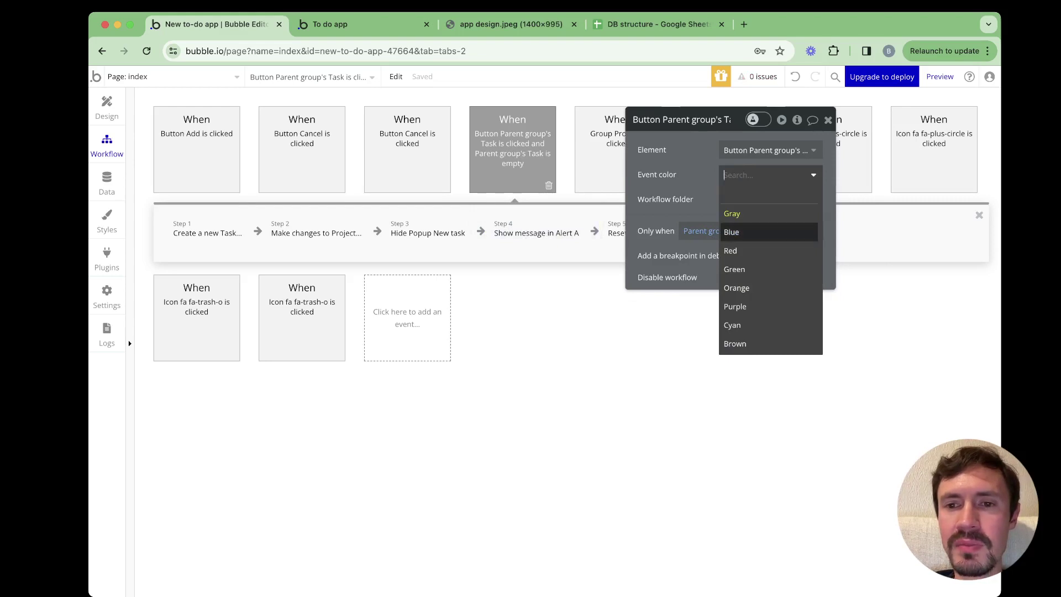
key(Down)
key(Down)
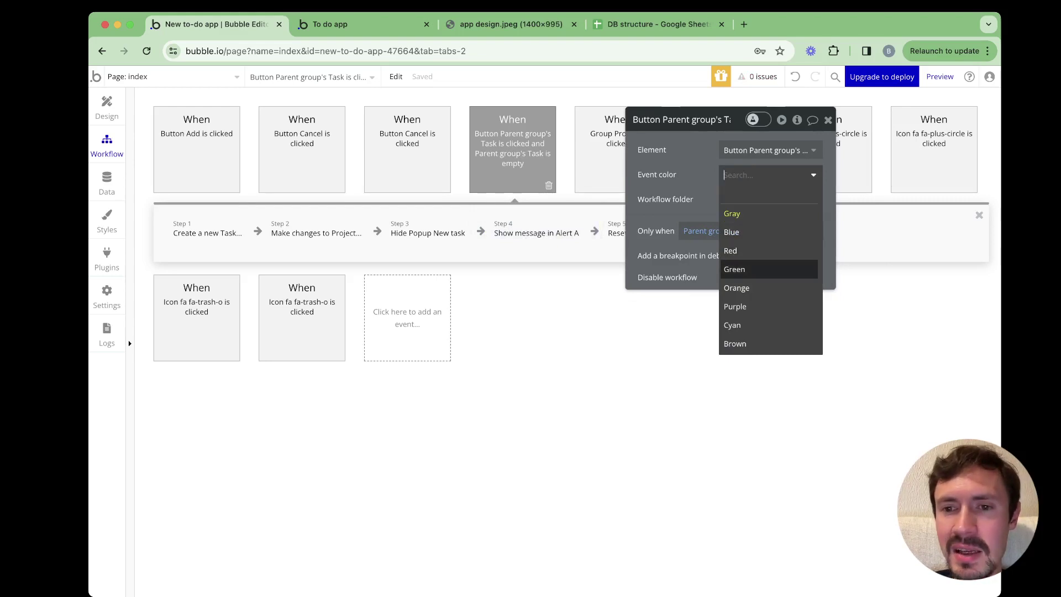
key(Up)
key(Down)
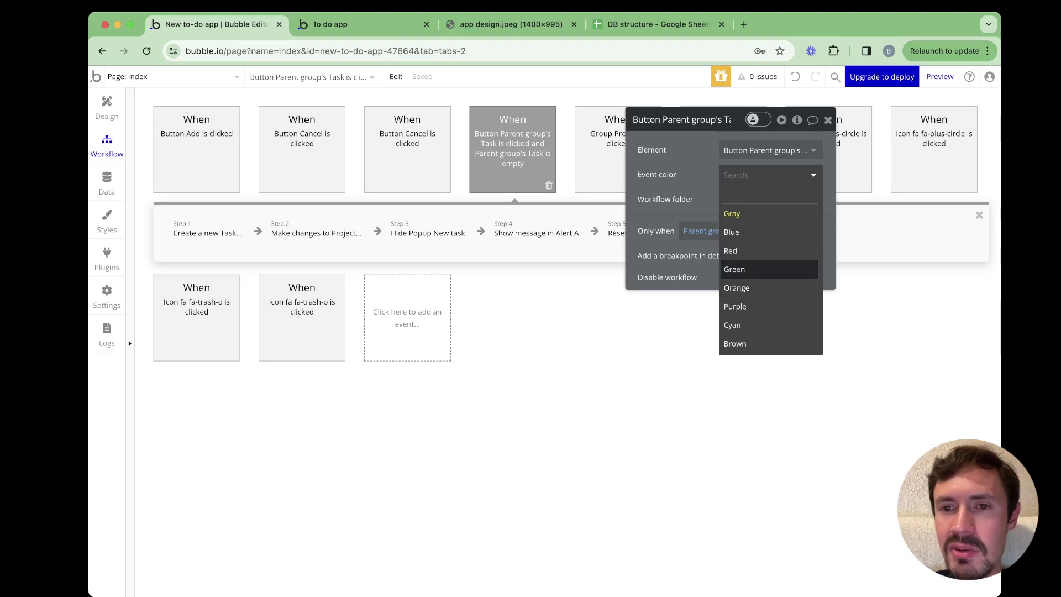
key(Return)
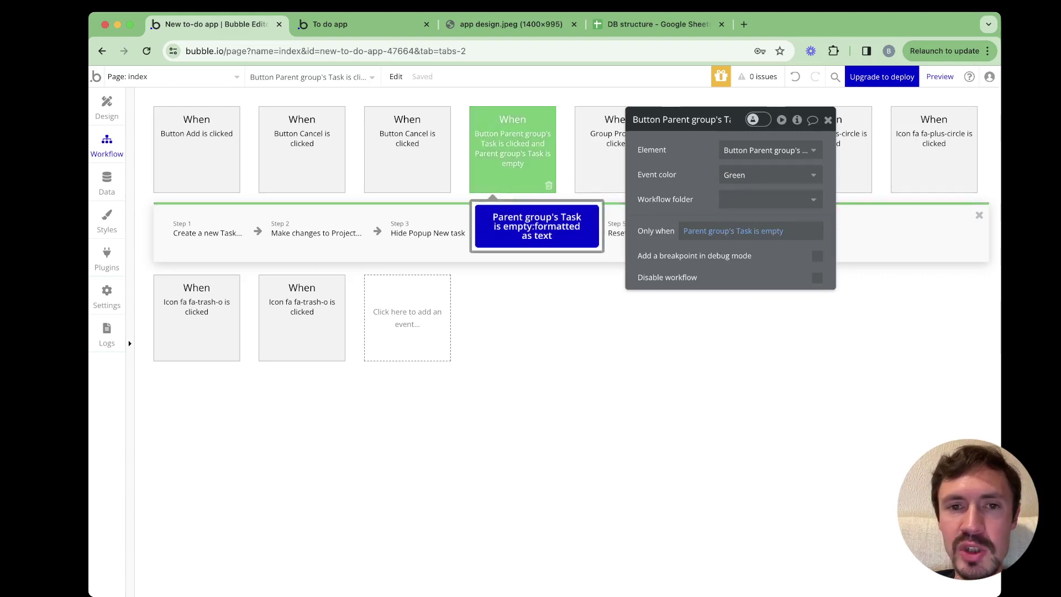
right_click(511, 150)
key(Escape)
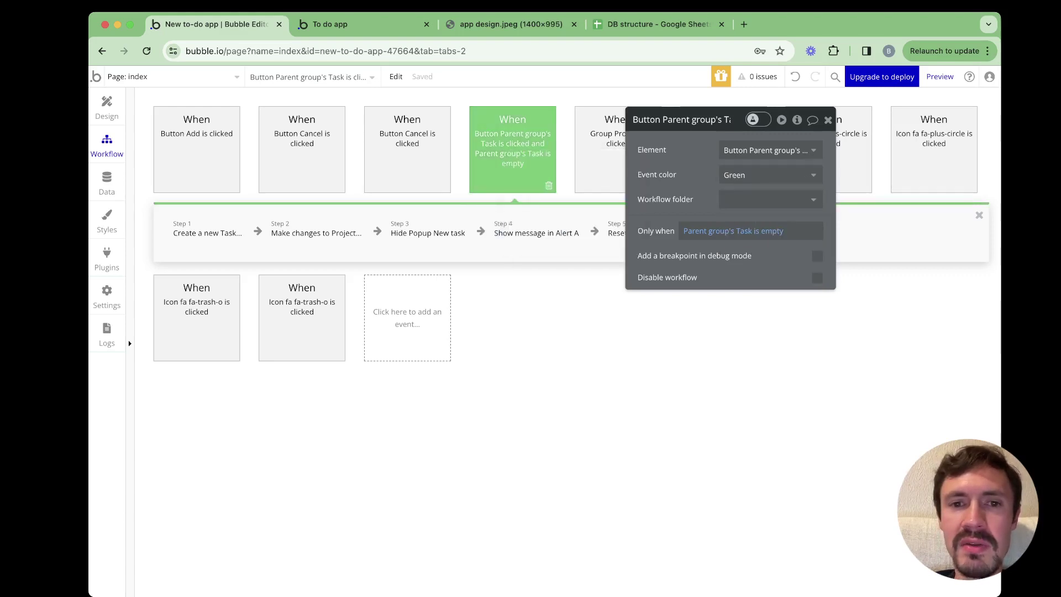
right_click(479, 148)
Paste a copy of the green event, colour it Blue, and change its condition to 'is not empty'
click(504, 227)
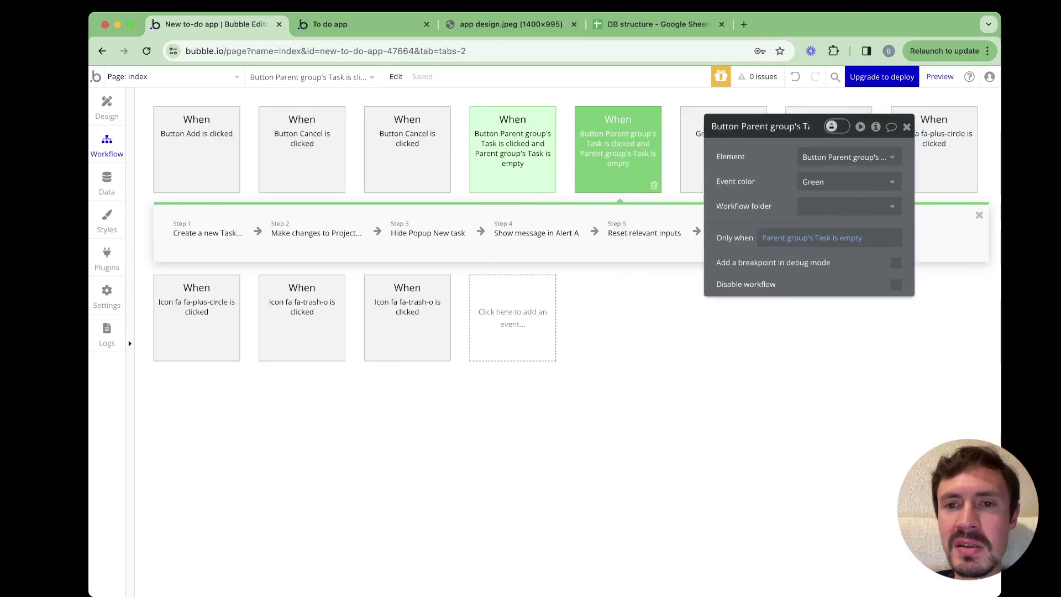
click(848, 155)
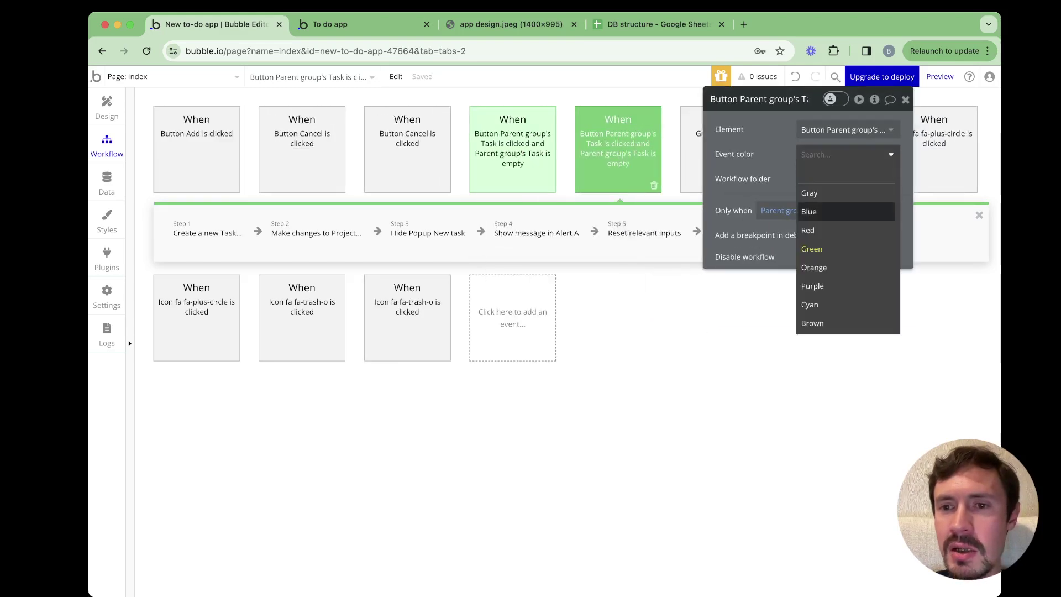
click(829, 210)
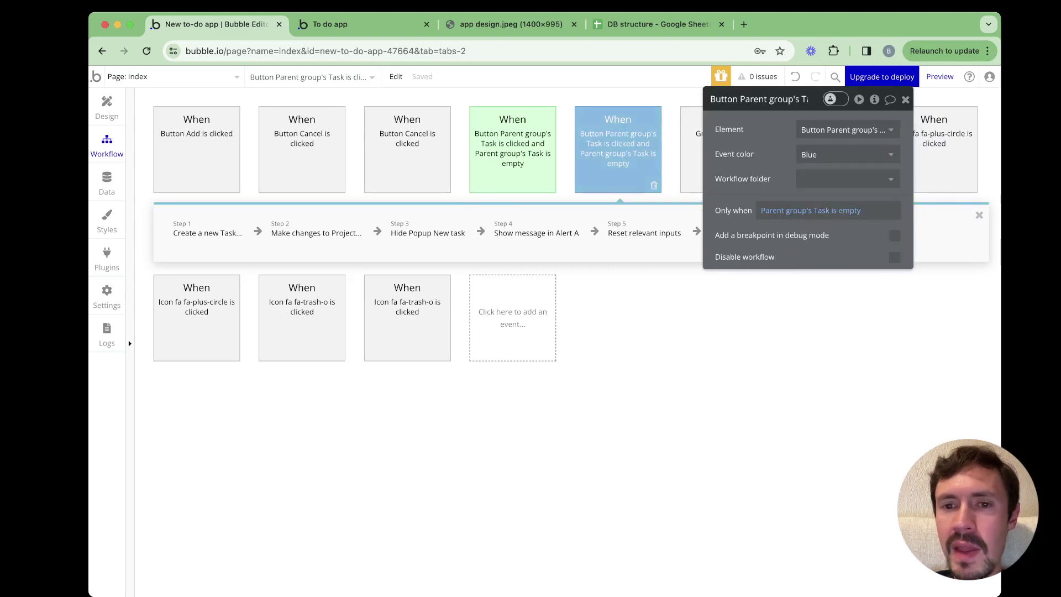
click(811, 210)
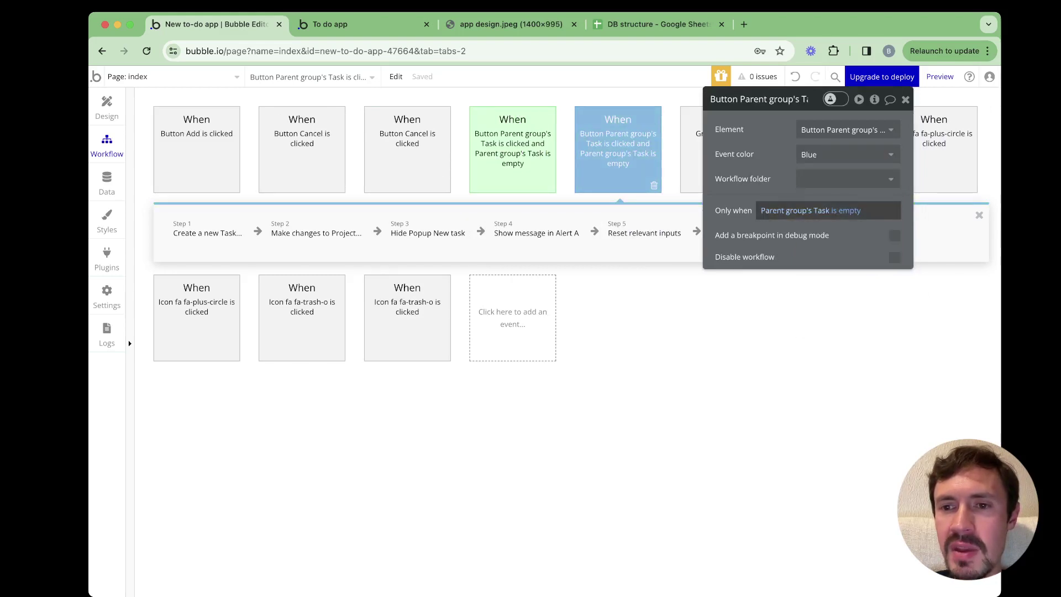
click(849, 210)
text(is no)
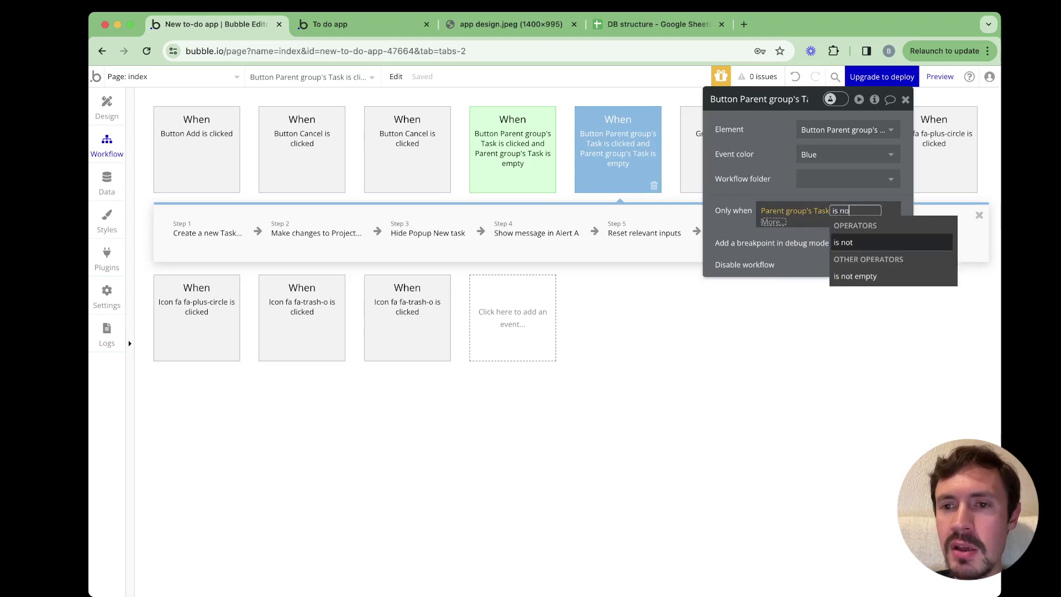
key(Down)
key(Return)
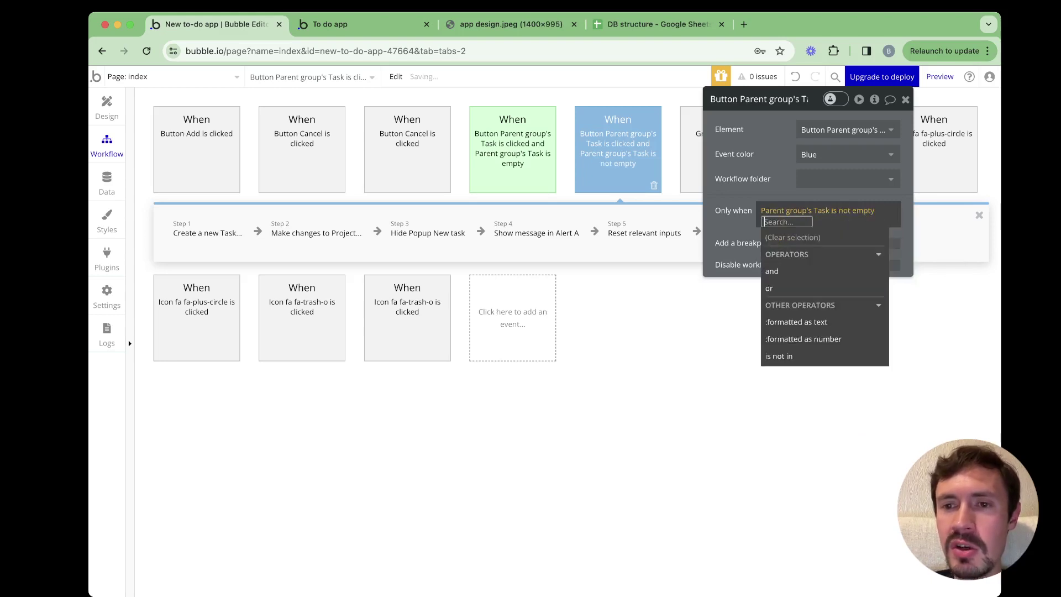
Delete the Create a new Task and Make changes to Project steps from the copy
click(207, 233)
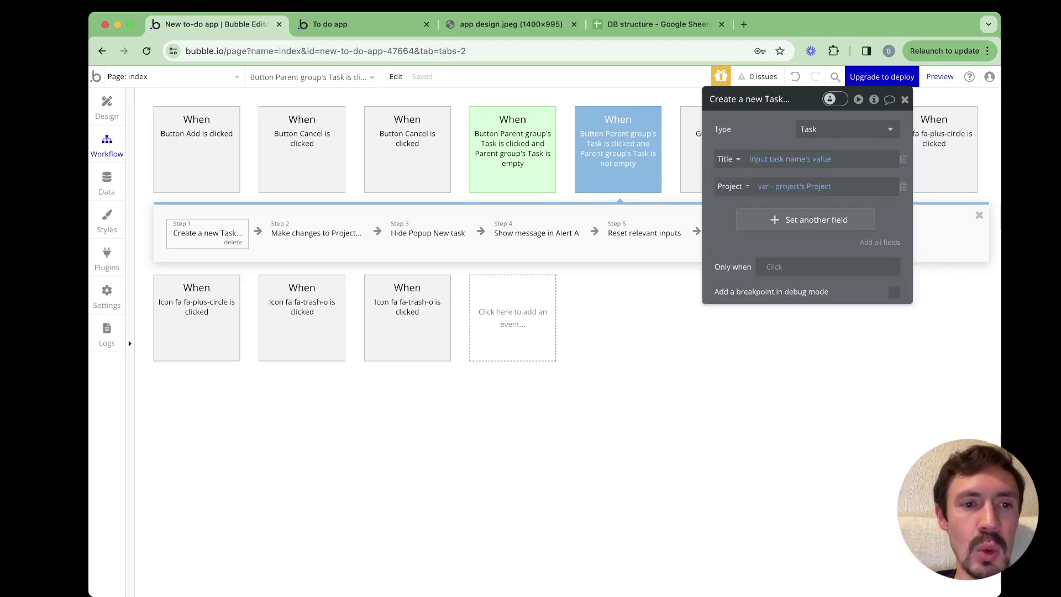
key(BackSpace)
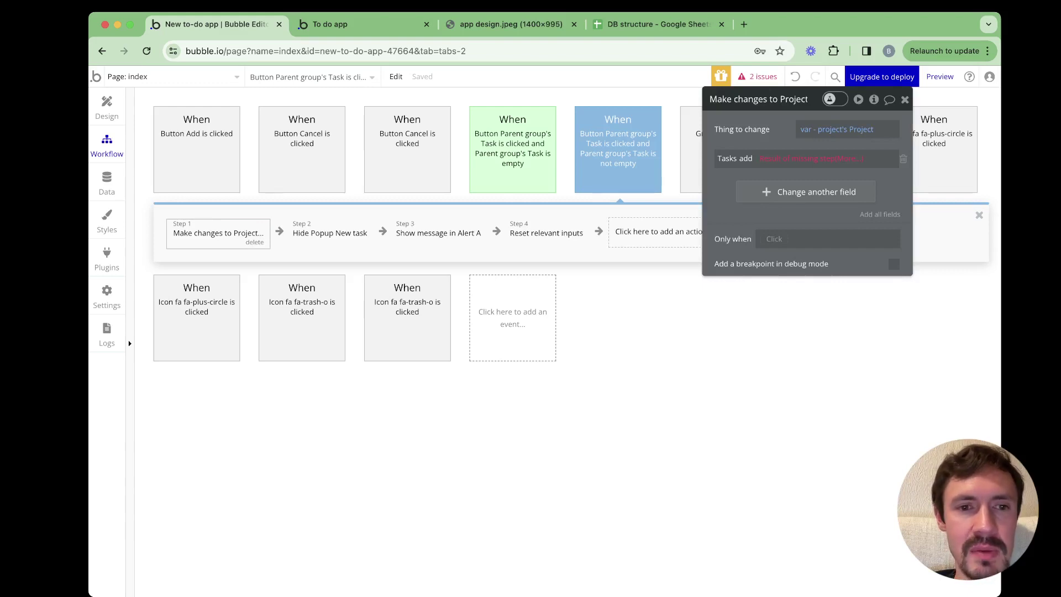
key(BackSpace)
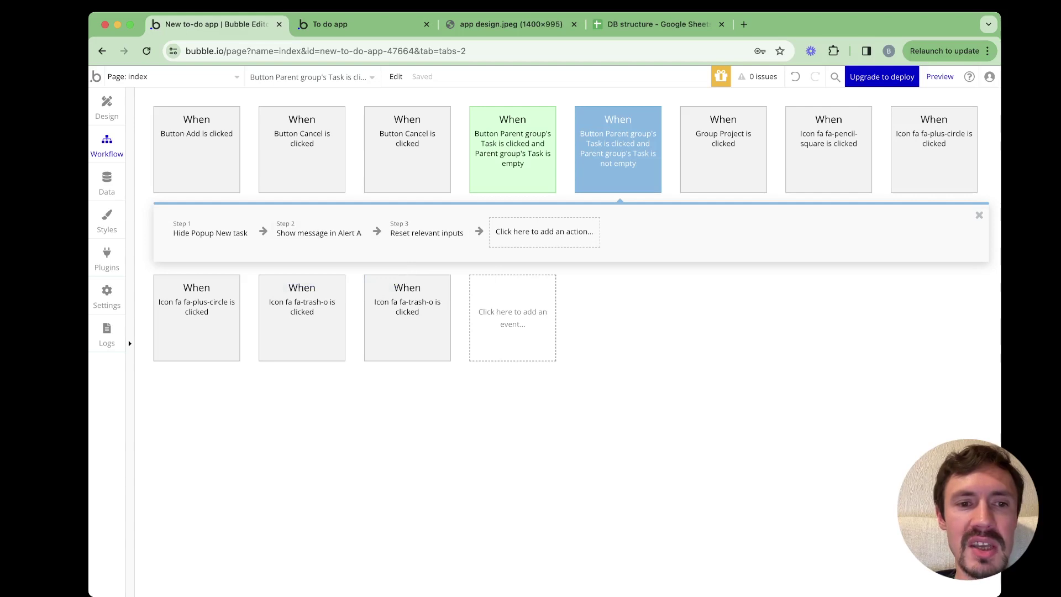
Change the alert message text to 'Your change has been saved'
click(318, 233)
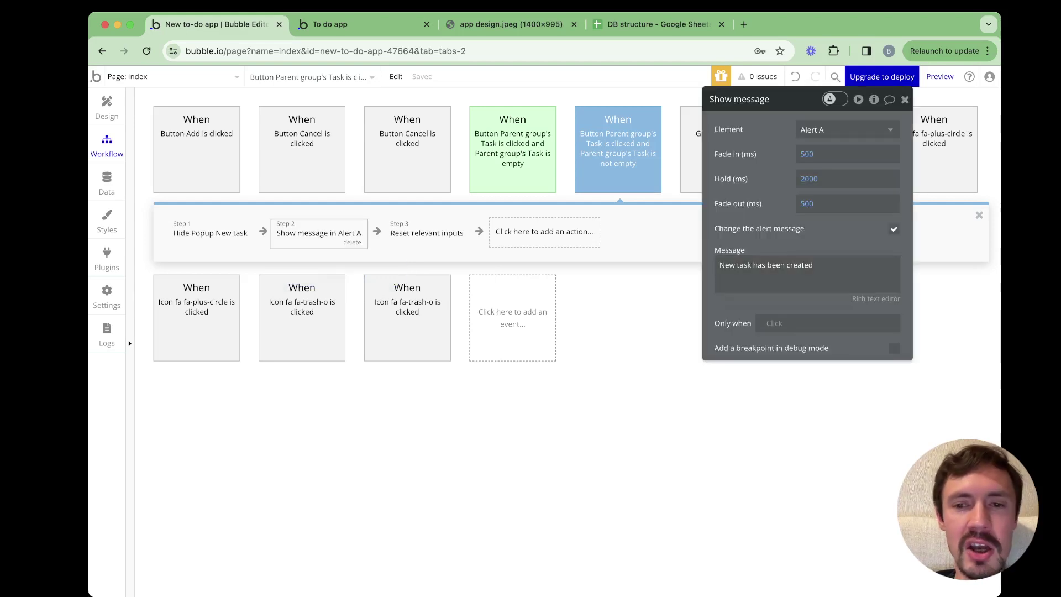
triple_click(766, 264)
text(You)
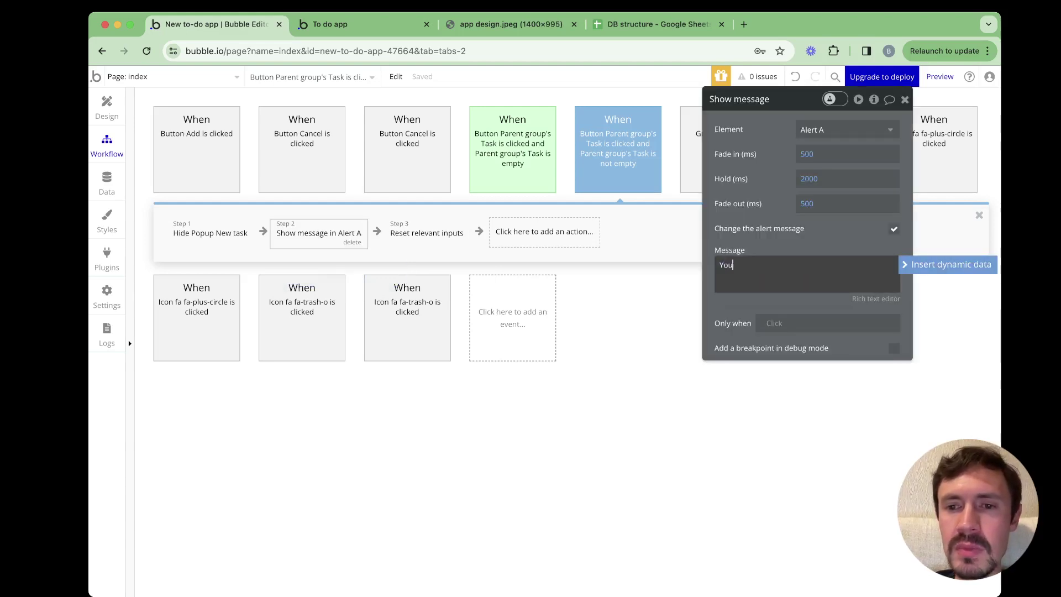
text(r change has ee)
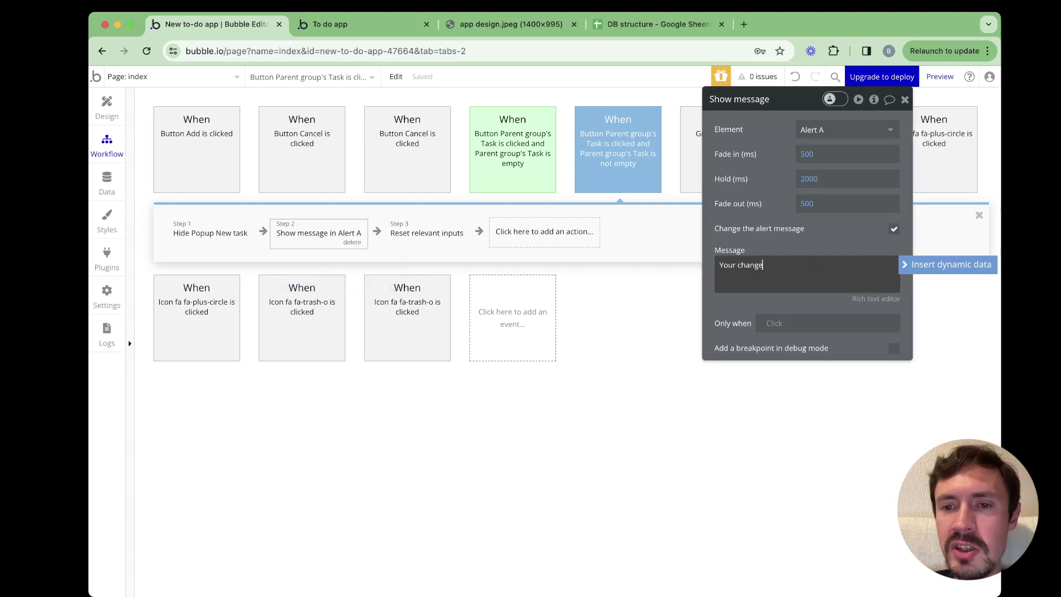
key(BackSpace)
key(BackSpace)
text(been saved)
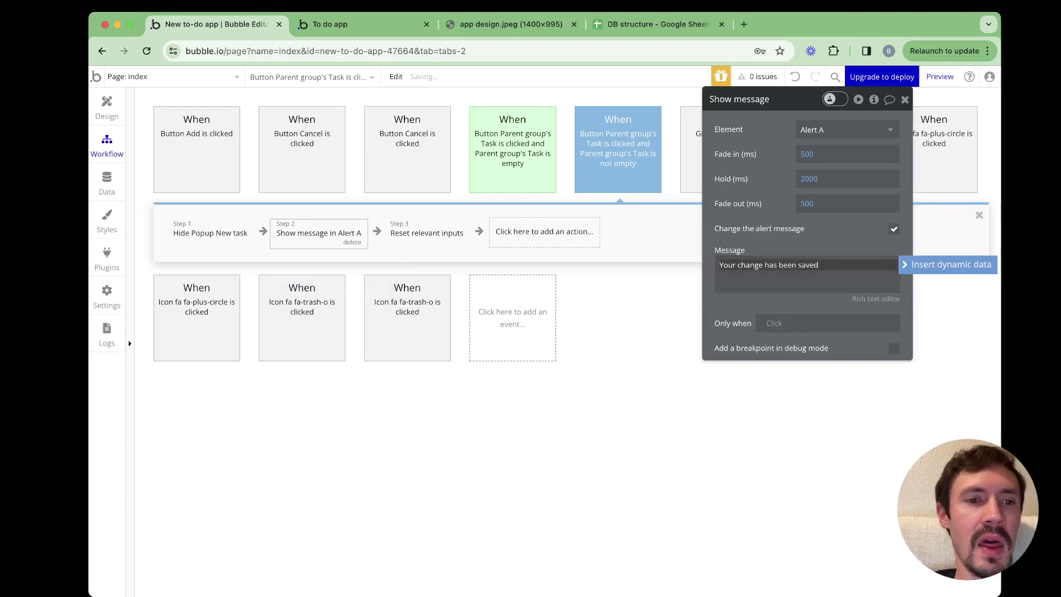
click(202, 243)
right_click(203, 245)
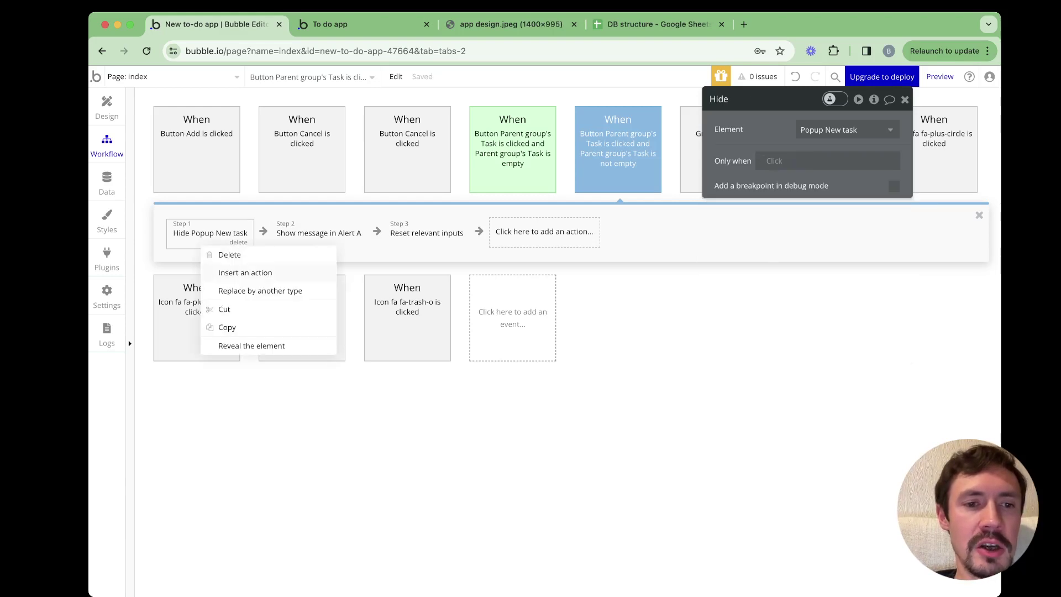
Insert a first action that changes Parent group's Task, setting Title to Input task name's value
click(245, 272)
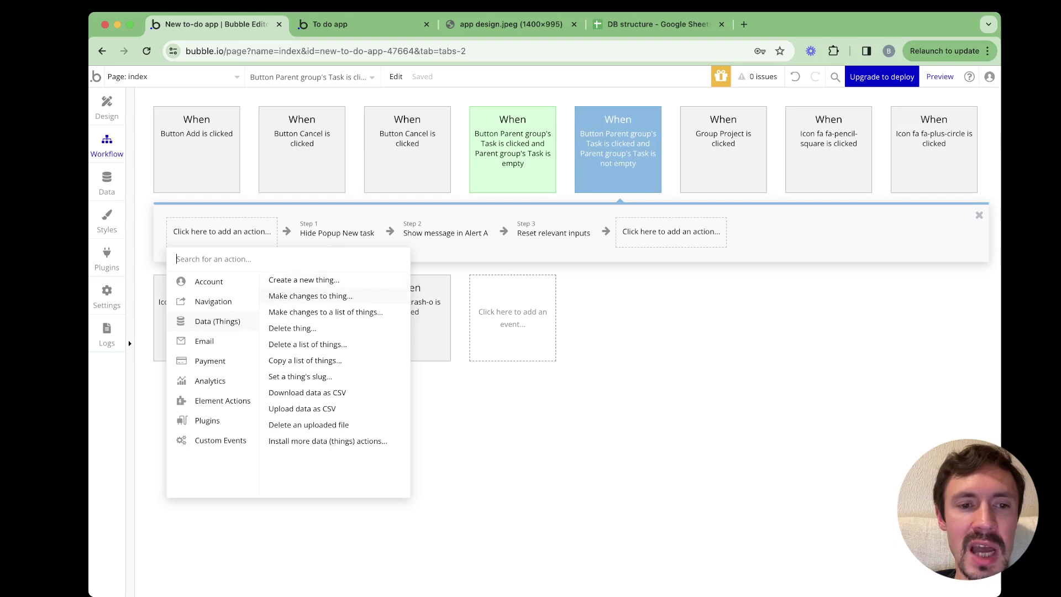
click(310, 296)
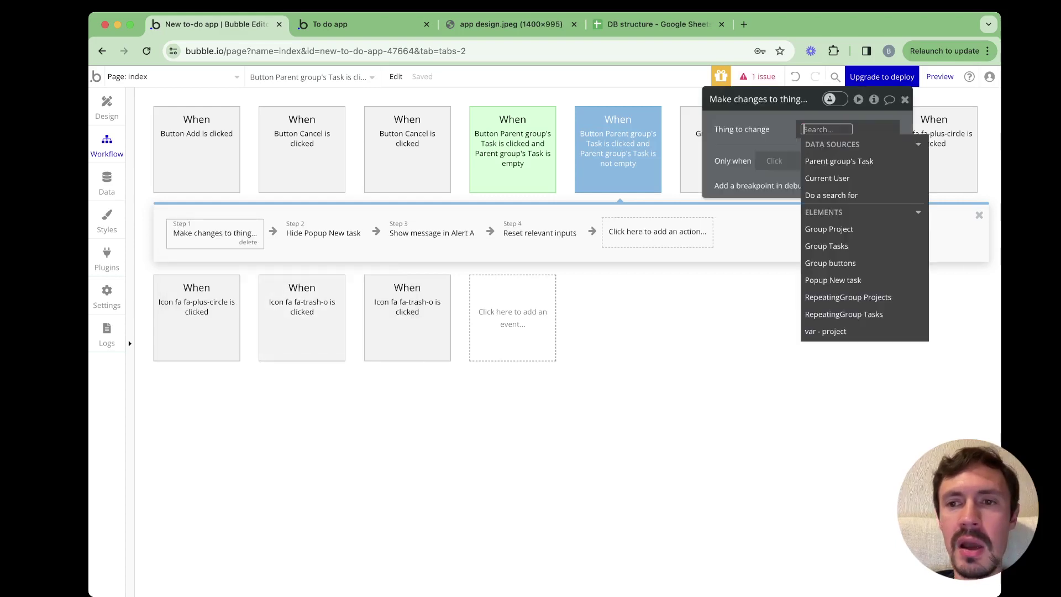
key(Down)
key(Return)
key(Escape)
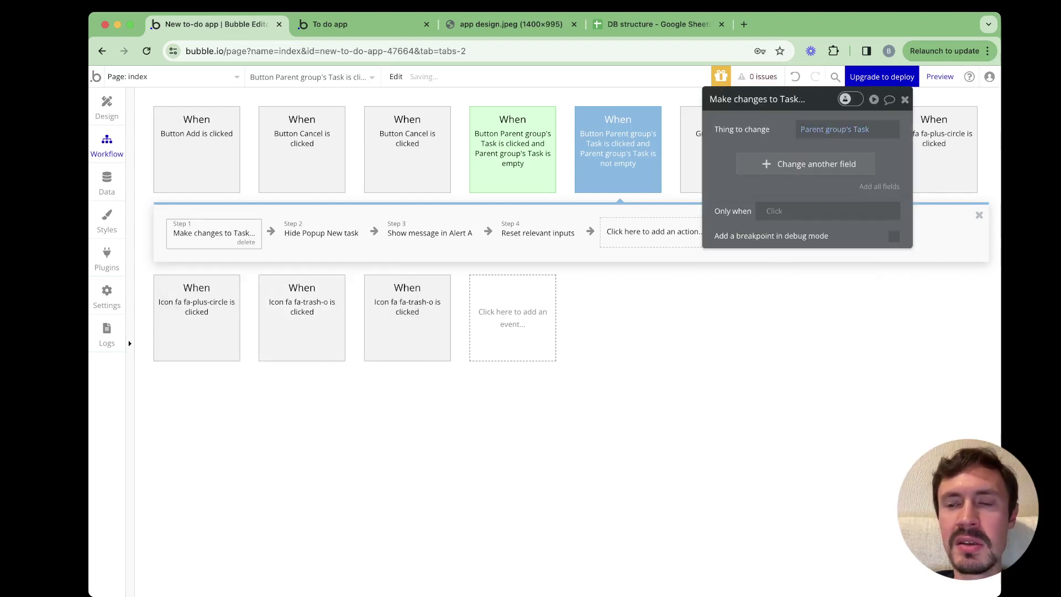
key(Return)
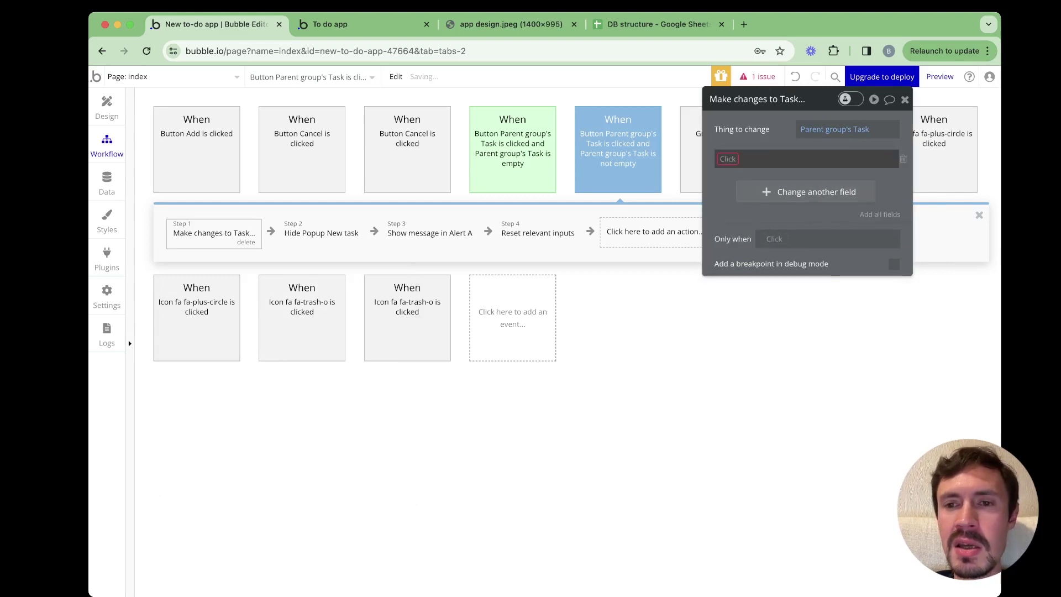
key(Down)
key(Down)
key(Return)
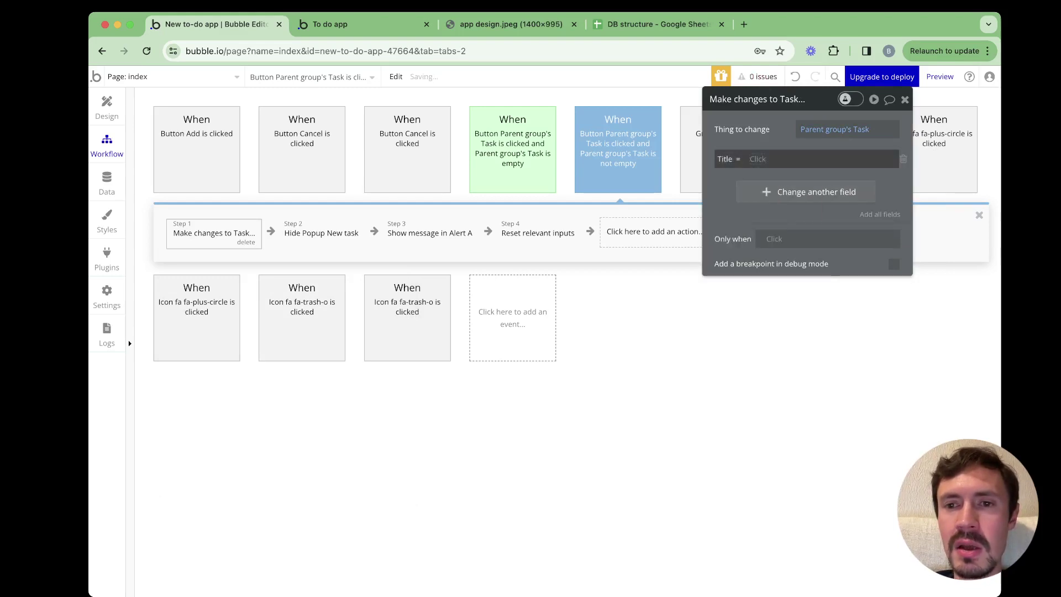
text(in)
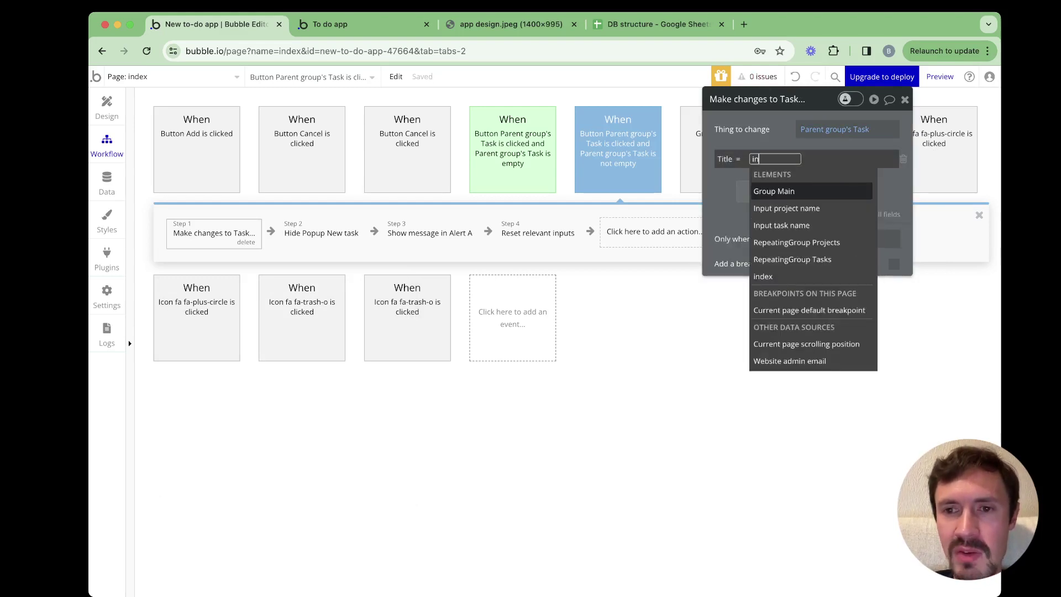
text(pu)
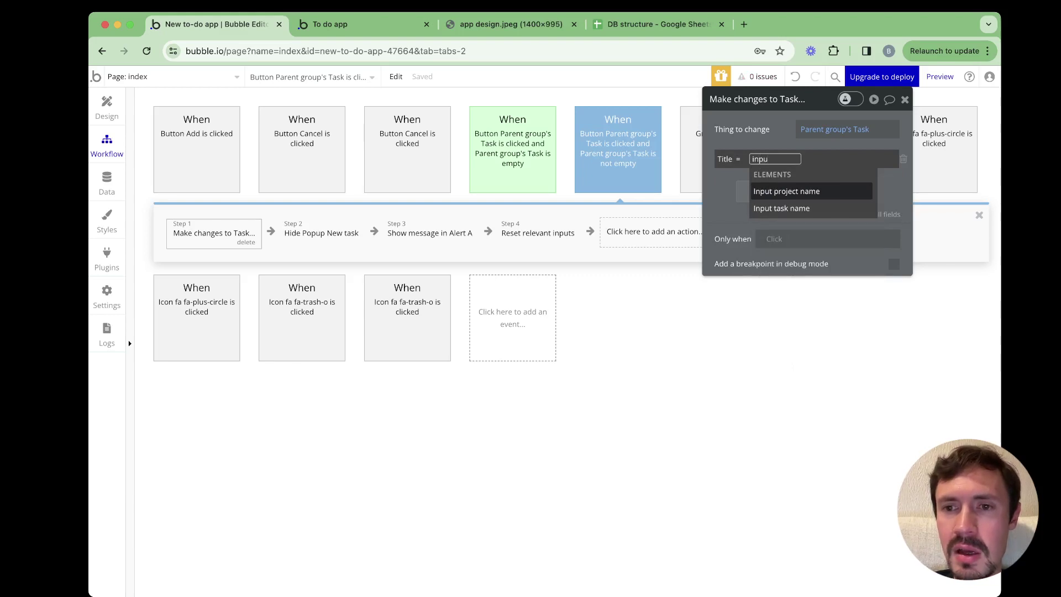
key(Down)
key(Up)
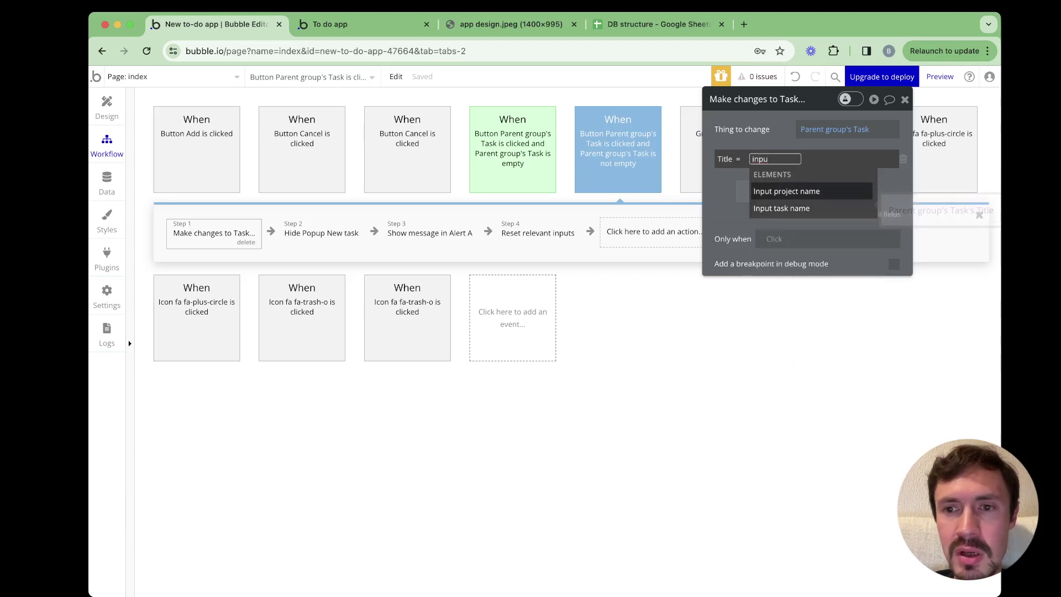
key(Down)
key(Return)
key(Return)
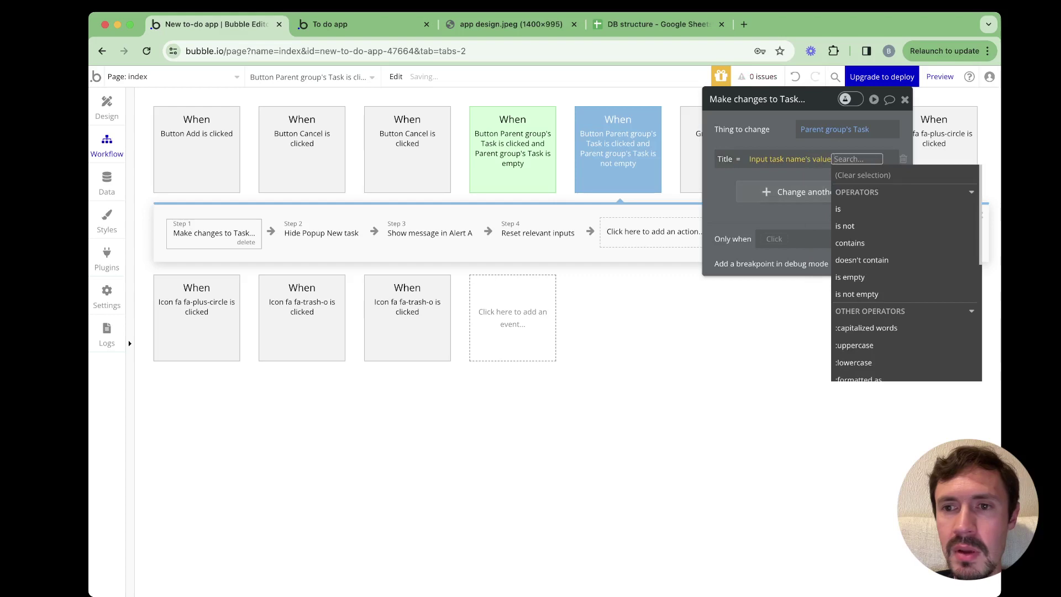
Switch to the app preview and reload it
key(Escape)
key(ctrl+Tab)
key(super+r)
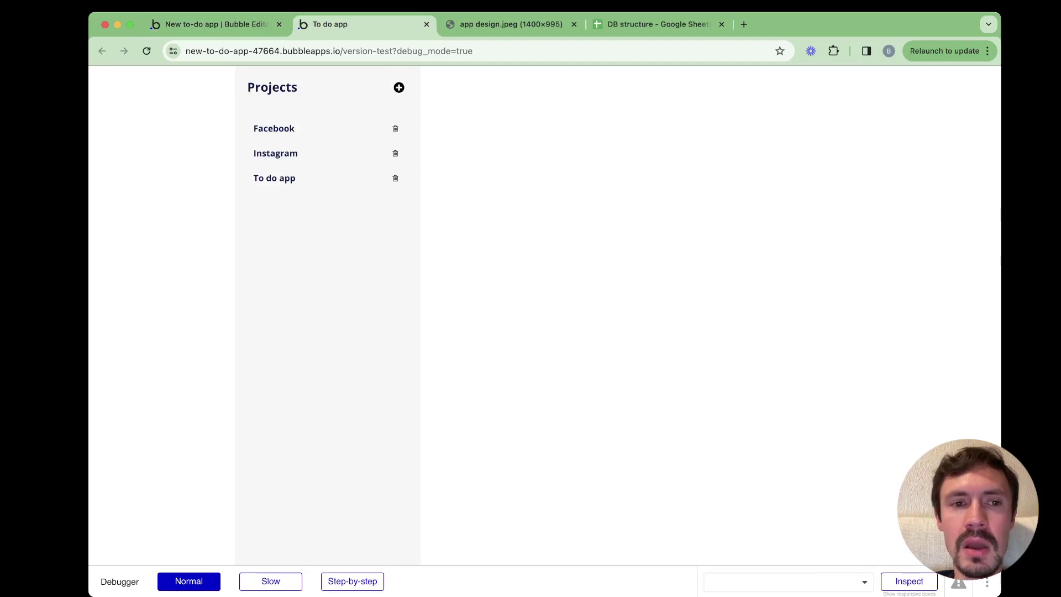
In the To do app project, rename Build app1 to Build app2, then delete that task
click(309, 178)
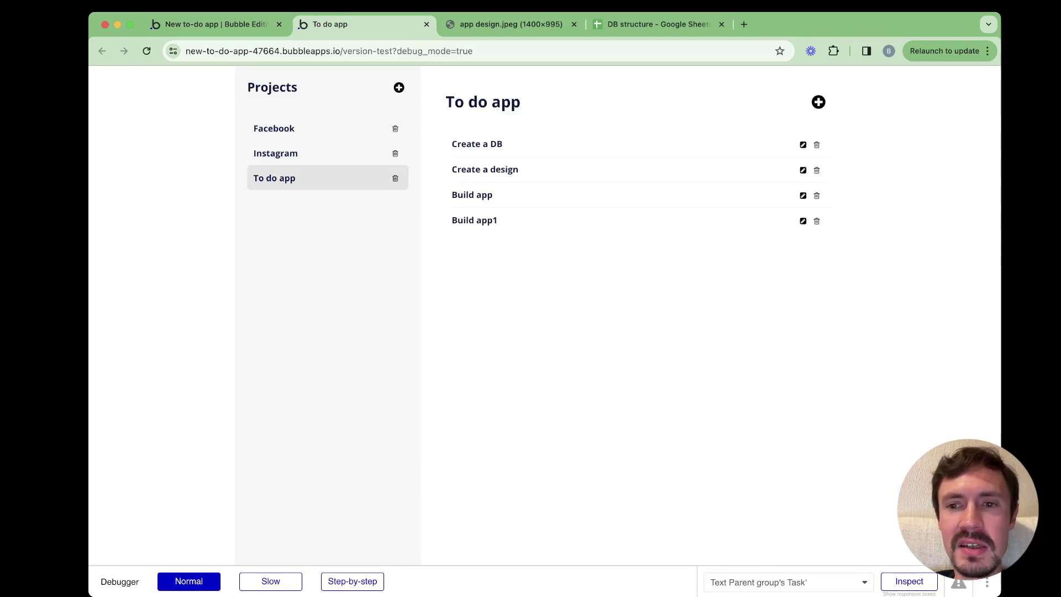
click(804, 221)
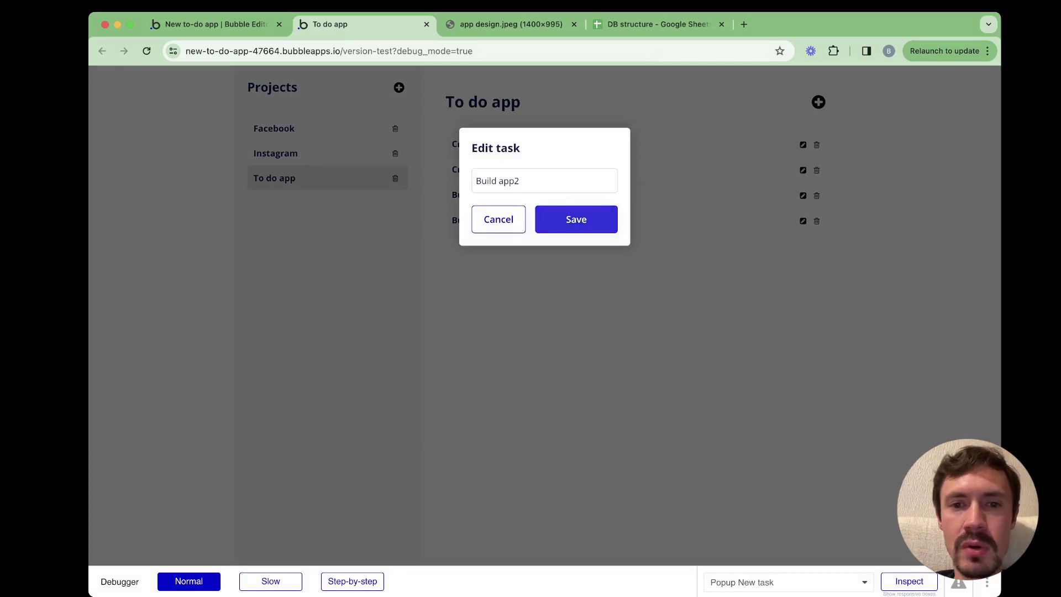
click(576, 219)
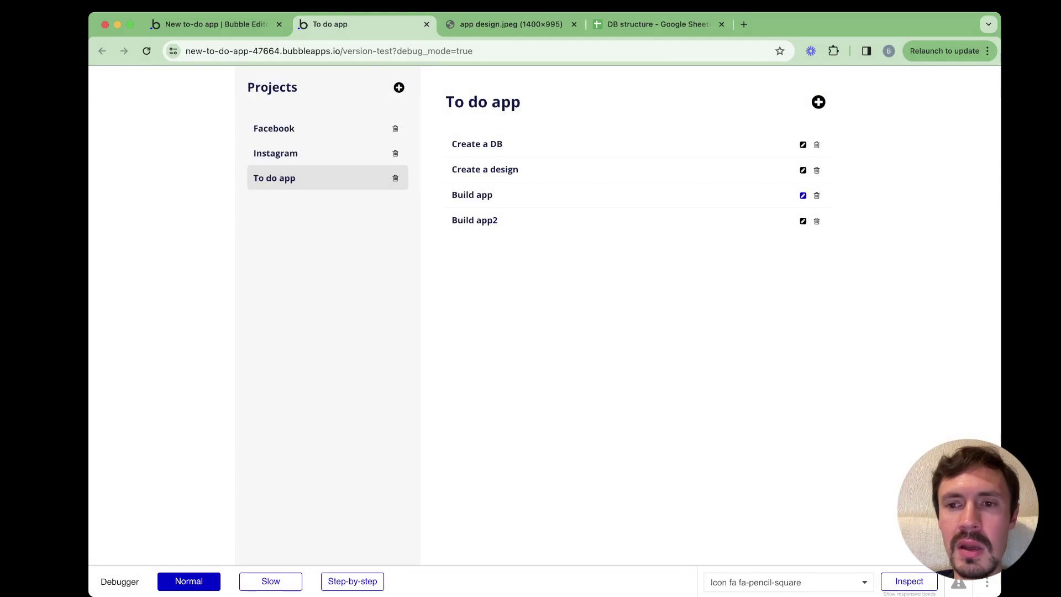
click(817, 220)
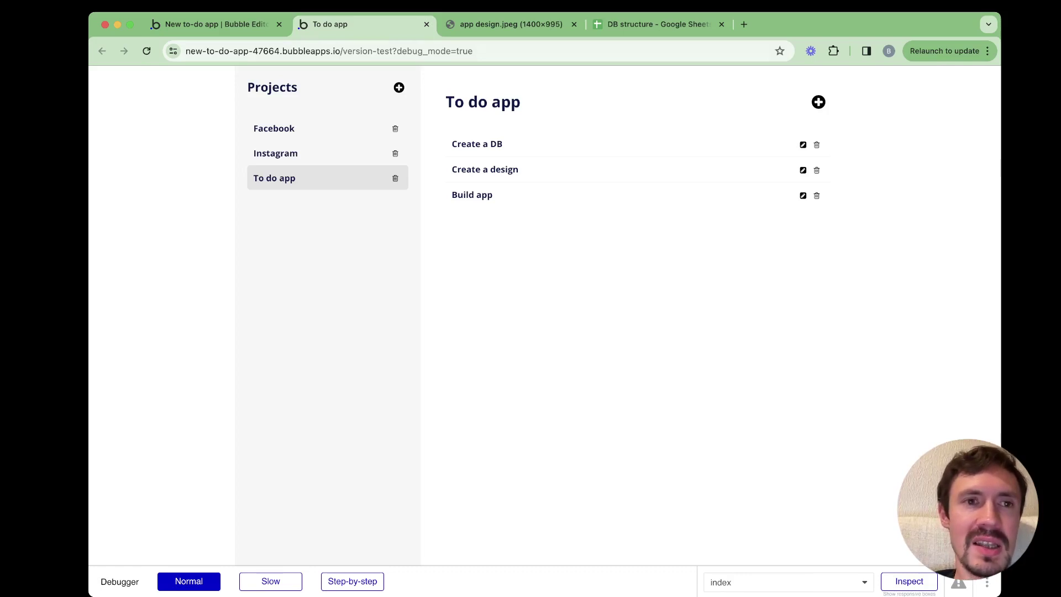
click(216, 23)
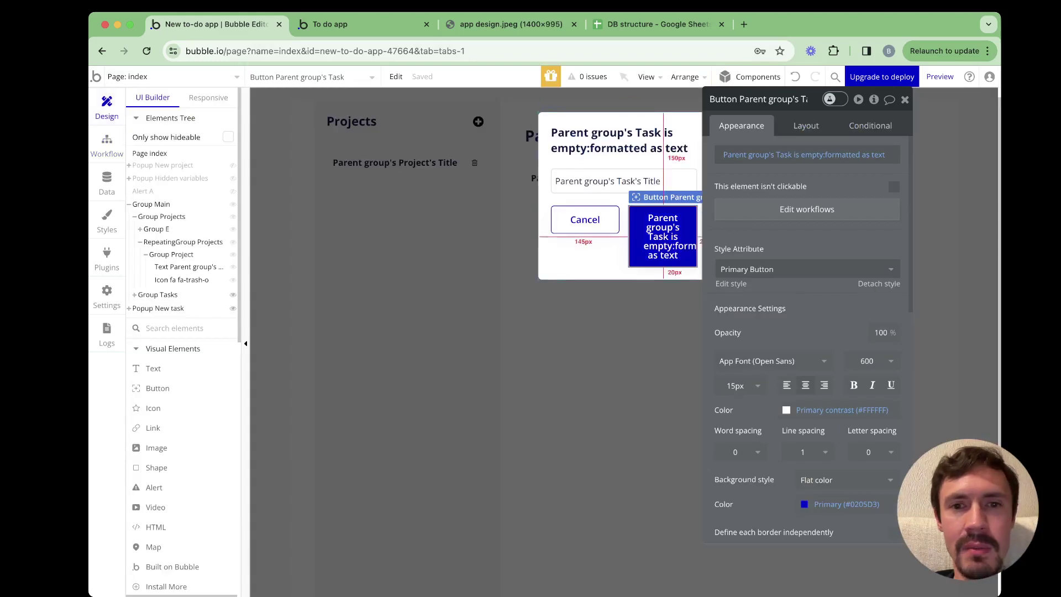
Reveal the task row in the Elements tree and inspect its title text, pencil and trash icons
key(Escape)
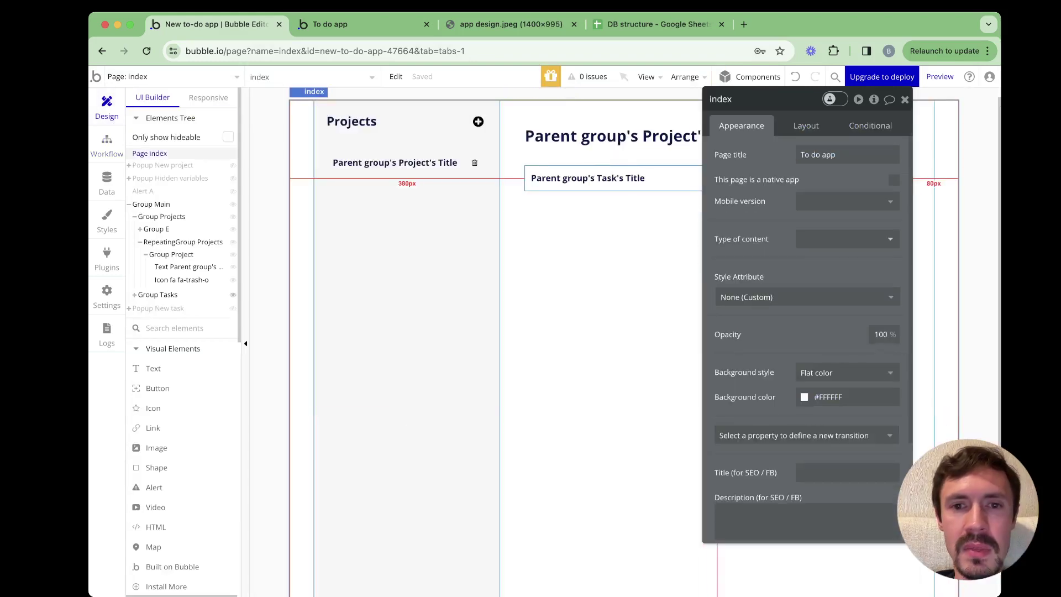
click(553, 178)
right_click(527, 189)
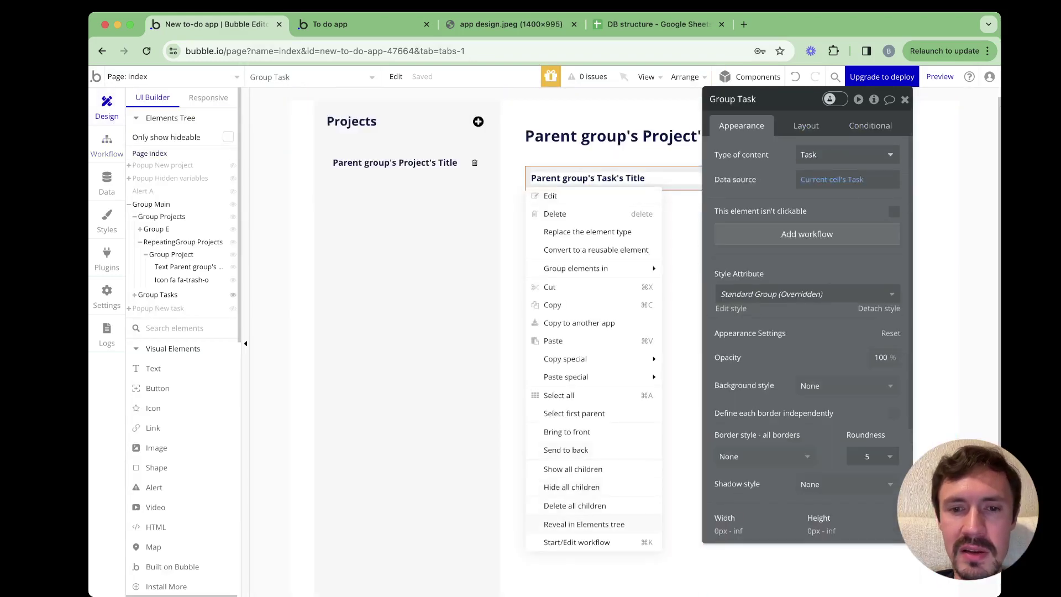
click(585, 524)
click(188, 345)
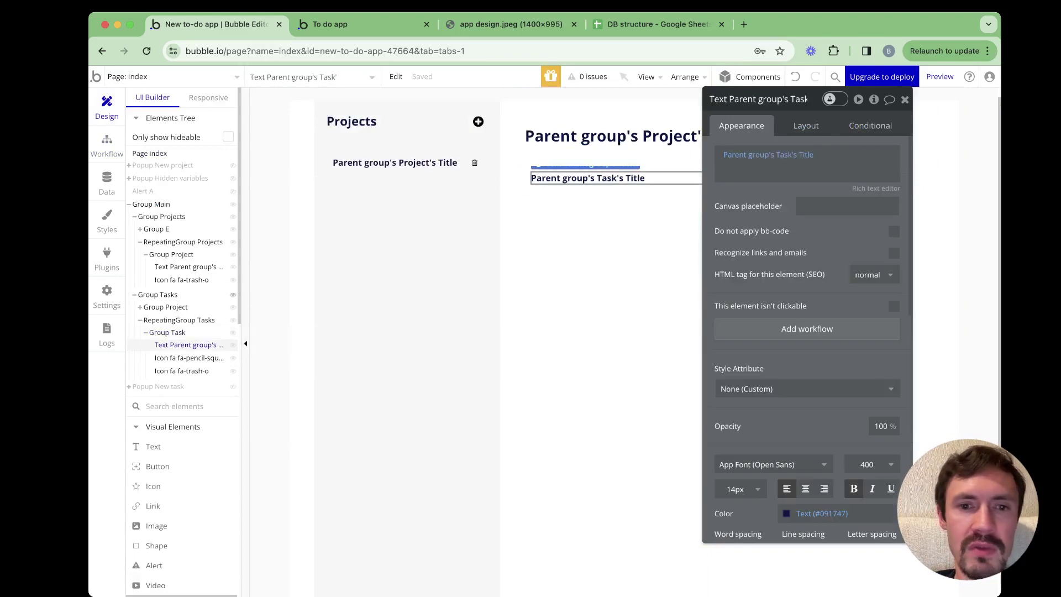
click(188, 358)
click(182, 371)
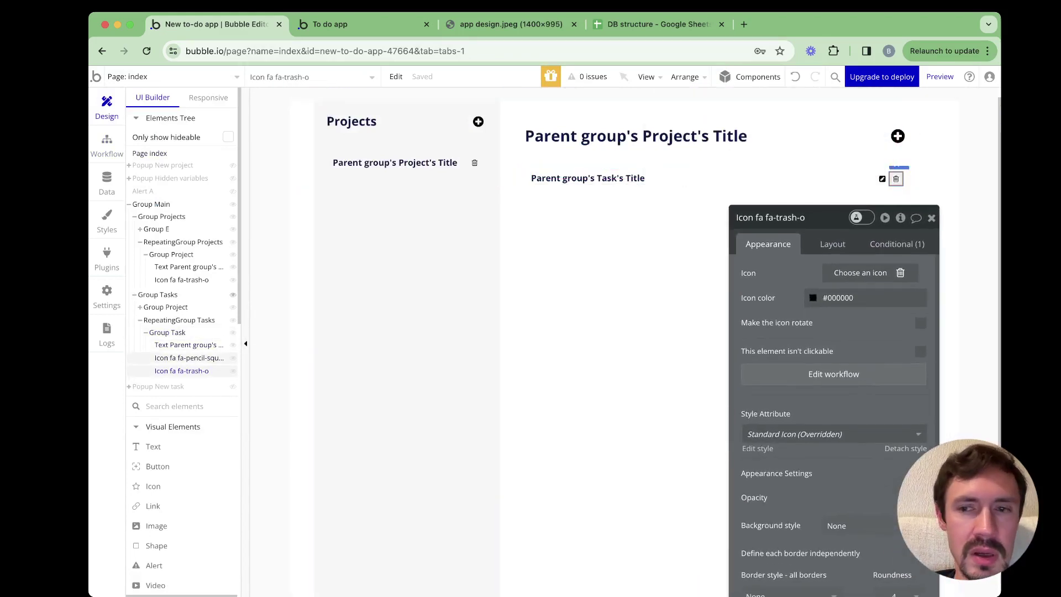
click(188, 358)
click(188, 345)
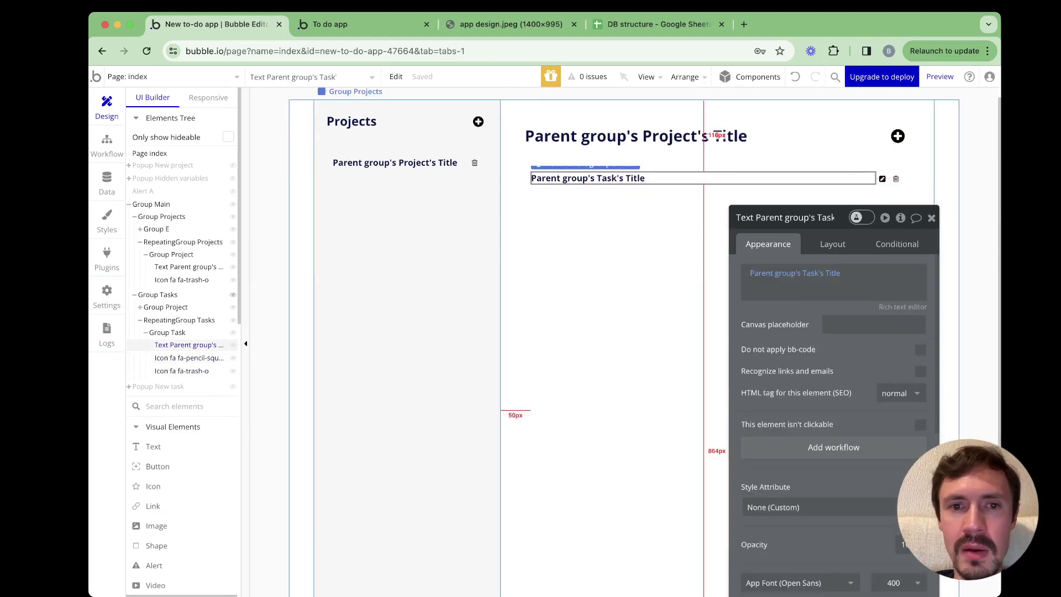
click(479, 121)
click(167, 333)
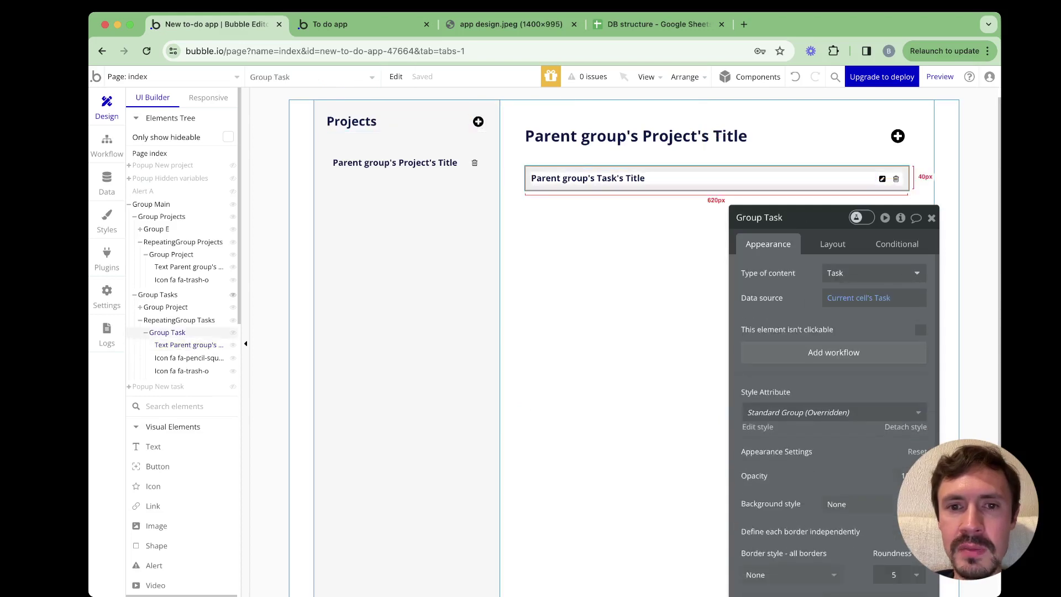
Paste the plus-circle icon into the task row, centred vertically and placed first
key(ctrl+v)
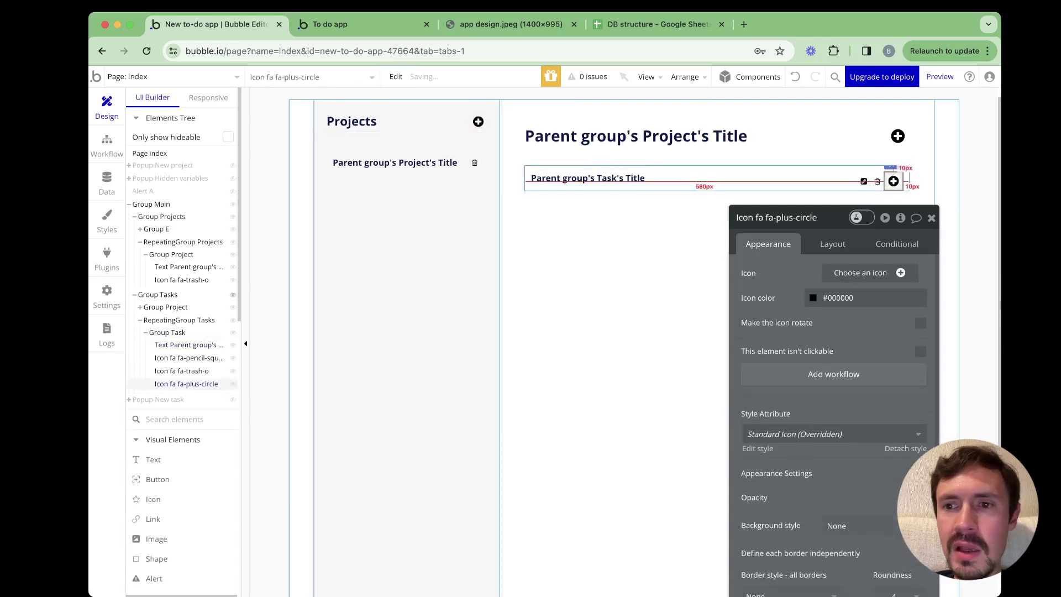
click(832, 244)
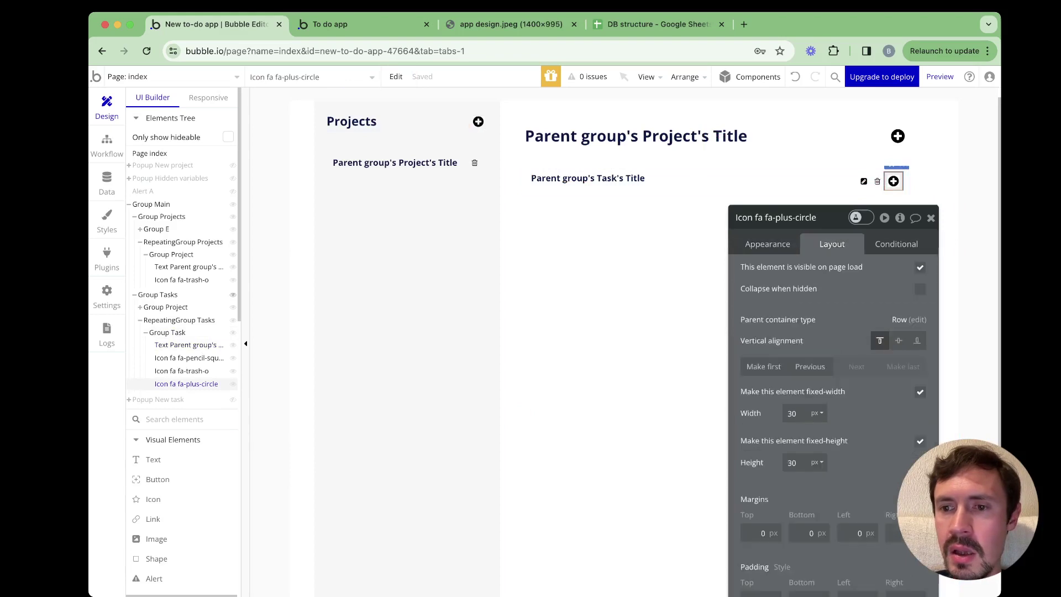
click(898, 341)
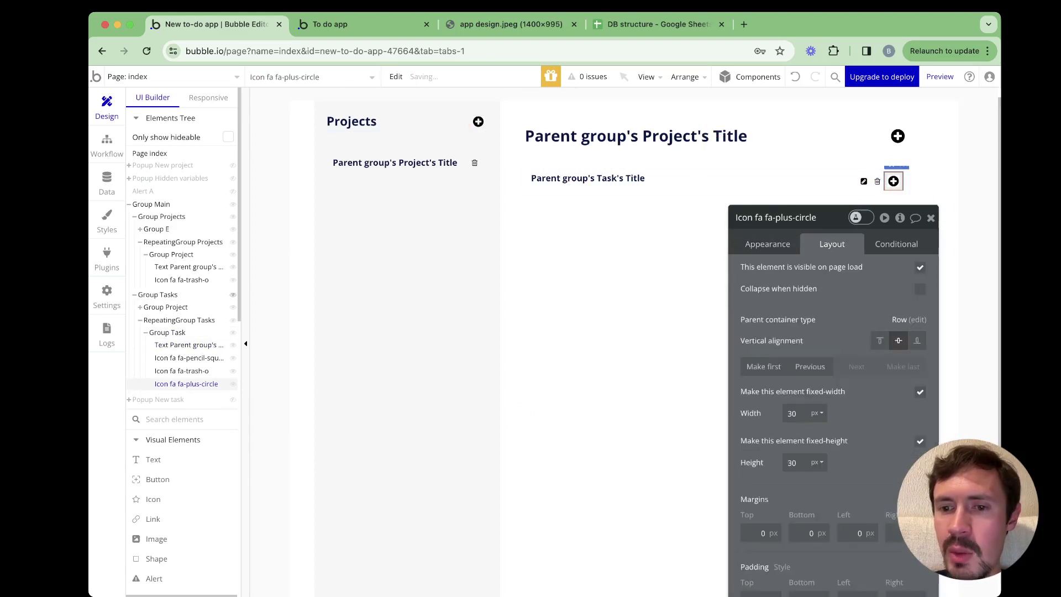
click(764, 367)
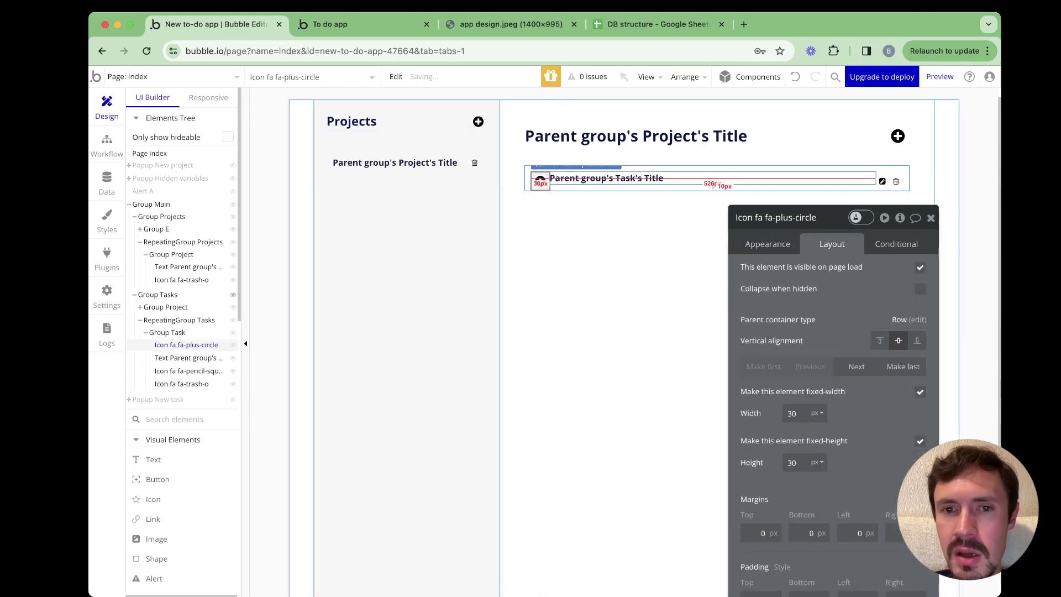
Turn on 5 px gap spacing between the task row's elements
click(713, 179)
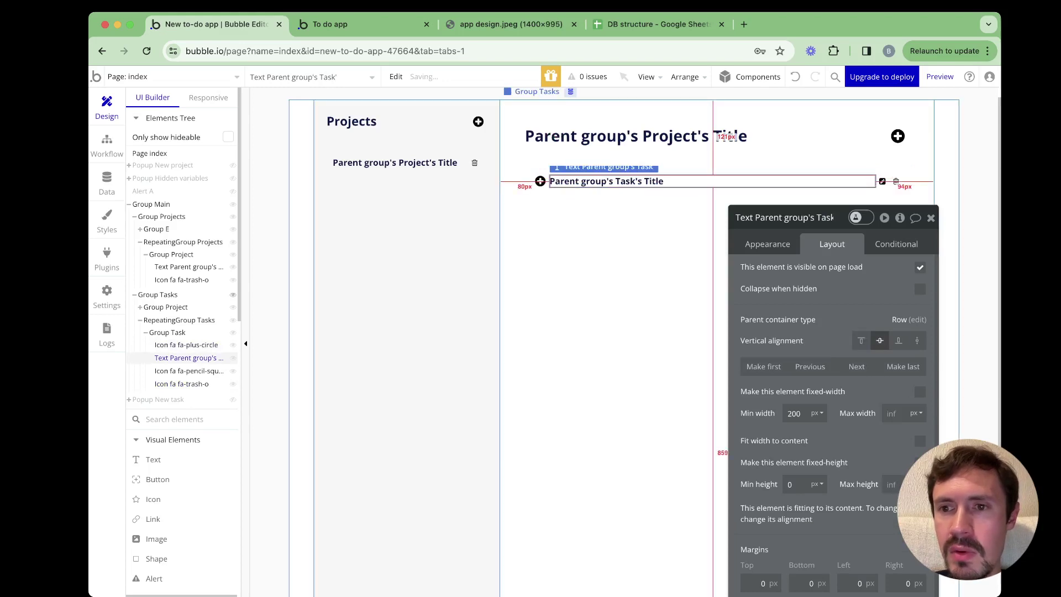
click(882, 181)
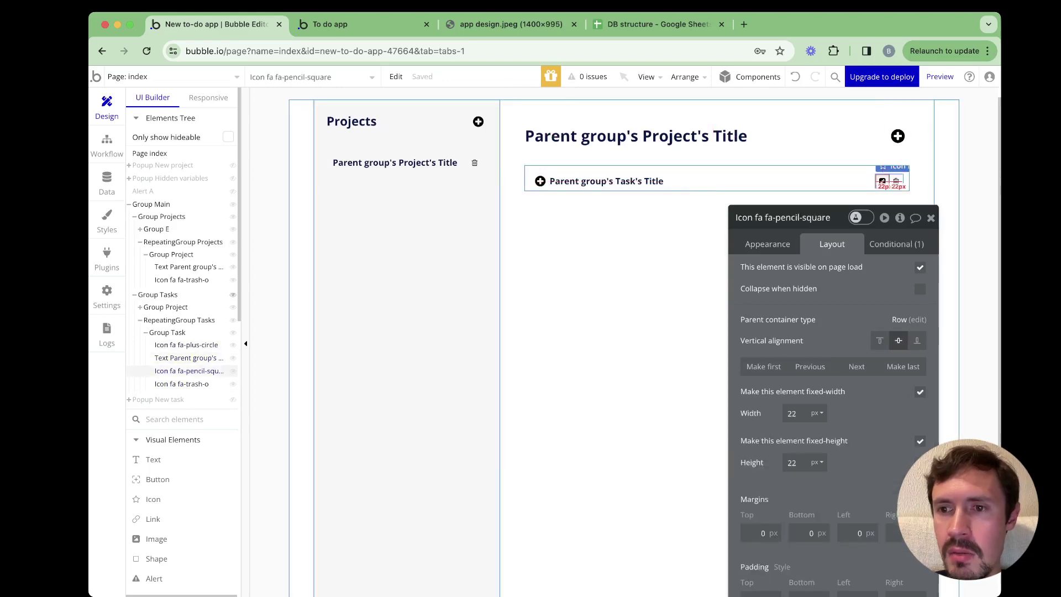
click(896, 181)
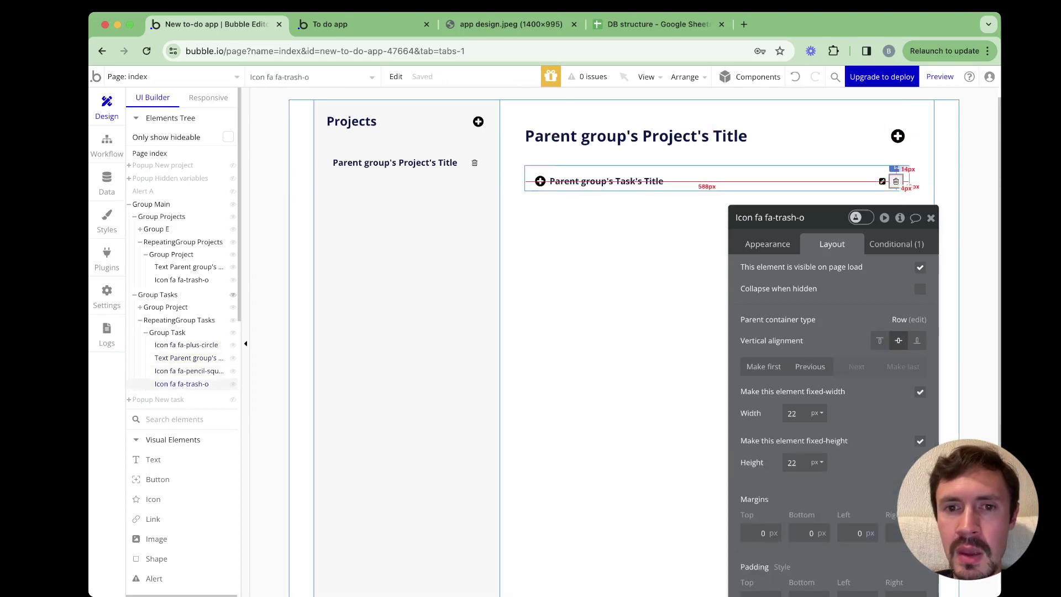
click(906, 182)
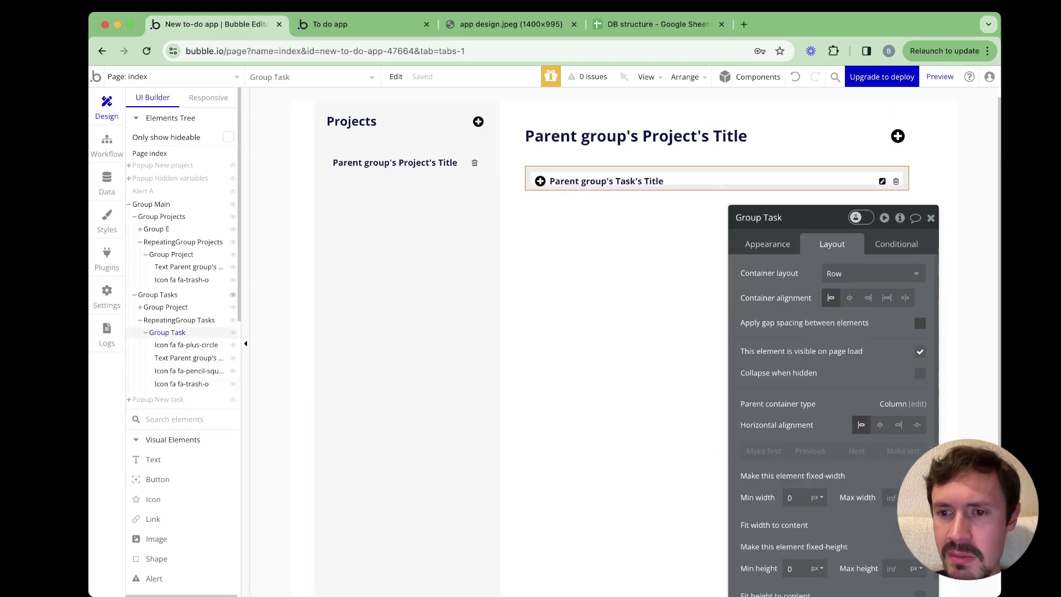
click(920, 322)
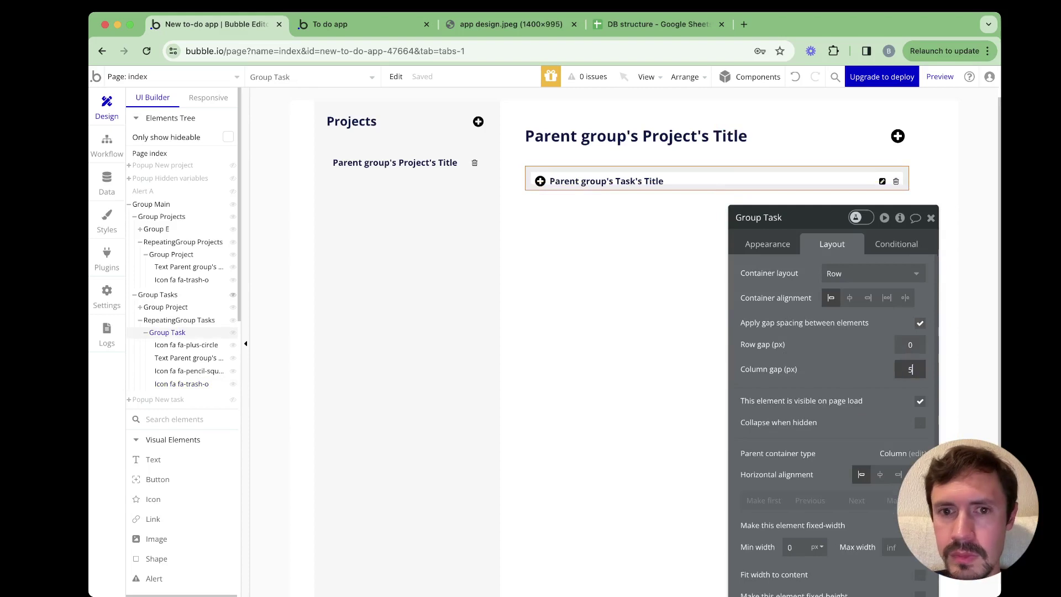
Resize the new icon to 25 × 25 px
click(540, 181)
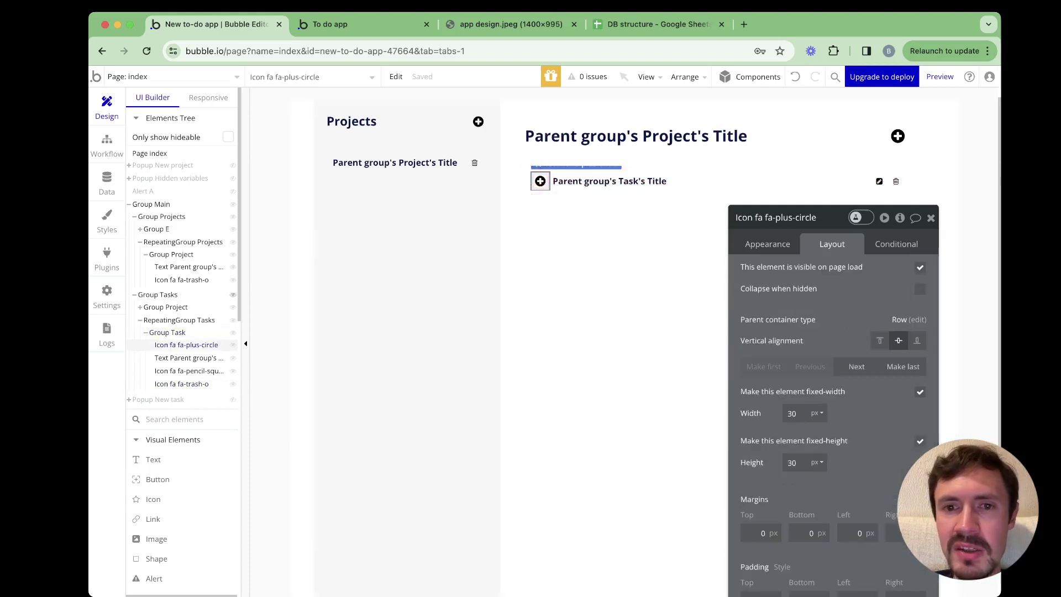
click(167, 332)
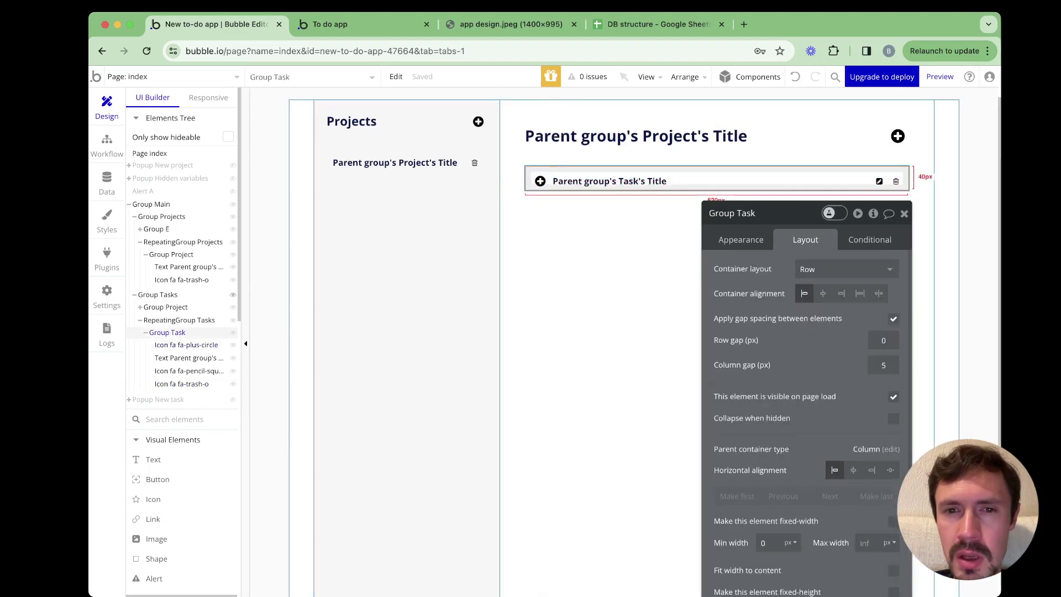
click(186, 344)
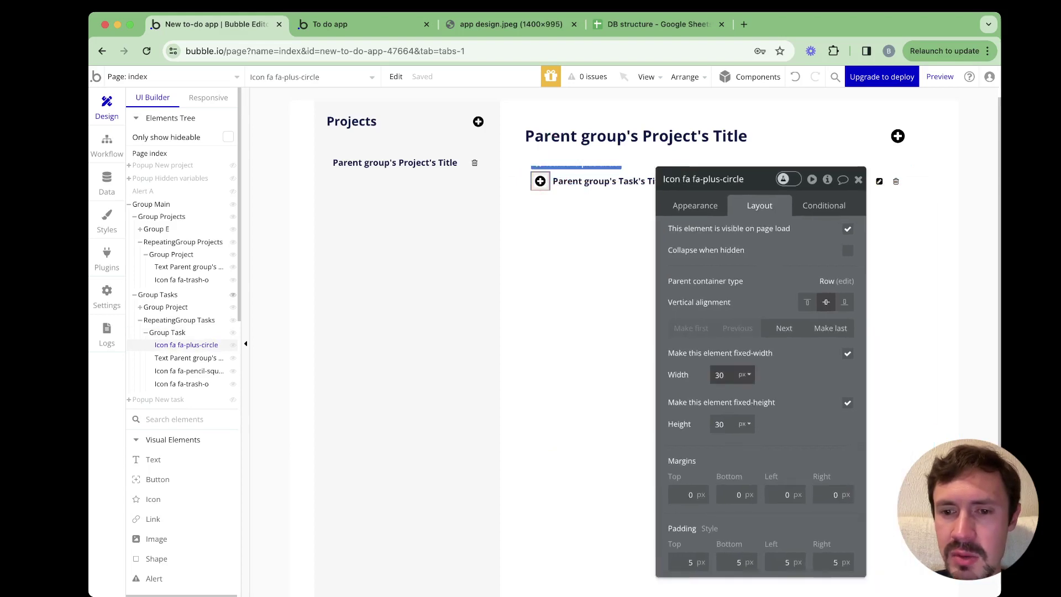
double_click(720, 375)
text(25)
key(Tab)
text(25)
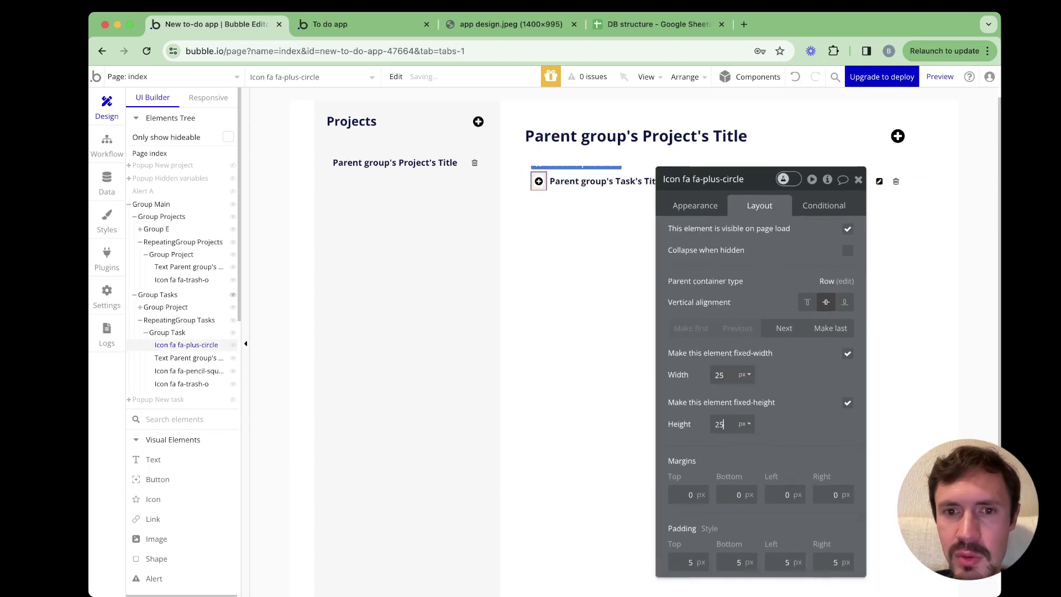
Change the icon to the empty circle fa-circle-o
click(695, 205)
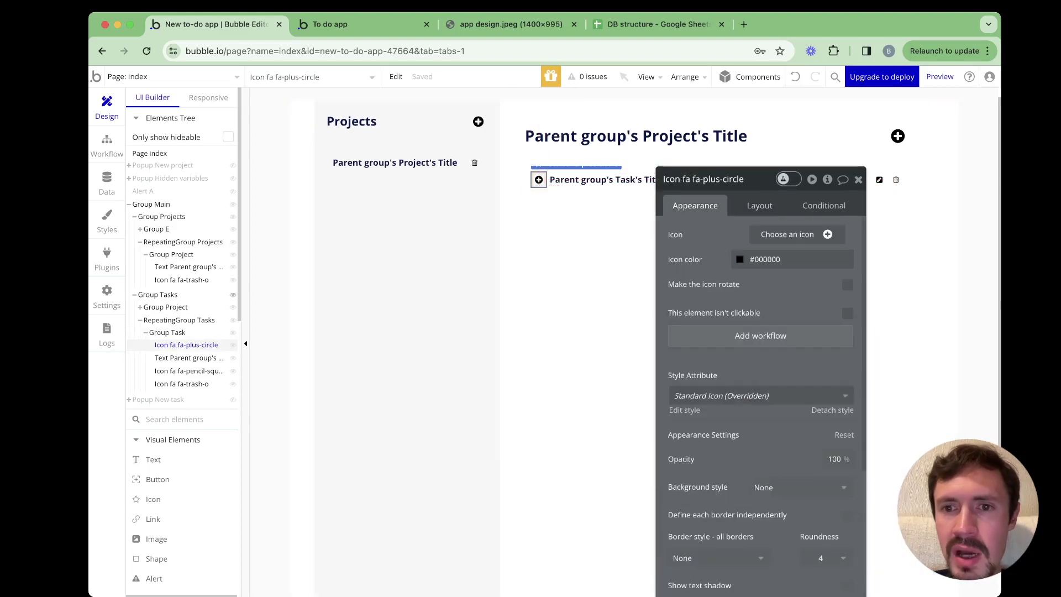
click(796, 234)
text(cir)
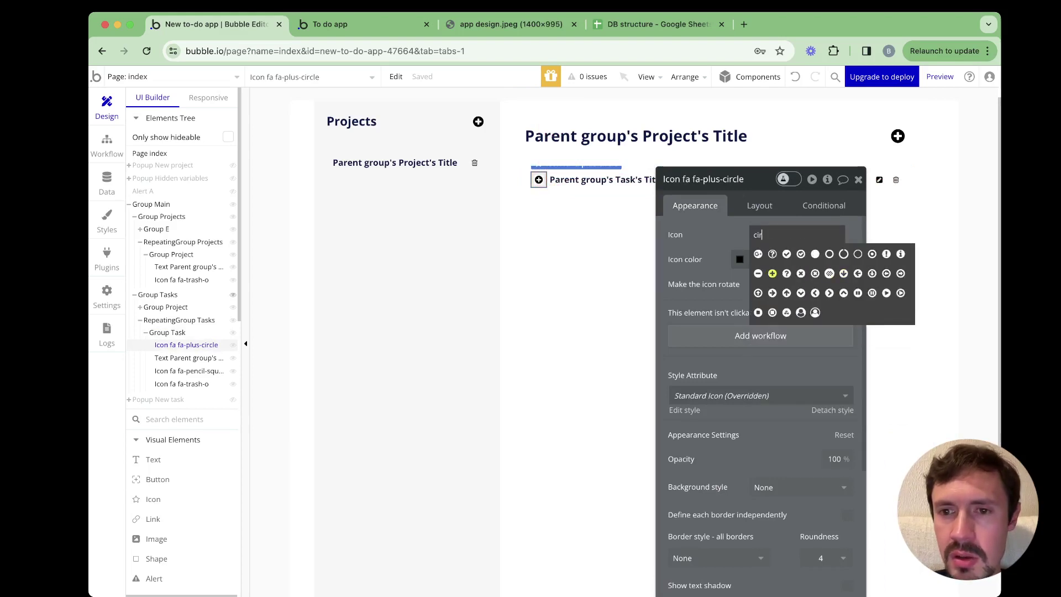
click(830, 253)
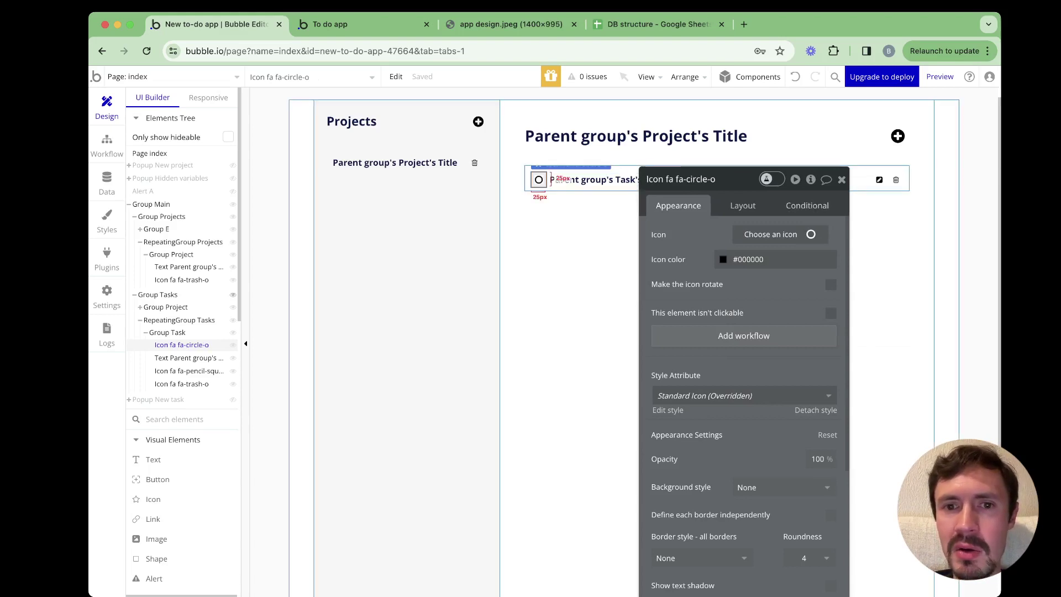
Add a condition on the circle icon: When Parent group's Task's Done? is not empty
click(807, 205)
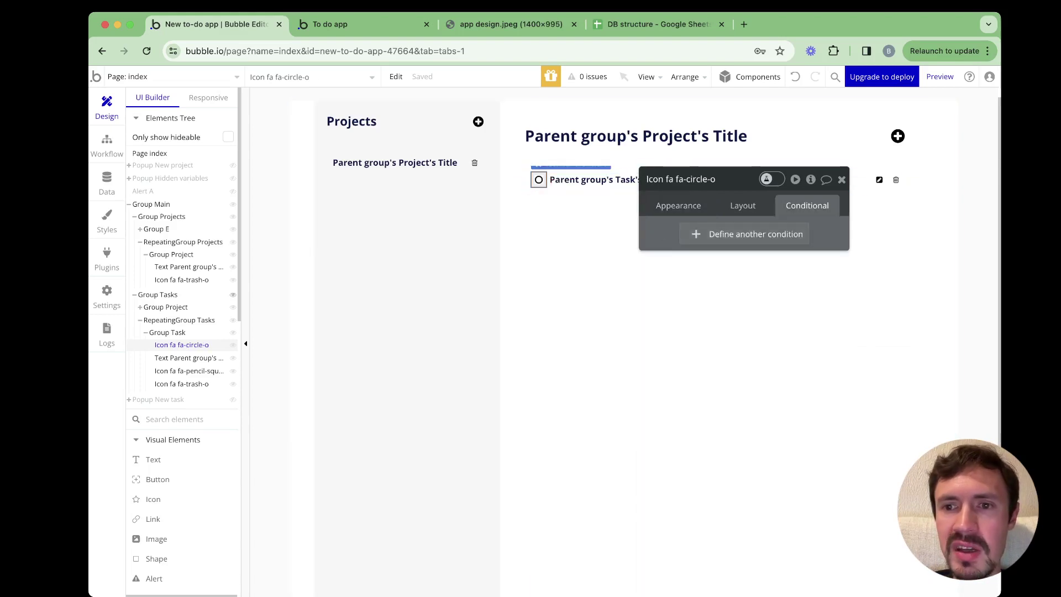
click(750, 234)
click(713, 241)
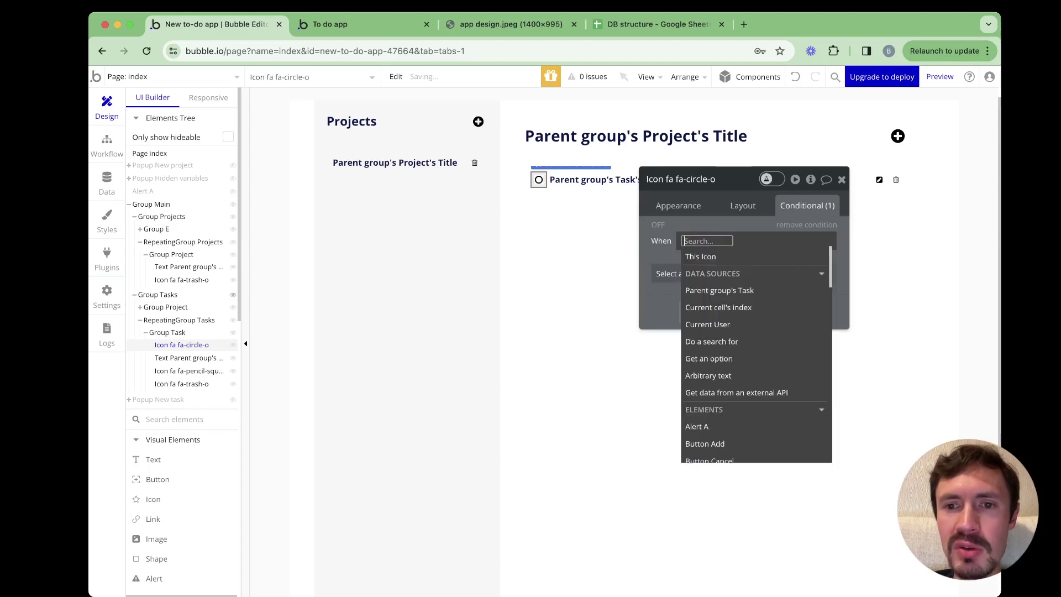
click(720, 290)
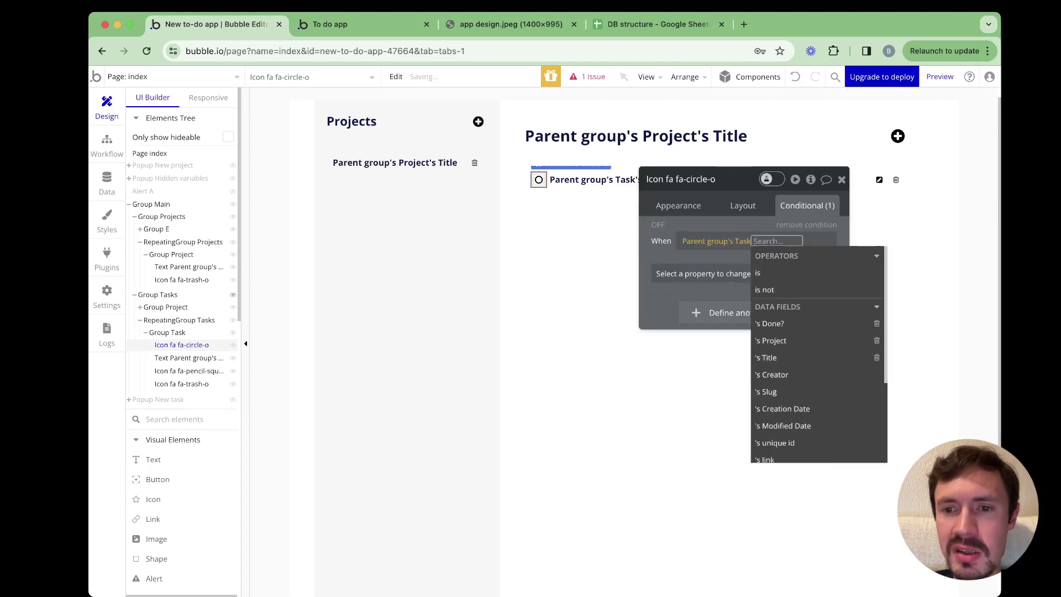
click(769, 324)
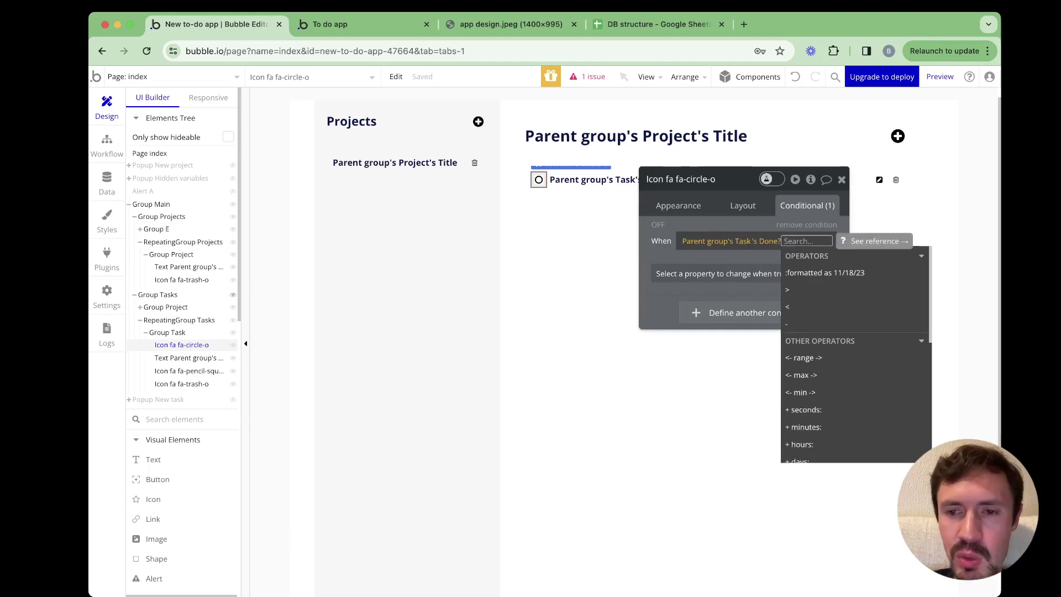
text(is)
key(Down)
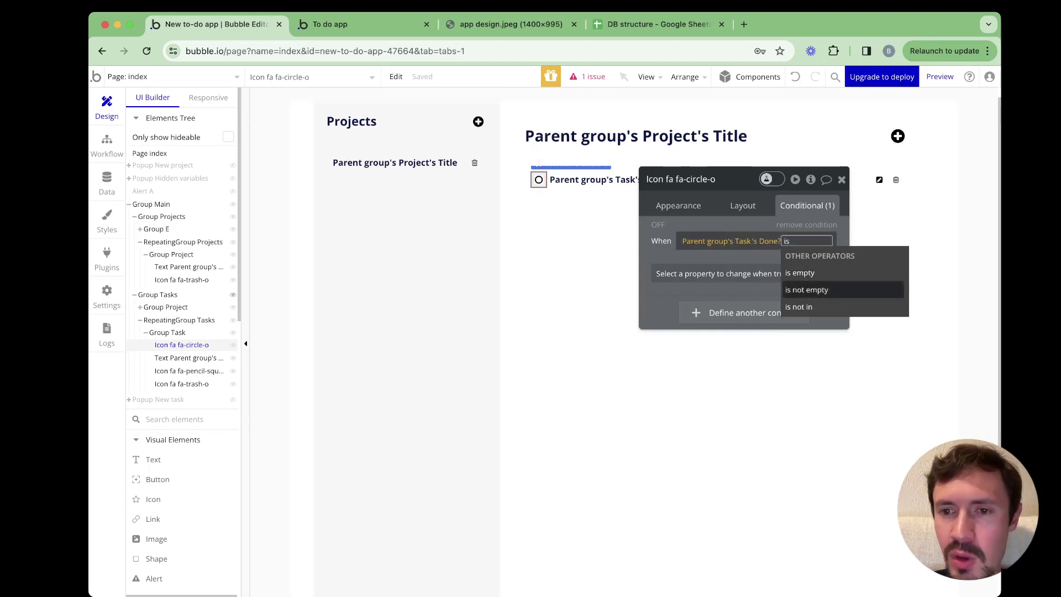
key(Return)
key(Escape)
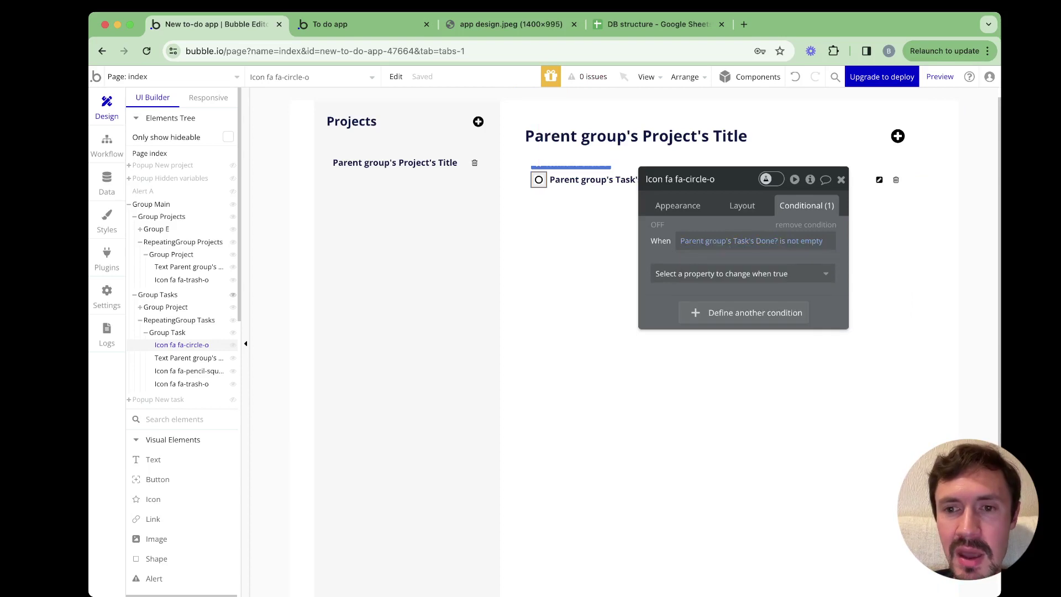
Make the condition change the icon colour to green #35894D
key(Tab)
key(Return)
key(Down)
key(Down)
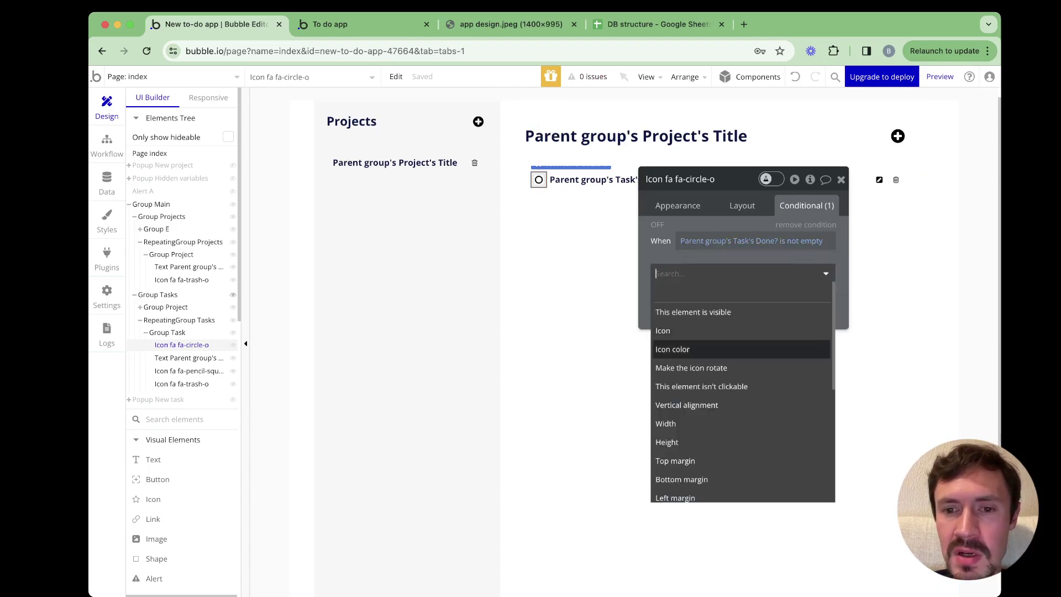
key(Return)
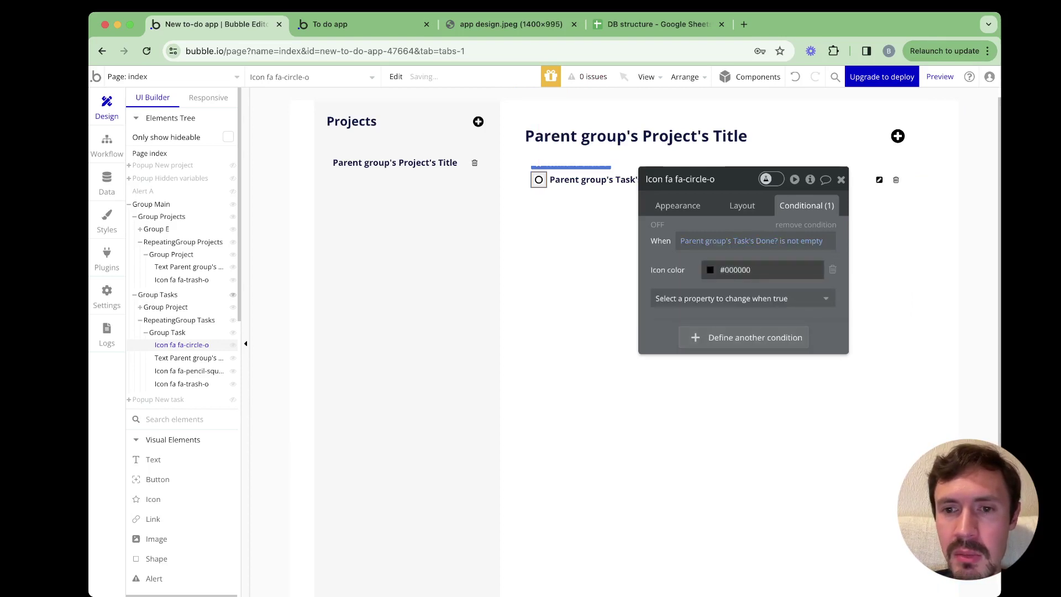
click(737, 270)
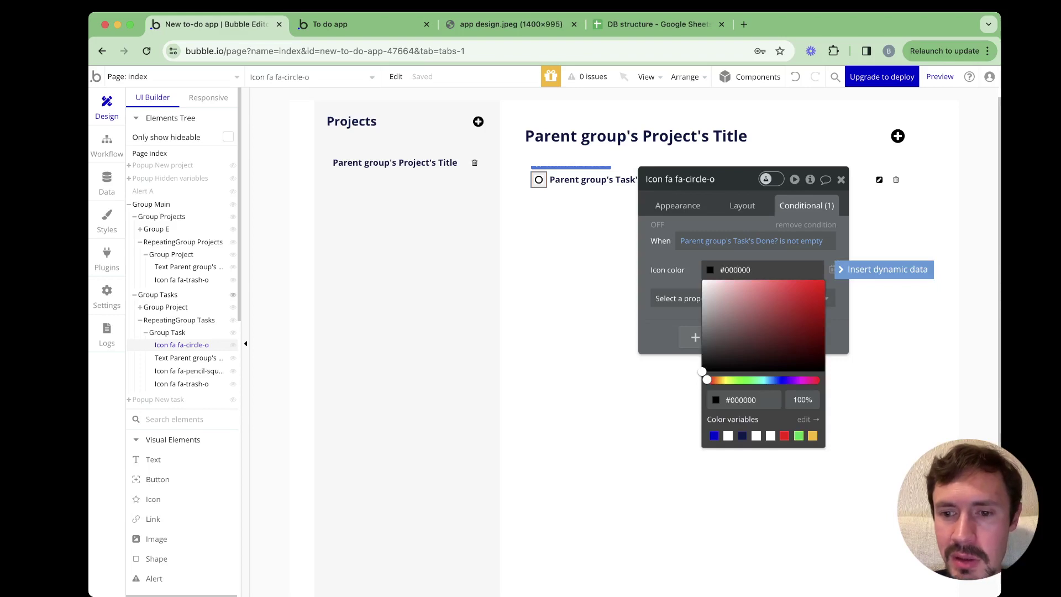
click(799, 437)
click(778, 321)
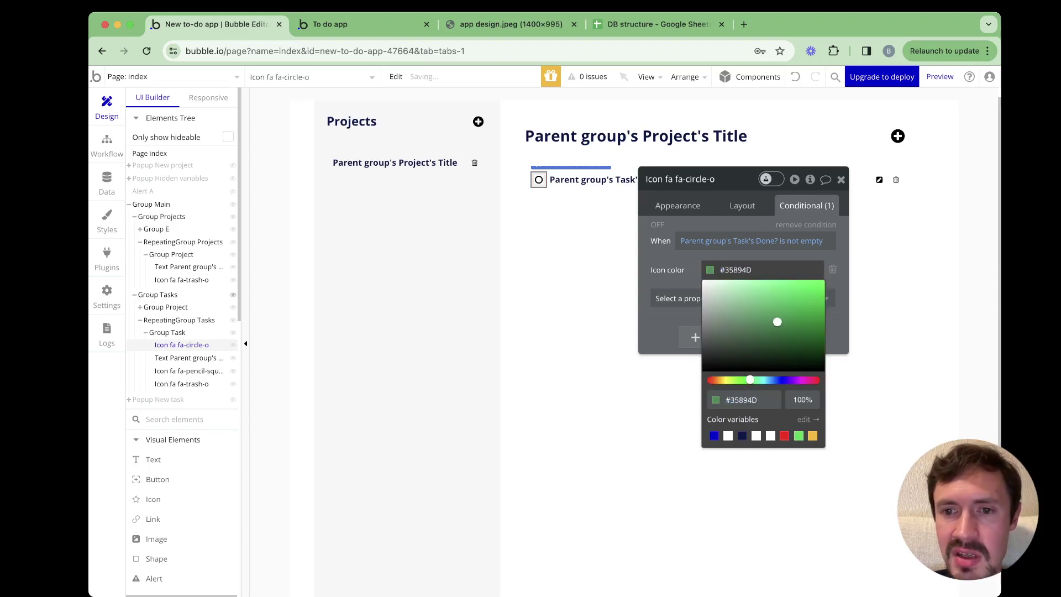
click(677, 299)
Also make the condition switch the icon to check-circle
click(677, 299)
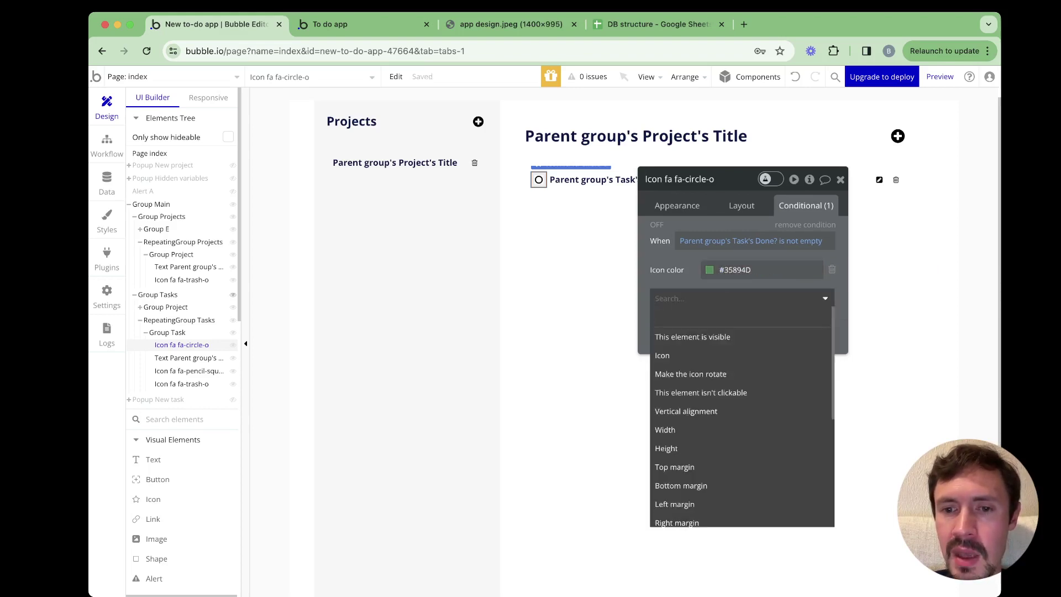
click(663, 355)
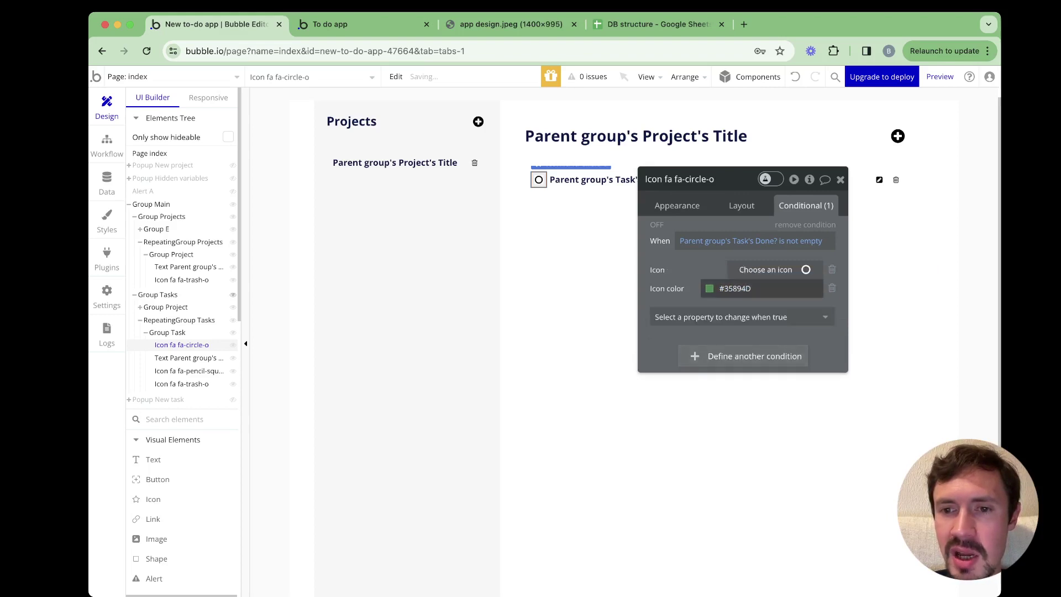
click(765, 269)
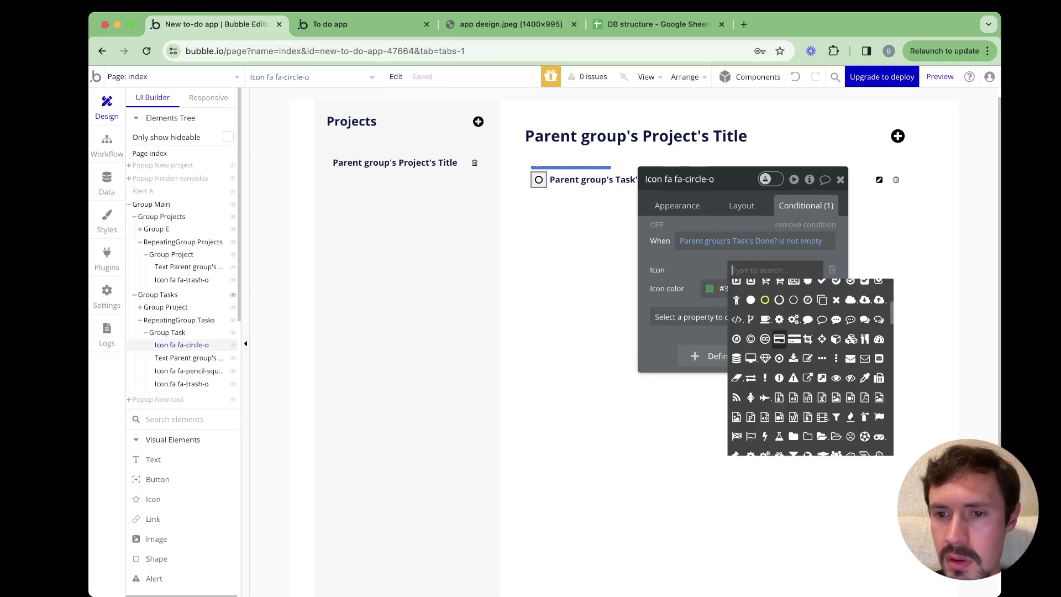
scroll(779, 339, up, 2)
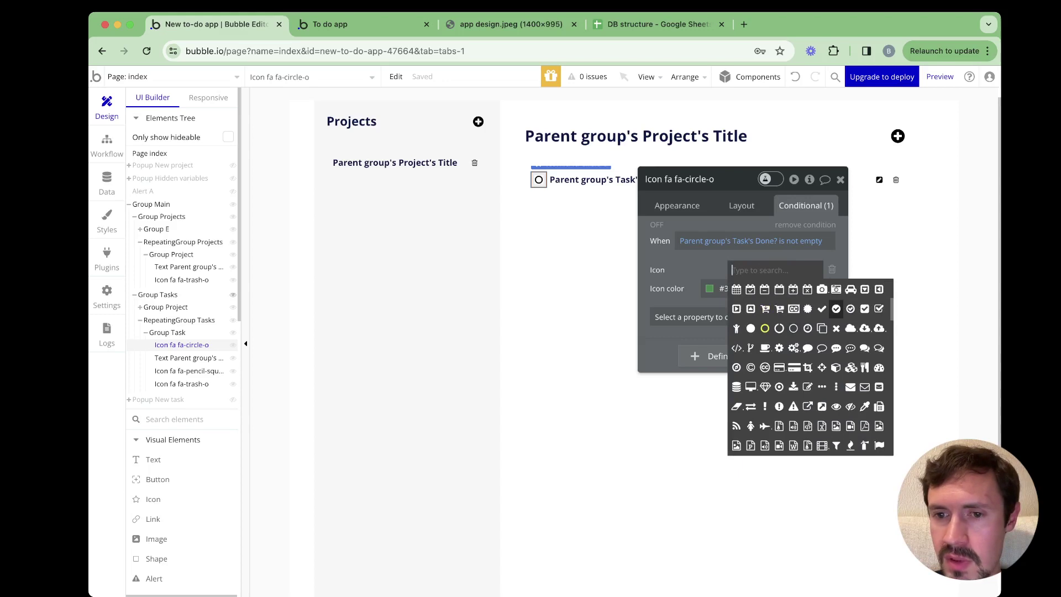
click(836, 309)
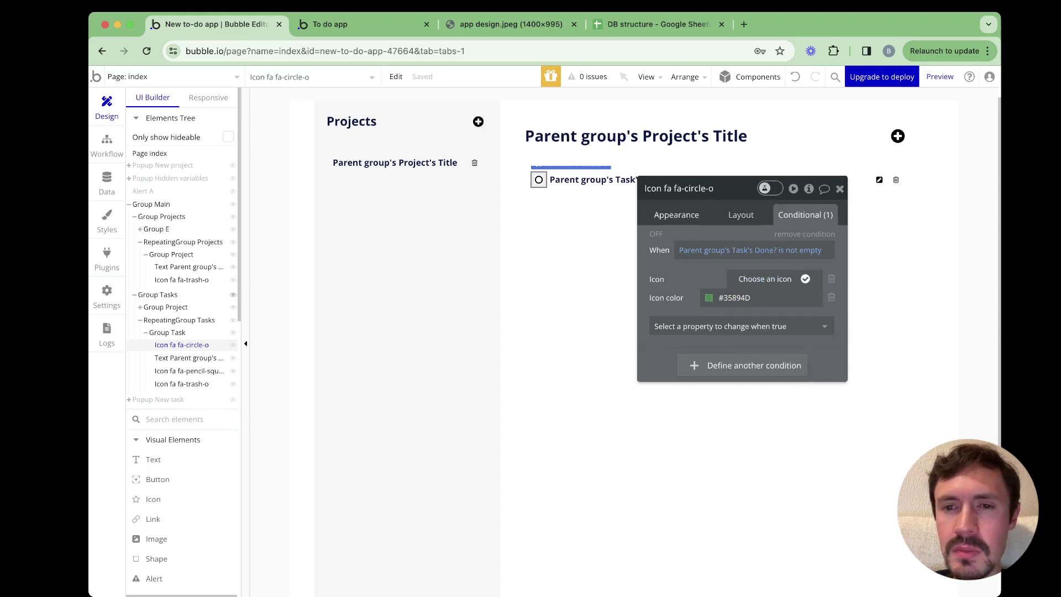
drag(691, 188, 657, 254)
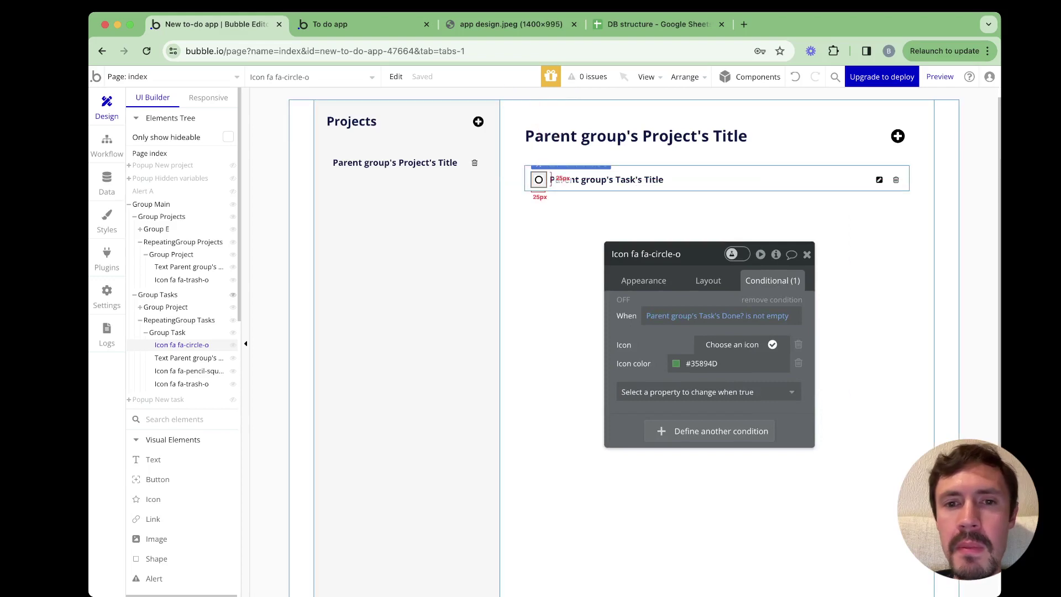
click(807, 254)
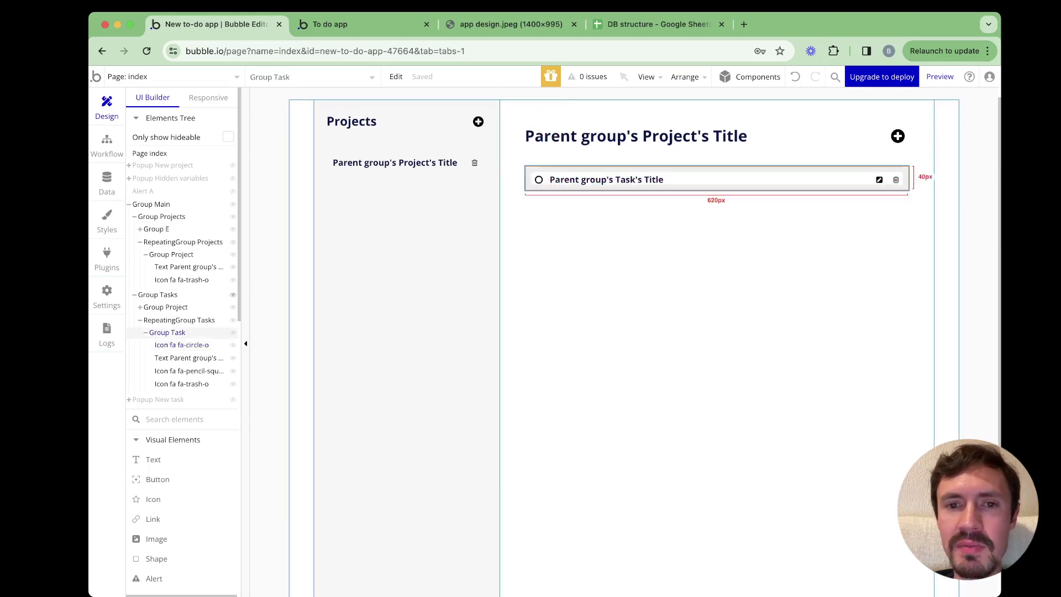
Start a new workflow for when Group Task is clicked
double_click(529, 185)
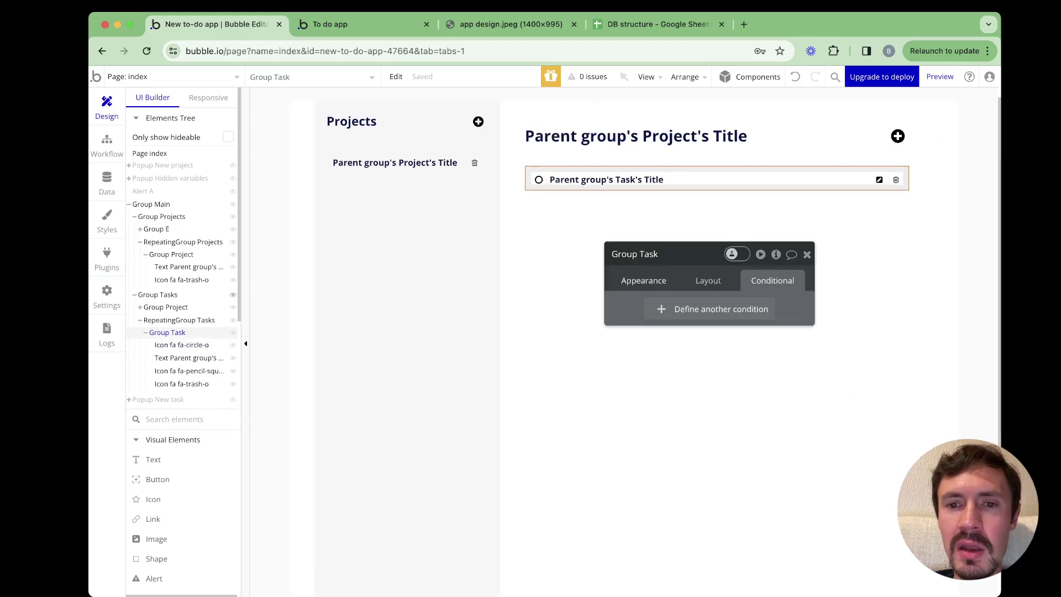
click(643, 281)
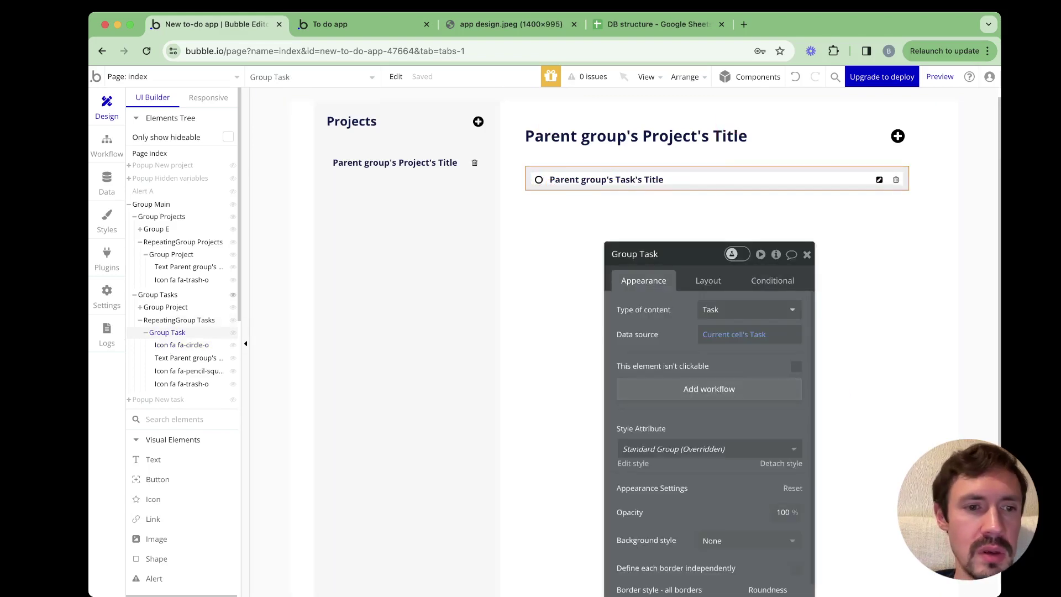
scroll(709, 387, down, 2)
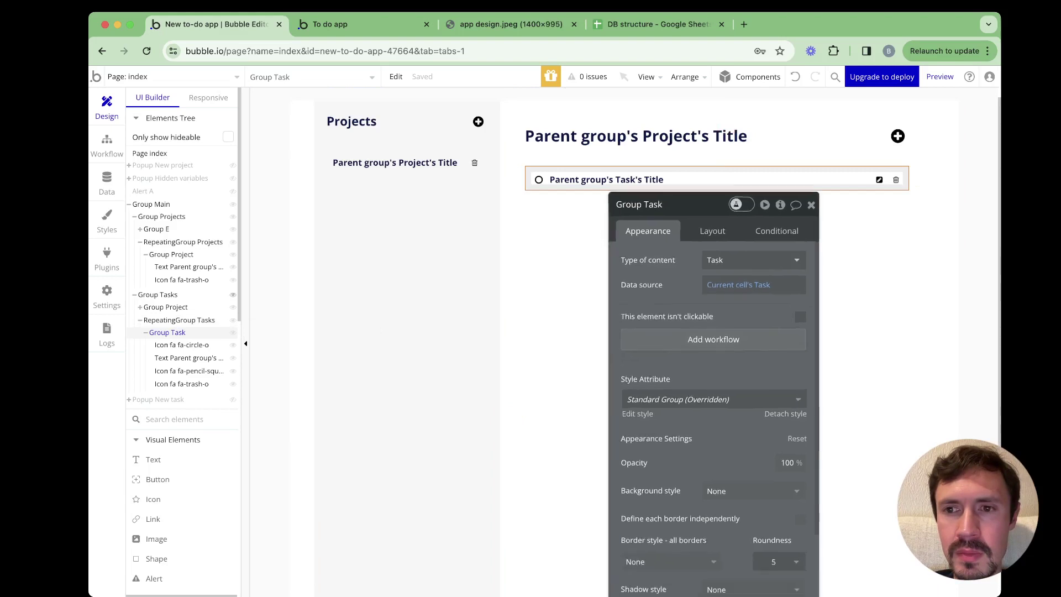
click(709, 332)
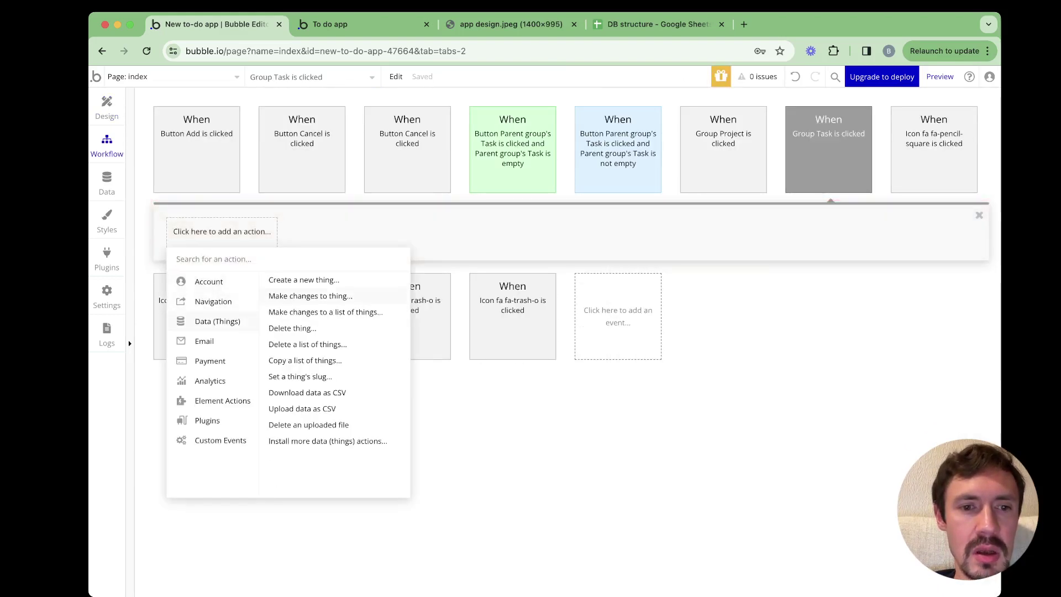
Add a Make changes action setting Current cell's Task's Done? to Current date/time
click(310, 296)
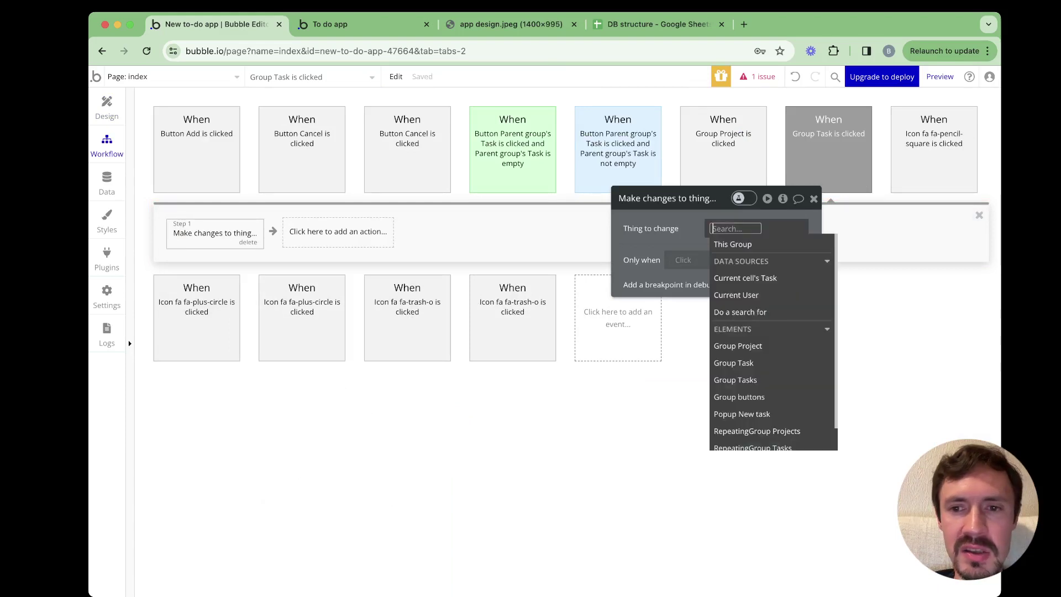
key(Down)
key(Down)
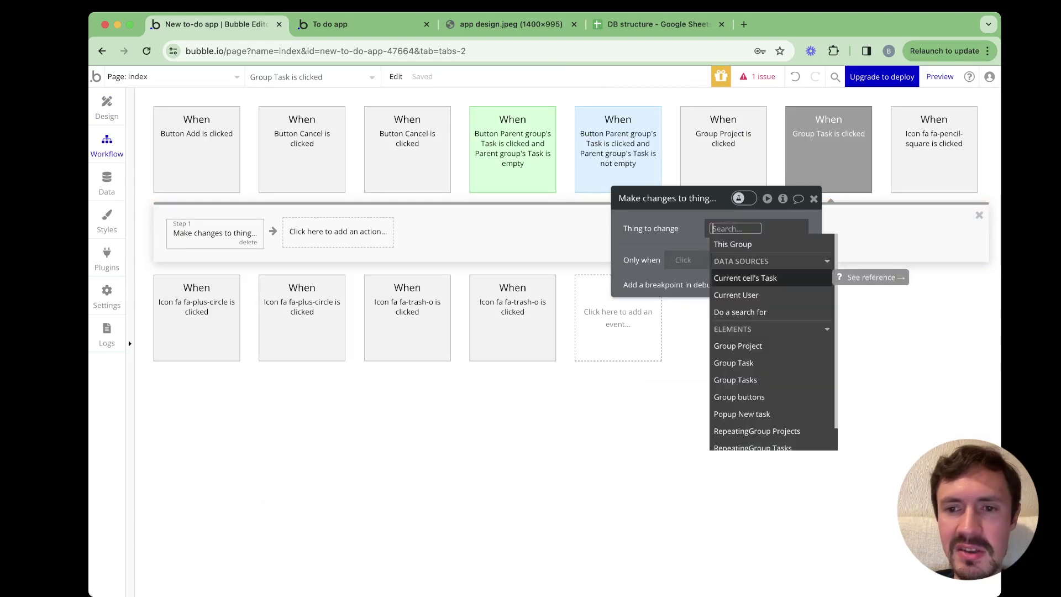
key(Return)
key(Escape)
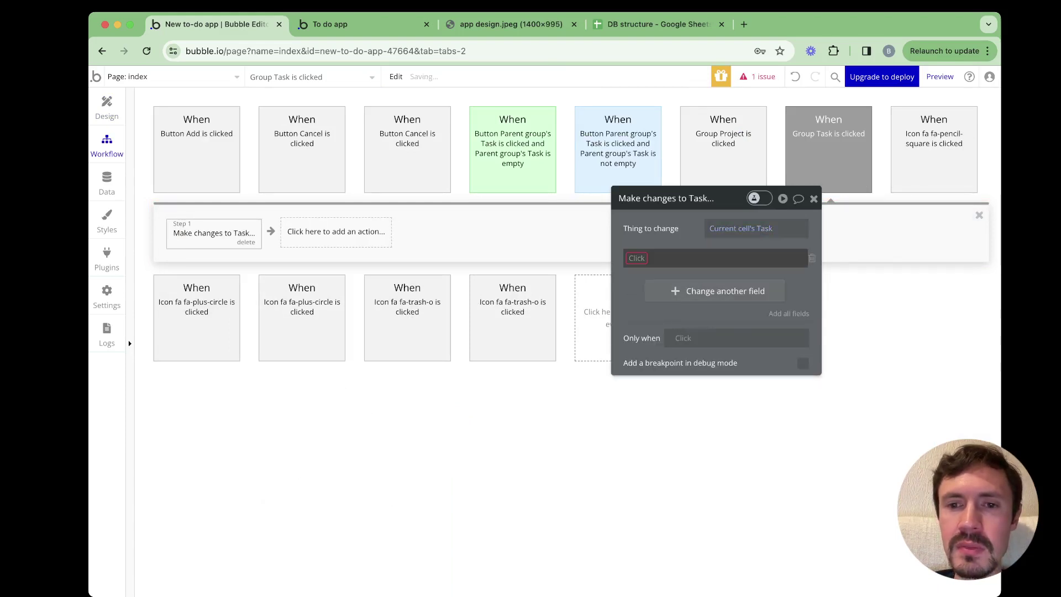
key(Return)
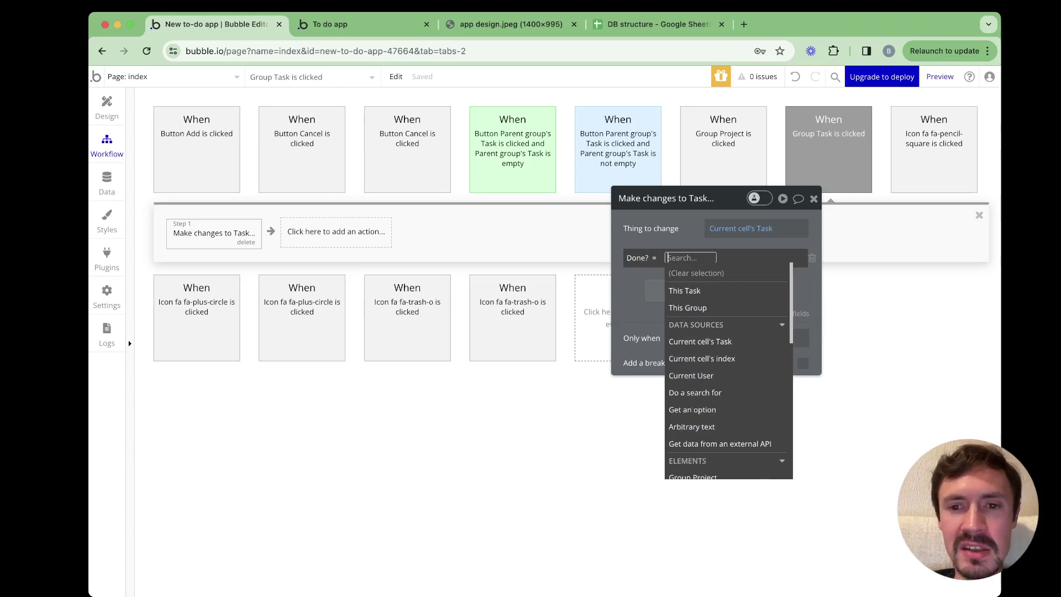
text(cu)
key(Down)
key(Down)
key(Down)
key(Down)
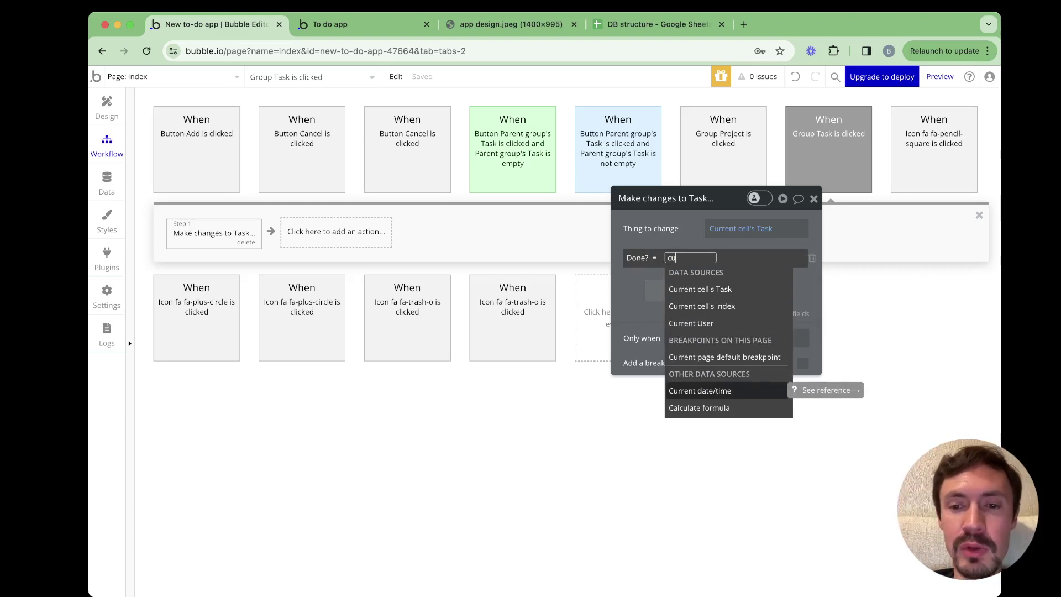
key(Return)
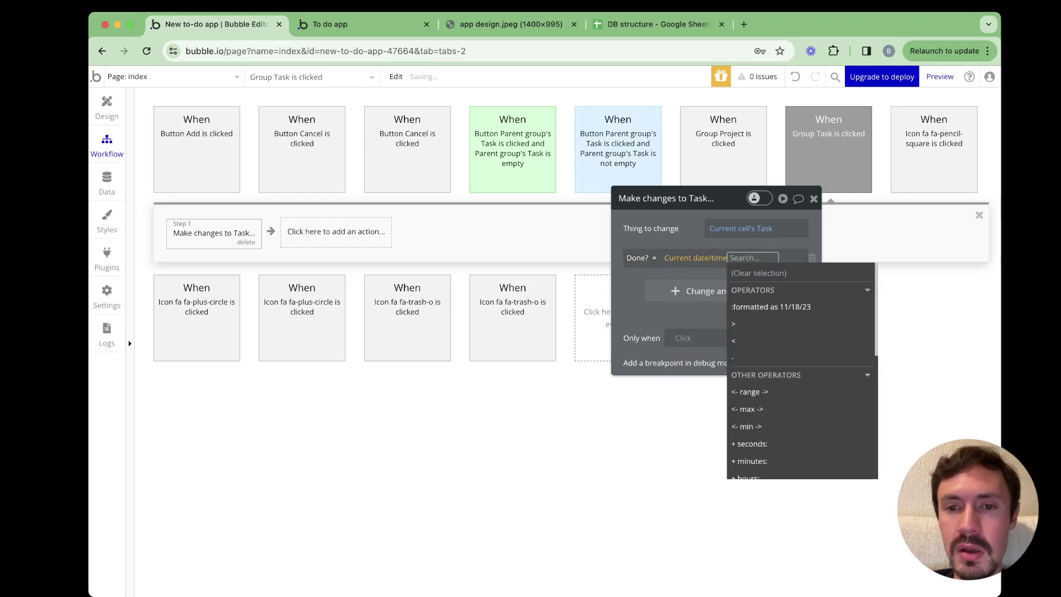
key(Escape)
key(super+2)
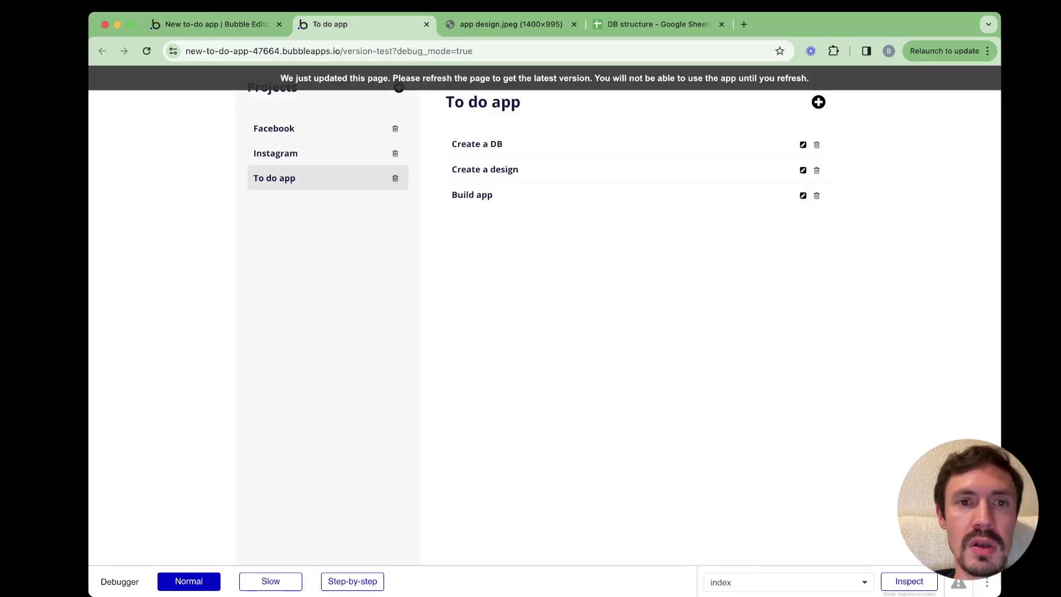
Reload the preview and click Create a DB, Create a design and Build app to mark them done
key(super+r)
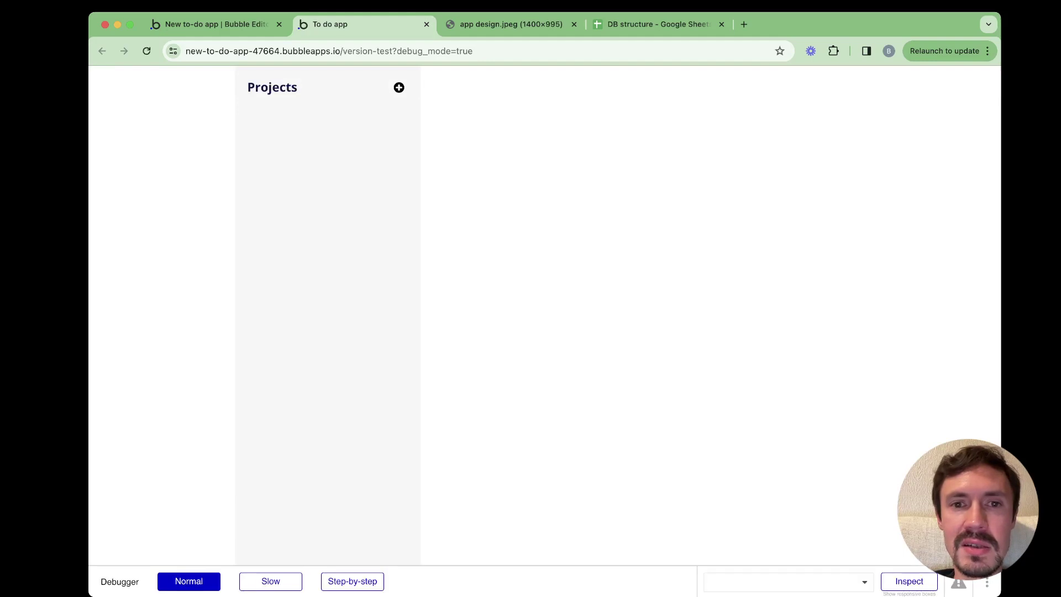
click(274, 178)
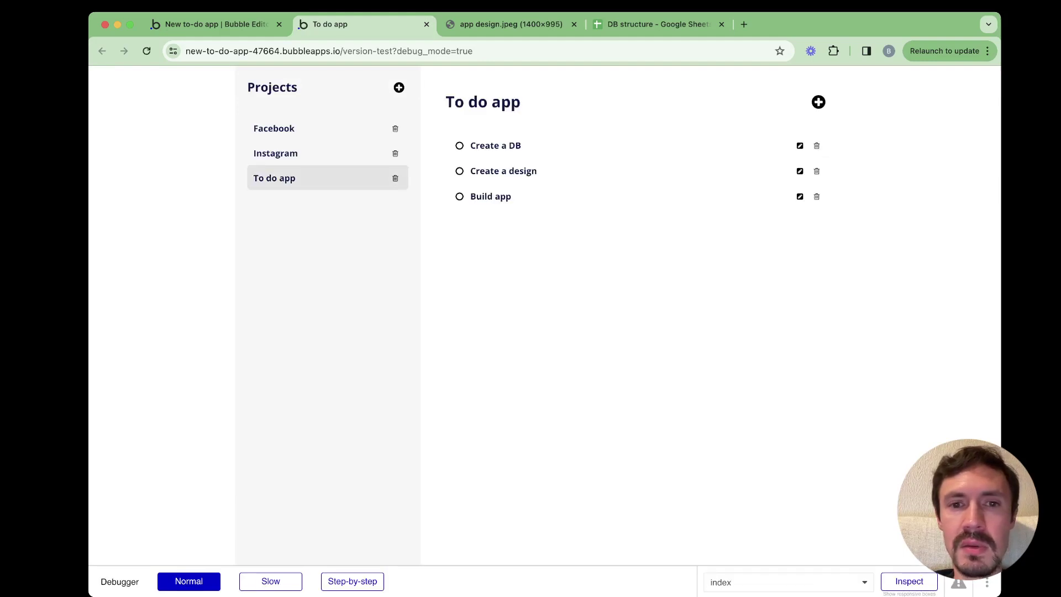
click(459, 145)
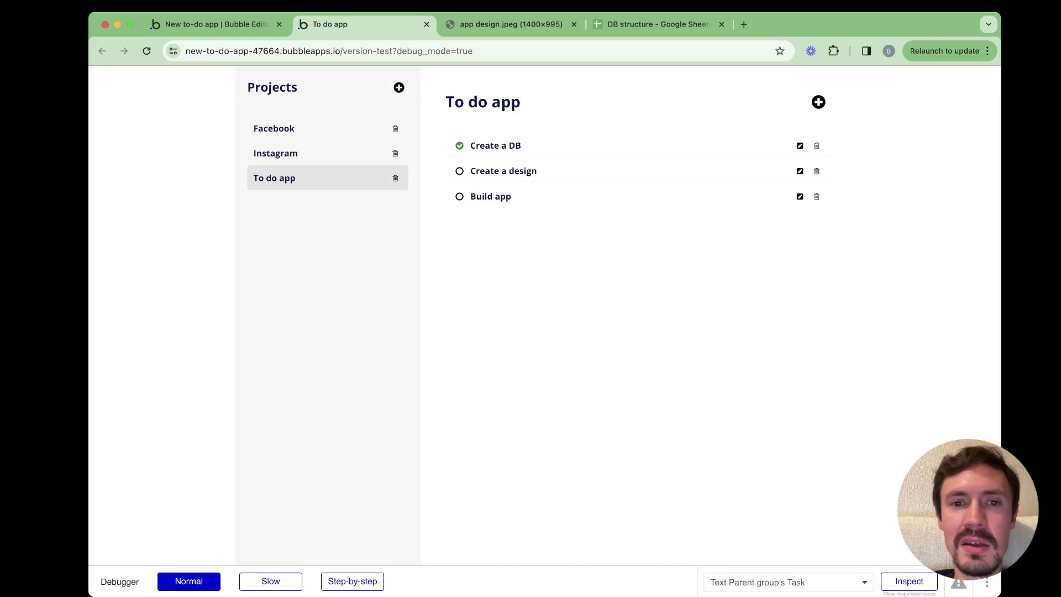
click(459, 171)
click(459, 197)
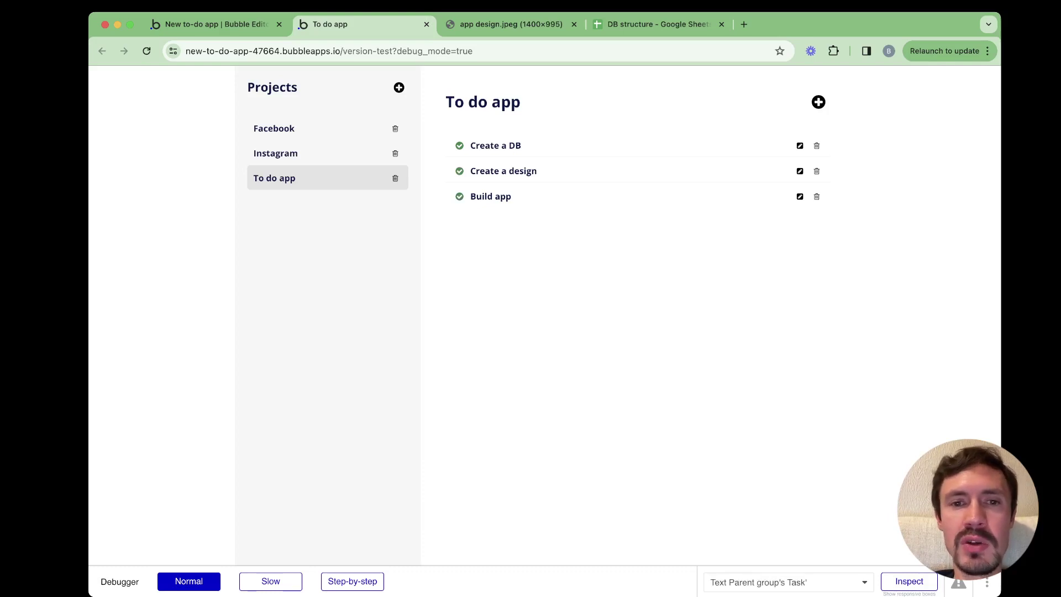
click(216, 24)
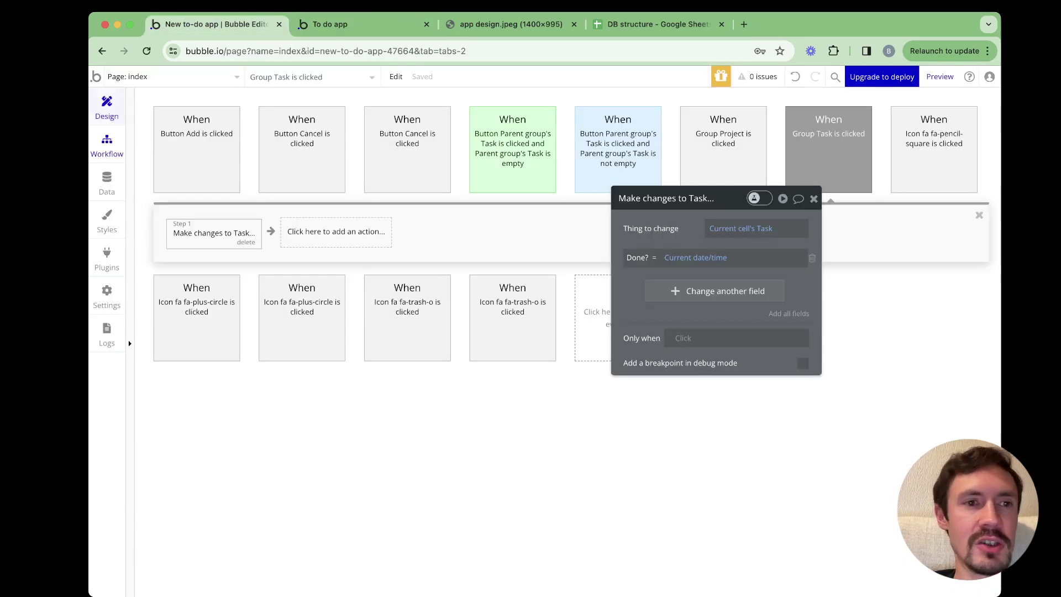
Add the condition 'Only when Current cell's Task's Done? is empty' to the Group Task is clicked event
click(107, 108)
drag(668, 198, 669, 160)
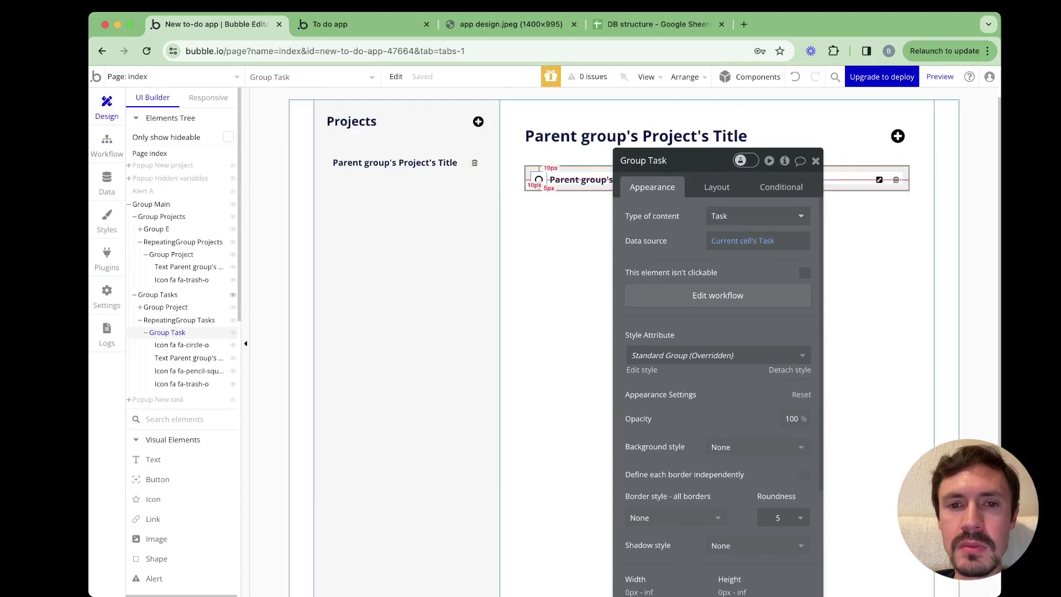
click(718, 295)
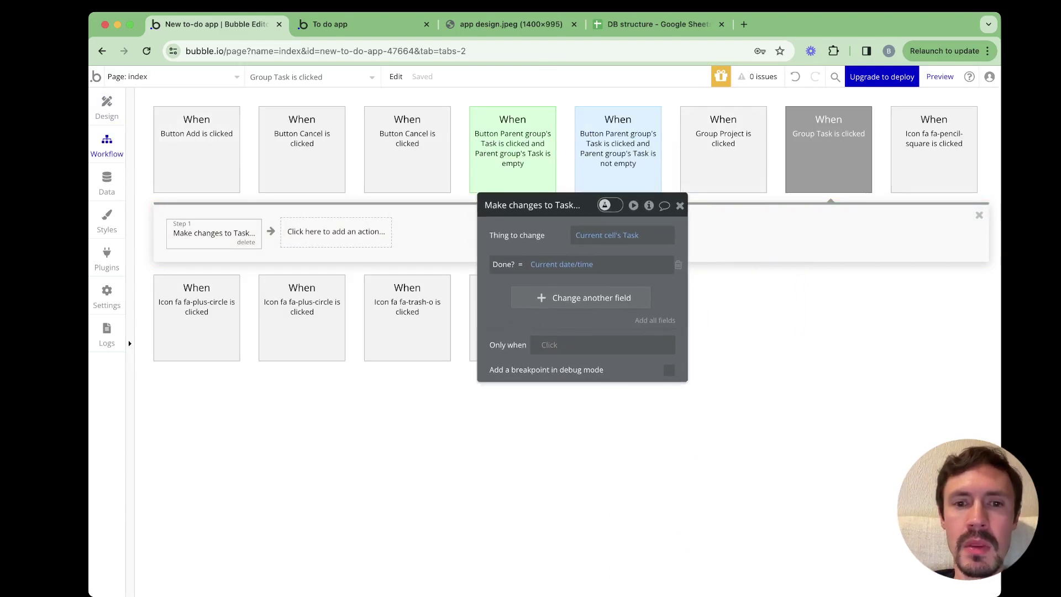
click(828, 155)
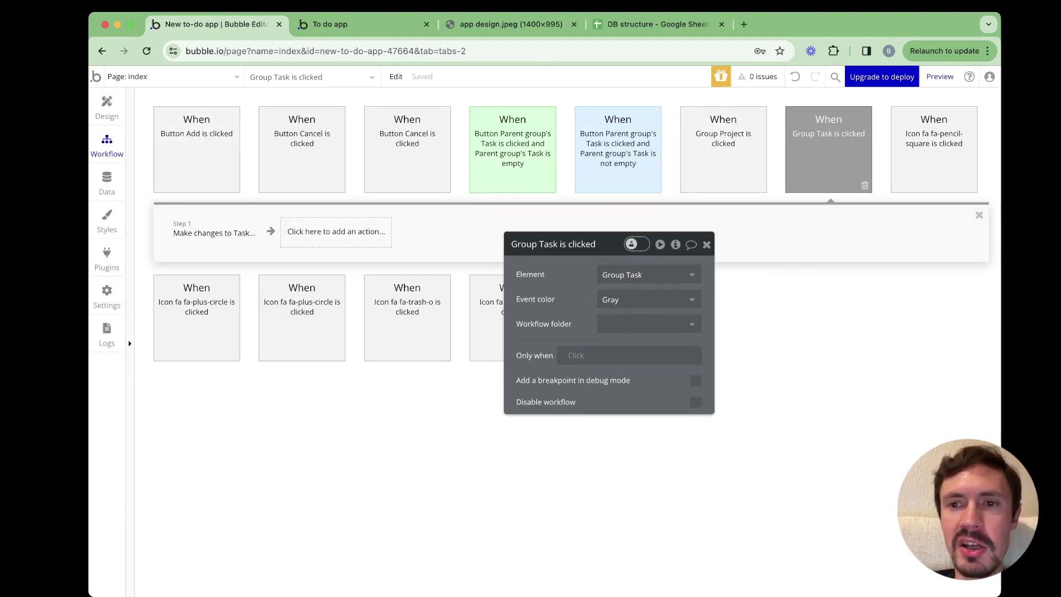
click(575, 356)
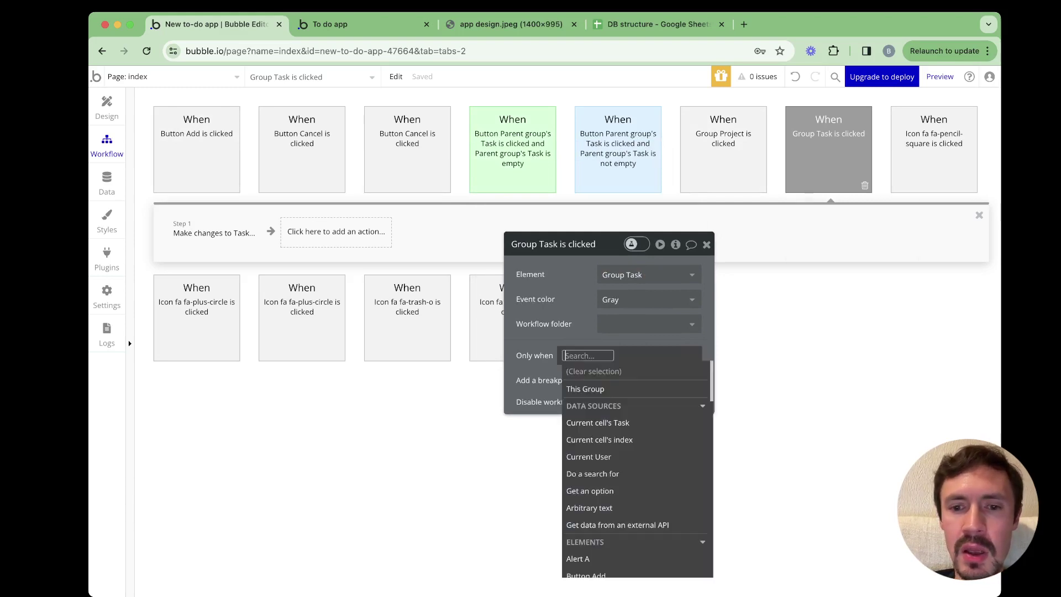
key(Return)
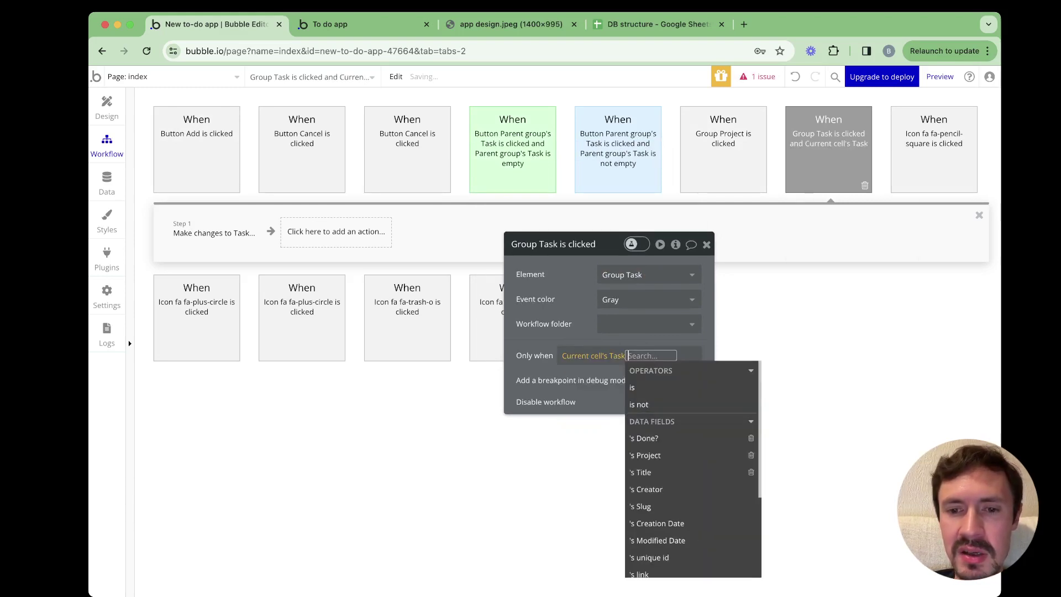
text(da)
key(BackSpace)
key(BackSpace)
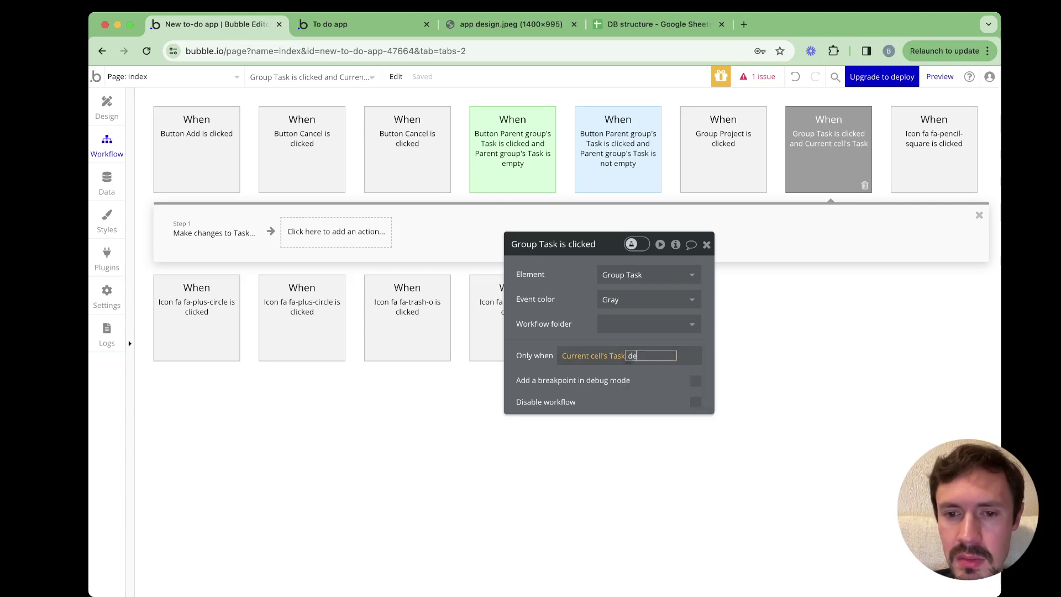
text(do)
key(Return)
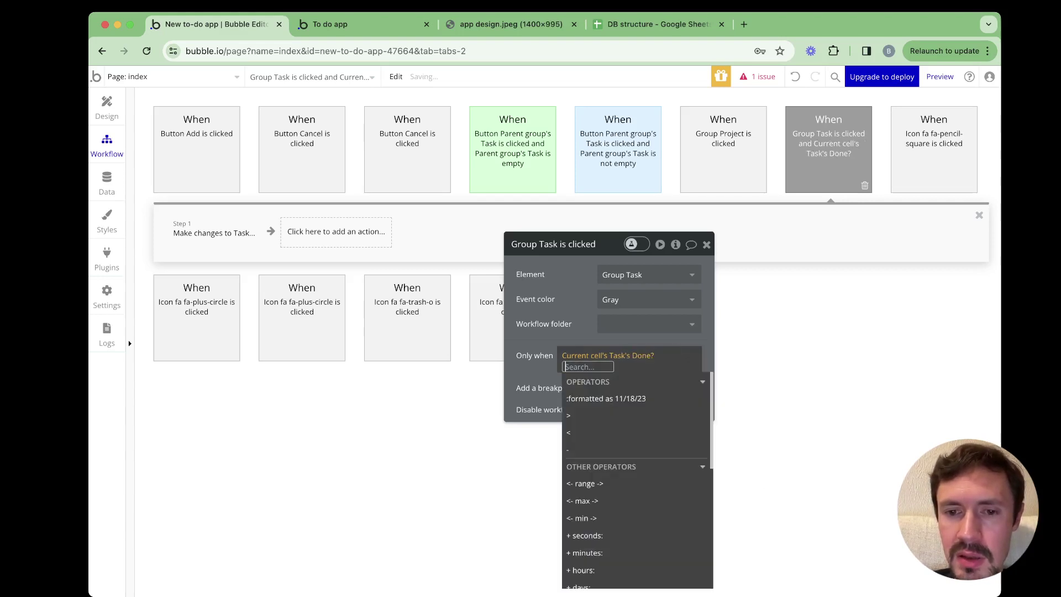
text(is)
key(Up)
key(Down)
key(Return)
key(Escape)
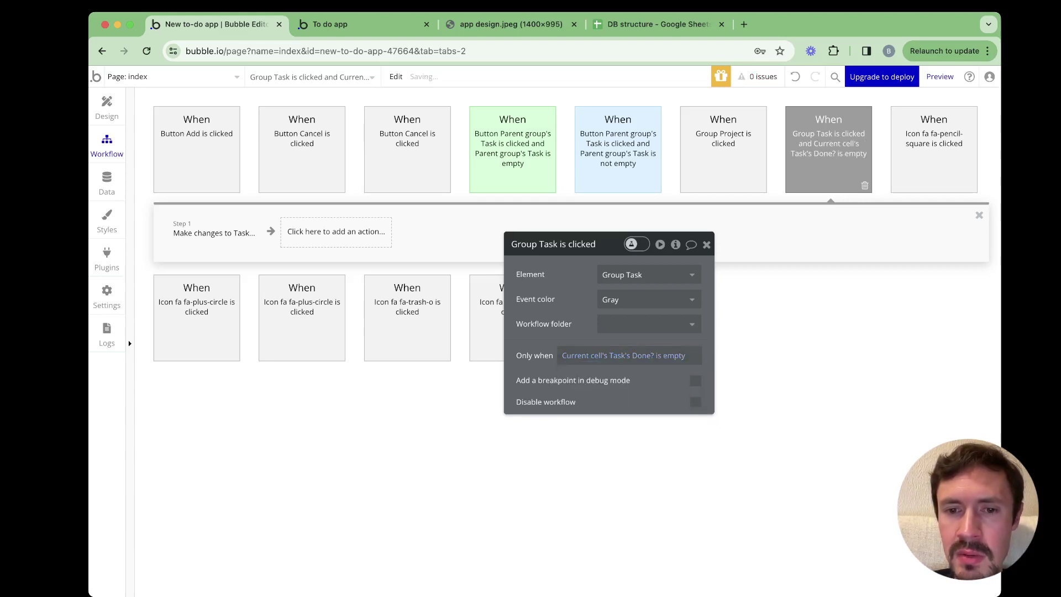
Paste a copy of the task-click workflow and change its condition to Done? is not empty
right_click(824, 166)
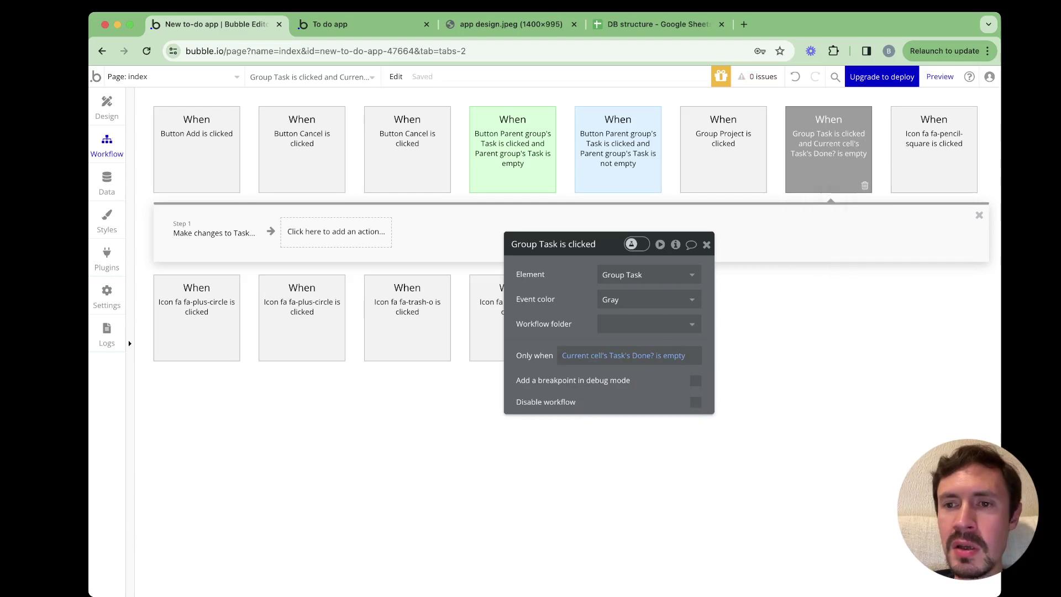
right_click(826, 159)
click(852, 240)
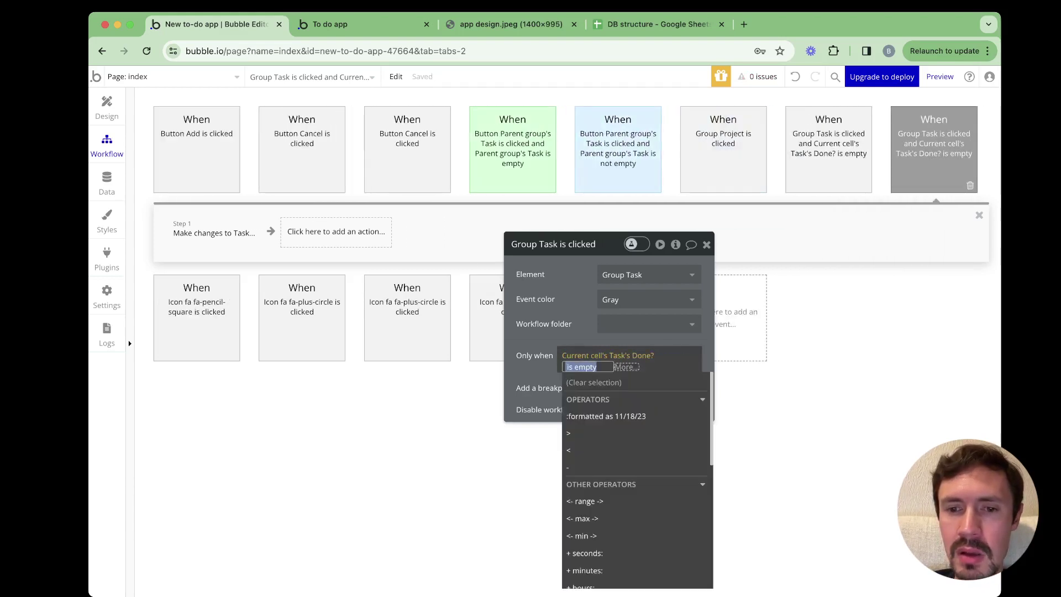
click(675, 356)
text(is)
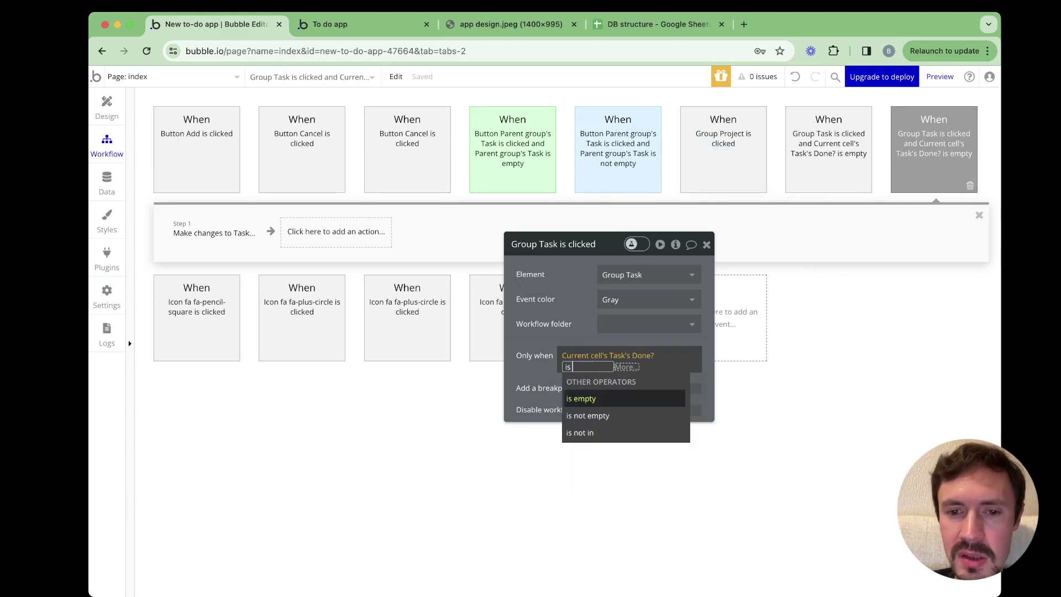
key(Down)
key(Return)
key(Escape)
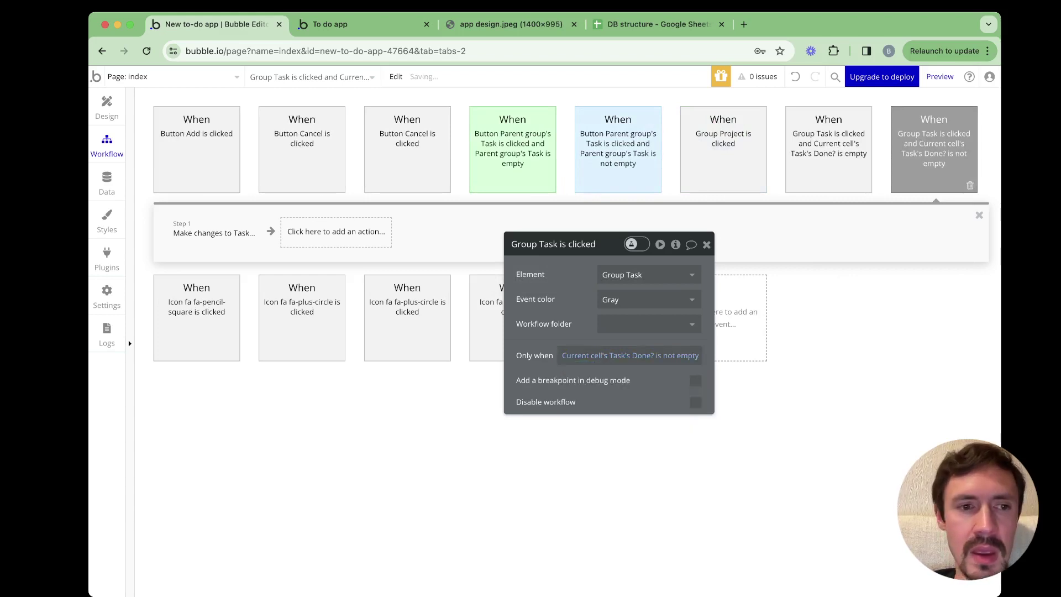
Clear the Done? value in the copy's Make changes step so it becomes empty
click(214, 233)
right_click(587, 303)
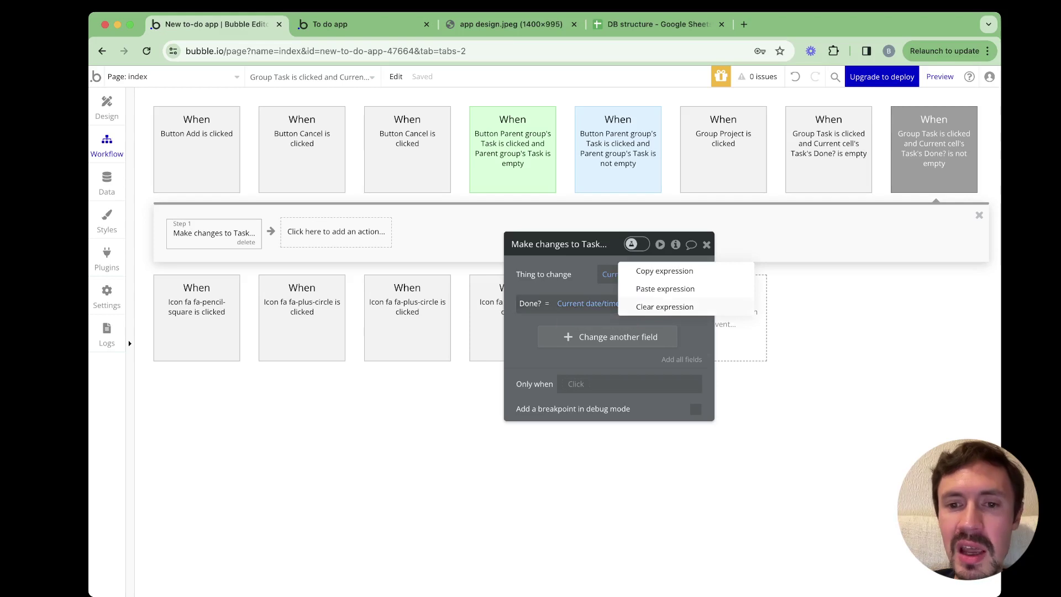
click(665, 307)
key(ctrl+Tab)
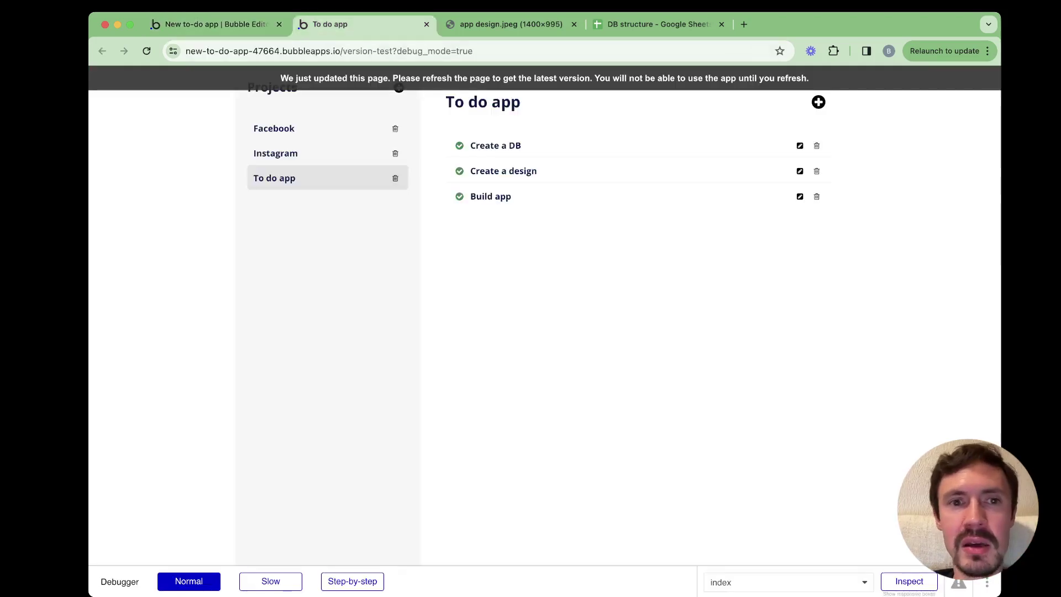
In the reloaded preview, uncheck Create a DB, add 'New task', then view app design.jpeg
key(super+r)
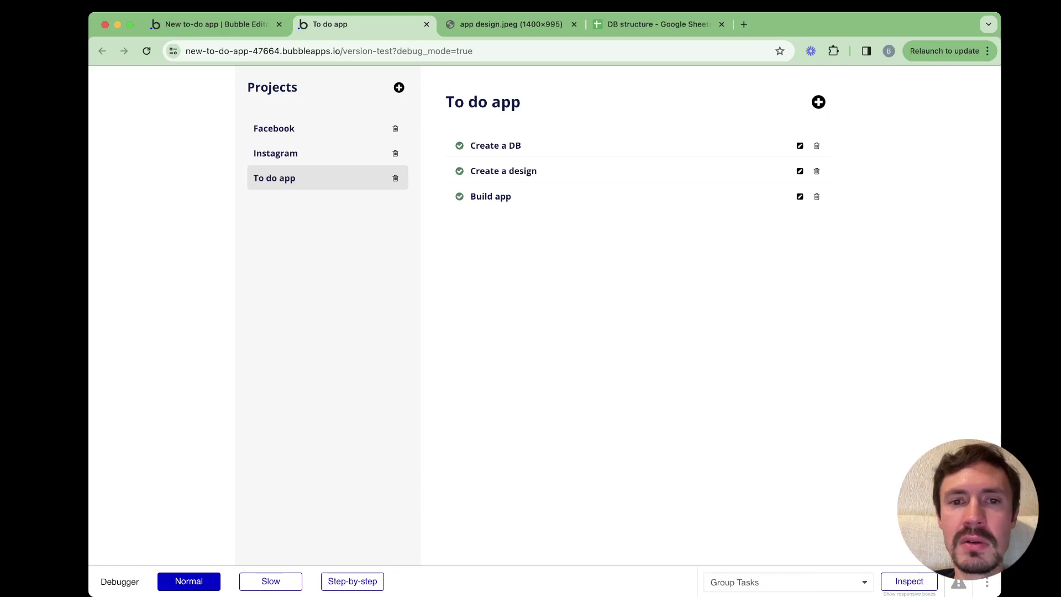
click(459, 146)
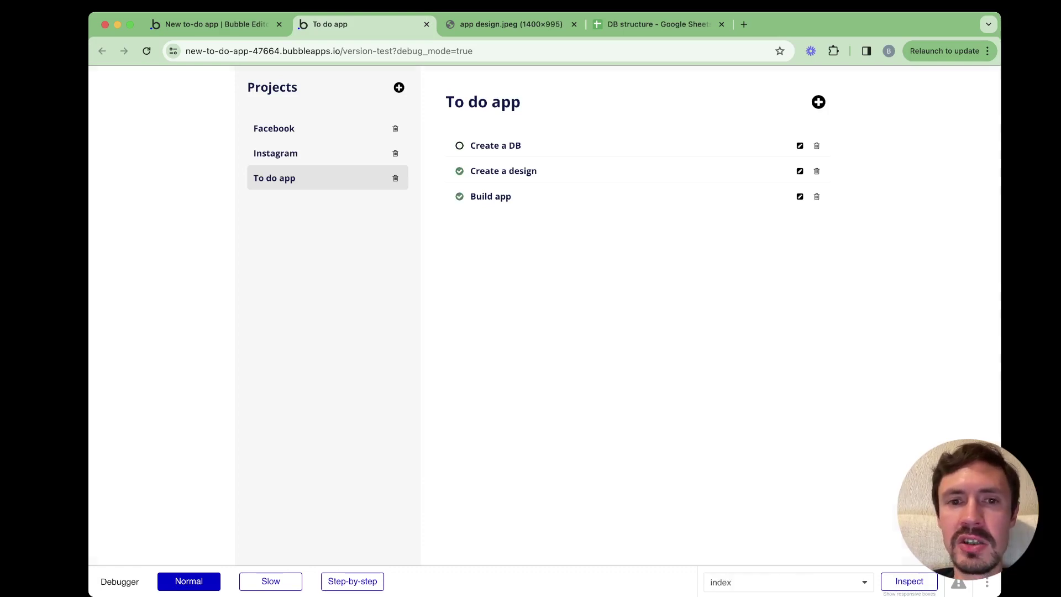
click(819, 102)
text(New )
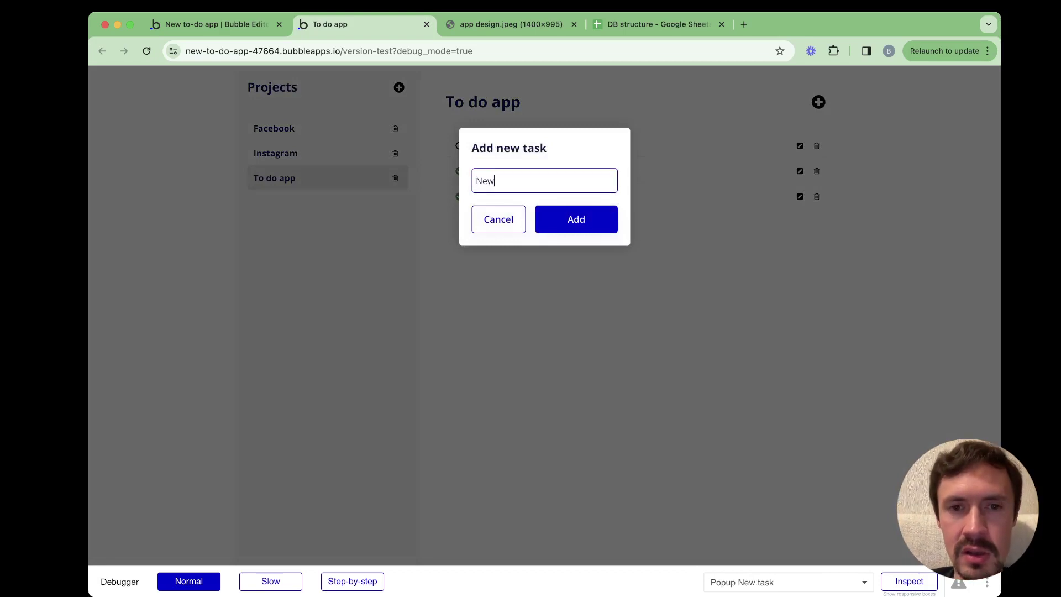
text(task)
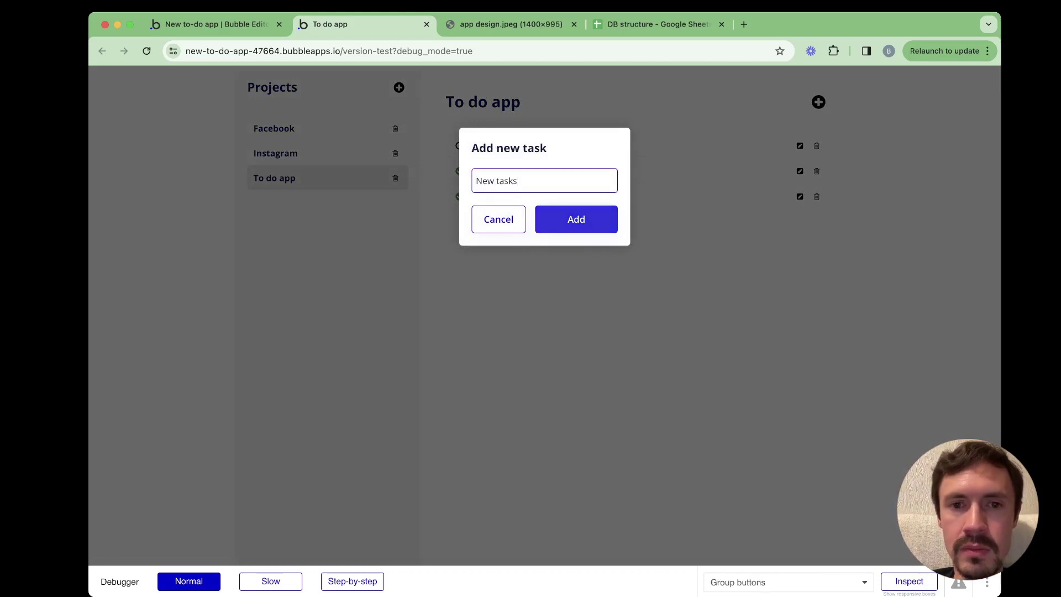
click(577, 220)
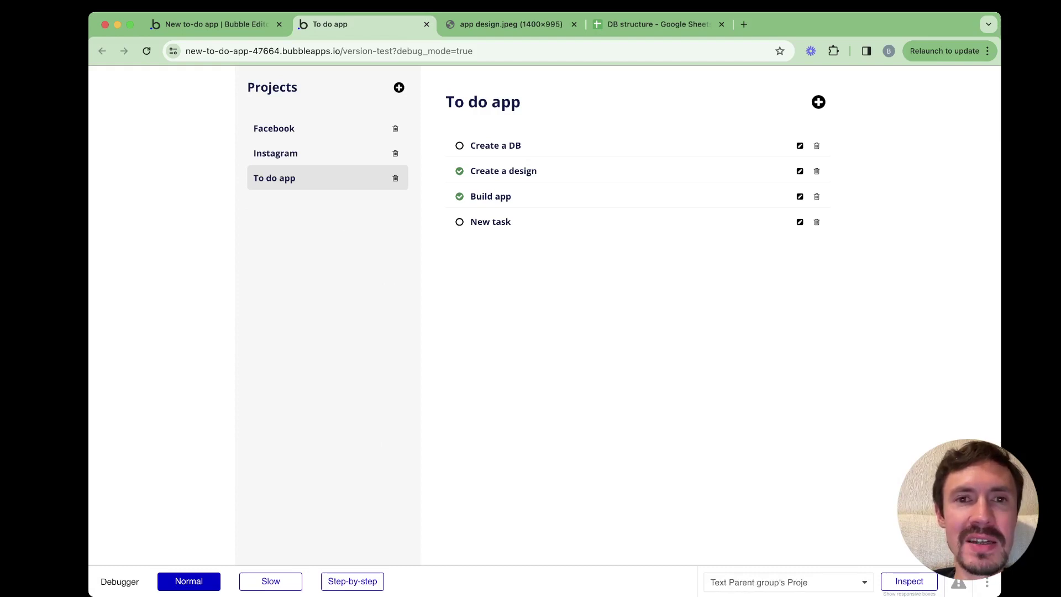
click(511, 24)
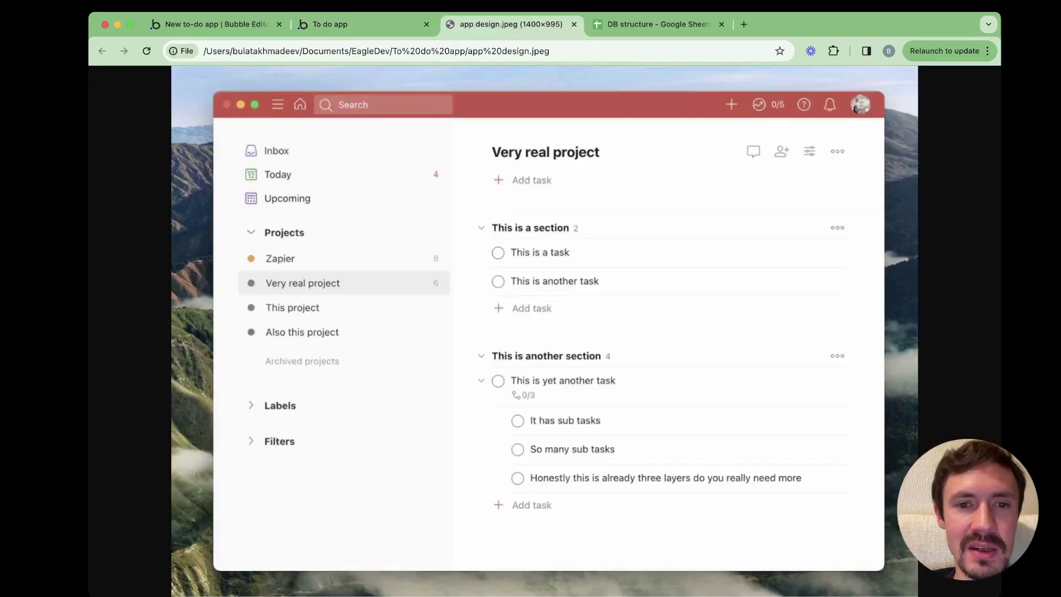
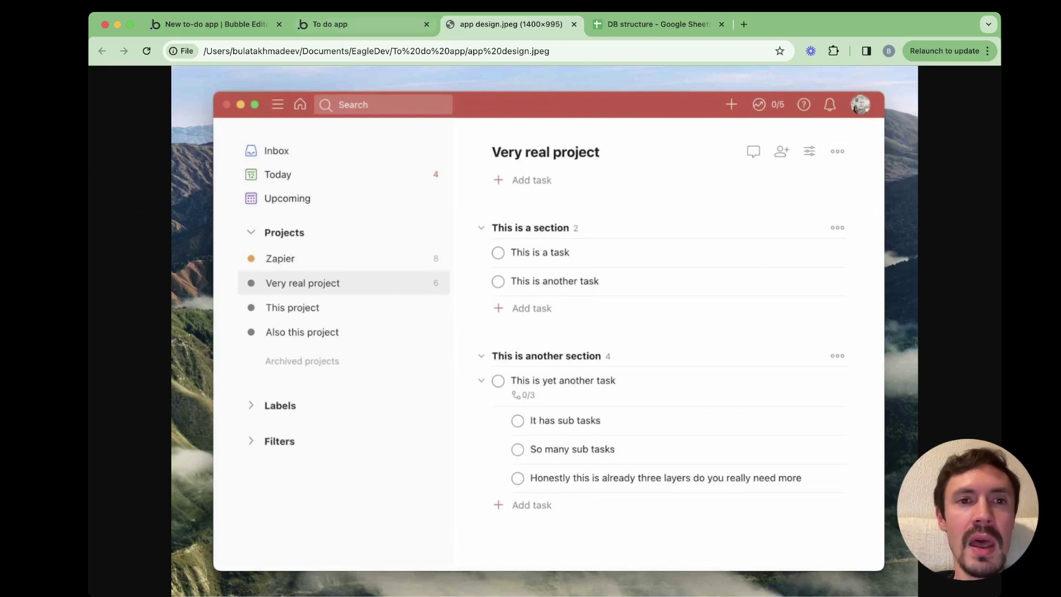
Return to the Bubble editor's Design view showing the project and task lists, with Group Task deselected
key(ctrl+shift+Tab)
key(ctrl+shift+Tab)
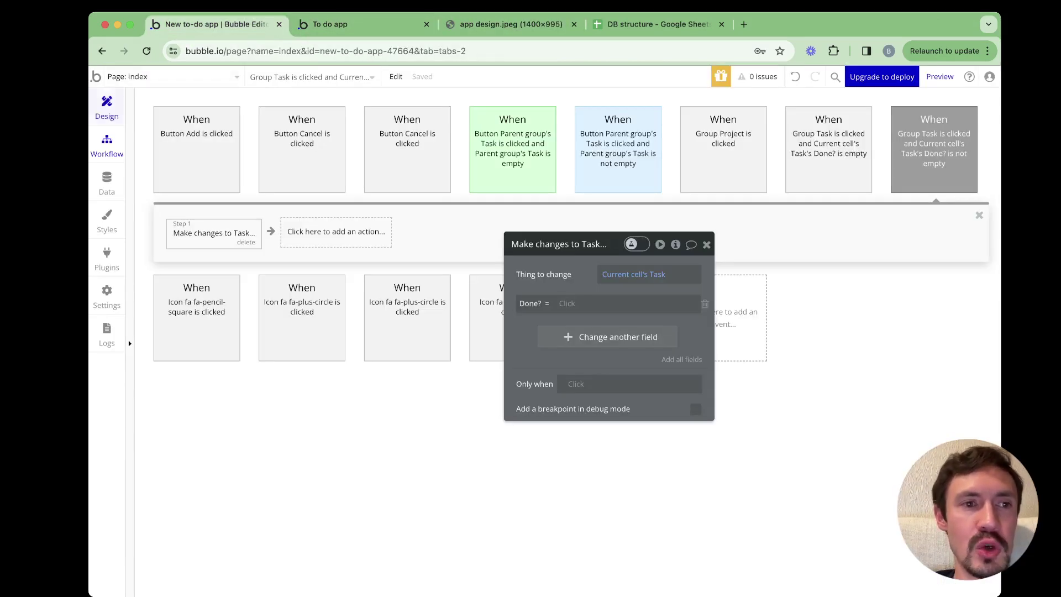
click(106, 107)
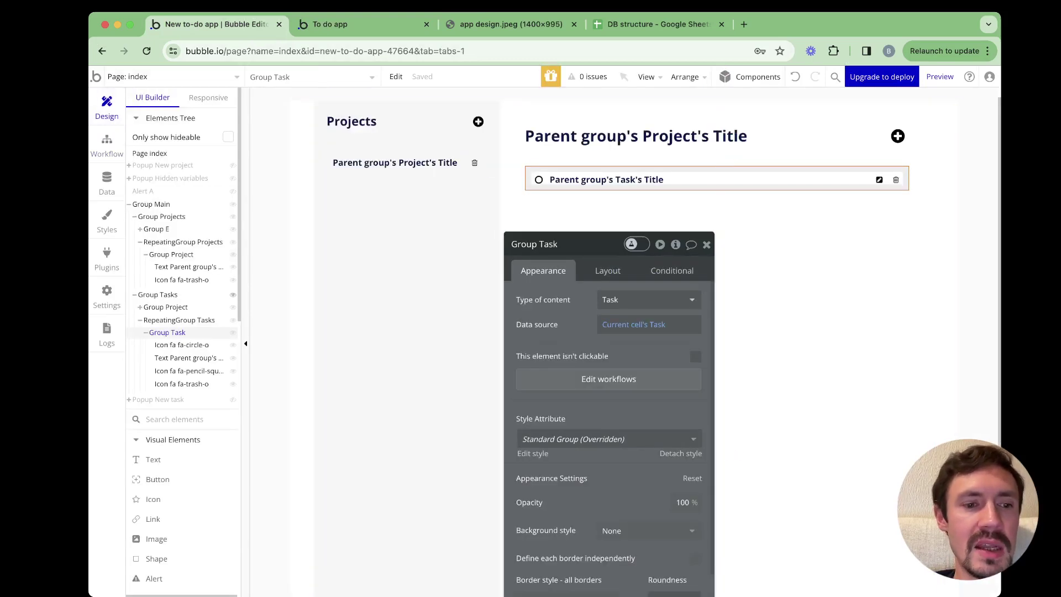
scroll(166, 331, down, 6)
scroll(166, 348, down, 1)
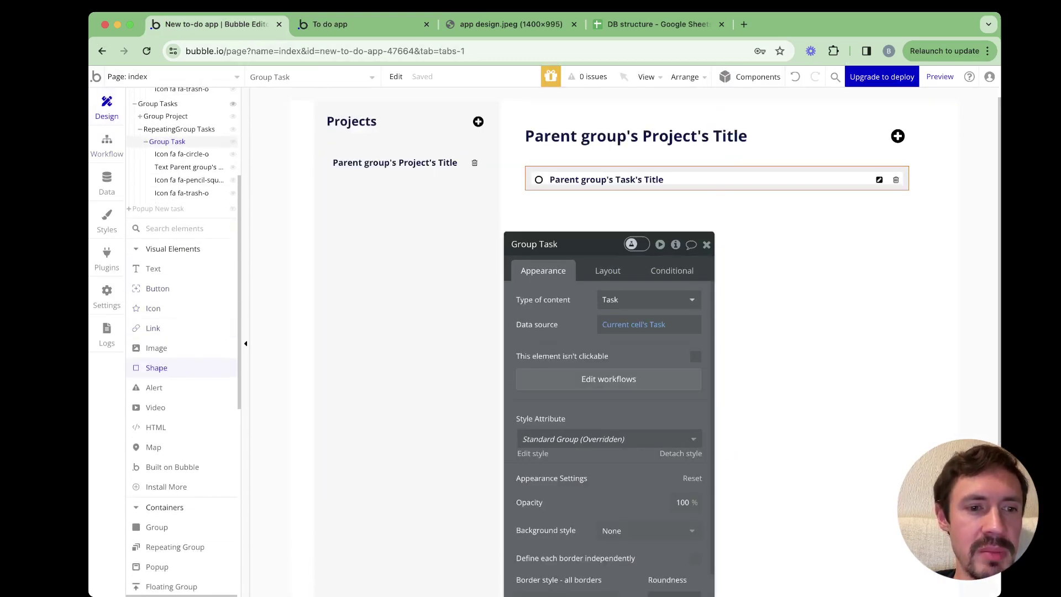
key(Escape)
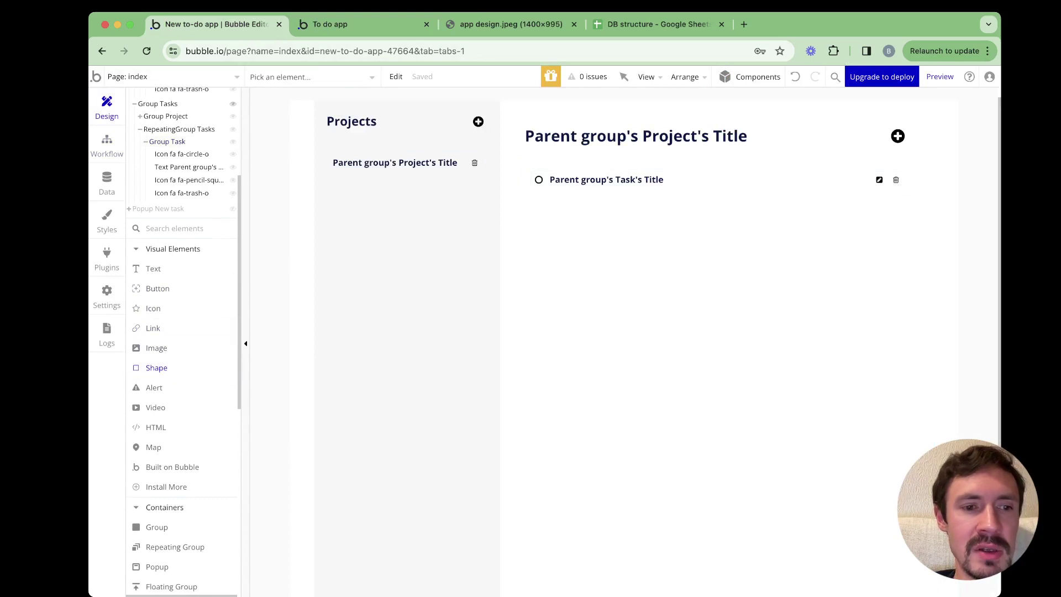
Draw a shape at the start of the project row and size it 20 by 20 px
drag(332, 156, 426, 174)
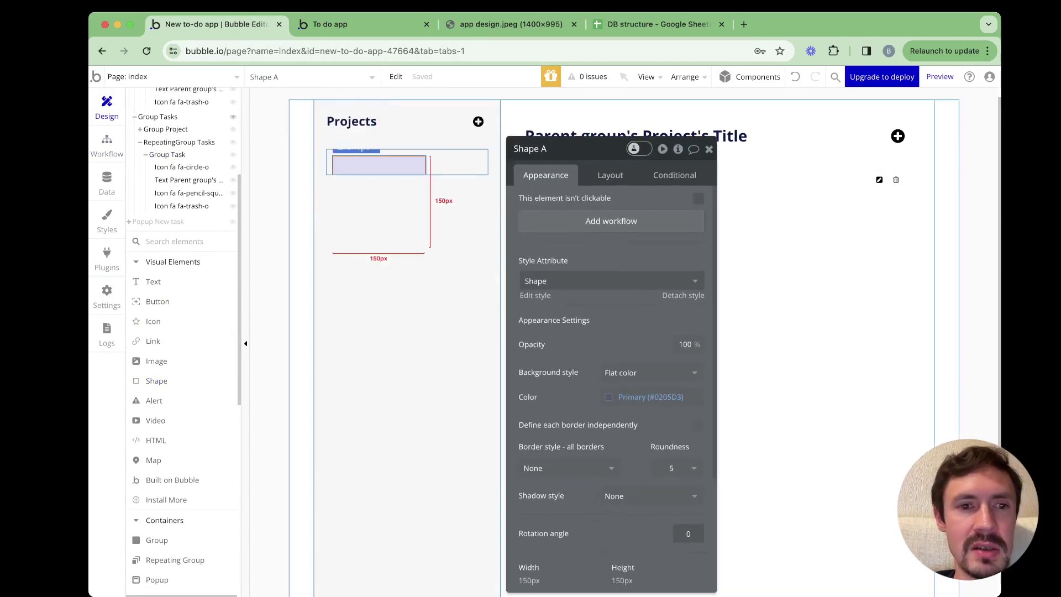
click(610, 175)
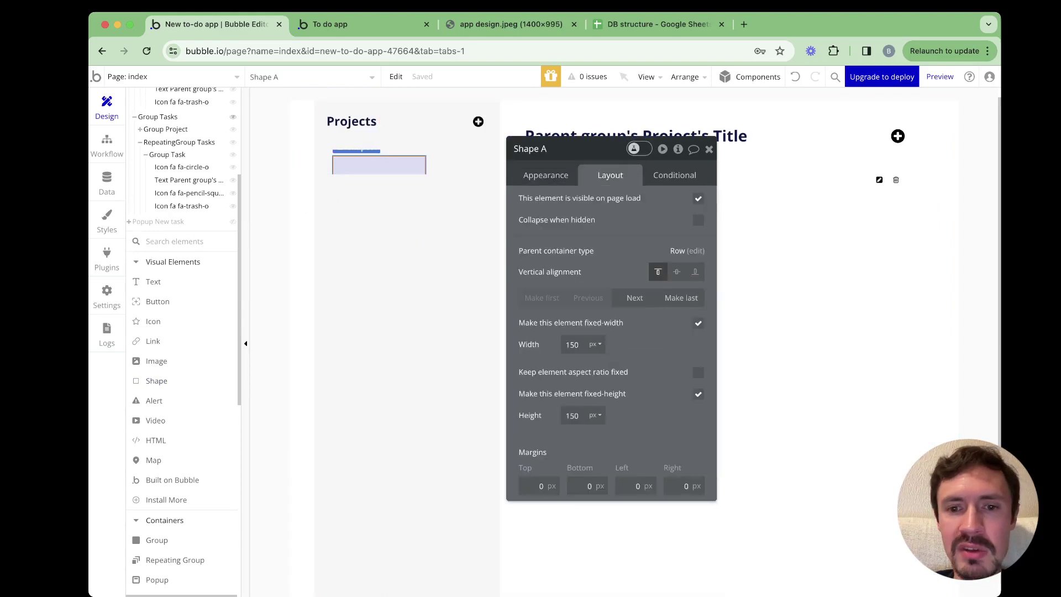
double_click(572, 345)
text(20)
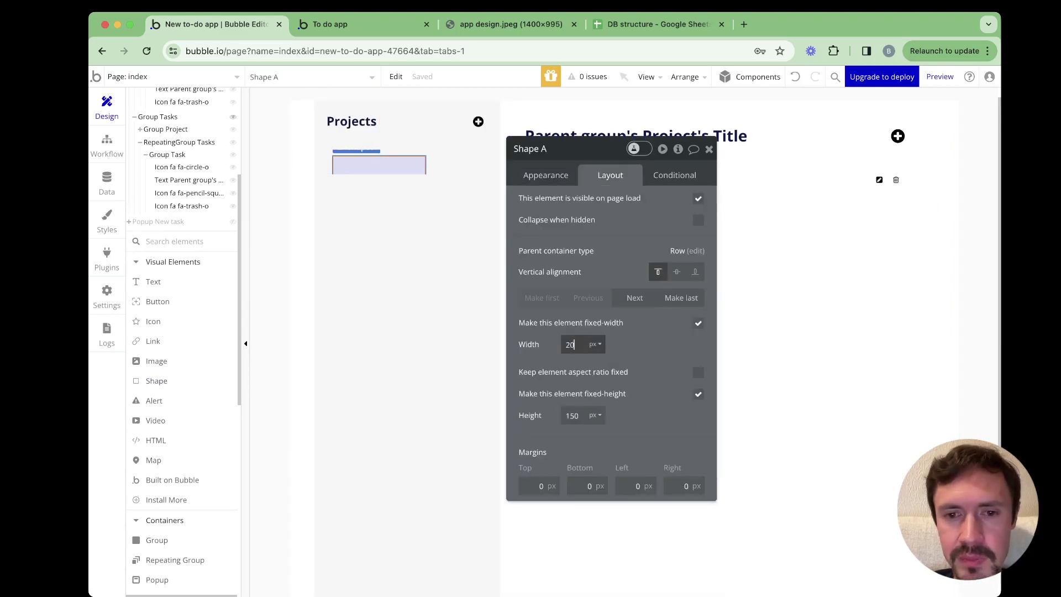
key(Tab)
text(20)
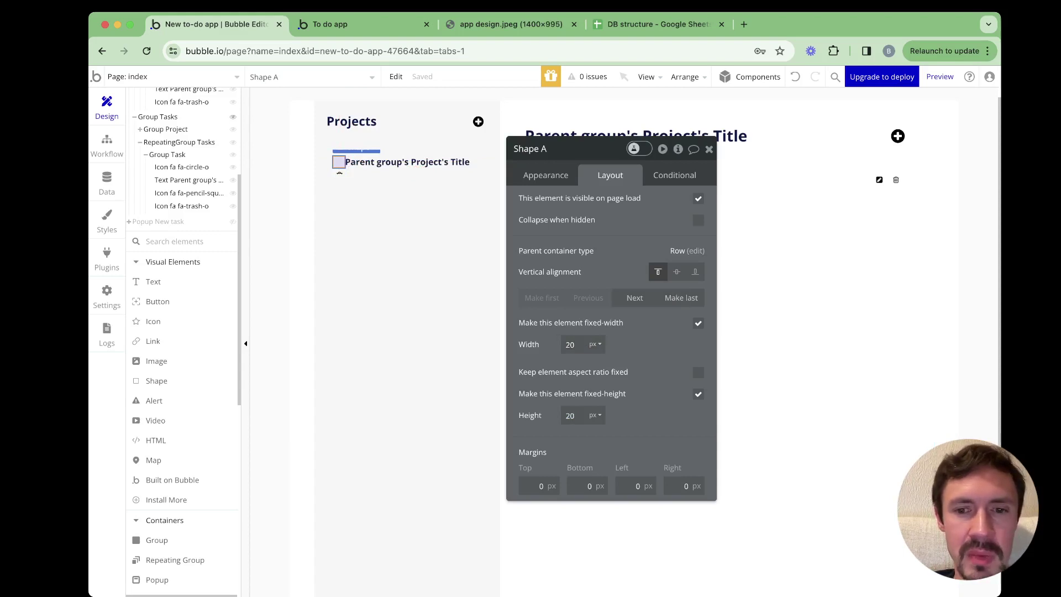
Set the shape's roundness from 5 to 360 so it becomes a circle
click(530, 148)
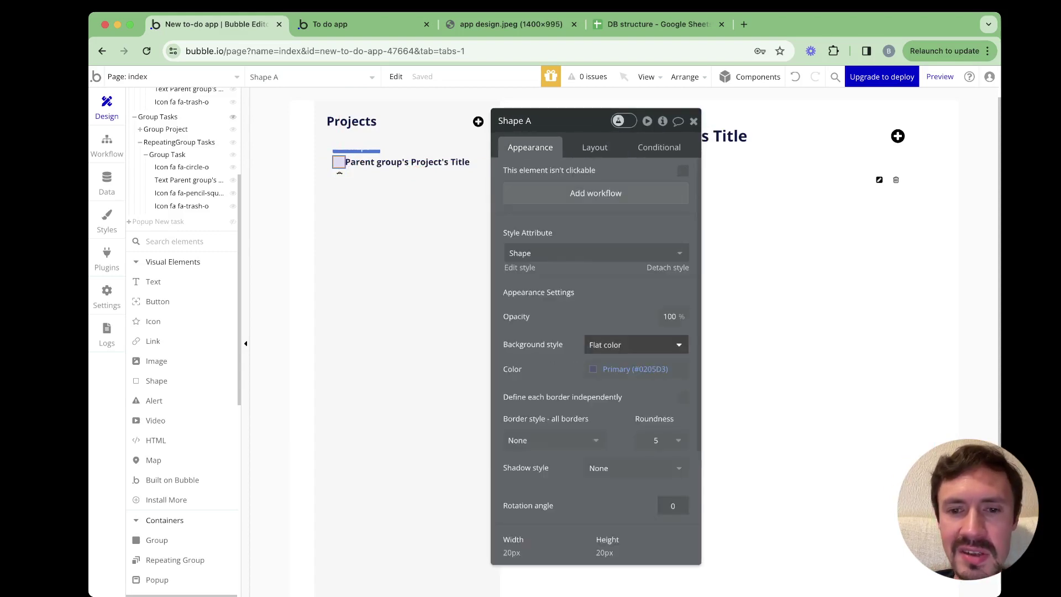
scroll(635, 345, down, 3)
click(658, 348)
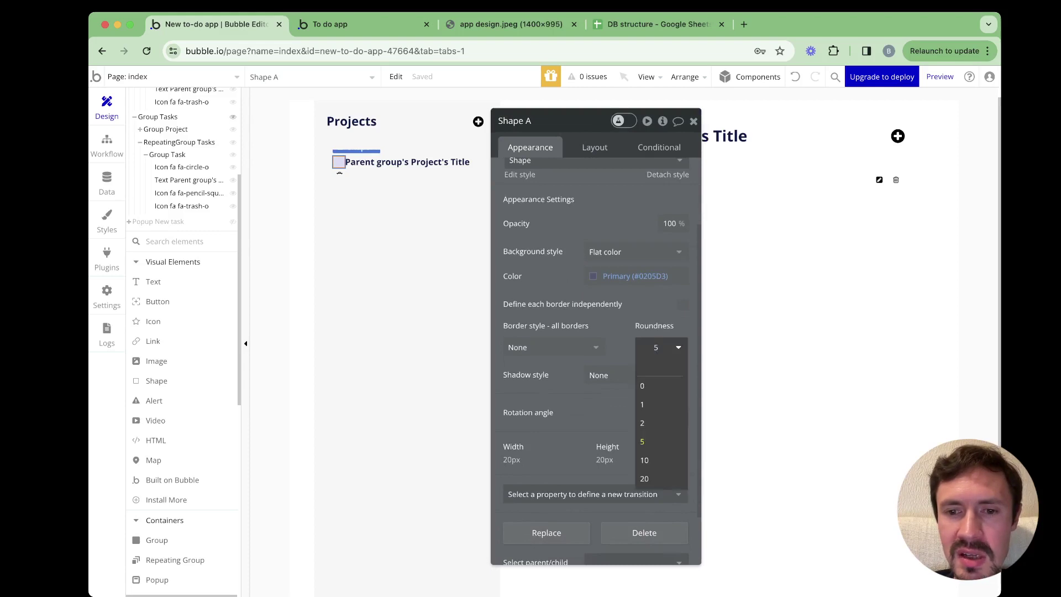
double_click(656, 347)
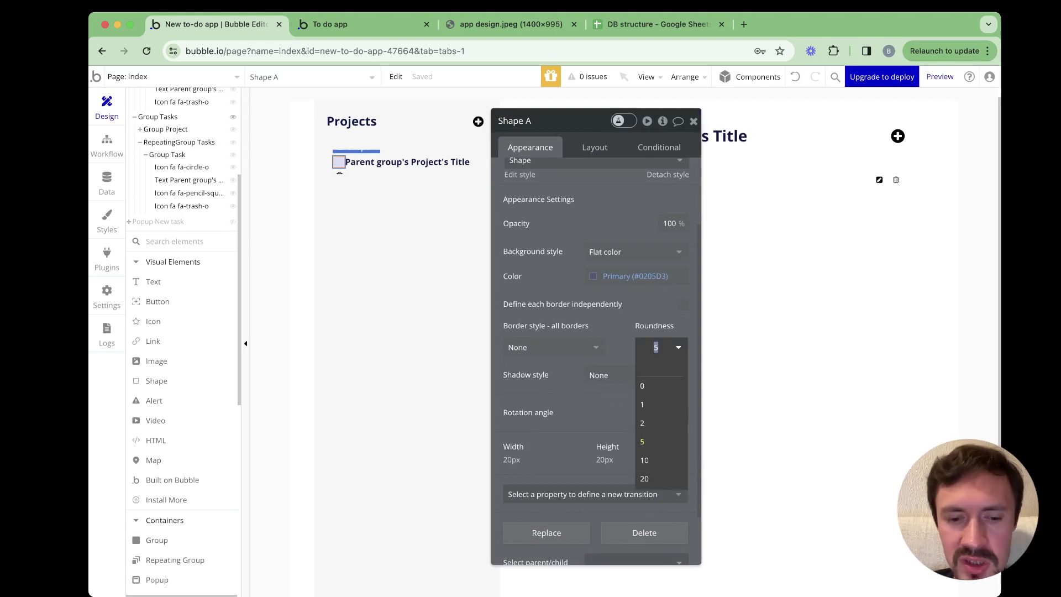
text(360)
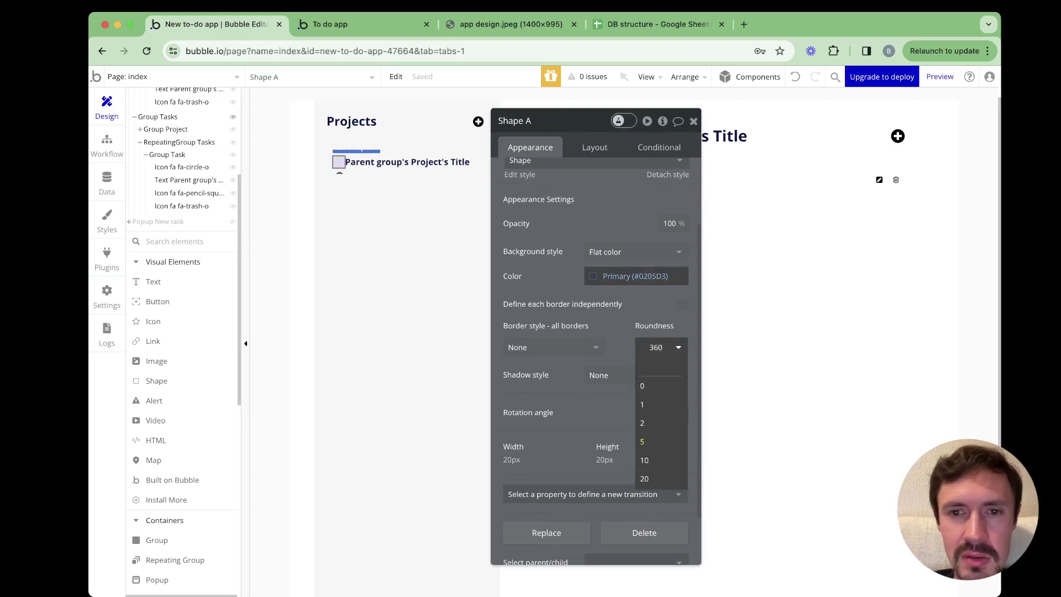
key(Return)
Check the Group Projects container and project title, leaving the round shape selected
click(339, 173)
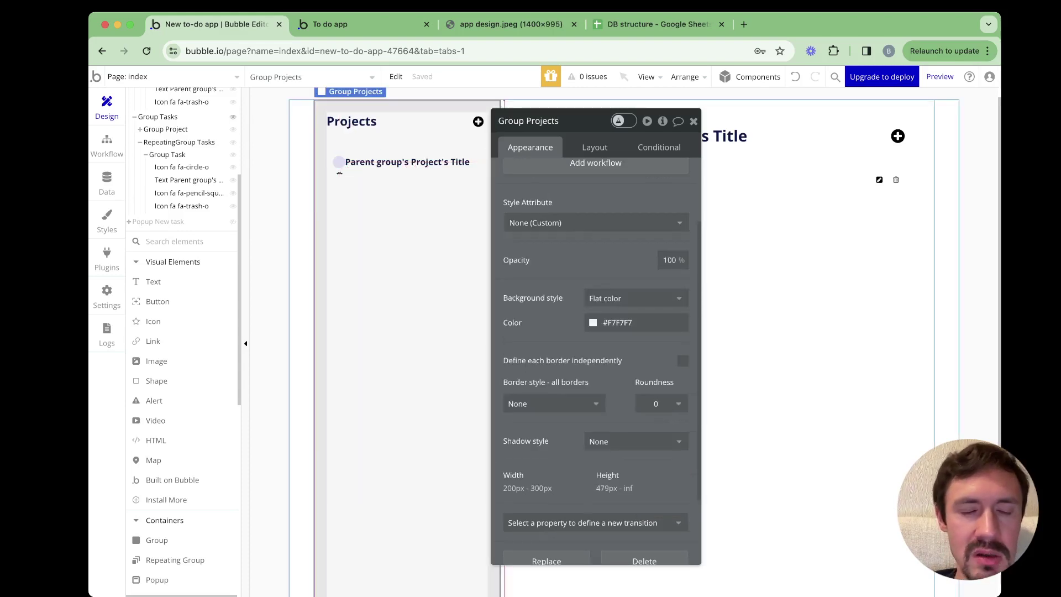
click(338, 162)
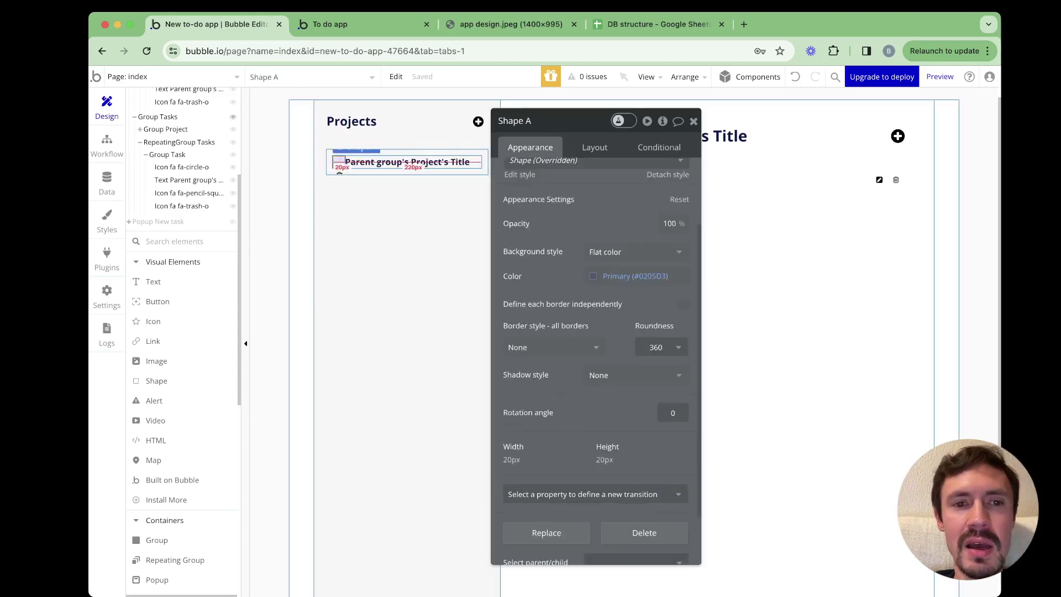
click(387, 162)
click(339, 162)
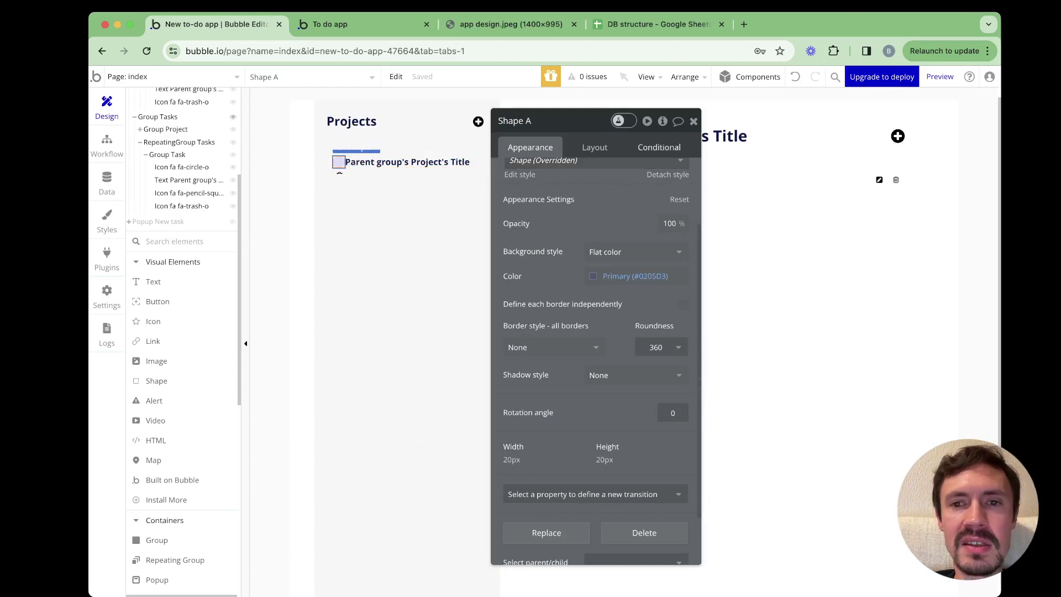
Add a condition to the round shape that changes its background color
click(659, 147)
click(608, 176)
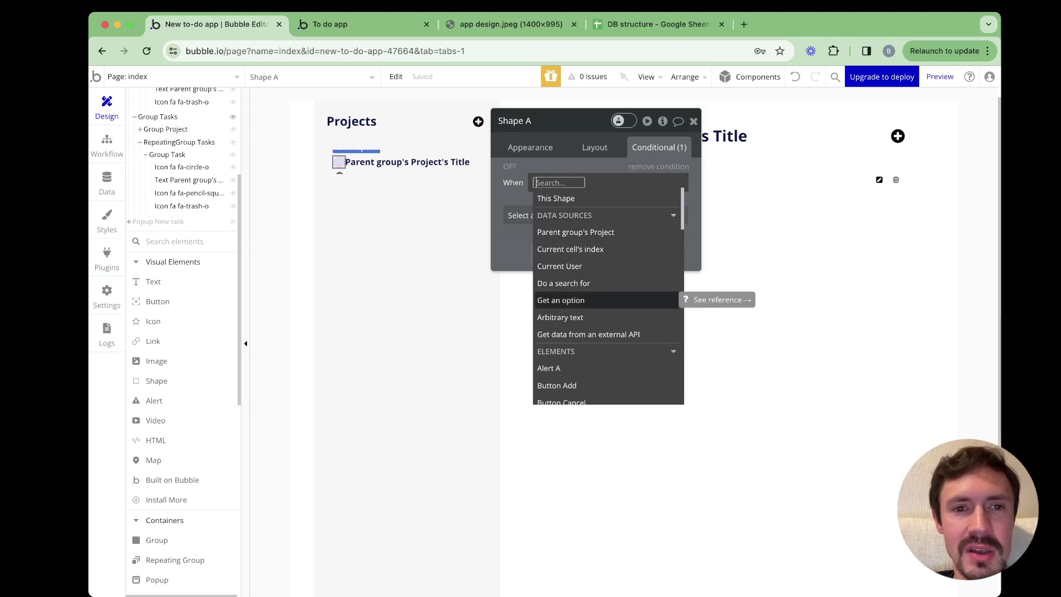
key(Escape)
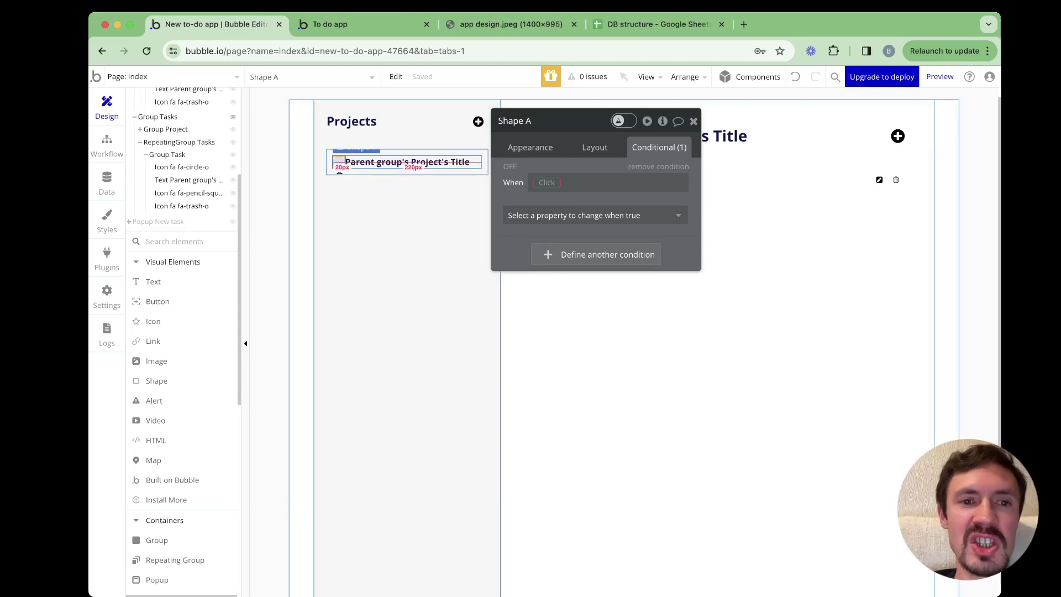
click(596, 215)
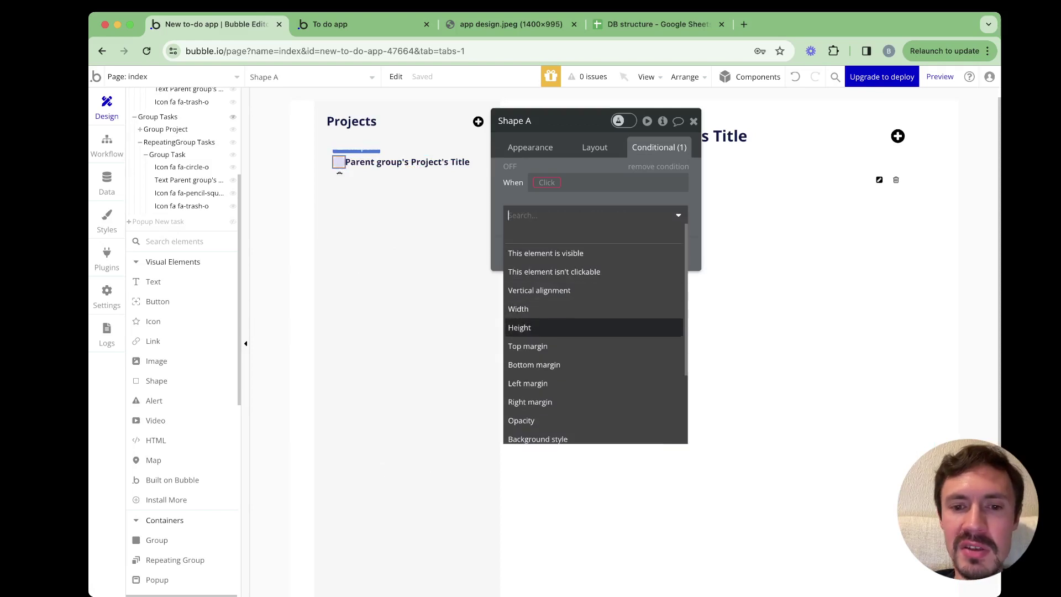
scroll(553, 332, down, 3)
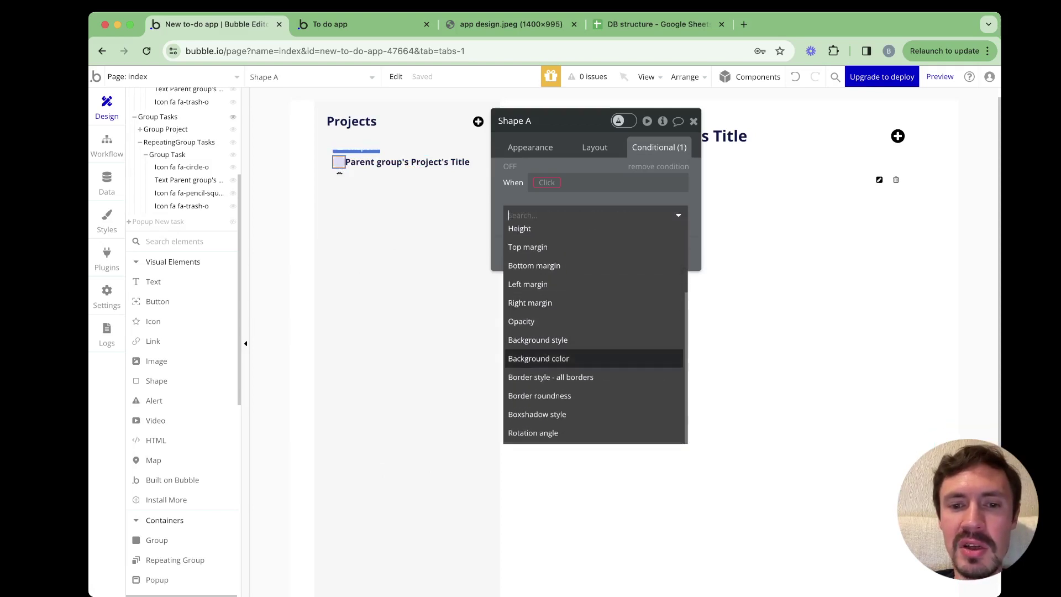
click(539, 358)
Test the conditional background as green Success, then switch it to red Destructive
click(608, 211)
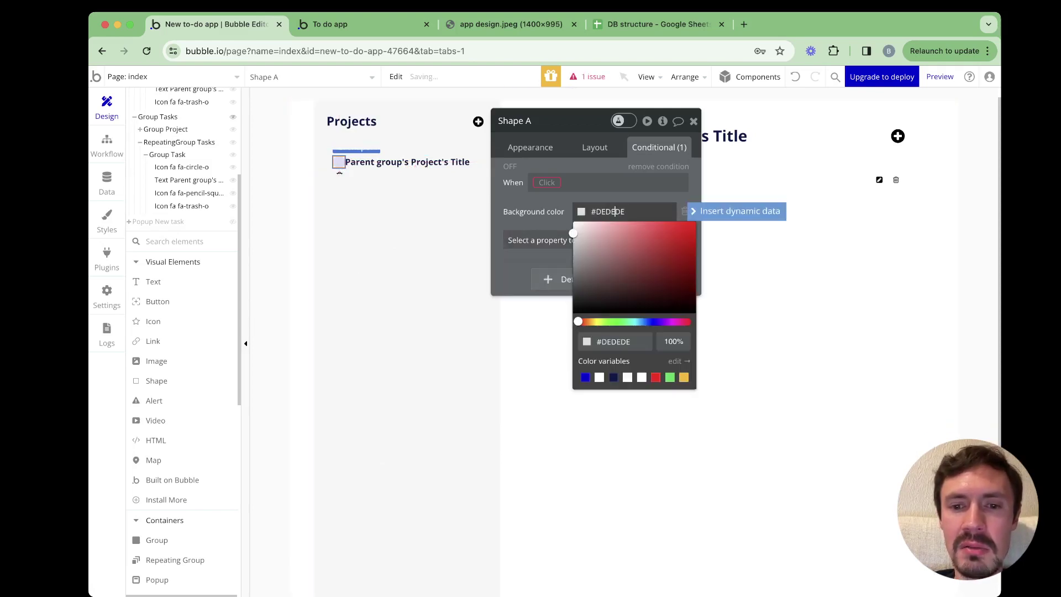
click(670, 377)
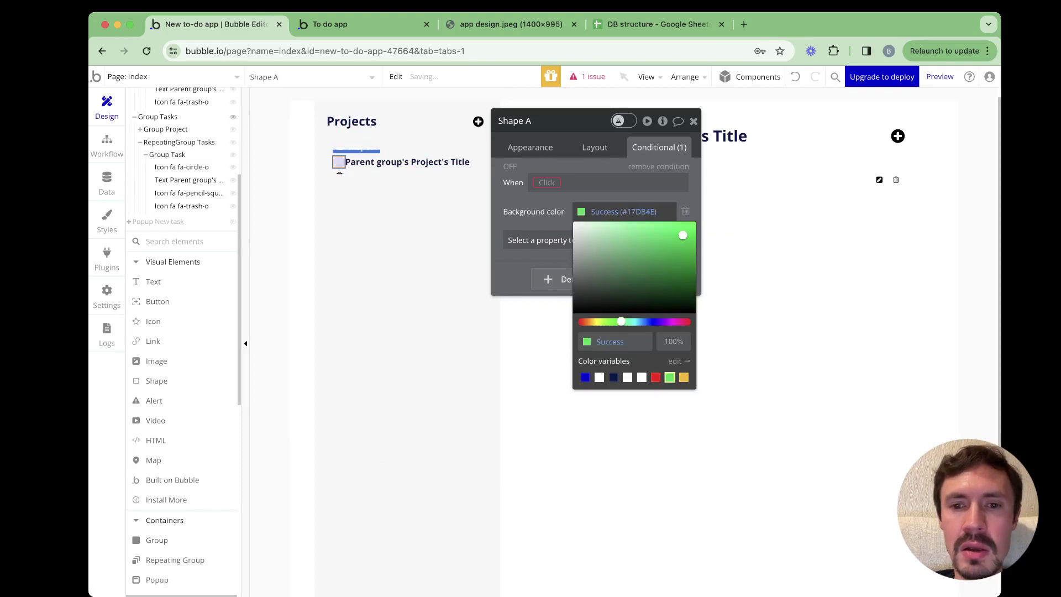
click(516, 197)
click(510, 166)
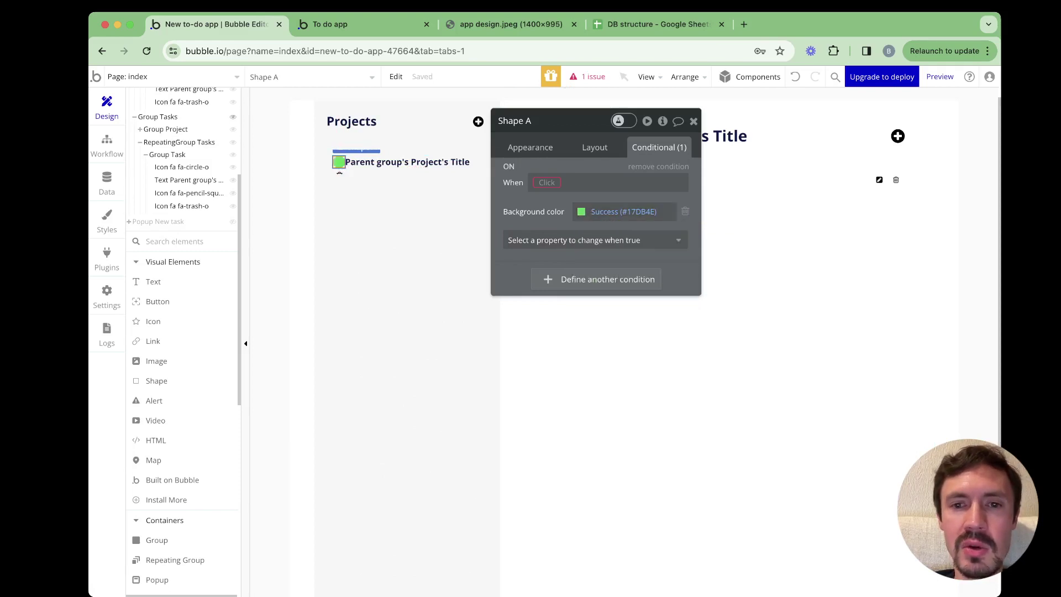
click(623, 211)
click(655, 378)
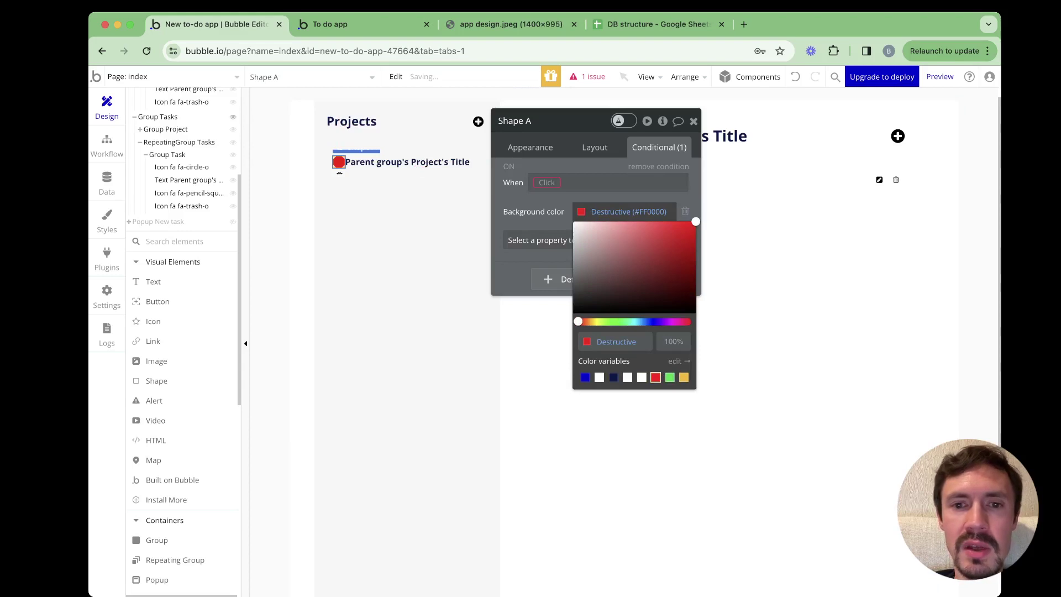
click(340, 173)
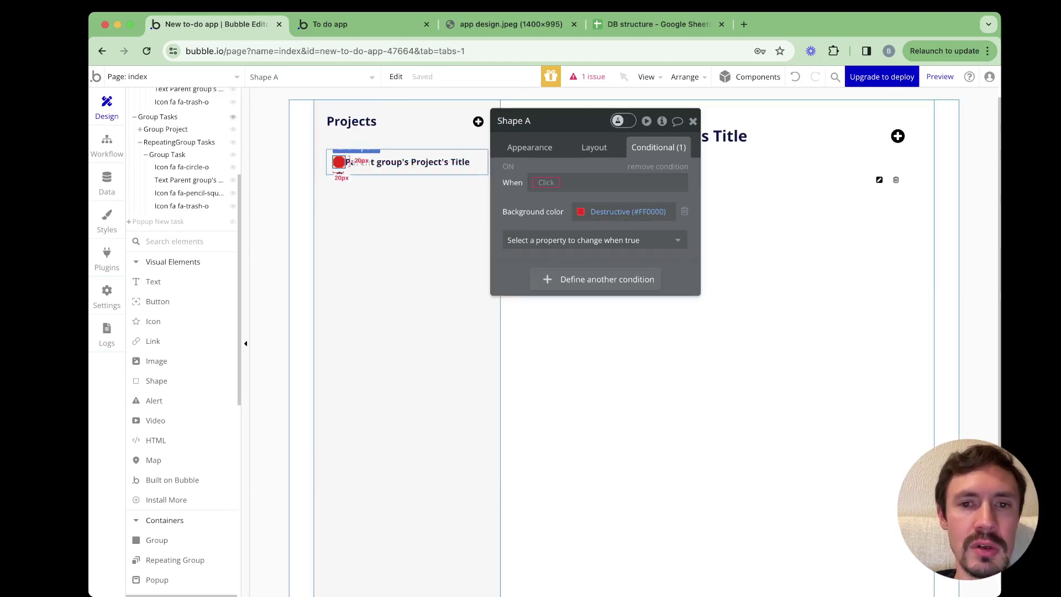
Delete the round shape and bring up Group Project's #E3E3E3 background condition
key(Delete)
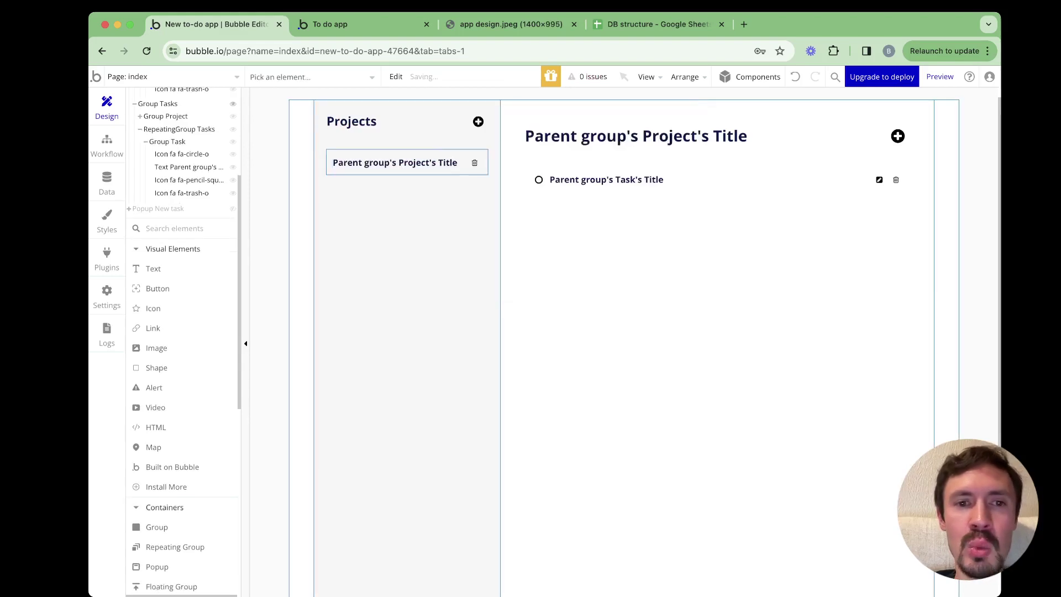
double_click(340, 169)
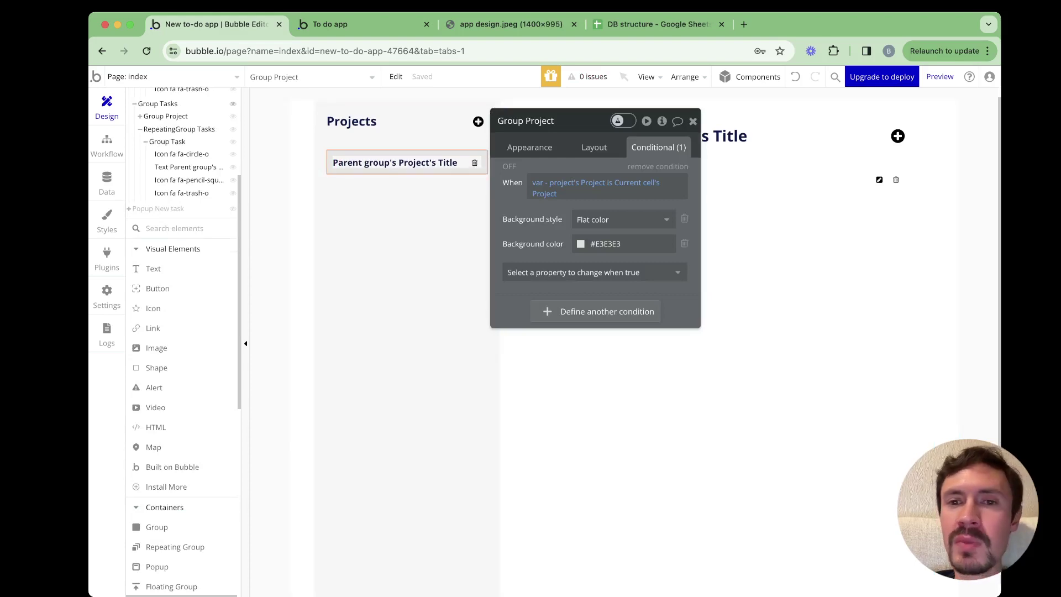
drag(575, 121, 601, 161)
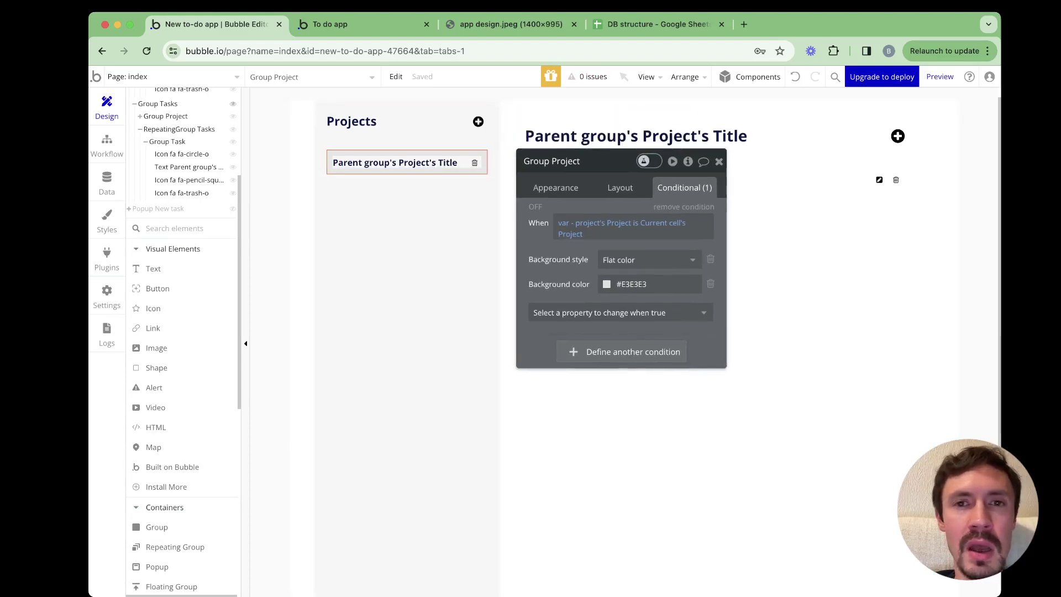